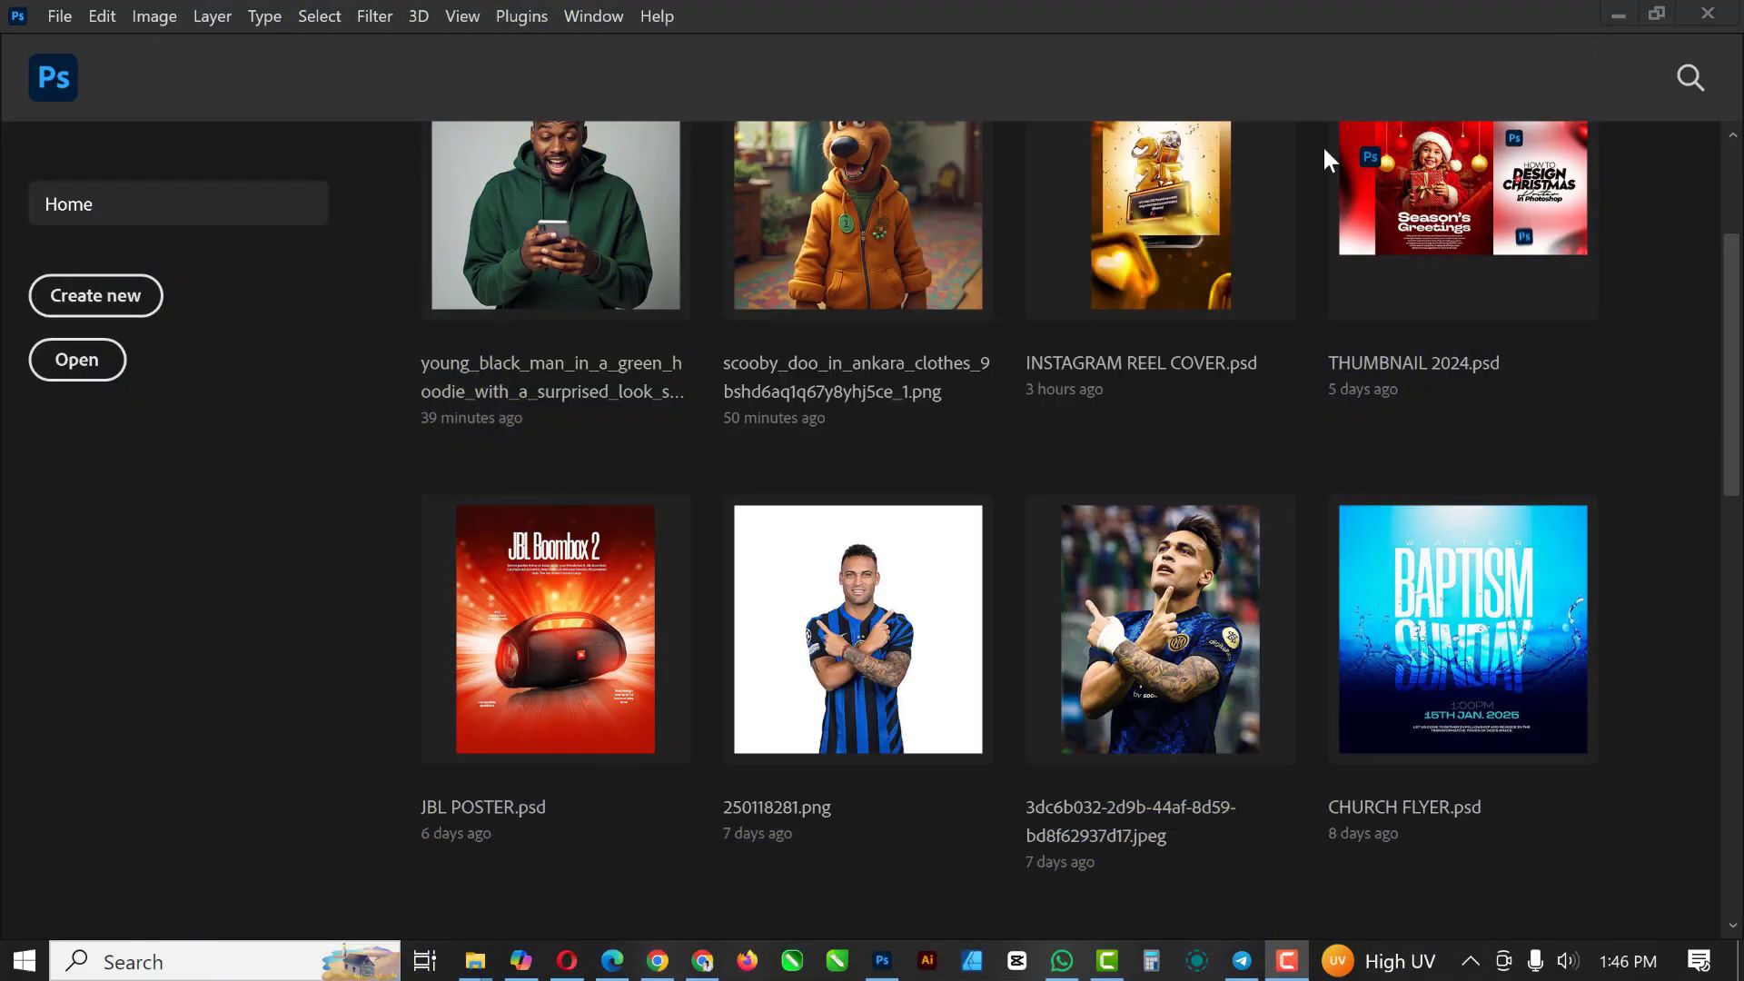
Start a new document and name it HIGHLIGHTS AND GLOW EFFECT
{"action": "left_click", "coordinate": [68, 15]}
{"action": "left_click", "coordinate": [101, 36]}
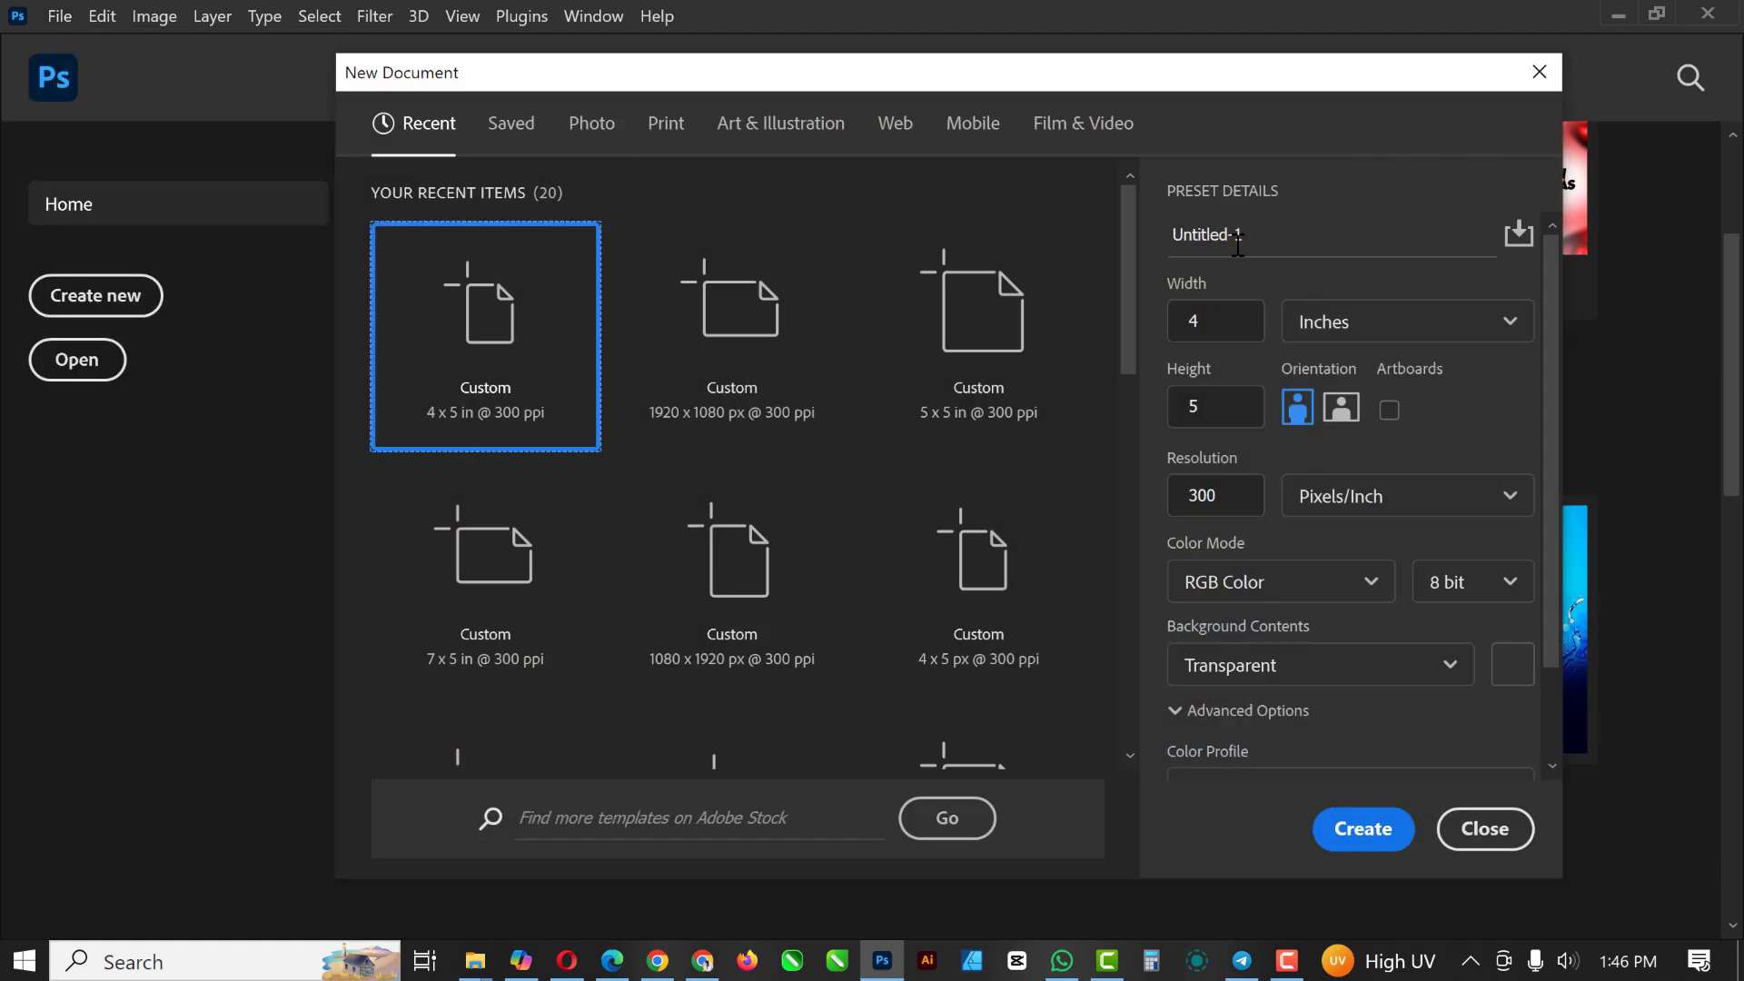
{"action": "left_click", "coordinate": [1237, 241]}
{"action": "left_click_drag", "start_coordinate": [1253, 236], "coordinate": [1171, 240]}
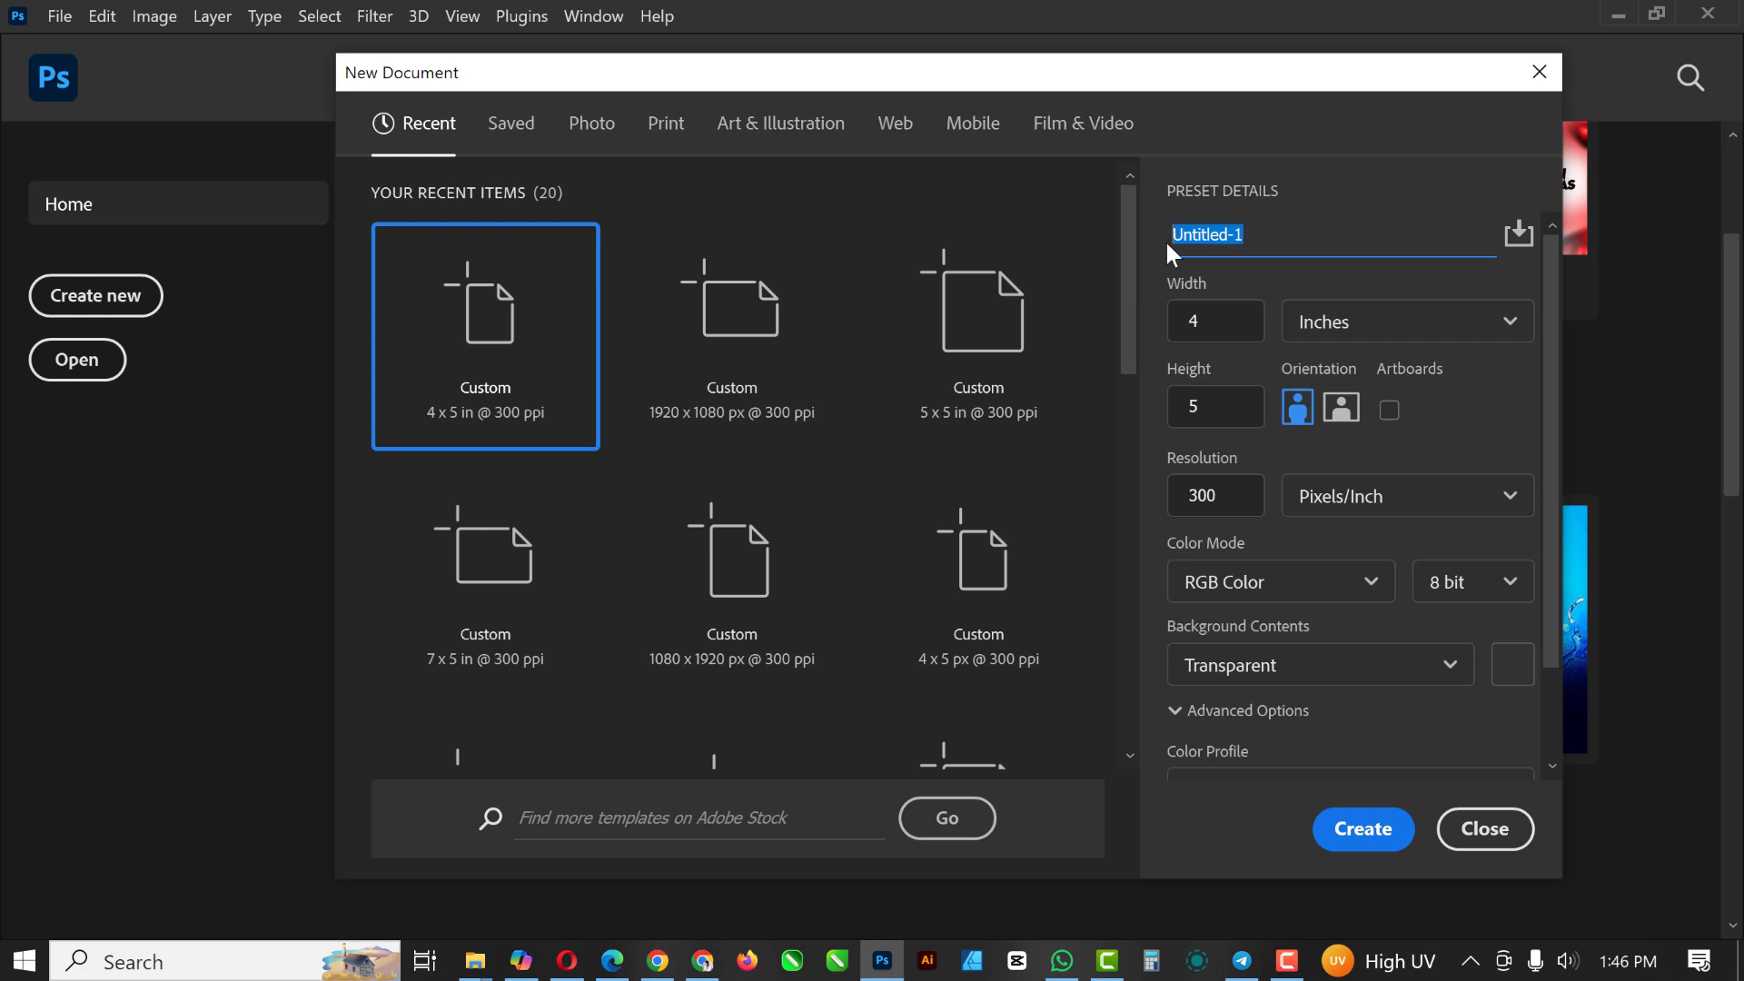
{"action": "type", "text": "HIGHLIGHTS AND GLOW EFFECT"}
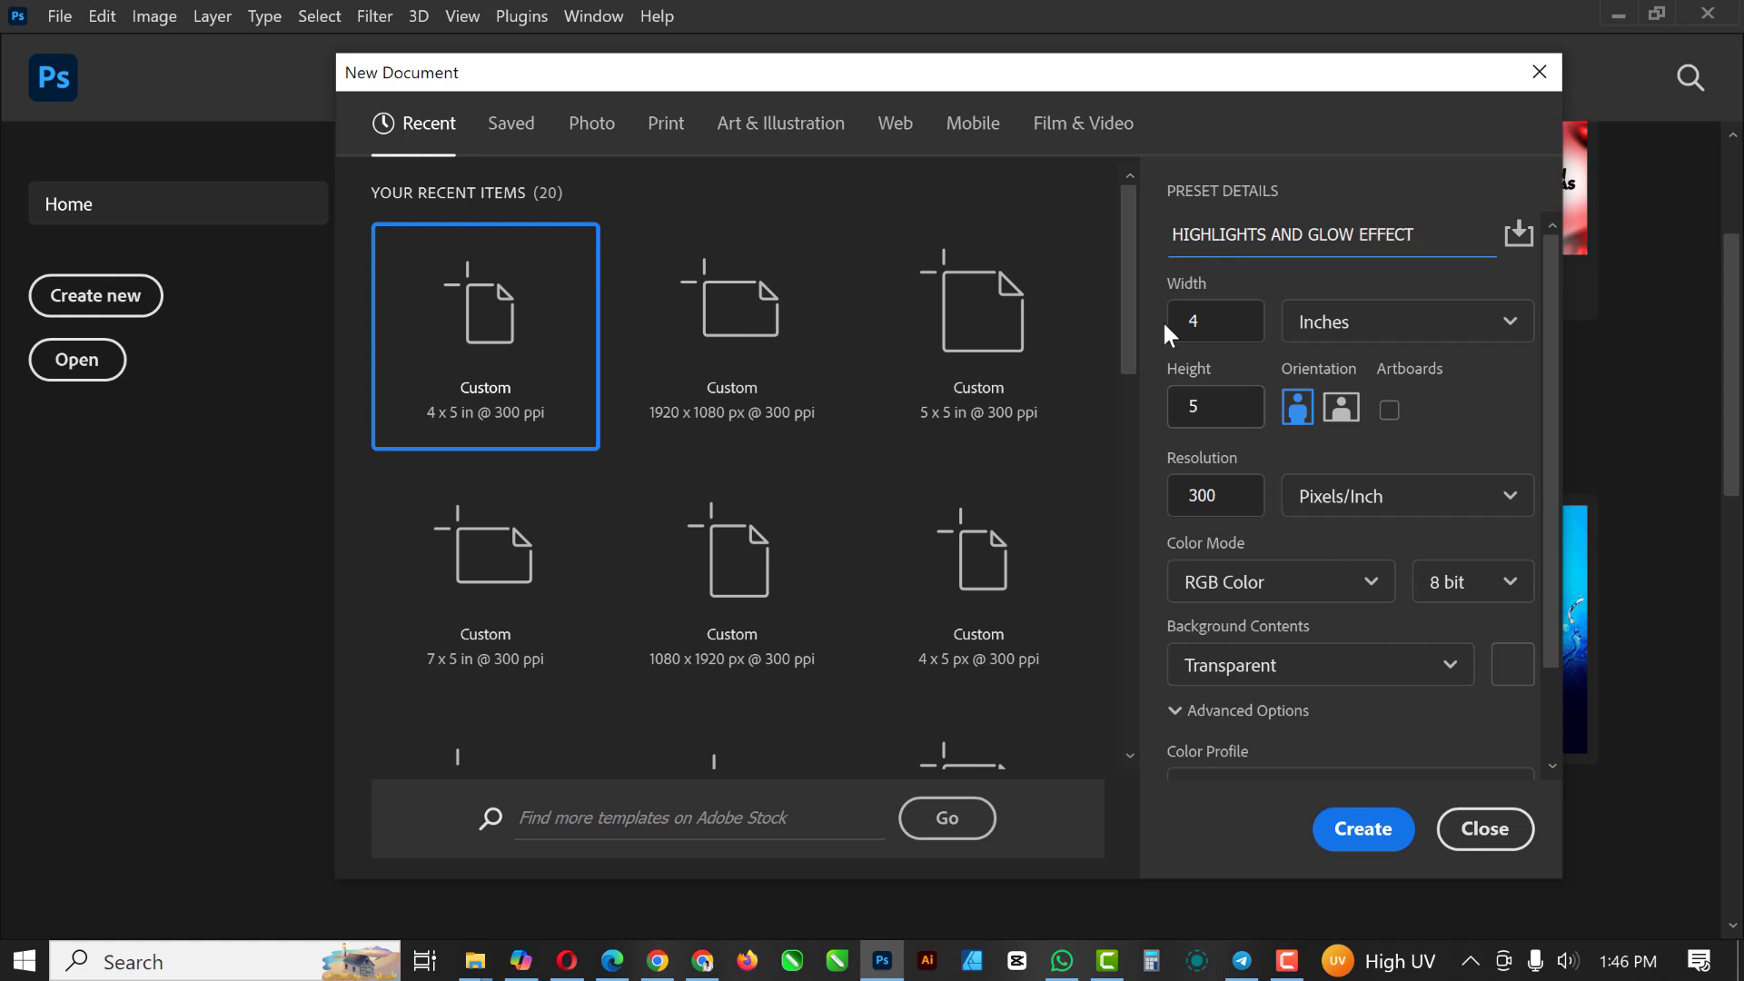
Set the document size to 1920 x 1080 pixels and create it
{"action": "left_click", "coordinate": [1238, 318]}
{"action": "type", "text": "1920"}
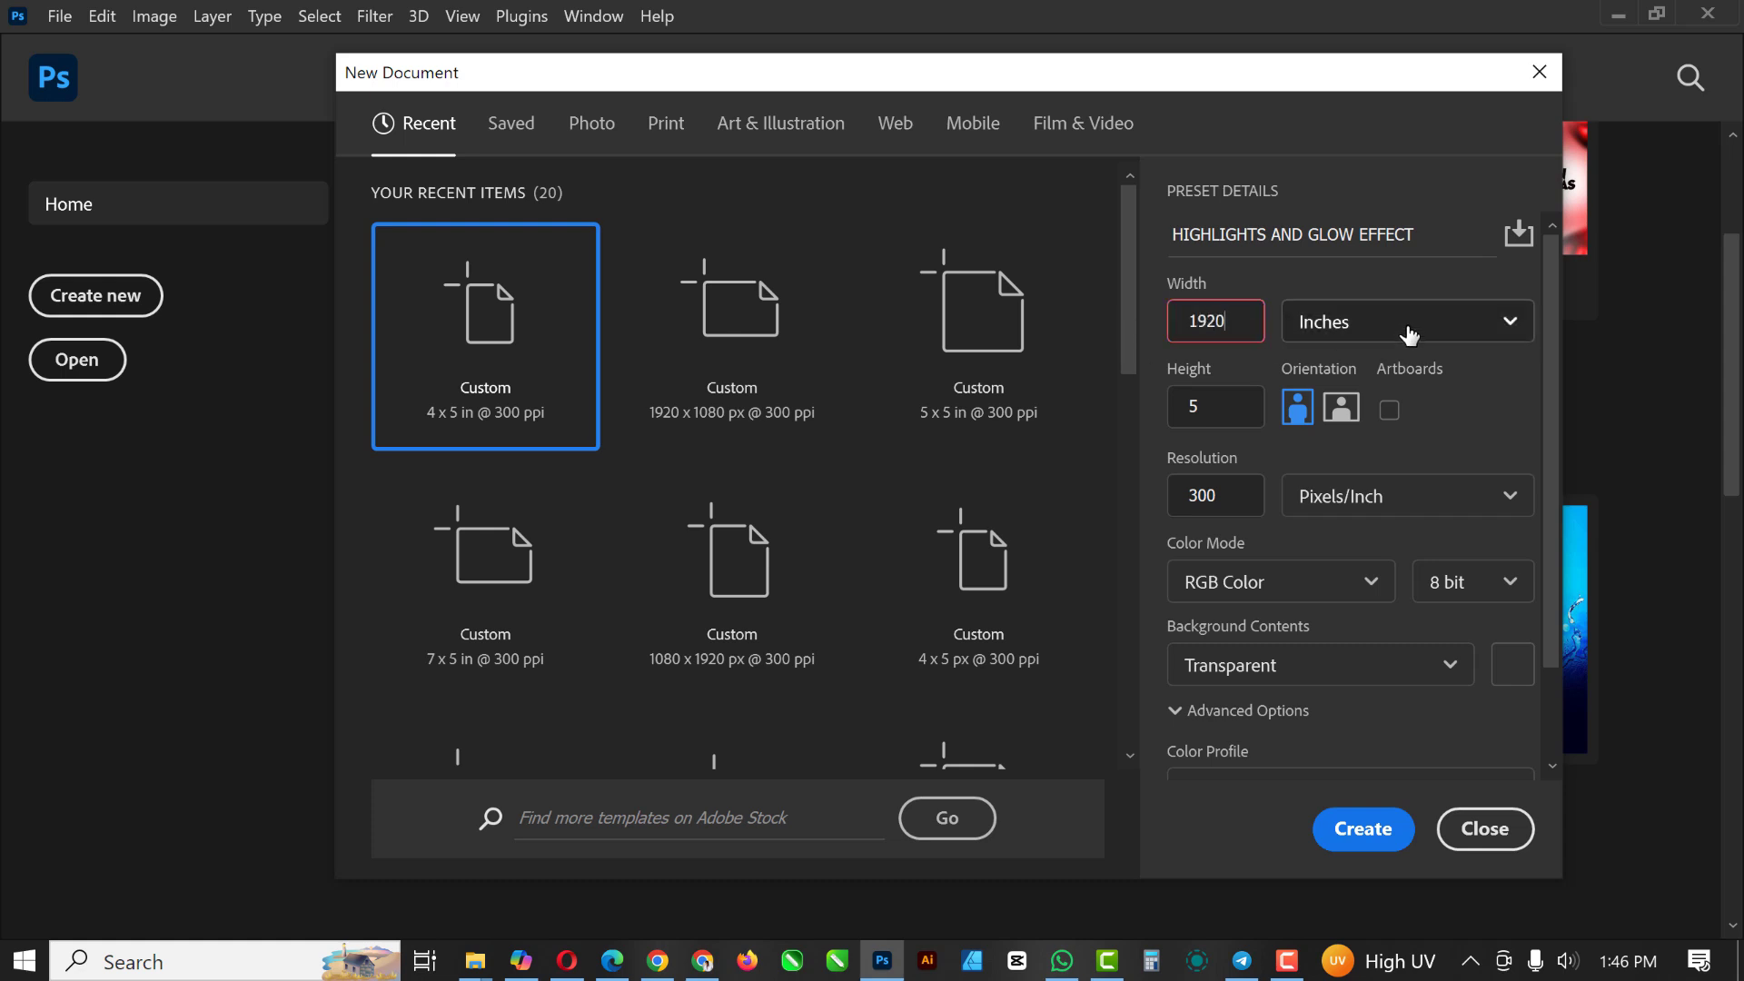
{"action": "left_click", "coordinate": [1363, 322]}
{"action": "left_click", "coordinate": [1309, 365]}
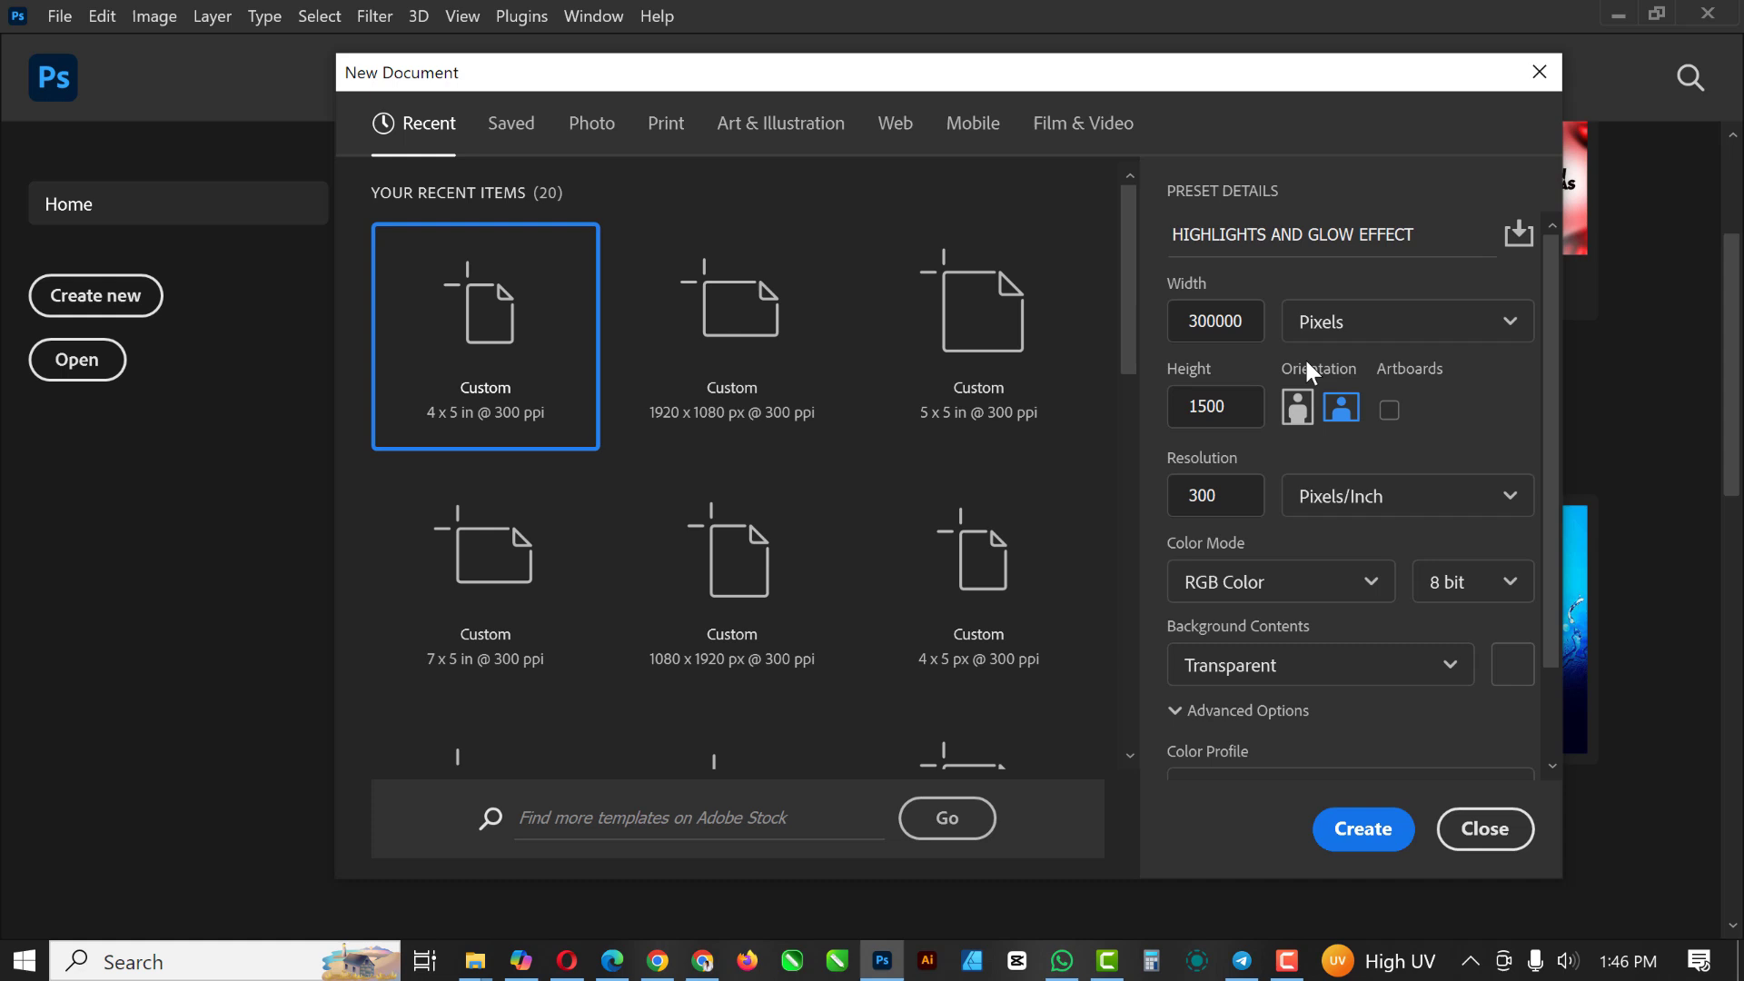
{"action": "left_click", "coordinate": [1251, 331]}
{"action": "left_click_drag", "start_coordinate": [1247, 327], "coordinate": [1162, 329]}
{"action": "type", "text": "1920"}
{"action": "left_click_drag", "start_coordinate": [1246, 406], "coordinate": [1147, 404]}
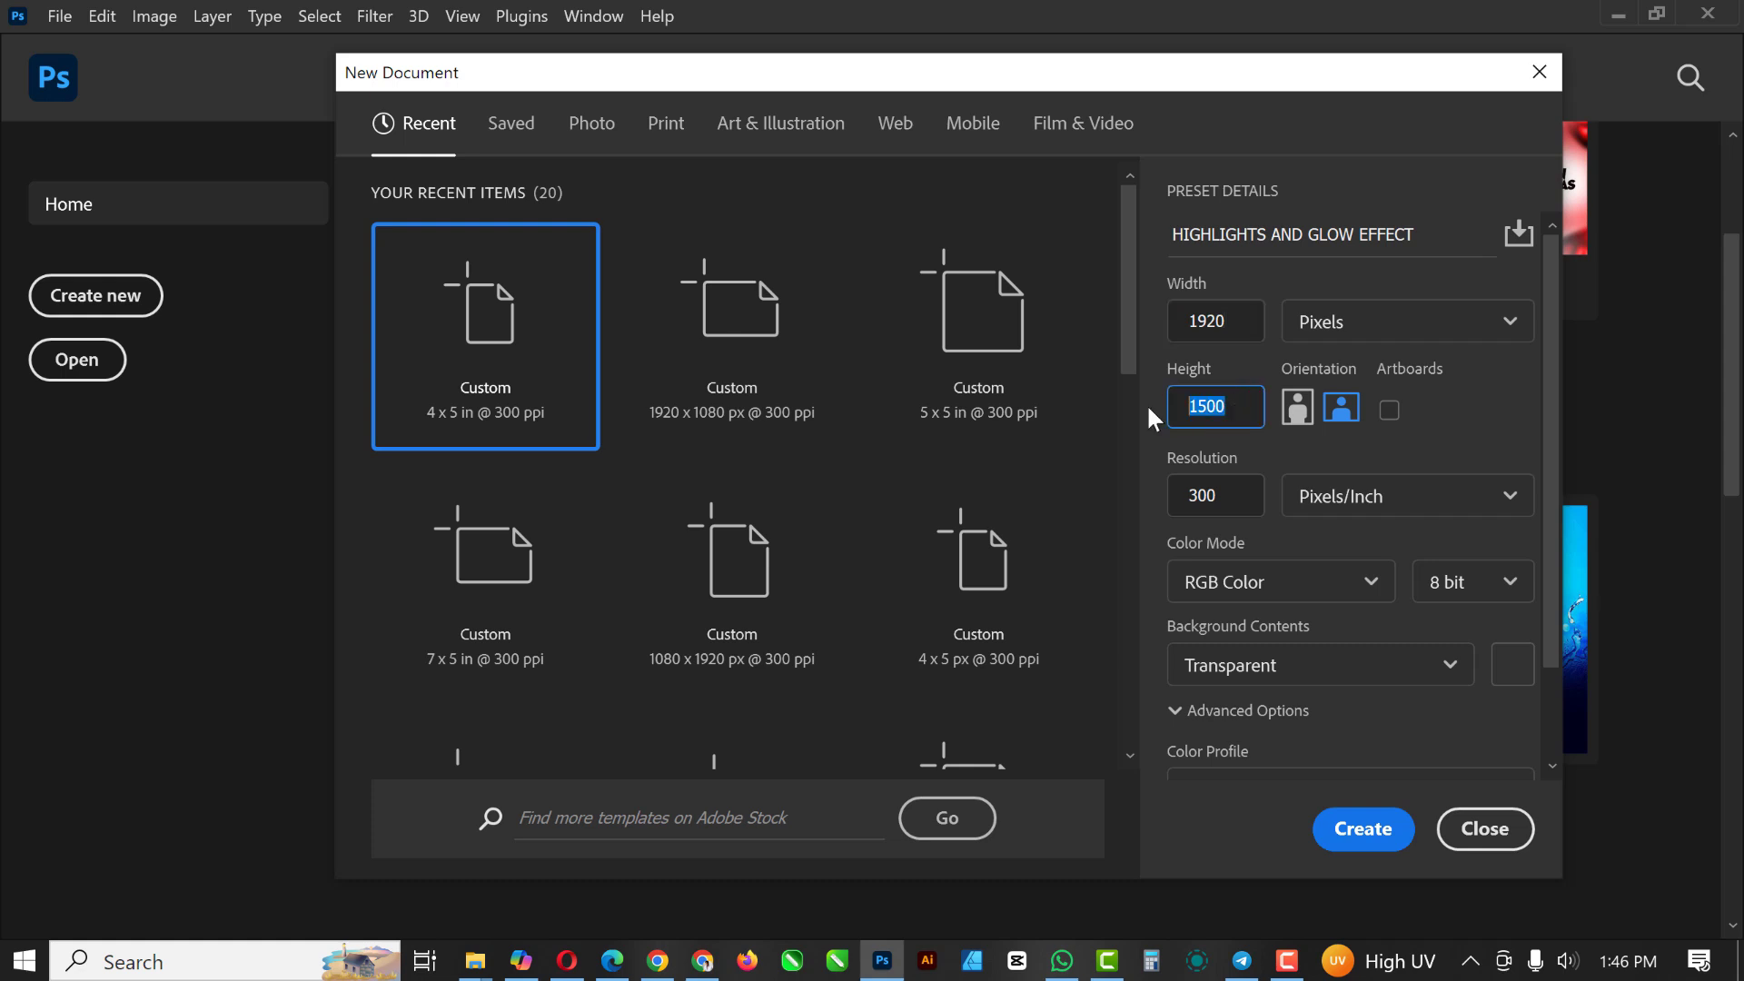
{"action": "type", "text": "100"}
{"action": "key", "text": "BackSpace"}
{"action": "type", "text": "80"}
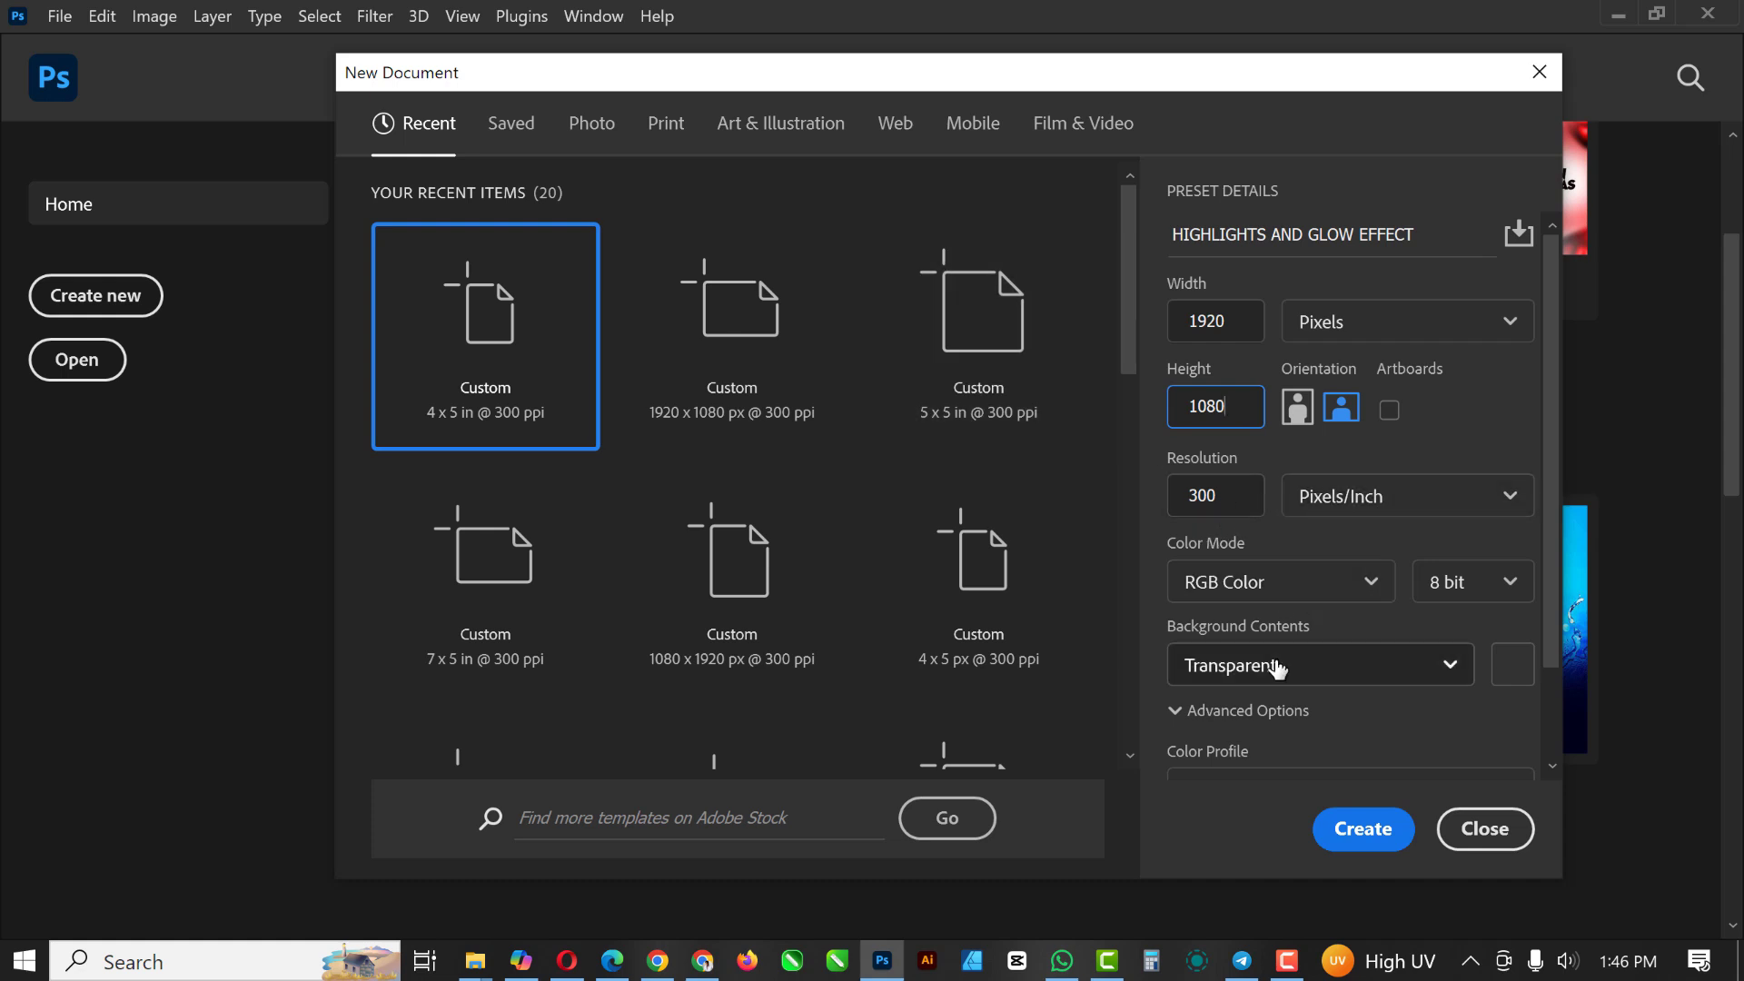
{"action": "left_click", "coordinate": [1365, 828]}
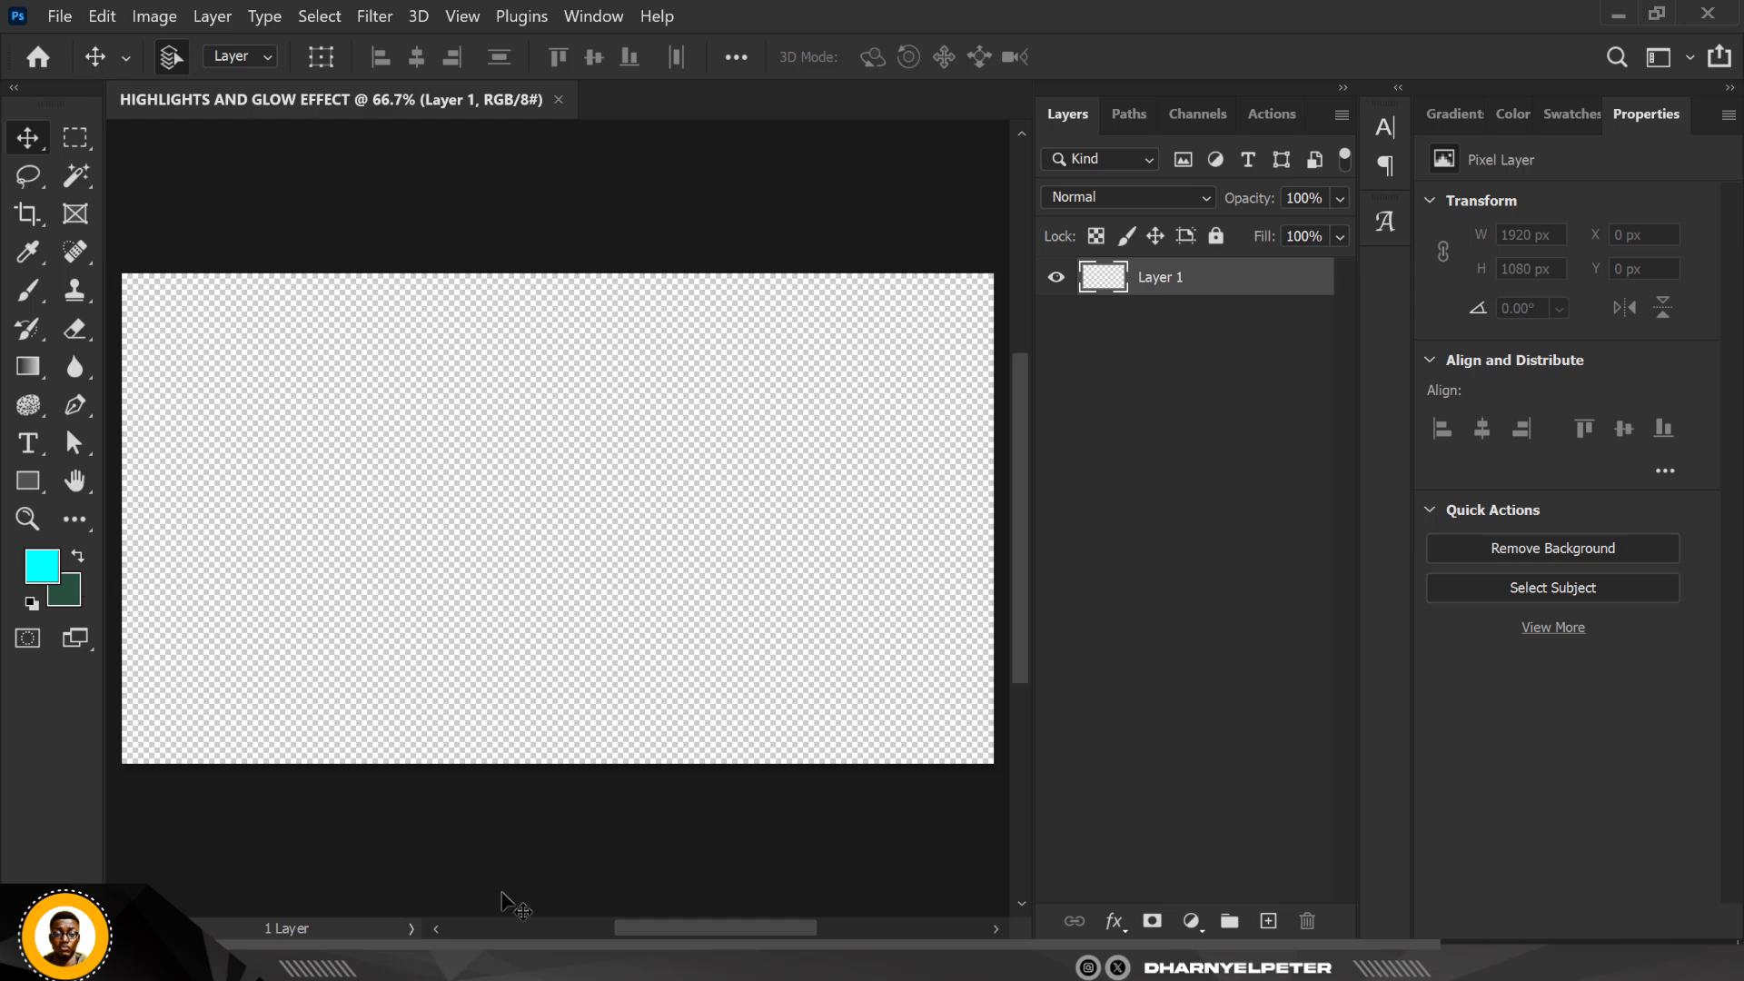
Place the cutout image of the man in the green hoodie from the Downloads folder at the centre of the canvas
{"action": "mouse_move", "coordinate": [510, 932]}
{"action": "left_click", "coordinate": [545, 877]}
{"action": "left_click", "coordinate": [300, 208]}
{"action": "left_click_drag", "start_coordinate": [300, 209], "coordinate": [614, 592]}
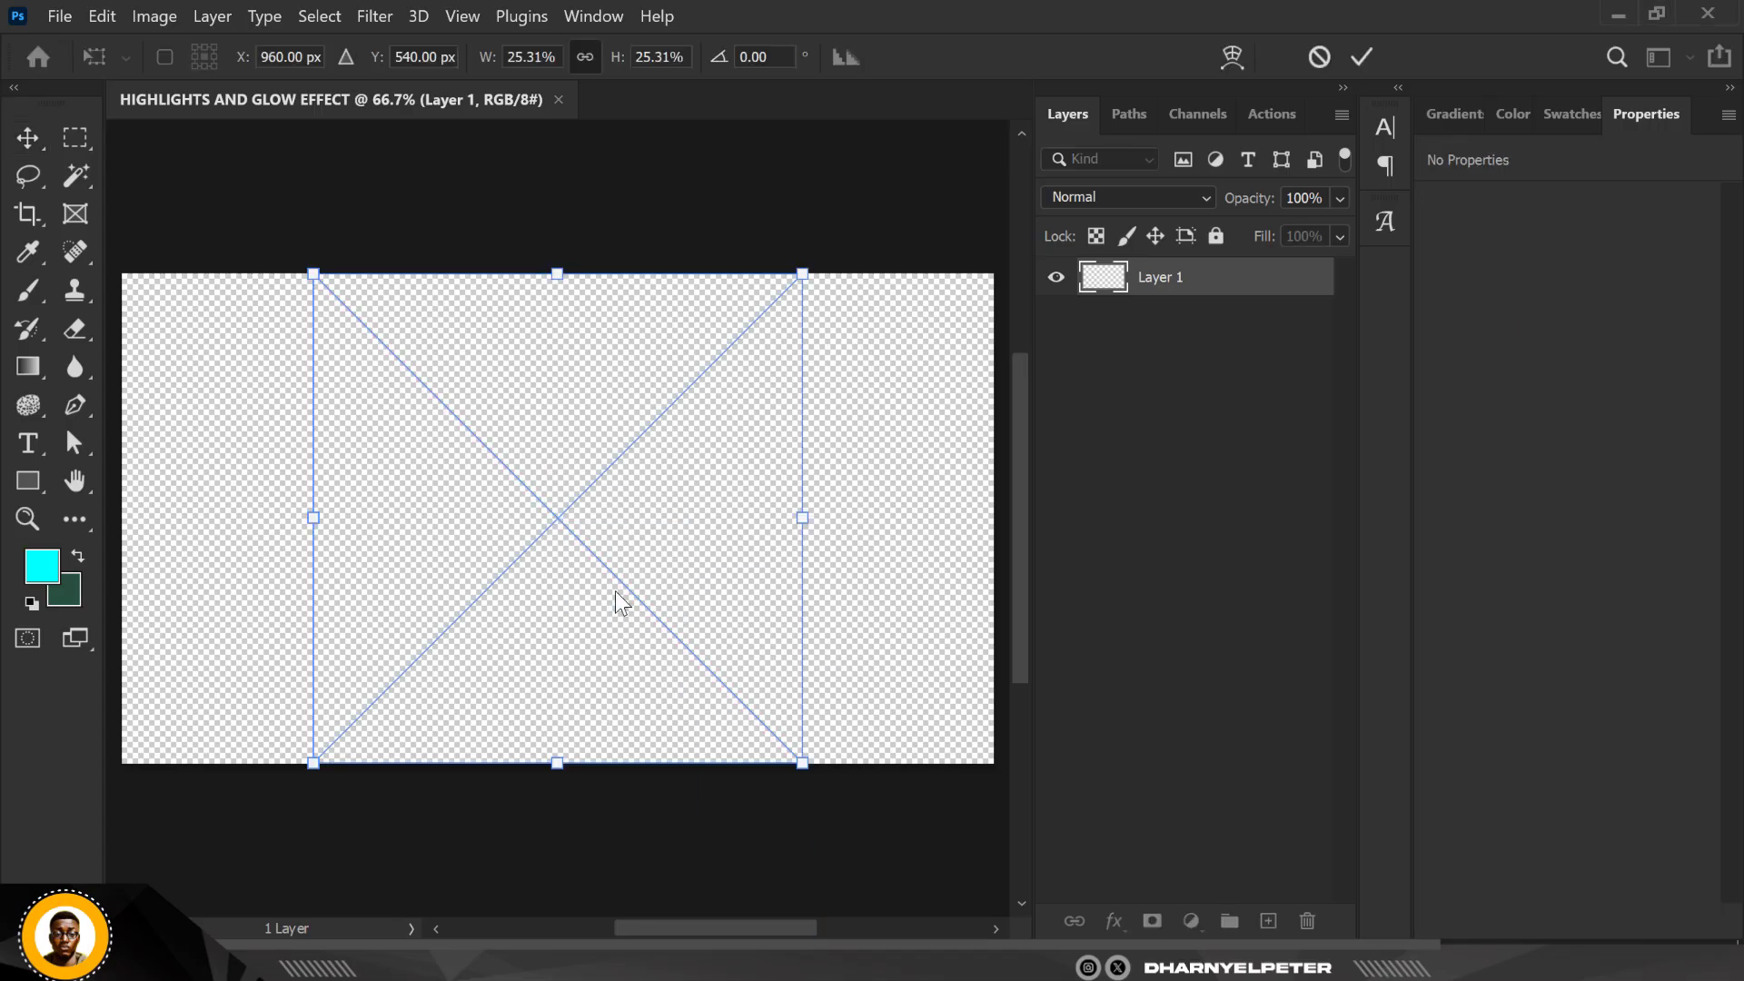
{"action": "key", "text": "Return"}
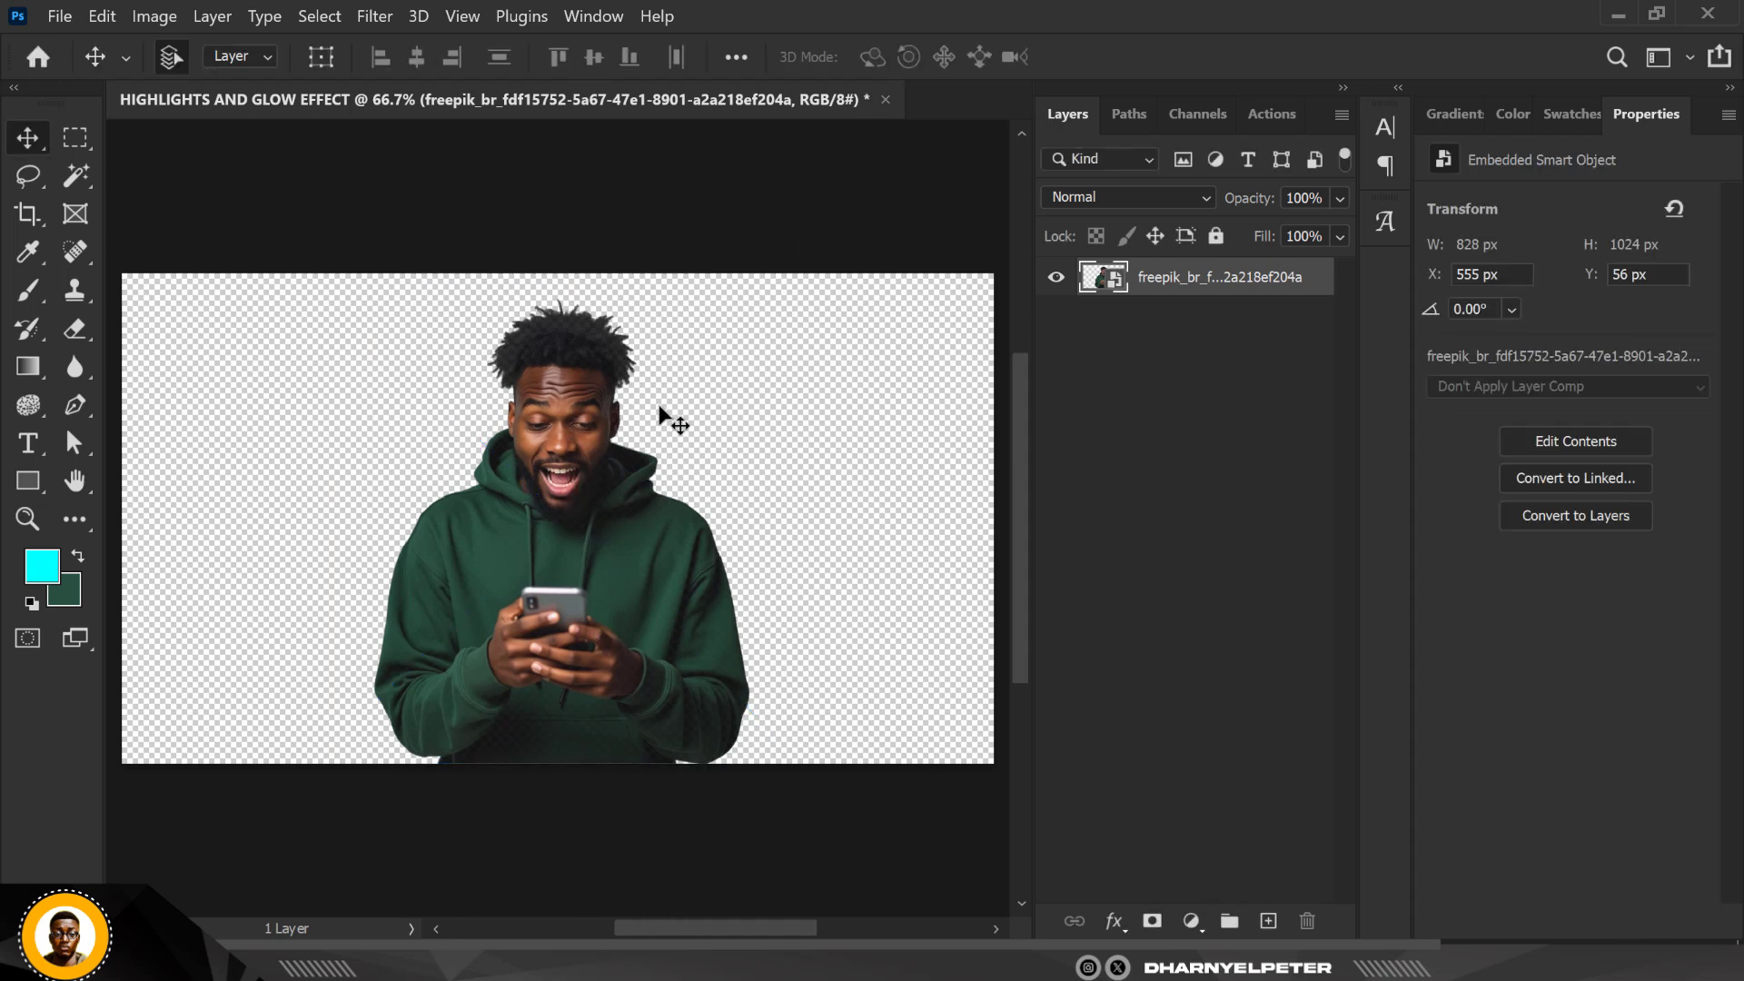
{"action": "key", "text": "ctrl+0"}
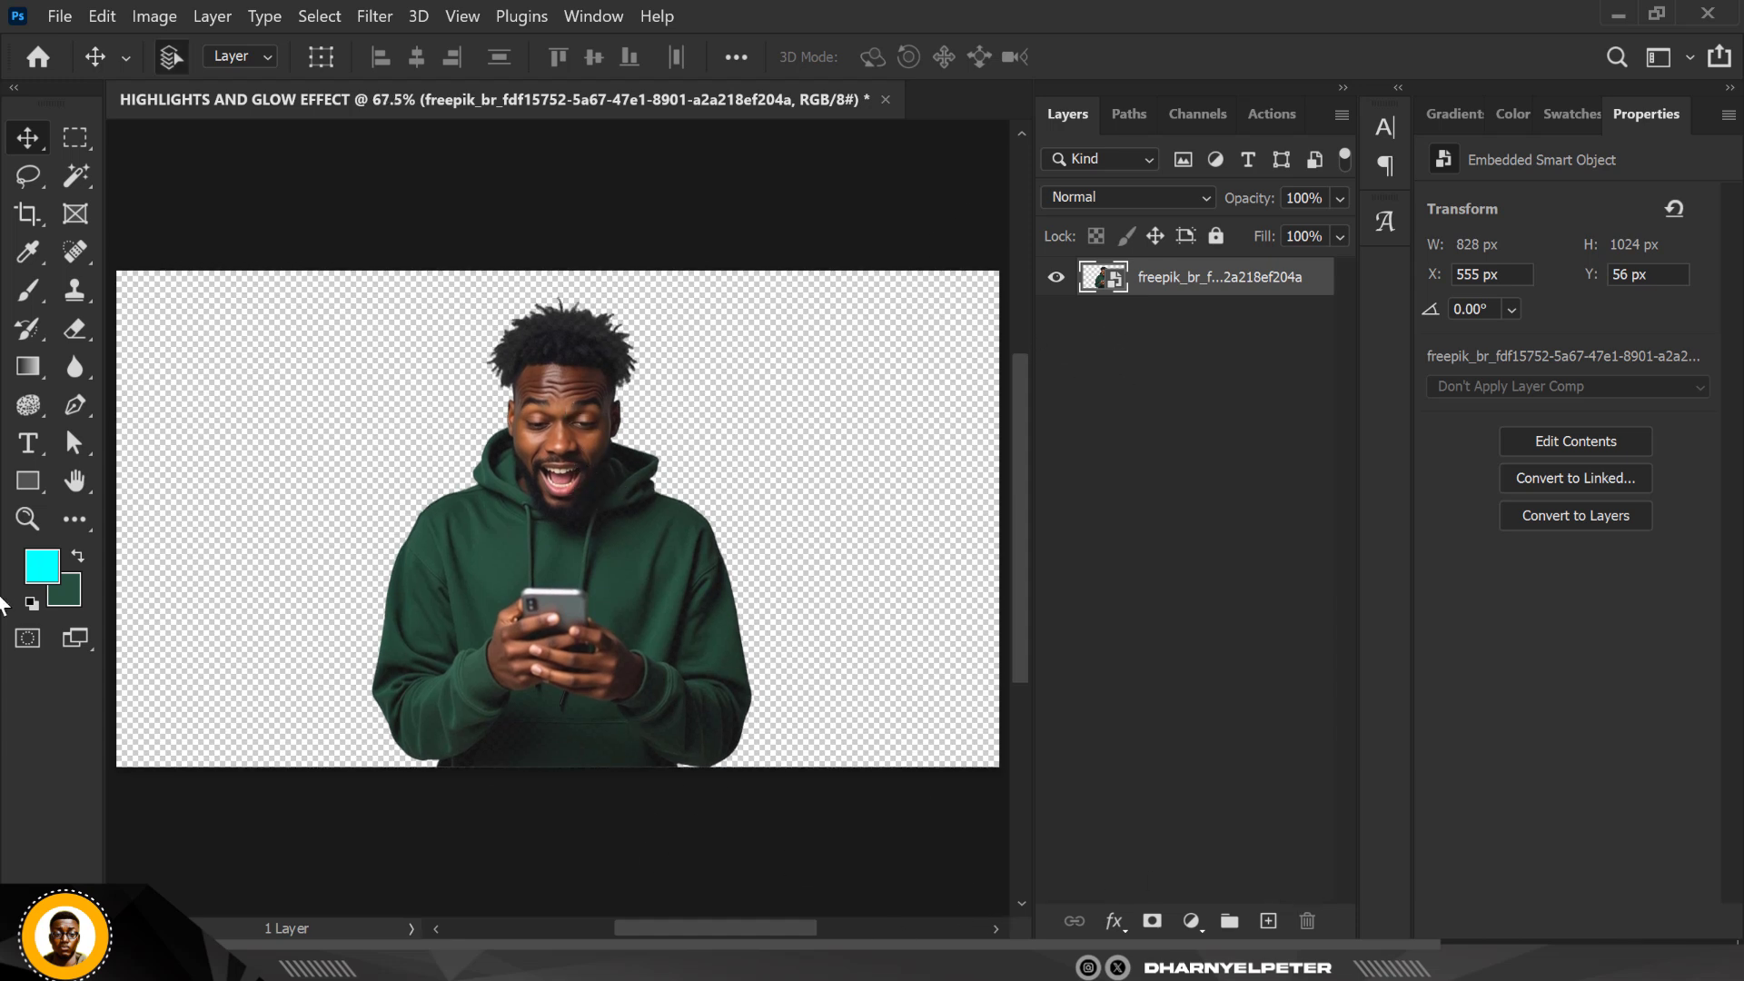
Set the foreground colour to light green 68e0b1 by sampling the hoodie and brightening the sampled shade
{"action": "left_click", "coordinate": [43, 566]}
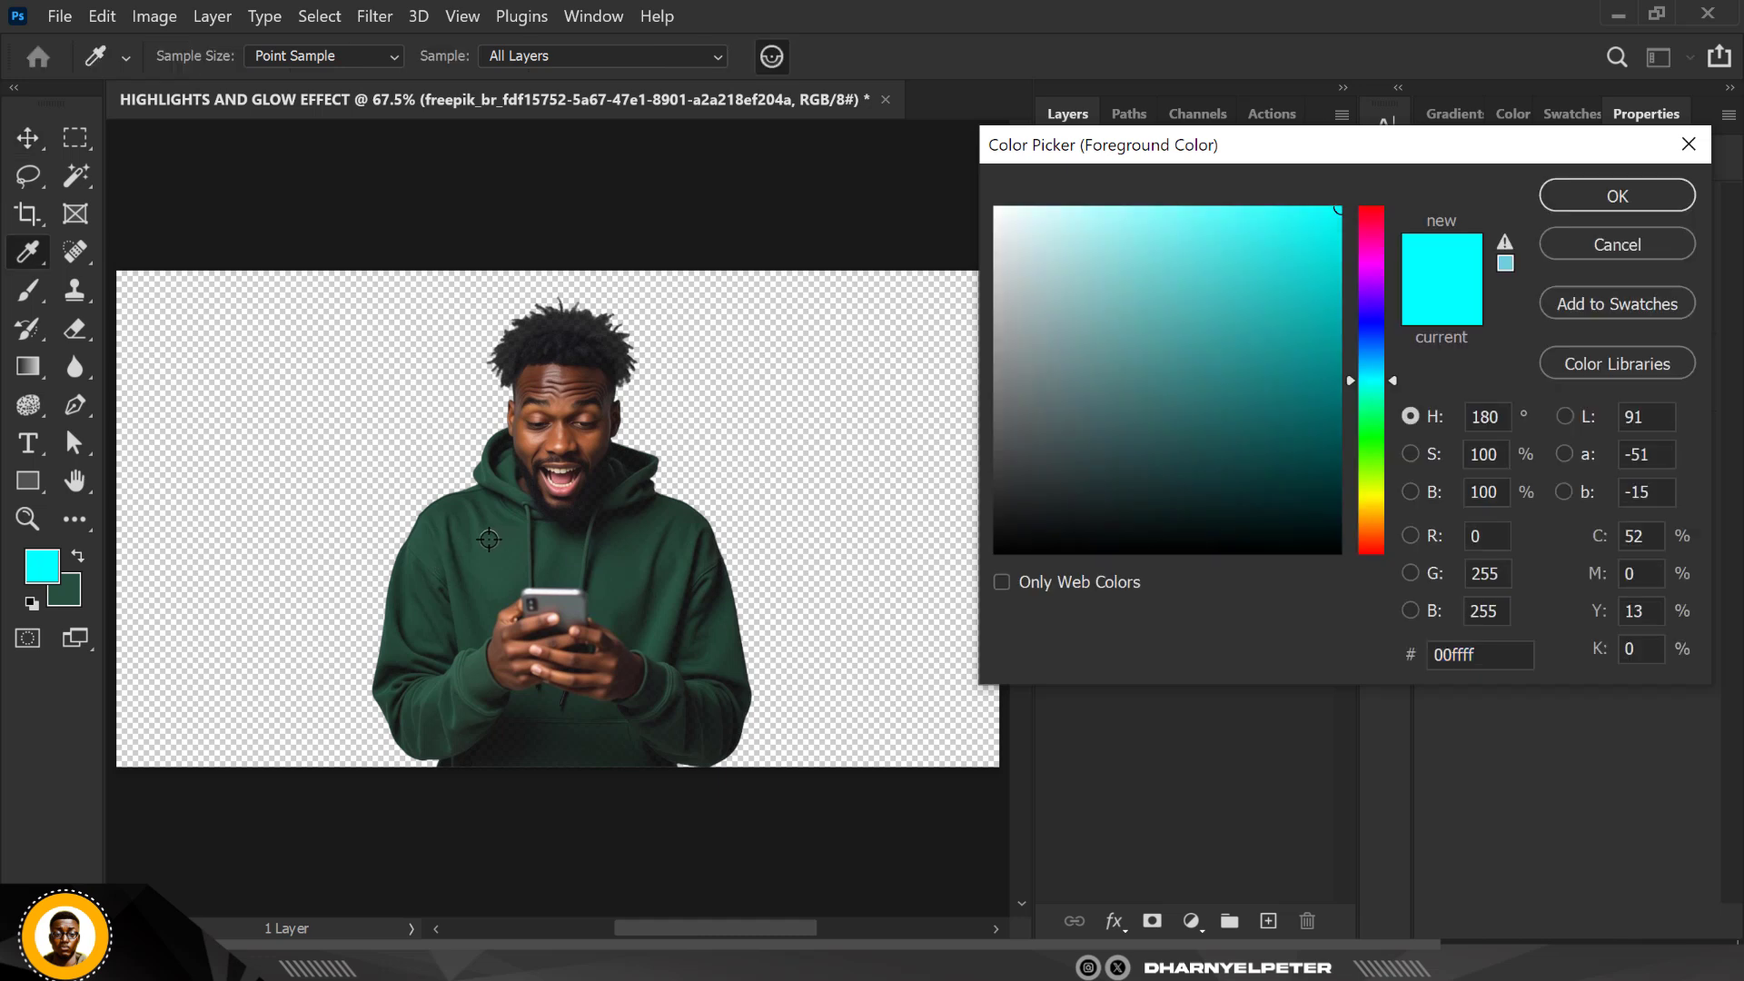
{"action": "left_click", "coordinate": [505, 550]}
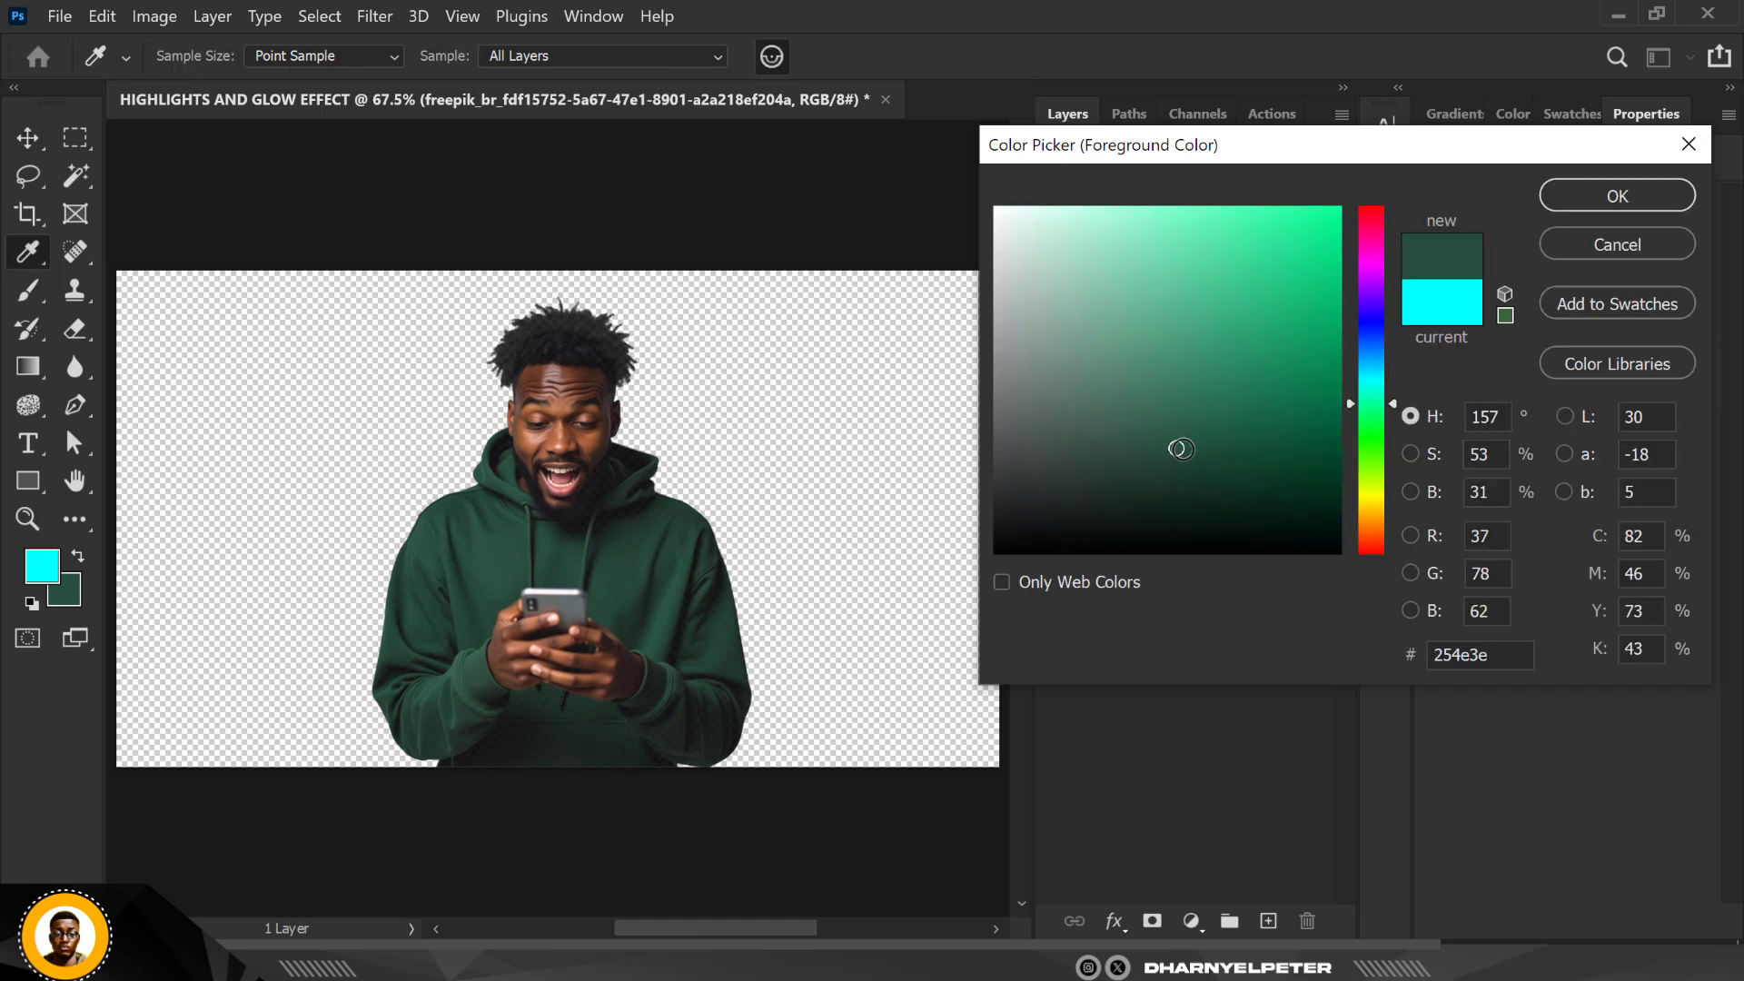
{"action": "left_click_drag", "start_coordinate": [1176, 448], "coordinate": [1180, 249]}
{"action": "left_click", "coordinate": [1618, 196]}
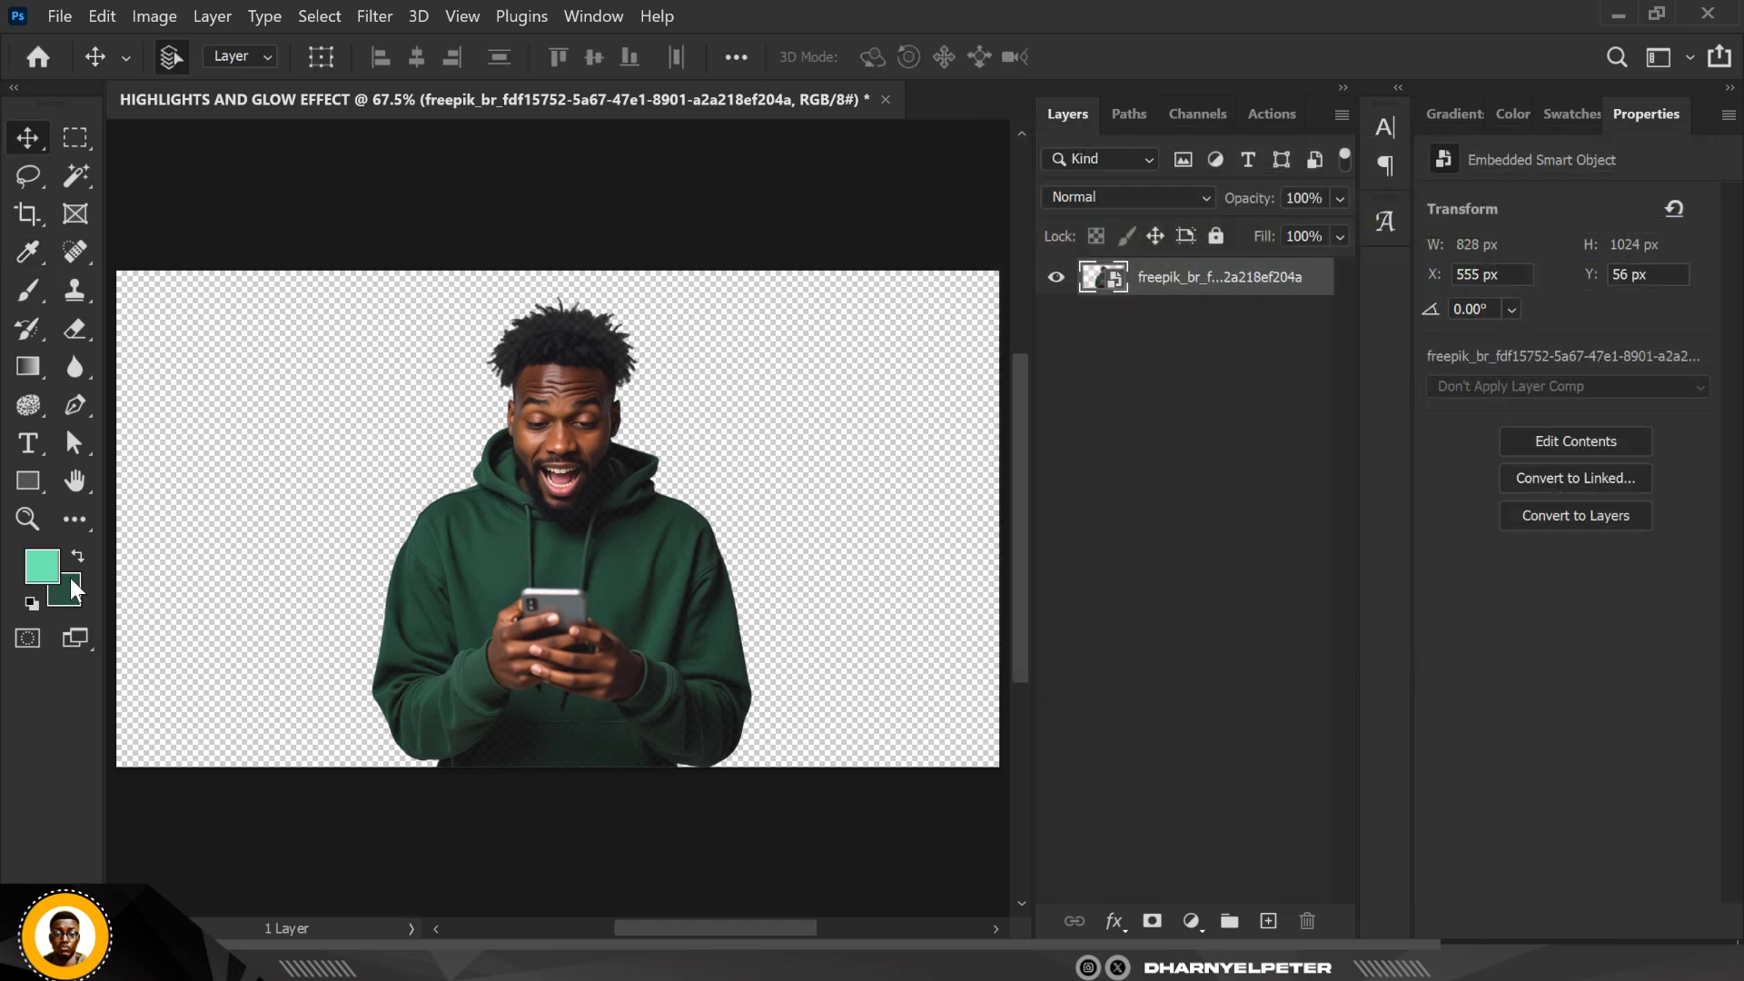
Set the background colour to dark green 1b4736 by sampling the hoodie and deepening the sampled shade
{"action": "left_click", "coordinate": [72, 590]}
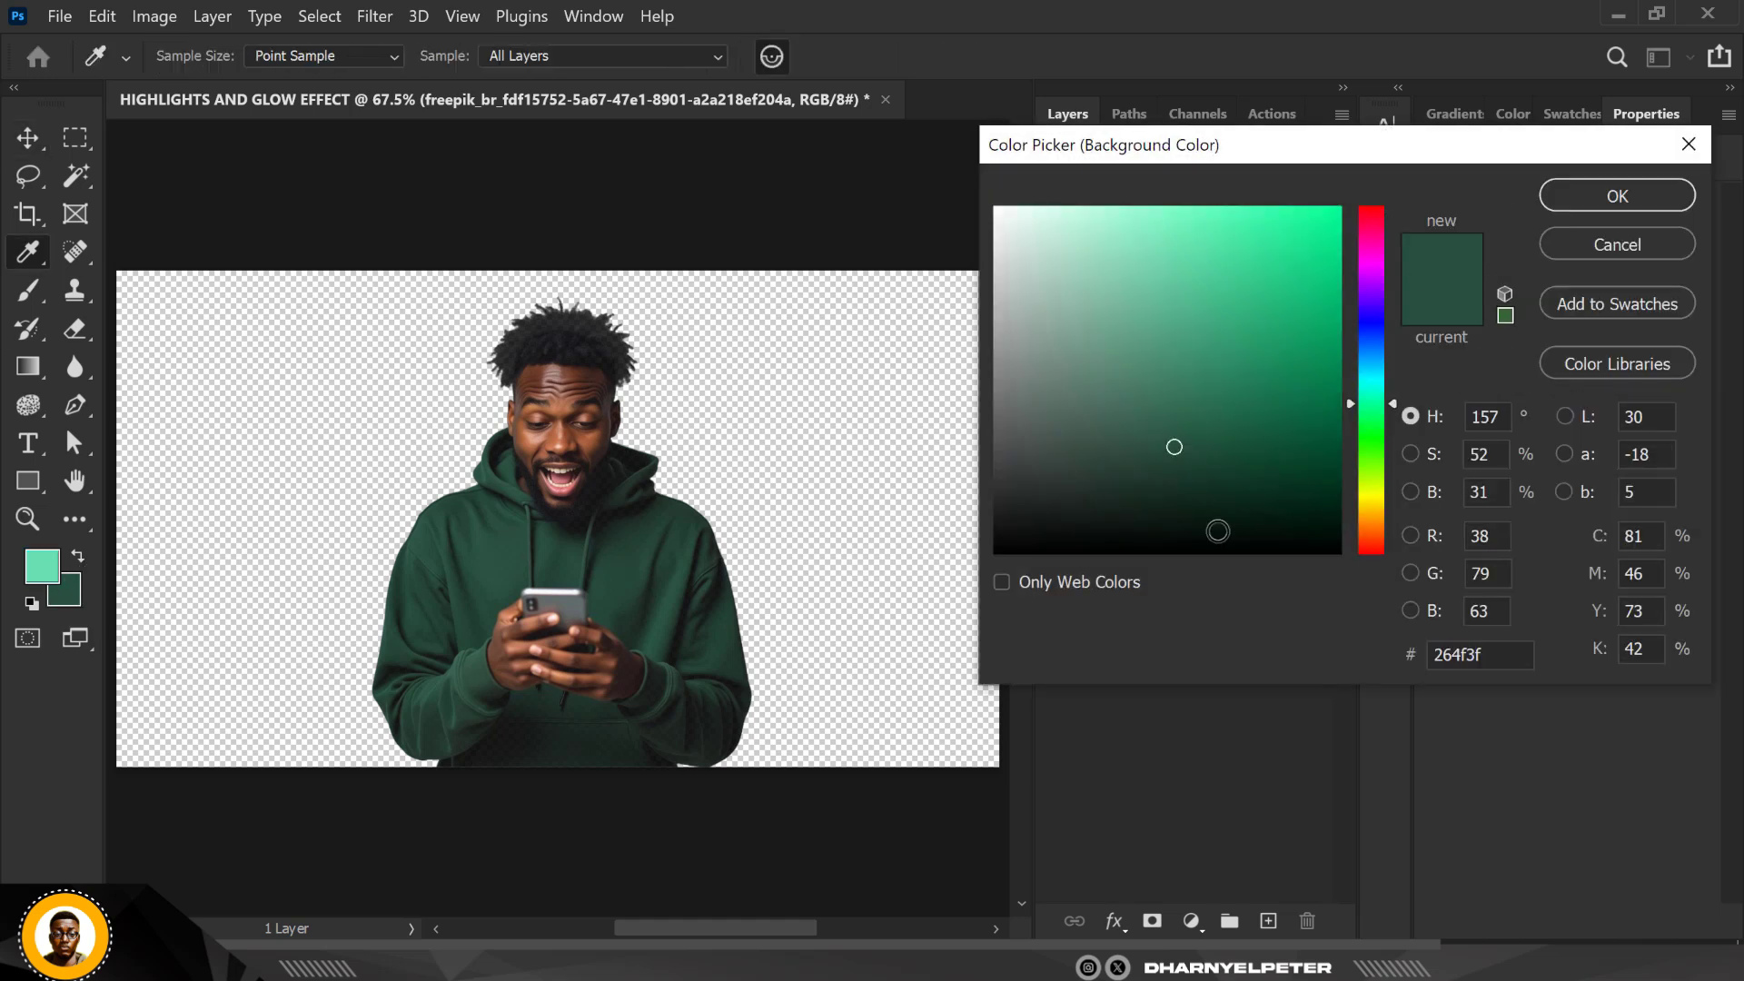
{"action": "left_click", "coordinate": [673, 602]}
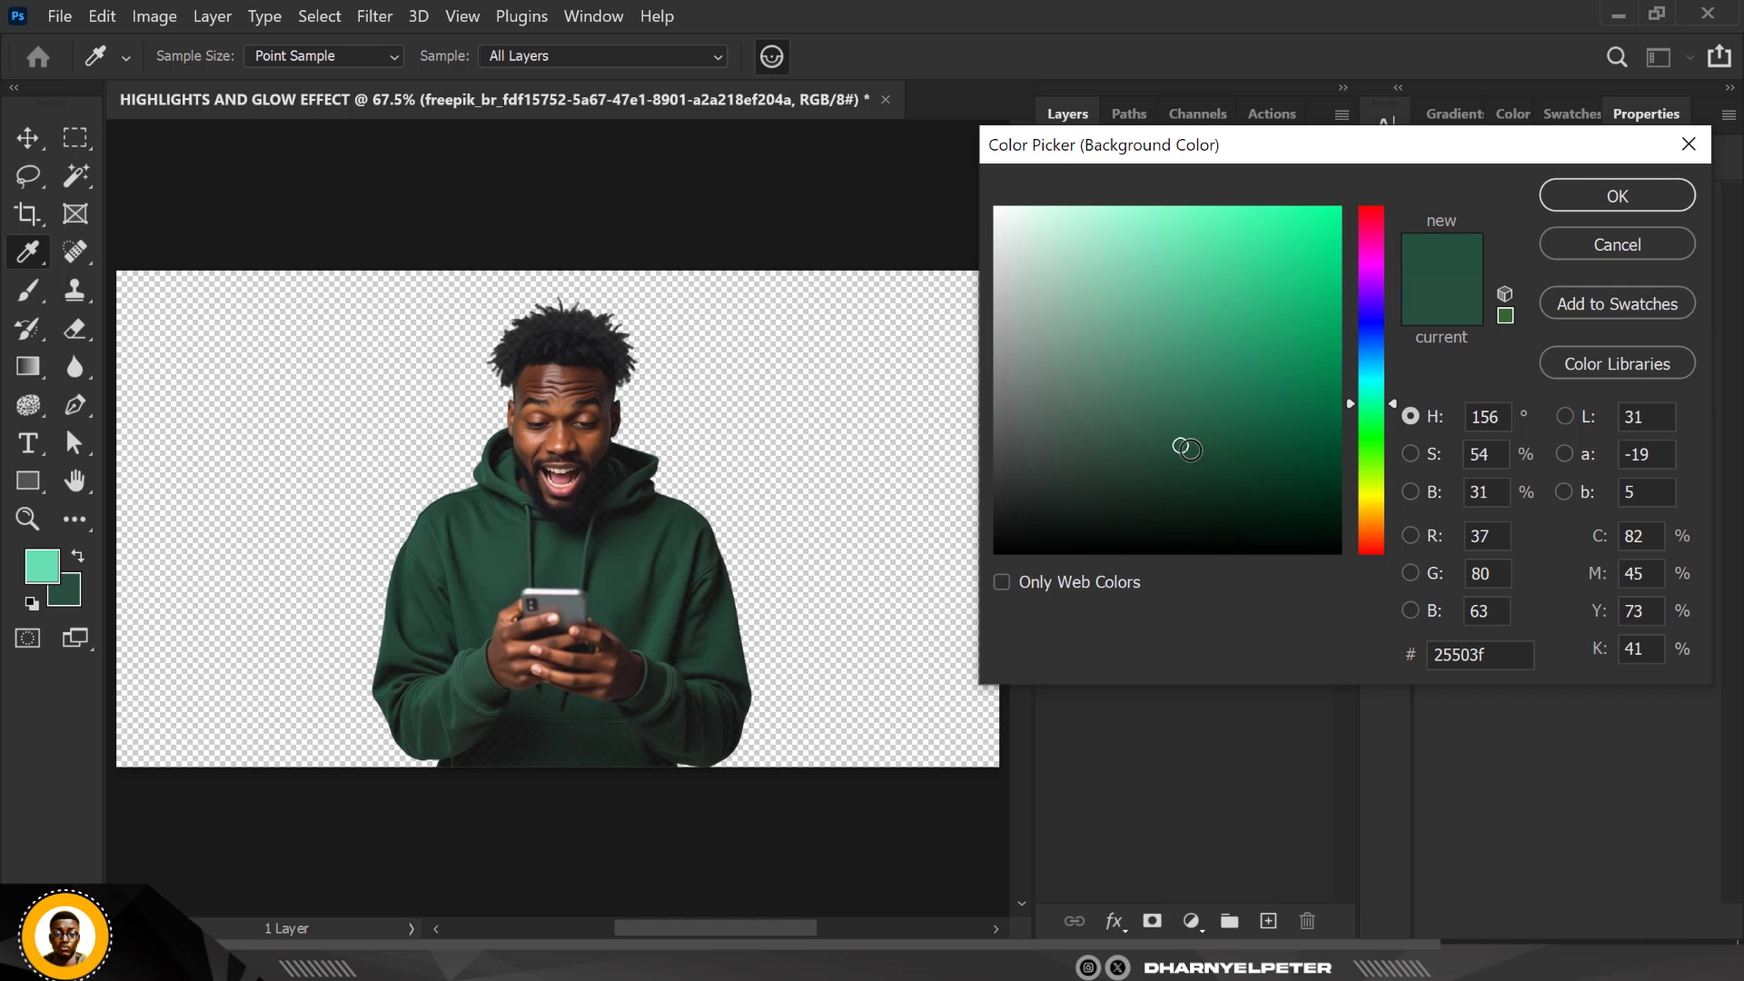
{"action": "left_click_drag", "start_coordinate": [1190, 451], "coordinate": [1220, 448]}
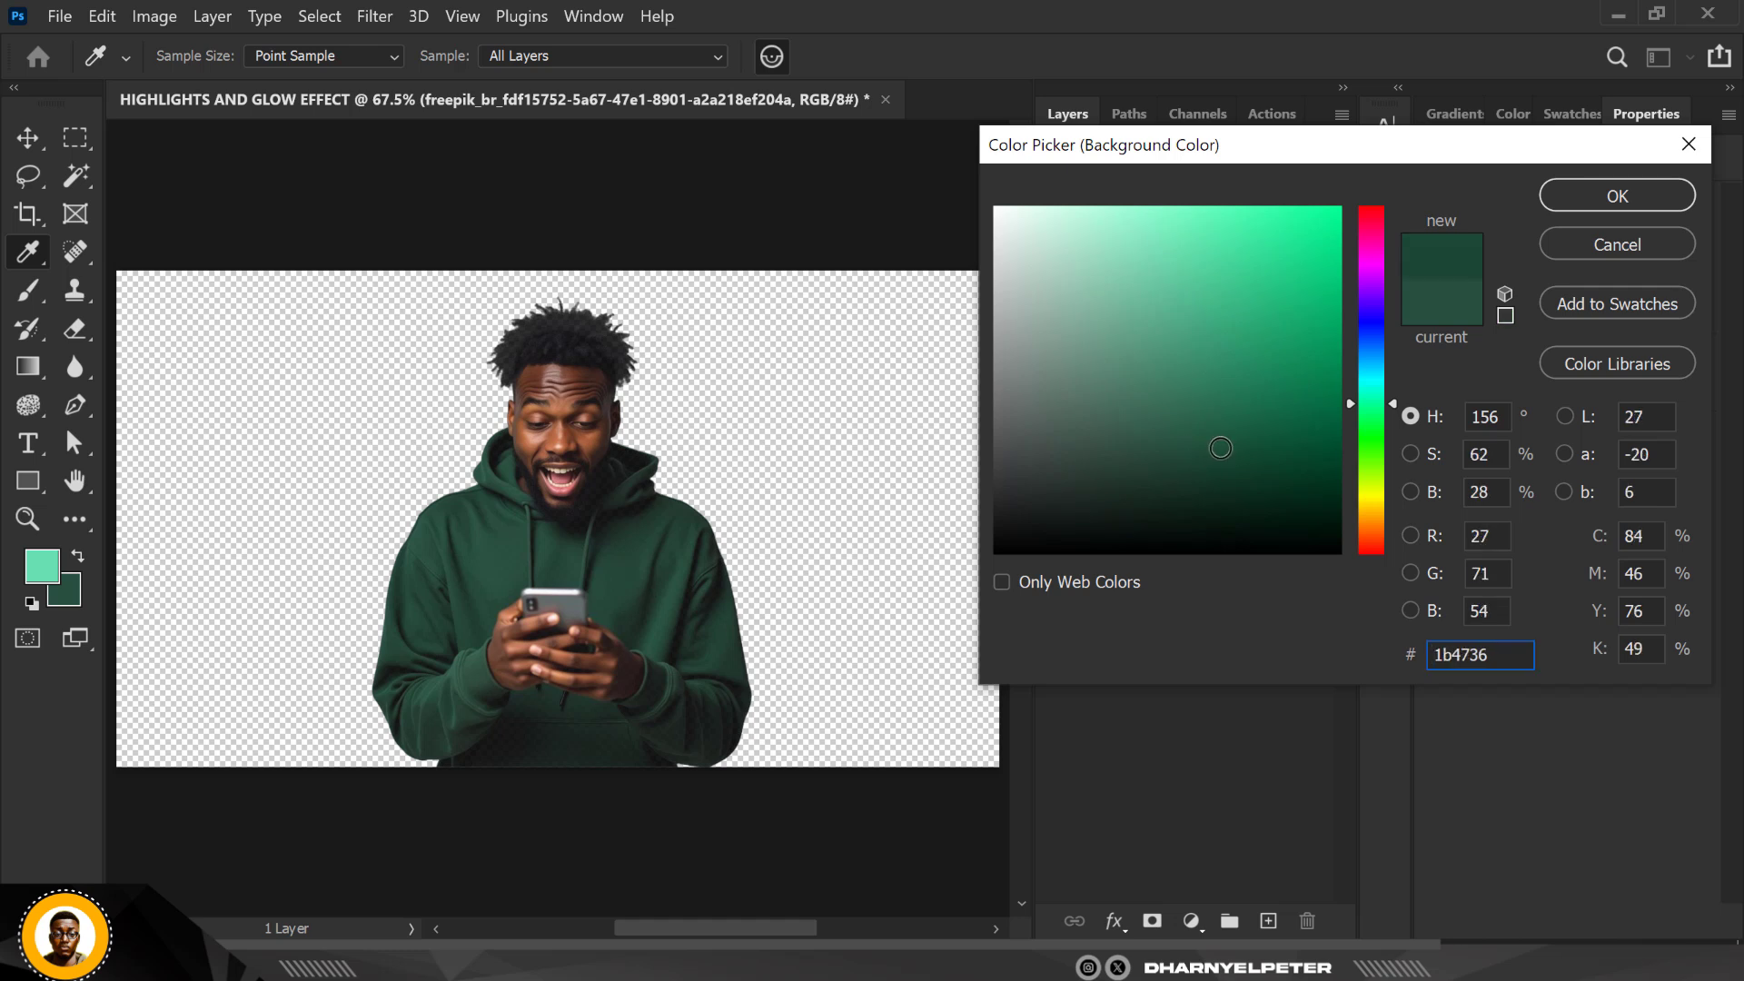
{"action": "left_click", "coordinate": [1643, 201]}
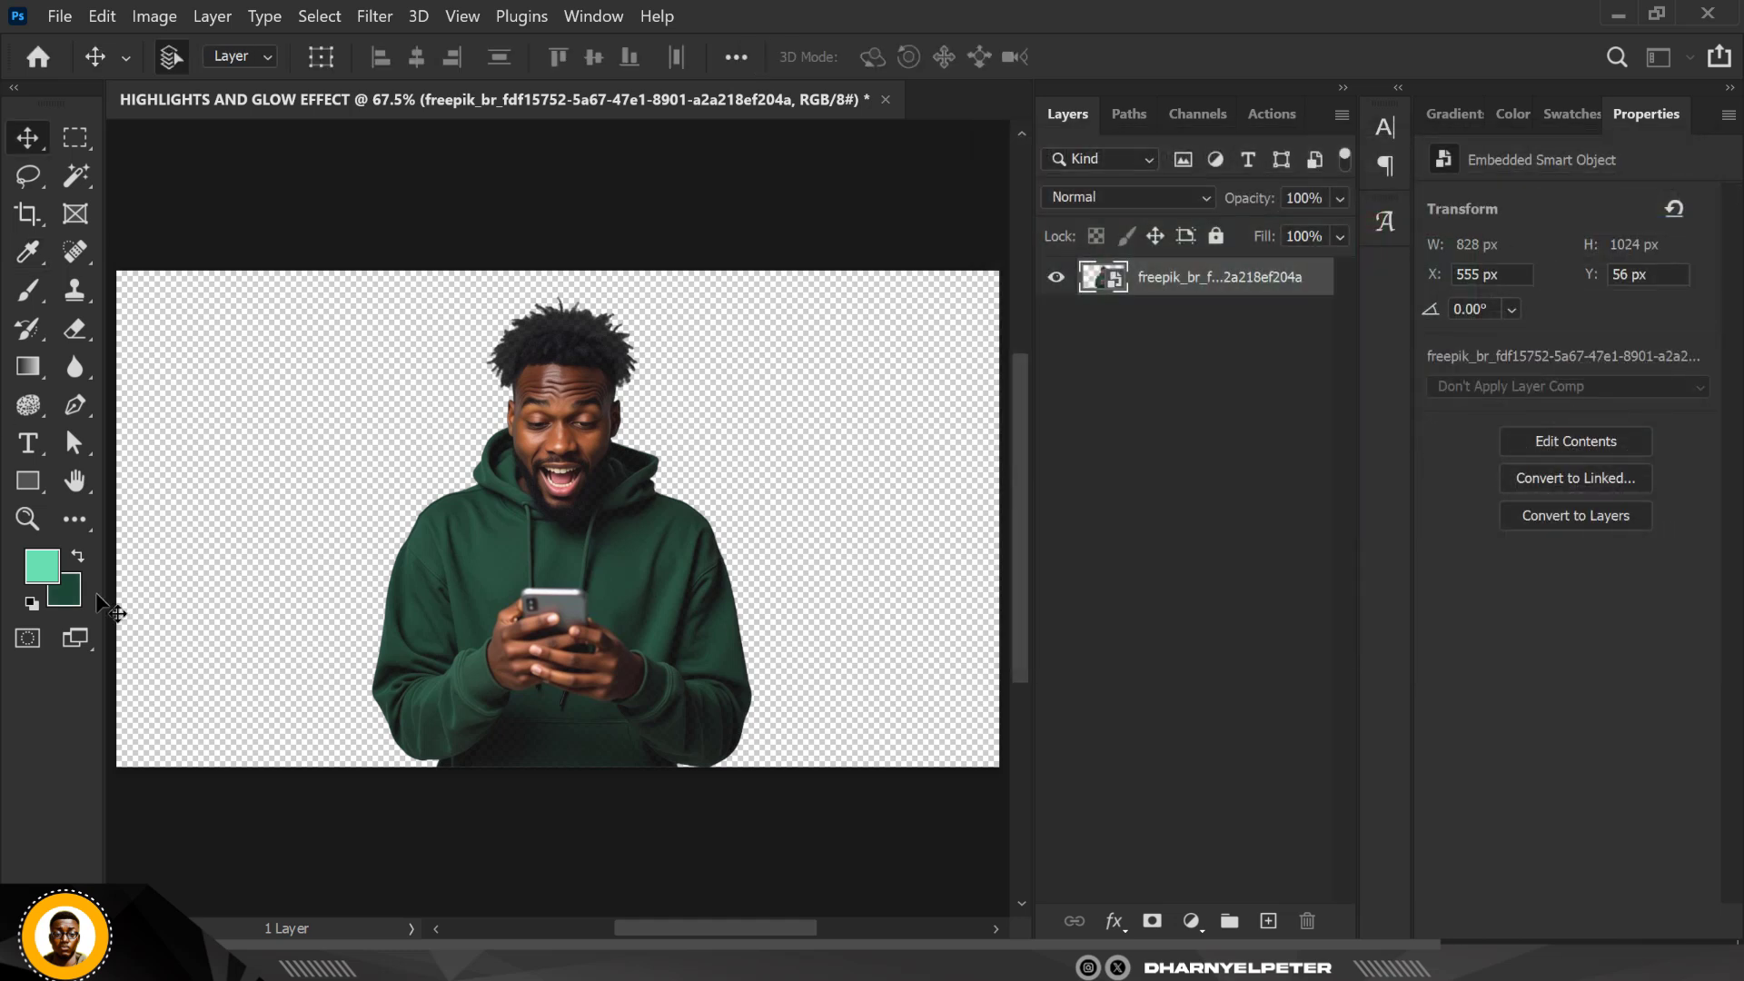
Check the hex codes of the foreground and background colours
{"action": "left_click", "coordinate": [41, 568]}
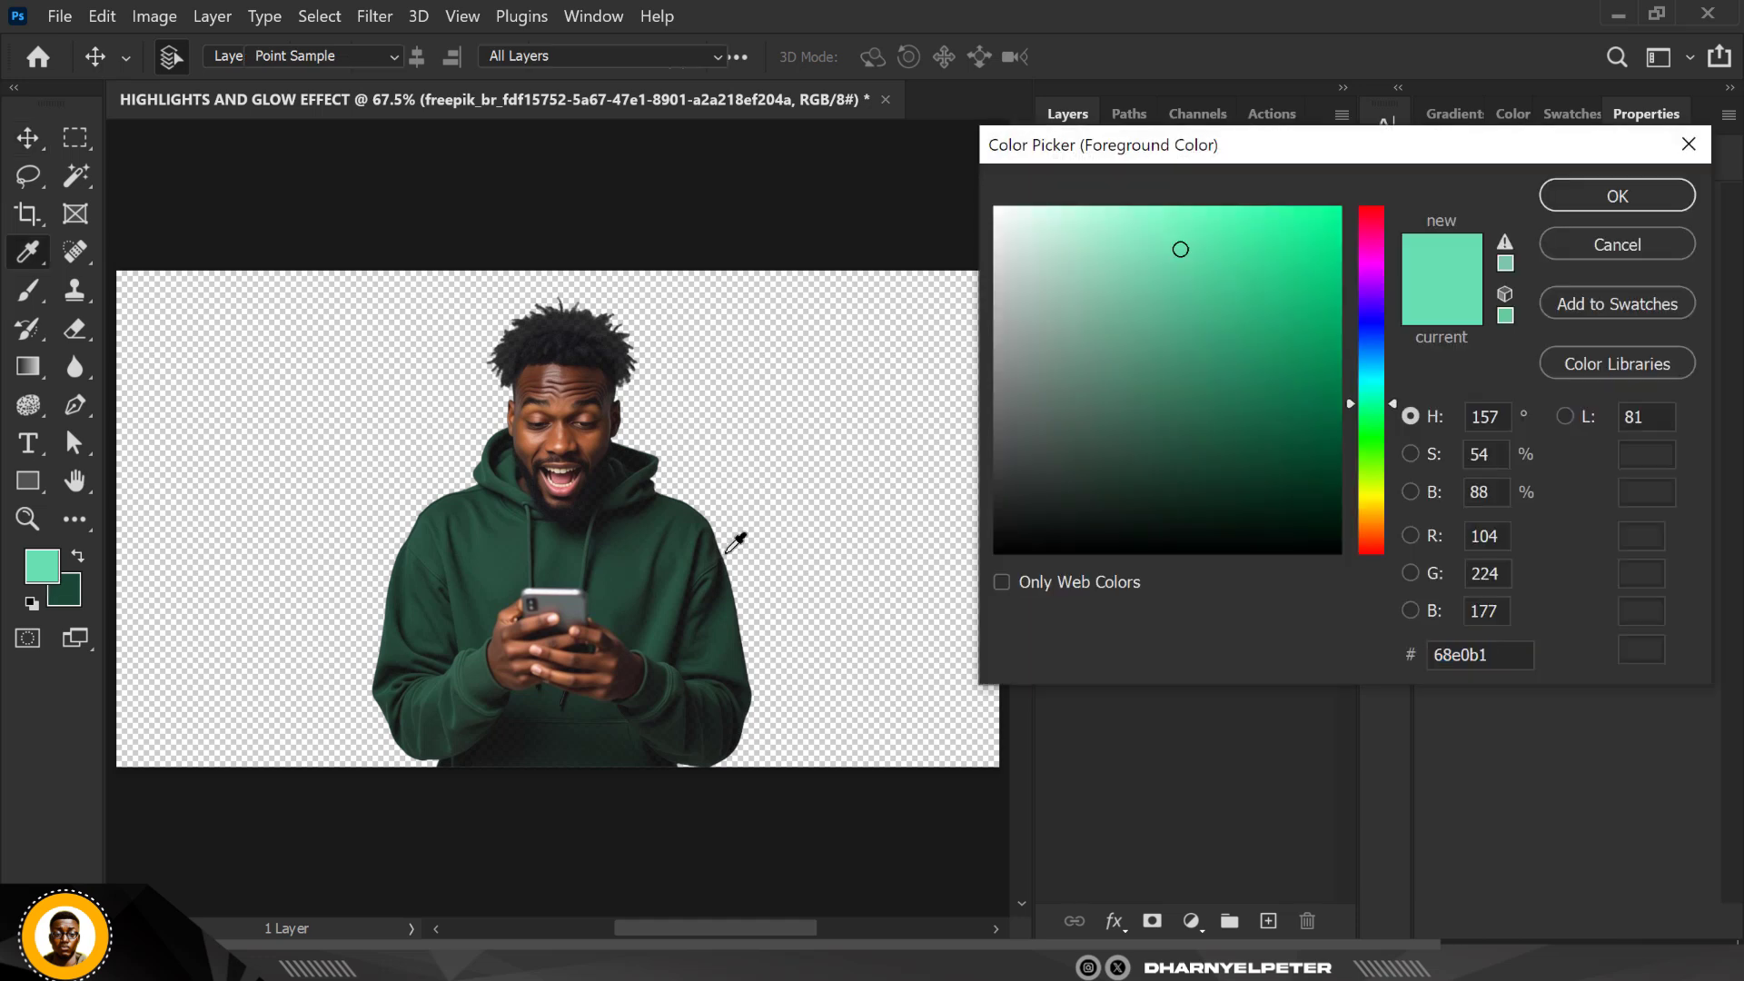
{"action": "left_click", "coordinate": [1509, 654]}
{"action": "left_click_drag", "start_coordinate": [1498, 656], "coordinate": [1429, 656]}
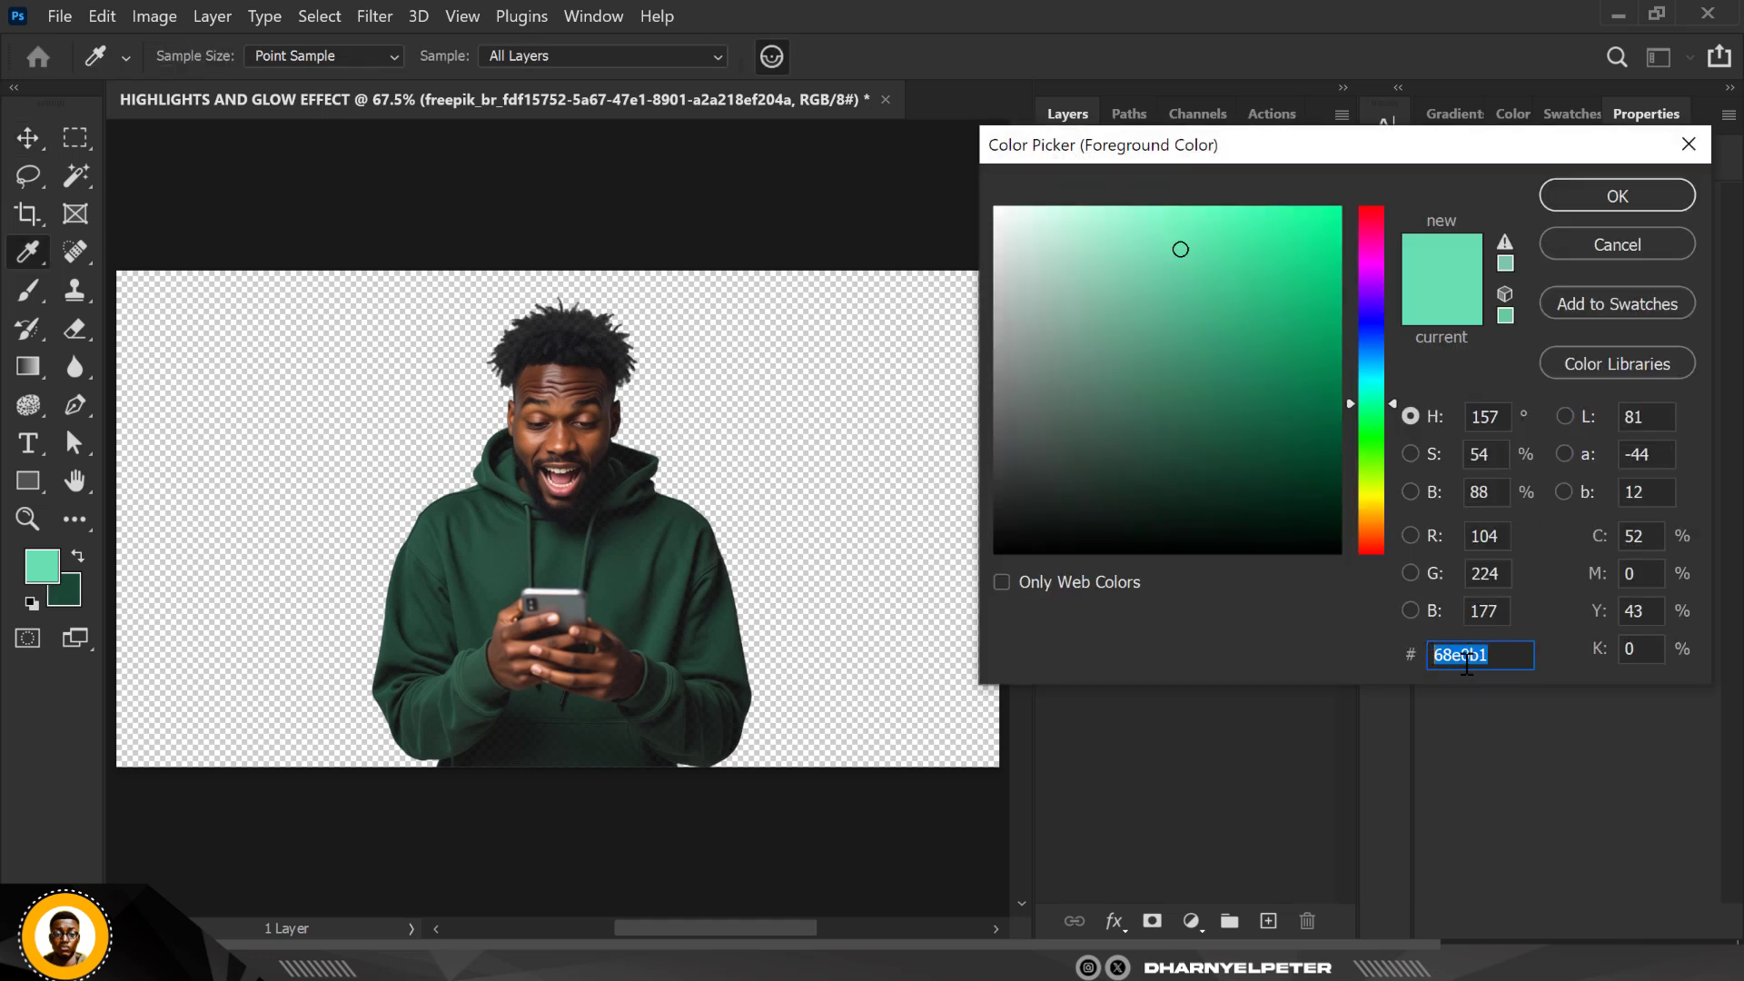
{"action": "left_click", "coordinate": [1622, 195]}
{"action": "left_click", "coordinate": [64, 588]}
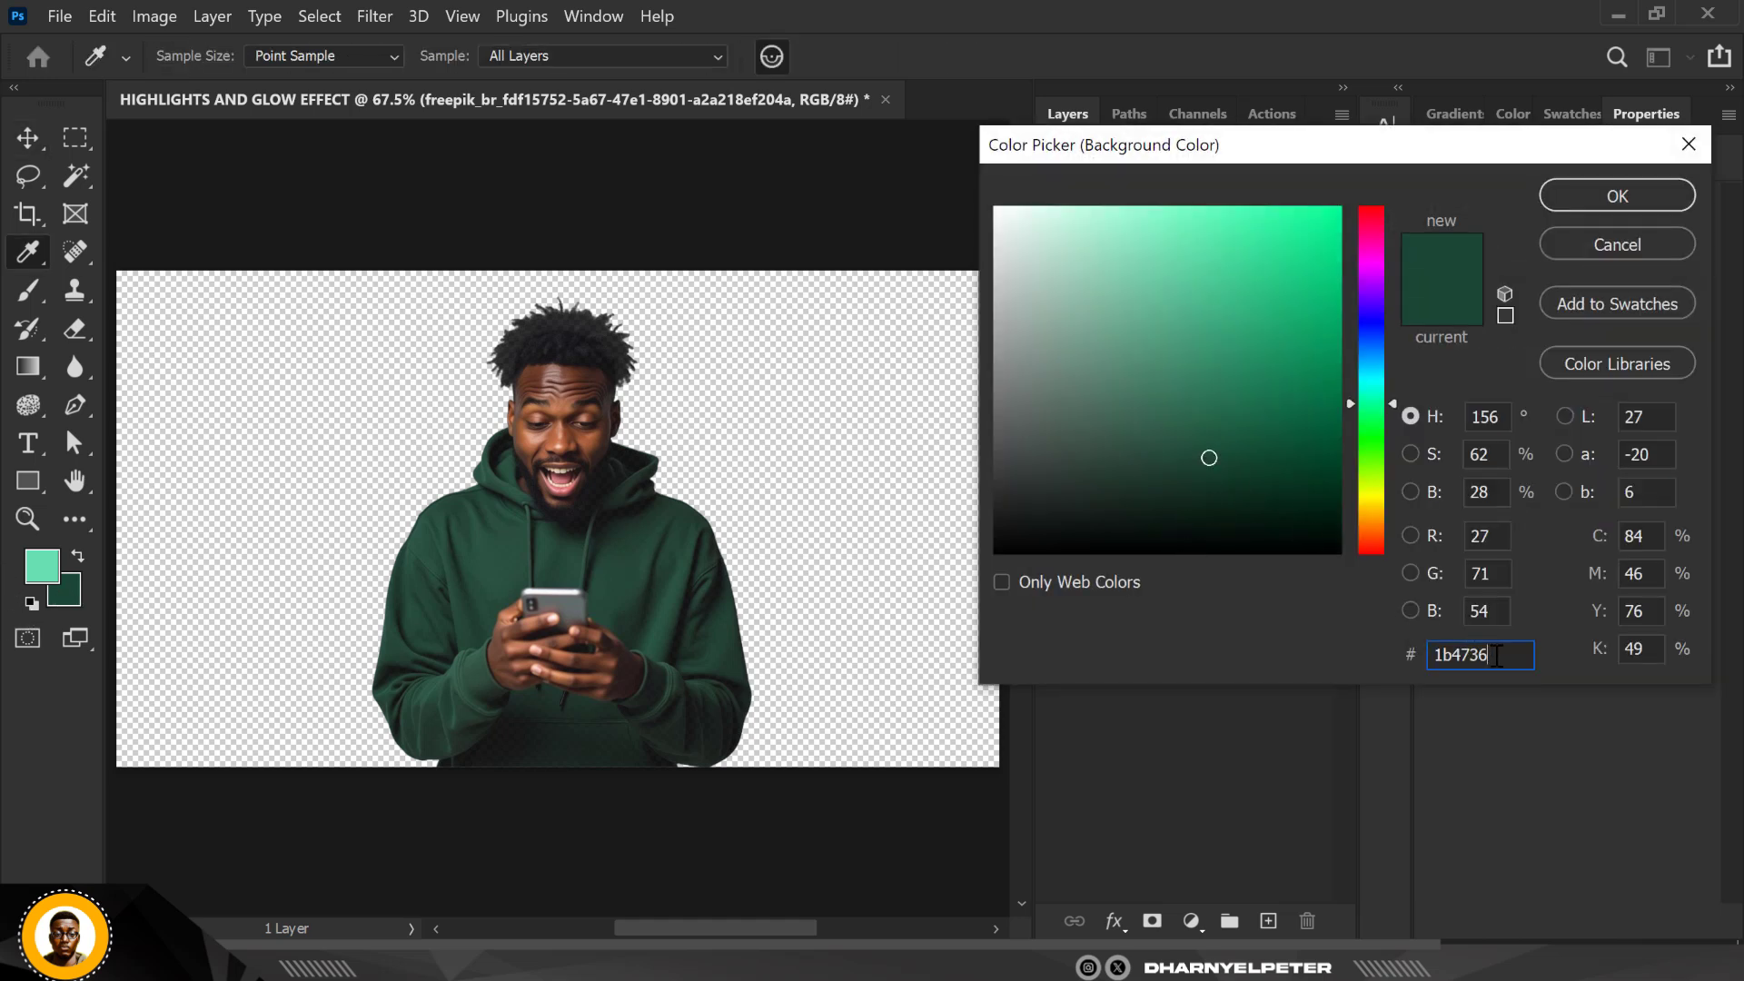
{"action": "left_click", "coordinate": [1555, 195]}
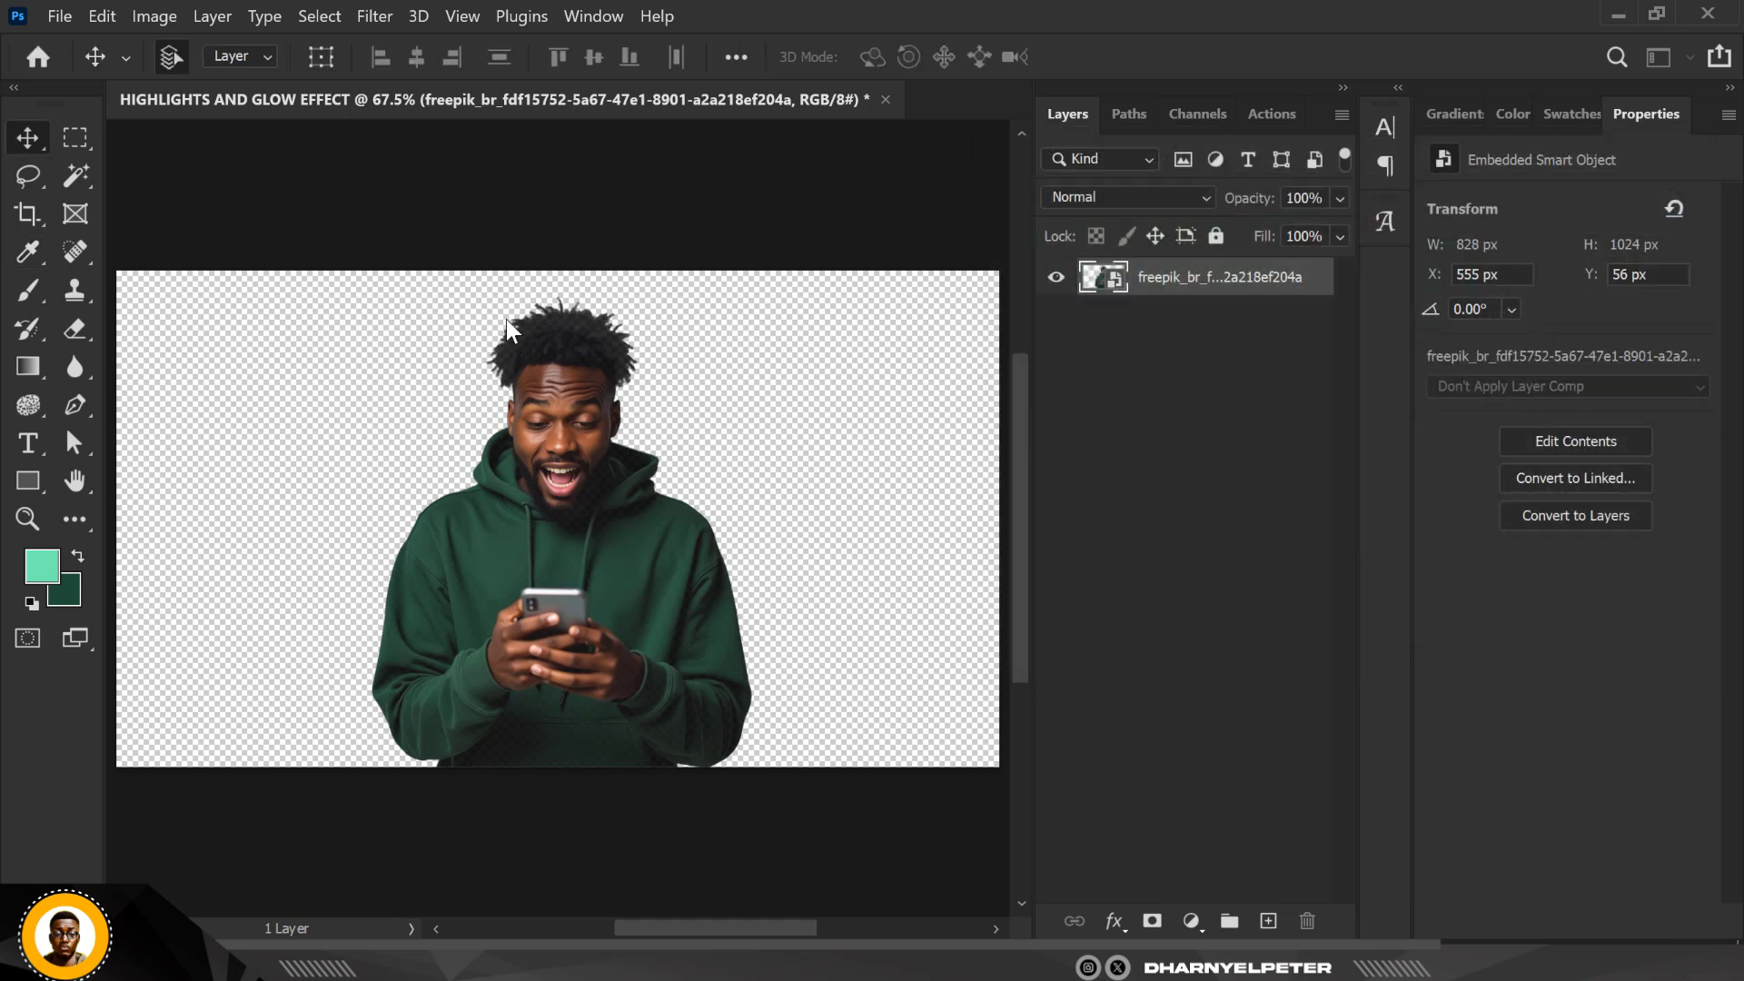
Add a Solid Color fill layer in light green 68e0b1 and move it beneath the man's layer
{"action": "left_click", "coordinate": [1191, 921]}
{"action": "left_click", "coordinate": [1230, 439]}
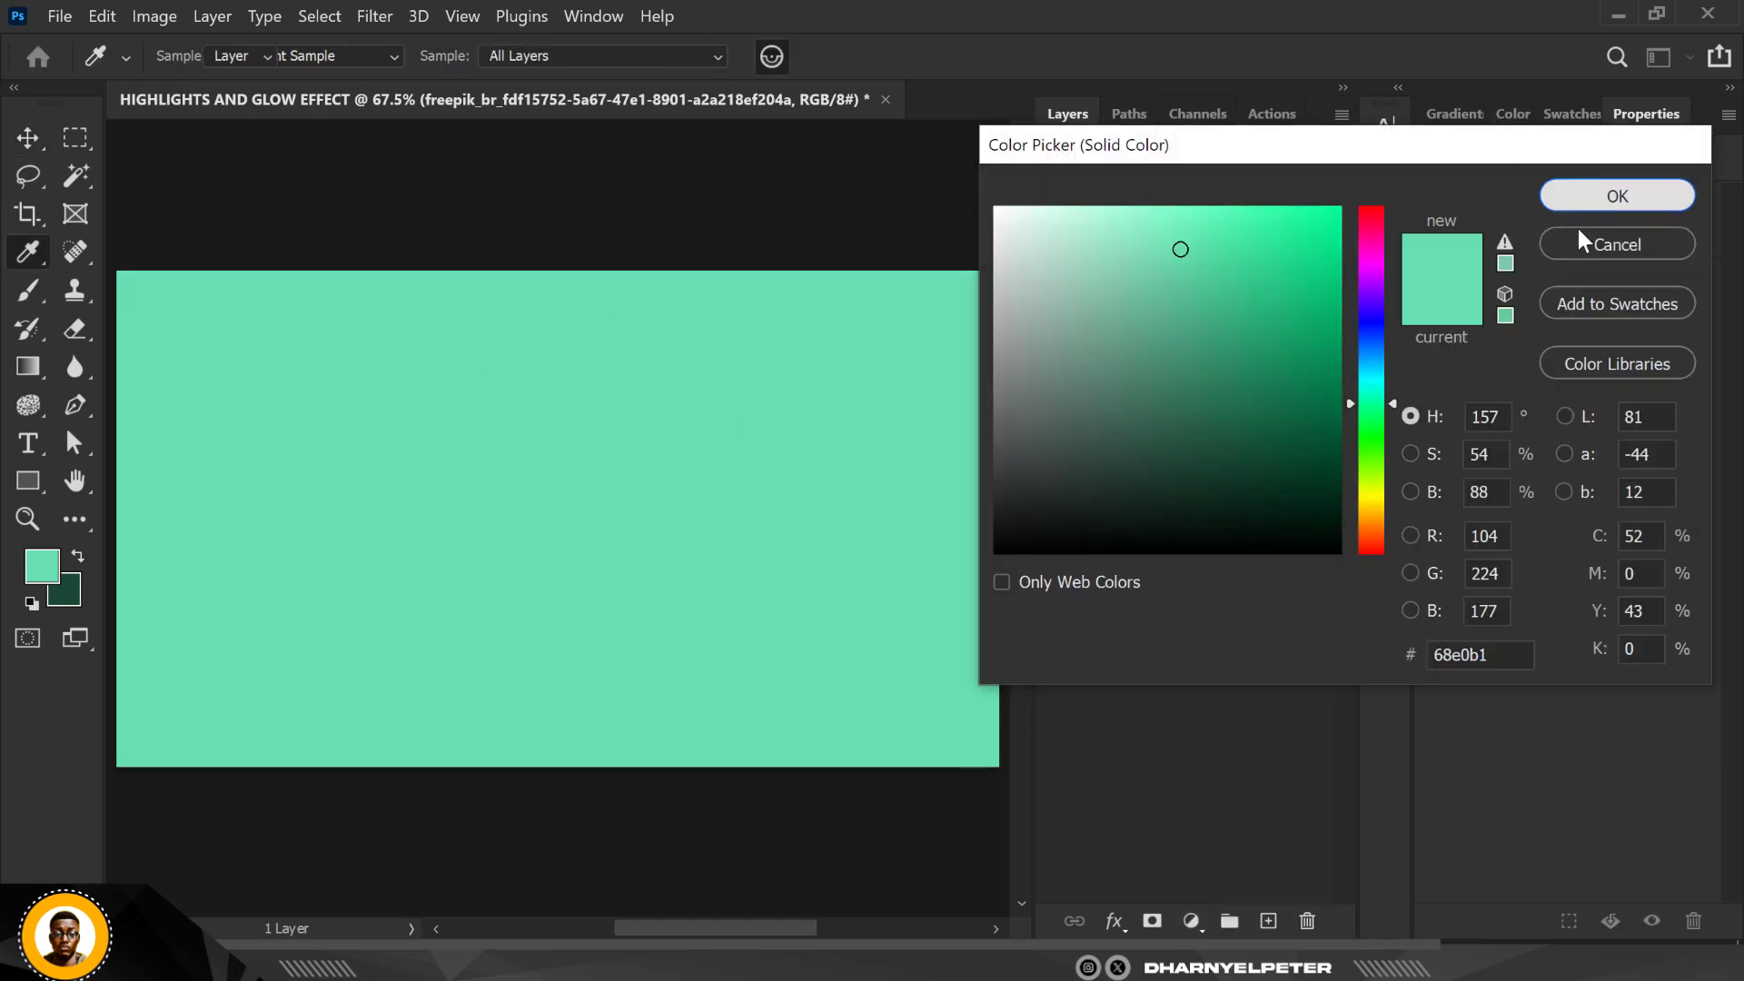
{"action": "left_click", "coordinate": [1555, 196]}
{"action": "left_click_drag", "start_coordinate": [1292, 284], "coordinate": [1293, 393]}
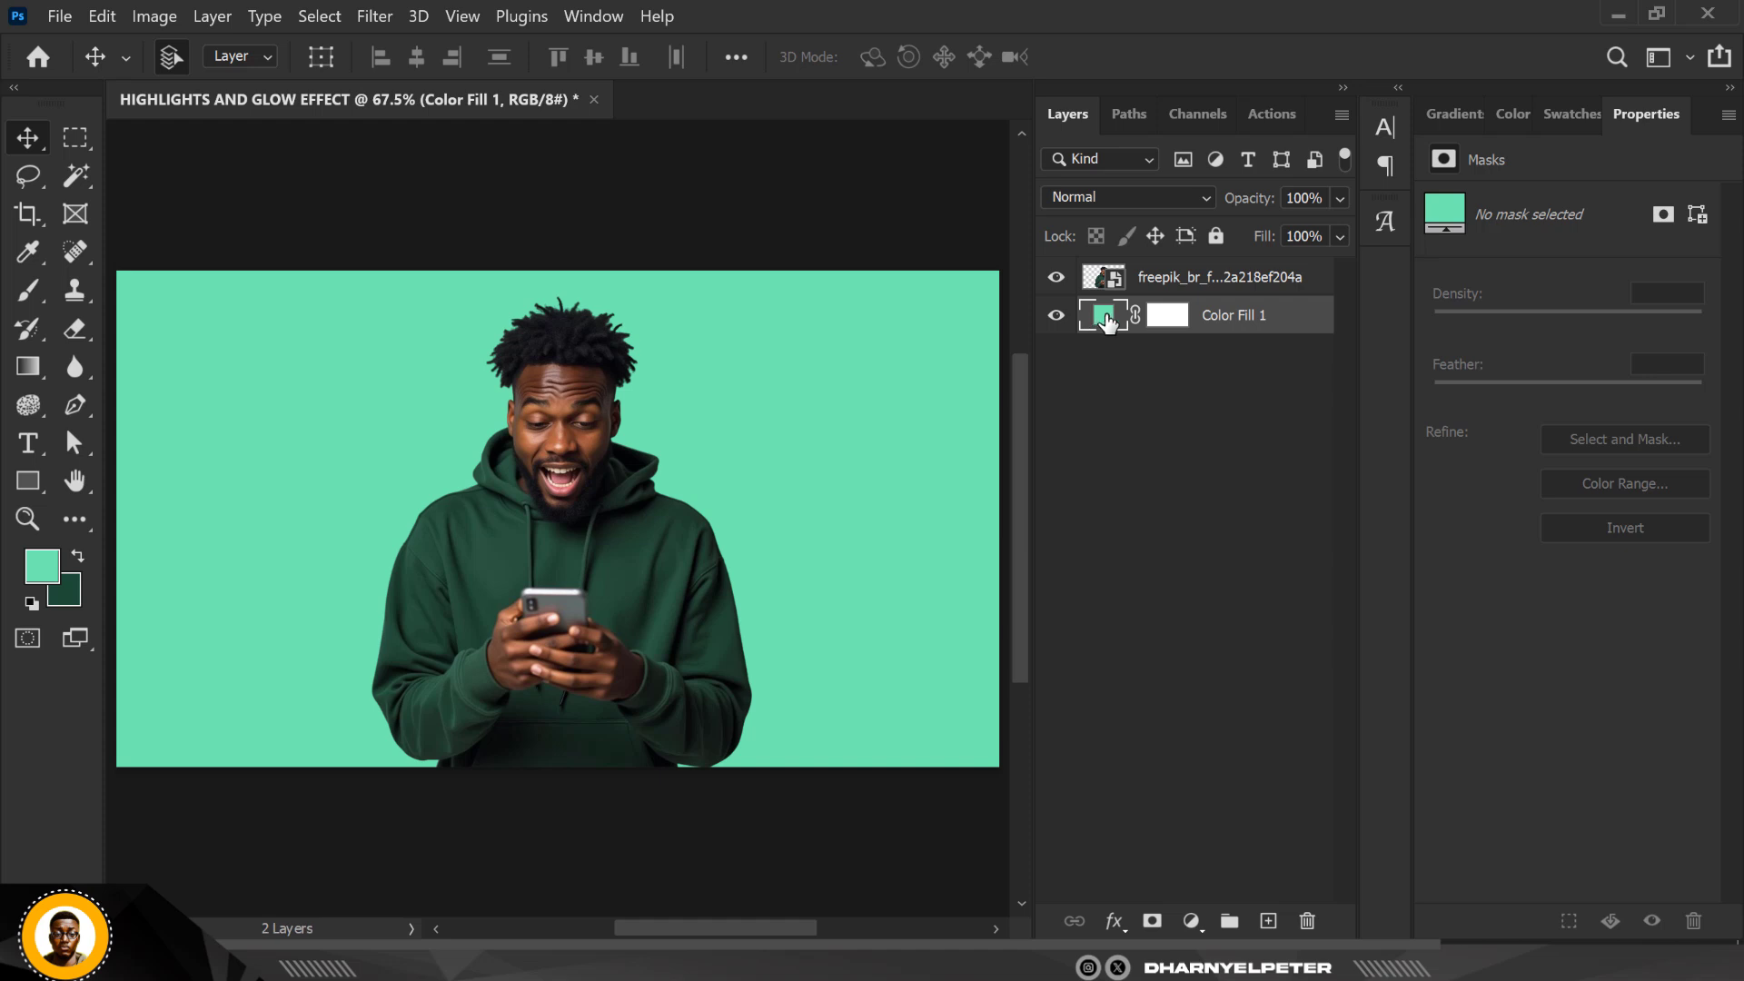
Change the fill layer's colour to near-black green 07100c, starting from a dark shade sampled on the hoodie
{"action": "double_click", "coordinate": [1106, 320]}
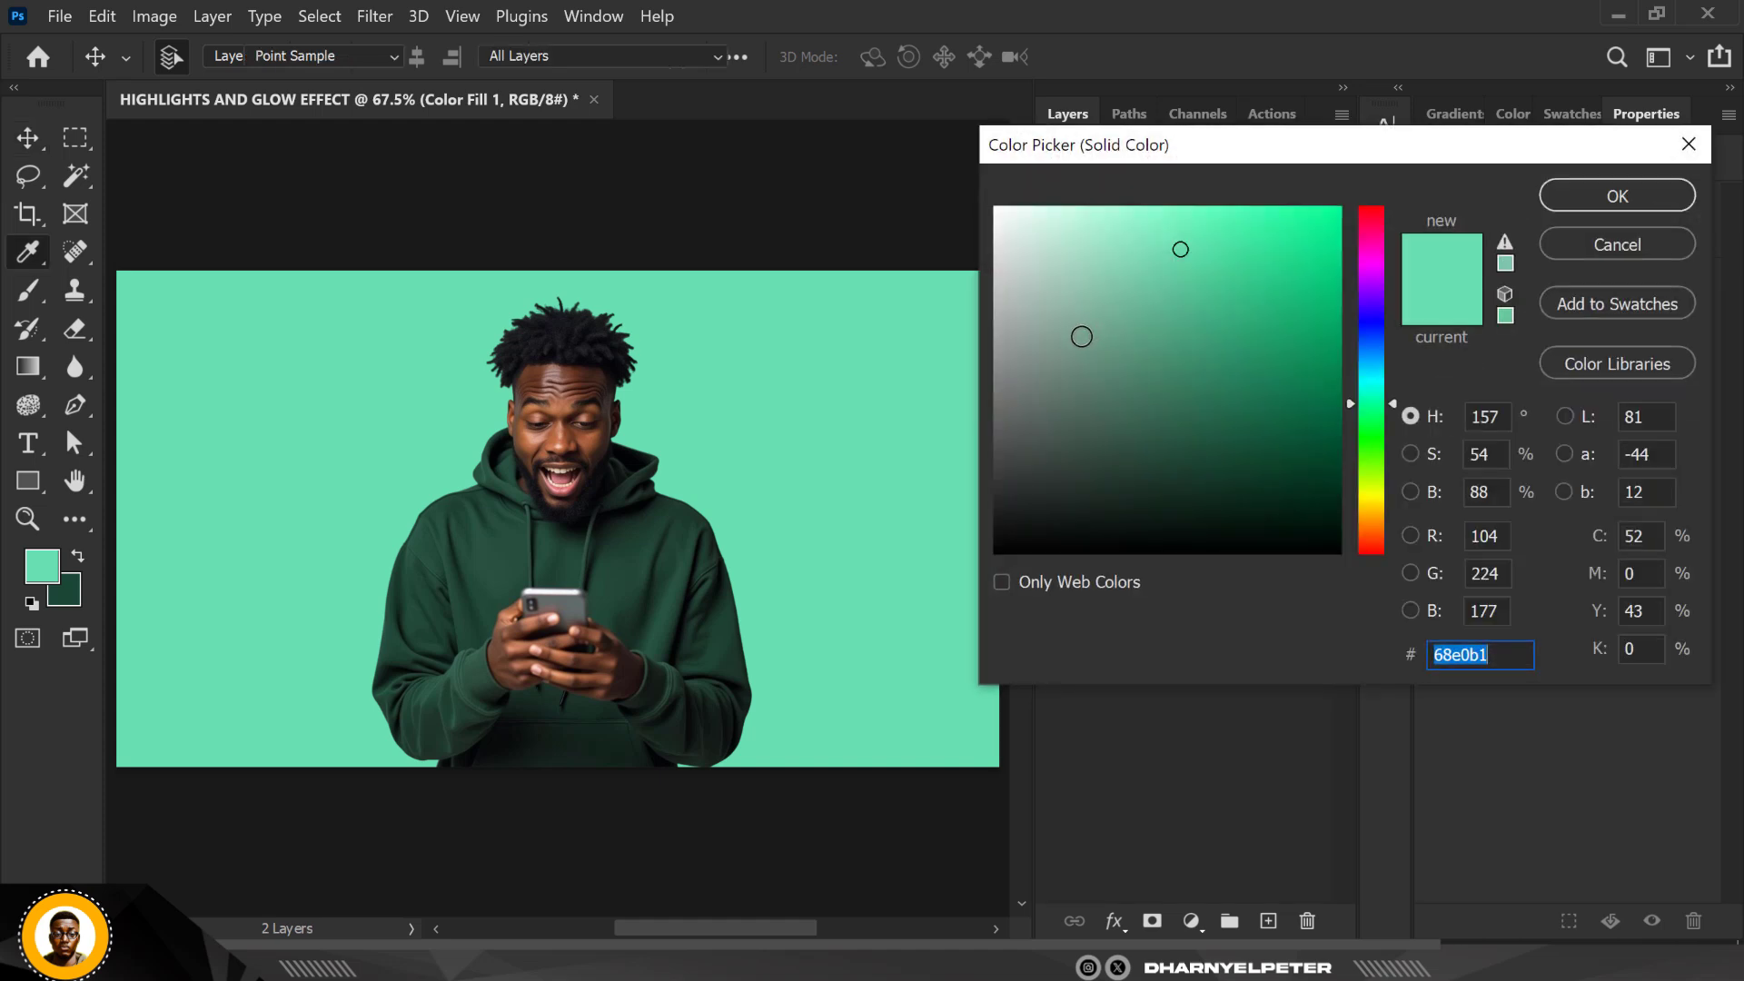
{"action": "left_click", "coordinate": [607, 475]}
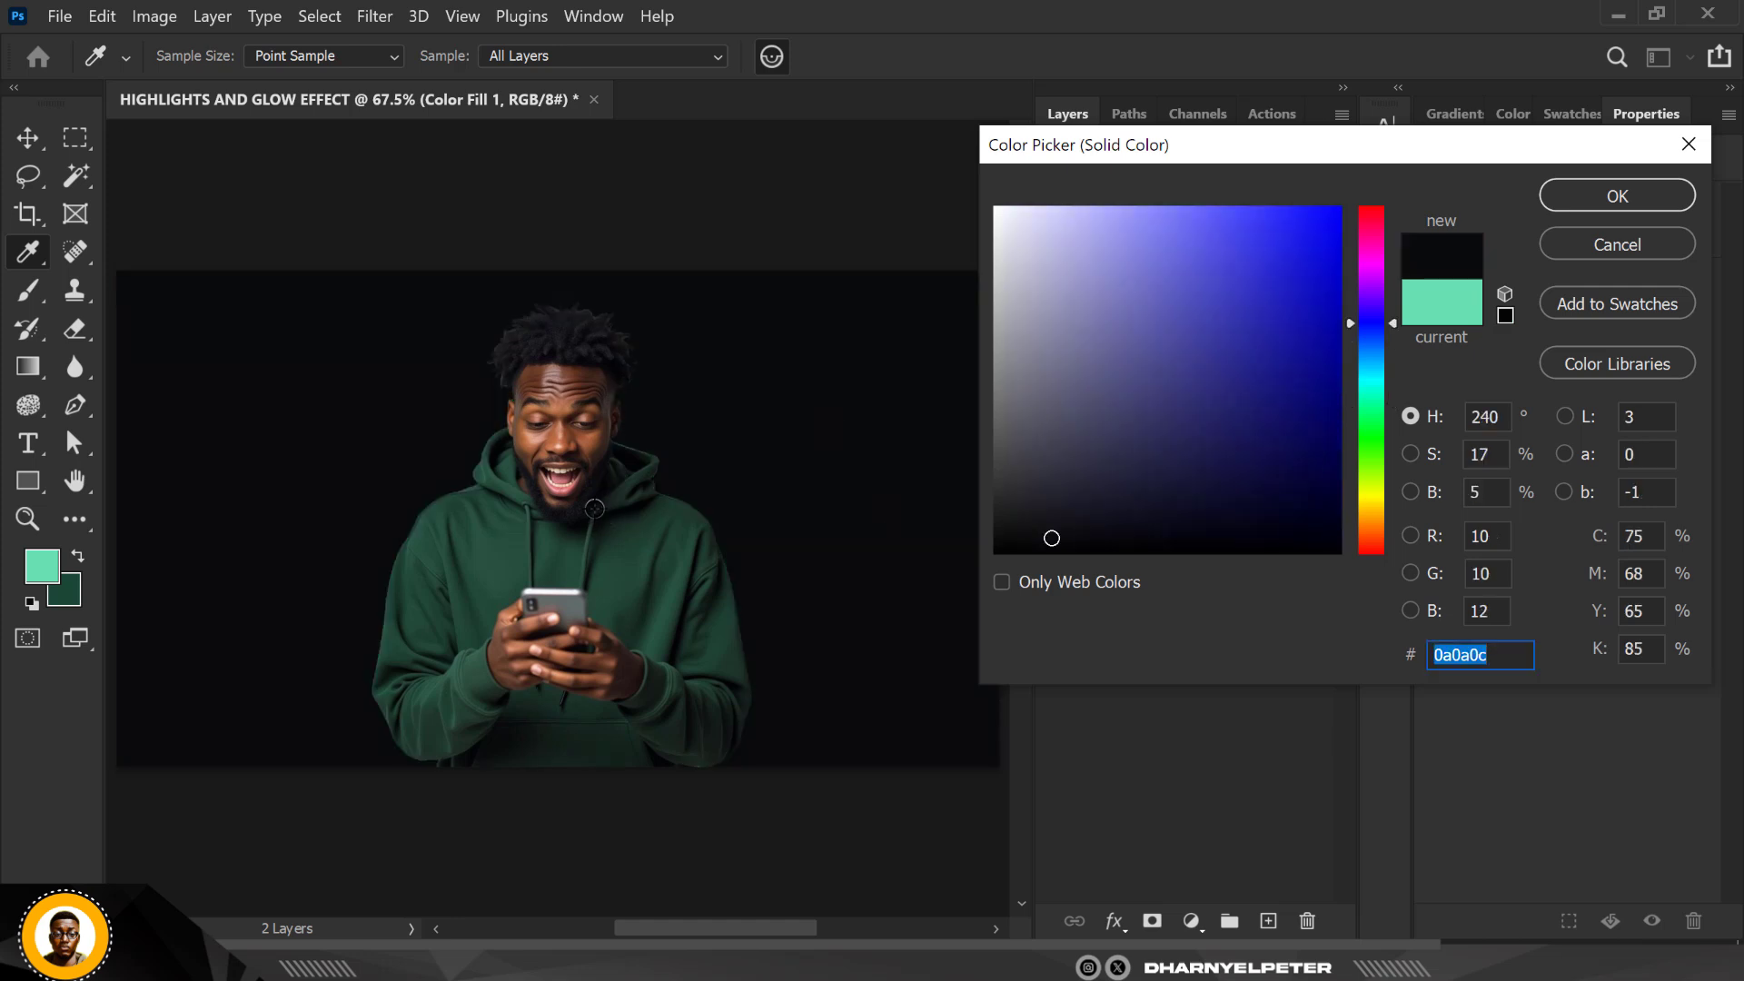
{"action": "left_click", "coordinate": [595, 509]}
{"action": "left_click", "coordinate": [584, 535]}
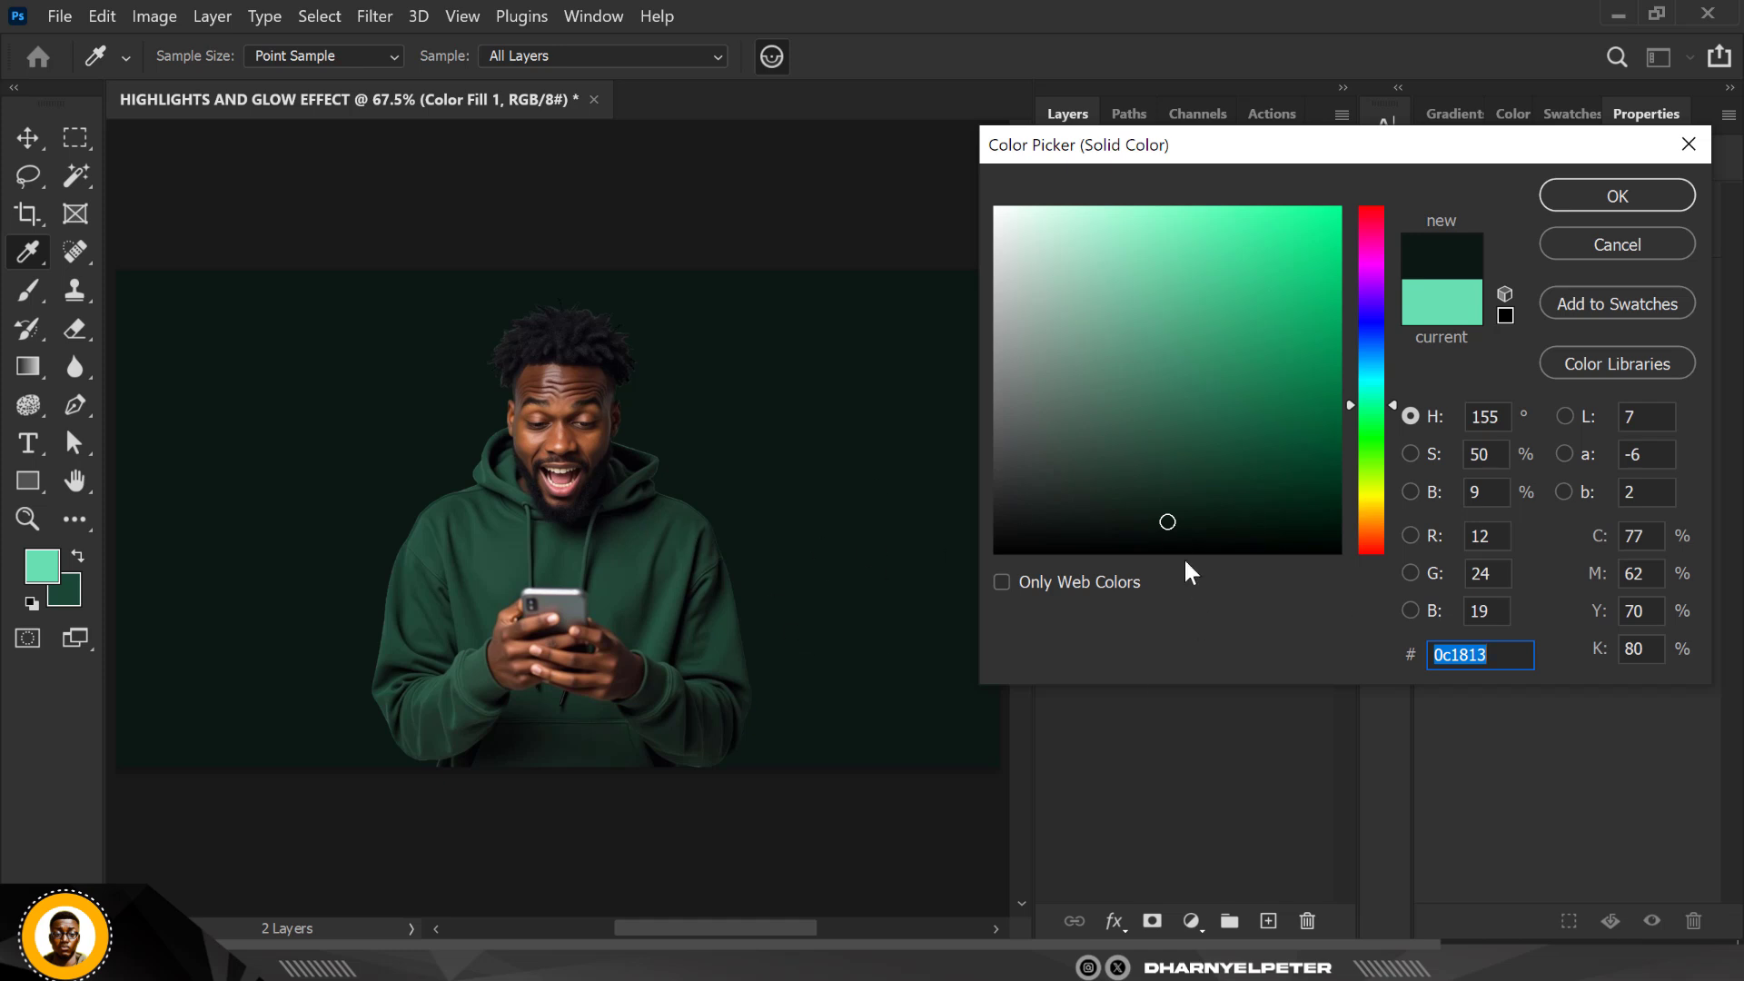
{"action": "left_click_drag", "start_coordinate": [1167, 521], "coordinate": [1191, 532]}
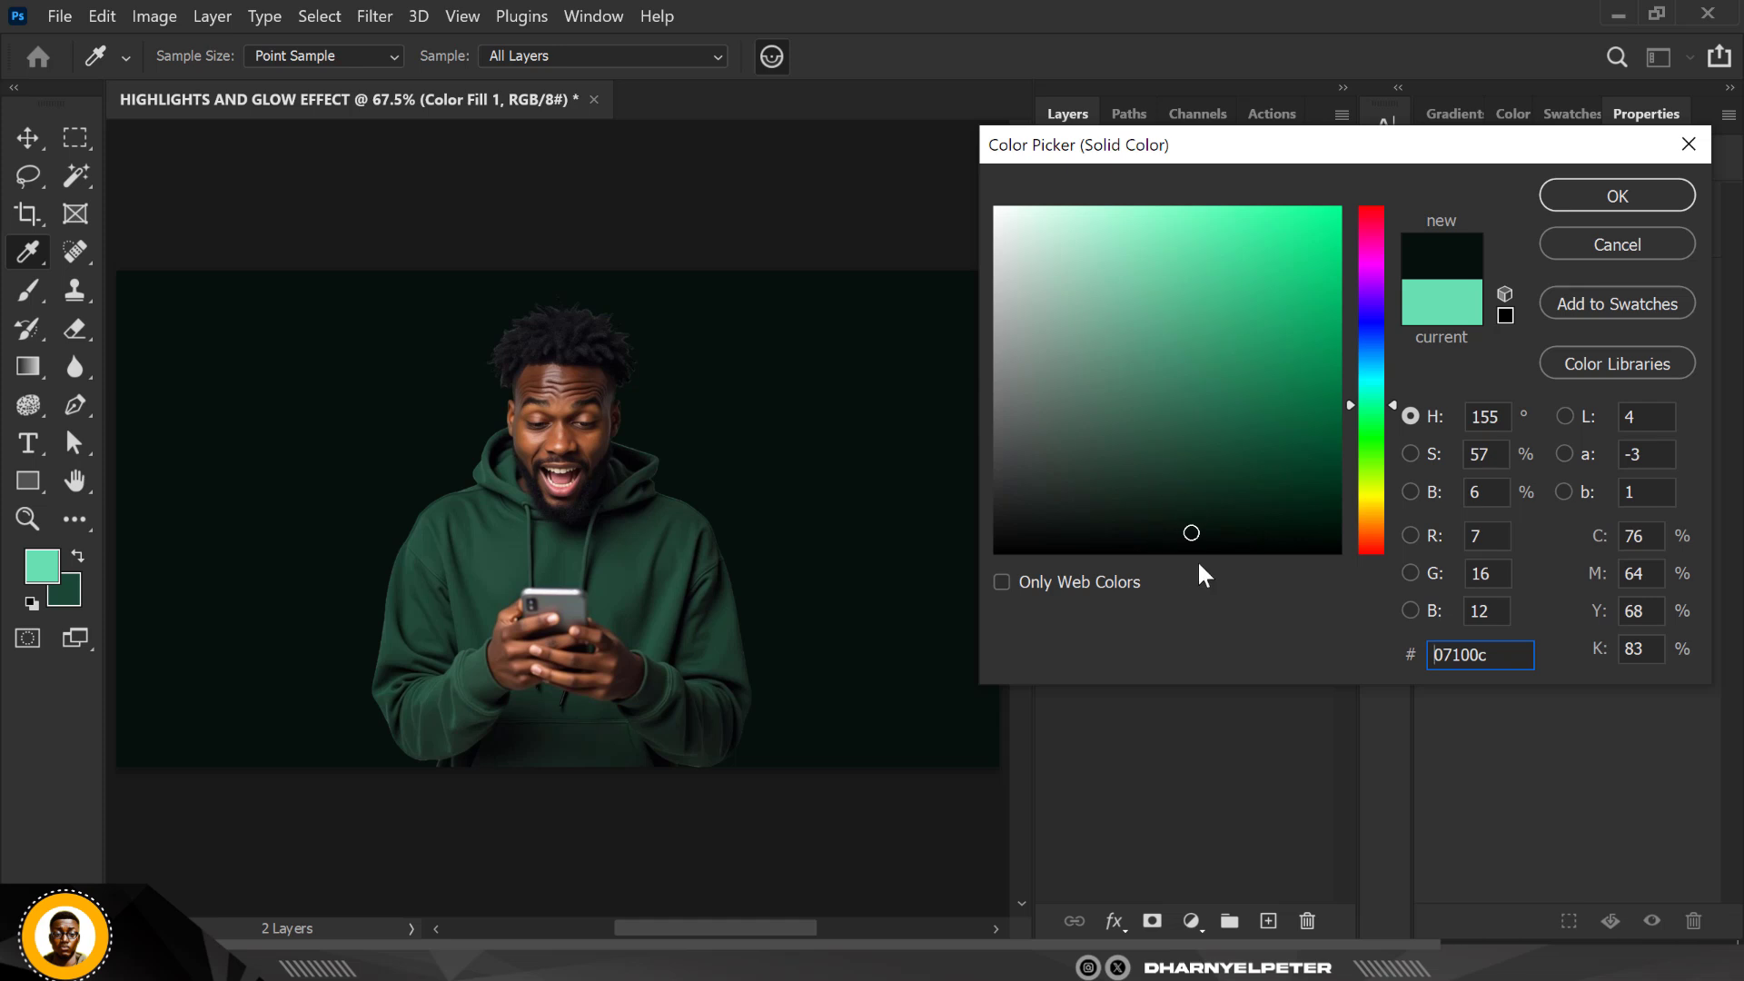
{"action": "double_click", "coordinate": [1502, 655]}
{"action": "left_click", "coordinate": [1649, 198]}
{"action": "key", "text": "v"}
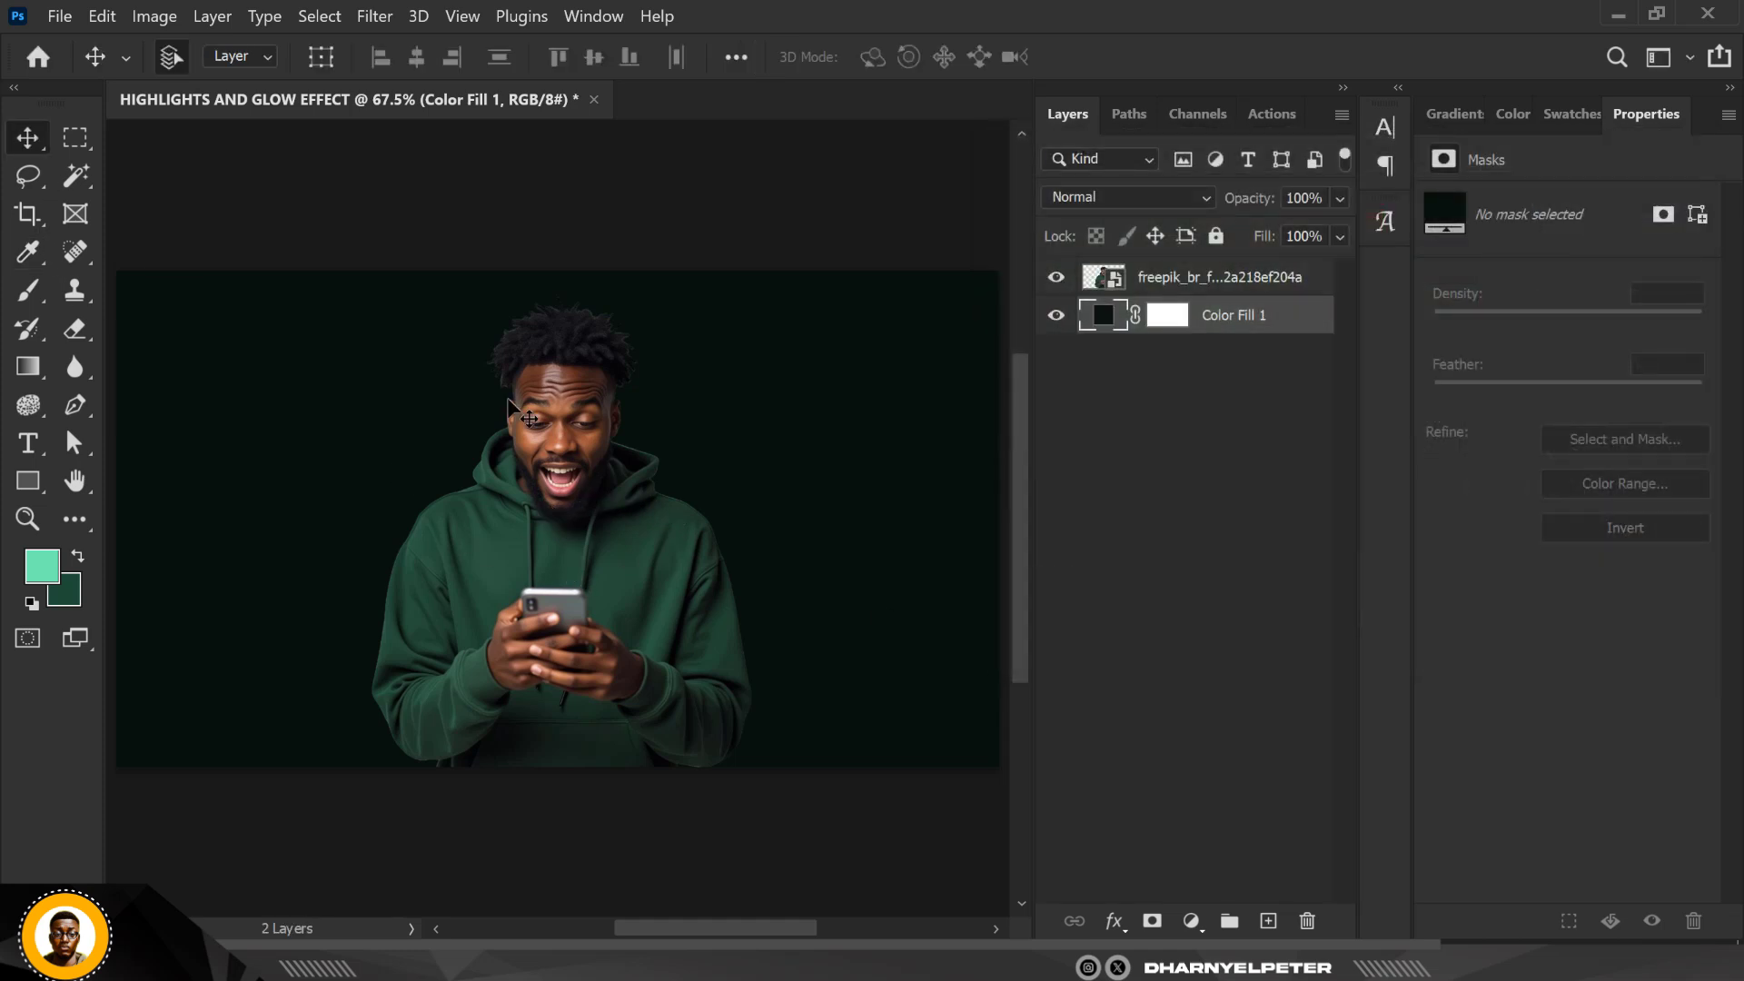
{"action": "scroll", "coordinate": [536, 426], "scroll_direction": "up", "scroll_amount": 3}
{"action": "scroll", "coordinate": [558, 454], "scroll_direction": "down", "scroll_amount": 3}
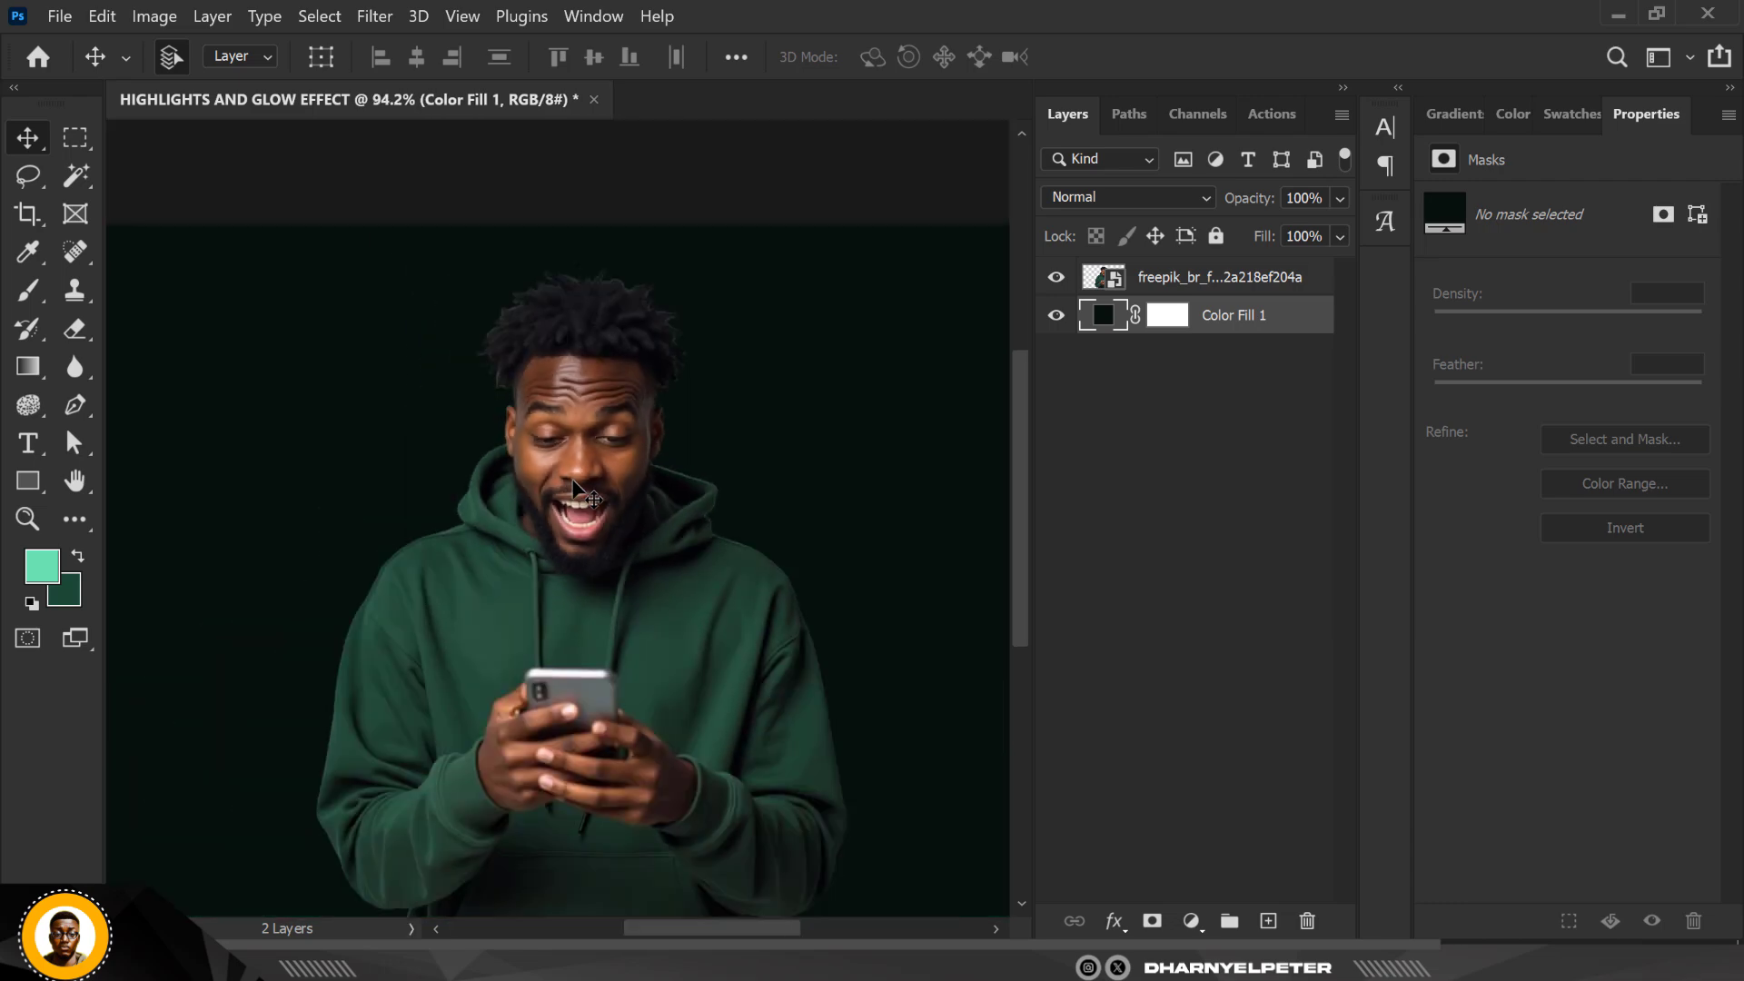
{"action": "scroll", "coordinate": [572, 491], "scroll_direction": "down", "scroll_amount": 1}
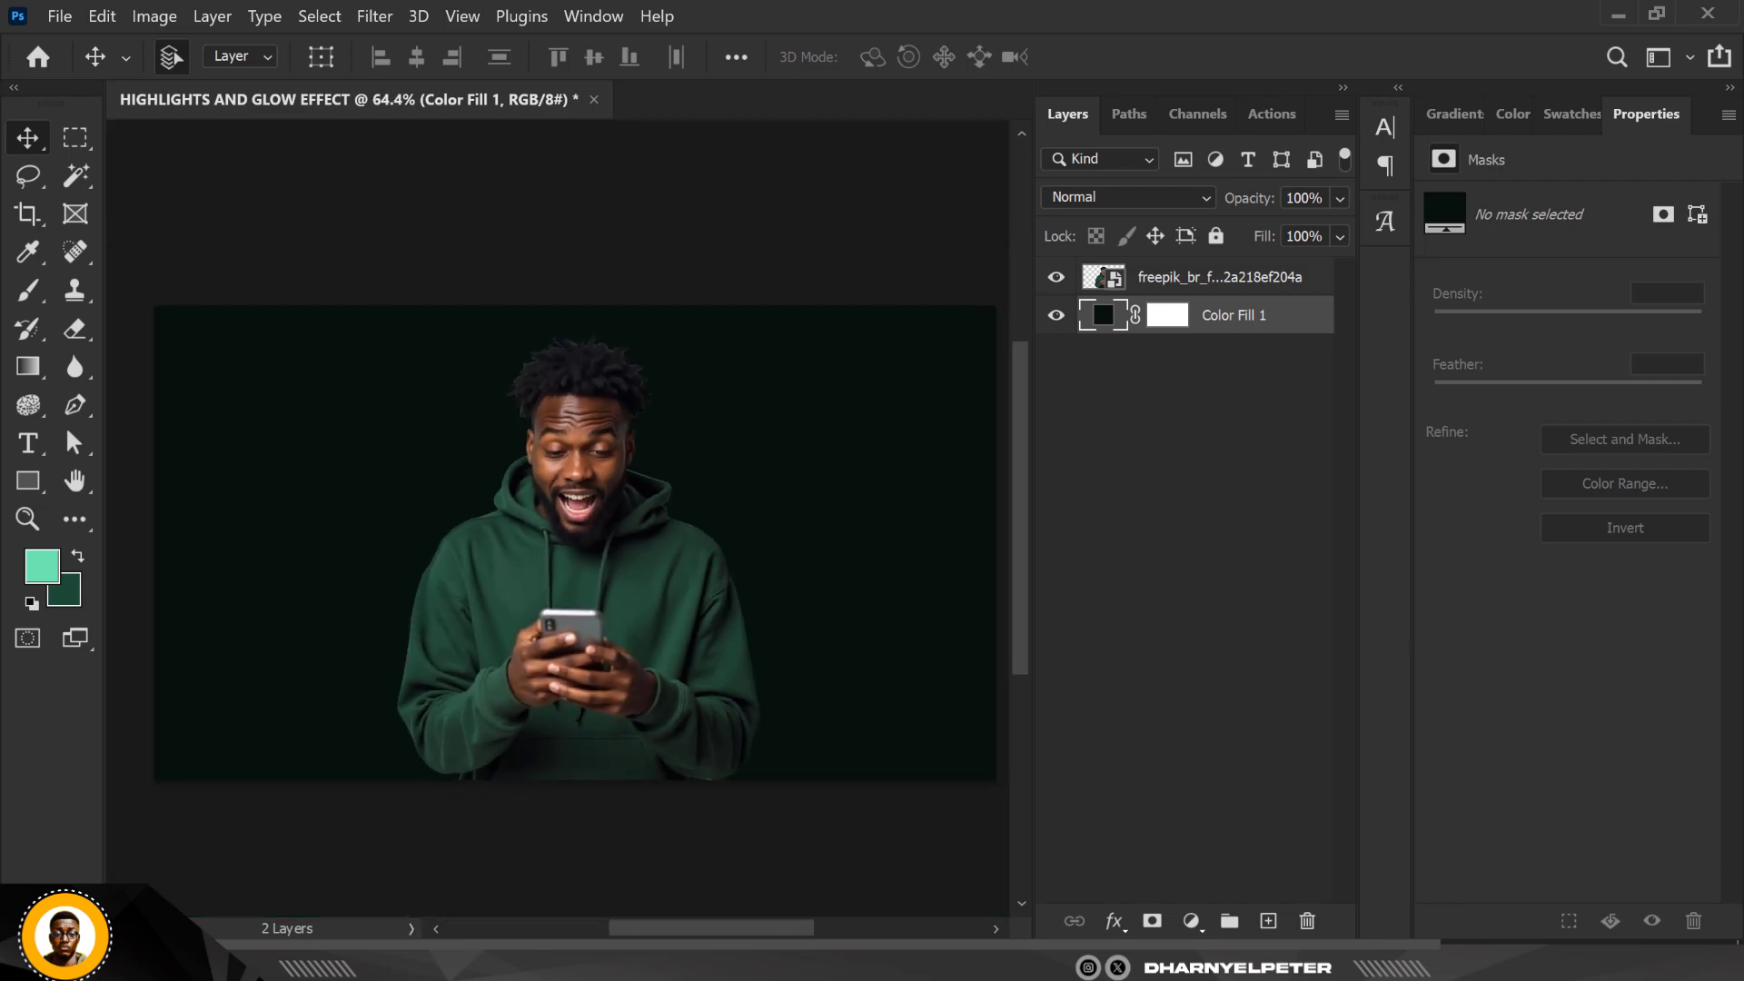
Open the original grey-background photo of the man in the green hoodie from the Downloads folder and view it maximized
{"action": "mouse_move", "coordinate": [475, 961]}
{"action": "left_click", "coordinate": [456, 762]}
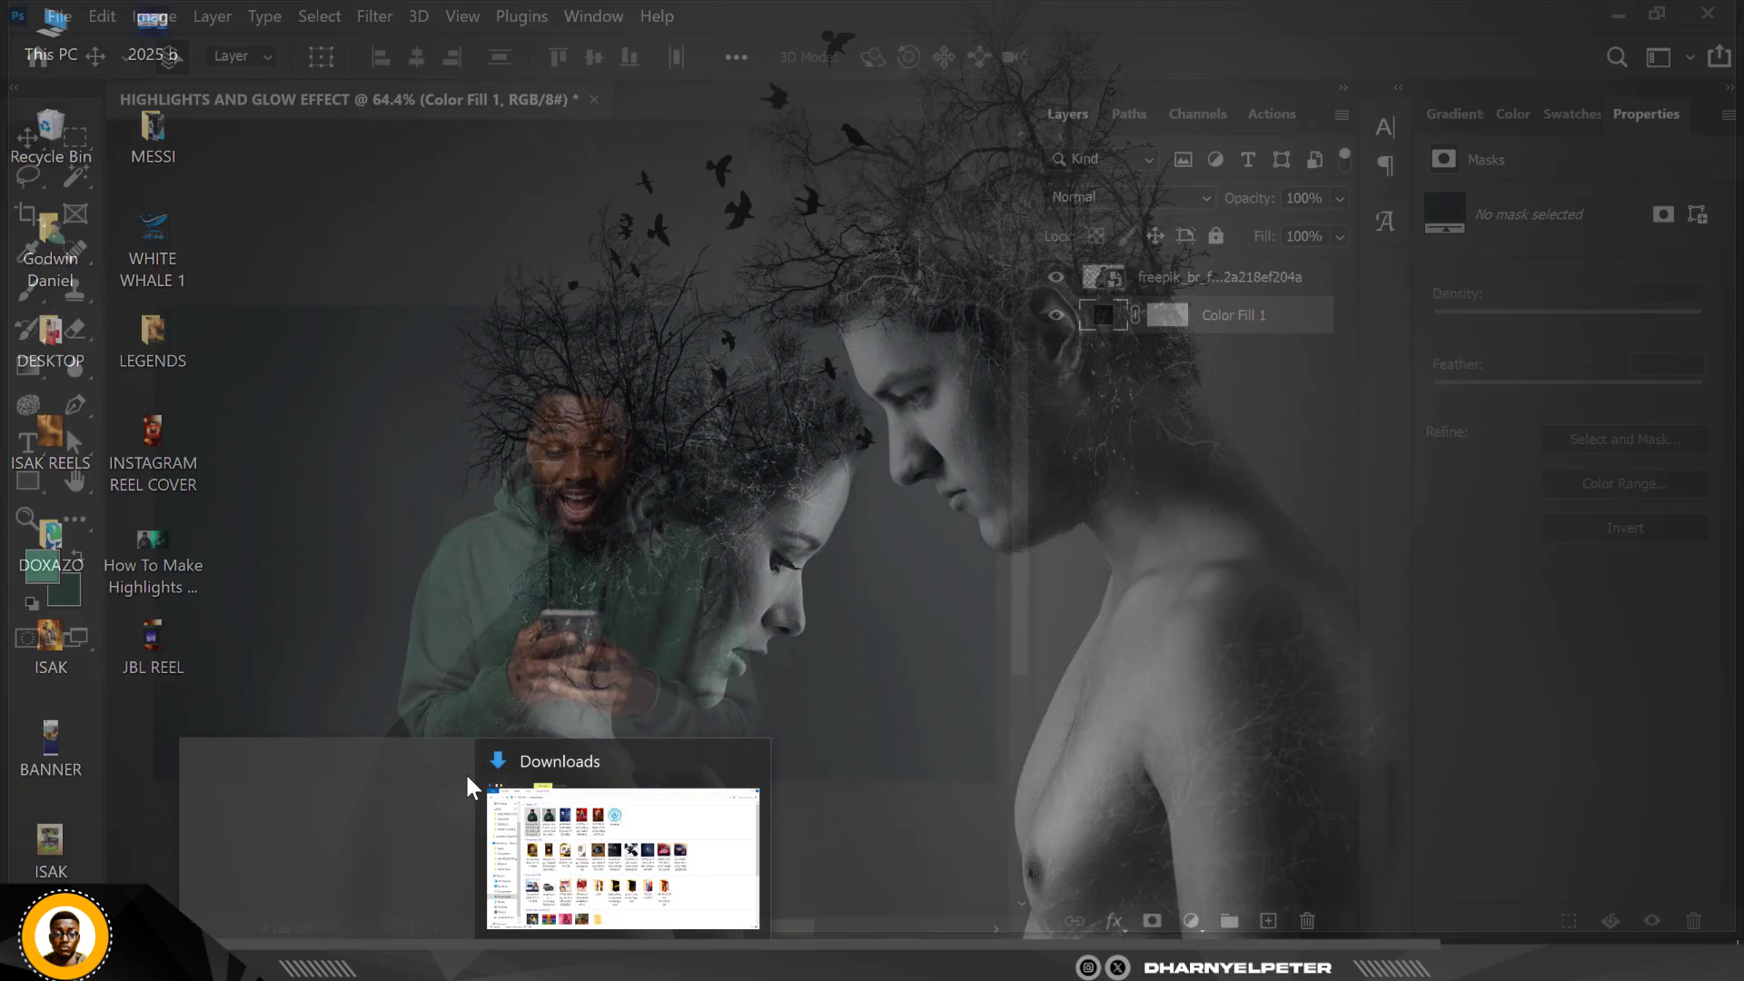
{"action": "left_click", "coordinate": [514, 854]}
{"action": "left_click", "coordinate": [389, 218]}
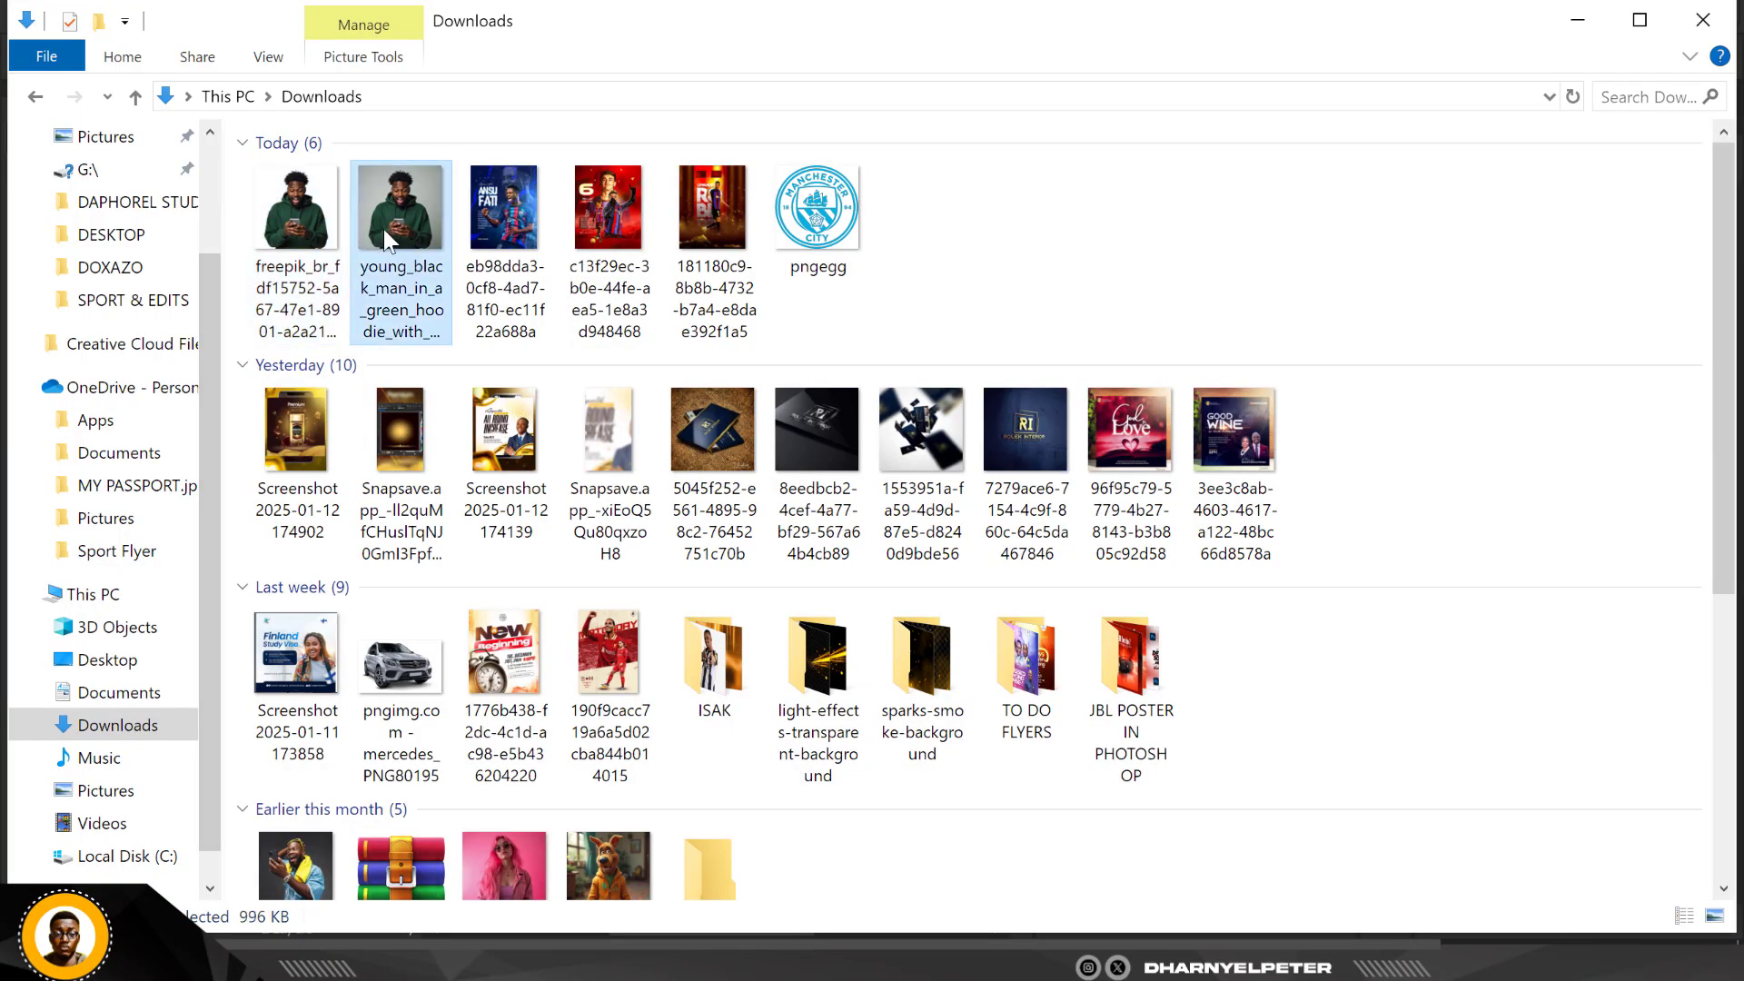
{"action": "double_click", "coordinate": [383, 229]}
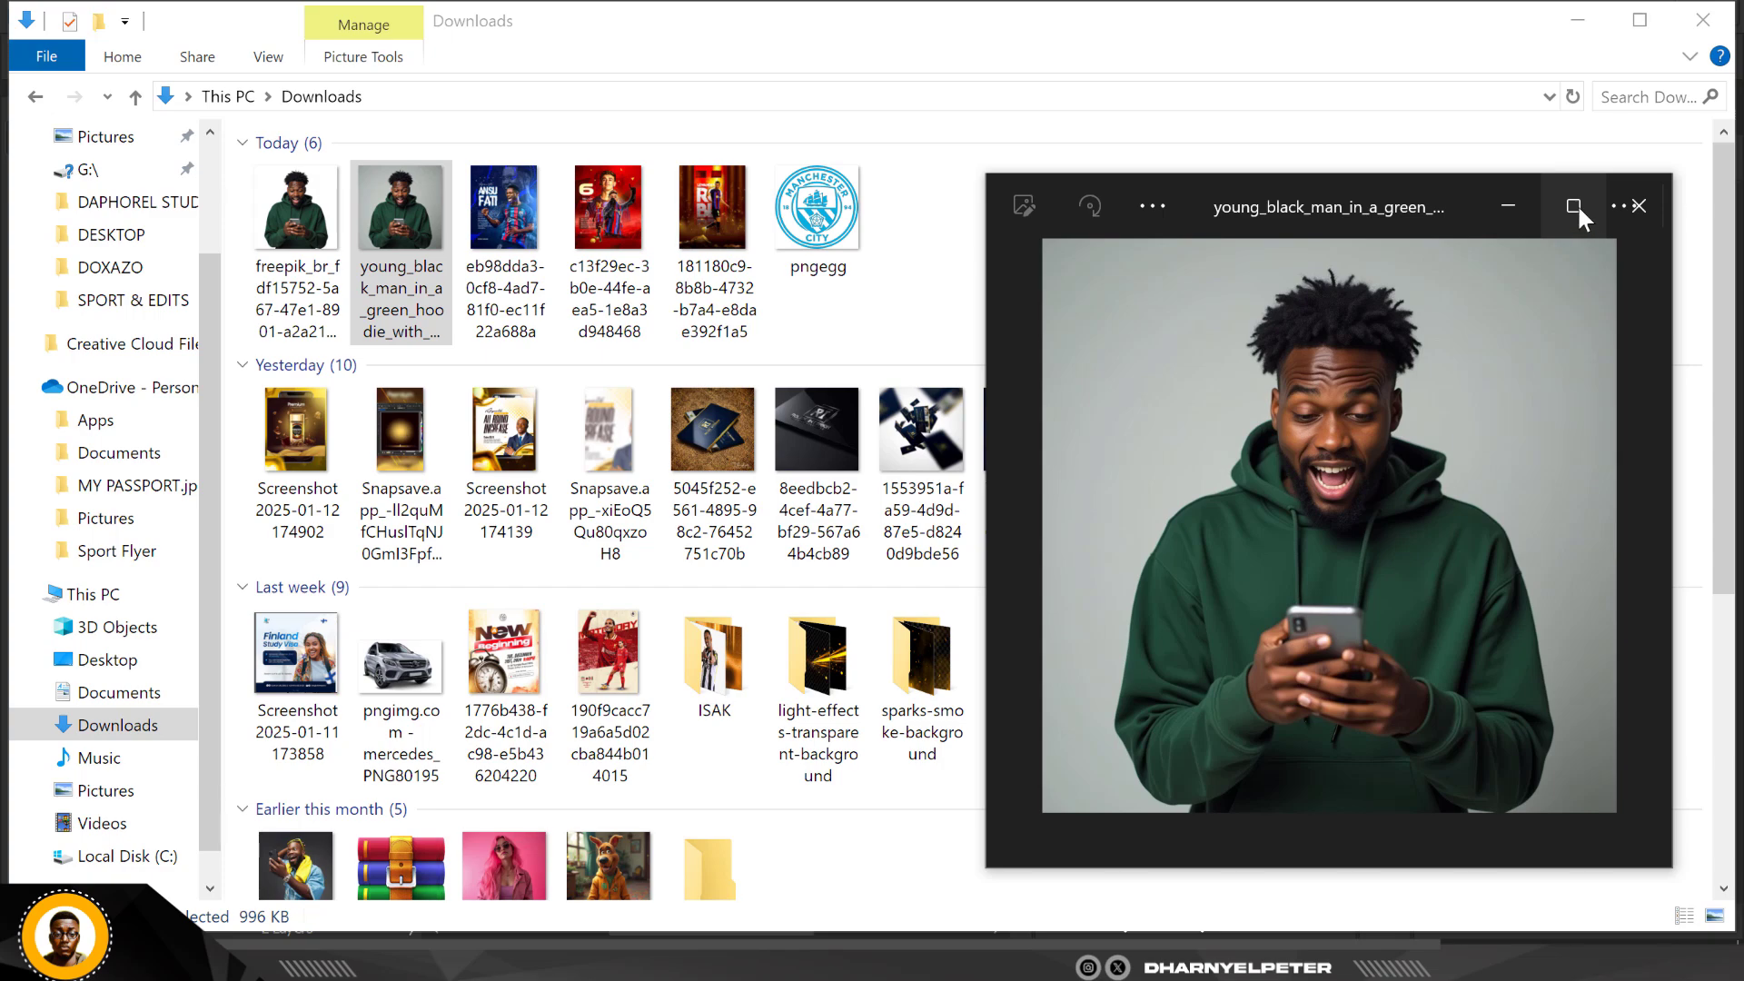
{"action": "left_click", "coordinate": [1575, 206]}
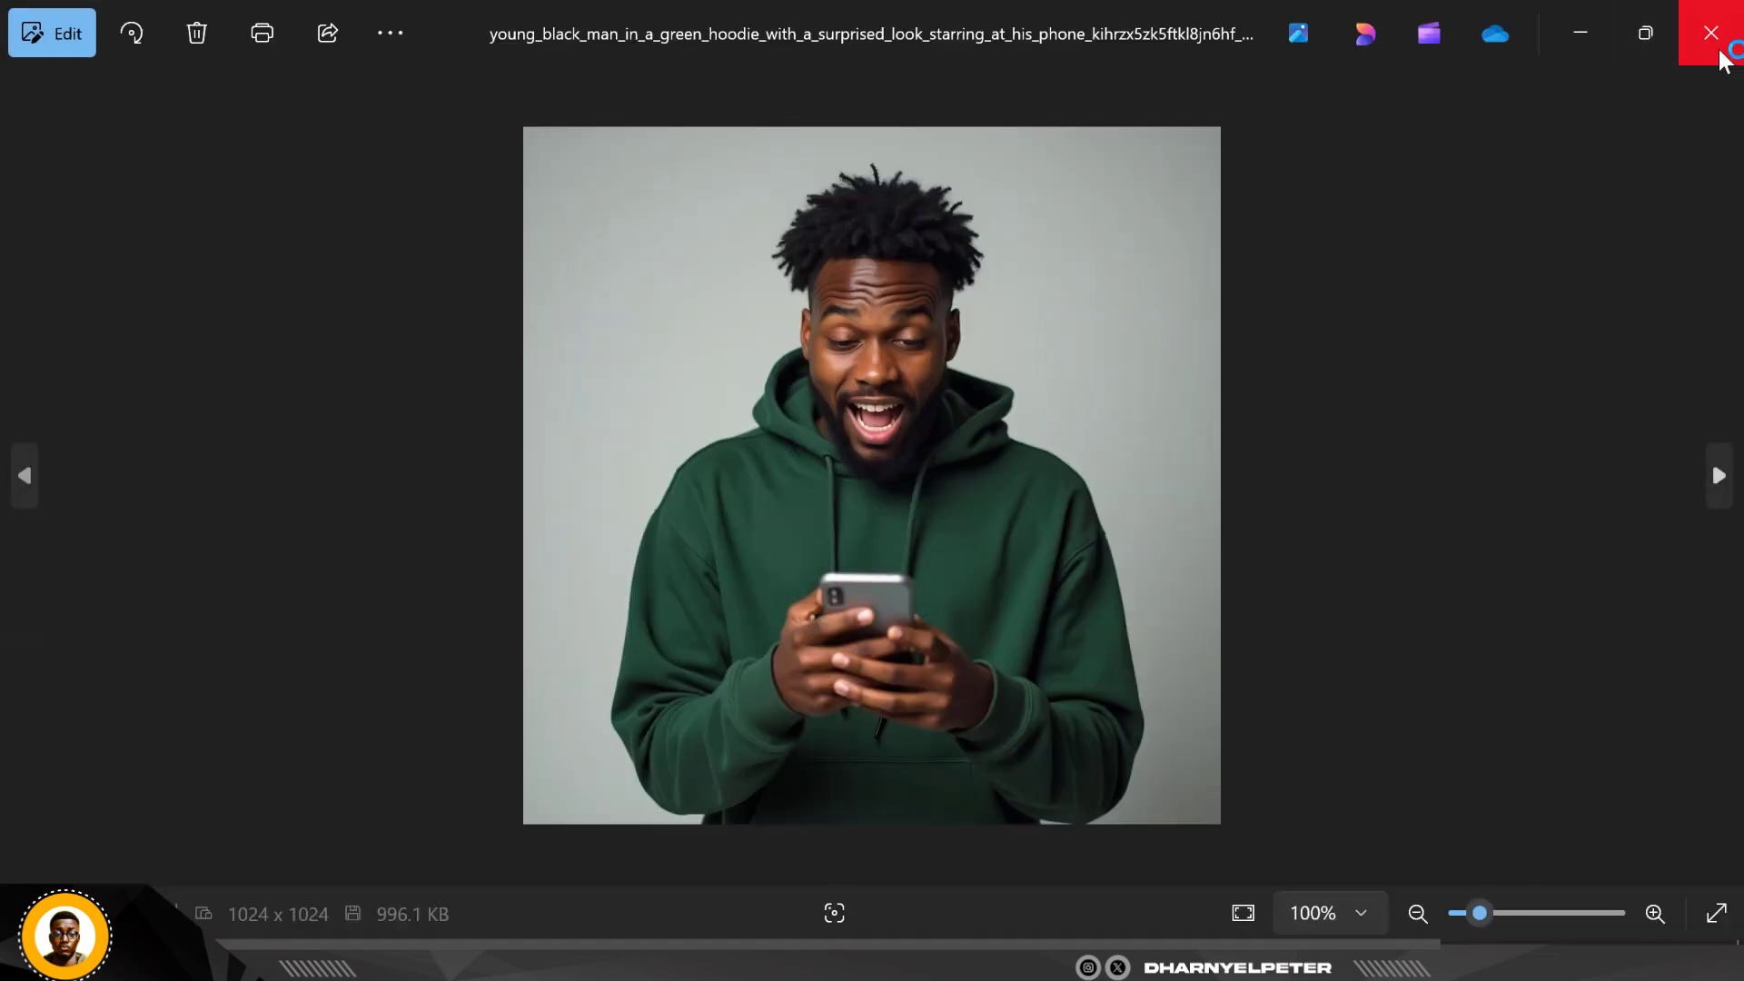
Switch from the photo viewer back to Photoshop and use Camera Raw on the man's layer to set Highlights -89, Contrast +19 and Shadows +78
{"action": "left_click", "coordinate": [1723, 61]}
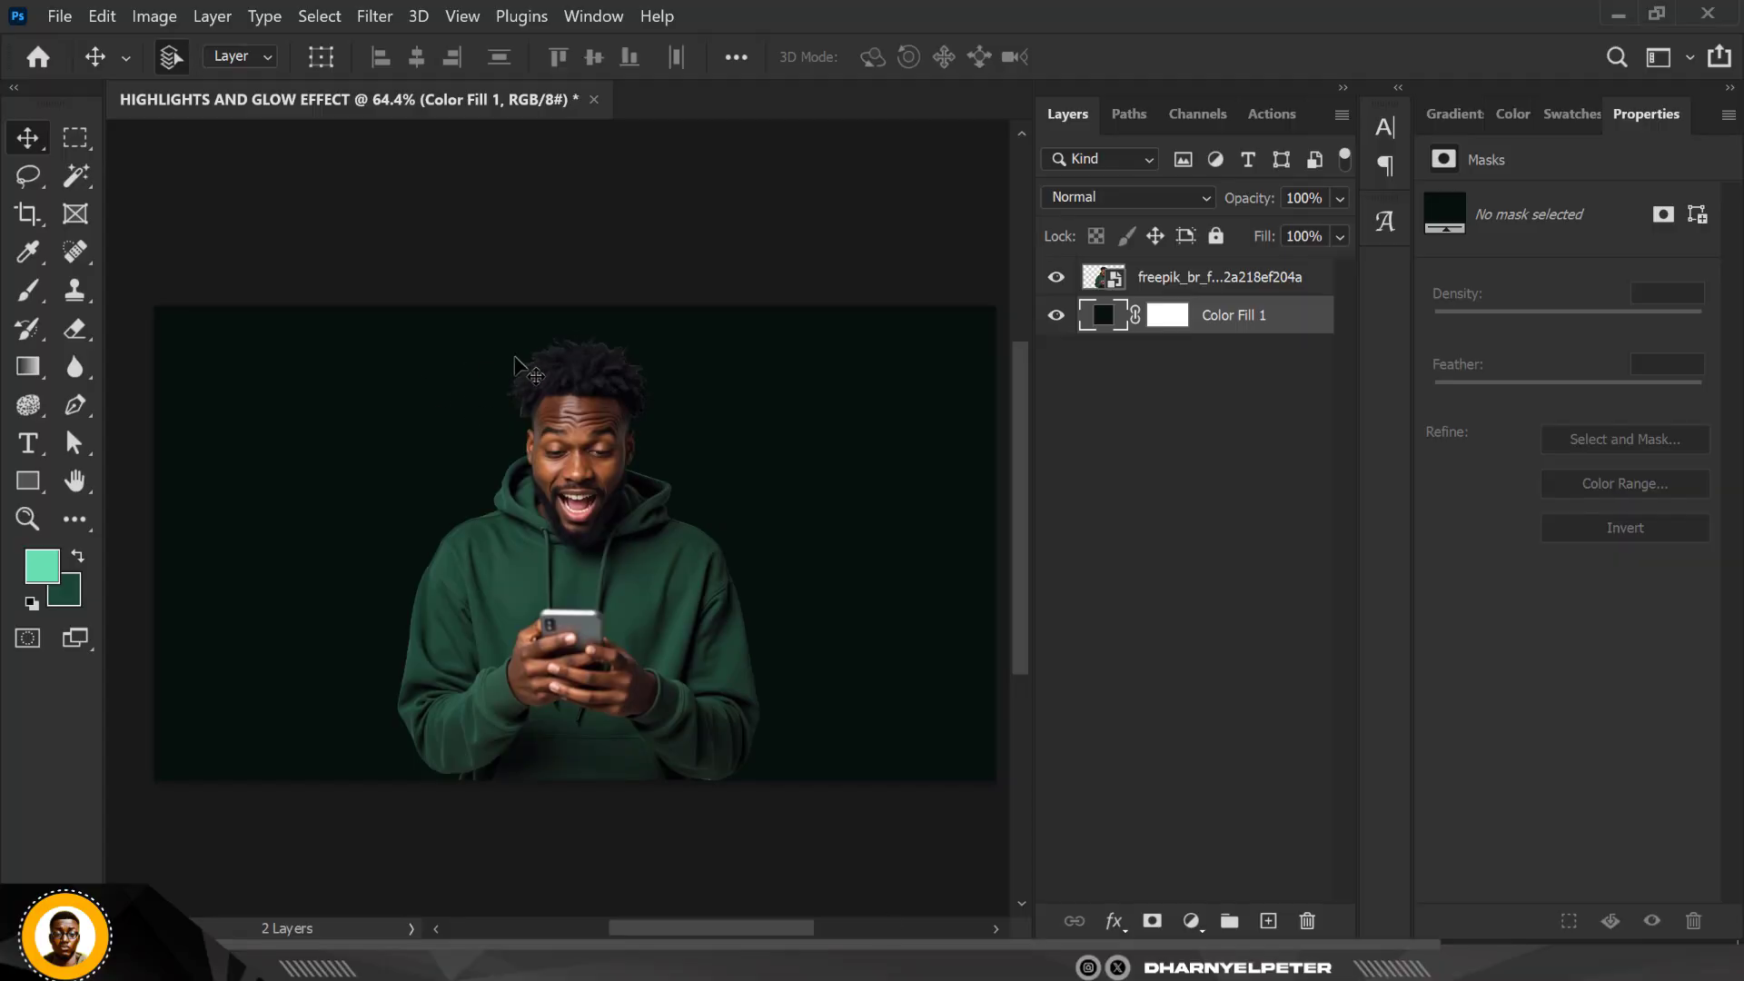
{"action": "scroll", "coordinate": [514, 356], "scroll_direction": "up", "scroll_amount": 1}
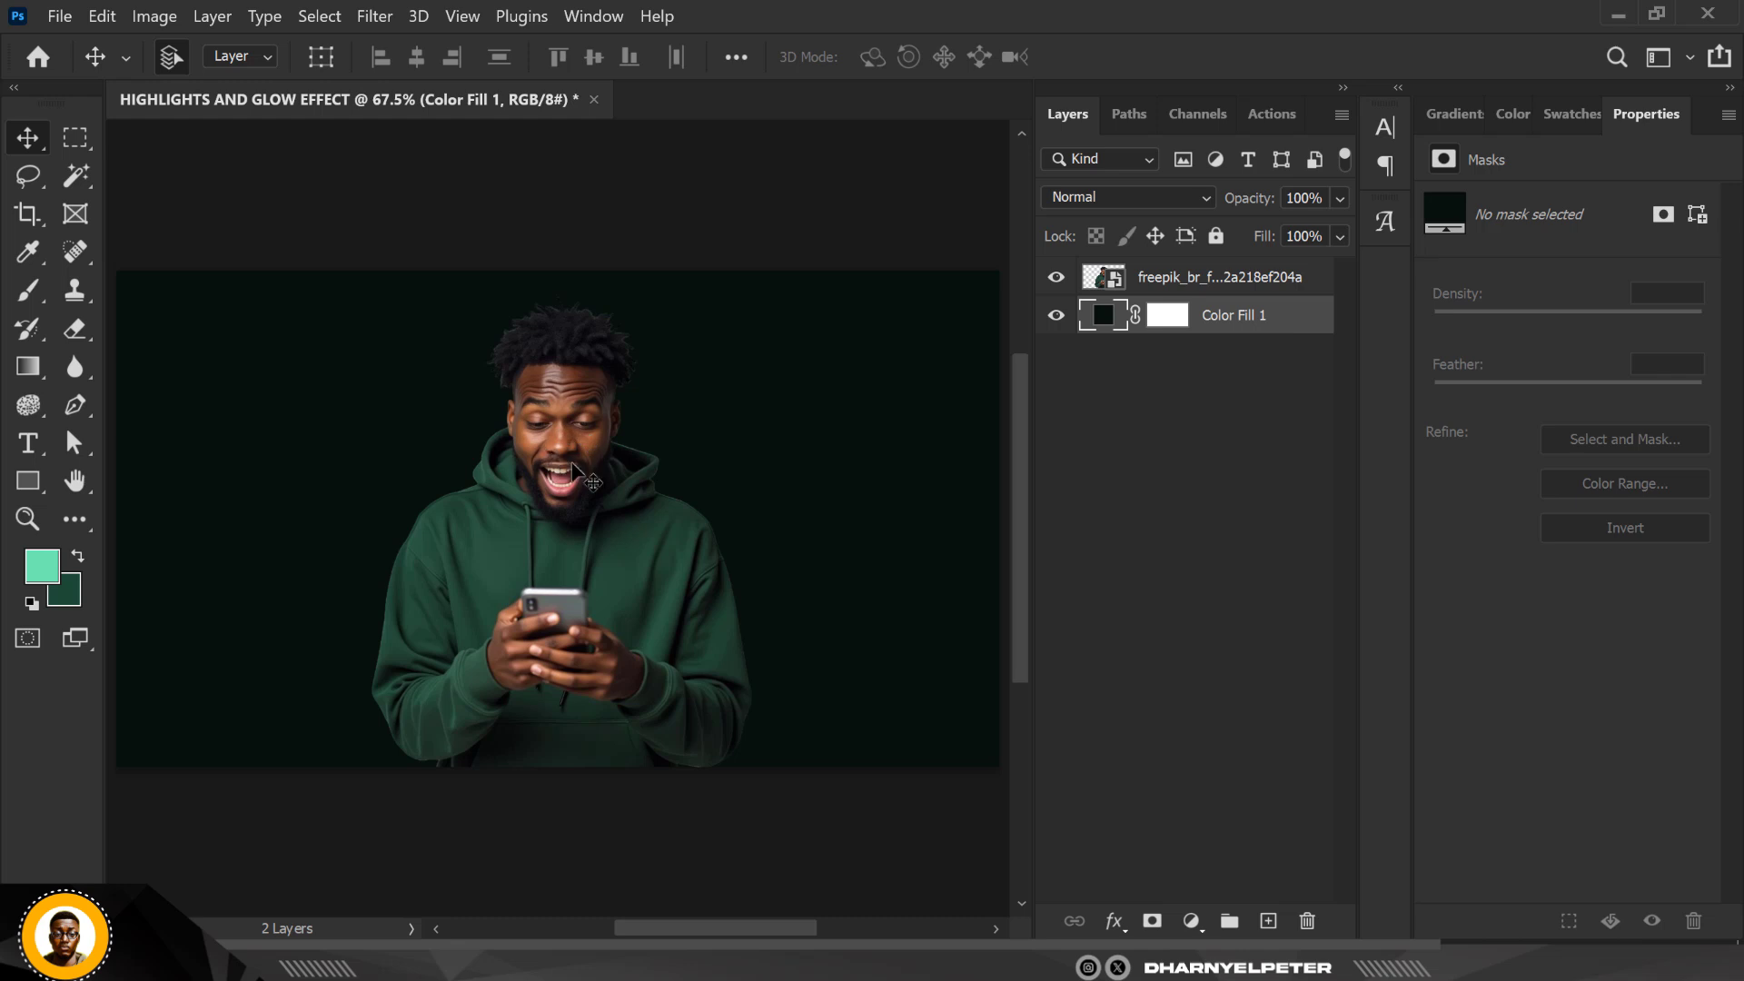
{"action": "left_click", "coordinate": [1185, 283]}
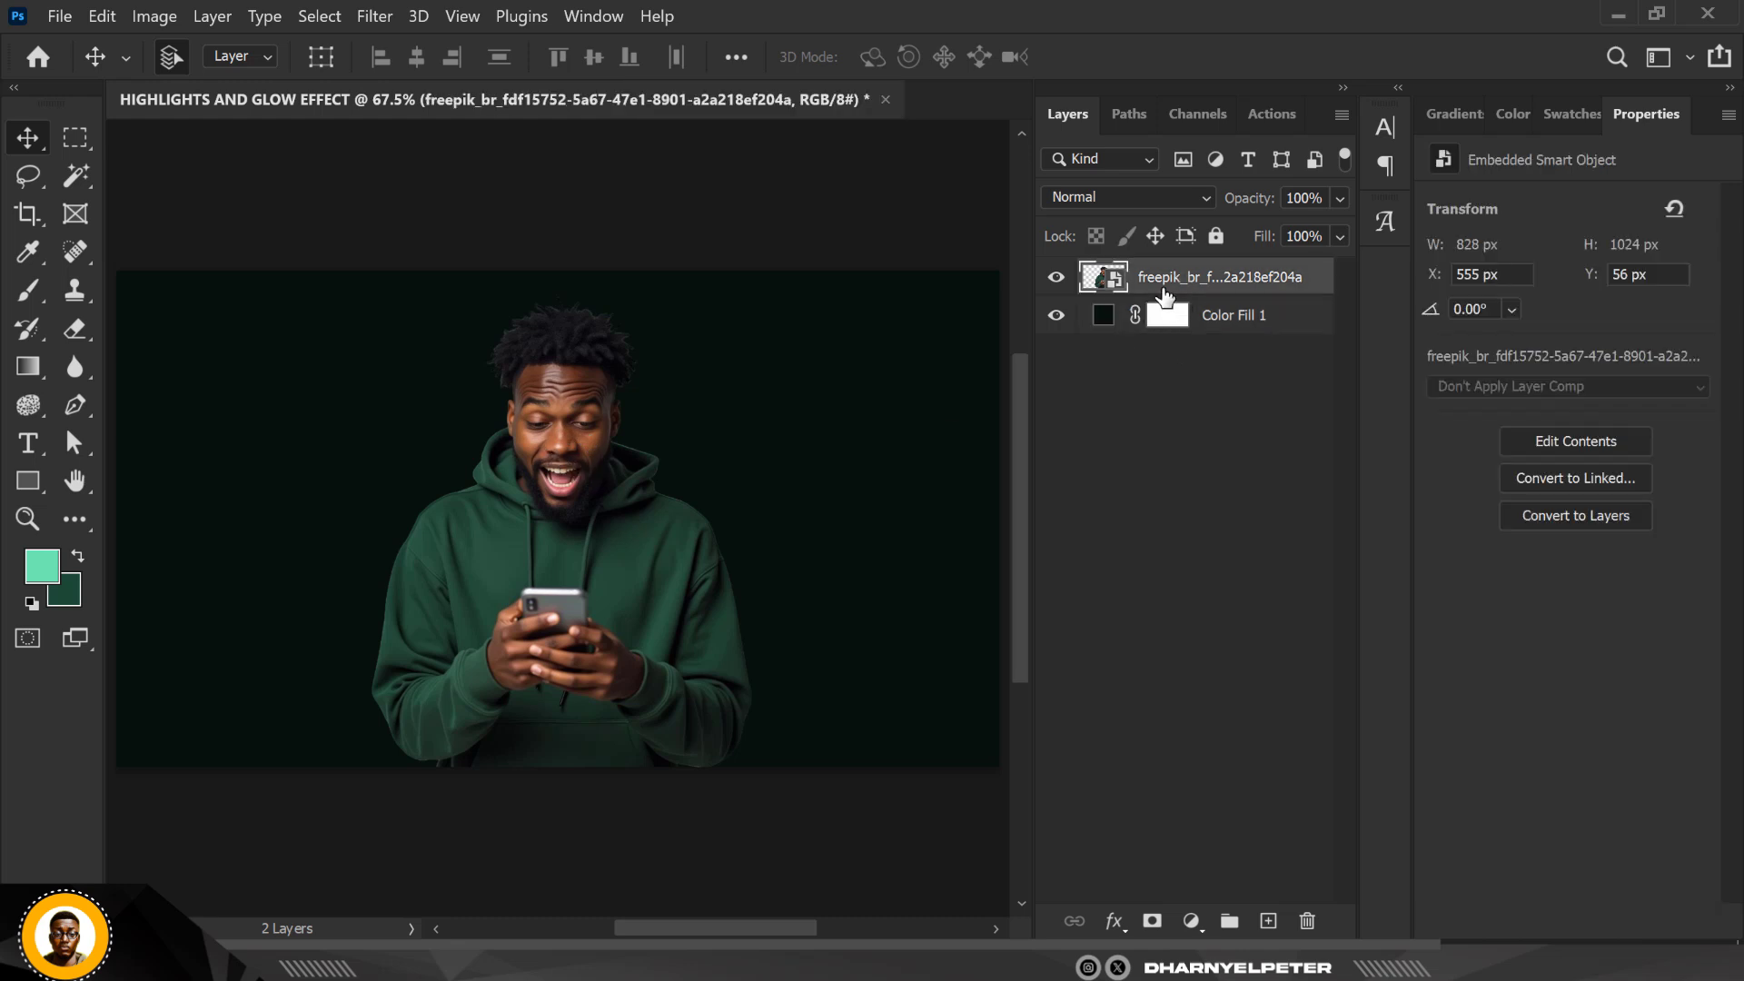
{"action": "left_click", "coordinate": [378, 19]}
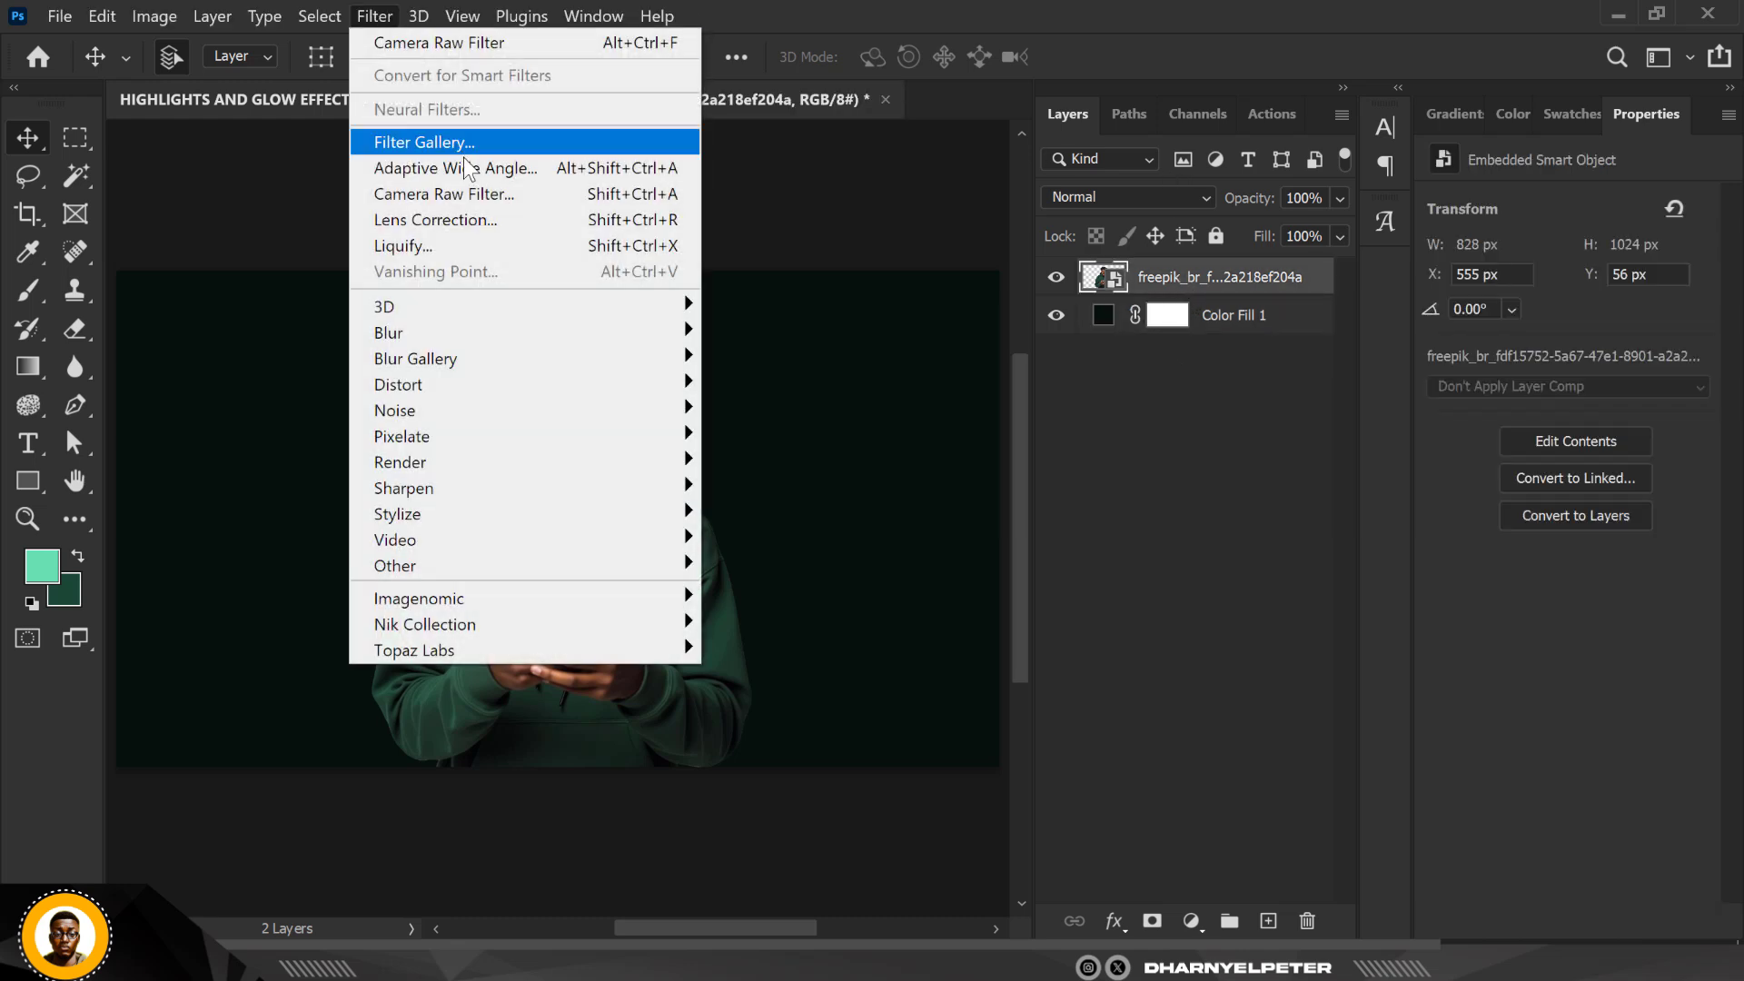
{"action": "left_click", "coordinate": [478, 207]}
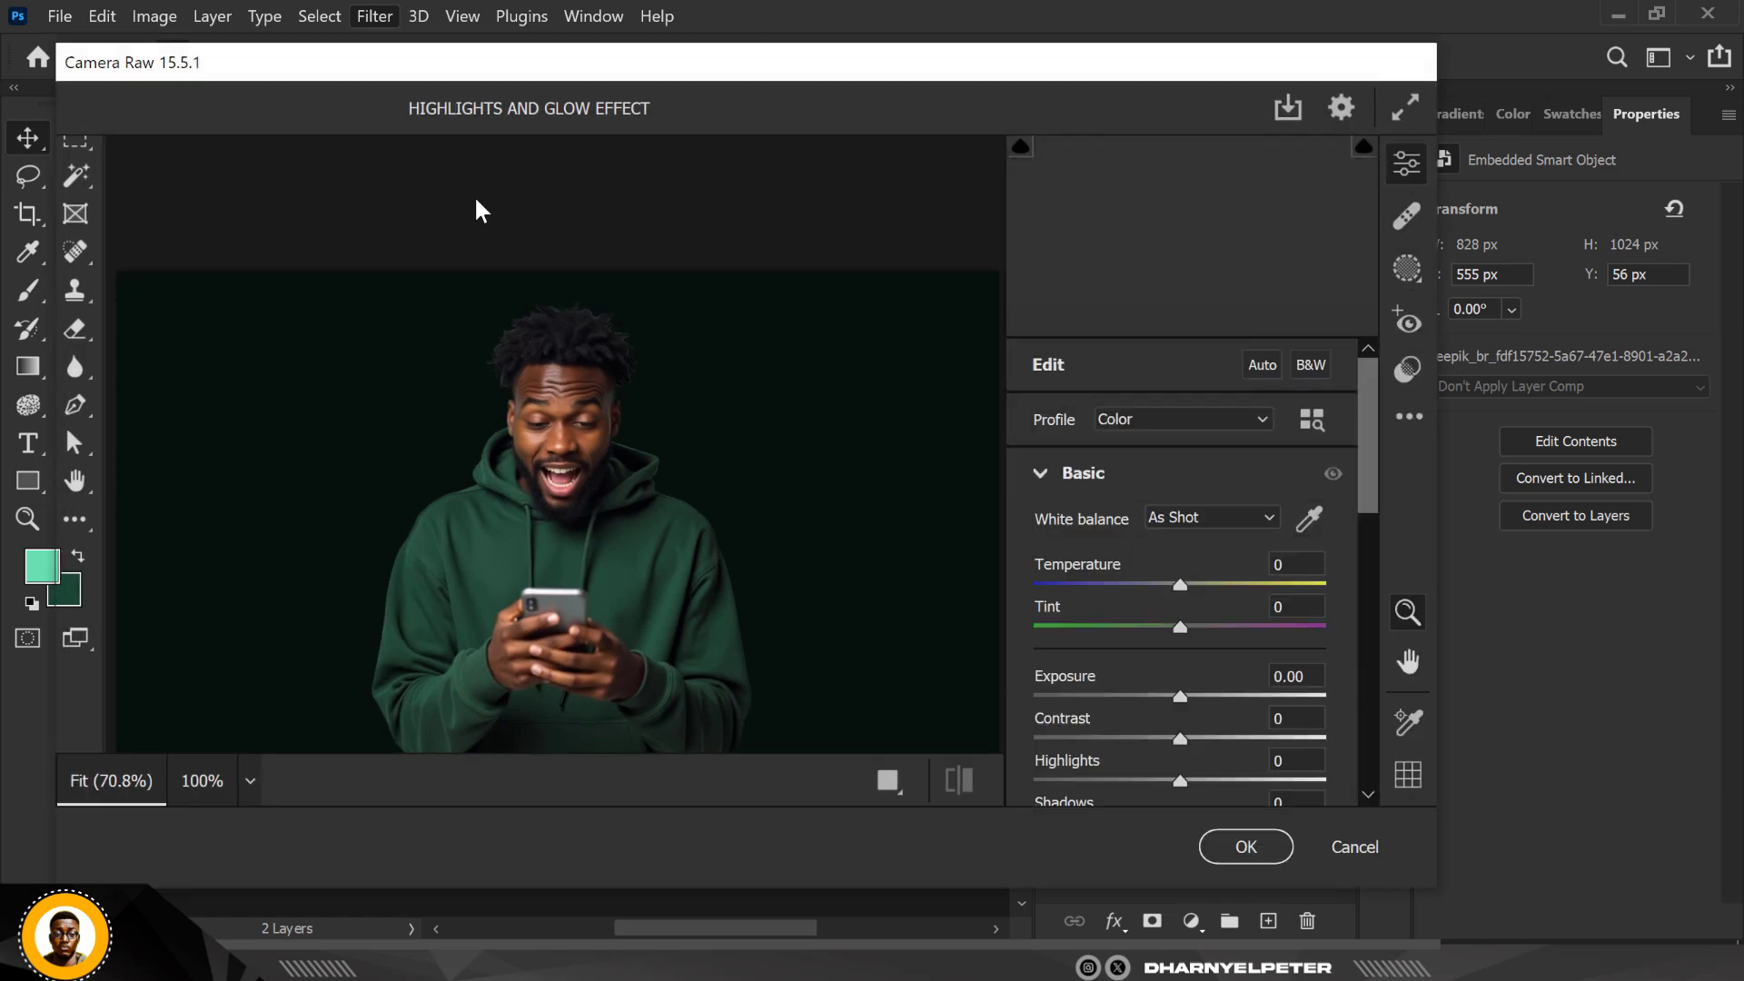
{"action": "scroll", "coordinate": [1229, 641], "scroll_direction": "down", "scroll_amount": 3}
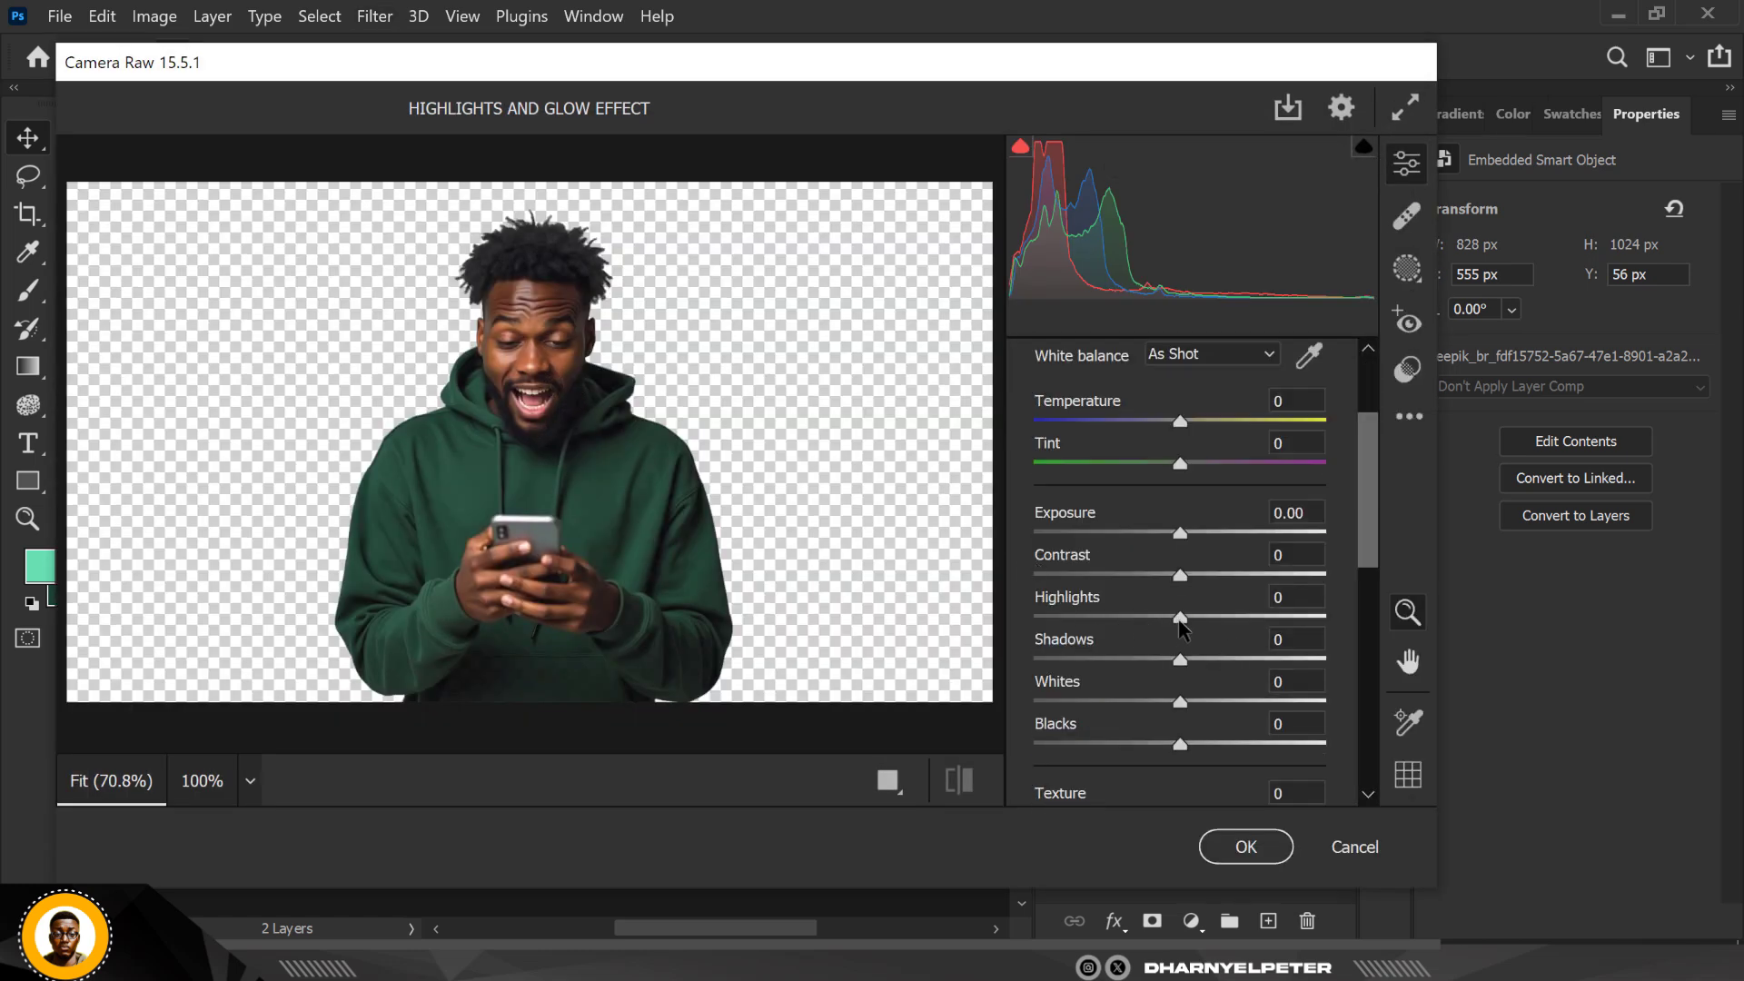
{"action": "left_click_drag", "start_coordinate": [1180, 620], "coordinate": [1051, 623]}
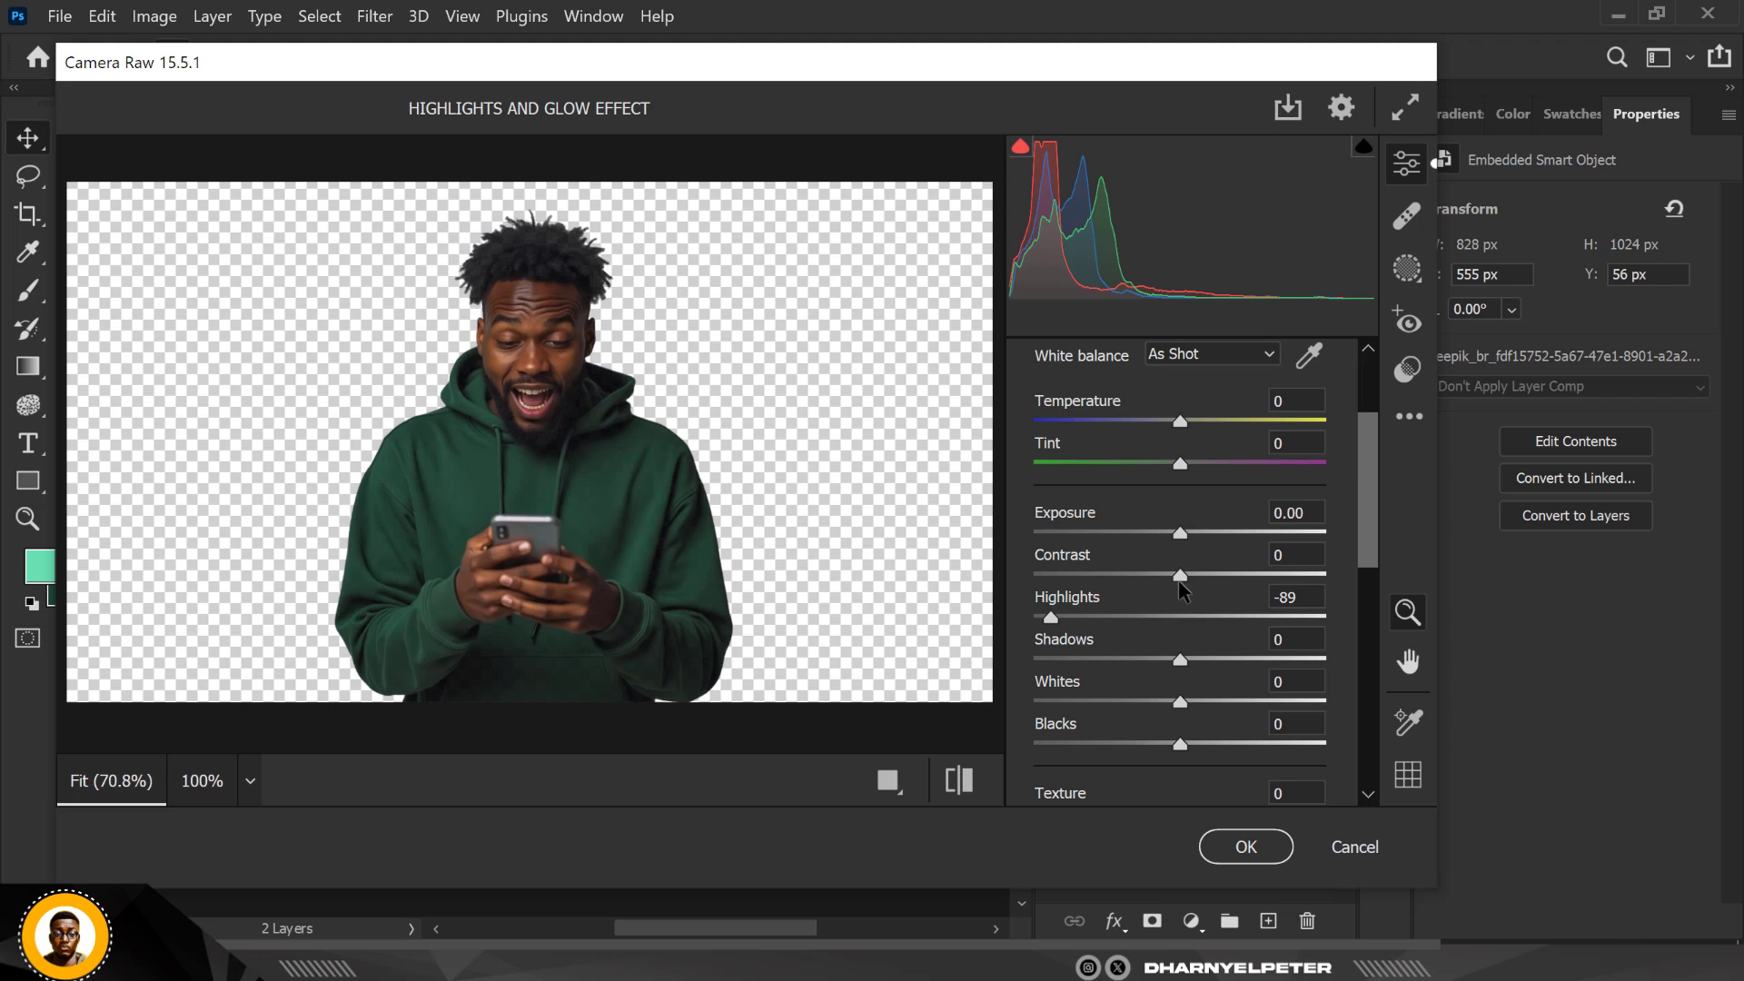
{"action": "mouse_move", "coordinate": [1180, 575]}
{"action": "left_mouse_down"}
{"action": "mouse_move", "coordinate": [1235, 583]}
{"action": "mouse_move", "coordinate": [1201, 591]}
{"action": "left_mouse_up"}
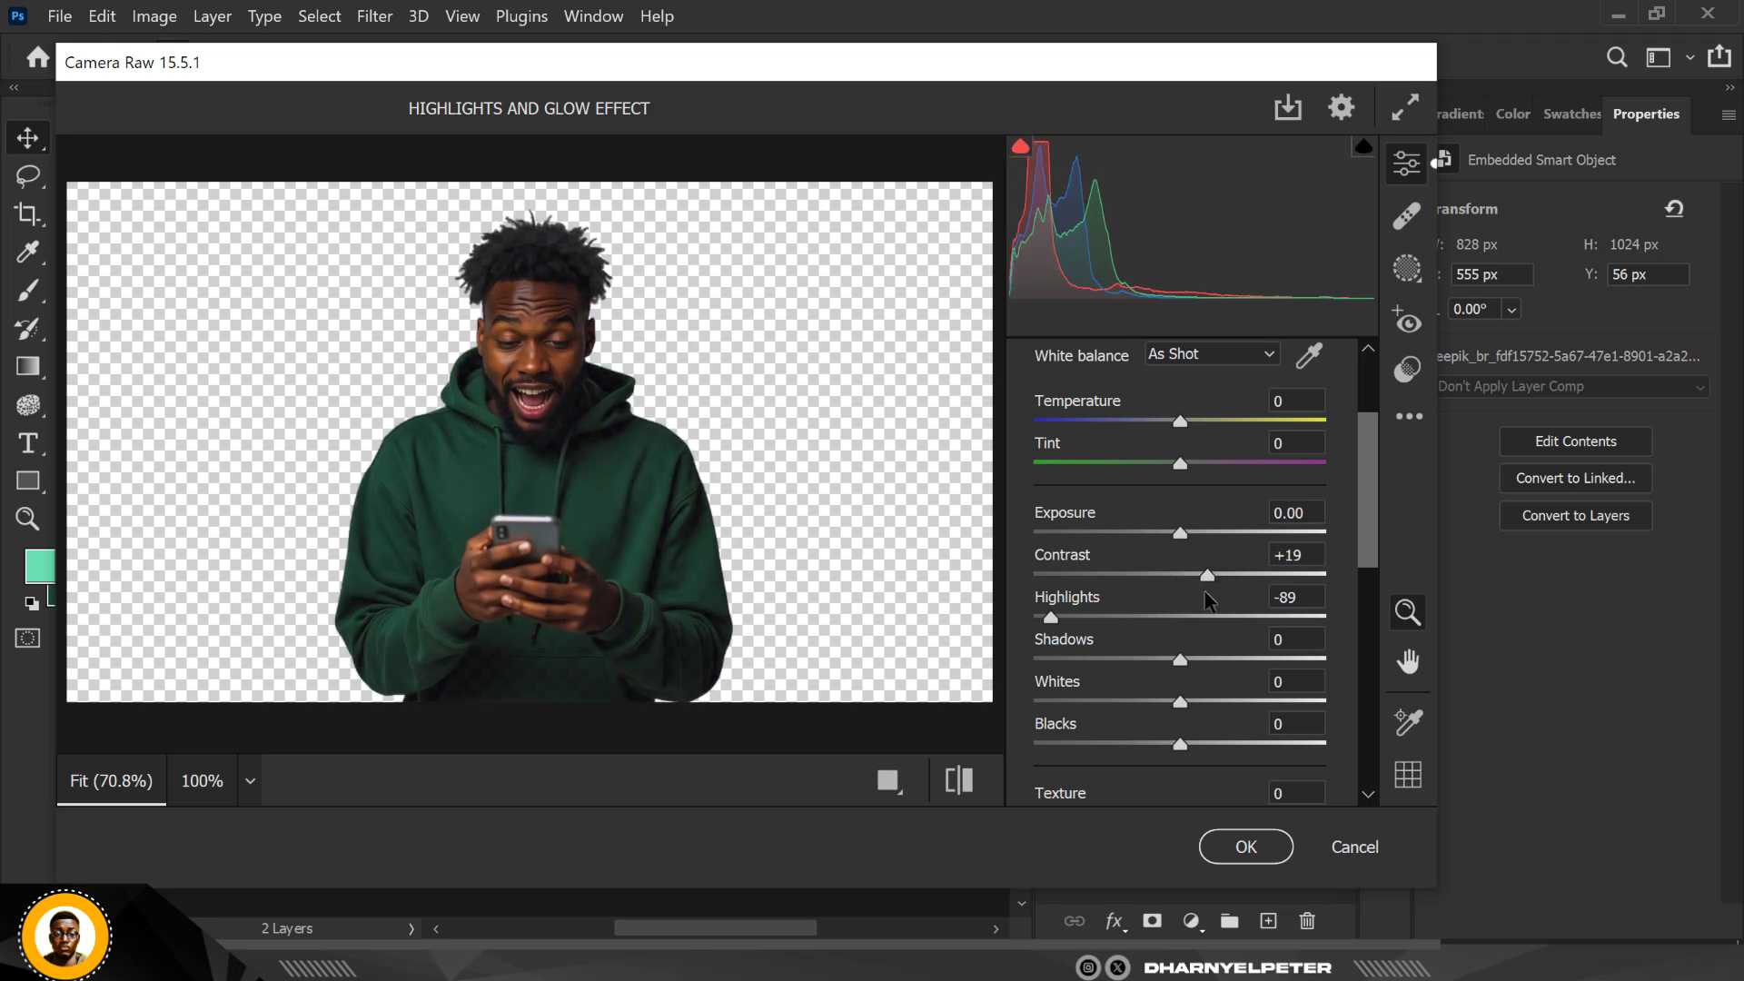
{"action": "left_click_drag", "start_coordinate": [1182, 661], "coordinate": [1297, 672]}
Set Texture to +58, Clarity to +6 and Dehaze to -8 in the Camera Raw filter
{"action": "scroll", "coordinate": [1160, 603], "scroll_direction": "down", "scroll_amount": 2}
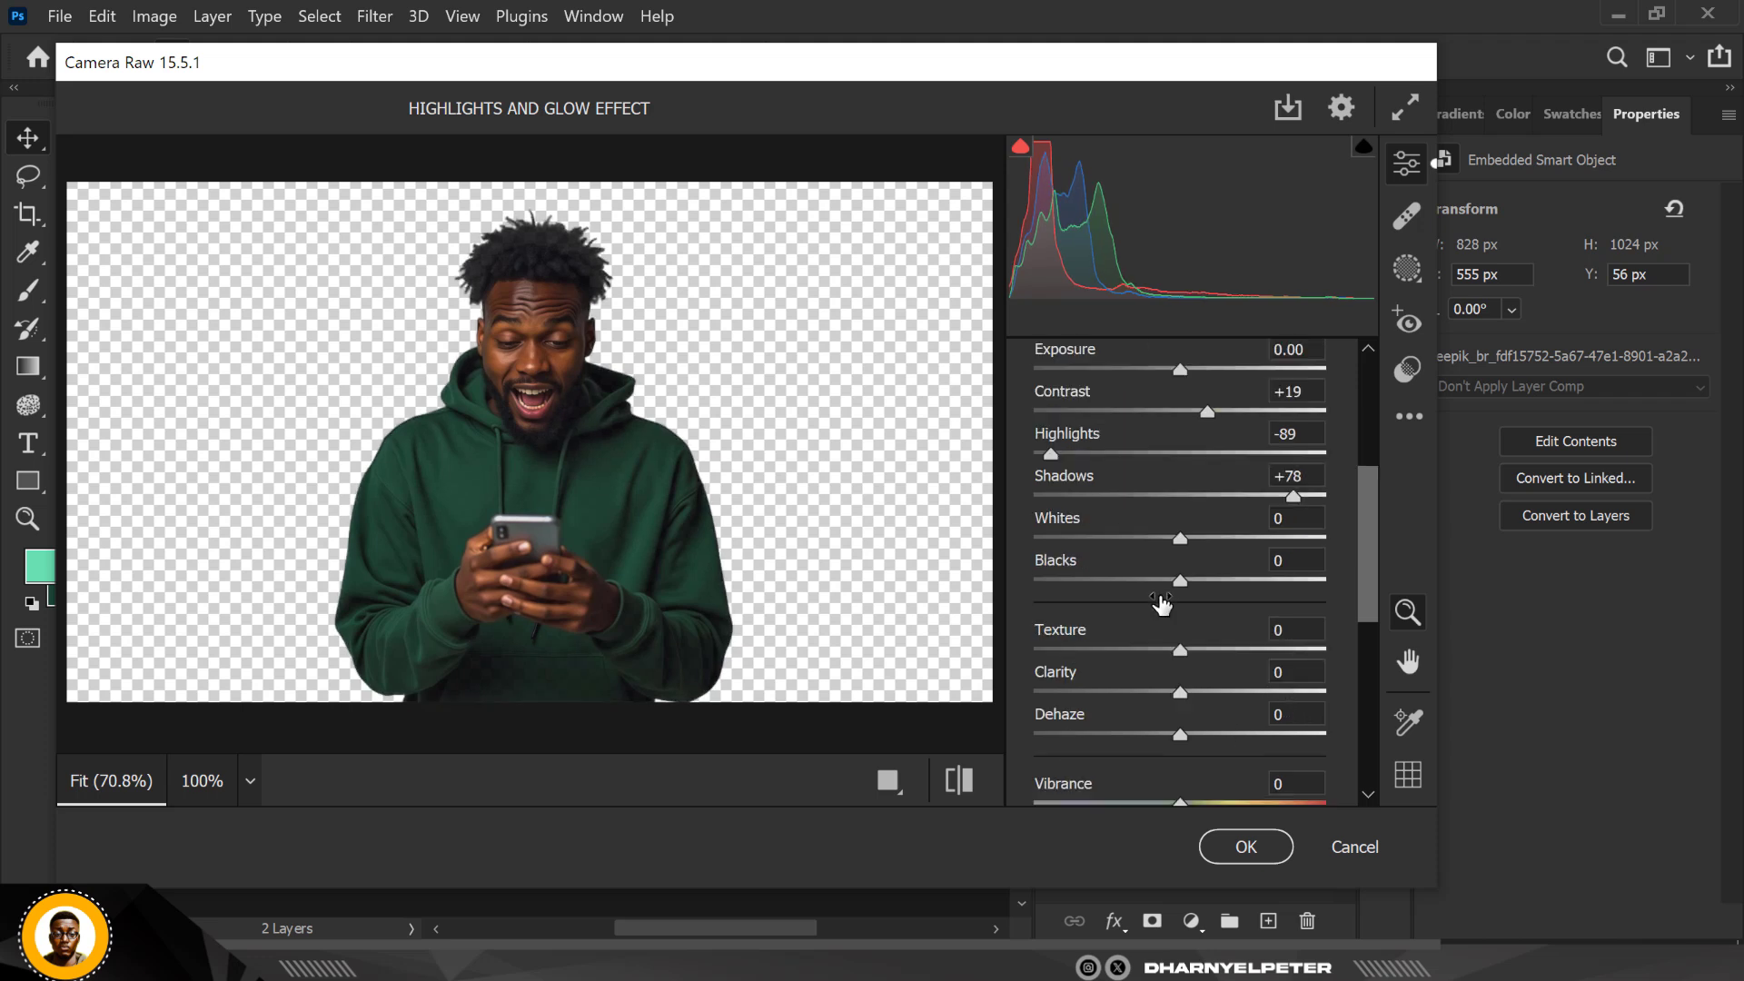
{"action": "left_click_drag", "start_coordinate": [1183, 651], "coordinate": [1193, 693]}
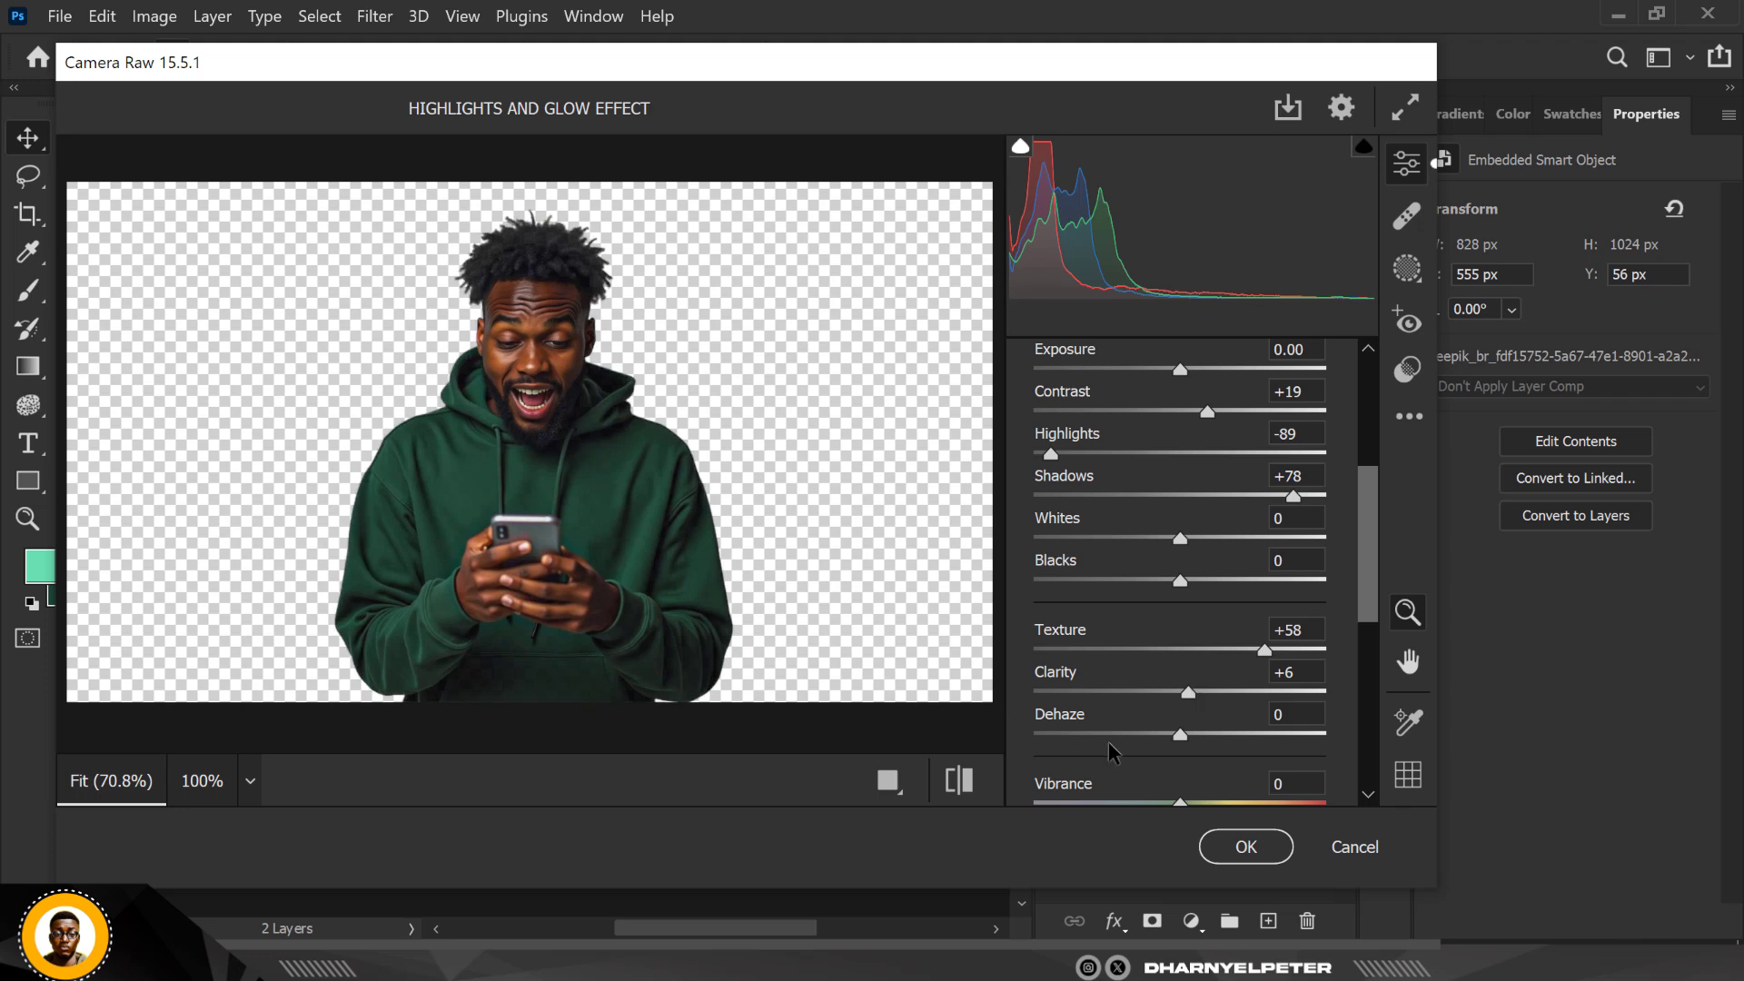
{"action": "left_click_drag", "start_coordinate": [1181, 734], "coordinate": [1169, 736]}
Raise the Sharpening amount slightly in the Camera Raw detail settings and apply the filter to the man's layer
{"action": "scroll", "coordinate": [1141, 623], "scroll_direction": "down", "scroll_amount": 3}
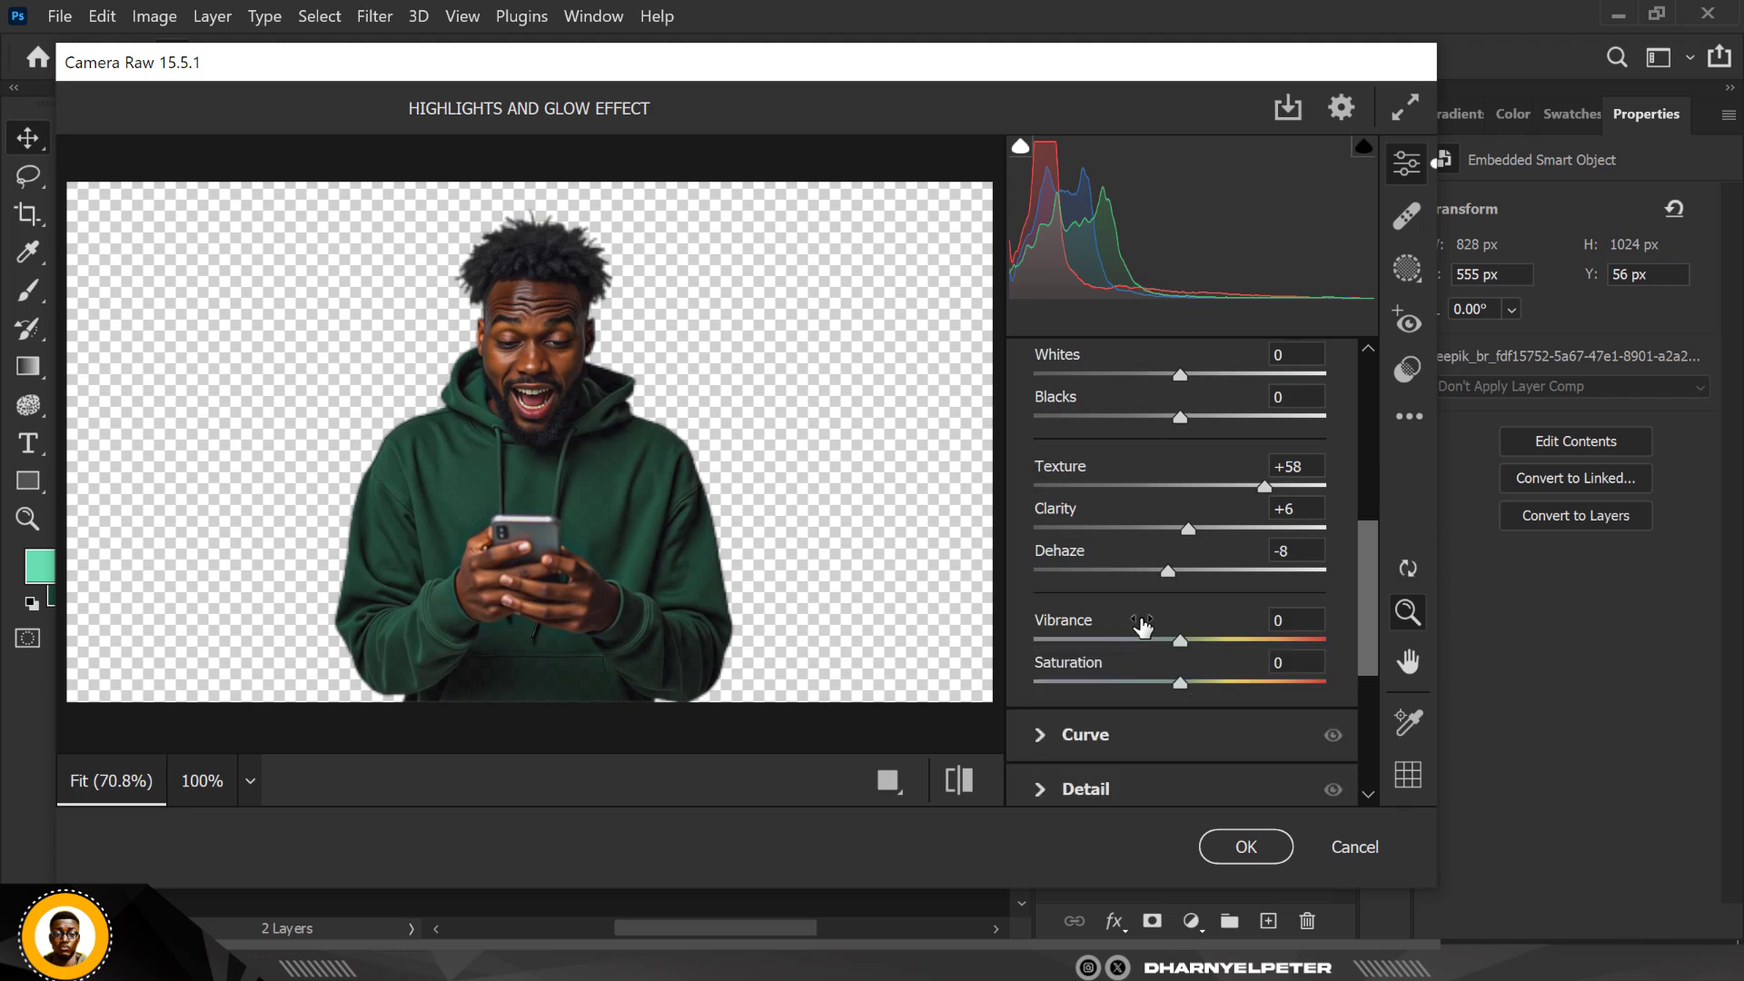
{"action": "scroll", "coordinate": [1082, 732], "scroll_direction": "down", "scroll_amount": 2}
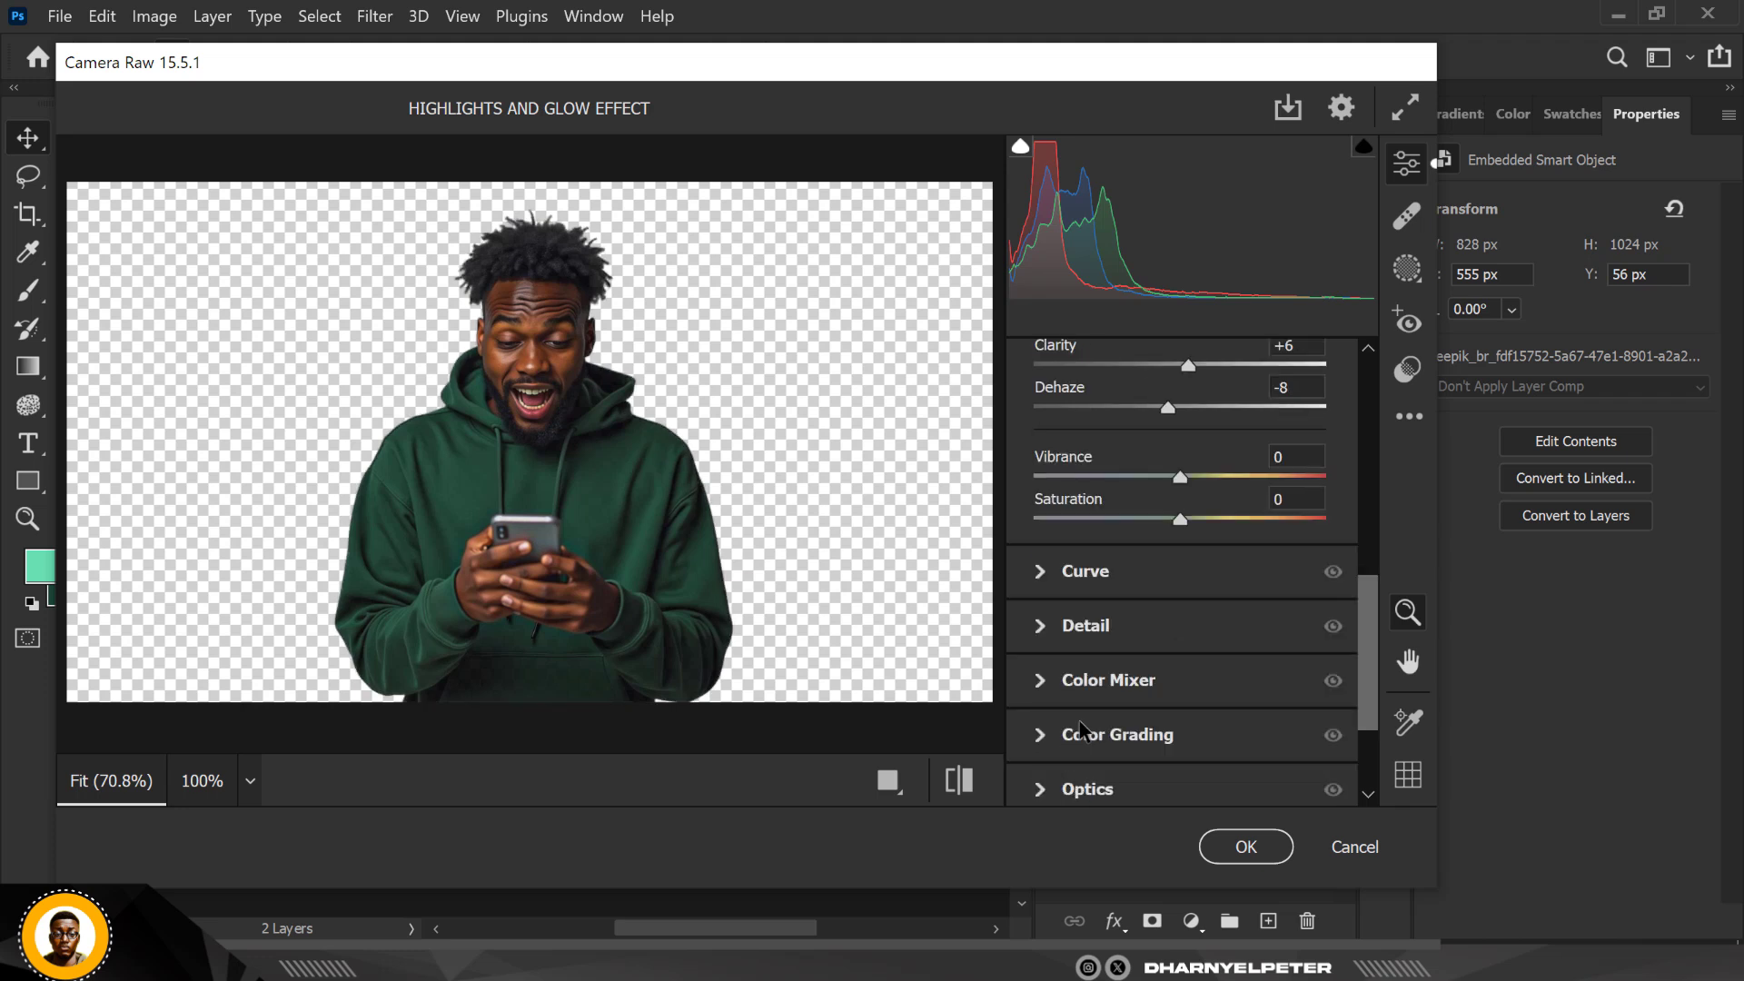
{"action": "left_click", "coordinate": [1042, 626]}
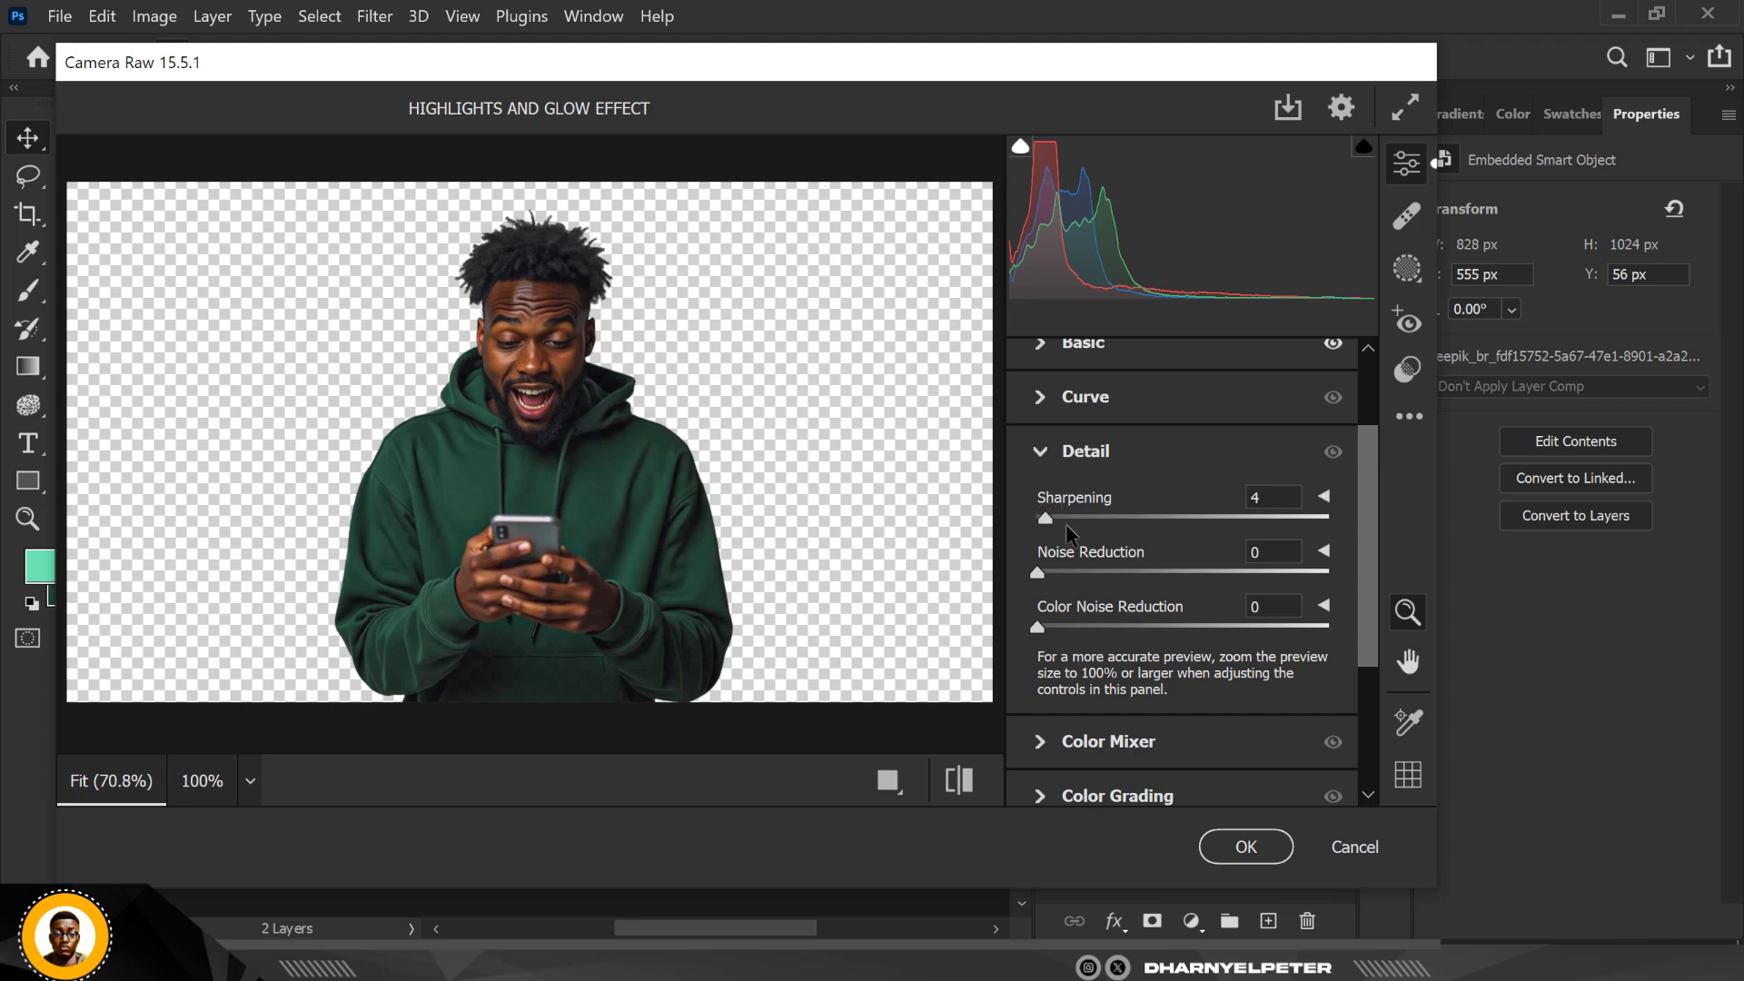
{"action": "left_click_drag", "start_coordinate": [1066, 526], "coordinate": [1087, 528]}
{"action": "mouse_move", "coordinate": [1080, 540]}
{"action": "left_mouse_down"}
{"action": "mouse_move", "coordinate": [1119, 538]}
{"action": "mouse_move", "coordinate": [1088, 537]}
{"action": "left_mouse_up"}
{"action": "left_click", "coordinate": [1245, 848]}
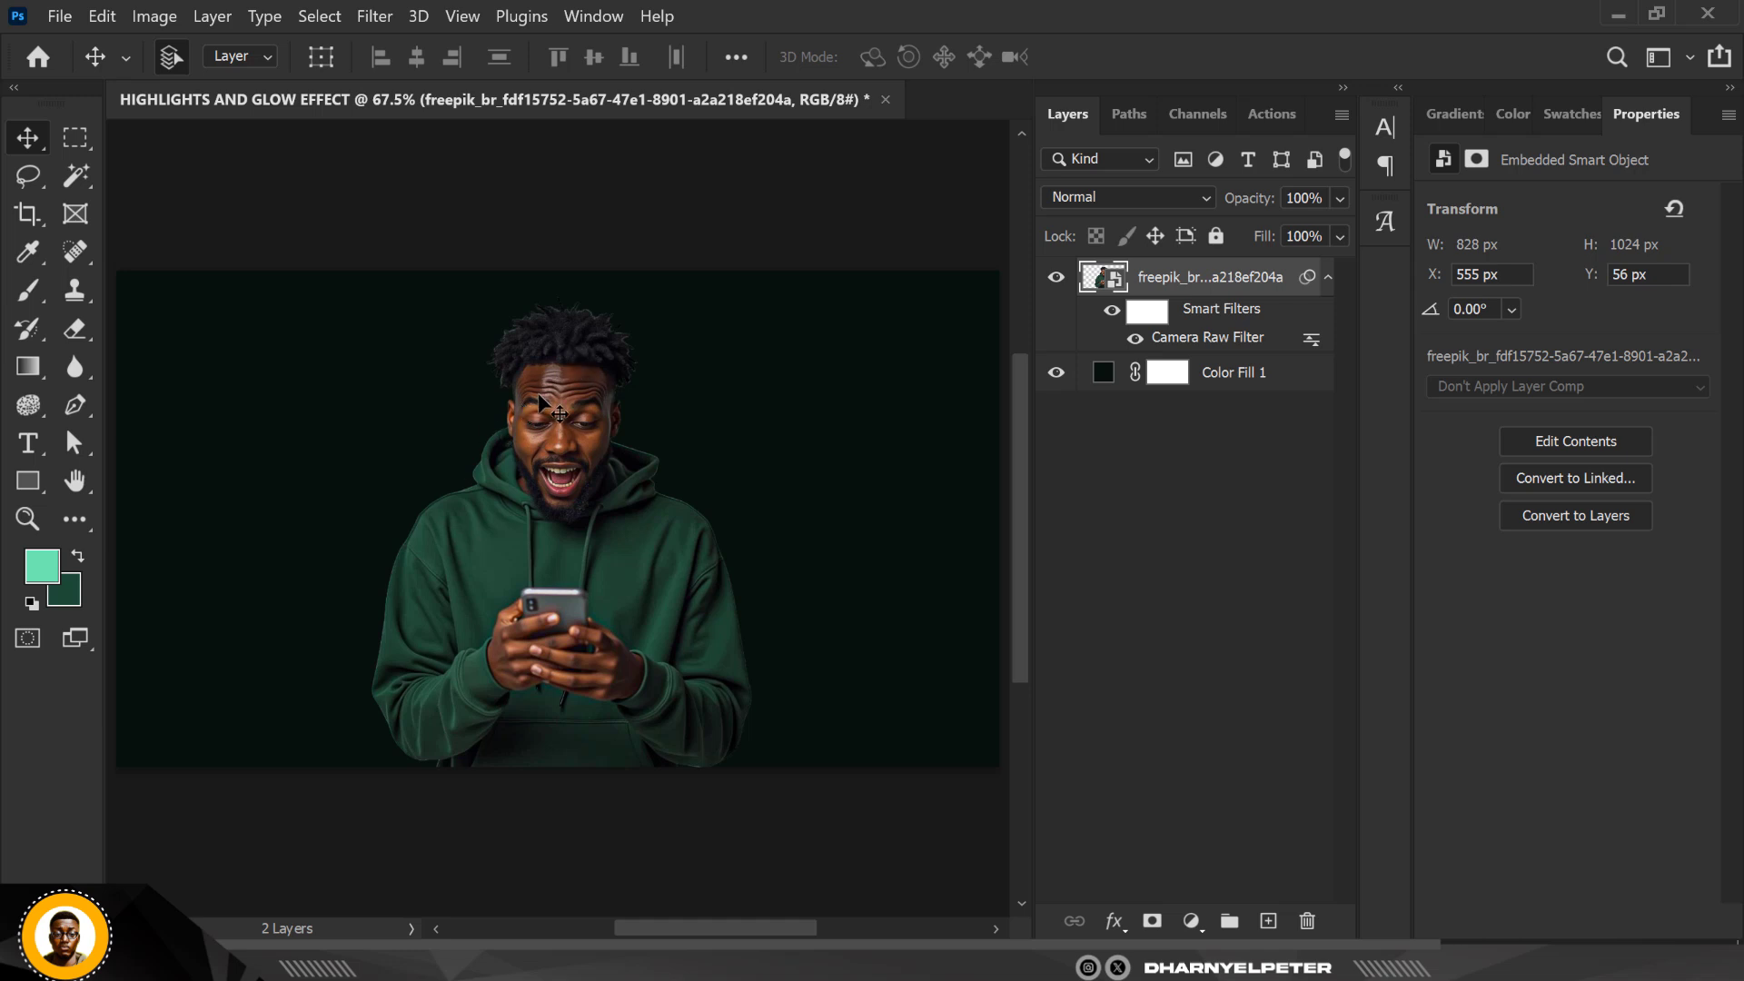
Examine the filtered man's hair edges and face up close and in full view, and dismiss the chat notification
{"action": "scroll", "coordinate": [540, 397], "scroll_direction": "up", "scroll_amount": 5}
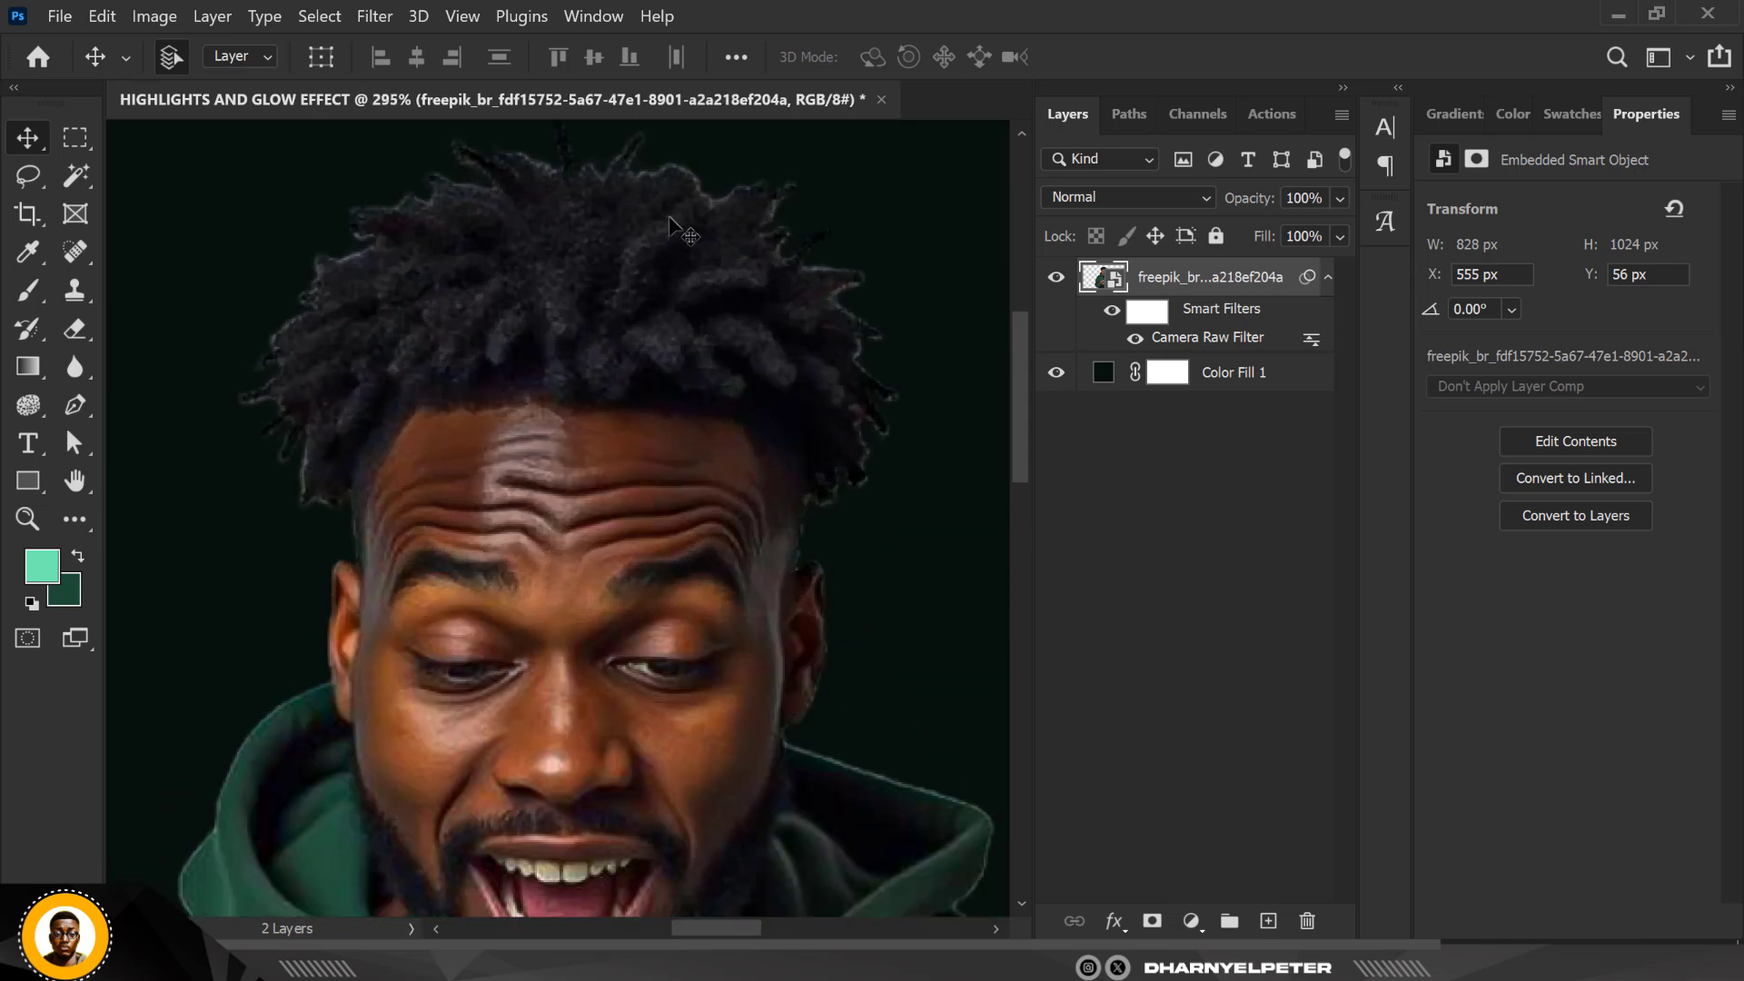
{"action": "scroll", "coordinate": [636, 254], "scroll_direction": "down", "scroll_amount": 5}
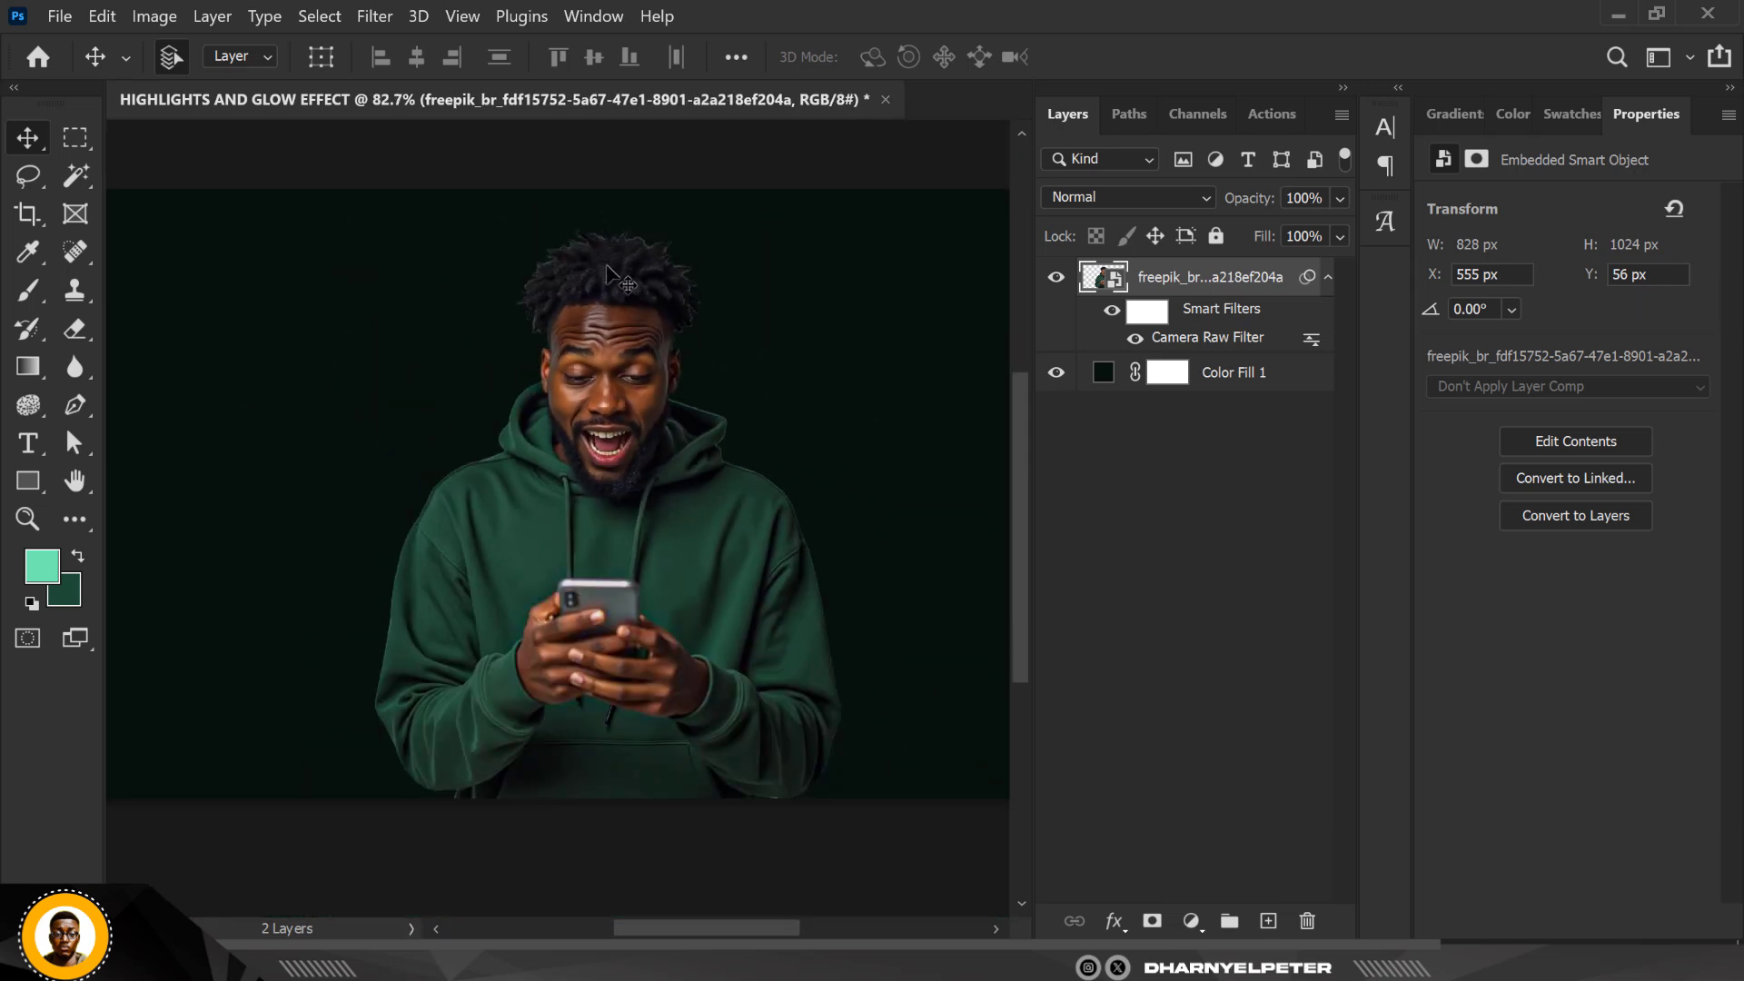
{"action": "scroll", "coordinate": [608, 269], "scroll_direction": "down", "scroll_amount": 1}
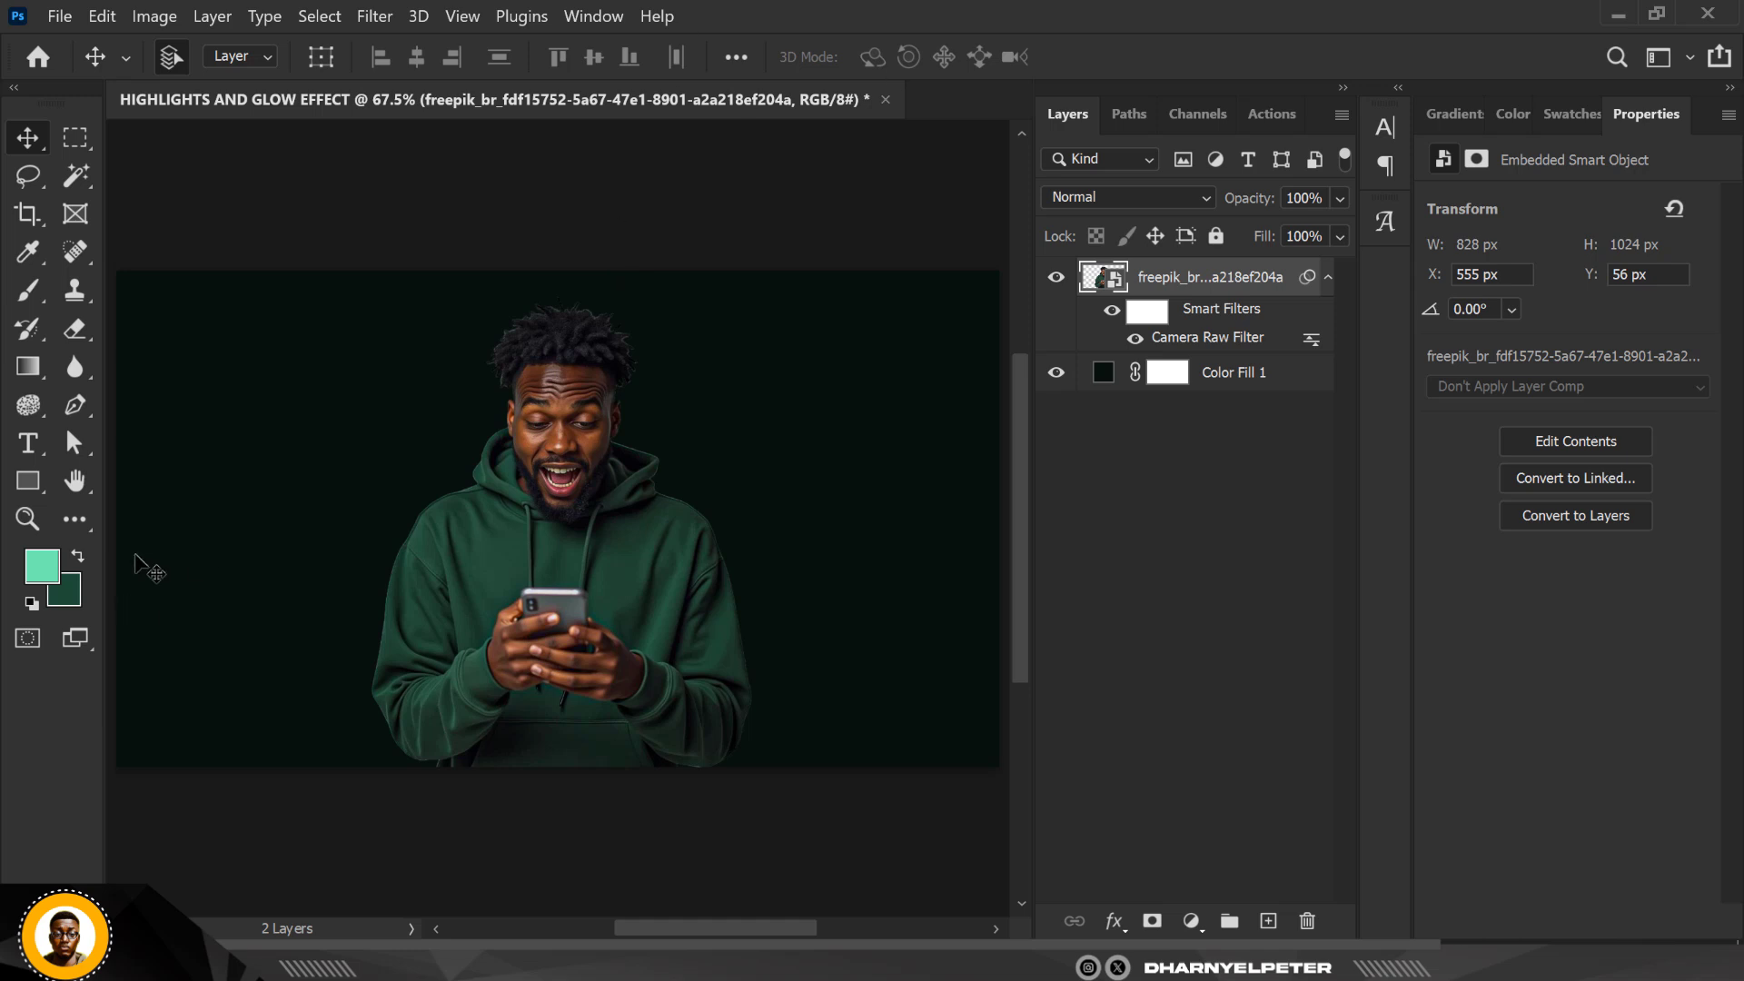
{"action": "scroll", "coordinate": [563, 391], "scroll_direction": "up", "scroll_amount": 3}
{"action": "scroll", "coordinate": [586, 391], "scroll_direction": "down", "scroll_amount": 3}
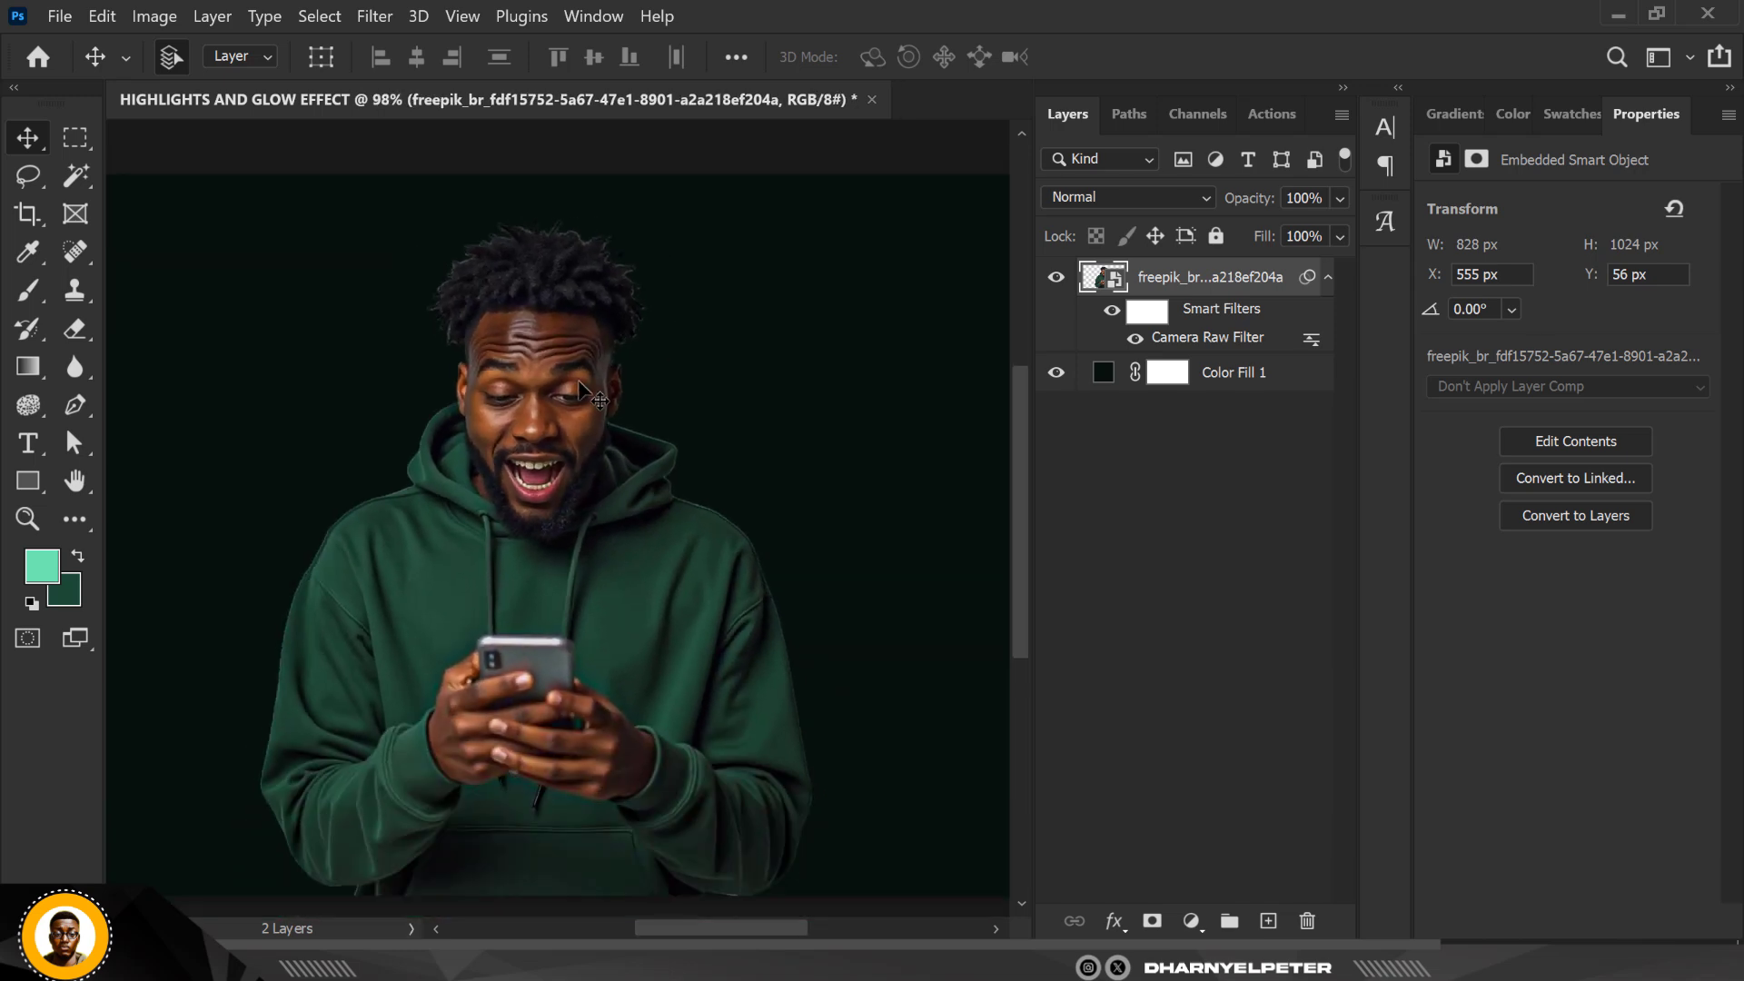
{"action": "scroll", "coordinate": [581, 390], "scroll_direction": "down", "scroll_amount": 1}
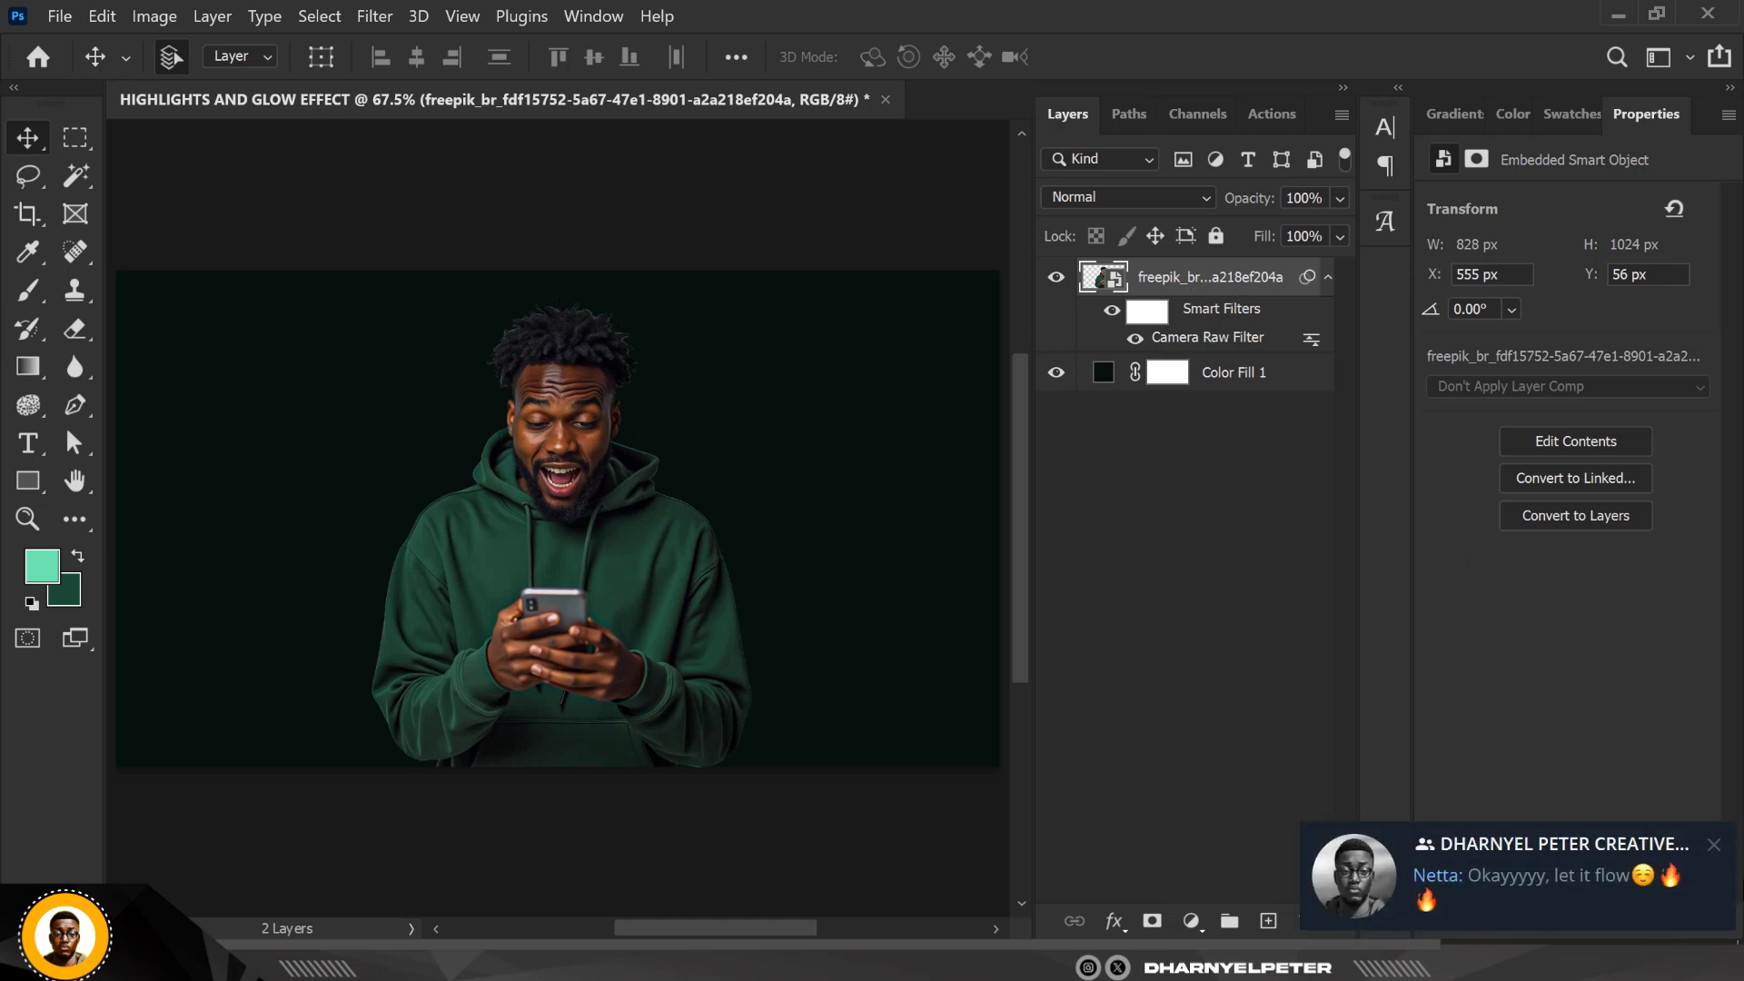
{"action": "left_click", "coordinate": [1714, 845]}
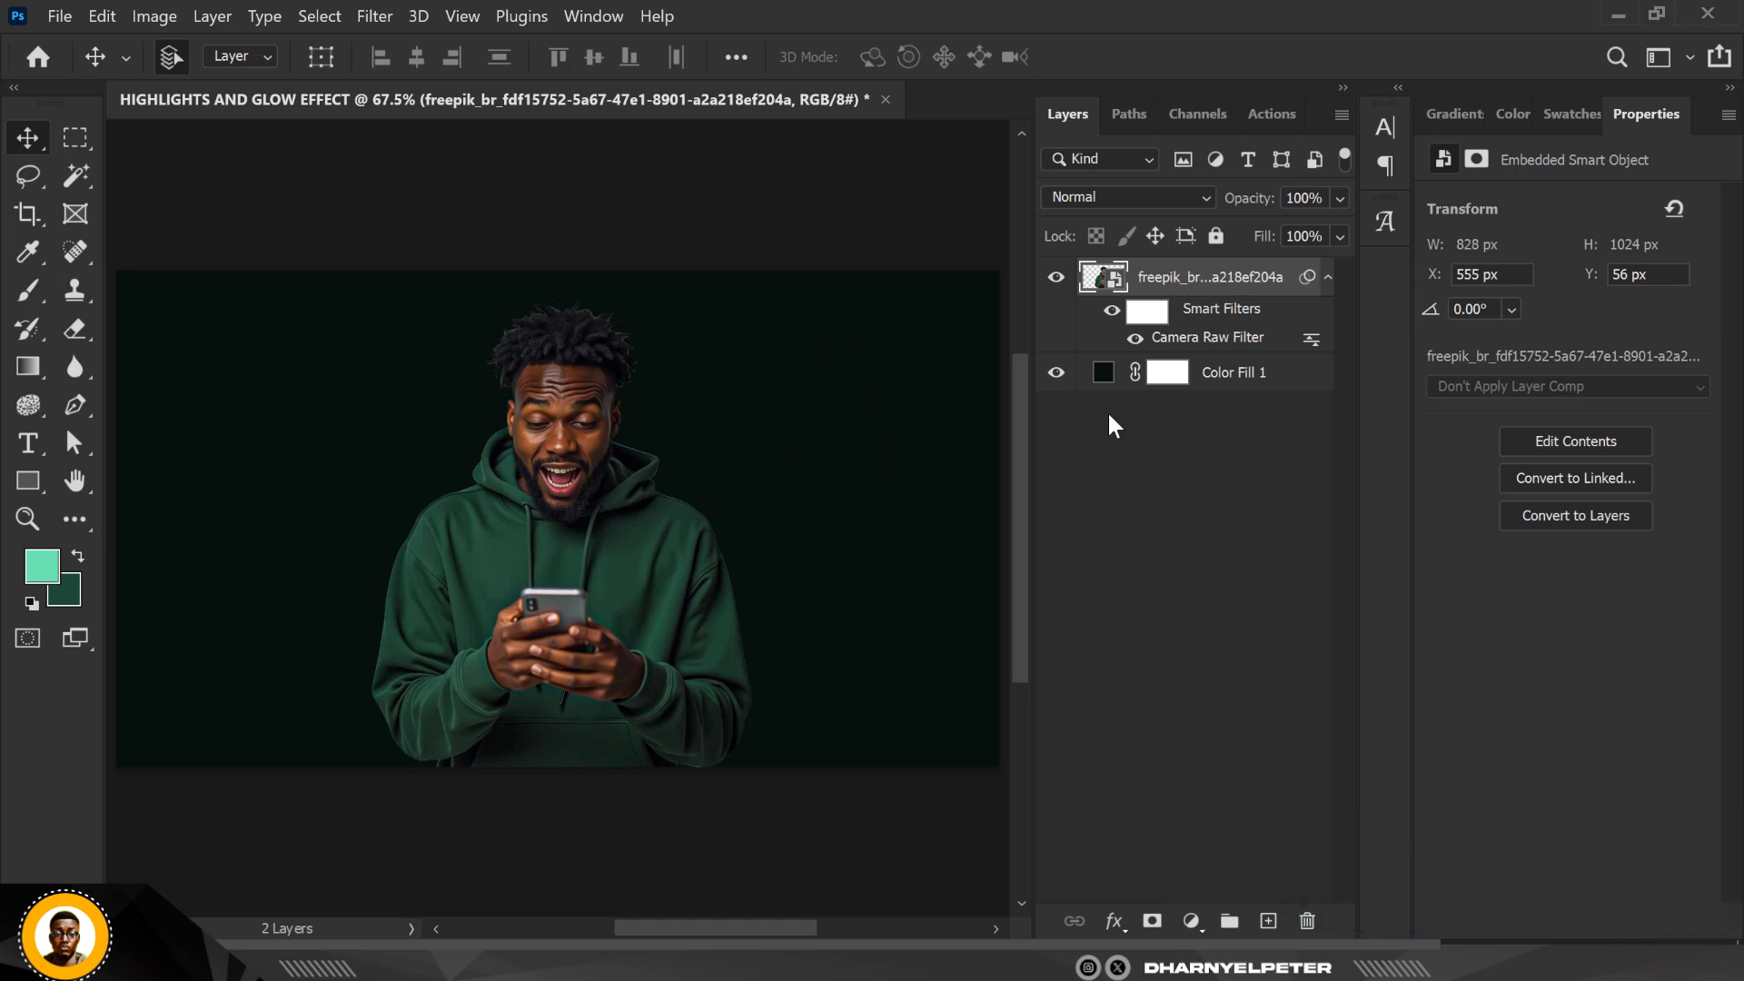
Convert the man's layer with its Camera Raw filter into a new smart object and check the cut-out edges
{"action": "right_click", "coordinate": [1223, 289]}
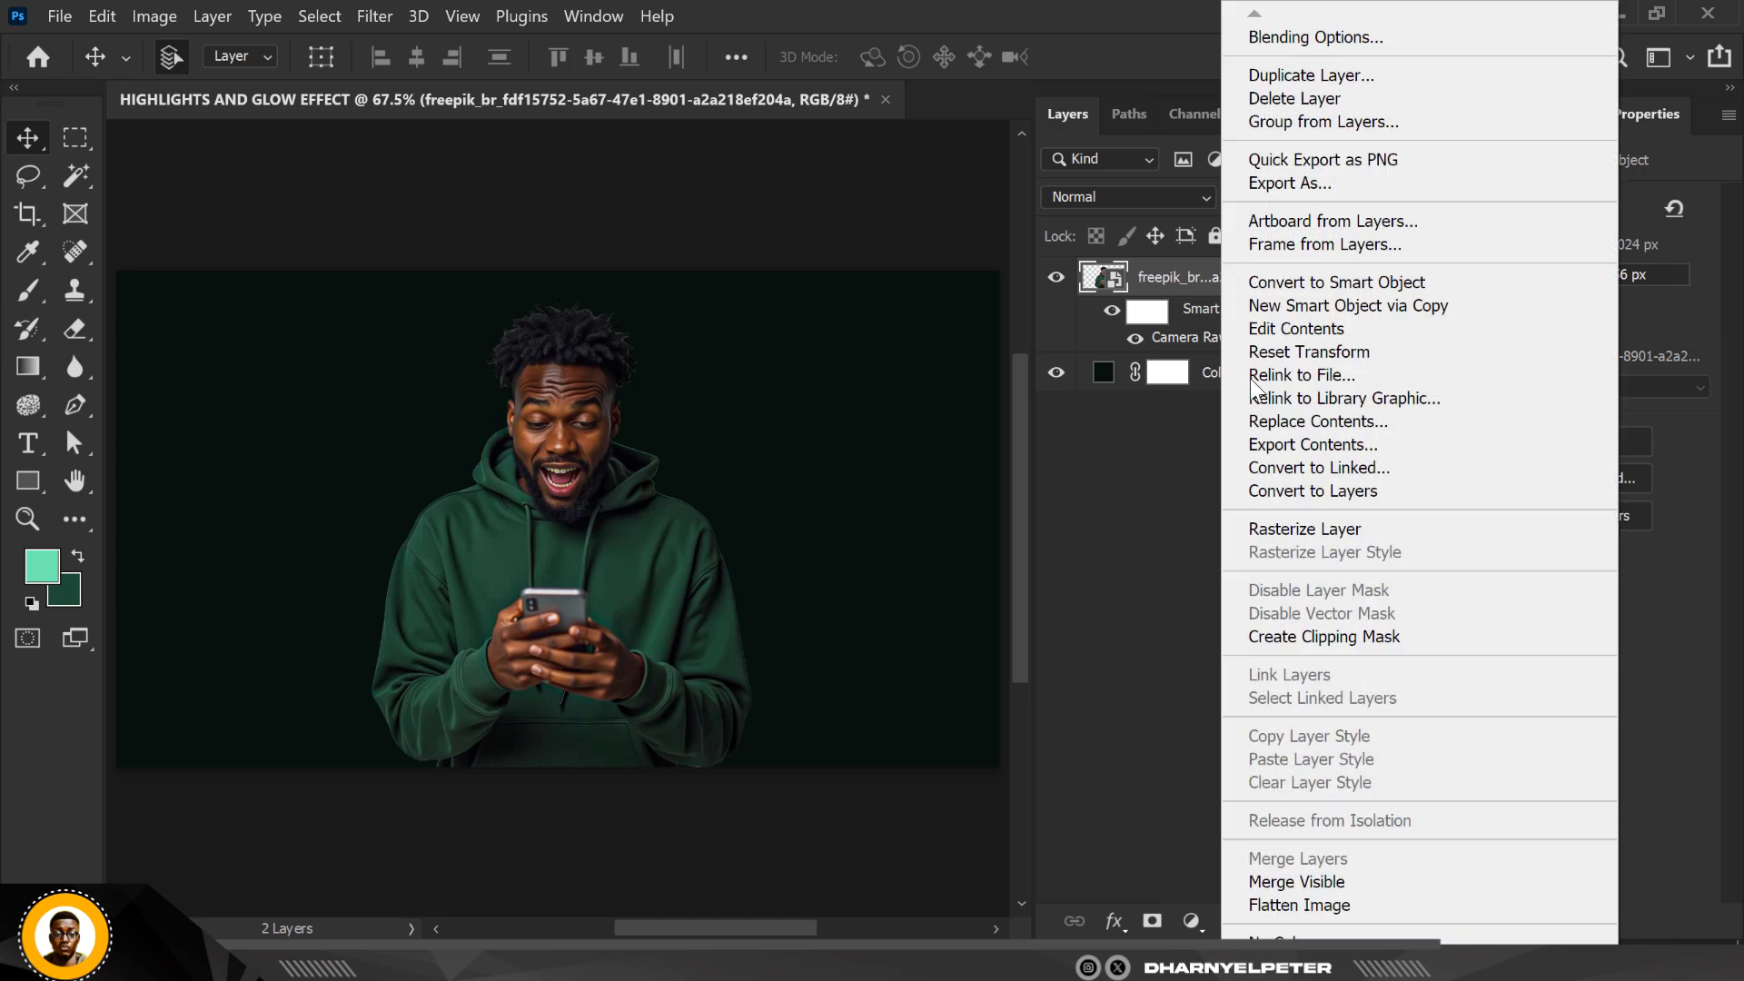
{"action": "left_click", "coordinate": [1386, 290]}
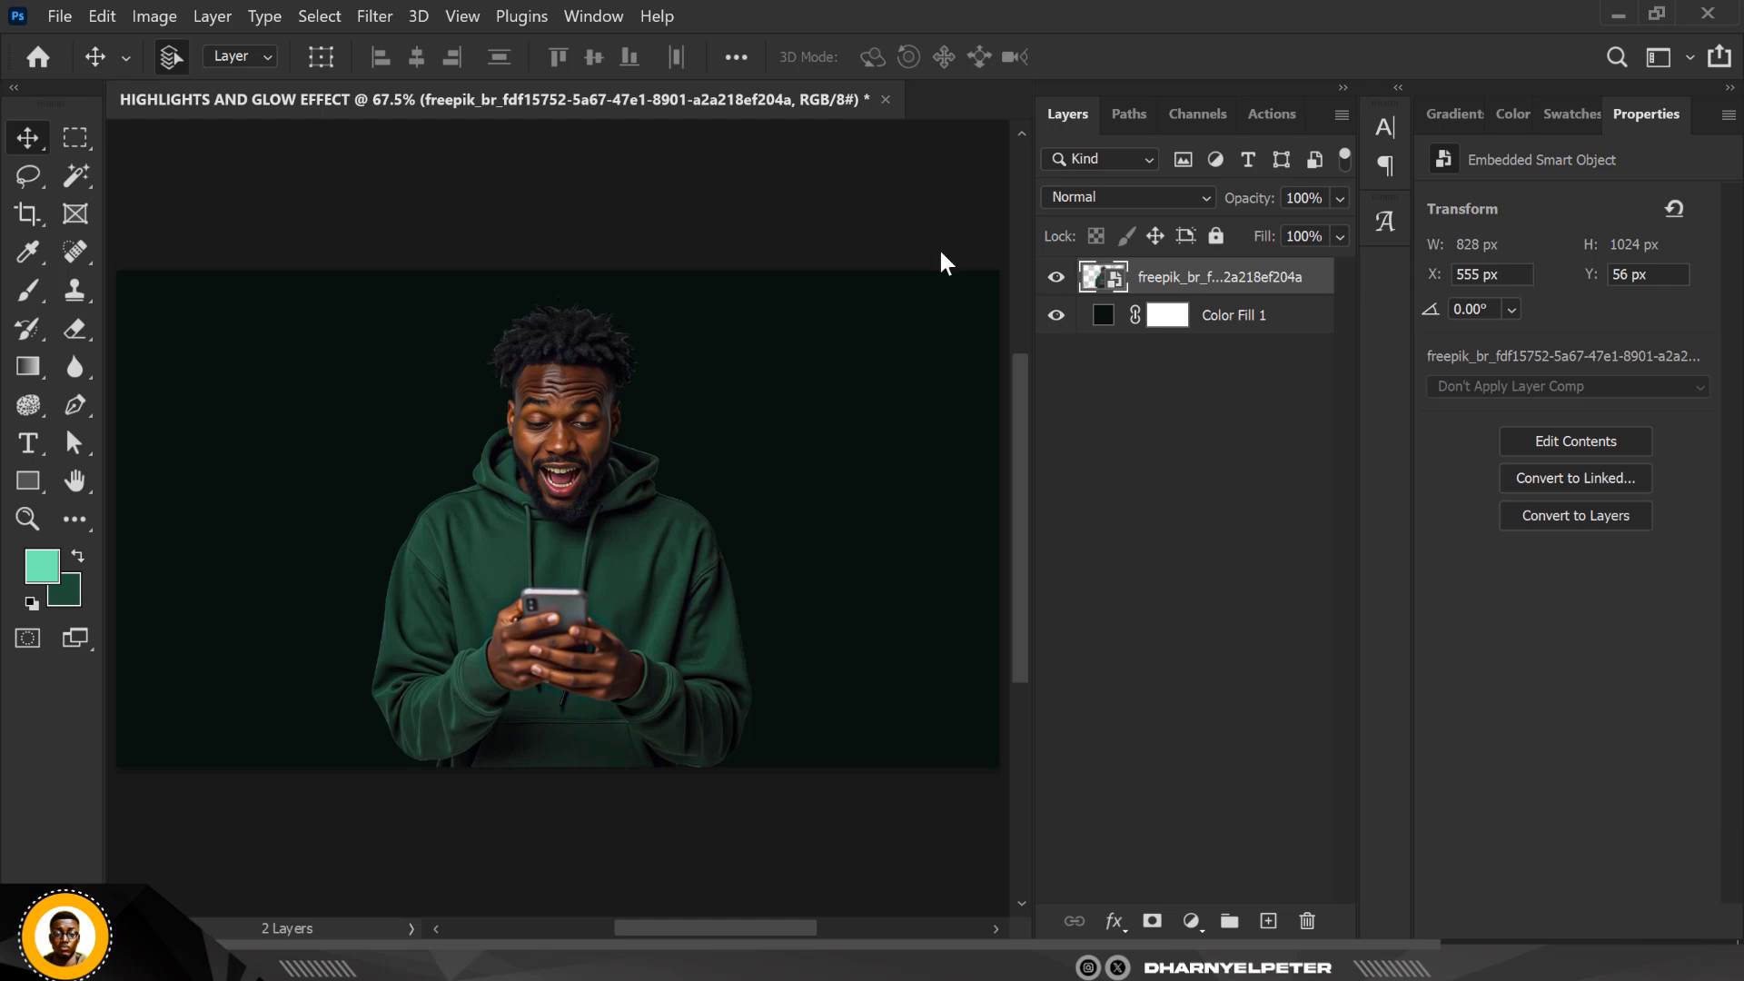
{"action": "scroll", "coordinate": [600, 315], "scroll_direction": "up", "scroll_amount": 12}
{"action": "scroll", "coordinate": [598, 320], "scroll_direction": "down", "scroll_amount": 10}
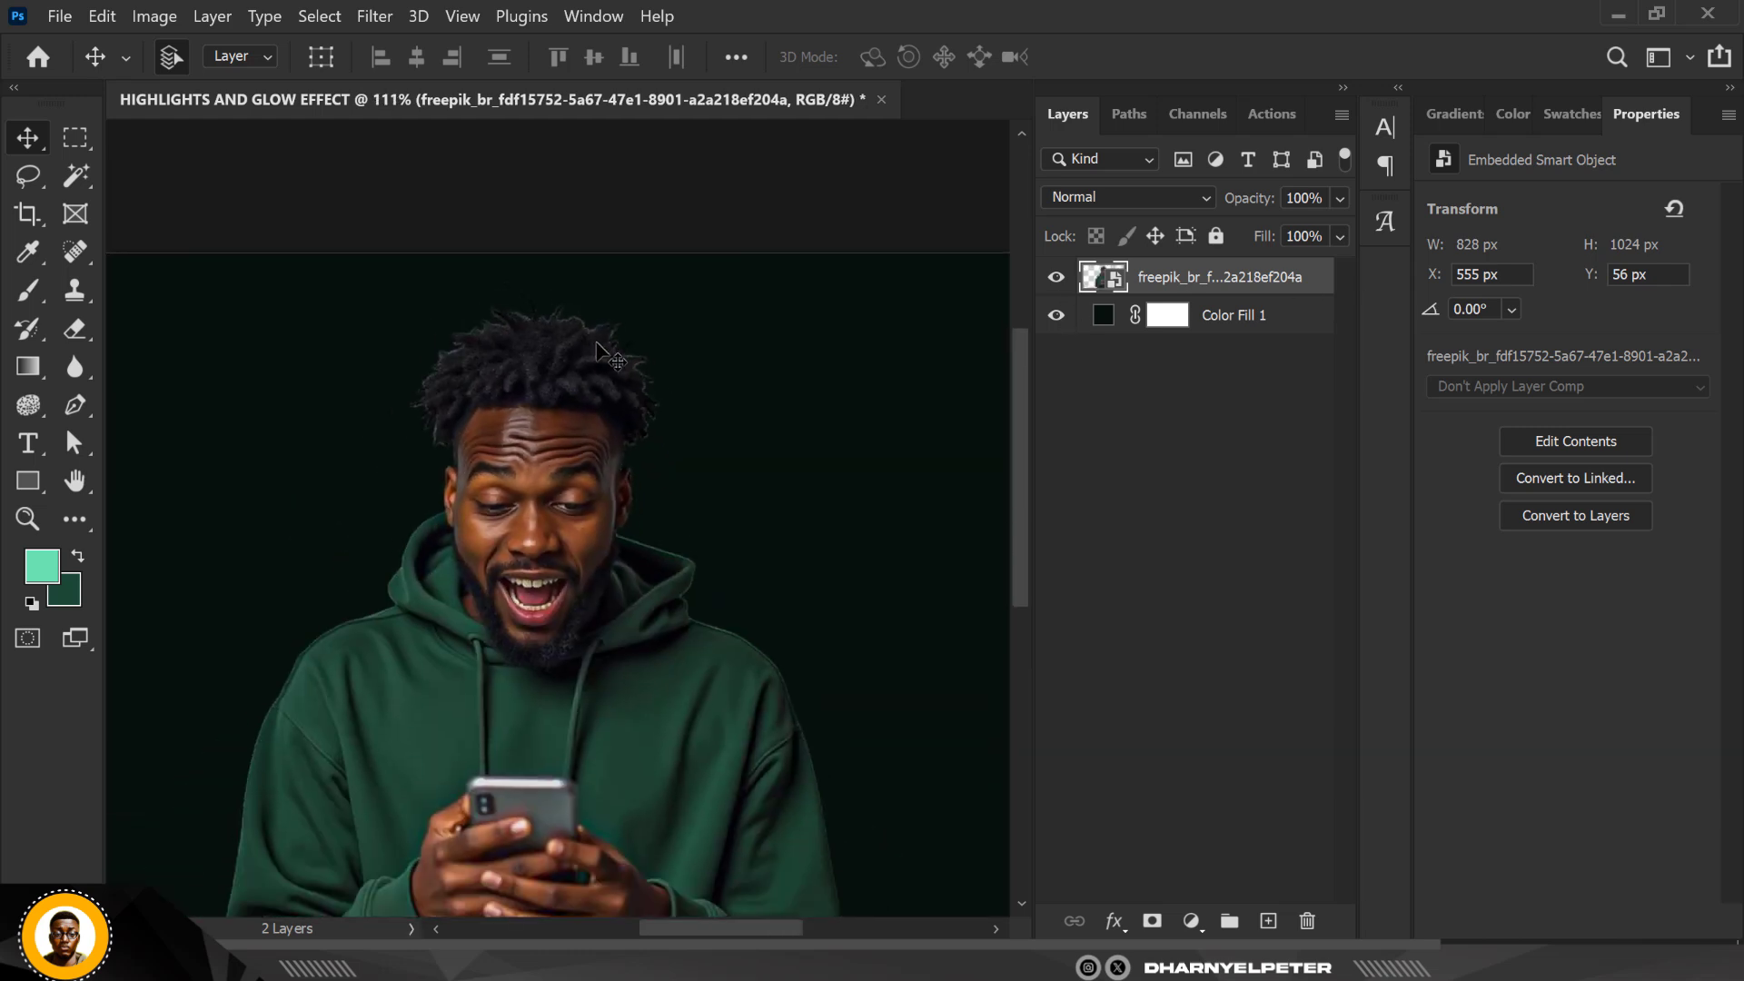
{"action": "scroll", "coordinate": [591, 347], "scroll_direction": "up", "scroll_amount": 2}
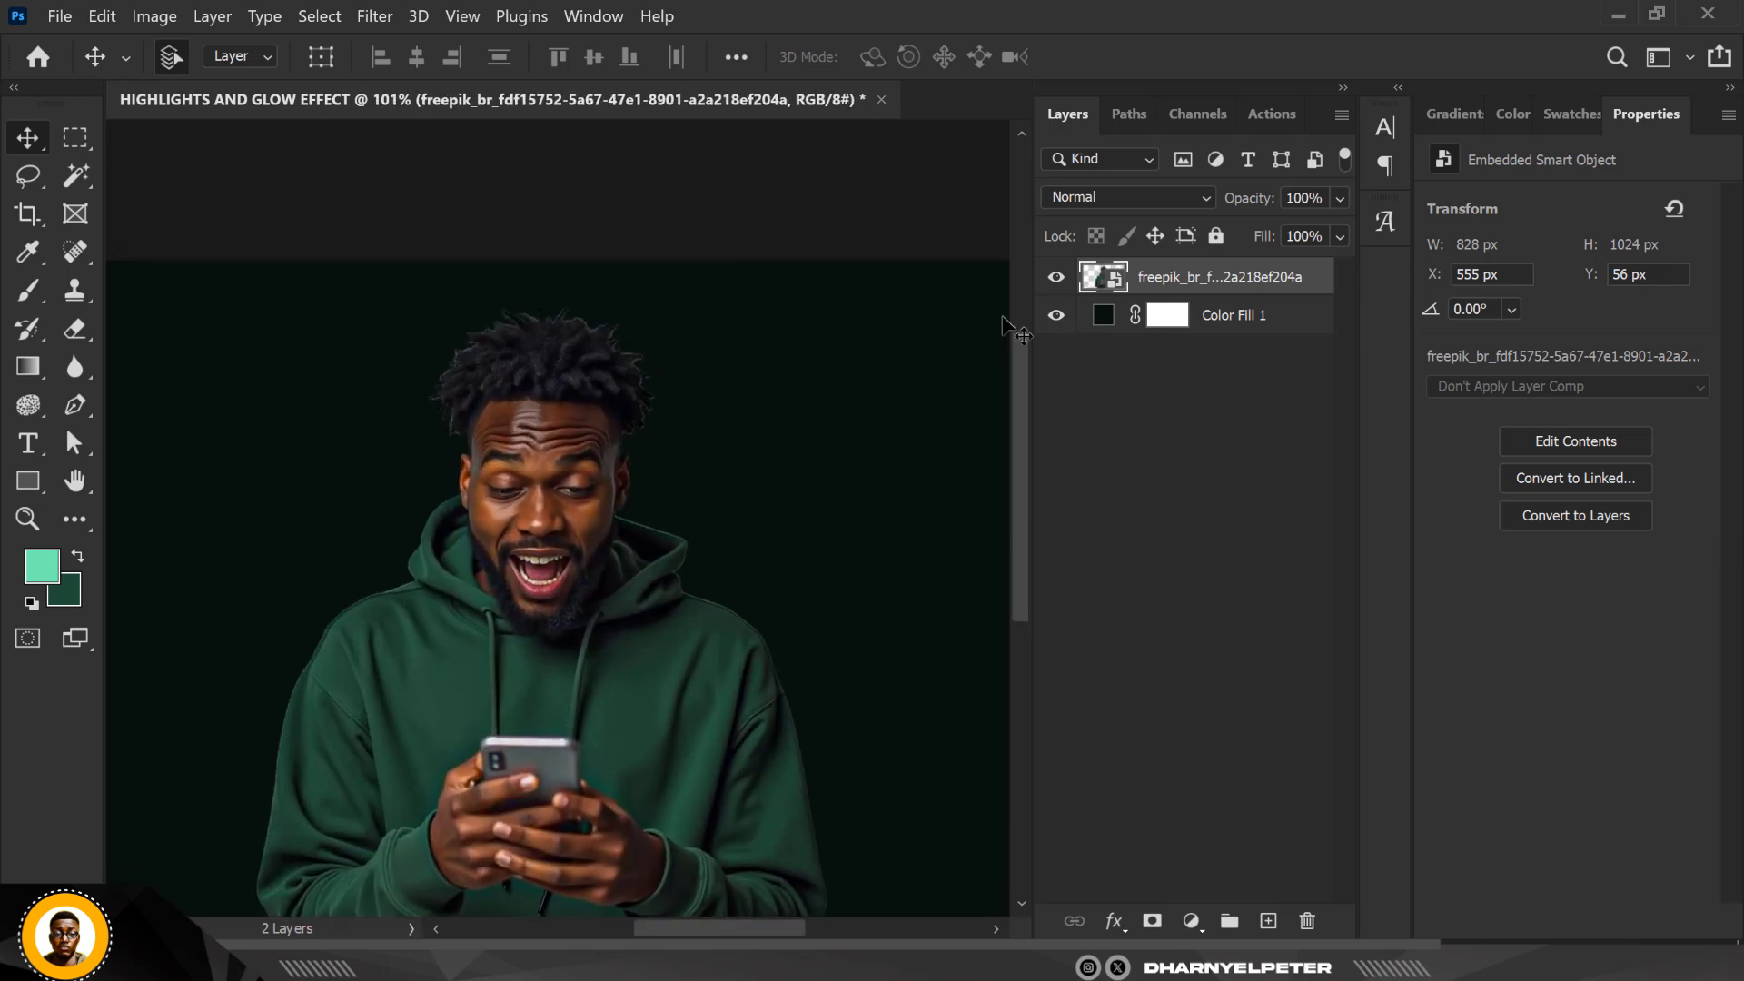
{"action": "scroll", "coordinate": [529, 523], "scroll_direction": "down", "scroll_amount": 3}
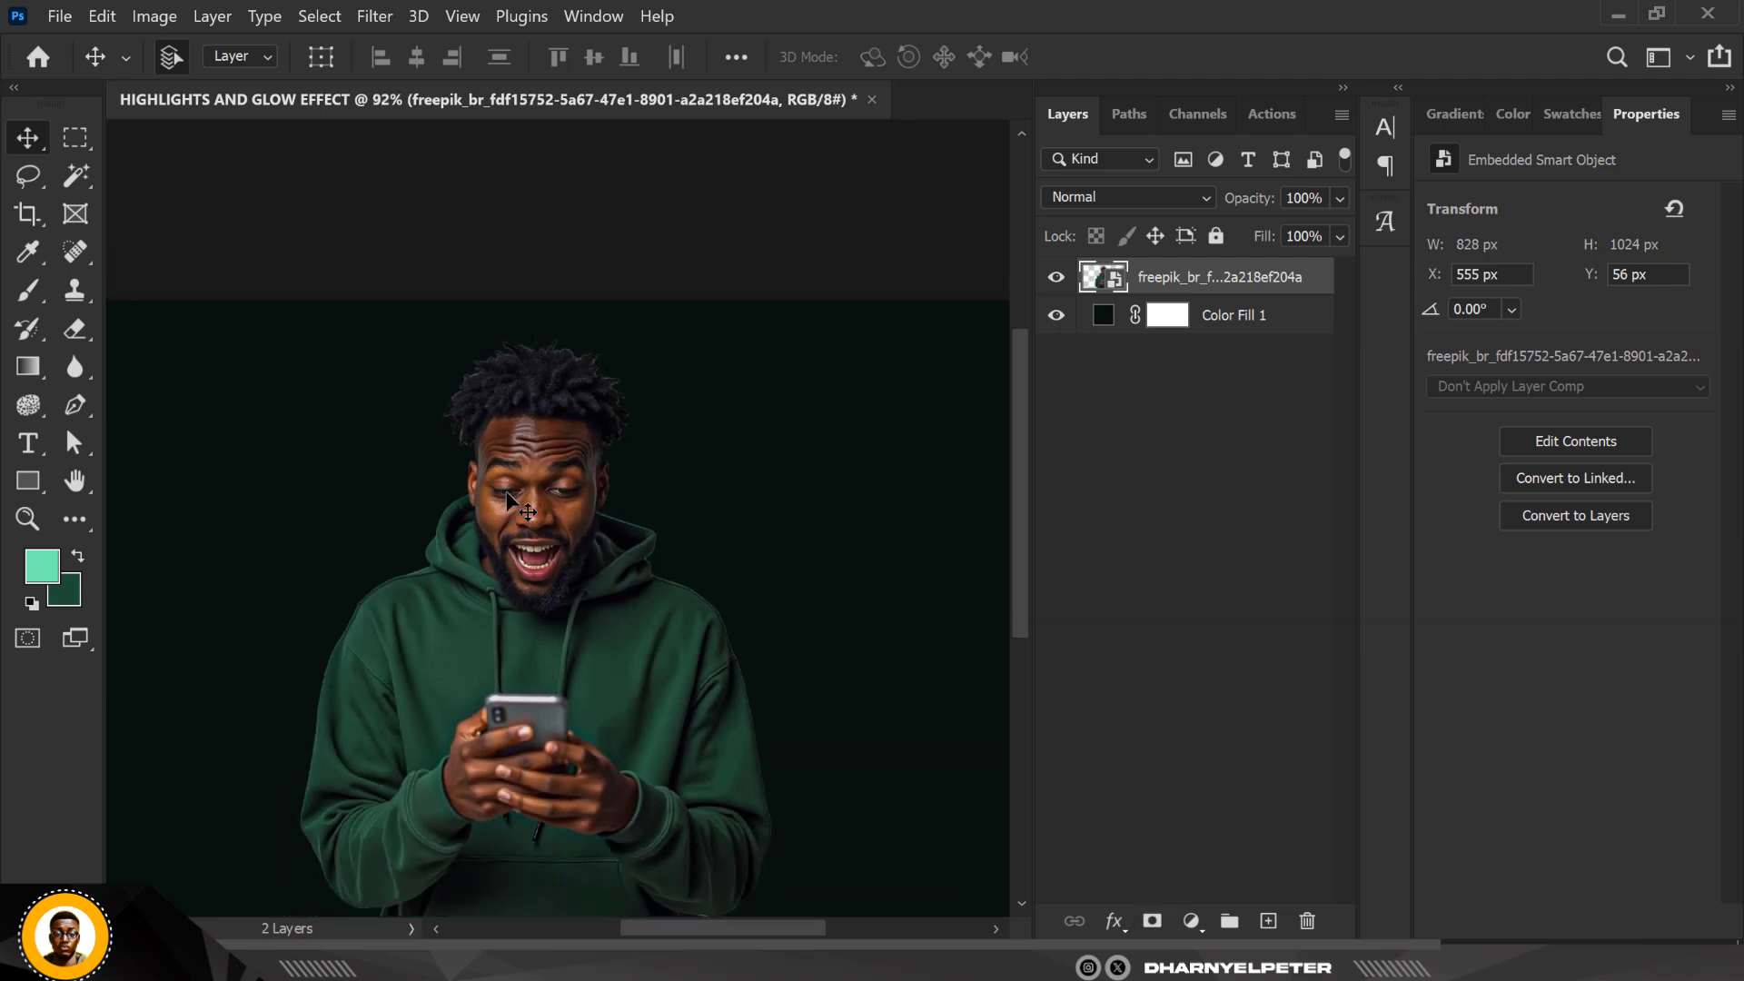
Load the man's outline as a selection and add a layer mask to his layer from it
{"action": "left_click", "coordinate": [1104, 277], "text": "ctrl"}
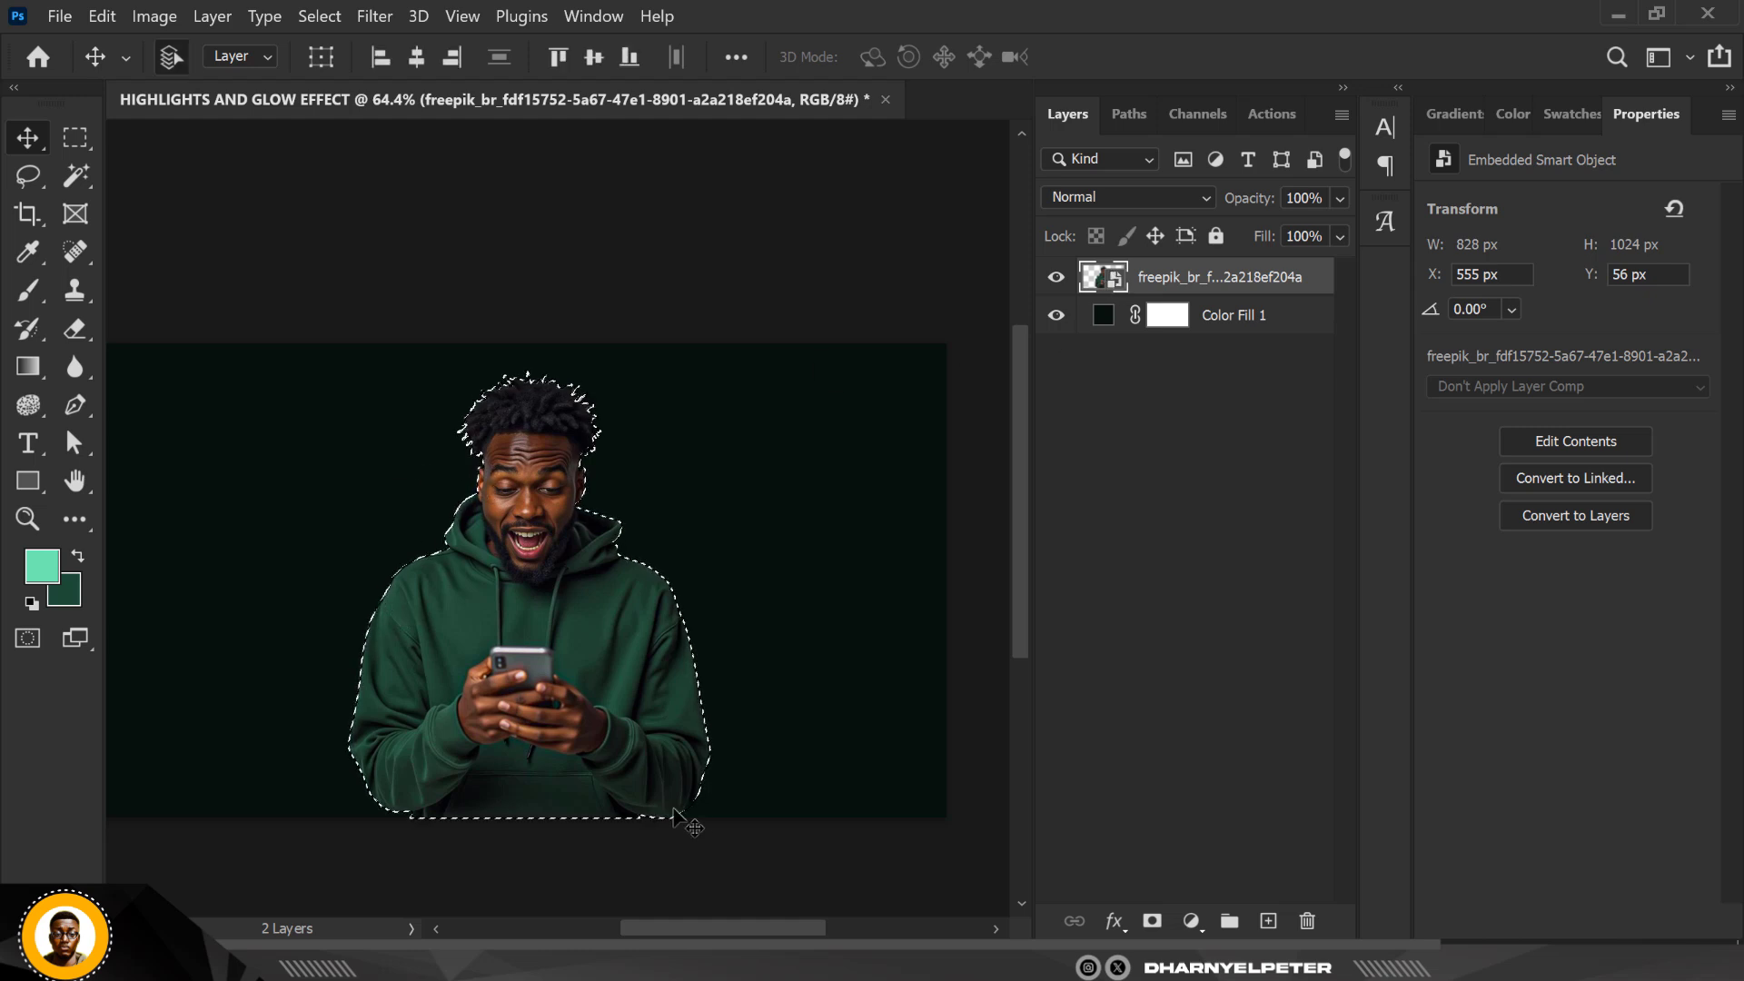
{"action": "left_click", "coordinate": [1154, 921]}
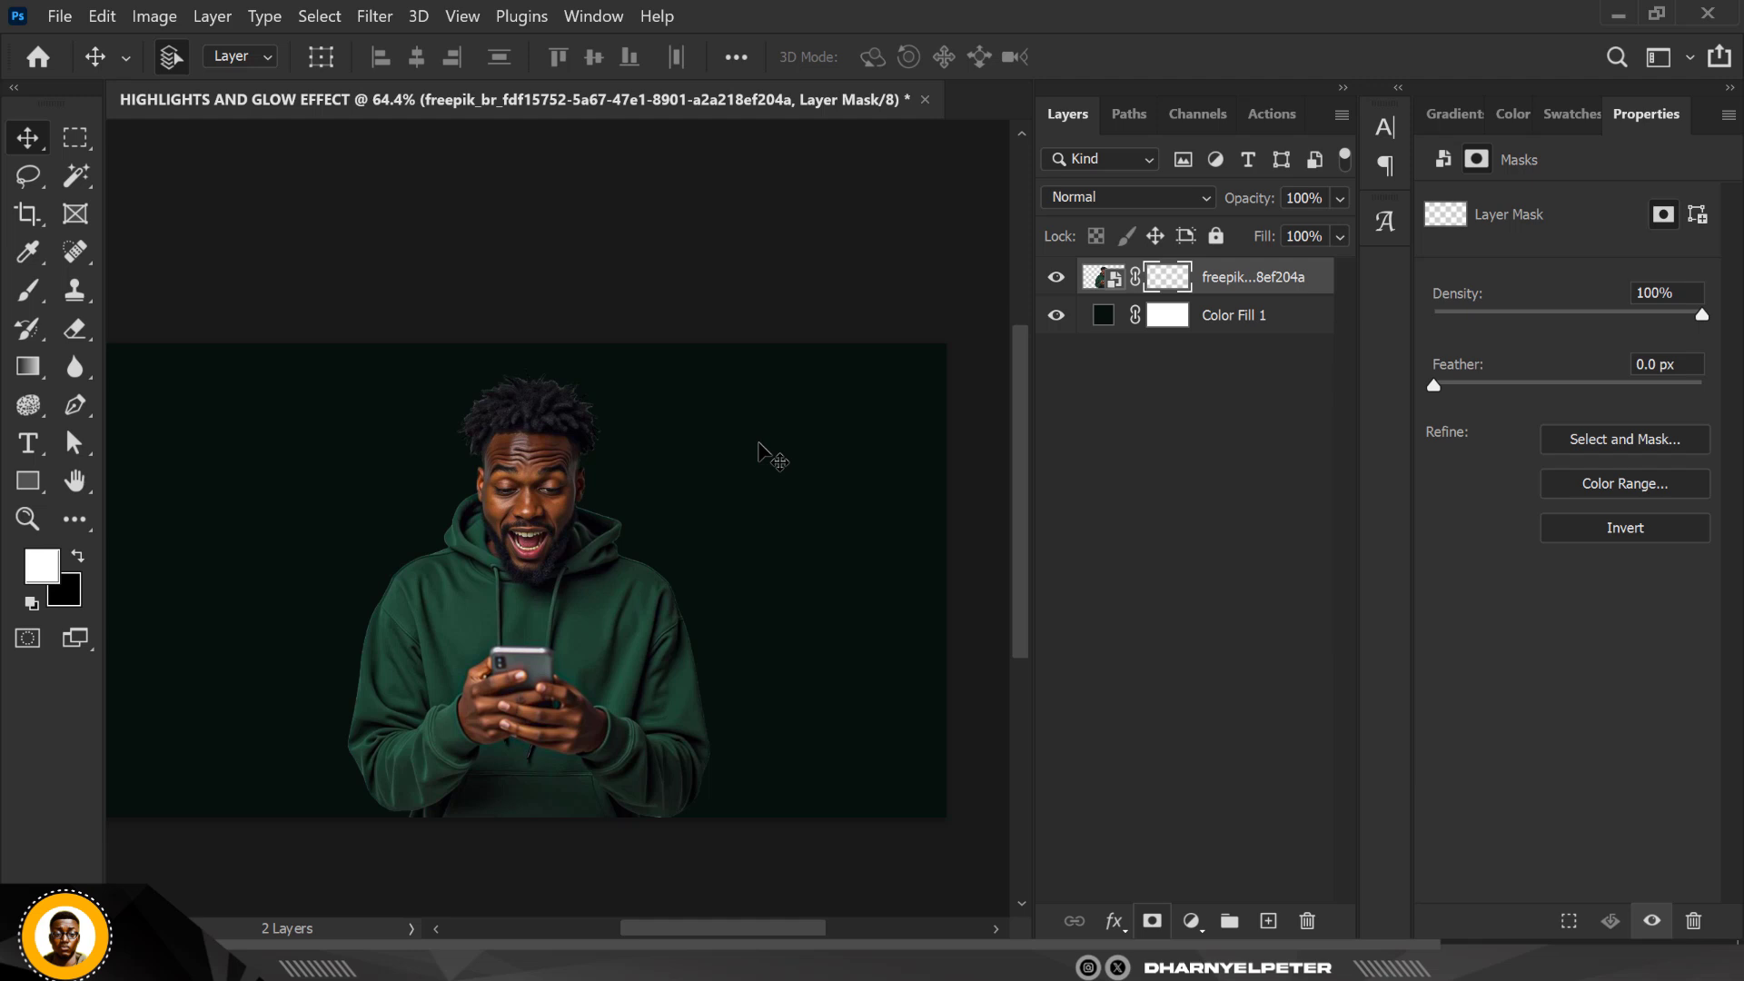
{"action": "left_click", "coordinate": [1104, 283]}
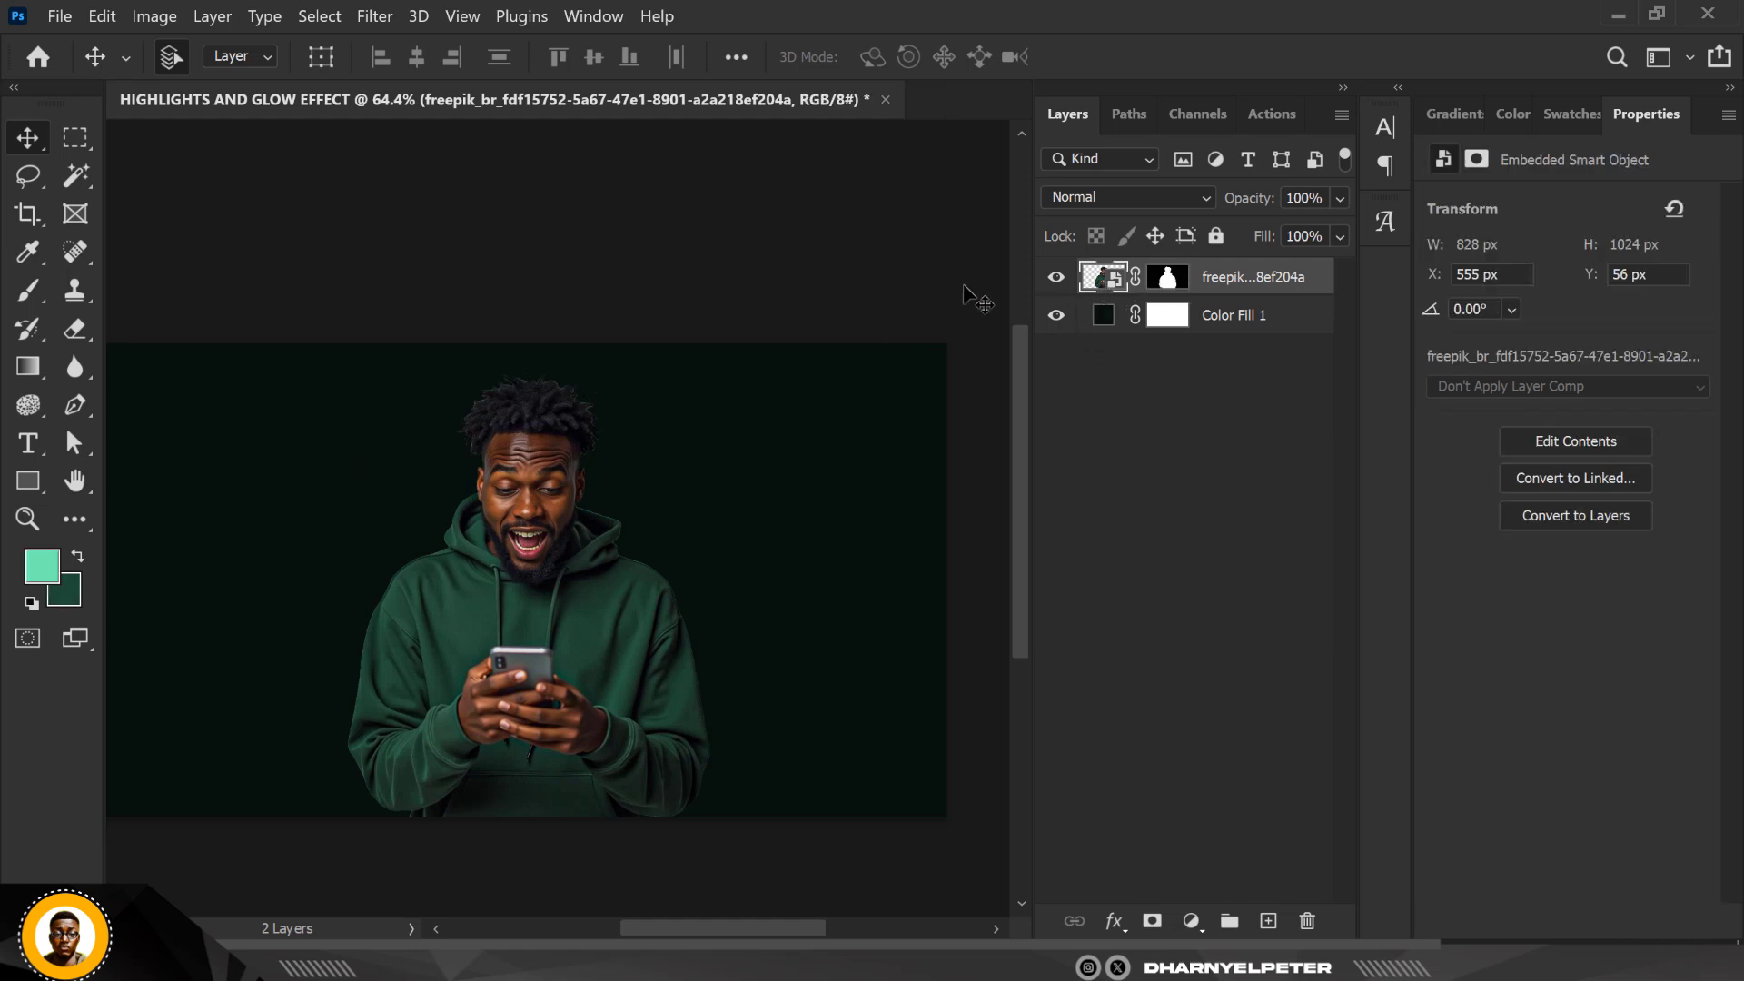
Shrink the man's layer mask with a Minimum filter of 2.7 pixels radius, preserving Roundness, and convert the masked layer to a smart object
{"action": "left_click", "coordinate": [1166, 287]}
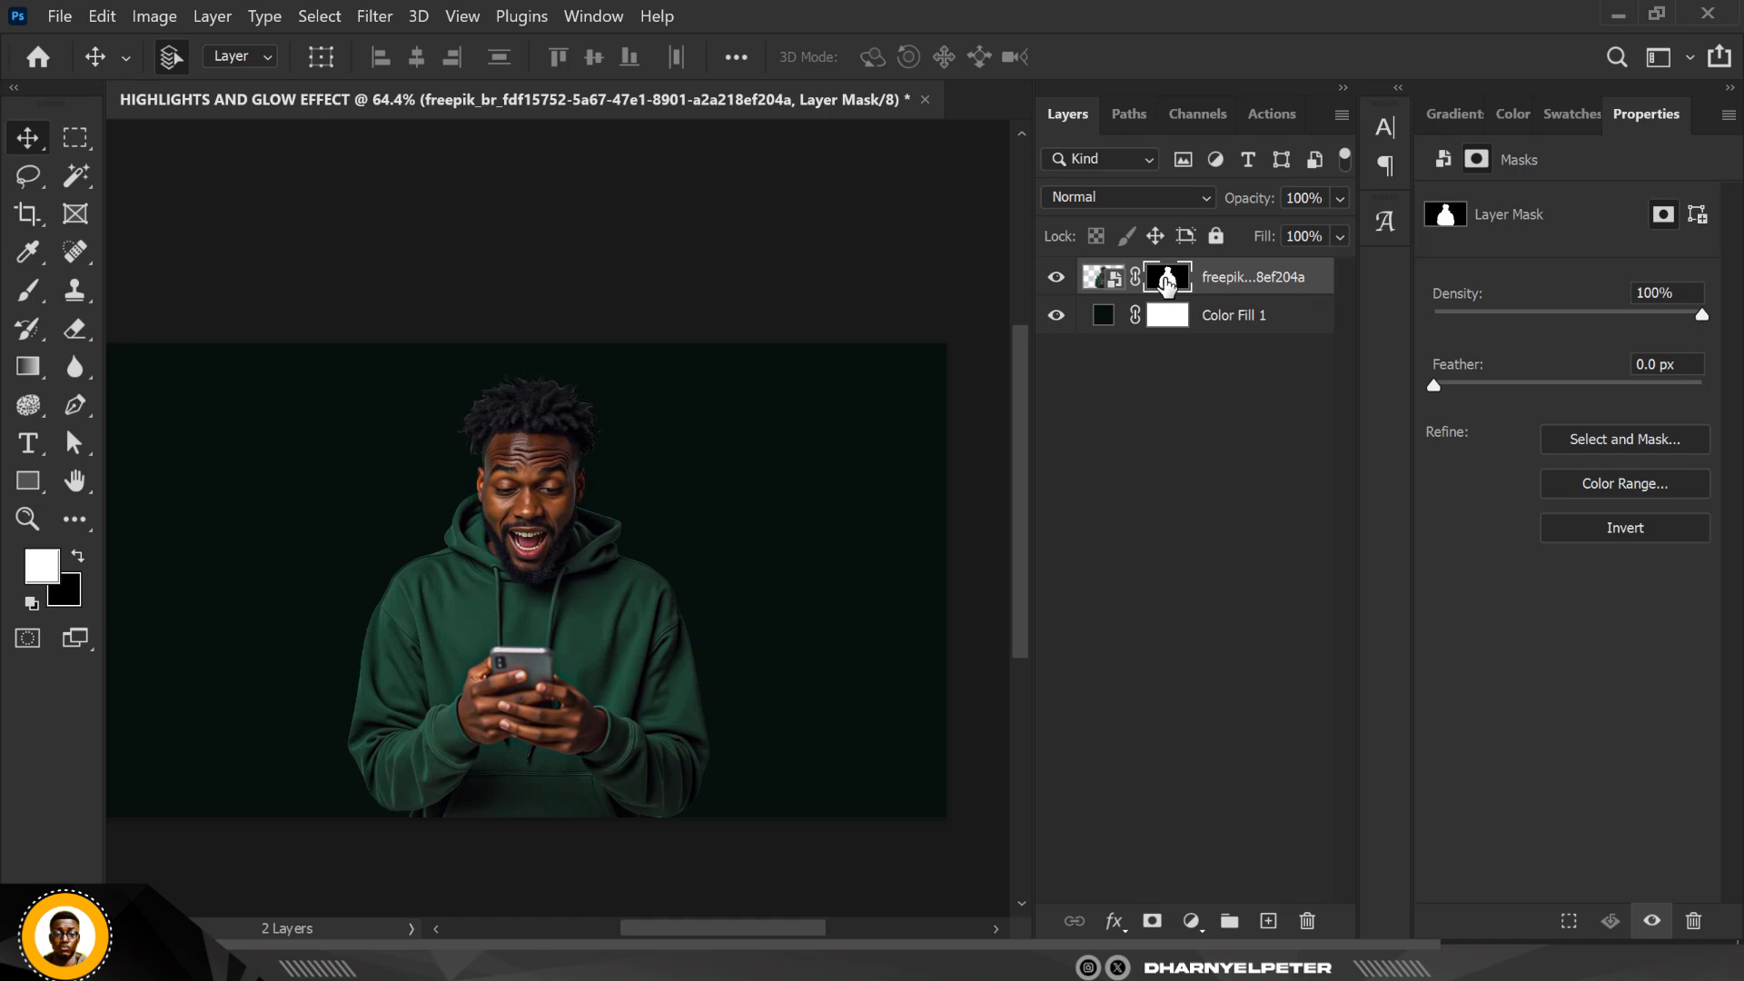
{"action": "left_click", "coordinate": [375, 17]}
{"action": "mouse_move", "coordinate": [467, 575]}
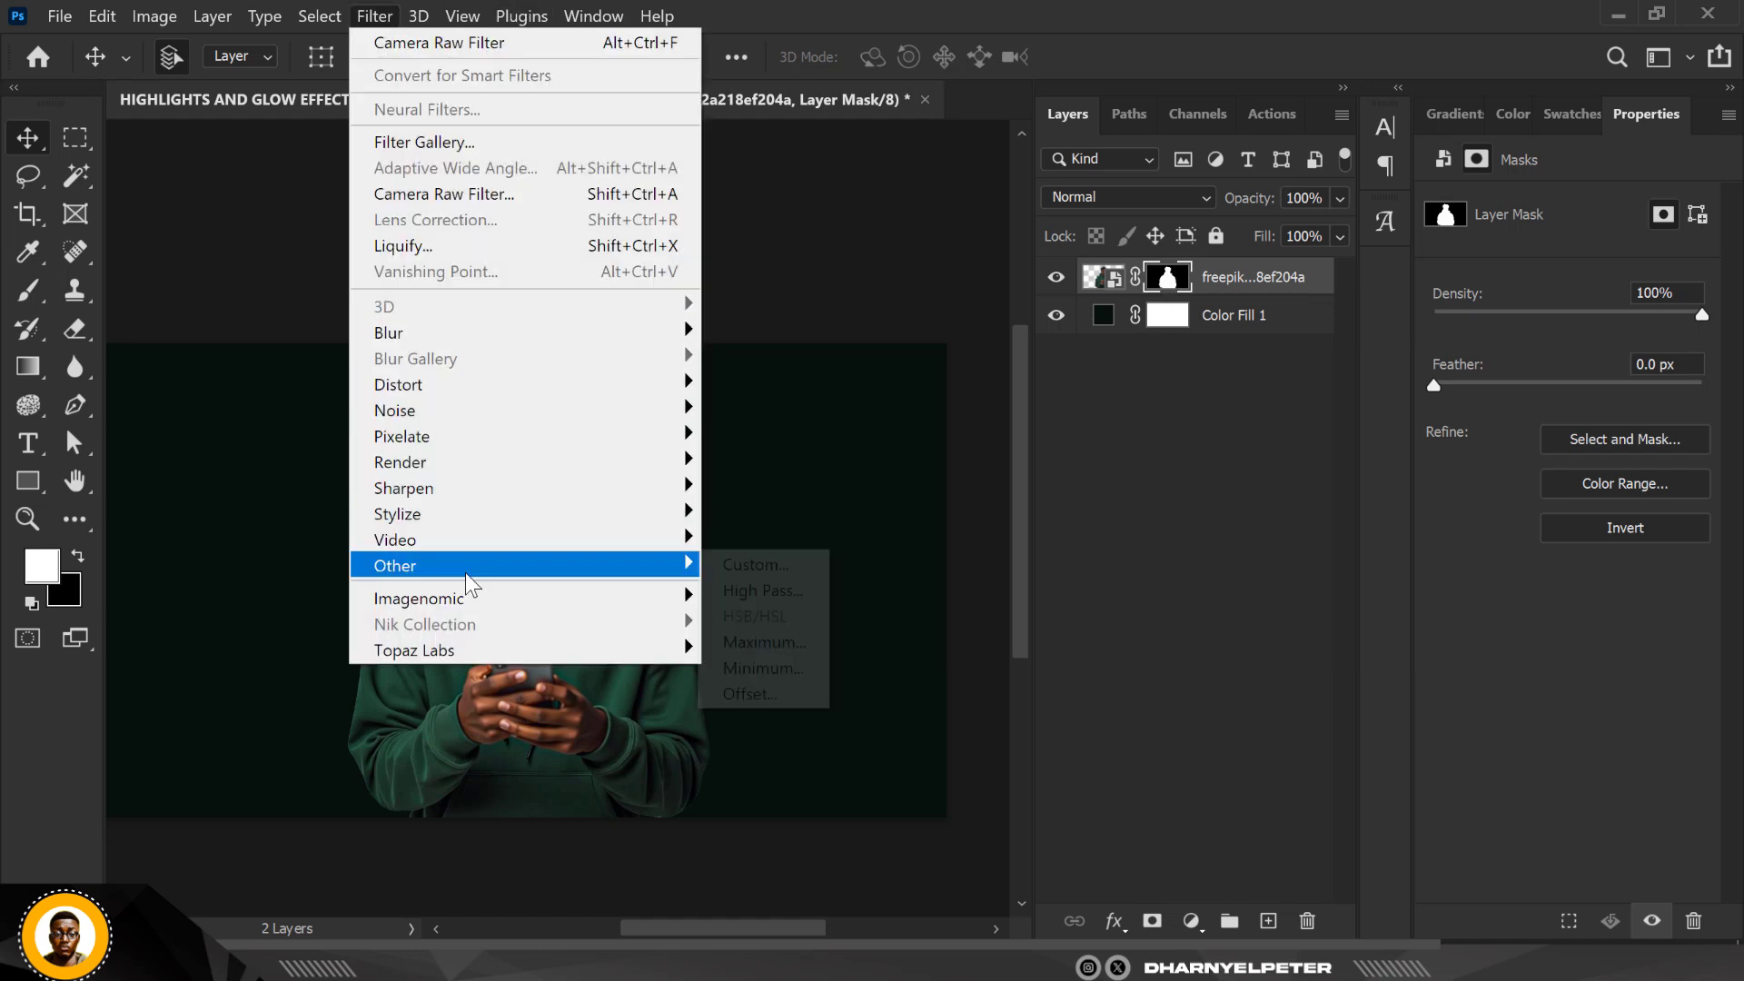
{"action": "left_click", "coordinate": [781, 665]}
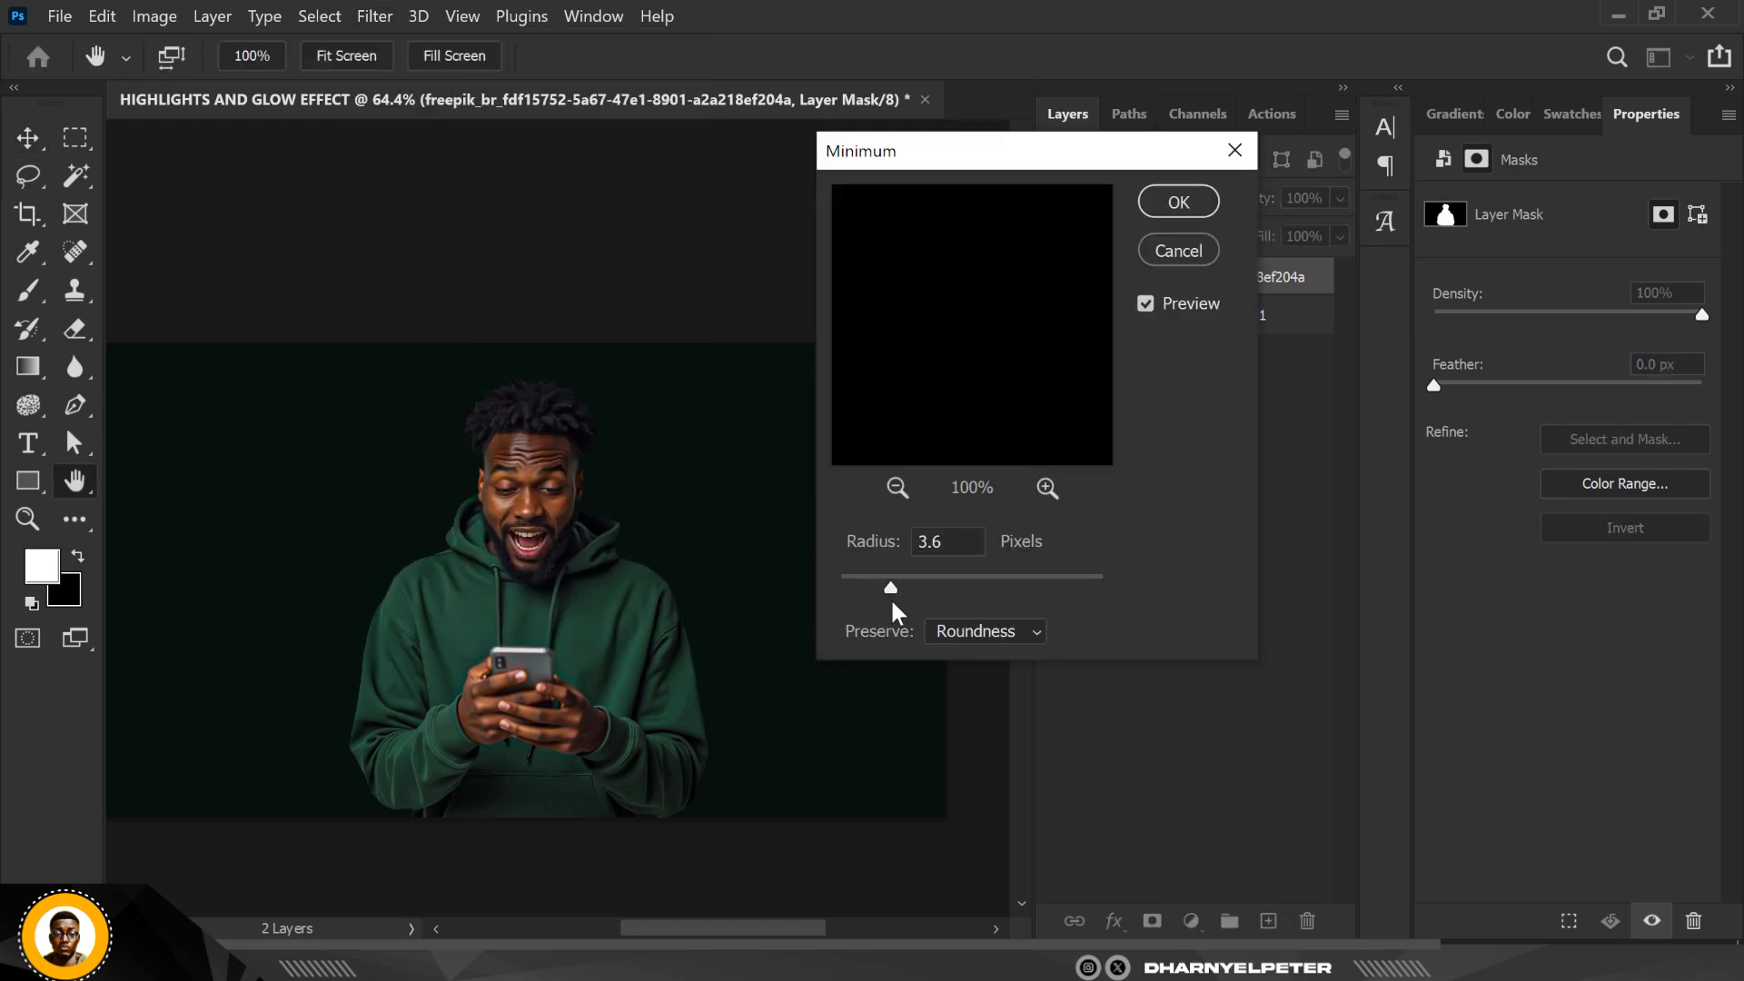
{"action": "left_click_drag", "start_coordinate": [889, 585], "coordinate": [876, 587]}
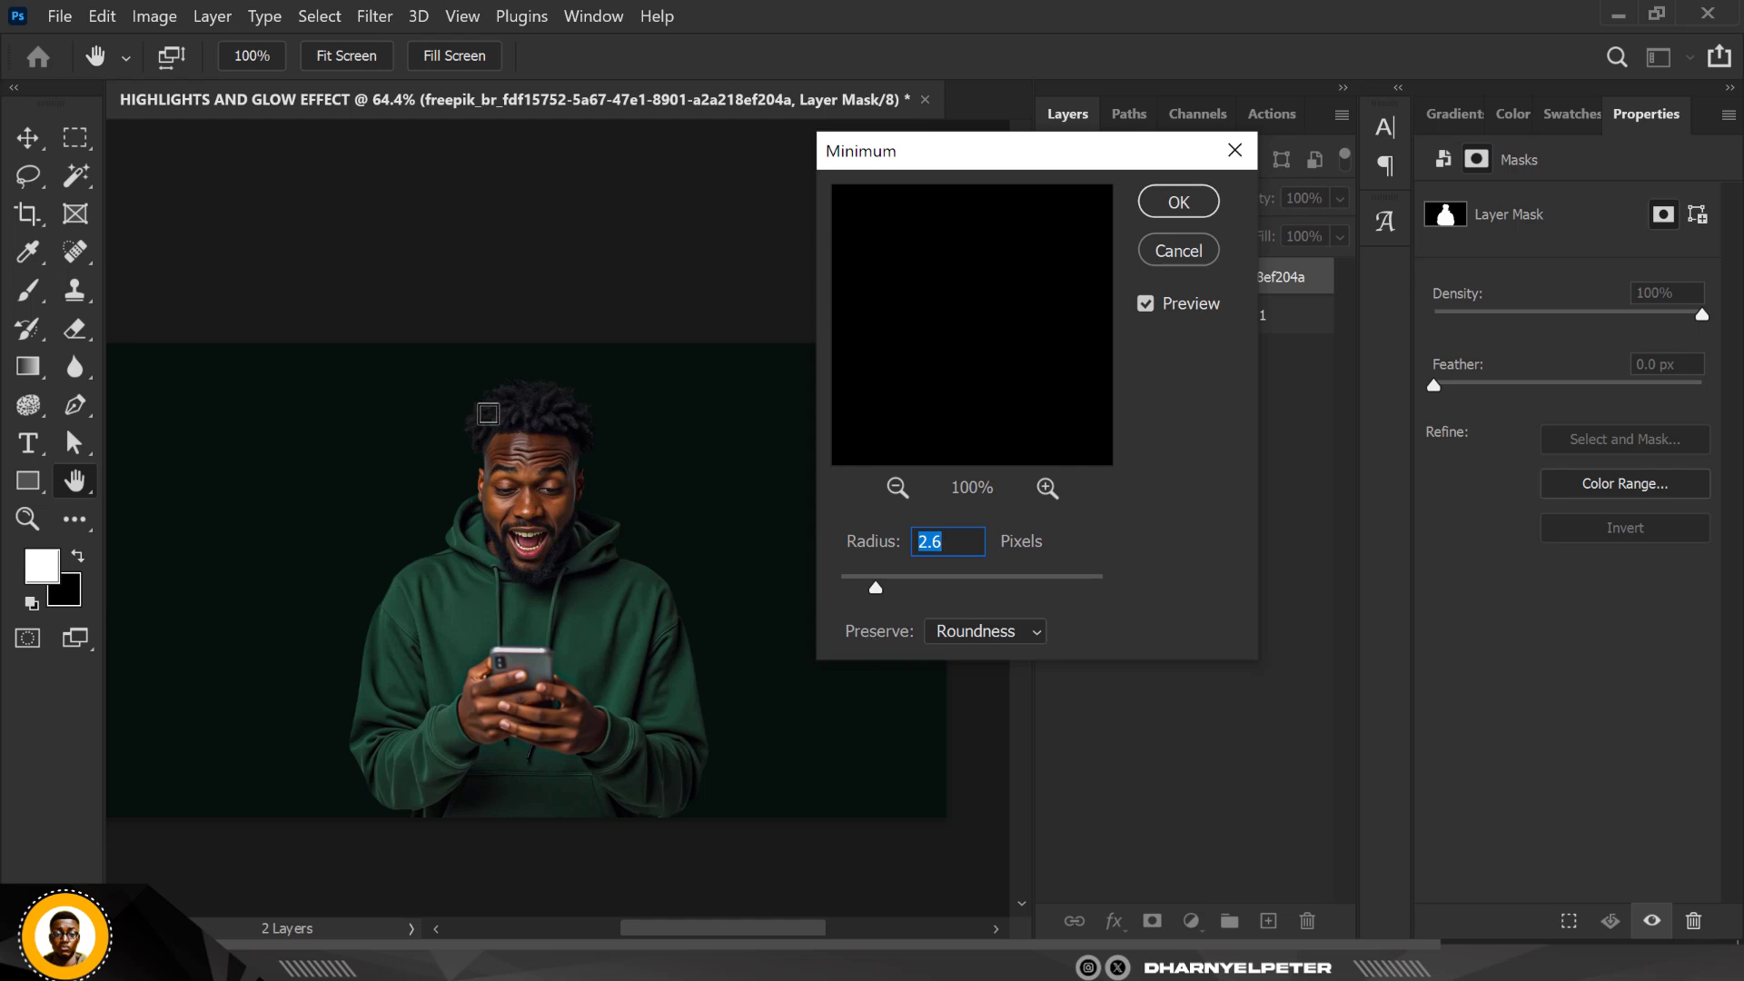
{"action": "scroll", "coordinate": [487, 414], "scroll_direction": "up", "scroll_amount": 5}
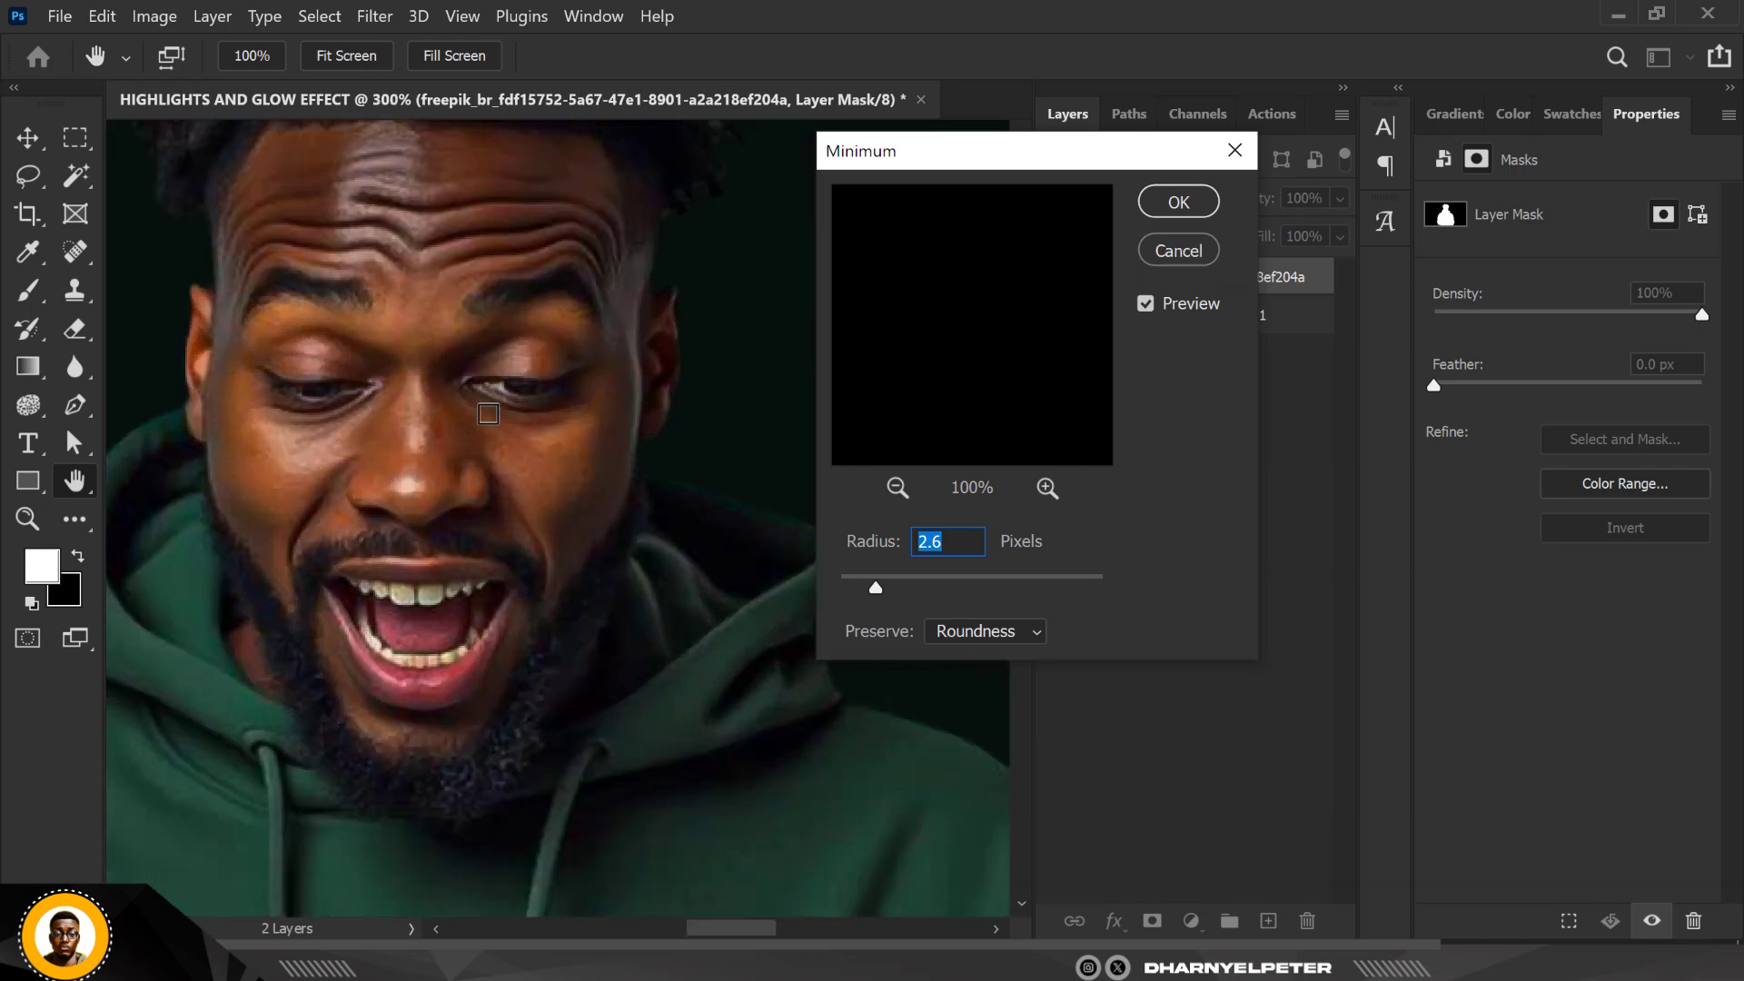
{"action": "left_click_drag", "start_coordinate": [460, 343], "coordinate": [484, 656]}
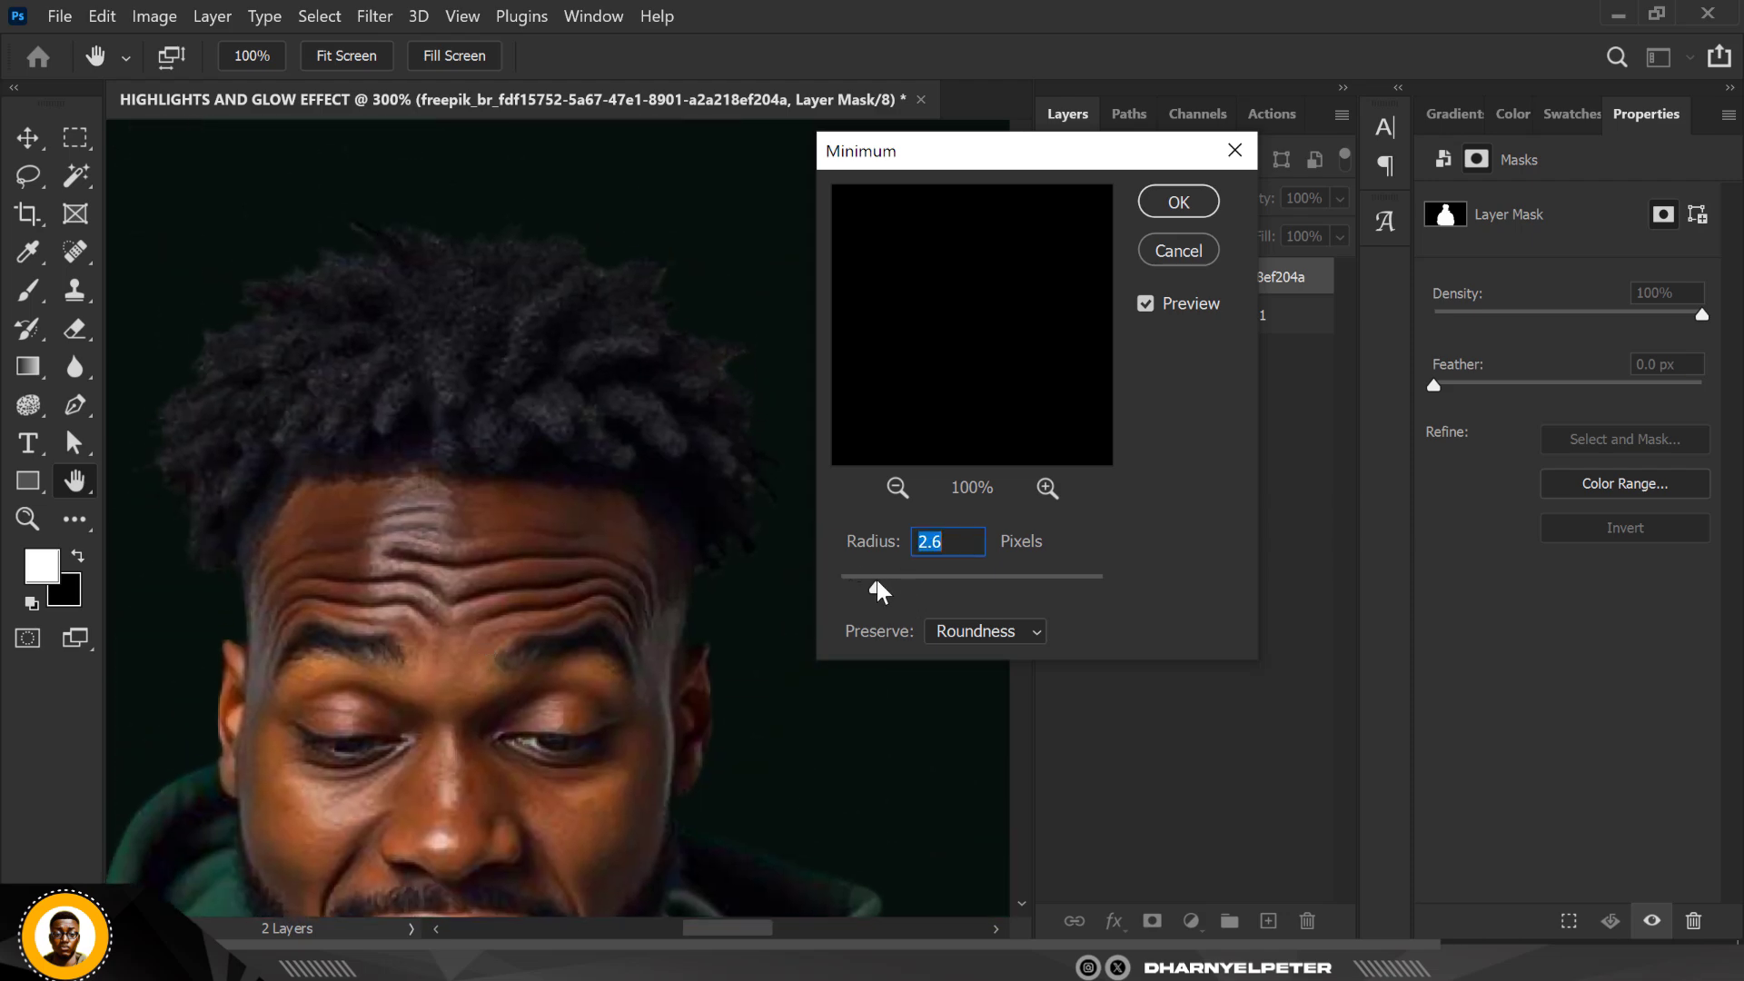
{"action": "left_click_drag", "start_coordinate": [876, 579], "coordinate": [877, 581]}
{"action": "key", "text": "alt"}
{"action": "key", "text": "ctrl+0"}
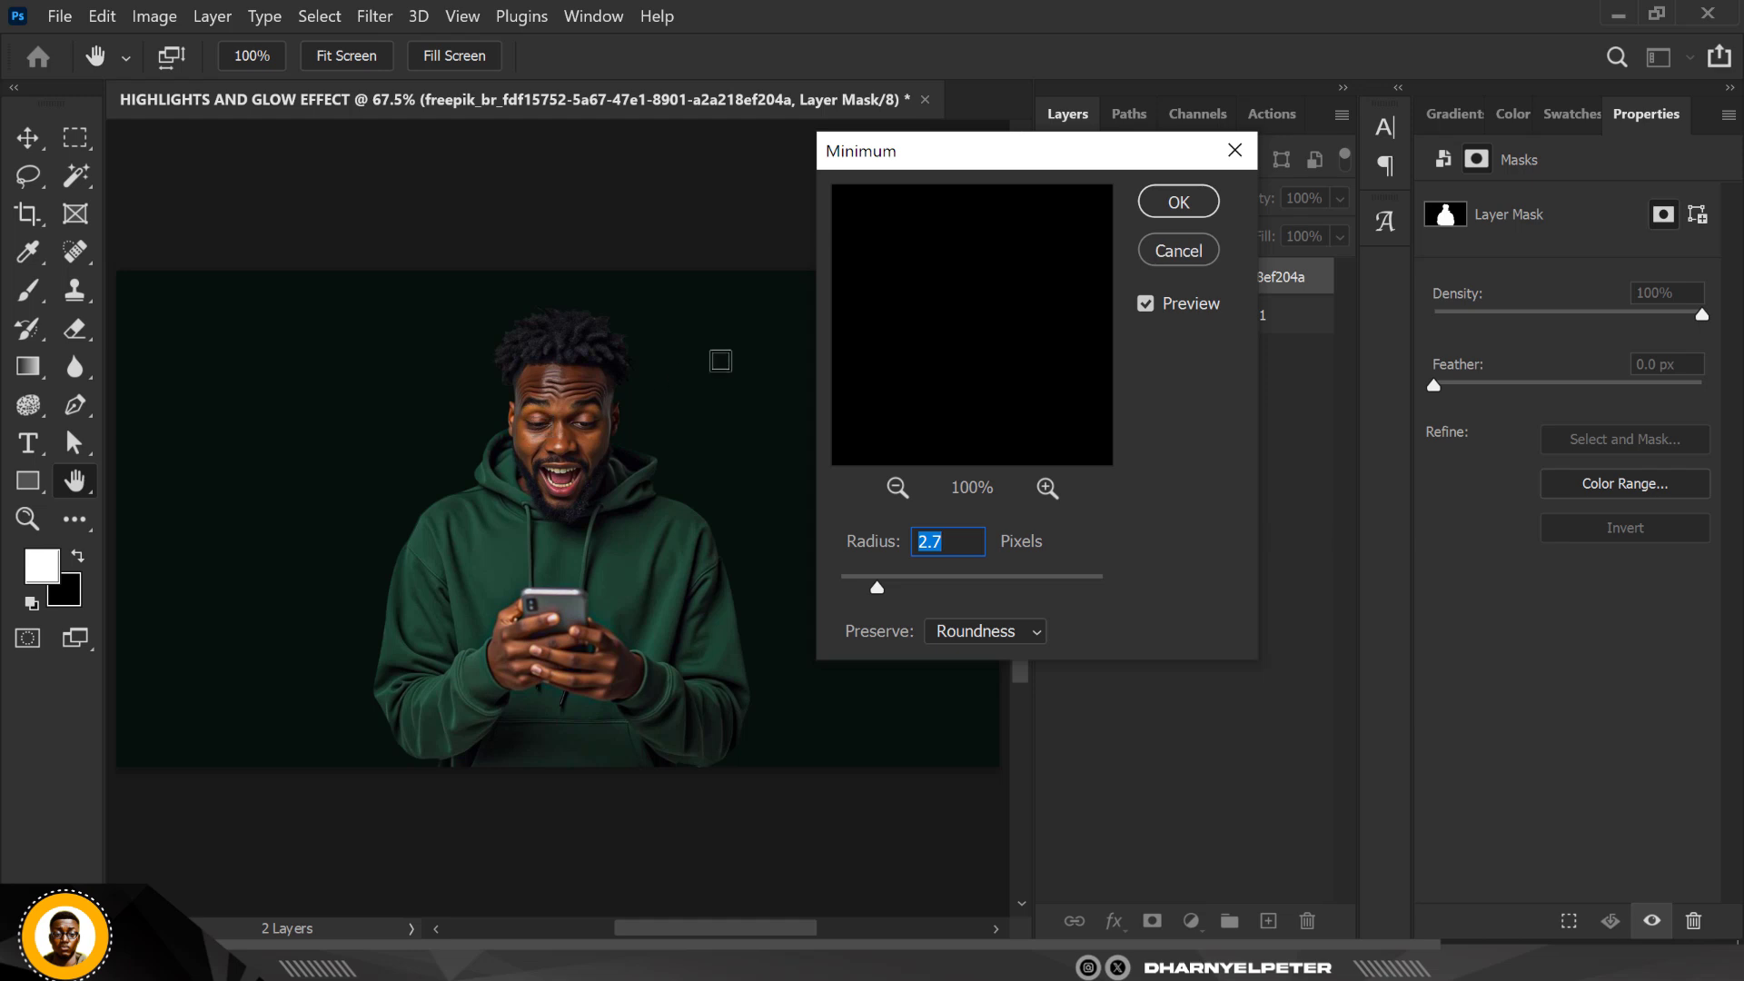
{"action": "left_click", "coordinate": [1180, 202]}
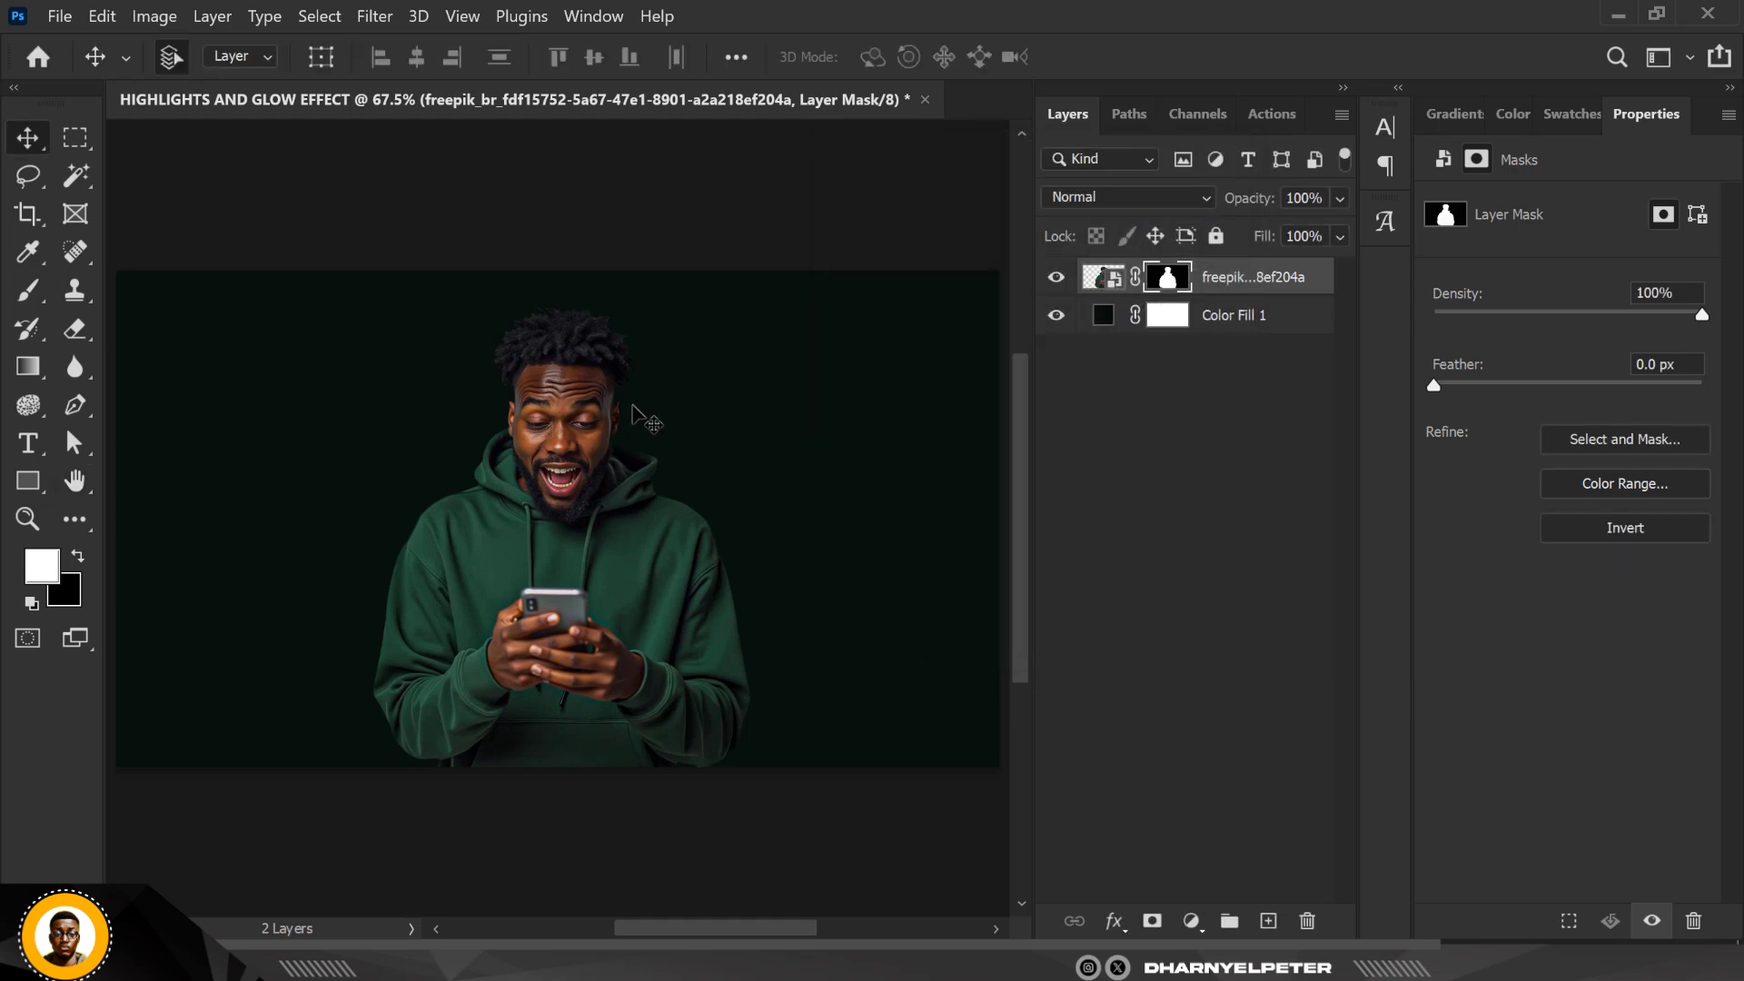
{"action": "right_click", "coordinate": [1265, 277]}
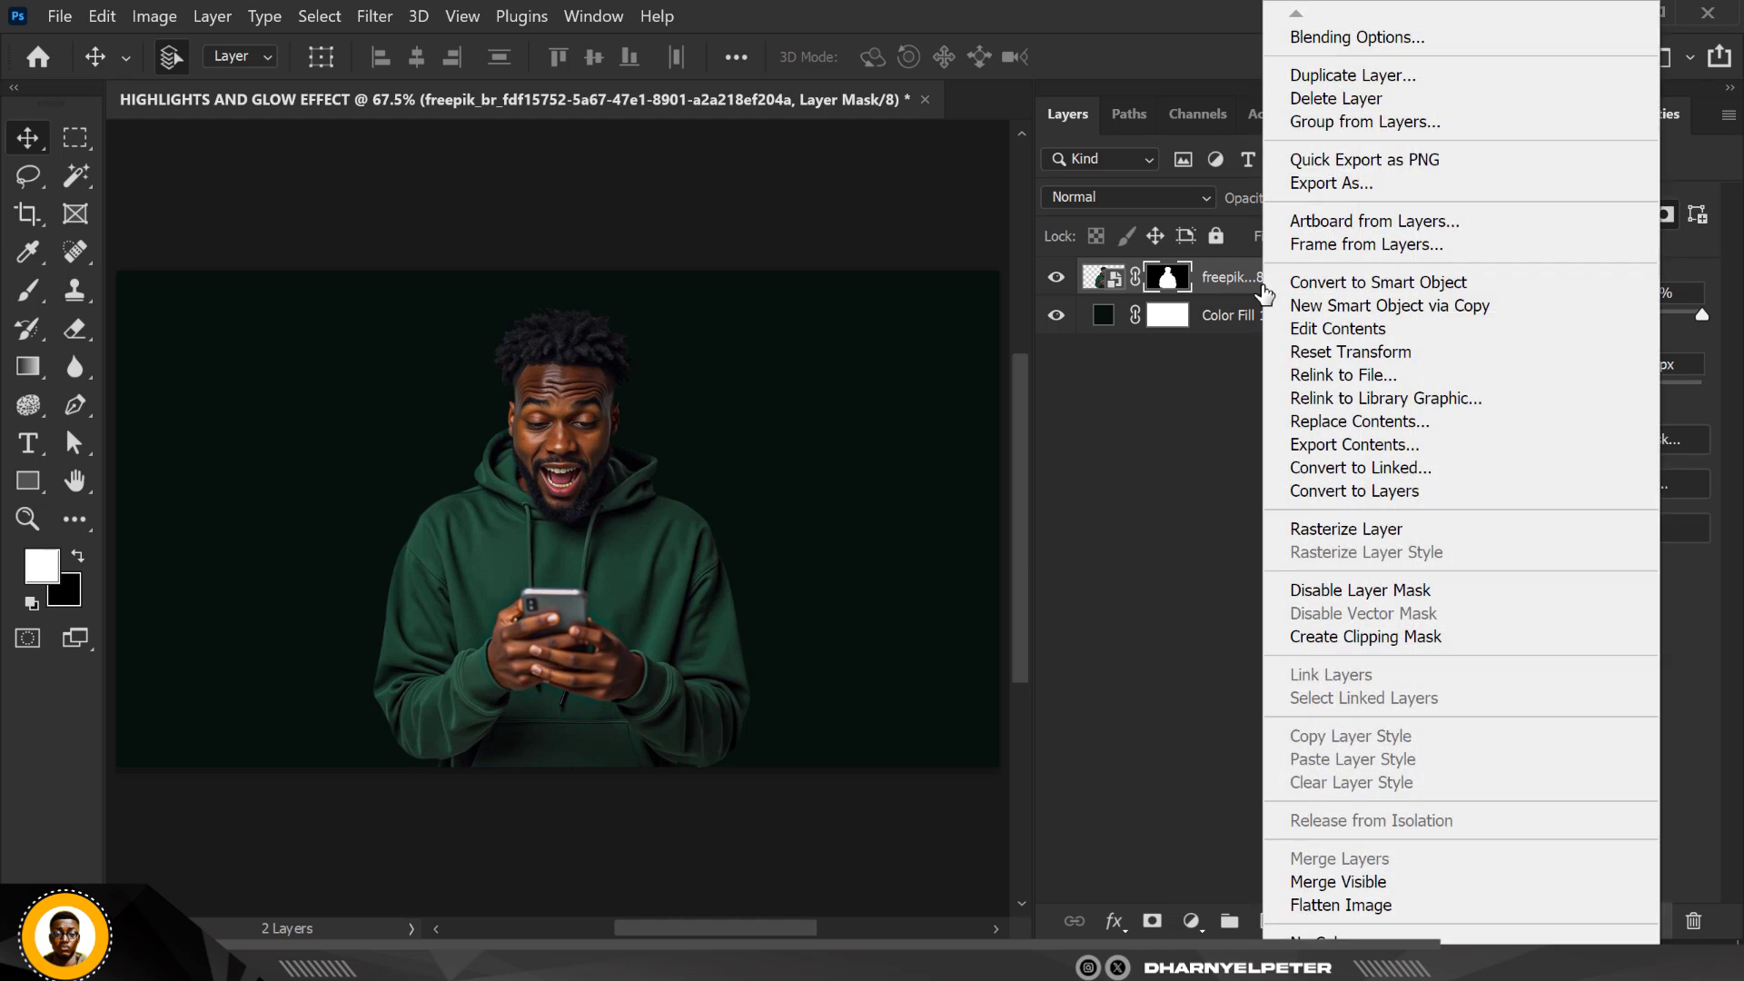
{"action": "left_click", "coordinate": [1349, 283]}
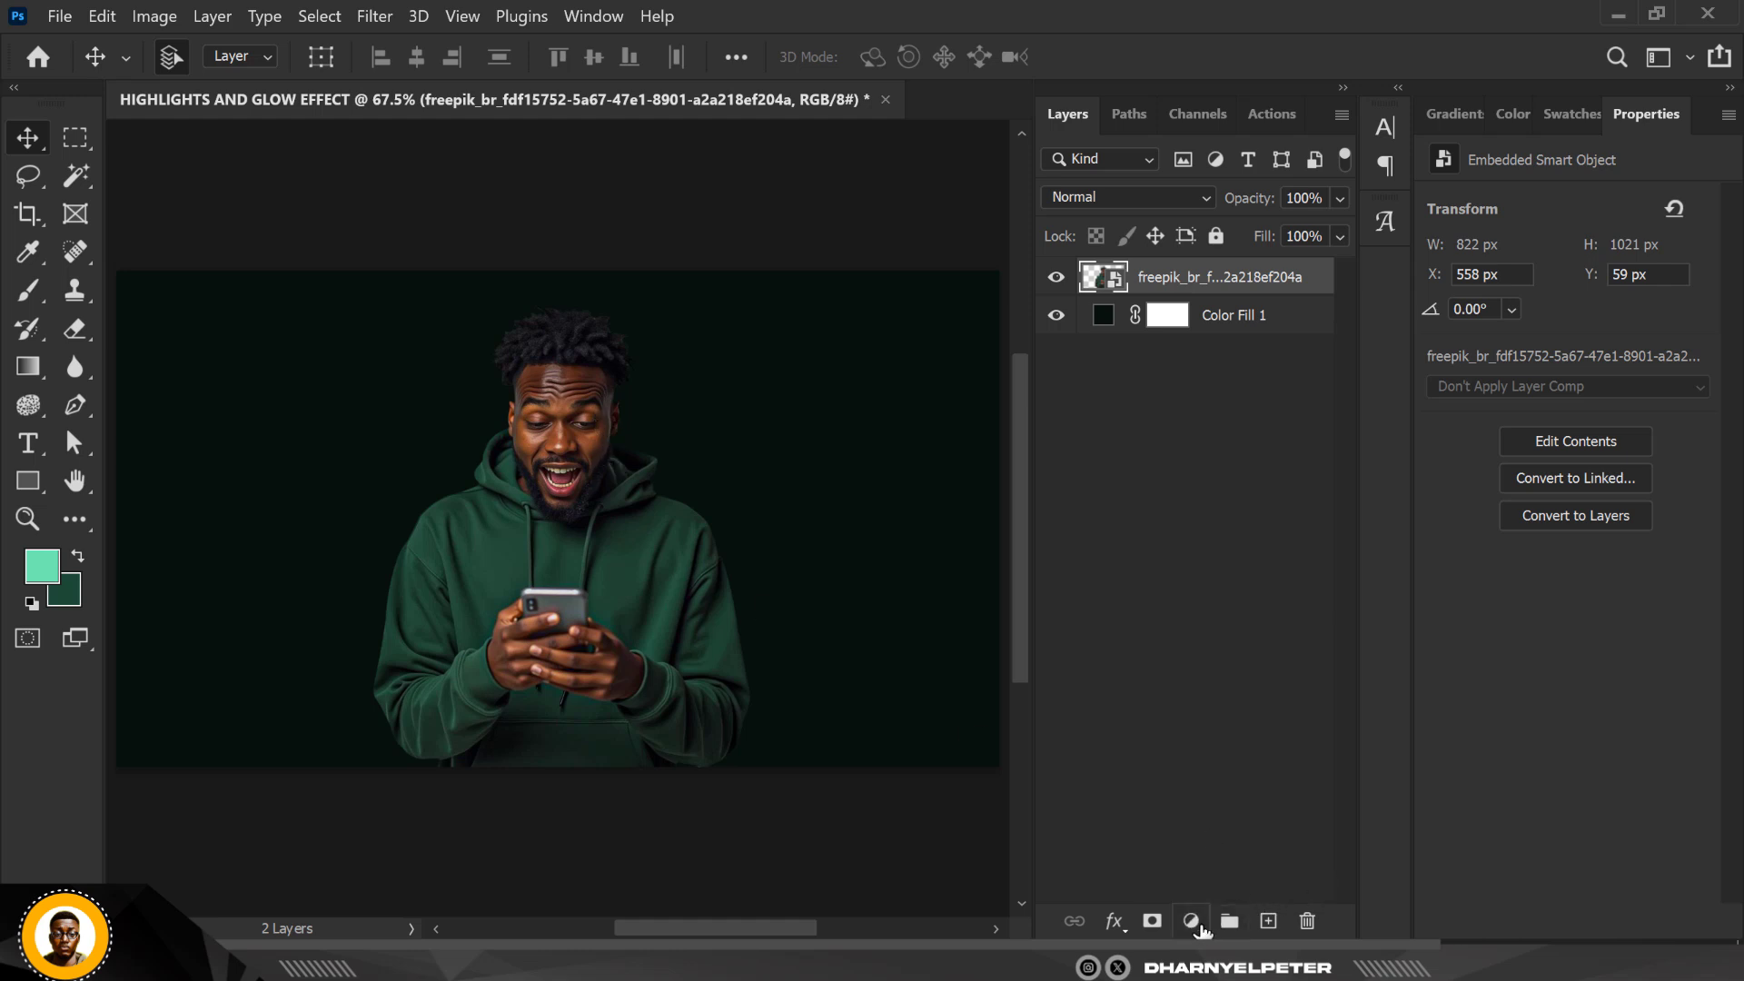
Add a Curves adjustment clipped to the man's layer and move its RGB white point to input 69, output 255
{"action": "left_click", "coordinate": [1192, 921]}
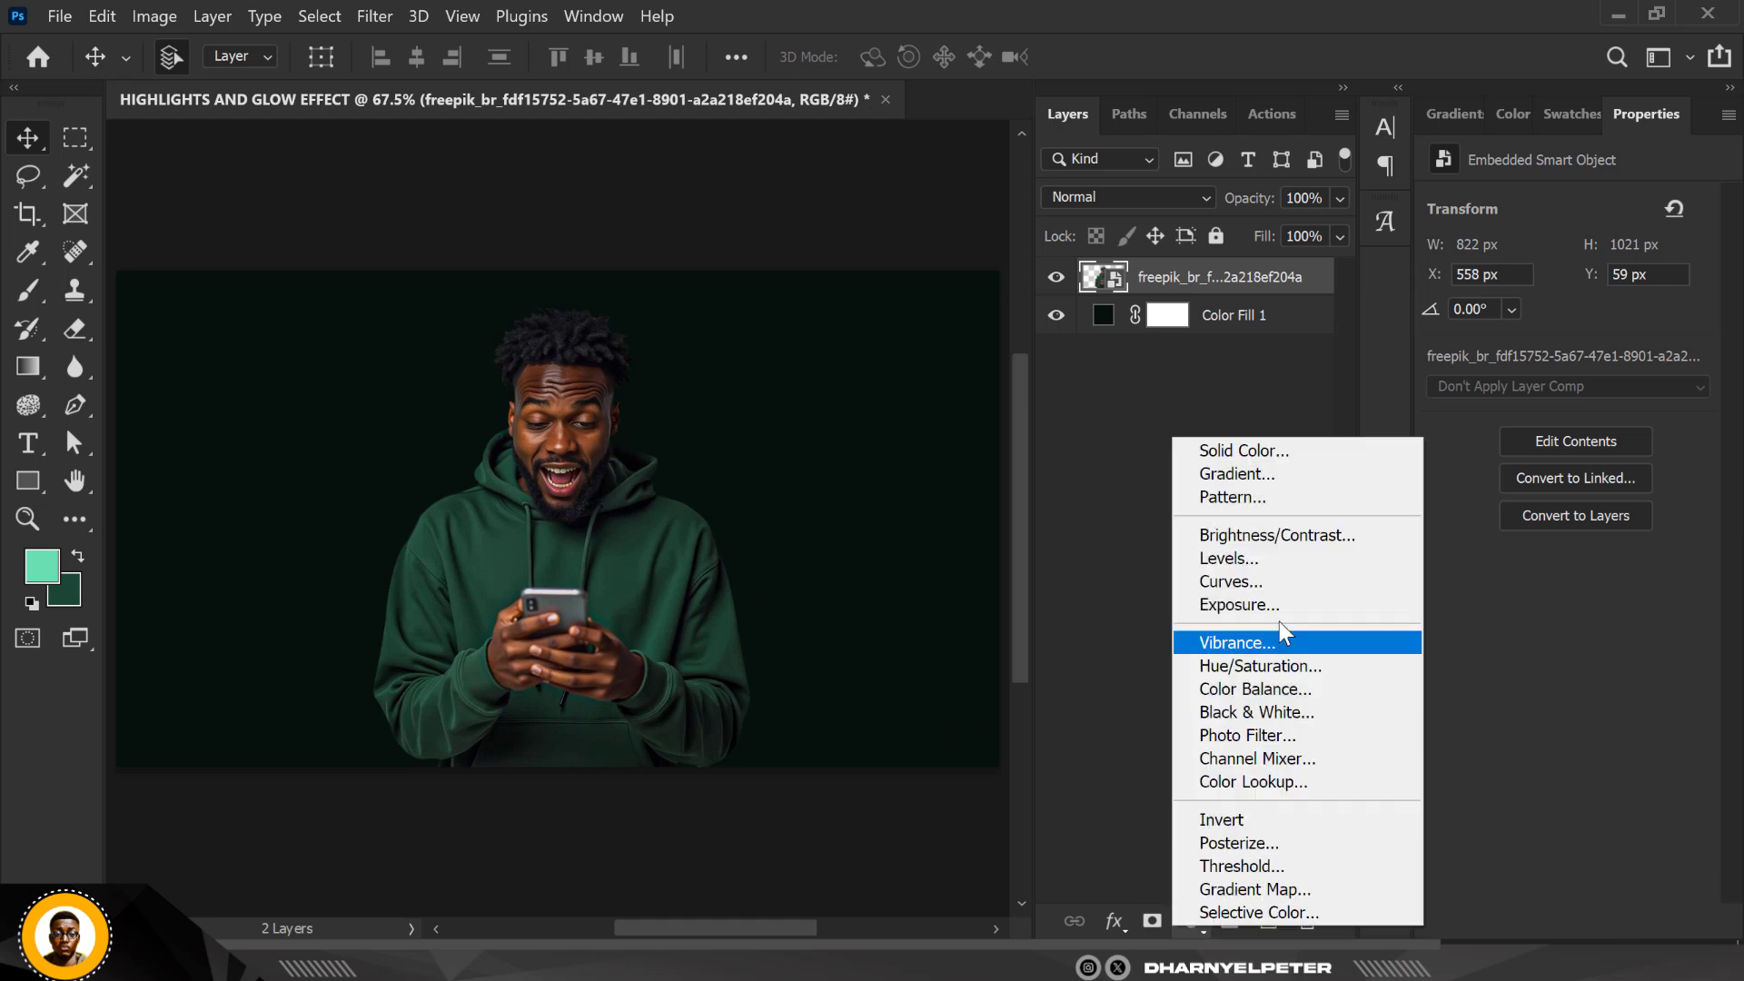
{"action": "left_click", "coordinate": [1278, 571]}
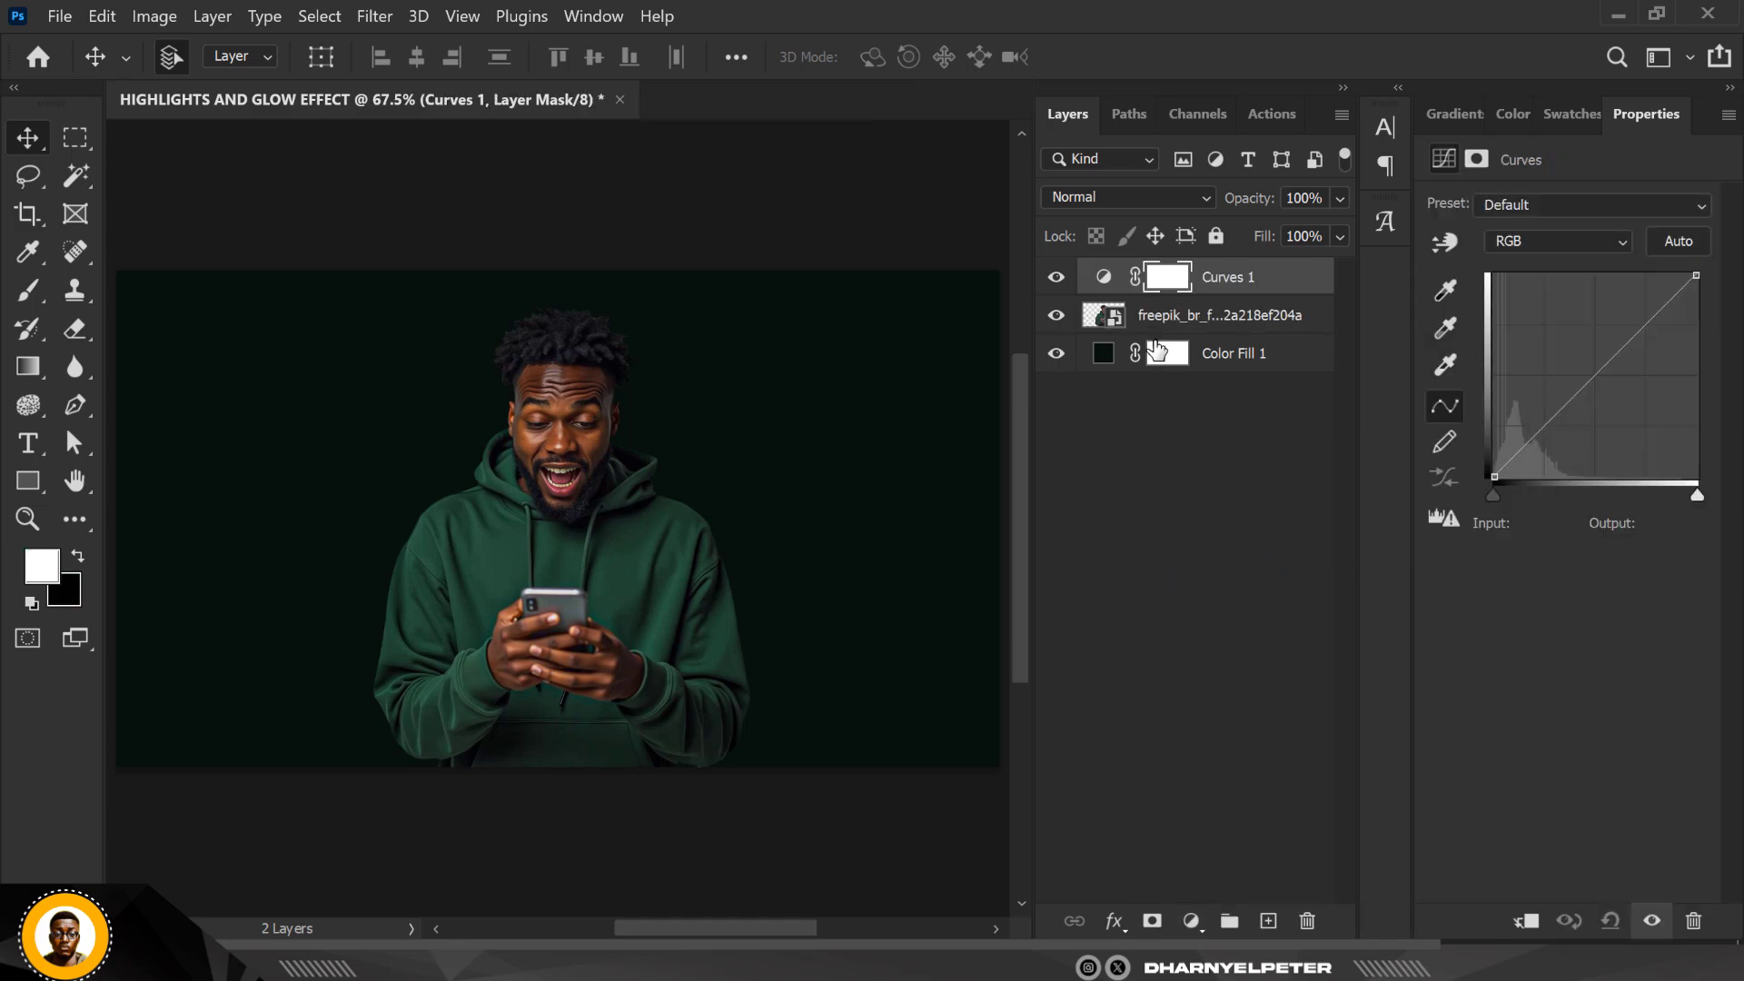
{"action": "right_click", "coordinate": [1281, 293]}
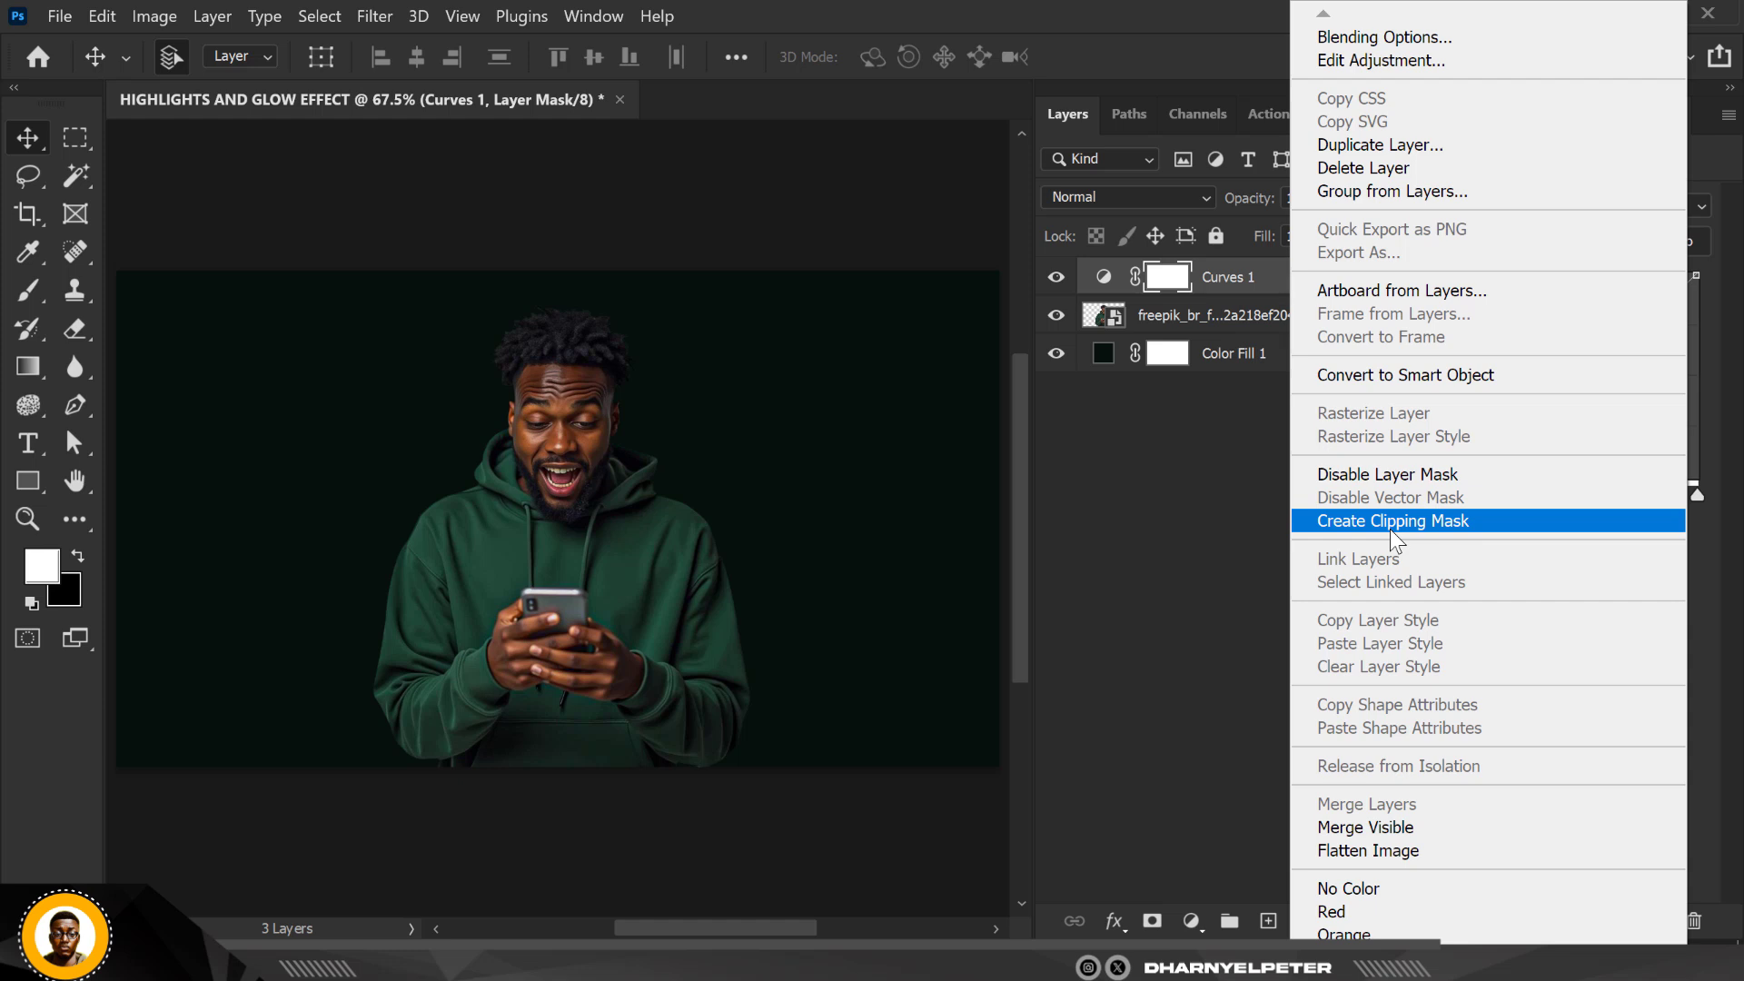
{"action": "left_click", "coordinate": [1390, 522]}
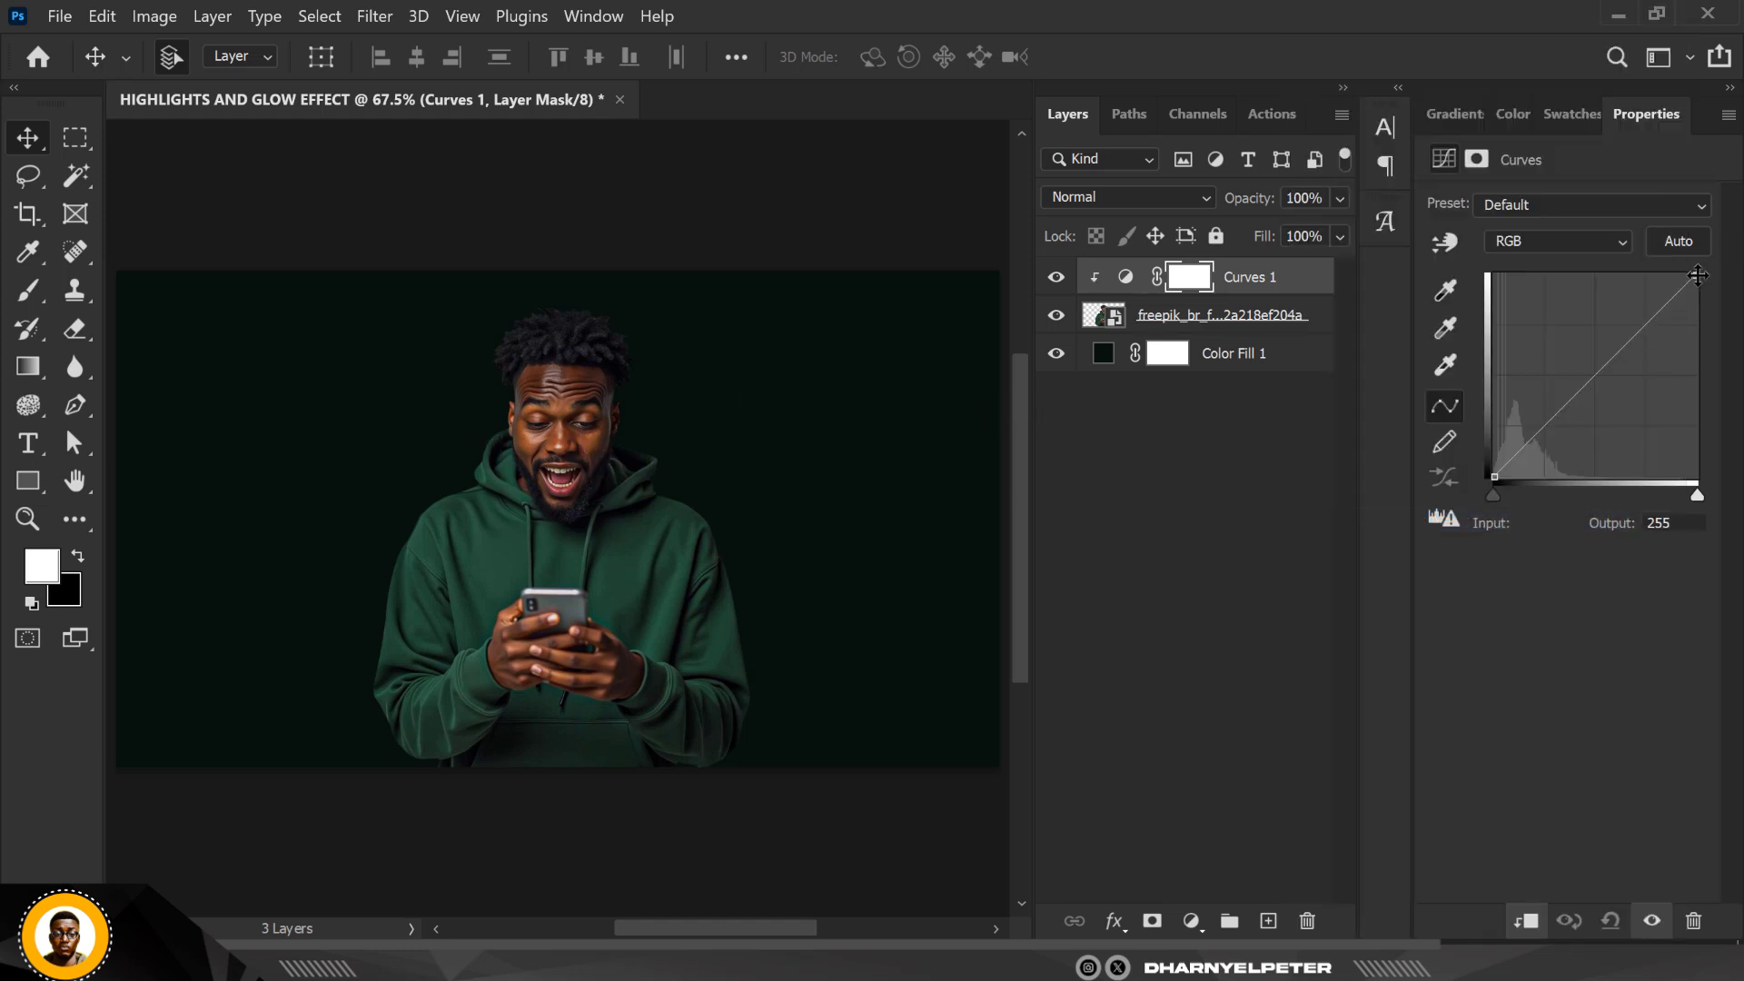
{"action": "left_click_drag", "start_coordinate": [1698, 275], "coordinate": [1550, 274]}
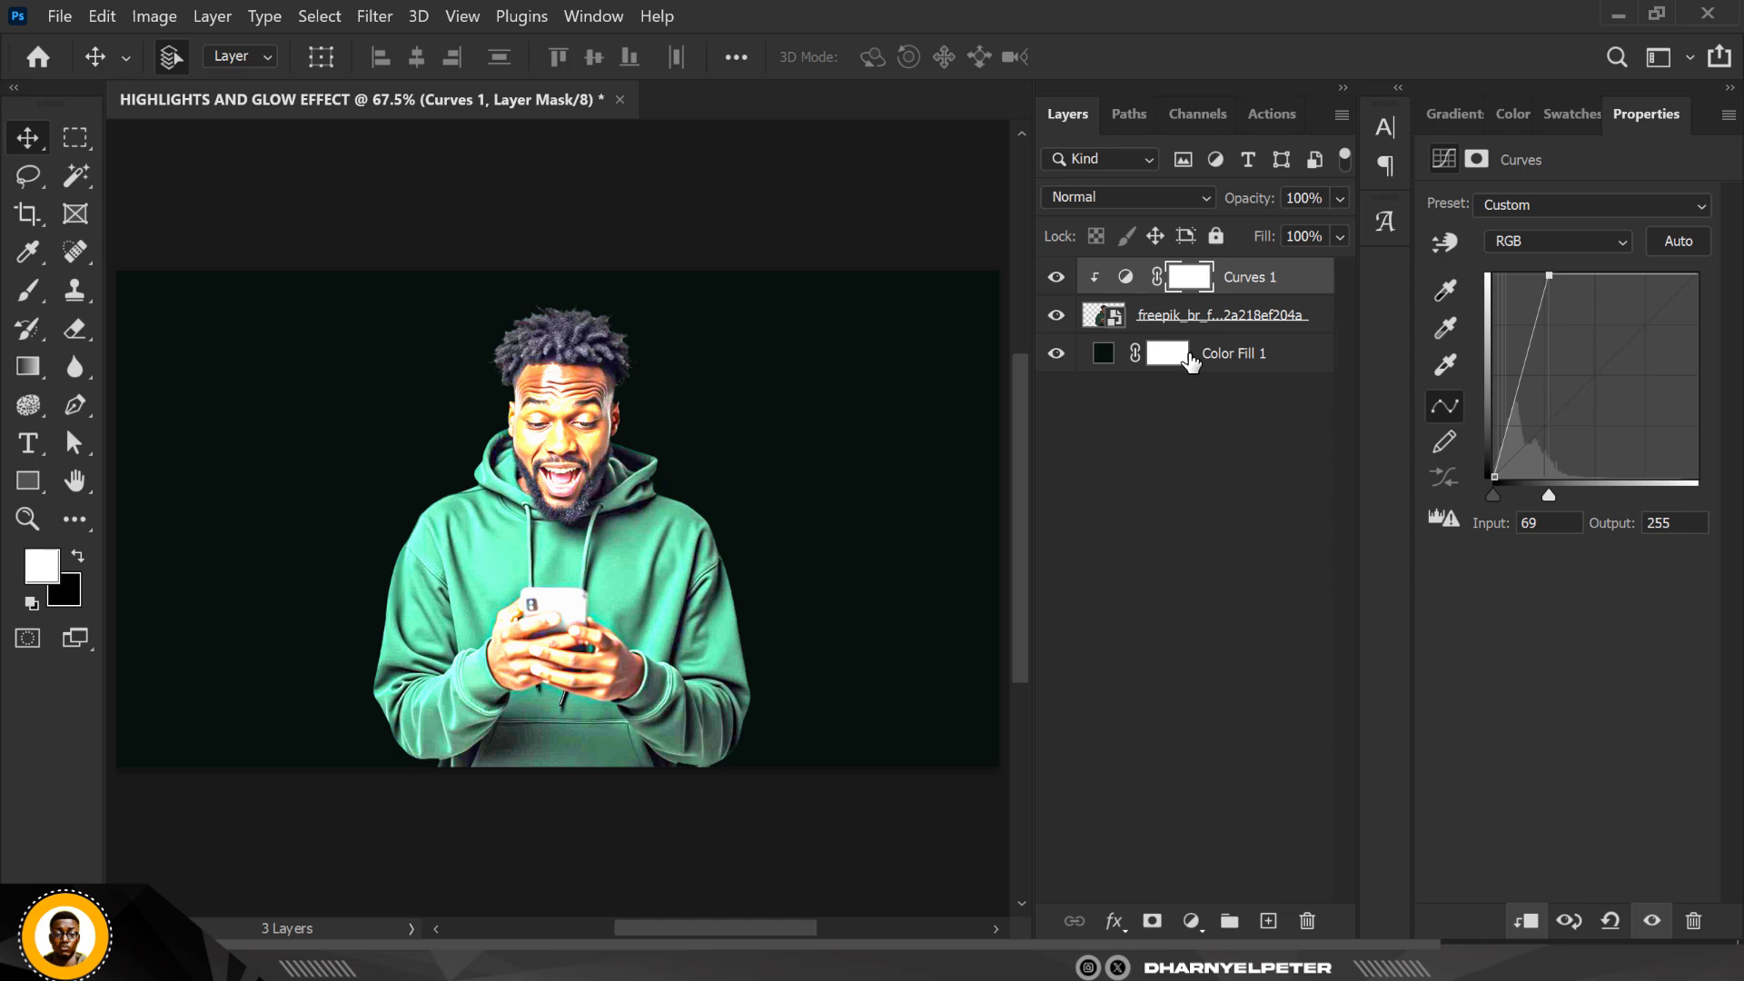
{"action": "left_click", "coordinate": [1186, 282]}
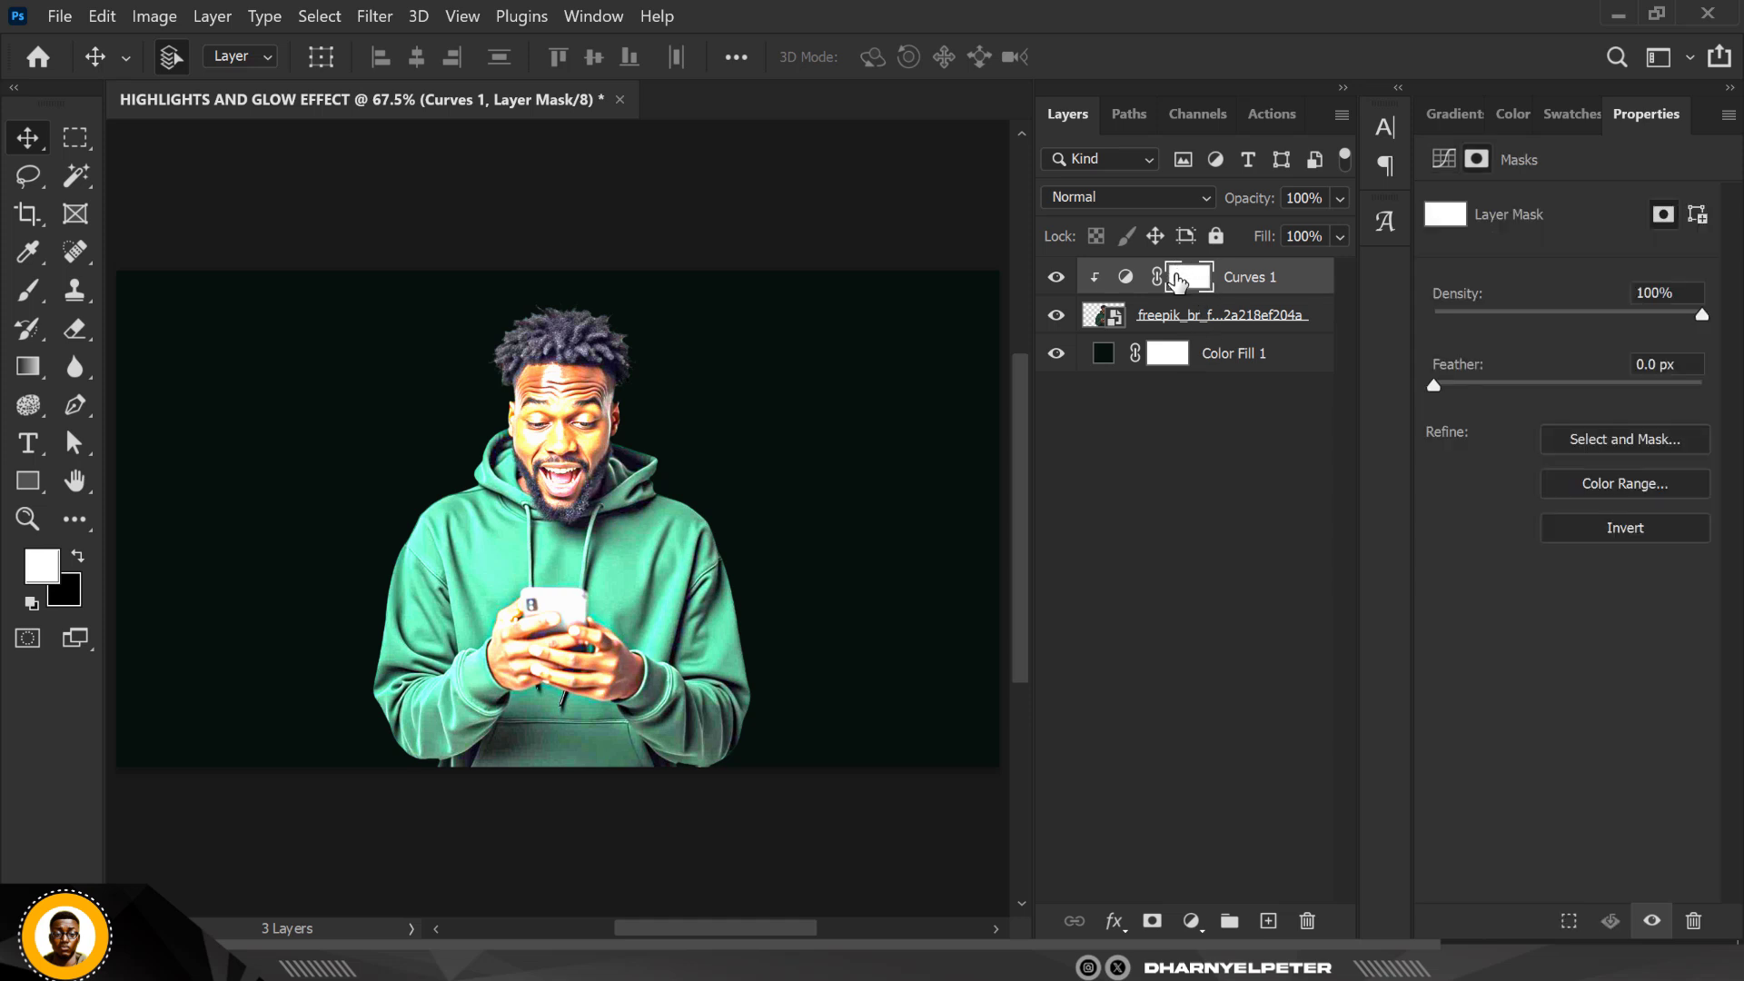
{"action": "key", "text": "ctrl+i"}
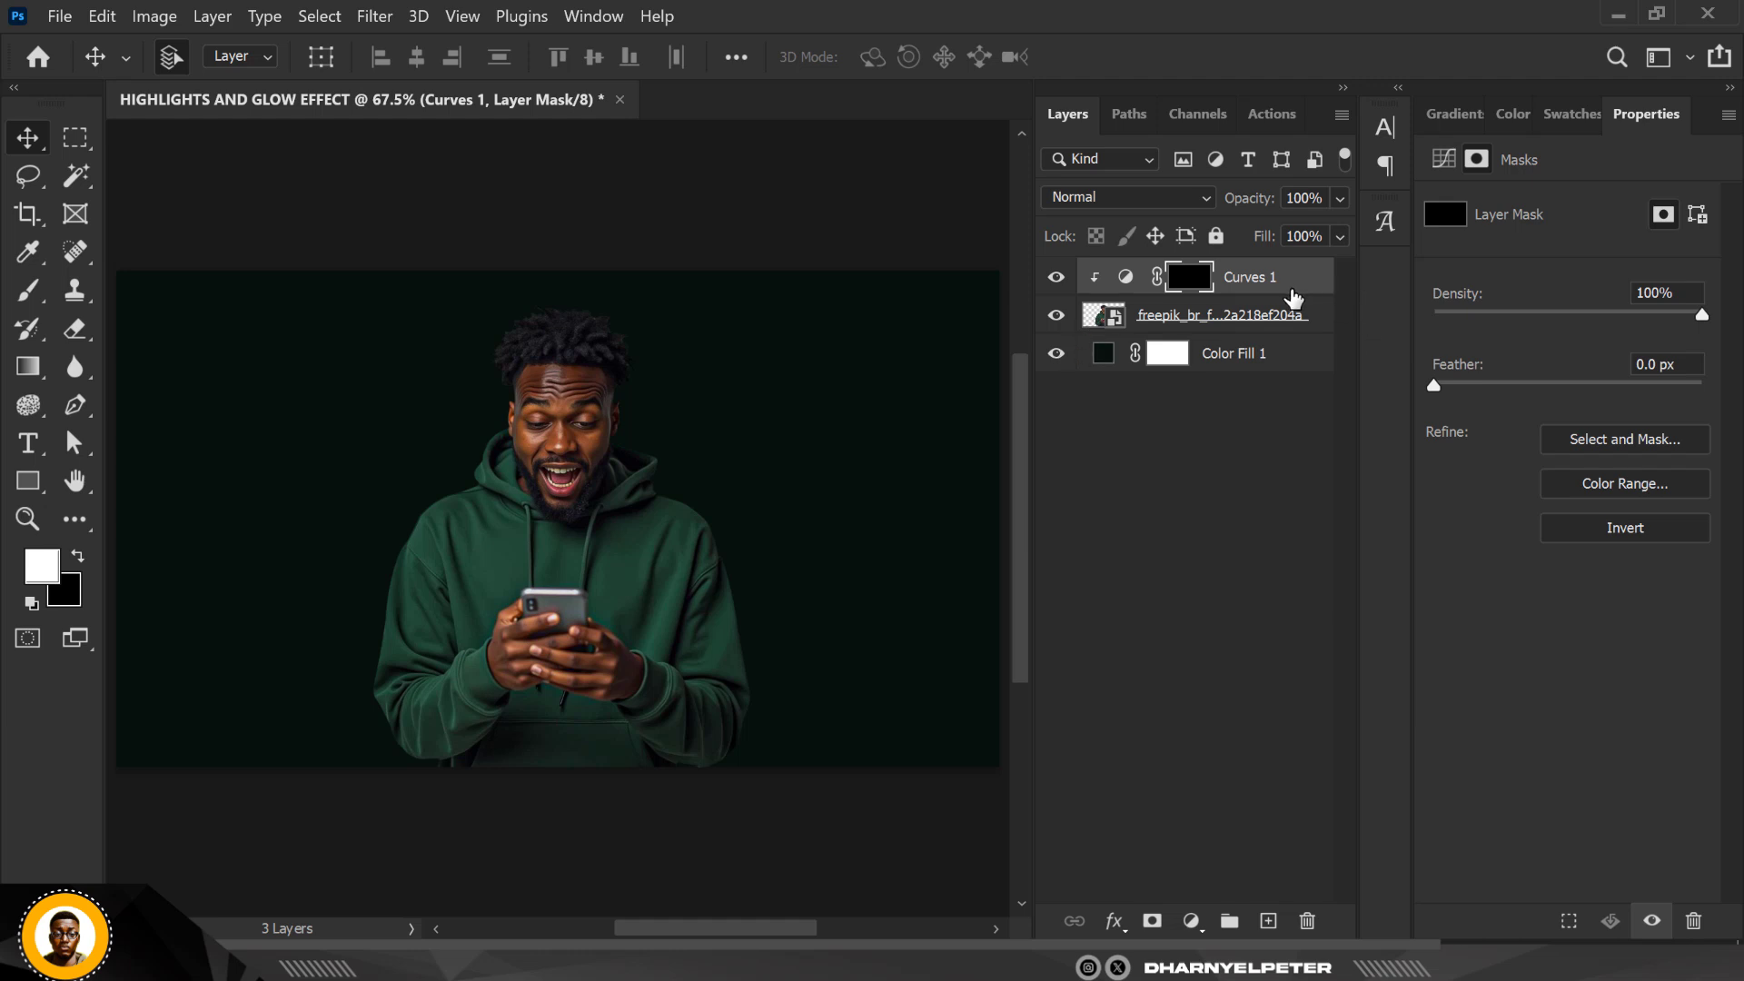
{"action": "key", "text": "ctrl+i"}
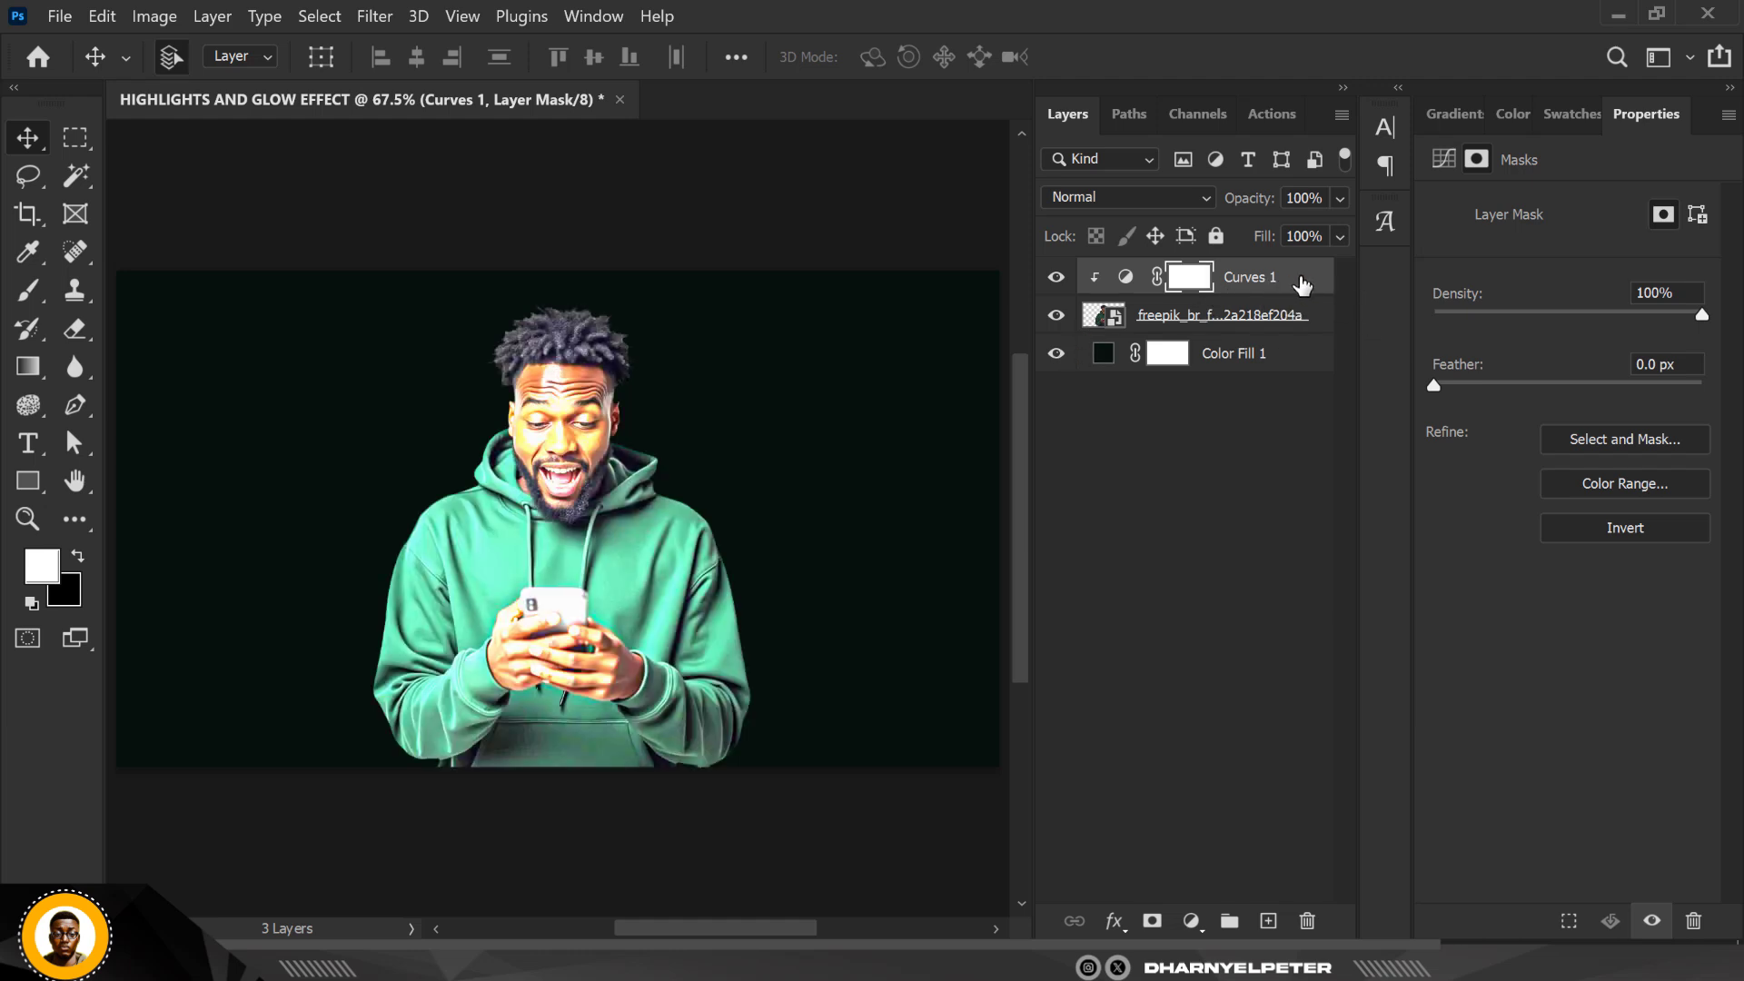
Limit the Curves layer to highlights by splitting the Blend If underlying-layer black slider at 100 / 169, and lower its opacity to about 76%
{"action": "right_click", "coordinate": [1311, 285]}
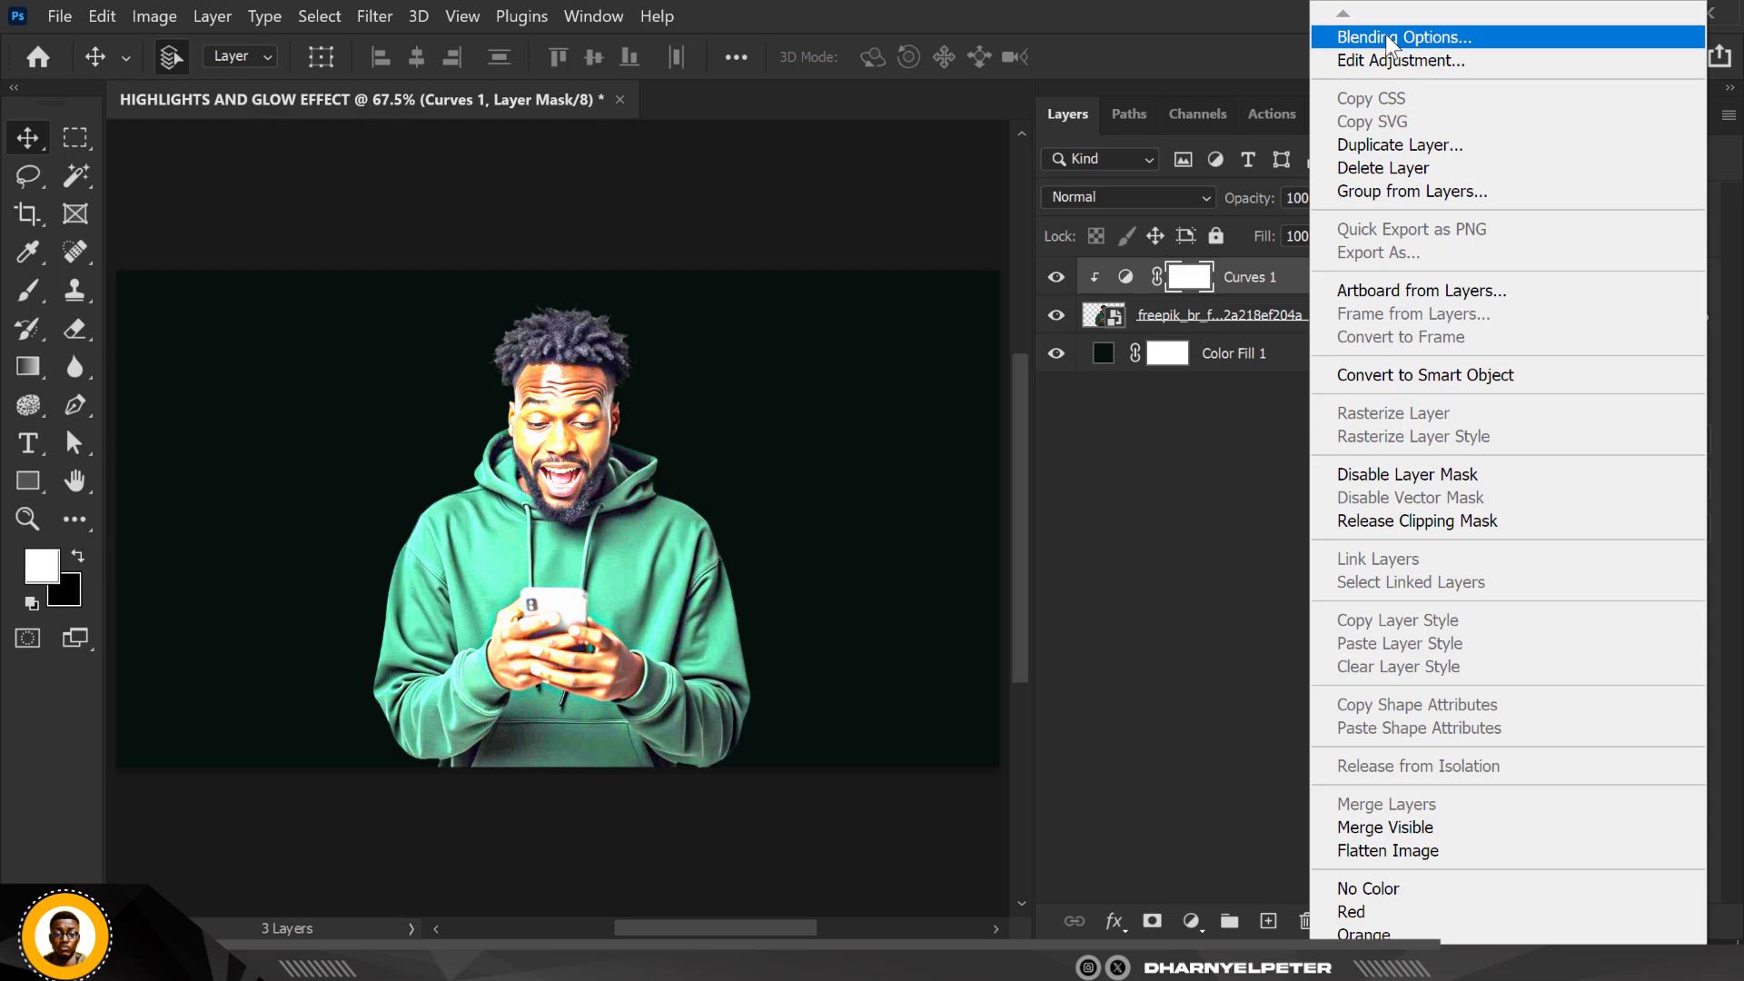
{"action": "left_click", "coordinate": [1386, 33]}
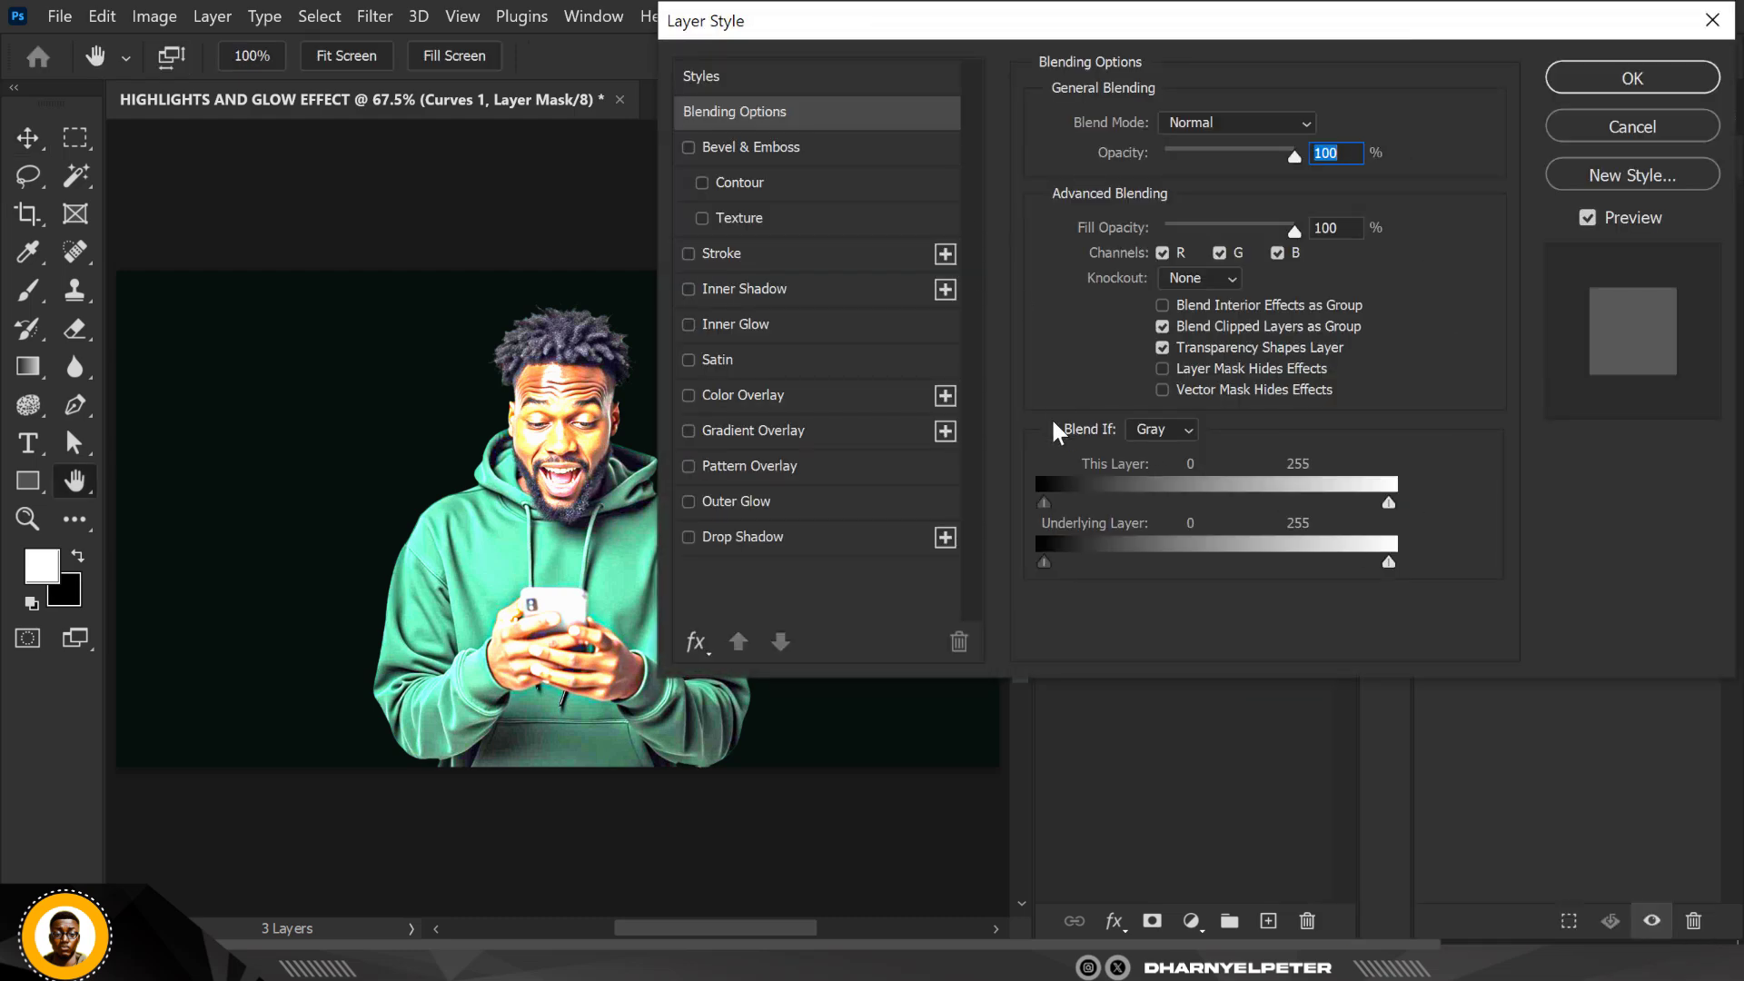
{"action": "left_click_drag", "start_coordinate": [913, 20], "coordinate": [1019, 28]}
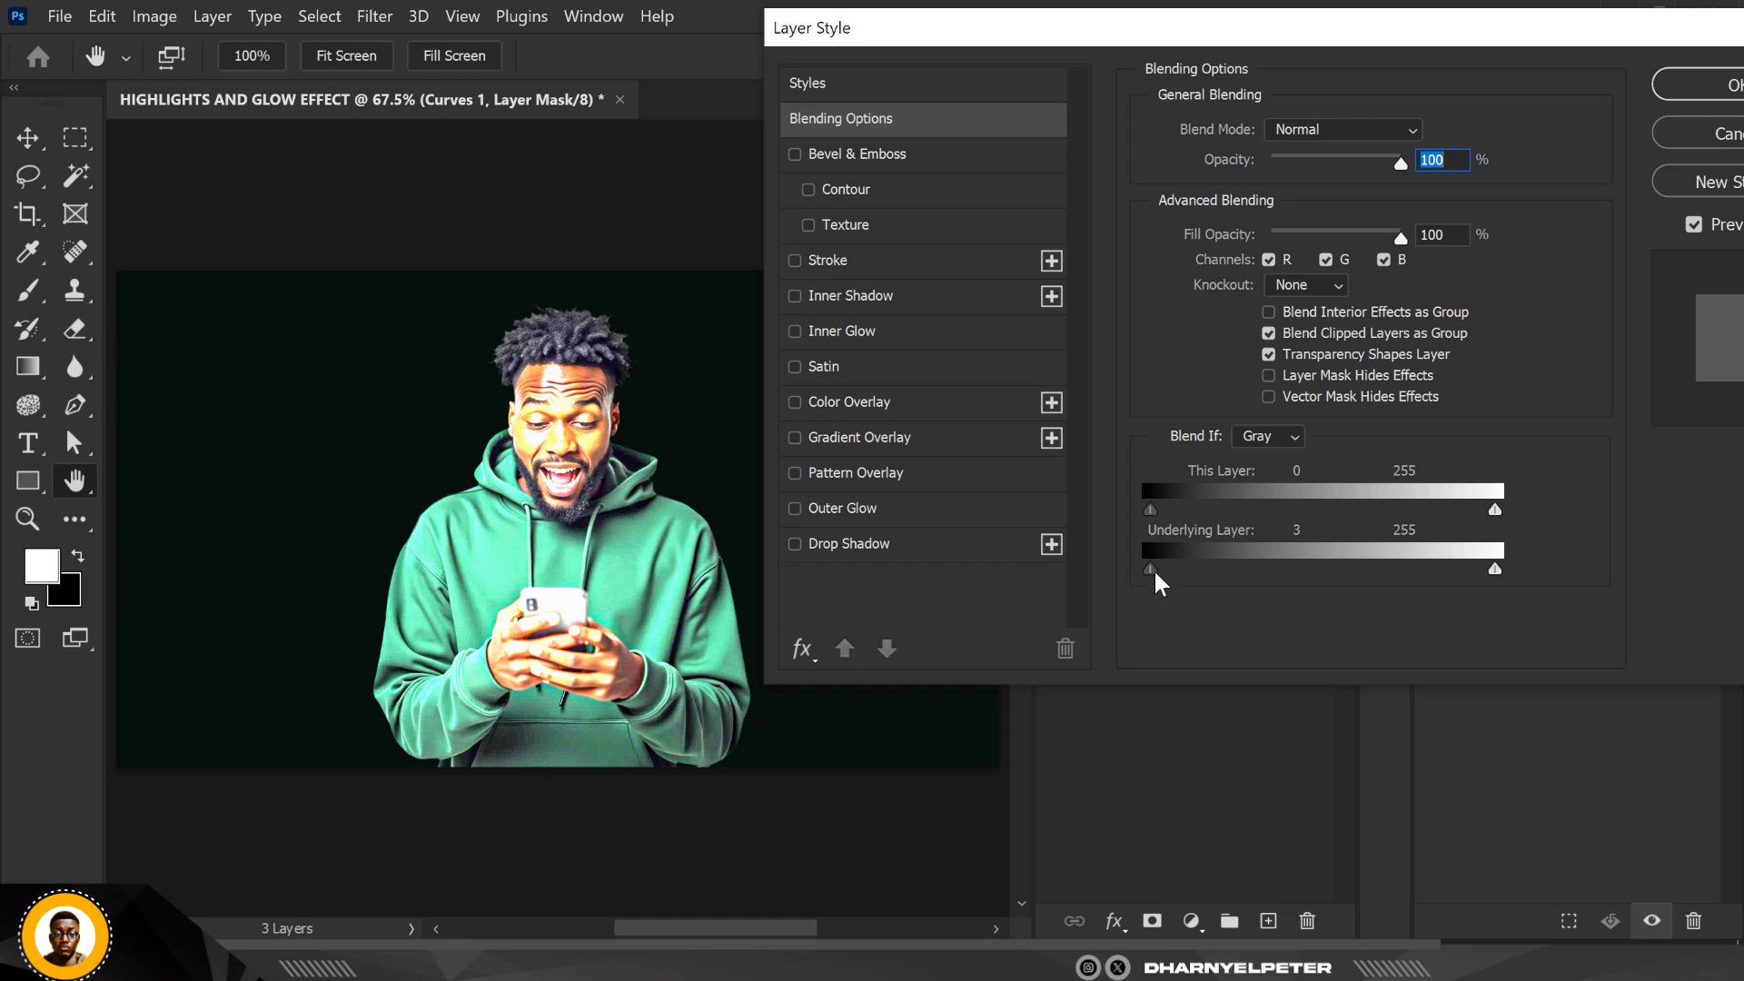
{"action": "left_click_drag", "start_coordinate": [1156, 581], "coordinate": [1280, 585]}
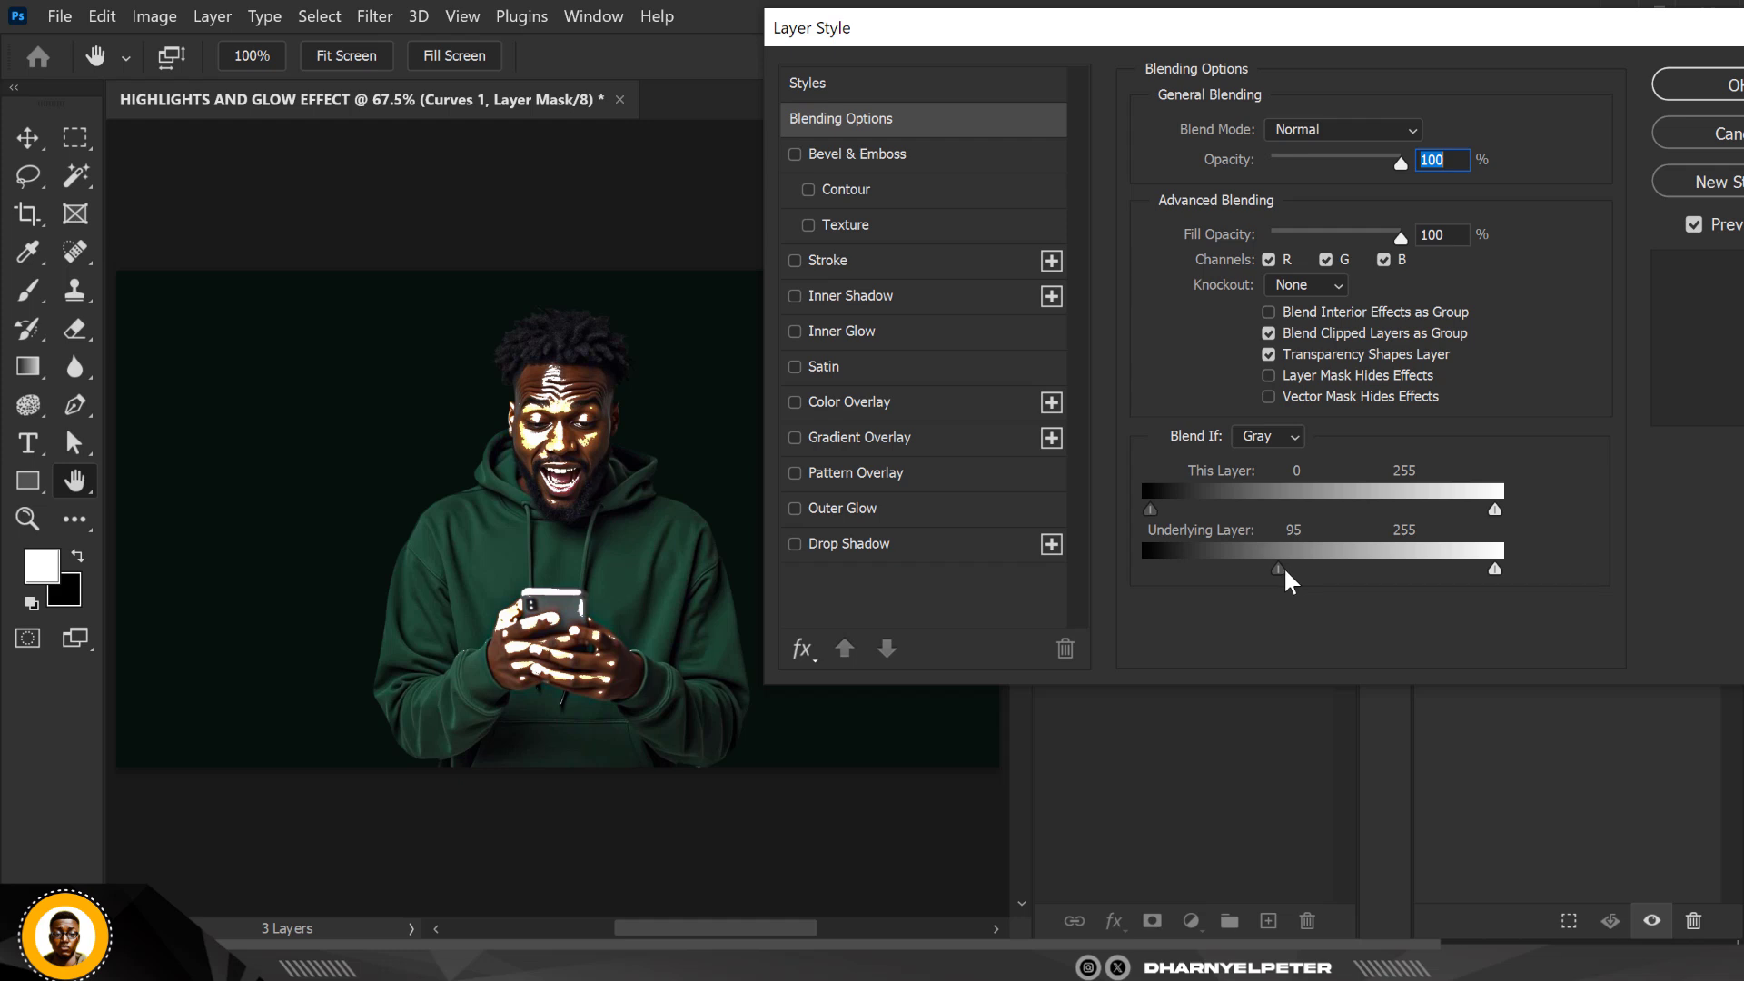
{"action": "left_click_drag", "start_coordinate": [1288, 584], "coordinate": [1383, 589]}
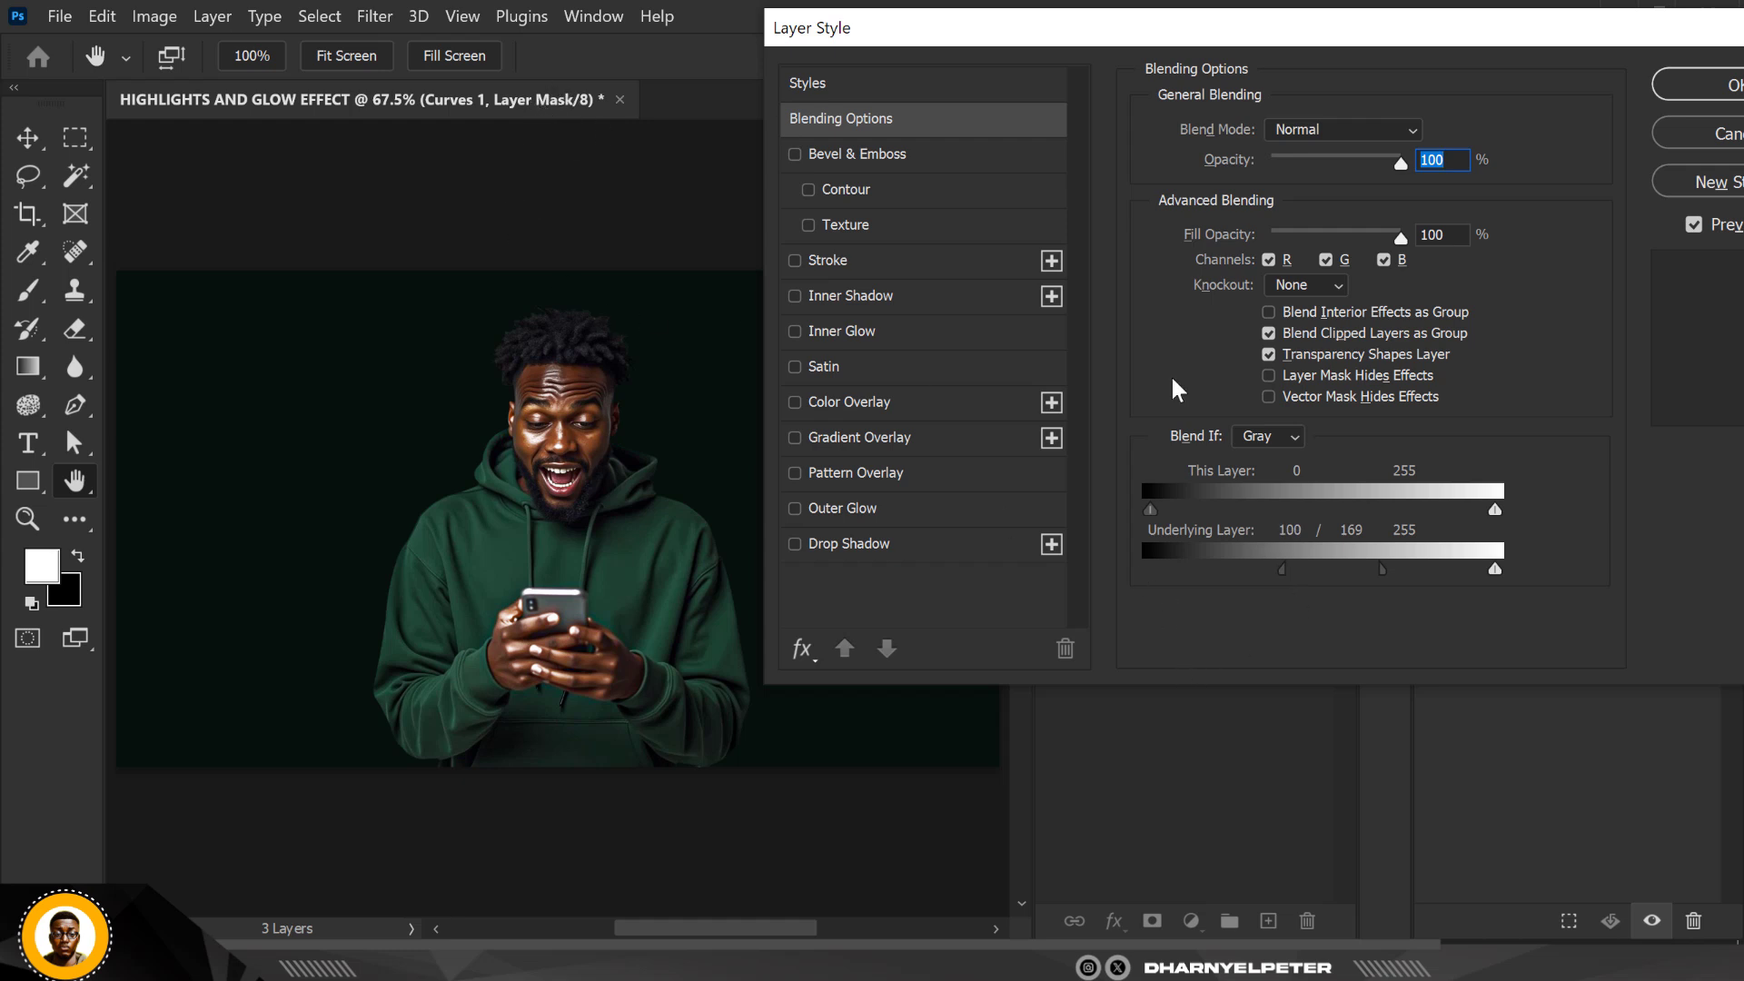
{"action": "left_click", "coordinate": [1704, 91]}
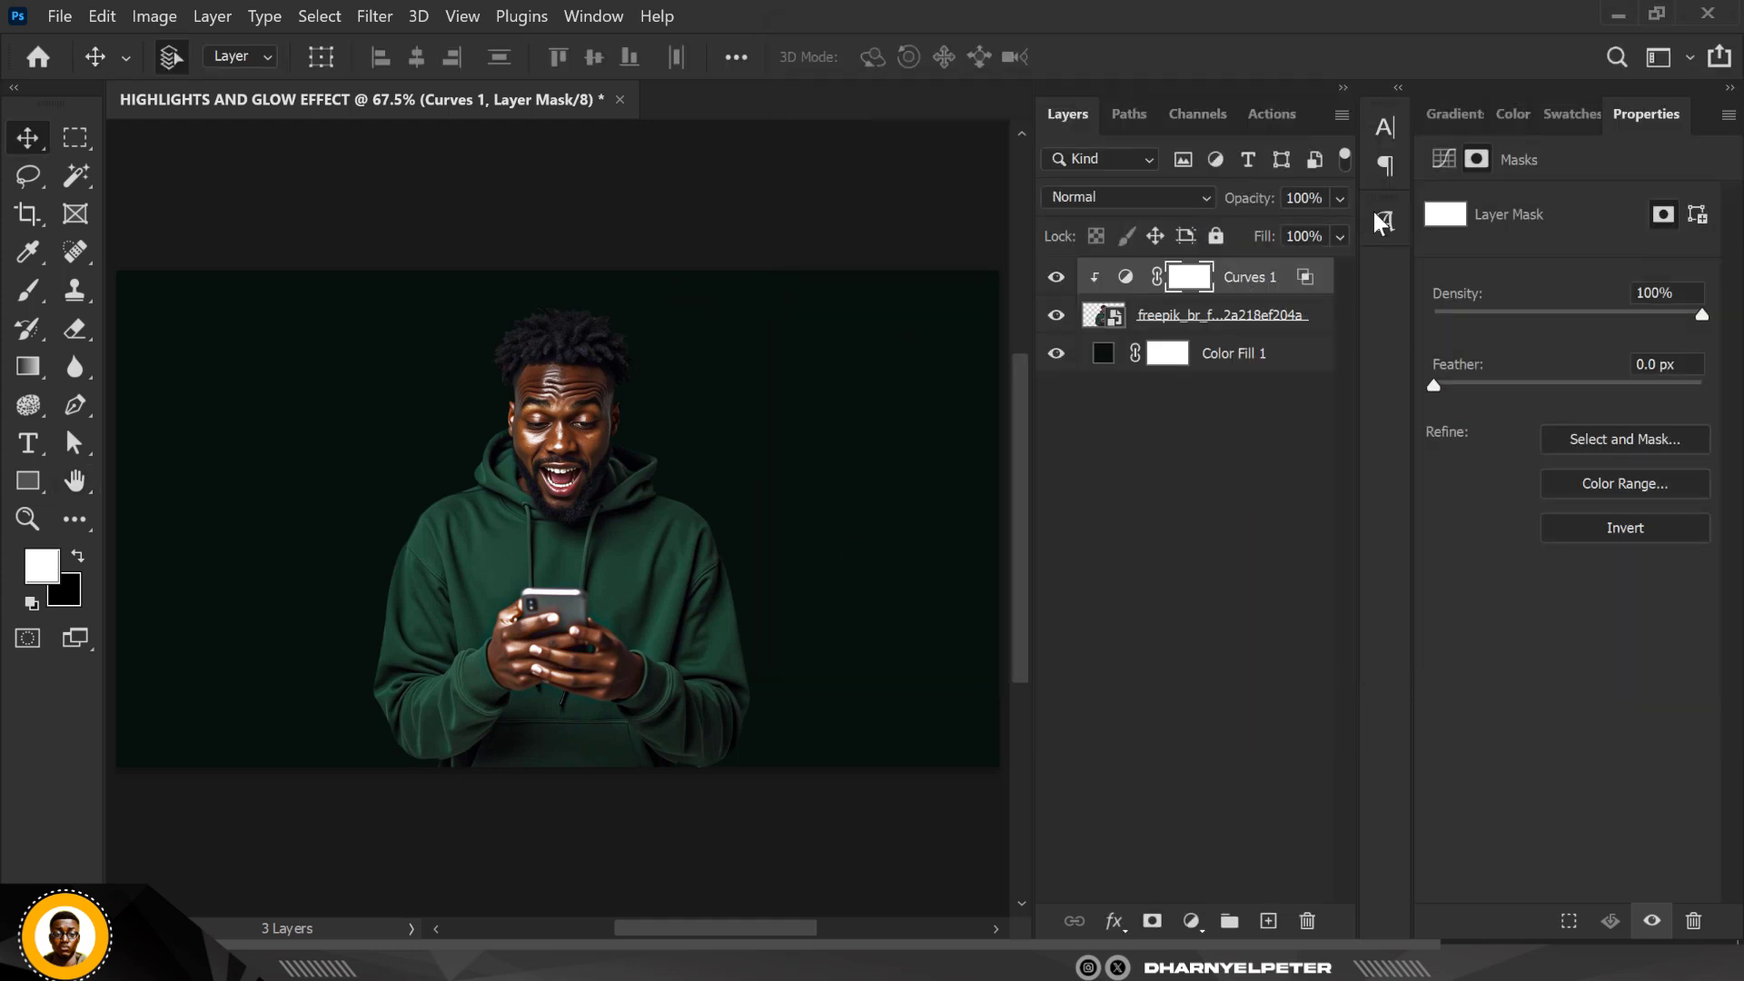
{"action": "left_click", "coordinate": [1341, 197]}
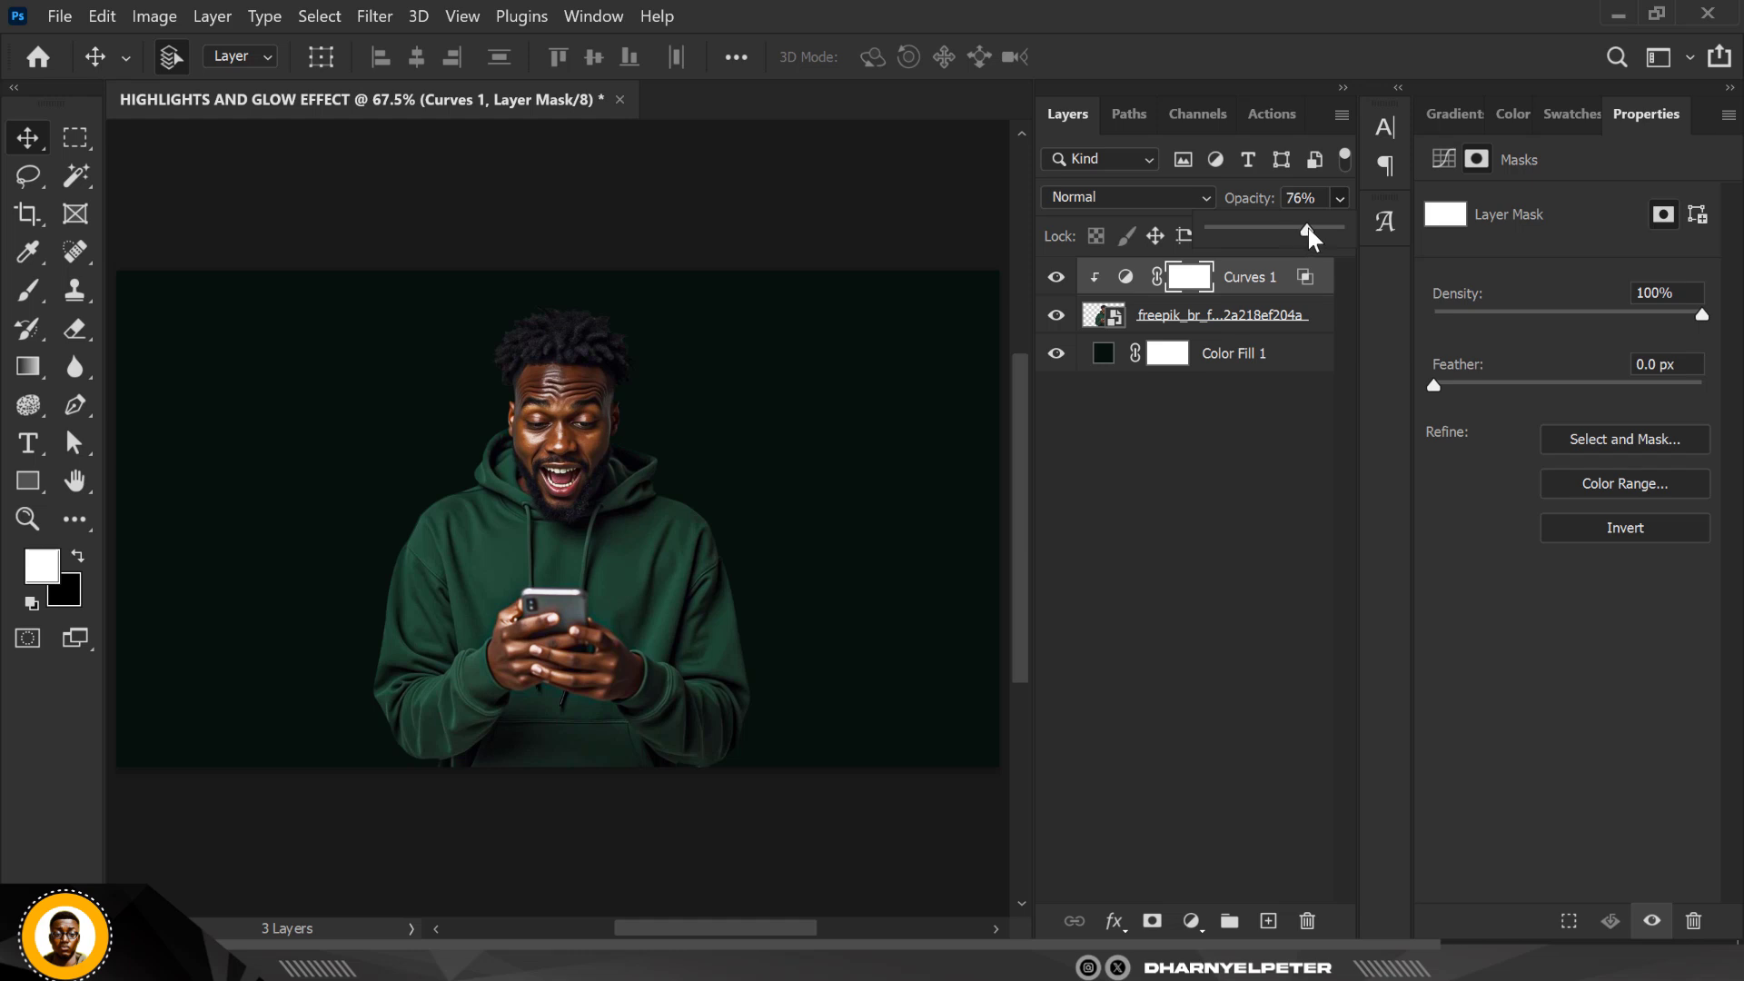
{"action": "left_click_drag", "start_coordinate": [1308, 227], "coordinate": [1311, 226]}
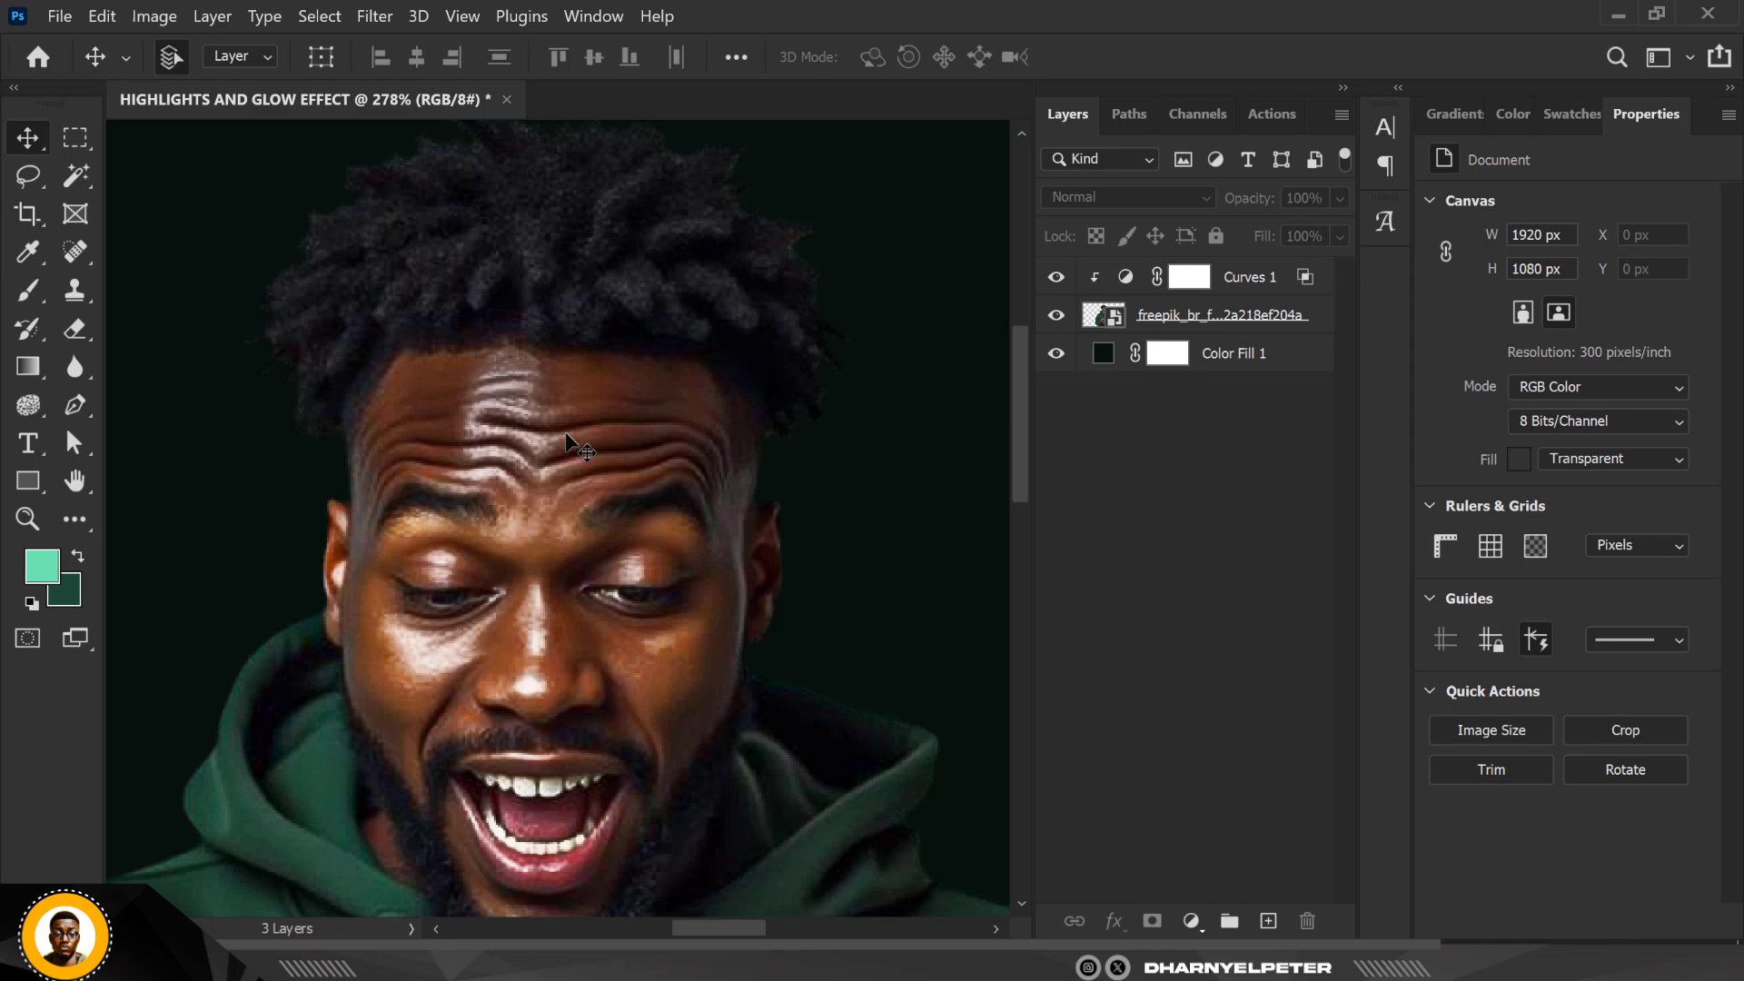
Examine the highlights on the man's face and hands up close and in full view
{"action": "scroll", "coordinate": [567, 437], "scroll_direction": "down", "scroll_amount": 3}
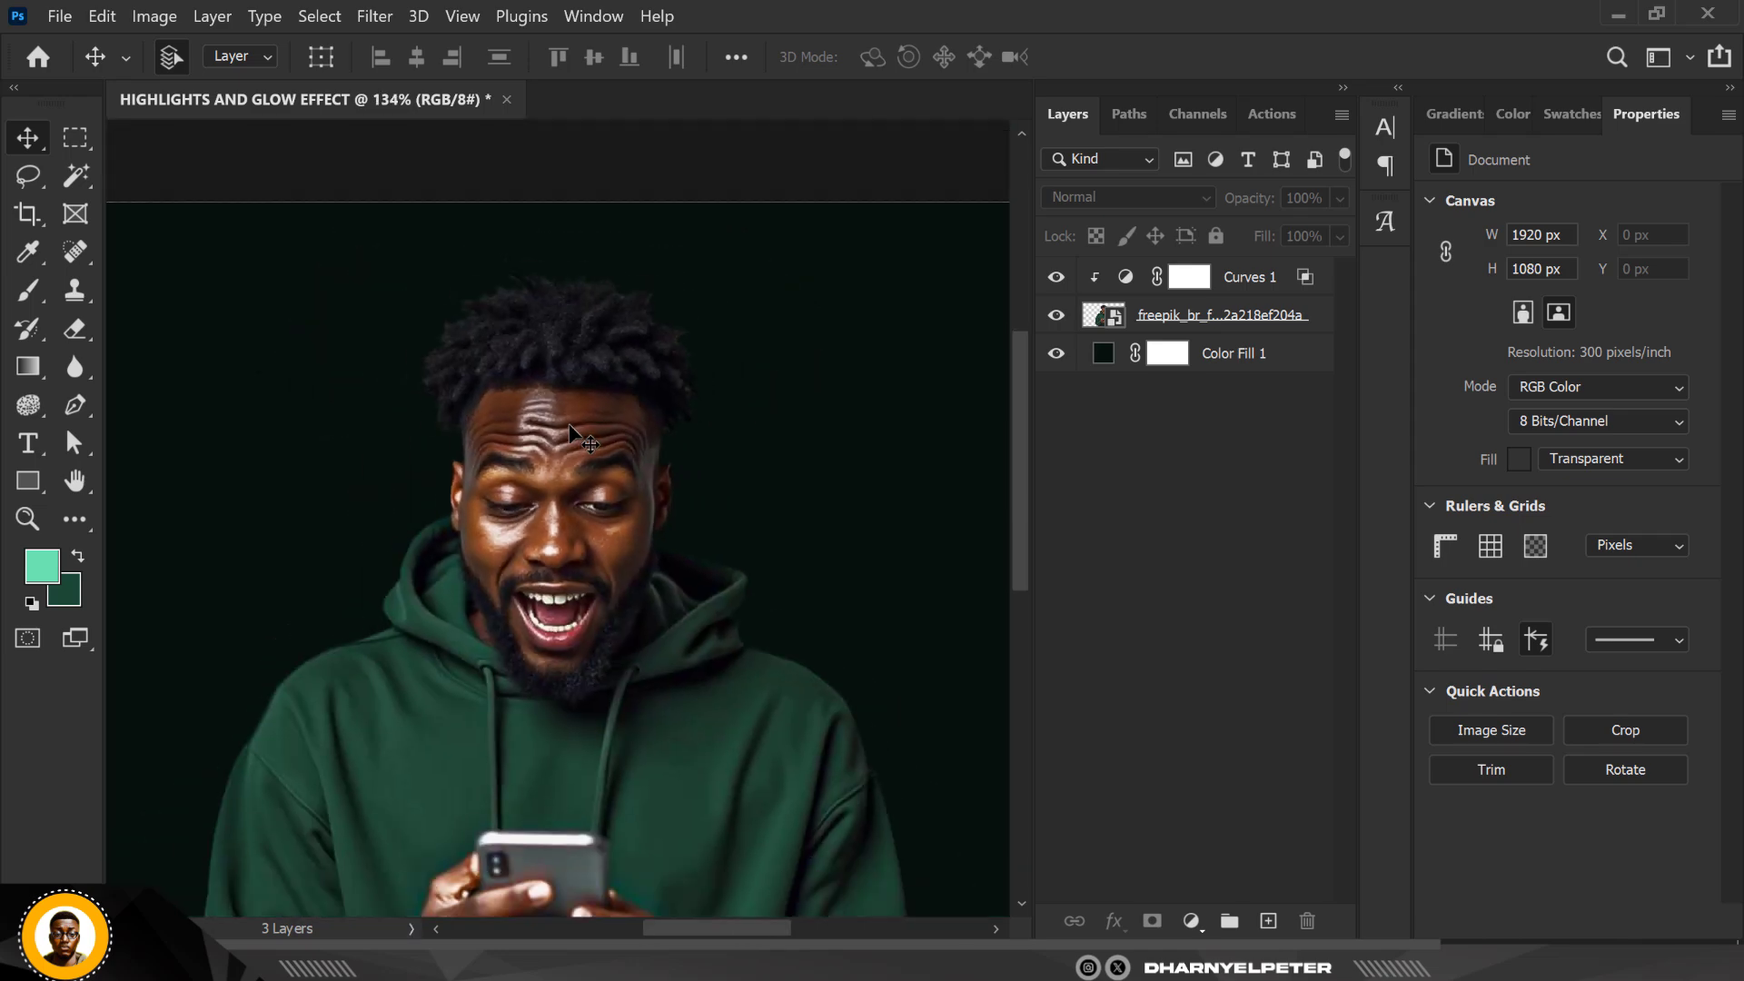
{"action": "scroll", "coordinate": [571, 389], "scroll_direction": "down", "scroll_amount": 2}
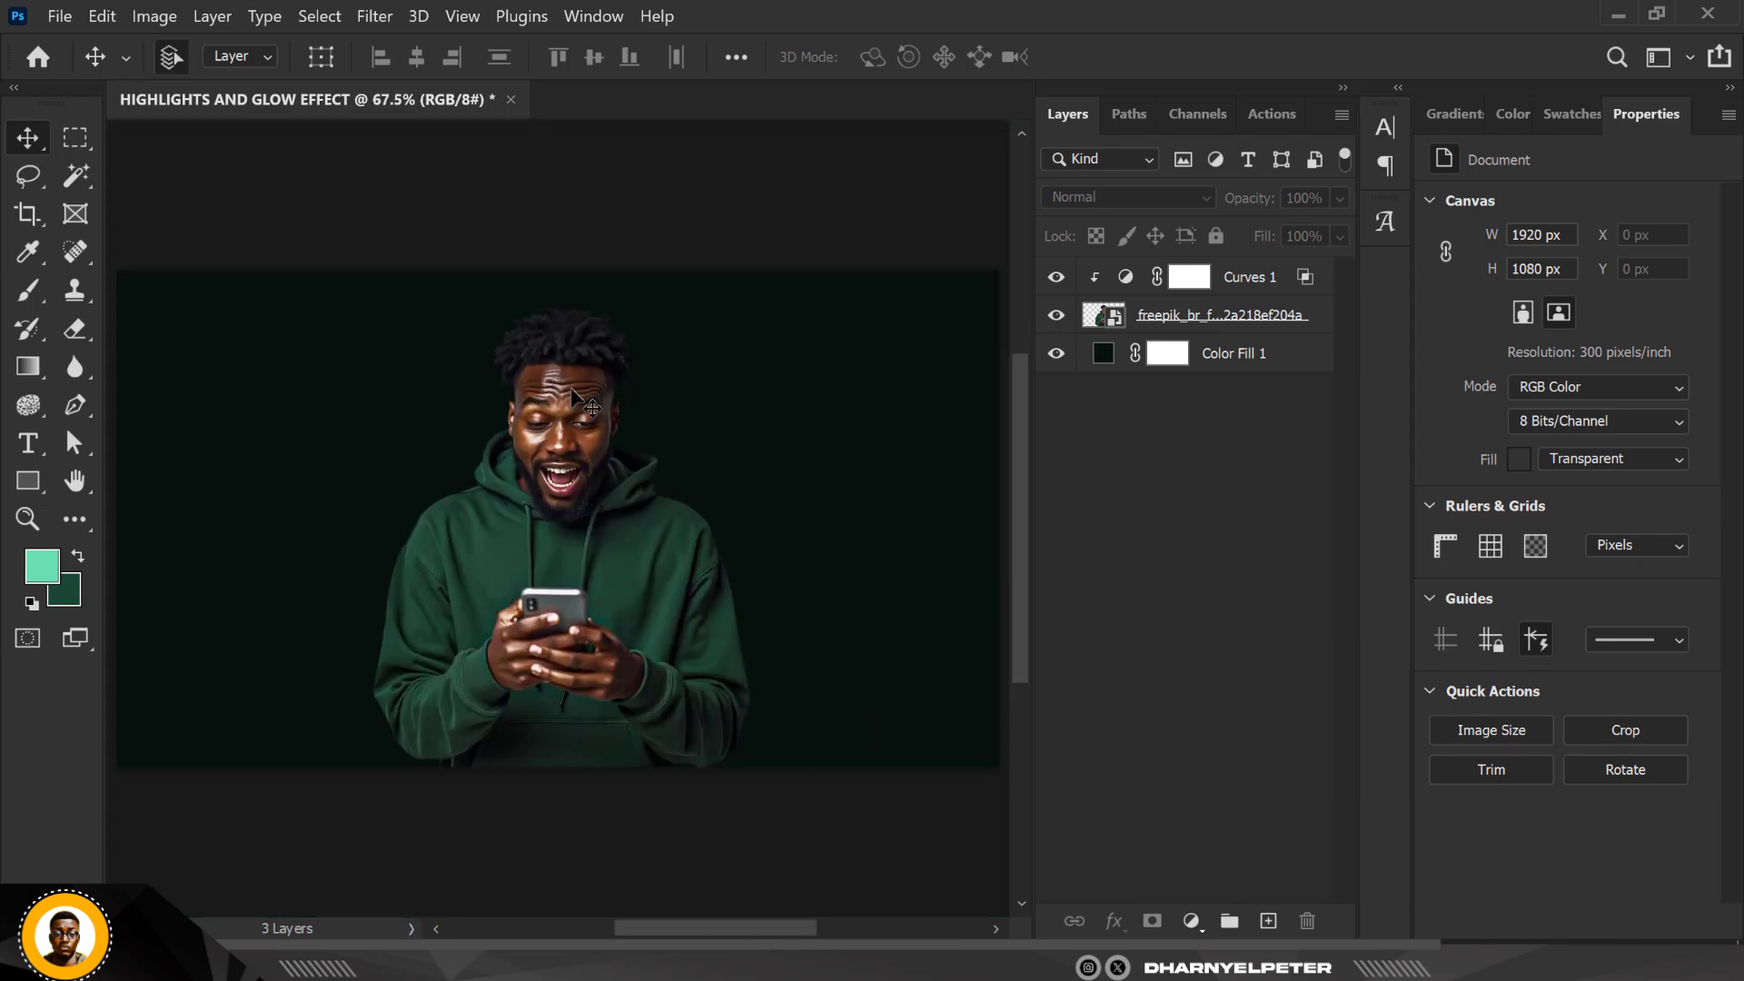
{"action": "scroll", "coordinate": [549, 445], "scroll_direction": "up", "scroll_amount": 2}
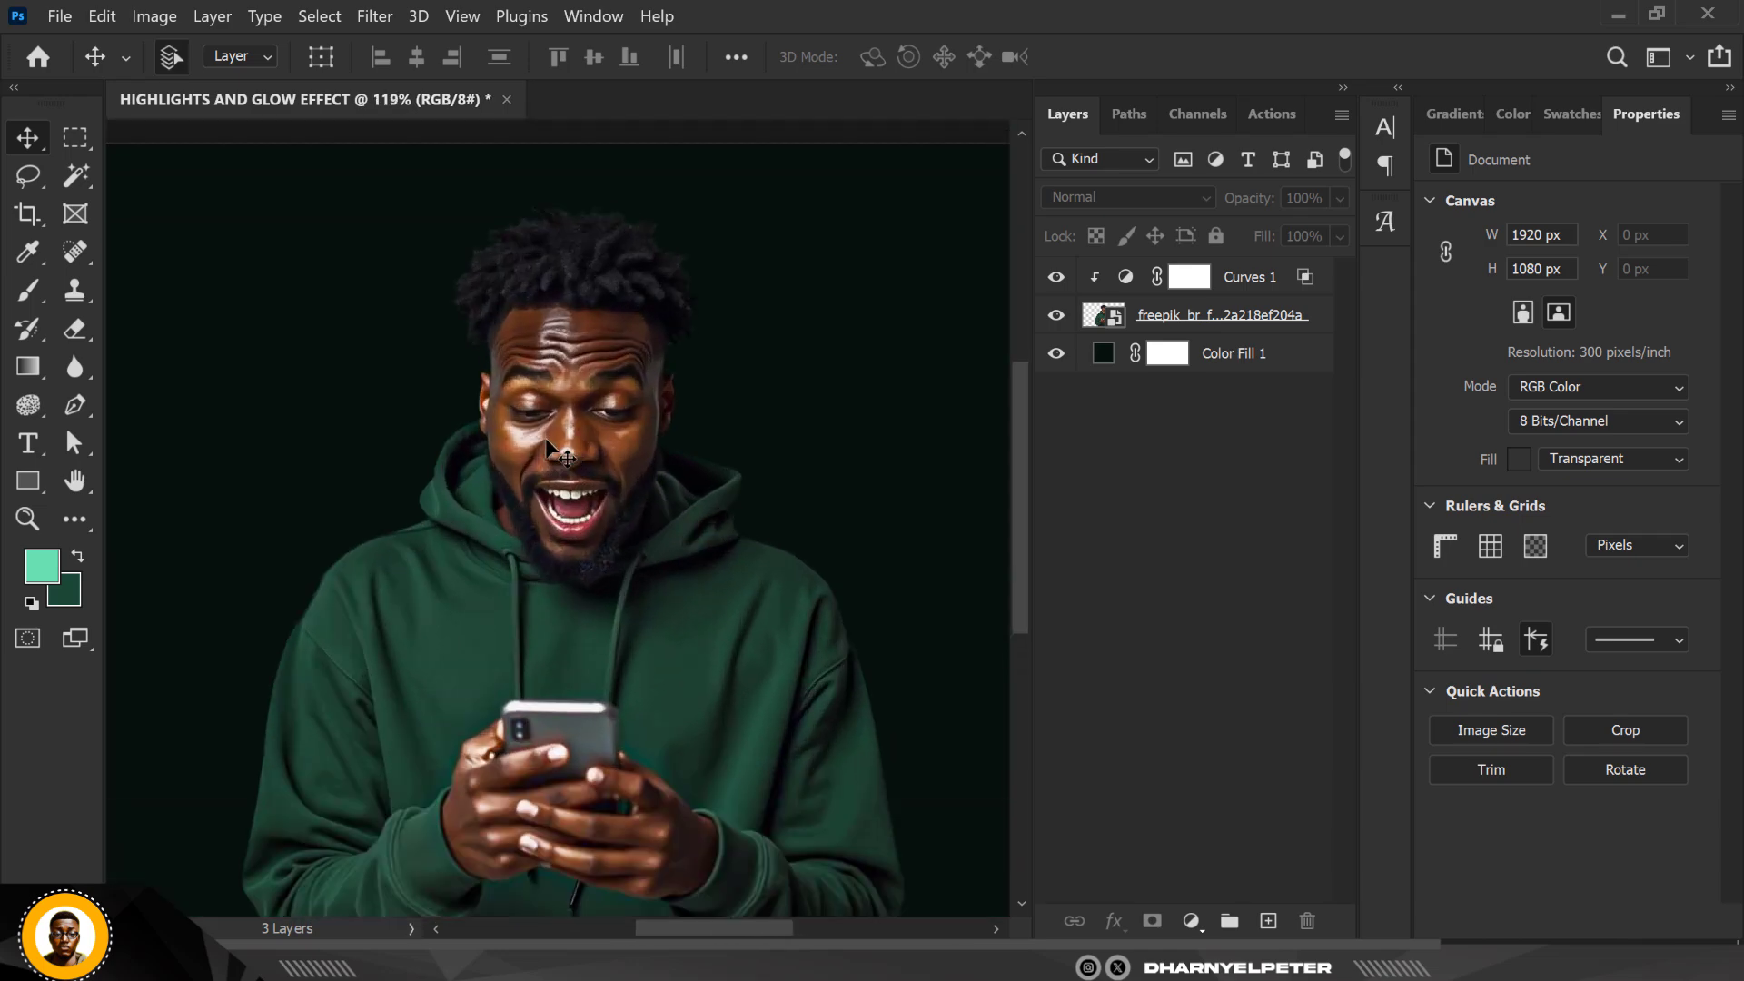
{"action": "scroll", "coordinate": [522, 416], "scroll_direction": "down", "scroll_amount": 2}
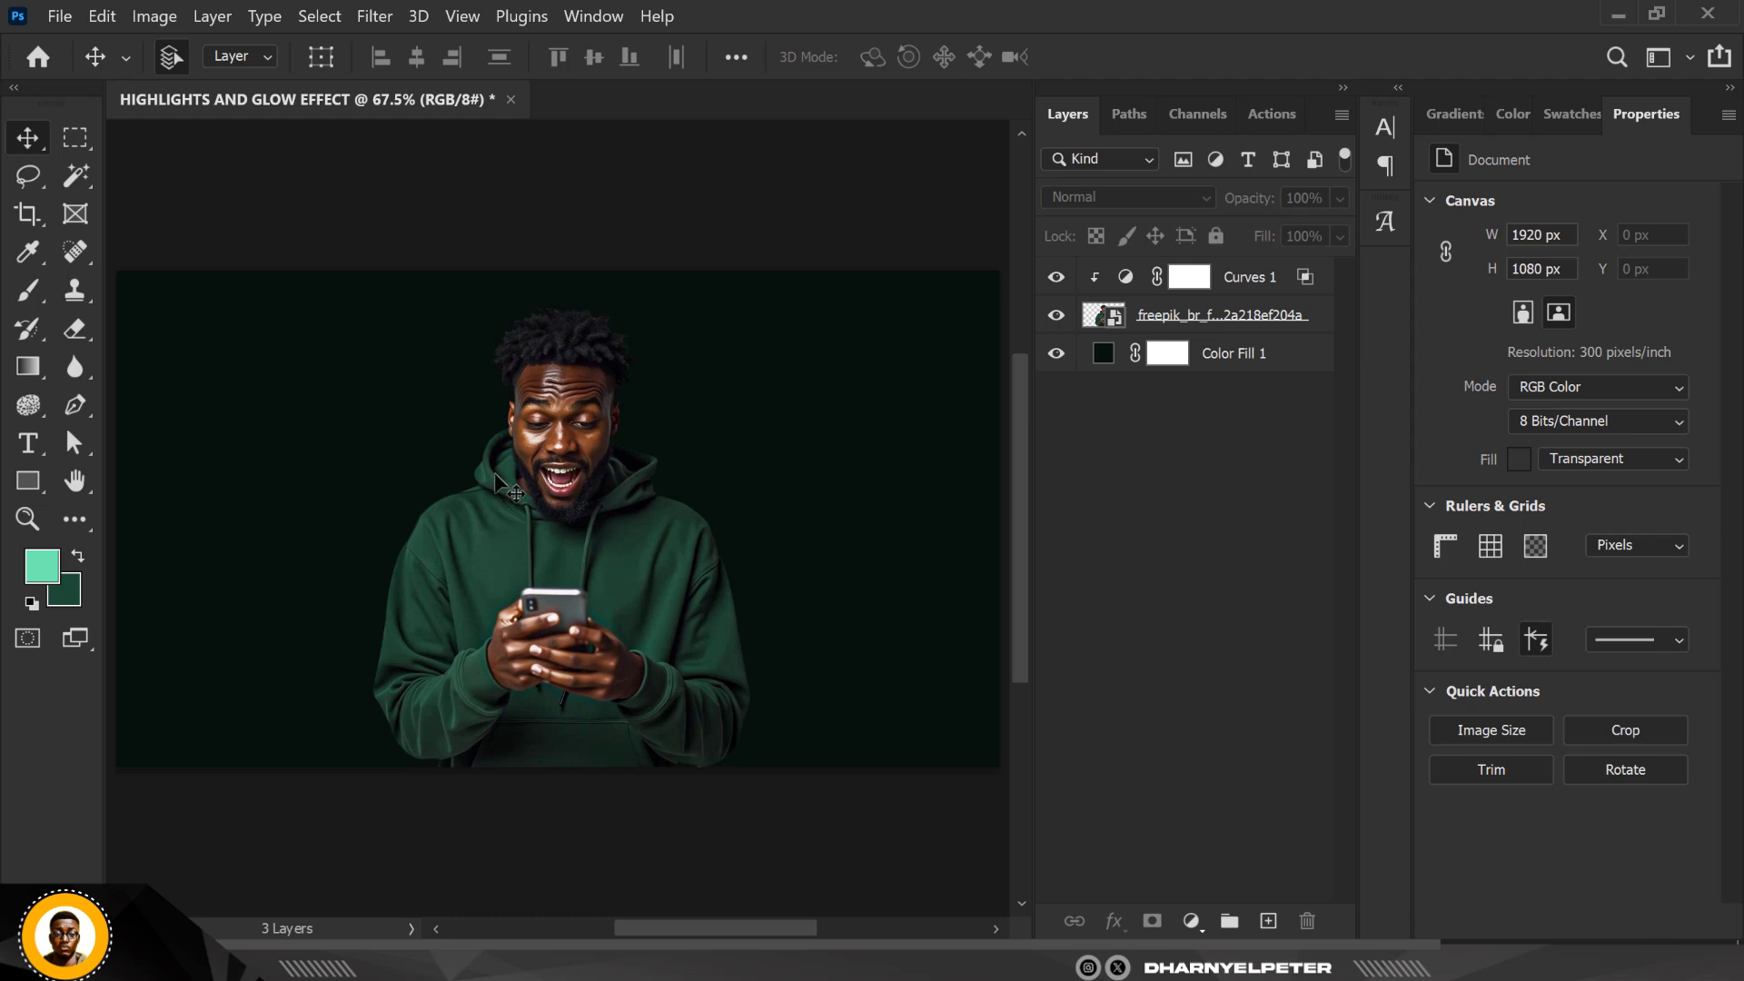
{"action": "scroll", "coordinate": [543, 445], "scroll_direction": "up", "scroll_amount": 5}
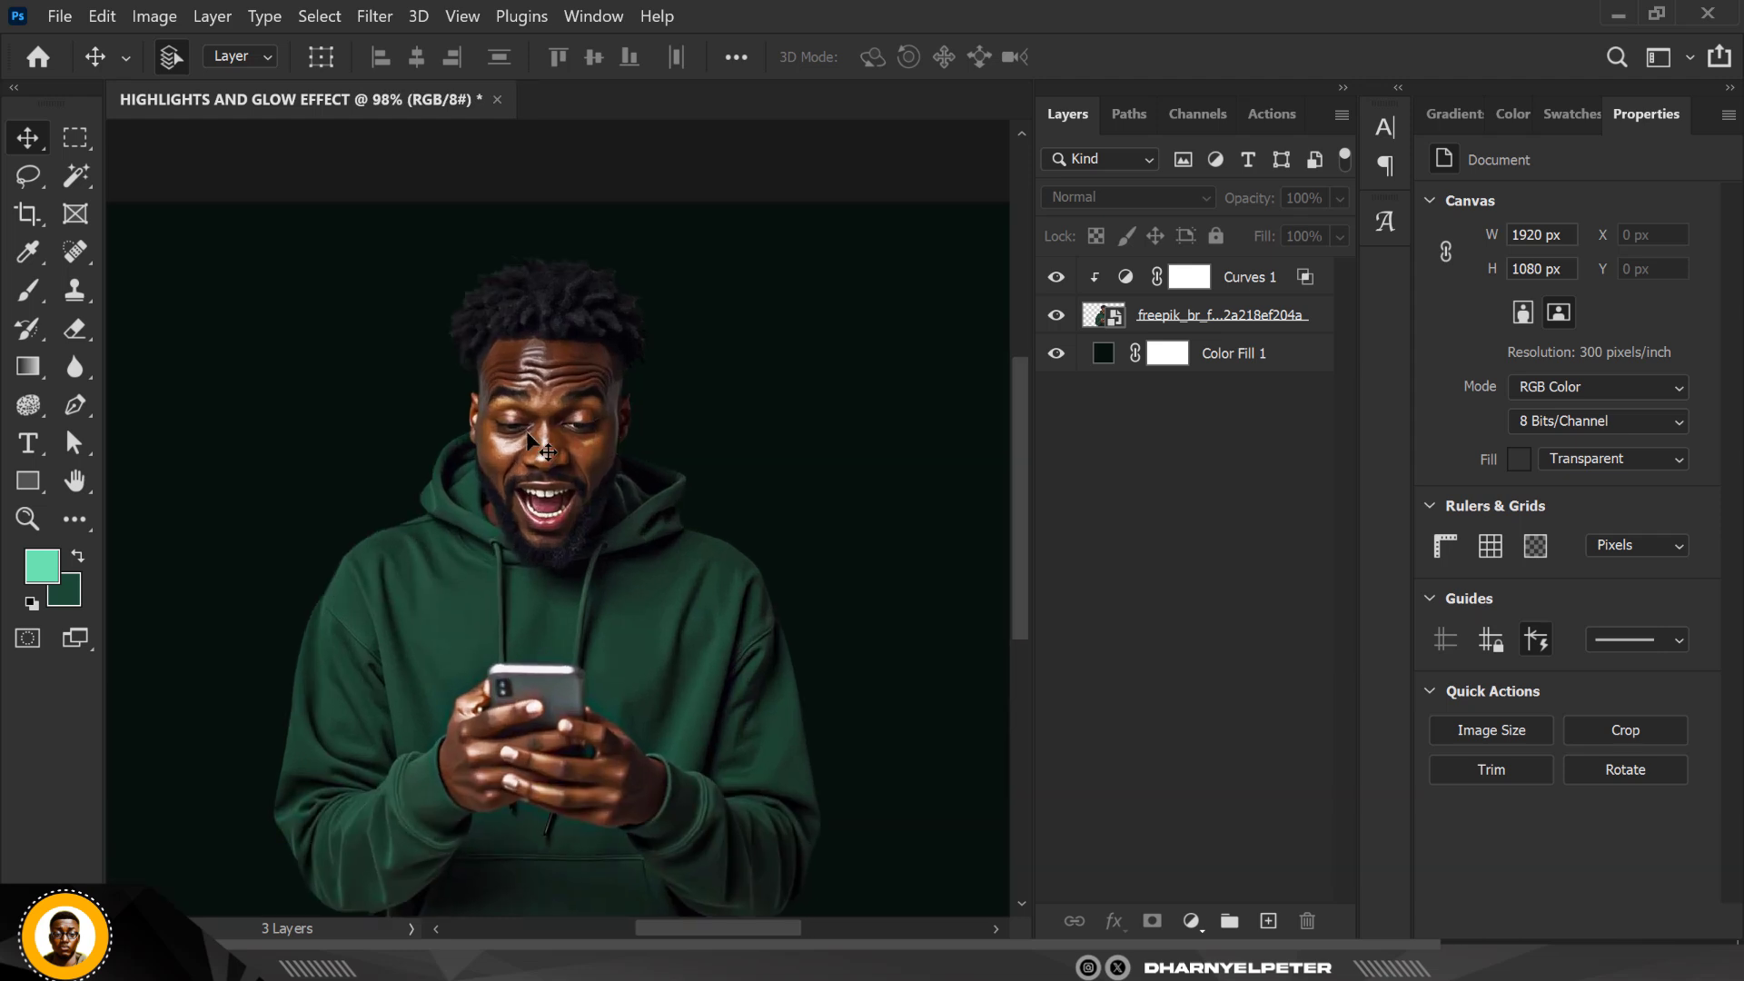
{"action": "scroll", "coordinate": [542, 444], "scroll_direction": "down", "scroll_amount": 2}
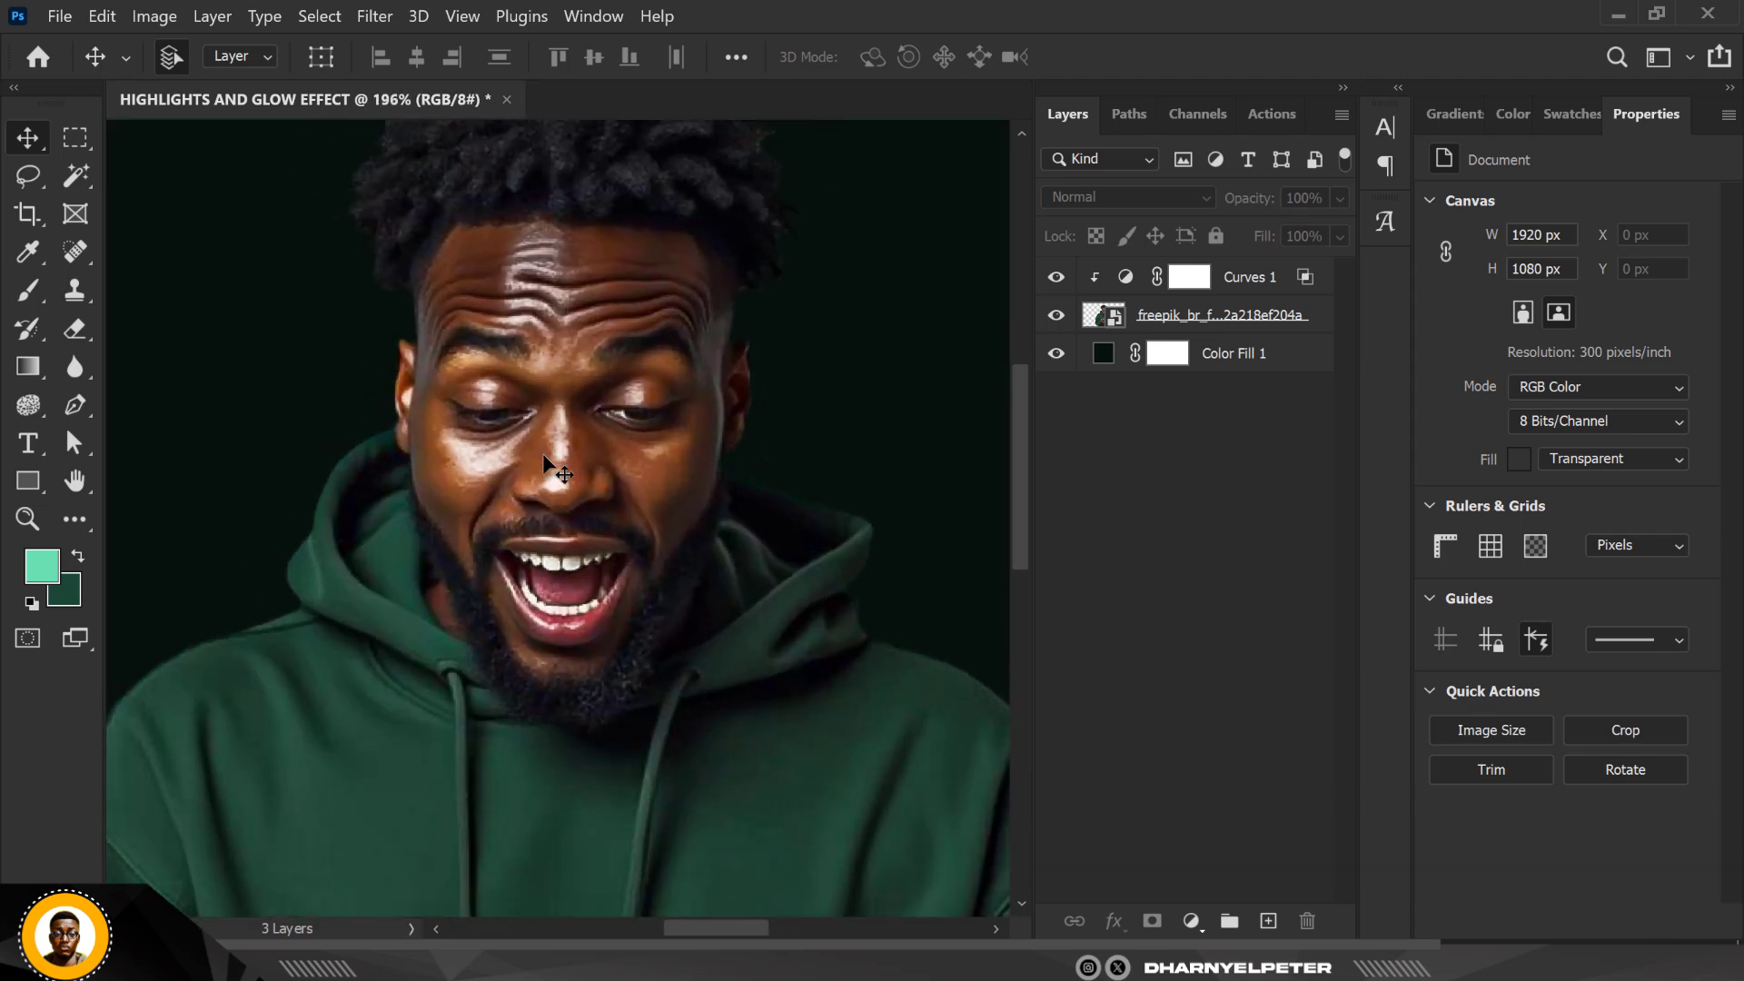
{"action": "scroll", "coordinate": [545, 465], "scroll_direction": "down", "scroll_amount": 1}
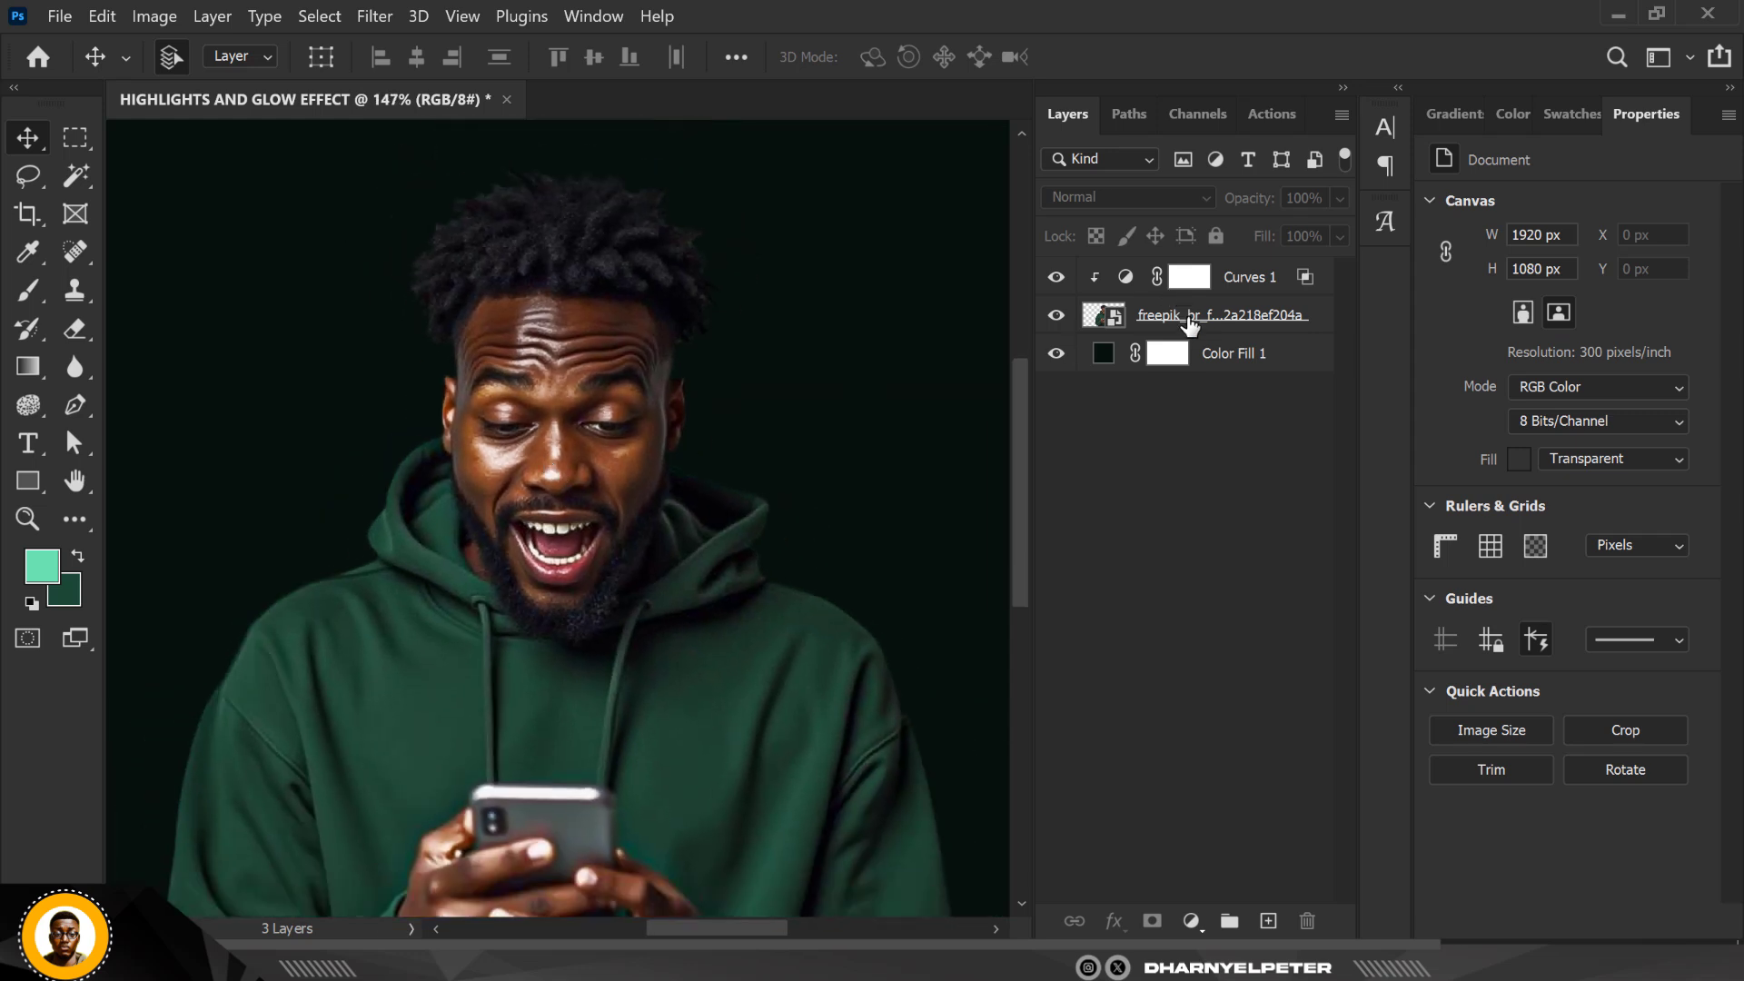
Combine the man's layer and its clipped Curves adjustment into a single smart object
{"action": "left_click", "coordinate": [1195, 325]}
{"action": "key", "text": "ctrl+0"}
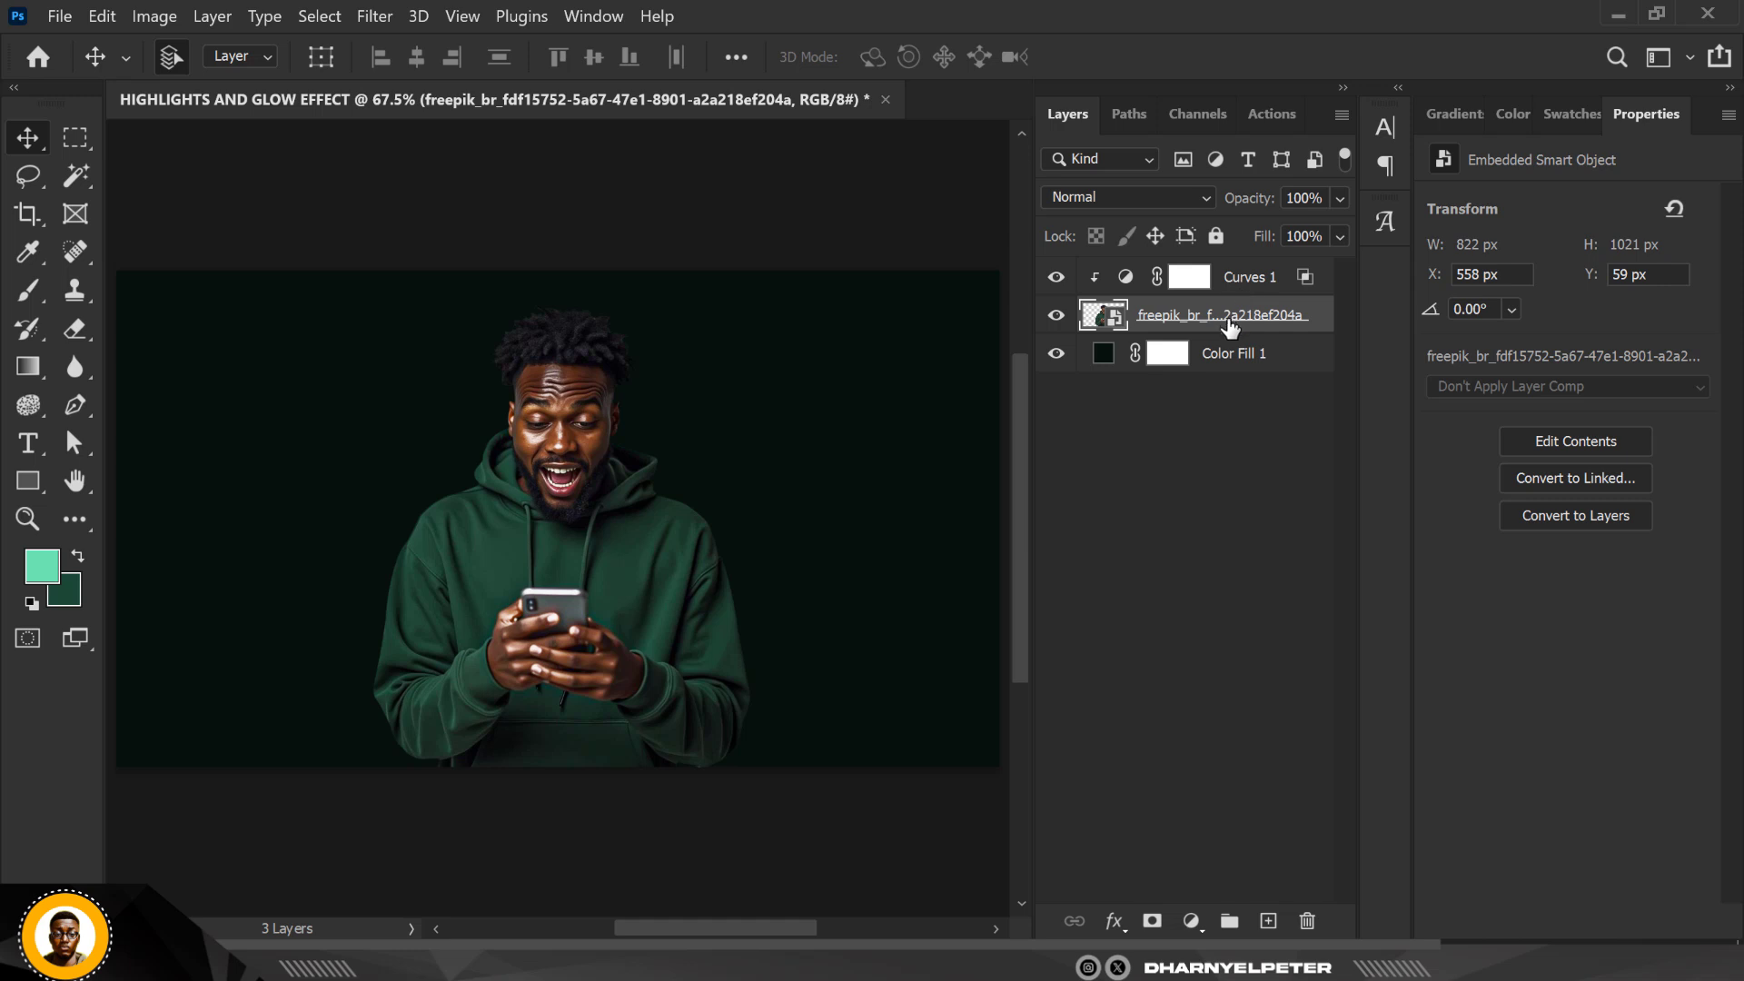
{"action": "left_click", "coordinate": [1240, 278], "text": "shift"}
{"action": "right_click", "coordinate": [1240, 278]}
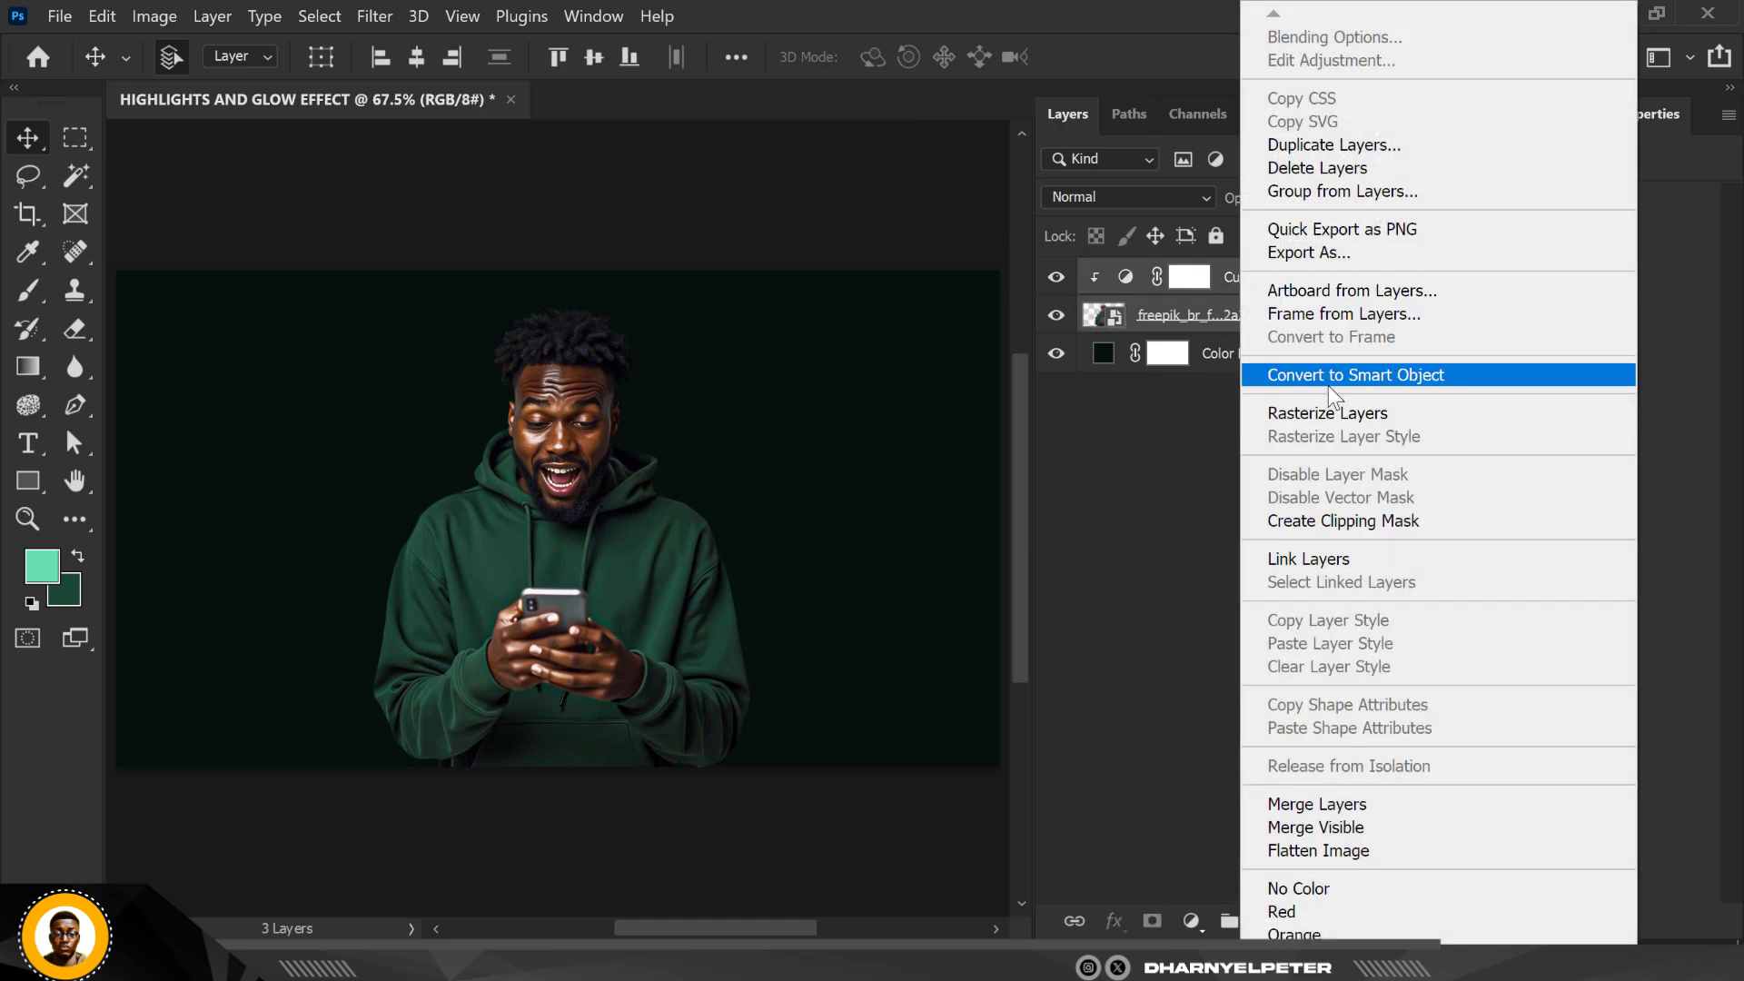
{"action": "left_click", "coordinate": [1332, 376]}
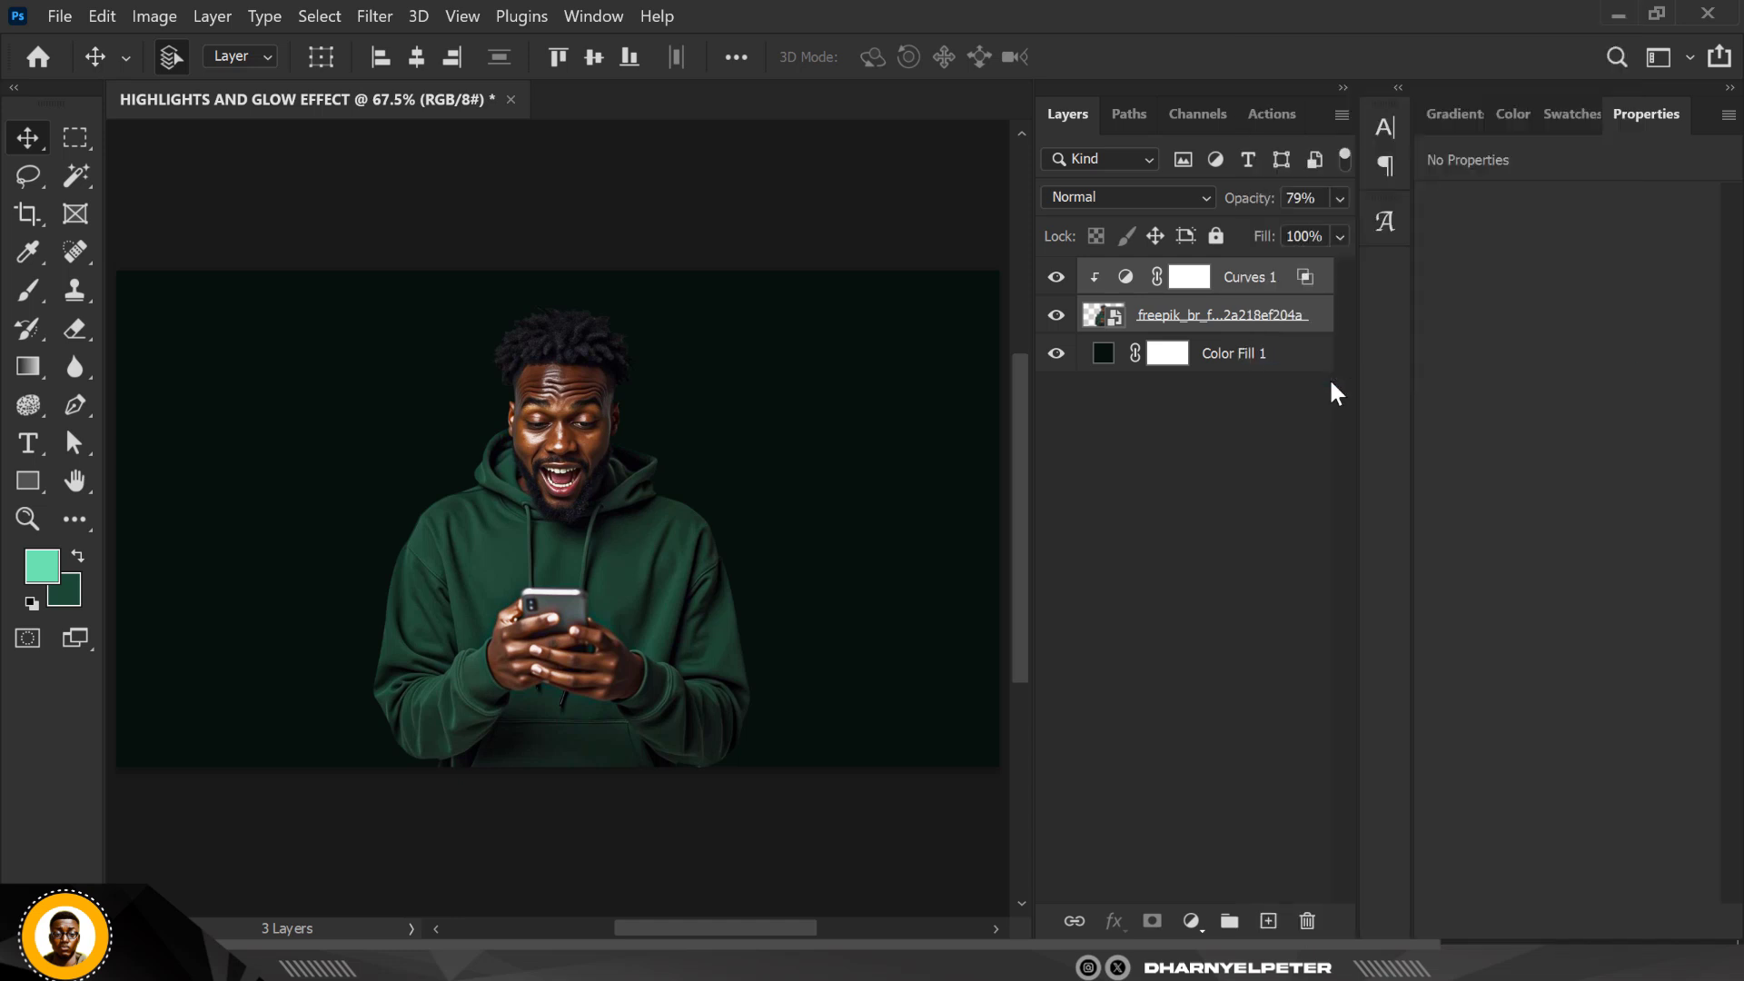
Duplicate the combined smart object of the man and open the Camera Raw filter on the copy
{"action": "scroll", "coordinate": [560, 441], "scroll_direction": "up", "scroll_amount": 5}
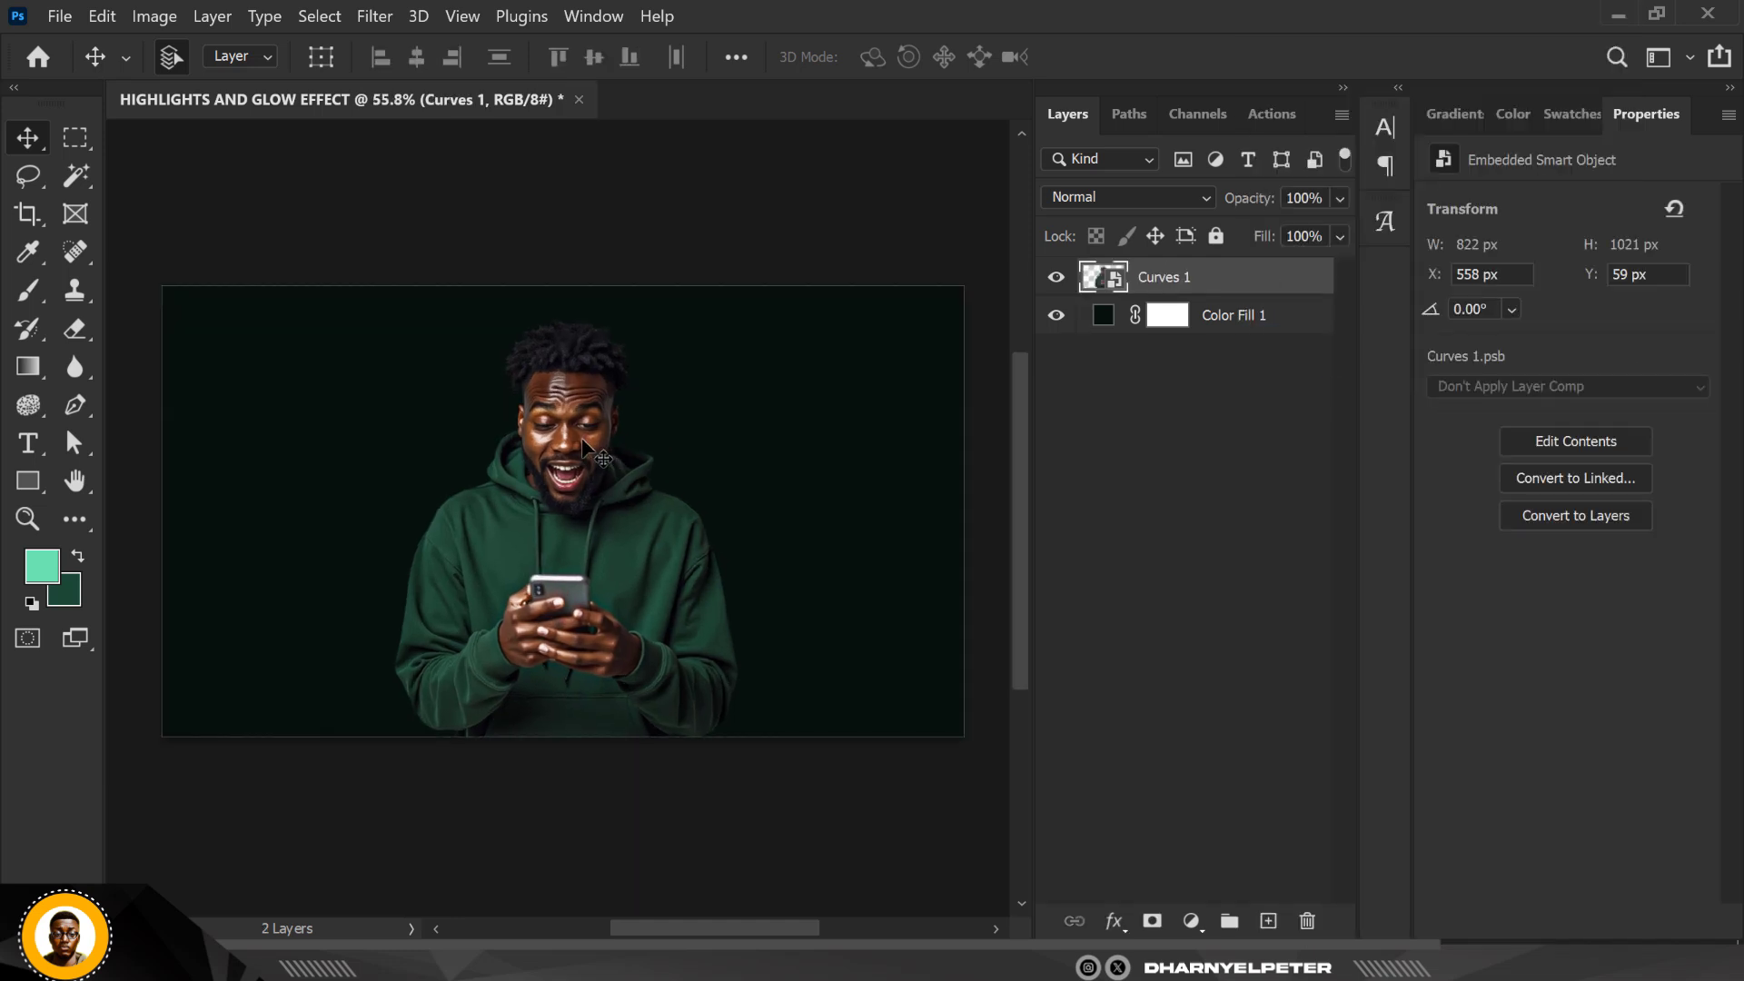
{"action": "scroll", "coordinate": [561, 442], "scroll_direction": "up", "scroll_amount": 2}
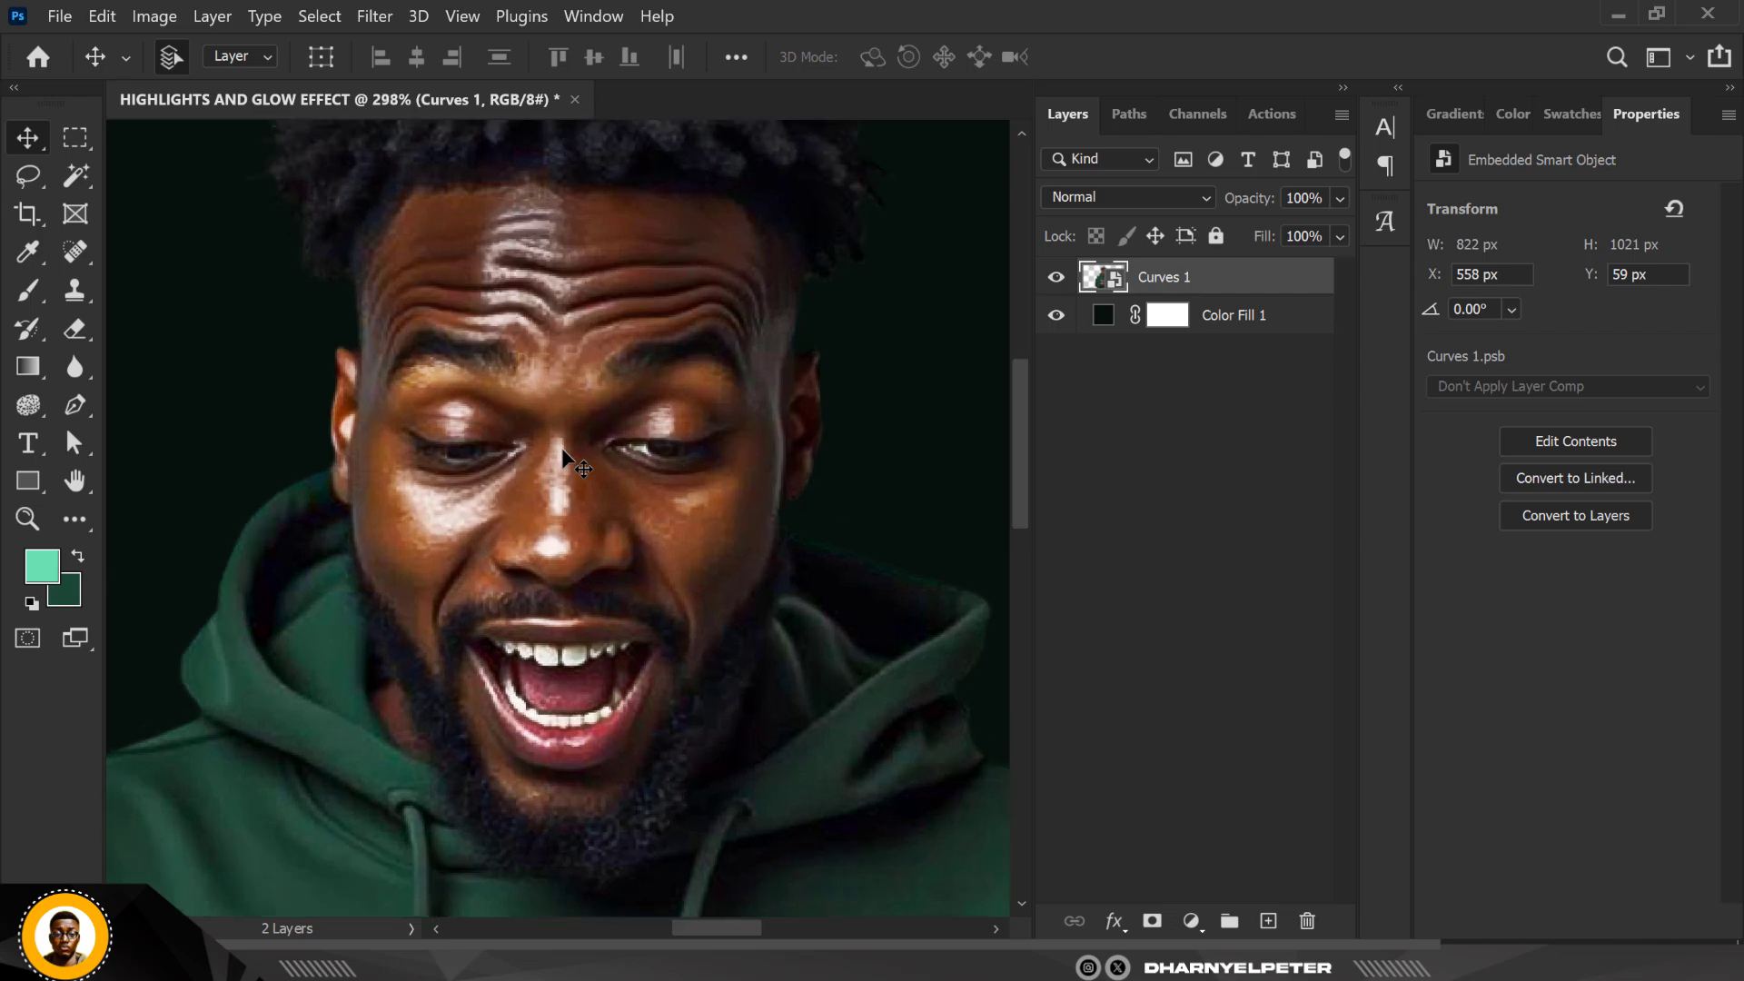
{"action": "scroll", "coordinate": [564, 458], "scroll_direction": "down", "scroll_amount": 4}
{"action": "scroll", "coordinate": [564, 459], "scroll_direction": "down", "scroll_amount": 2}
{"action": "scroll", "coordinate": [564, 458], "scroll_direction": "up", "scroll_amount": 1}
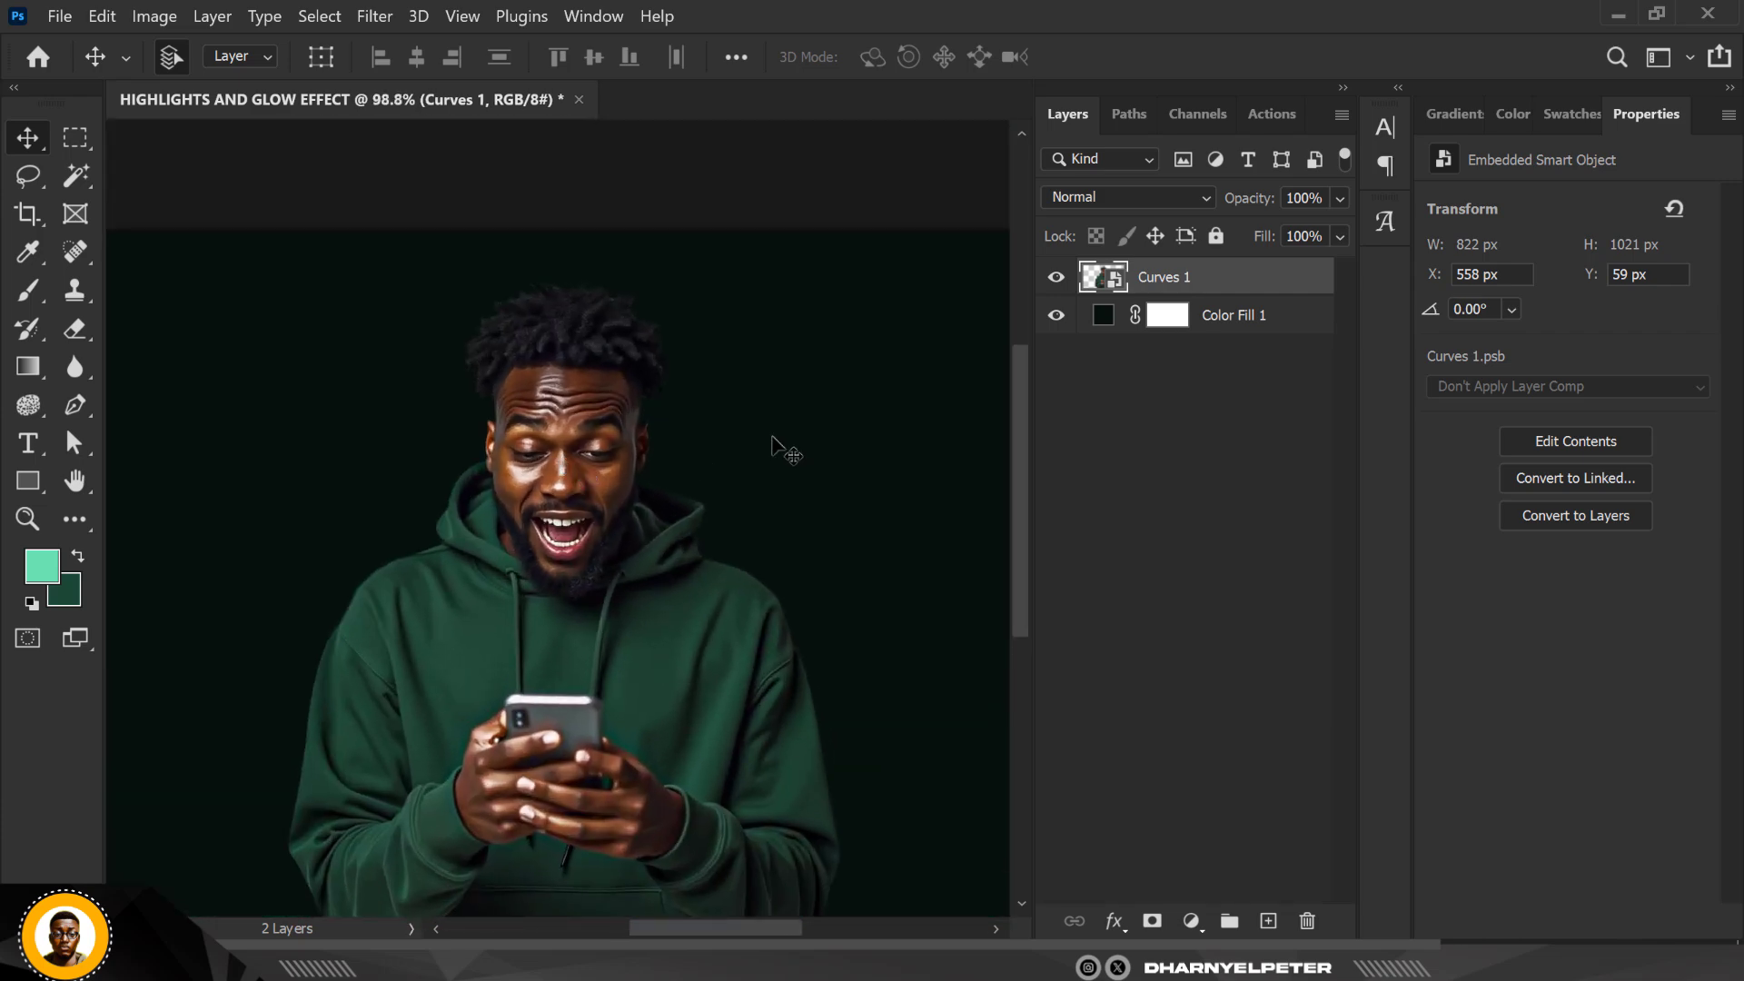
{"action": "key", "text": "ctrl+j"}
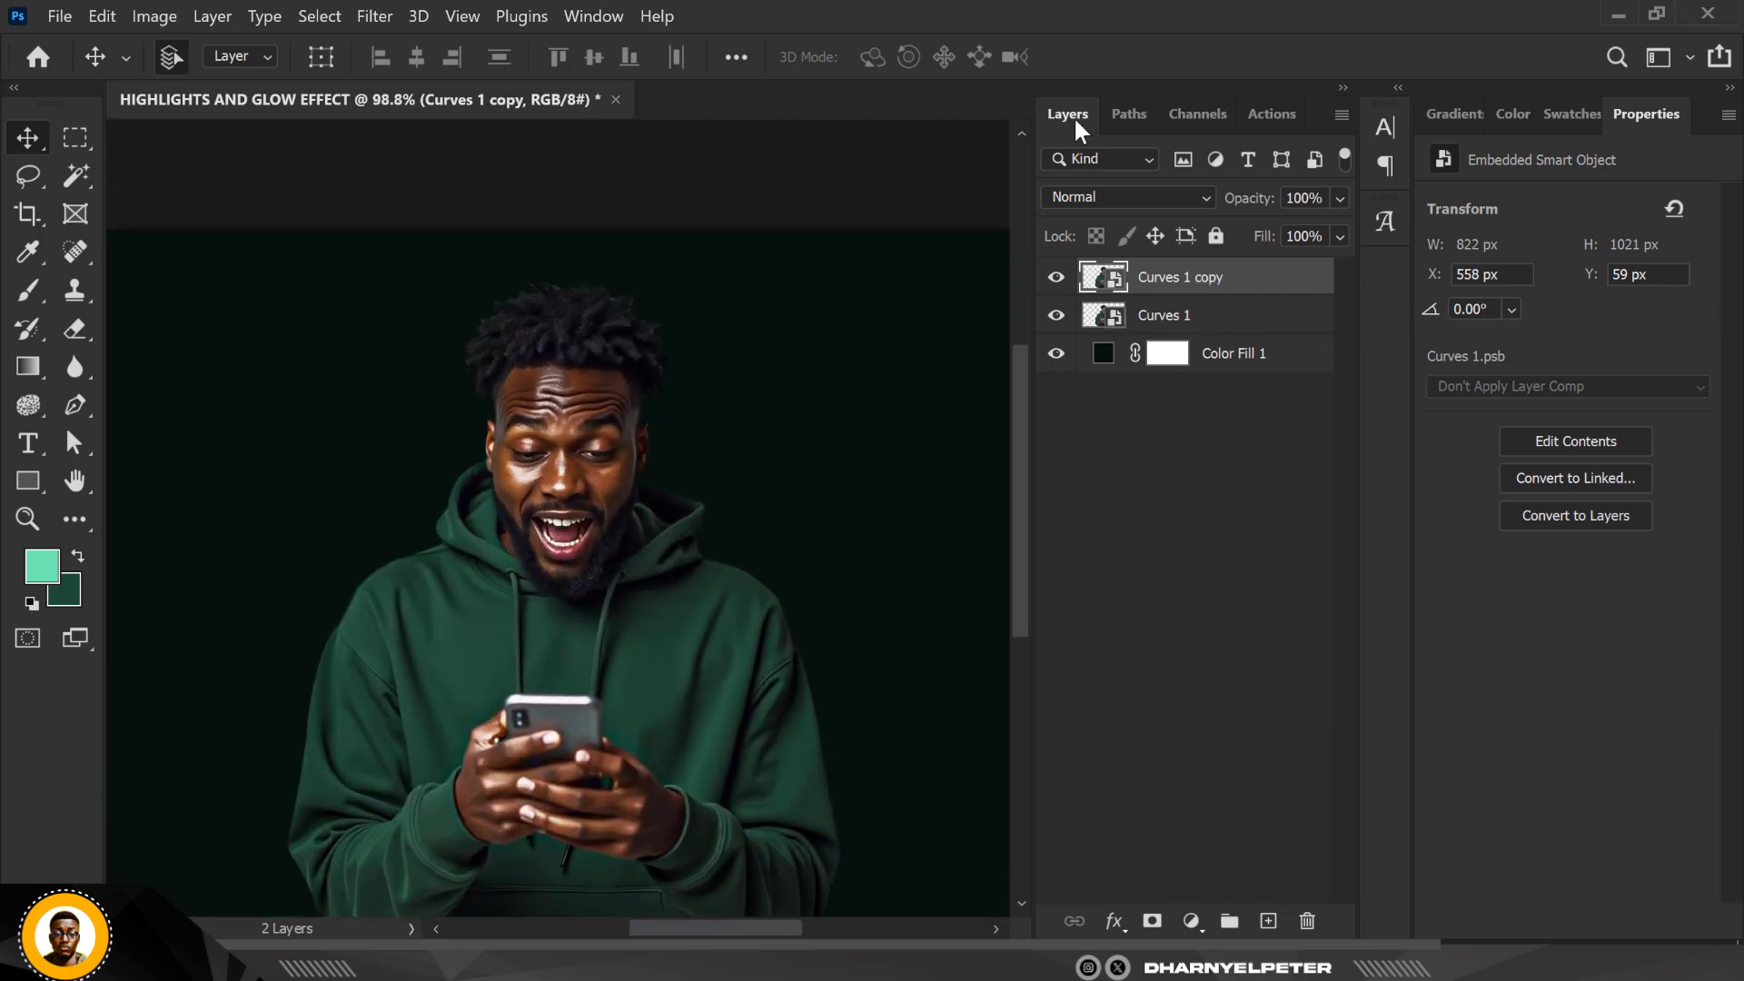
{"action": "left_click", "coordinate": [375, 16]}
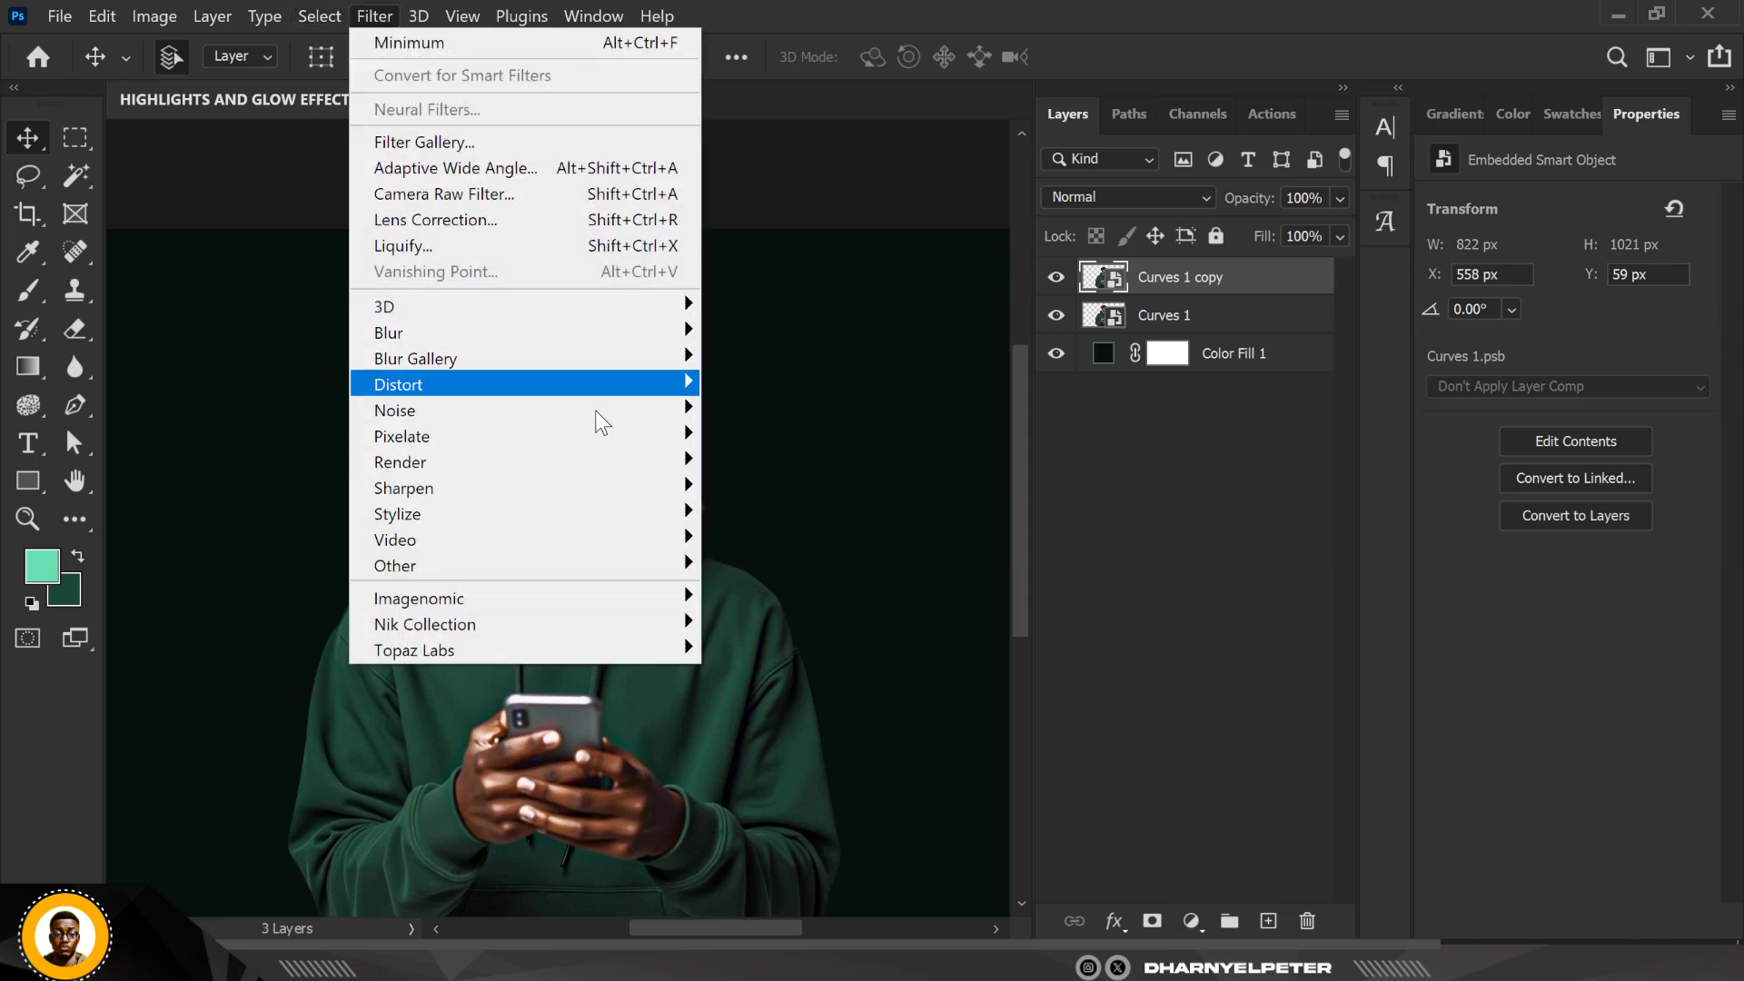
{"action": "left_click", "coordinate": [460, 195]}
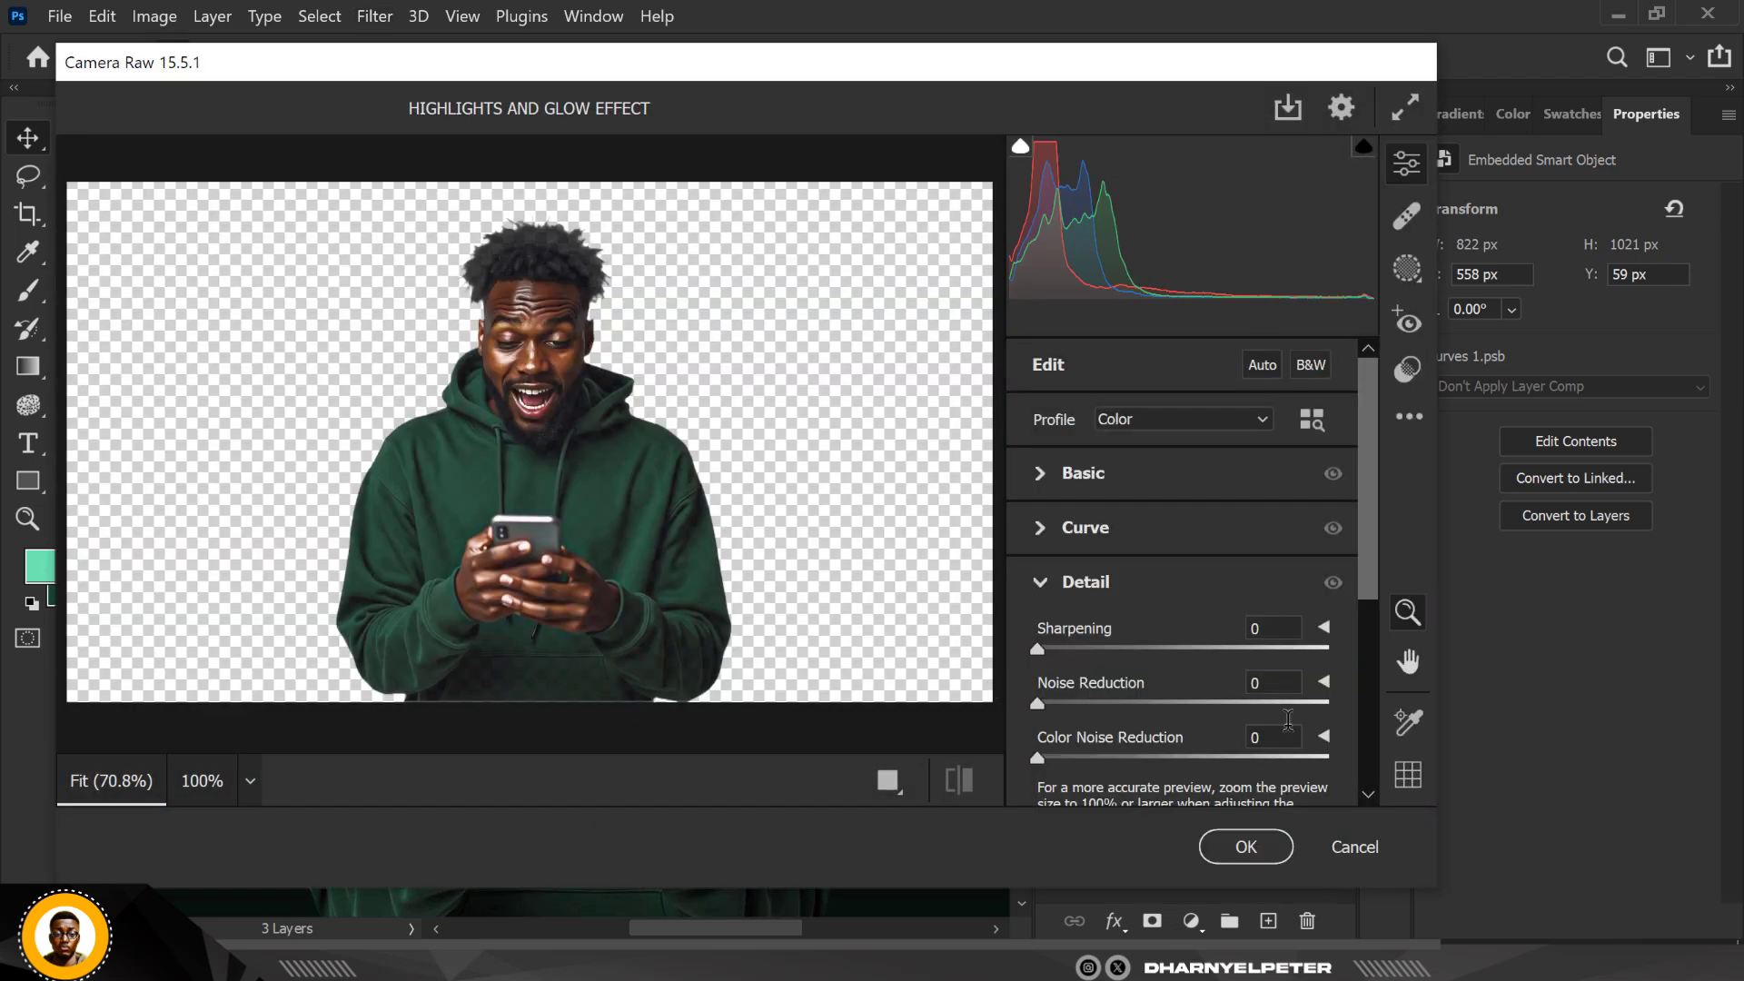
Set Texture to -78 and Clarity to +39 in the Camera Raw filter and apply it to the copy
{"action": "left_click", "coordinate": [1127, 703]}
{"action": "left_click_drag", "start_coordinate": [1156, 705], "coordinate": [1186, 705]}
{"action": "left_click", "coordinate": [1041, 484]}
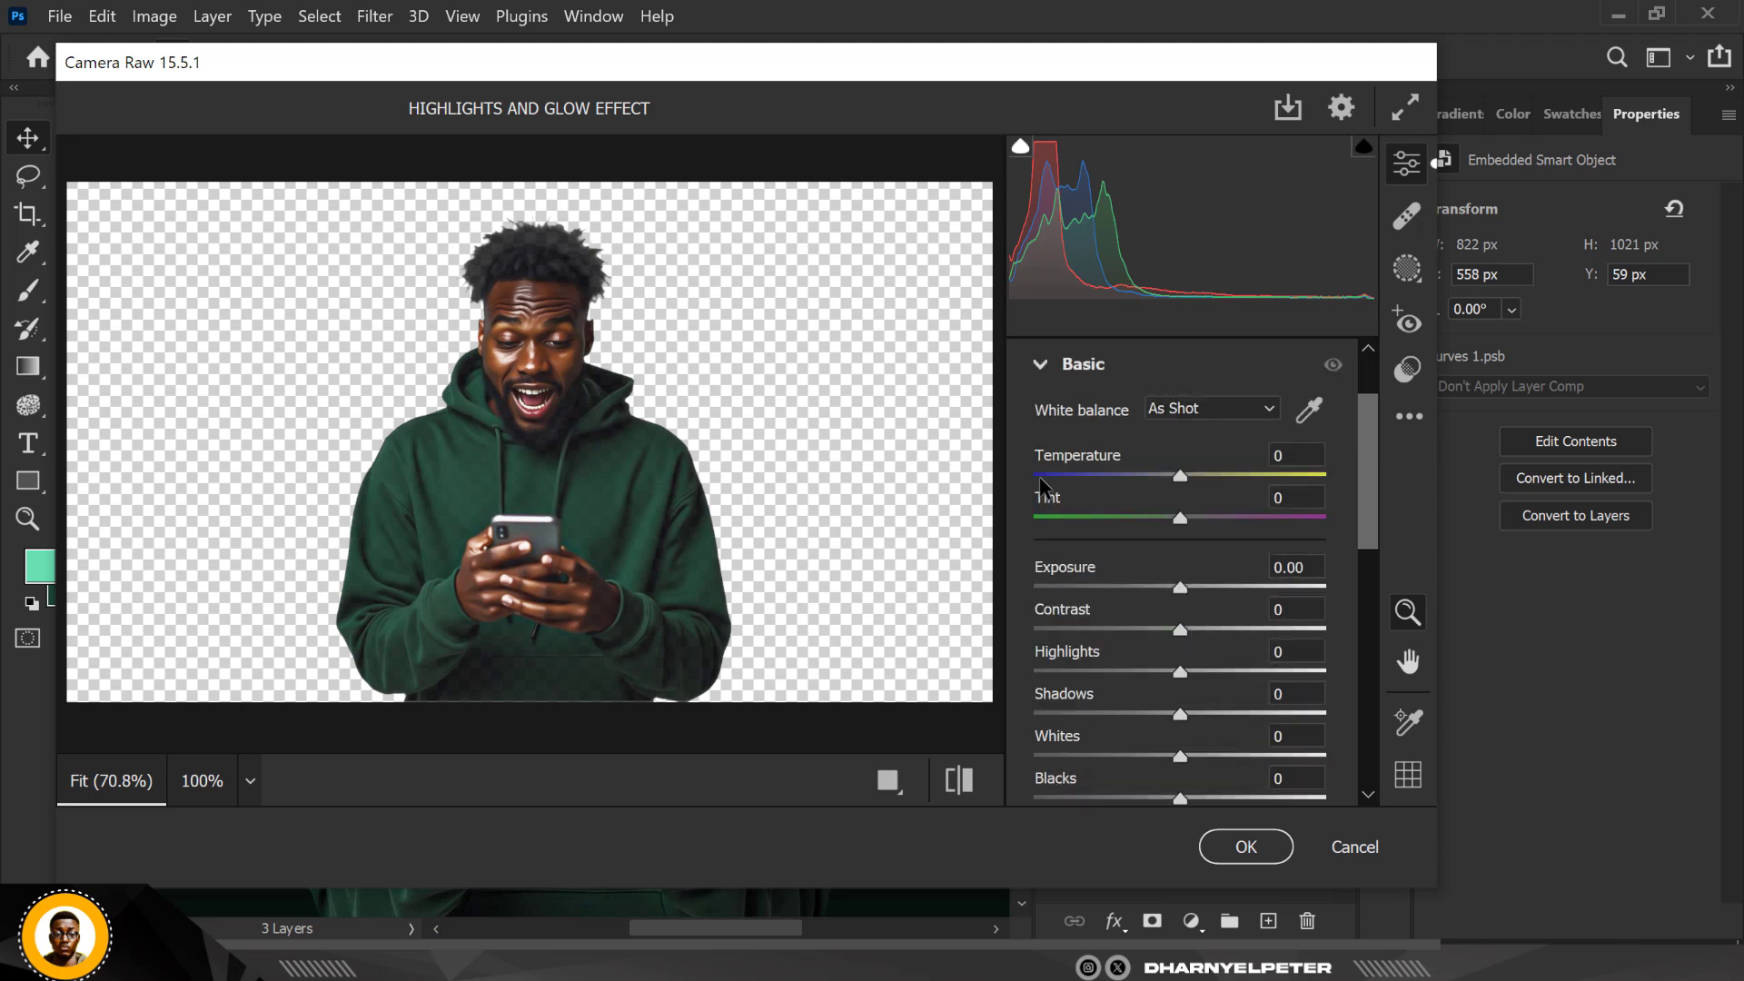
{"action": "scroll", "coordinate": [1155, 768], "scroll_direction": "down", "scroll_amount": 3}
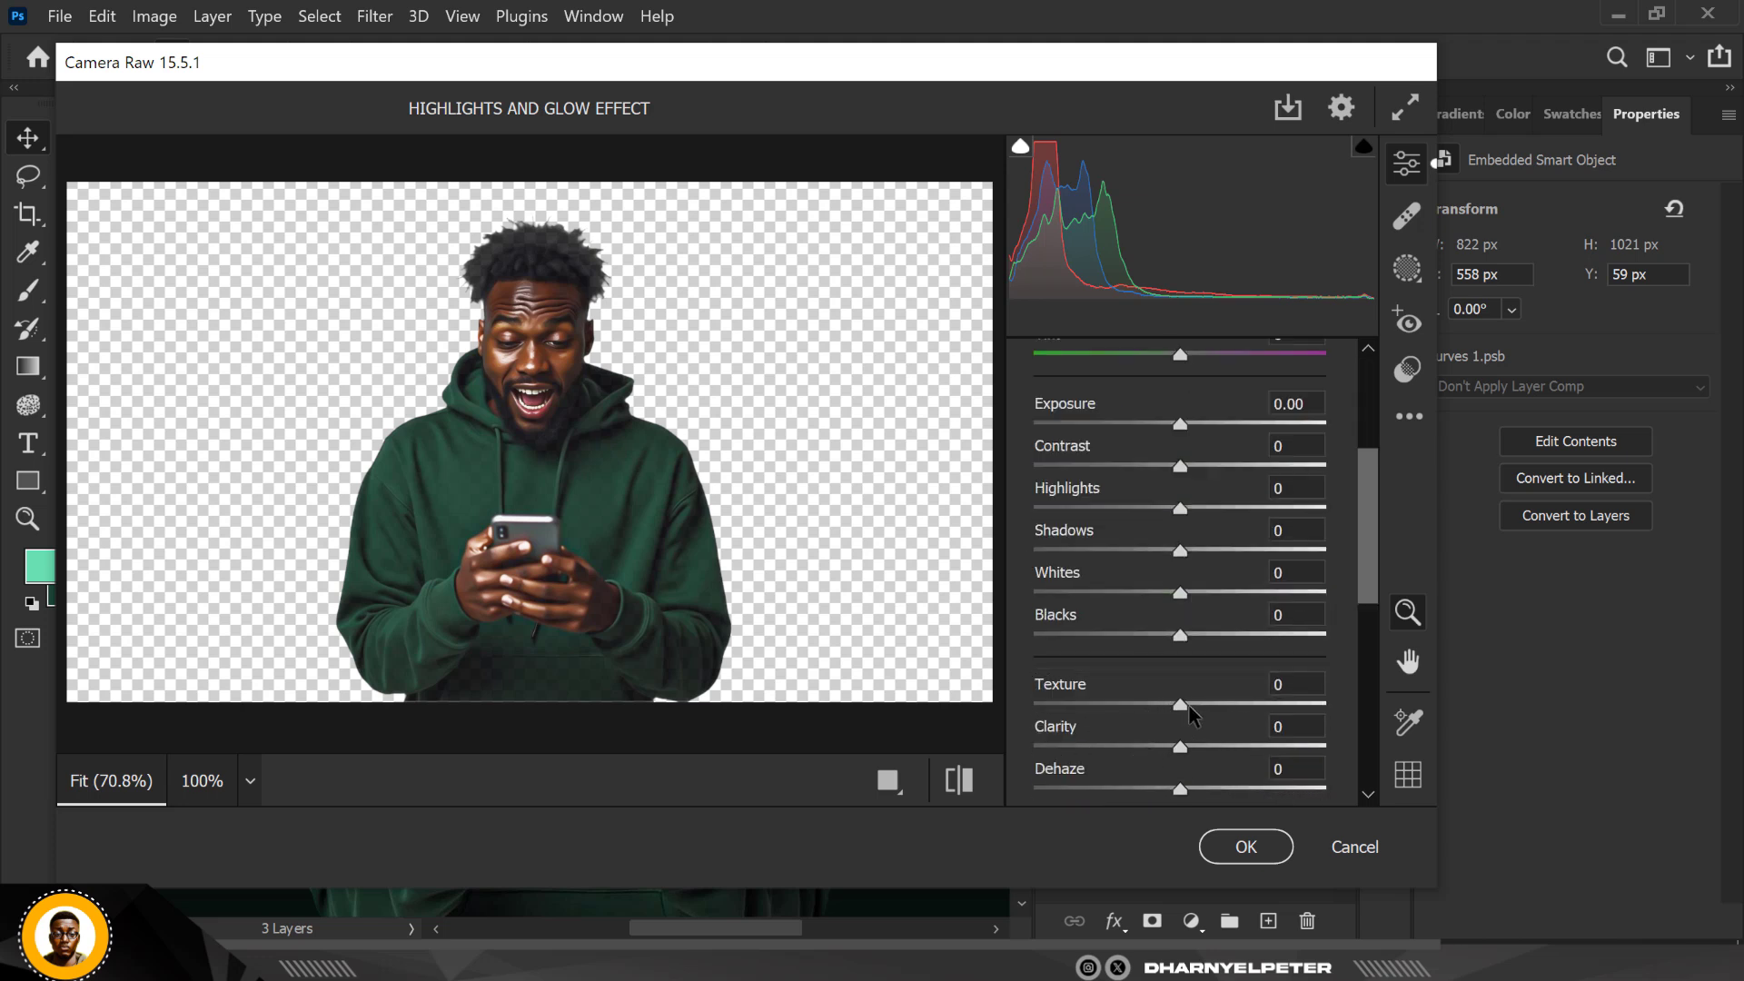
{"action": "left_click_drag", "start_coordinate": [1181, 705], "coordinate": [1073, 701]}
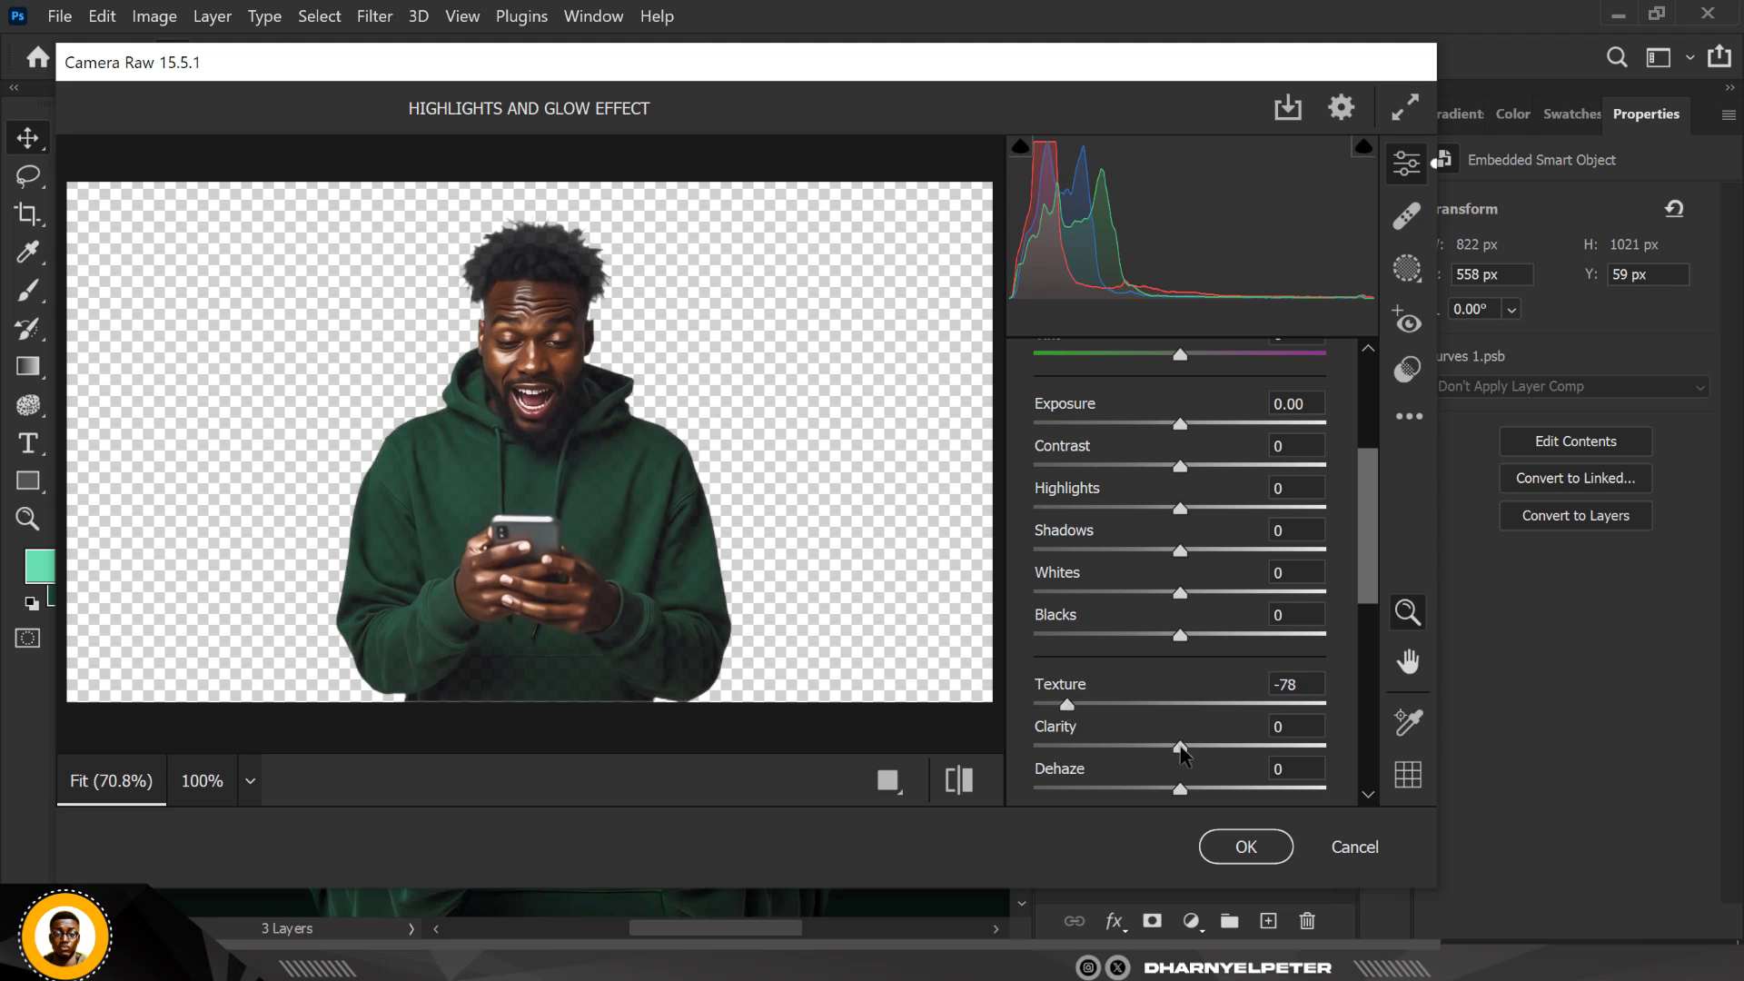
{"action": "left_click_drag", "start_coordinate": [1203, 748], "coordinate": [1238, 751]}
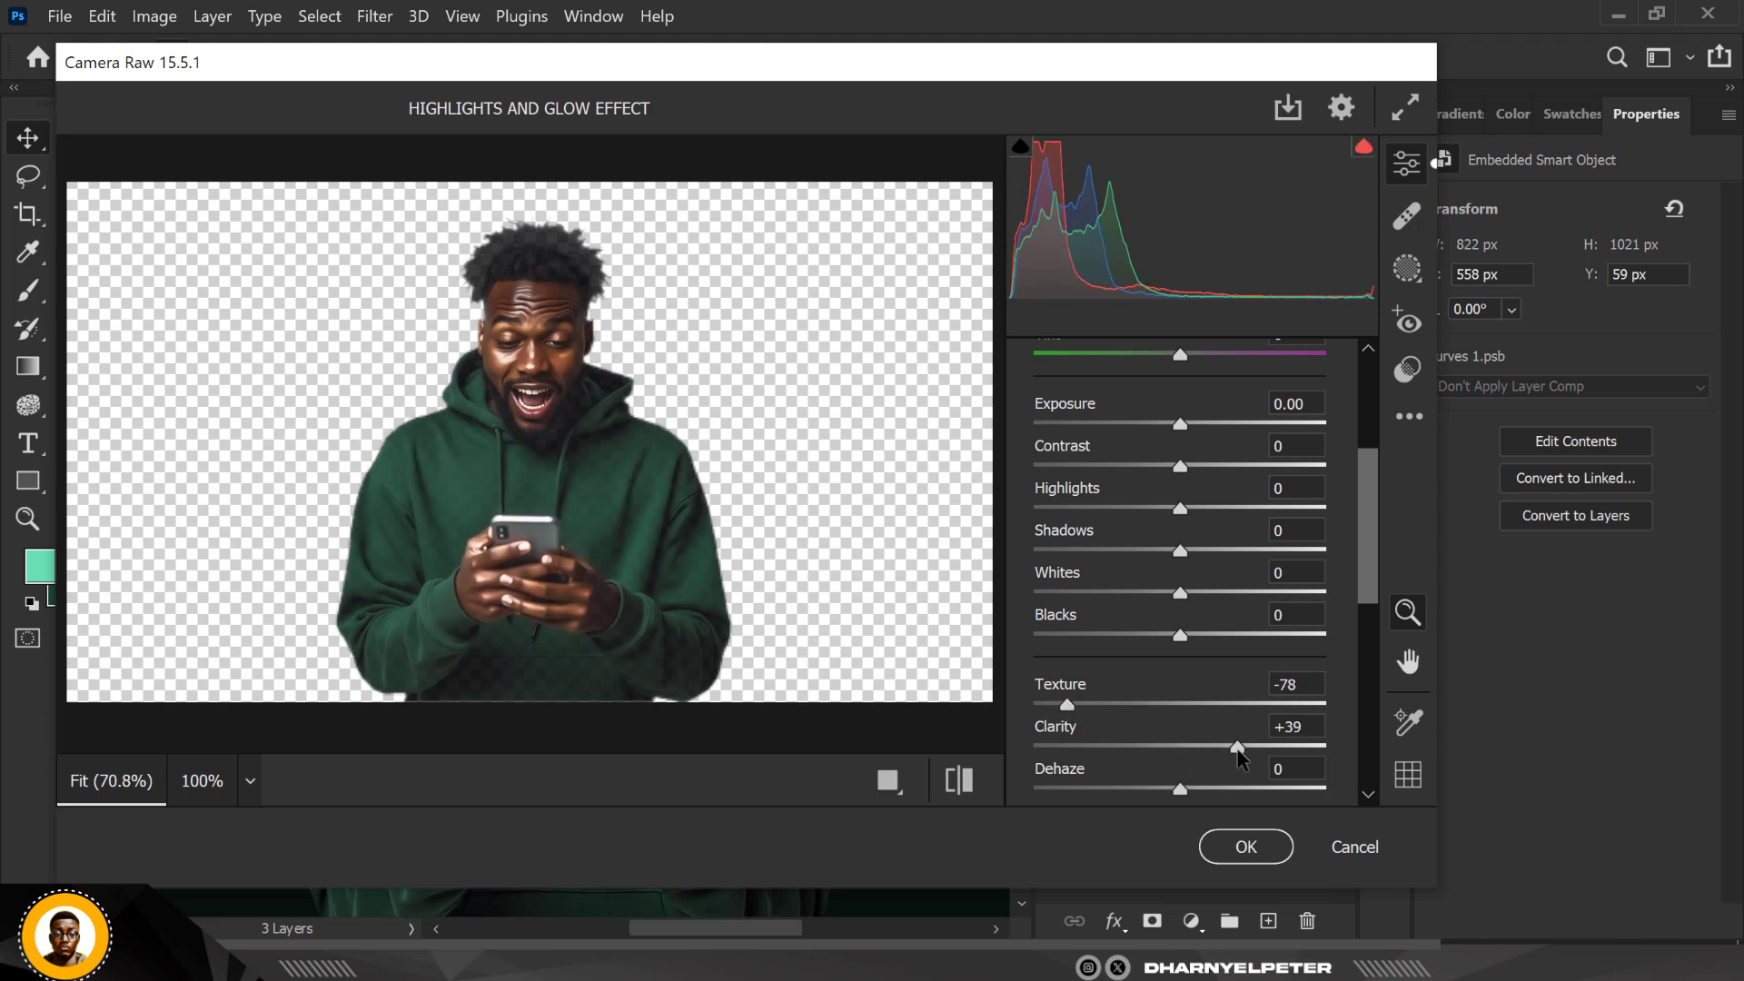
{"action": "left_click", "coordinate": [1246, 848]}
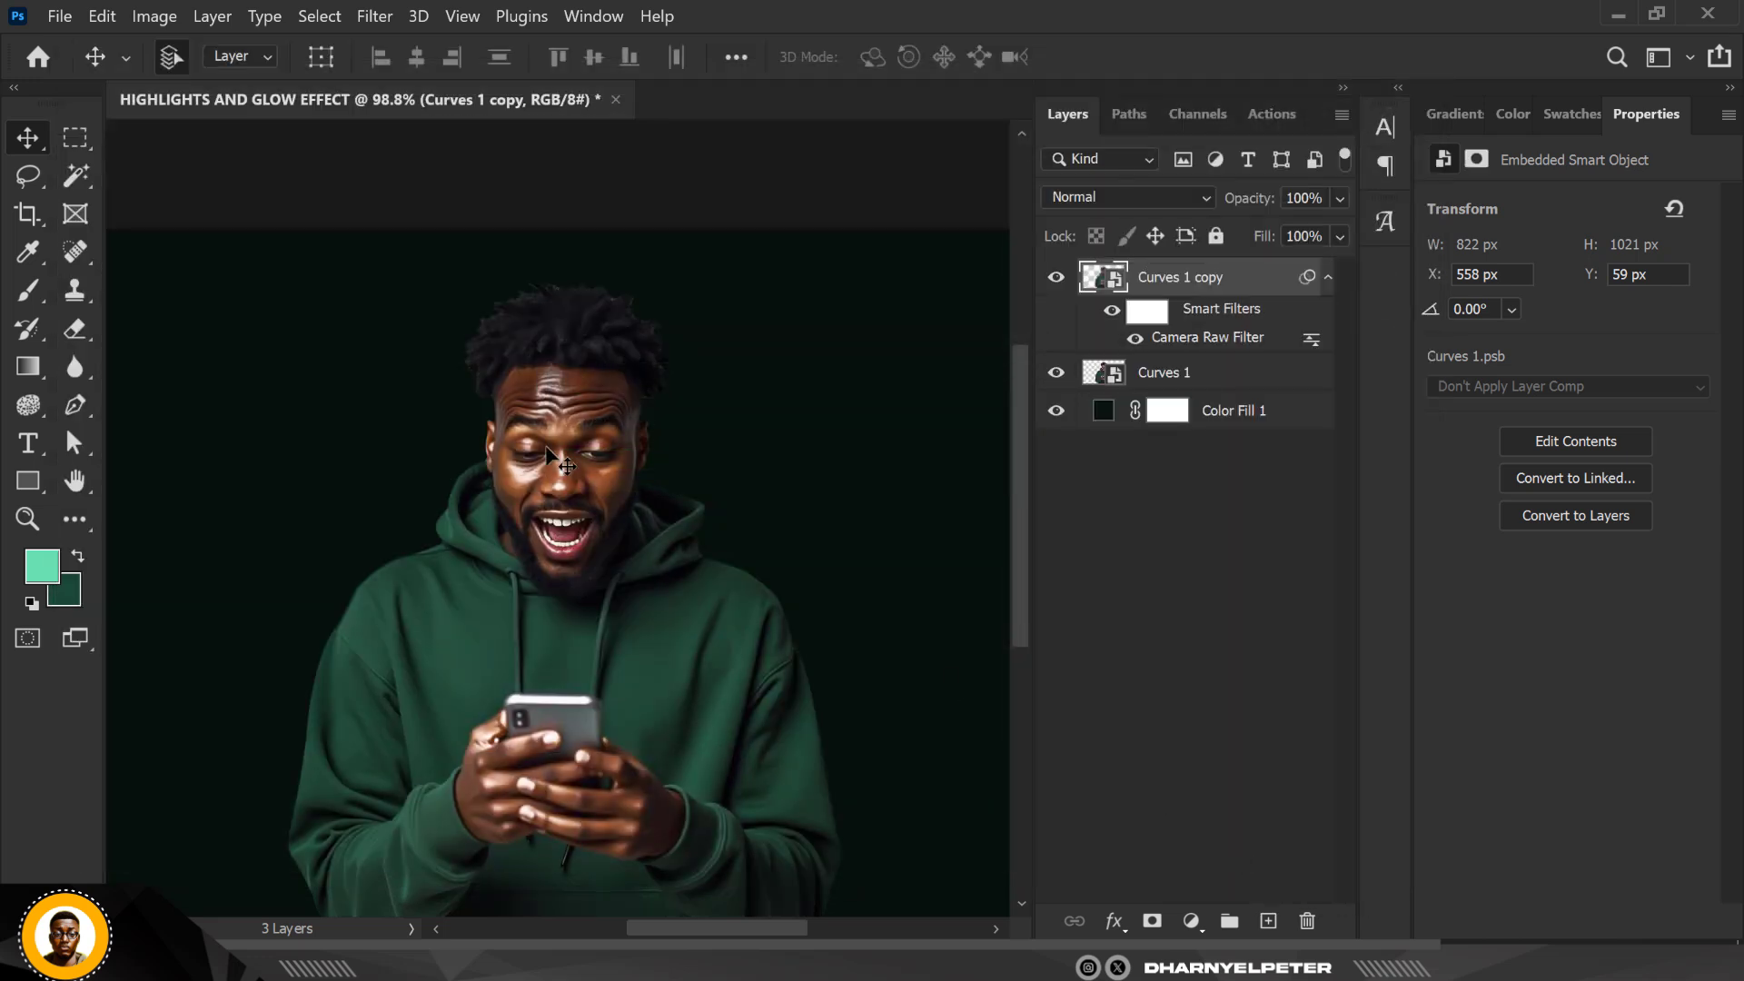
Add a layer mask to the filtered copy and invert it to black, hiding the smoothed skin
{"action": "scroll", "coordinate": [552, 451], "scroll_direction": "down", "scroll_amount": 4}
{"action": "scroll", "coordinate": [563, 466], "scroll_direction": "up", "scroll_amount": 5}
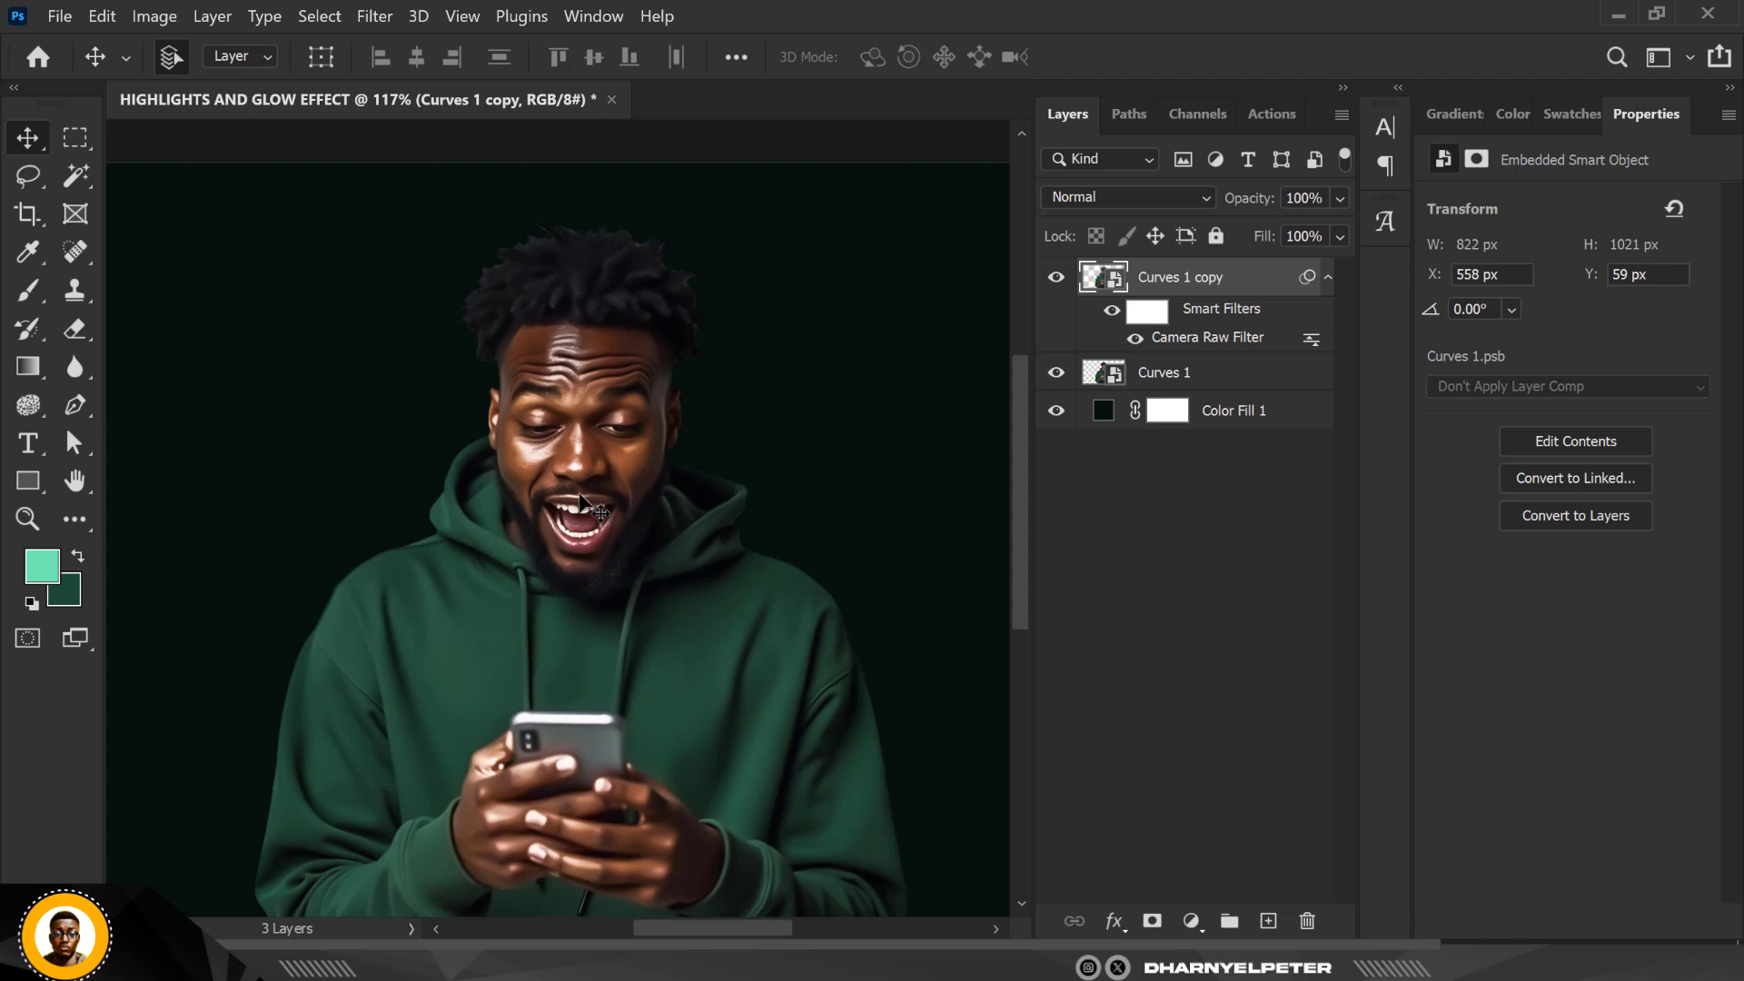
{"action": "scroll", "coordinate": [586, 505], "scroll_direction": "up", "scroll_amount": 4}
{"action": "scroll", "coordinate": [640, 536], "scroll_direction": "down", "scroll_amount": 3}
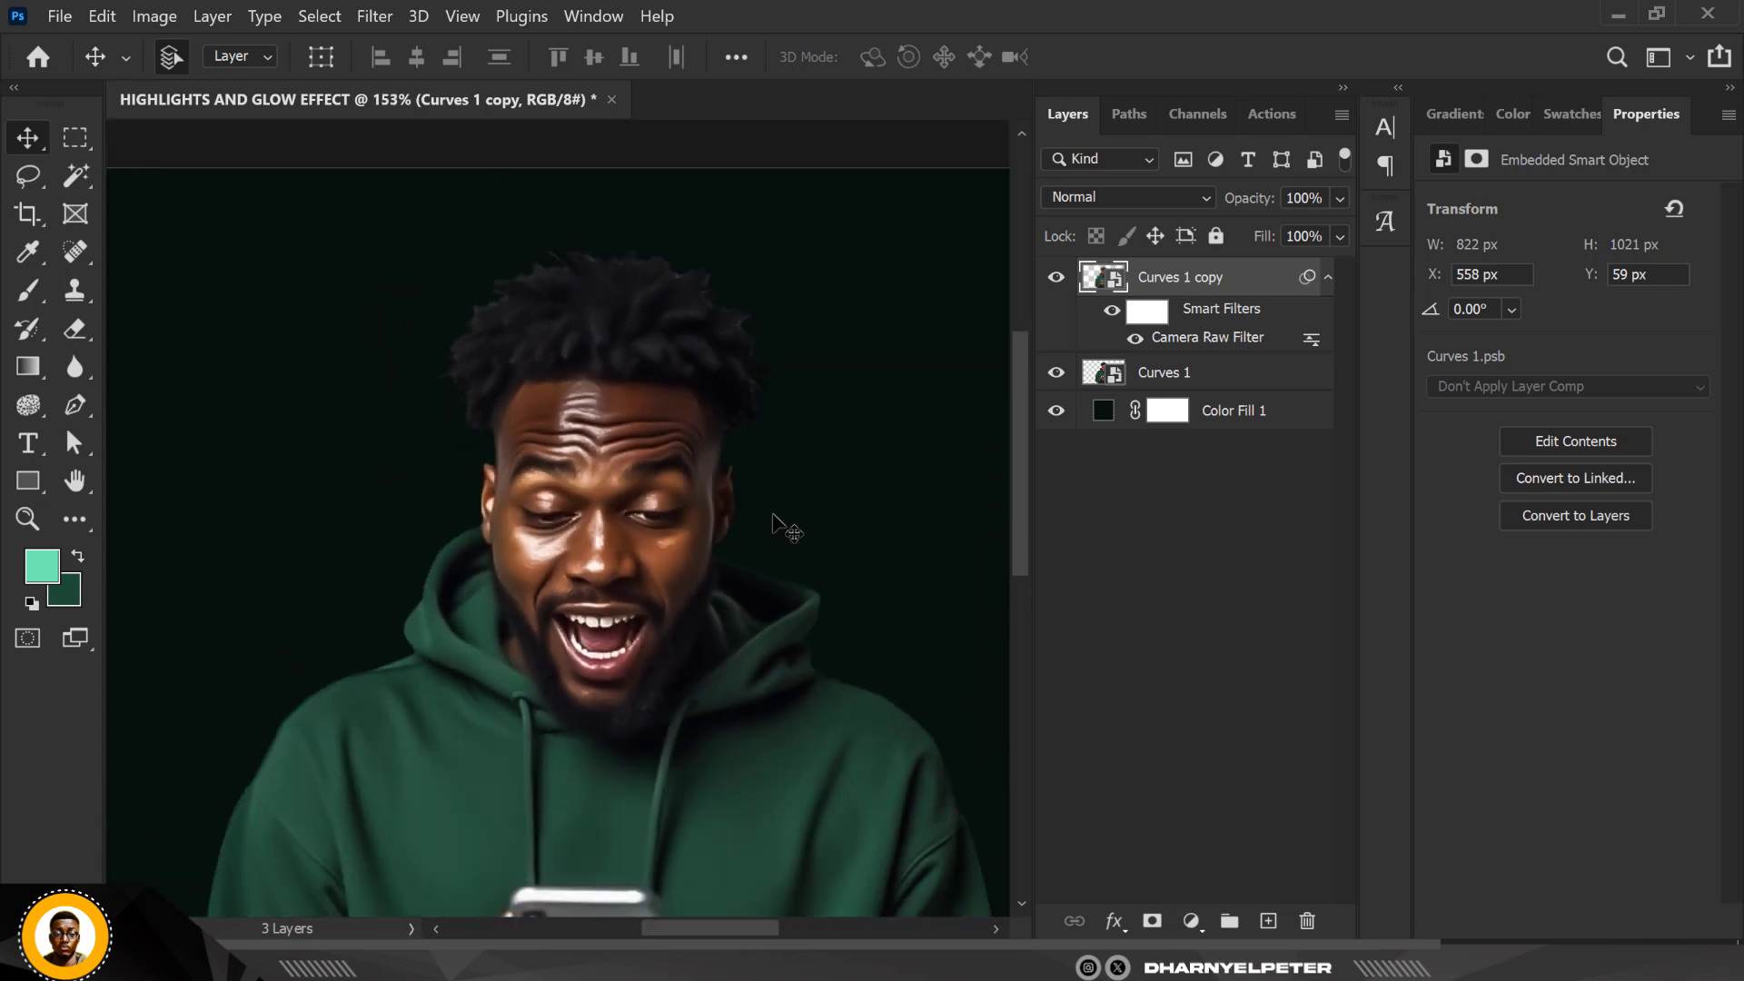
{"action": "left_click", "coordinate": [1153, 921]}
{"action": "scroll", "coordinate": [593, 466], "scroll_direction": "down", "scroll_amount": 3}
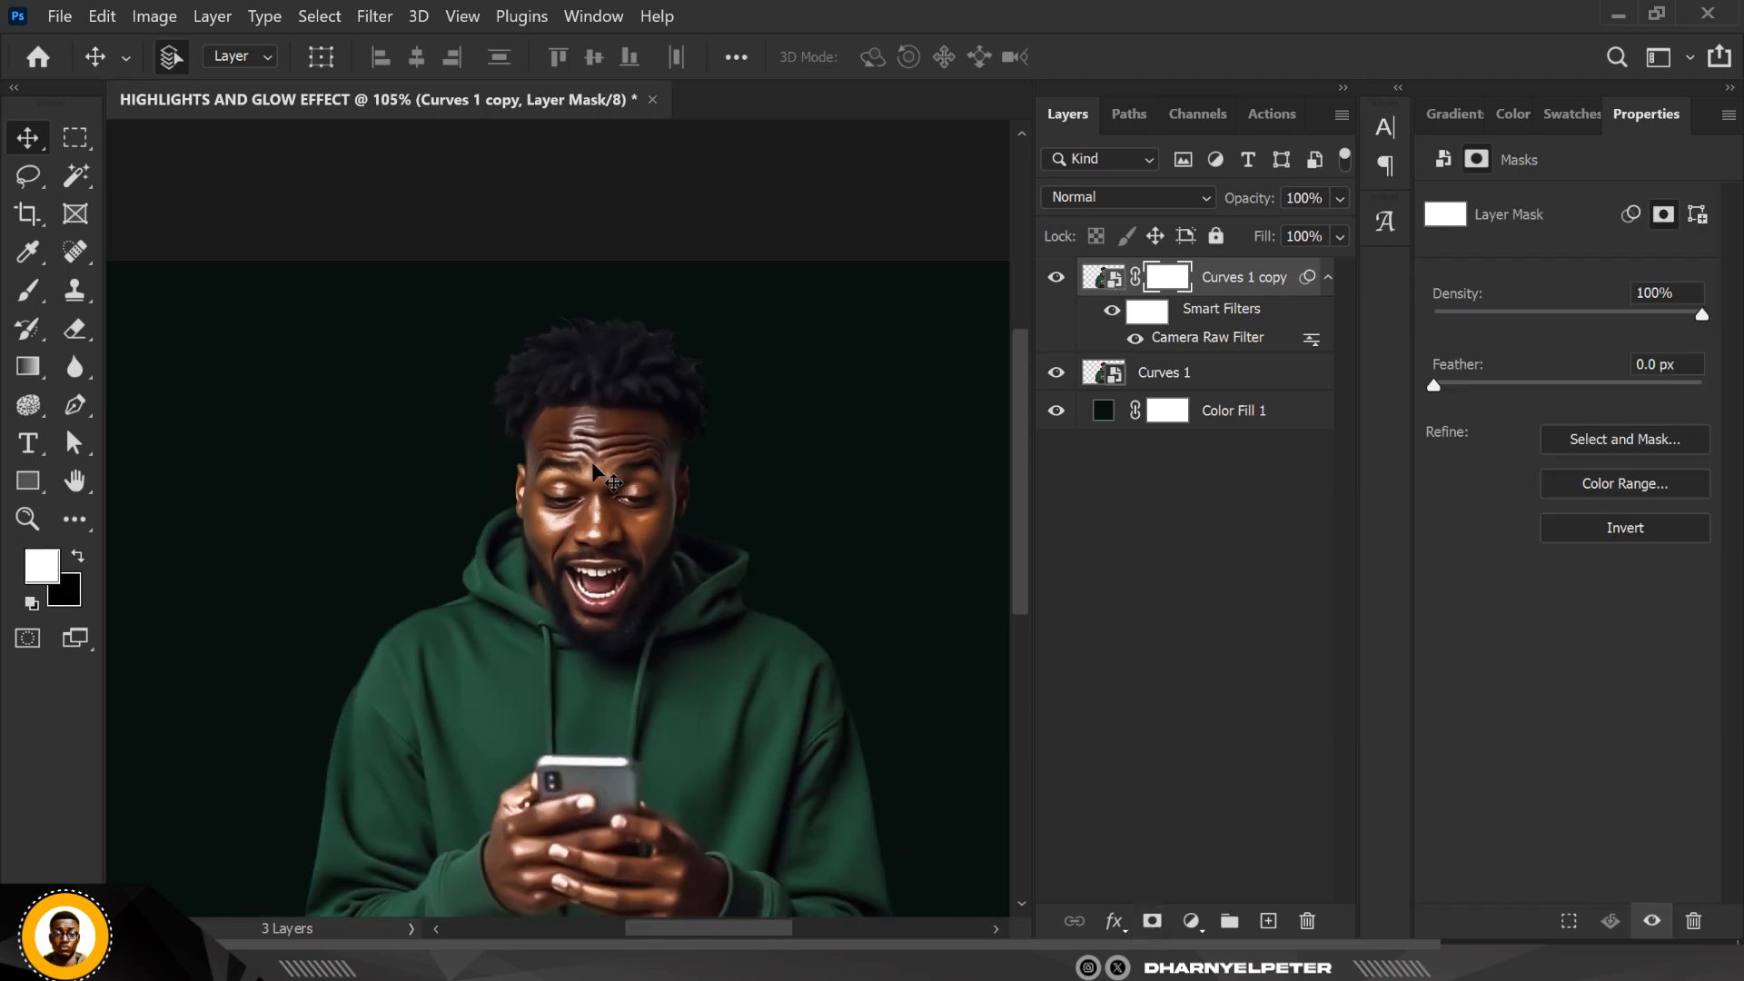
{"action": "scroll", "coordinate": [592, 461], "scroll_direction": "down", "scroll_amount": 2}
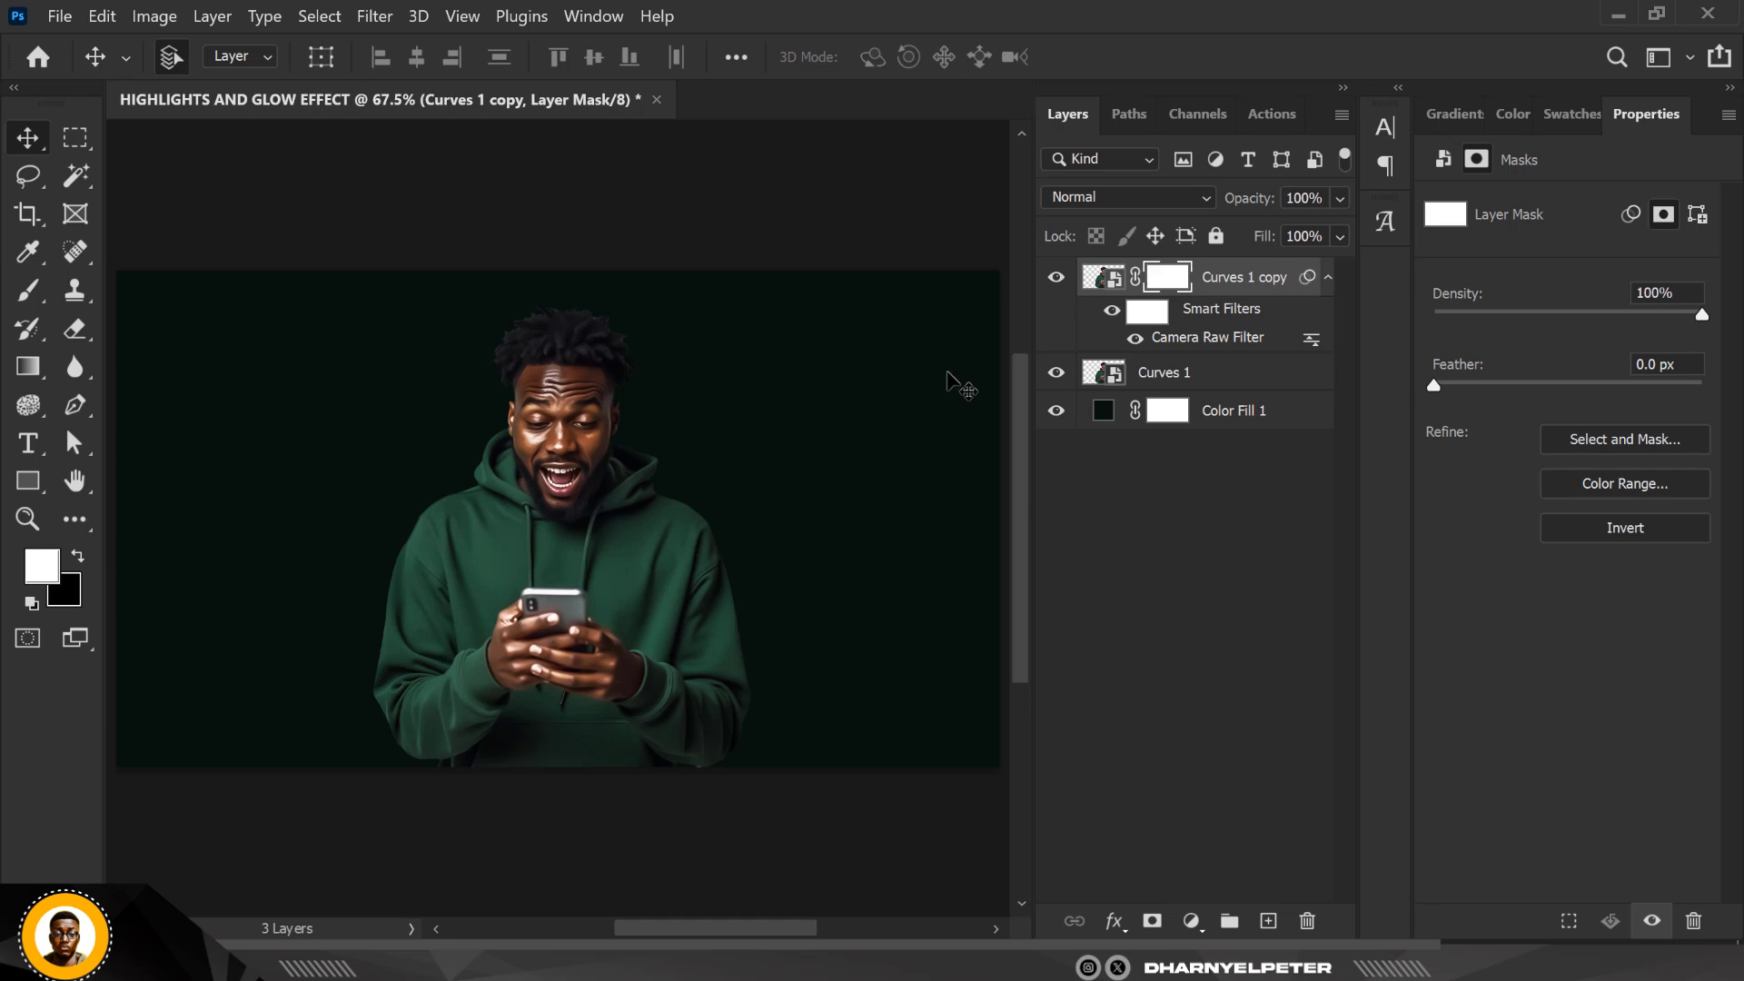
{"action": "key", "text": "ctrl+i"}
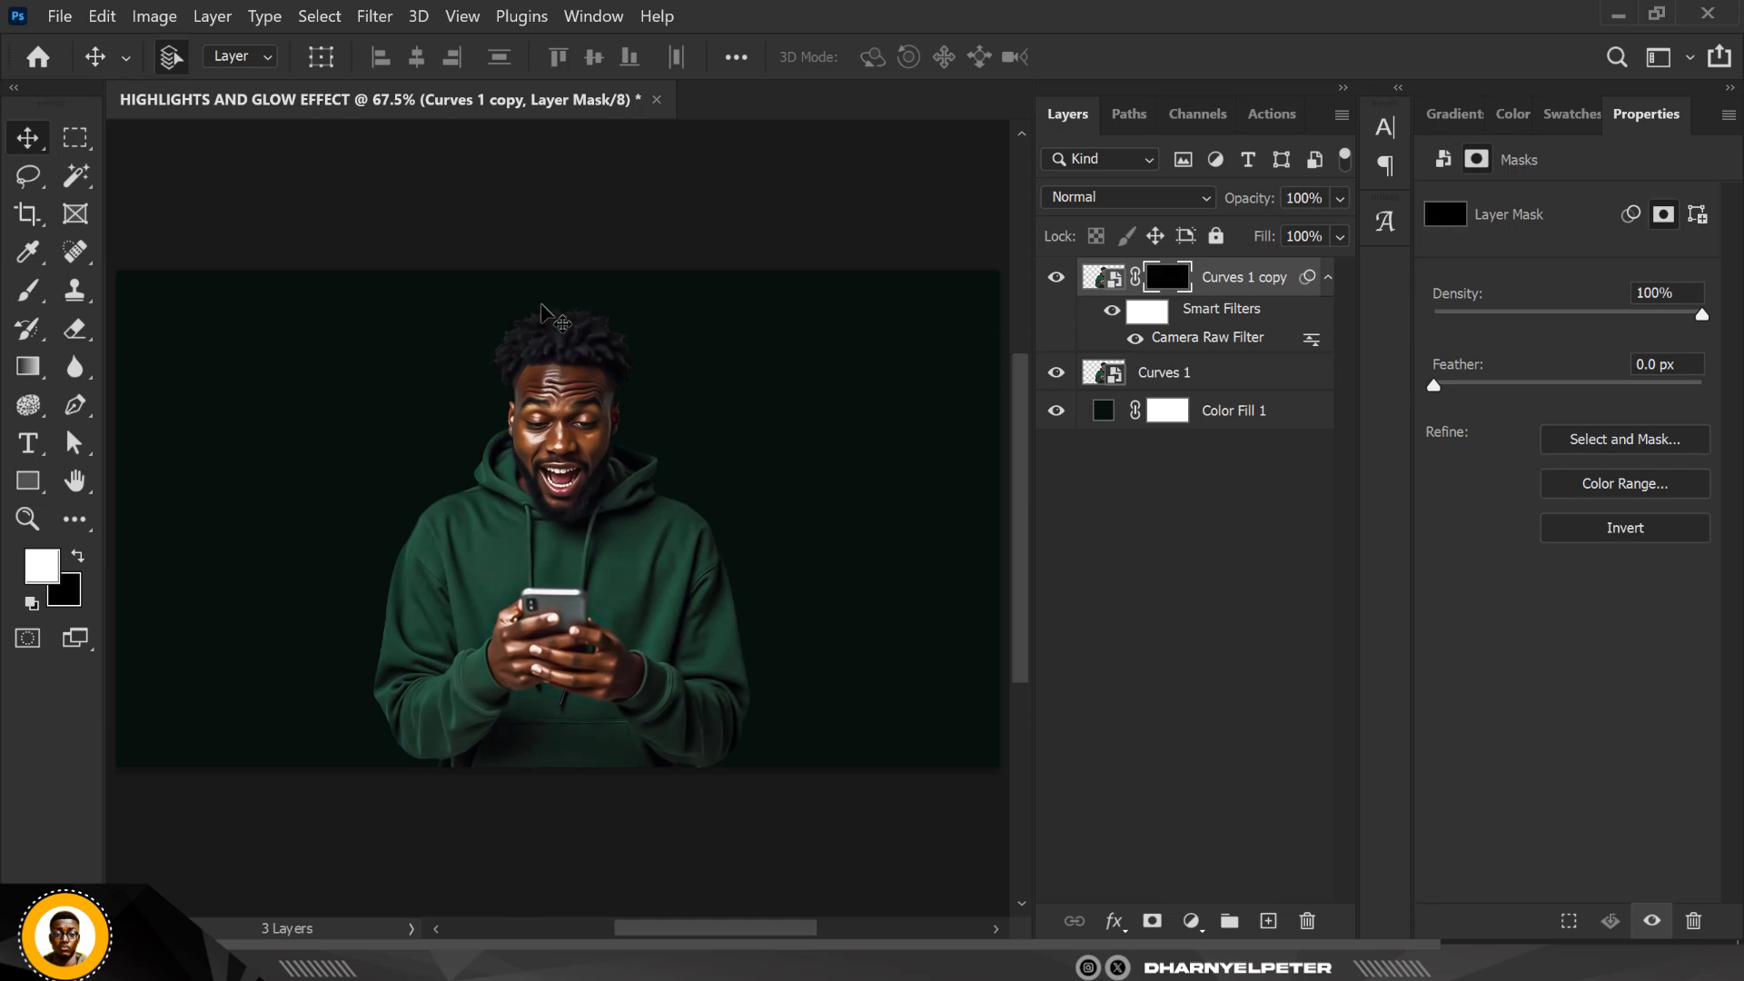
Paint white on the copy's mask over the cheeks and nose with a soft 40 px brush to reveal the smoothing
{"action": "scroll", "coordinate": [581, 382], "scroll_direction": "up", "scroll_amount": 3}
{"action": "scroll", "coordinate": [596, 389], "scroll_direction": "up", "scroll_amount": 3}
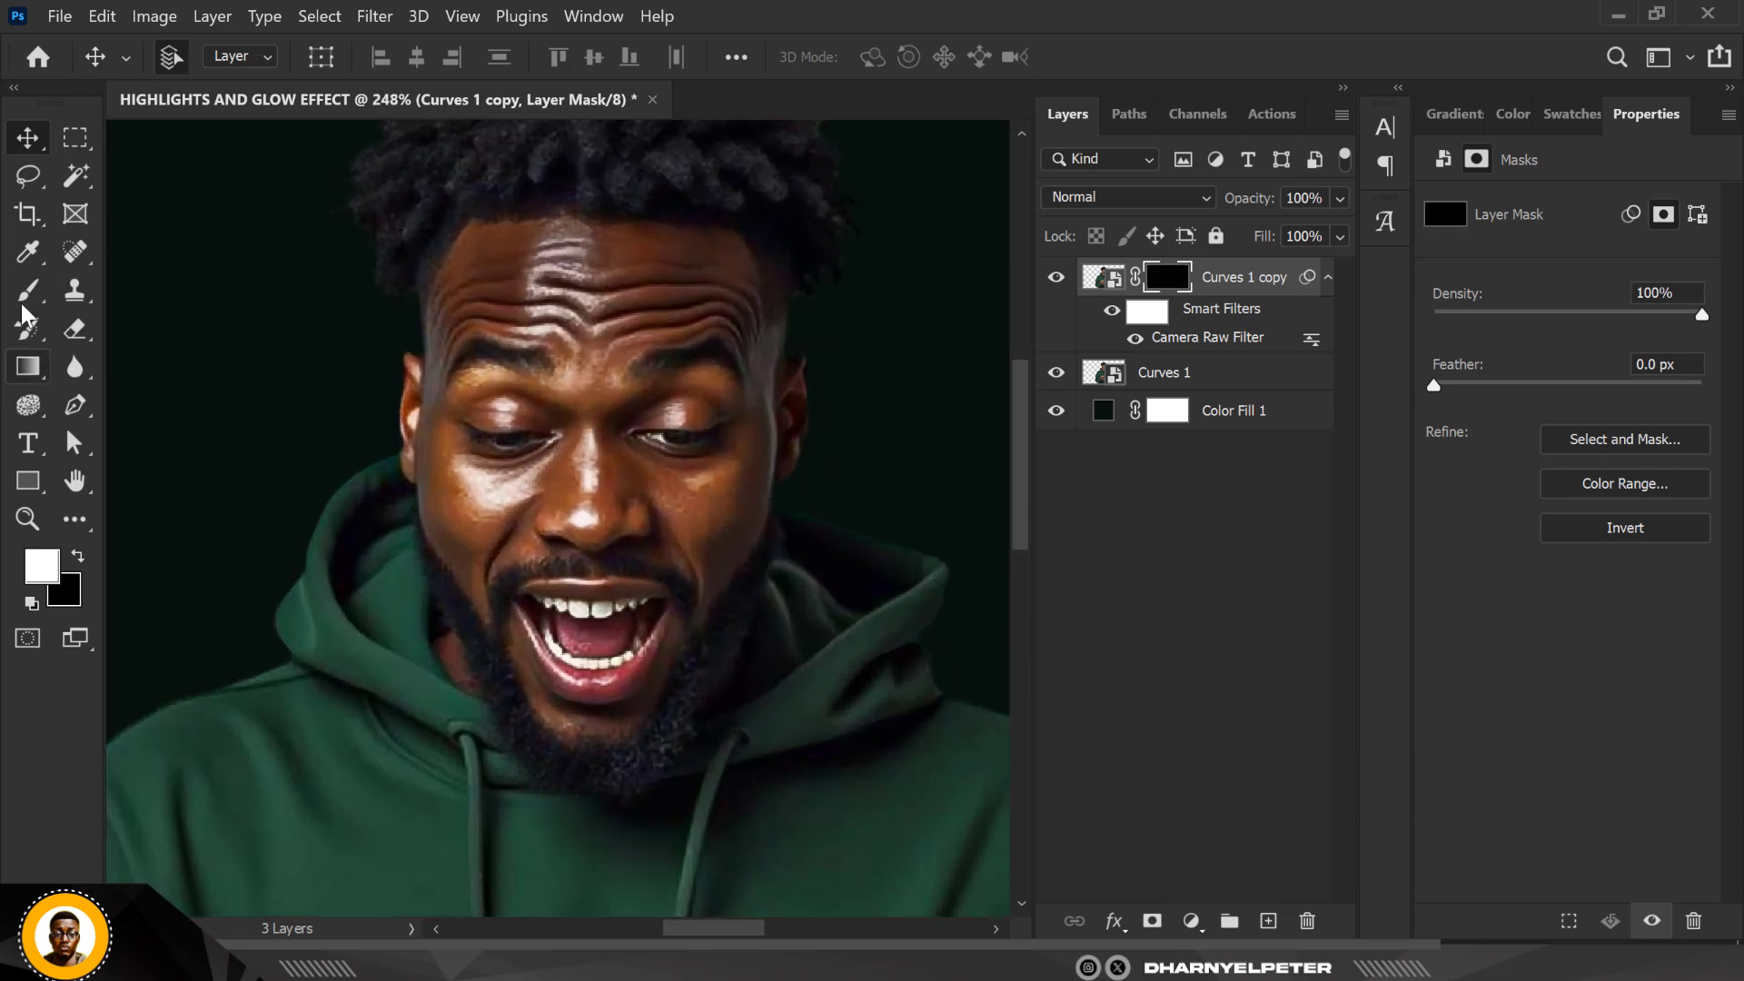
{"action": "left_click", "coordinate": [27, 291]}
{"action": "key", "text": "bracketleft"}
{"action": "key", "text": "bracketleft"}
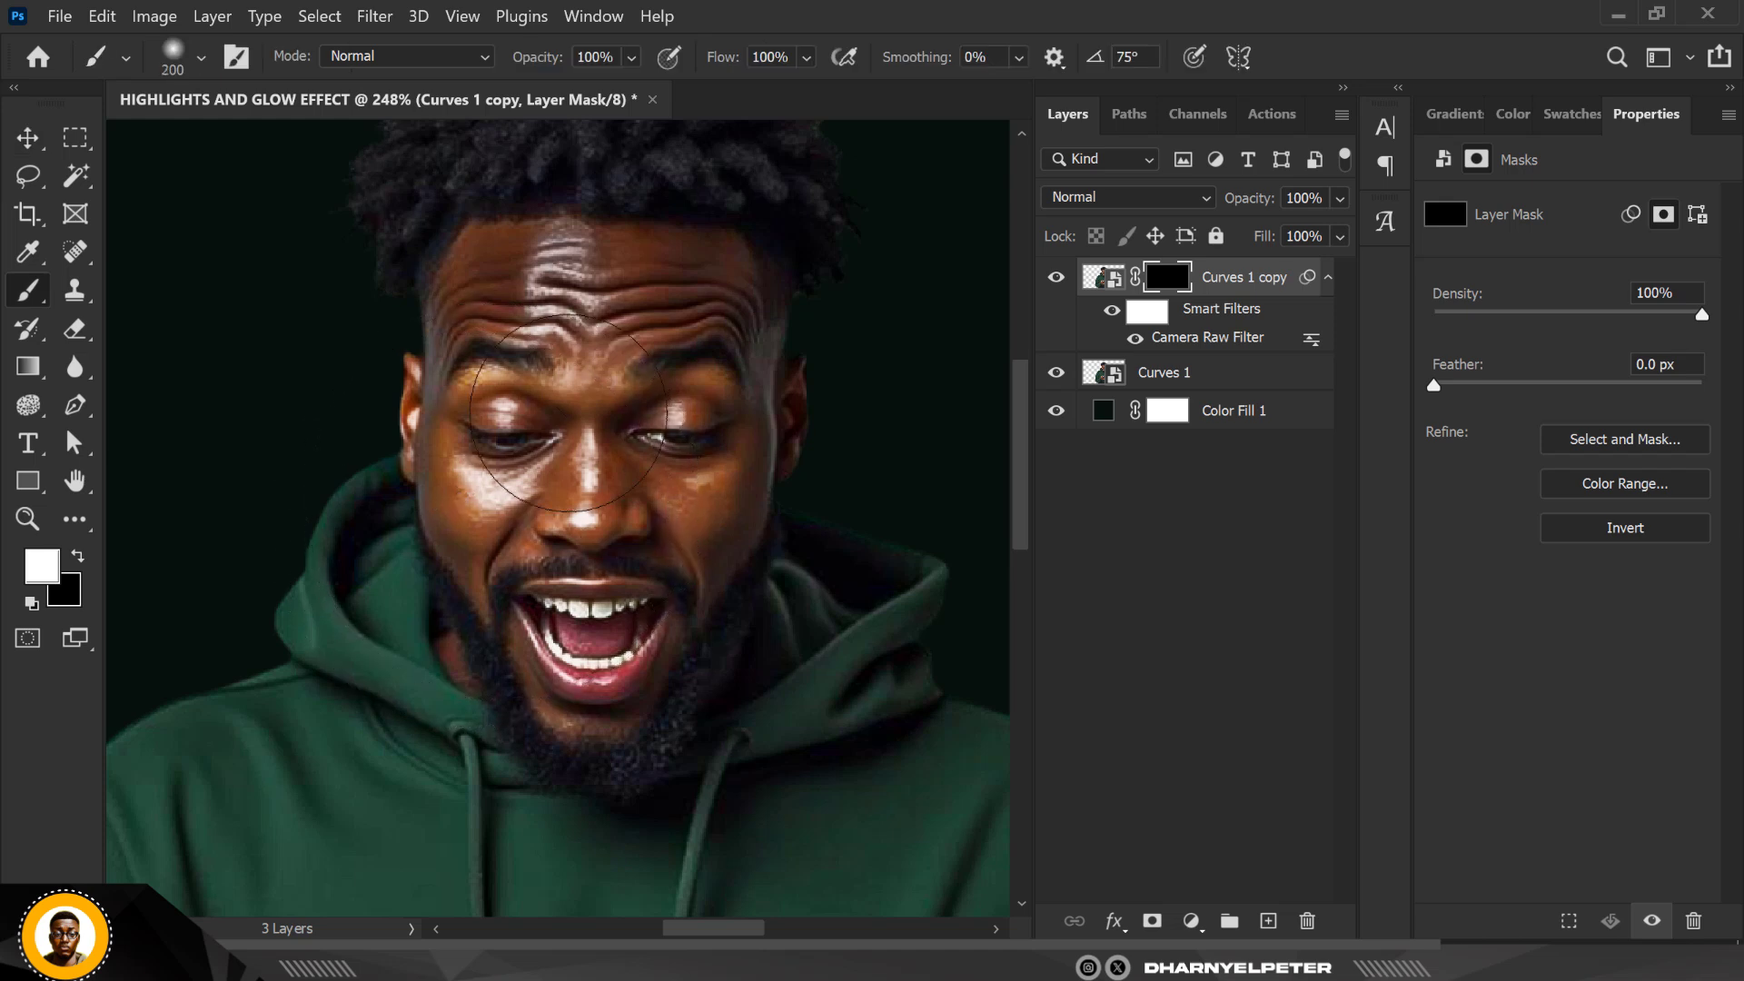
{"action": "key", "text": "bracketleft"}
{"action": "key", "text": "bracketleft"}
{"action": "key", "text": "bracketleft"}
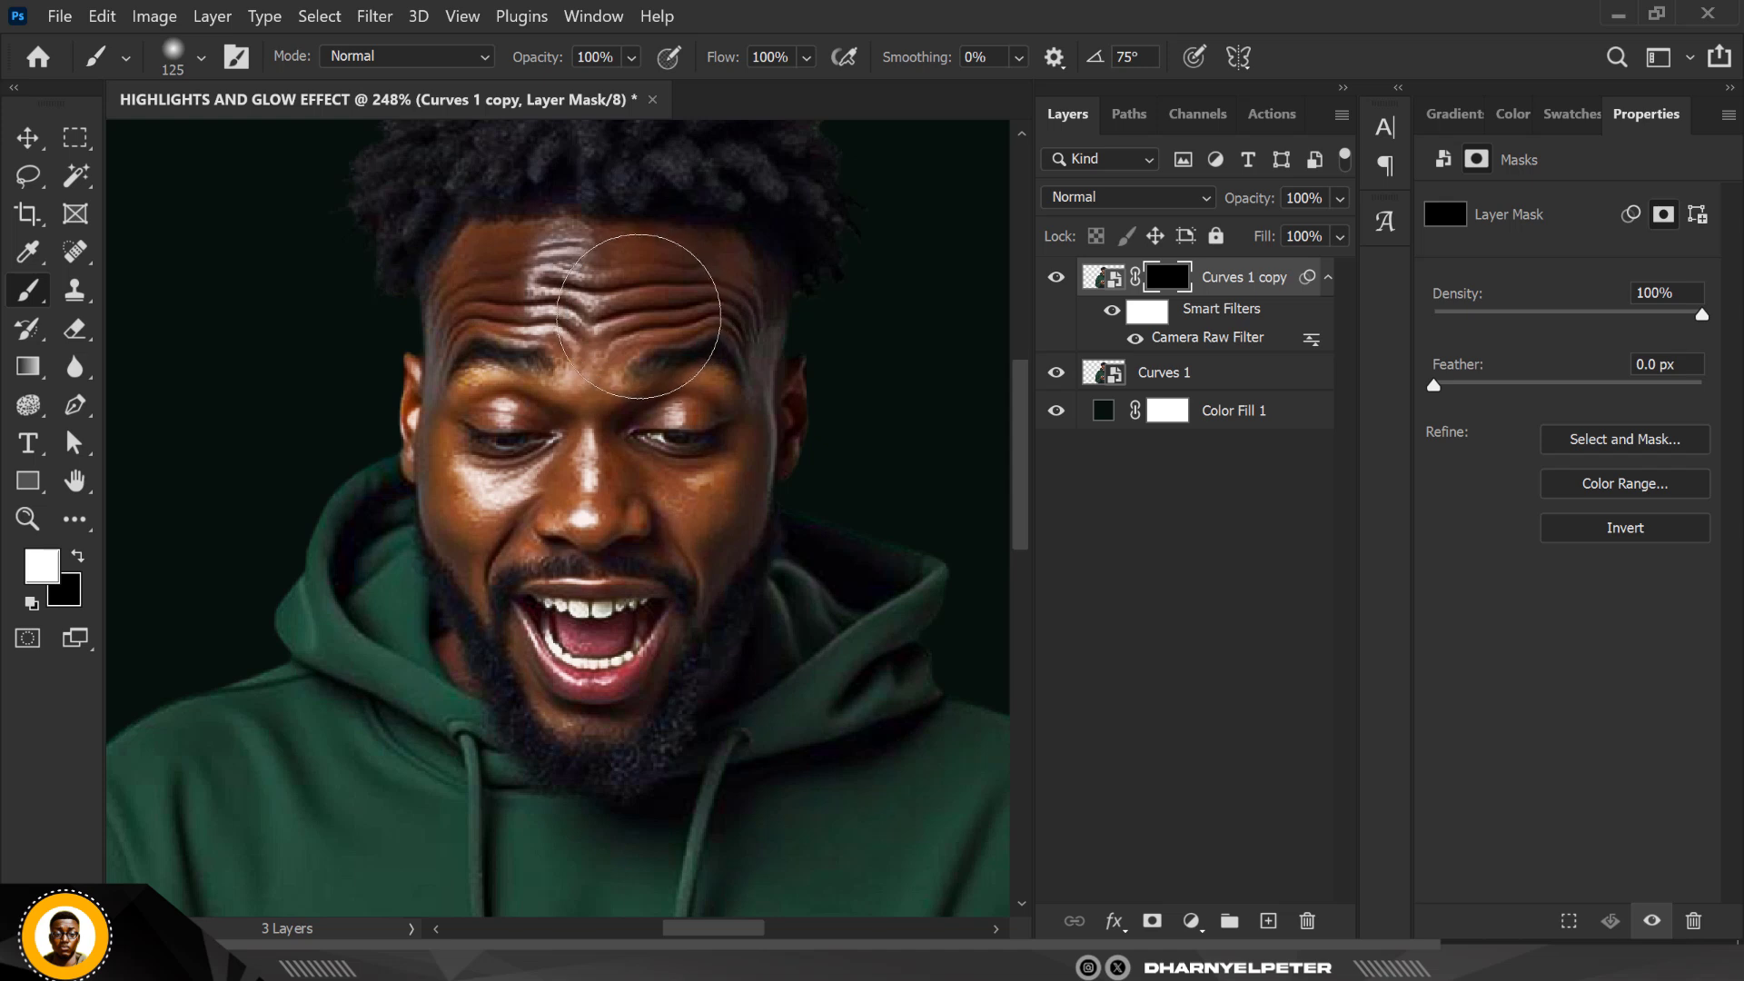
{"action": "key", "text": "bracketleft"}
{"action": "key", "text": "bracketleft"}
{"action": "key", "text": "bracketleft"}
{"action": "key", "text": "bracketleft"}
{"action": "key", "text": "bracketleft"}
{"action": "key", "text": "bracketleft"}
{"action": "key", "text": "bracketleft"}
{"action": "scroll", "coordinate": [468, 524], "scroll_direction": "up", "scroll_amount": 1}
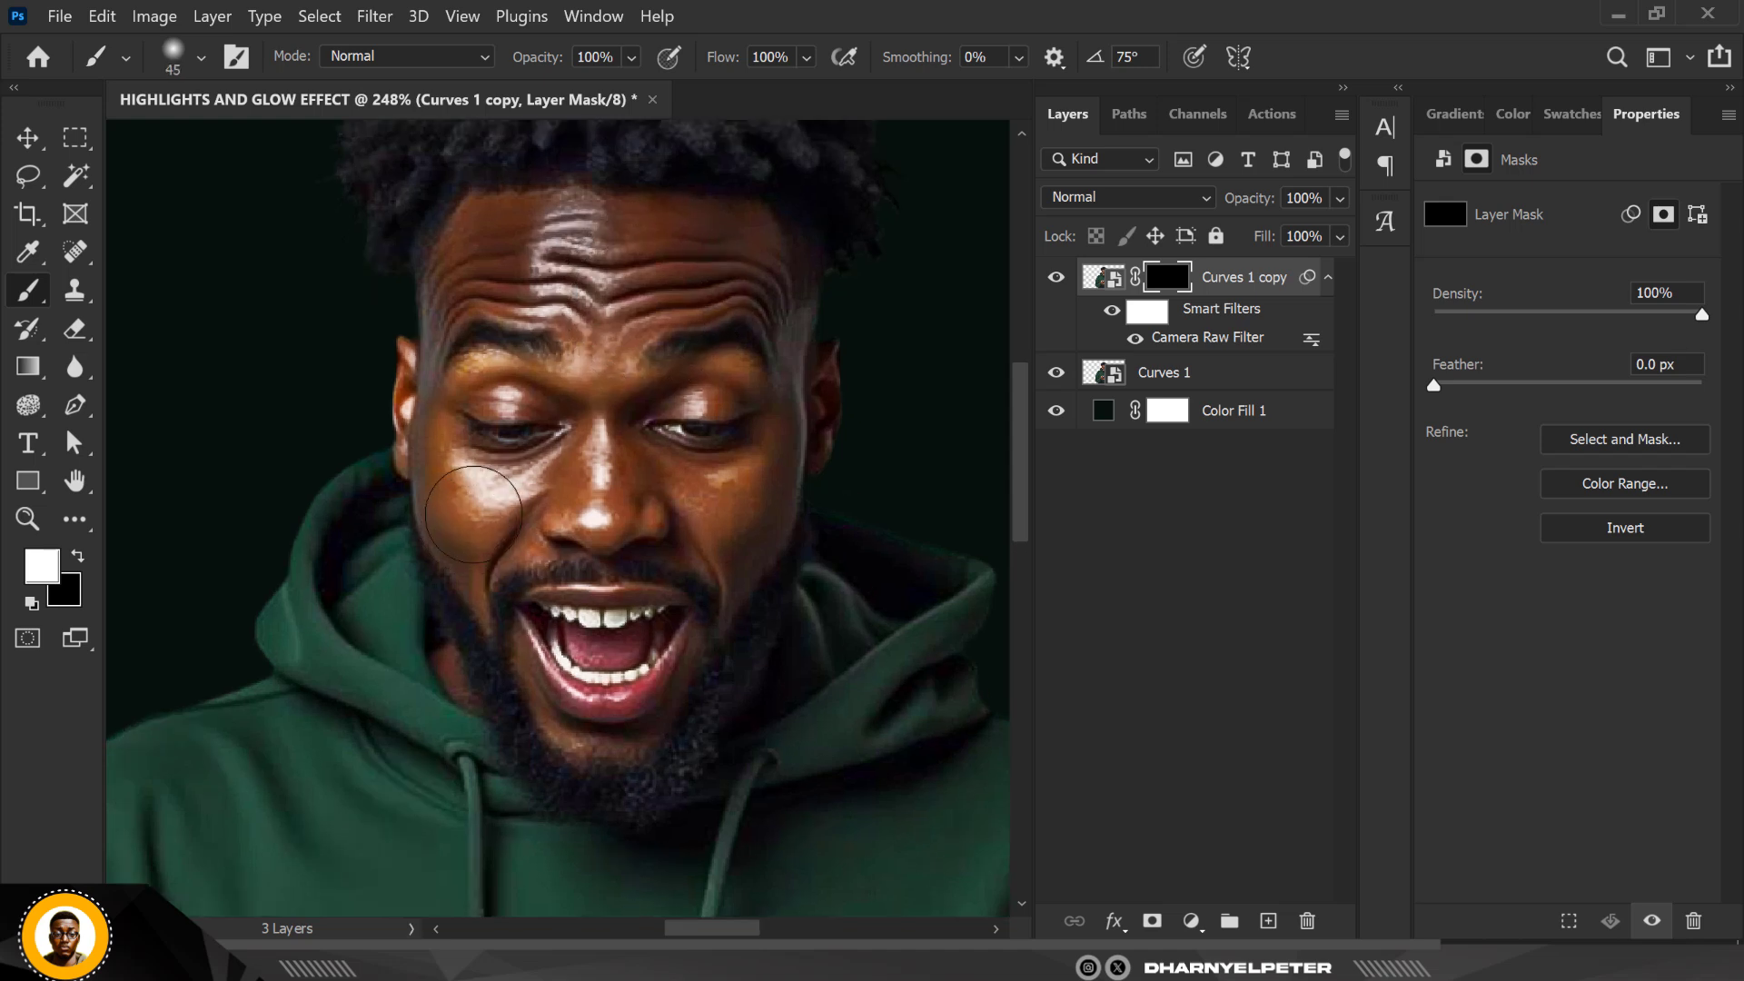
{"action": "scroll", "coordinate": [467, 524], "scroll_direction": "up", "scroll_amount": 2}
{"action": "mouse_move", "coordinate": [463, 513]}
{"action": "left_mouse_down"}
{"action": "mouse_move", "coordinate": [490, 477]}
{"action": "mouse_move", "coordinate": [478, 467]}
{"action": "mouse_move", "coordinate": [476, 493]}
{"action": "left_mouse_up"}
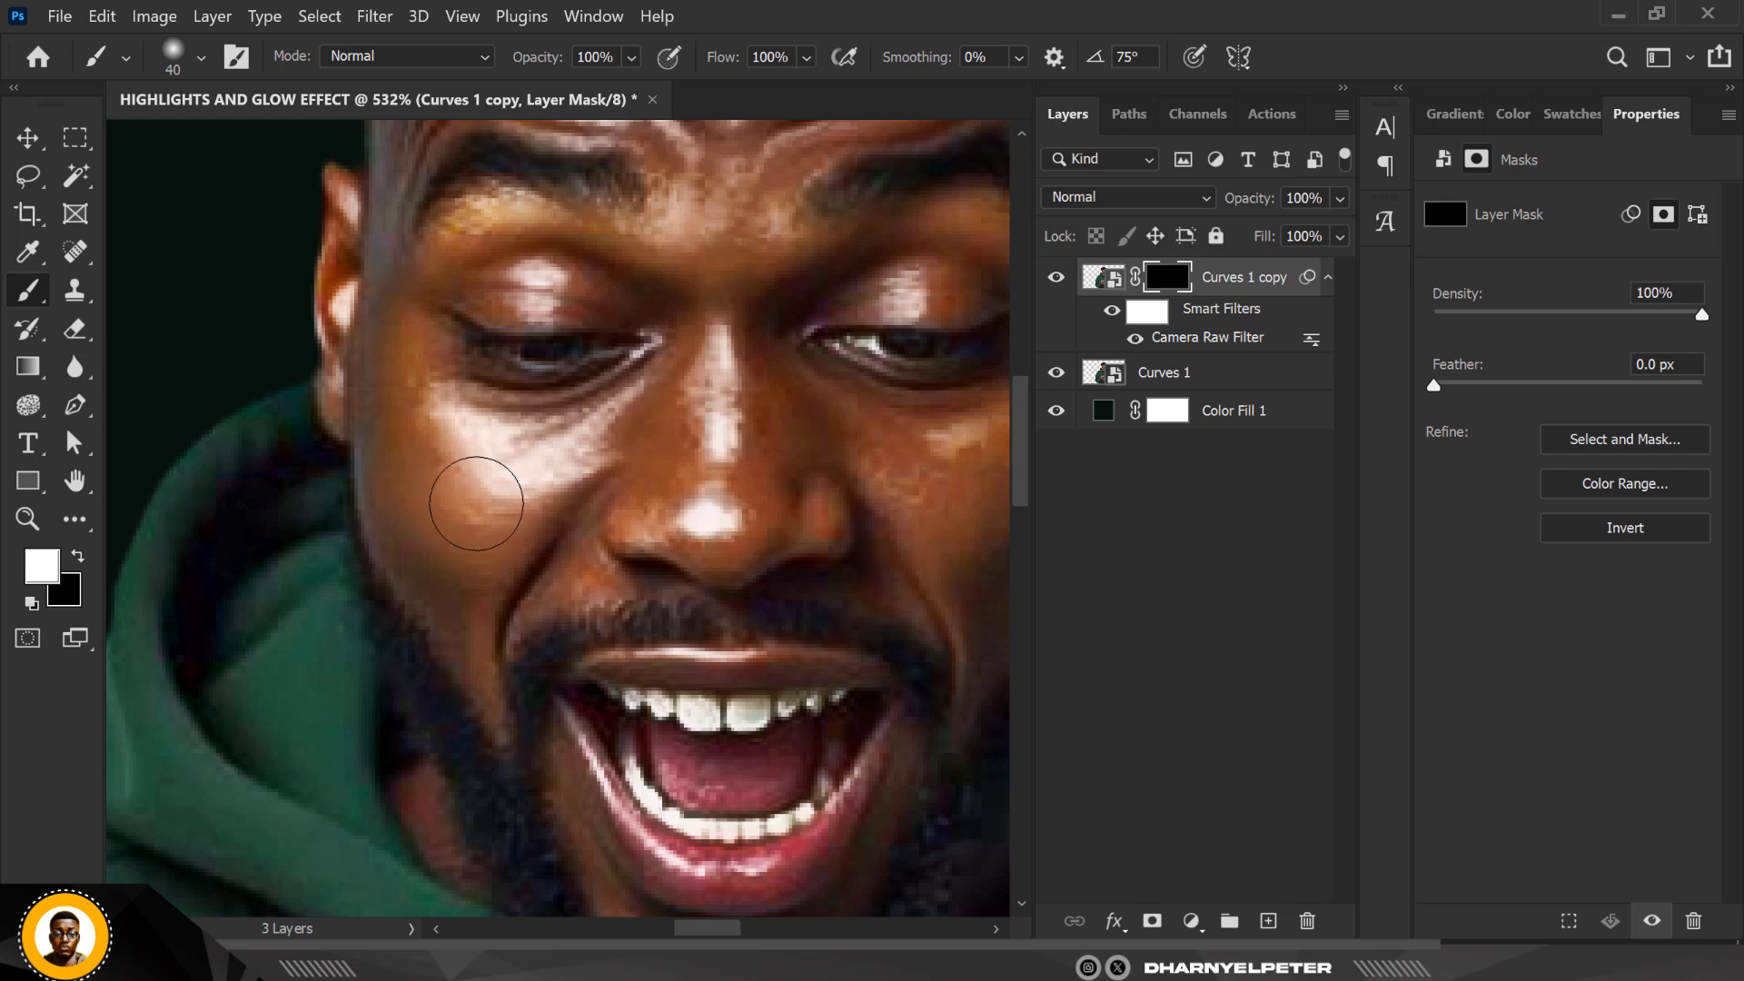
{"action": "scroll", "coordinate": [476, 490], "scroll_direction": "down", "scroll_amount": 1}
{"action": "mouse_move", "coordinate": [483, 495]}
{"action": "left_mouse_down"}
{"action": "mouse_move", "coordinate": [560, 452]}
{"action": "mouse_move", "coordinate": [489, 501]}
{"action": "mouse_move", "coordinate": [491, 475]}
{"action": "mouse_move", "coordinate": [445, 431]}
{"action": "mouse_move", "coordinate": [481, 463]}
{"action": "left_mouse_up"}
{"action": "mouse_move", "coordinate": [864, 505]}
{"action": "left_mouse_down"}
{"action": "mouse_move", "coordinate": [887, 459]}
{"action": "mouse_move", "coordinate": [875, 487]}
{"action": "left_mouse_up"}
{"action": "mouse_move", "coordinate": [694, 397]}
{"action": "left_mouse_down"}
{"action": "mouse_move", "coordinate": [683, 486]}
{"action": "mouse_move", "coordinate": [679, 291]}
{"action": "mouse_move", "coordinate": [628, 288]}
{"action": "mouse_move", "coordinate": [672, 295]}
{"action": "mouse_move", "coordinate": [671, 221]}
{"action": "mouse_move", "coordinate": [752, 352]}
{"action": "left_mouse_up"}
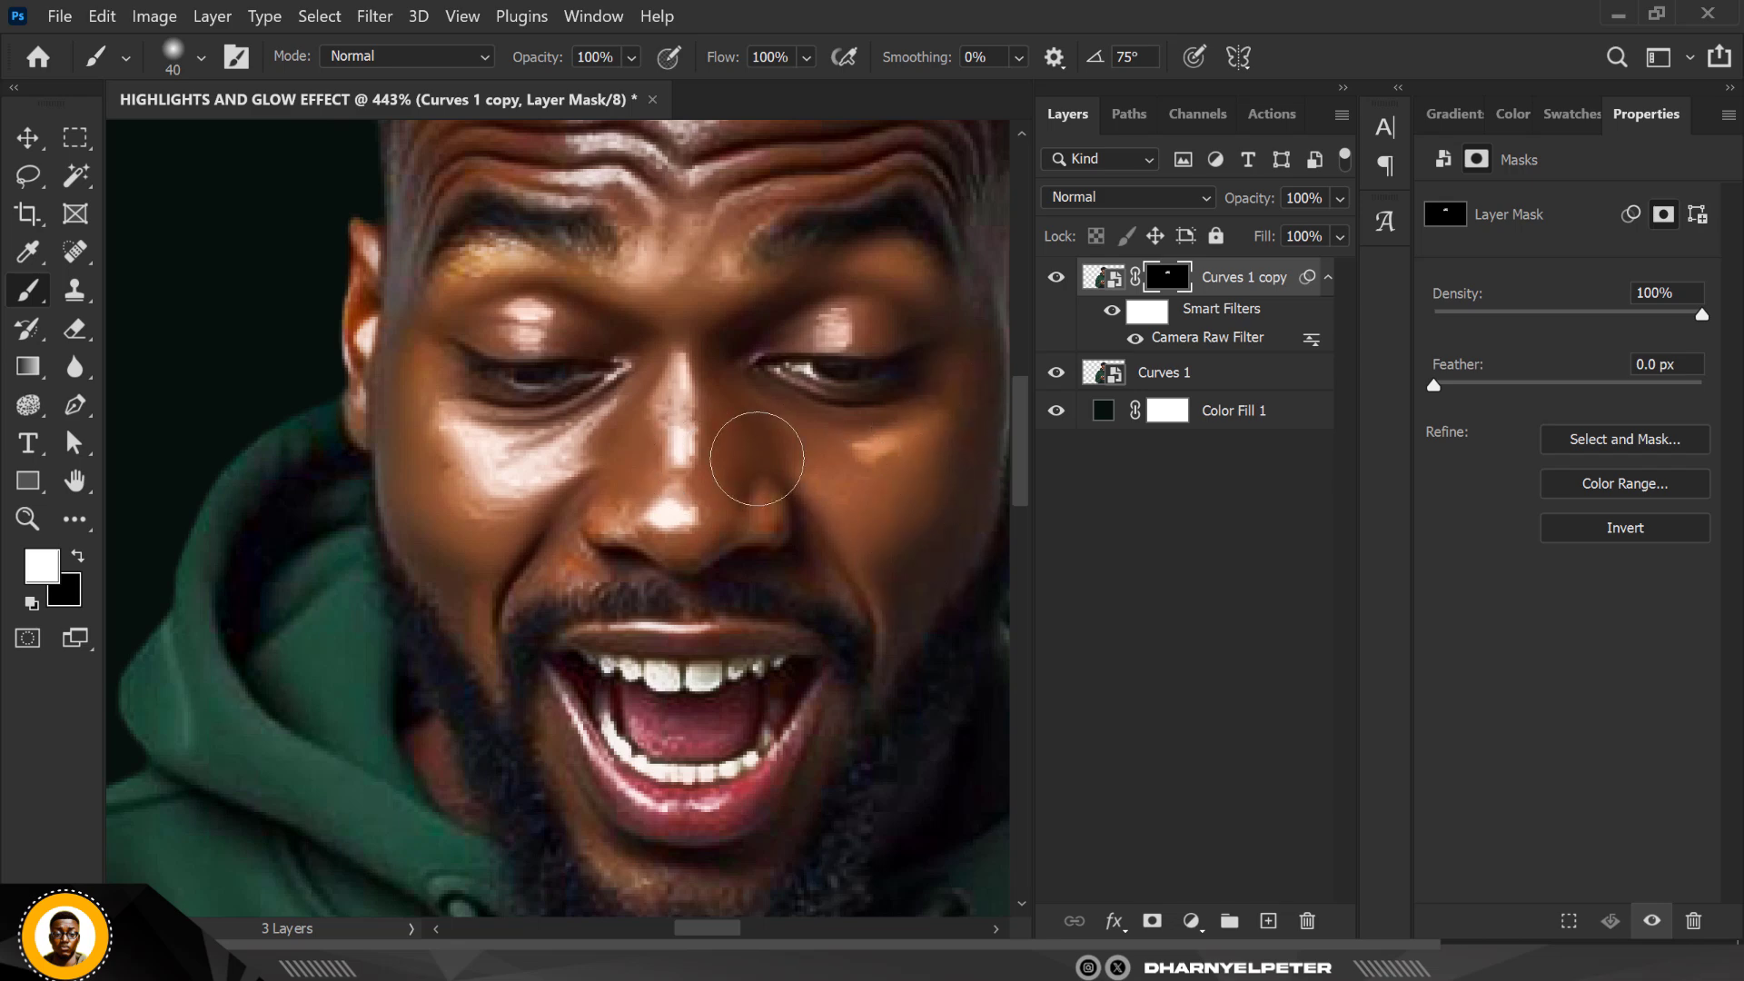
Paint the mask over the forehead and temples with a 70 px brush at 31% flow to soften the wrinkles
{"action": "scroll", "coordinate": [759, 448], "scroll_direction": "down", "scroll_amount": 2}
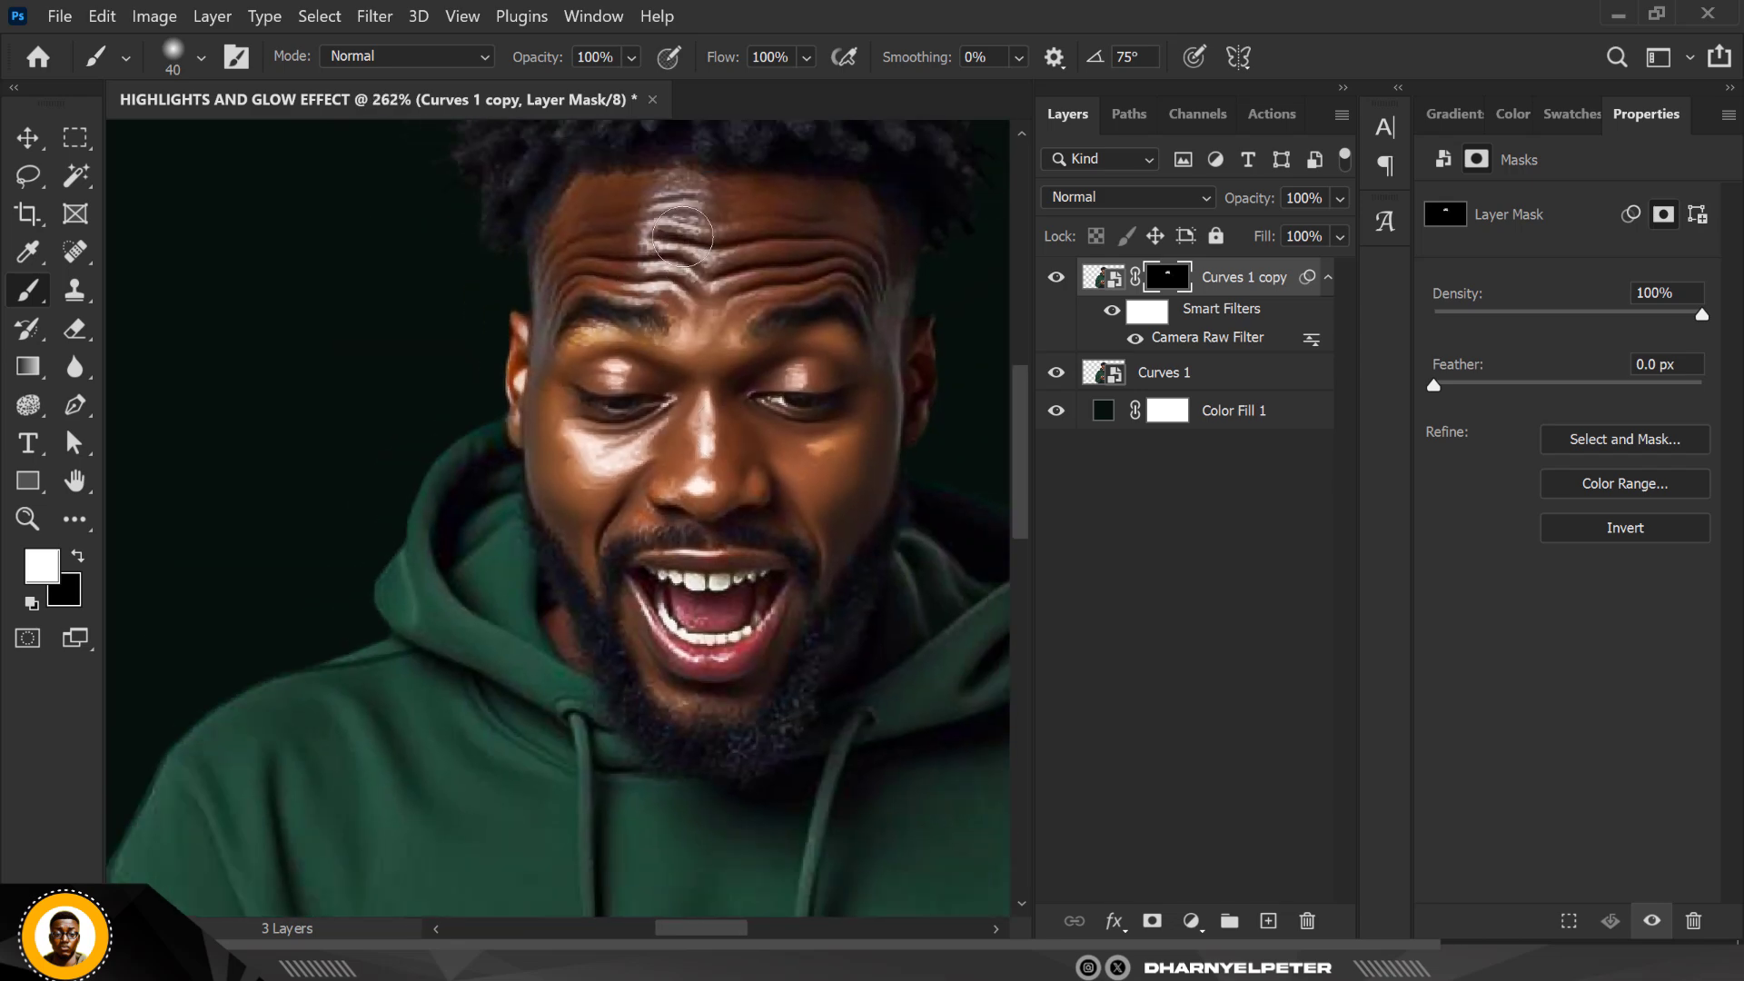
{"action": "scroll", "coordinate": [695, 227], "scroll_direction": "up", "scroll_amount": 1}
{"action": "key", "text": "bracketright"}
{"action": "key", "text": "bracketright"}
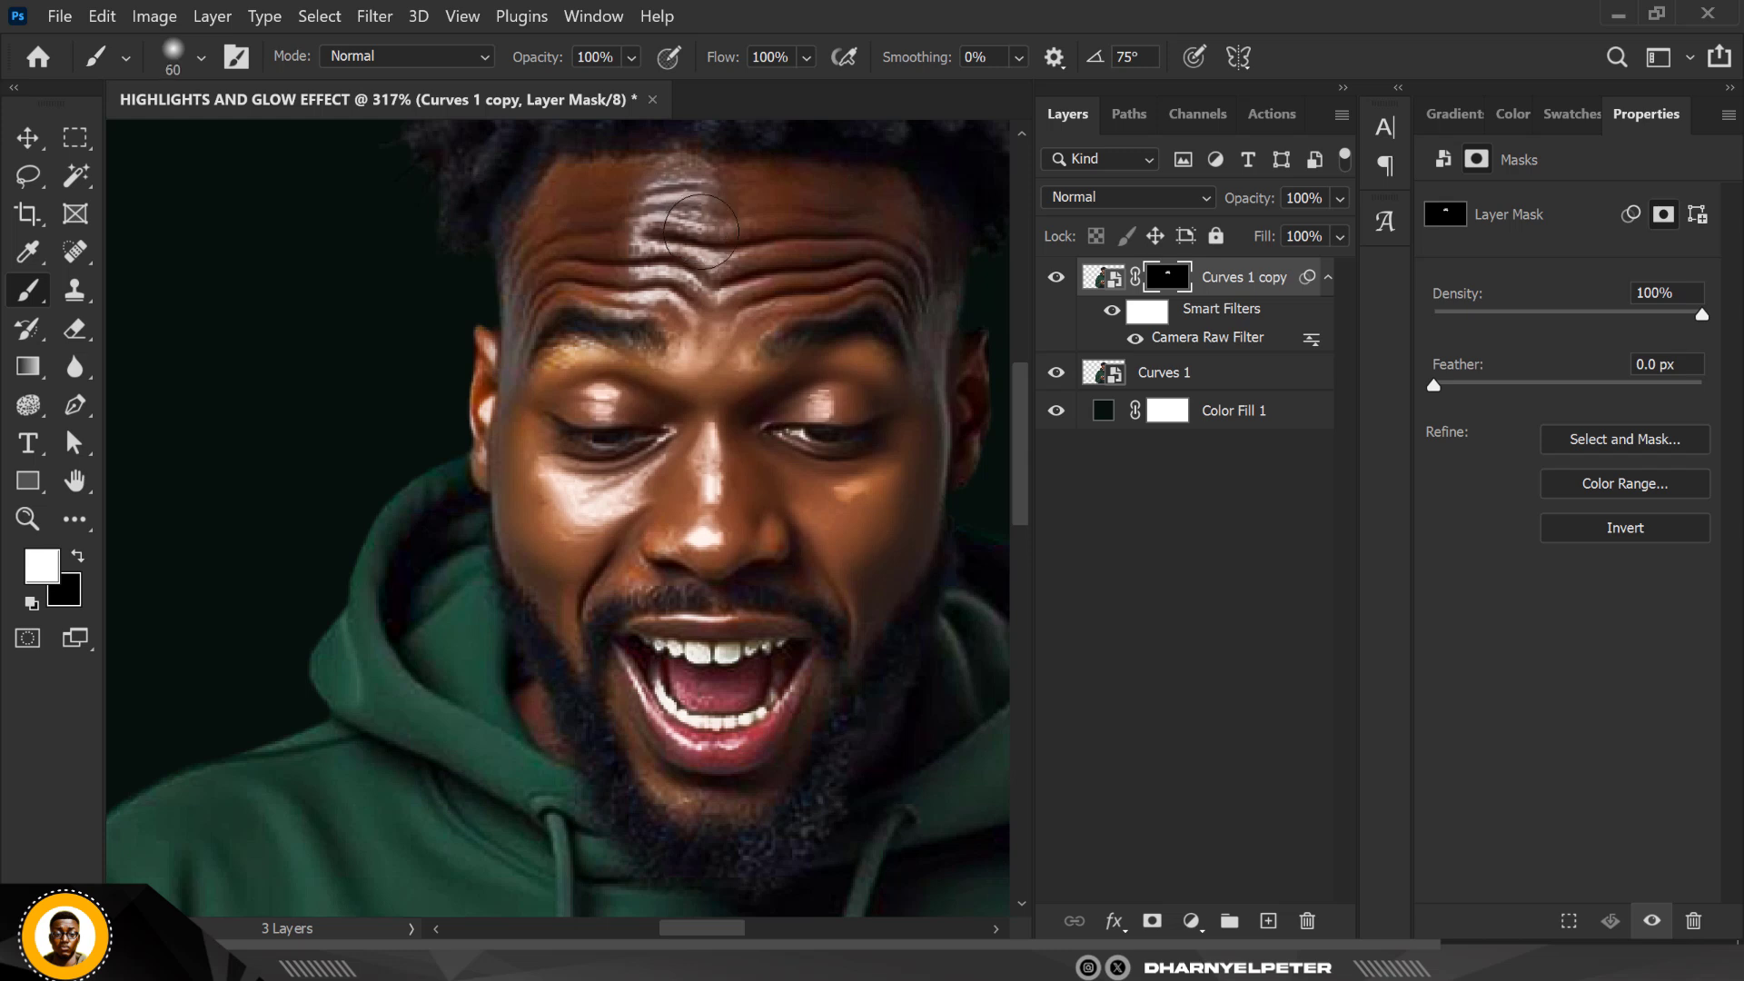
{"action": "scroll", "coordinate": [700, 231], "scroll_direction": "down", "scroll_amount": 1}
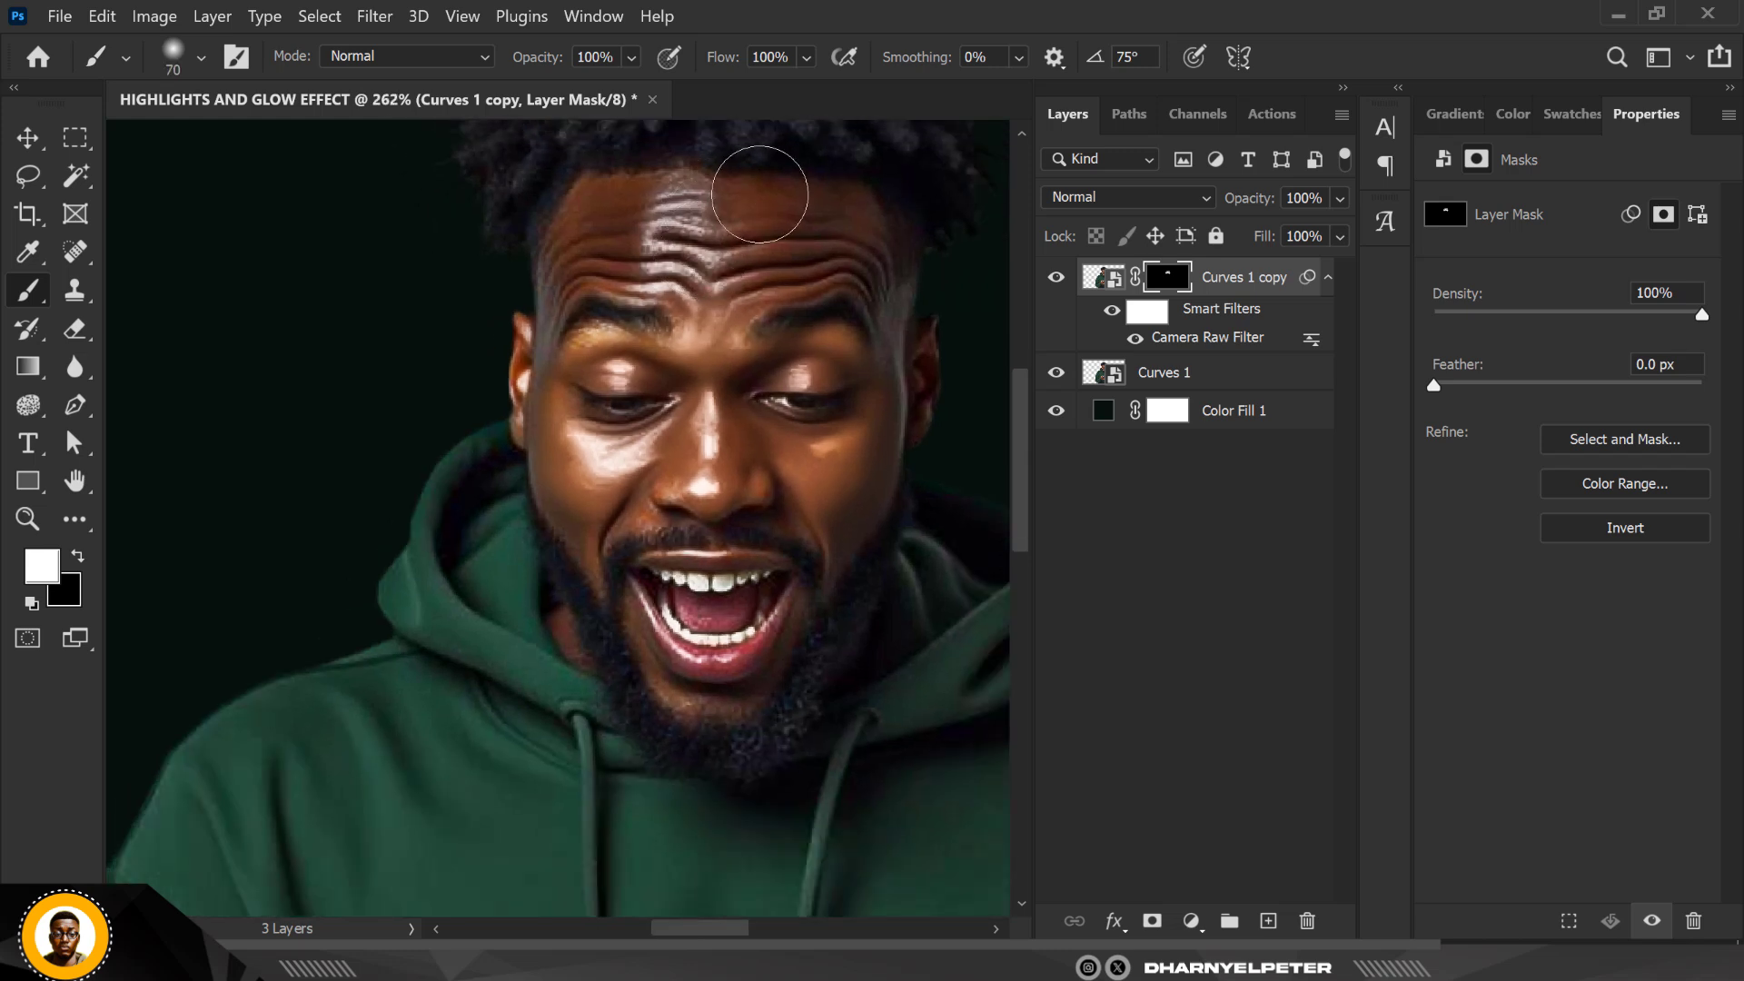
{"action": "left_click", "coordinate": [806, 57]}
{"action": "left_click_drag", "start_coordinate": [818, 88], "coordinate": [790, 89]}
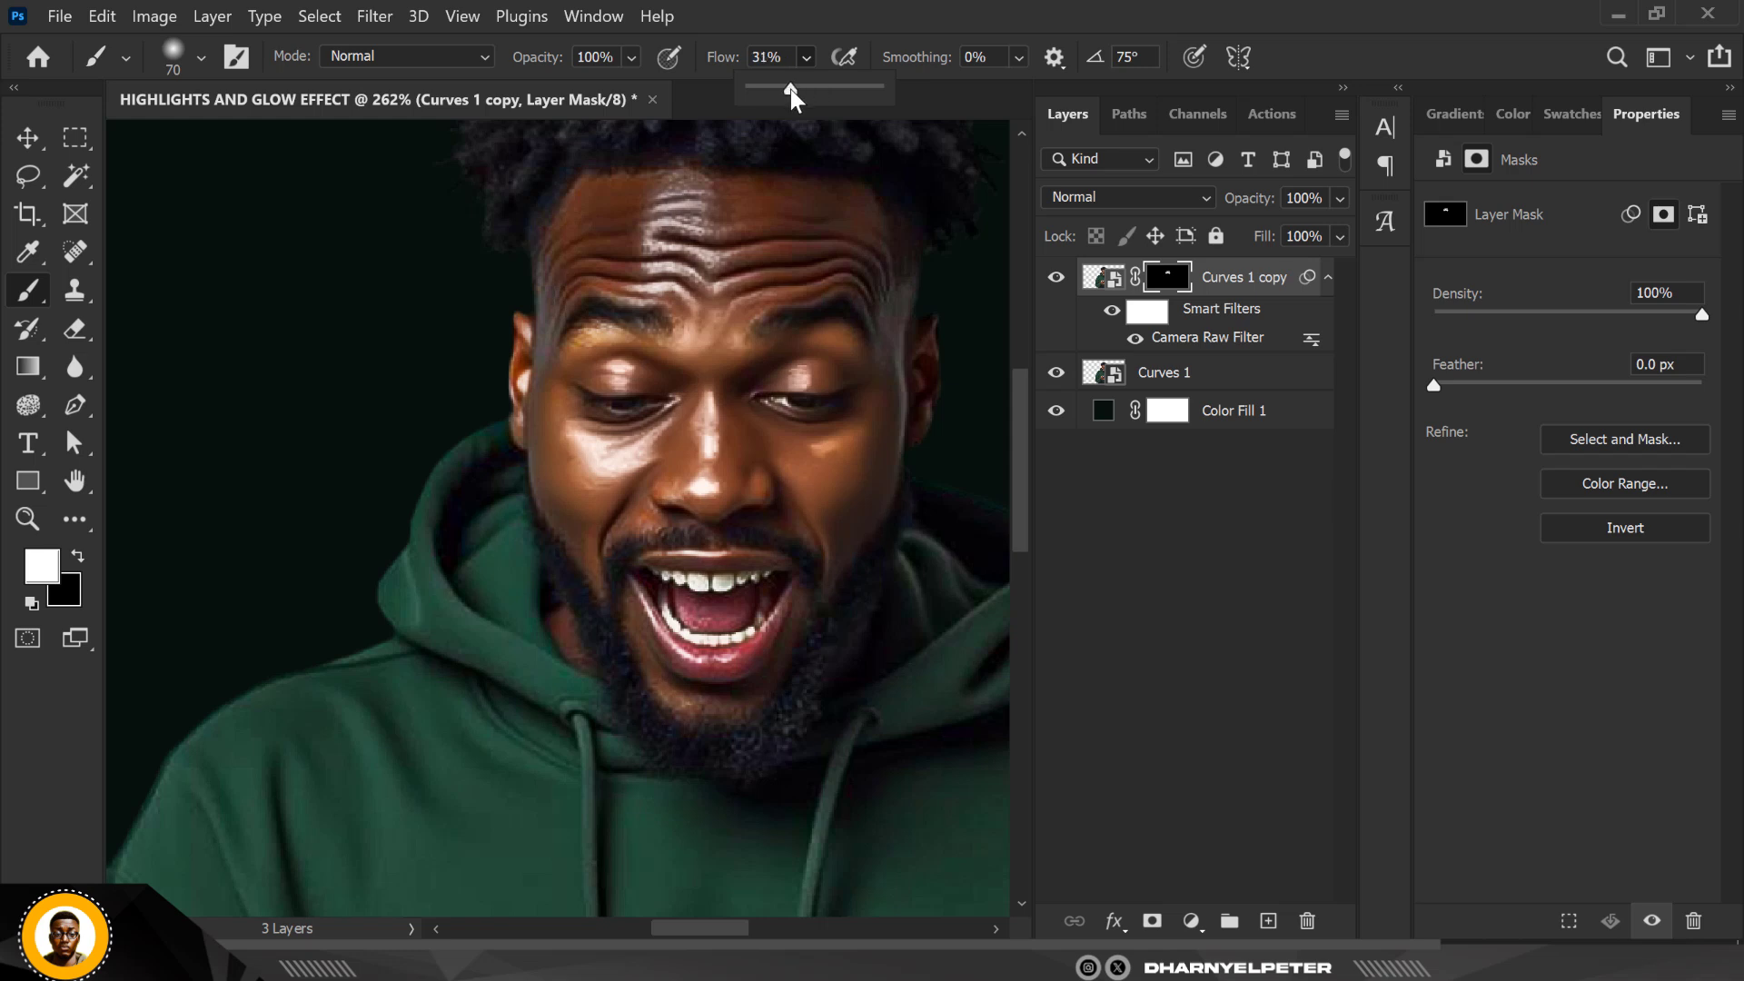
{"action": "left_click", "coordinate": [774, 231]}
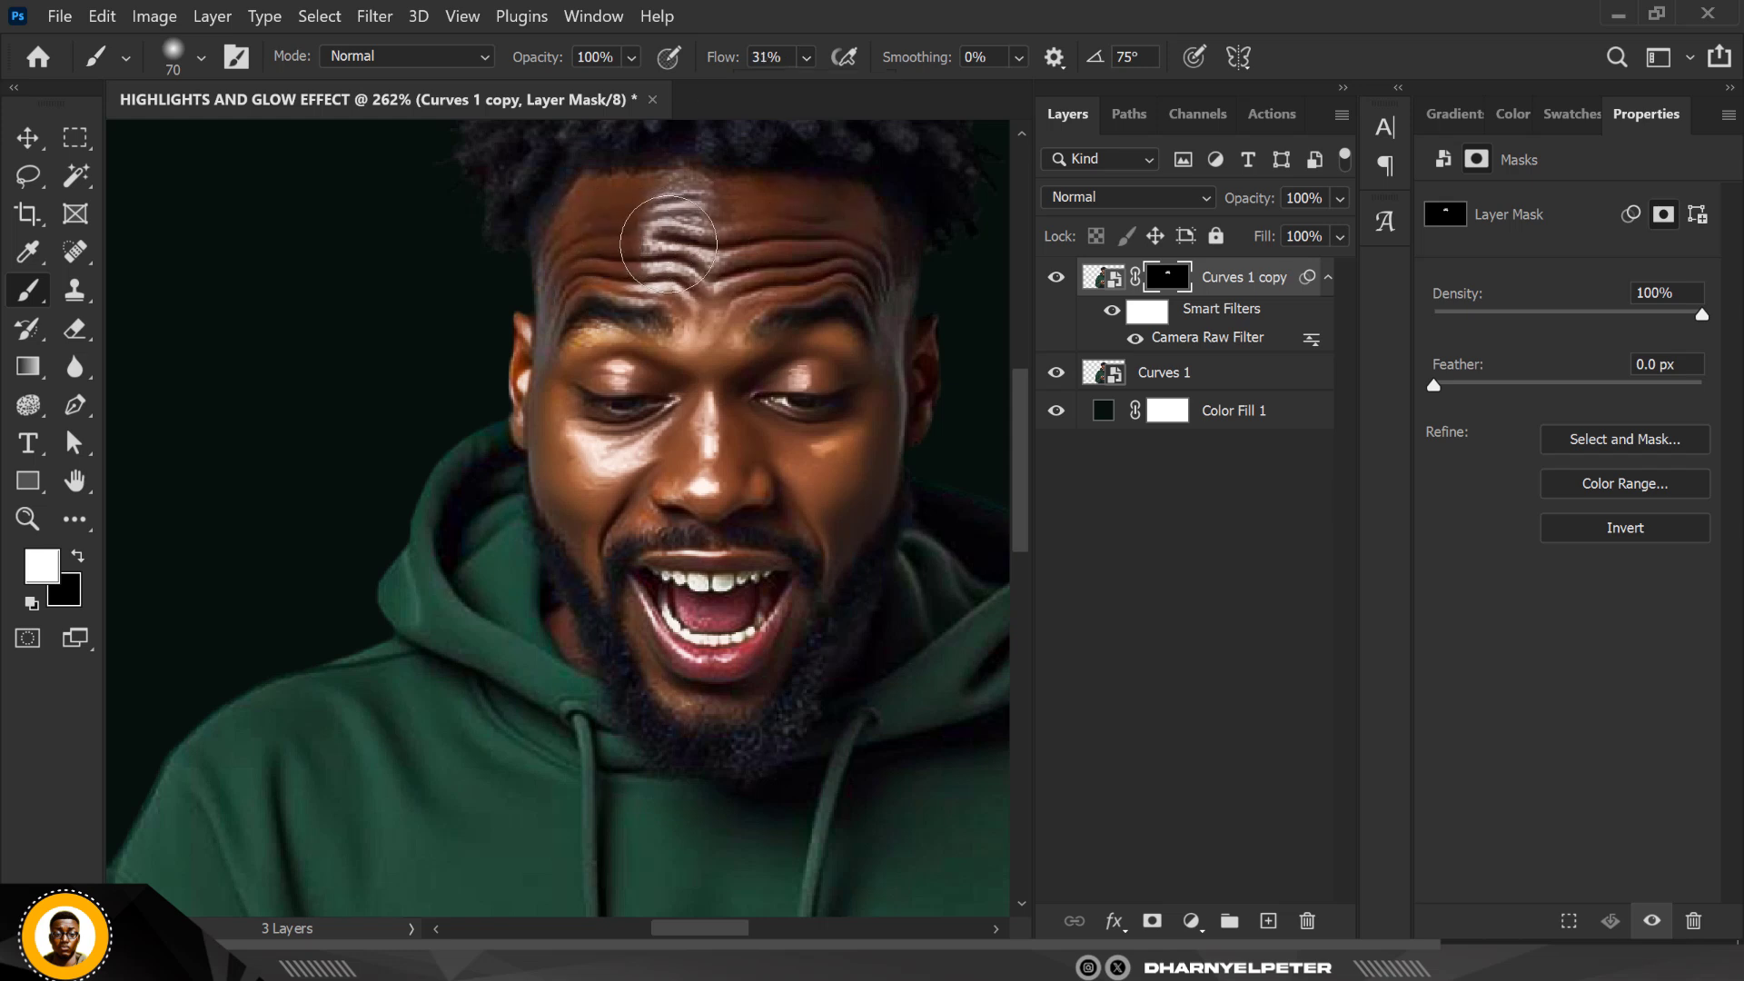
{"action": "mouse_move", "coordinate": [727, 254]}
{"action": "left_mouse_down"}
{"action": "mouse_move", "coordinate": [702, 225]}
{"action": "mouse_move", "coordinate": [599, 231]}
{"action": "mouse_move", "coordinate": [547, 297]}
{"action": "mouse_move", "coordinate": [540, 339]}
{"action": "left_mouse_up"}
{"action": "left_click_drag", "start_coordinate": [872, 264], "coordinate": [892, 344]}
Reduce the brush to 25 px and paint the mask over the man's hands and fingers to smooth their skin
{"action": "scroll", "coordinate": [671, 294], "scroll_direction": "down", "scroll_amount": 1}
{"action": "scroll", "coordinate": [738, 621], "scroll_direction": "up", "scroll_amount": 1}
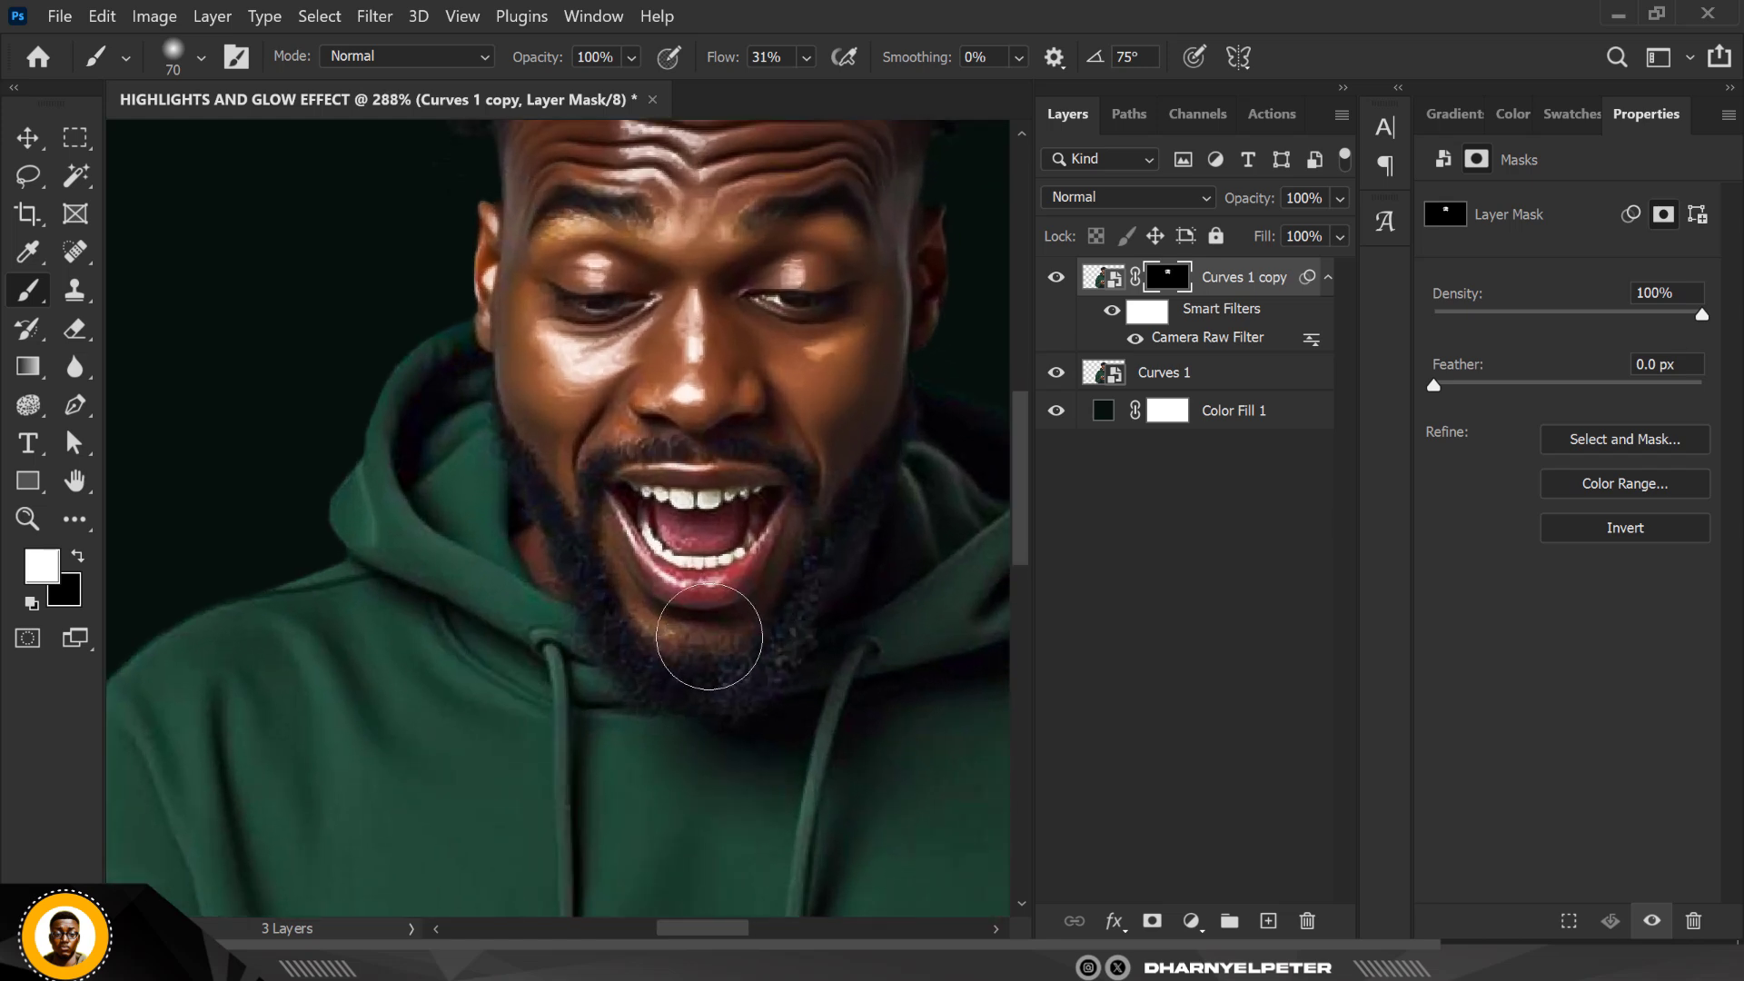
{"action": "key", "text": "bracketleft"}
{"action": "key", "text": "bracketleft"}
{"action": "key", "text": "bracketleft"}
{"action": "key", "text": "bracketleft"}
{"action": "key", "text": "bracketleft"}
{"action": "scroll", "coordinate": [681, 482], "scroll_direction": "down", "scroll_amount": 5}
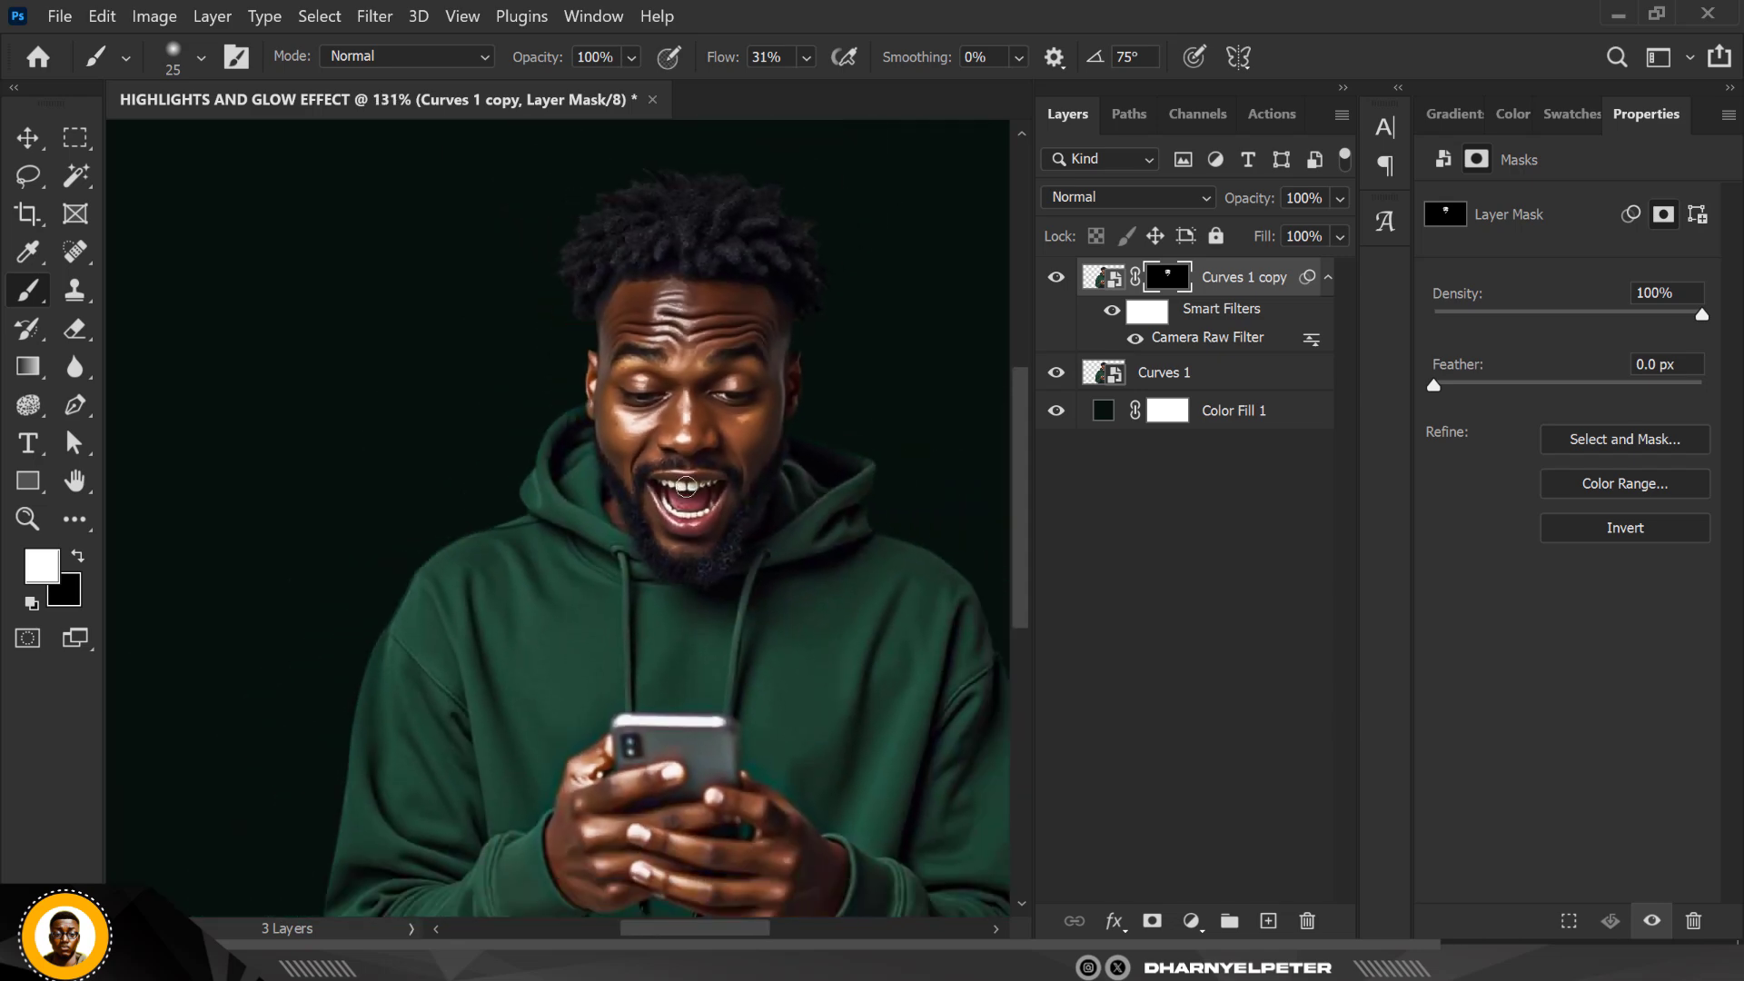
{"action": "scroll", "coordinate": [733, 776], "scroll_direction": "up", "scroll_amount": 3}
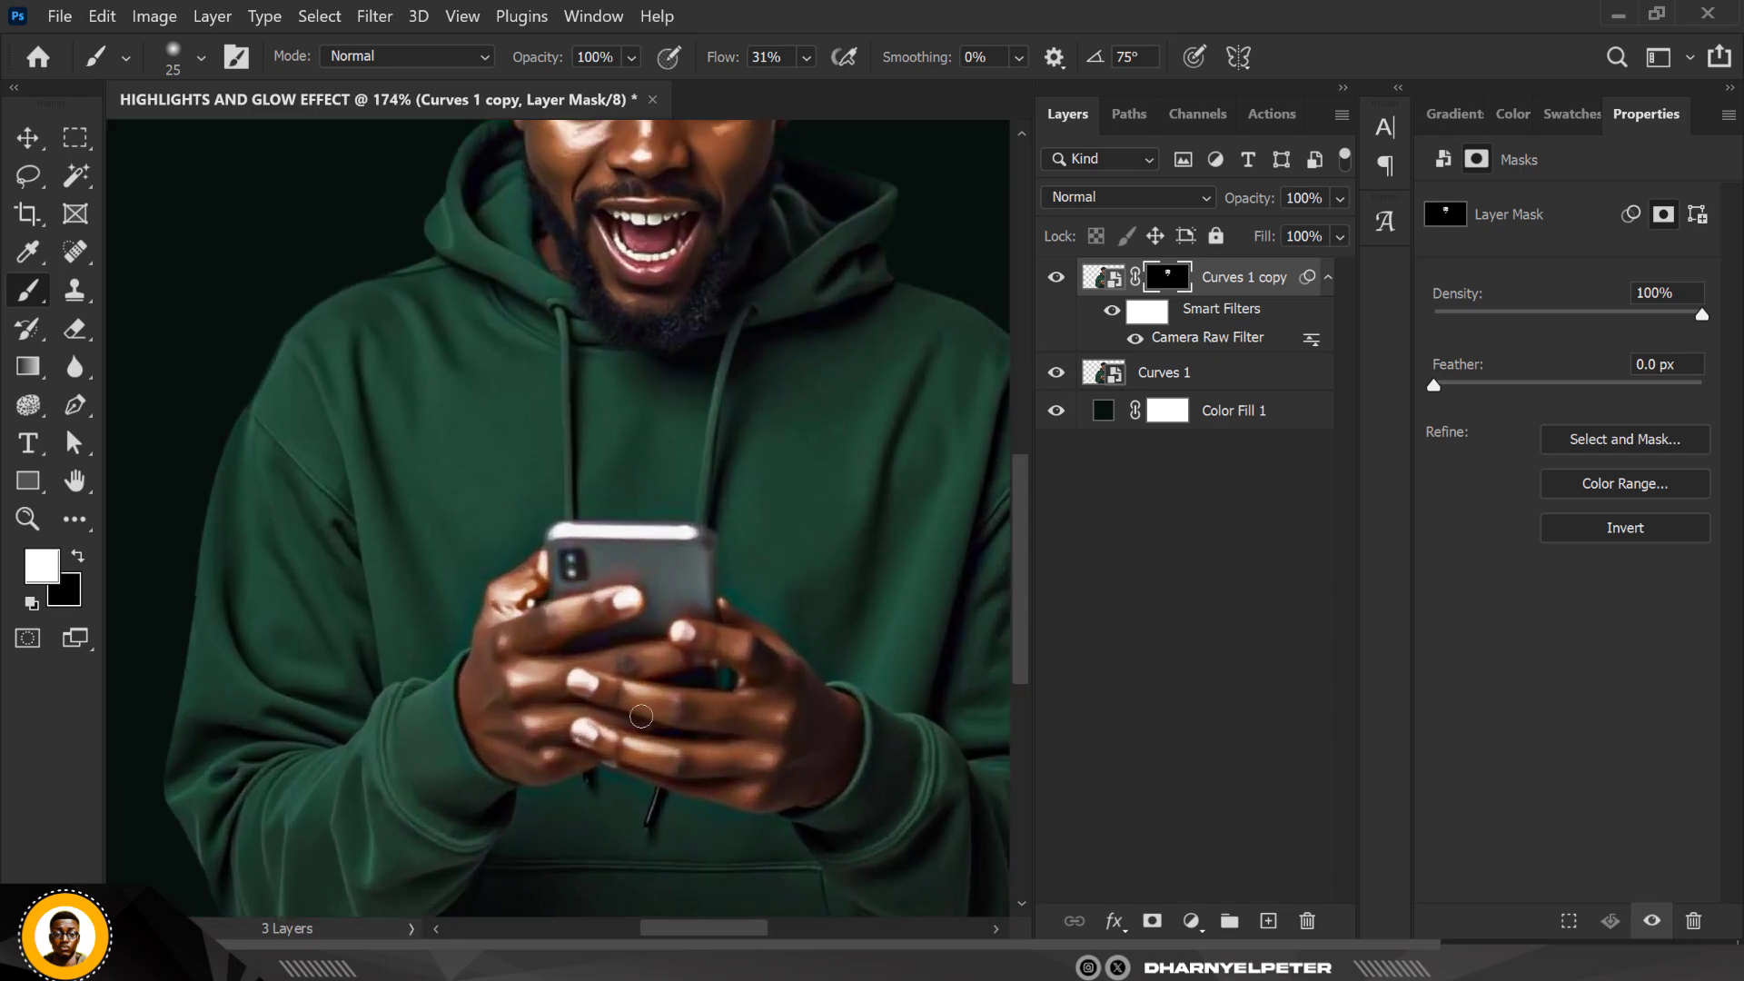
{"action": "scroll", "coordinate": [491, 727], "scroll_direction": "up", "scroll_amount": 4}
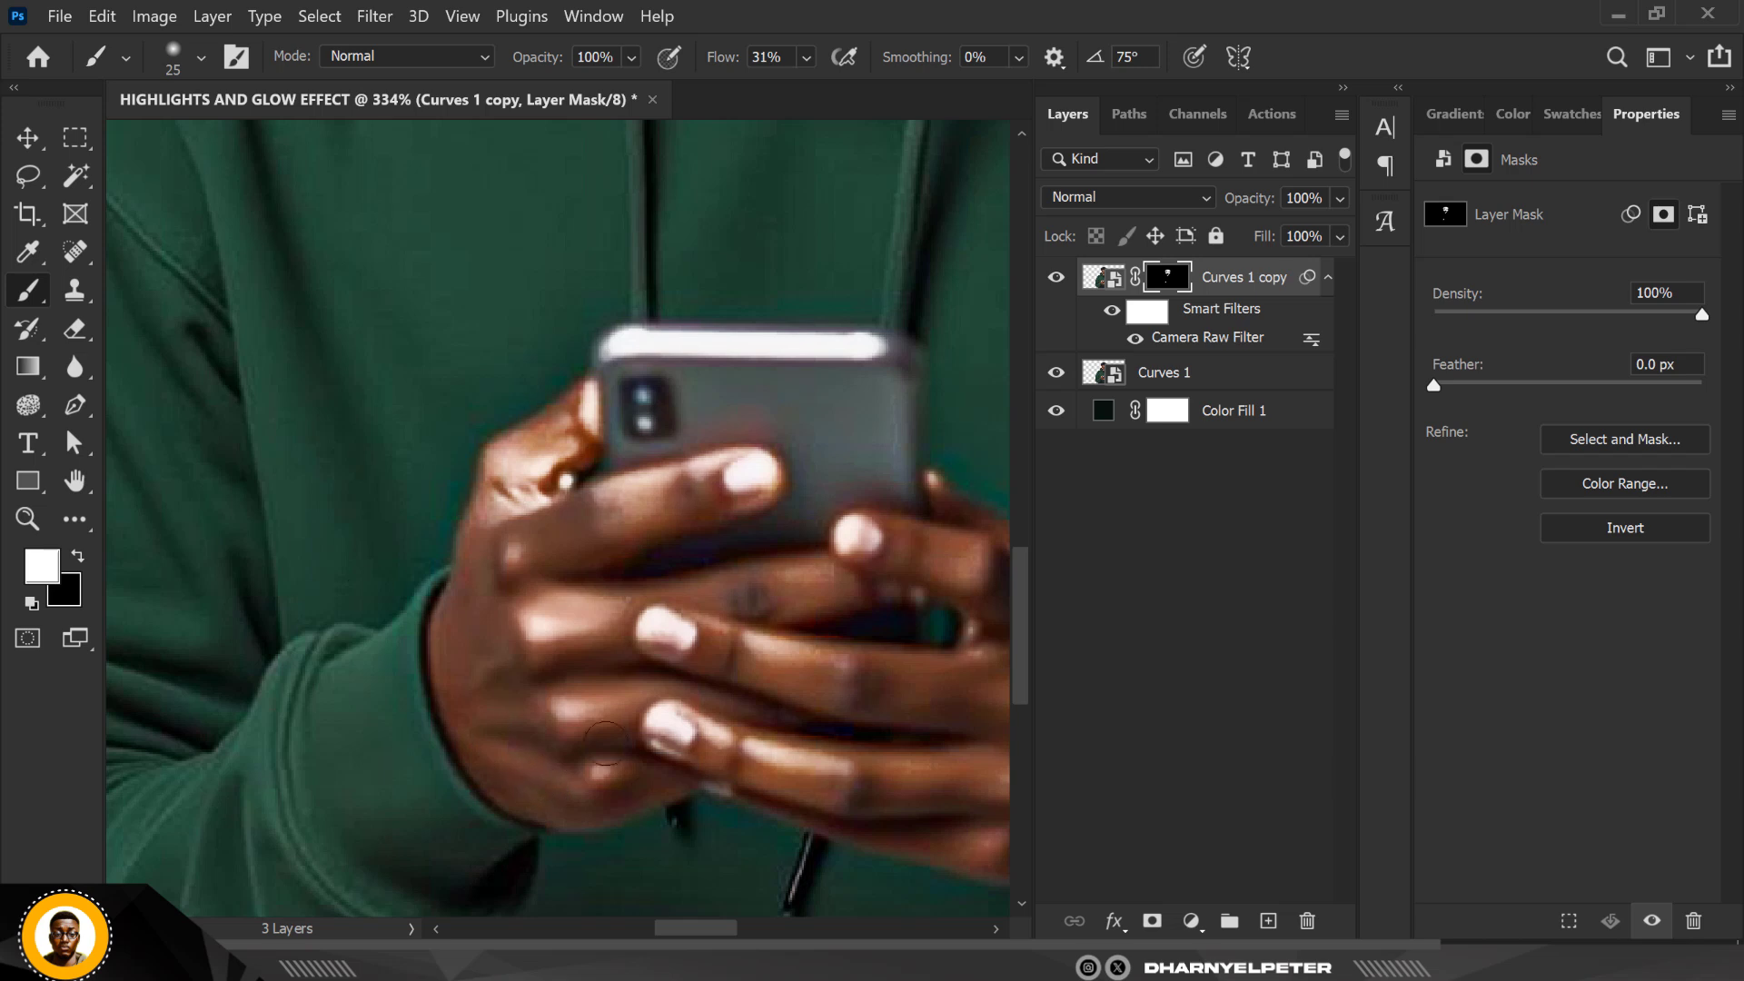
{"action": "scroll", "coordinate": [478, 618], "scroll_direction": "down", "scroll_amount": 3}
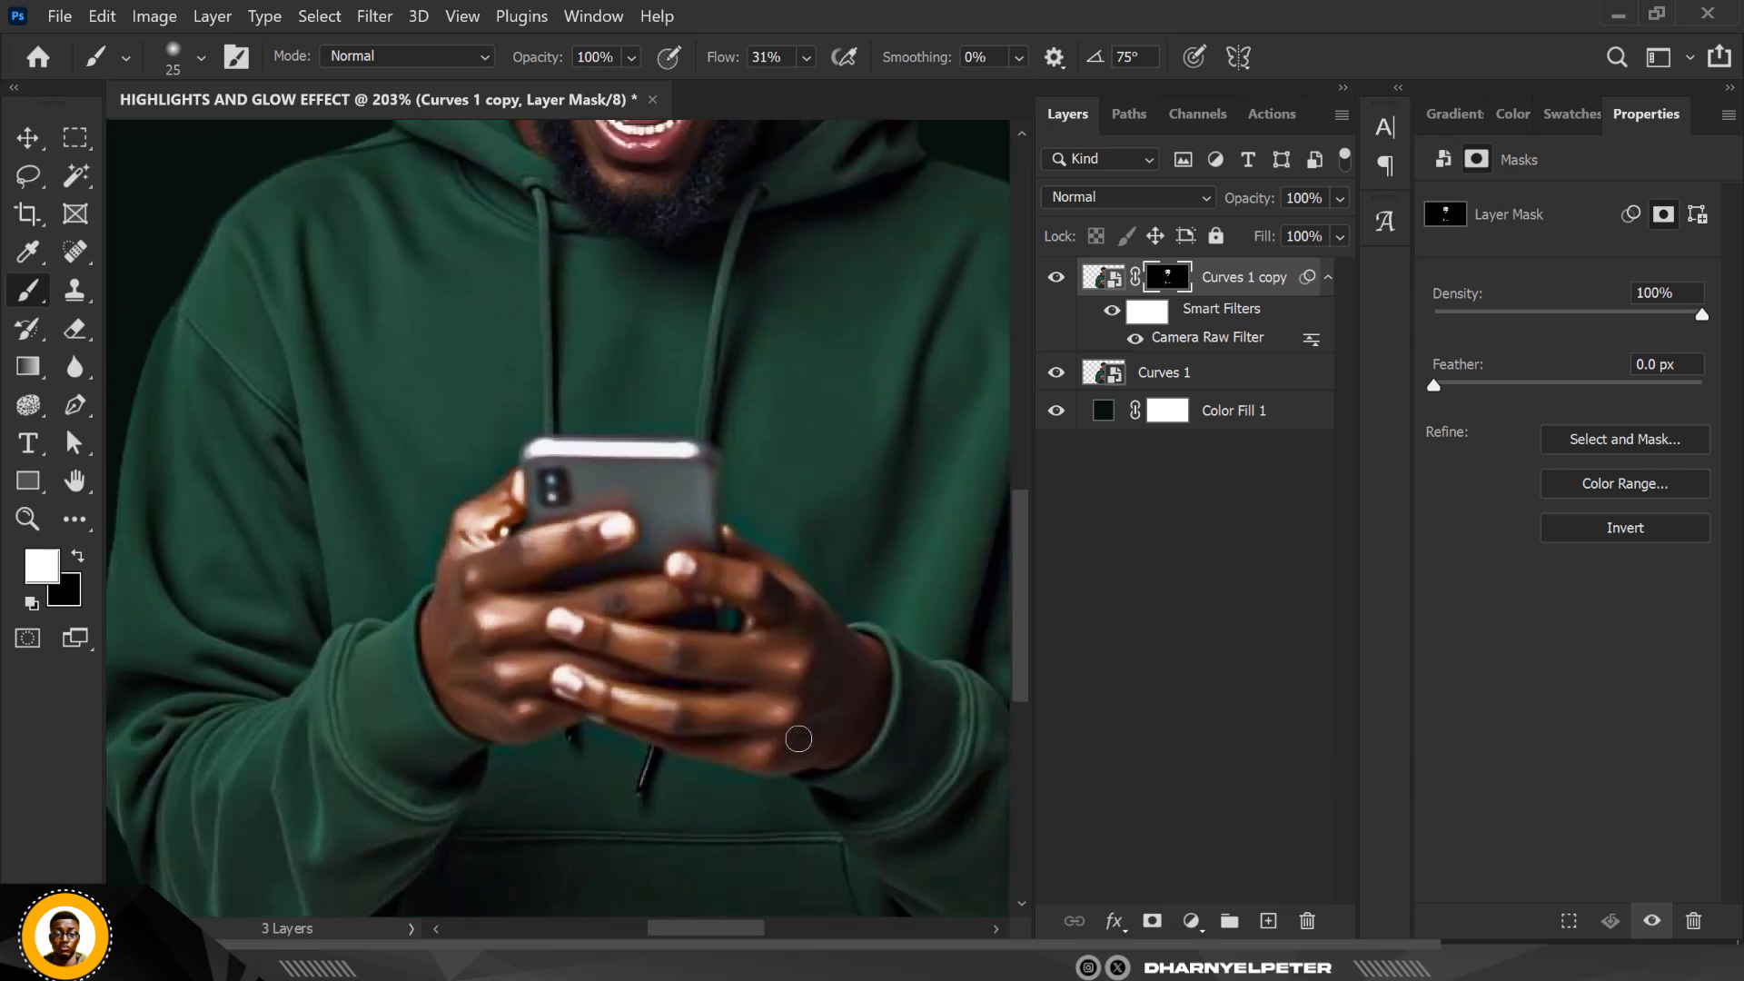
Compare the whole portrait with and without the masked, smoothed copy
{"action": "scroll", "coordinate": [800, 734], "scroll_direction": "down", "scroll_amount": 6}
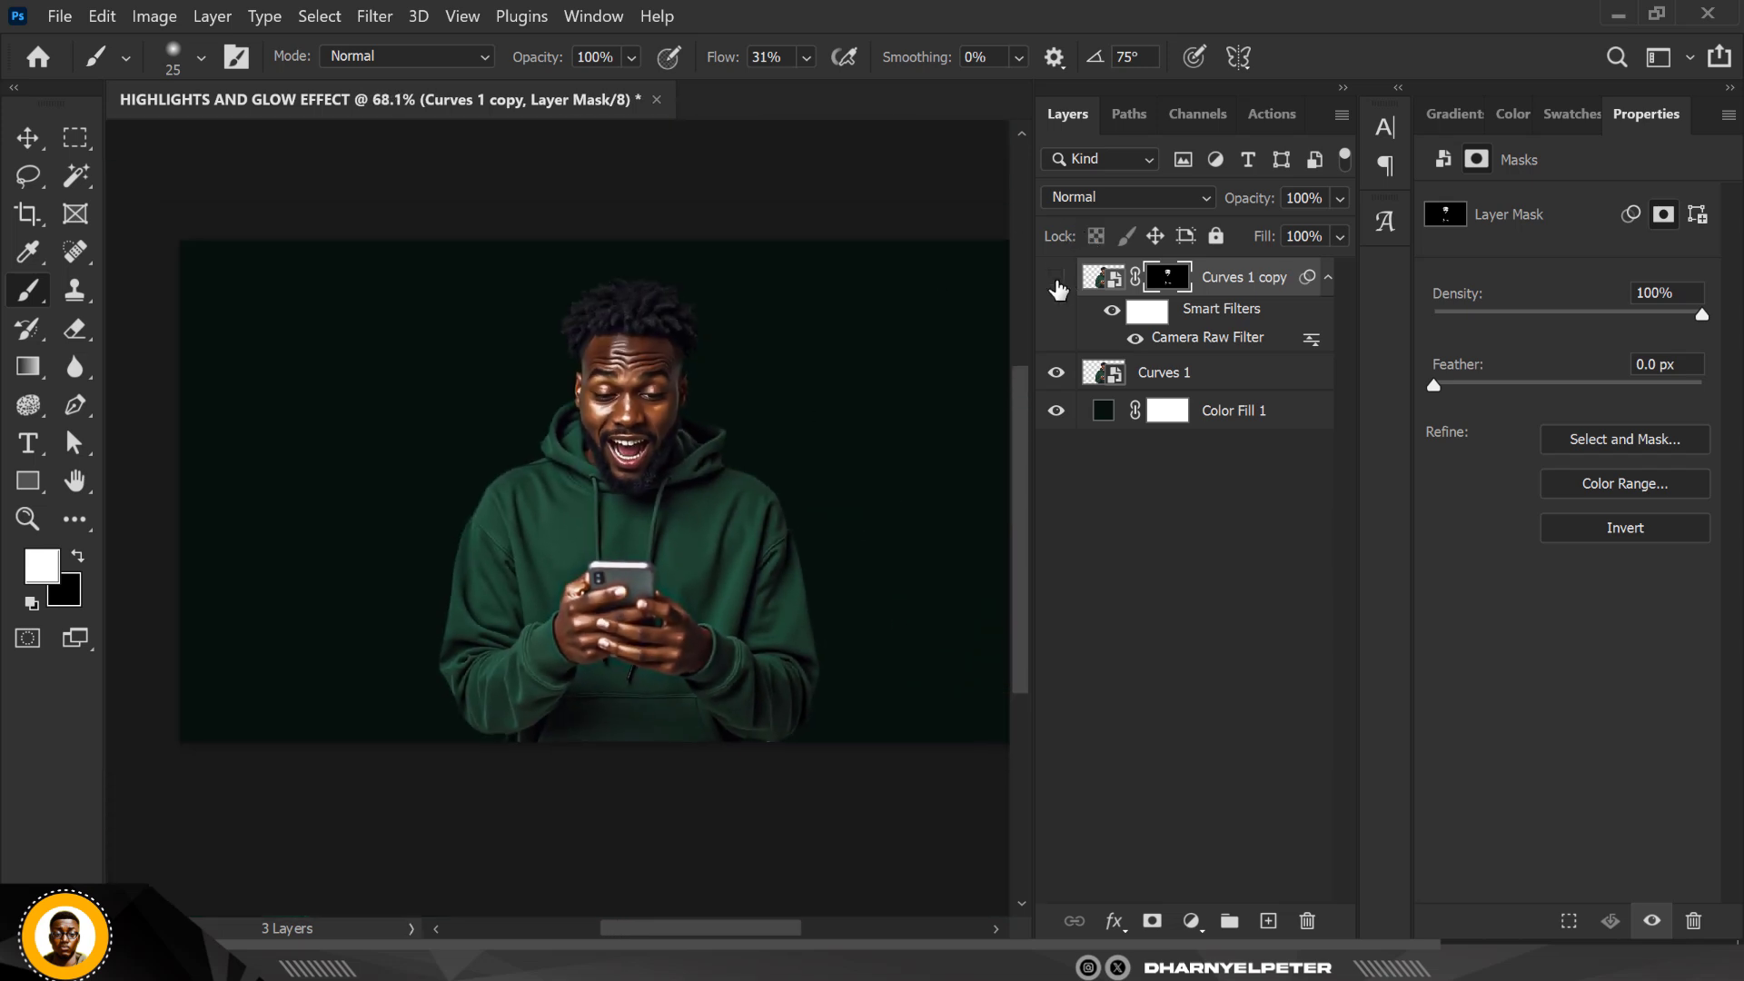
{"action": "left_click", "coordinate": [1056, 279]}
{"action": "key", "text": "ctrl+0"}
Combine the Curves 1 and Curves 1 copy layers into a single smart object
{"action": "left_click", "coordinate": [27, 137]}
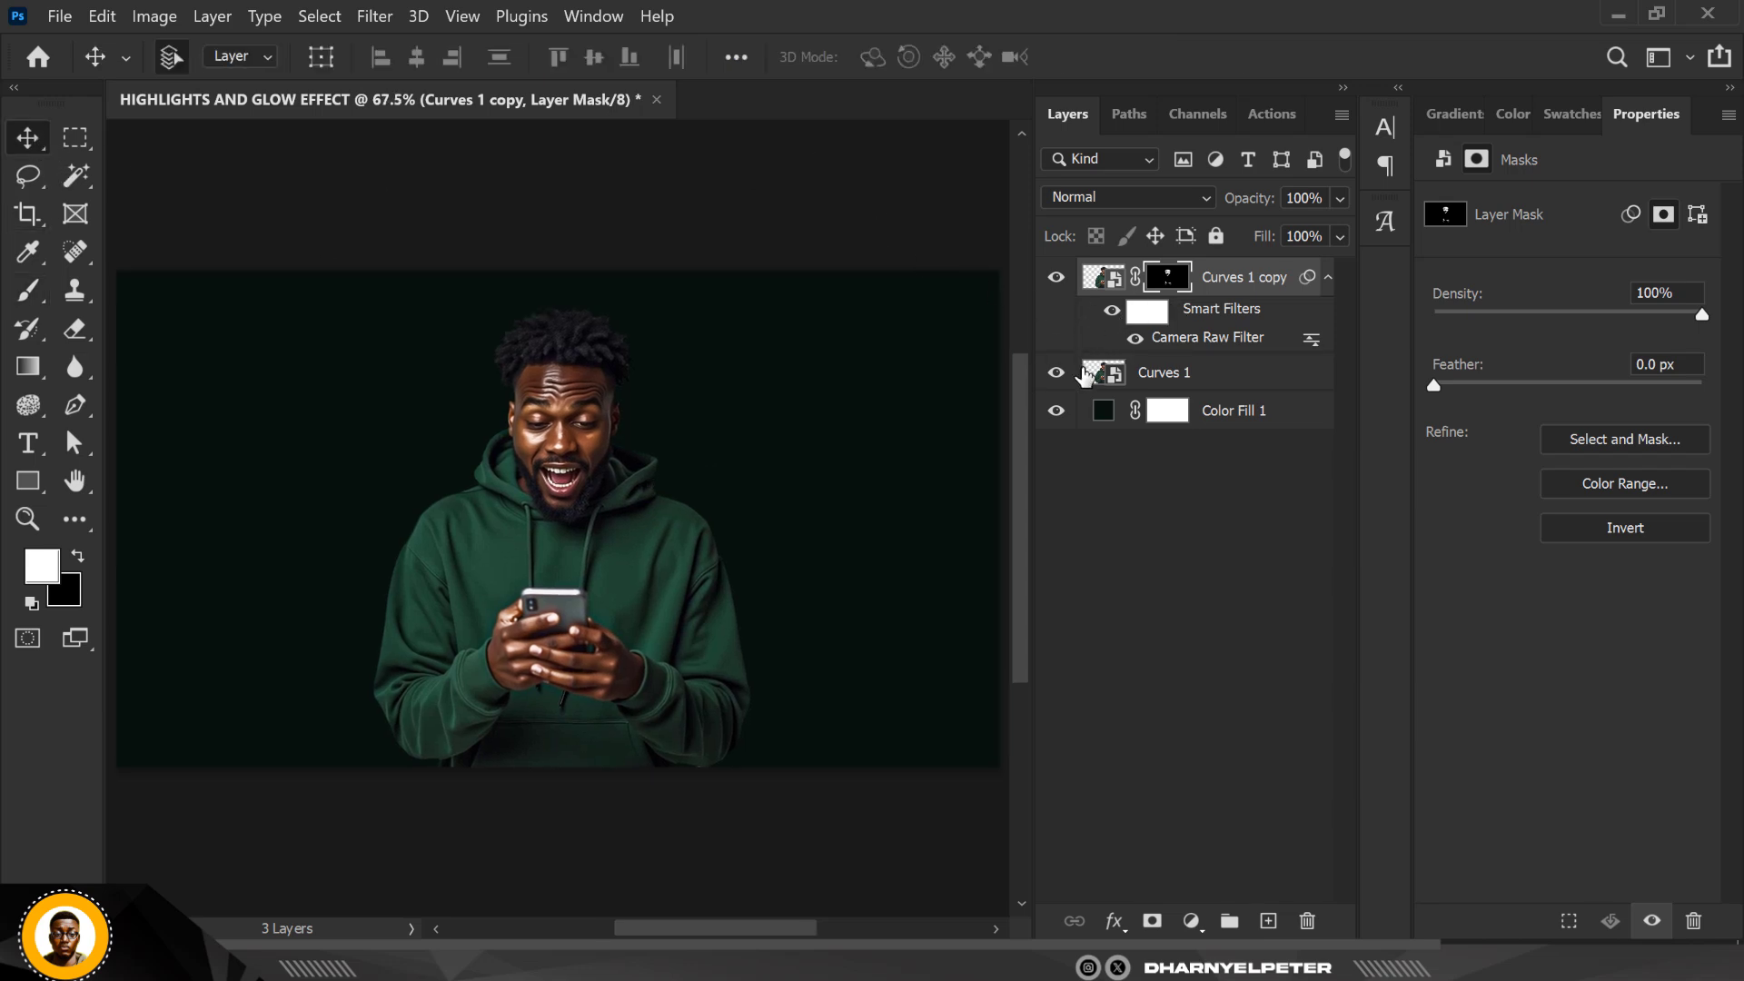
{"action": "left_click", "coordinate": [1245, 385]}
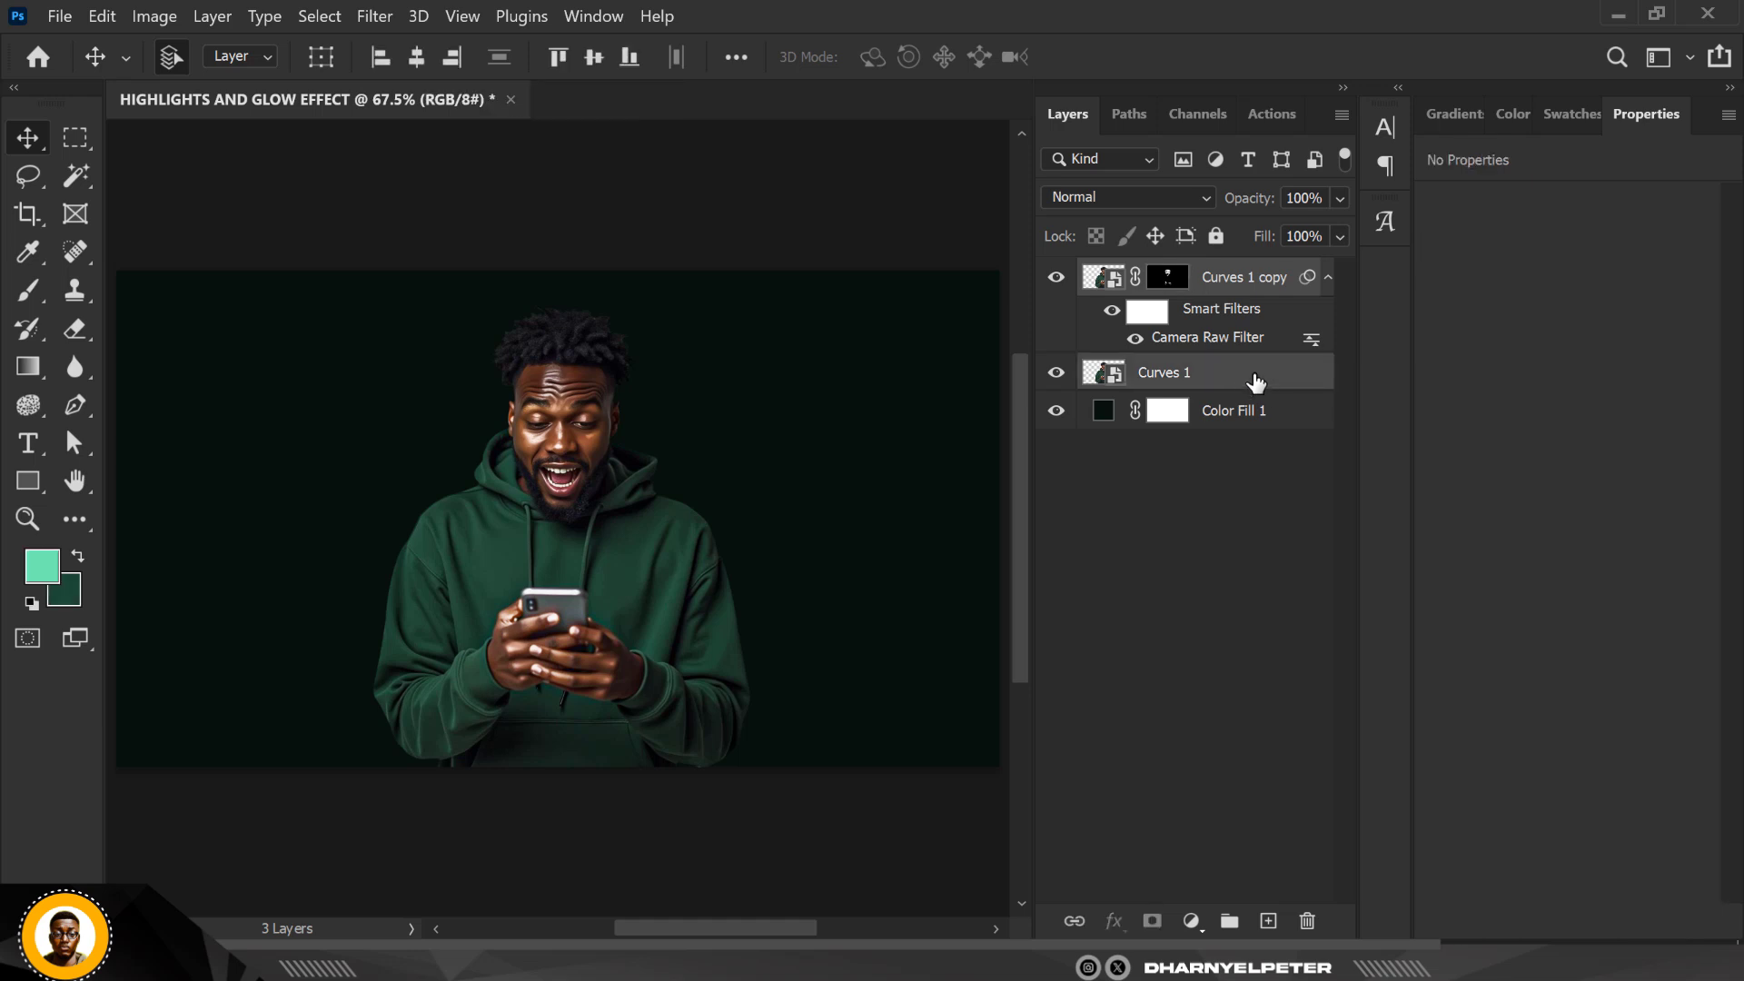
{"action": "right_click", "coordinate": [1256, 382]}
{"action": "left_click", "coordinate": [1377, 280]}
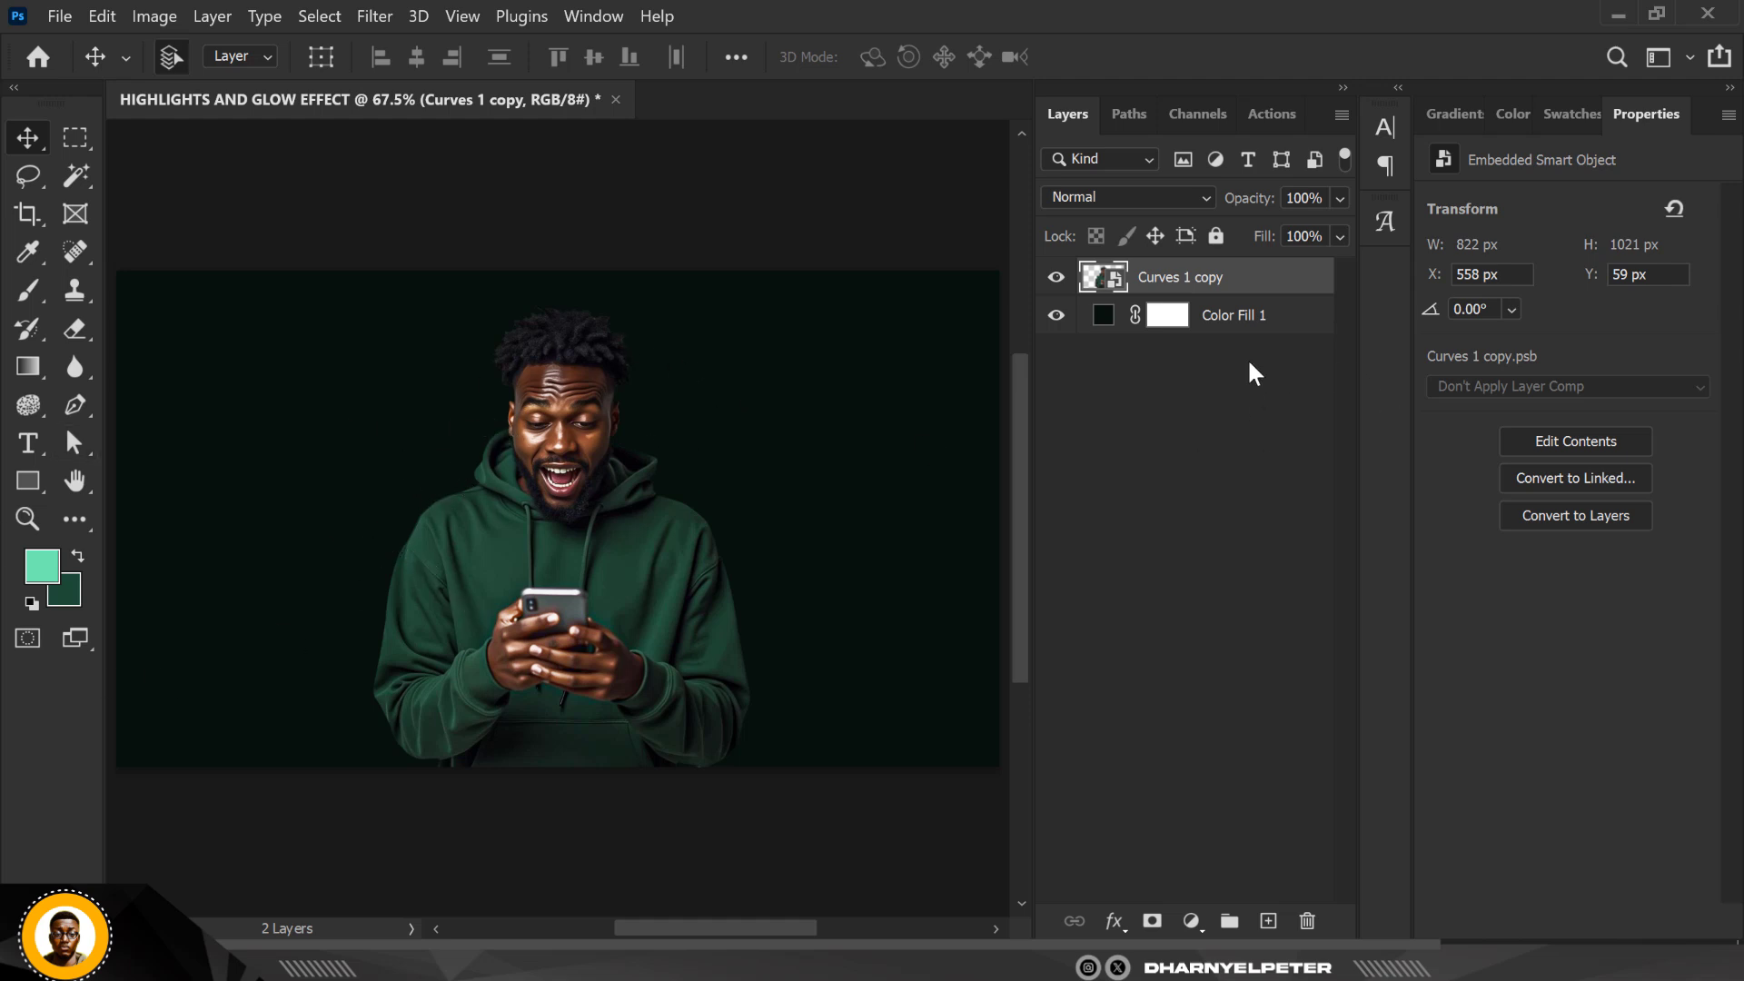
Add an empty layer directly above Color Fill 1 and set the brush flow to 100%
{"action": "left_click", "coordinate": [1263, 322]}
{"action": "left_click", "coordinate": [1268, 922]}
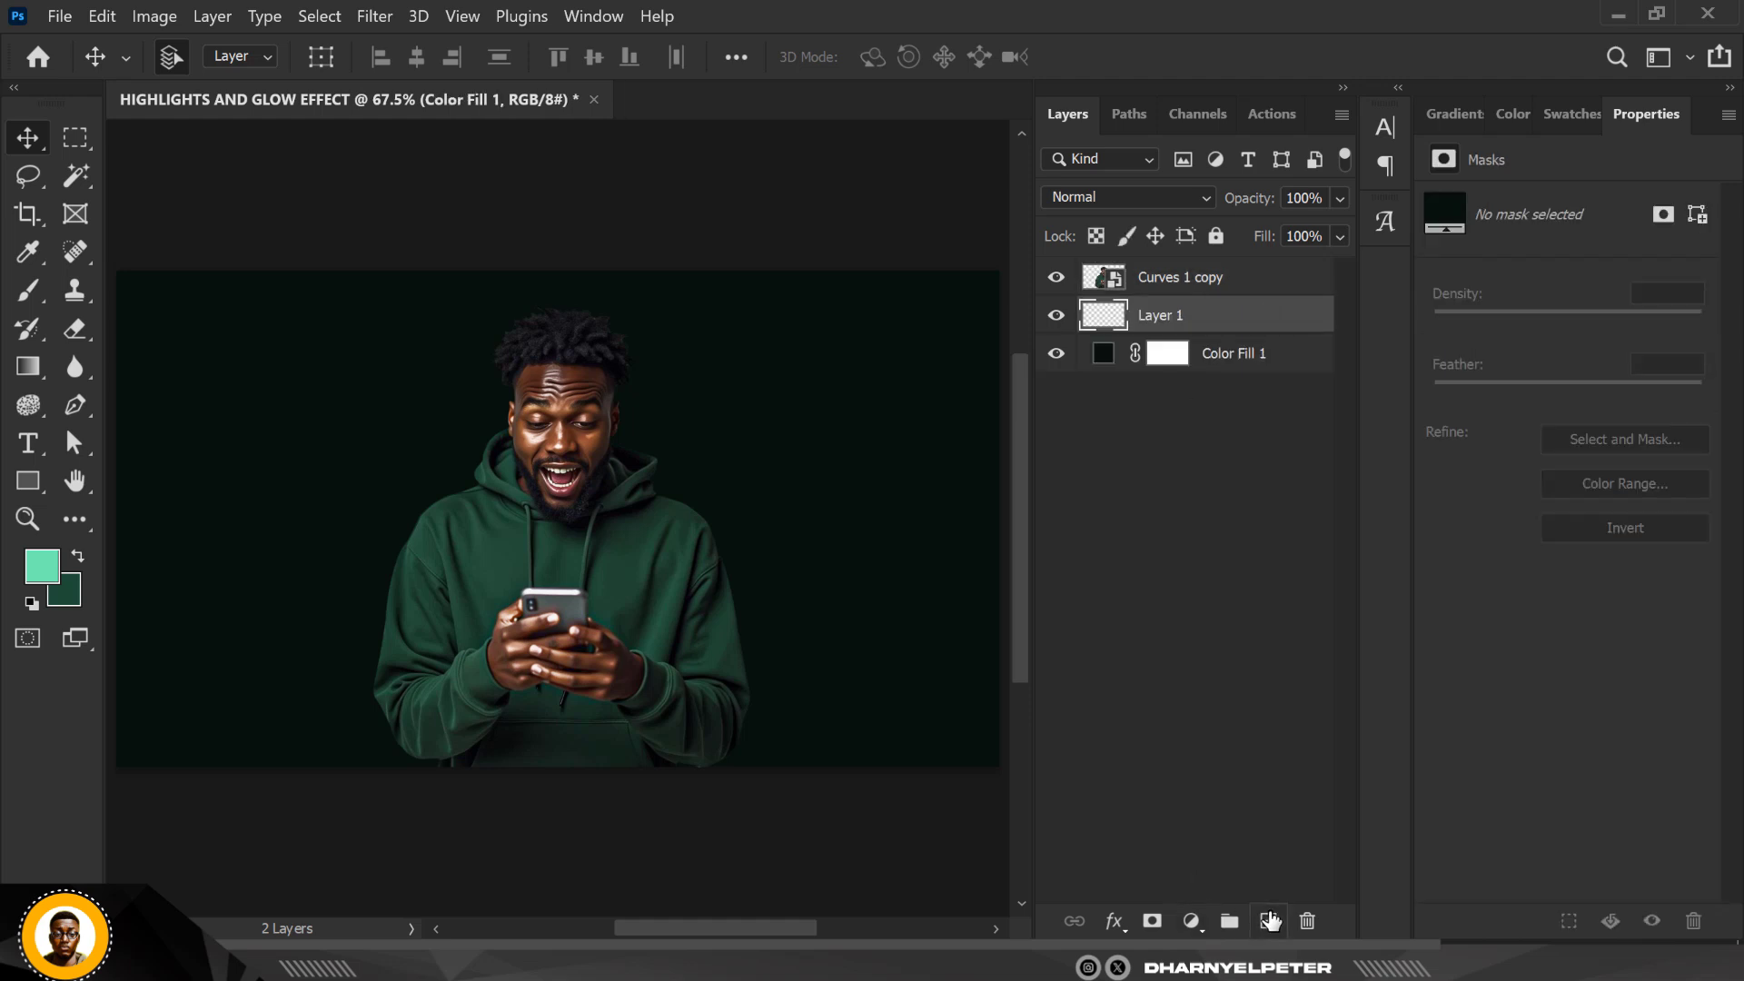
{"action": "left_click", "coordinate": [29, 289]}
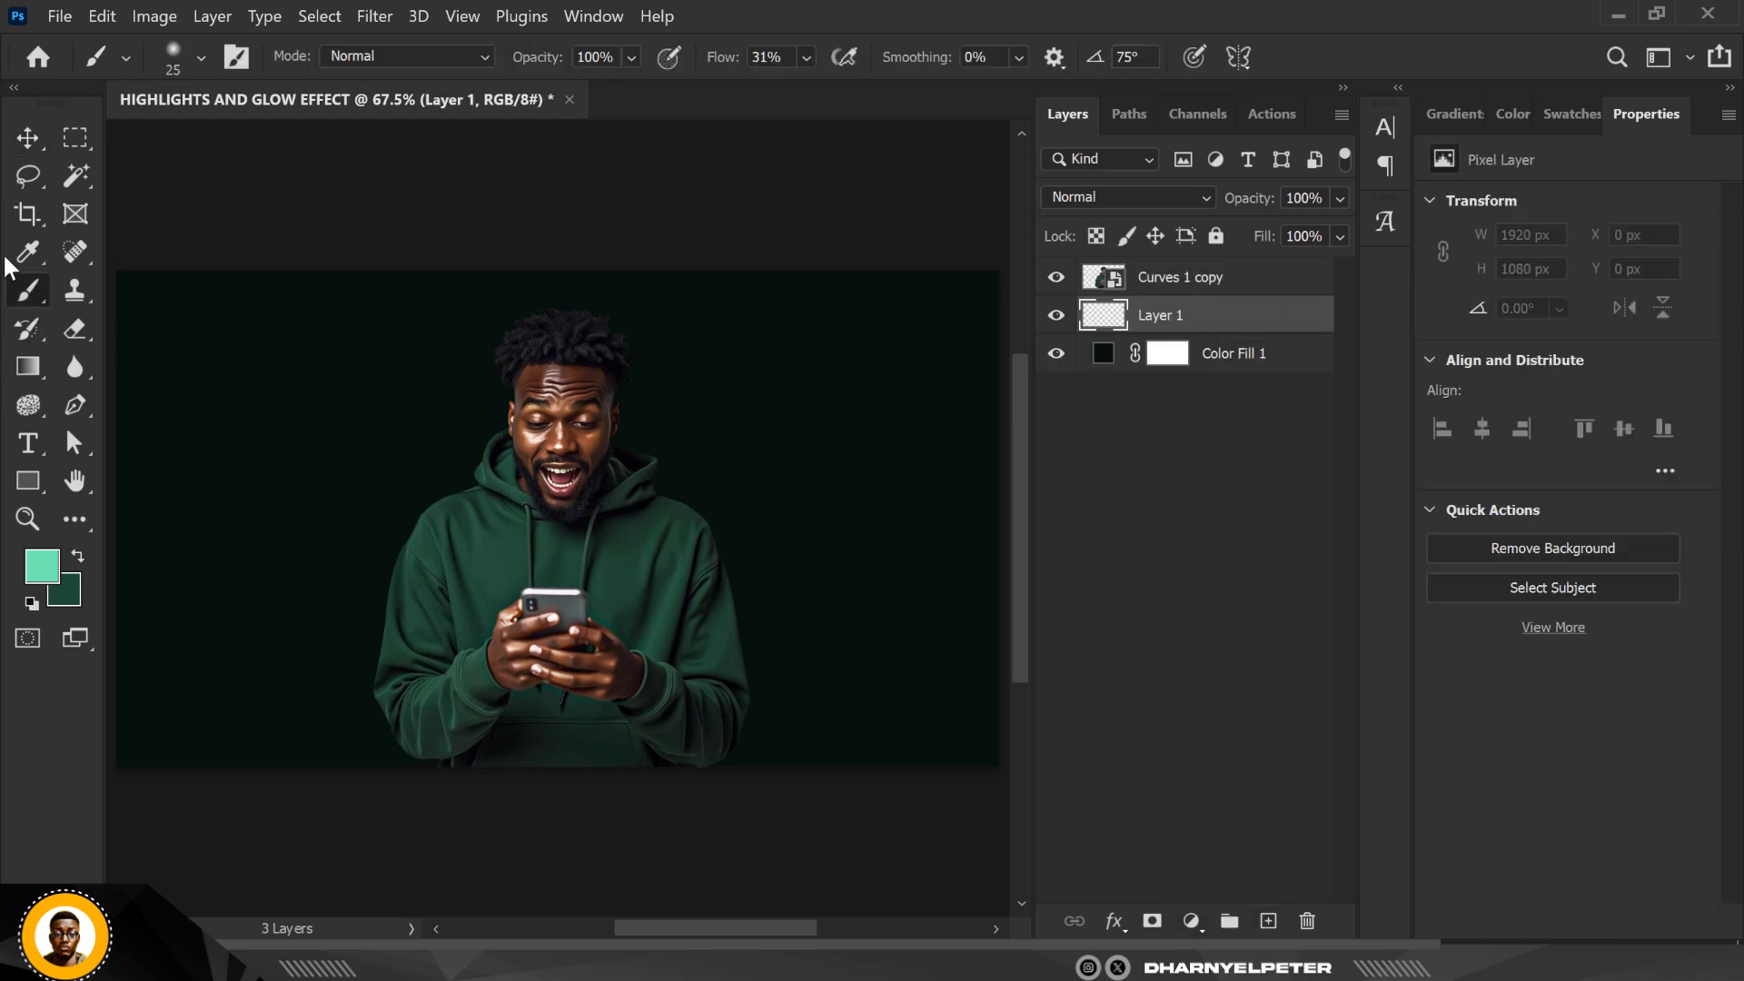
{"action": "left_click", "coordinate": [806, 56]}
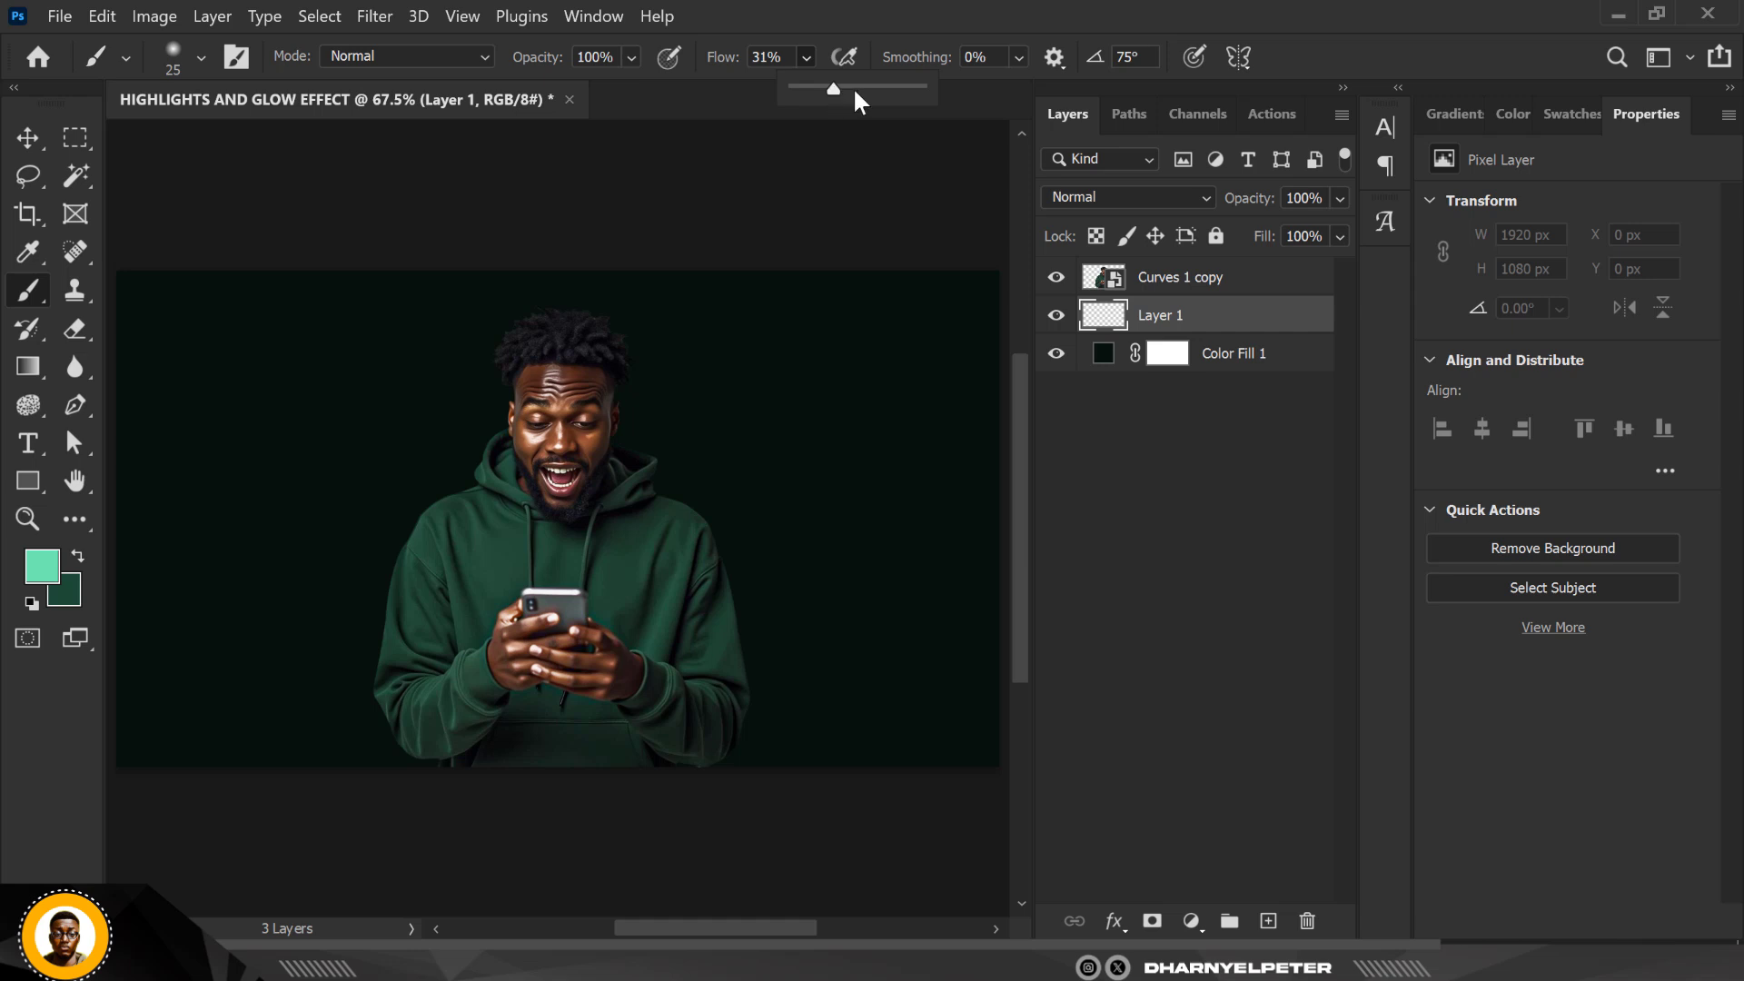
{"action": "left_click_drag", "start_coordinate": [853, 87], "coordinate": [920, 88]}
Set the foreground color to a bright mint green, #51f3b4
{"action": "left_click", "coordinate": [41, 566]}
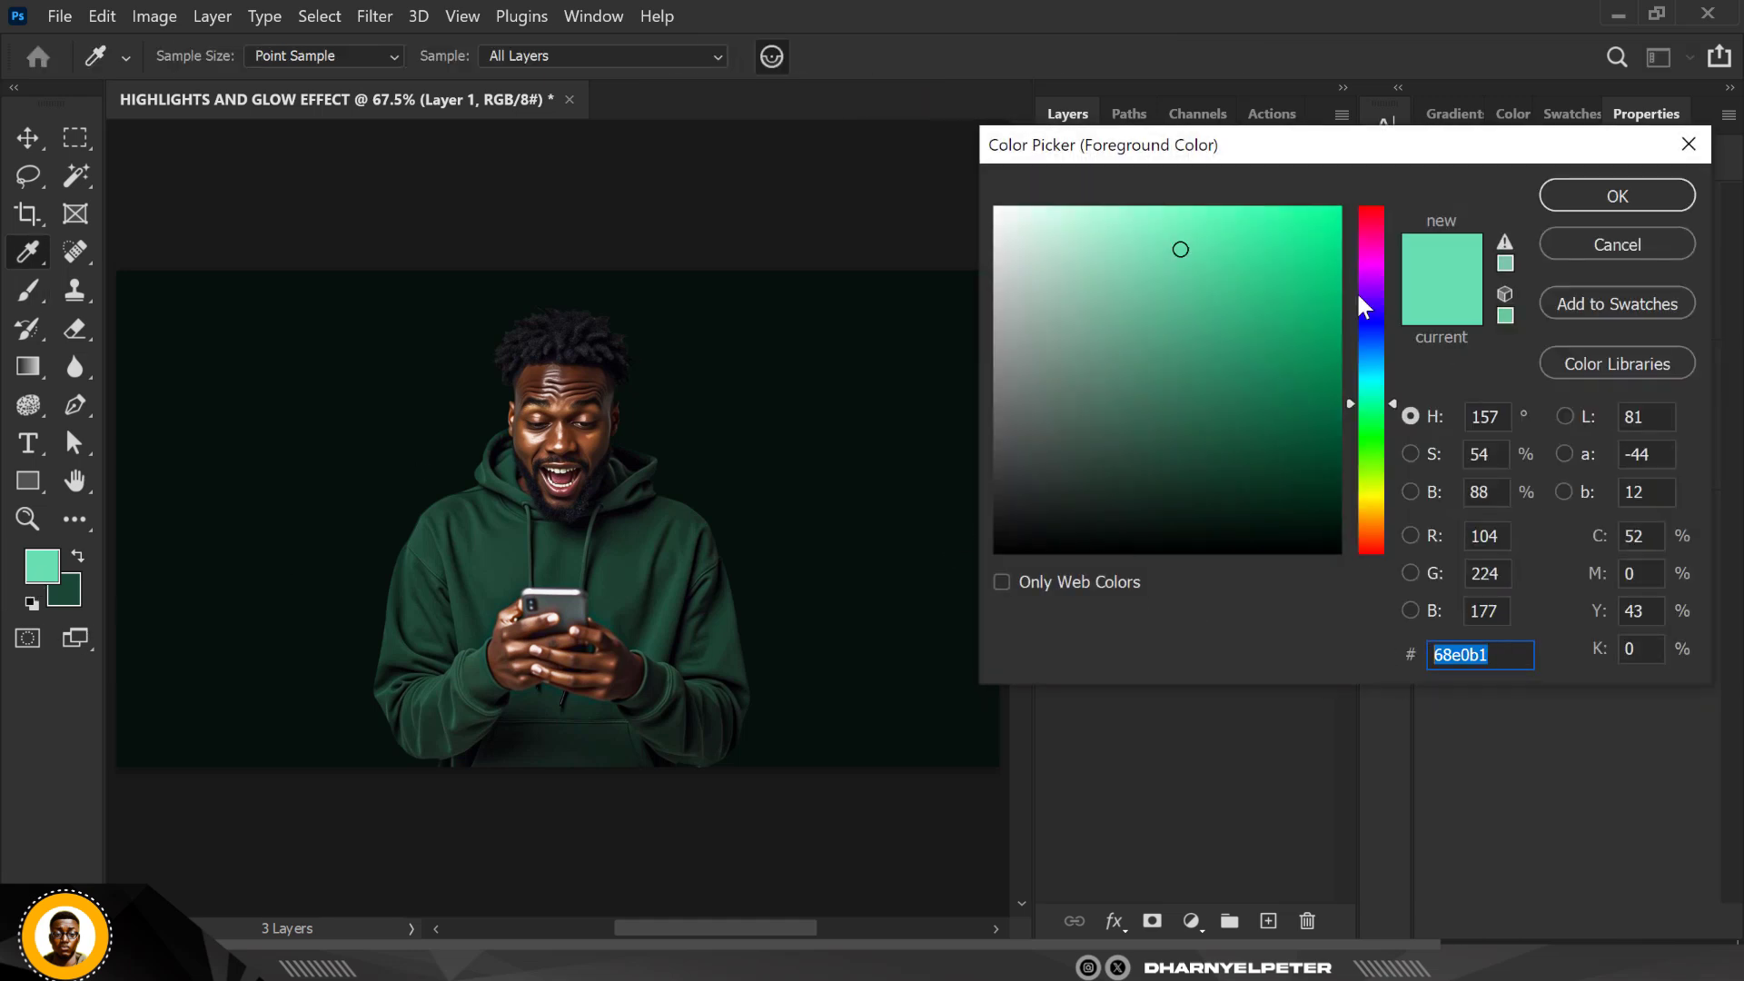
{"action": "left_click_drag", "start_coordinate": [1179, 242], "coordinate": [1226, 224]}
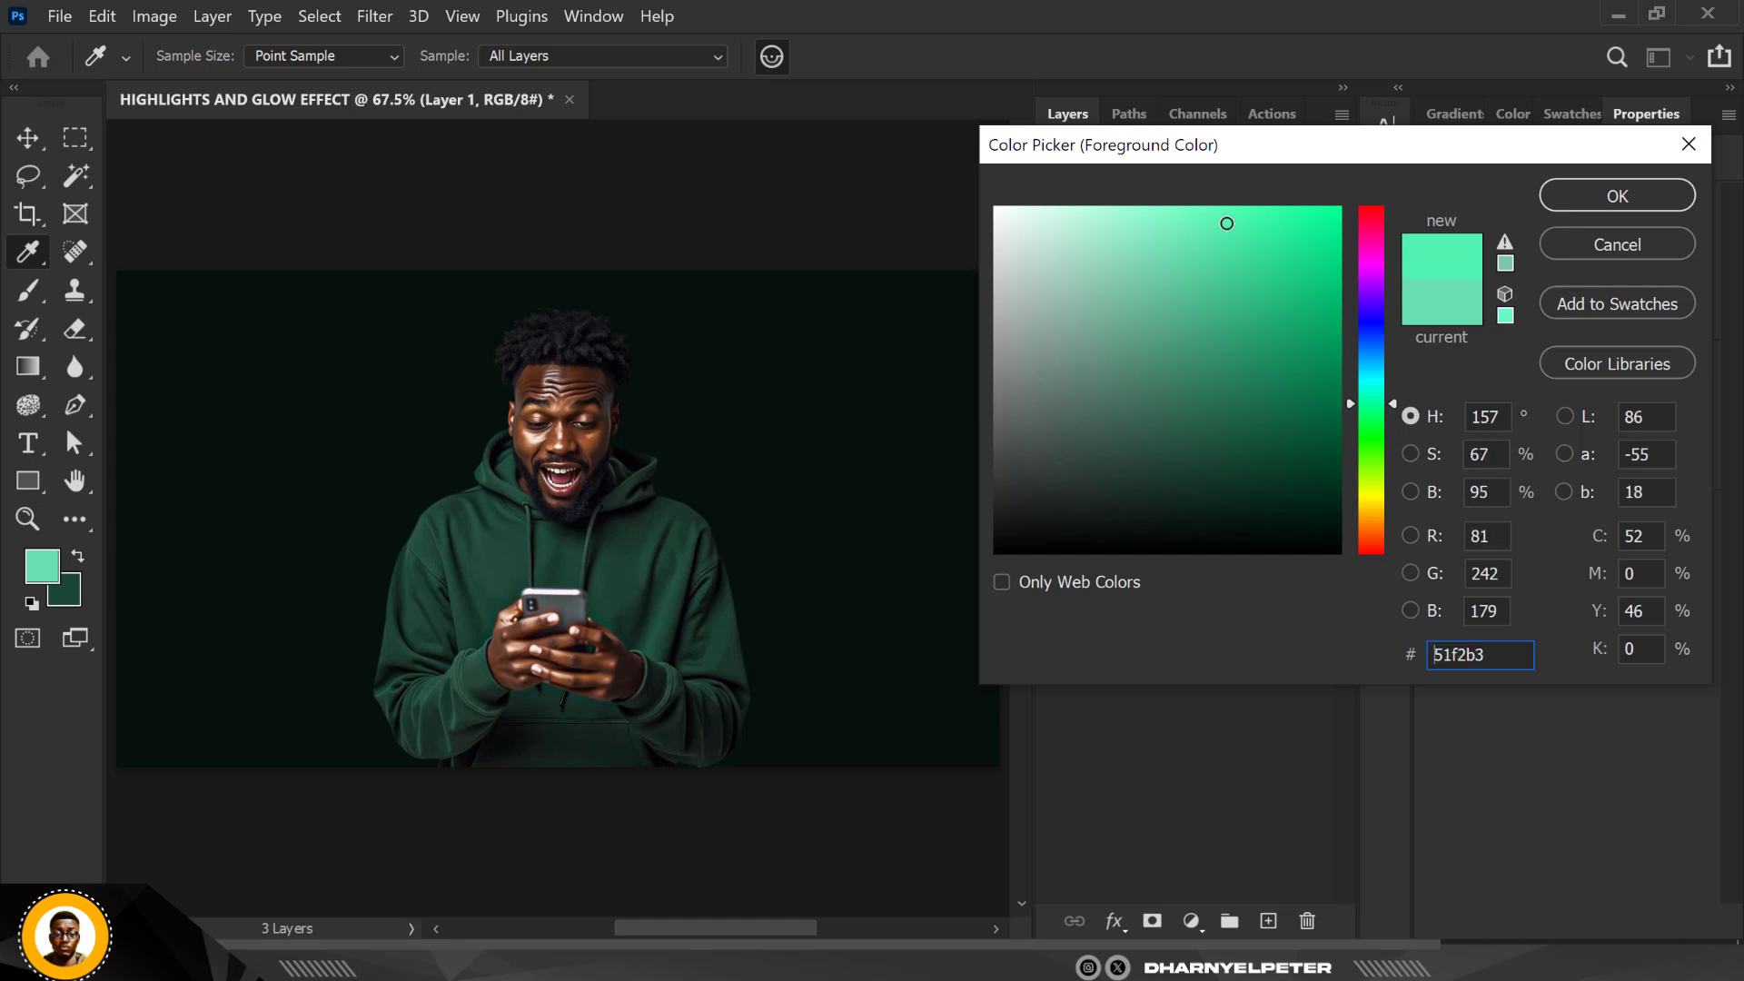
{"action": "left_click", "coordinate": [1653, 199]}
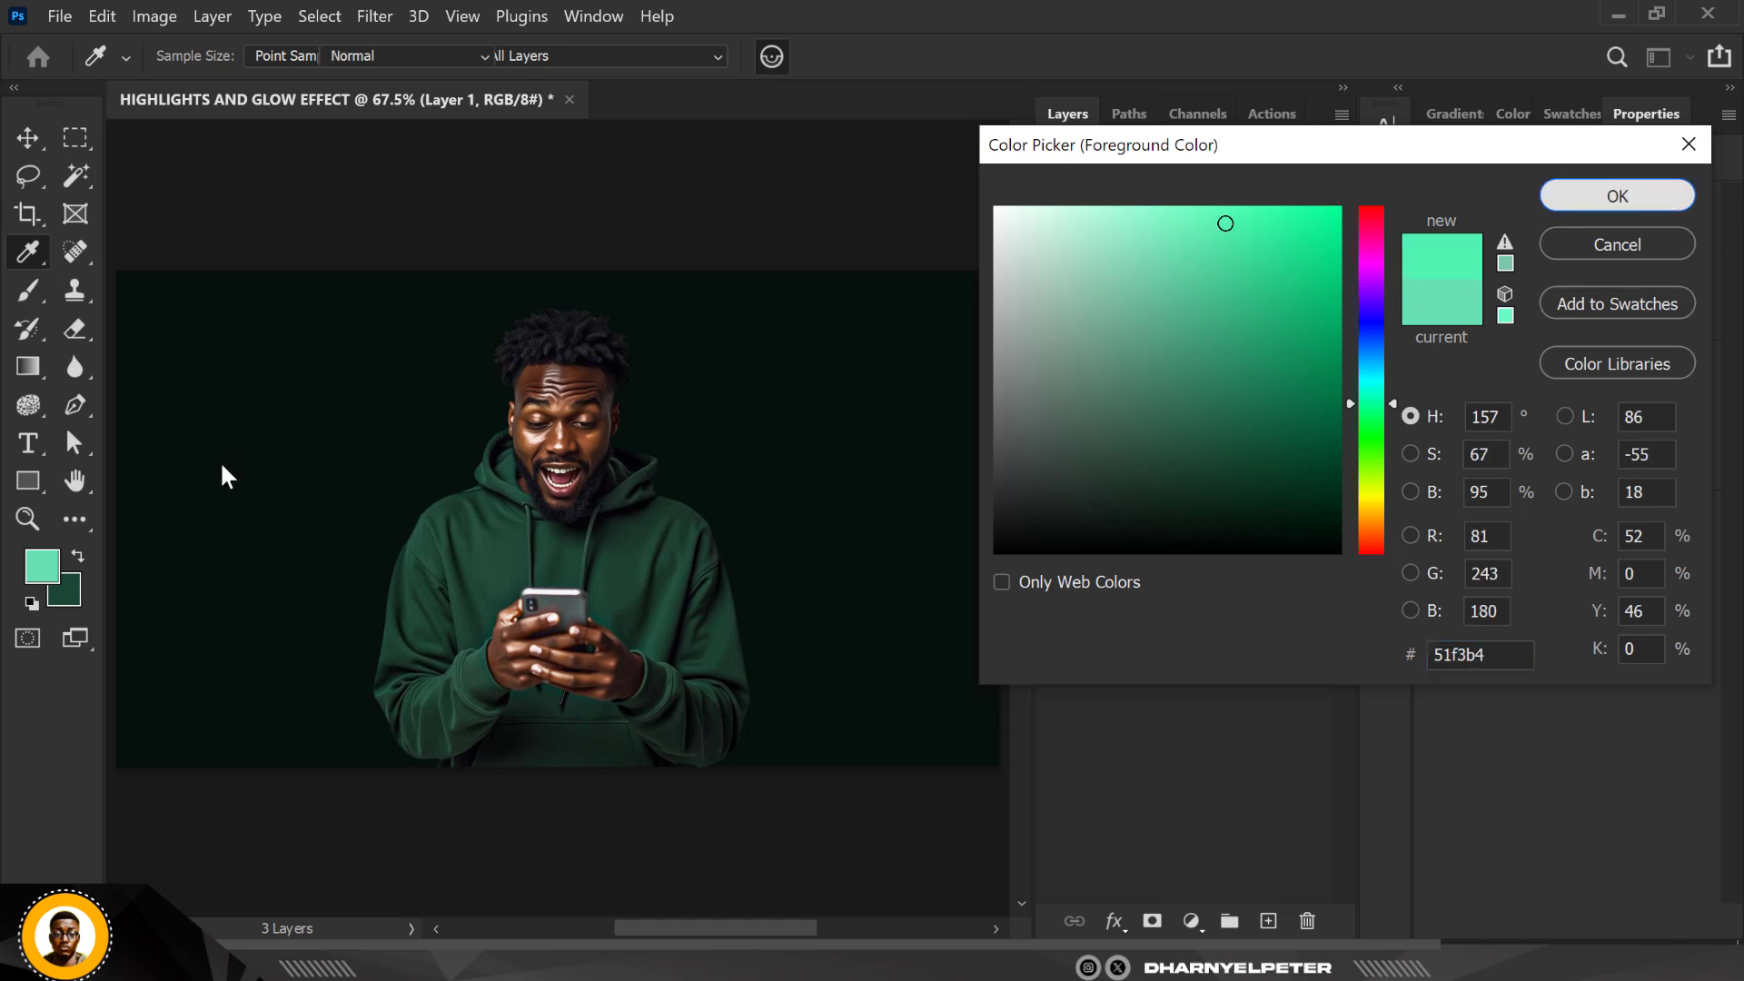
Enlarge the soft brush to 1500 px and dab a mint glow over the canvas's upper-left background on the empty layer
{"action": "scroll", "coordinate": [300, 387], "scroll_direction": "down", "scroll_amount": 2}
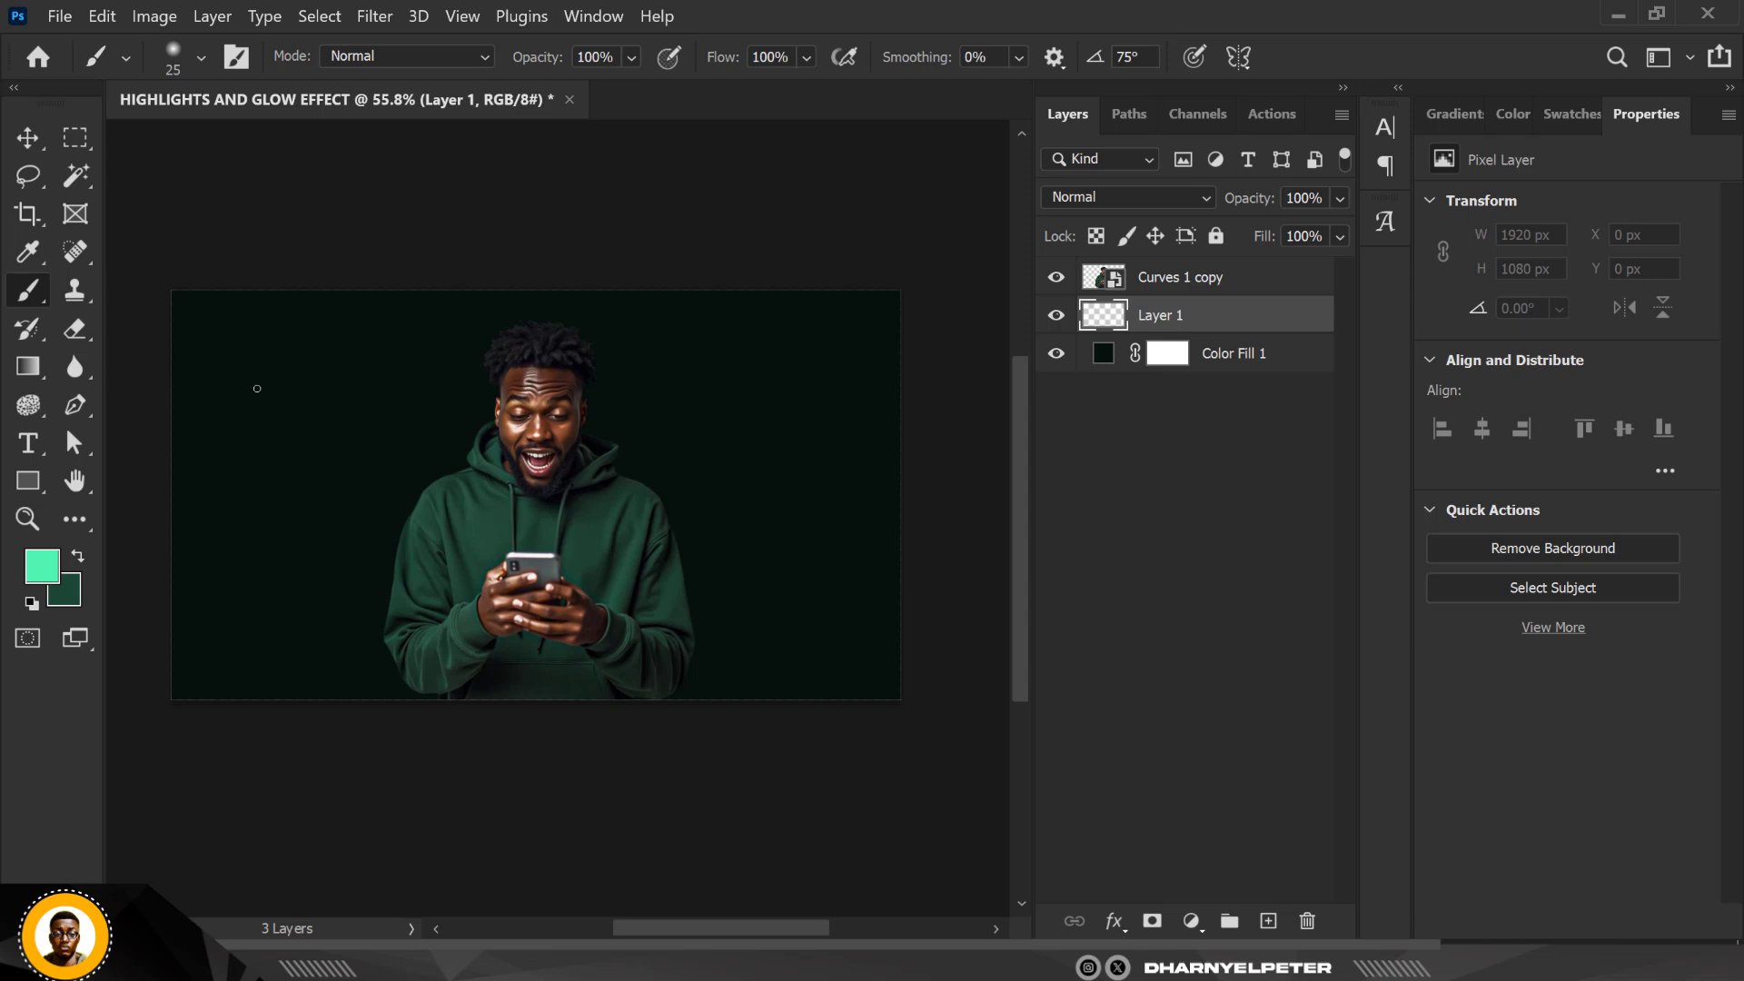
{"action": "key", "text": "bracketright"}
{"action": "key", "text": "bracketright"}
{"action": "key", "text": "bracketright"}
{"action": "key", "text": "bracketright"}
{"action": "key", "text": "bracketright"}
{"action": "key", "text": "bracketright"}
{"action": "key", "text": "bracketright"}
{"action": "key", "text": "bracketright"}
{"action": "key", "text": "bracketright"}
{"action": "key", "text": "bracketright"}
{"action": "key", "text": "bracketright"}
{"action": "key", "text": "bracketright"}
{"action": "key", "text": "bracketright"}
{"action": "key", "text": "bracketright"}
{"action": "key", "text": "bracketright"}
{"action": "key", "text": "bracketright"}
{"action": "key", "text": "bracketright"}
{"action": "left_click", "coordinate": [199, 60]}
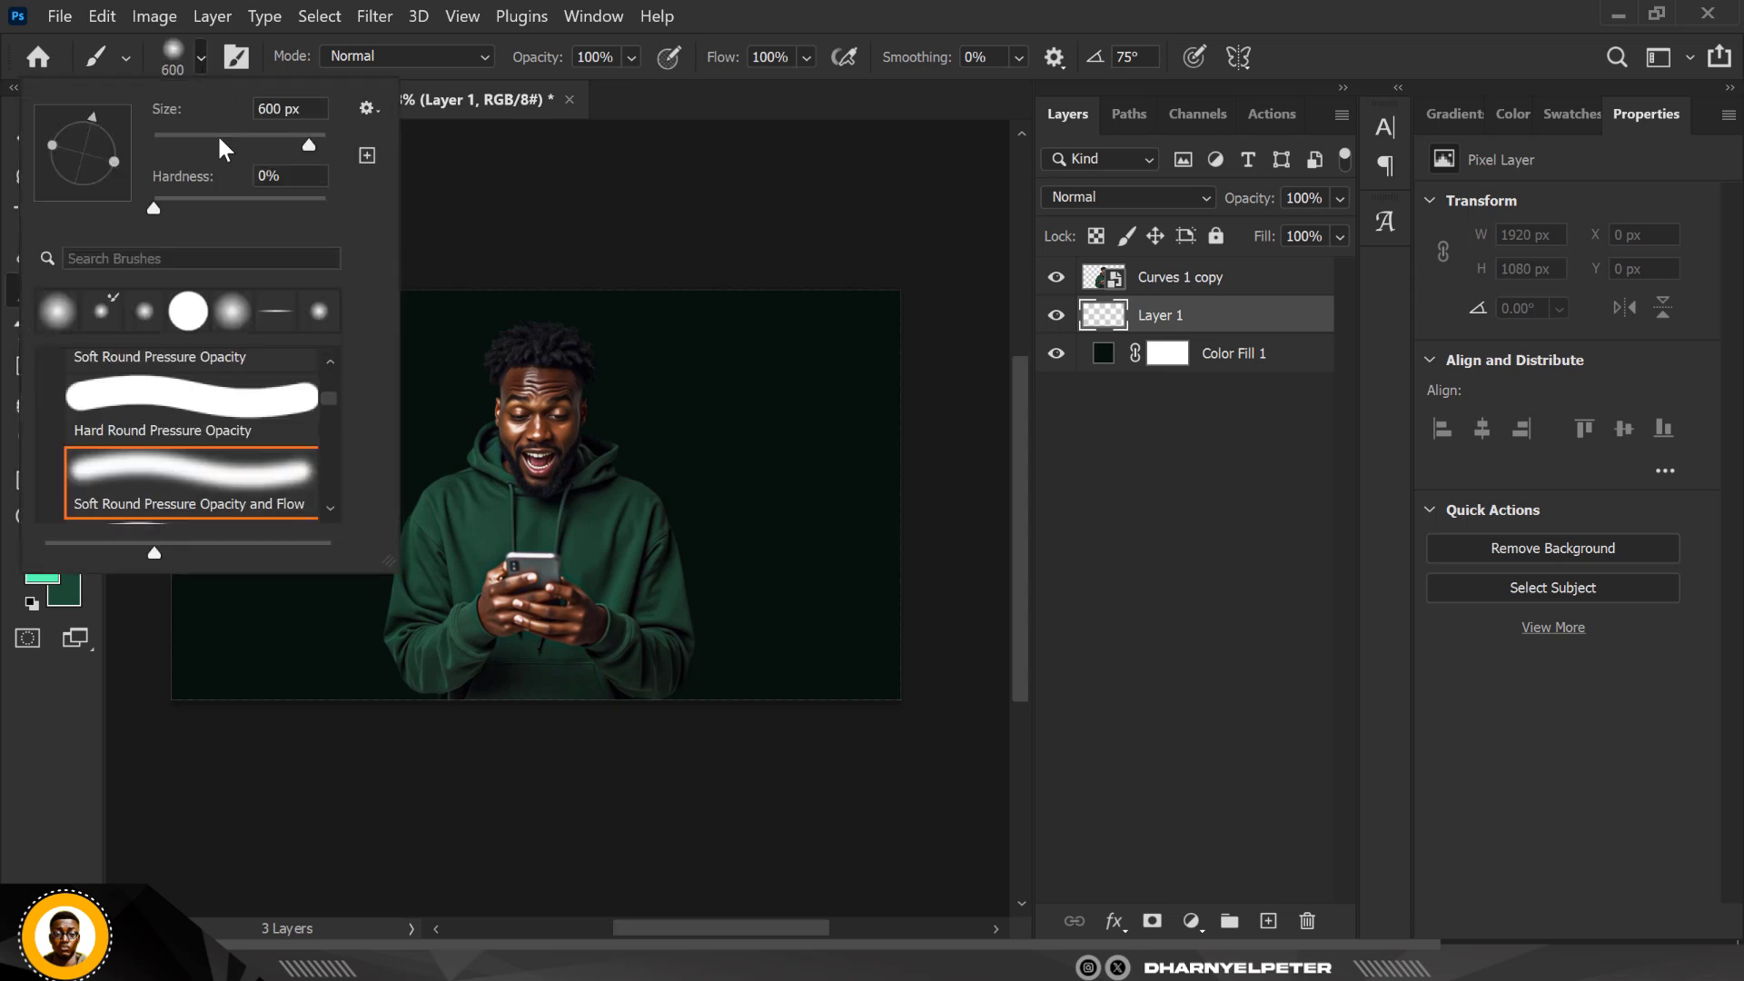
{"action": "left_click_drag", "start_coordinate": [307, 111], "coordinate": [237, 111]}
{"action": "type", "text": "1000"}
{"action": "key", "text": "Return"}
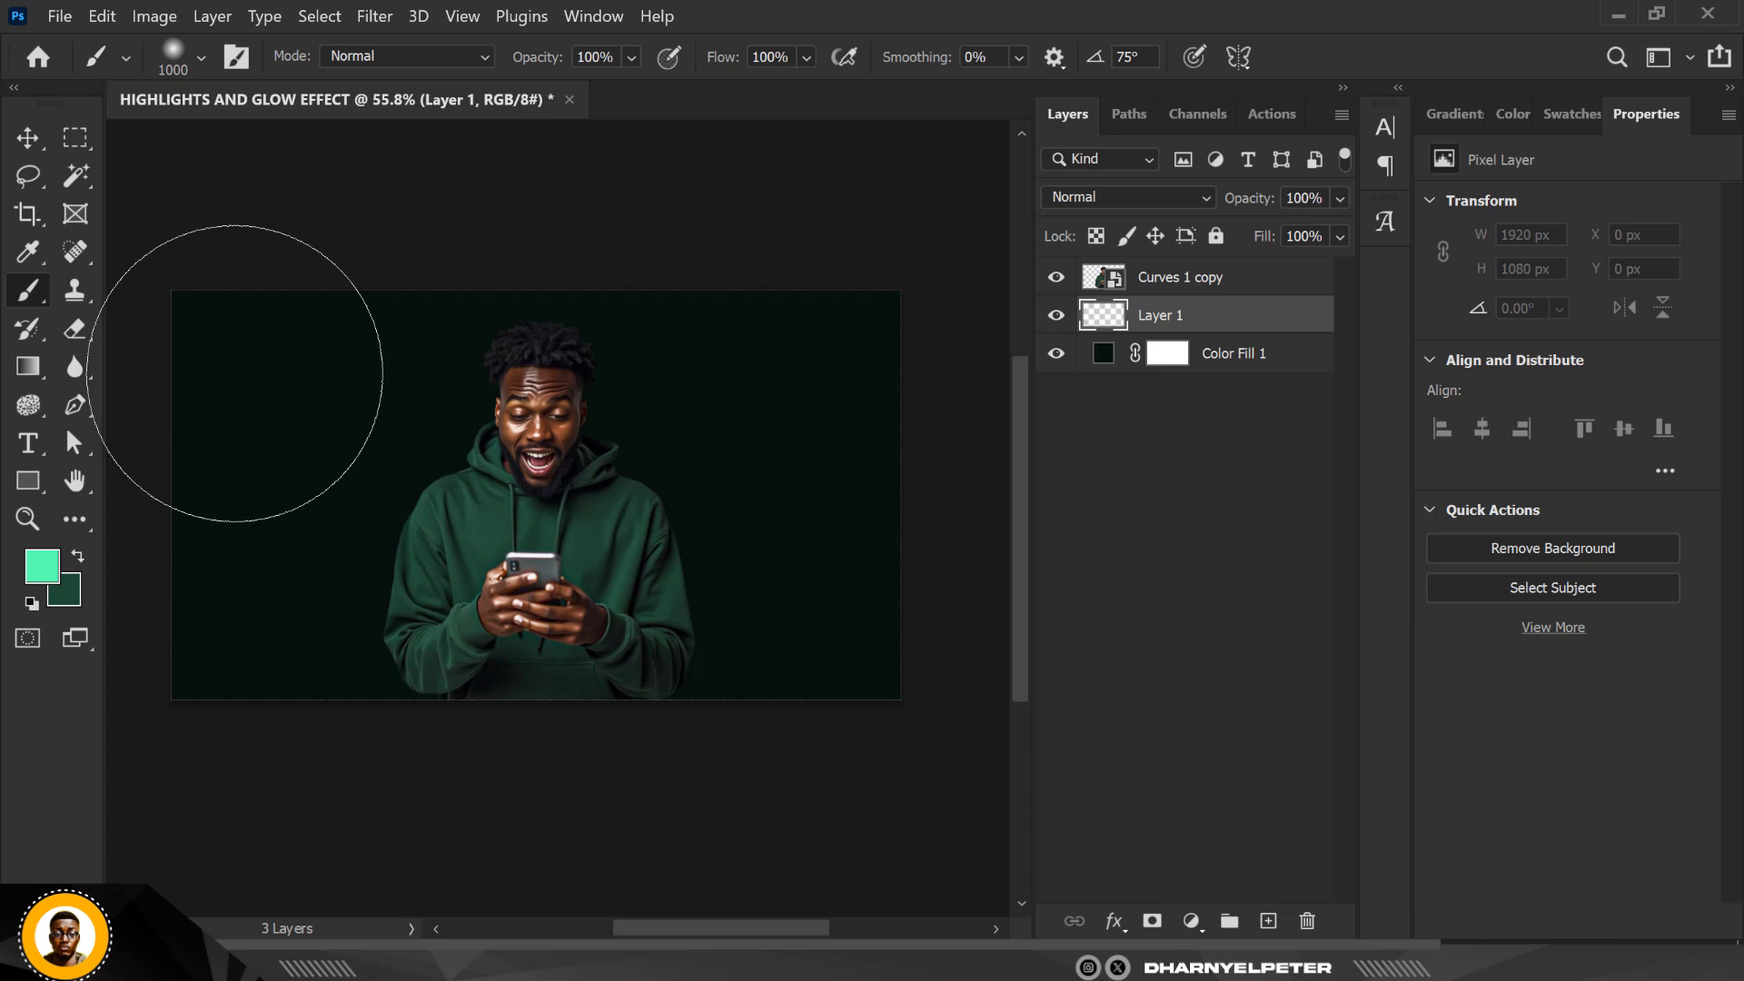
{"action": "key", "text": "bracketright"}
{"action": "key", "text": "bracketright"}
{"action": "key", "text": "bracketright"}
{"action": "key", "text": "bracketright"}
{"action": "key", "text": "bracketright"}
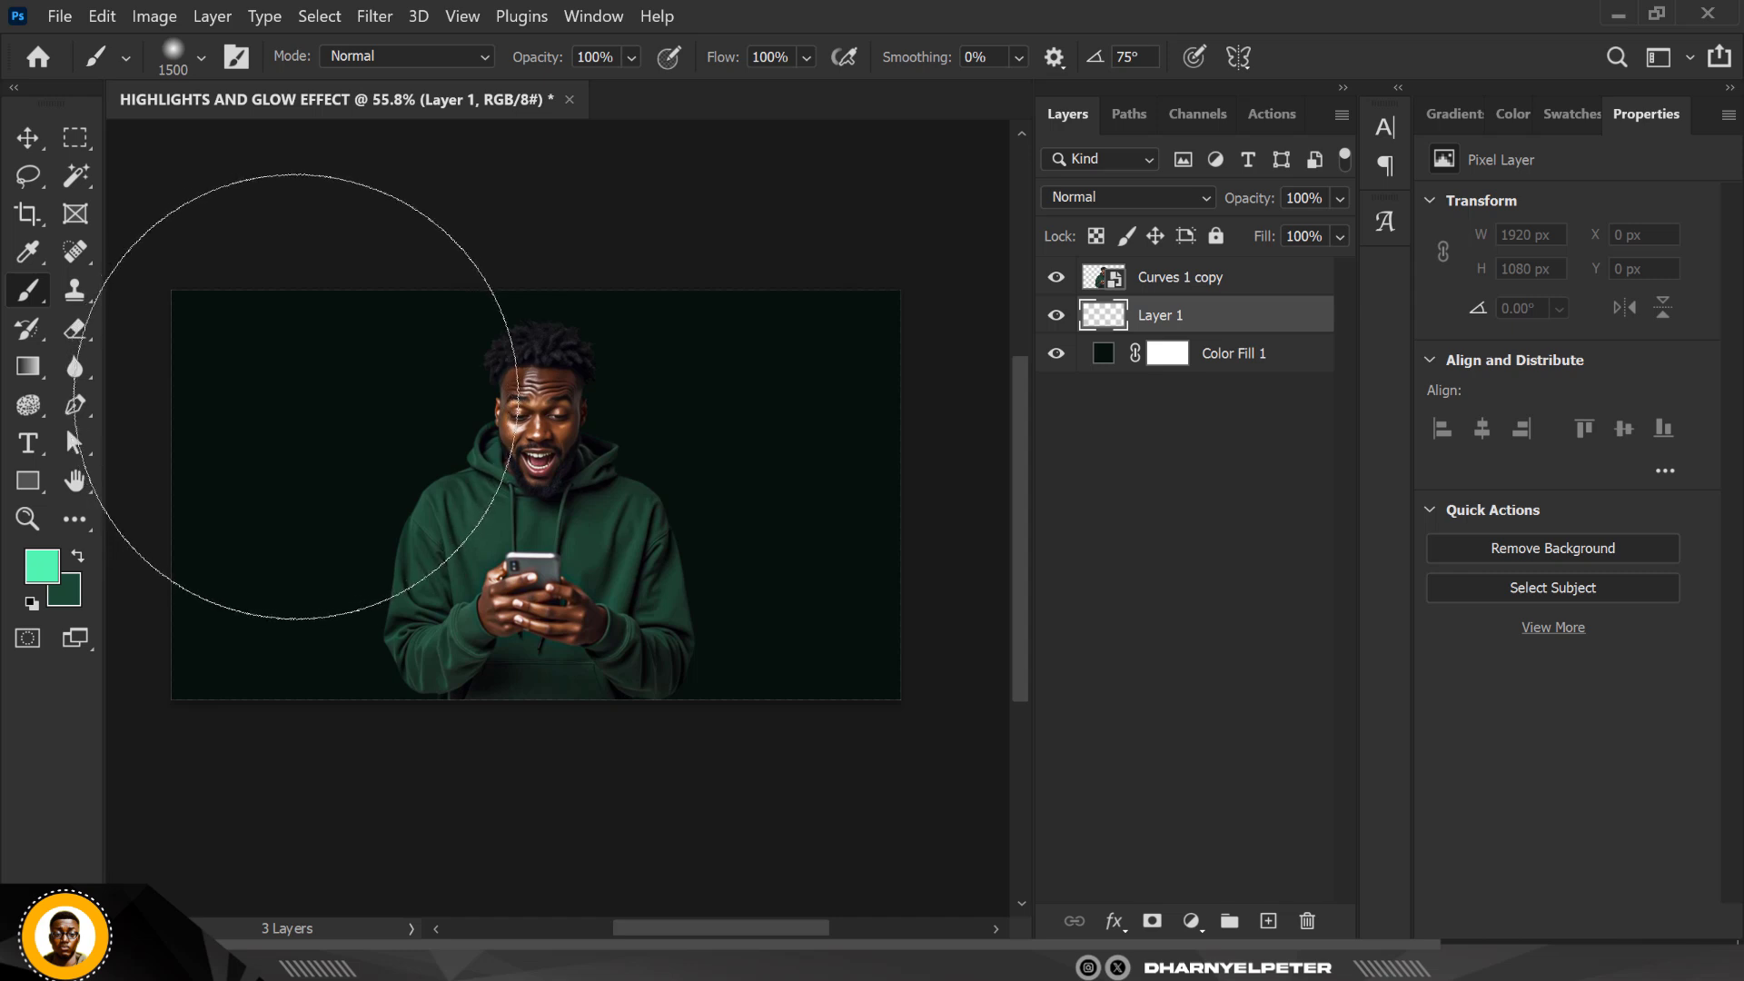
{"action": "left_click", "coordinate": [306, 396]}
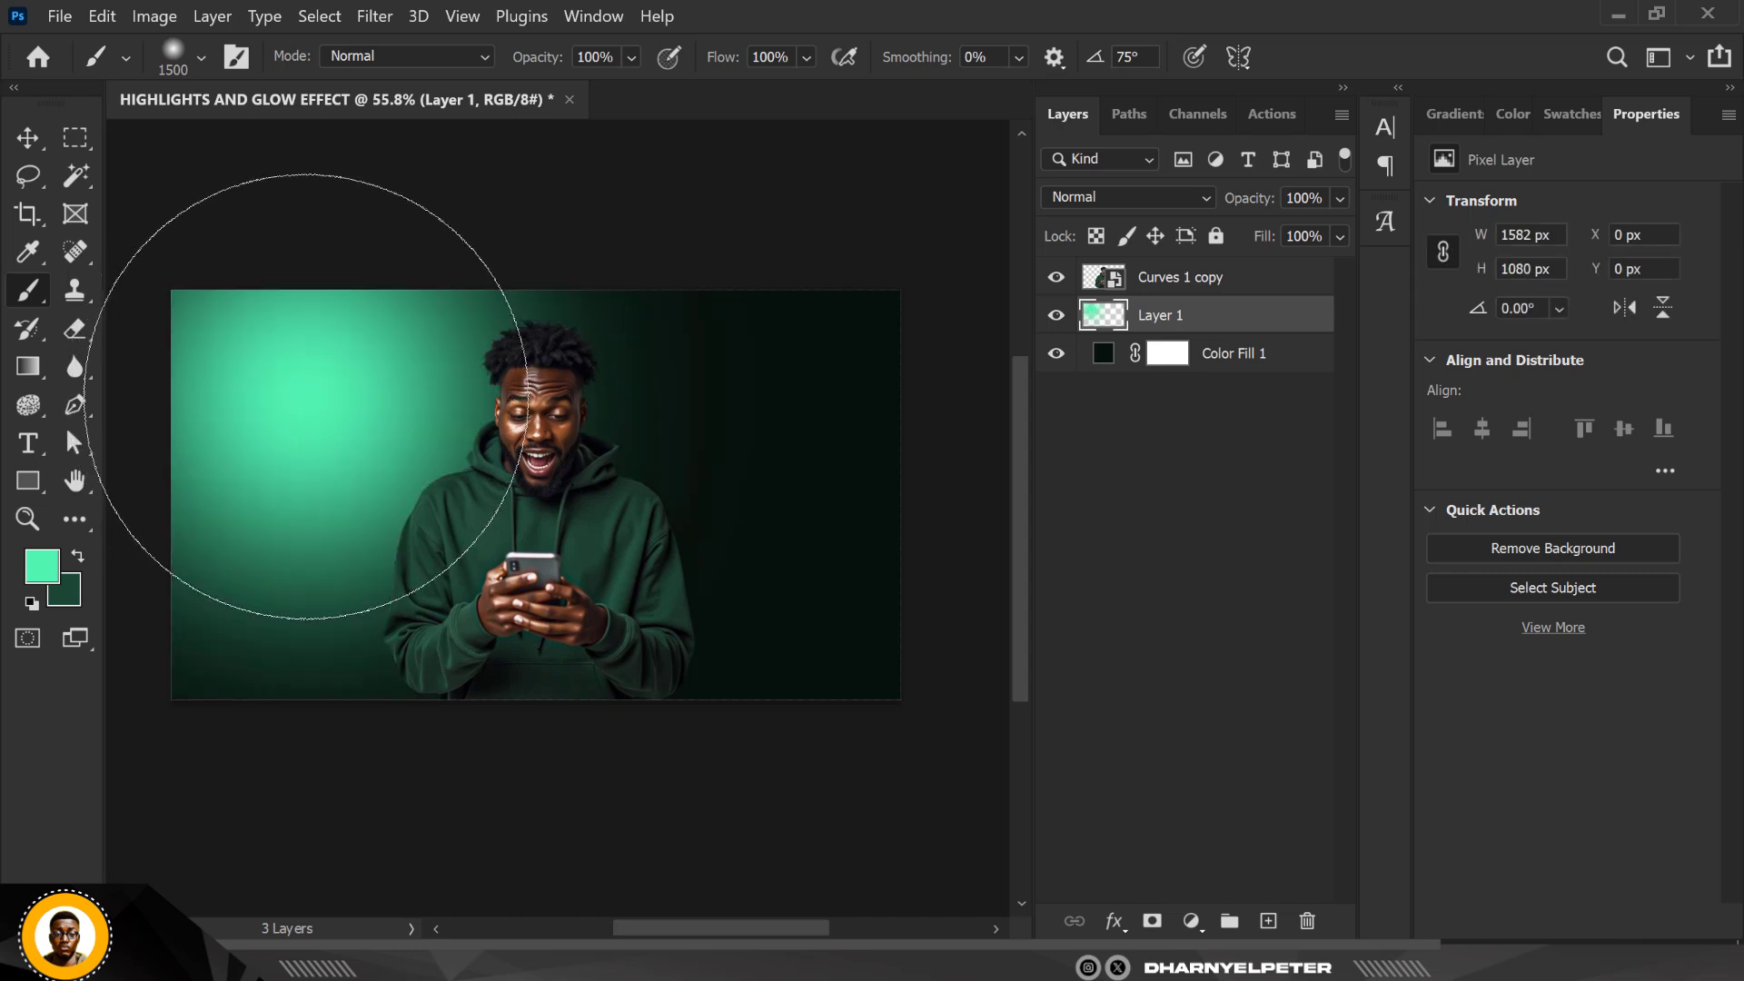
{"action": "scroll", "coordinate": [506, 495], "scroll_direction": "down", "scroll_amount": 2}
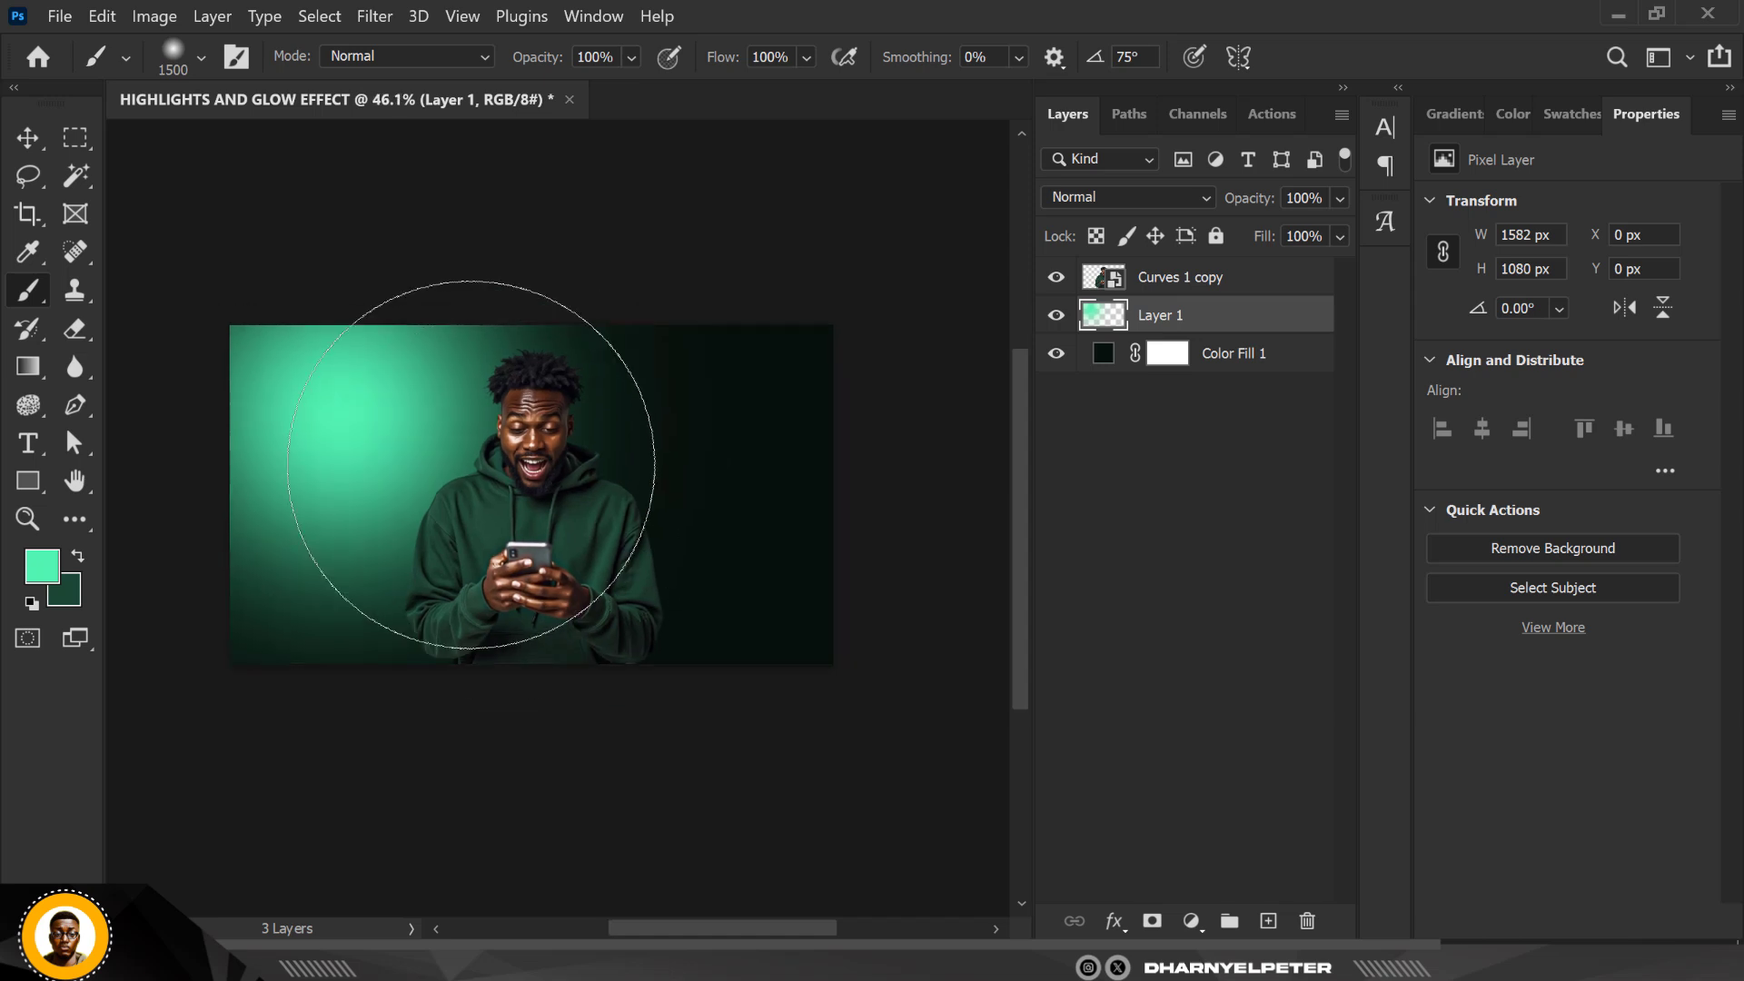
{"action": "left_click", "coordinate": [224, 302]}
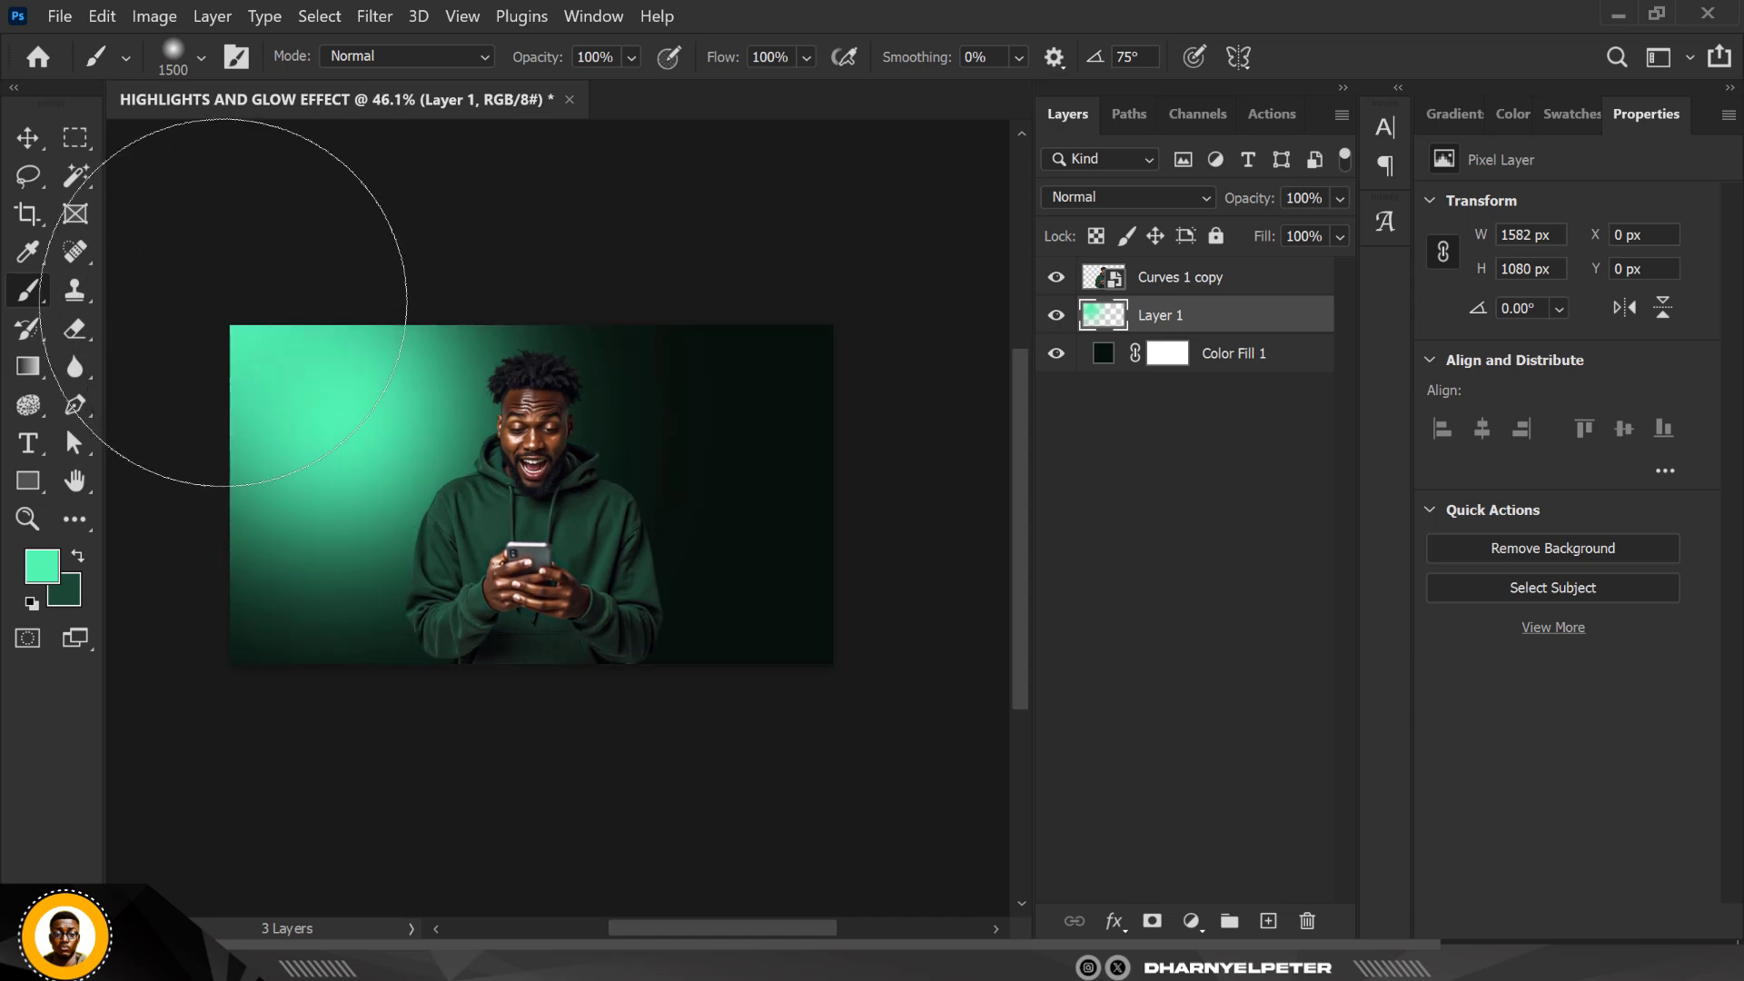
{"action": "left_click", "coordinate": [250, 318]}
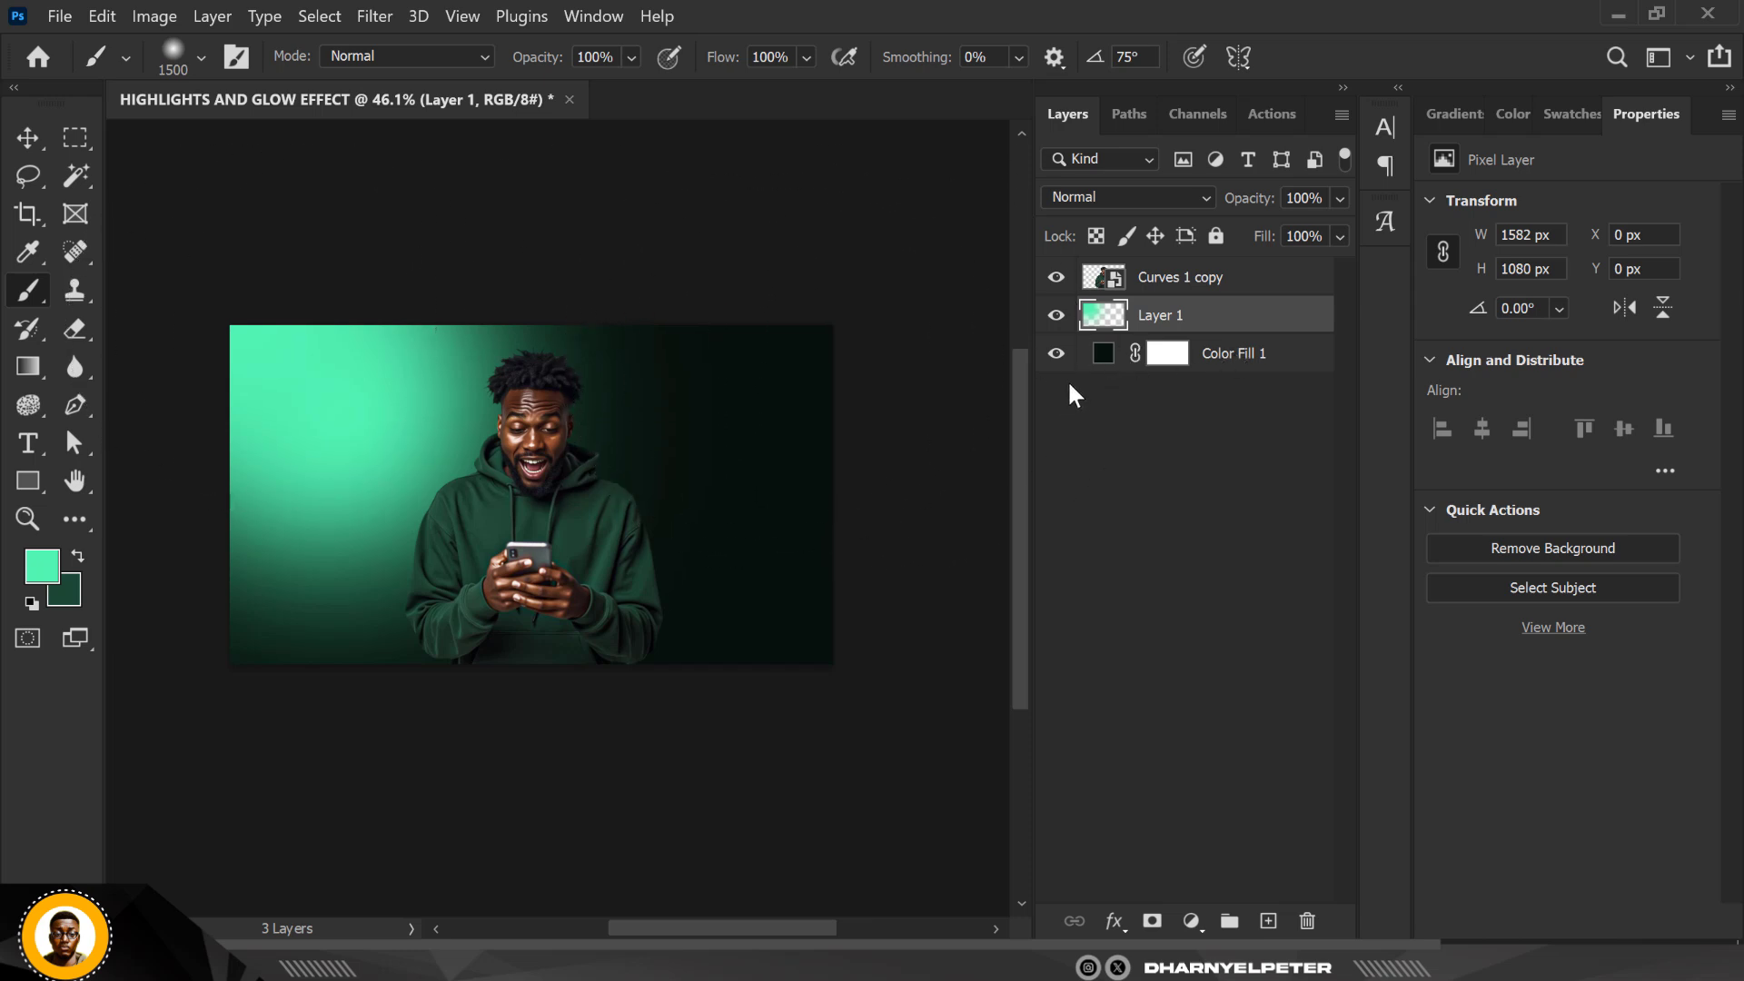
Set the glow layer's blend mode to Screen and duplicate it to intensify the light
{"action": "left_click", "coordinate": [1137, 198]}
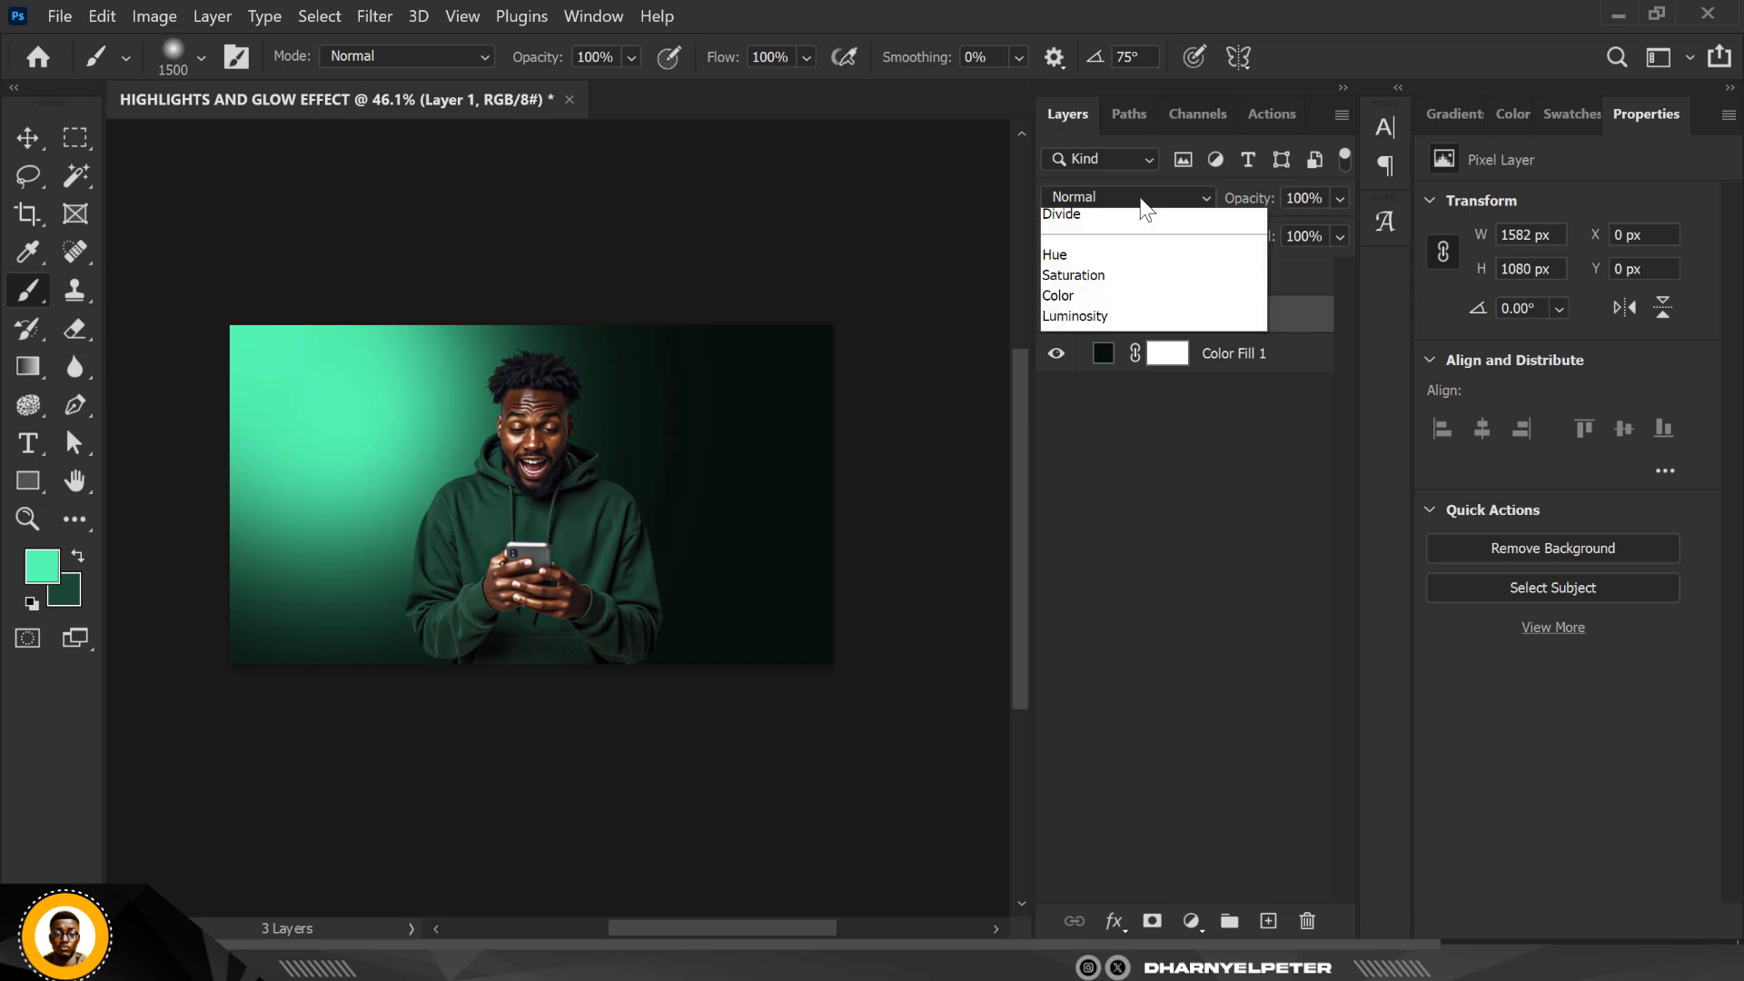
{"action": "left_click", "coordinate": [1089, 421]}
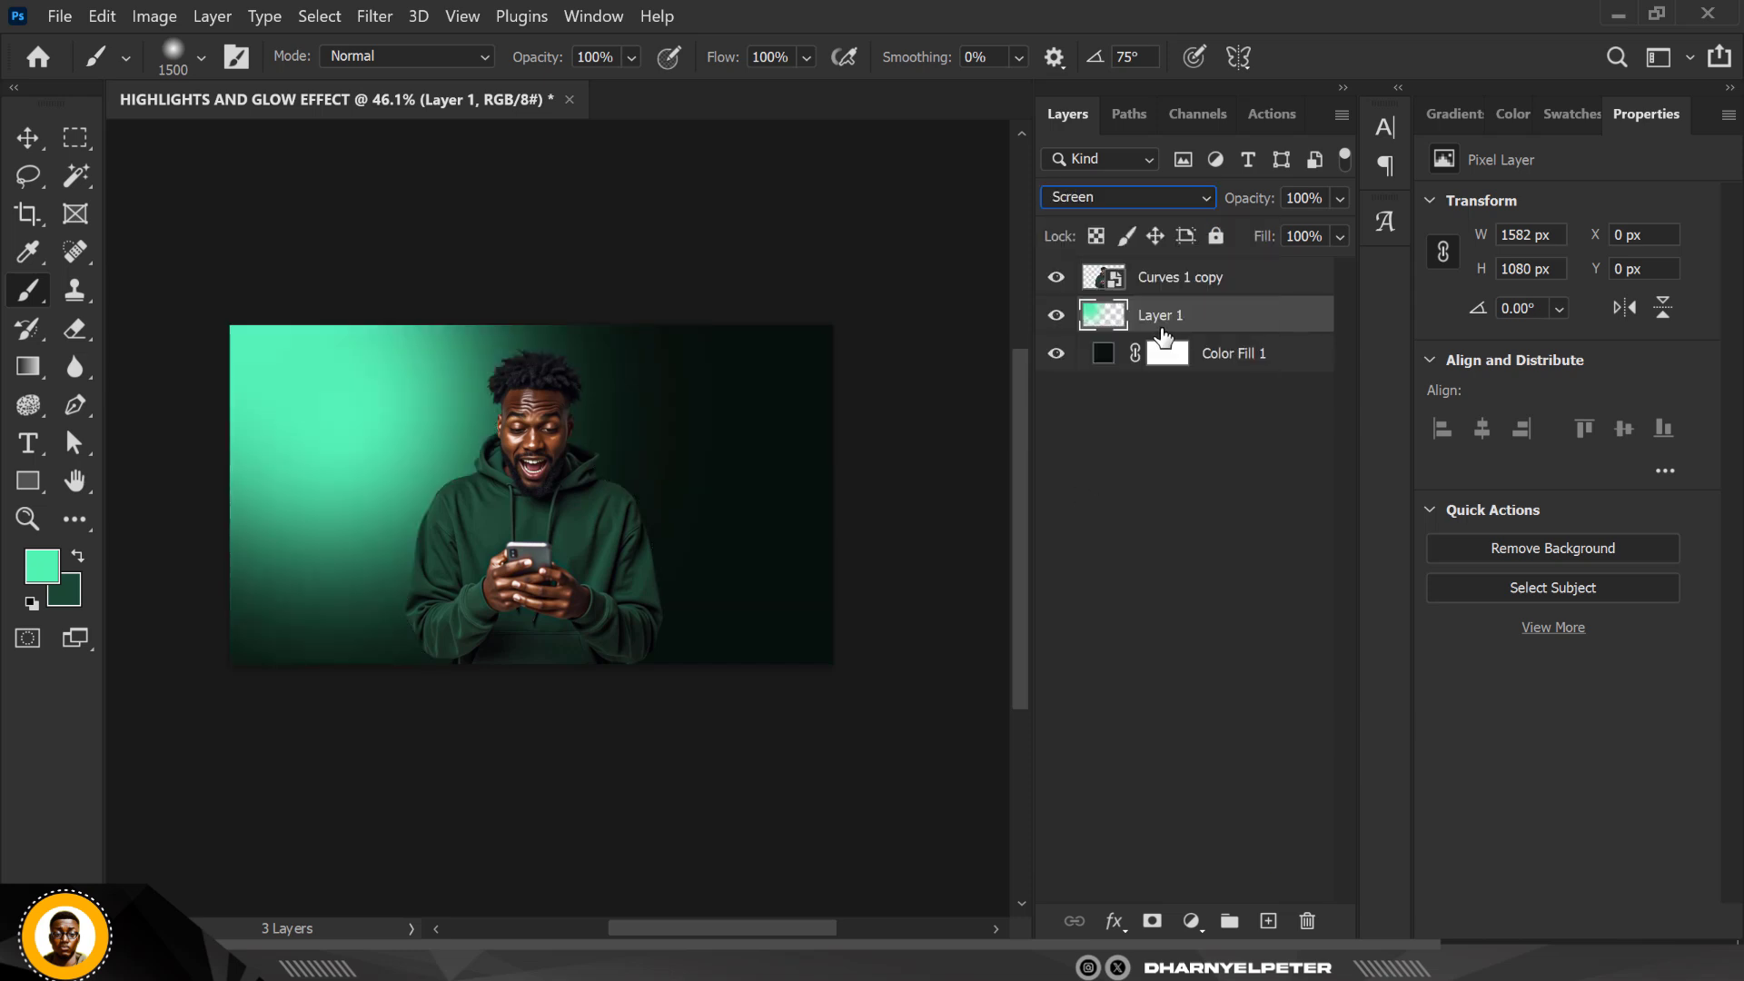
{"action": "key", "text": "ctrl+j"}
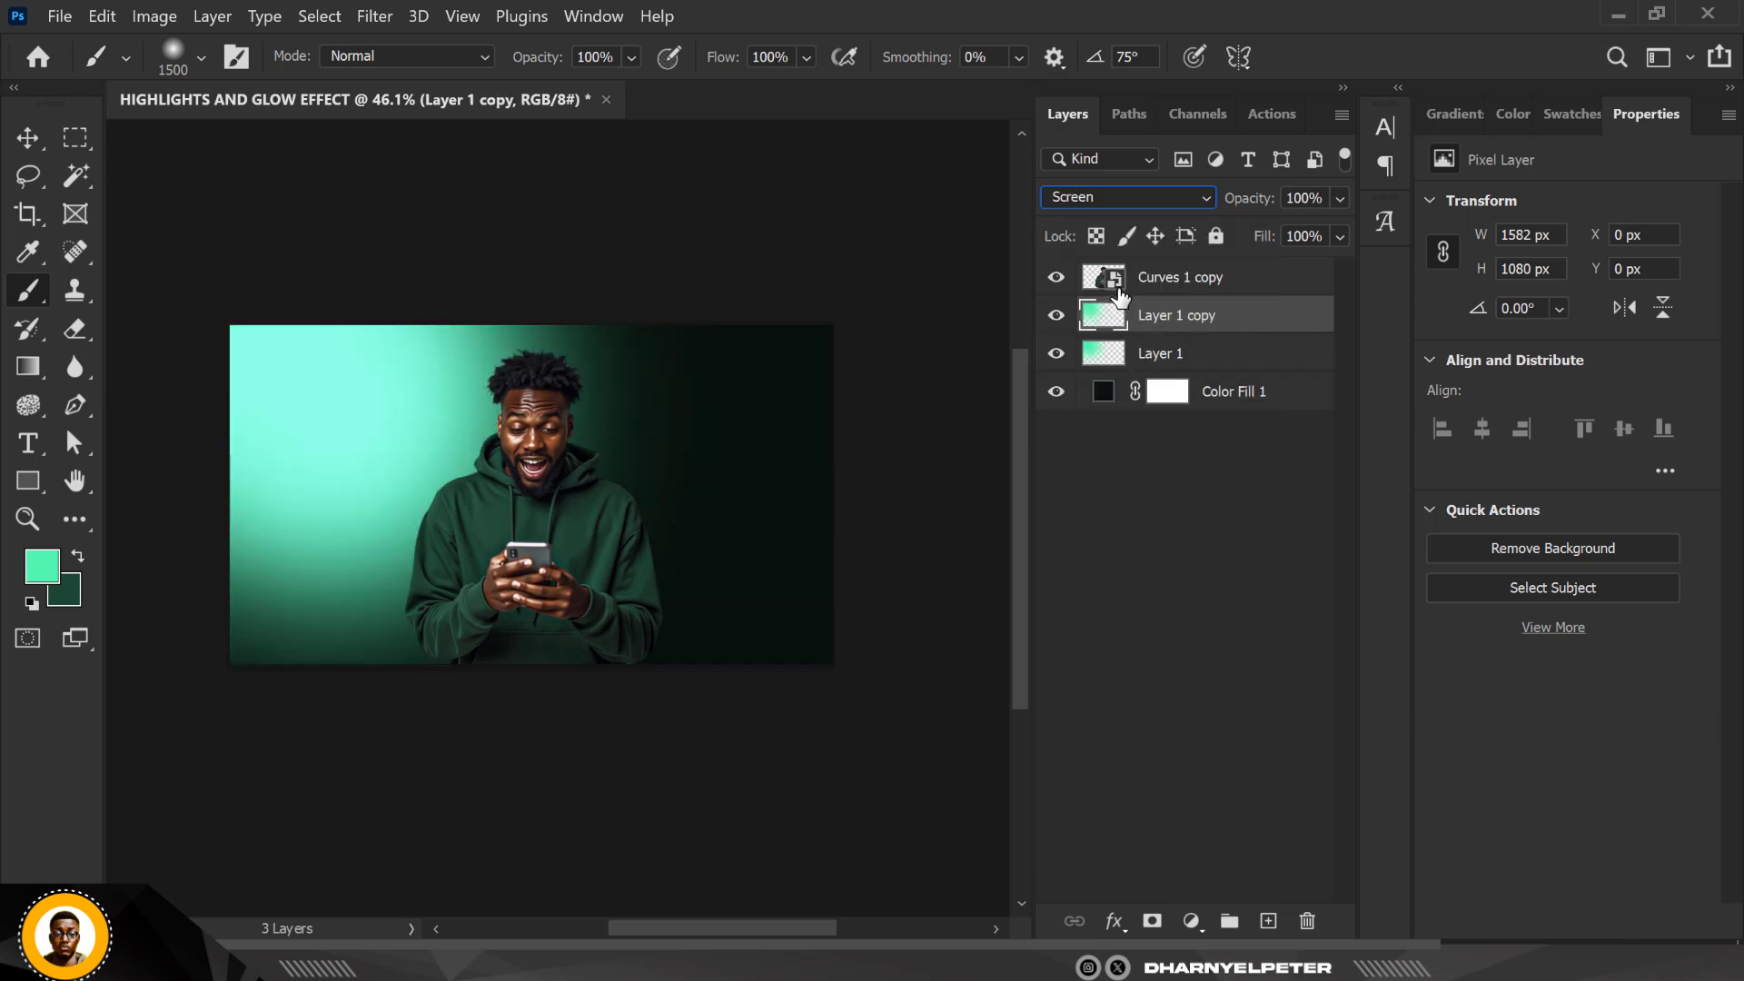
{"action": "left_click", "coordinate": [27, 137]}
{"action": "scroll", "coordinate": [330, 427], "scroll_direction": "up", "scroll_amount": 5}
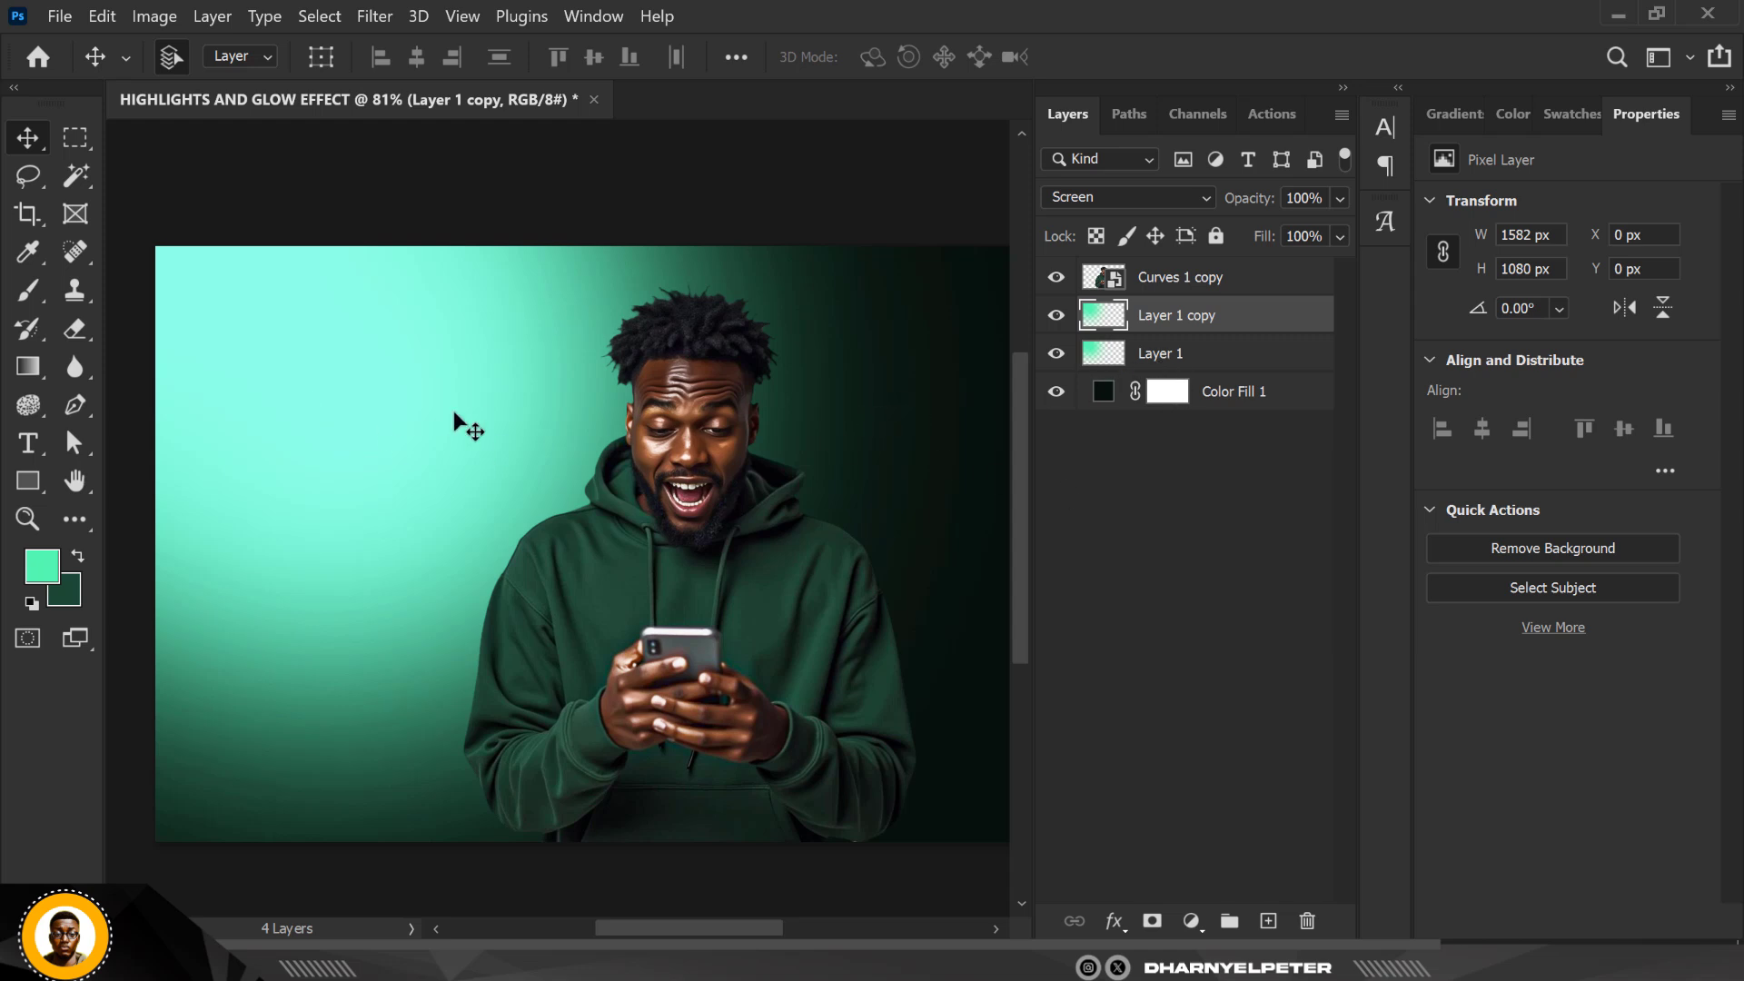
{"action": "scroll", "coordinate": [455, 414], "scroll_direction": "down", "scroll_amount": 6}
{"action": "scroll", "coordinate": [453, 419], "scroll_direction": "up", "scroll_amount": 3}
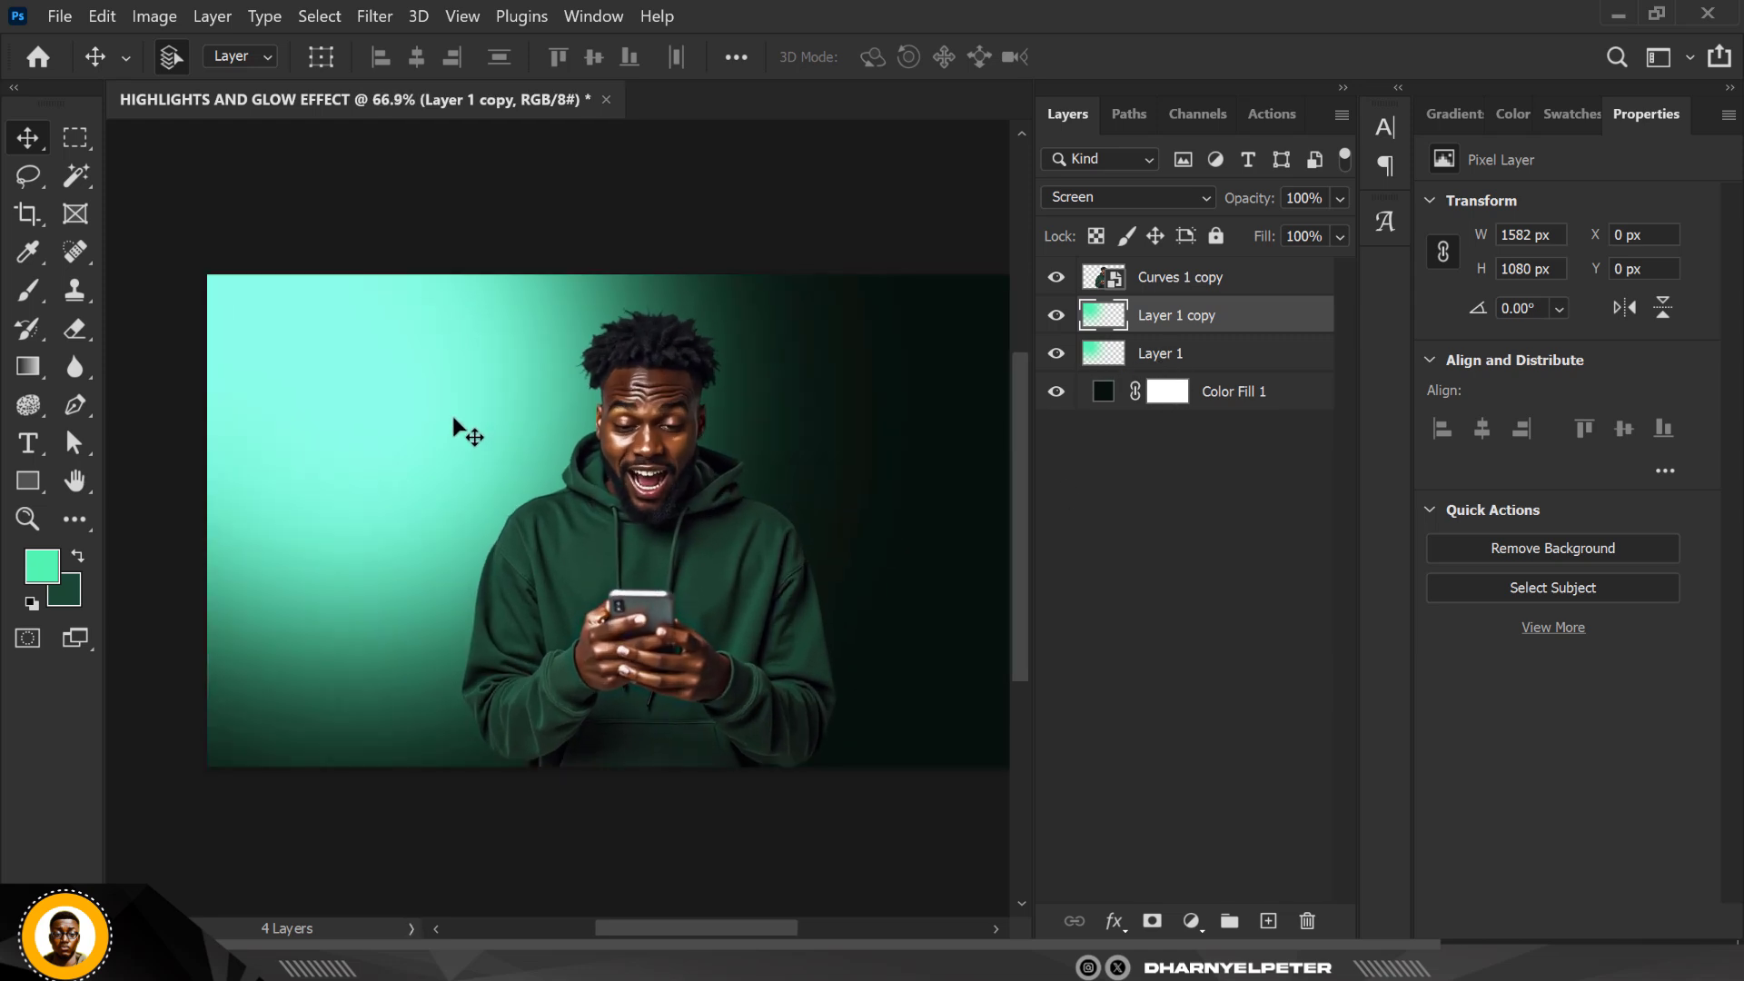
{"action": "scroll", "coordinate": [451, 421], "scroll_direction": "right", "scroll_amount": 2}
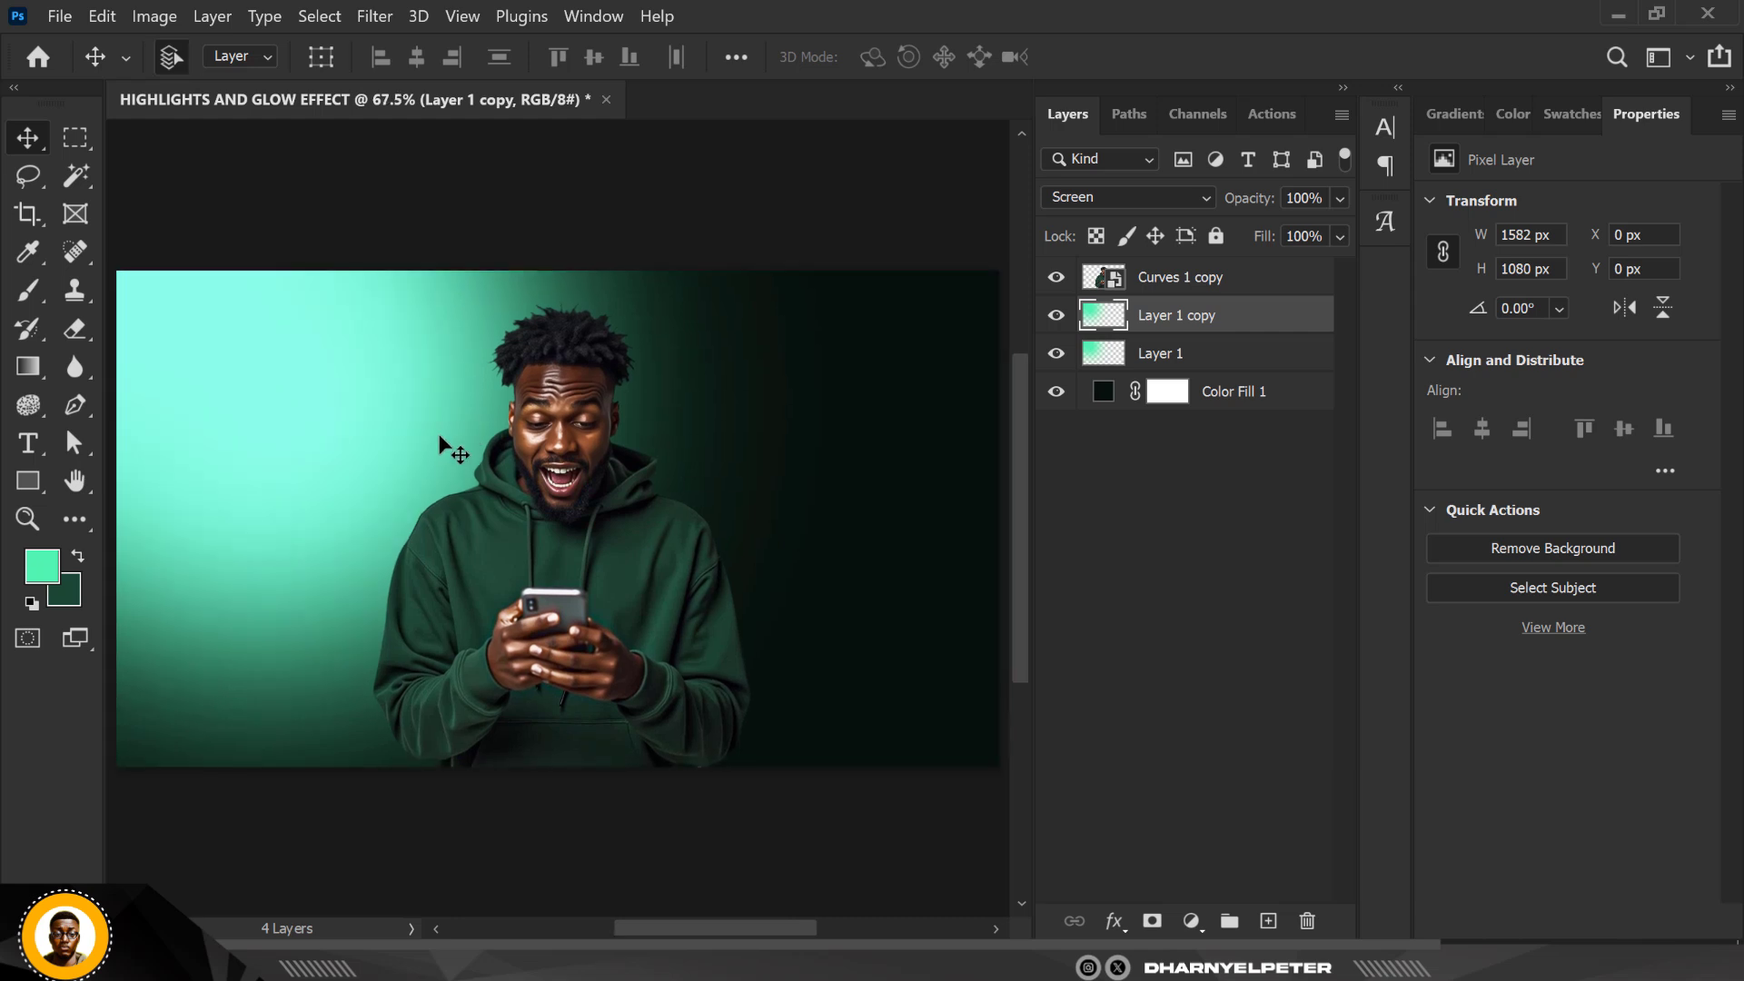
Add an empty layer above the duplicated glow and reduce the brush size to 1300 px
{"action": "left_click", "coordinate": [1268, 922]}
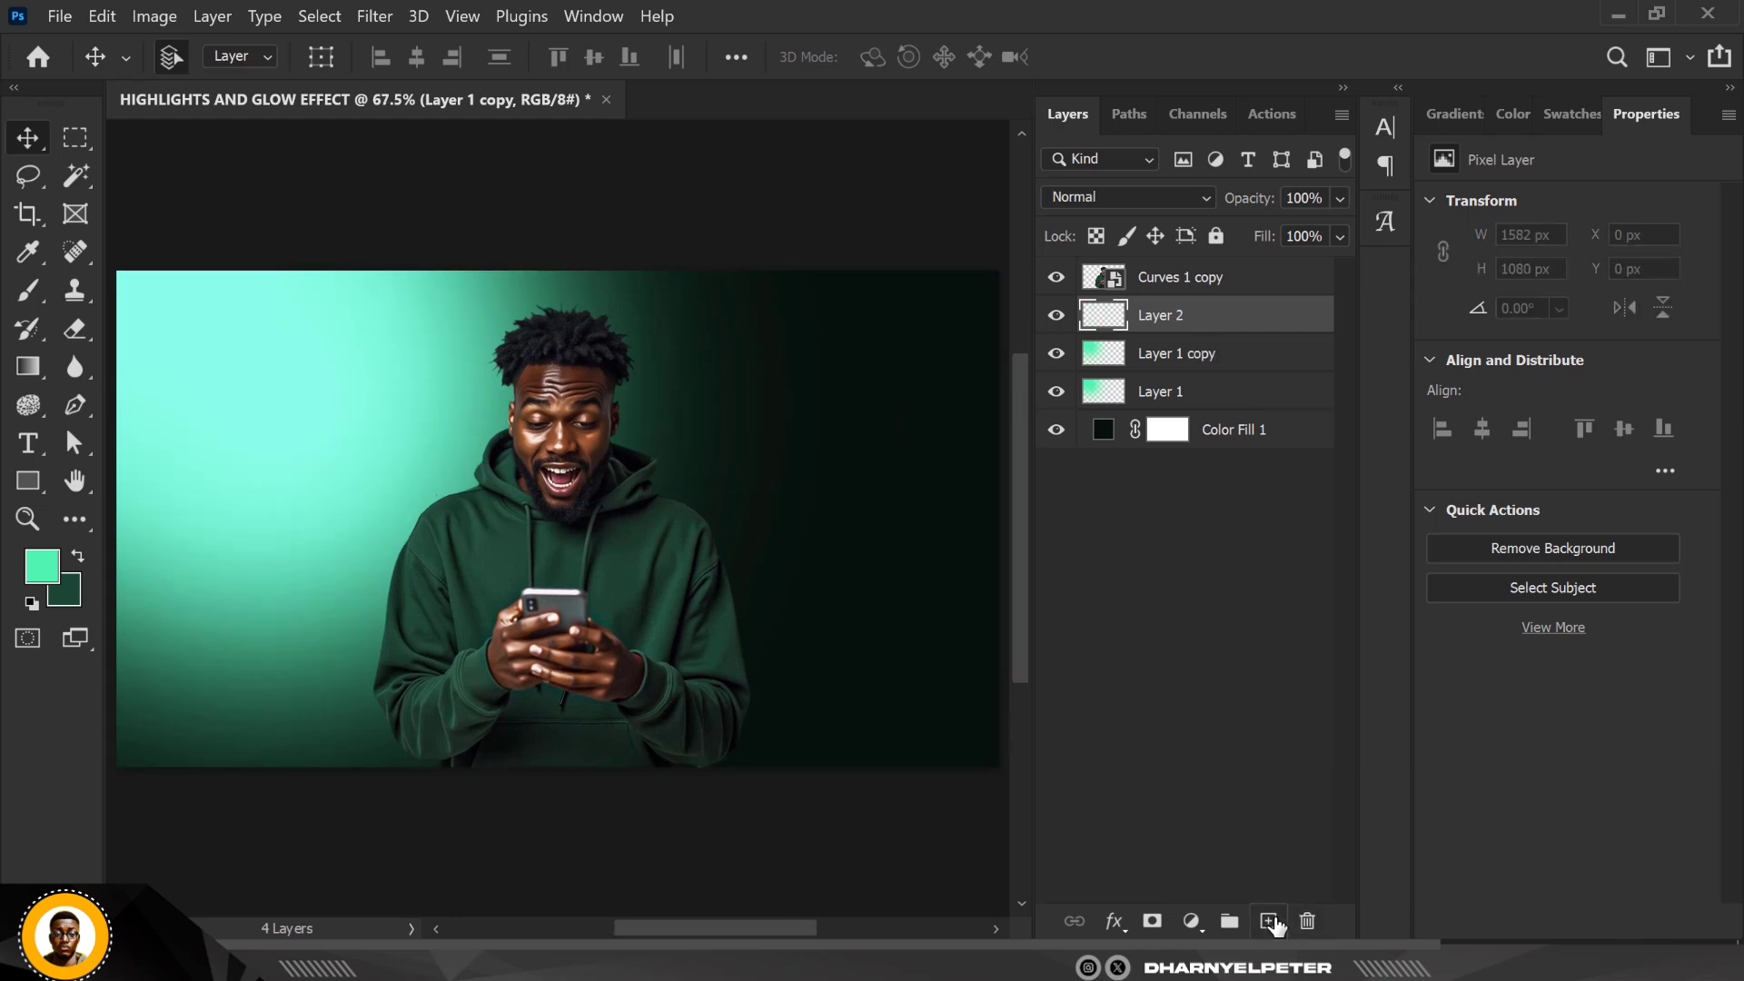
{"action": "scroll", "coordinate": [366, 322], "scroll_direction": "down", "scroll_amount": 1}
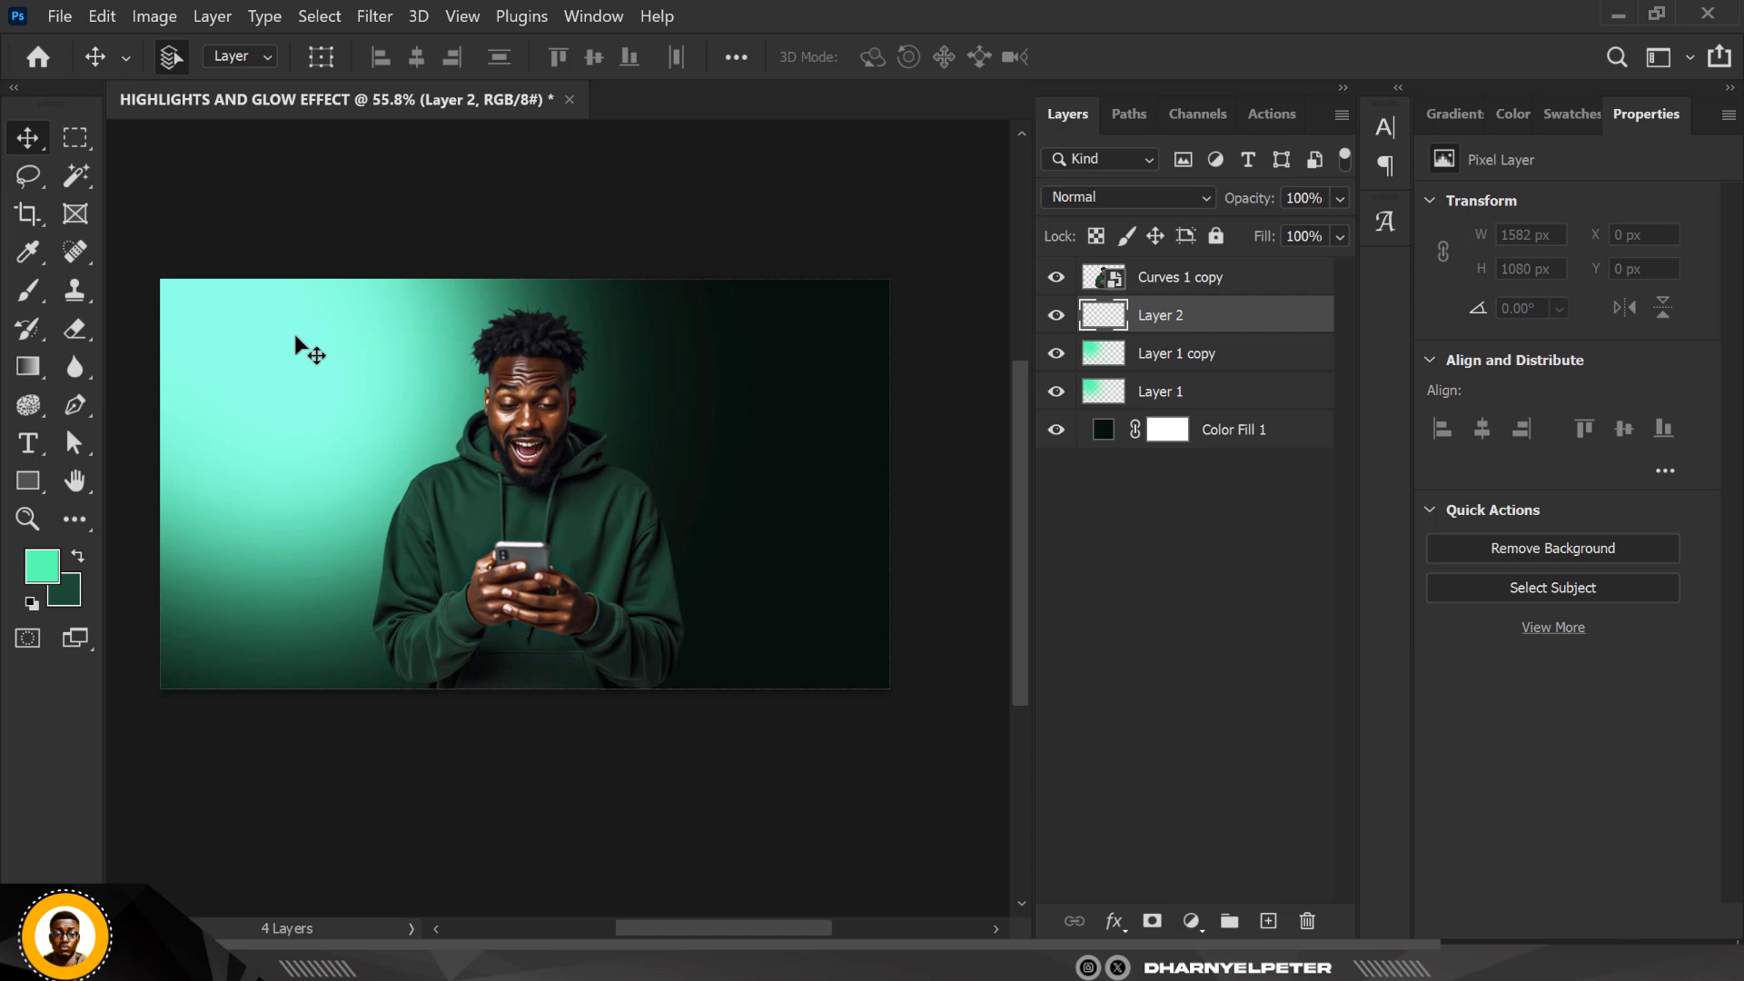
{"action": "key", "text": "b"}
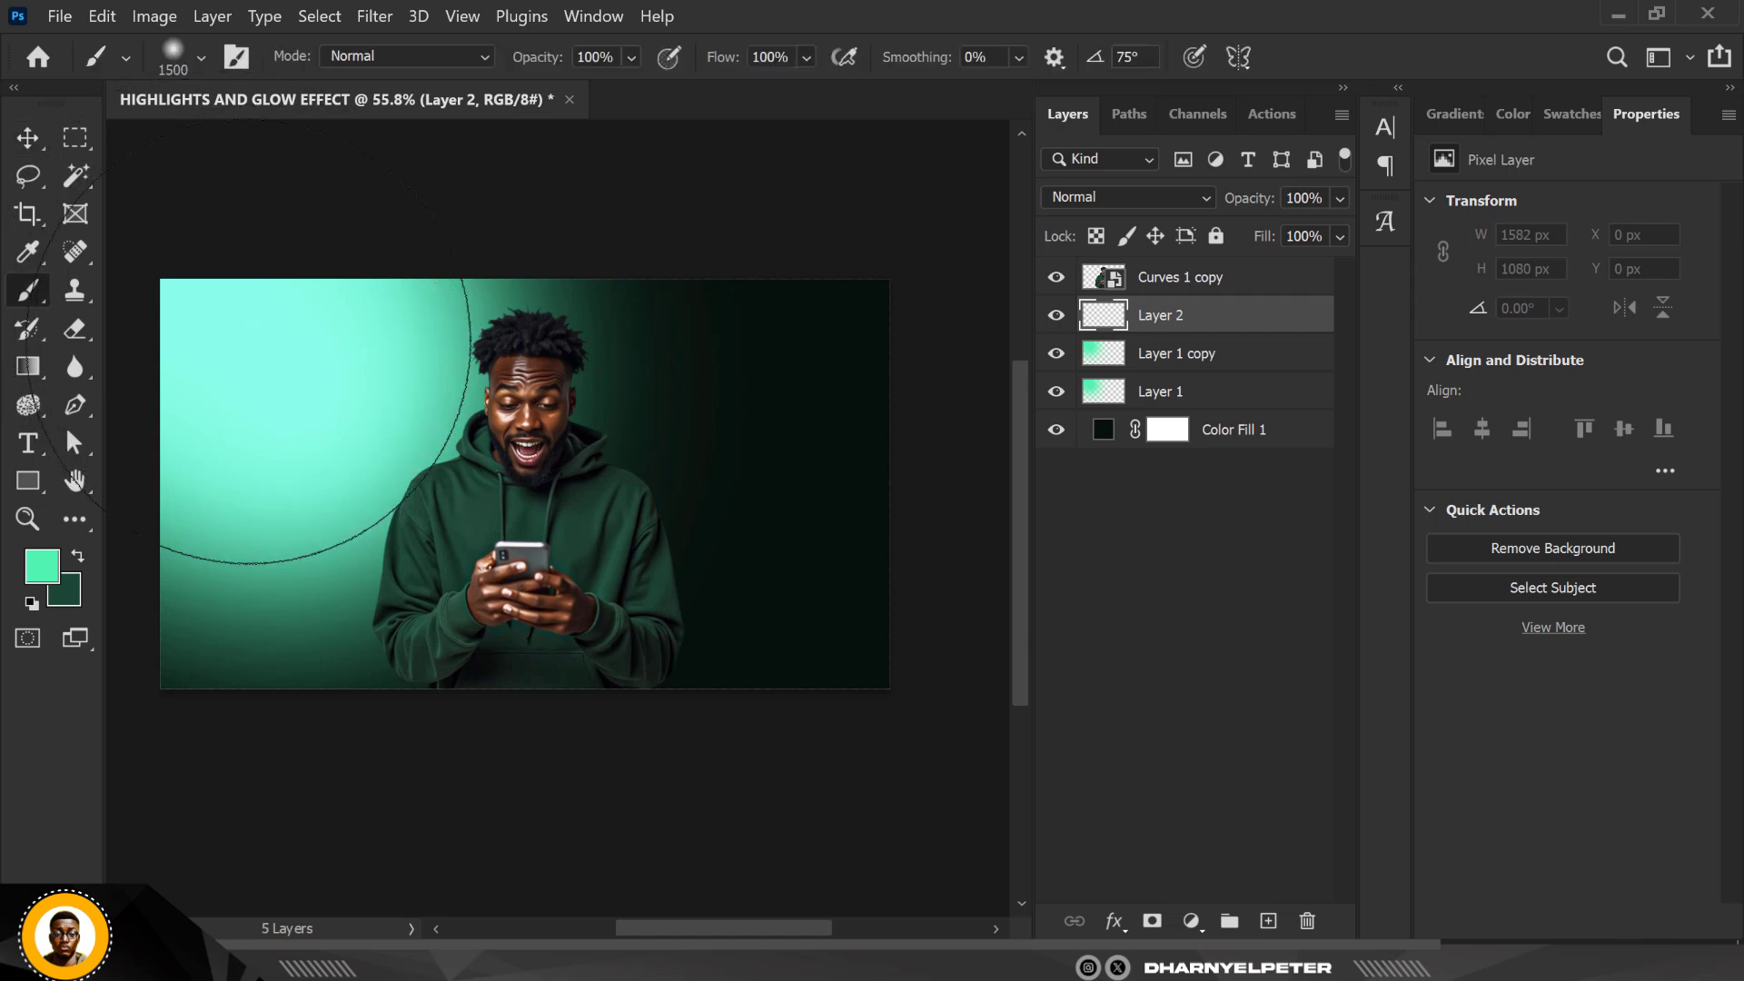
{"action": "key", "text": "bracketleft"}
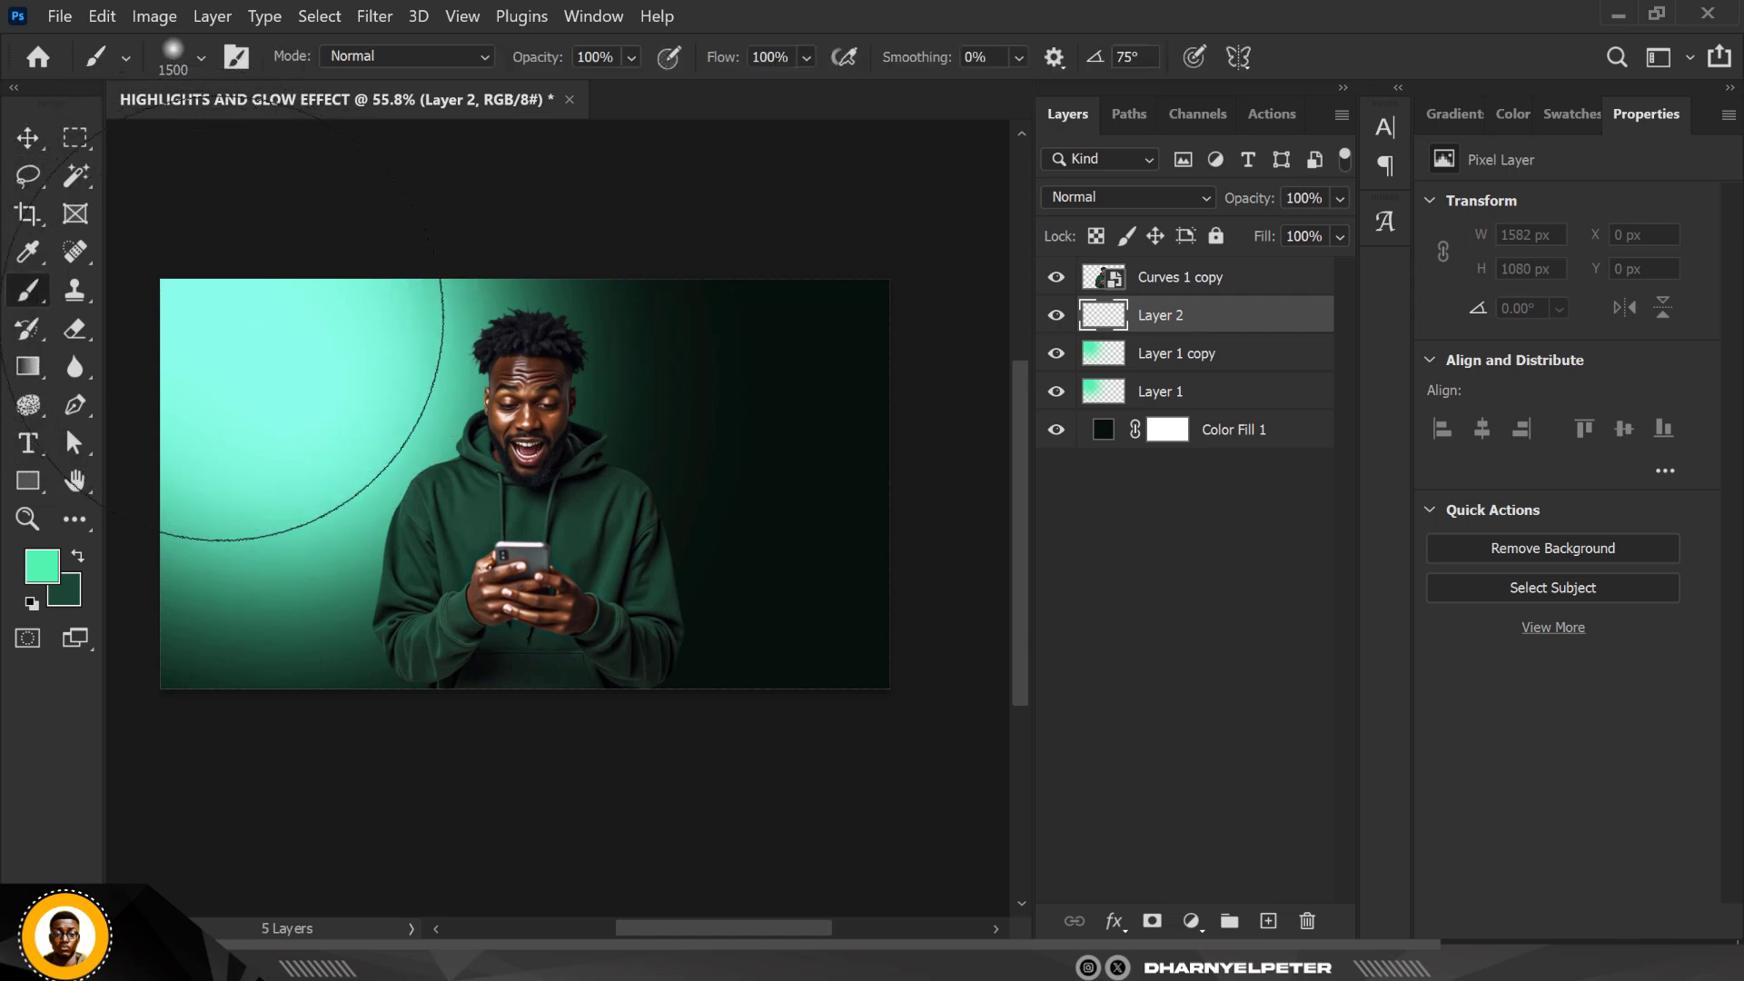
{"action": "key", "text": "bracketleft"}
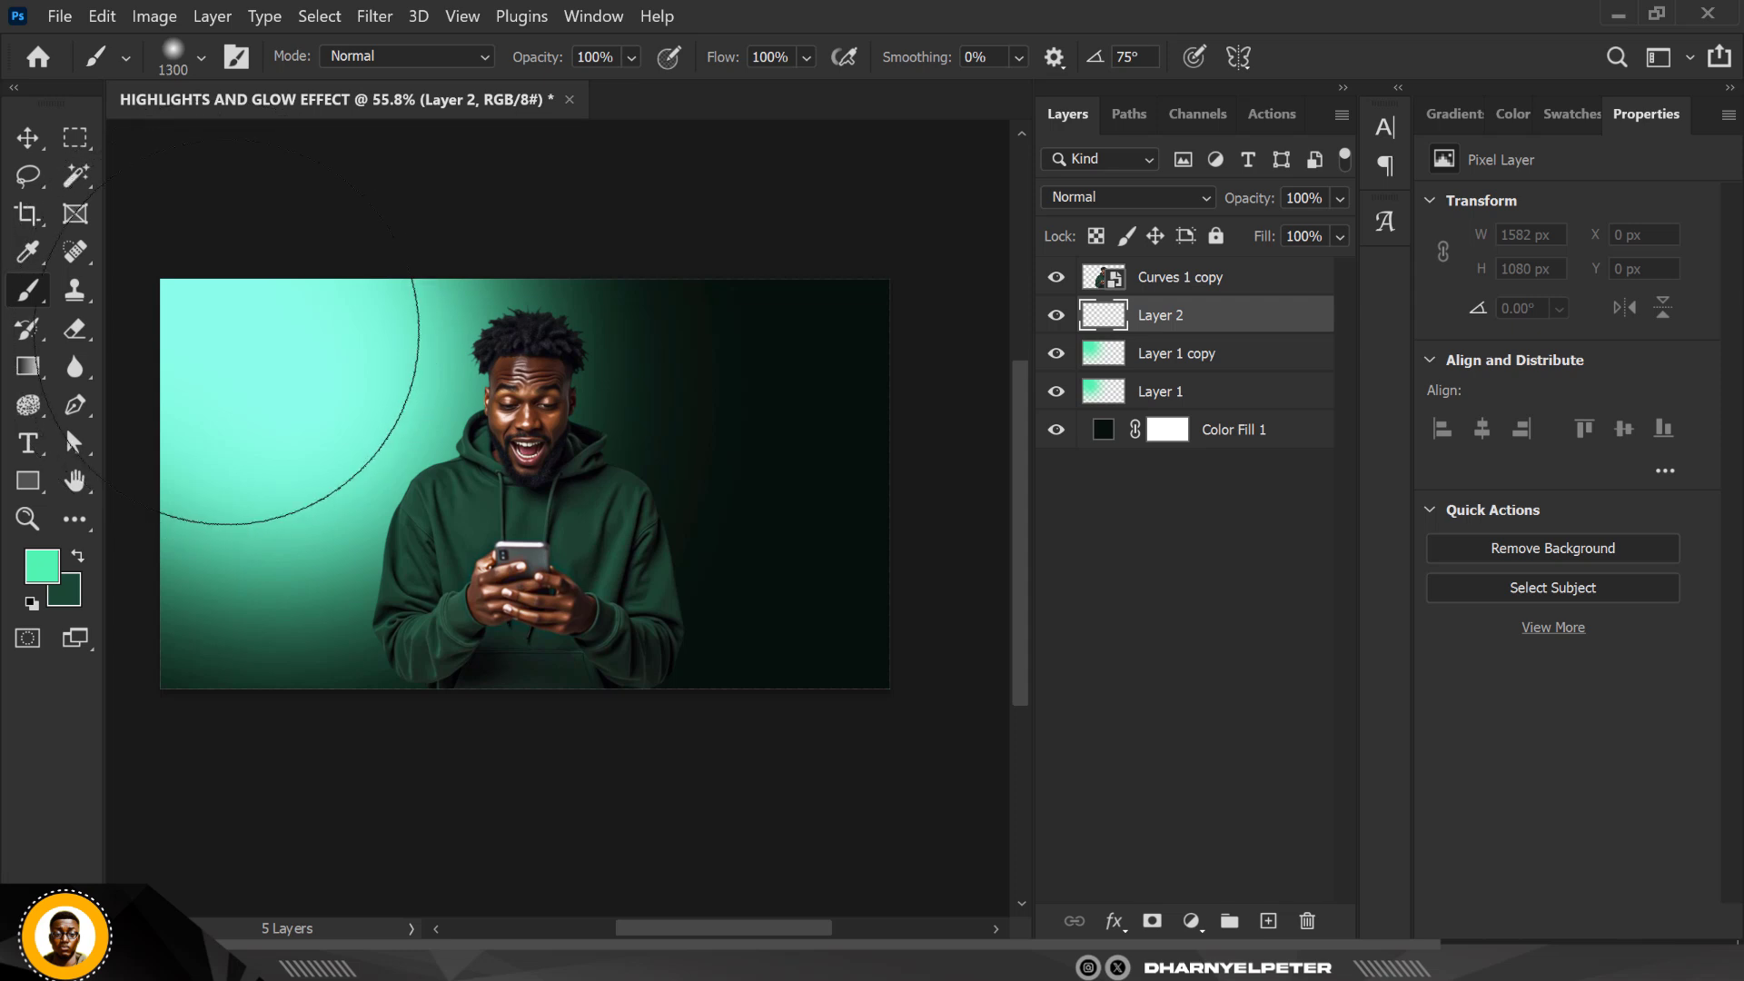
Choose a very pale mint foreground color and dab a brighter core into the canvas's upper-left glow
{"action": "left_click", "coordinate": [56, 574]}
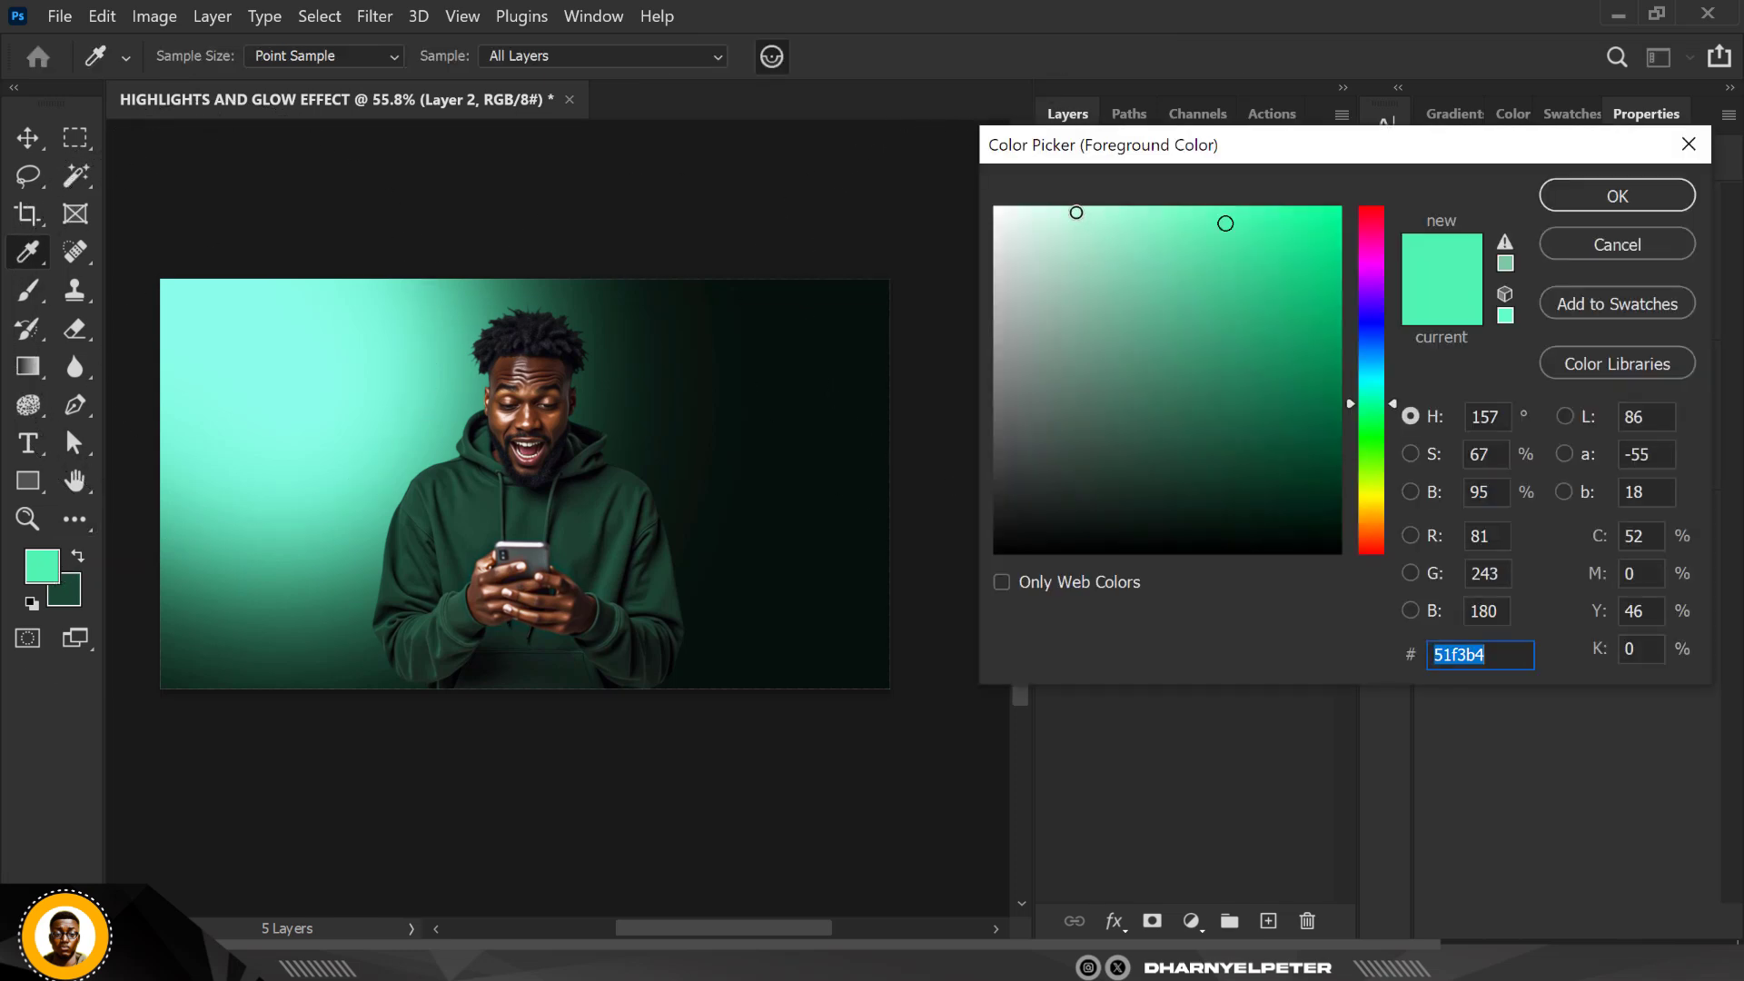
{"action": "left_click_drag", "start_coordinate": [1077, 212], "coordinate": [1070, 206]}
{"action": "left_click", "coordinate": [1617, 195]}
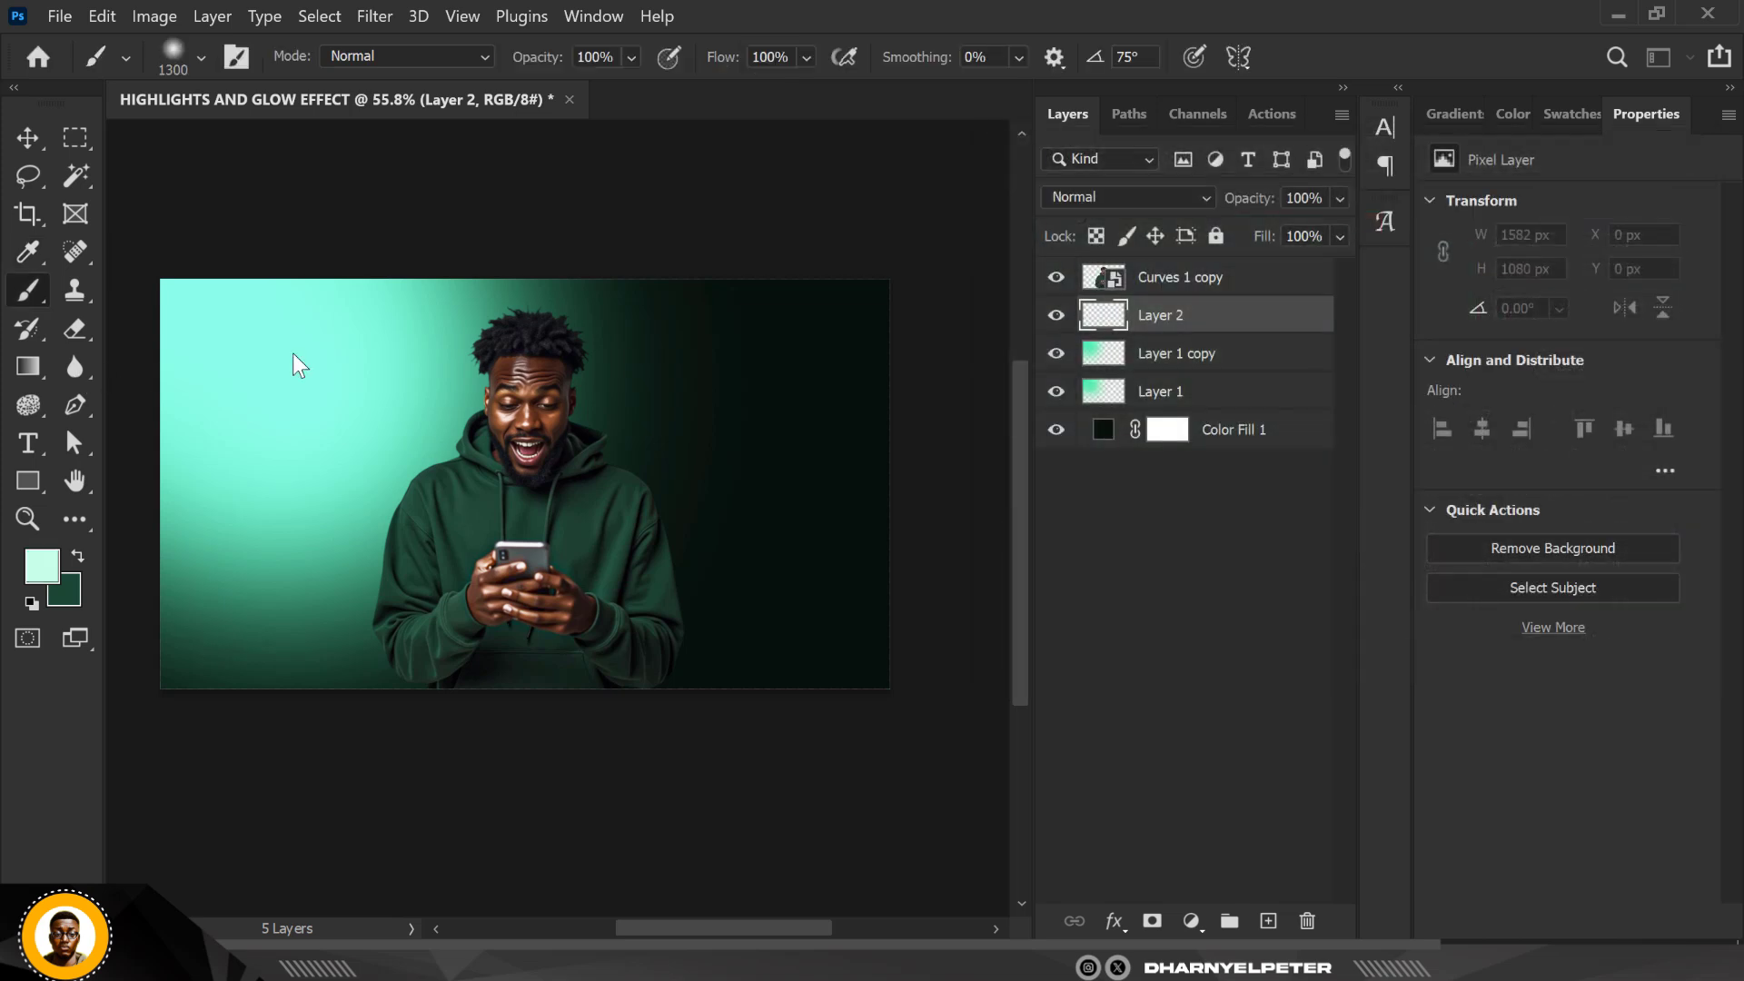
{"action": "scroll", "coordinate": [288, 308], "scroll_direction": "down", "scroll_amount": 2}
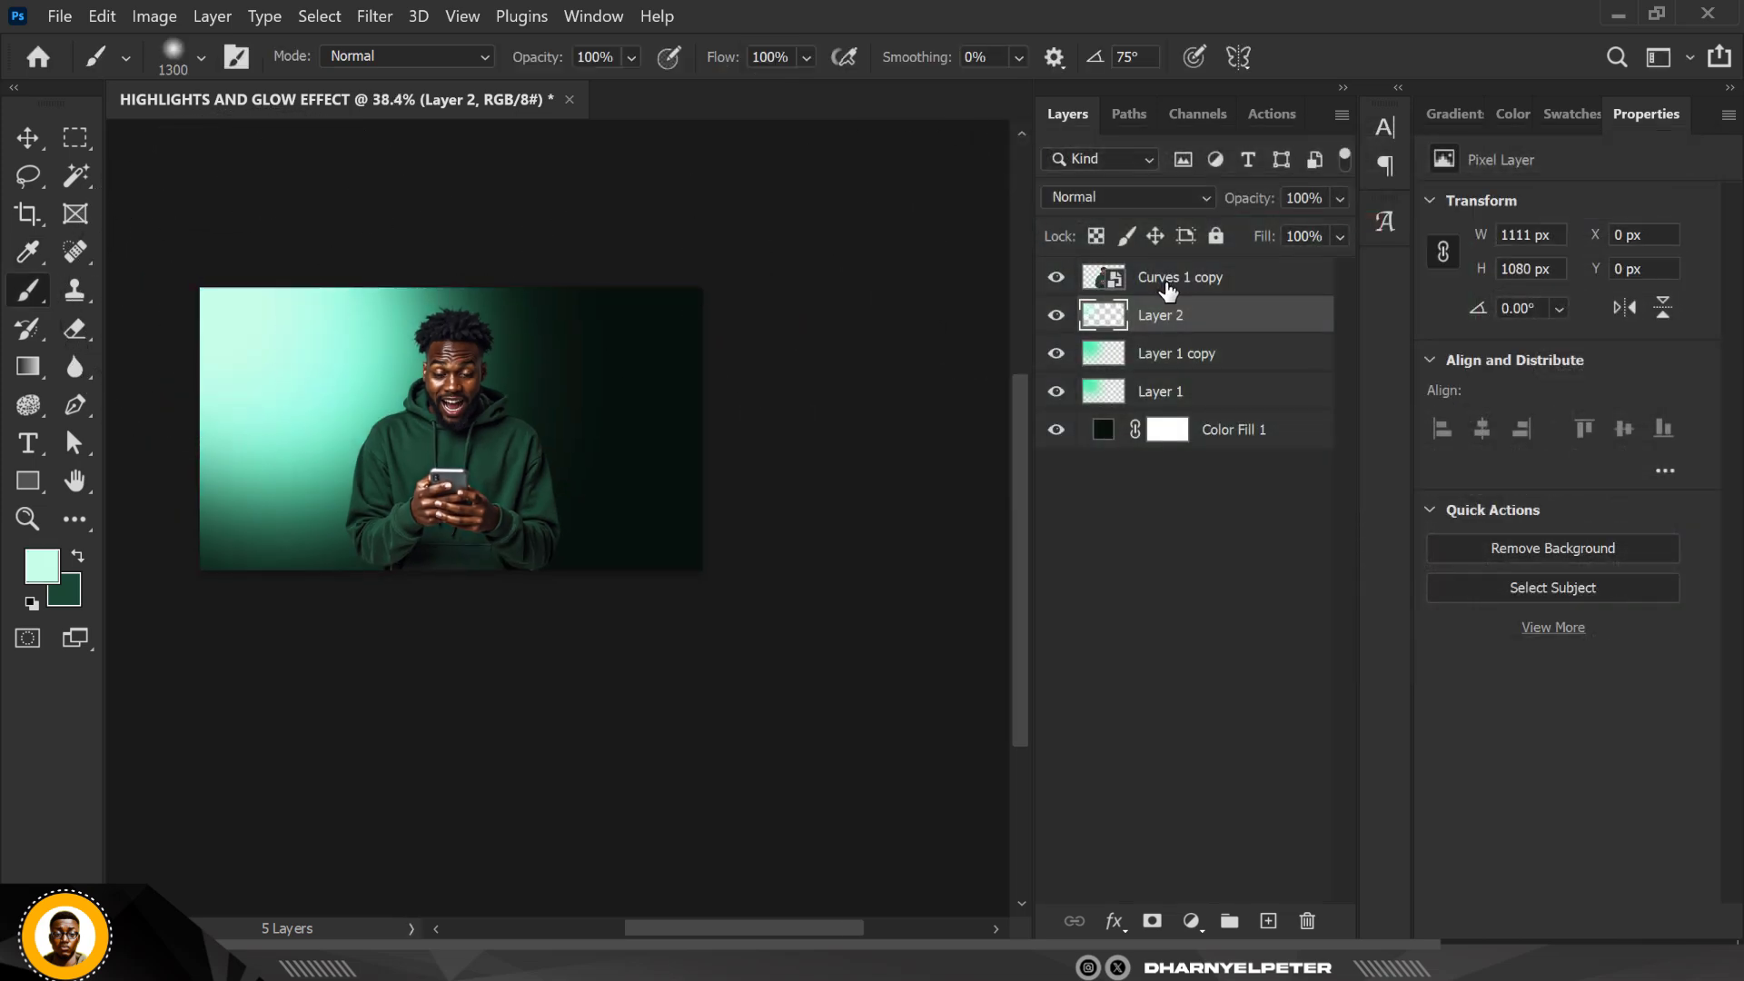
Set the pale glow layer's blend mode to Screen
{"action": "left_click", "coordinate": [1146, 195]}
{"action": "left_click", "coordinate": [1103, 425]}
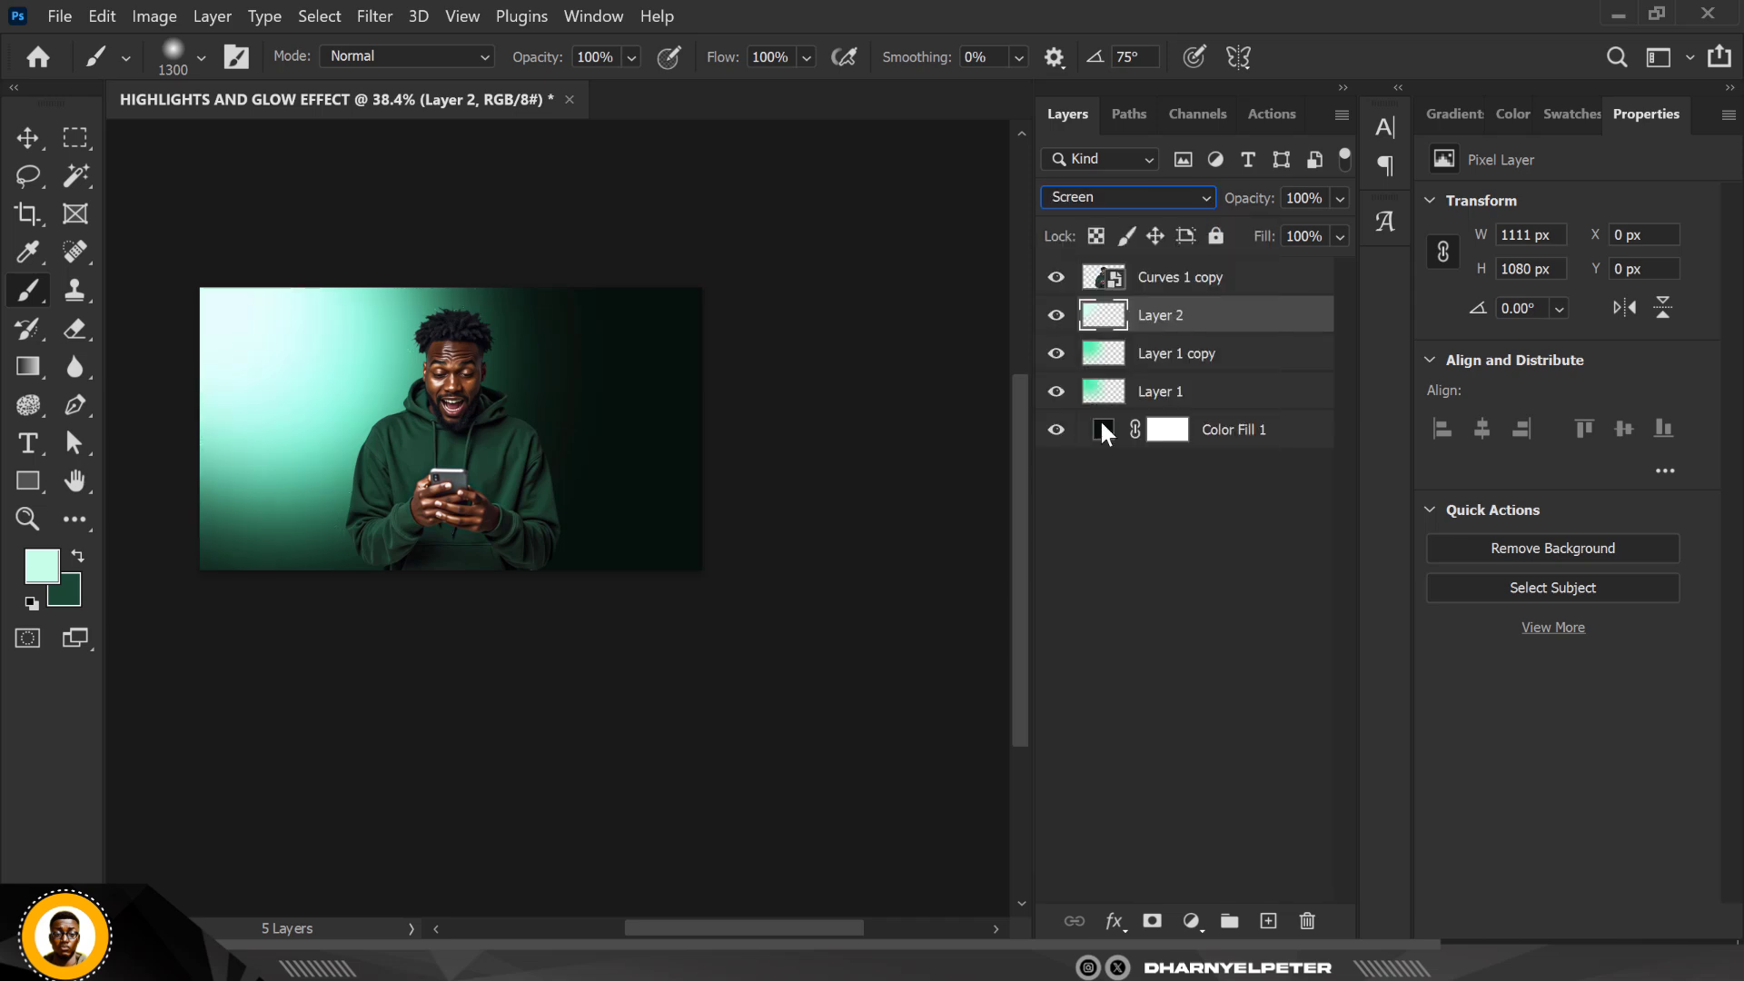
{"action": "left_click", "coordinate": [27, 145]}
{"action": "scroll", "coordinate": [352, 402], "scroll_direction": "up", "scroll_amount": 3}
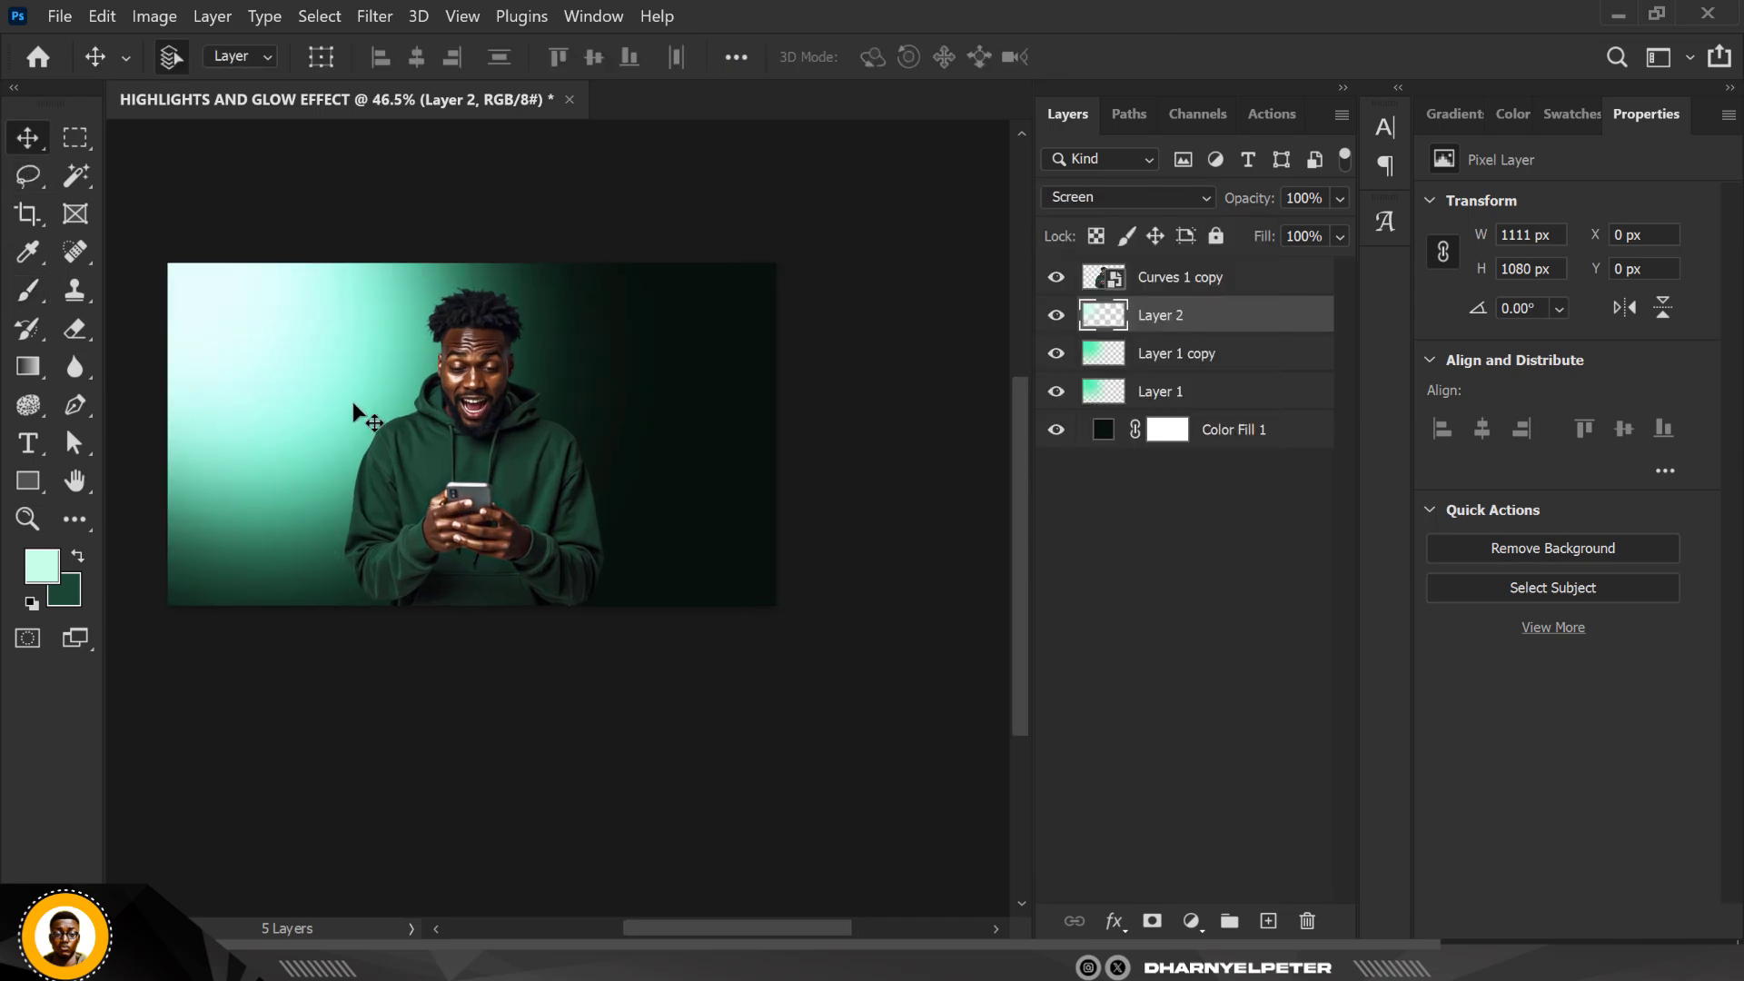
{"action": "scroll", "coordinate": [352, 401], "scroll_direction": "up", "scroll_amount": 1}
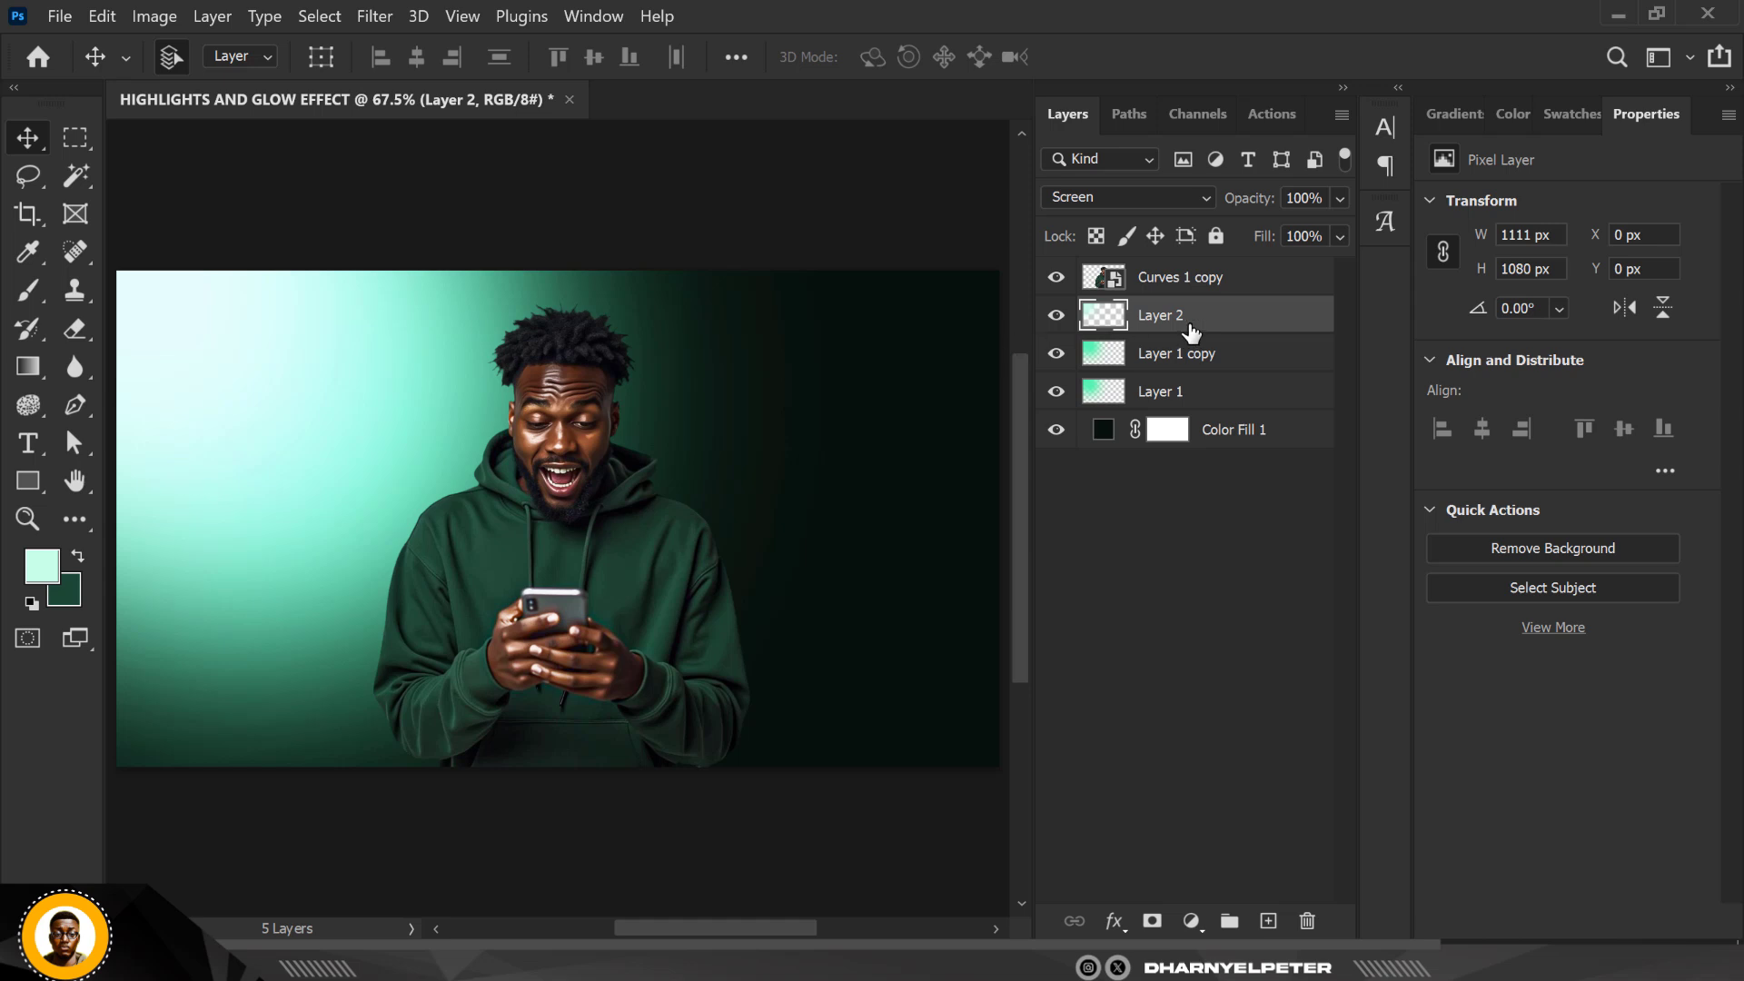
Group the three glow layers Layer 2, Layer 1 copy and Layer 1, and name the group BACK LIGHT
{"action": "left_click", "coordinate": [1200, 398], "text": "shift"}
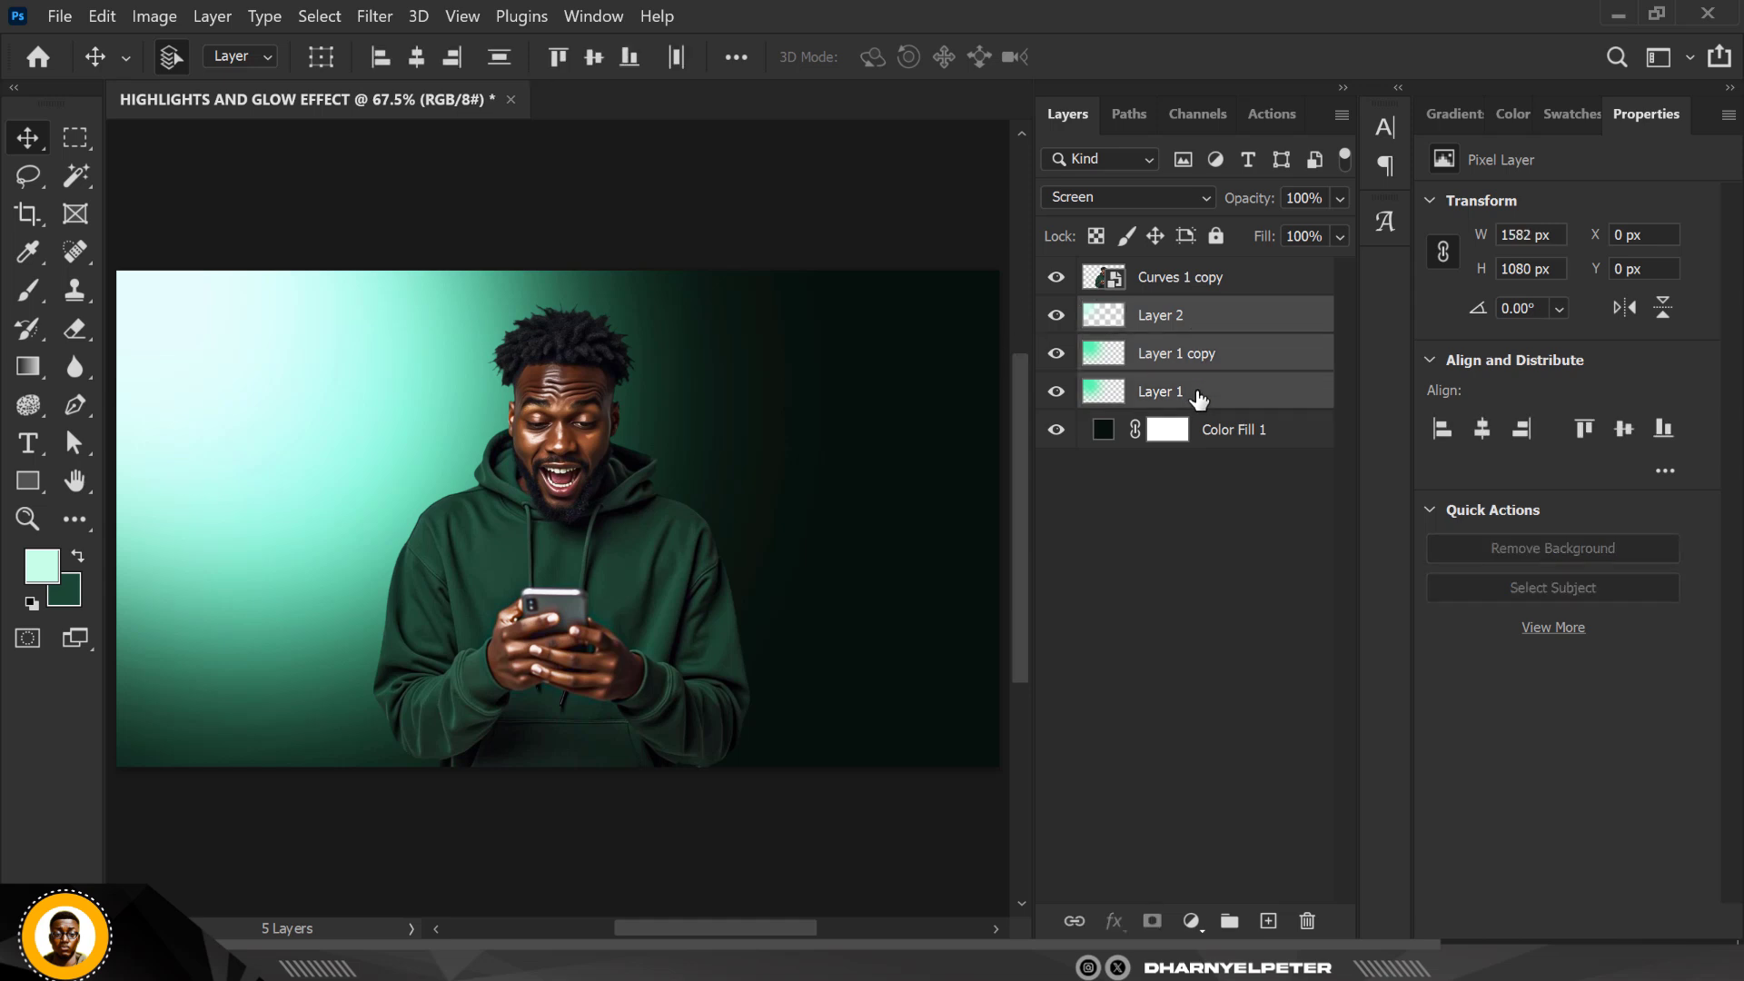
{"action": "right_click", "coordinate": [1236, 396]}
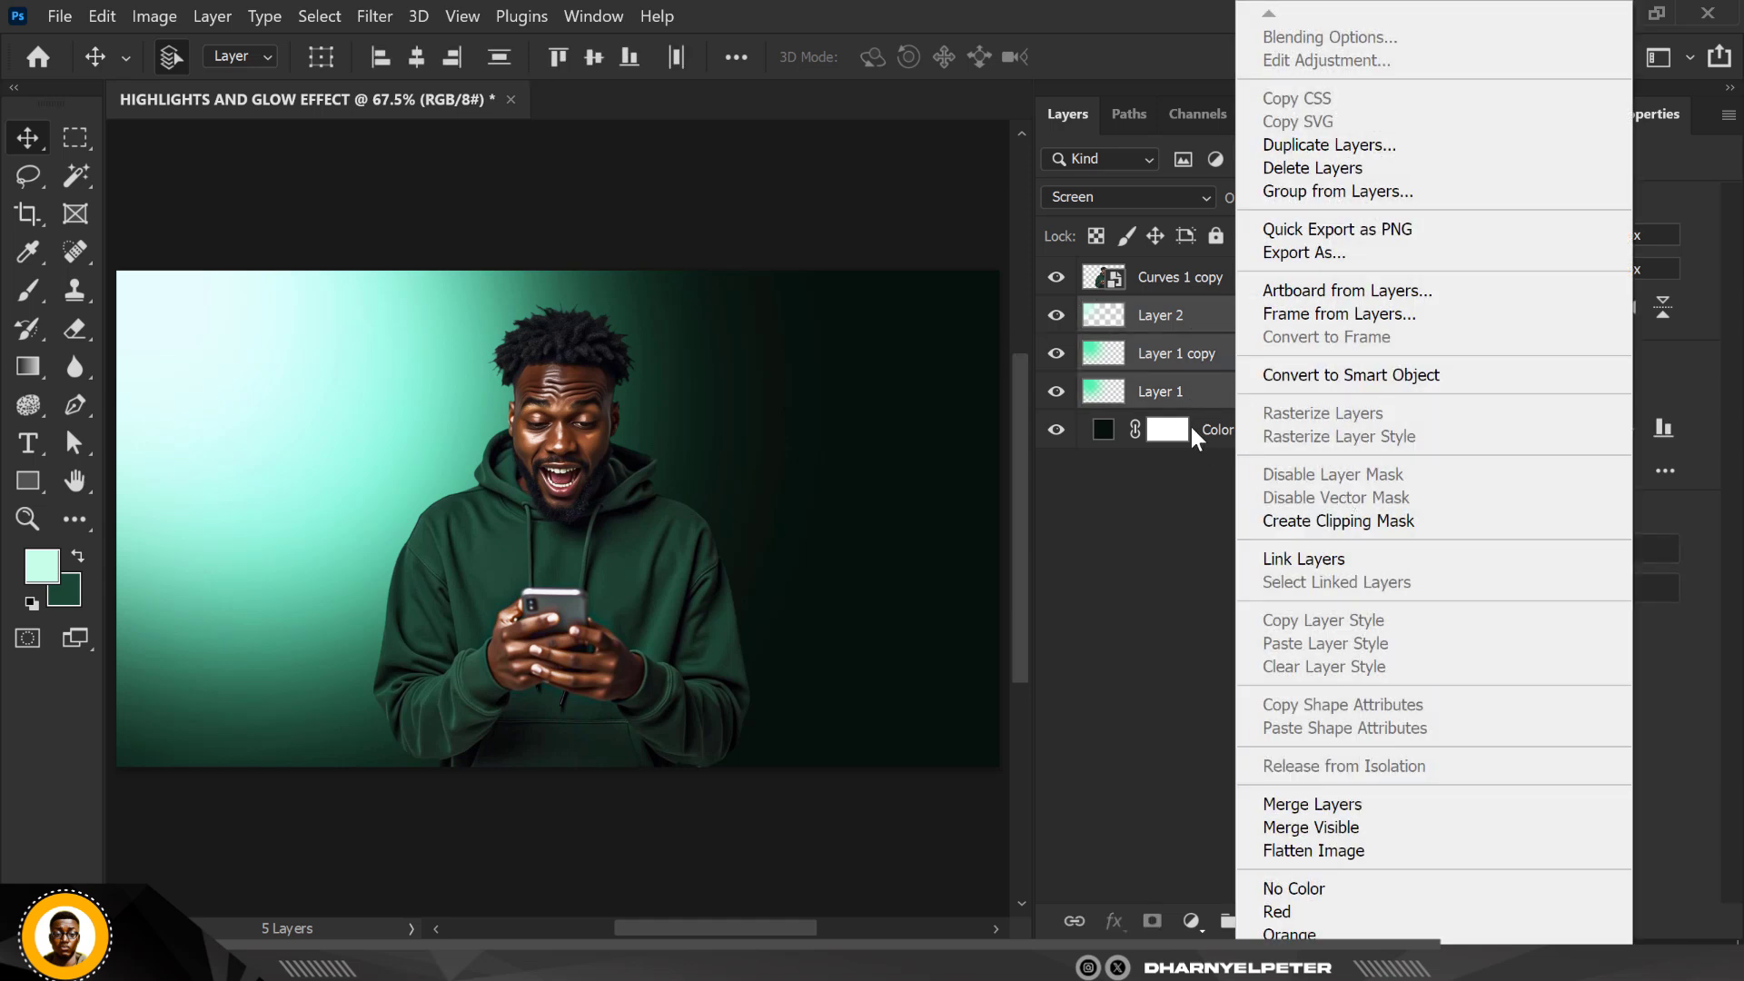
{"action": "left_click", "coordinate": [1326, 192]}
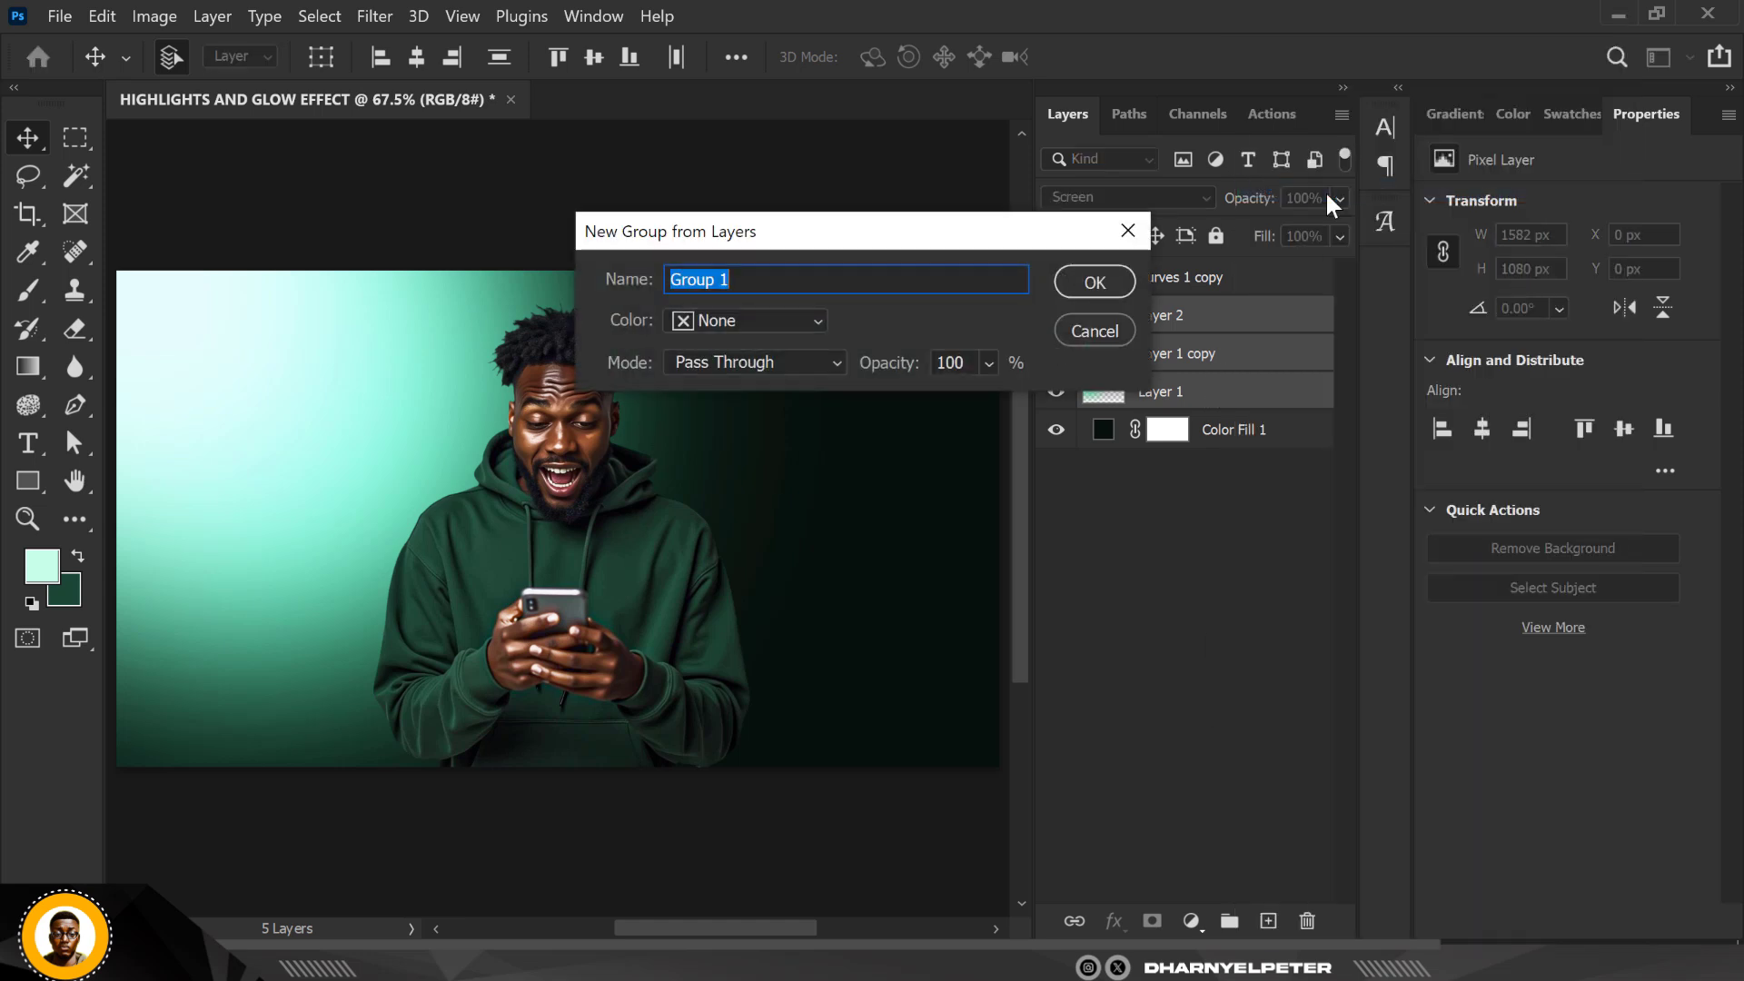
{"action": "left_click", "coordinate": [1135, 233]}
{"action": "key", "text": "ctrl+g"}
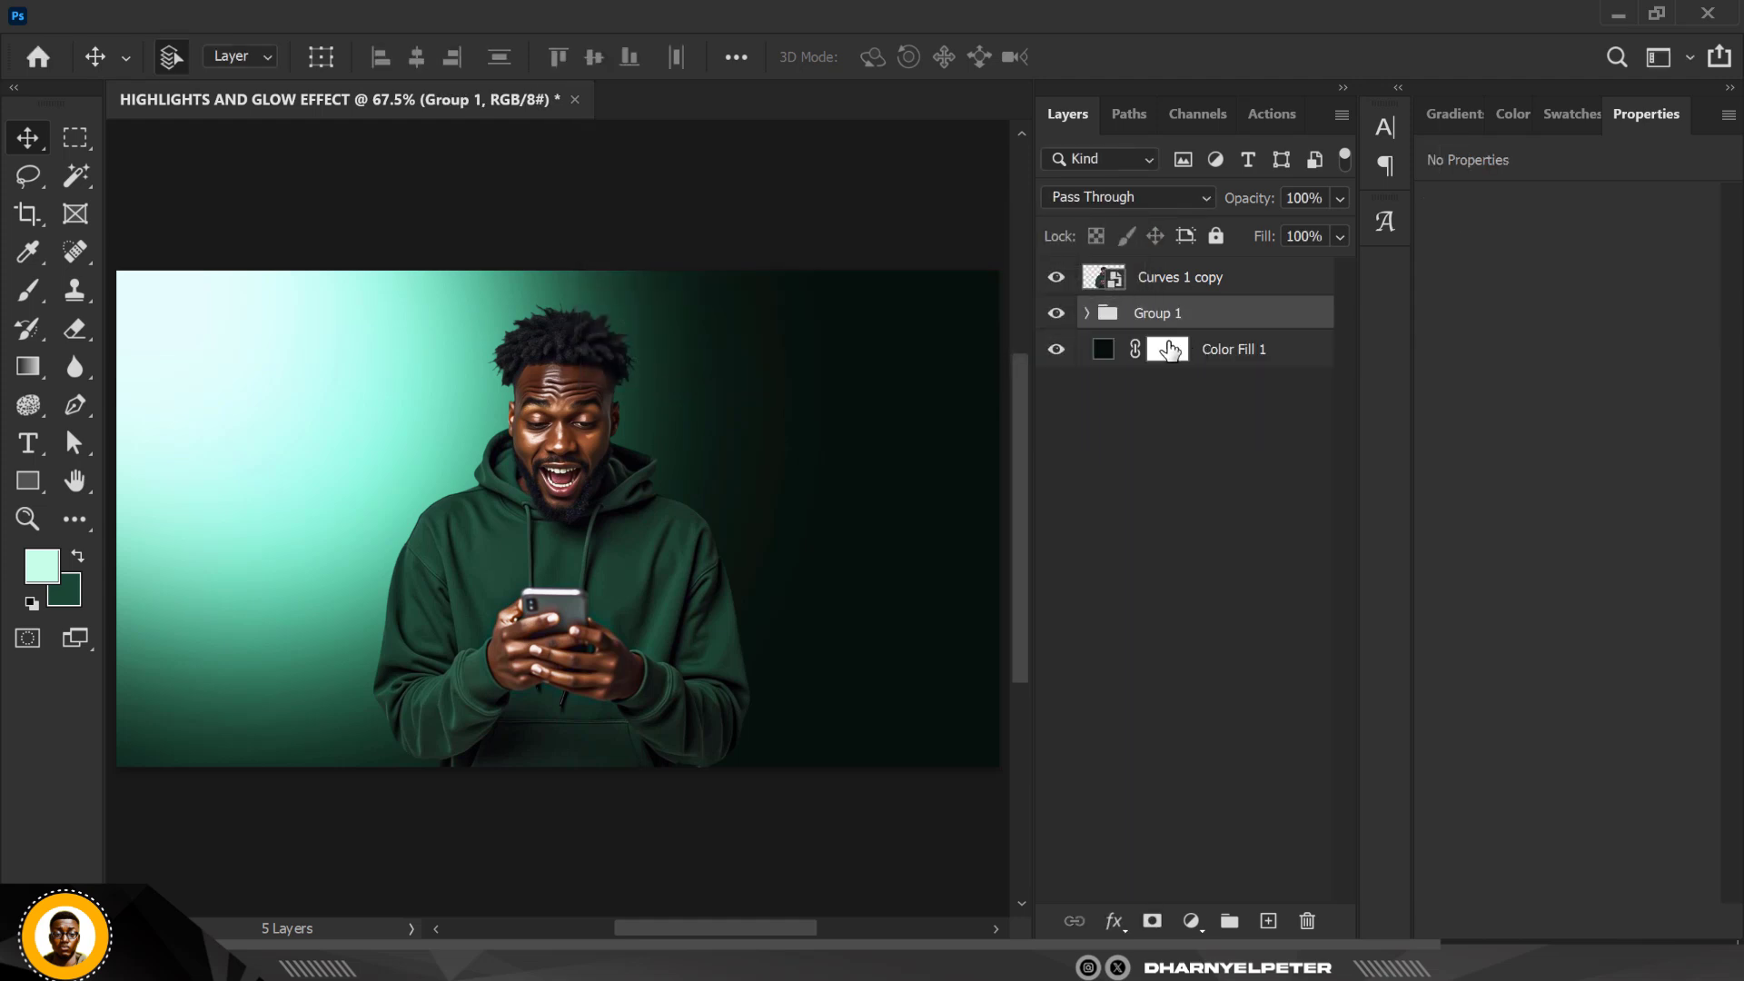
{"action": "double_click", "coordinate": [1154, 312]}
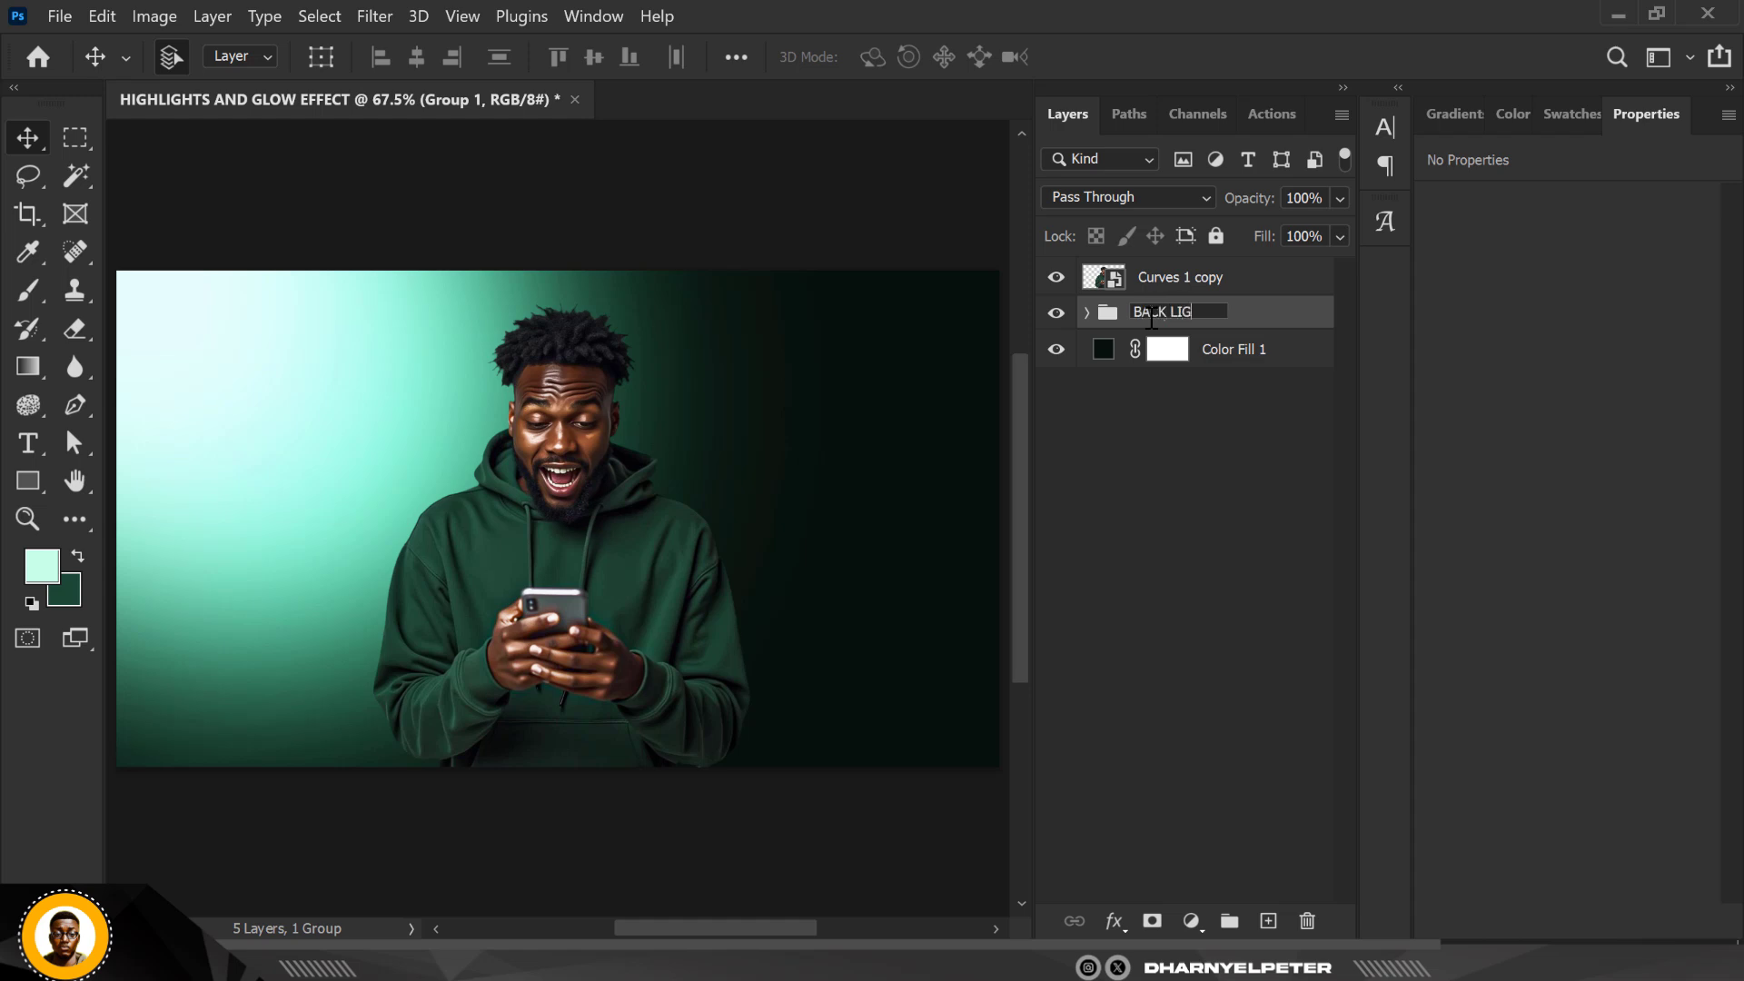
{"action": "key", "text": "Return"}
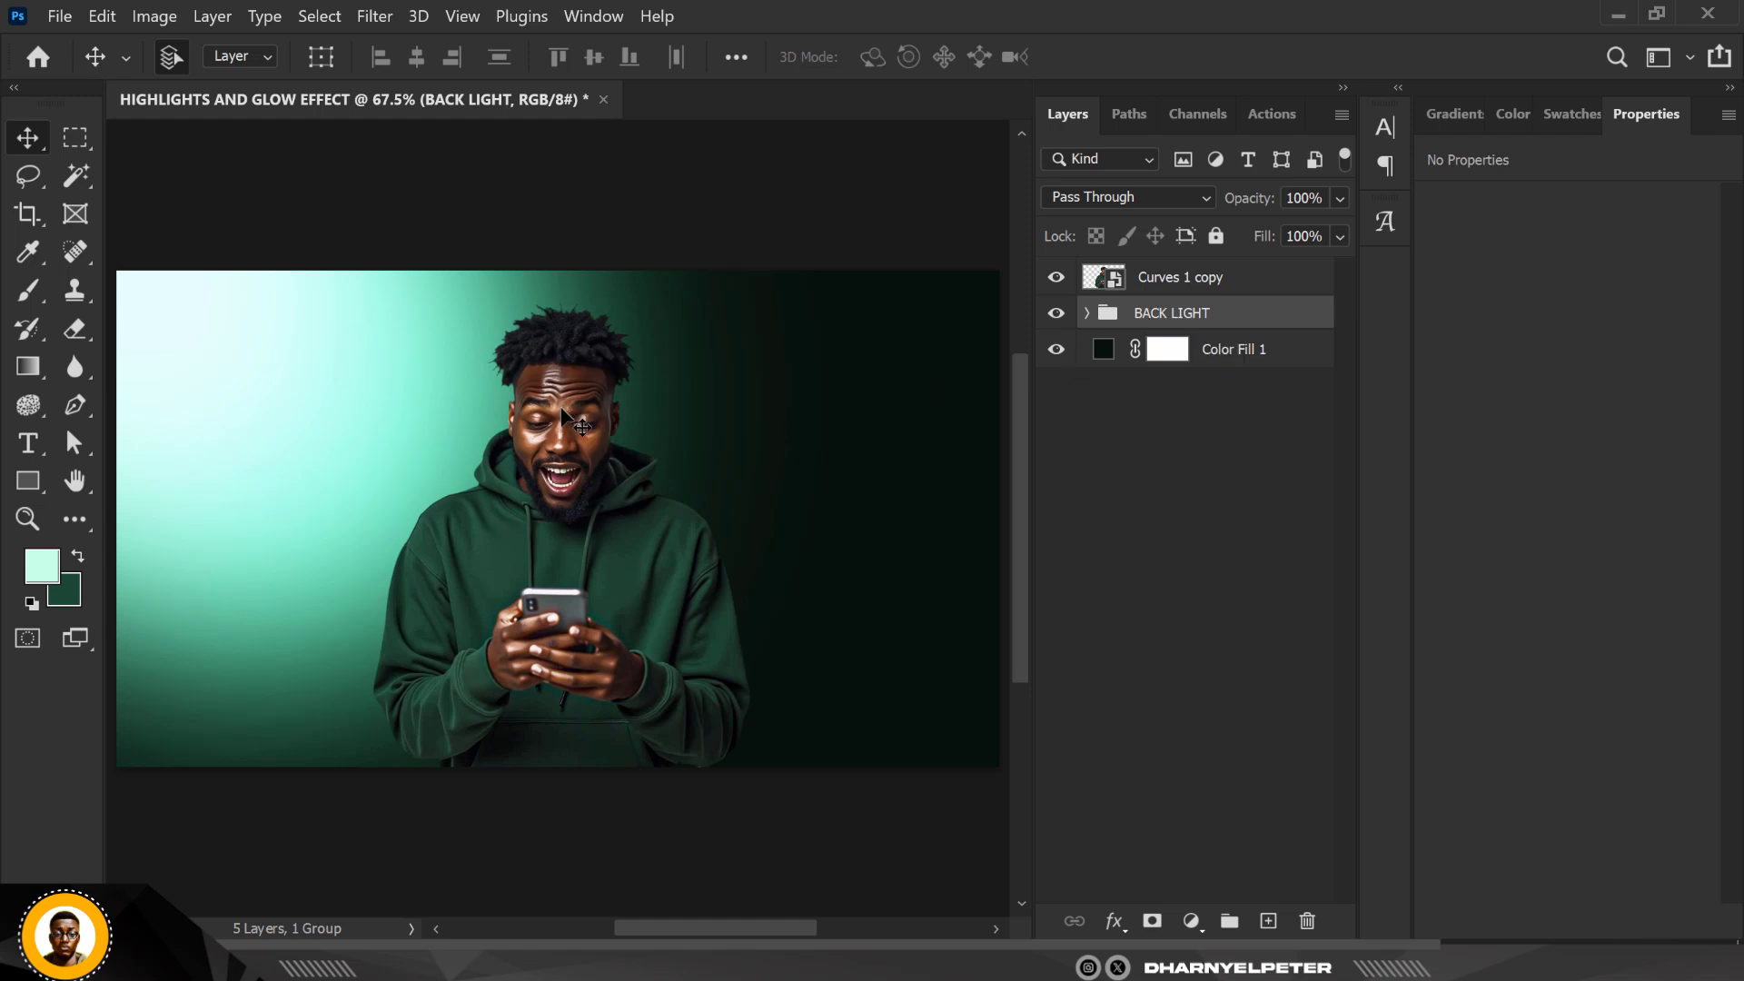
Add an Exposure adjustment layer above the man's Curves 1 copy layer and clip it to that layer
{"action": "left_click", "coordinate": [1199, 294]}
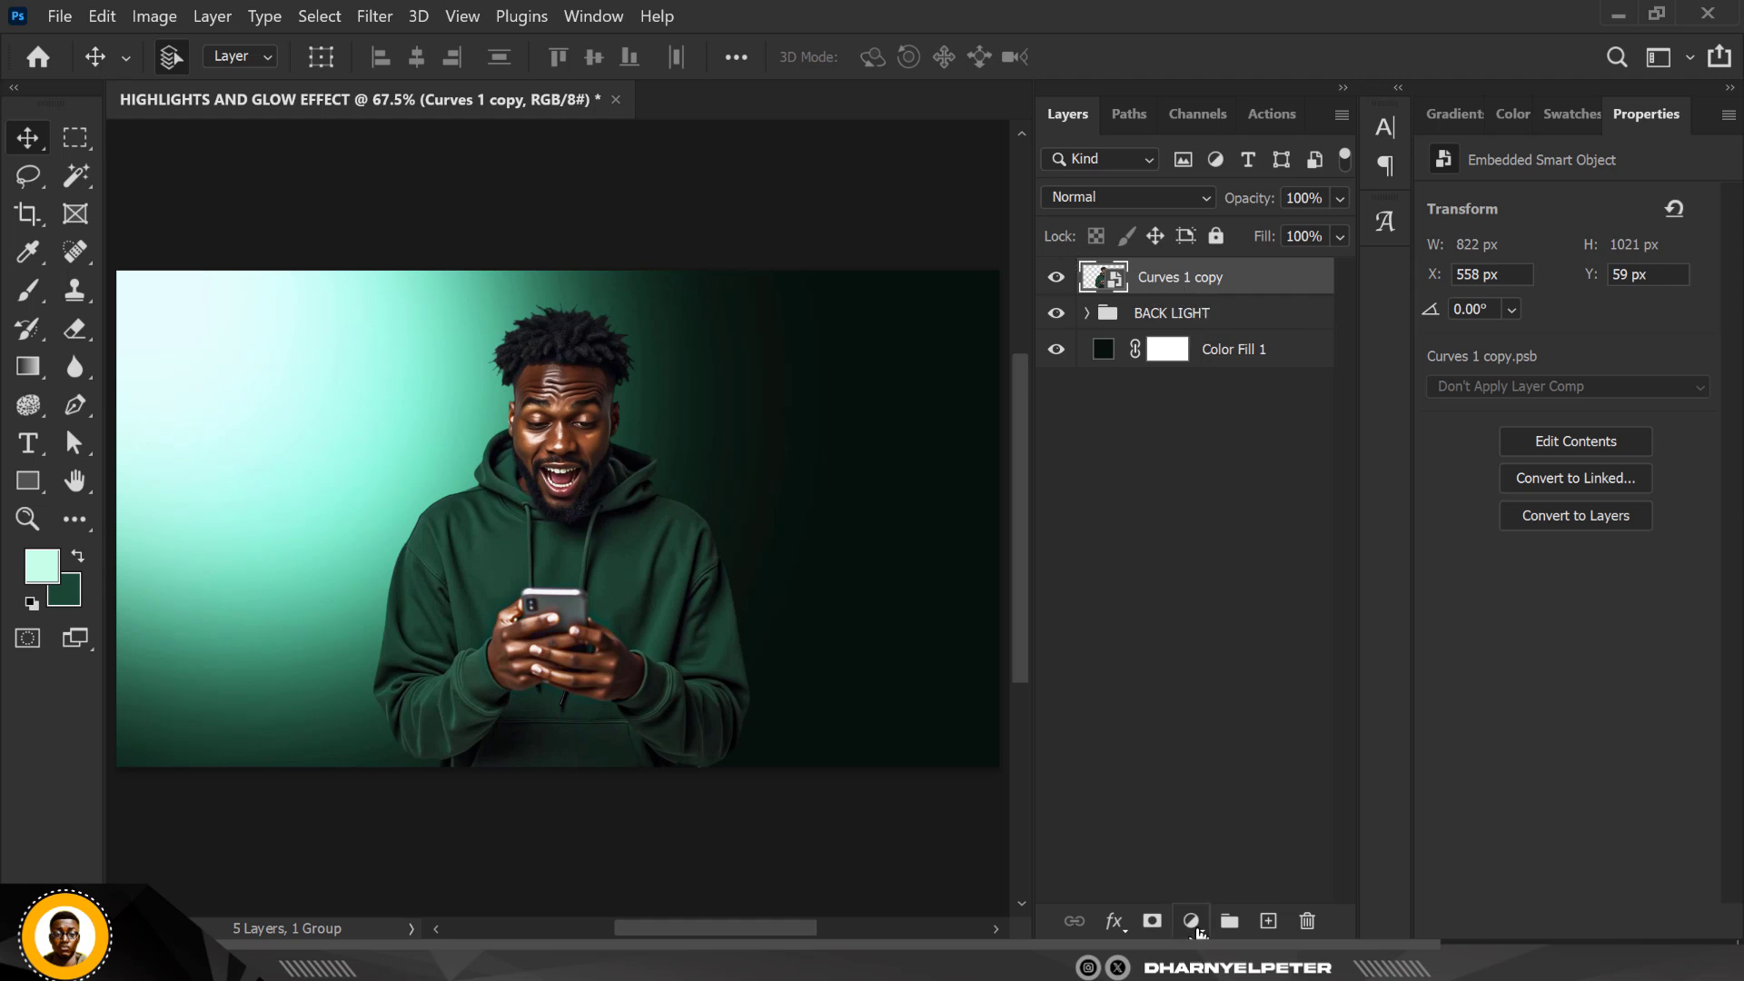
{"action": "left_click", "coordinate": [1191, 922]}
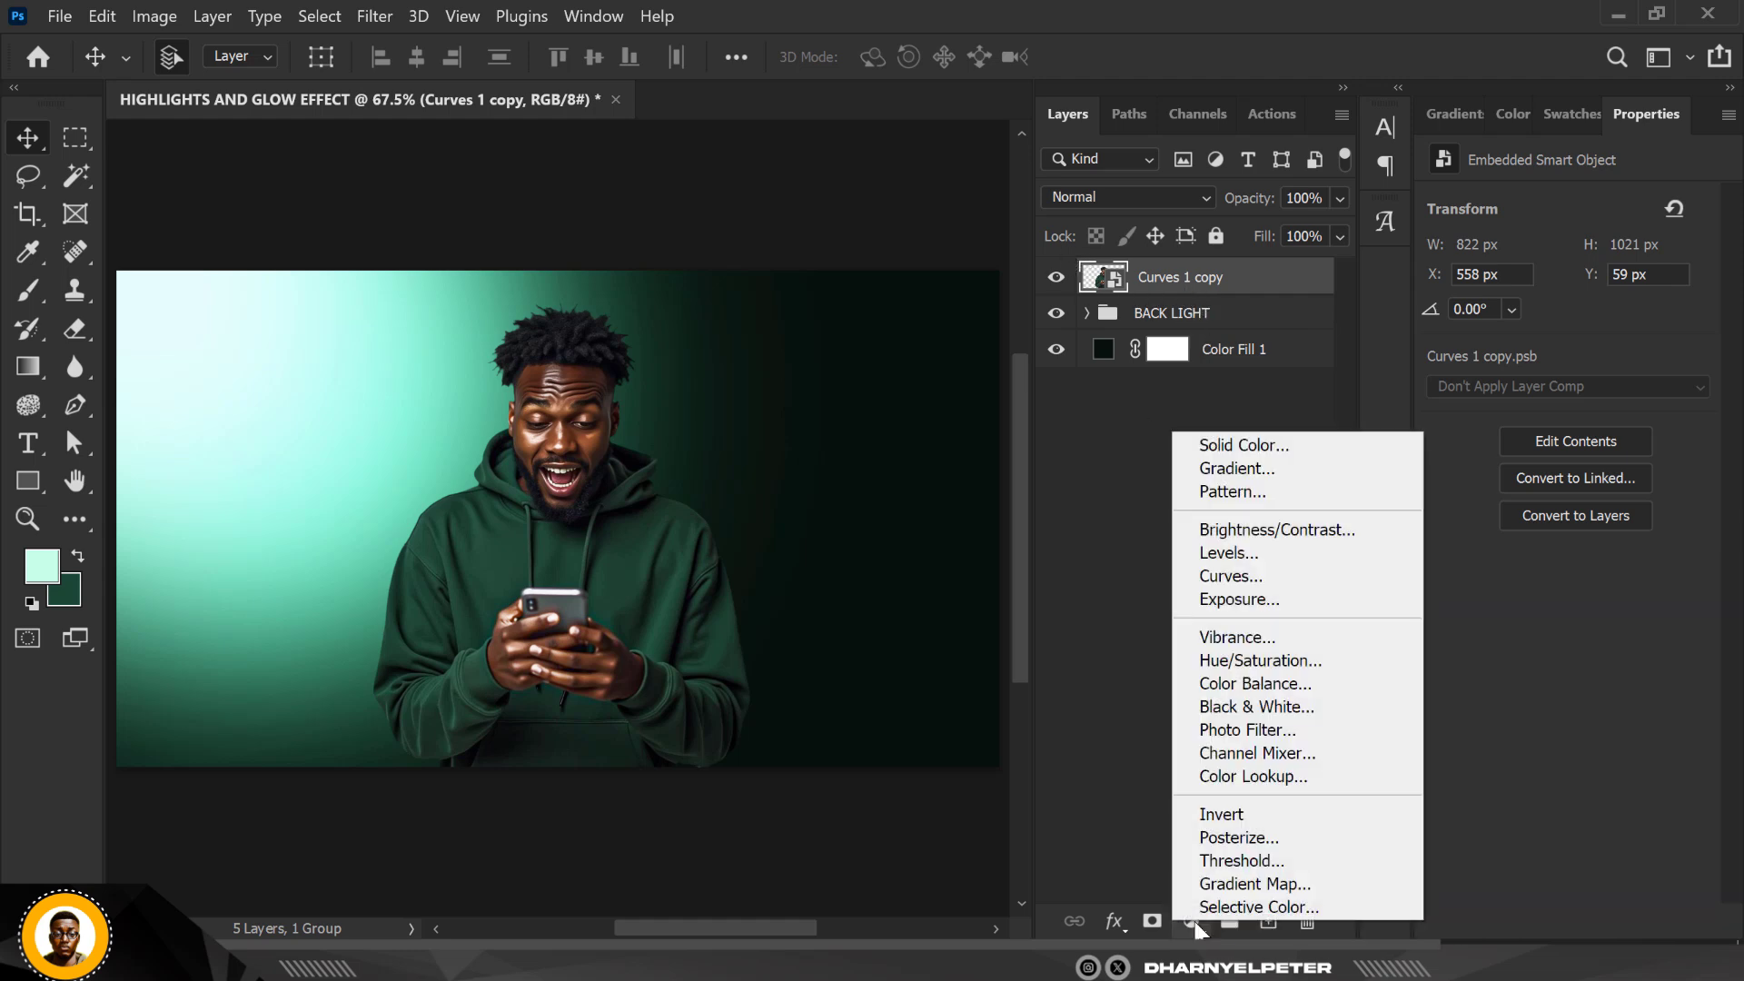
{"action": "left_click", "coordinate": [1250, 597]}
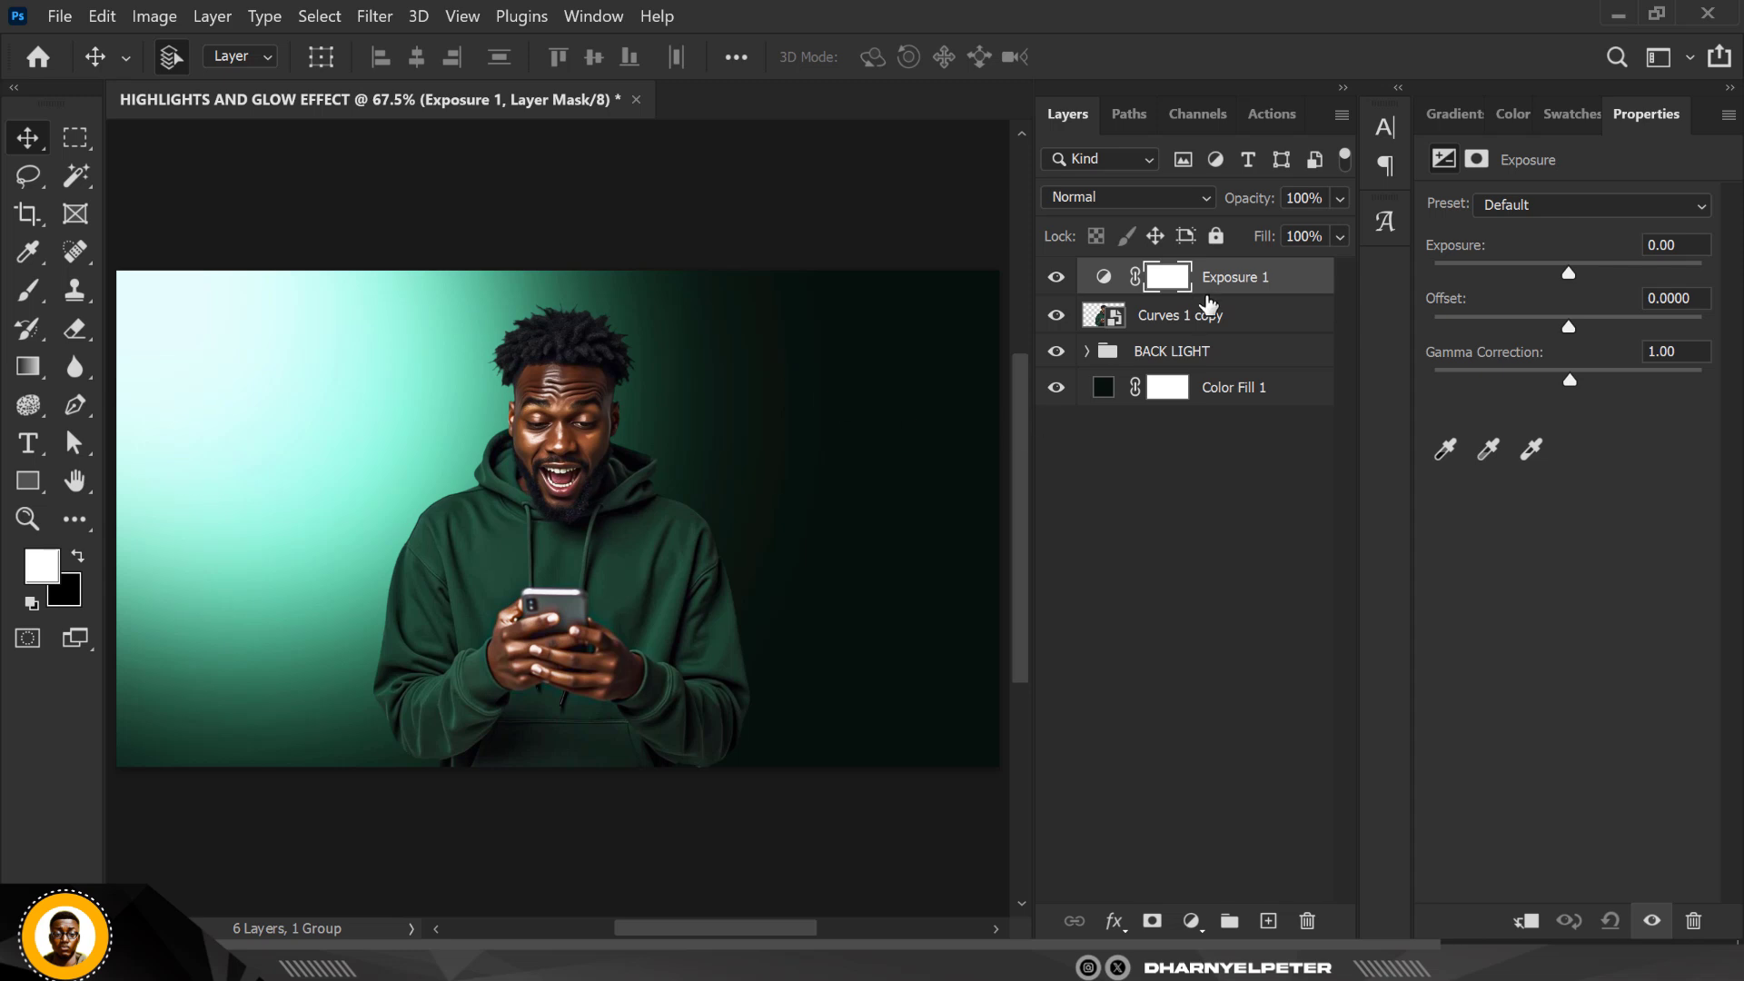
{"action": "right_click", "coordinate": [1286, 286]}
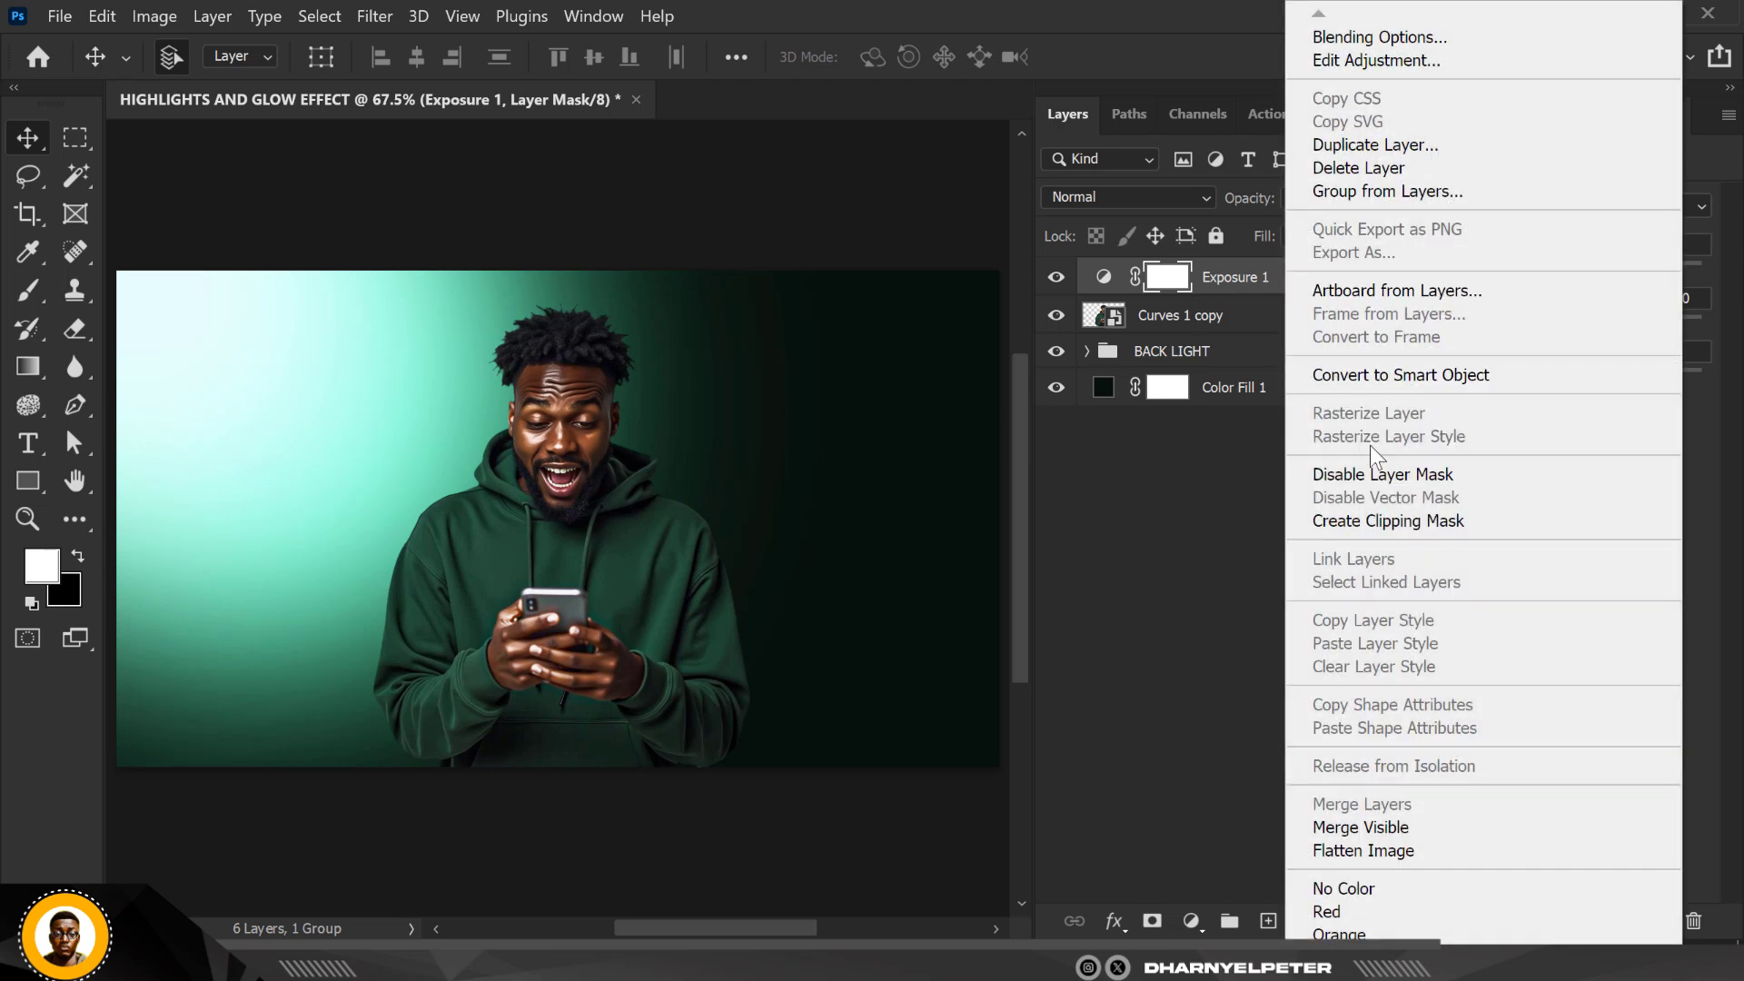
{"action": "left_click", "coordinate": [1370, 514]}
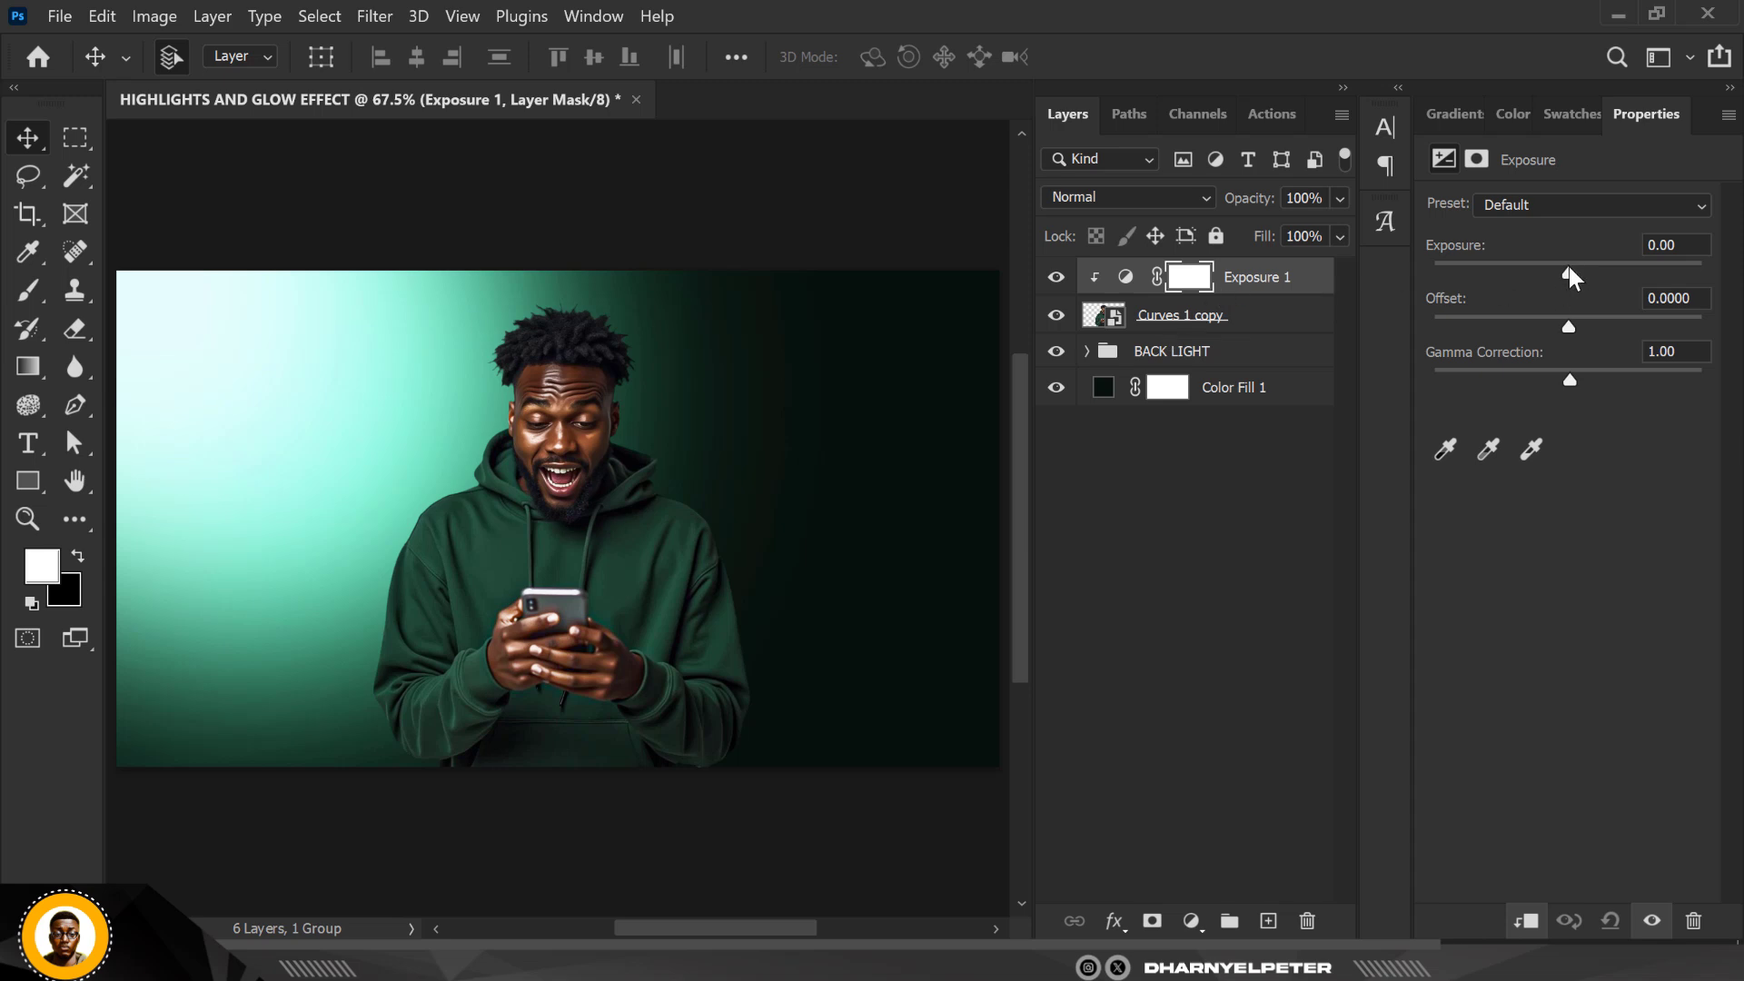
Darken the man by setting the clipped adjustment's Exposure to -2.13 and Gamma Correction to 0.96
{"action": "left_click_drag", "start_coordinate": [1568, 269], "coordinate": [1533, 301]}
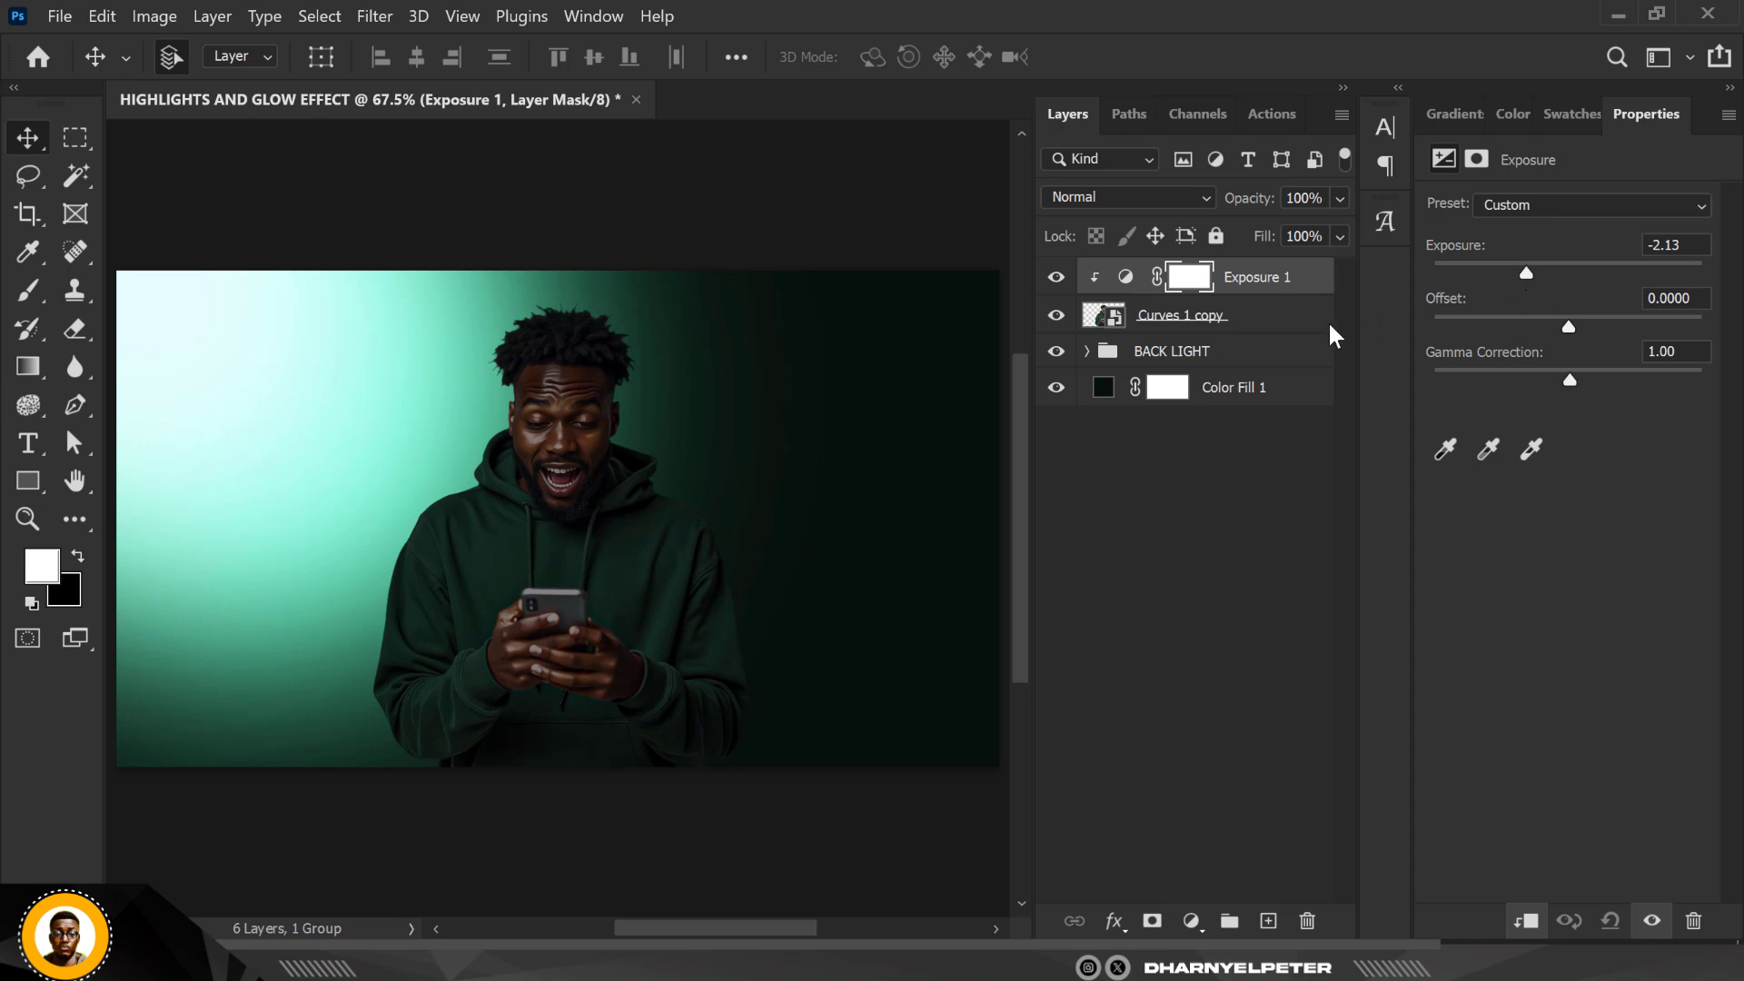
{"action": "left_click", "coordinate": [1571, 374]}
{"action": "left_click_drag", "start_coordinate": [1573, 380], "coordinate": [163, 548]}
Paint black on the Exposure mask over the man's glow-facing side with a large soft brush, reducing its size from 1300 to 600 px
{"action": "left_click", "coordinate": [1179, 285]}
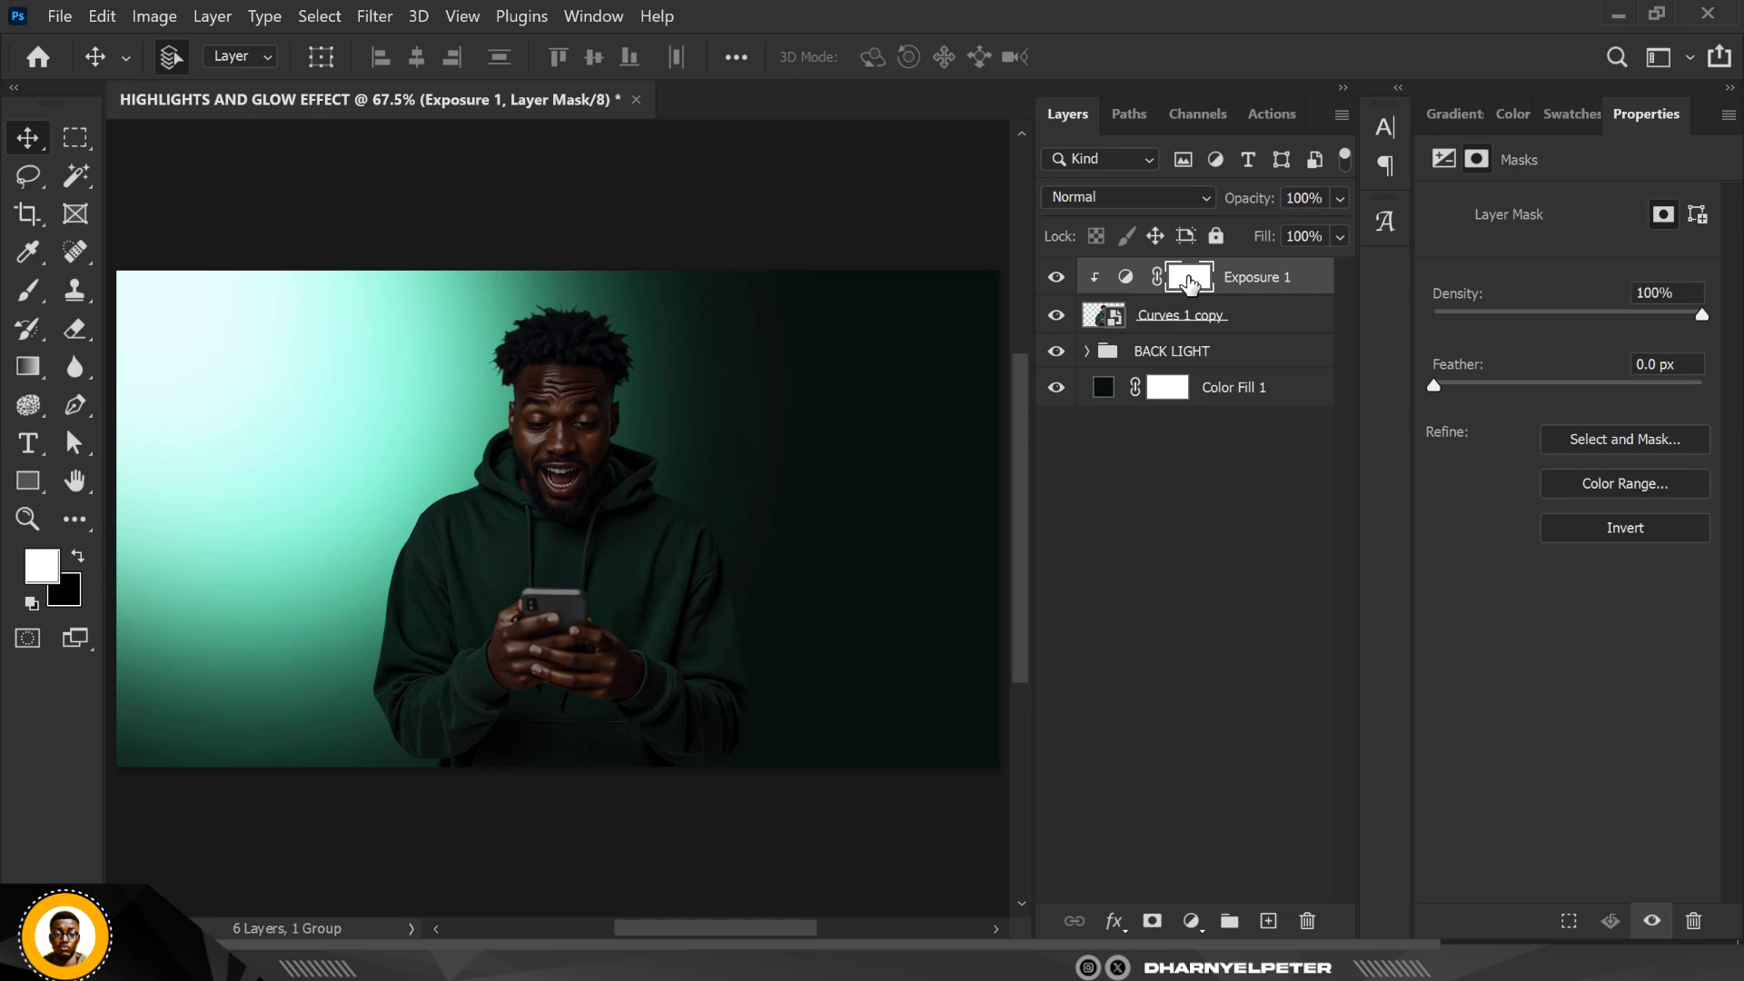
{"action": "left_click", "coordinate": [1203, 576]}
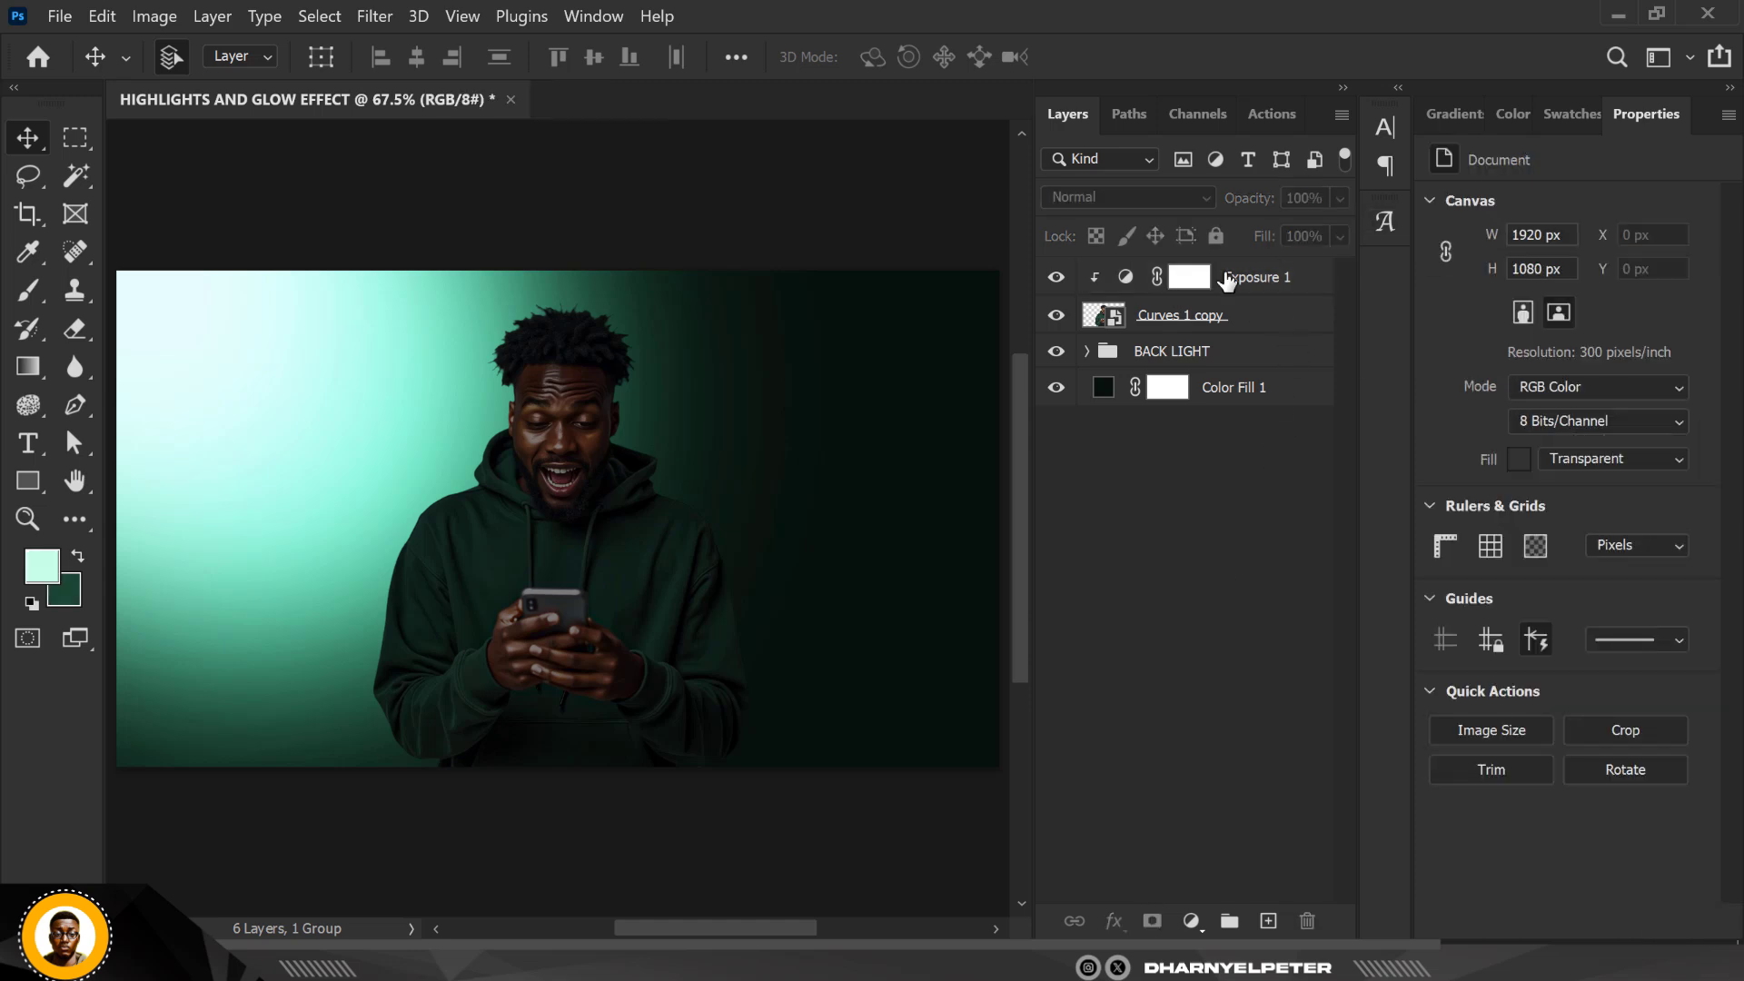
{"action": "left_click", "coordinate": [1178, 288]}
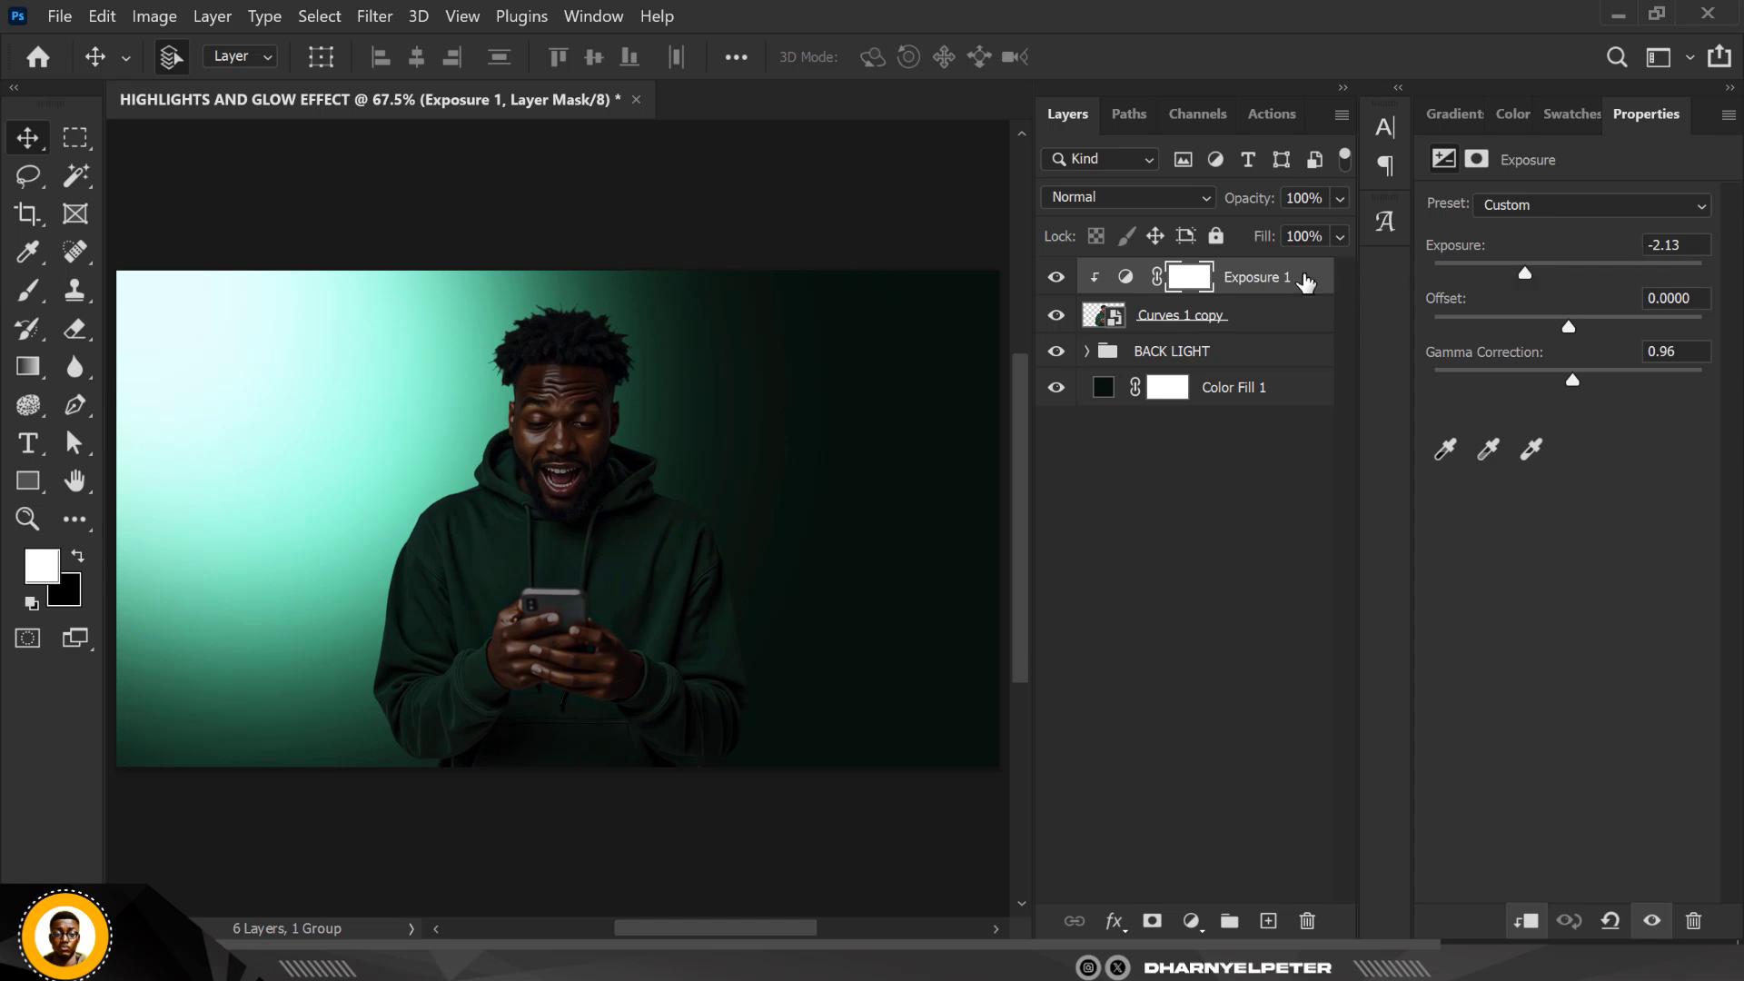
{"action": "left_click", "coordinate": [1199, 289]}
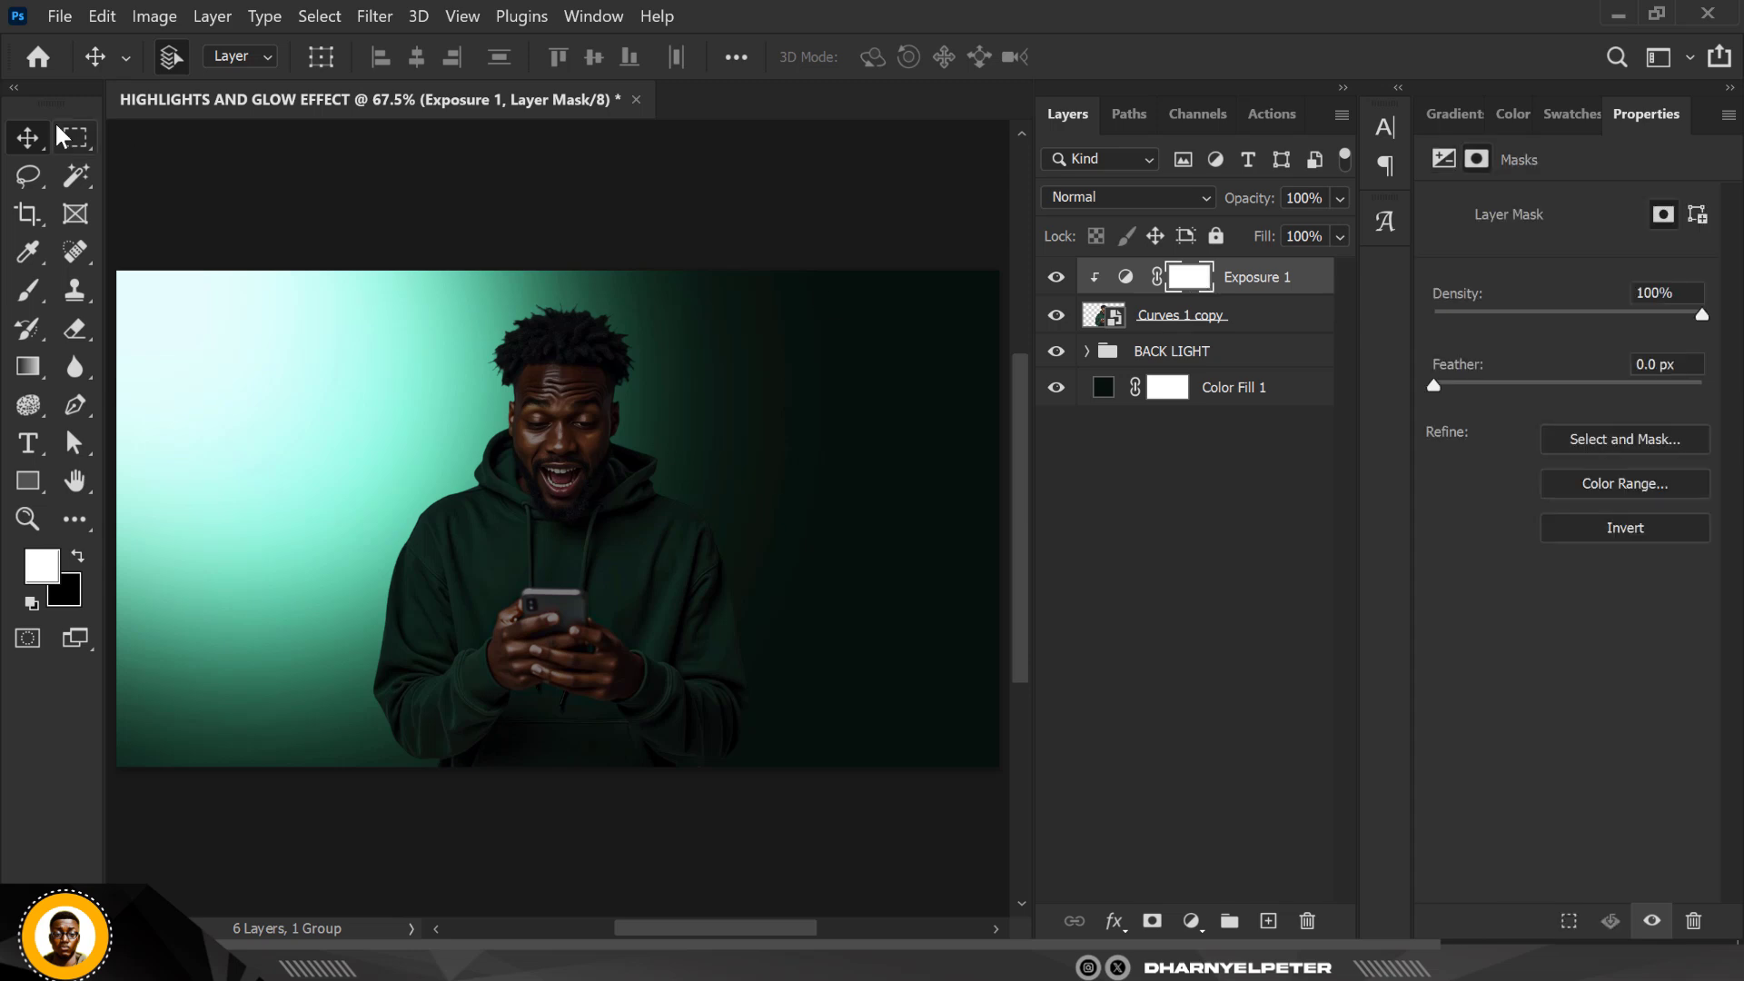
{"action": "left_click", "coordinate": [27, 291]}
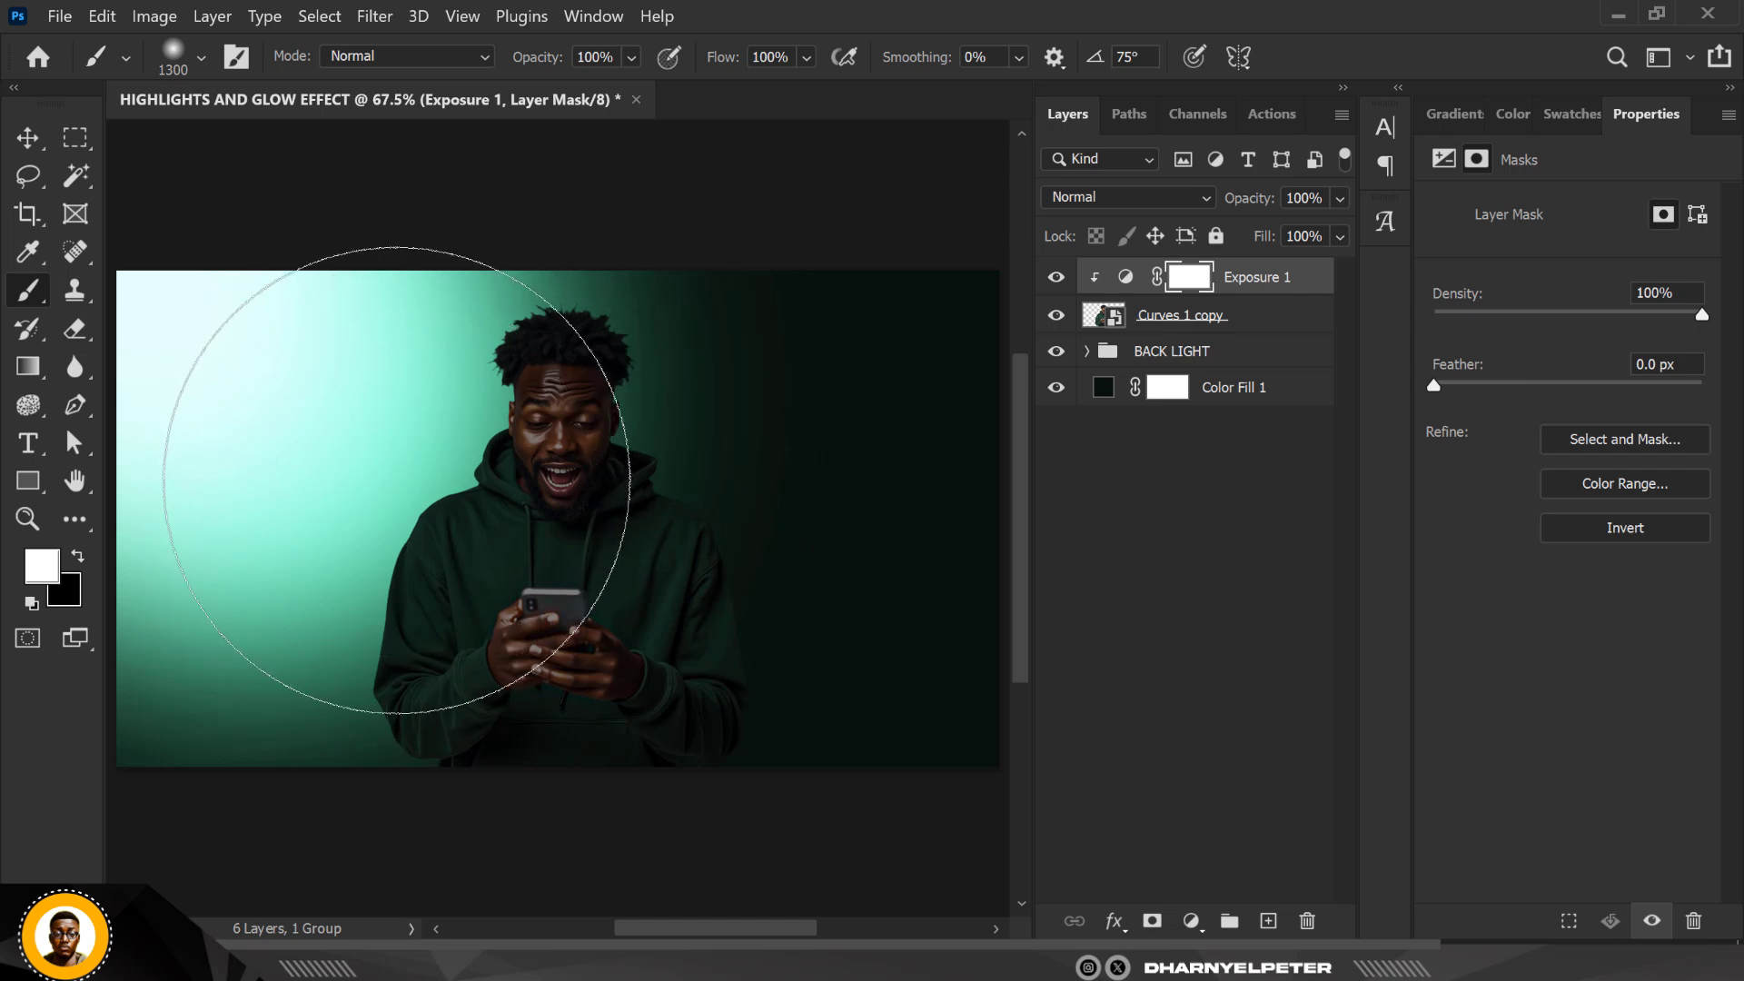
{"action": "left_click", "coordinate": [79, 553]}
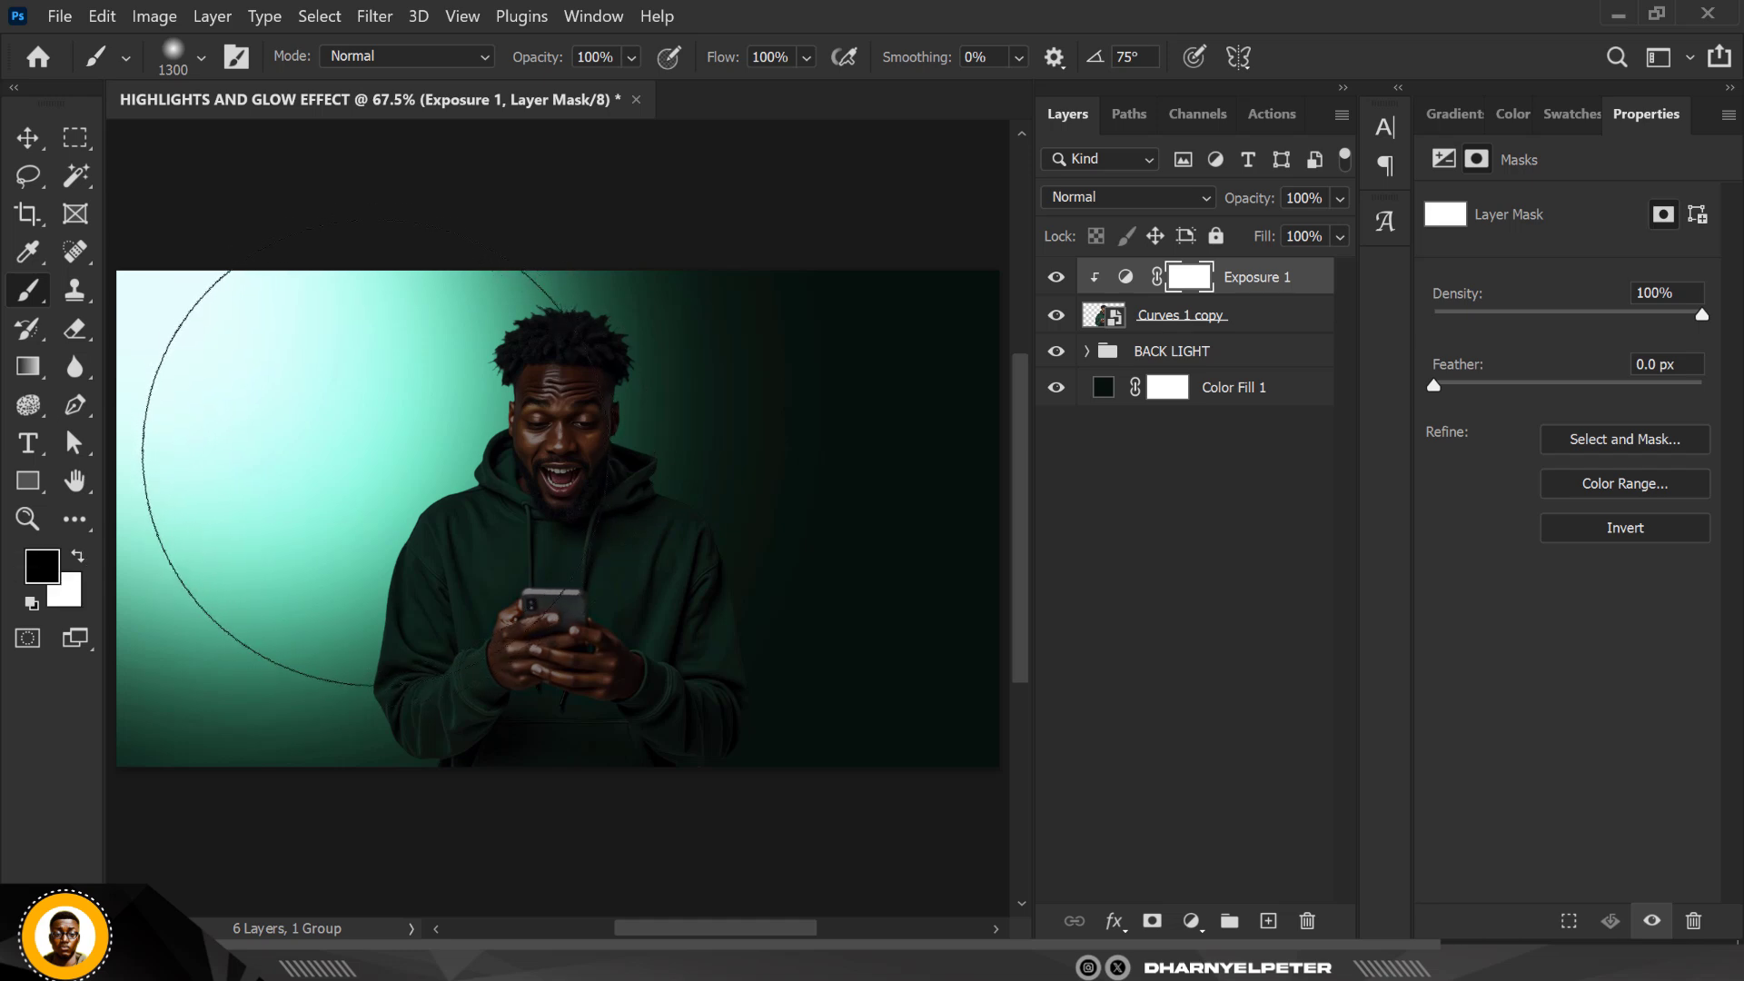
{"action": "left_click", "coordinate": [391, 458]}
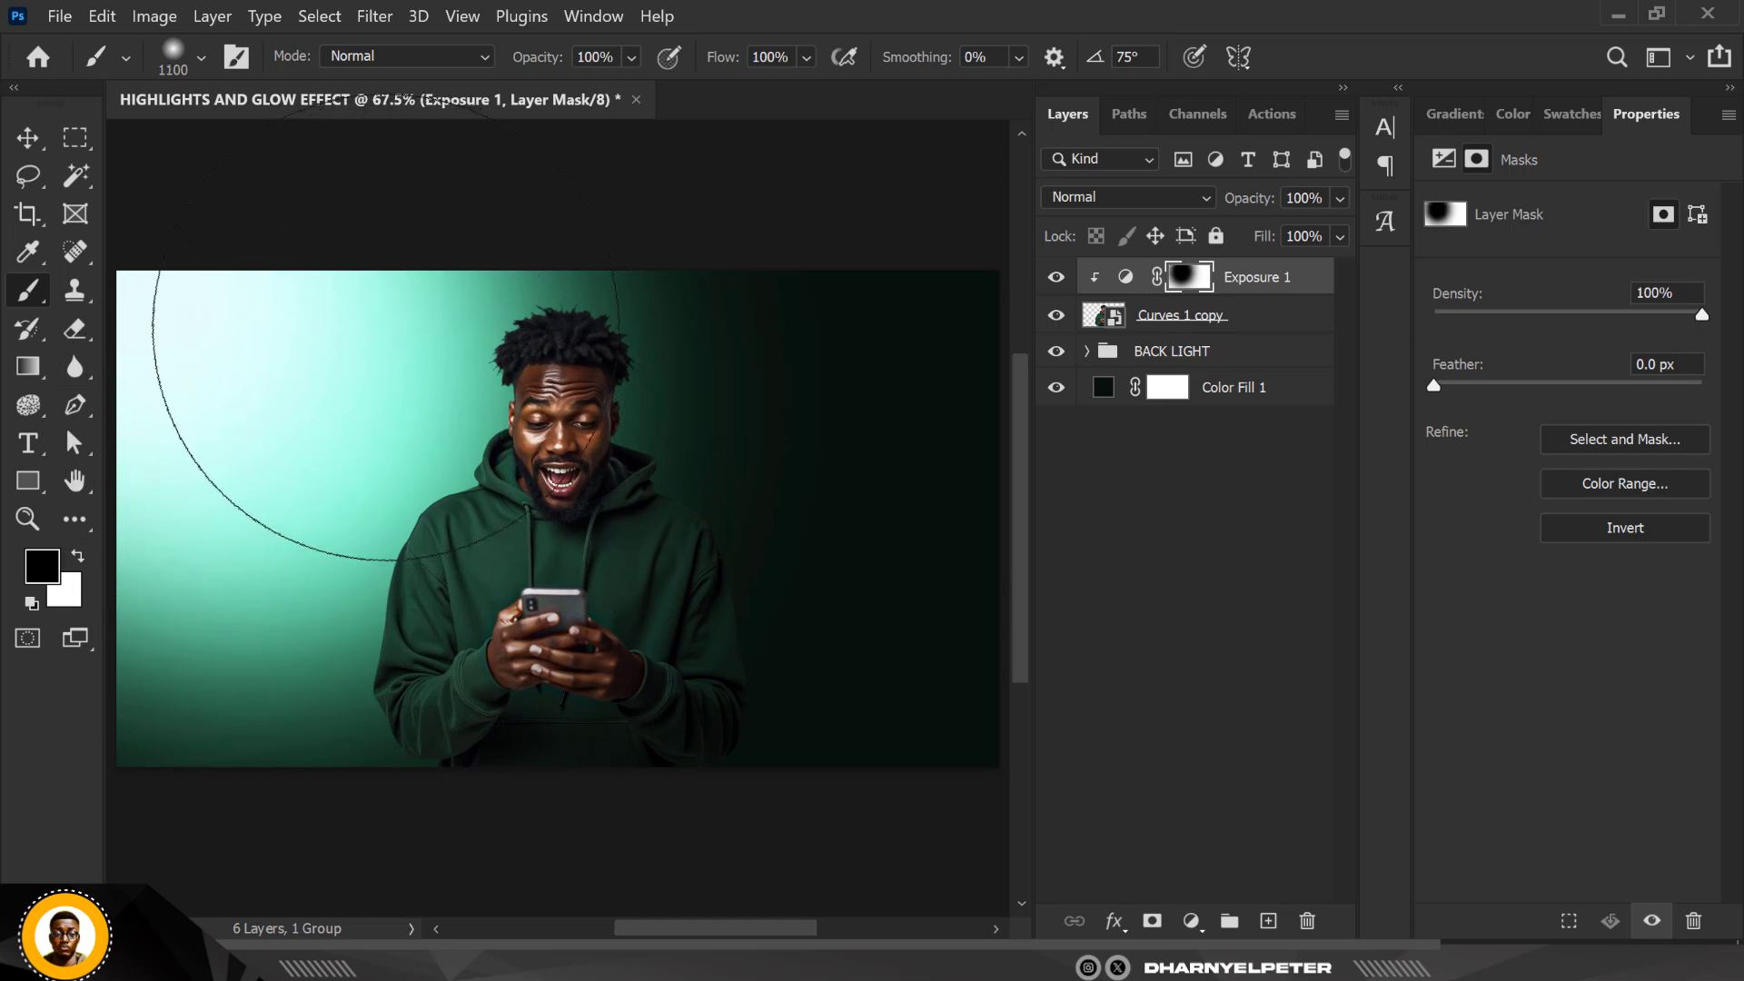
{"action": "key", "text": "bracketleft"}
{"action": "key", "text": "bracketleft"}
{"action": "key", "text": "bracketleft"}
{"action": "key", "text": "bracketleft"}
{"action": "key", "text": "bracketleft"}
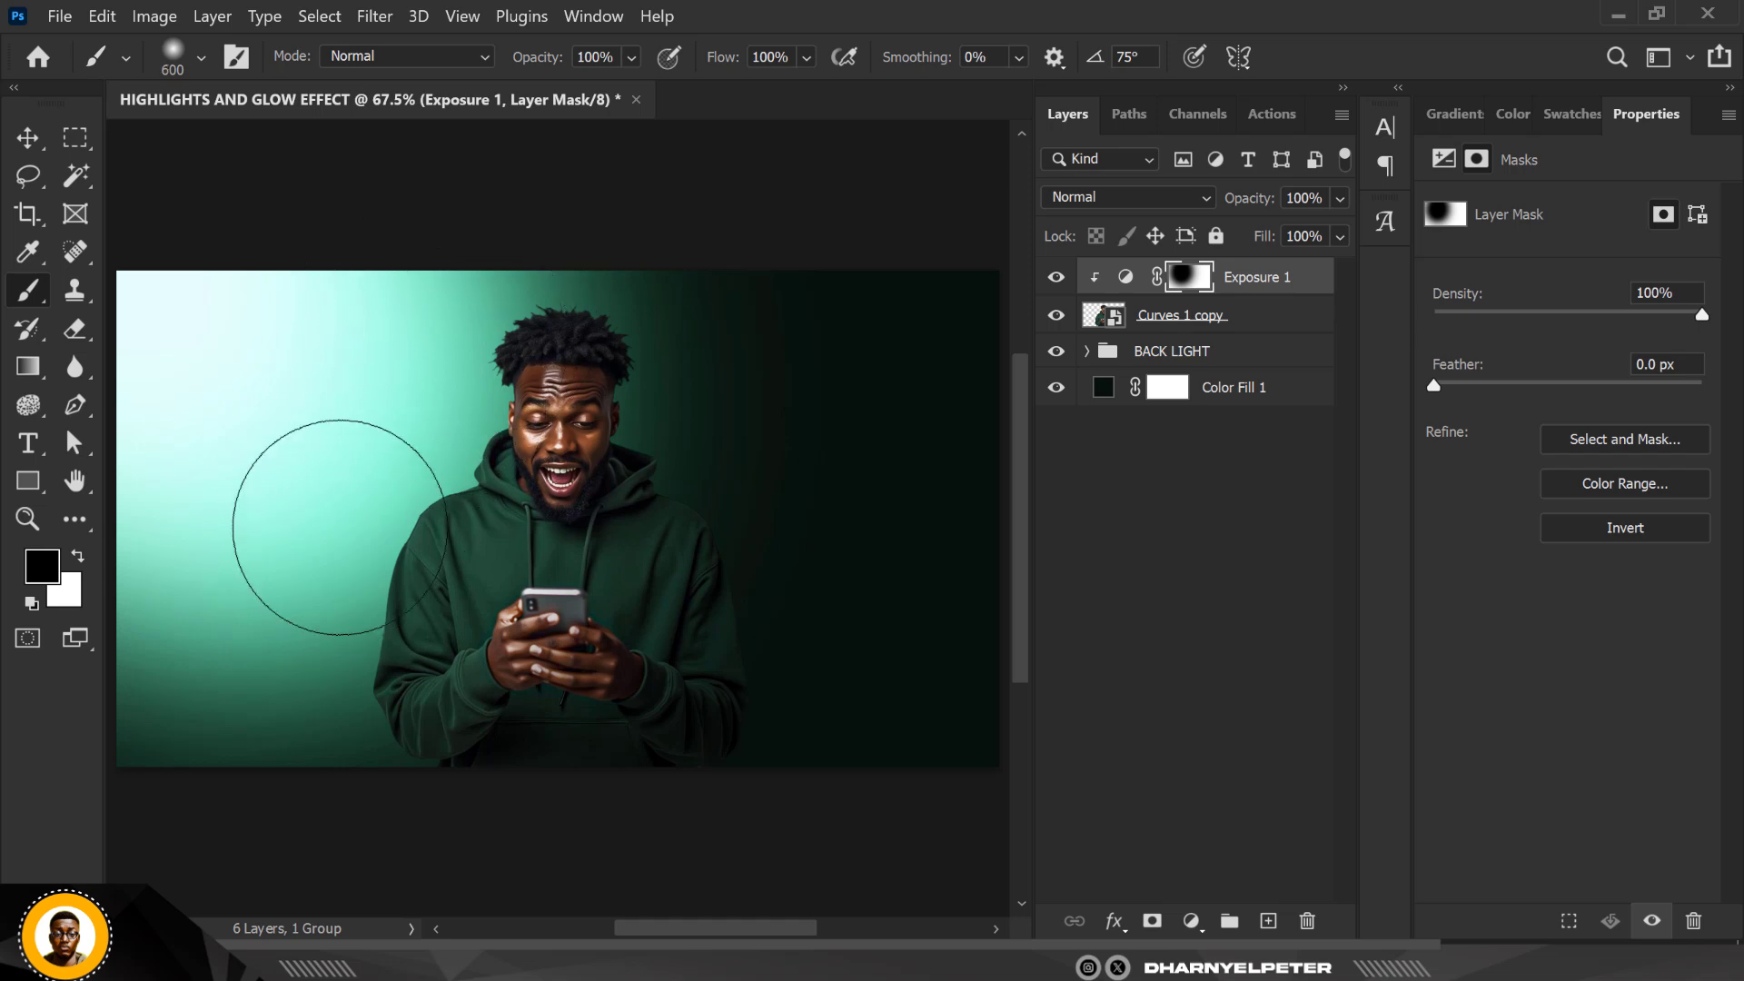
{"action": "left_click", "coordinate": [28, 136]}
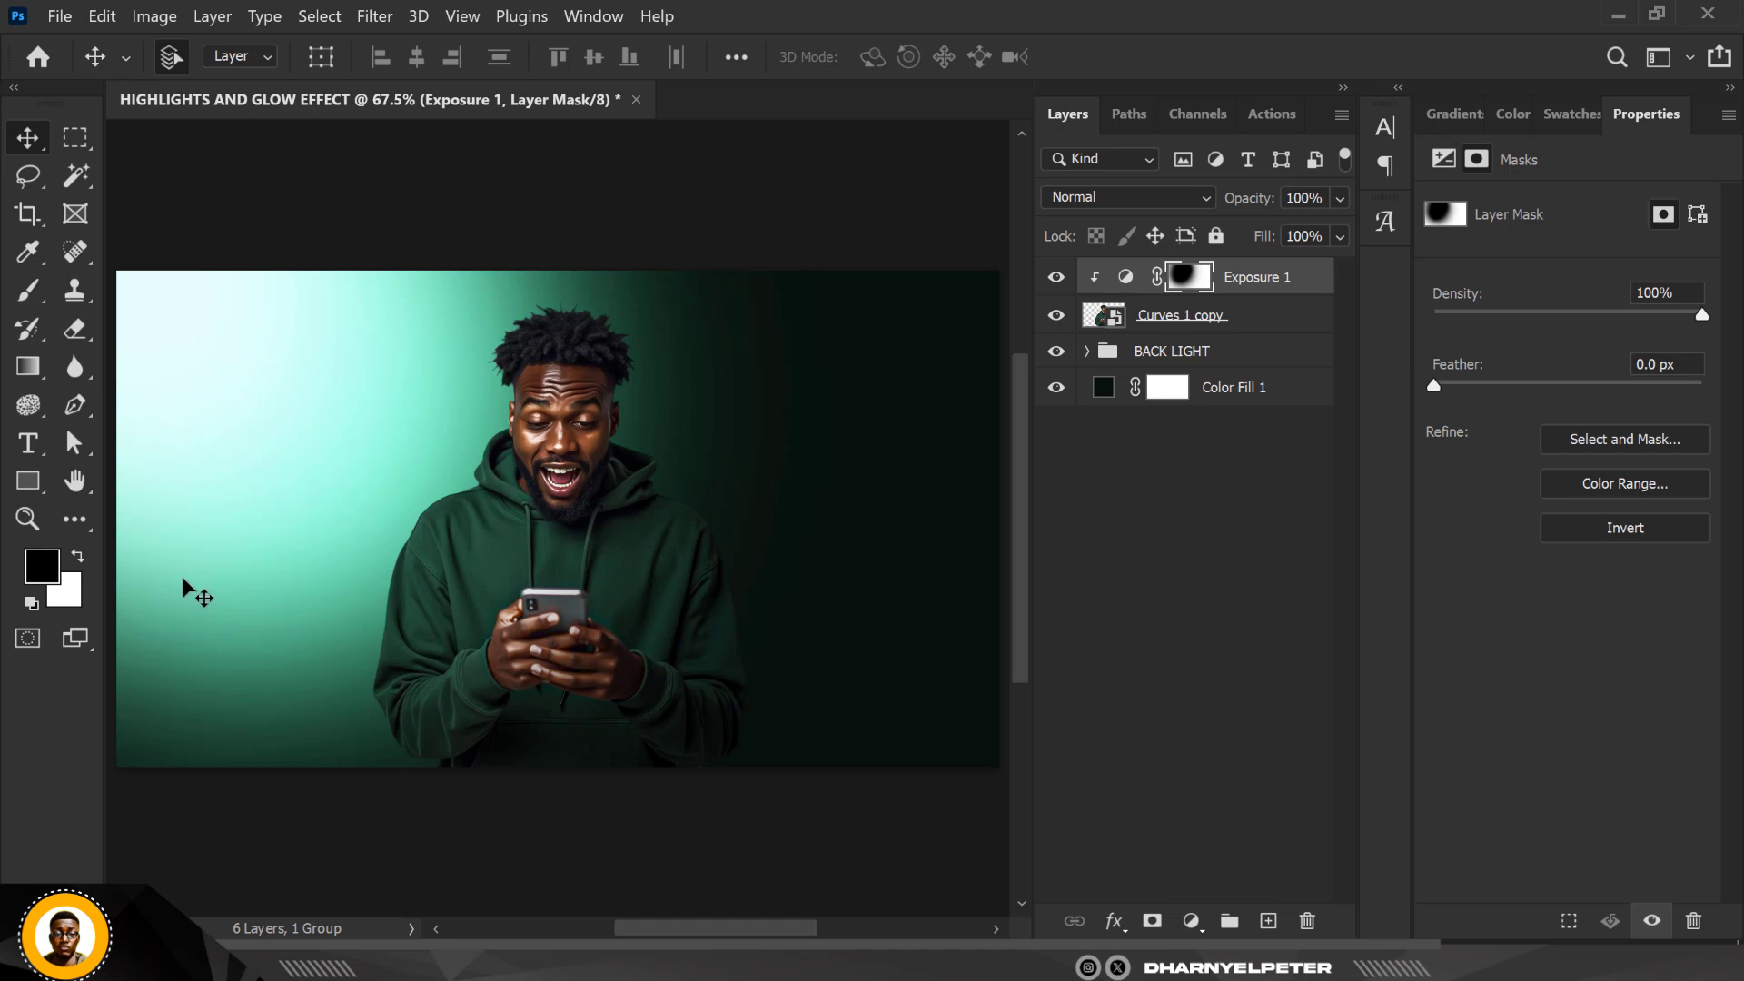
Examine how the man's lit and shaded sides match the background glow, close up and at full view
{"action": "key", "text": "ctrl"}
{"action": "scroll", "coordinate": [553, 434], "scroll_direction": "up", "scroll_amount": 5}
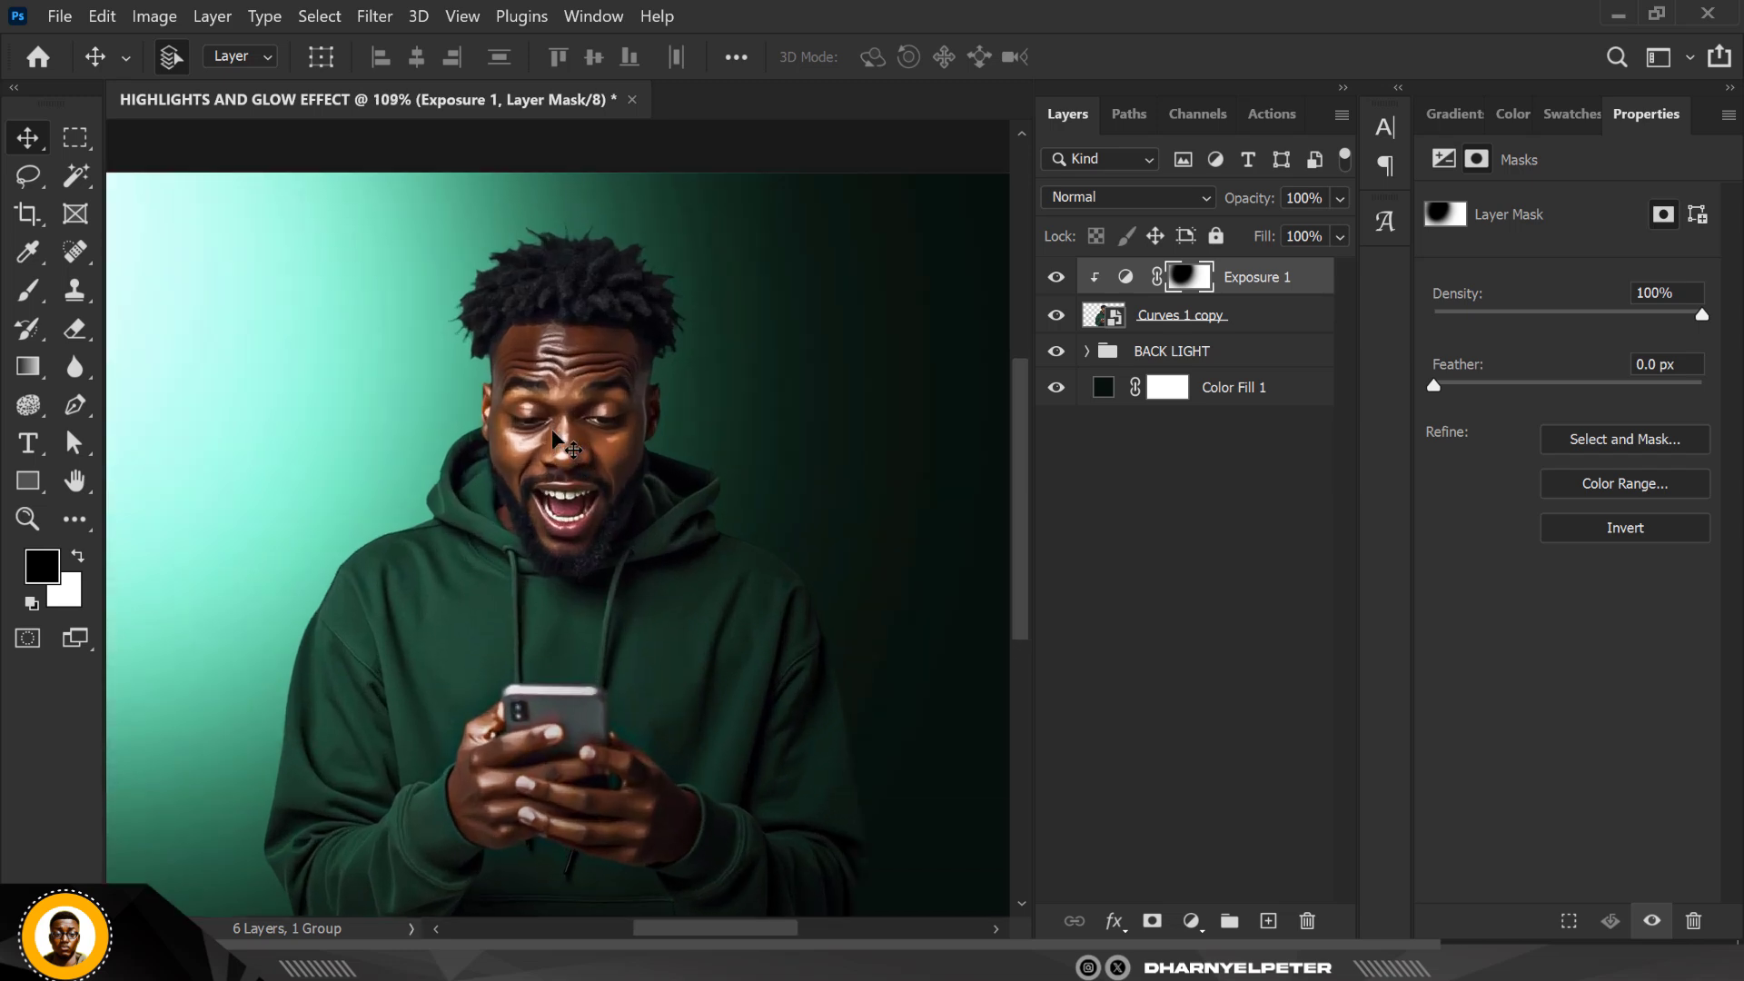
{"action": "scroll", "coordinate": [552, 441], "scroll_direction": "down", "scroll_amount": 5}
{"action": "scroll", "coordinate": [552, 441], "scroll_direction": "up", "scroll_amount": 1}
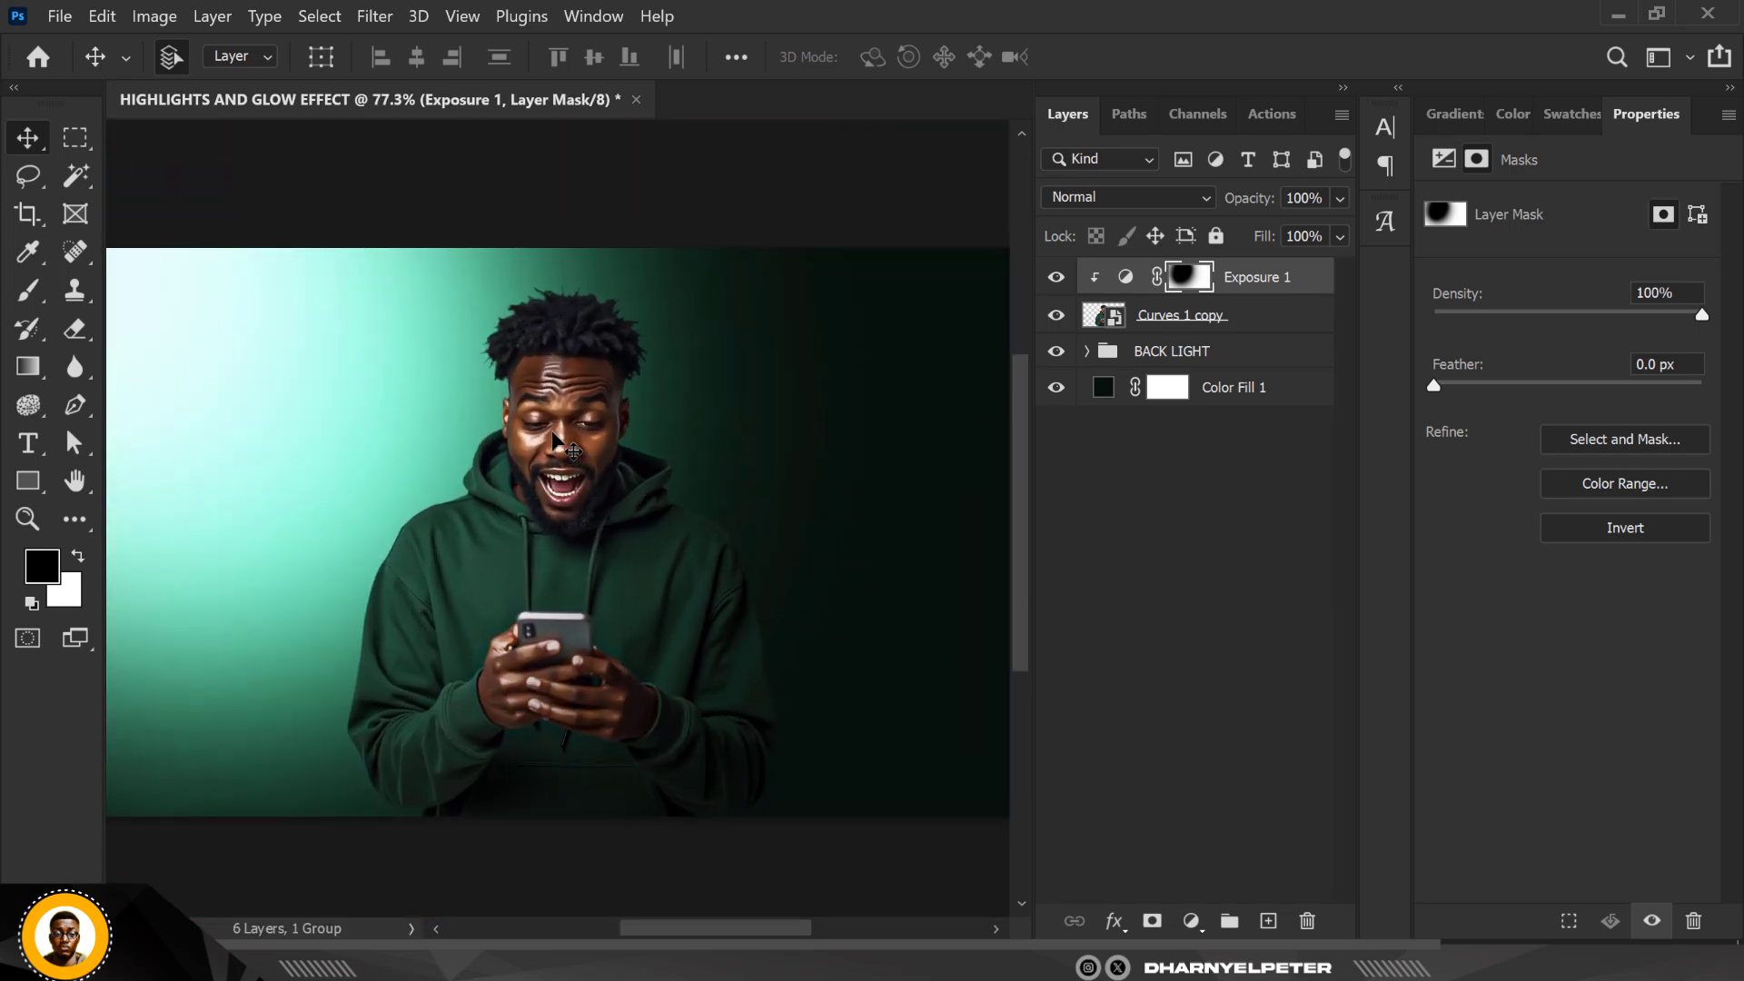
{"action": "scroll", "coordinate": [553, 442], "scroll_direction": "down", "scroll_amount": 1}
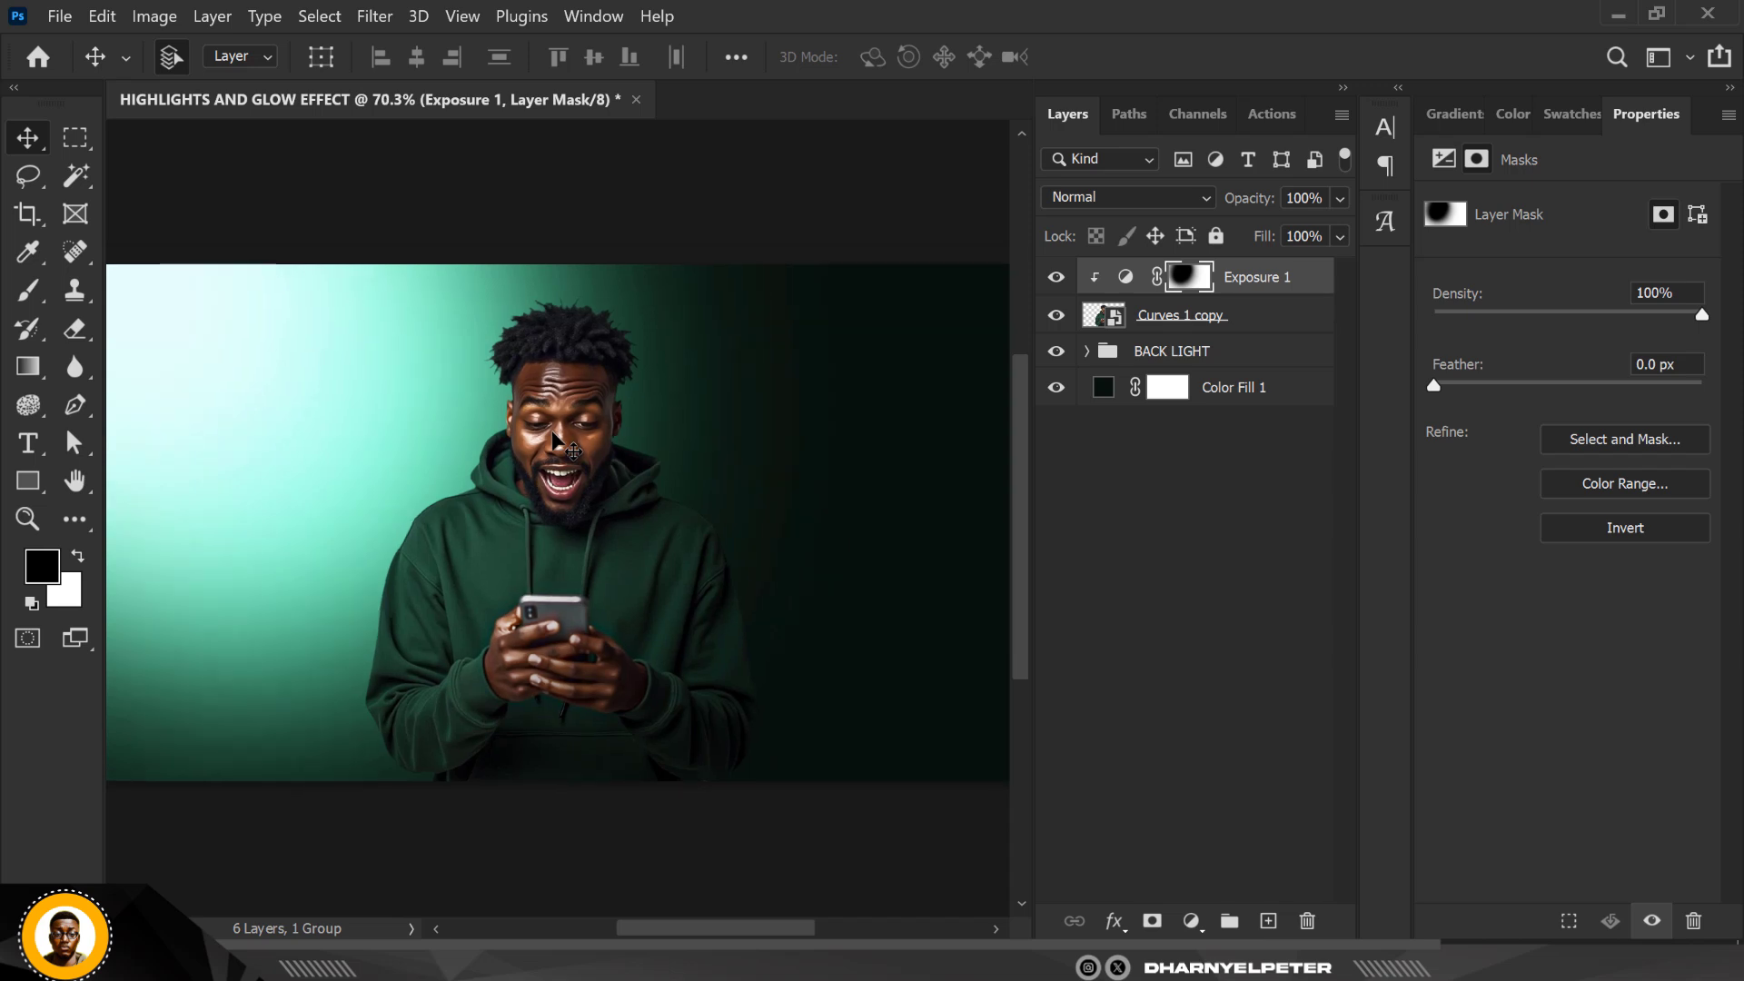
{"action": "left_click", "coordinate": [1222, 354]}
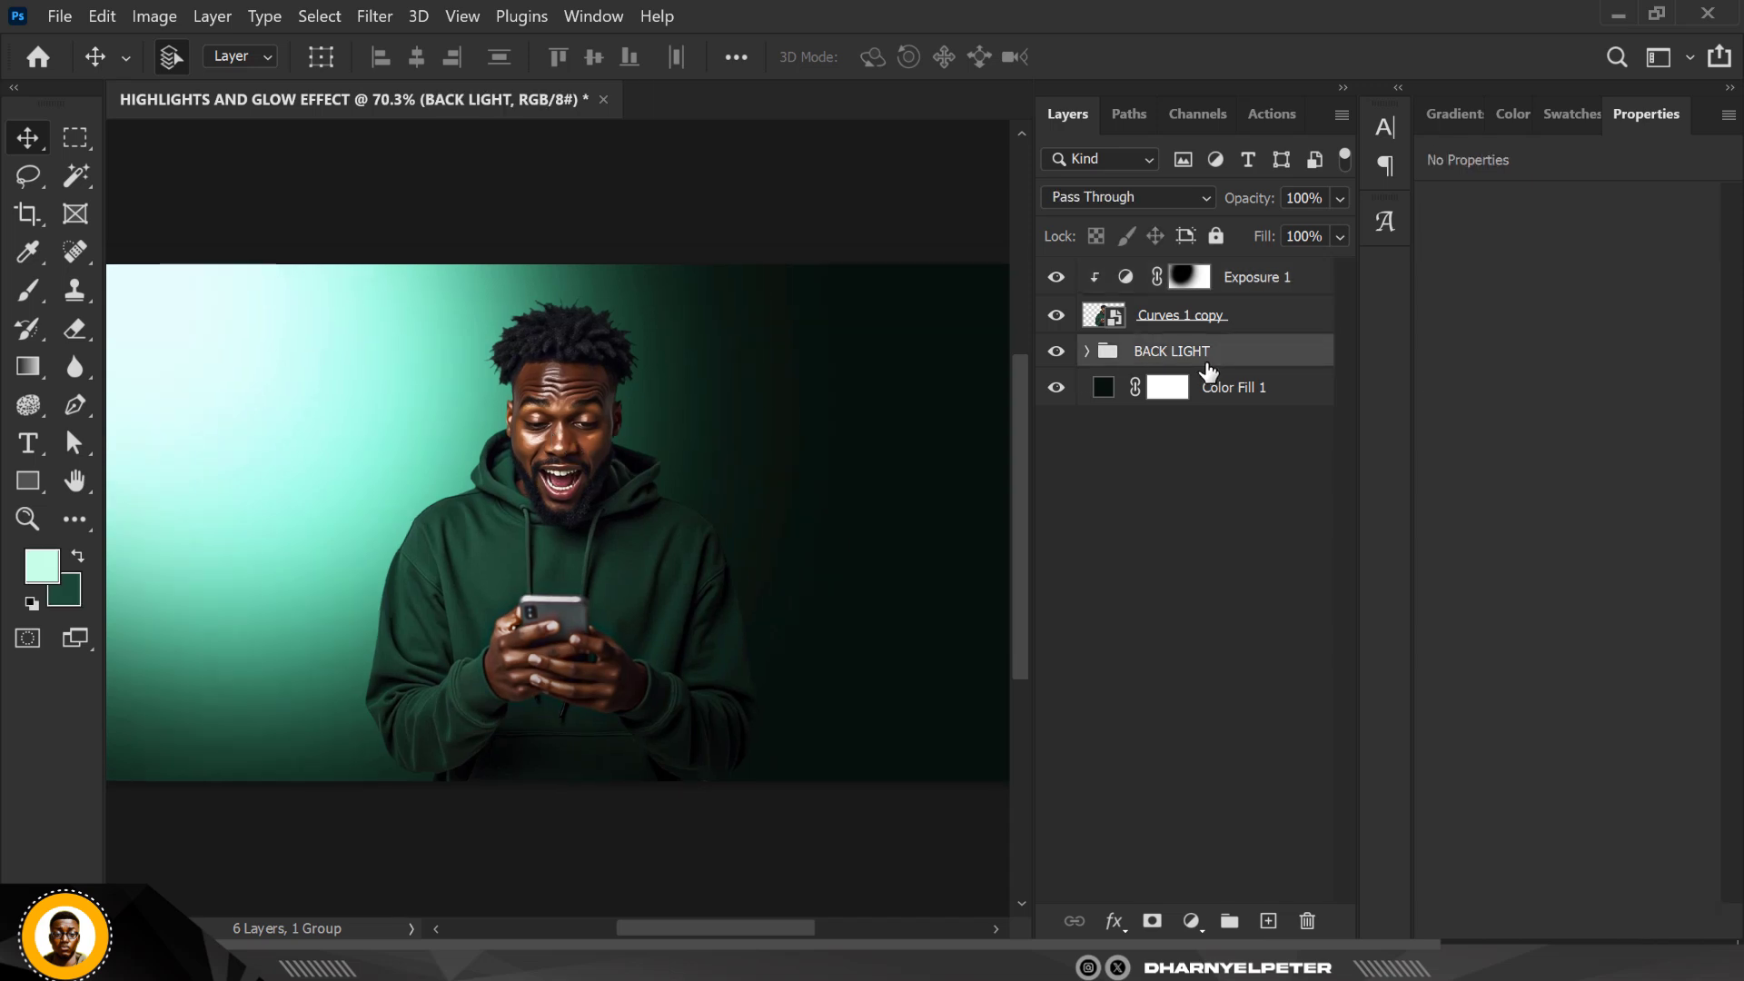
{"action": "scroll", "coordinate": [754, 406], "scroll_direction": "down", "scroll_amount": 2}
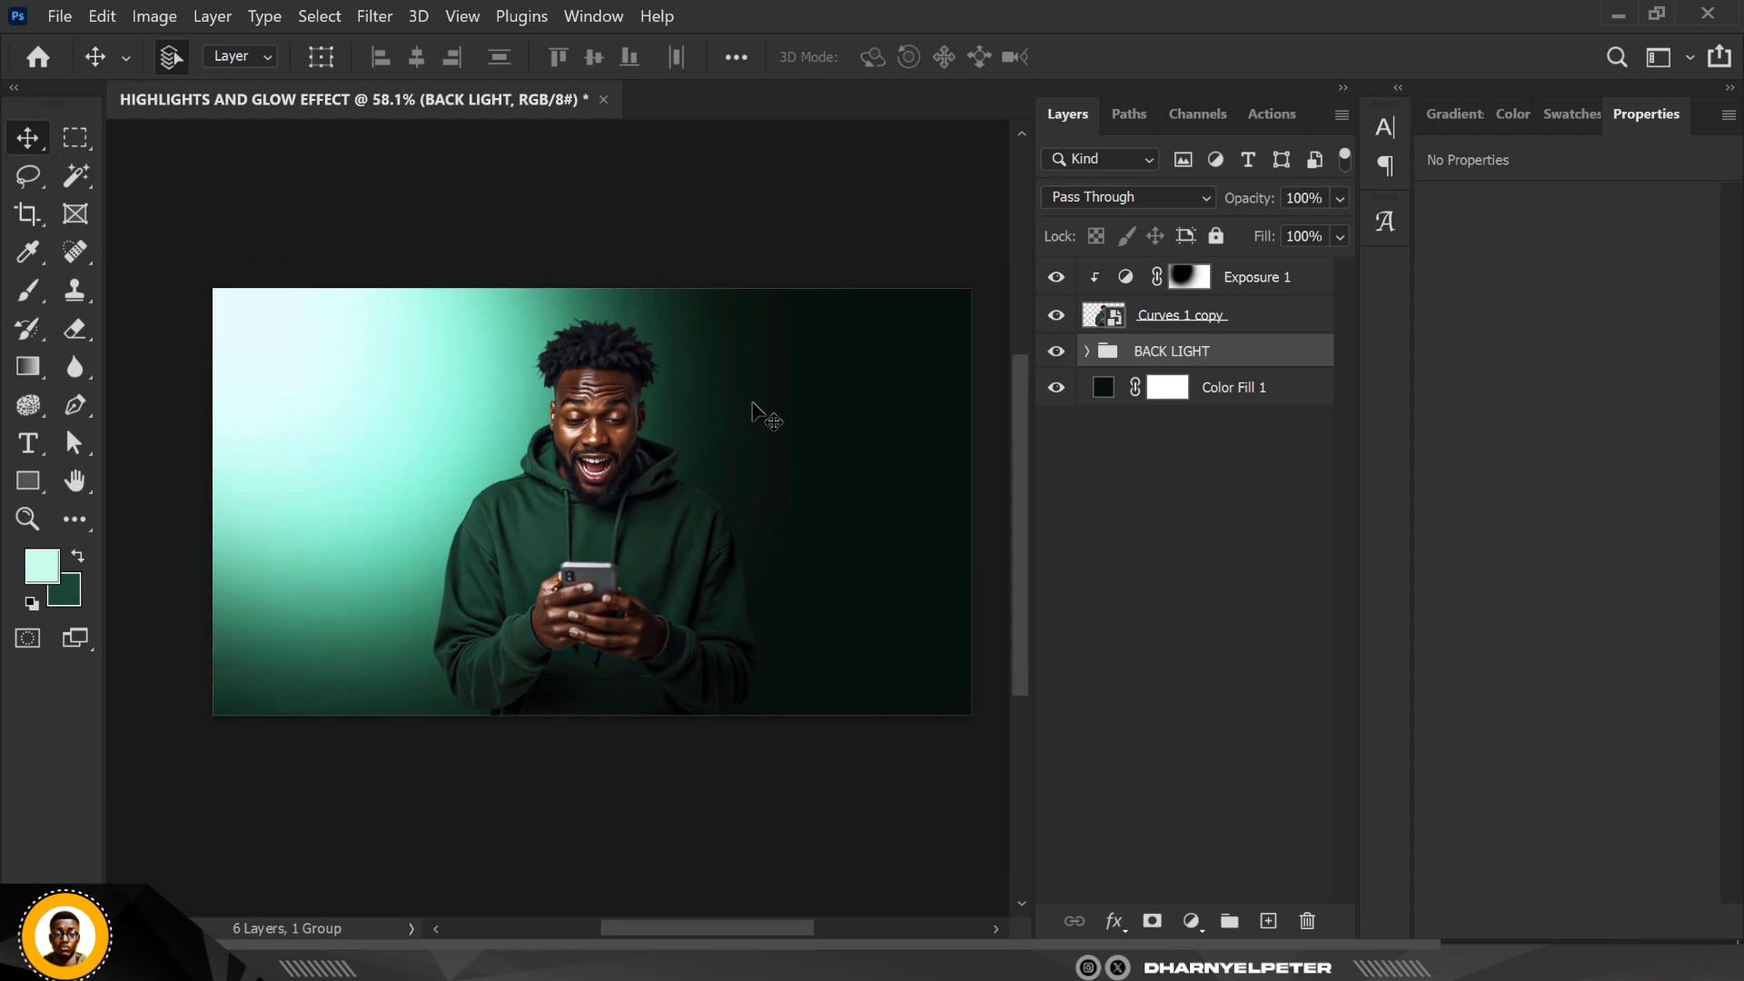
Add a Solid Color fill layer in a saturated mint green above the Exposure 1 layer
{"action": "left_click", "coordinate": [1264, 287]}
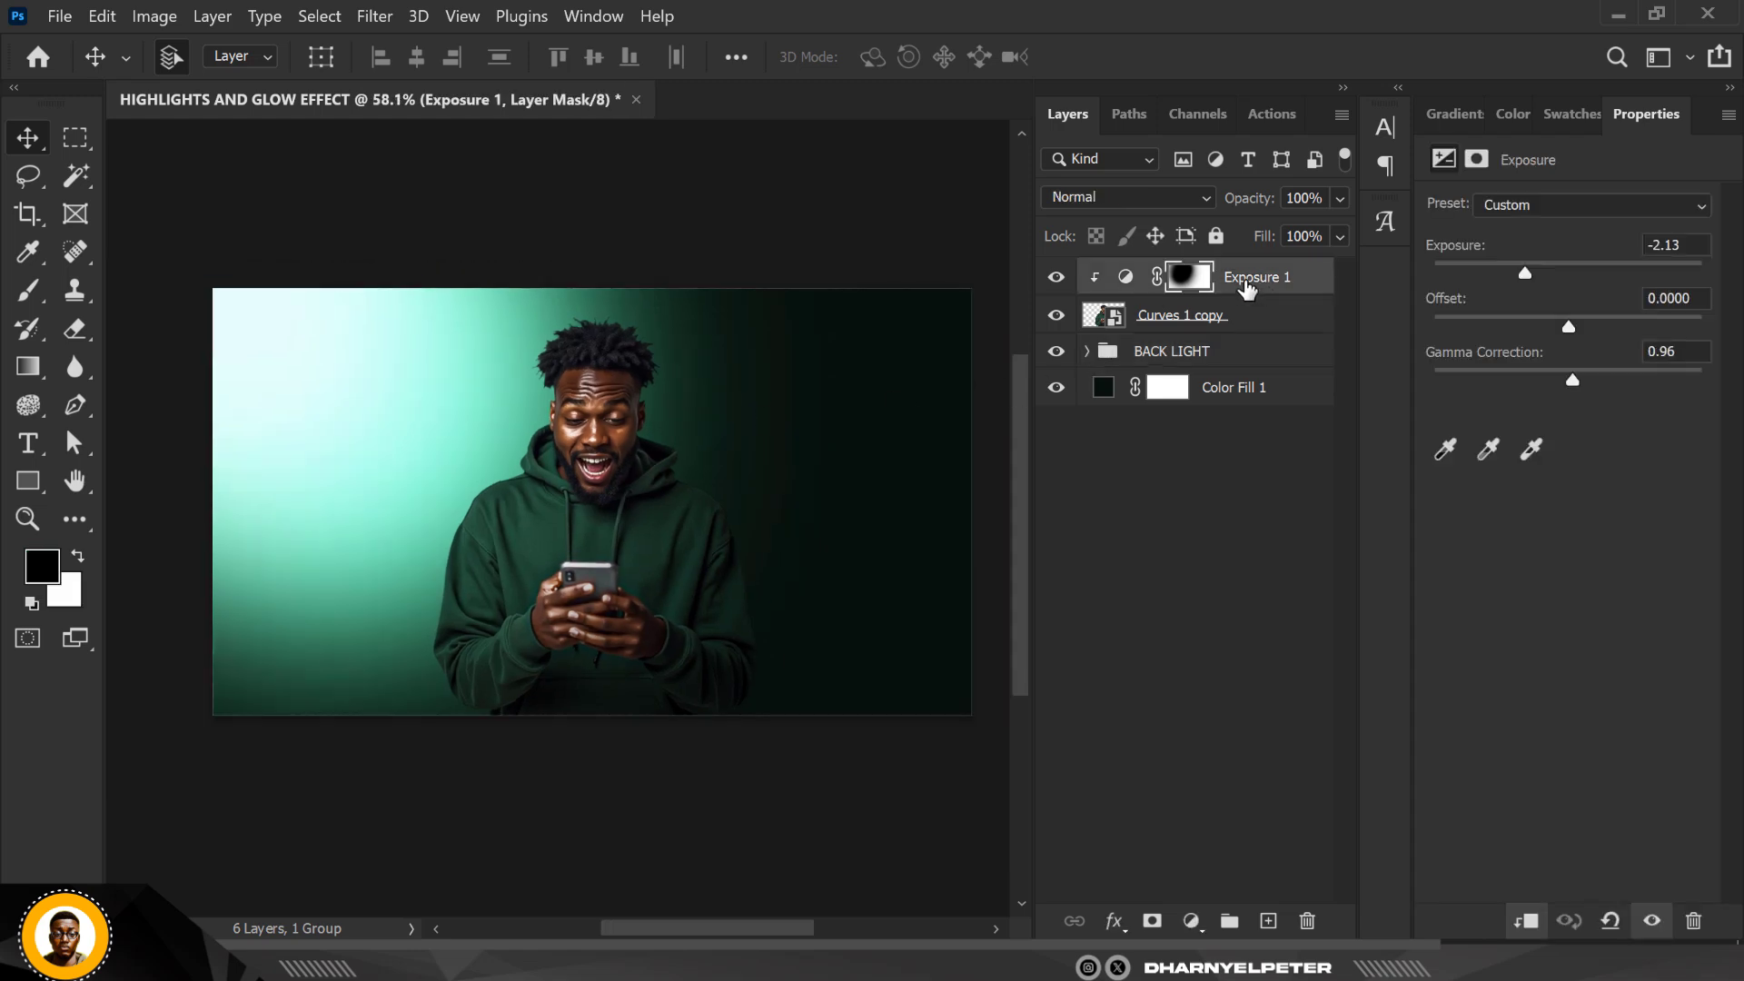
{"action": "scroll", "coordinate": [575, 416], "scroll_direction": "up", "scroll_amount": 2}
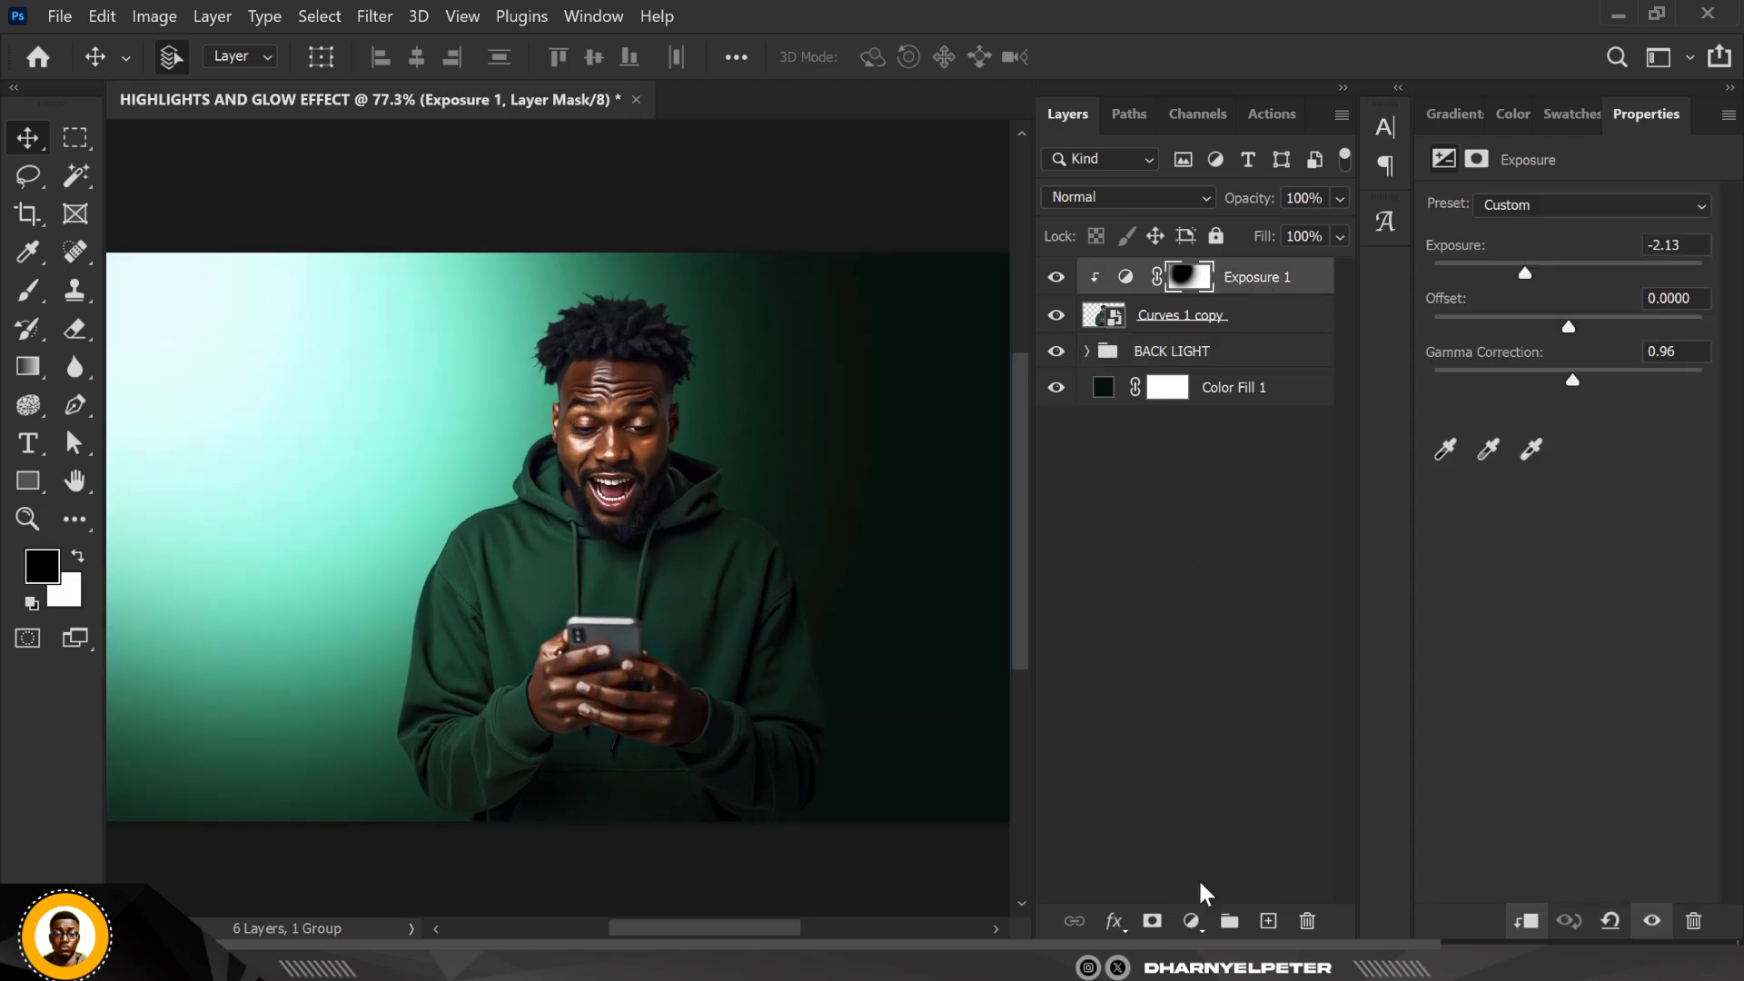
{"action": "left_click", "coordinate": [1193, 923]}
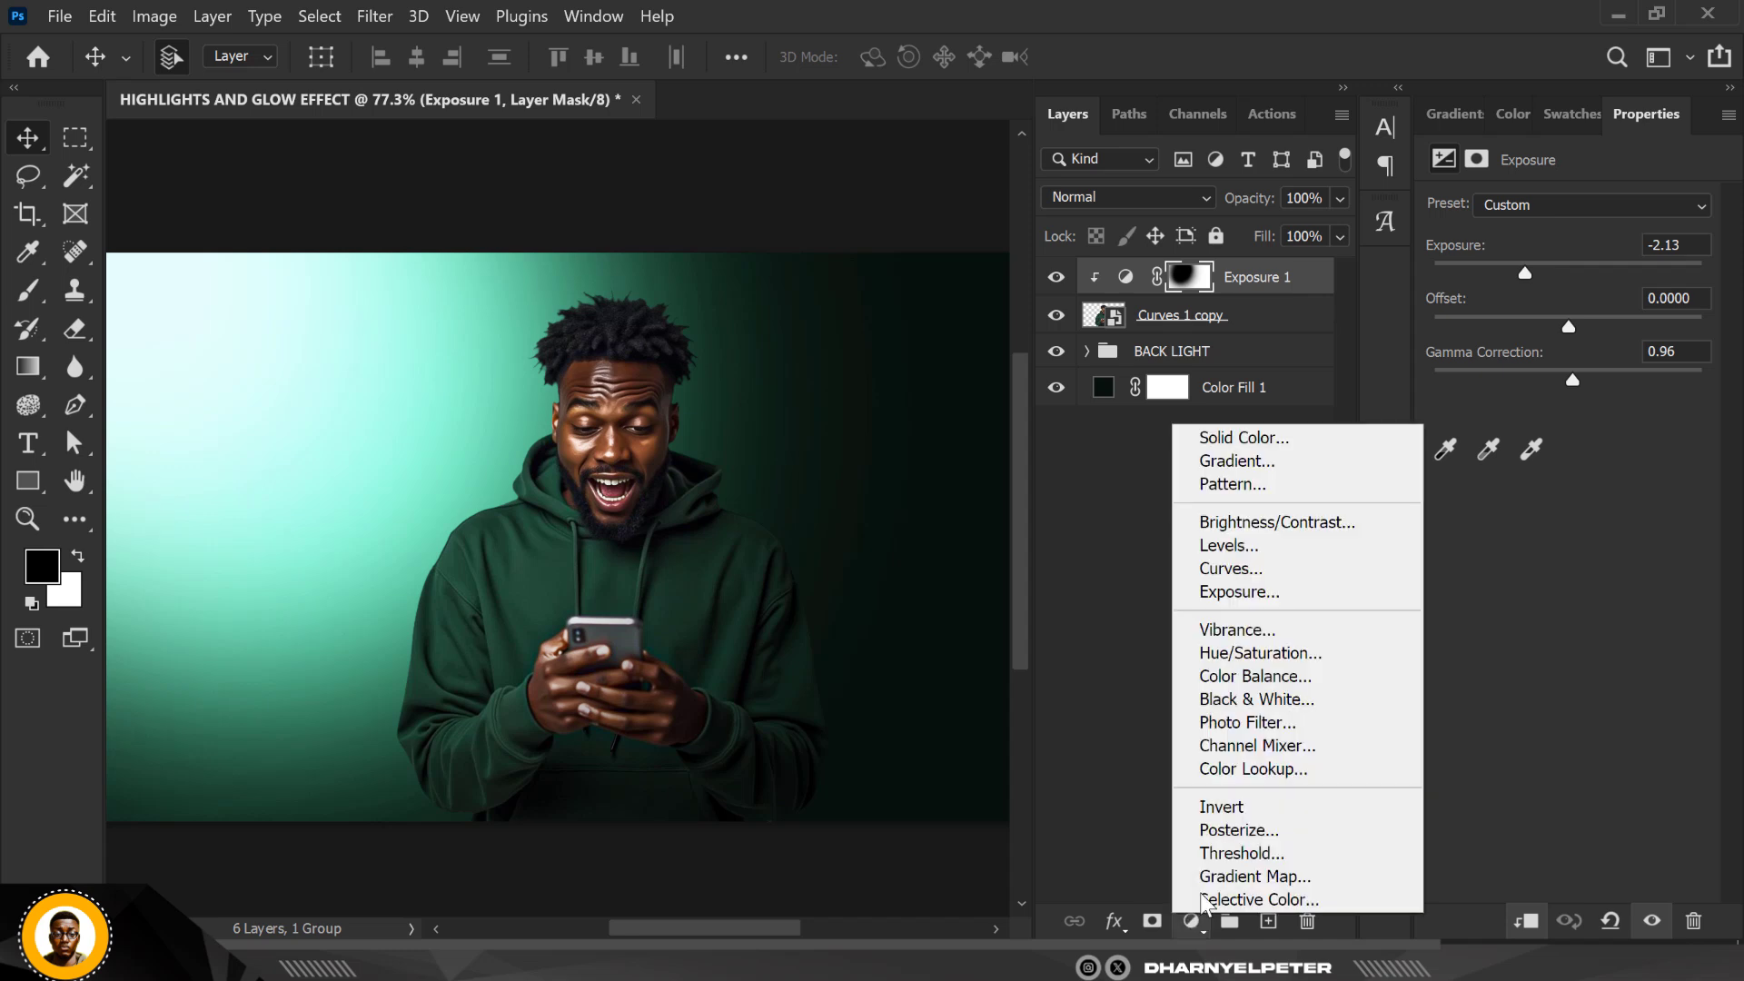
{"action": "left_click", "coordinate": [1224, 440]}
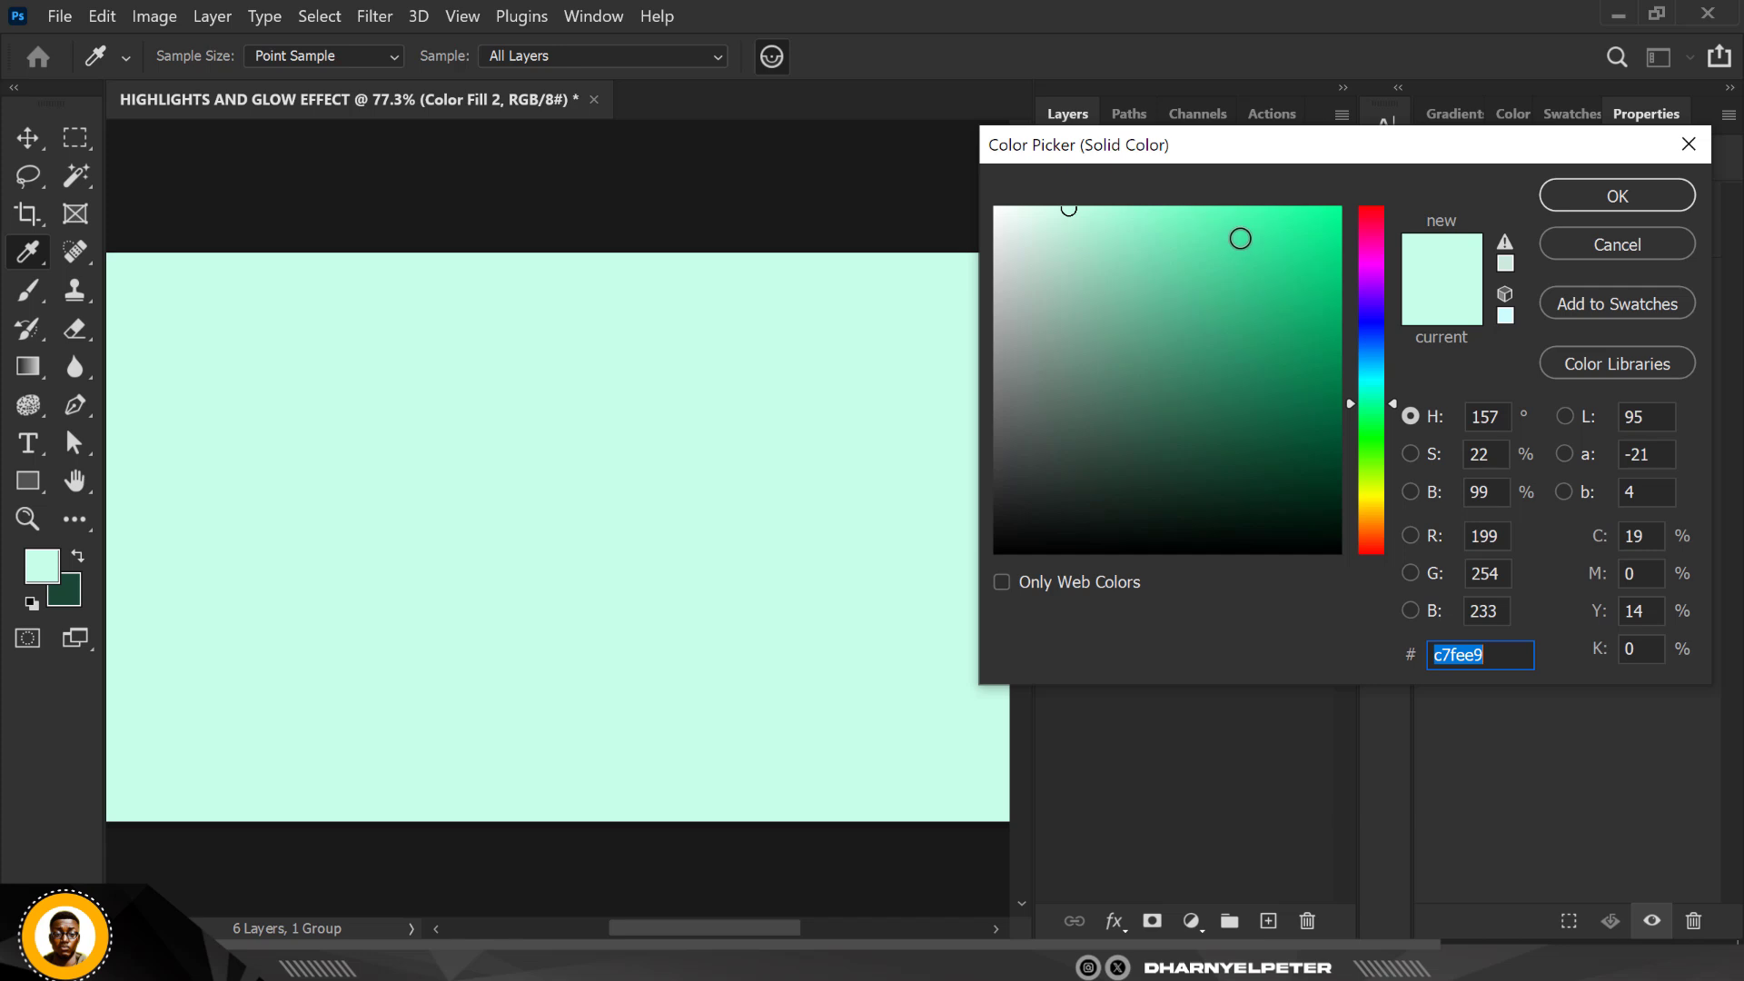
{"action": "left_click_drag", "start_coordinate": [1184, 222], "coordinate": [1241, 200]}
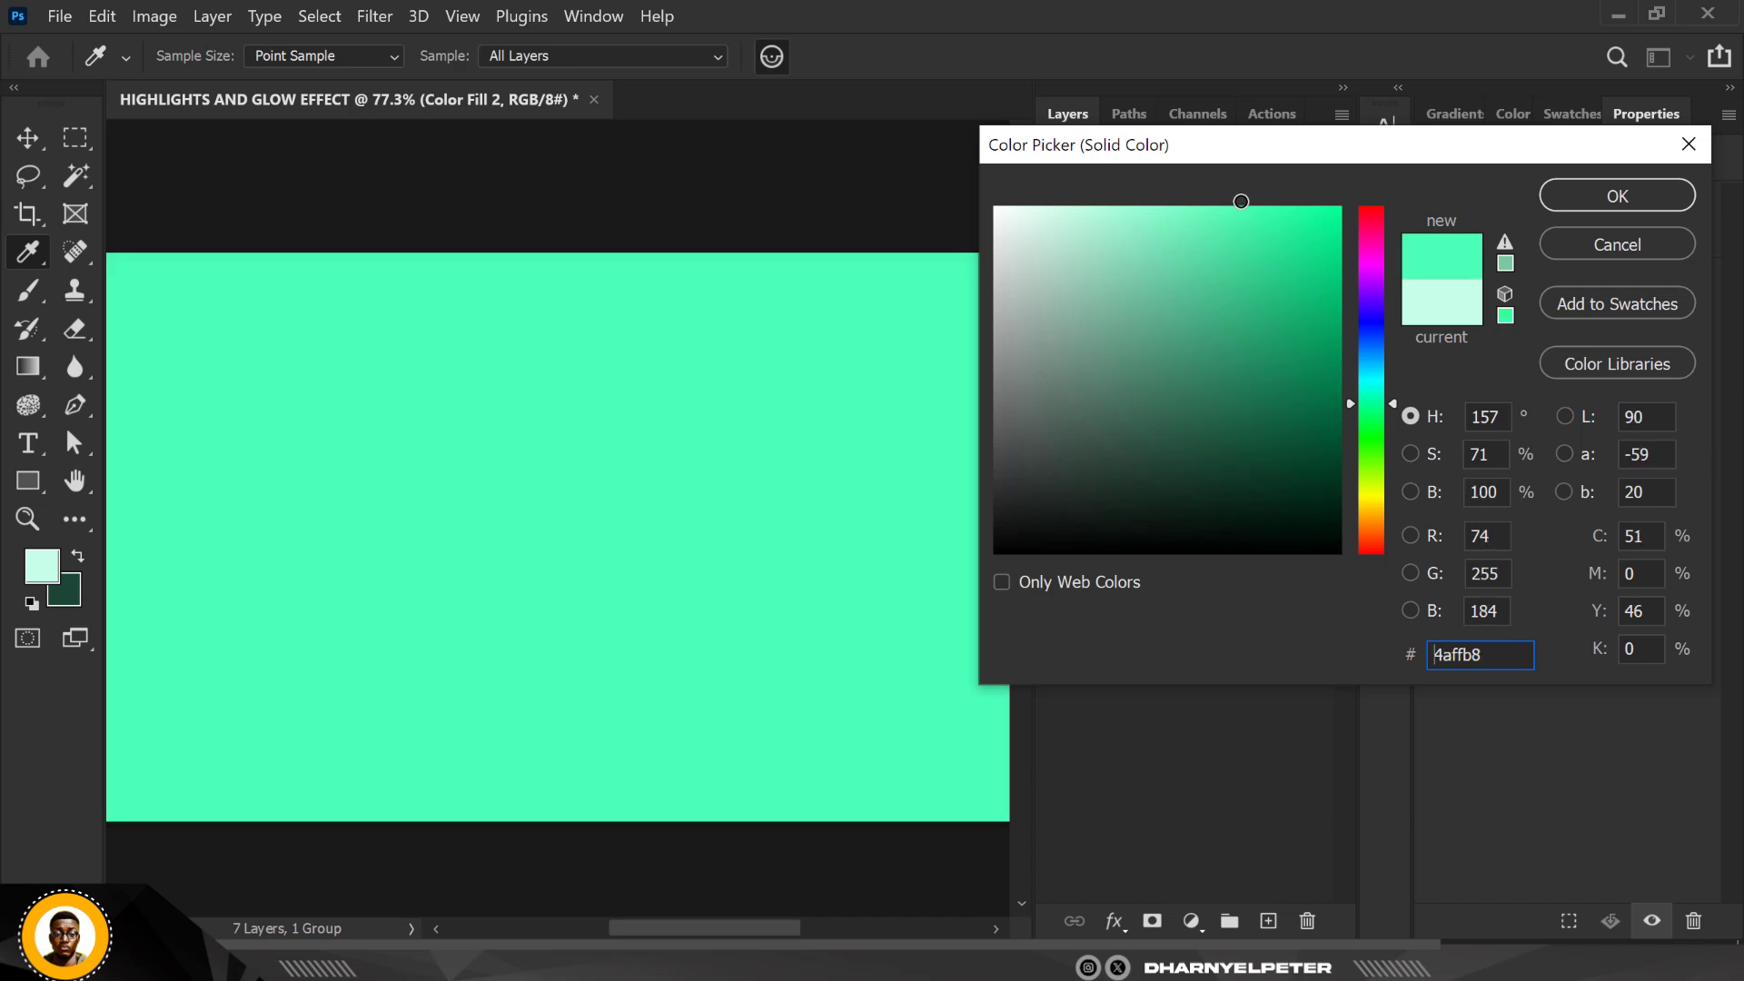
{"action": "left_click", "coordinate": [1254, 240]}
{"action": "left_click", "coordinate": [1608, 197]}
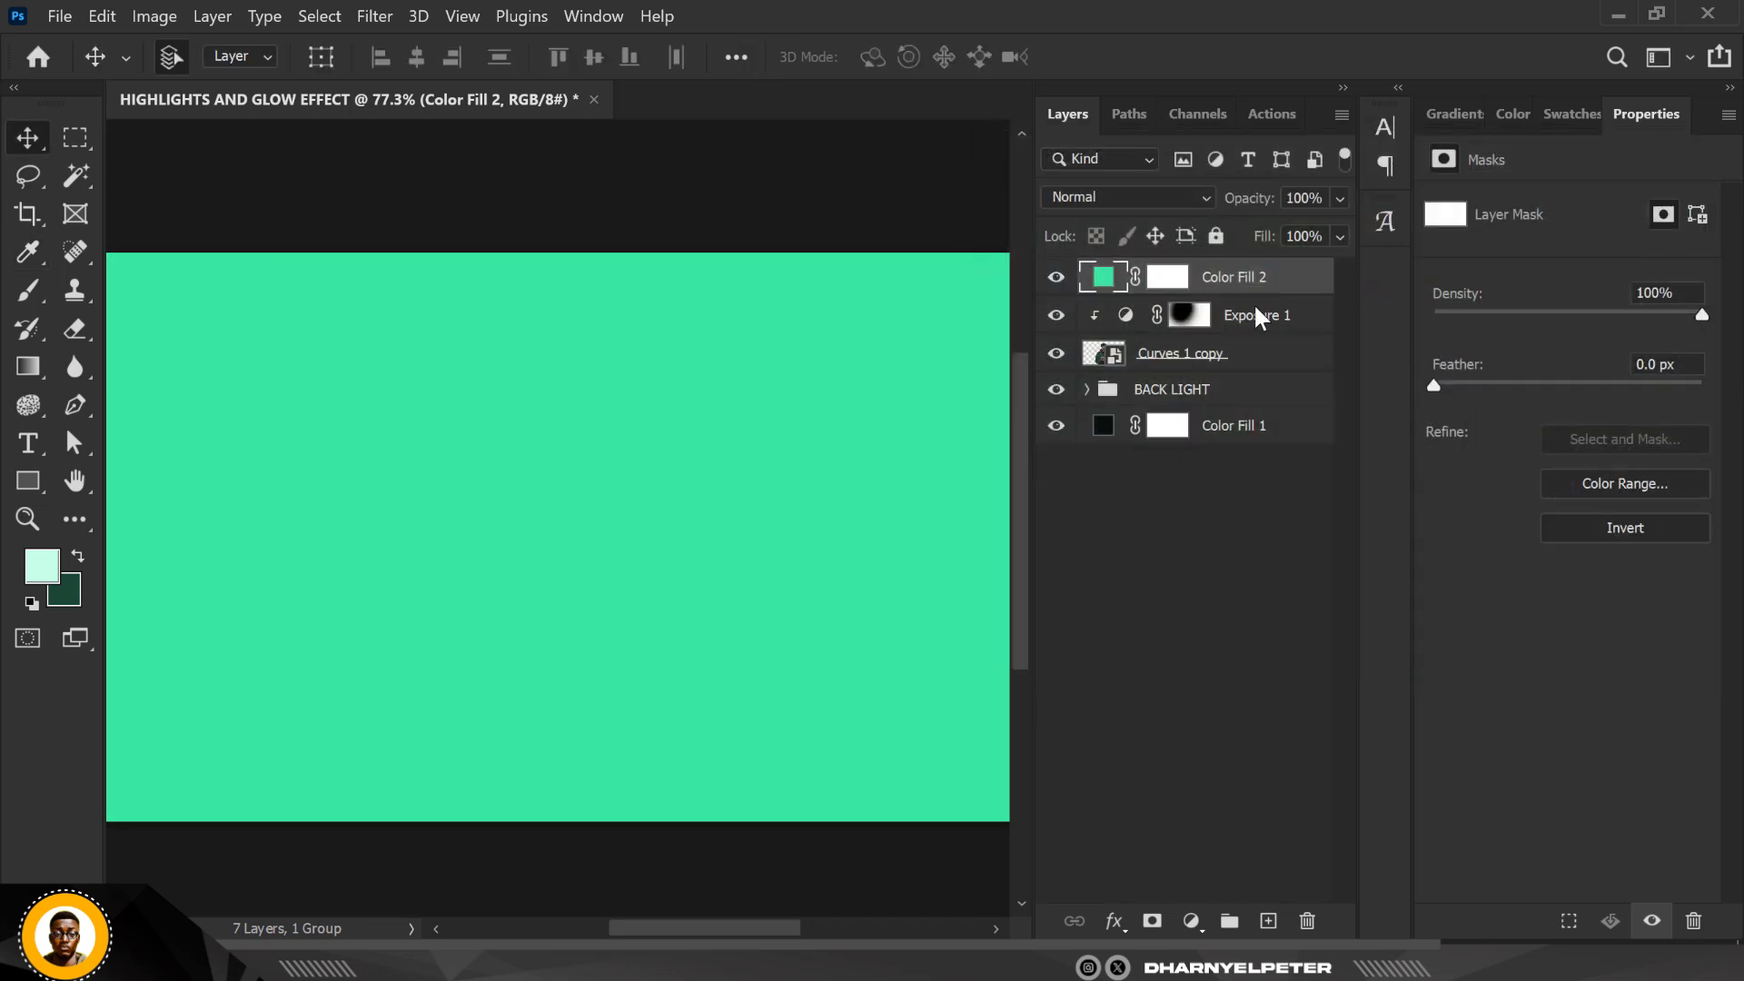
Clip the mint fill layer to the man's layer and set its blend mode to Screen
{"action": "right_click", "coordinate": [1314, 297]}
{"action": "left_click", "coordinate": [1370, 527]}
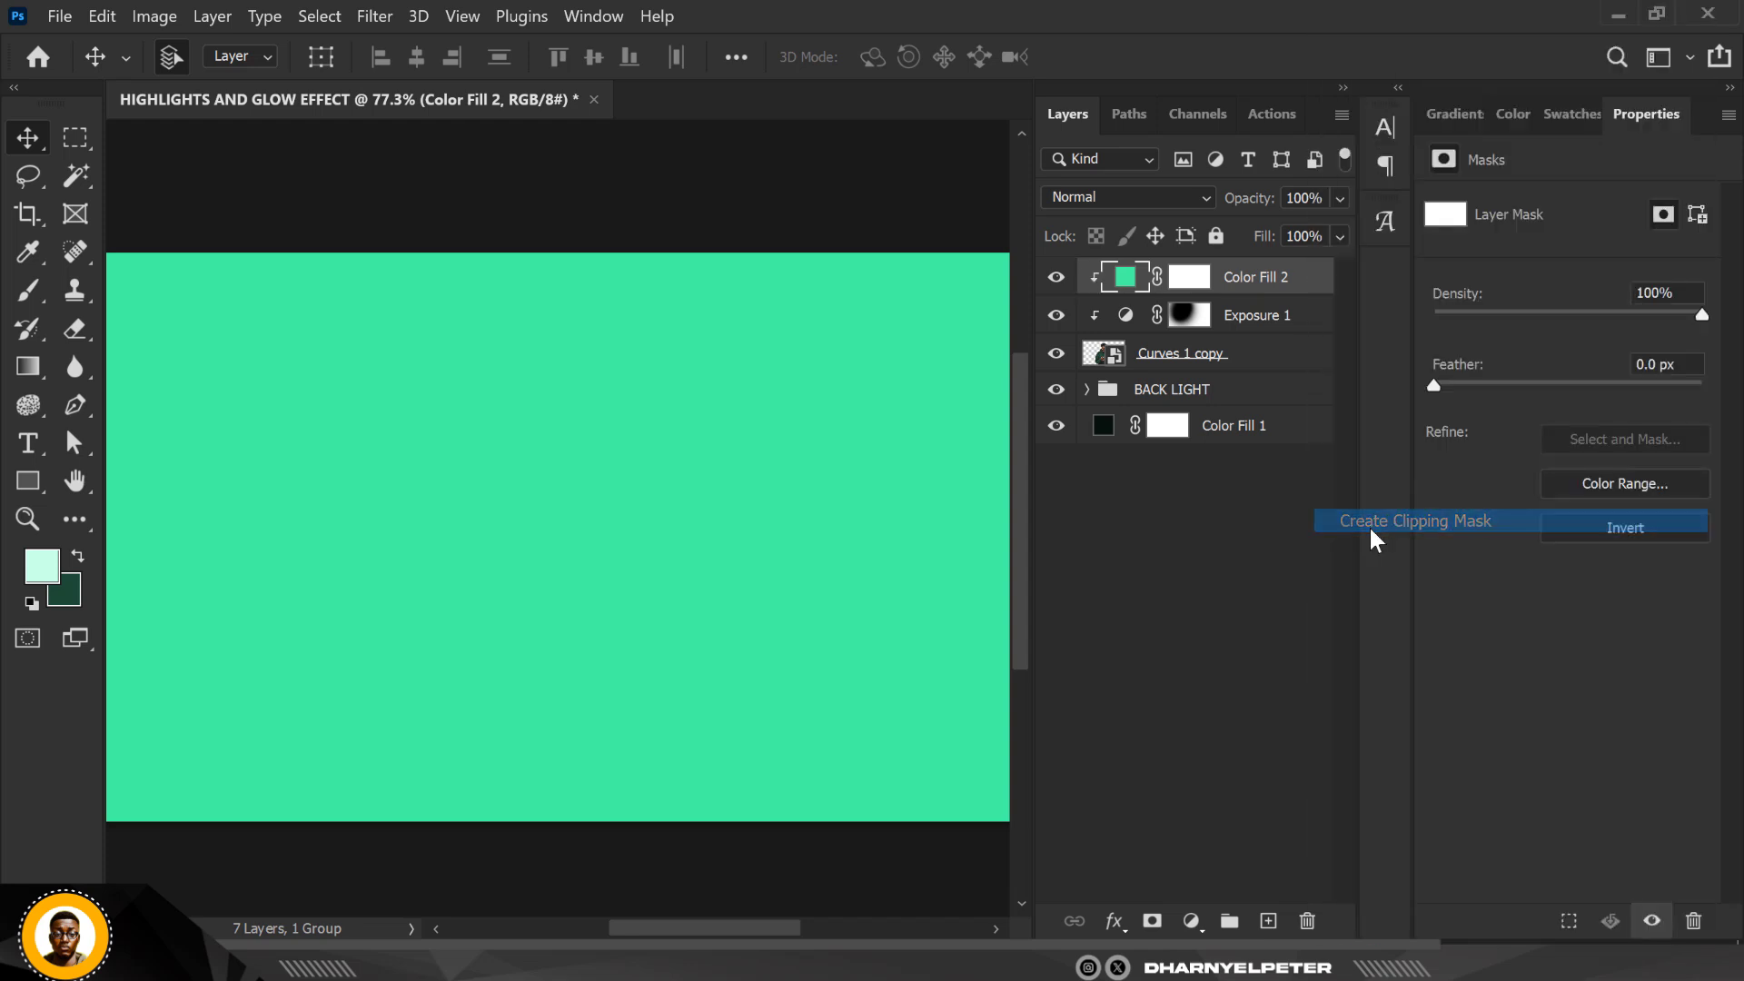
{"action": "left_click", "coordinate": [1157, 200]}
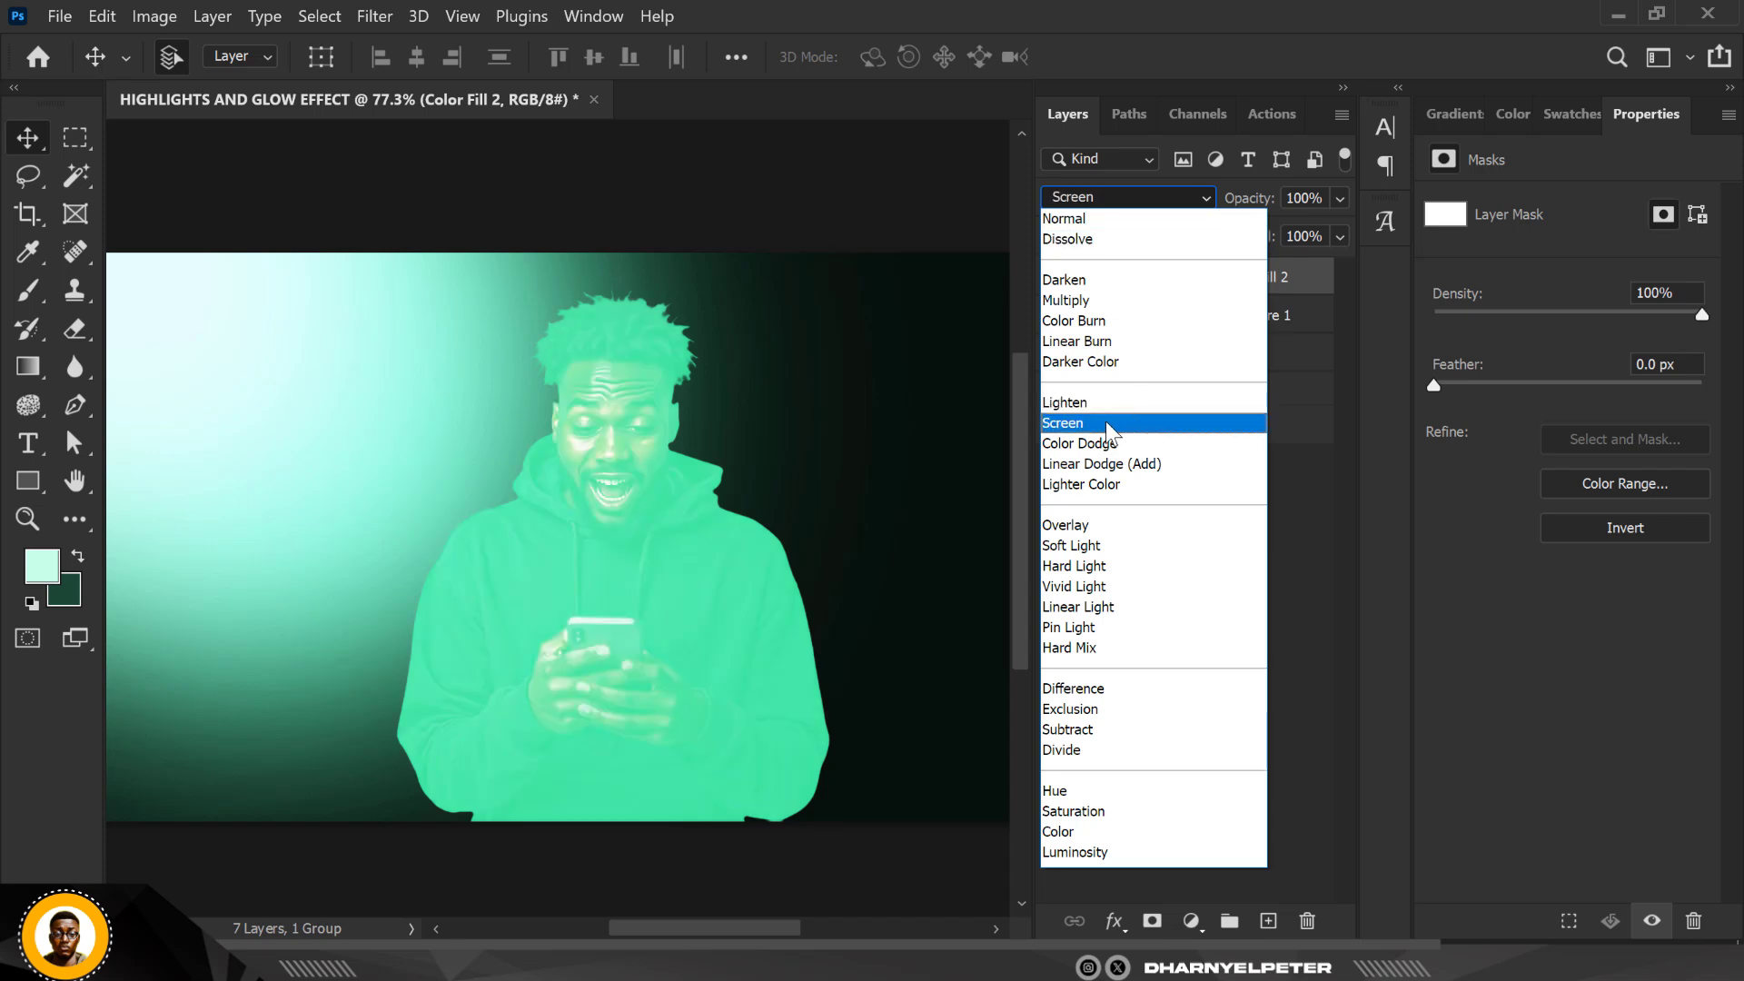
{"action": "left_click", "coordinate": [1105, 421]}
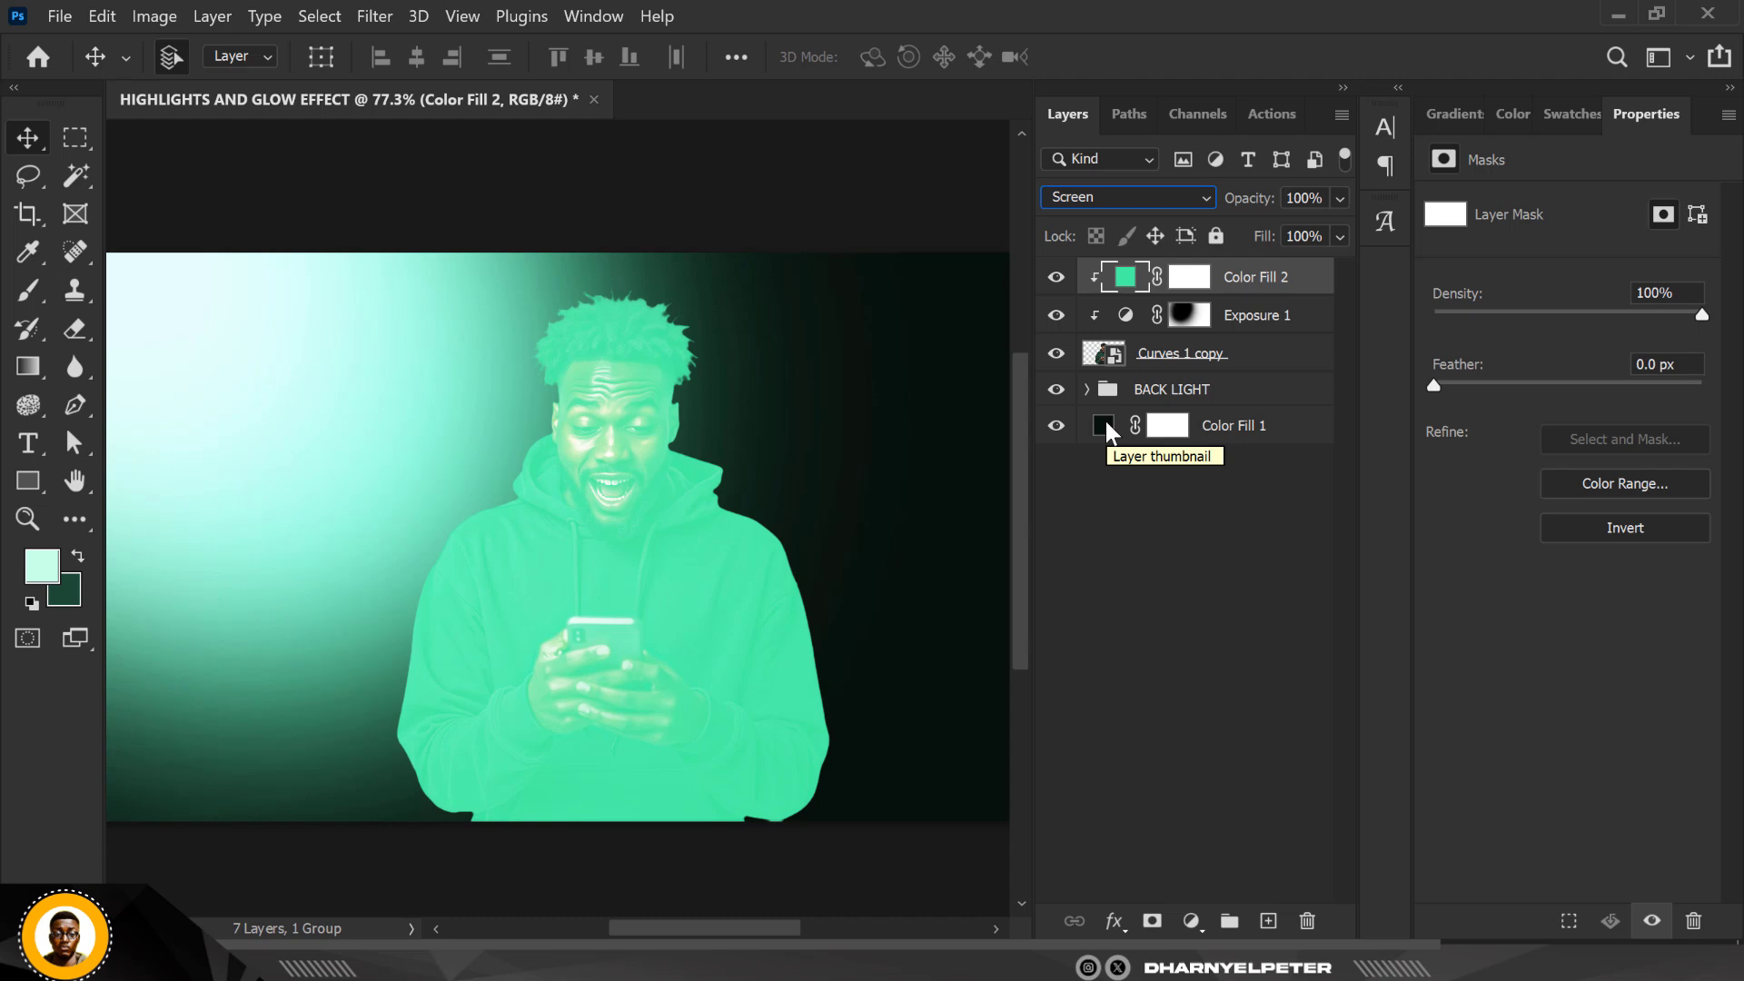
Fill the Color Fill 2 layer mask with black and set up a white soft brush at 150 px
{"action": "left_click", "coordinate": [1188, 281]}
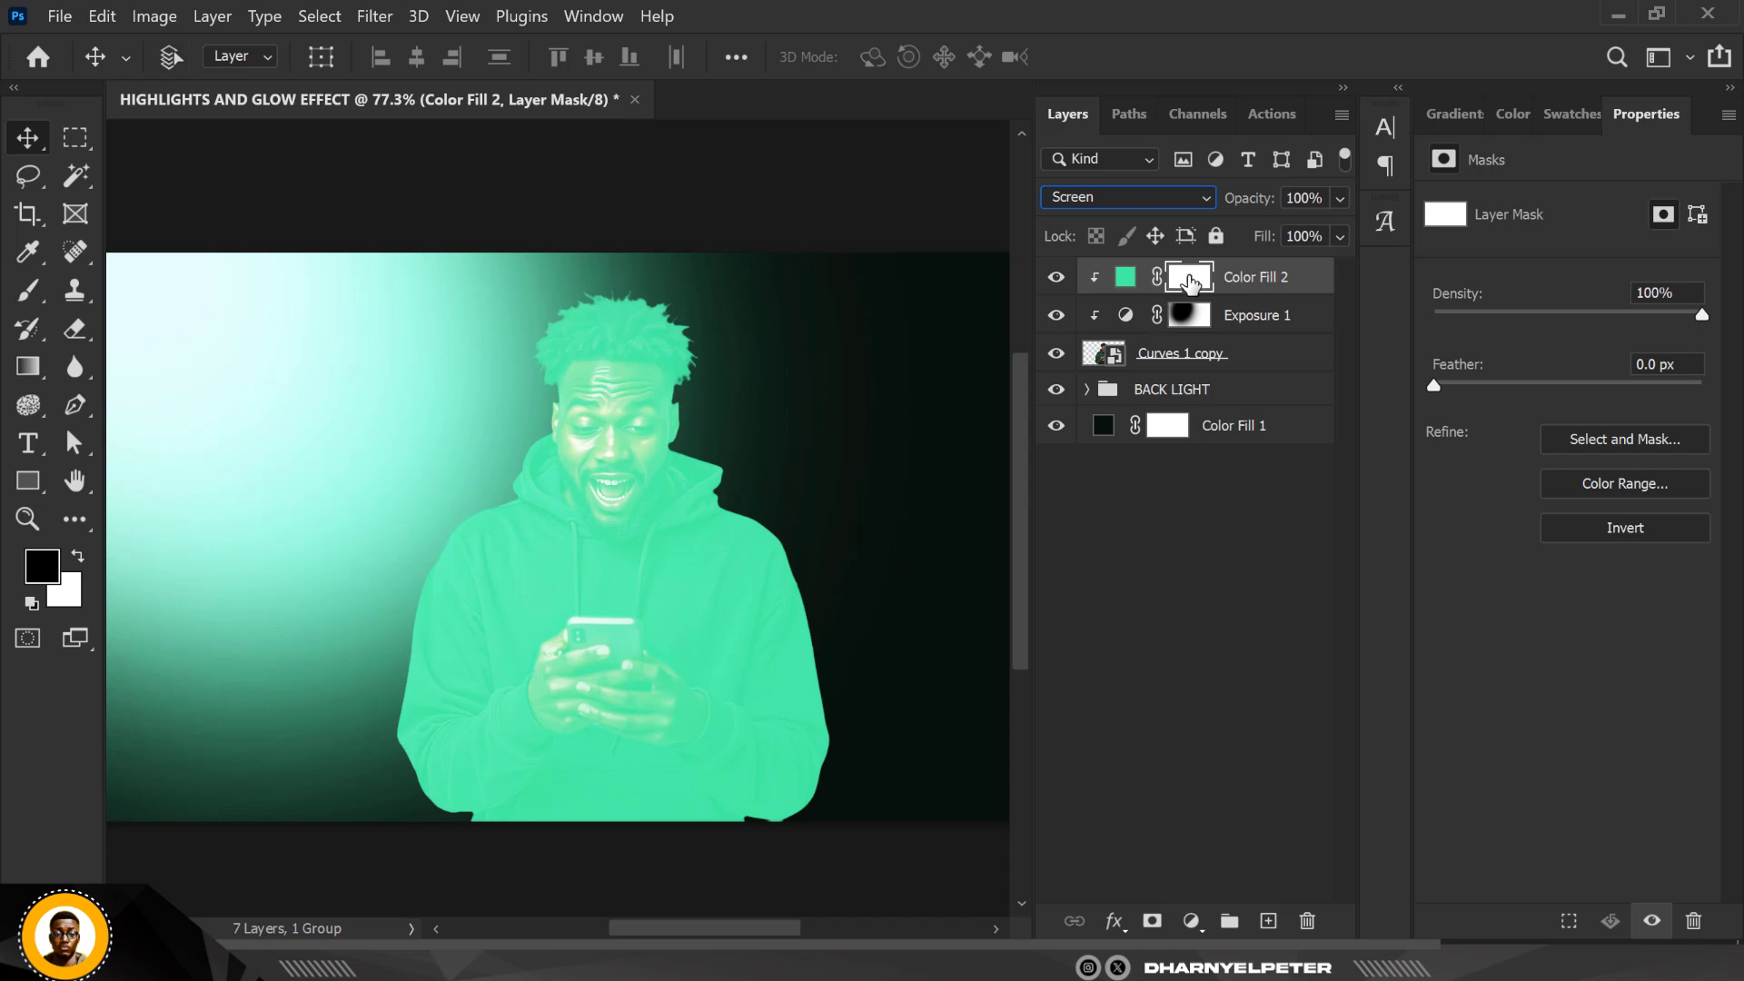
{"action": "key", "text": "alt+BackSpace"}
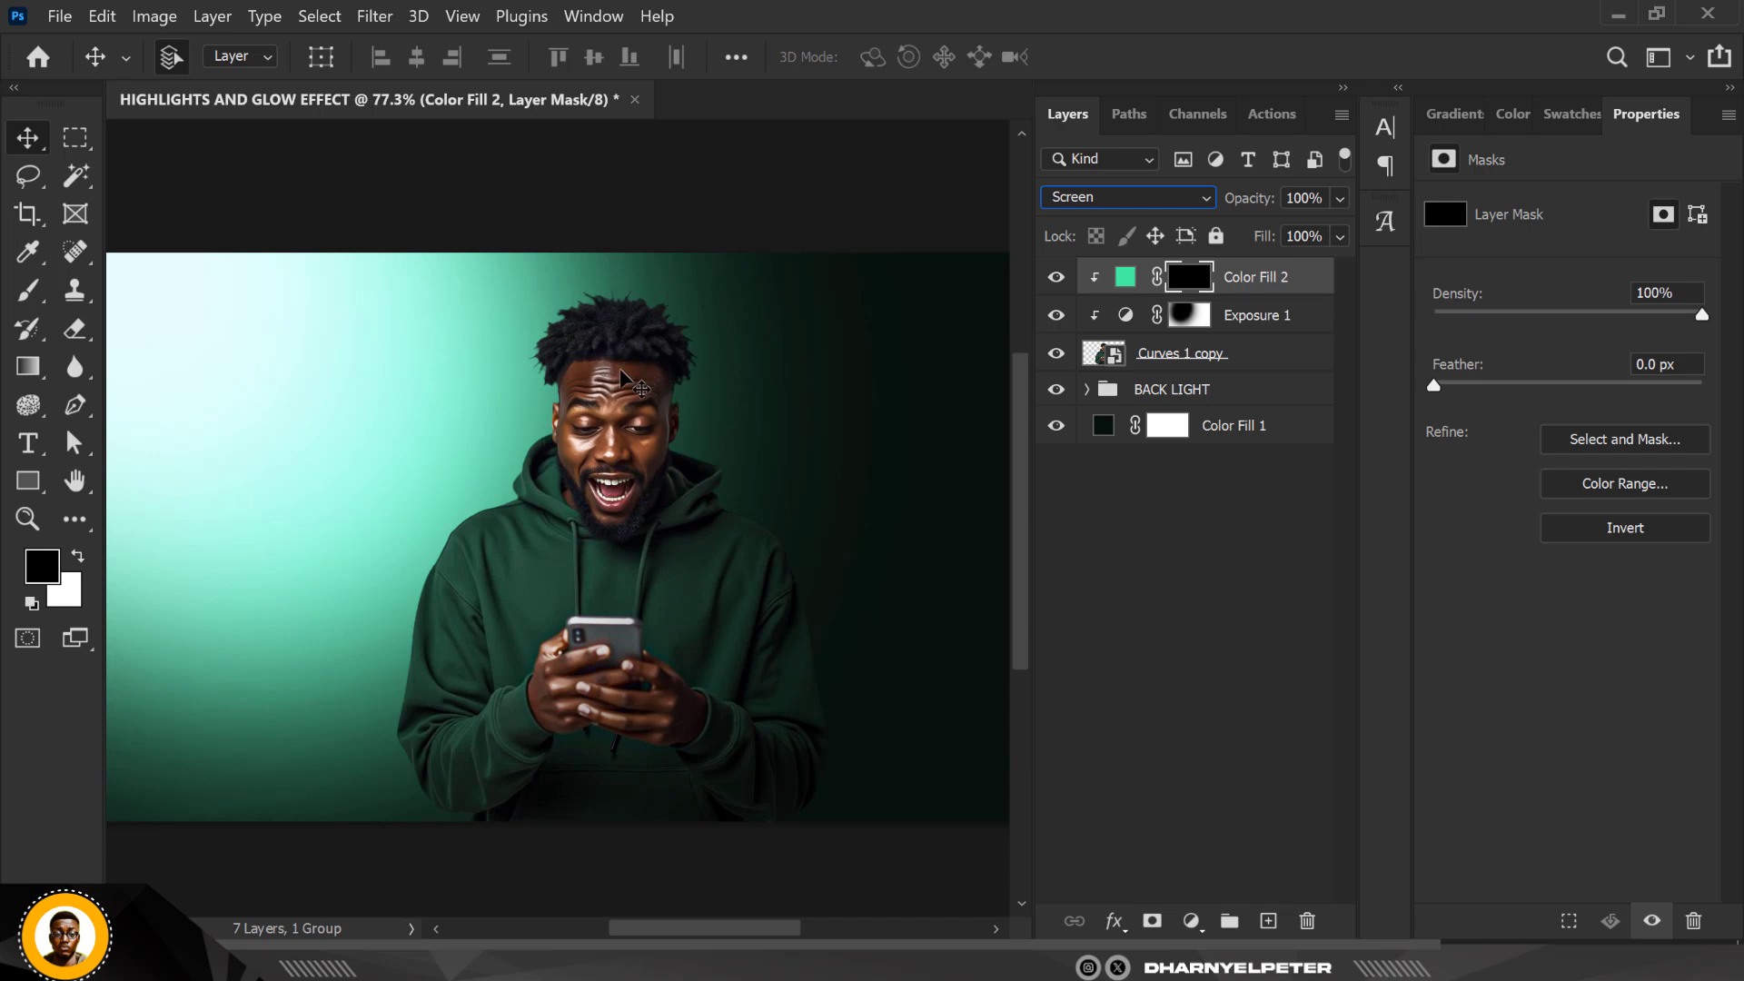
{"action": "left_click", "coordinate": [27, 291]}
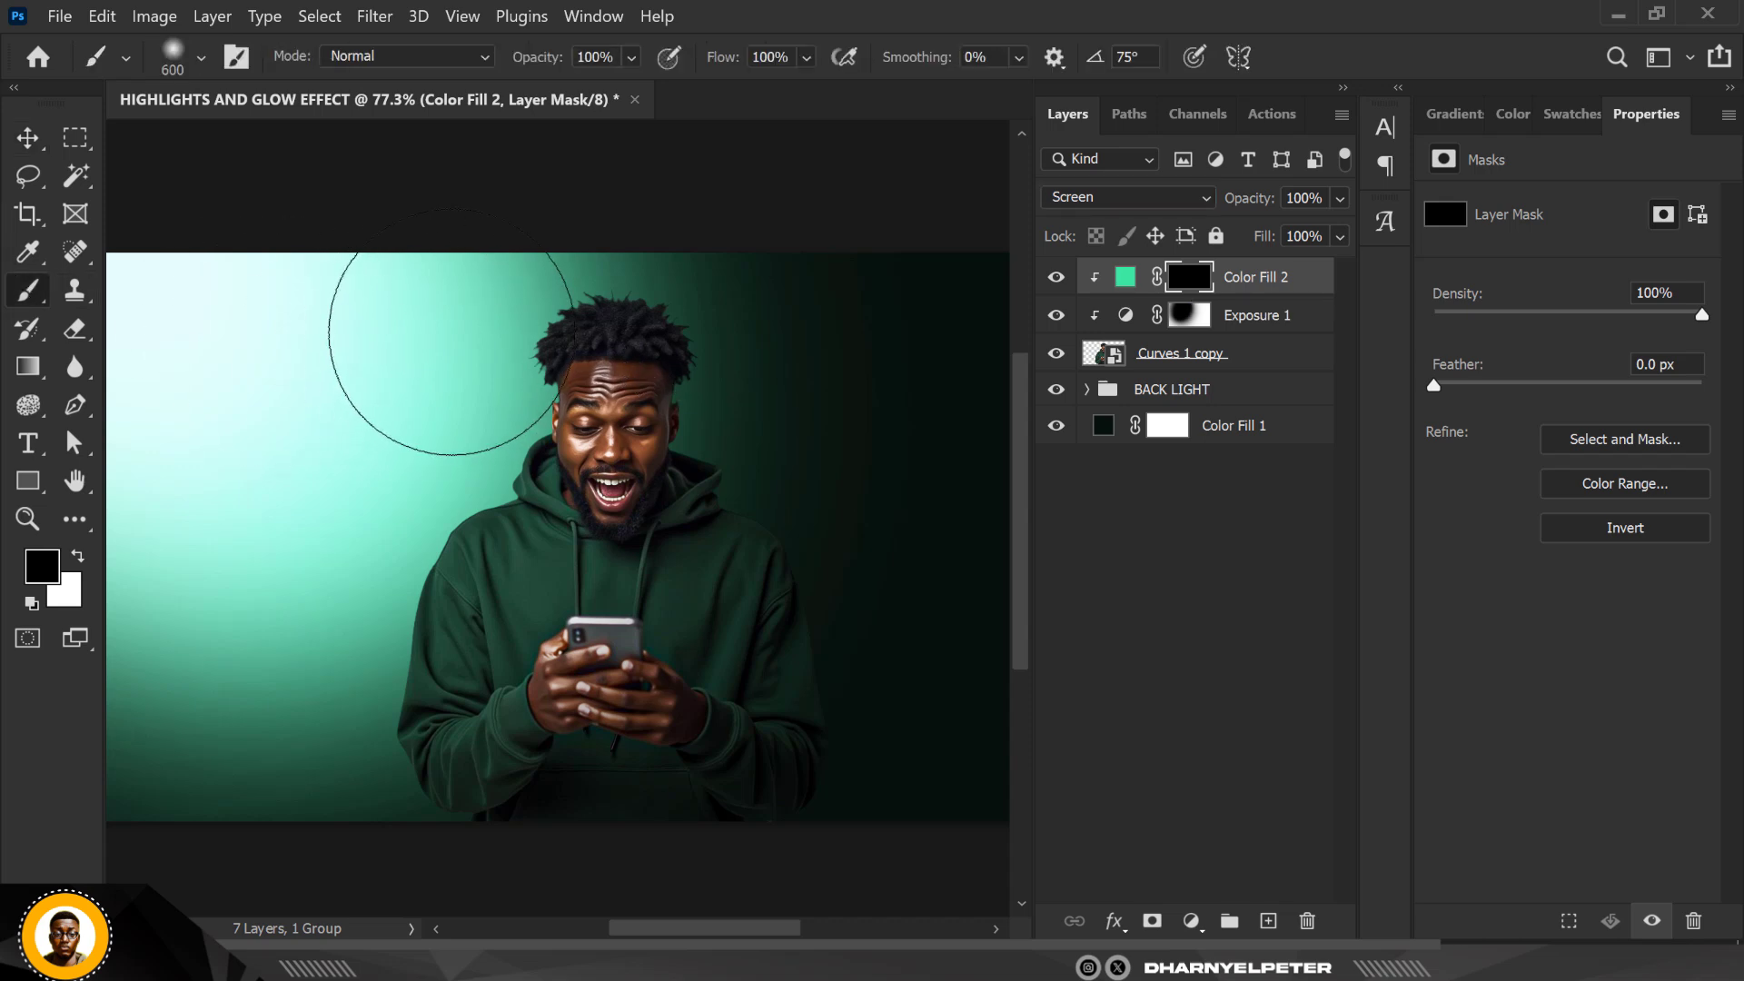
{"action": "key", "text": "bracketleft"}
{"action": "key", "text": "bracketleft"}
{"action": "key", "text": "bracketleft"}
{"action": "key", "text": "bracketleft"}
{"action": "key", "text": "bracketleft"}
{"action": "key", "text": "bracketleft"}
{"action": "key", "text": "bracketleft"}
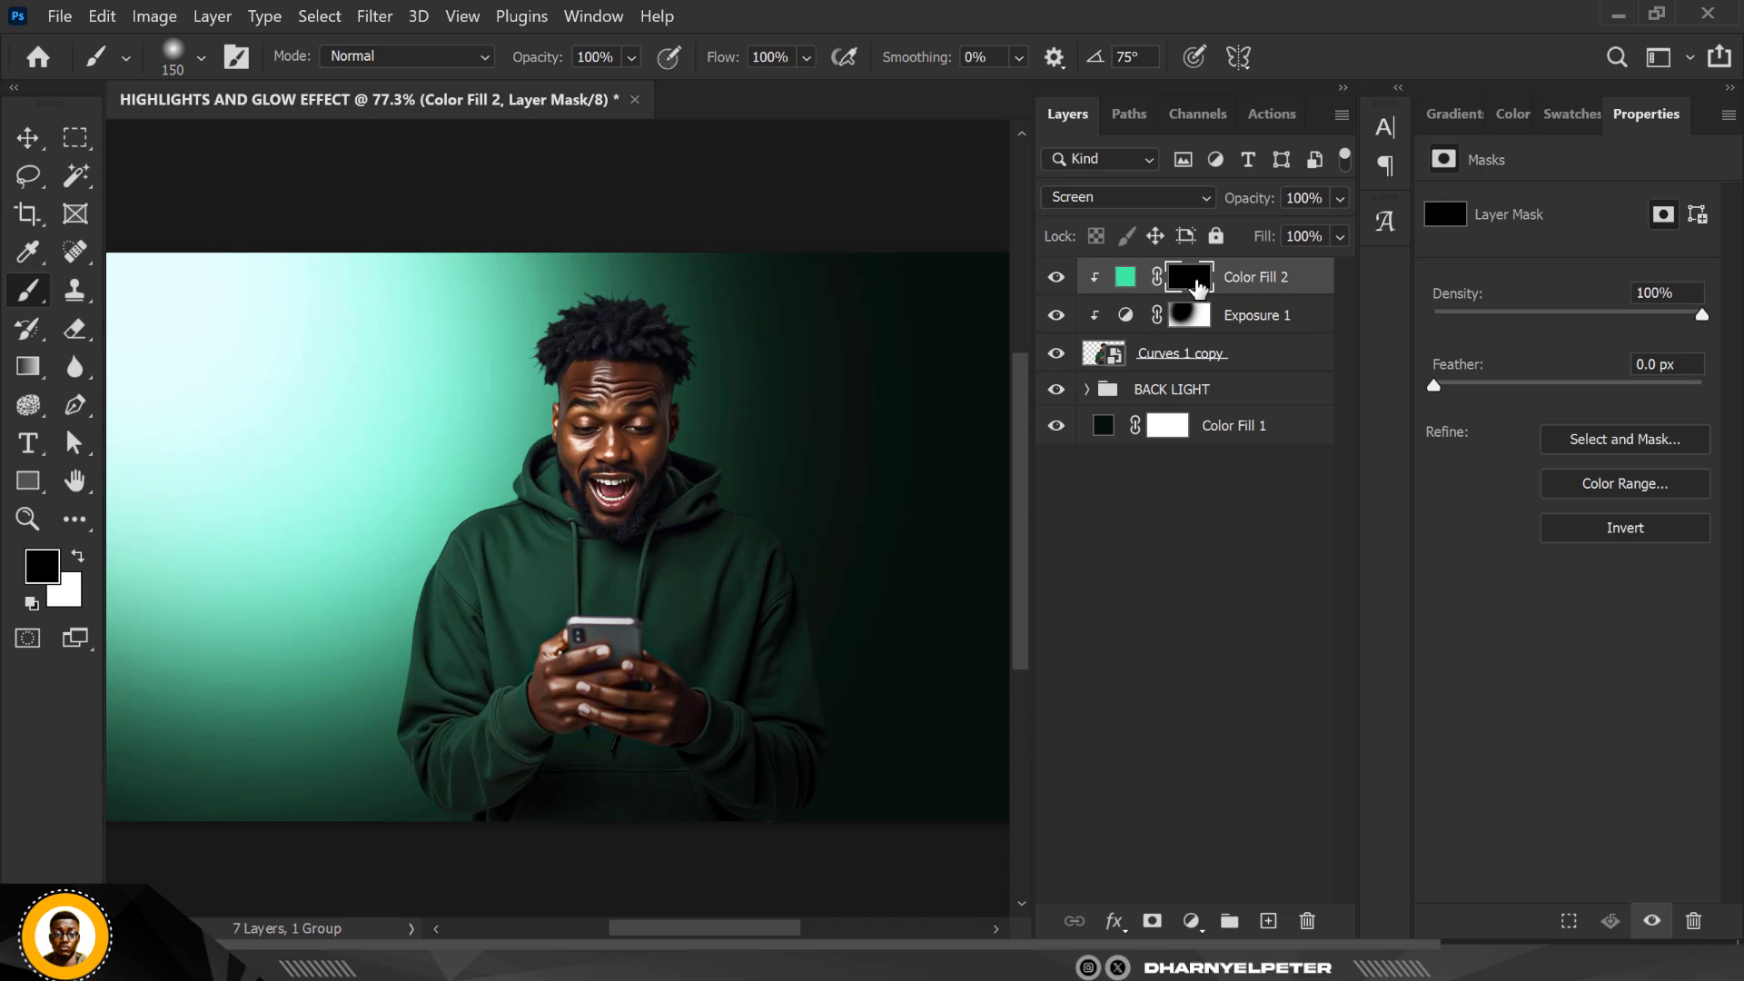
{"action": "left_click", "coordinate": [79, 557]}
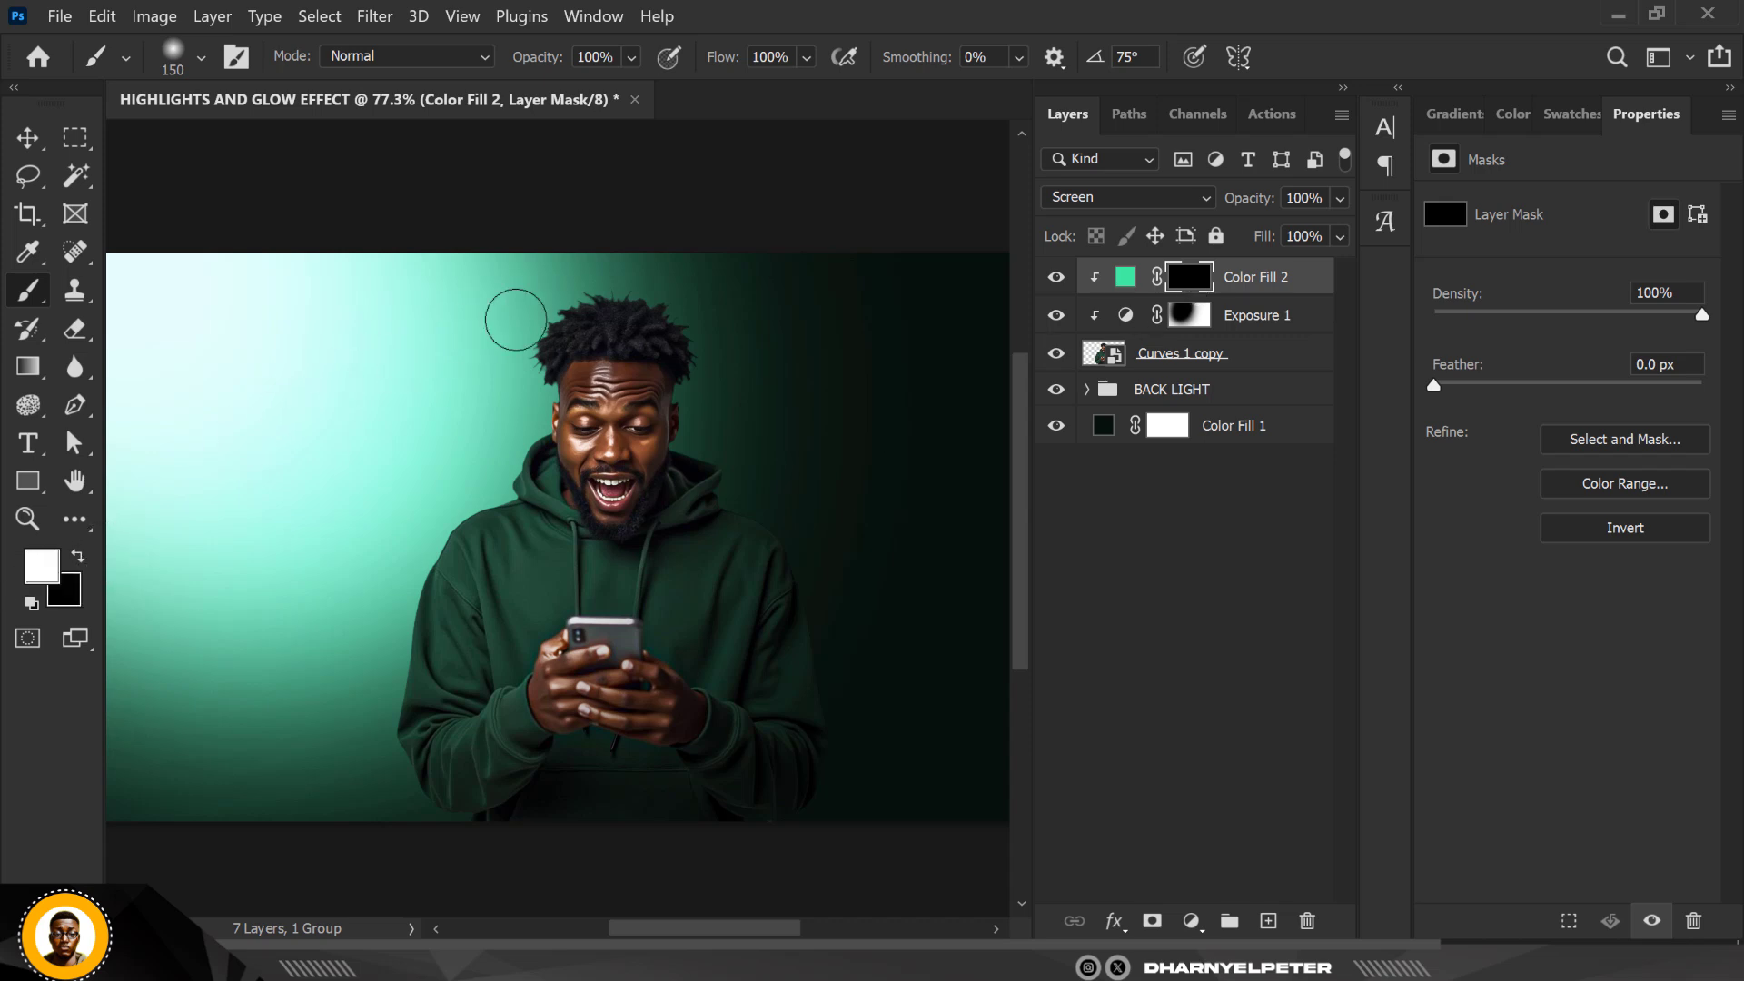
{"action": "mouse_move", "coordinate": [563, 343]}
{"action": "left_mouse_down"}
{"action": "mouse_move", "coordinate": [599, 270]}
{"action": "mouse_move", "coordinate": [488, 336]}
{"action": "mouse_move", "coordinate": [479, 359]}
{"action": "mouse_move", "coordinate": [504, 330]}
{"action": "mouse_move", "coordinate": [503, 383]}
{"action": "mouse_move", "coordinate": [520, 357]}
{"action": "mouse_move", "coordinate": [501, 452]}
{"action": "mouse_move", "coordinate": [519, 419]}
{"action": "mouse_move", "coordinate": [402, 569]}
{"action": "mouse_move", "coordinate": [354, 699]}
{"action": "left_mouse_up"}
{"action": "mouse_move", "coordinate": [405, 581]}
{"action": "left_mouse_down"}
{"action": "mouse_move", "coordinate": [355, 700]}
{"action": "mouse_move", "coordinate": [439, 528]}
{"action": "mouse_move", "coordinate": [310, 724]}
{"action": "mouse_move", "coordinate": [355, 647]}
{"action": "mouse_move", "coordinate": [342, 787]}
{"action": "mouse_move", "coordinate": [369, 669]}
{"action": "mouse_move", "coordinate": [381, 817]}
{"action": "mouse_move", "coordinate": [408, 837]}
{"action": "mouse_move", "coordinate": [397, 808]}
{"action": "mouse_move", "coordinate": [440, 855]}
{"action": "mouse_move", "coordinate": [451, 846]}
{"action": "mouse_move", "coordinate": [376, 726]}
{"action": "mouse_move", "coordinate": [354, 634]}
{"action": "mouse_move", "coordinate": [337, 843]}
{"action": "mouse_move", "coordinate": [363, 778]}
{"action": "left_mouse_up"}
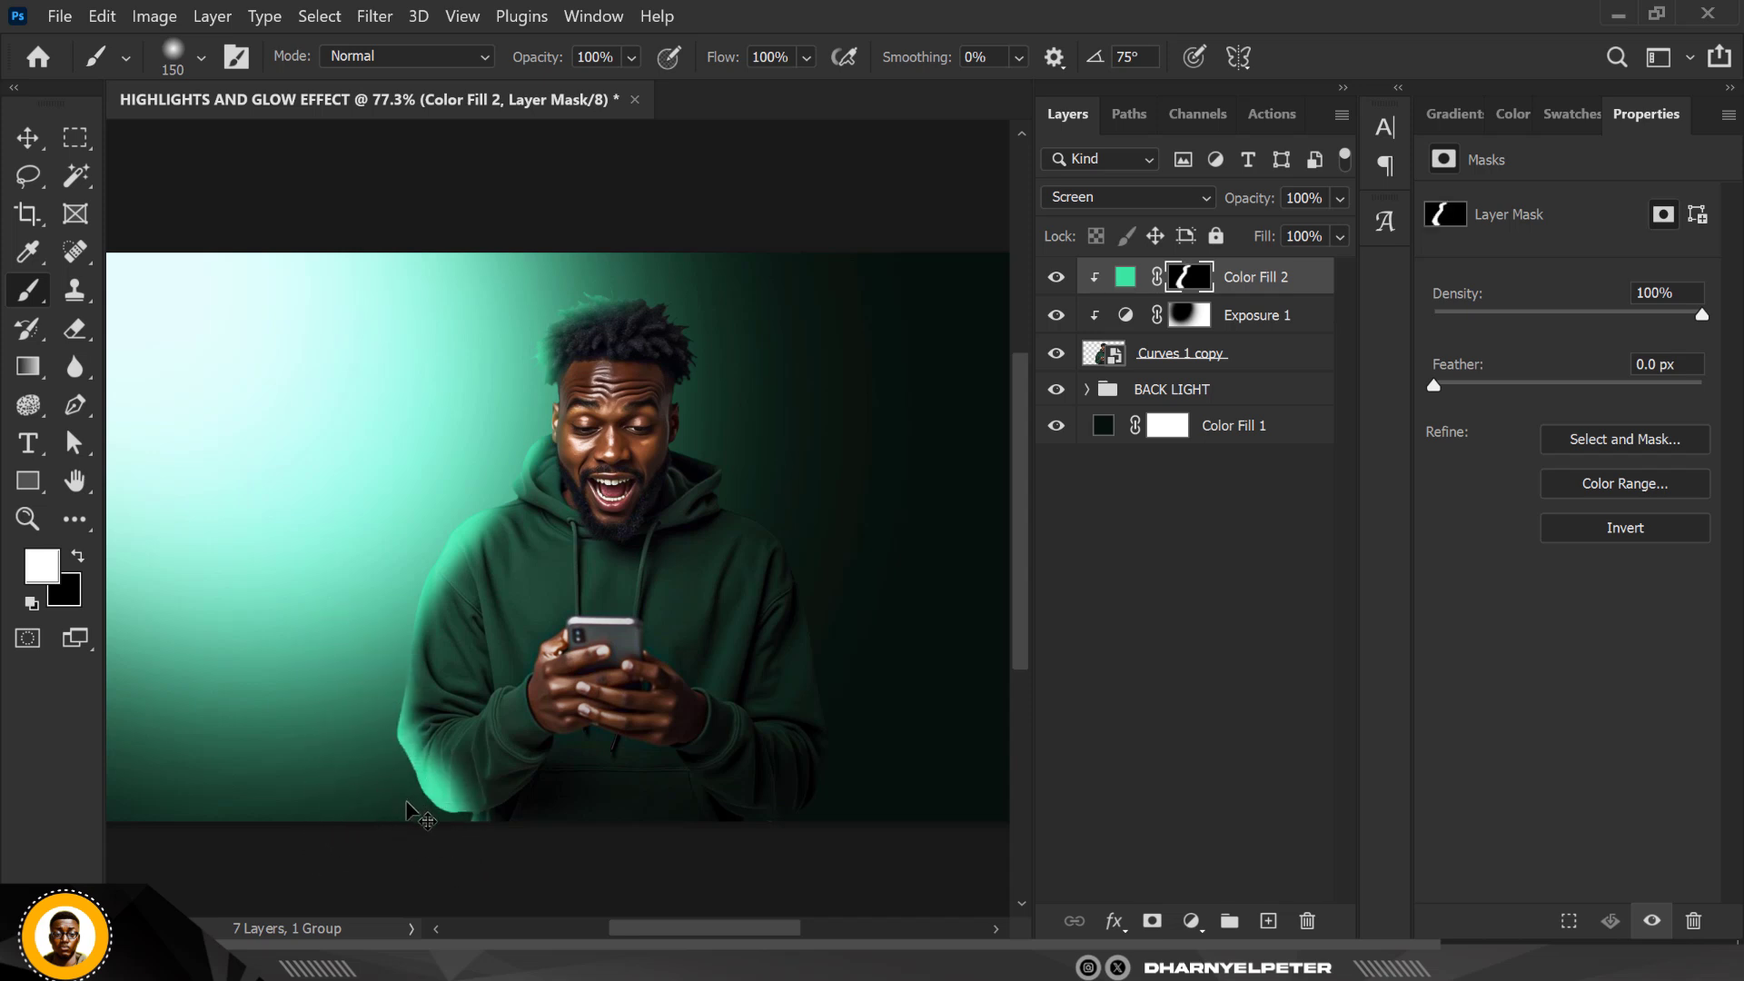
{"action": "key", "text": "ctrl+BackSpace"}
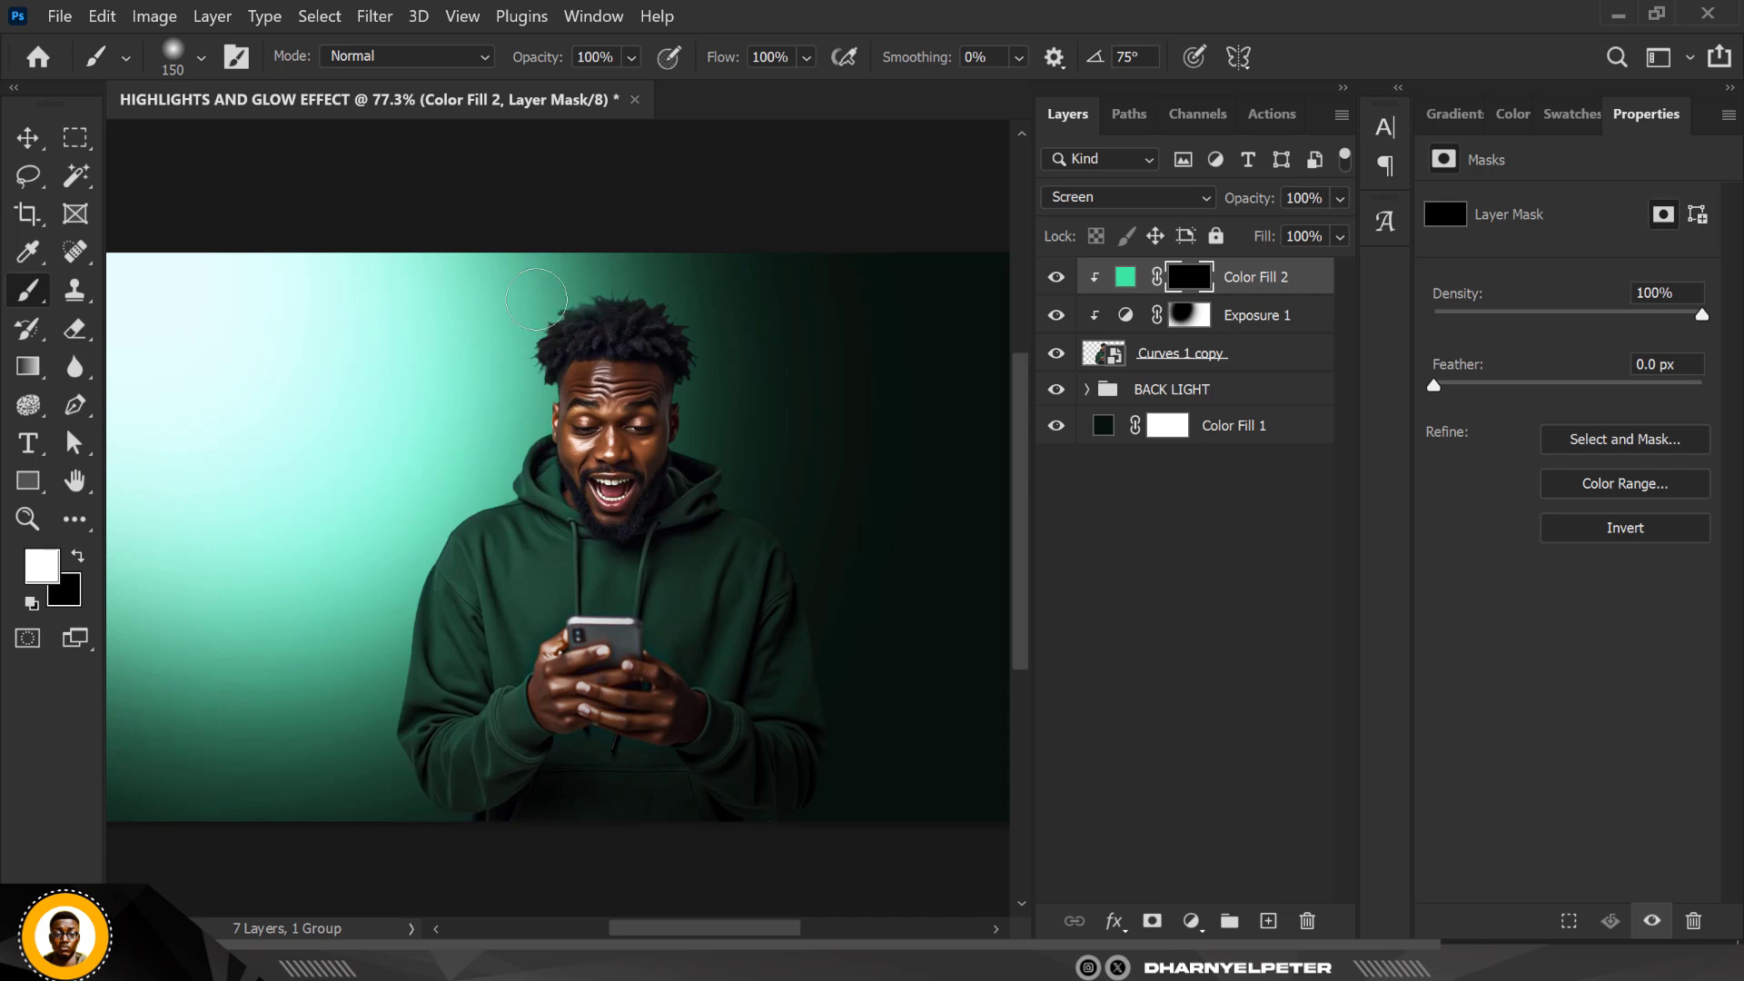
Paint white on the Color Fill 2 mask along the man's glow-facing hair, hood, shoulder and sleeve edges with the 150 px brush
{"action": "mouse_move", "coordinate": [536, 299]}
{"action": "left_mouse_down"}
{"action": "mouse_move", "coordinate": [521, 361]}
{"action": "mouse_move", "coordinate": [622, 276]}
{"action": "mouse_move", "coordinate": [458, 382]}
{"action": "mouse_move", "coordinate": [502, 444]}
{"action": "mouse_move", "coordinate": [467, 491]}
{"action": "mouse_move", "coordinate": [519, 387]}
{"action": "mouse_move", "coordinate": [494, 461]}
{"action": "mouse_move", "coordinate": [428, 522]}
{"action": "mouse_move", "coordinate": [387, 657]}
{"action": "mouse_move", "coordinate": [378, 776]}
{"action": "left_mouse_up"}
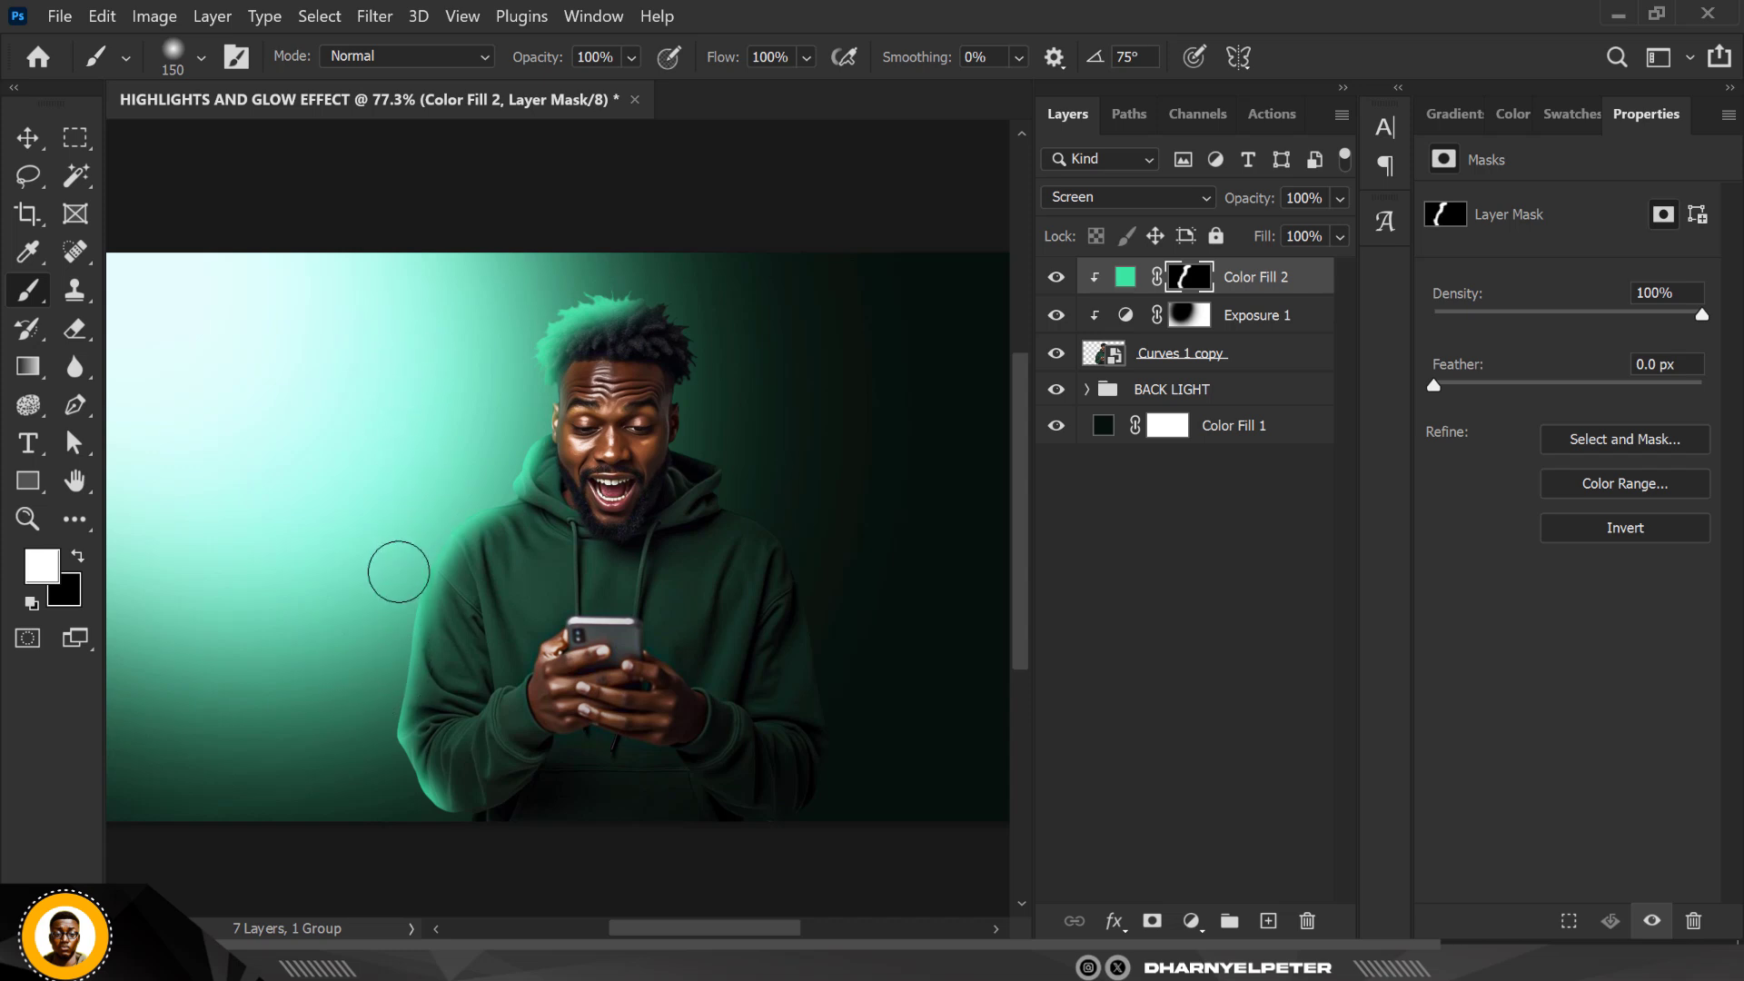
{"action": "mouse_move", "coordinate": [433, 545]}
{"action": "left_mouse_down"}
{"action": "mouse_move", "coordinate": [478, 506]}
{"action": "mouse_move", "coordinate": [542, 505]}
{"action": "left_mouse_up"}
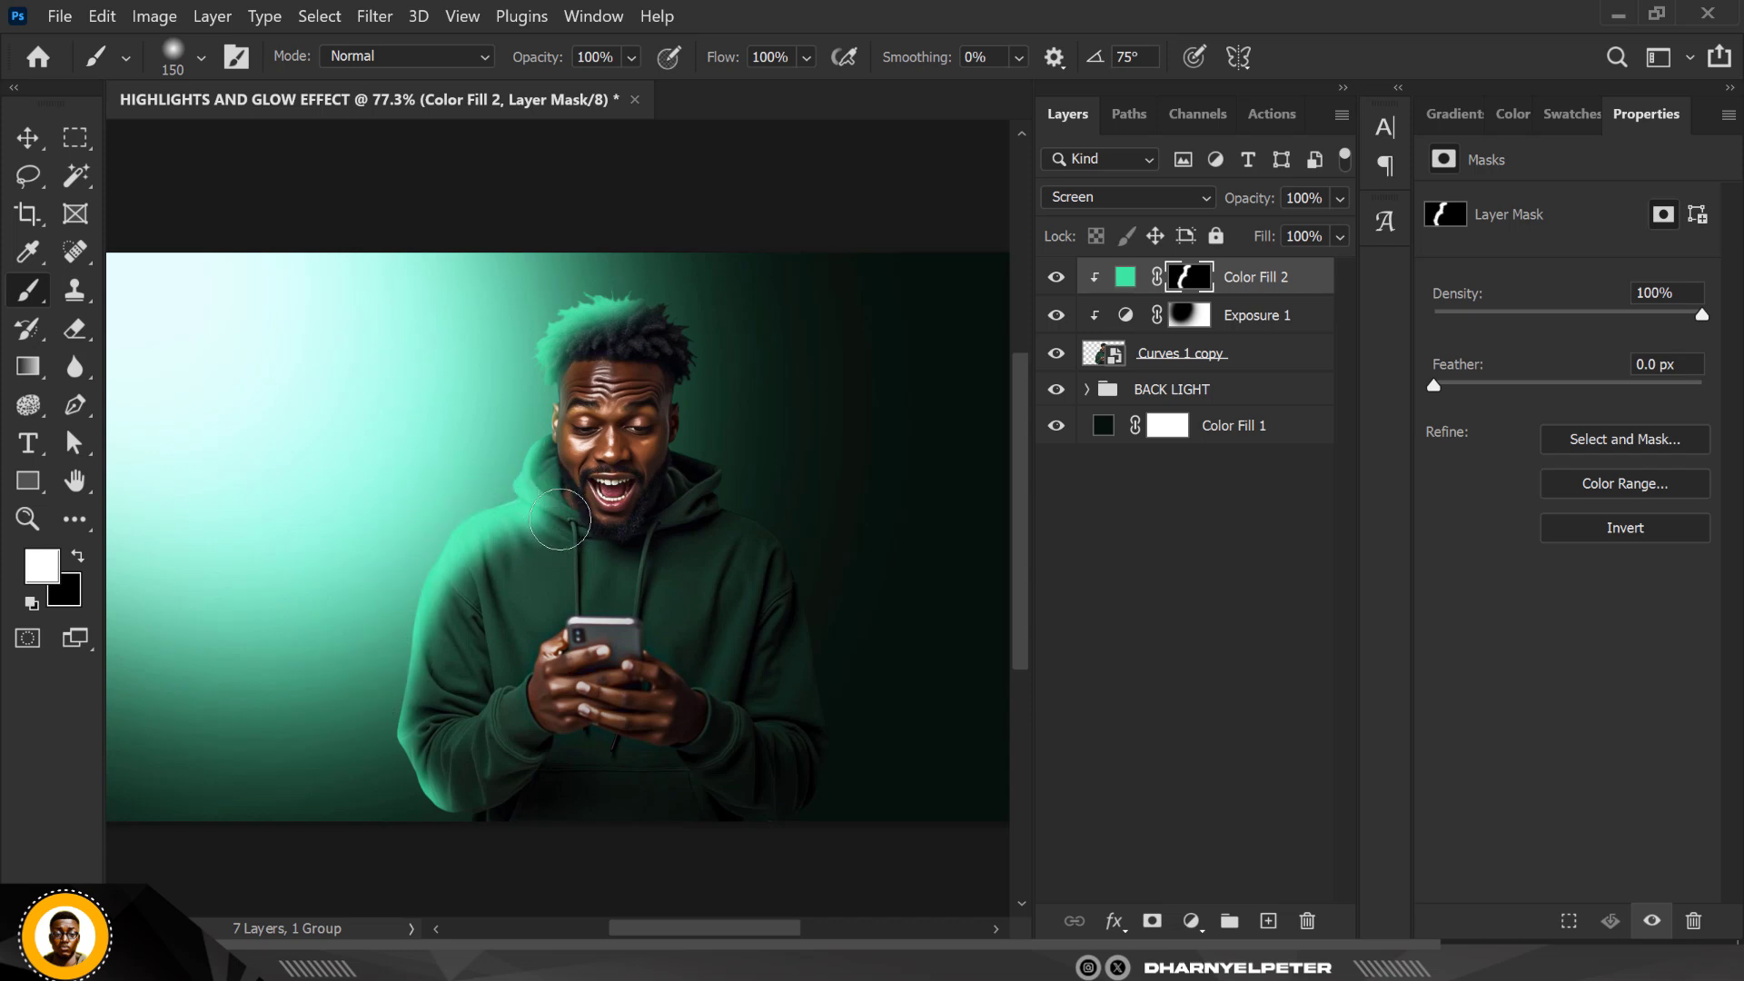
{"action": "mouse_move", "coordinate": [417, 574]}
{"action": "left_mouse_down"}
{"action": "mouse_move", "coordinate": [370, 723]}
{"action": "mouse_move", "coordinate": [406, 602]}
{"action": "left_mouse_up"}
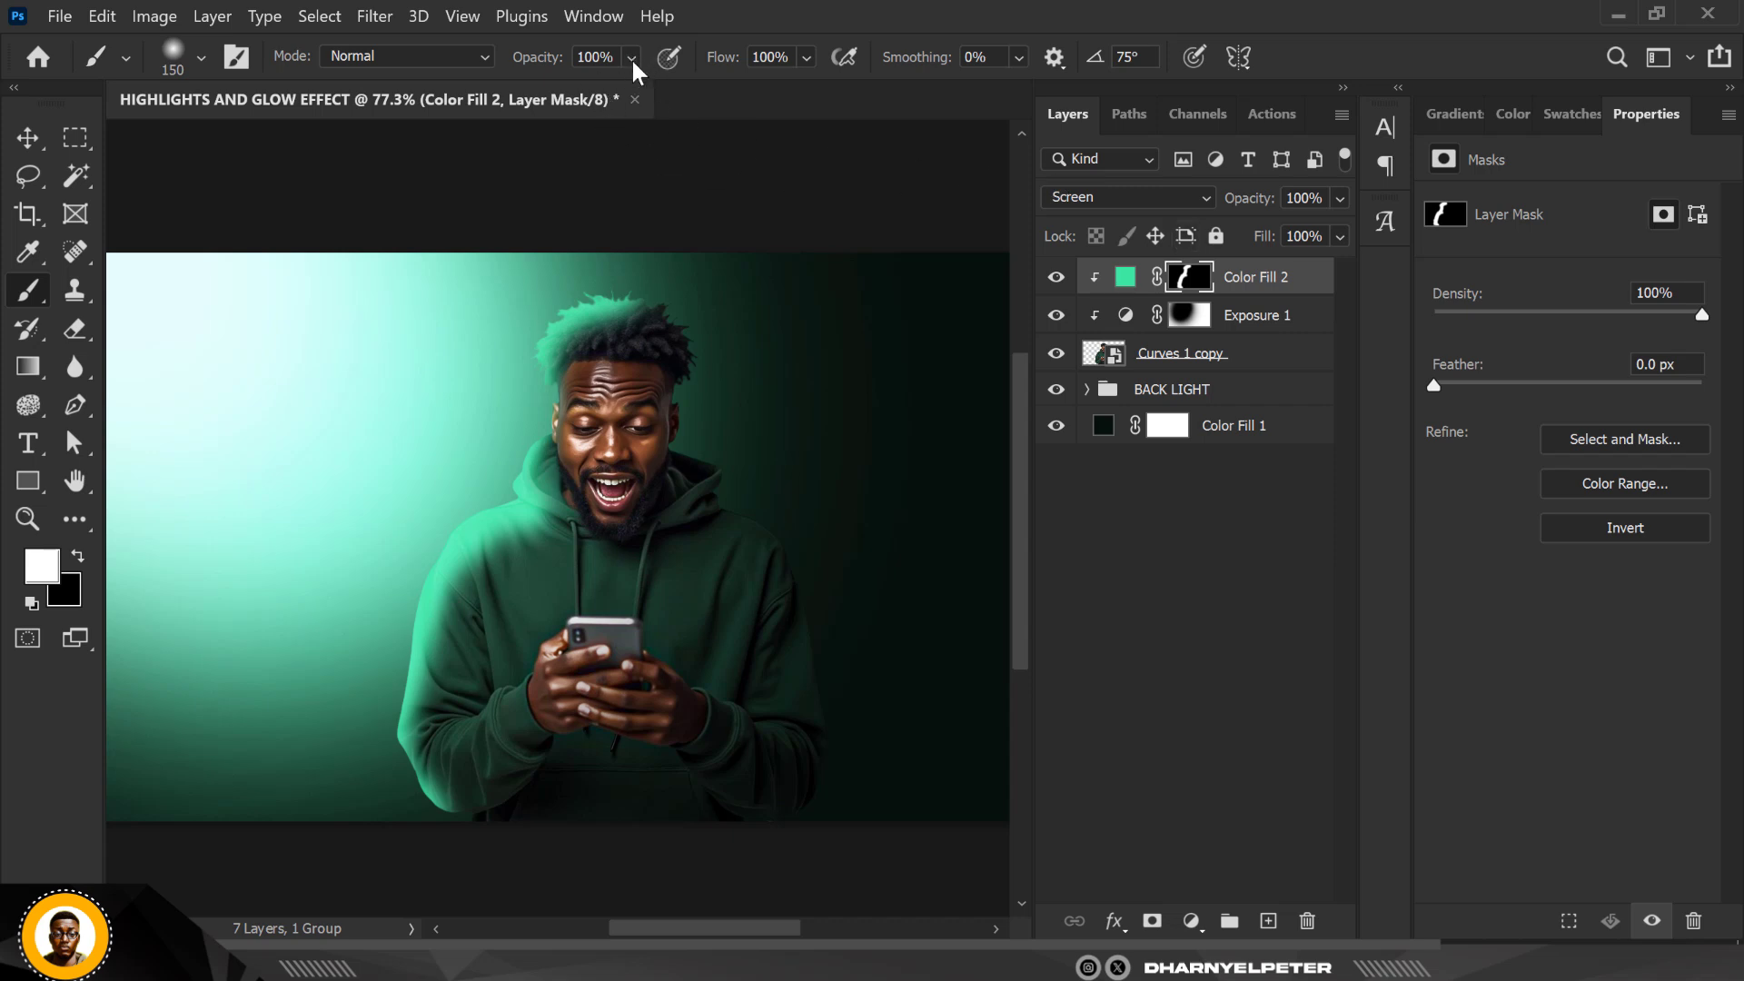
Lower the brush flow to 8% and softly extend the mint highlight over the glow-facing chest and sleeve, enlarging the brush to 250 px
{"action": "left_click", "coordinate": [807, 58]}
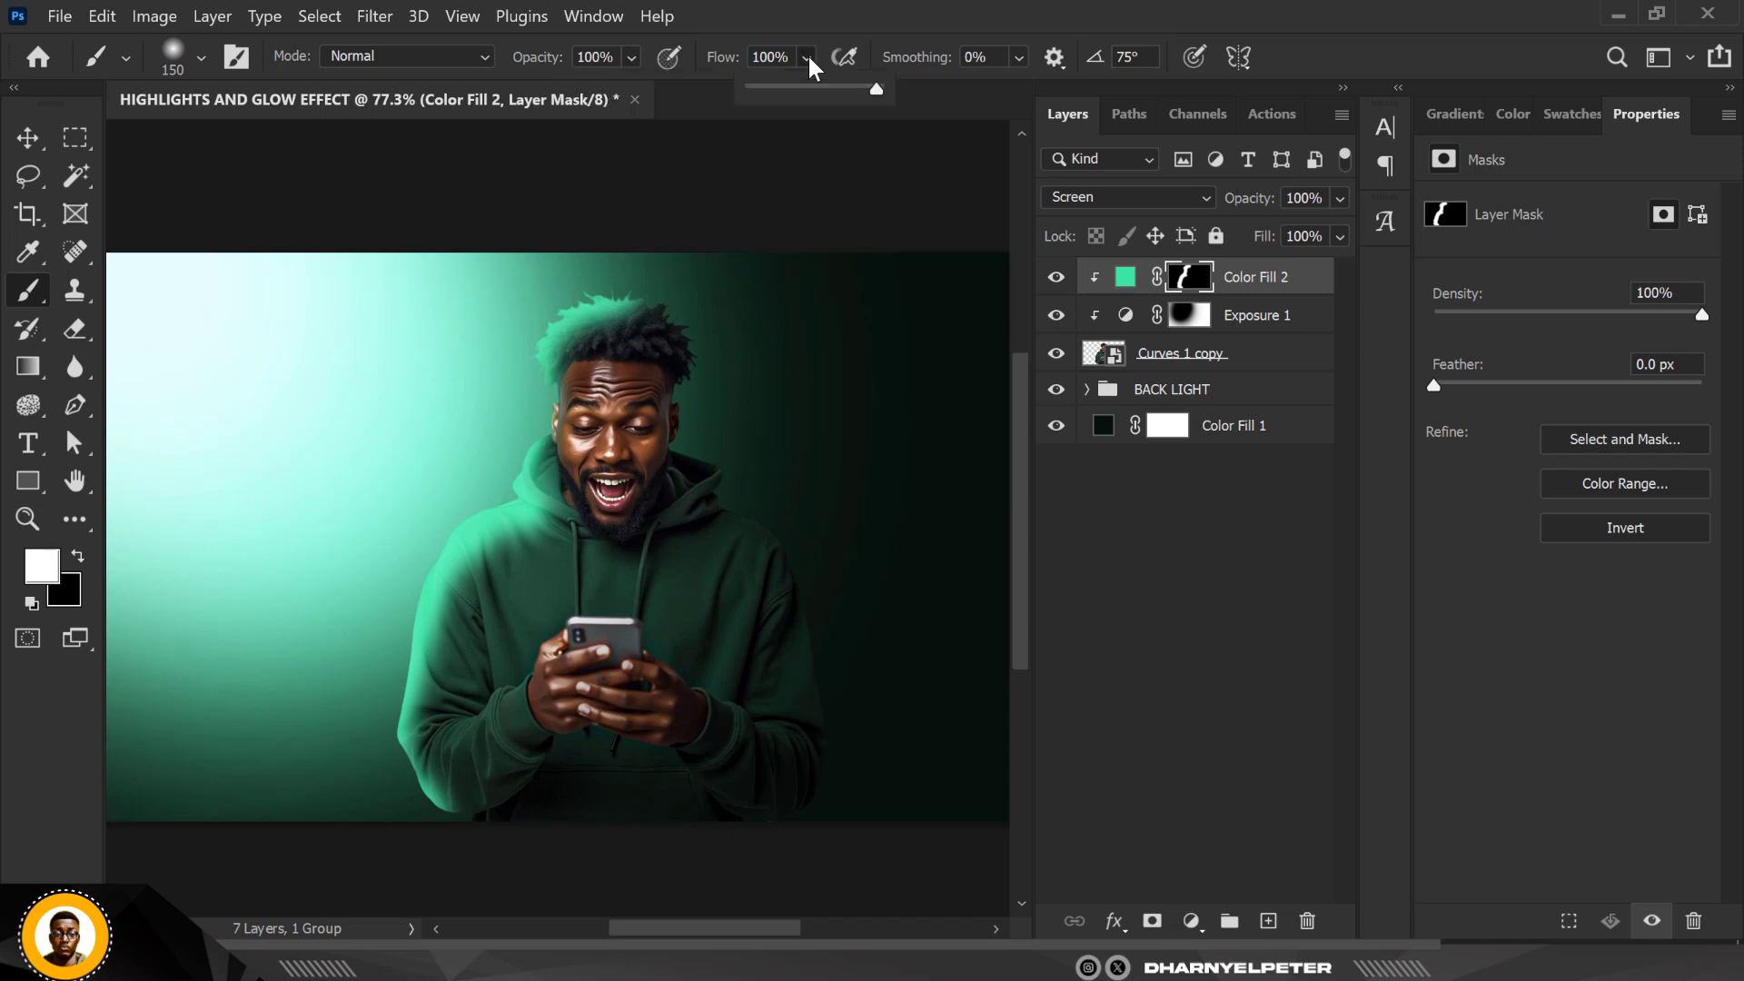
{"action": "left_click", "coordinate": [762, 85]}
{"action": "left_click", "coordinate": [517, 546]}
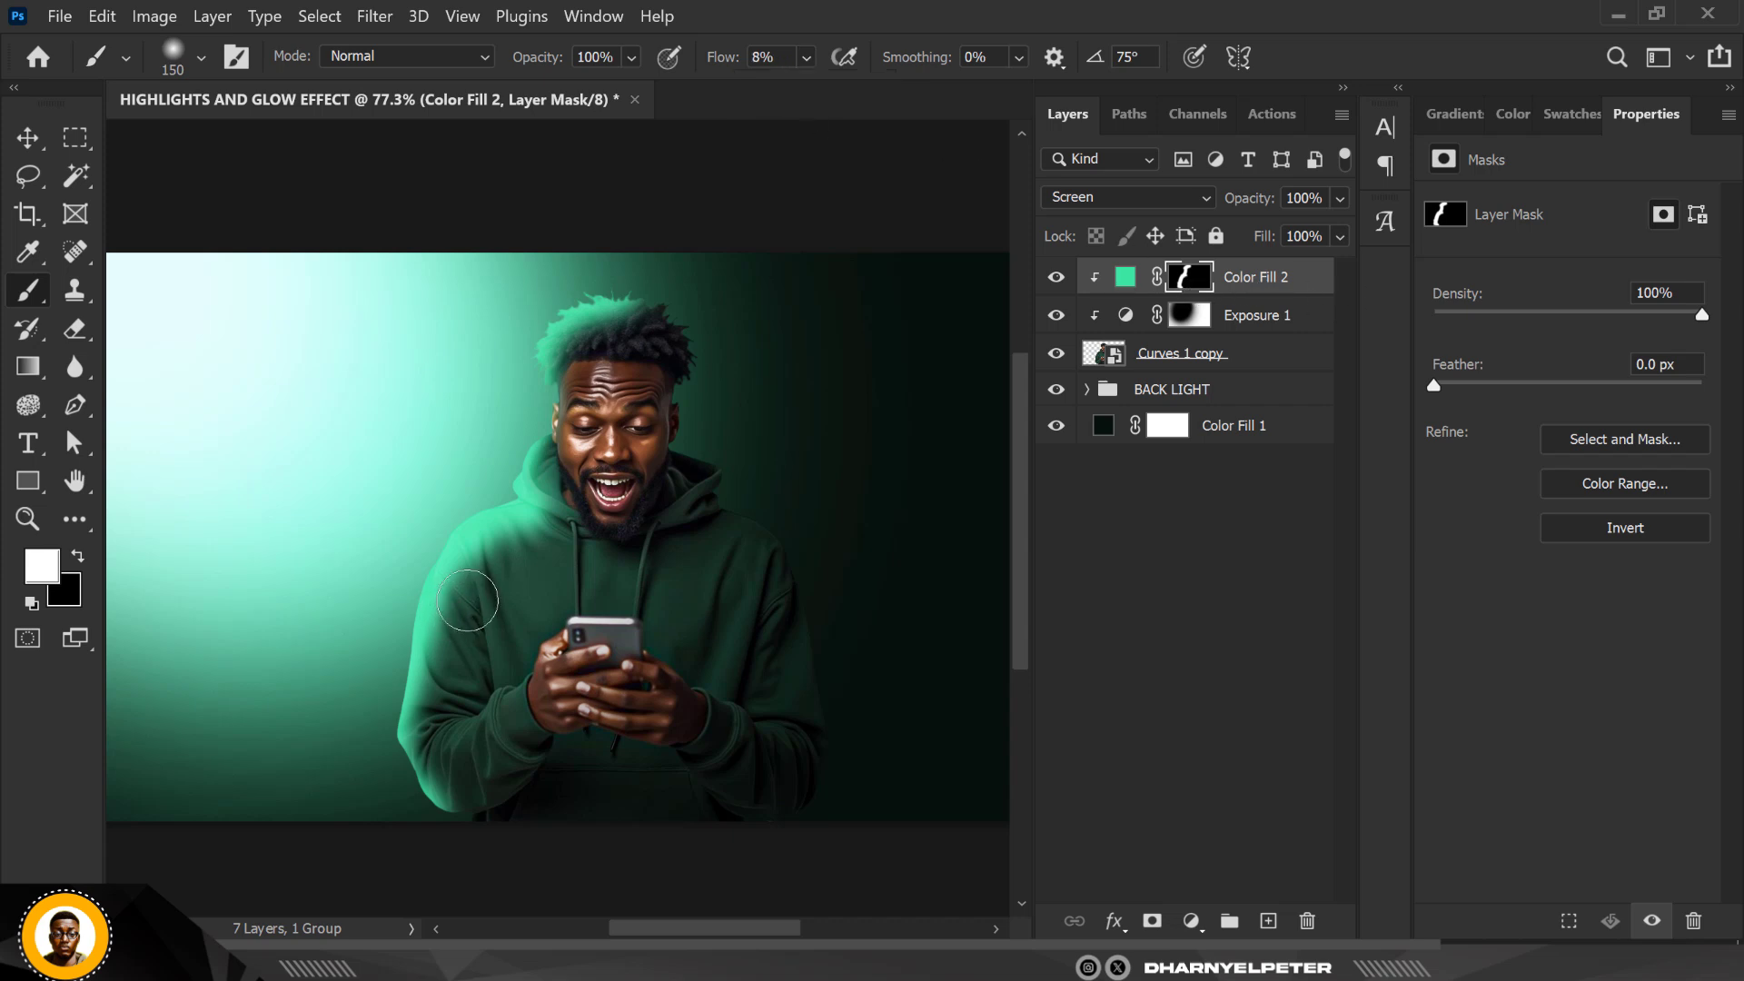
{"action": "key", "text": "bracketright"}
{"action": "key", "text": "bracketright"}
{"action": "key", "text": "bracketright"}
{"action": "mouse_move", "coordinate": [467, 600]}
{"action": "left_mouse_down"}
{"action": "mouse_move", "coordinate": [465, 754]}
{"action": "mouse_move", "coordinate": [529, 642]}
{"action": "mouse_move", "coordinate": [506, 559]}
{"action": "mouse_move", "coordinate": [528, 538]}
{"action": "mouse_move", "coordinate": [495, 656]}
{"action": "left_mouse_up"}
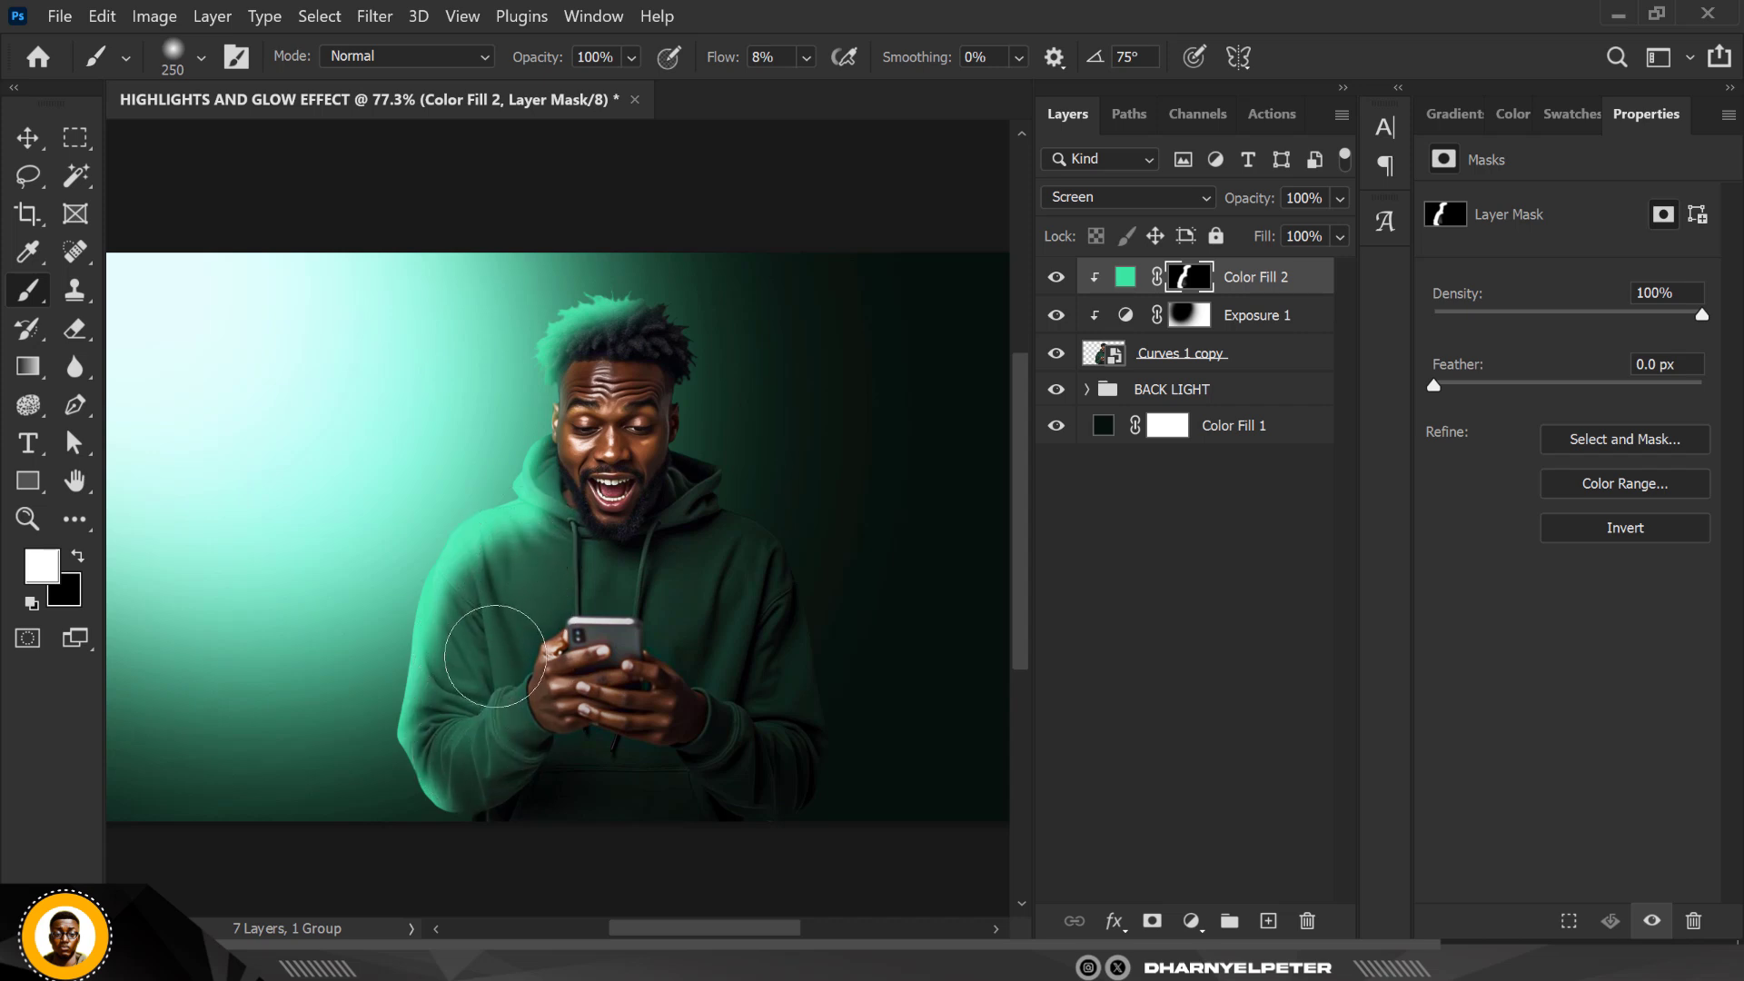
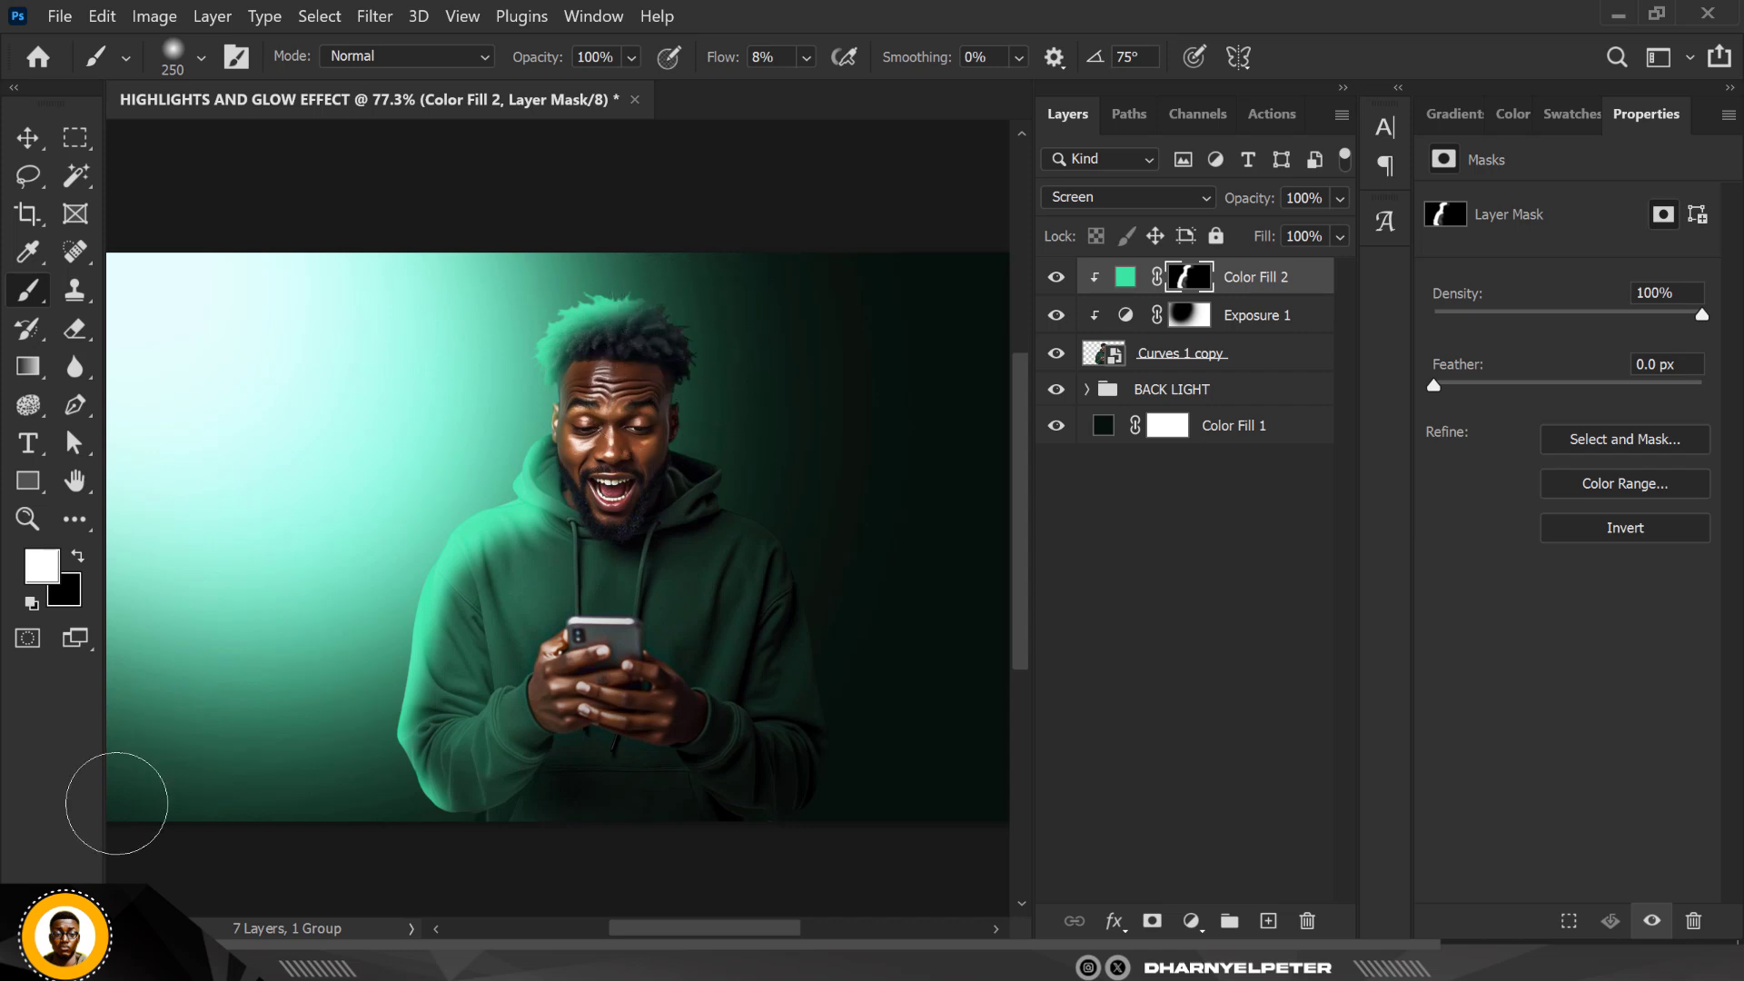
Paint black on the Color Fill 2 mask over the hair with a size 150 brush at 100% flow, reducing the green tint
{"action": "left_click", "coordinate": [806, 57]}
{"action": "left_click_drag", "start_coordinate": [821, 86], "coordinate": [1020, 289]}
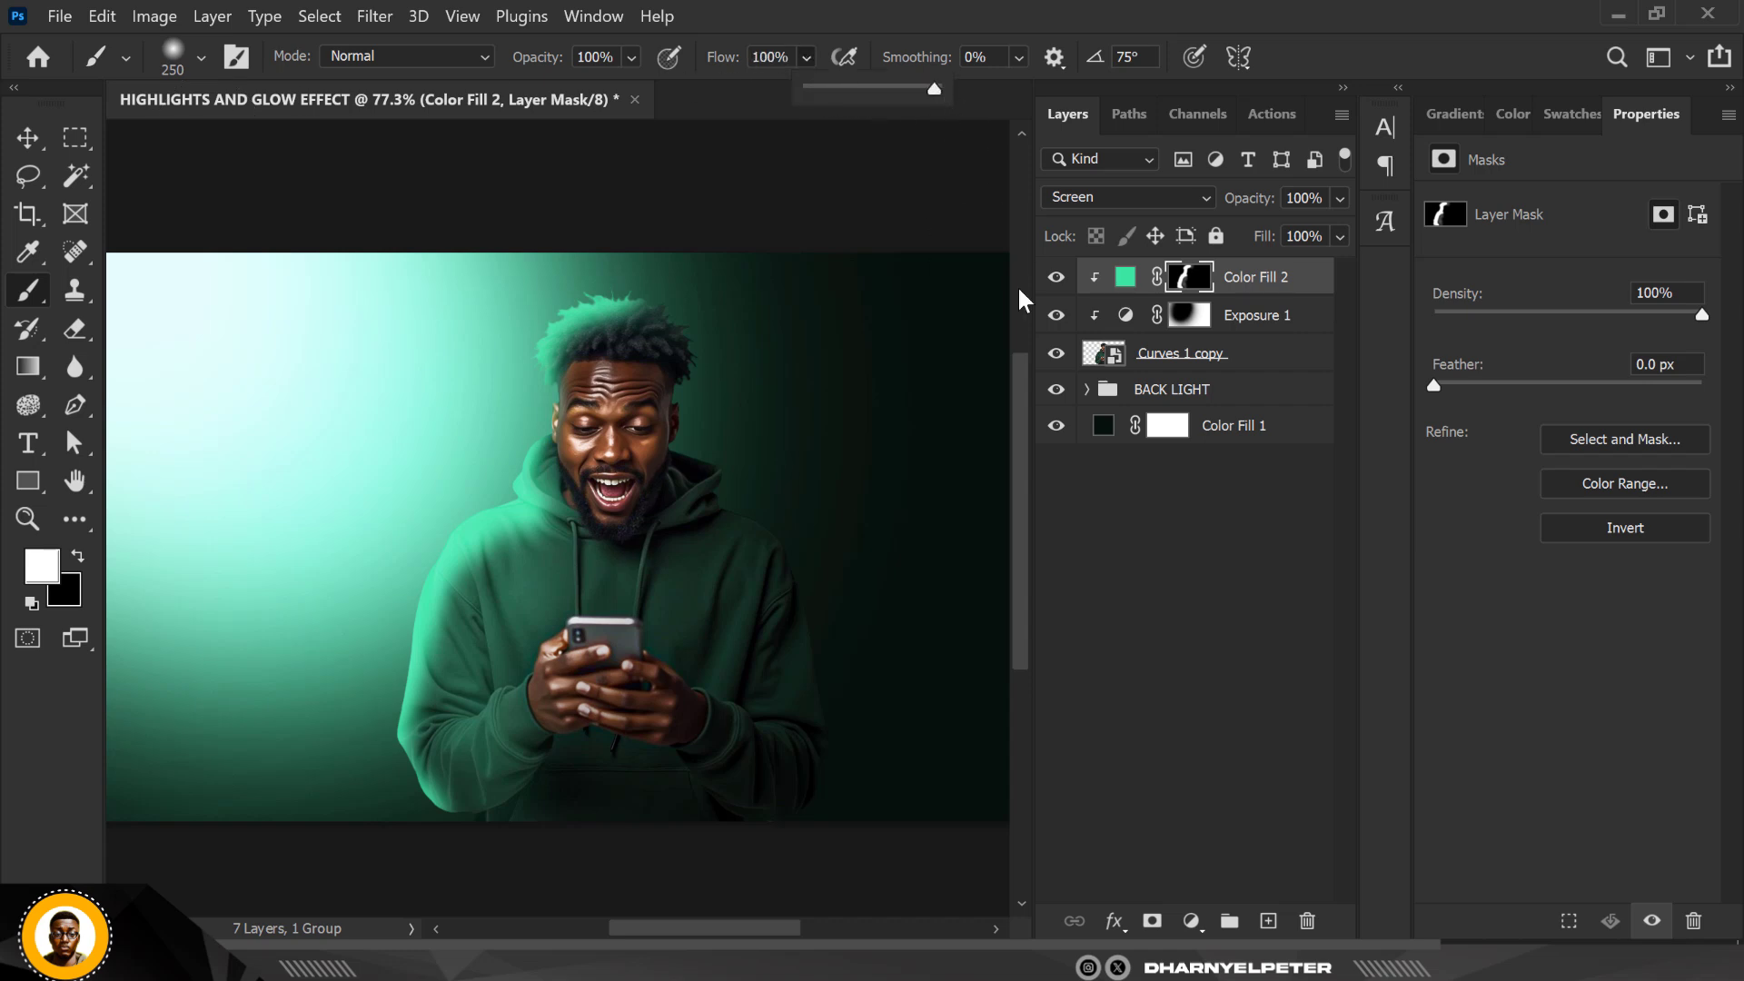
{"action": "left_click", "coordinate": [1183, 288]}
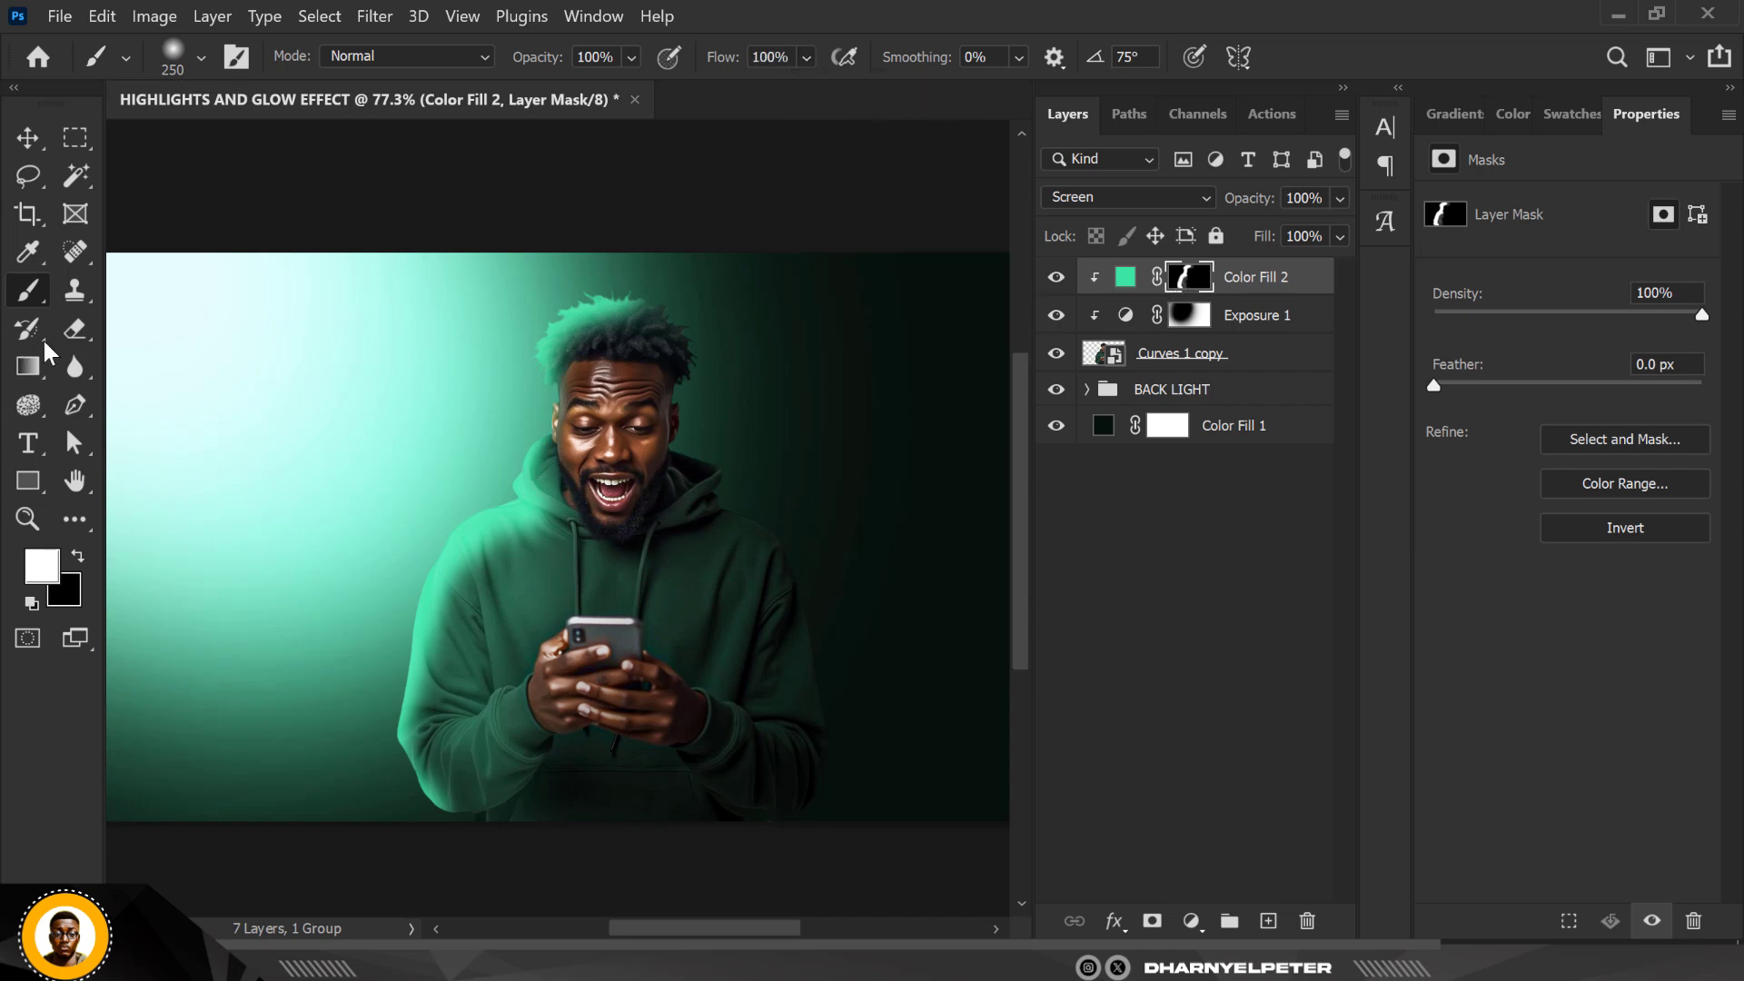
{"action": "left_click", "coordinate": [78, 555]}
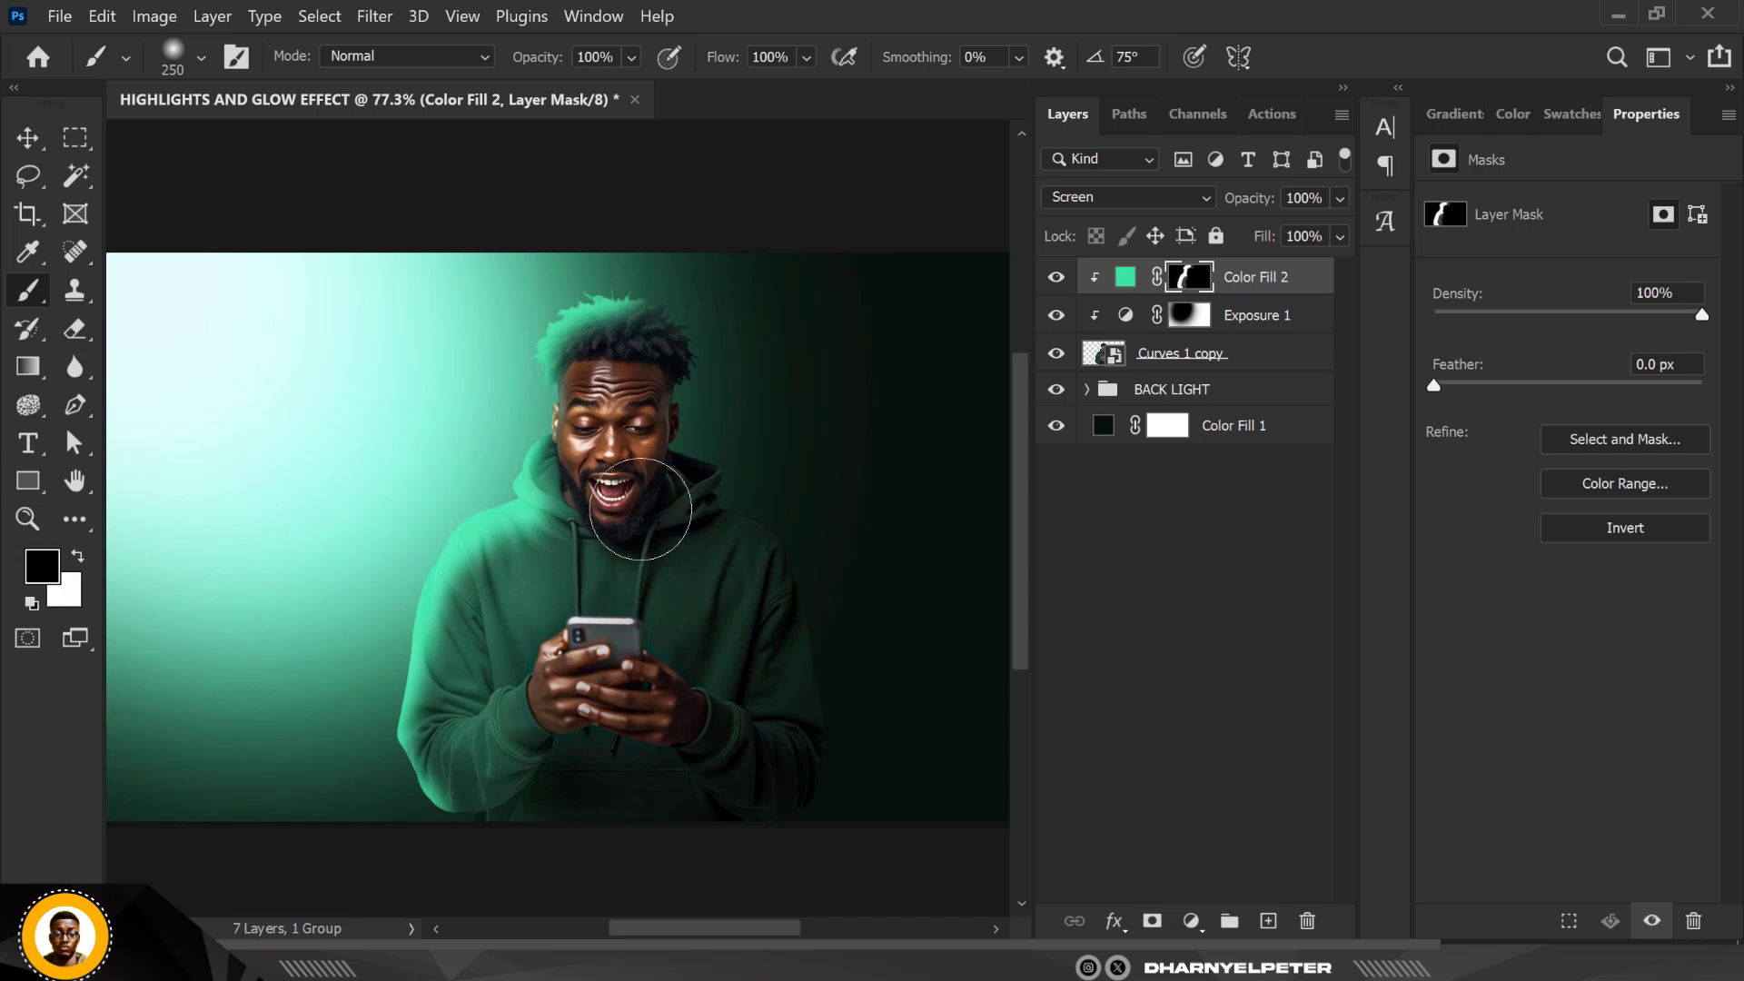
{"action": "key", "text": "bracketleft"}
{"action": "key", "text": "bracketleft"}
{"action": "key", "text": "bracketleft"}
{"action": "left_click_drag", "start_coordinate": [617, 345], "coordinate": [587, 338]}
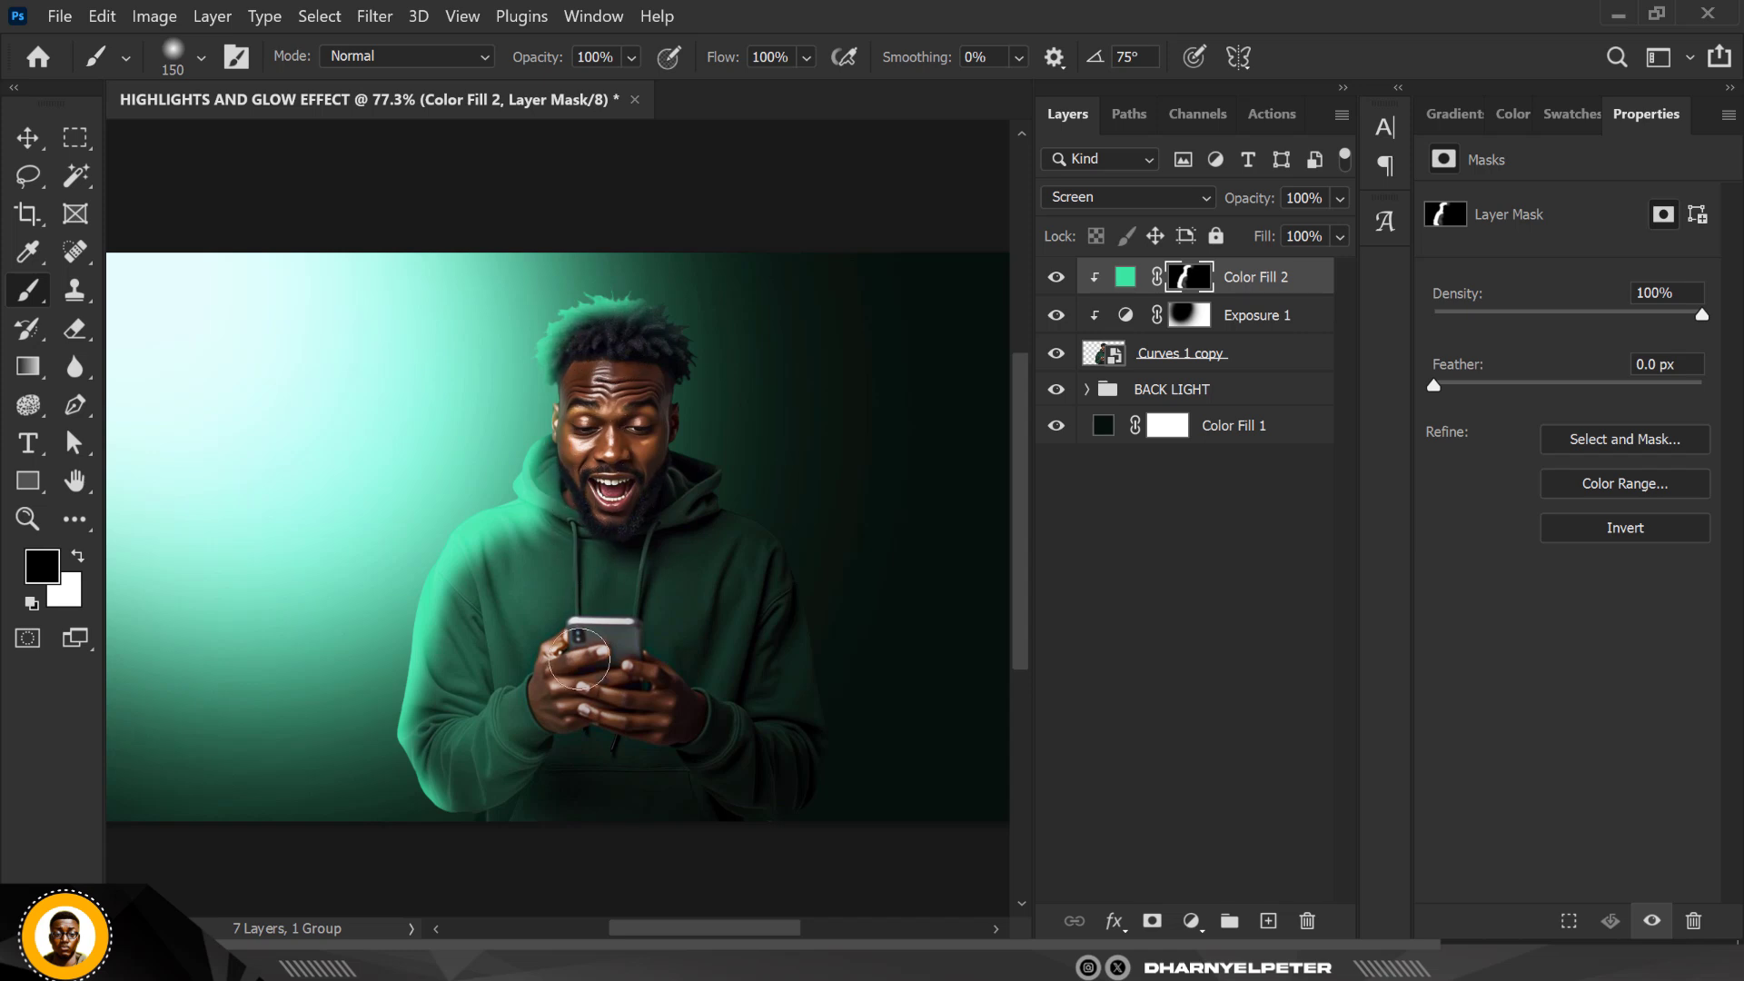
Enlarge the brush to 300 and mask the green glow off the inner part of the hoodie
{"action": "key", "text": "bracketright"}
{"action": "key", "text": "bracketright"}
{"action": "key", "text": "bracketright"}
{"action": "key", "text": "bracketright"}
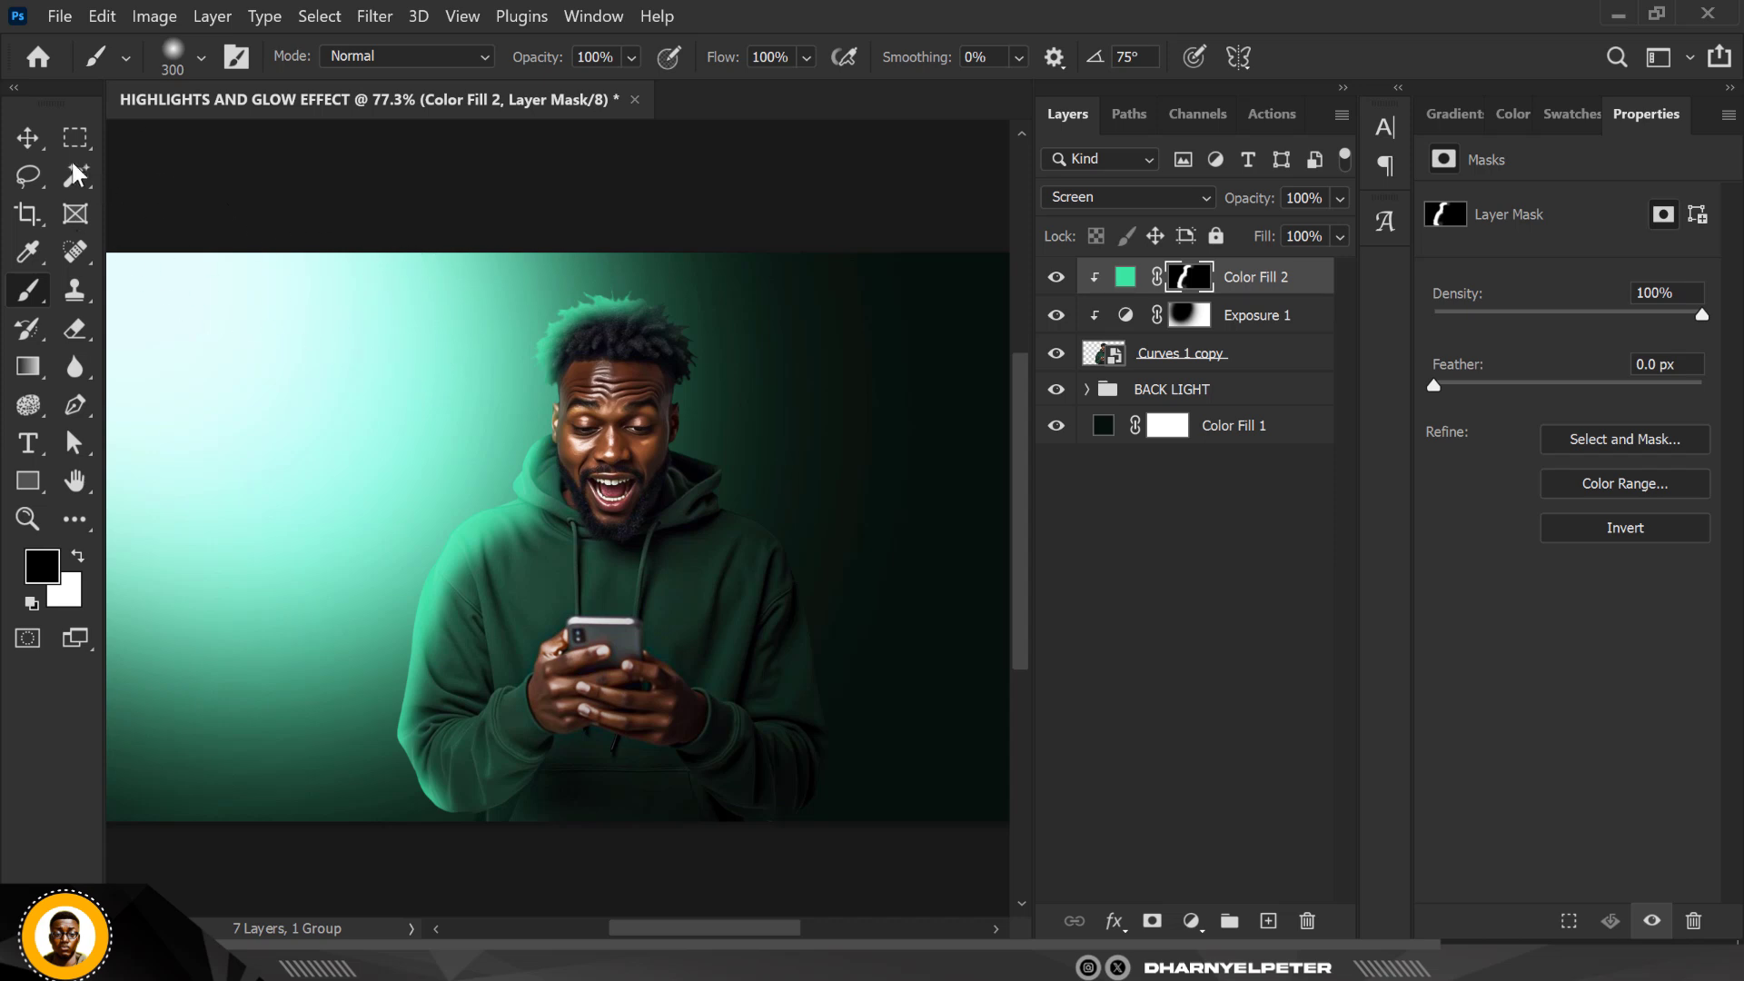
Set Color Fill 2's Blend If sliders for the underlying layer to 0/61 for the shadows and 233/255 for the highlights
{"action": "left_click", "coordinate": [27, 137]}
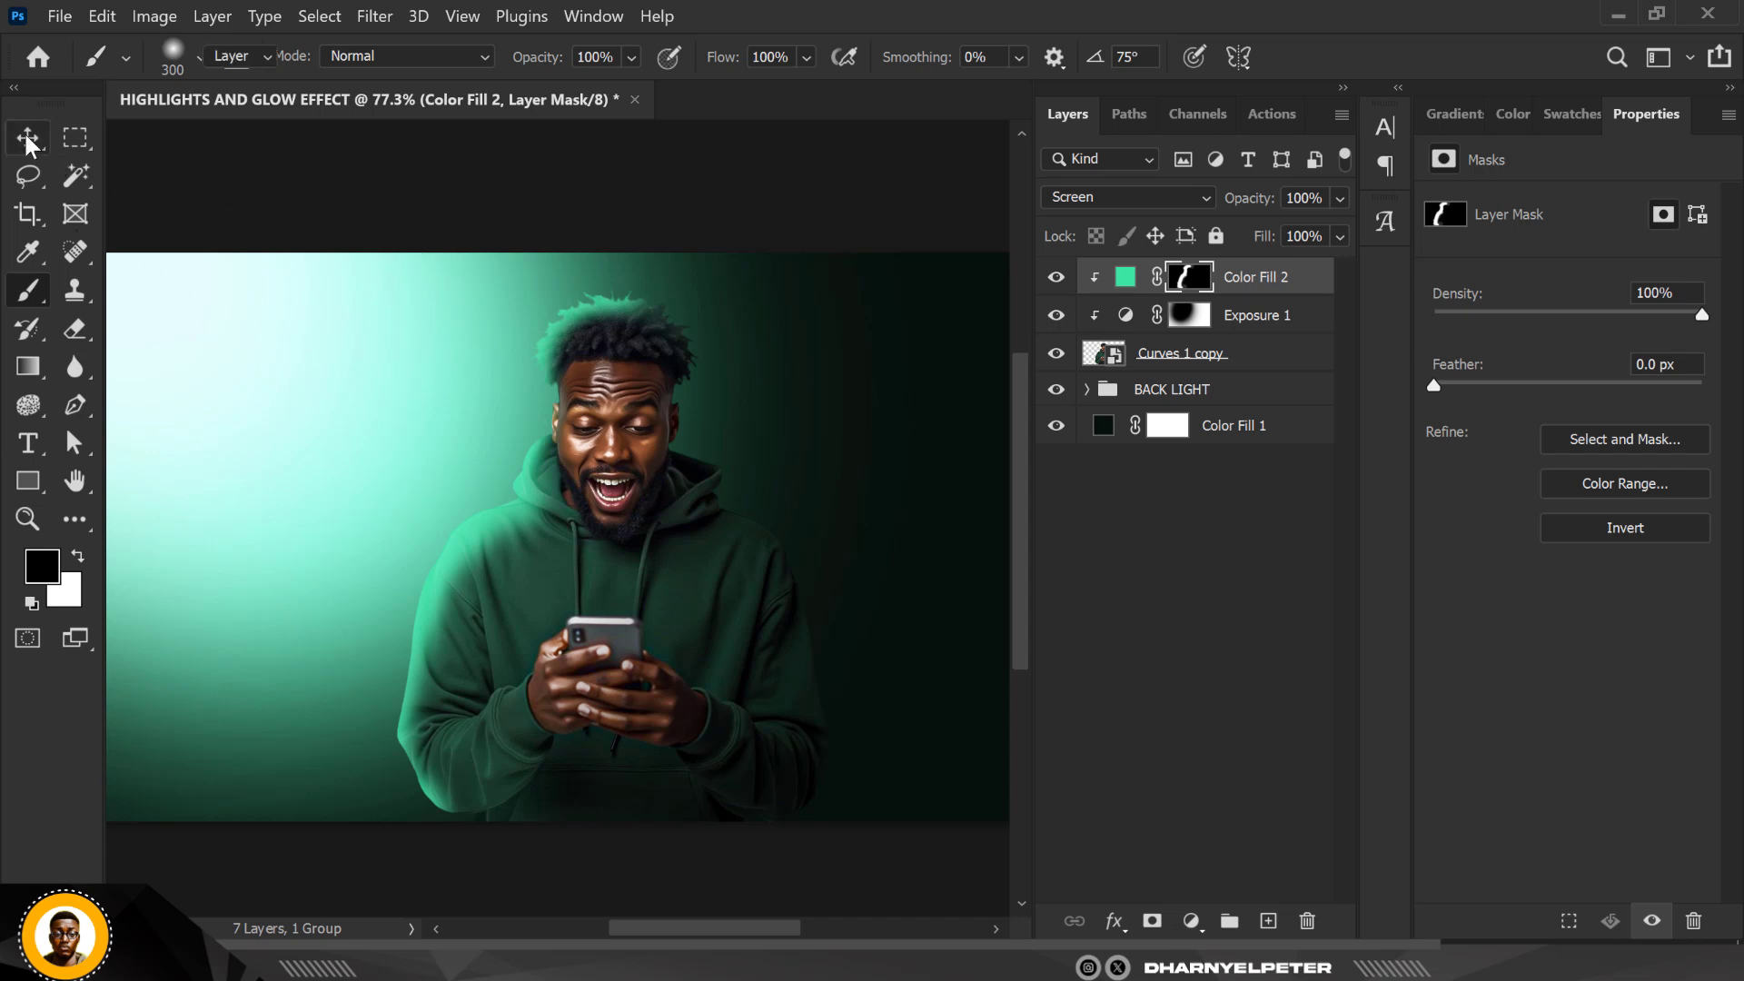
{"action": "right_click", "coordinate": [1312, 283]}
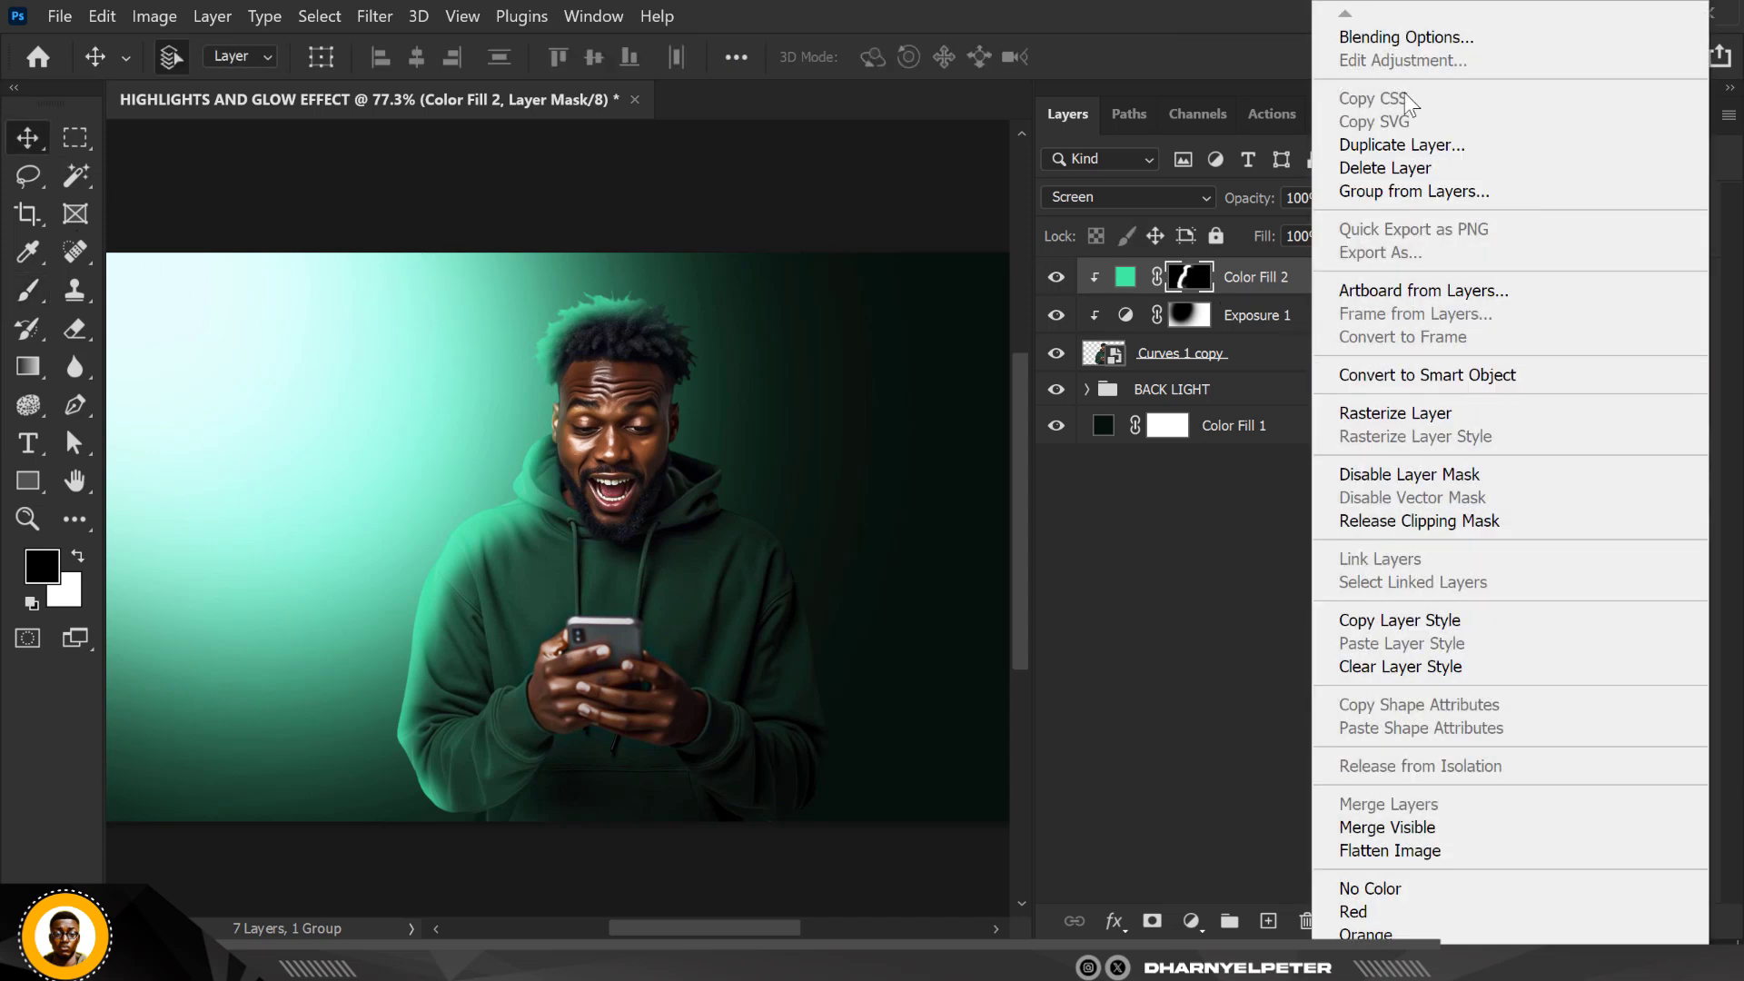
{"action": "left_click", "coordinate": [1404, 36]}
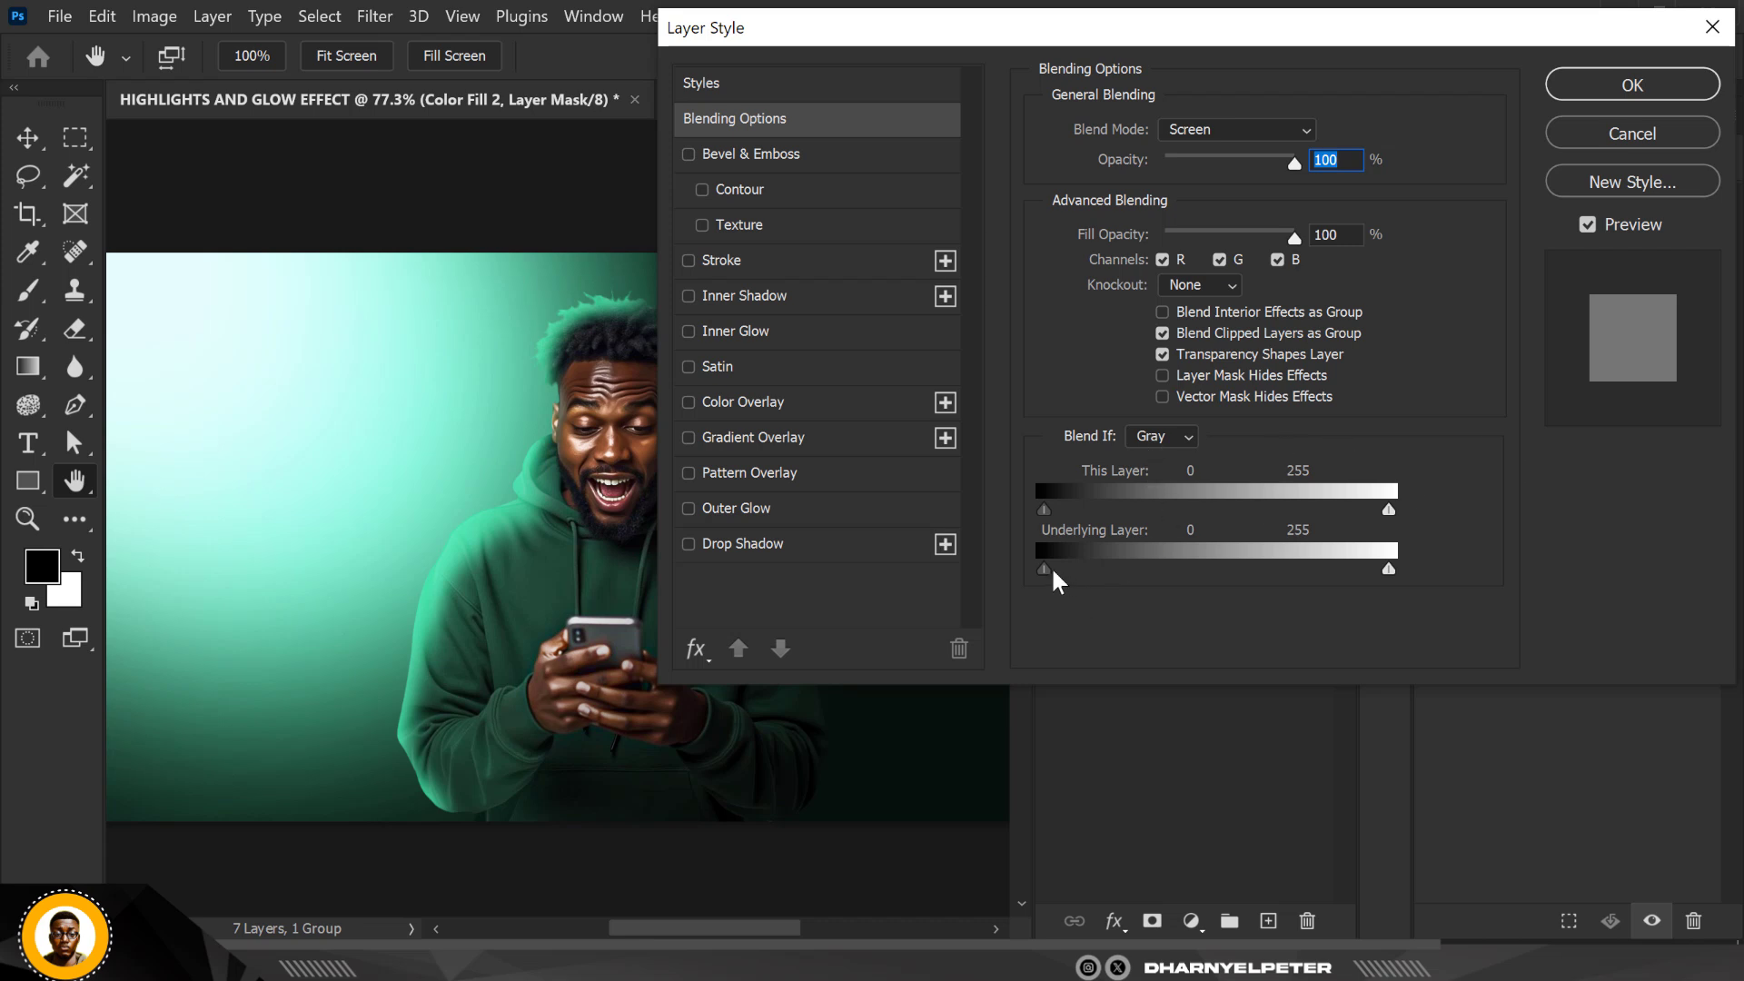
{"action": "left_click_drag", "start_coordinate": [961, 22], "coordinate": [1172, 46]}
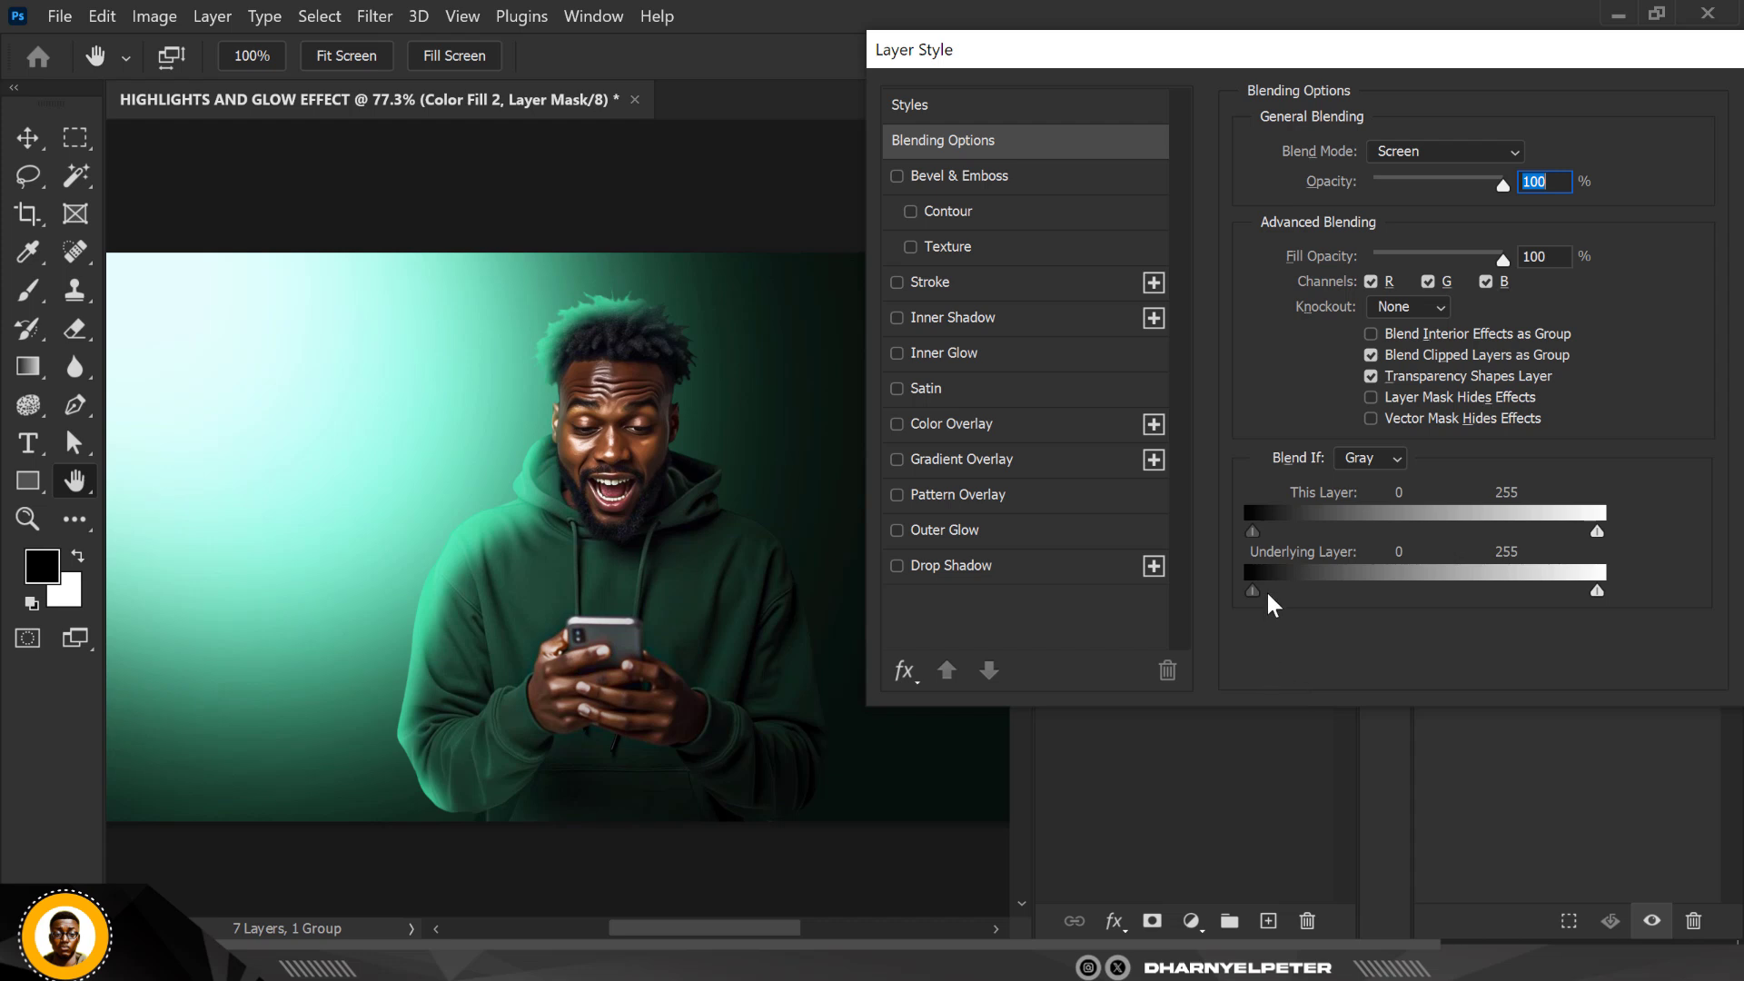
{"action": "left_click_drag", "start_coordinate": [1356, 589], "coordinate": [1360, 589]}
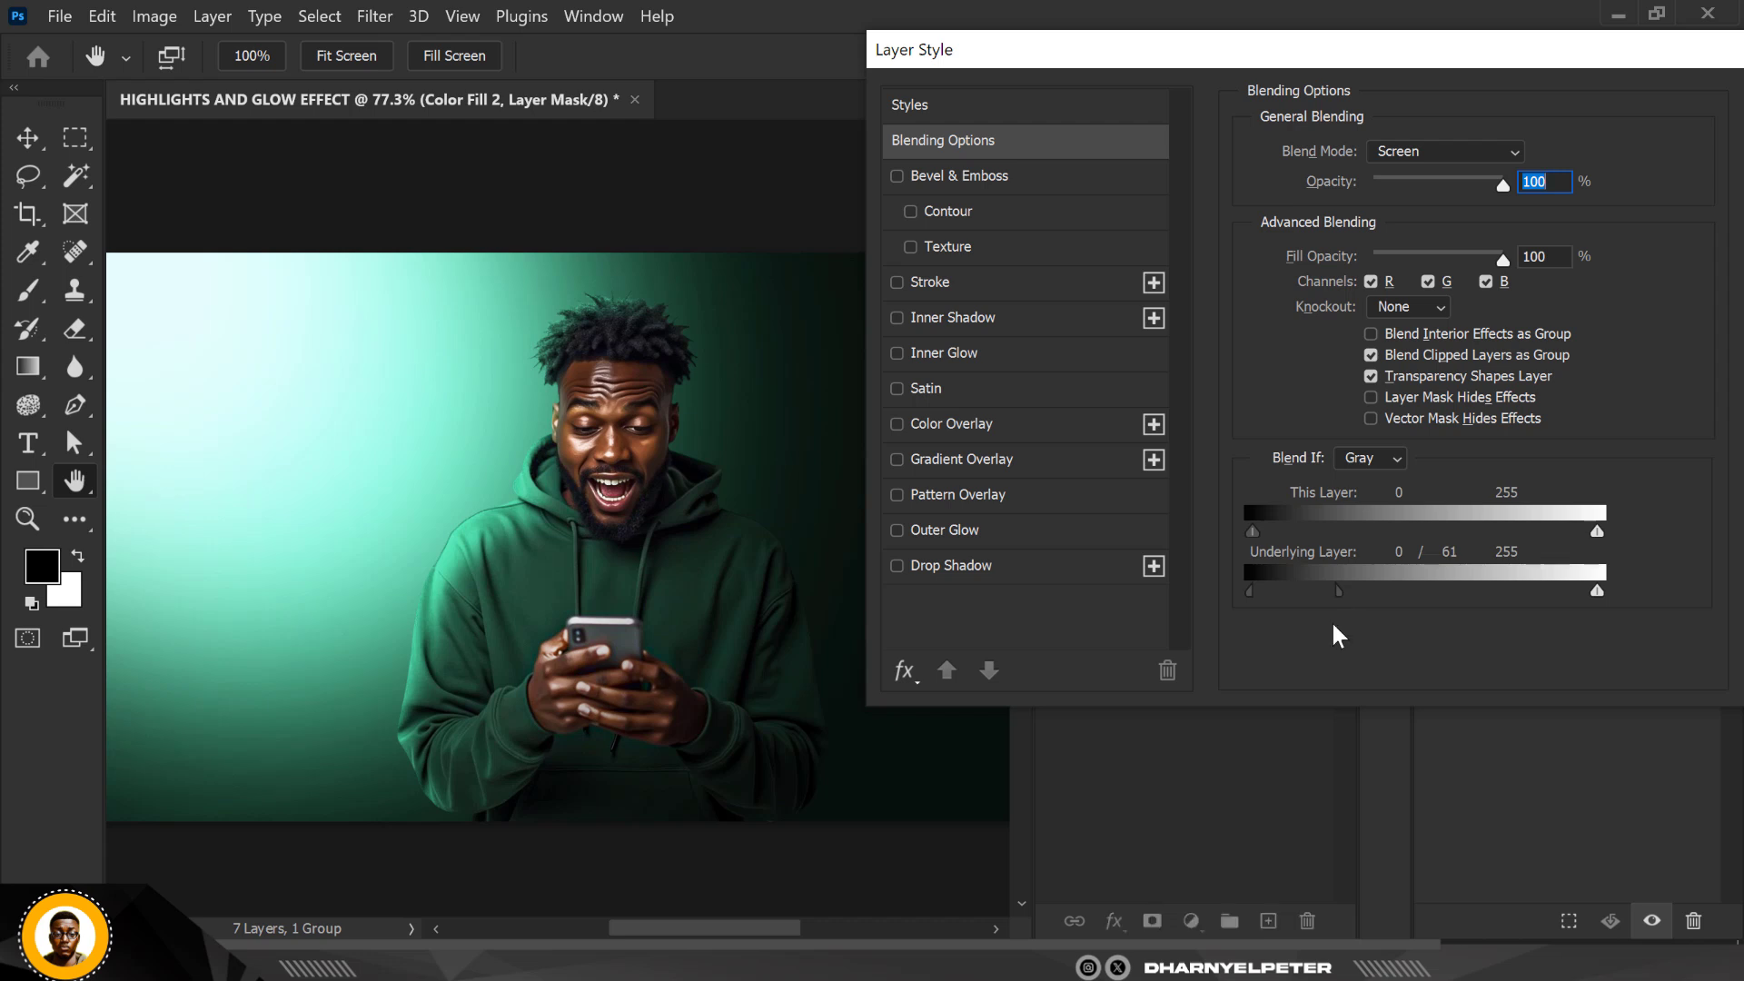
{"action": "left_click_drag", "start_coordinate": [1596, 592], "coordinate": [1571, 602]}
{"action": "left_click_drag", "start_coordinate": [1511, 66], "coordinate": [1372, 66]}
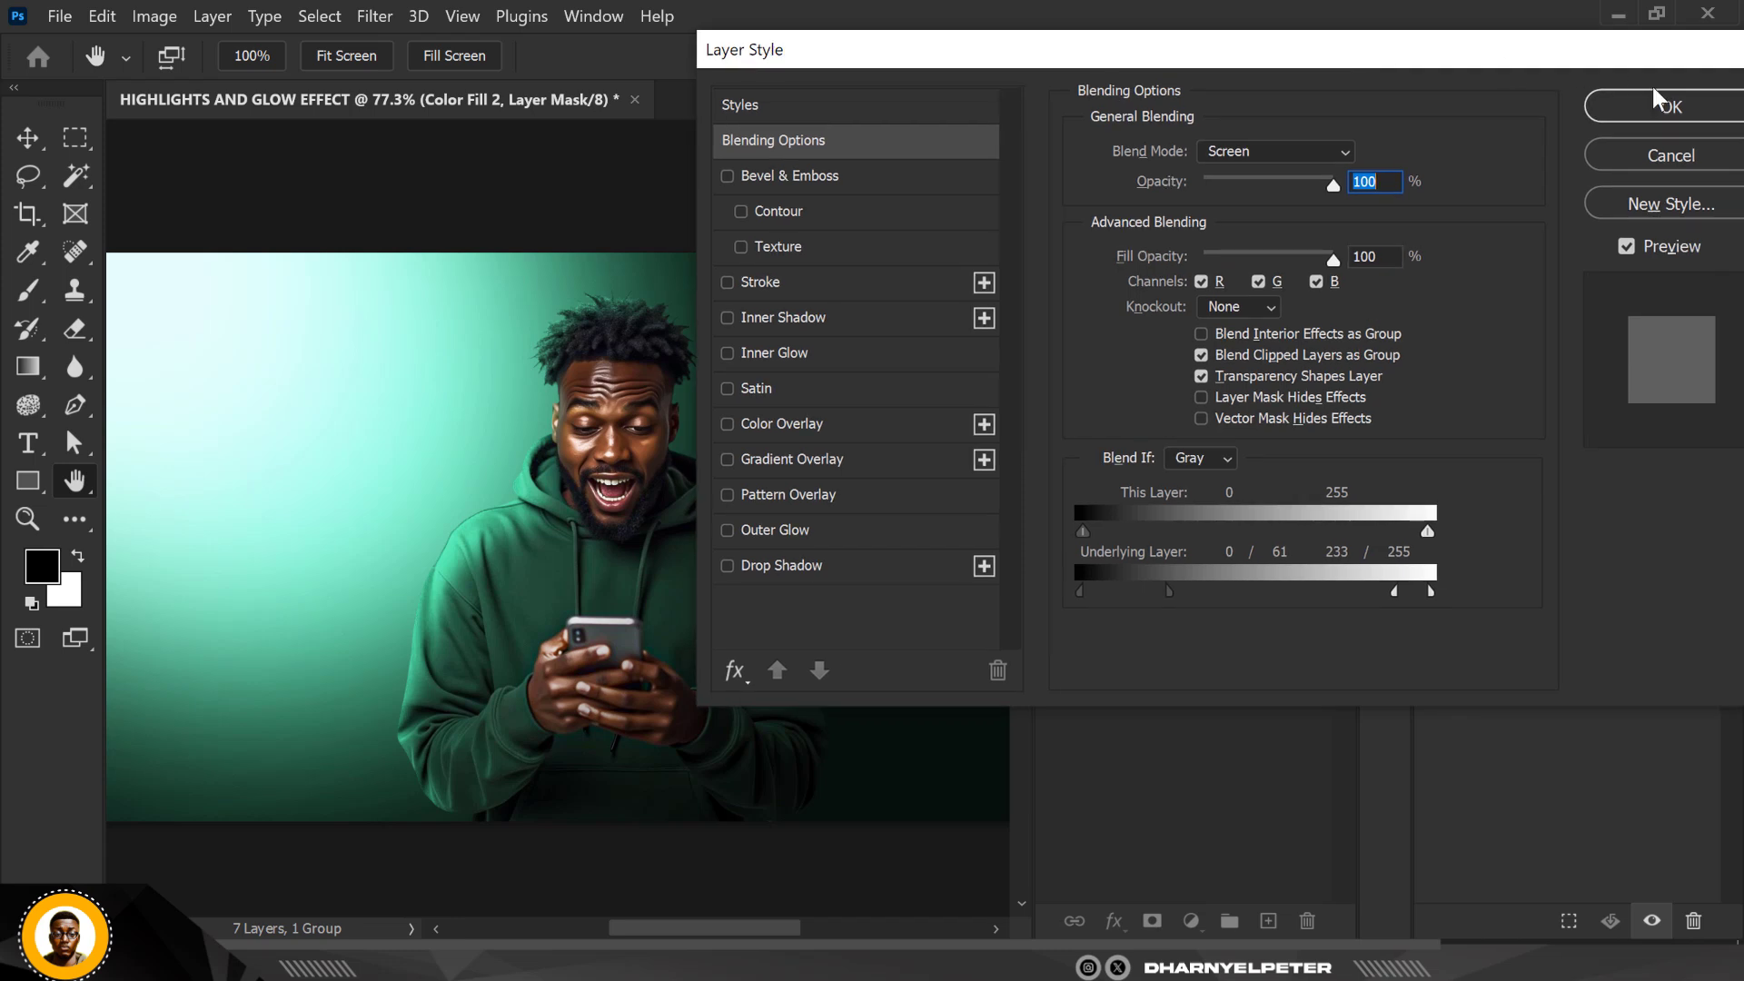
{"action": "left_click", "coordinate": [1658, 109]}
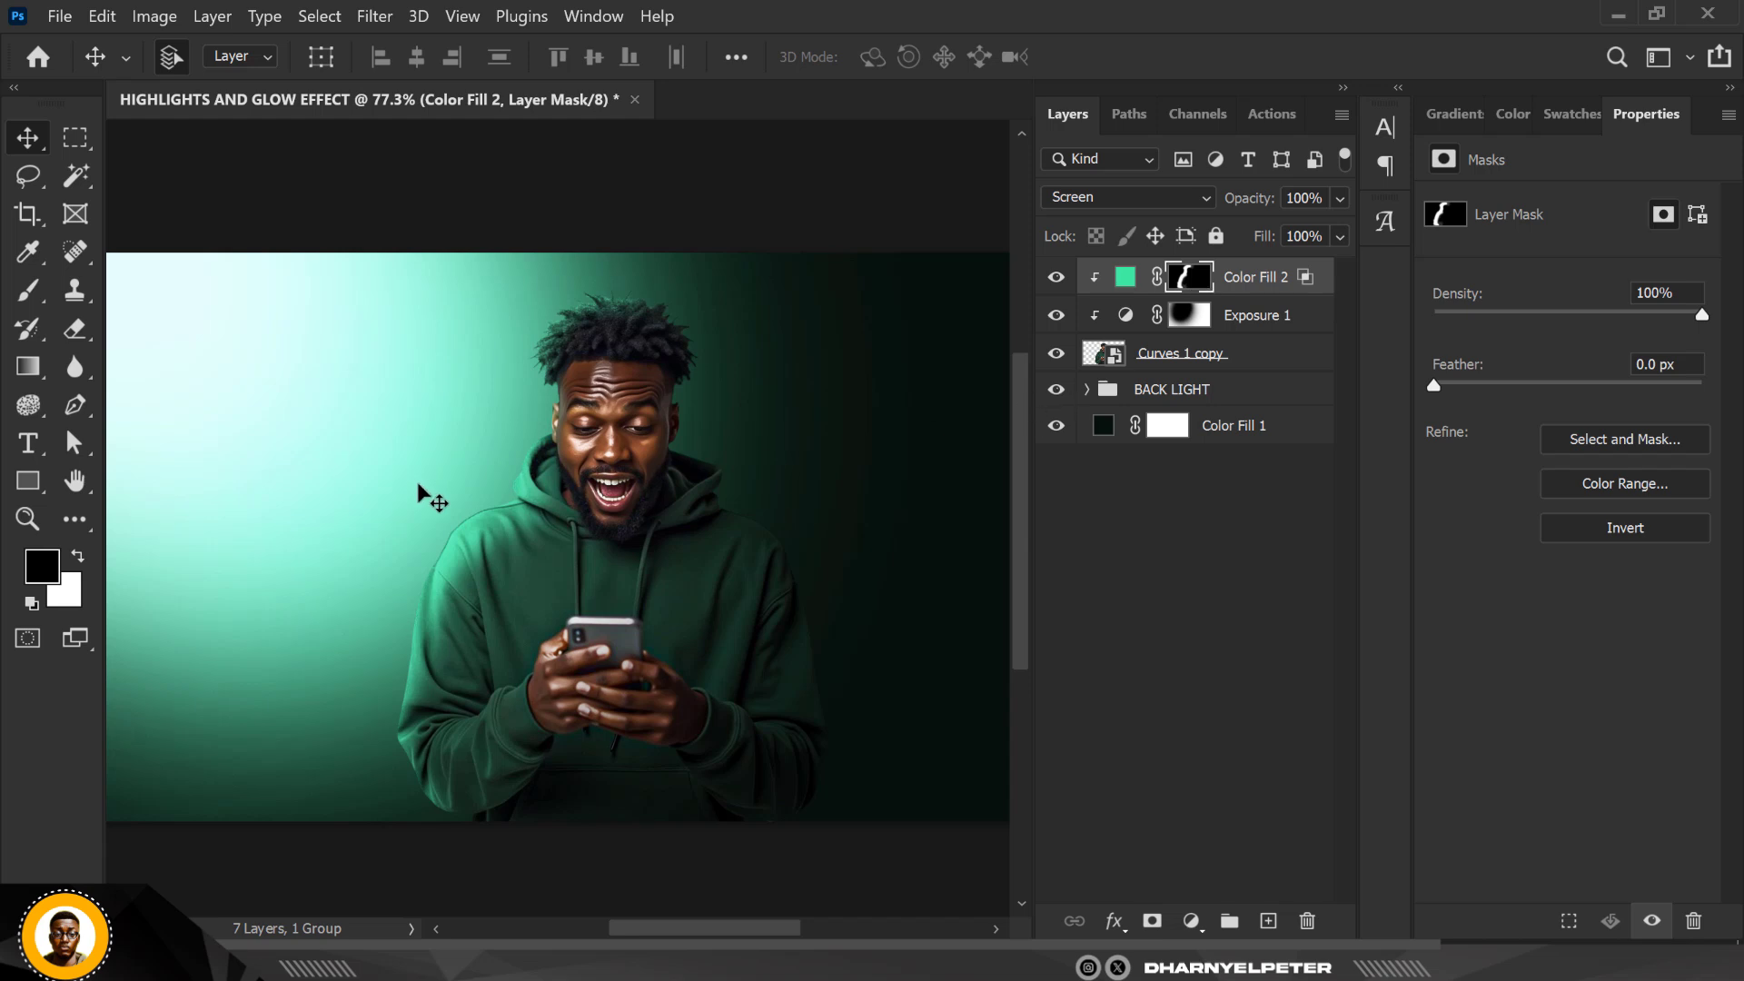
Paint white on the Color Fill 2 mask over the hair and the lit side of the hoodie, undoing an unwanted stroke
{"action": "key", "text": "b"}
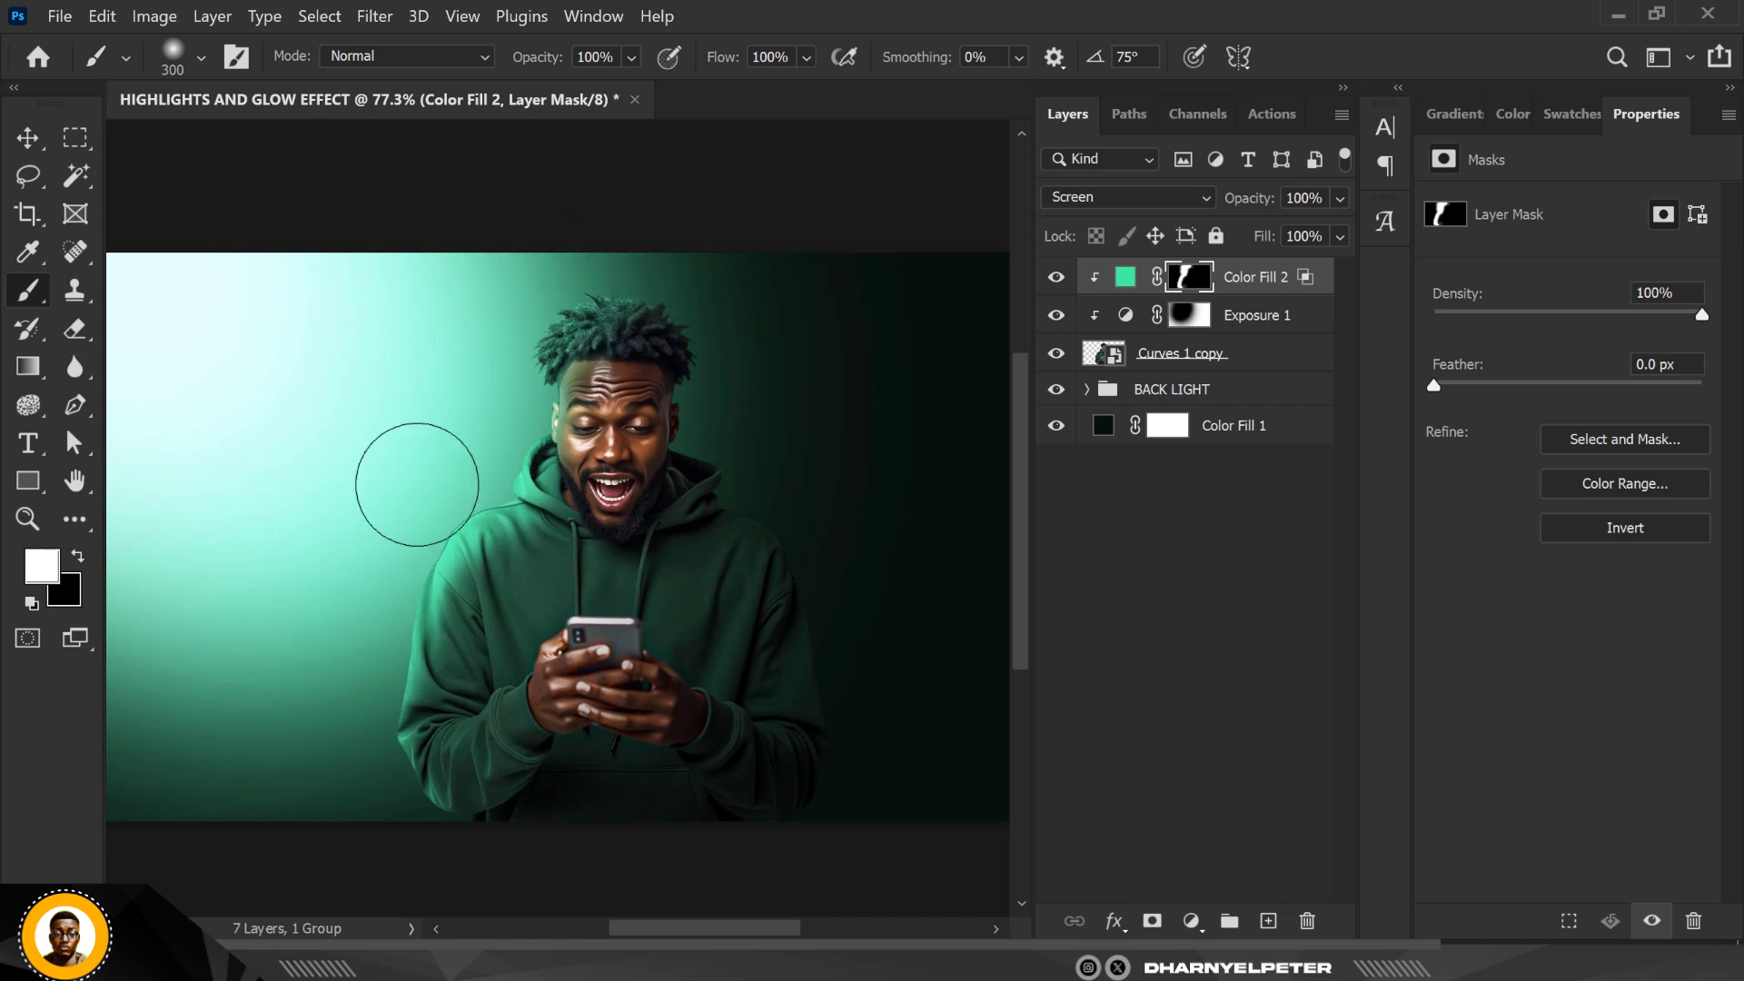
{"action": "mouse_move", "coordinate": [415, 580]}
{"action": "left_mouse_down"}
{"action": "mouse_move", "coordinate": [407, 738]}
{"action": "mouse_move", "coordinate": [384, 711]}
{"action": "mouse_move", "coordinate": [442, 806]}
{"action": "mouse_move", "coordinate": [478, 744]}
{"action": "mouse_move", "coordinate": [495, 641]}
{"action": "left_mouse_up"}
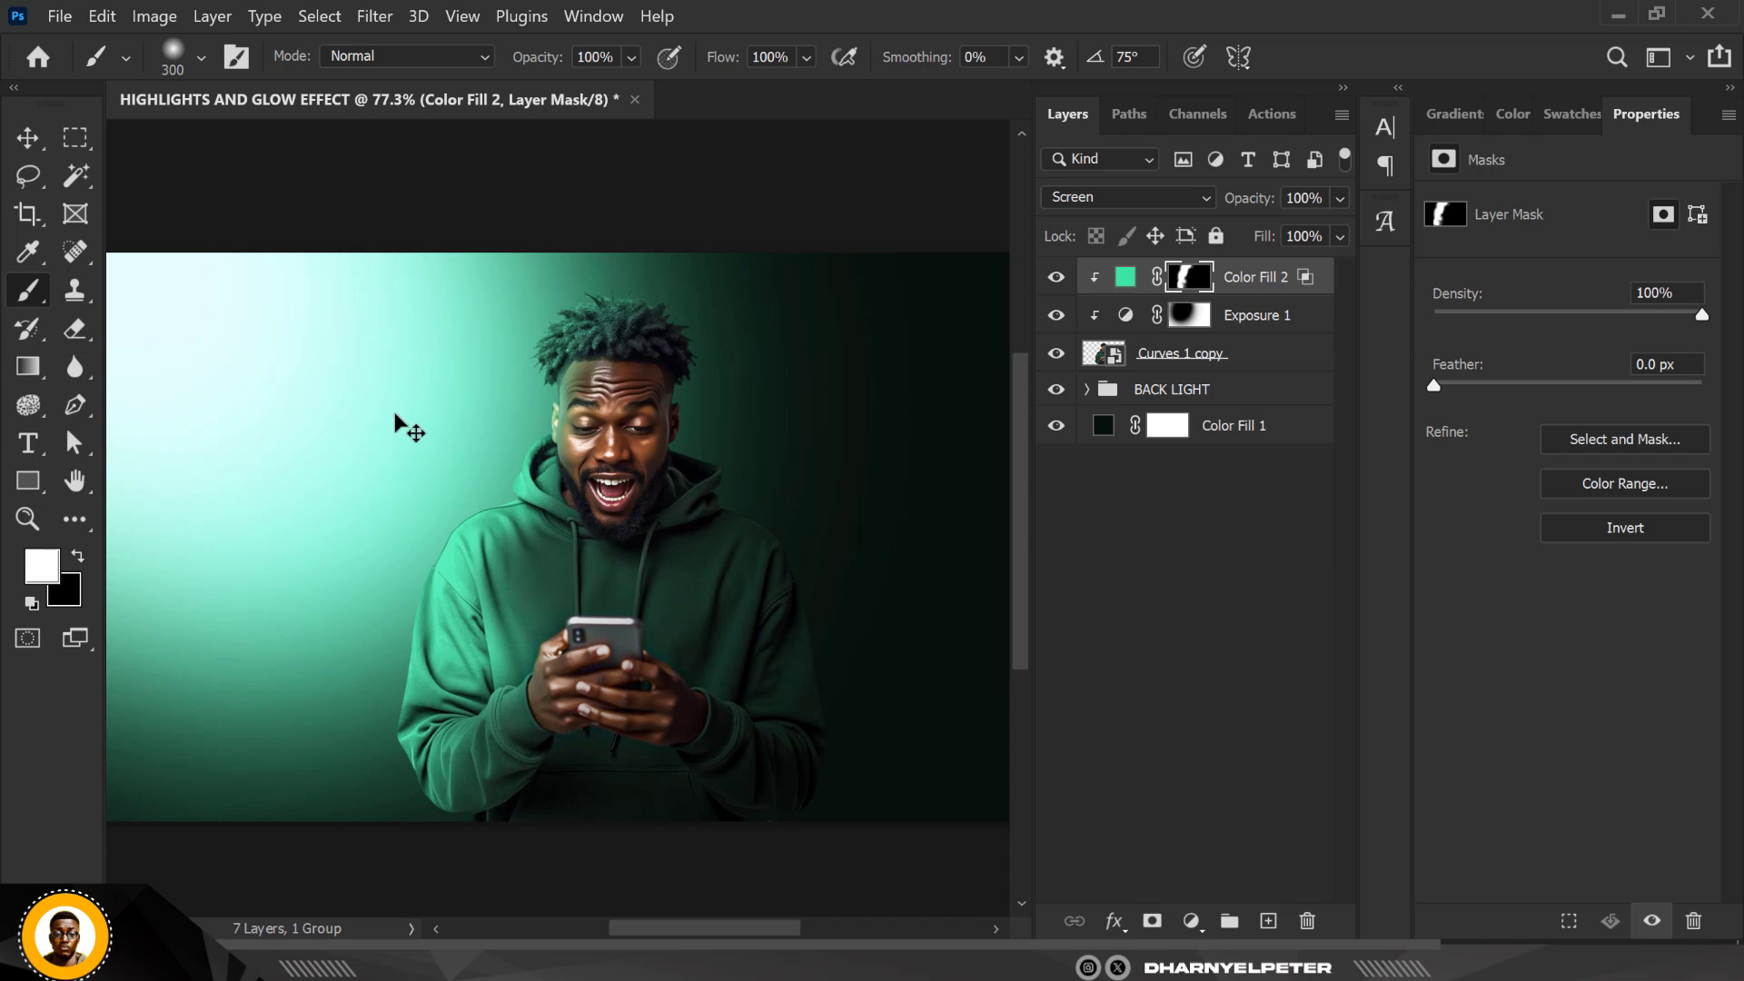
{"action": "key", "text": "ctrl+z"}
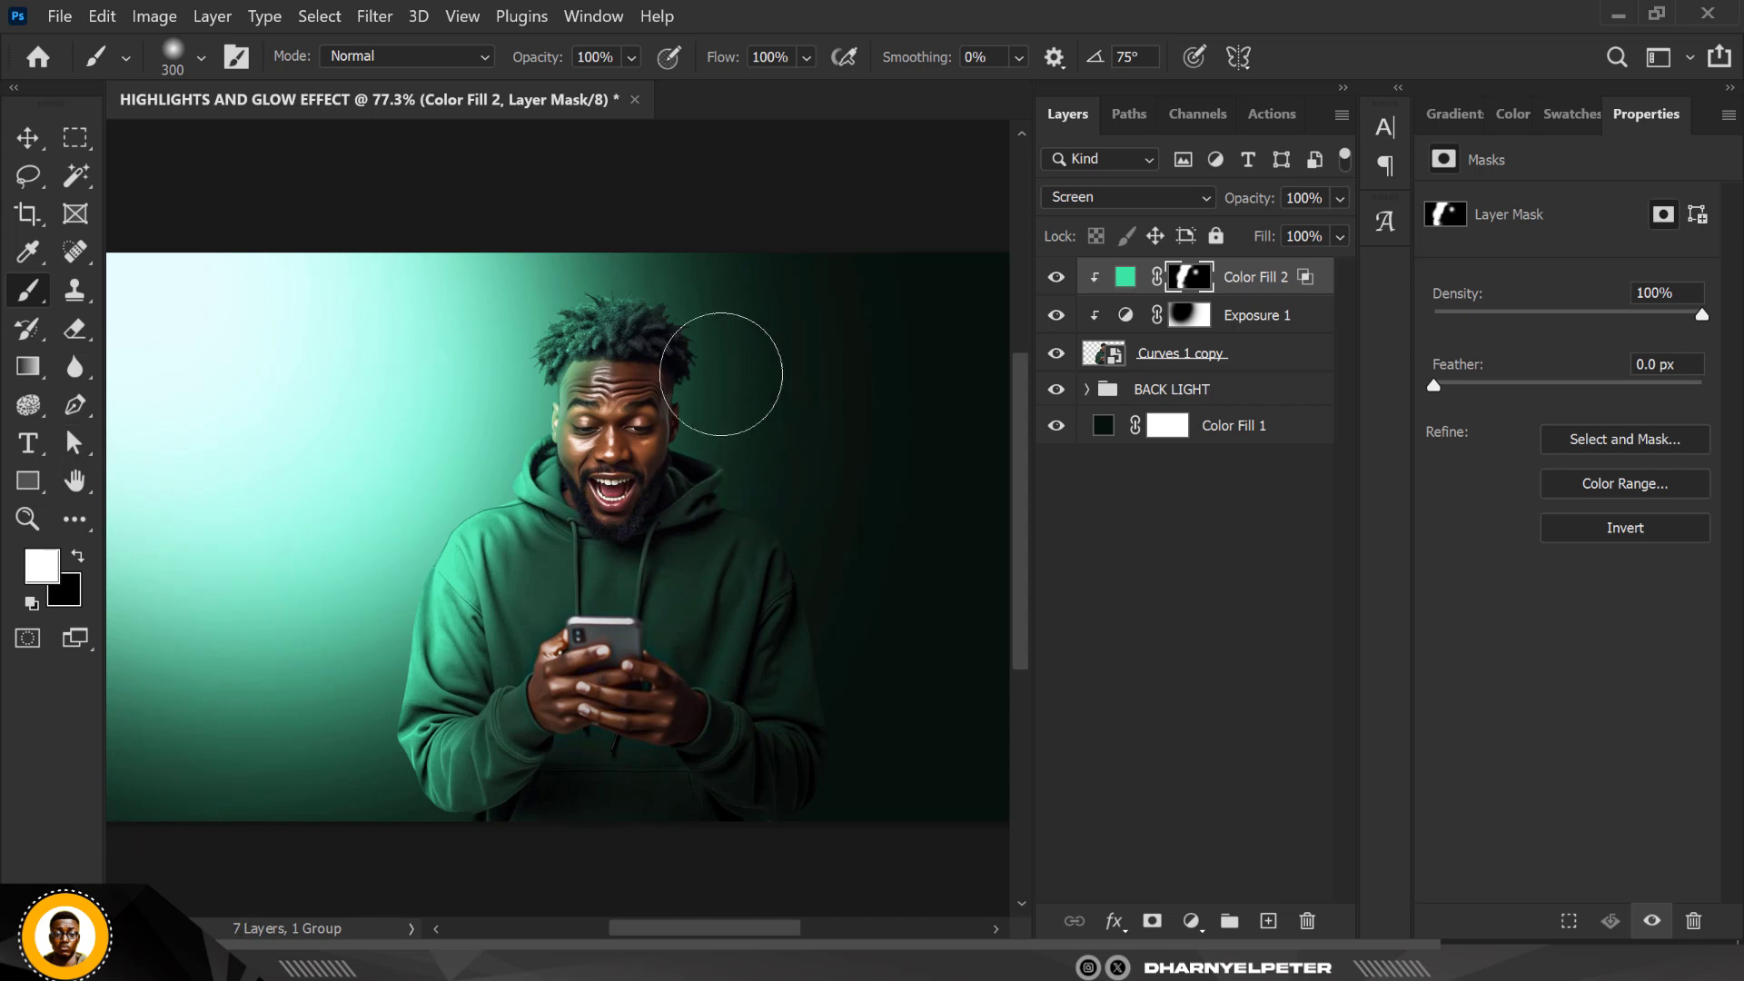
{"action": "left_click_drag", "start_coordinate": [720, 309], "coordinate": [776, 280]}
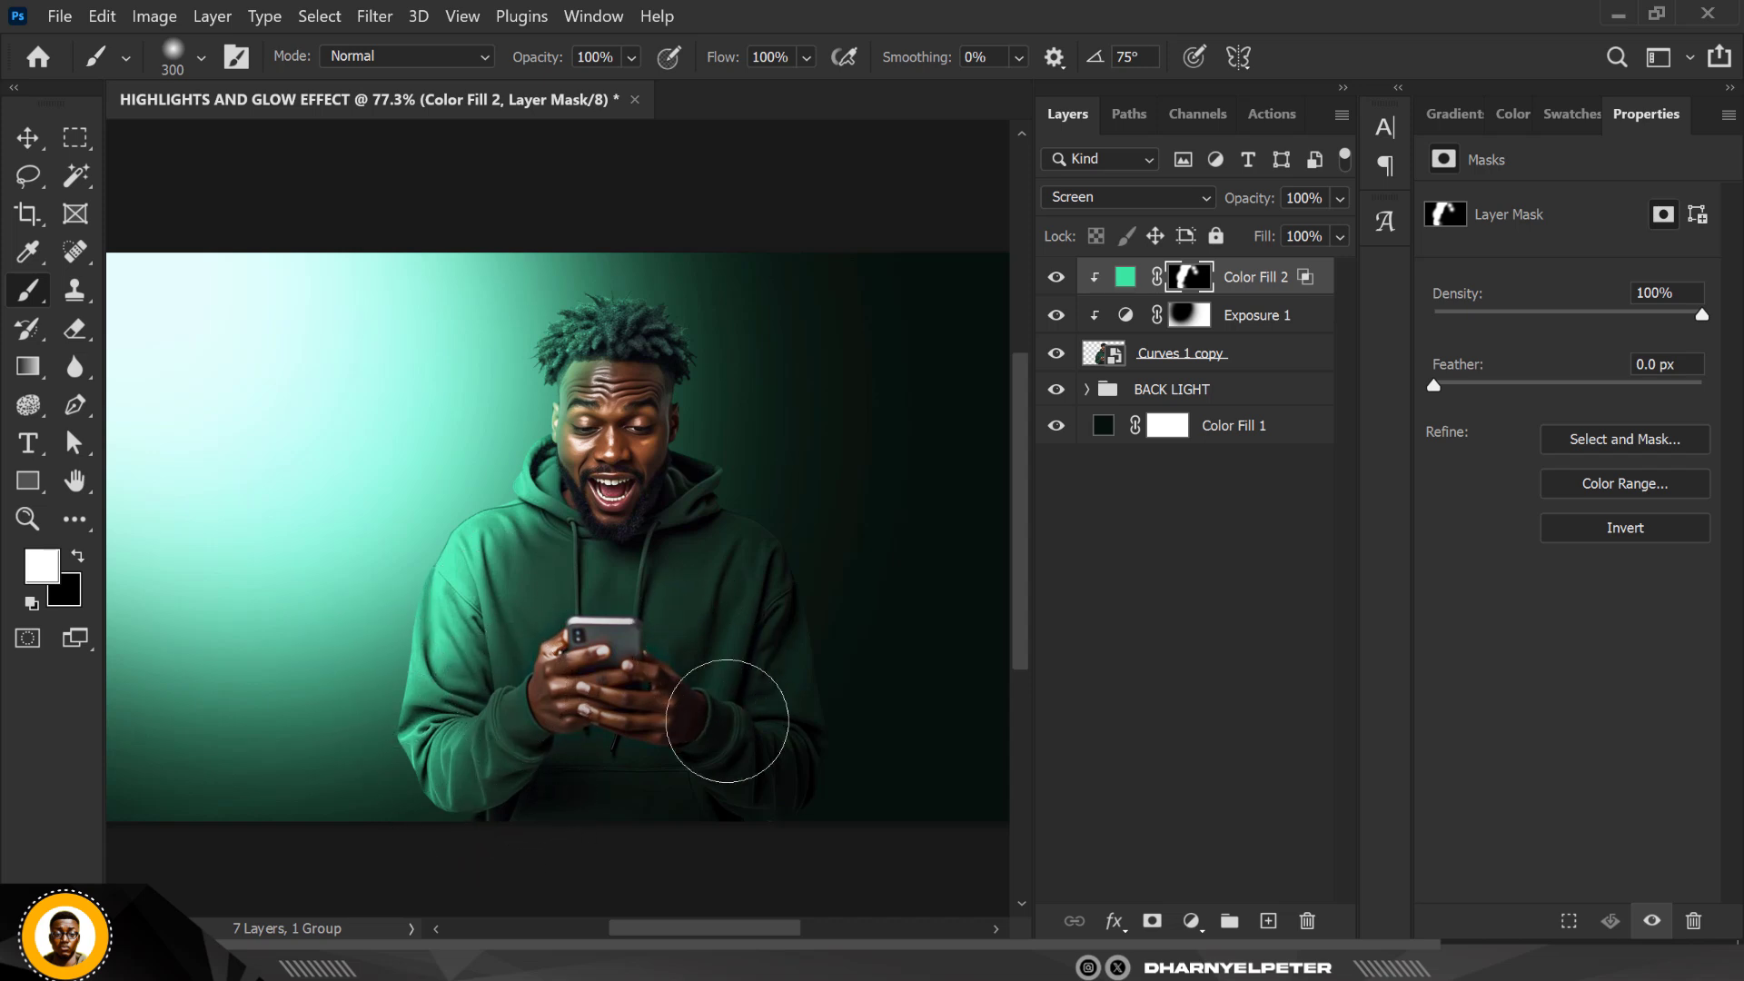
Lower the brush flow to 4% and set the Color Fill 2 layer's opacity to 88%
{"action": "left_click", "coordinate": [806, 60]}
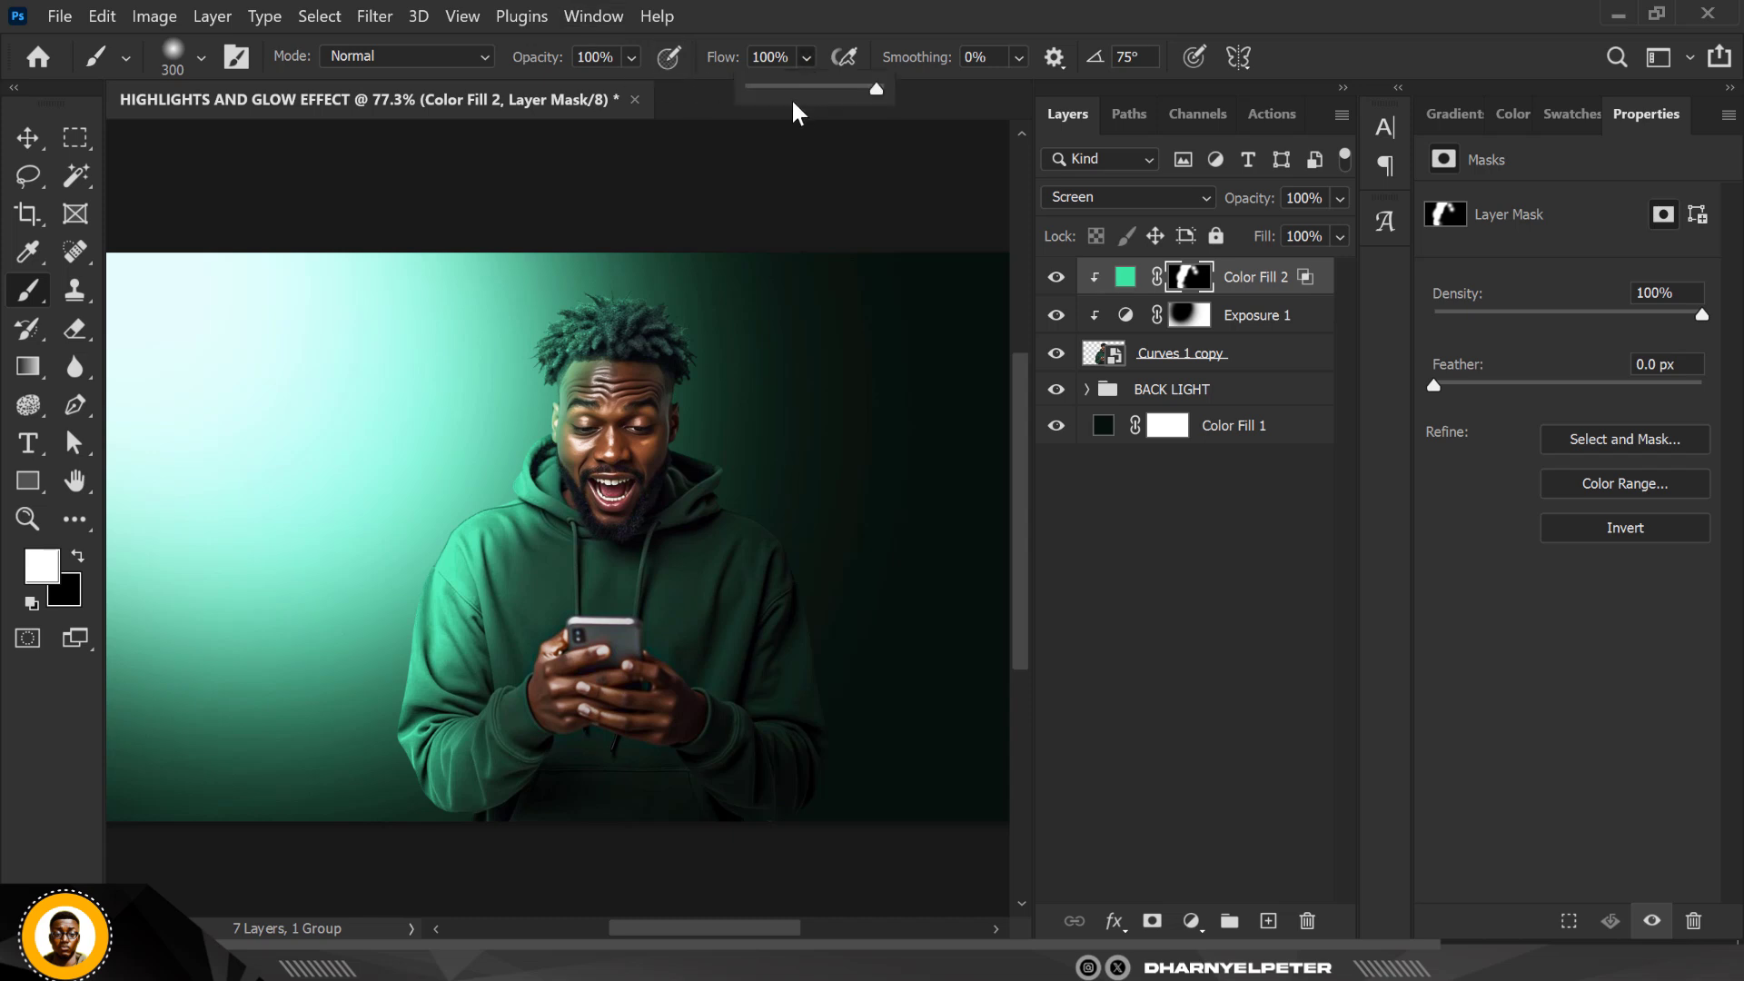
{"action": "left_click_drag", "start_coordinate": [766, 89], "coordinate": [751, 89]}
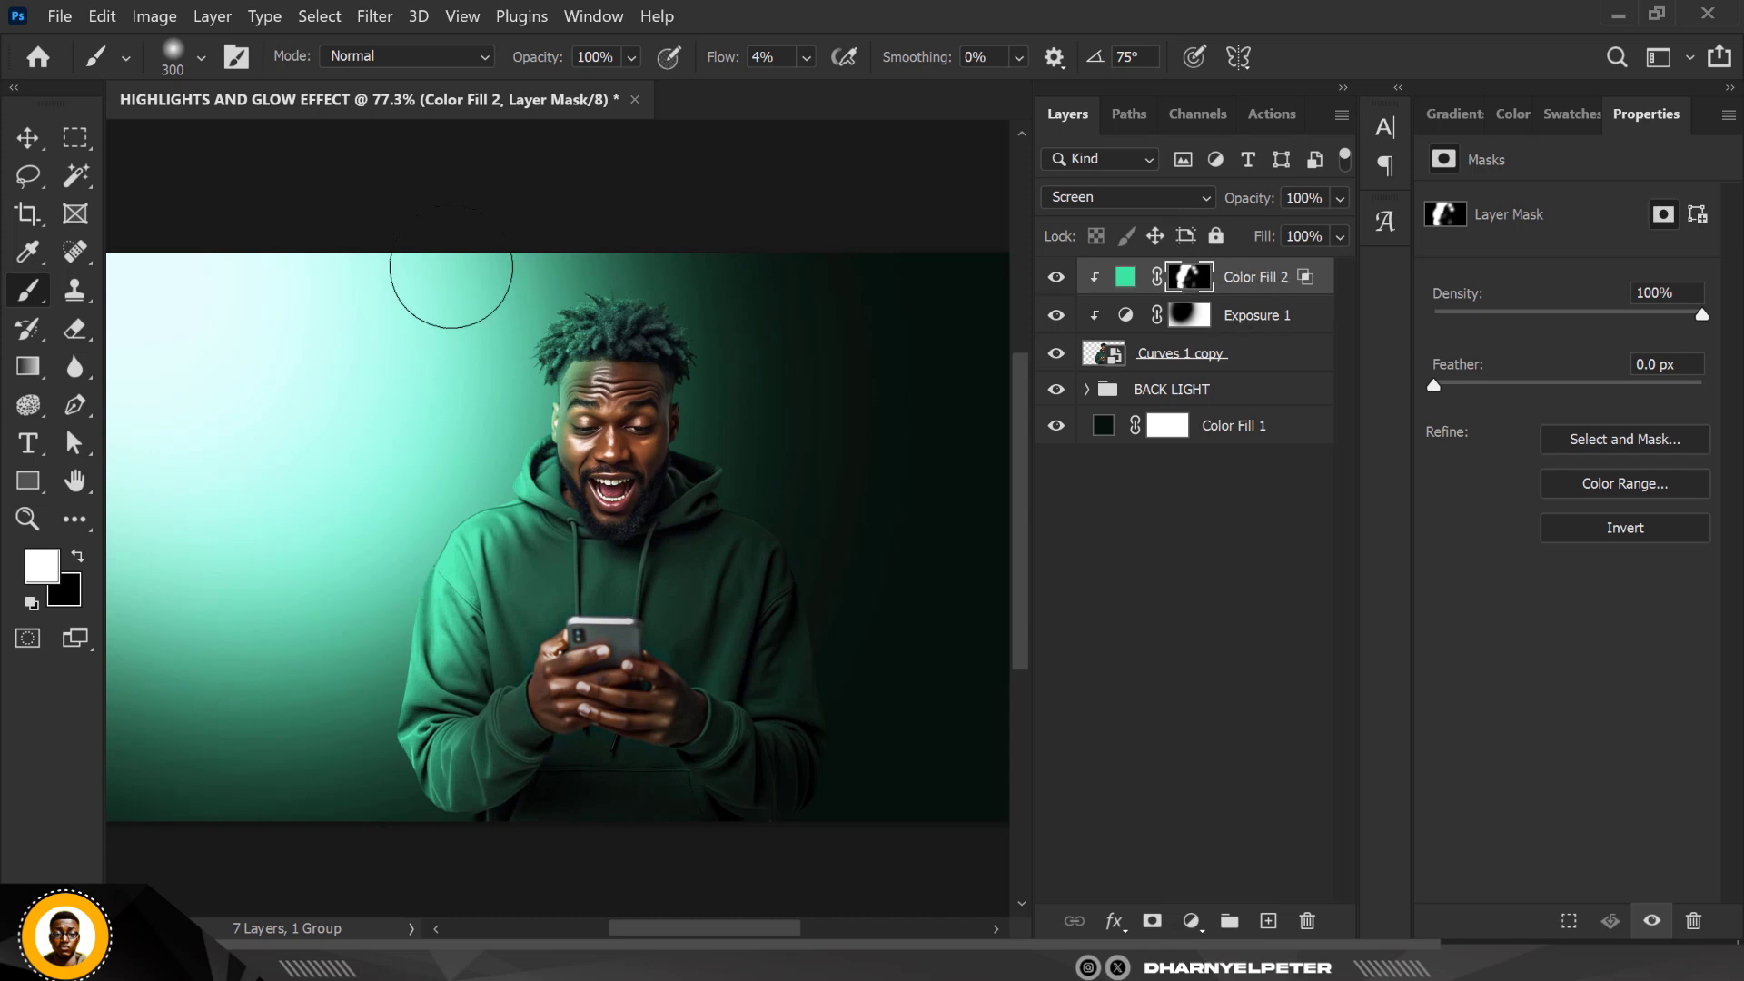
{"action": "left_click", "coordinate": [1341, 199]}
{"action": "left_click_drag", "start_coordinate": [1288, 232], "coordinate": [1293, 229]}
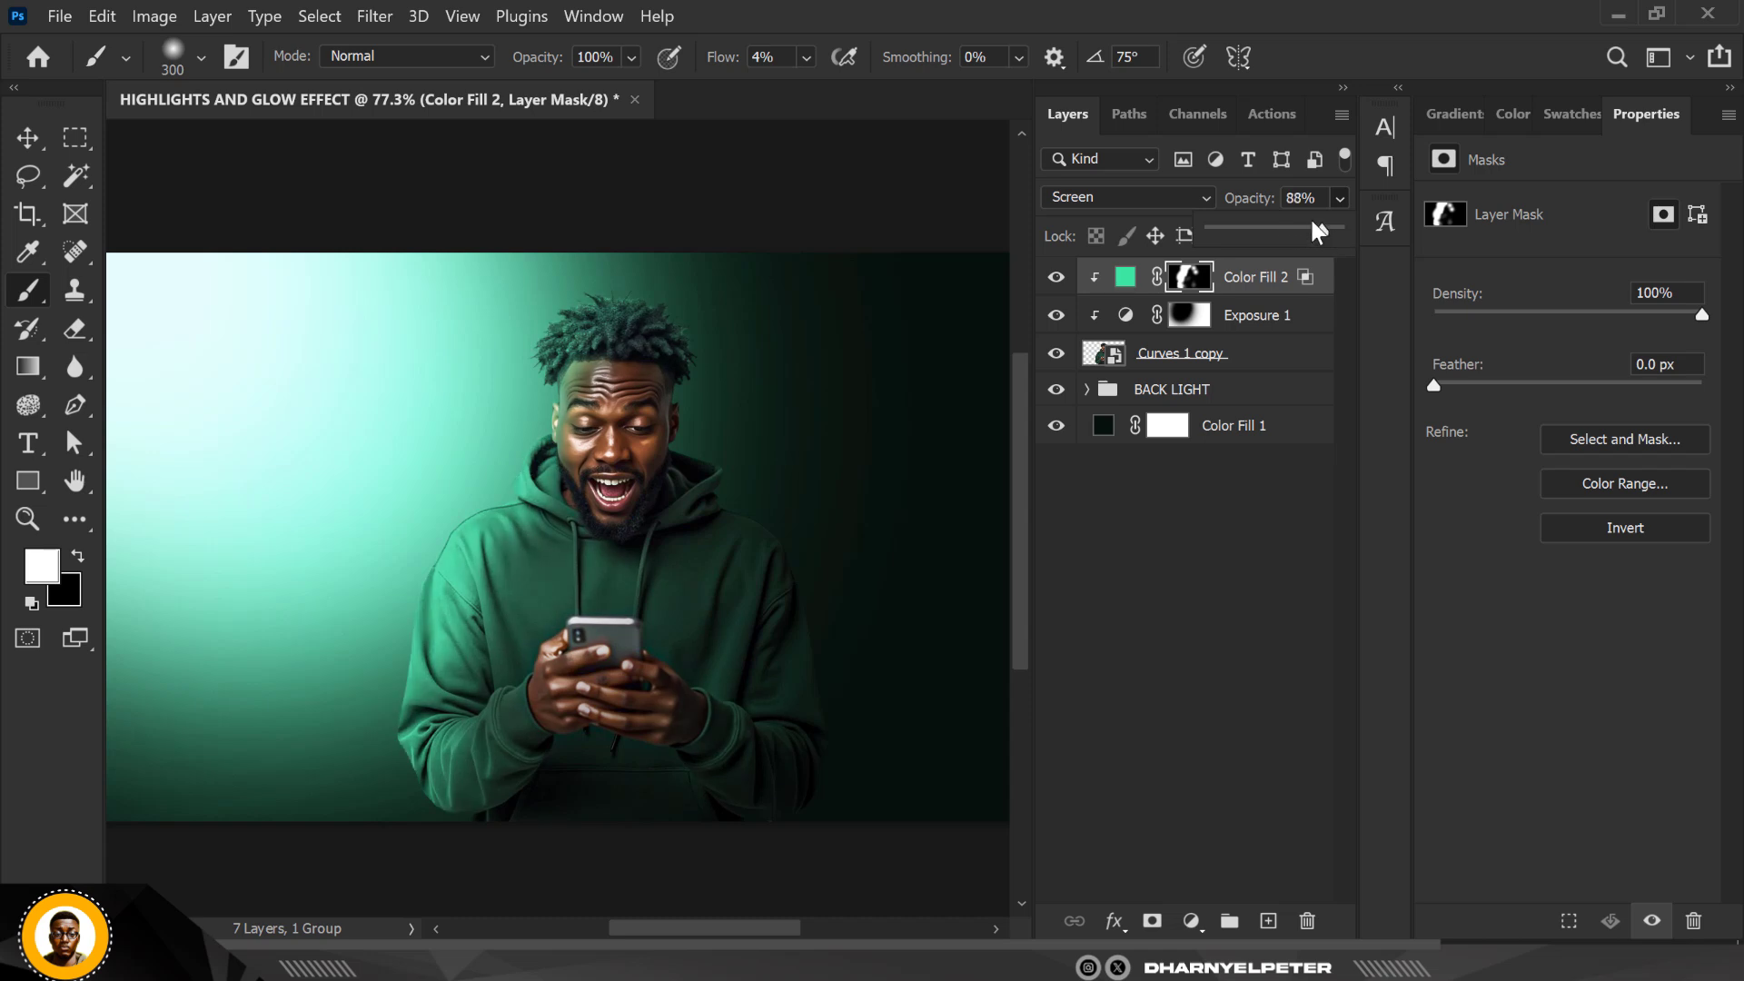
Copy the hex colour code of the Color Fill 2 layer without changing its colour
{"action": "left_click", "coordinate": [1126, 273]}
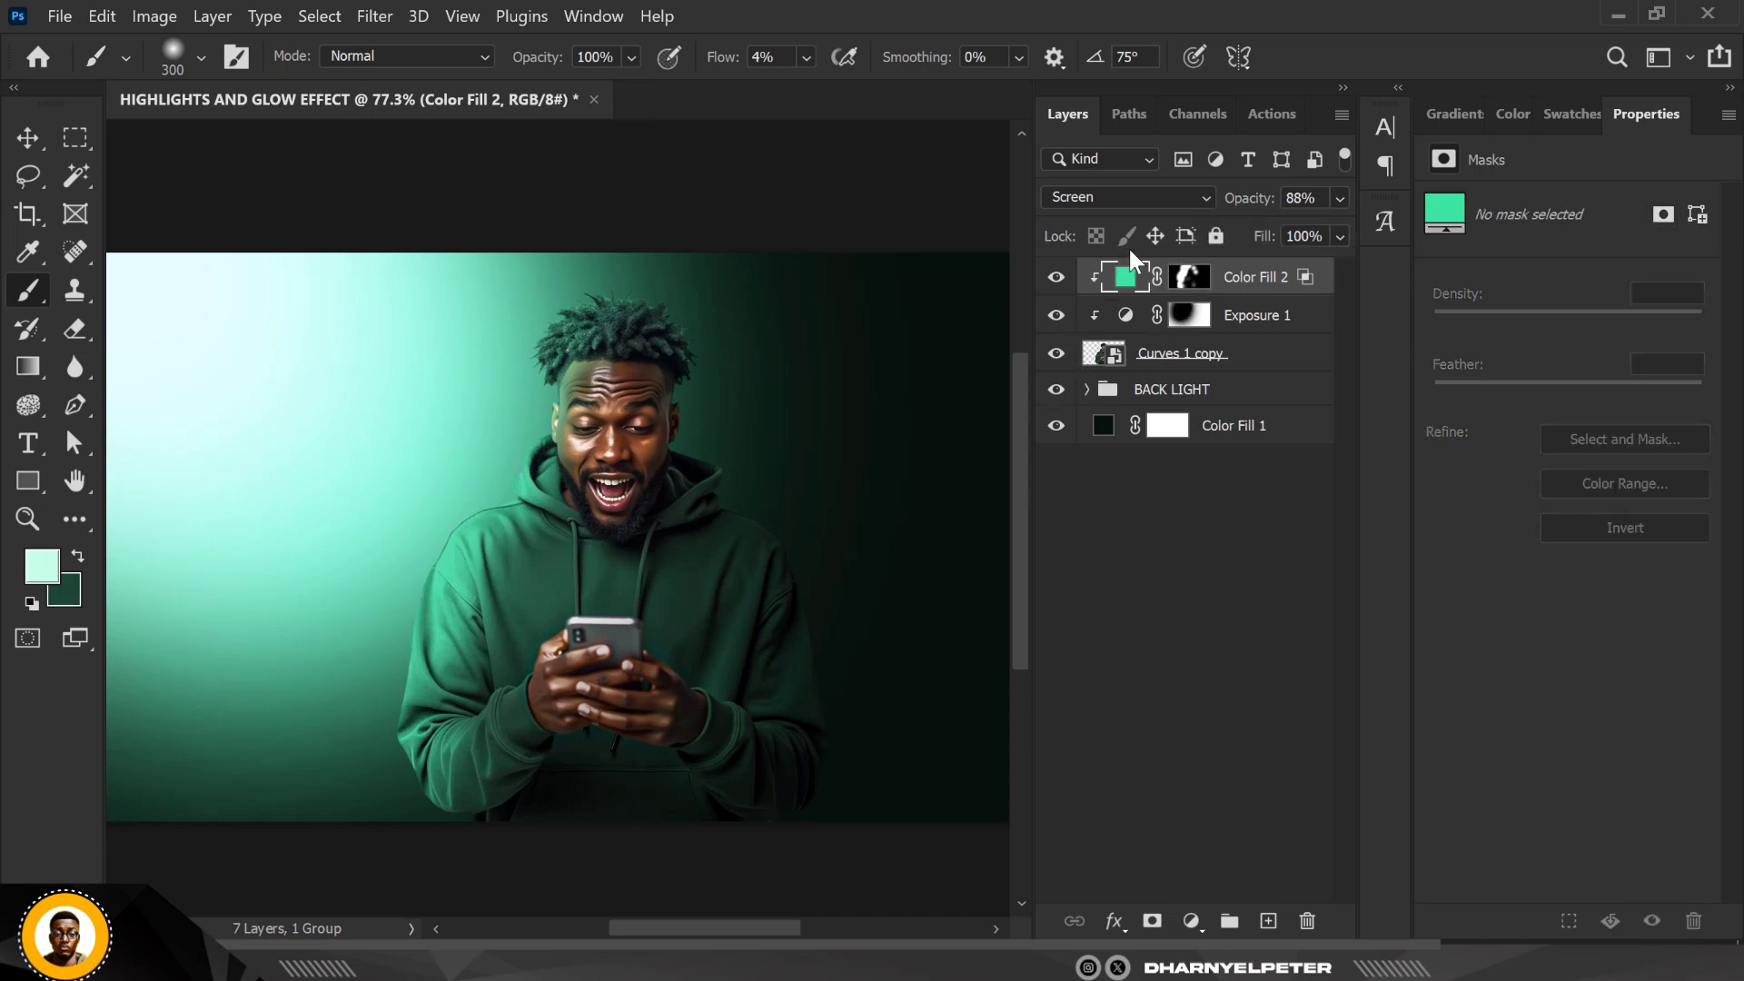
{"action": "double_click", "coordinate": [1127, 287]}
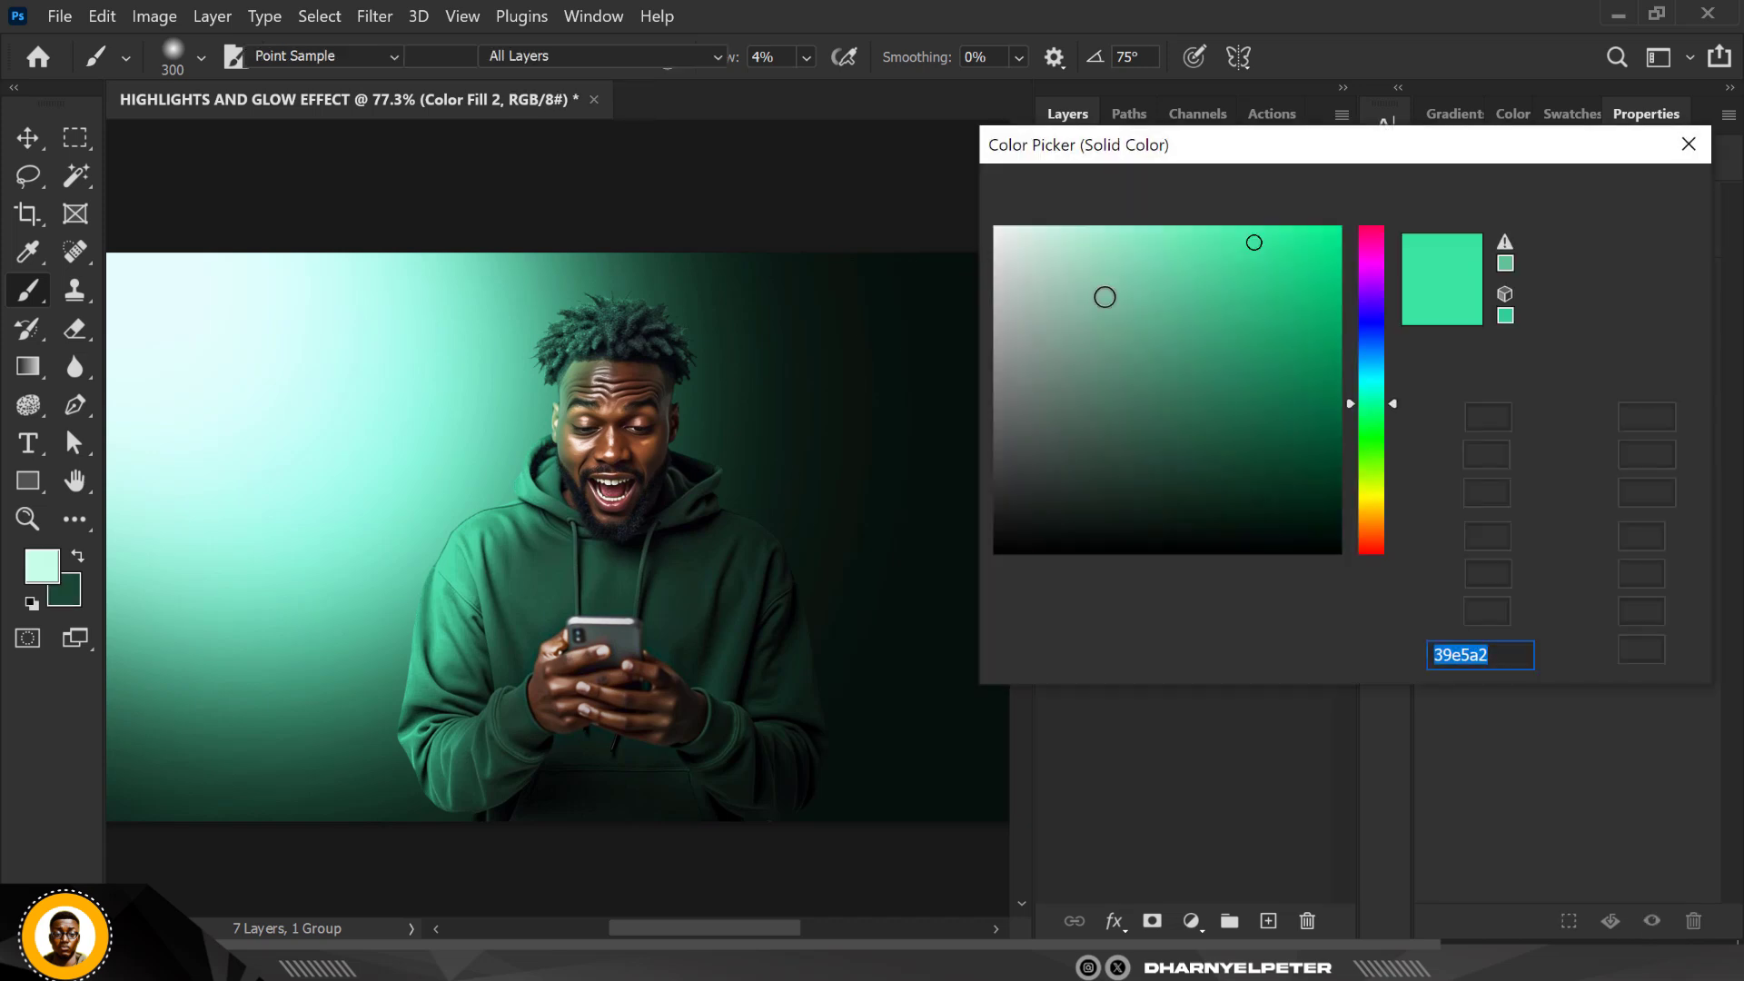
{"action": "left_click", "coordinate": [1510, 656]}
{"action": "left_click_drag", "start_coordinate": [1511, 656], "coordinate": [1415, 666]}
{"action": "key", "text": "ctrl+c"}
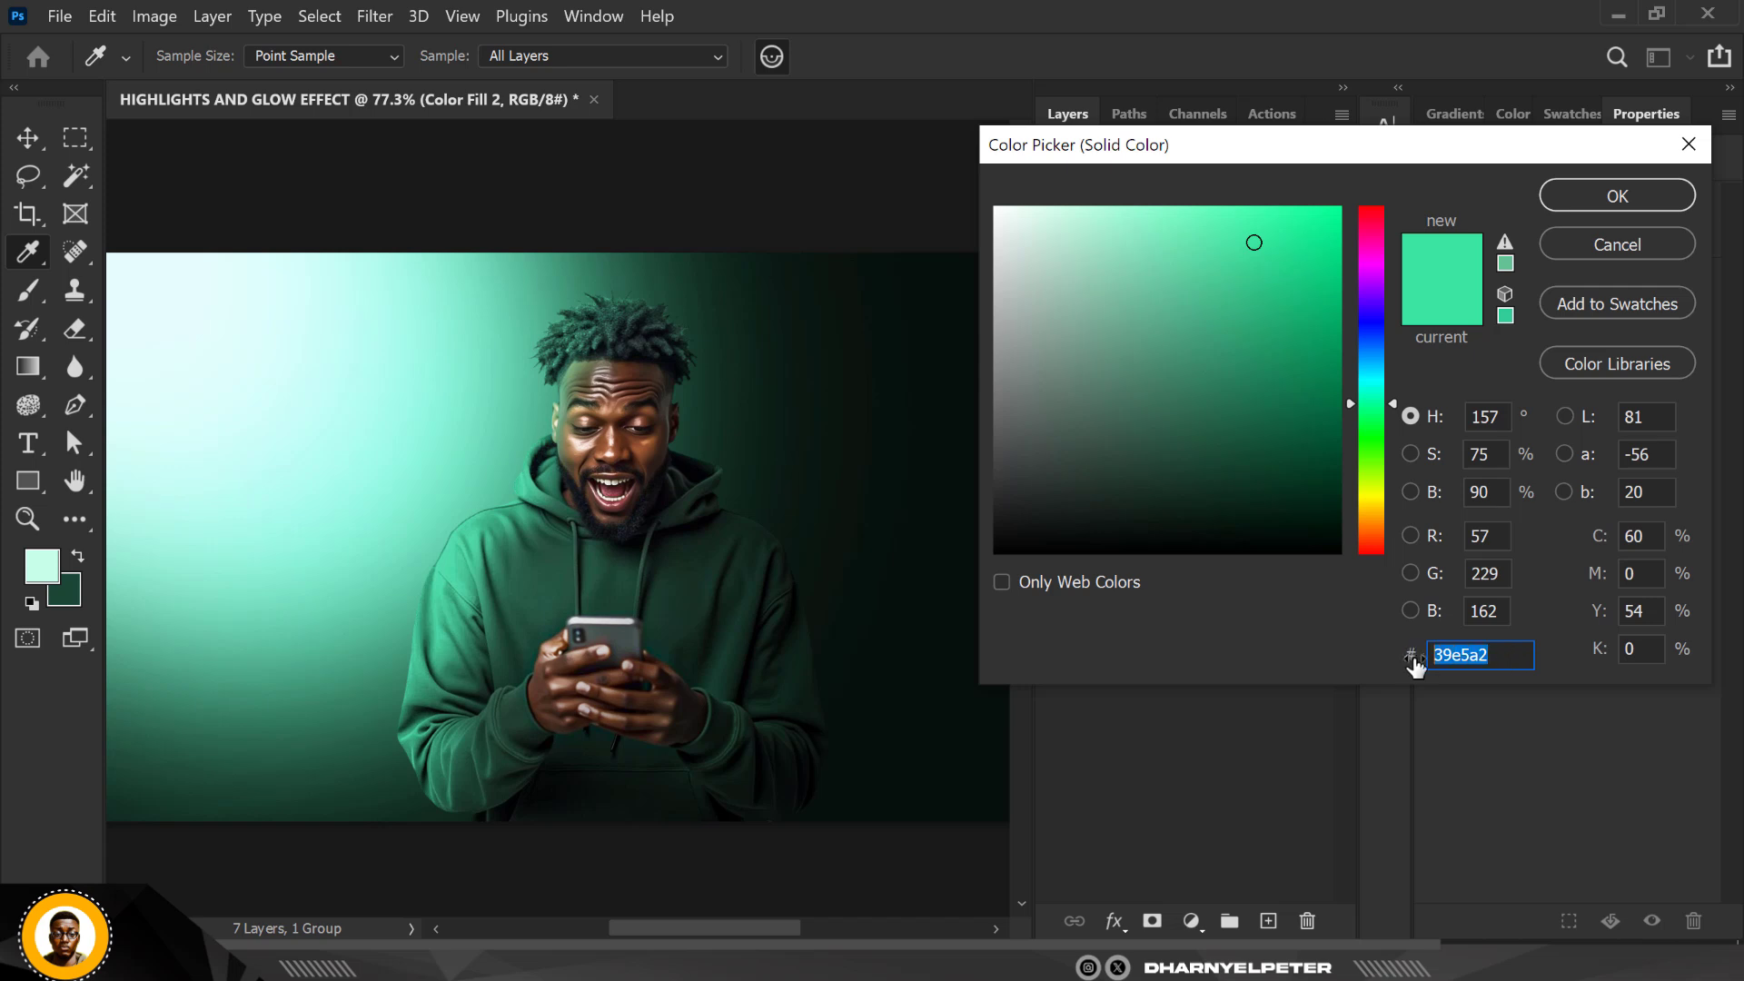
{"action": "left_click", "coordinate": [1654, 188]}
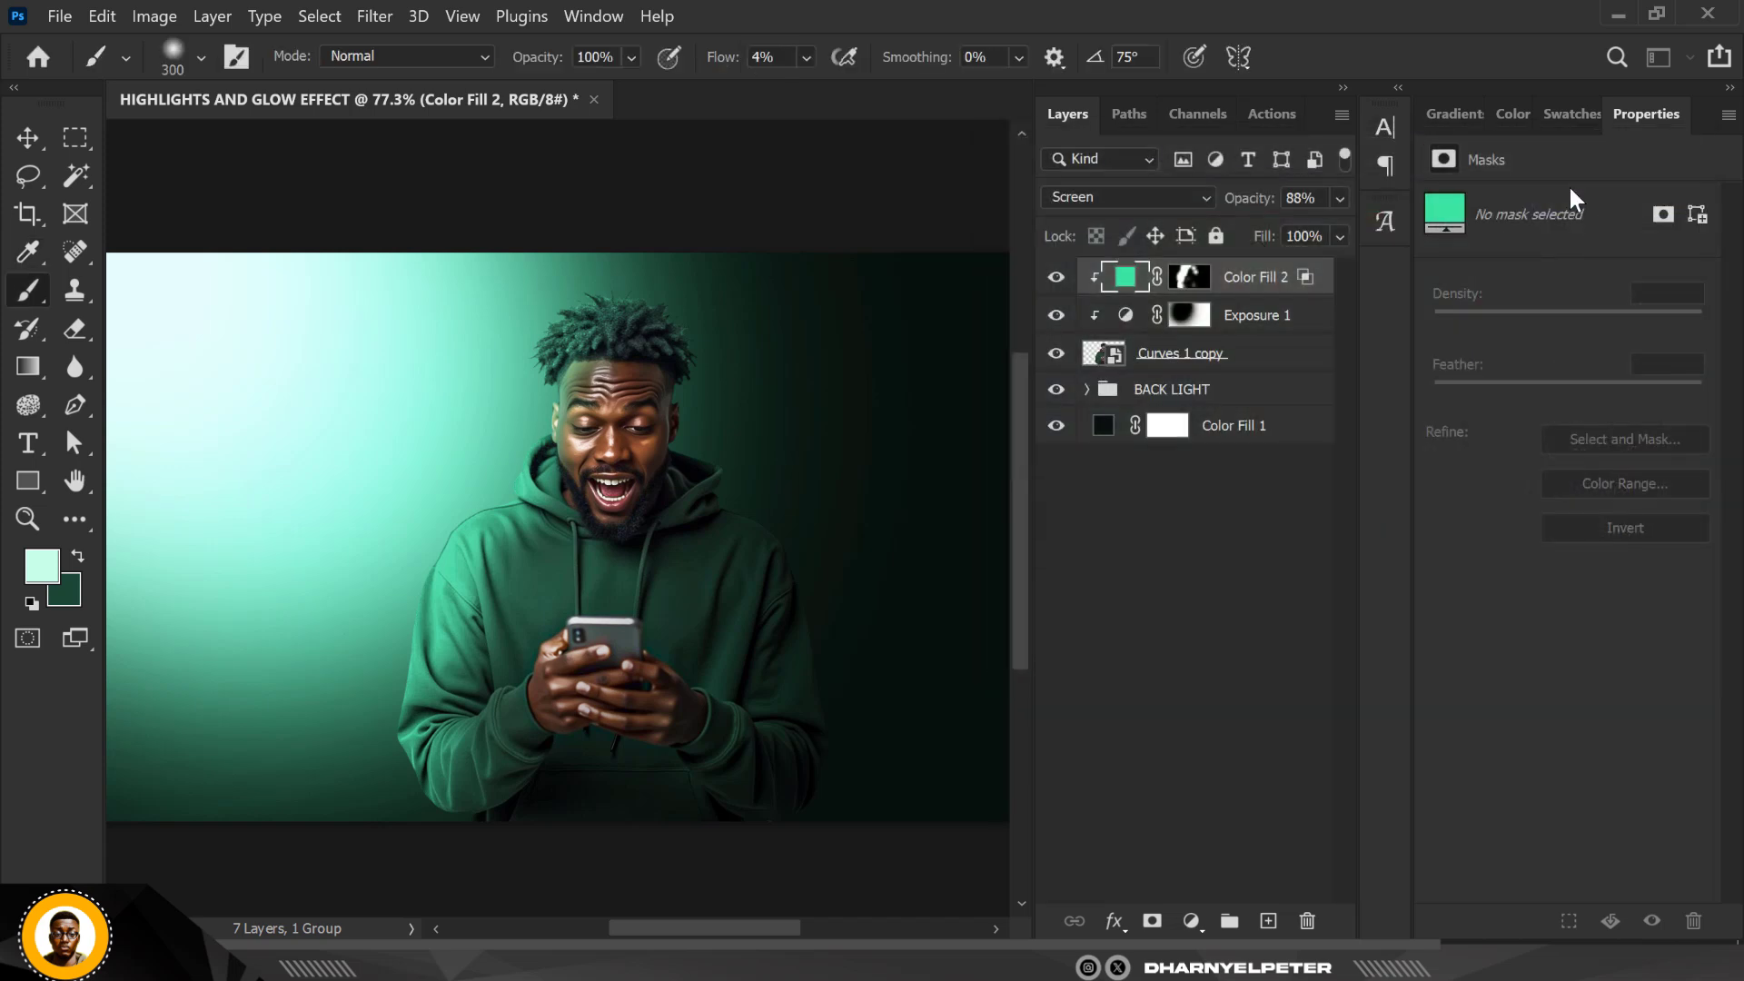
Add a Solid Color layer from the copied 39e5a2, pick a lighter, brighter green, and clip it to the subject
{"action": "left_click", "coordinate": [1193, 923]}
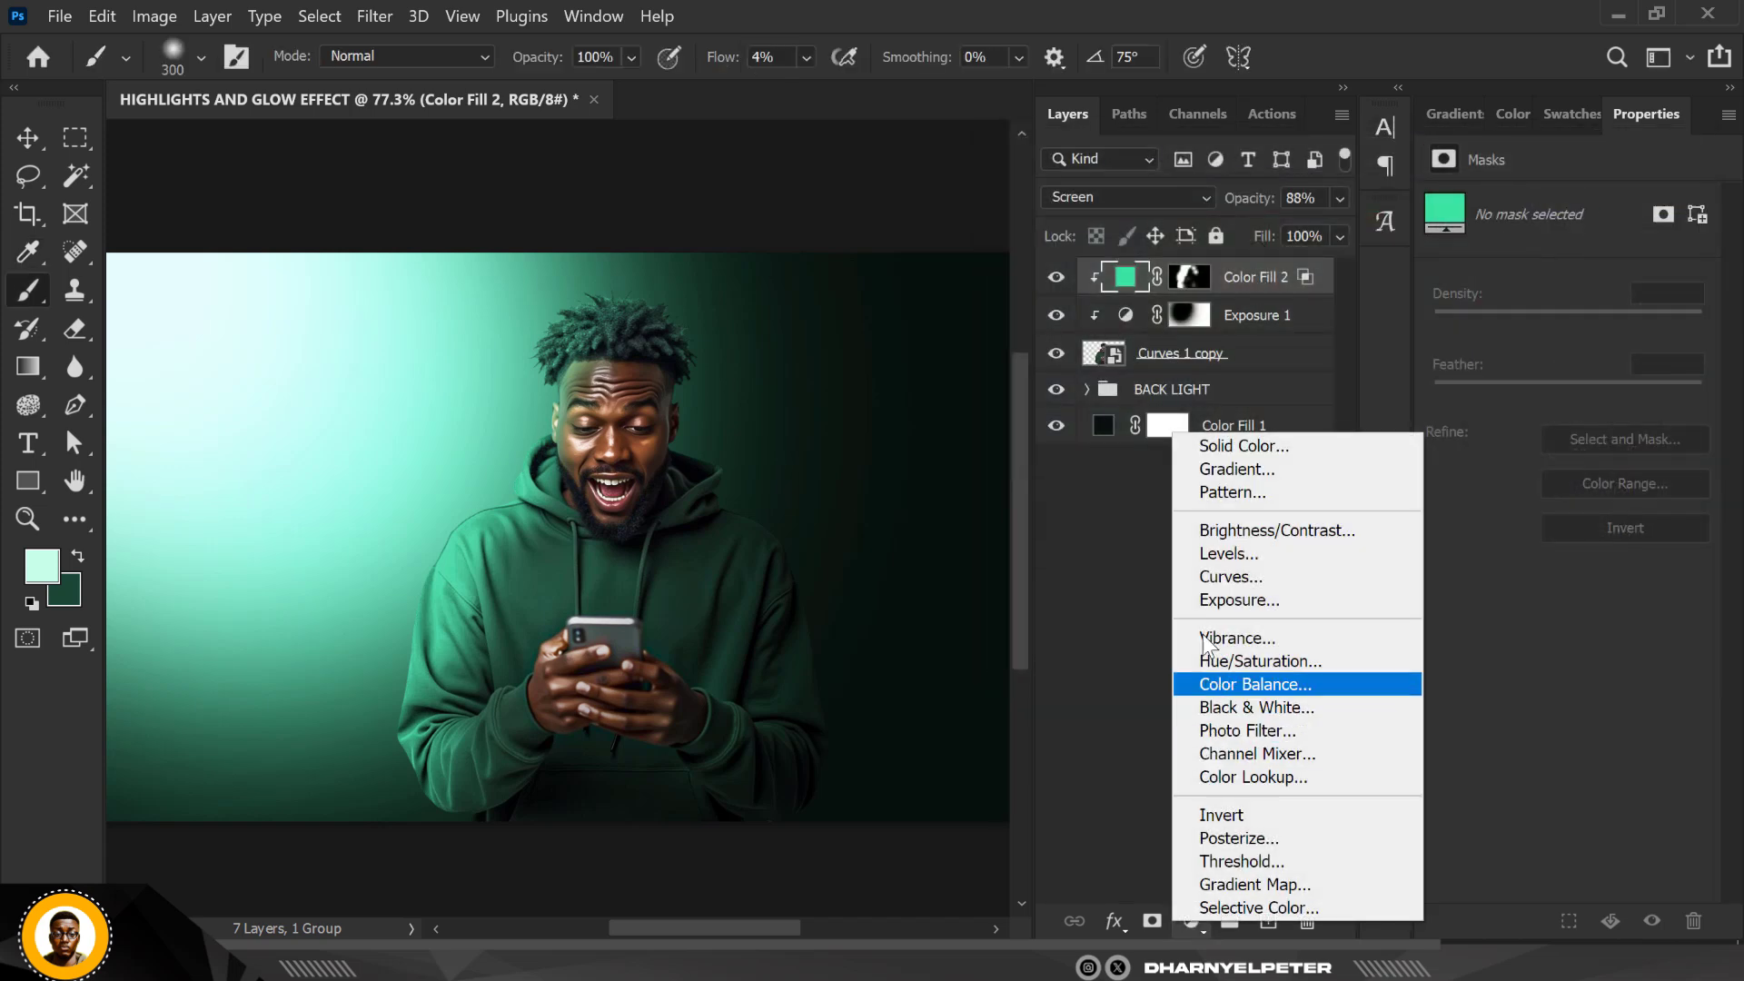
{"action": "left_click", "coordinate": [1255, 444]}
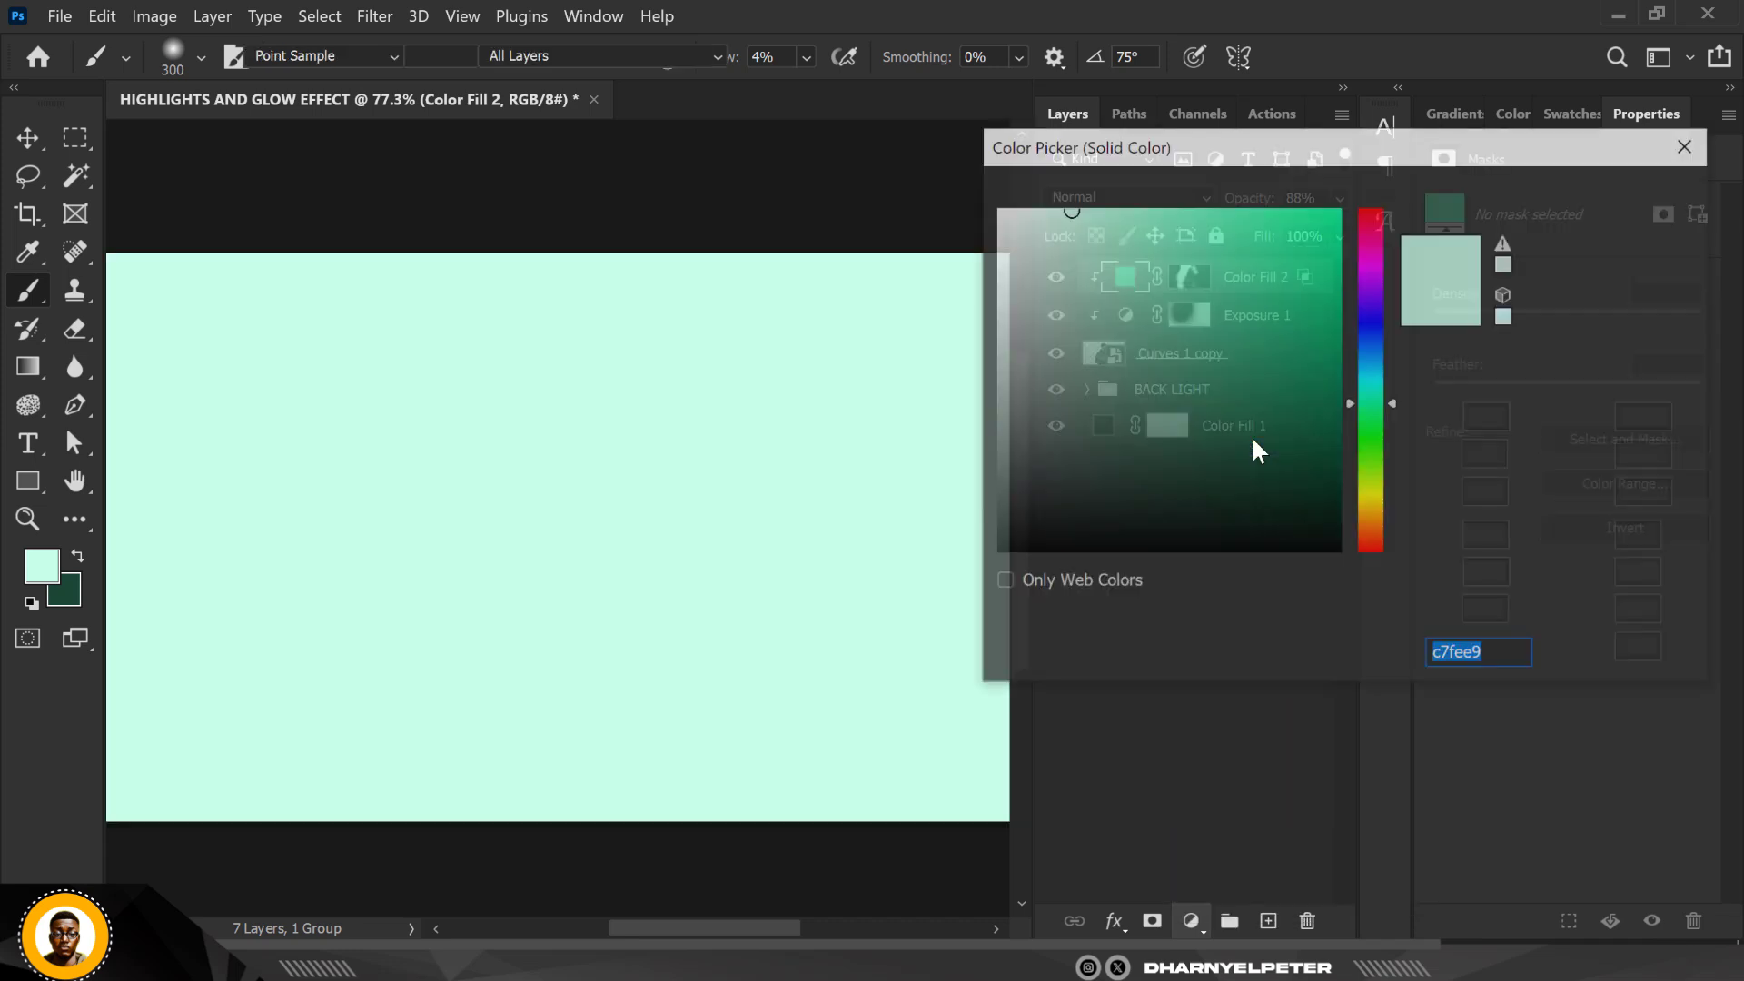
{"action": "key", "text": "ctrl+v"}
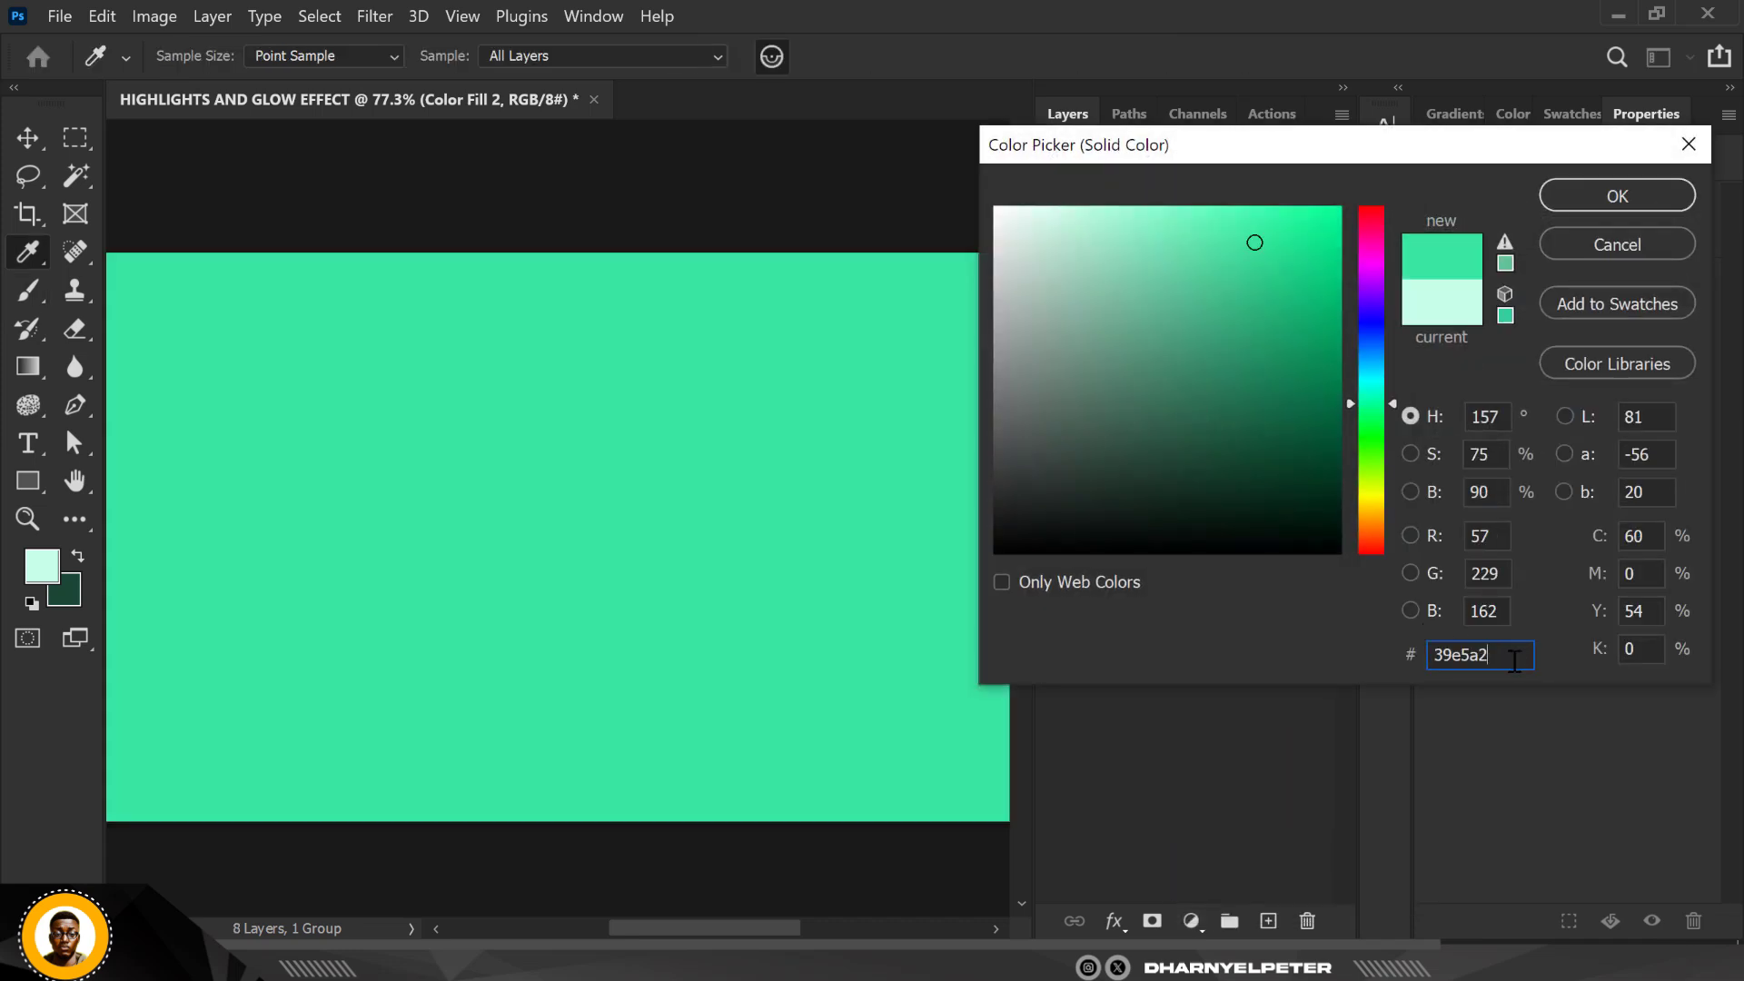
{"action": "left_click_drag", "start_coordinate": [1259, 243], "coordinate": [1207, 213]}
{"action": "left_click", "coordinate": [1610, 208]}
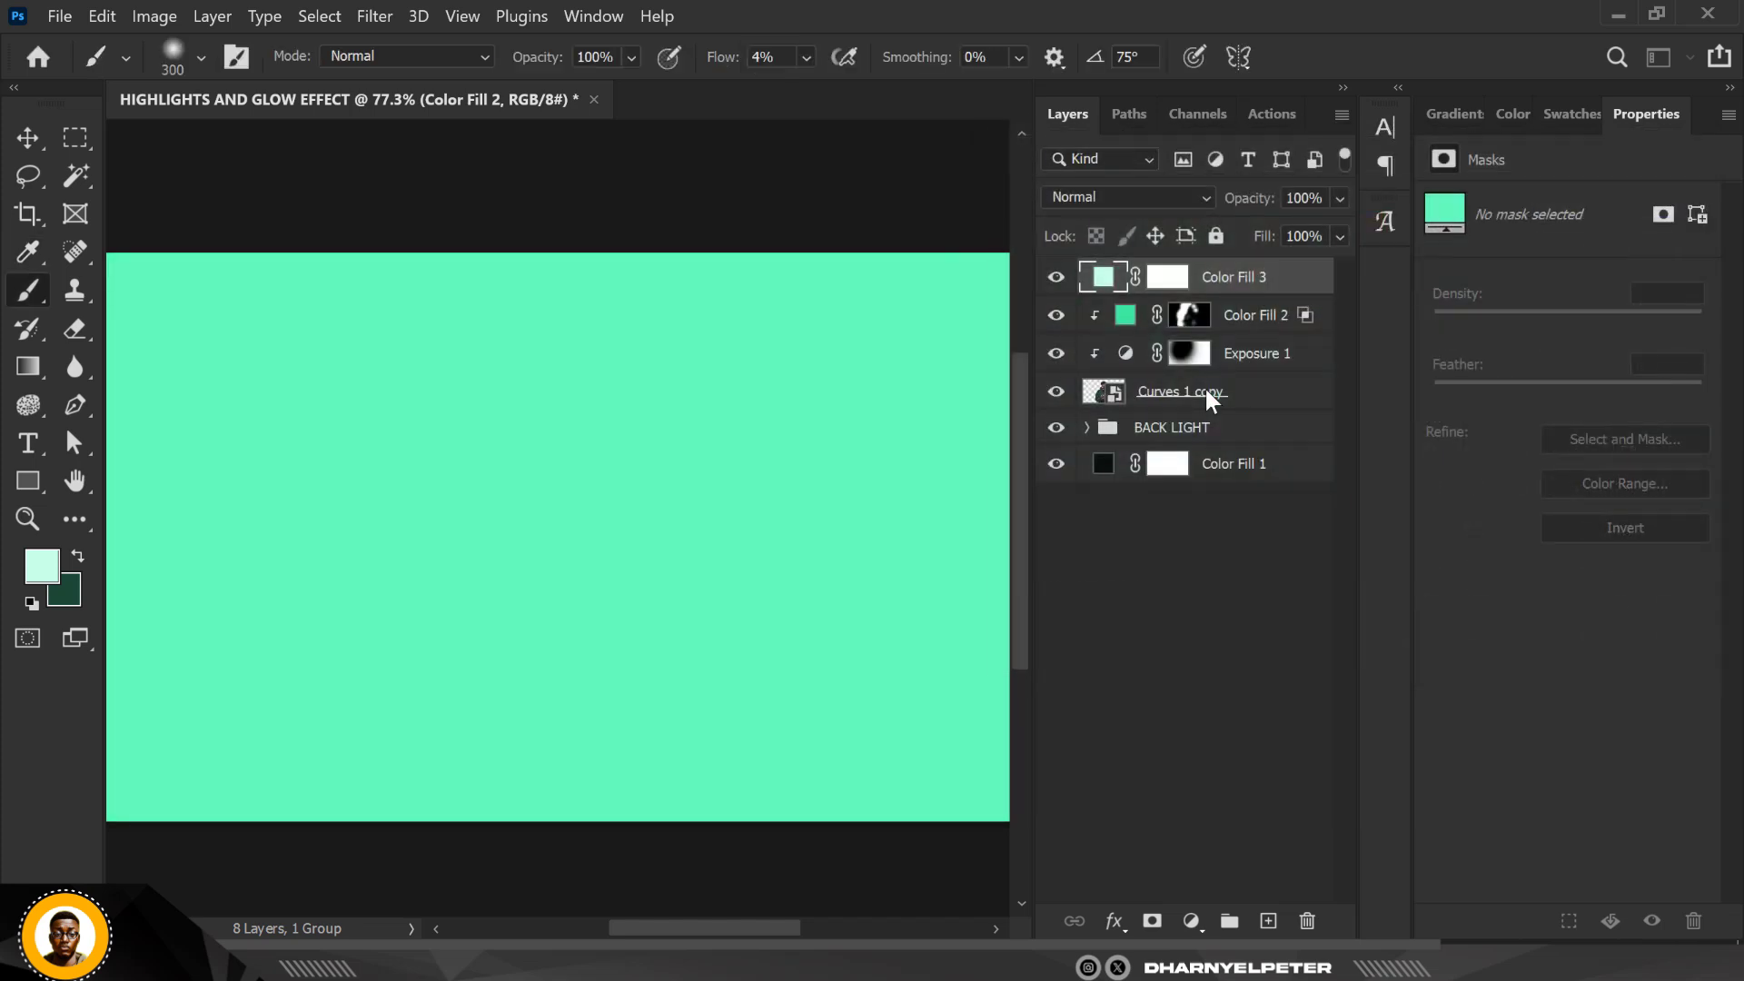
{"action": "right_click", "coordinate": [1314, 283]}
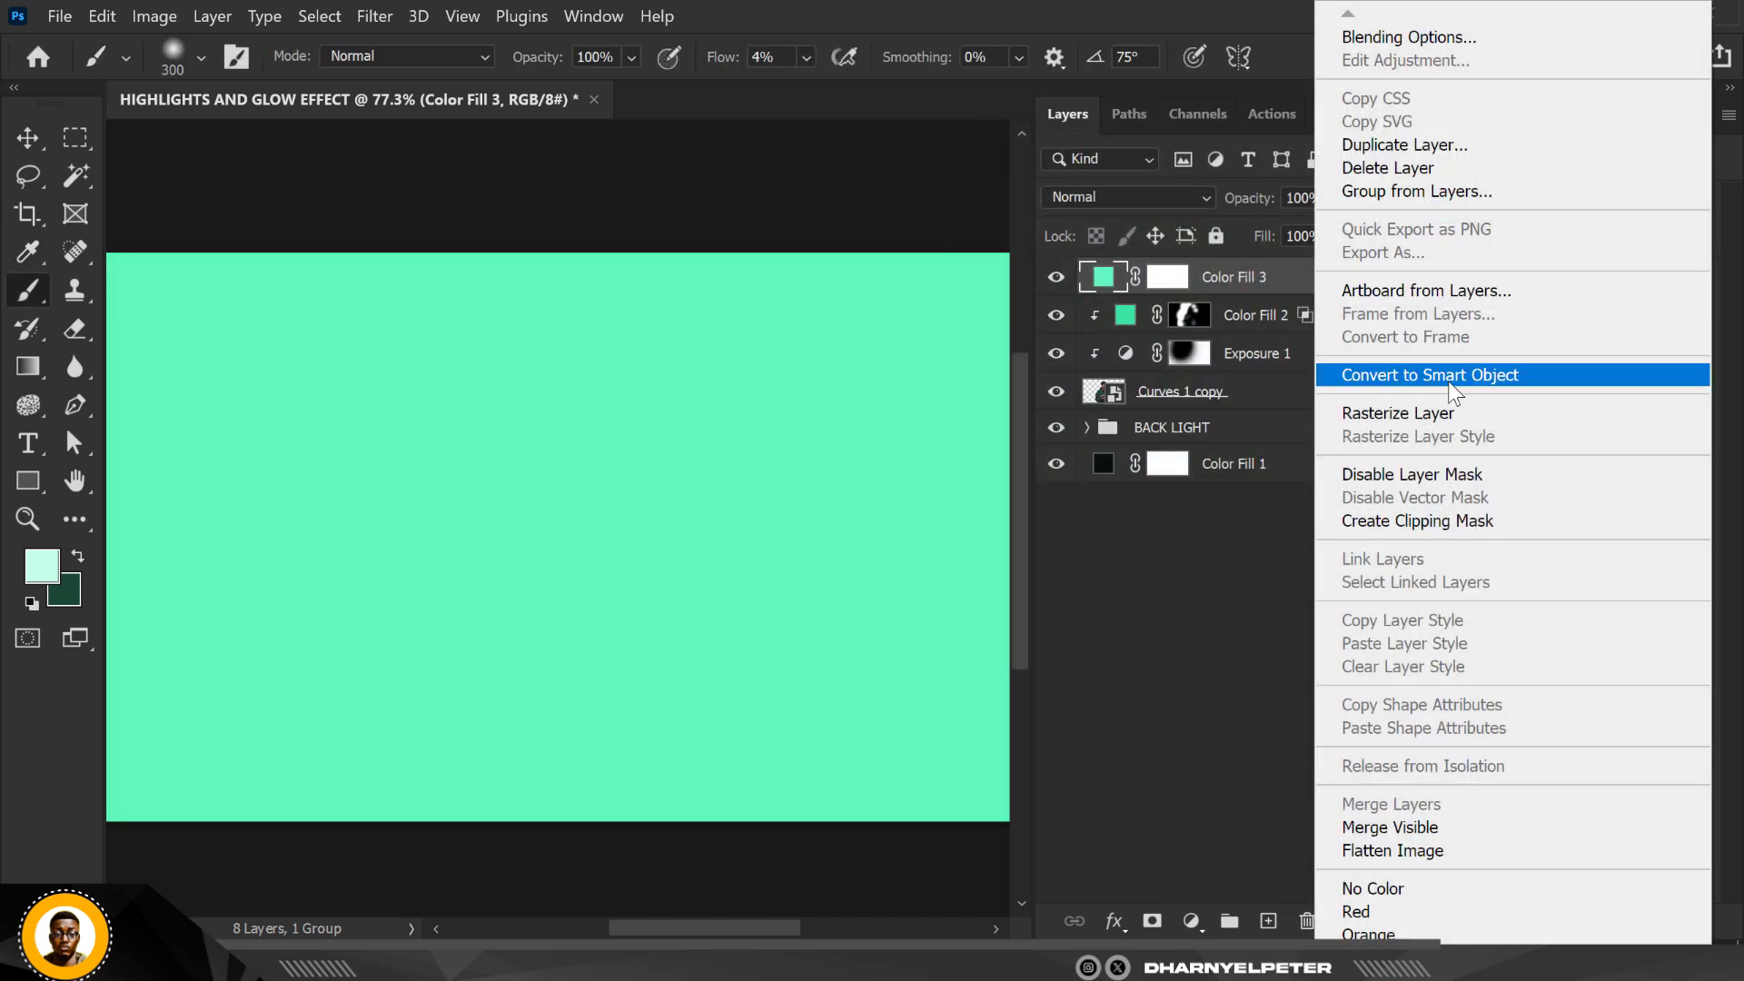
{"action": "left_click", "coordinate": [1422, 522]}
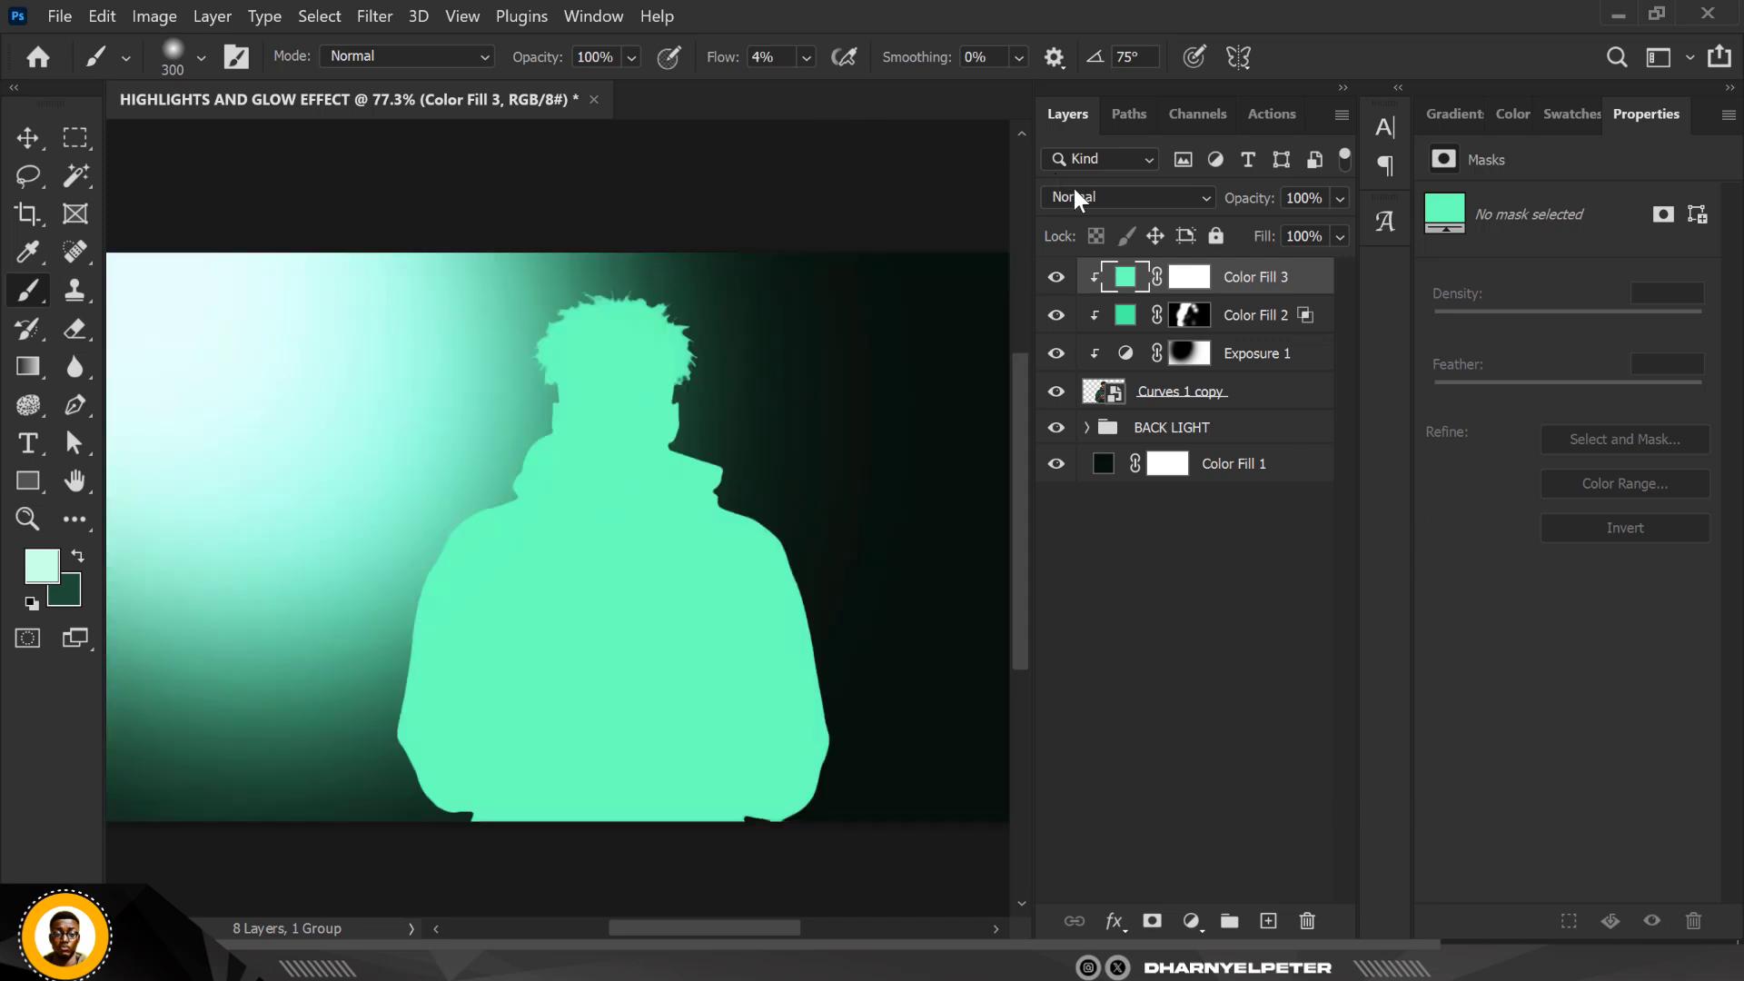
Set the Color Fill 3 layer's blend mode to Linear Dodge (Add) and invert its mask to black
{"action": "left_click", "coordinate": [1252, 314]}
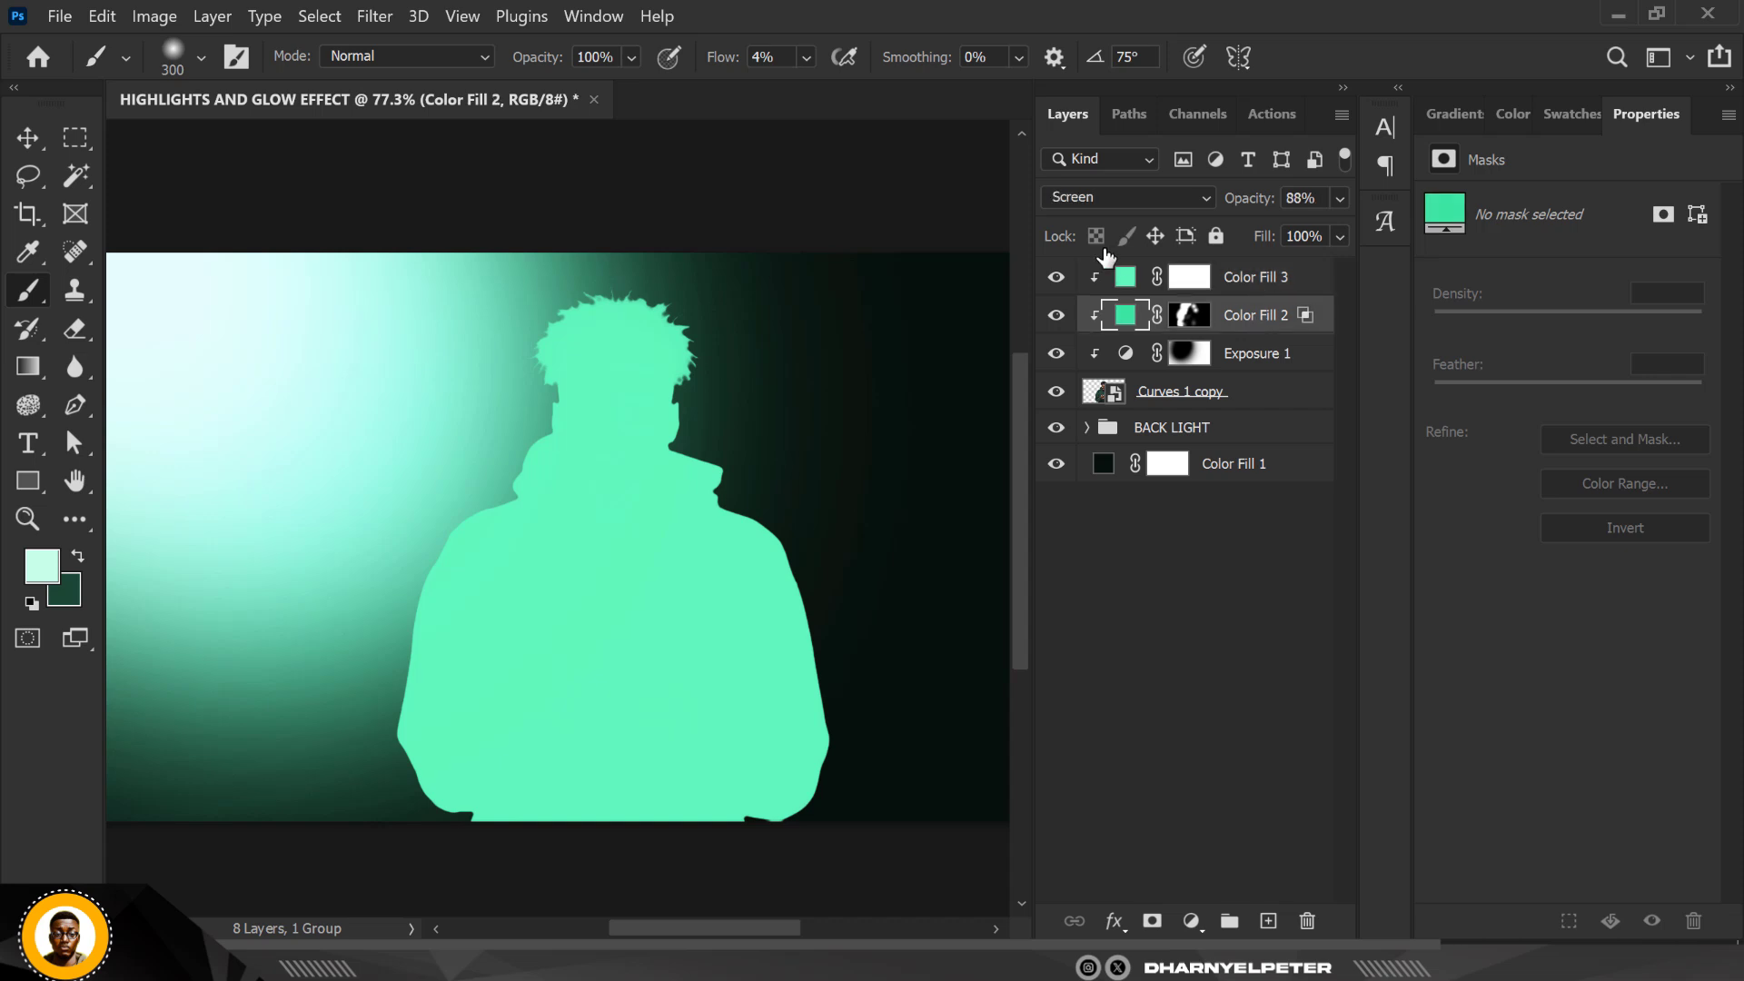
{"action": "left_click", "coordinate": [1283, 283]}
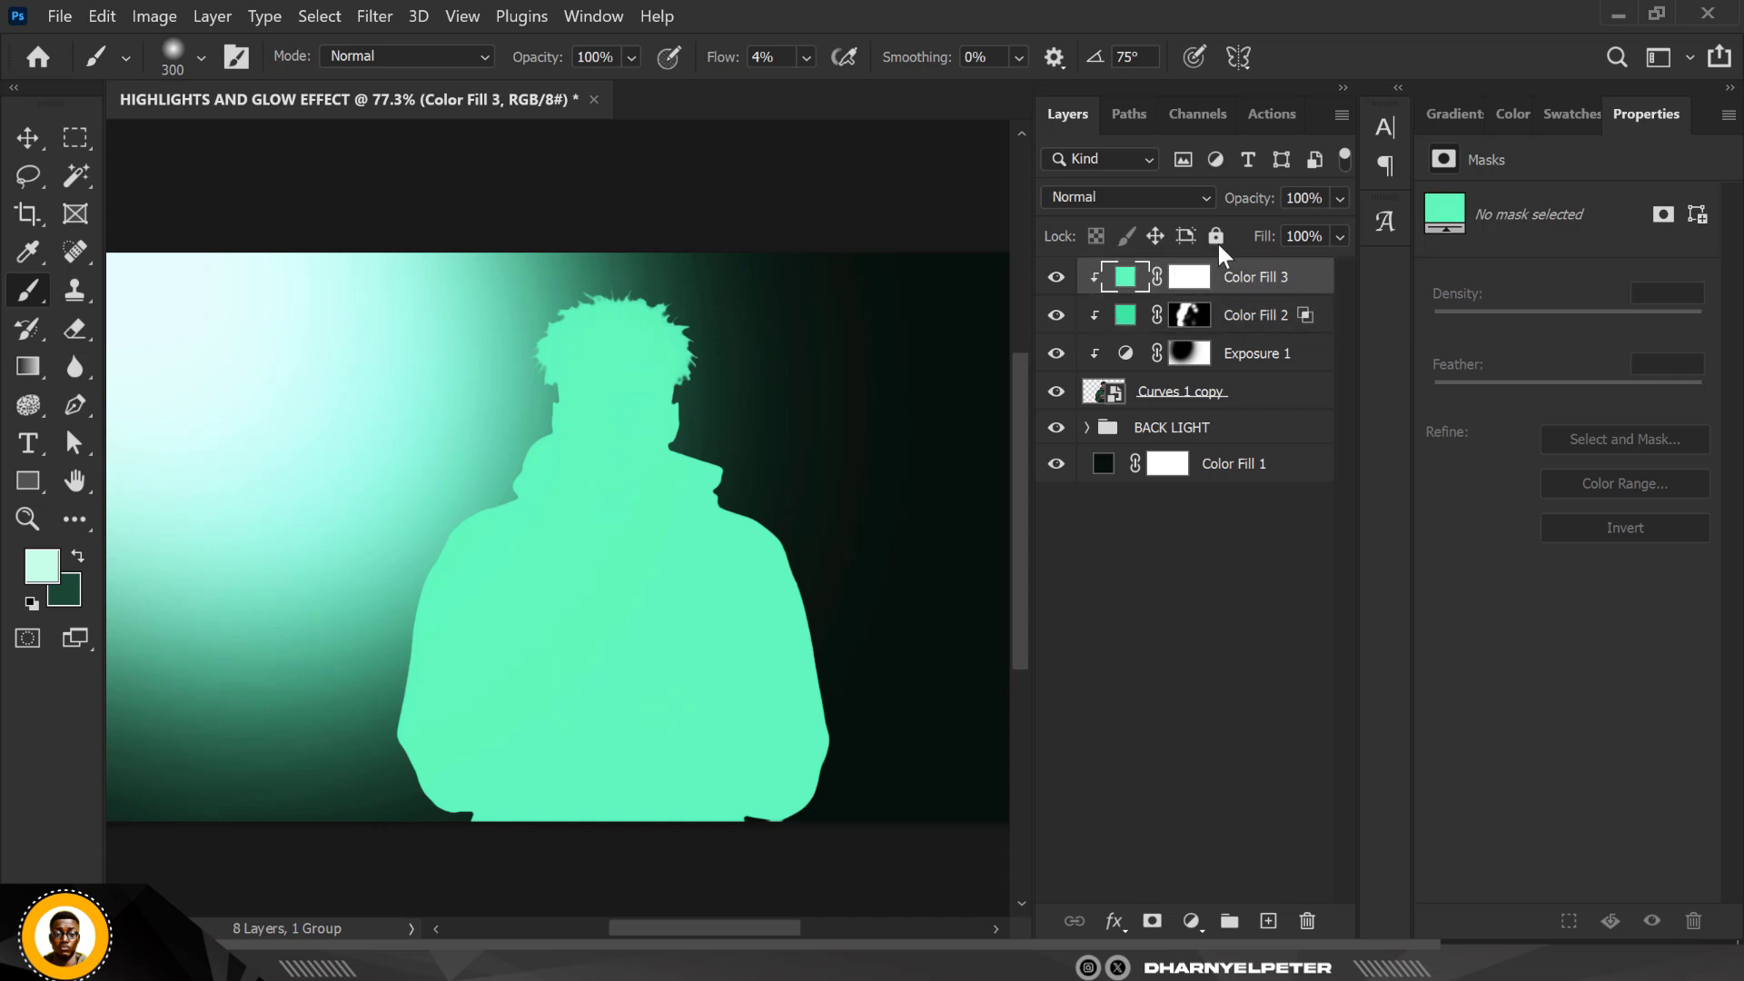
{"action": "left_click", "coordinate": [1137, 198]}
{"action": "left_click", "coordinate": [1152, 457]}
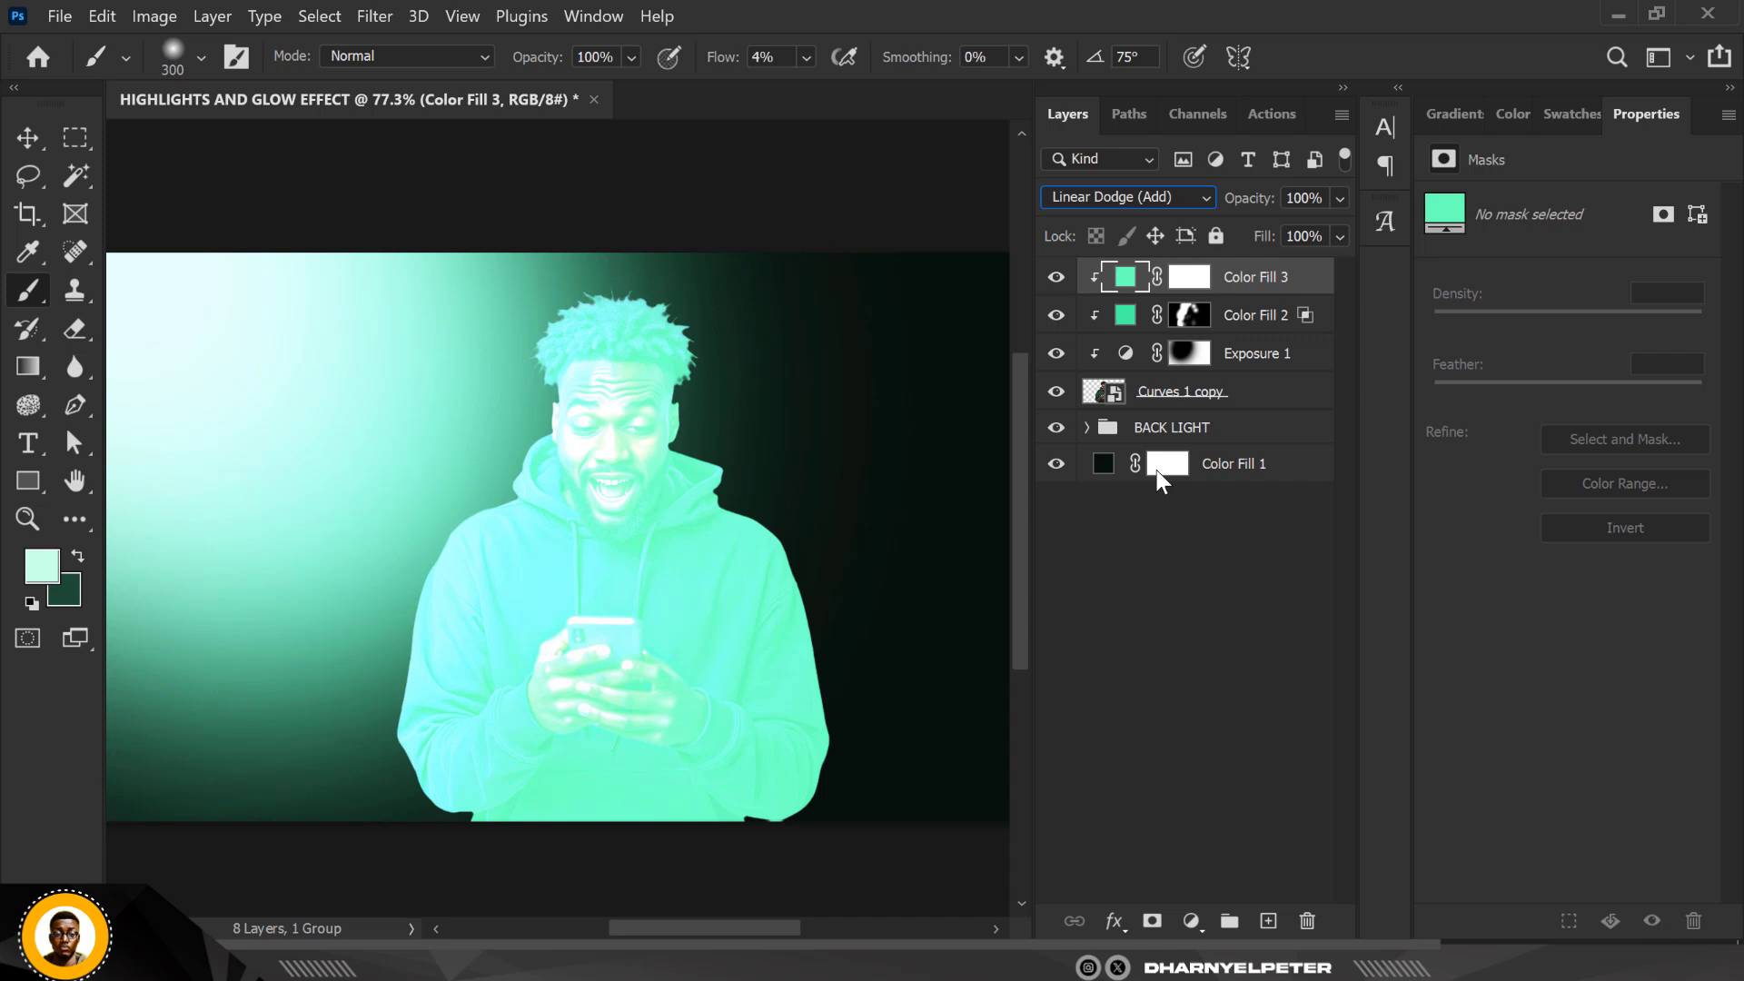
{"action": "left_click", "coordinate": [1193, 284]}
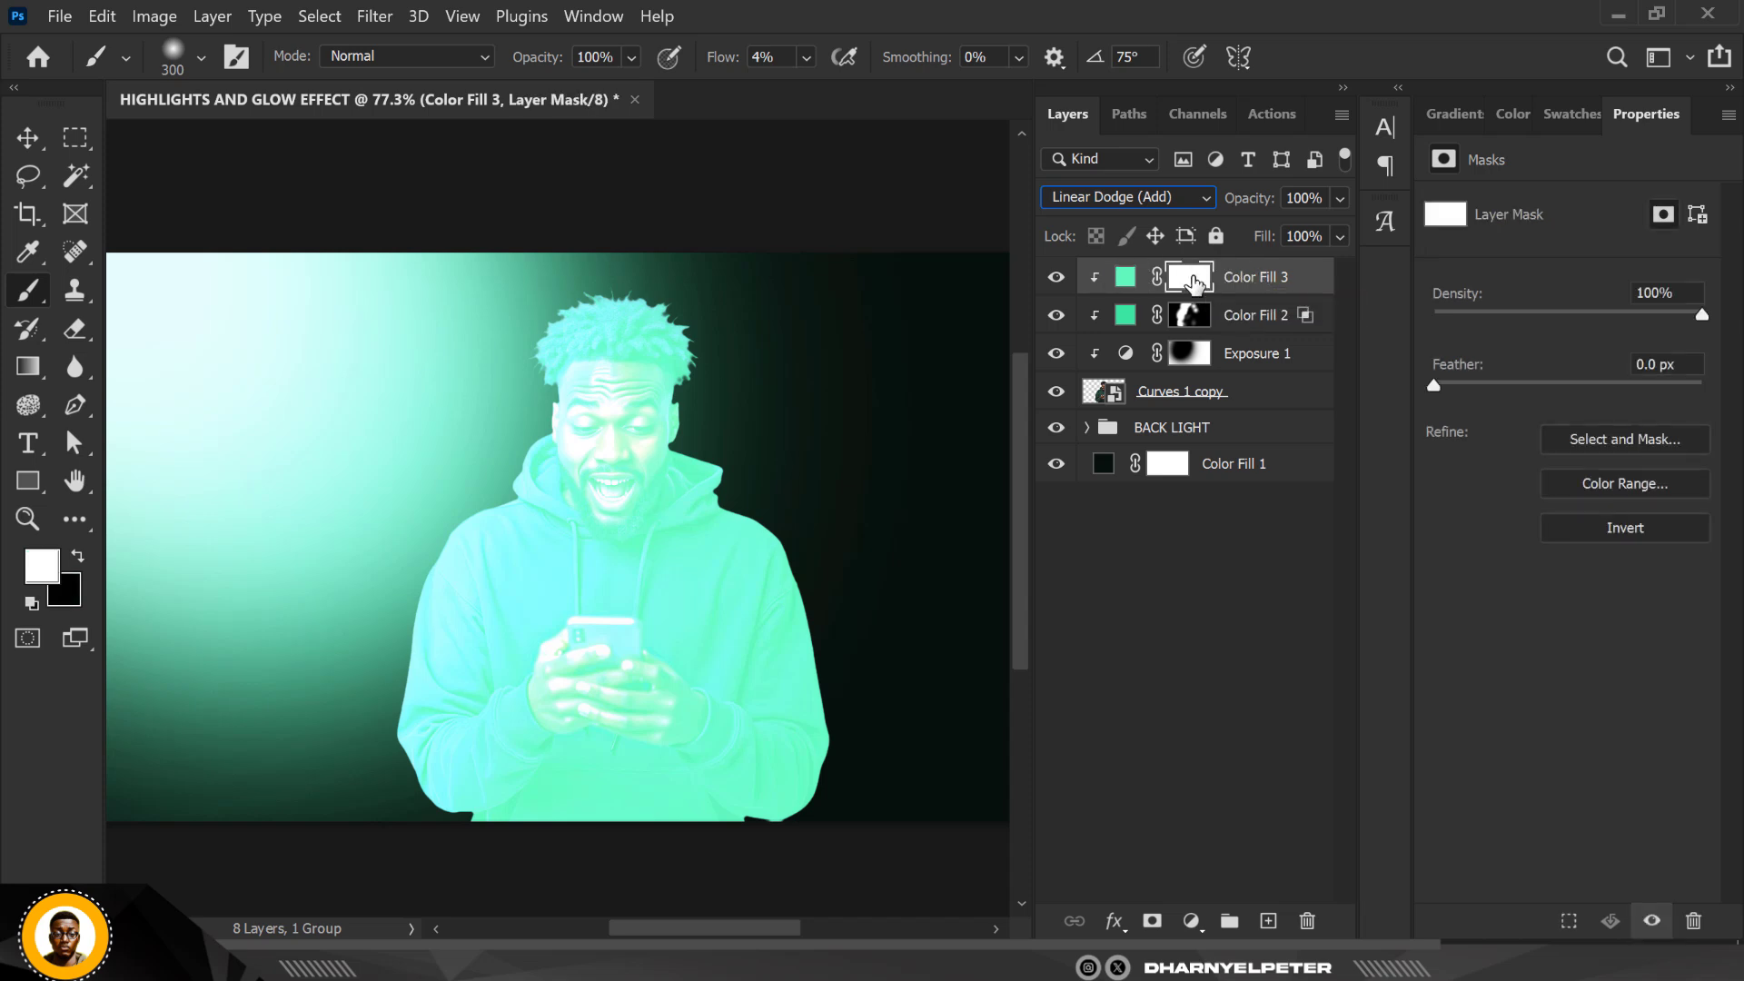
{"action": "key", "text": "ctrl+i"}
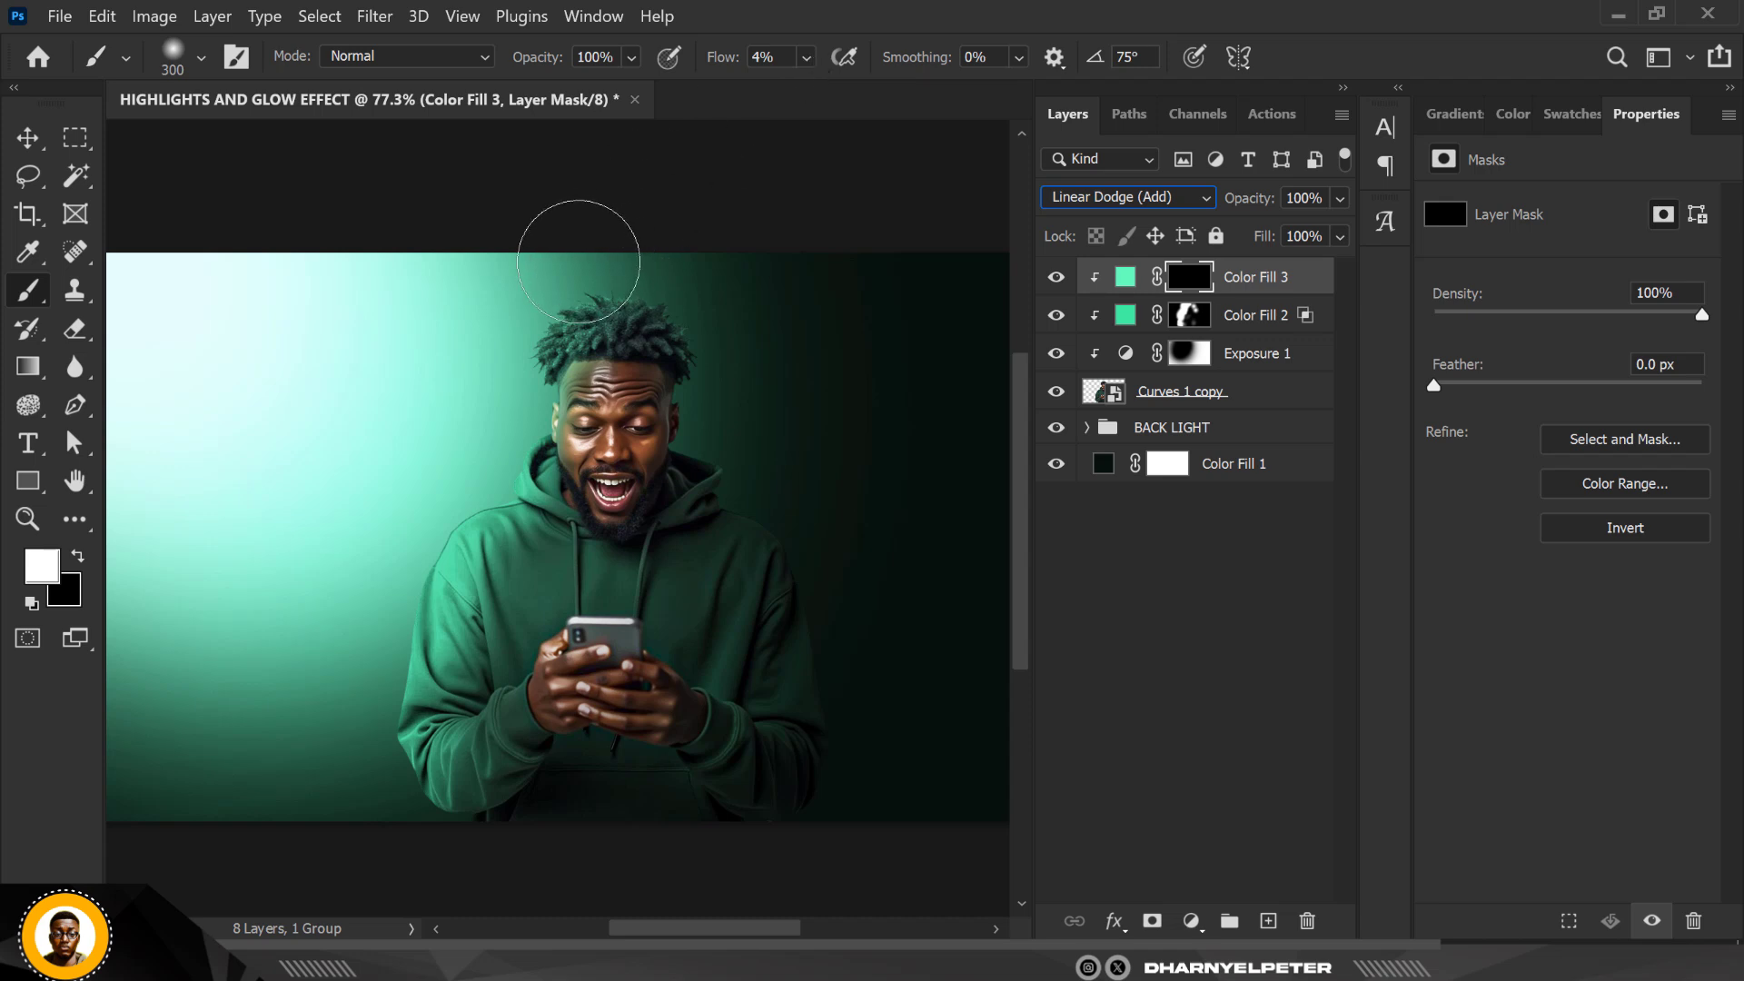
Paint highlights along the hair's backlit edge on the Color Fill 3 mask, using a size 90 brush at 100% flow
{"action": "left_click", "coordinate": [806, 59]}
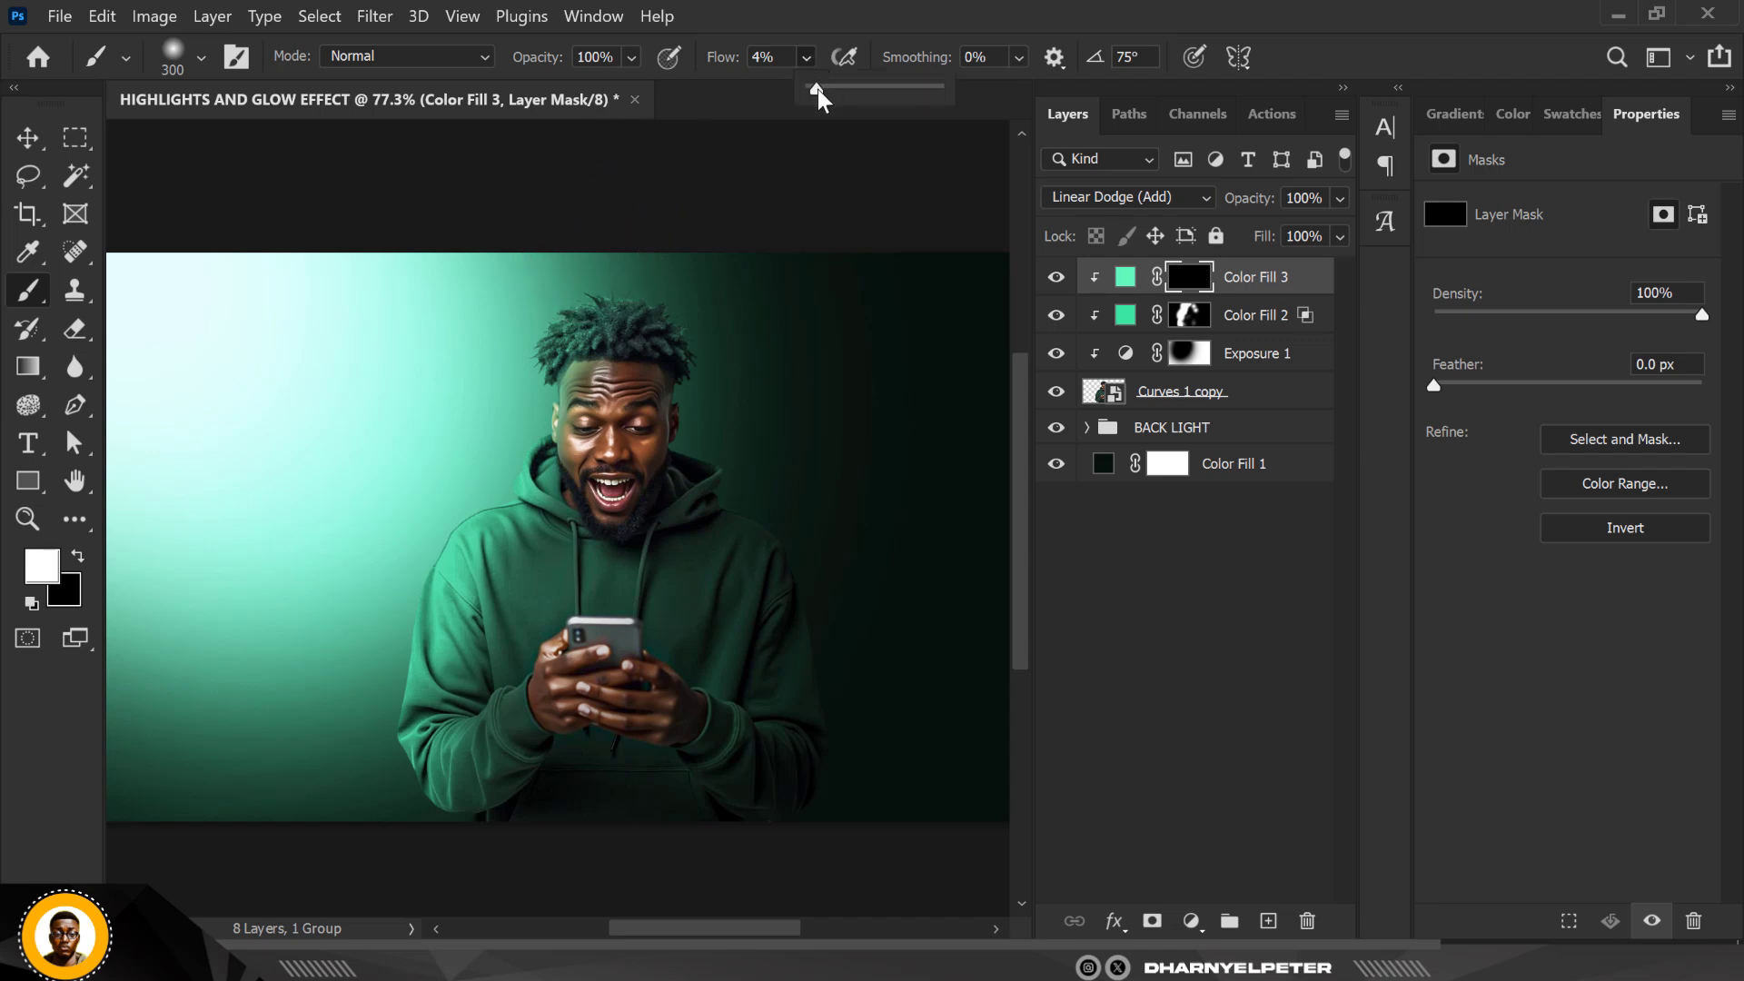
{"action": "left_click_drag", "start_coordinate": [823, 89], "coordinate": [957, 92]}
{"action": "scroll", "coordinate": [603, 245], "scroll_direction": "up", "scroll_amount": 5}
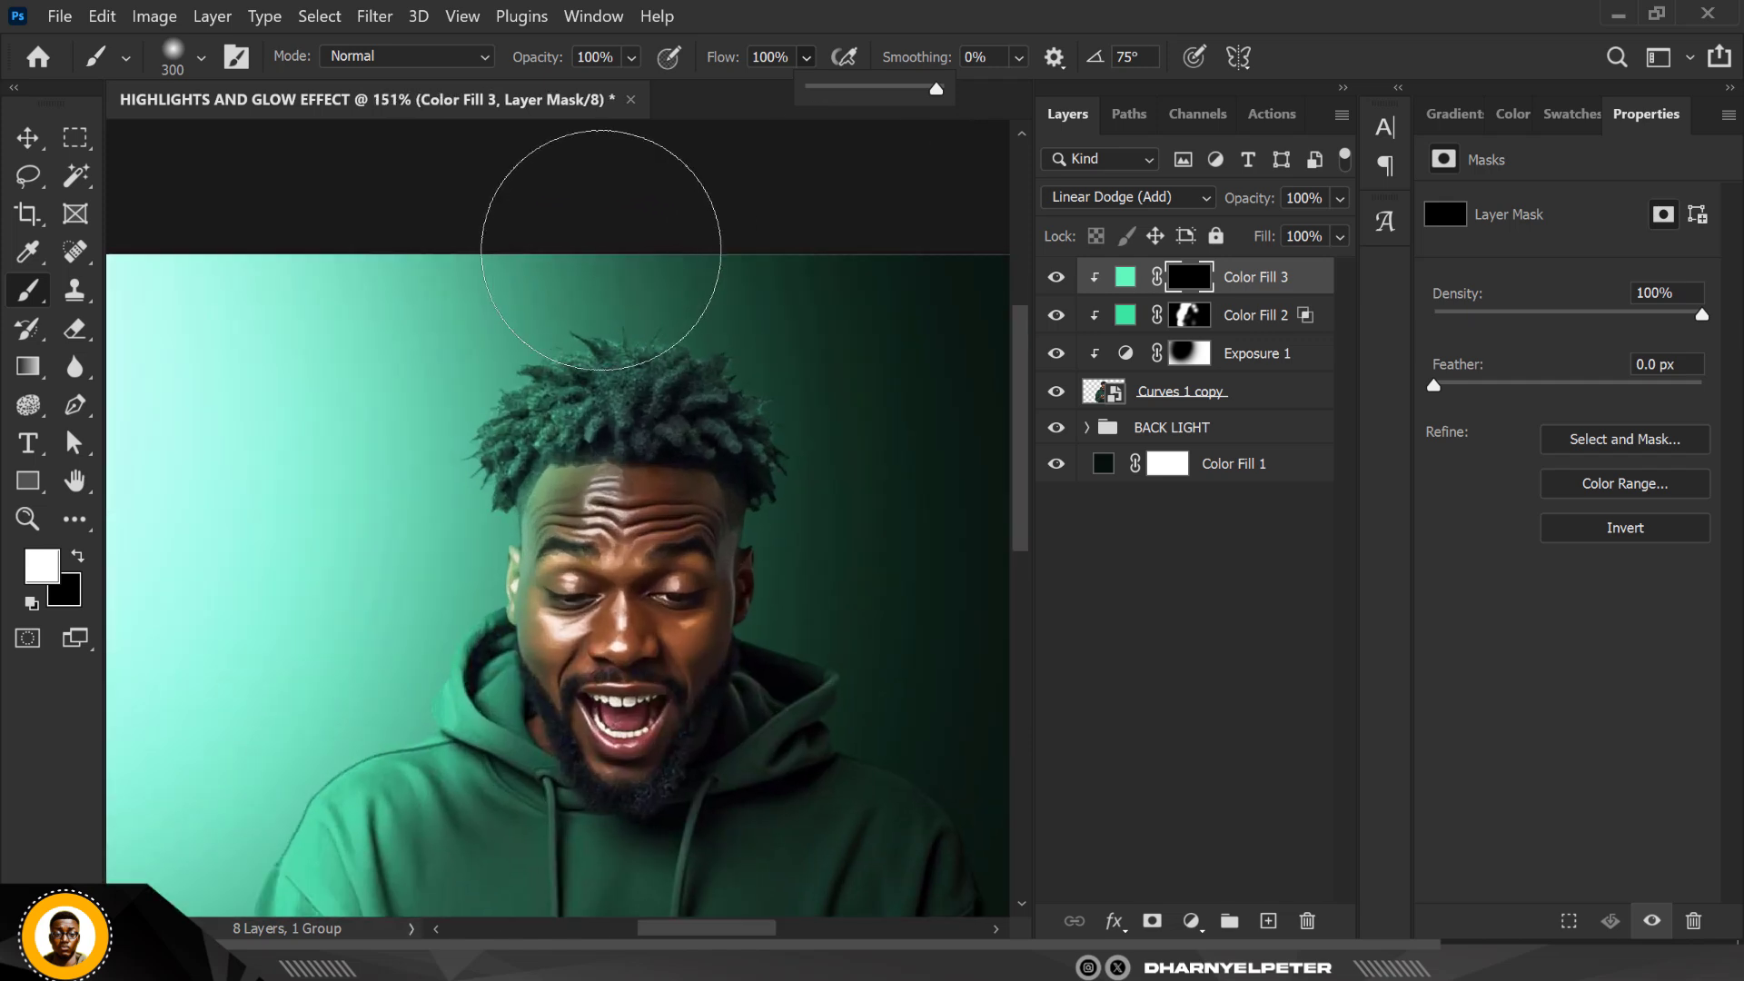
{"action": "key", "text": "bracketleft"}
{"action": "key", "text": "bracketleft"}
{"action": "key", "text": "bracketleft"}
{"action": "key", "text": "bracketleft"}
{"action": "key", "text": "bracketleft"}
{"action": "key", "text": "bracketleft"}
{"action": "key", "text": "bracketleft"}
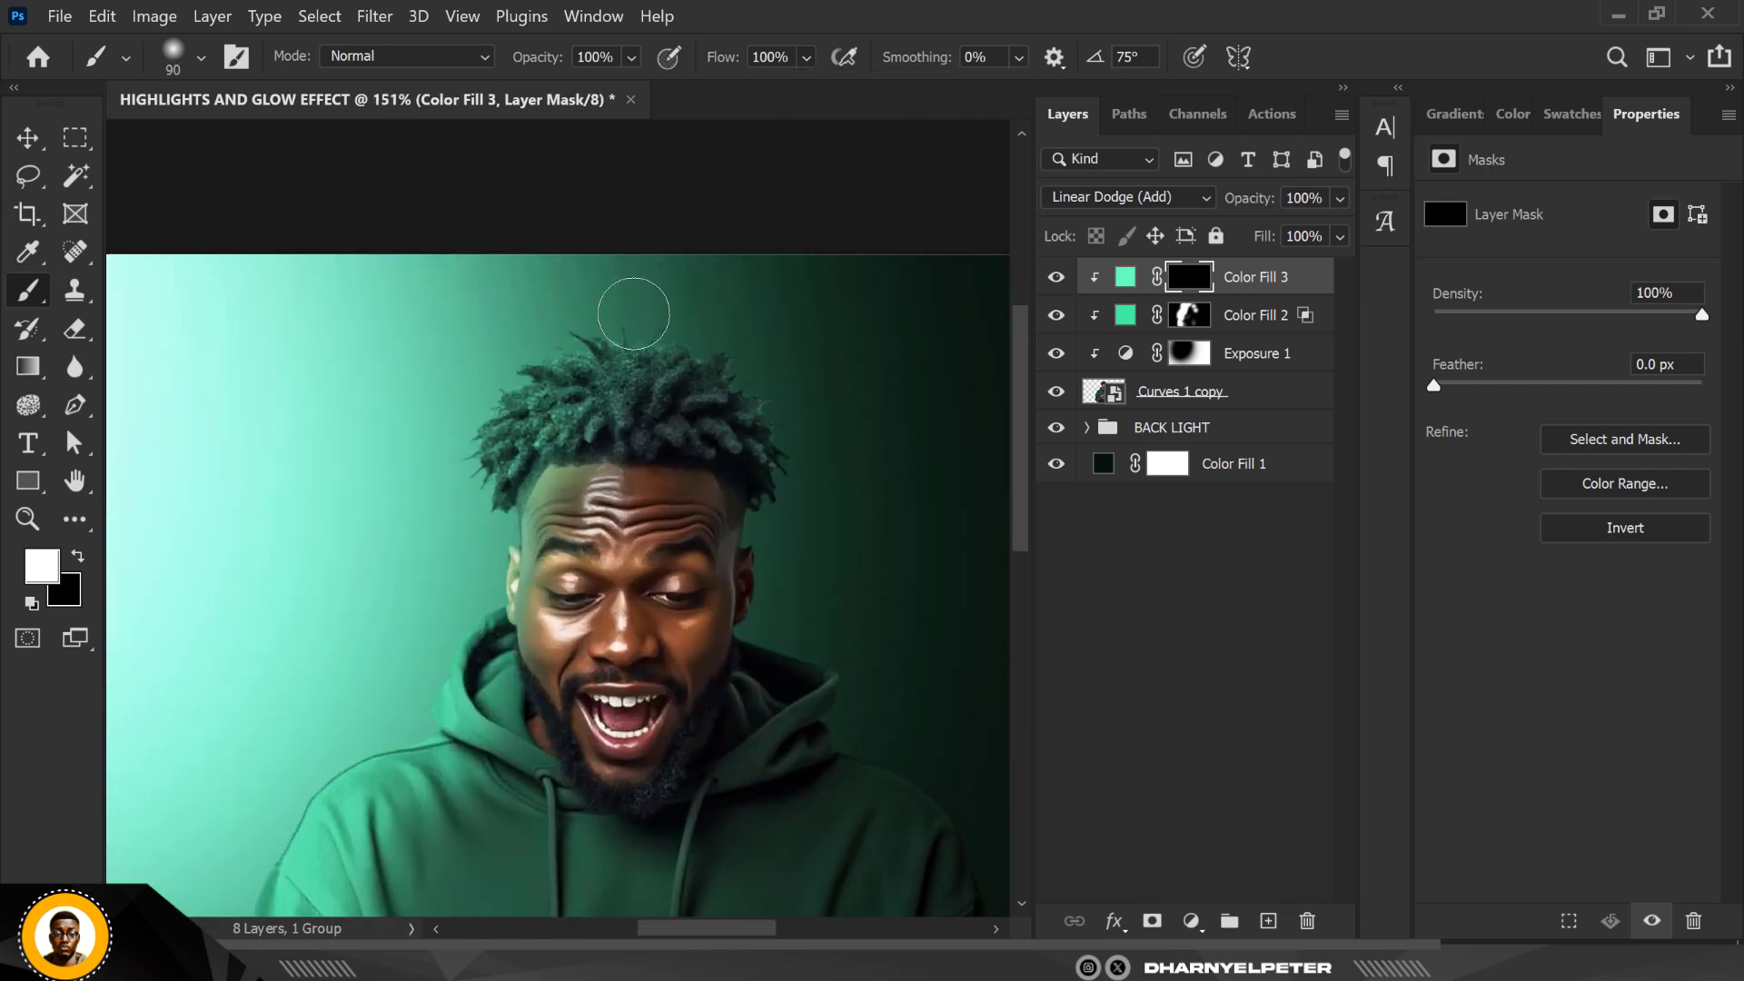
{"action": "mouse_move", "coordinate": [664, 317]}
{"action": "left_mouse_down"}
{"action": "mouse_move", "coordinate": [511, 339]}
{"action": "mouse_move", "coordinate": [457, 384]}
{"action": "mouse_move", "coordinate": [495, 332]}
{"action": "mouse_move", "coordinate": [454, 393]}
{"action": "mouse_move", "coordinate": [498, 340]}
{"action": "mouse_move", "coordinate": [591, 318]}
{"action": "mouse_move", "coordinate": [456, 318]}
{"action": "mouse_move", "coordinate": [391, 296]}
{"action": "left_mouse_up"}
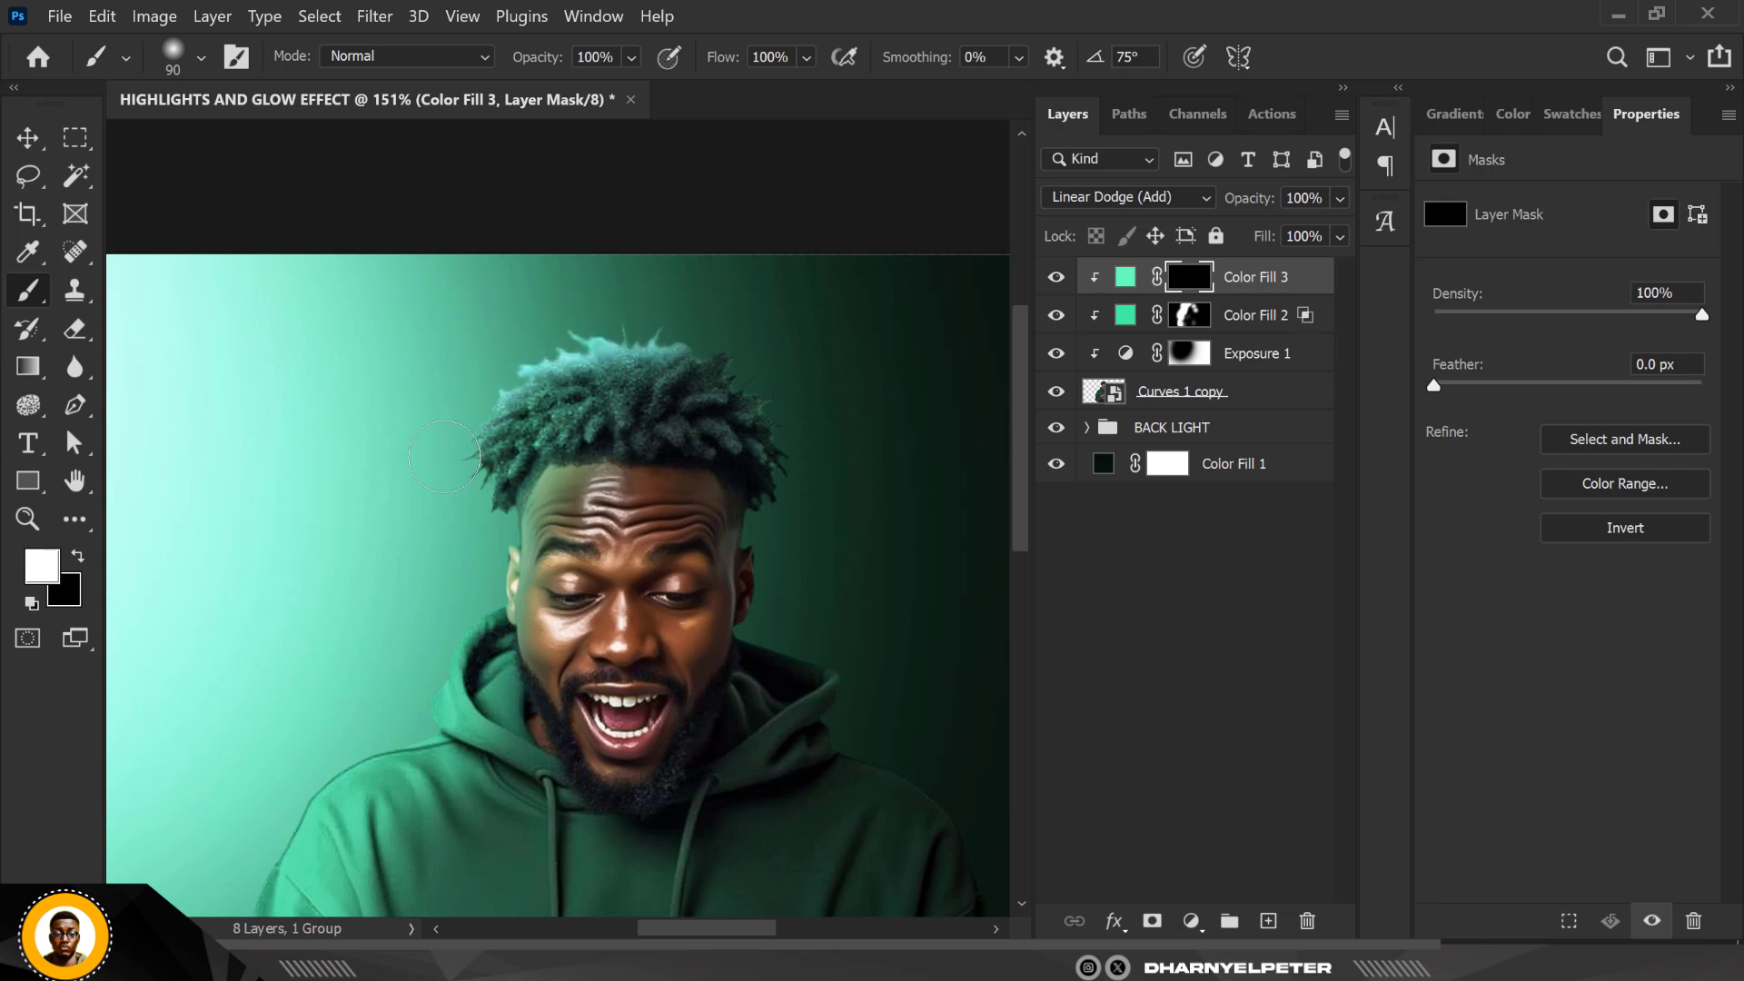
{"action": "left_click_drag", "start_coordinate": [444, 457], "coordinate": [437, 445]}
{"action": "mouse_move", "coordinate": [474, 369]}
{"action": "left_mouse_down"}
{"action": "mouse_move", "coordinate": [445, 459]}
{"action": "mouse_move", "coordinate": [458, 496]}
{"action": "left_mouse_up"}
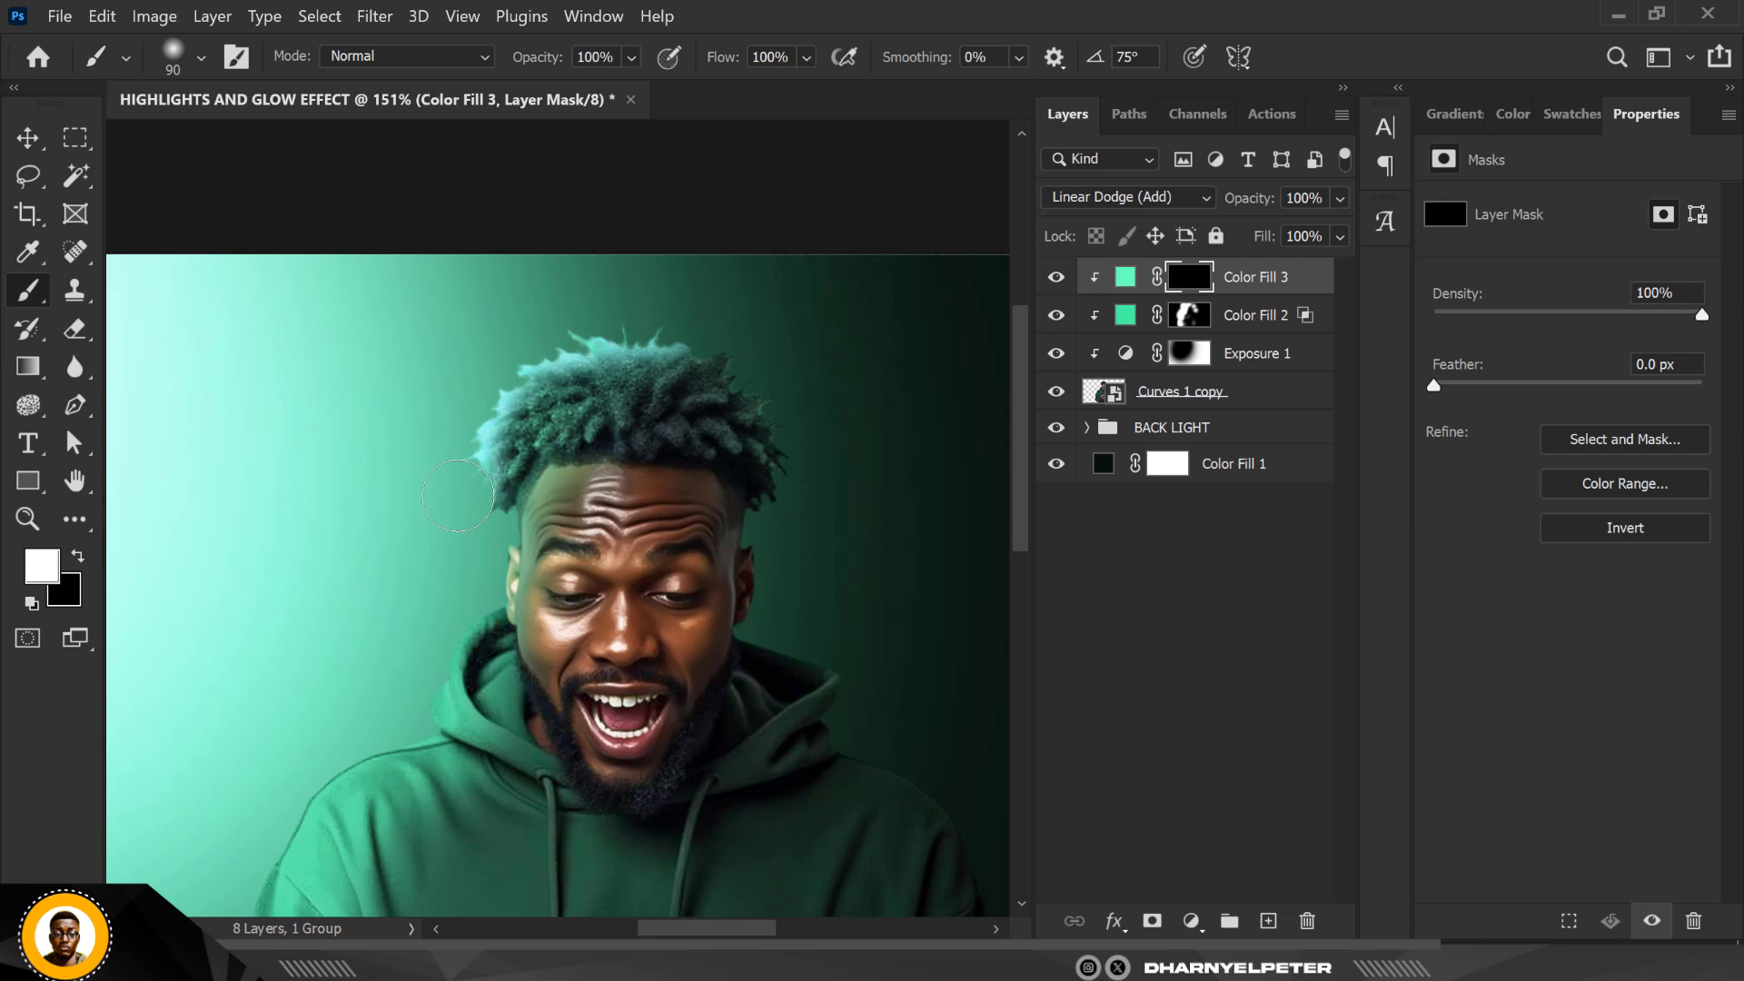
Extend the rim highlight down the hood, shoulder and outer sleeve, reducing the brush size to 40 for the sleeve and elbow
{"action": "mouse_move", "coordinate": [474, 571]}
{"action": "left_mouse_down"}
{"action": "mouse_move", "coordinate": [481, 604]}
{"action": "mouse_move", "coordinate": [432, 588]}
{"action": "mouse_move", "coordinate": [458, 652]}
{"action": "mouse_move", "coordinate": [420, 738]}
{"action": "mouse_move", "coordinate": [313, 799]}
{"action": "mouse_move", "coordinate": [247, 912]}
{"action": "left_mouse_up"}
{"action": "key", "text": "bracketleft"}
{"action": "key", "text": "bracketleft"}
{"action": "key", "text": "bracketleft"}
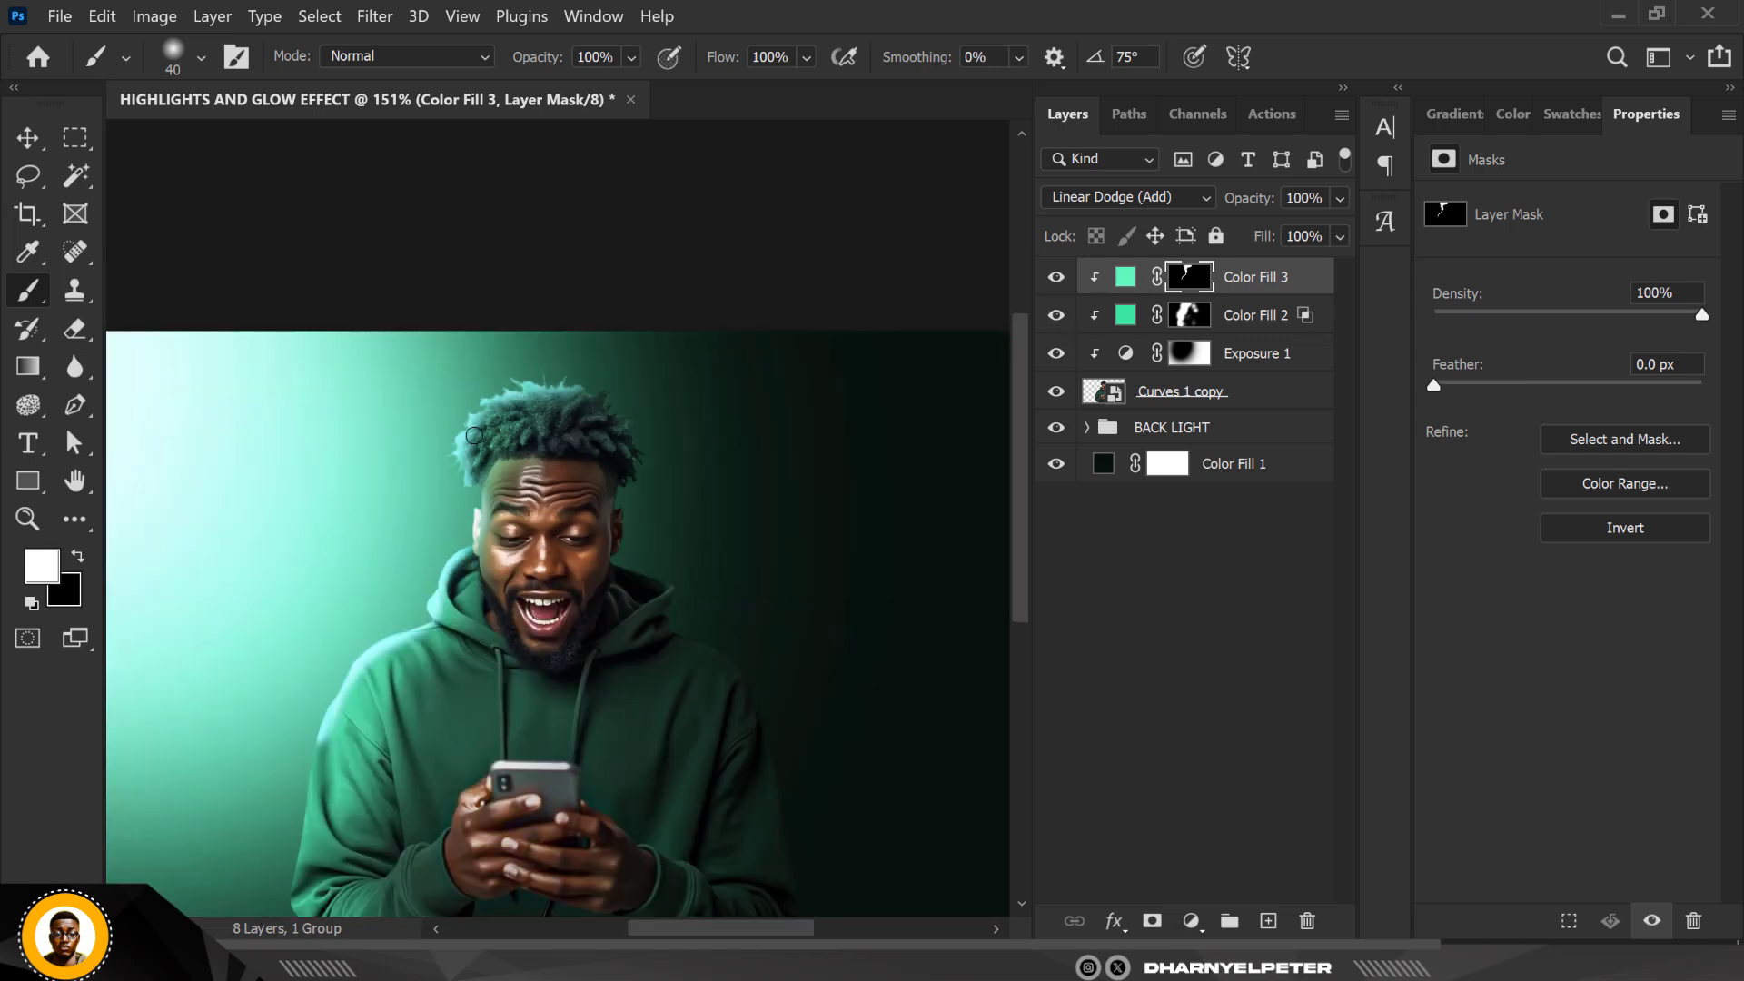
{"action": "scroll", "coordinate": [474, 436], "scroll_direction": "down", "scroll_amount": 3}
{"action": "scroll", "coordinate": [418, 527], "scroll_direction": "up", "scroll_amount": 5}
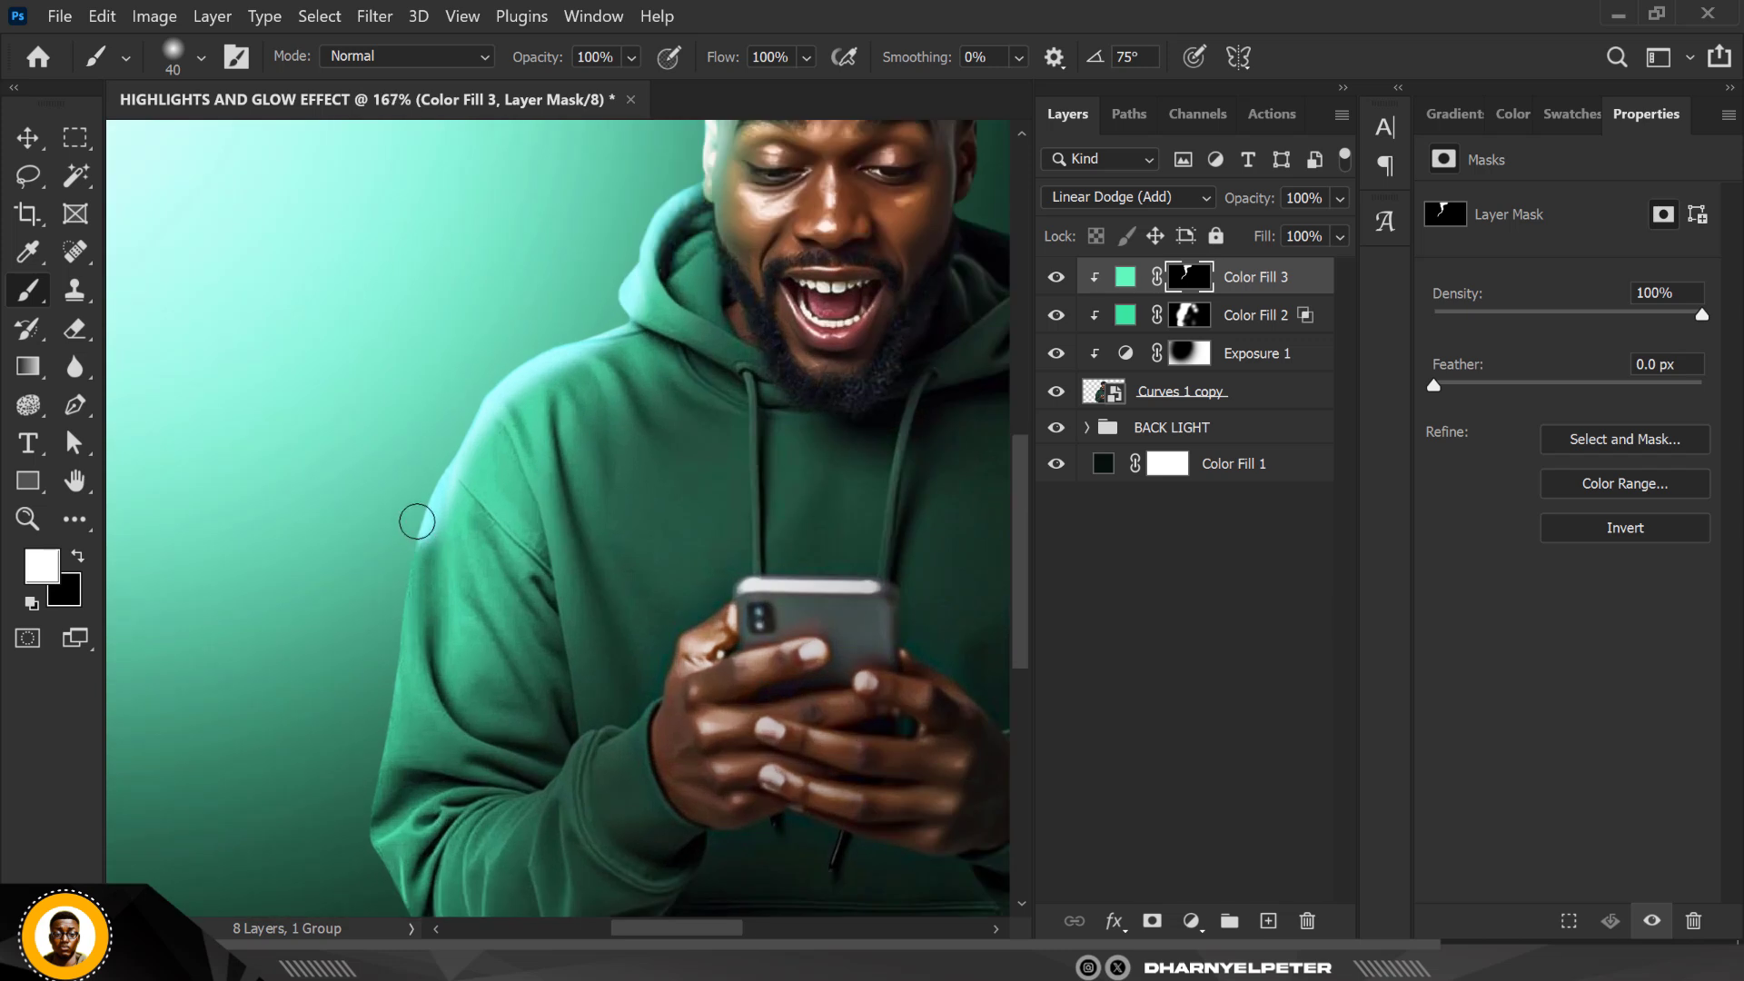
{"action": "left_click_drag", "start_coordinate": [417, 521], "coordinate": [377, 877]}
{"action": "scroll", "coordinate": [386, 366], "scroll_direction": "down", "scroll_amount": 2}
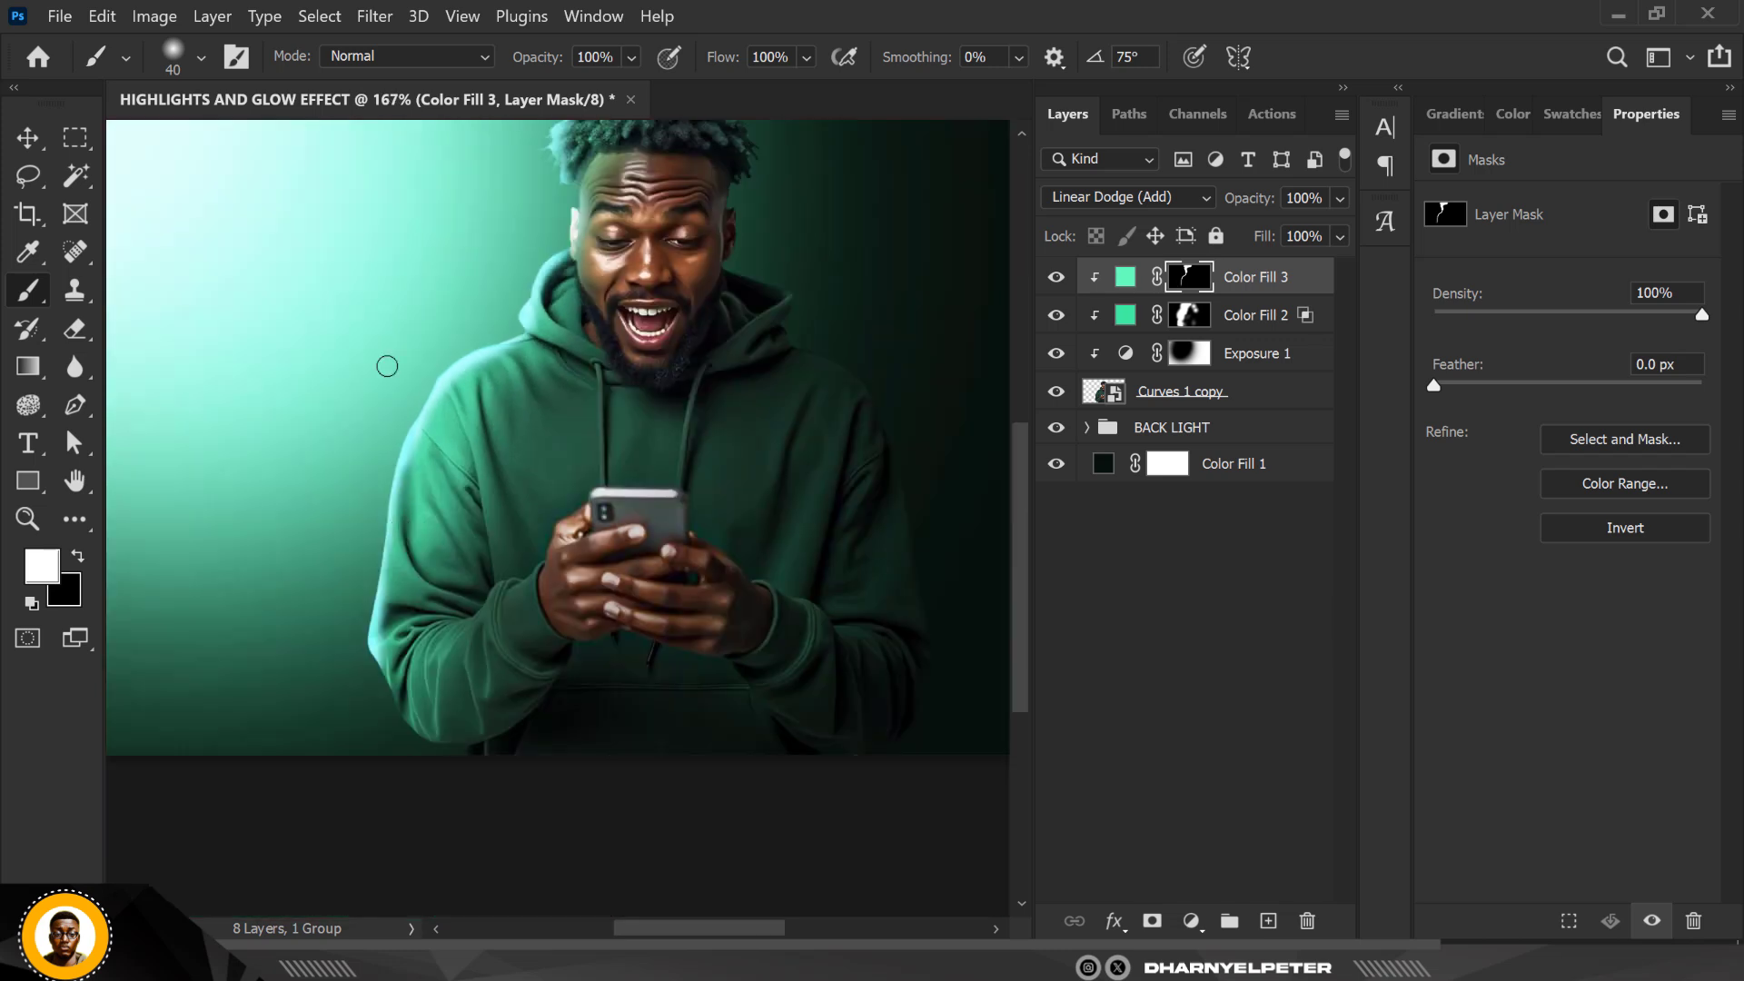
{"action": "left_click_drag", "start_coordinate": [379, 679], "coordinate": [415, 781]}
{"action": "scroll", "coordinate": [436, 496], "scroll_direction": "down", "scroll_amount": 3}
{"action": "scroll", "coordinate": [467, 427], "scroll_direction": "up", "scroll_amount": 3}
{"action": "scroll", "coordinate": [479, 356], "scroll_direction": "down", "scroll_amount": 2}
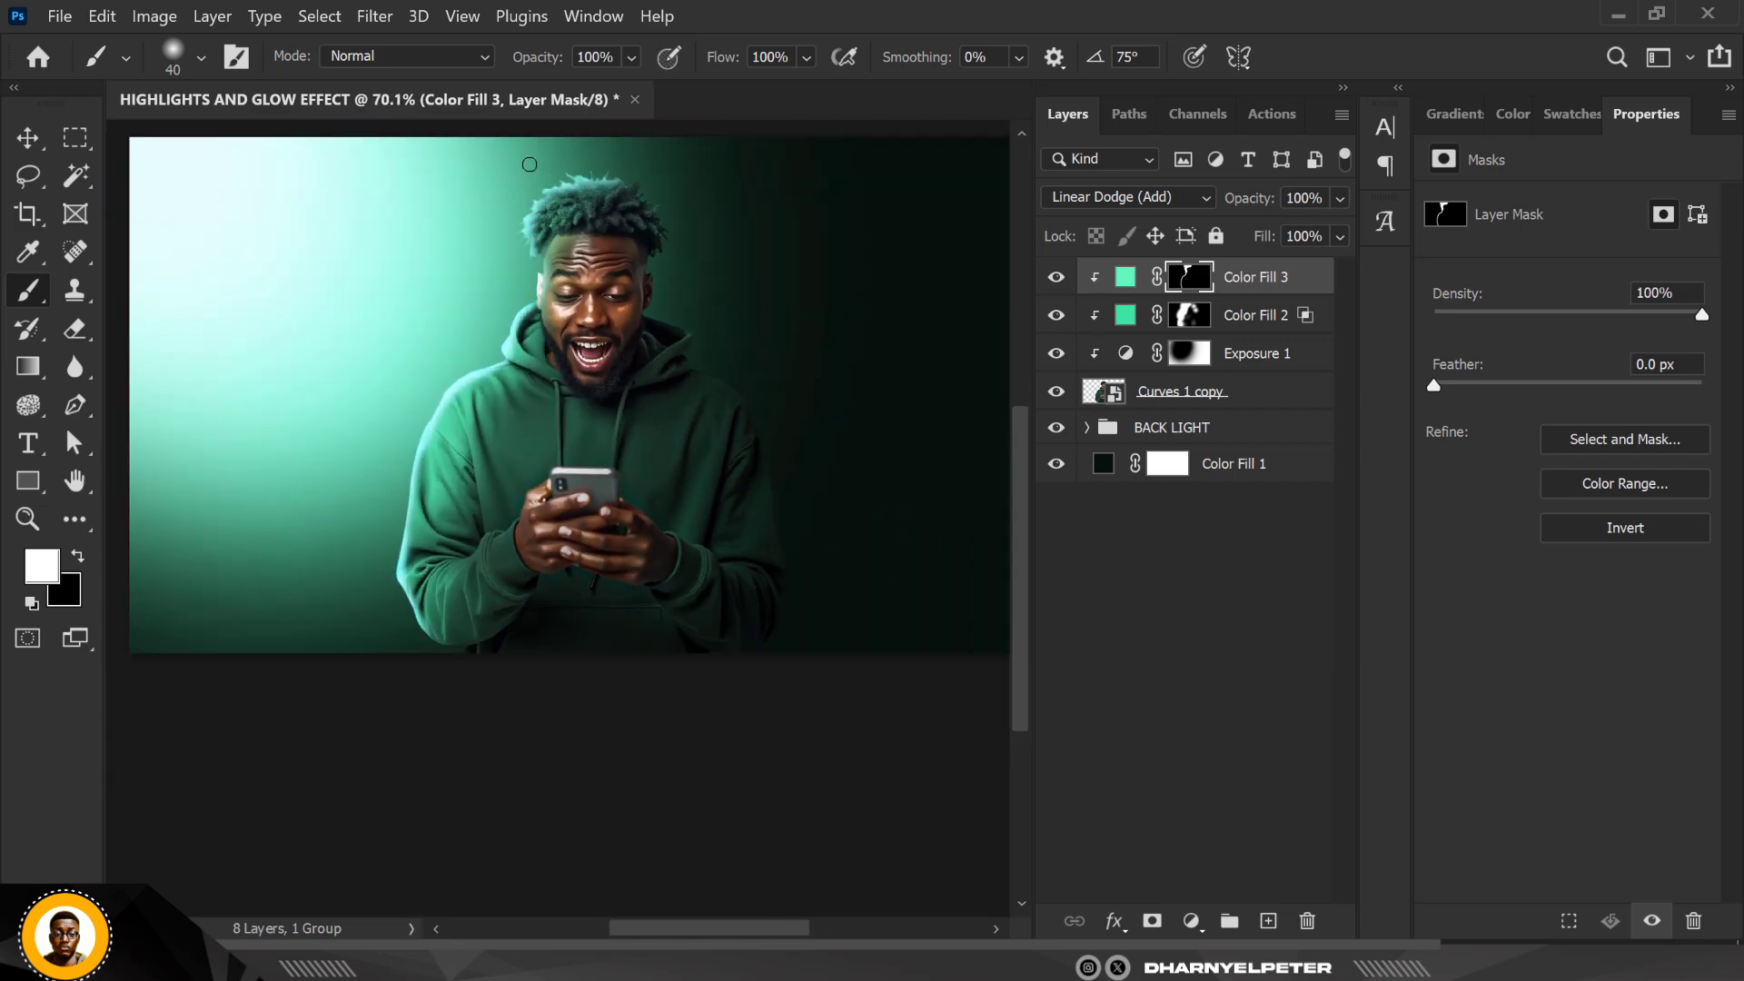
Paint a fine highlight across the top of the hair and down to the temple on the Color Fill 3 mask
{"action": "scroll", "coordinate": [486, 291], "scroll_direction": "up", "scroll_amount": 5}
{"action": "mouse_move", "coordinate": [522, 243]}
{"action": "left_mouse_down"}
{"action": "mouse_move", "coordinate": [637, 181]}
{"action": "mouse_move", "coordinate": [790, 185]}
{"action": "left_mouse_up"}
{"action": "scroll", "coordinate": [595, 364], "scroll_direction": "down", "scroll_amount": 3}
{"action": "scroll", "coordinate": [538, 374], "scroll_direction": "up", "scroll_amount": 2}
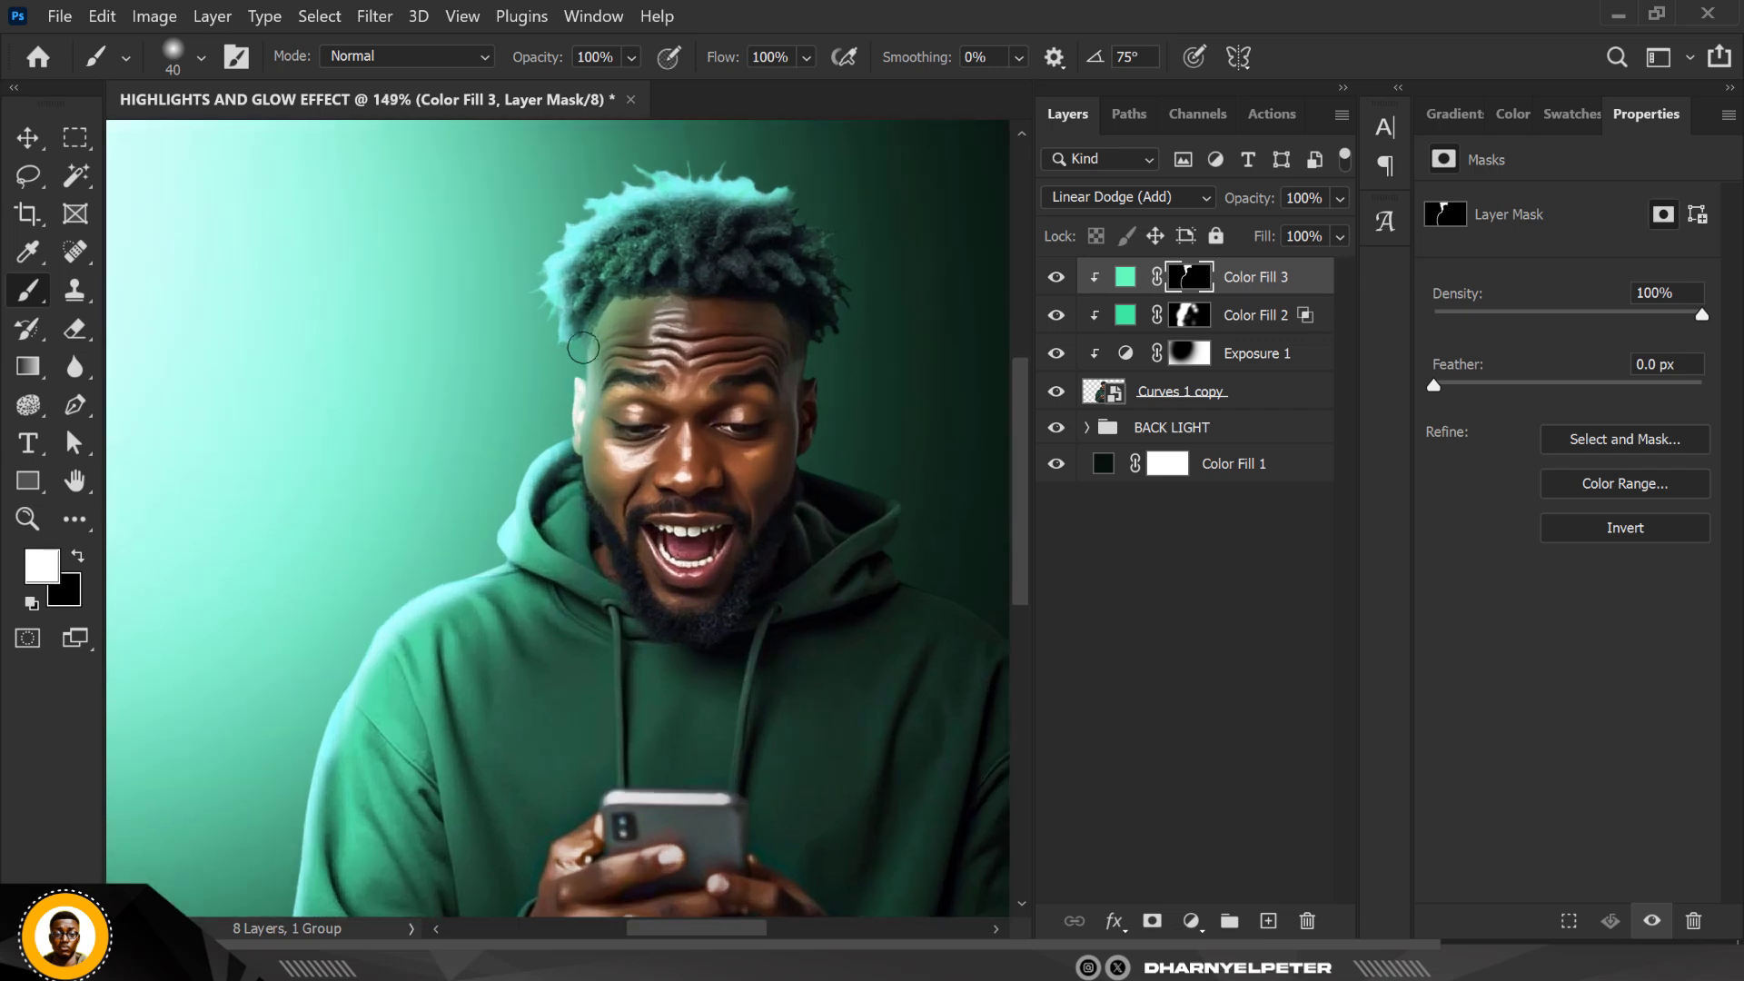
{"action": "mouse_move", "coordinate": [566, 333]}
{"action": "left_mouse_down"}
{"action": "mouse_move", "coordinate": [591, 397]}
{"action": "mouse_move", "coordinate": [565, 349]}
{"action": "left_mouse_up"}
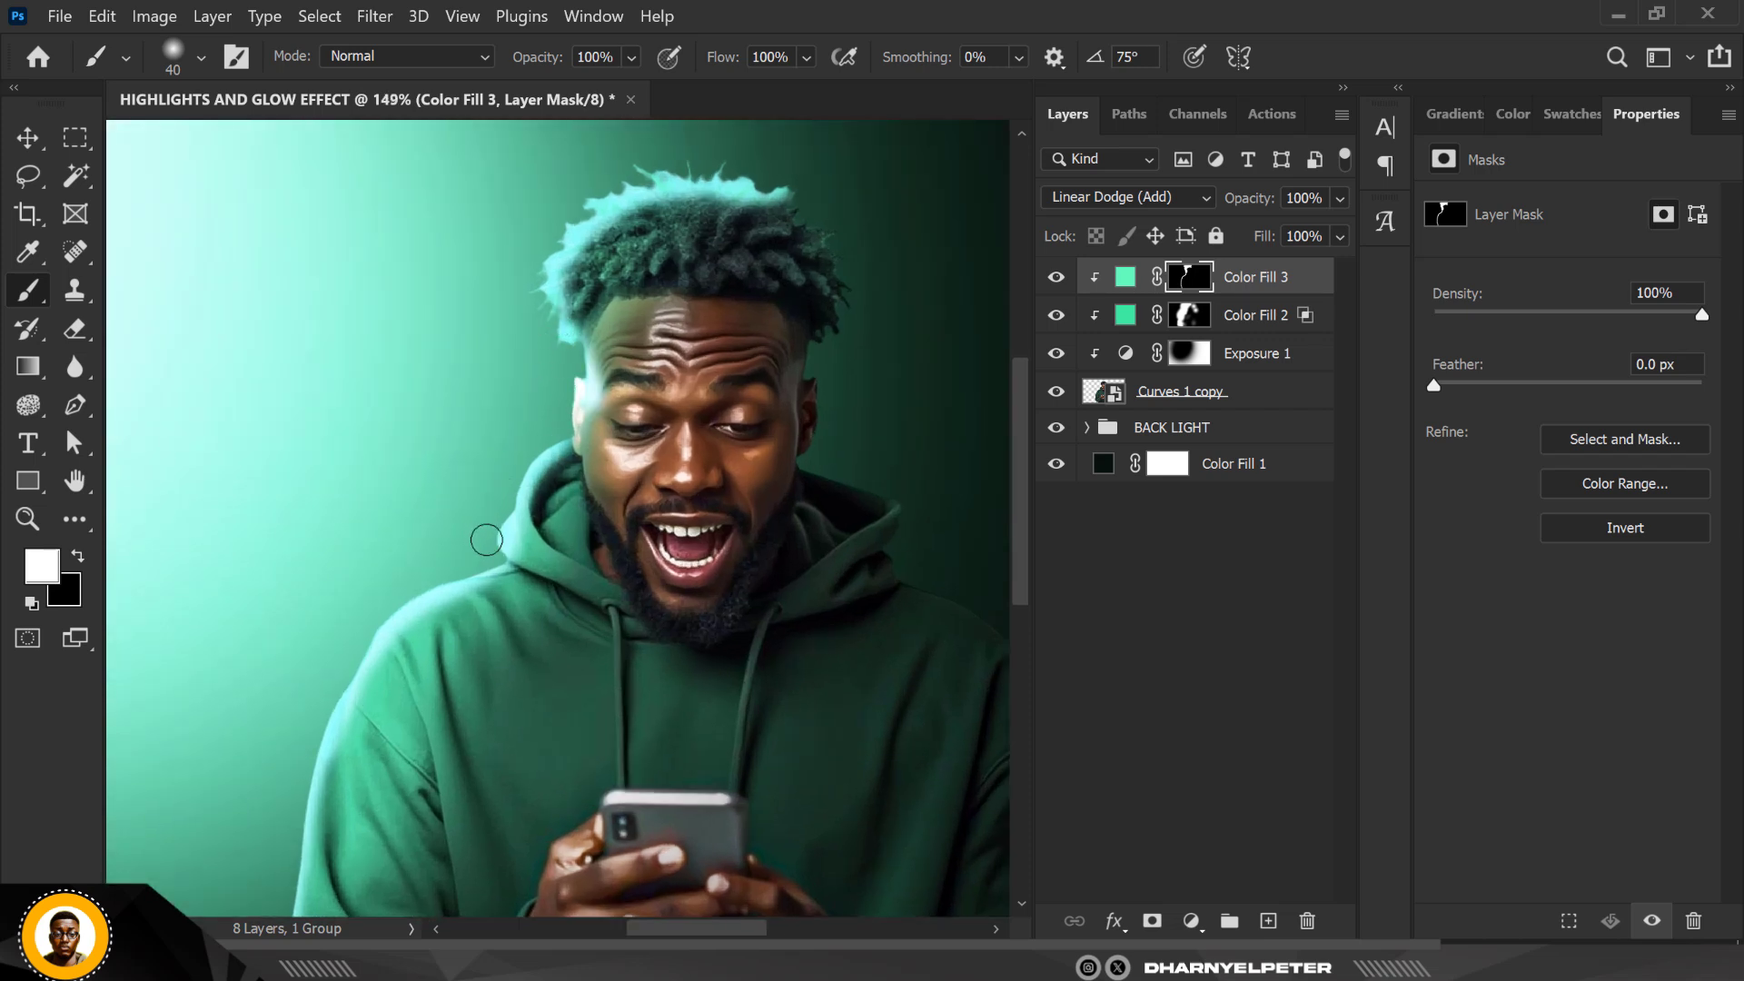
Mask the highlight off the side of the face with black, and retouch the edge beside the temple and ear with white
{"action": "key", "text": "x"}
{"action": "left_click_drag", "start_coordinate": [601, 367], "coordinate": [596, 421]}
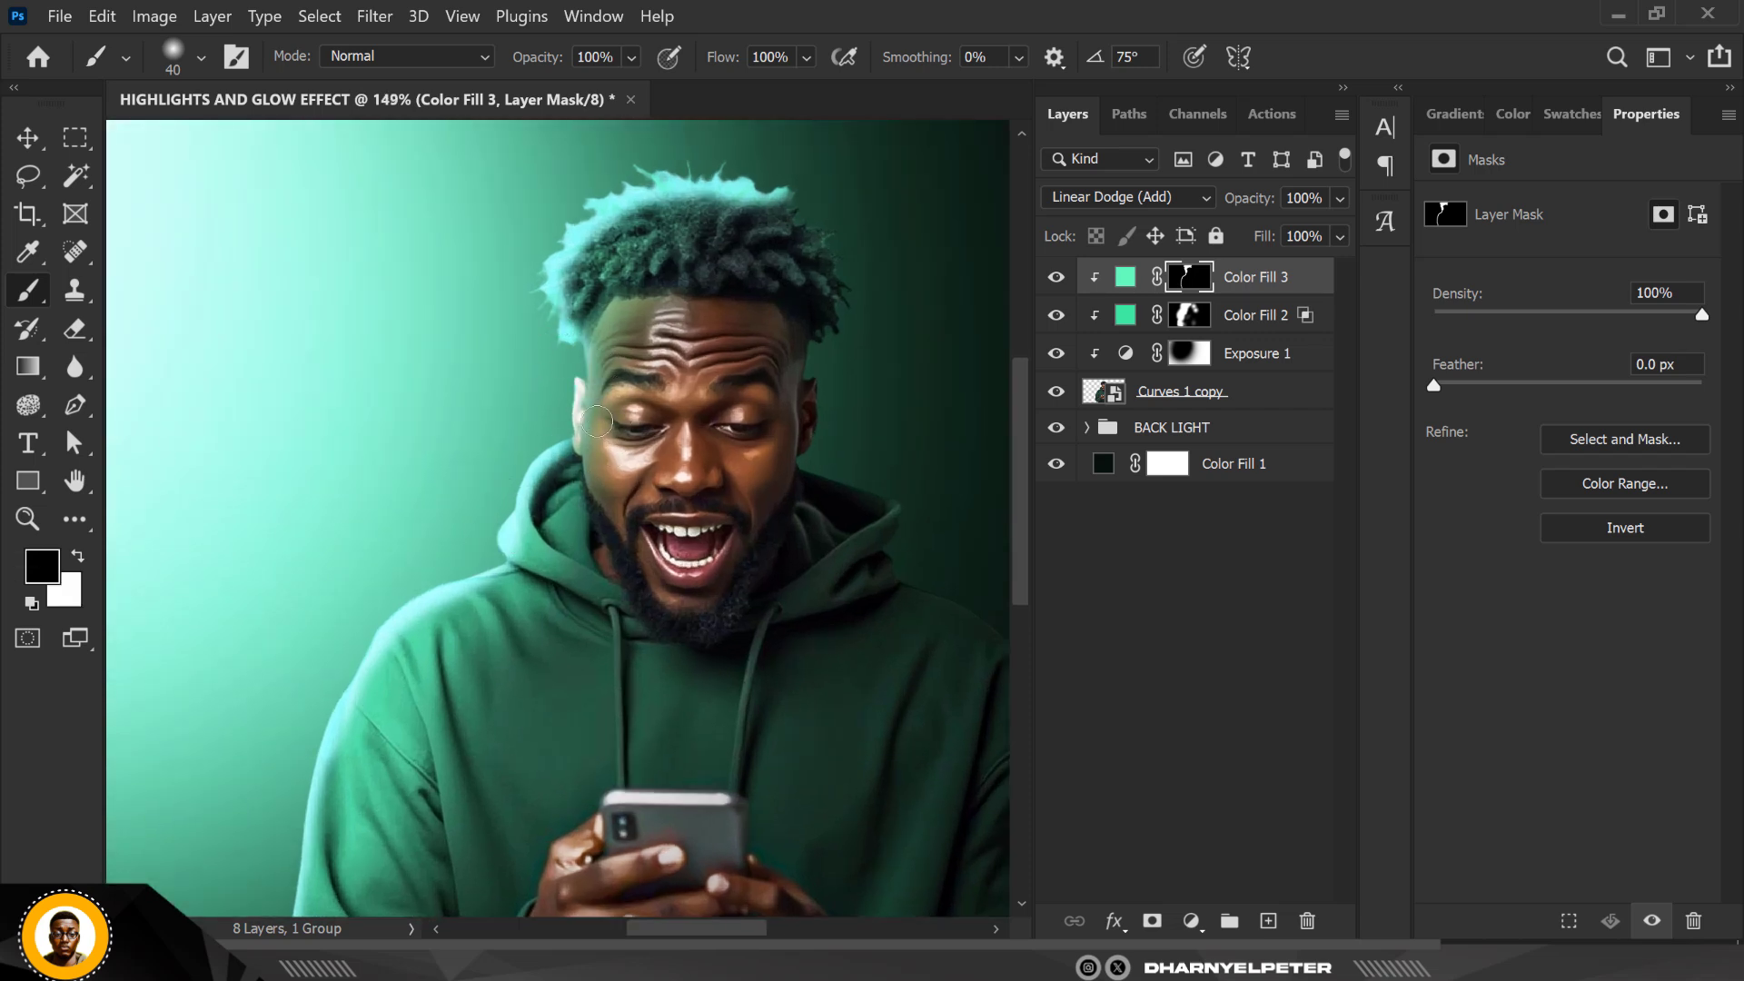
{"action": "key", "text": "x"}
{"action": "mouse_move", "coordinate": [561, 359]}
{"action": "left_mouse_down"}
{"action": "mouse_move", "coordinate": [571, 424]}
{"action": "mouse_move", "coordinate": [569, 336]}
{"action": "mouse_move", "coordinate": [550, 392]}
{"action": "left_mouse_up"}
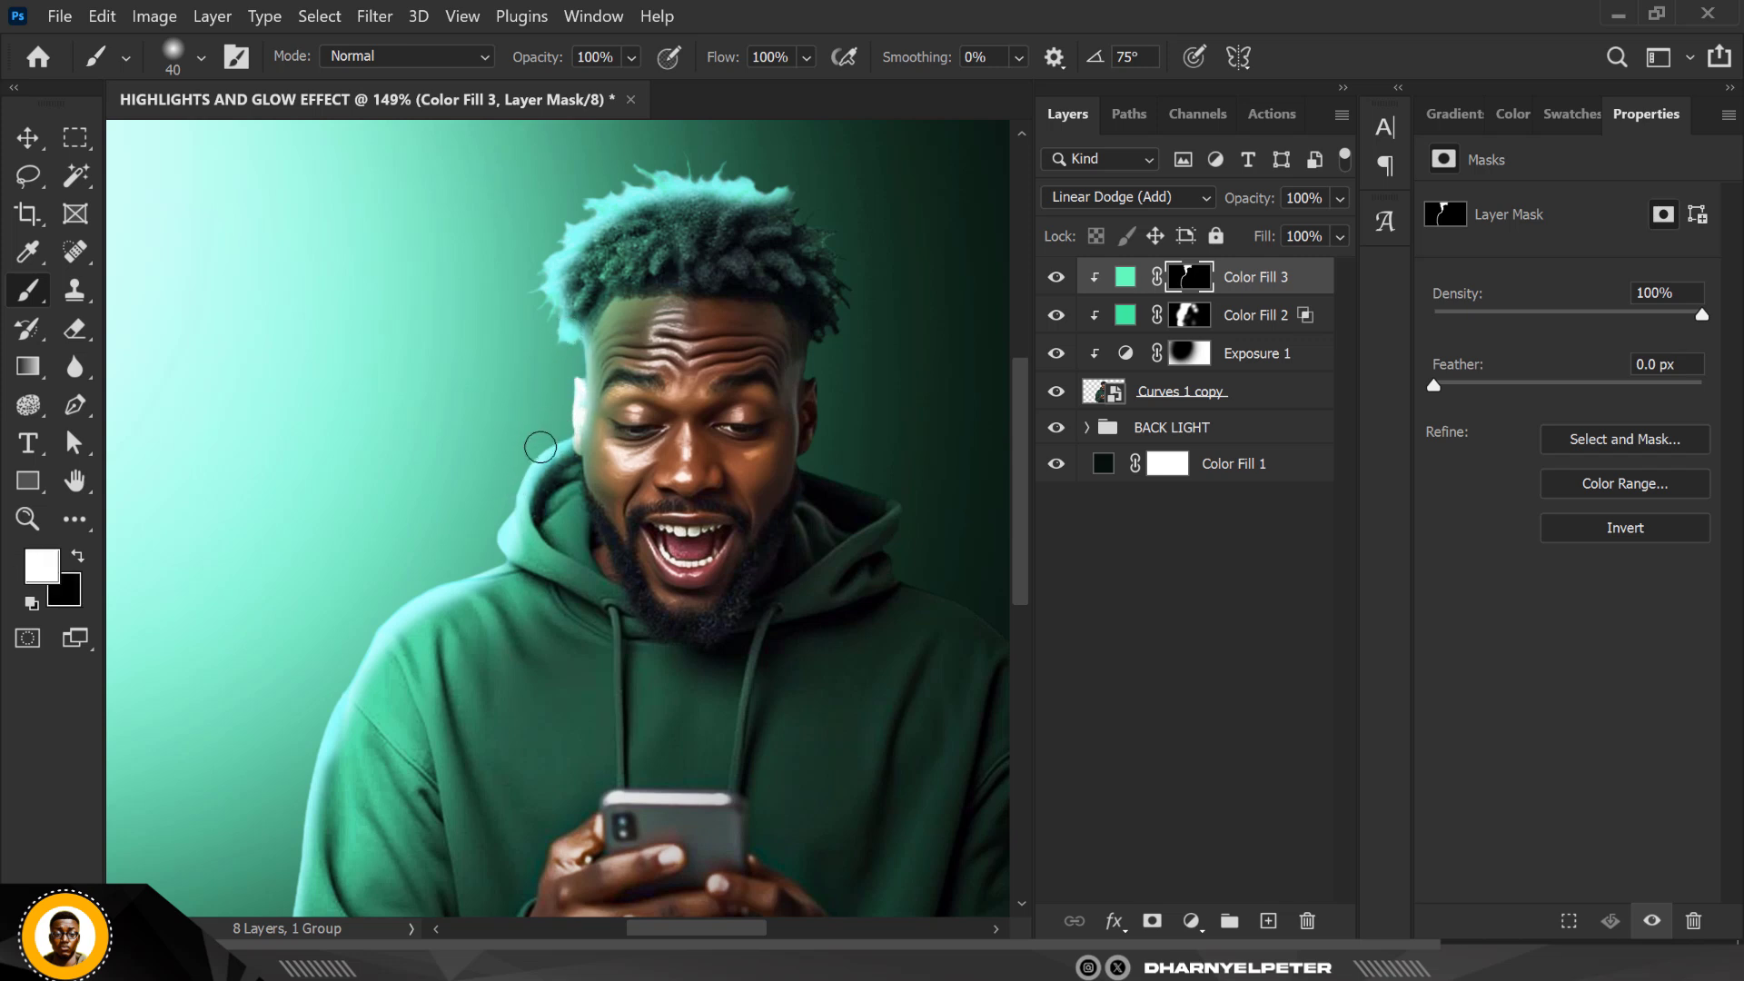
Touch up the rim highlight along the hood's outer edge, the shoulder and the backlit sleeve
{"action": "left_click_drag", "start_coordinate": [514, 567], "coordinate": [495, 566]}
{"action": "scroll", "coordinate": [521, 428], "scroll_direction": "down", "scroll_amount": 5}
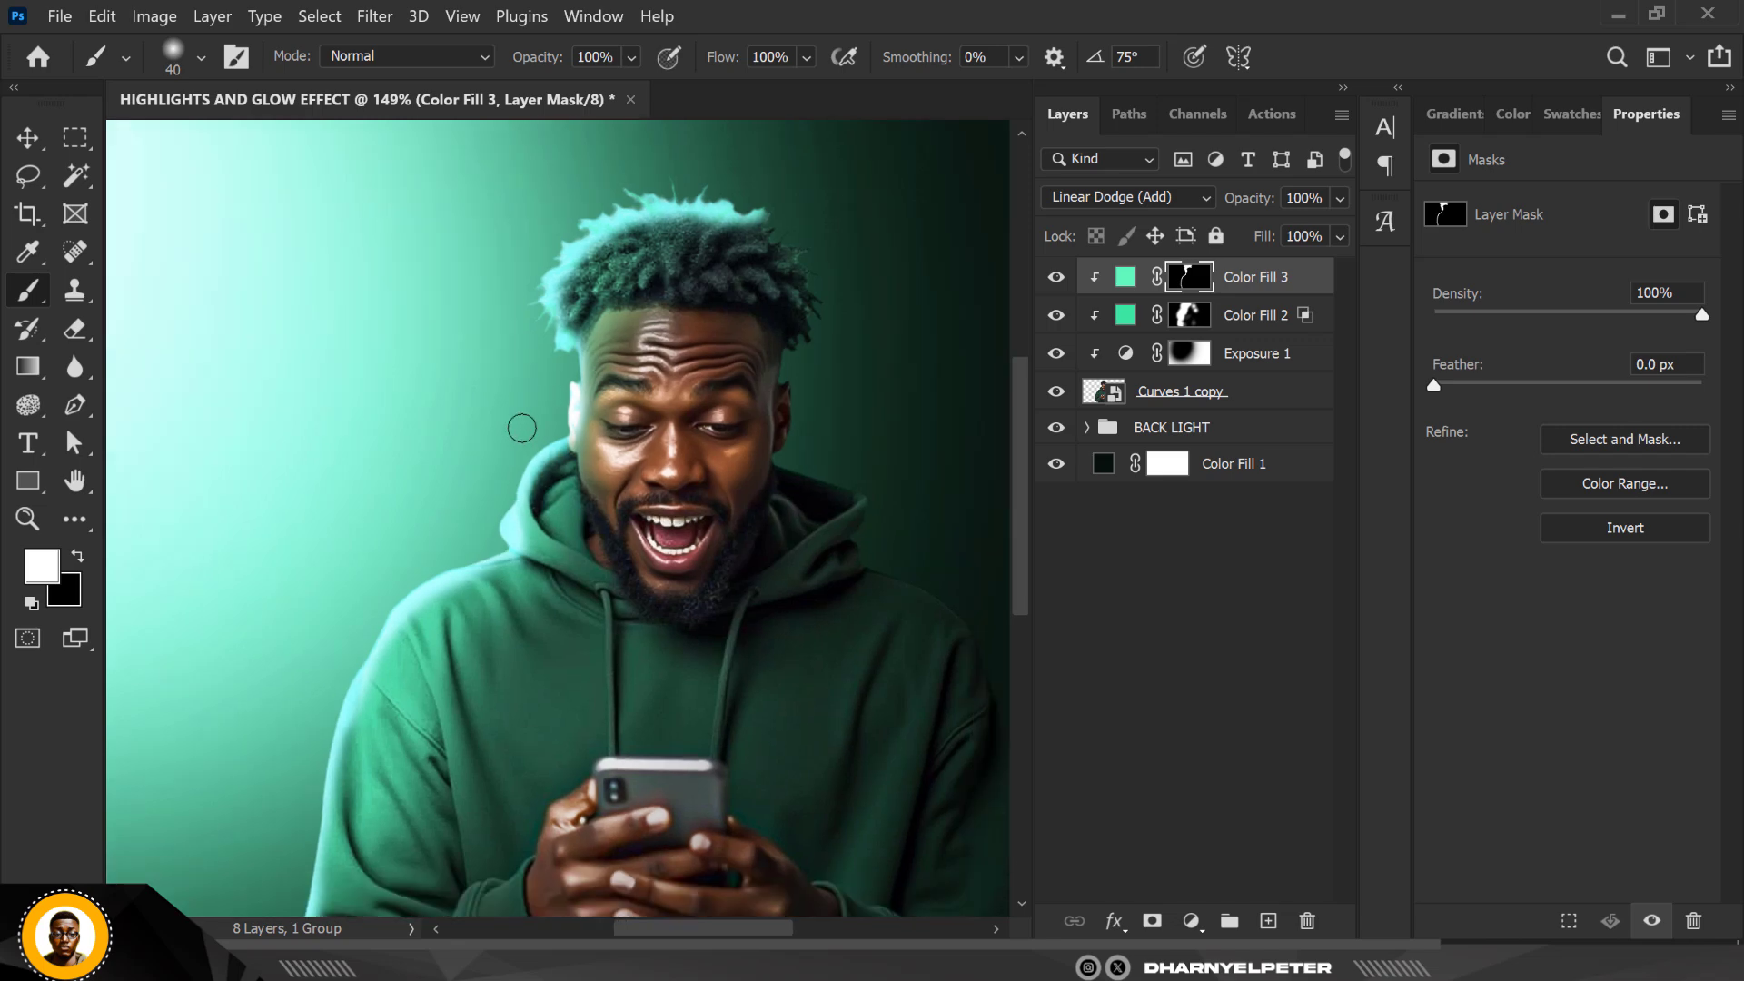
{"action": "scroll", "coordinate": [515, 495], "scroll_direction": "up", "scroll_amount": 4}
{"action": "mouse_move", "coordinate": [512, 477]}
{"action": "left_mouse_down"}
{"action": "mouse_move", "coordinate": [535, 505]}
{"action": "mouse_move", "coordinate": [549, 429]}
{"action": "left_mouse_up"}
{"action": "scroll", "coordinate": [561, 388], "scroll_direction": "down", "scroll_amount": 6}
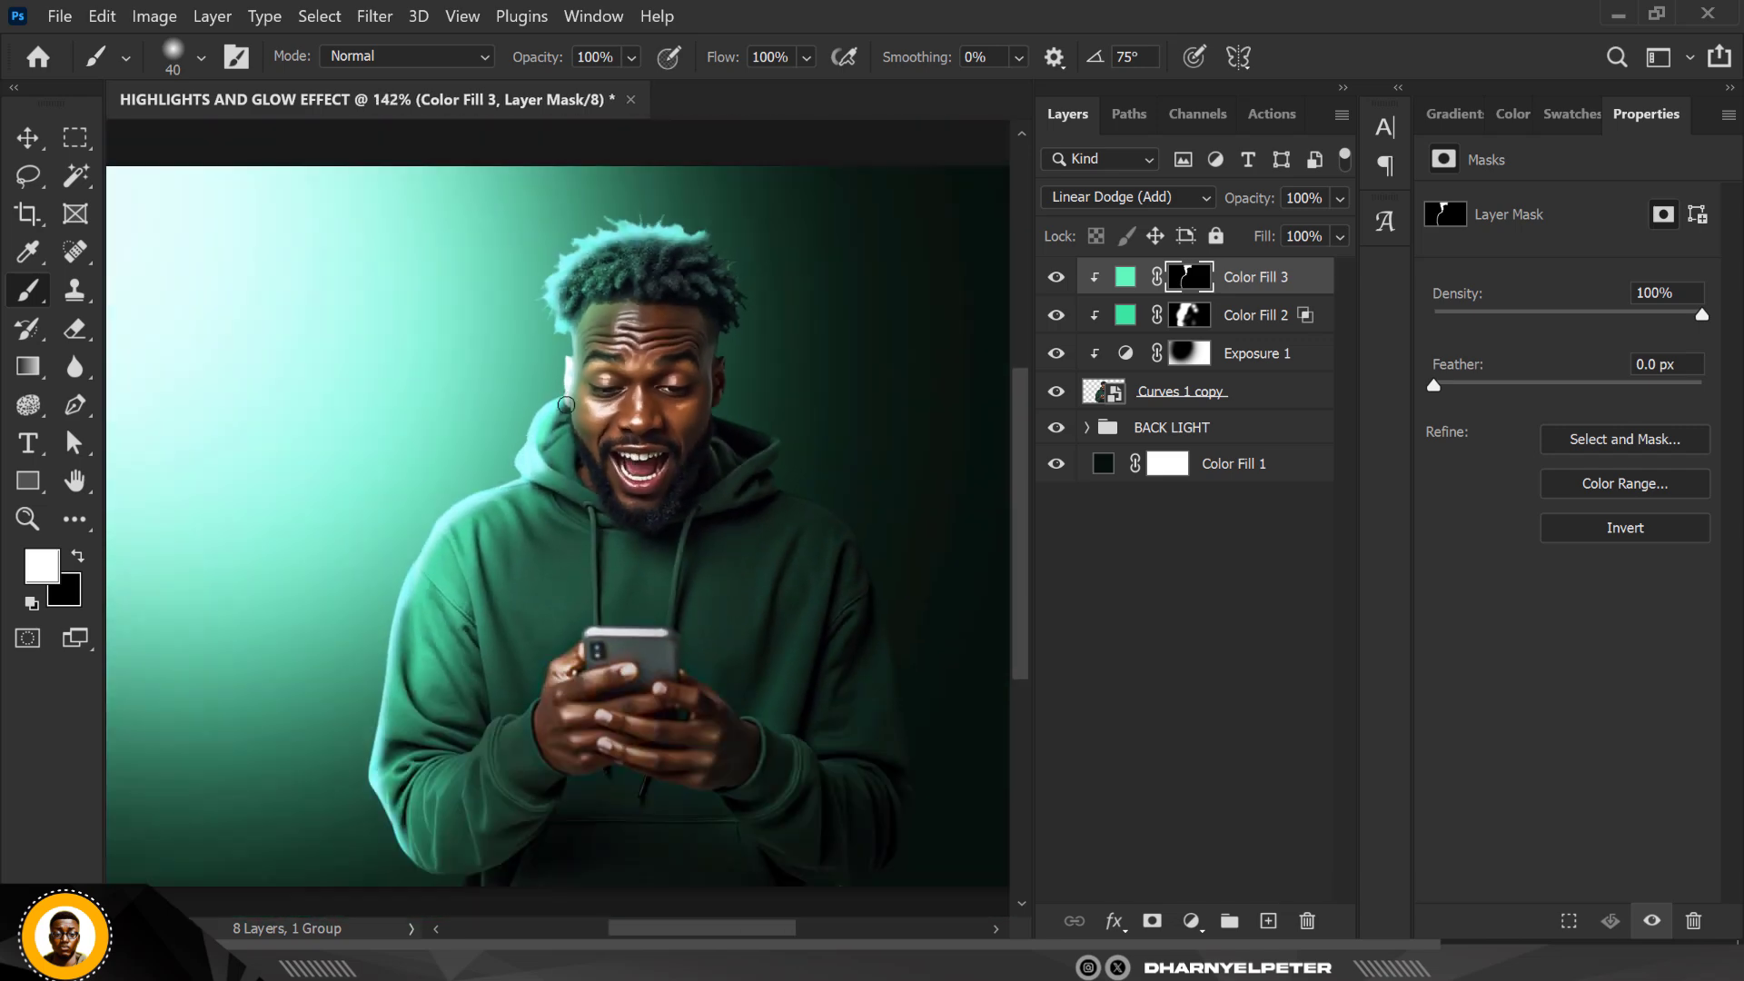
{"action": "scroll", "coordinate": [553, 429], "scroll_direction": "down", "scroll_amount": 1}
{"action": "scroll", "coordinate": [545, 424], "scroll_direction": "up", "scroll_amount": 4}
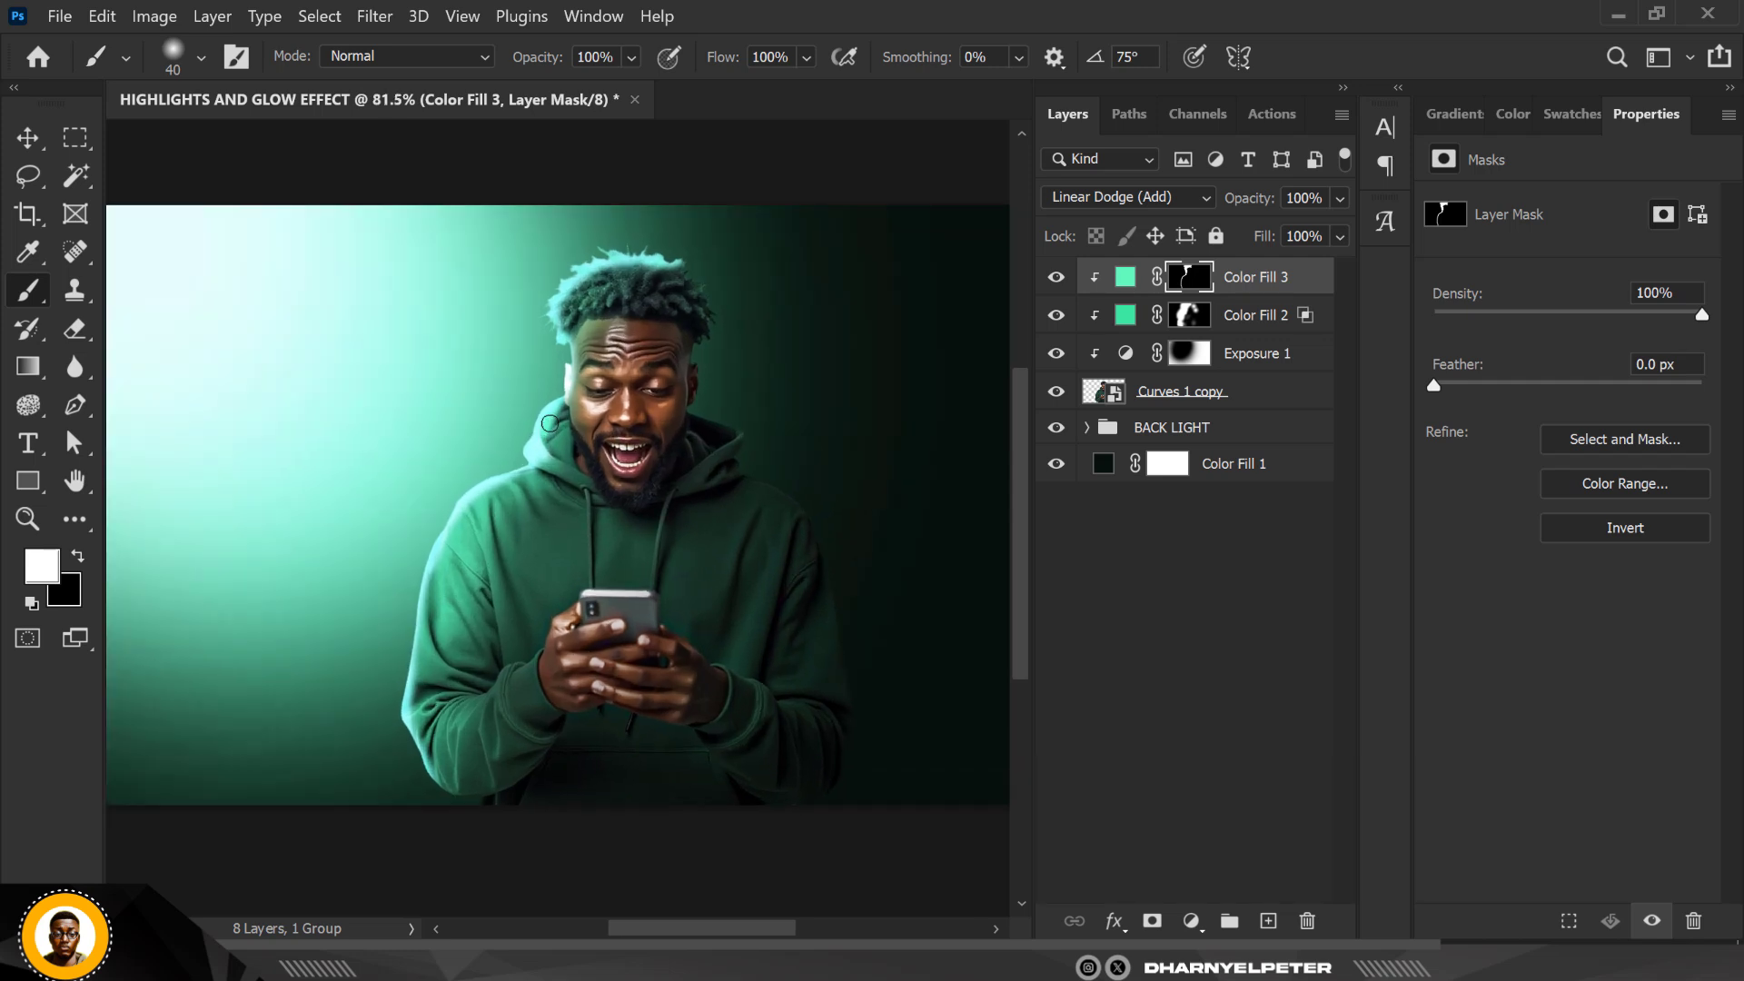
{"action": "left_click_drag", "start_coordinate": [430, 546], "coordinate": [404, 824]}
{"action": "scroll", "coordinate": [505, 546], "scroll_direction": "down", "scroll_amount": 3}
{"action": "scroll", "coordinate": [504, 546], "scroll_direction": "up", "scroll_amount": 3}
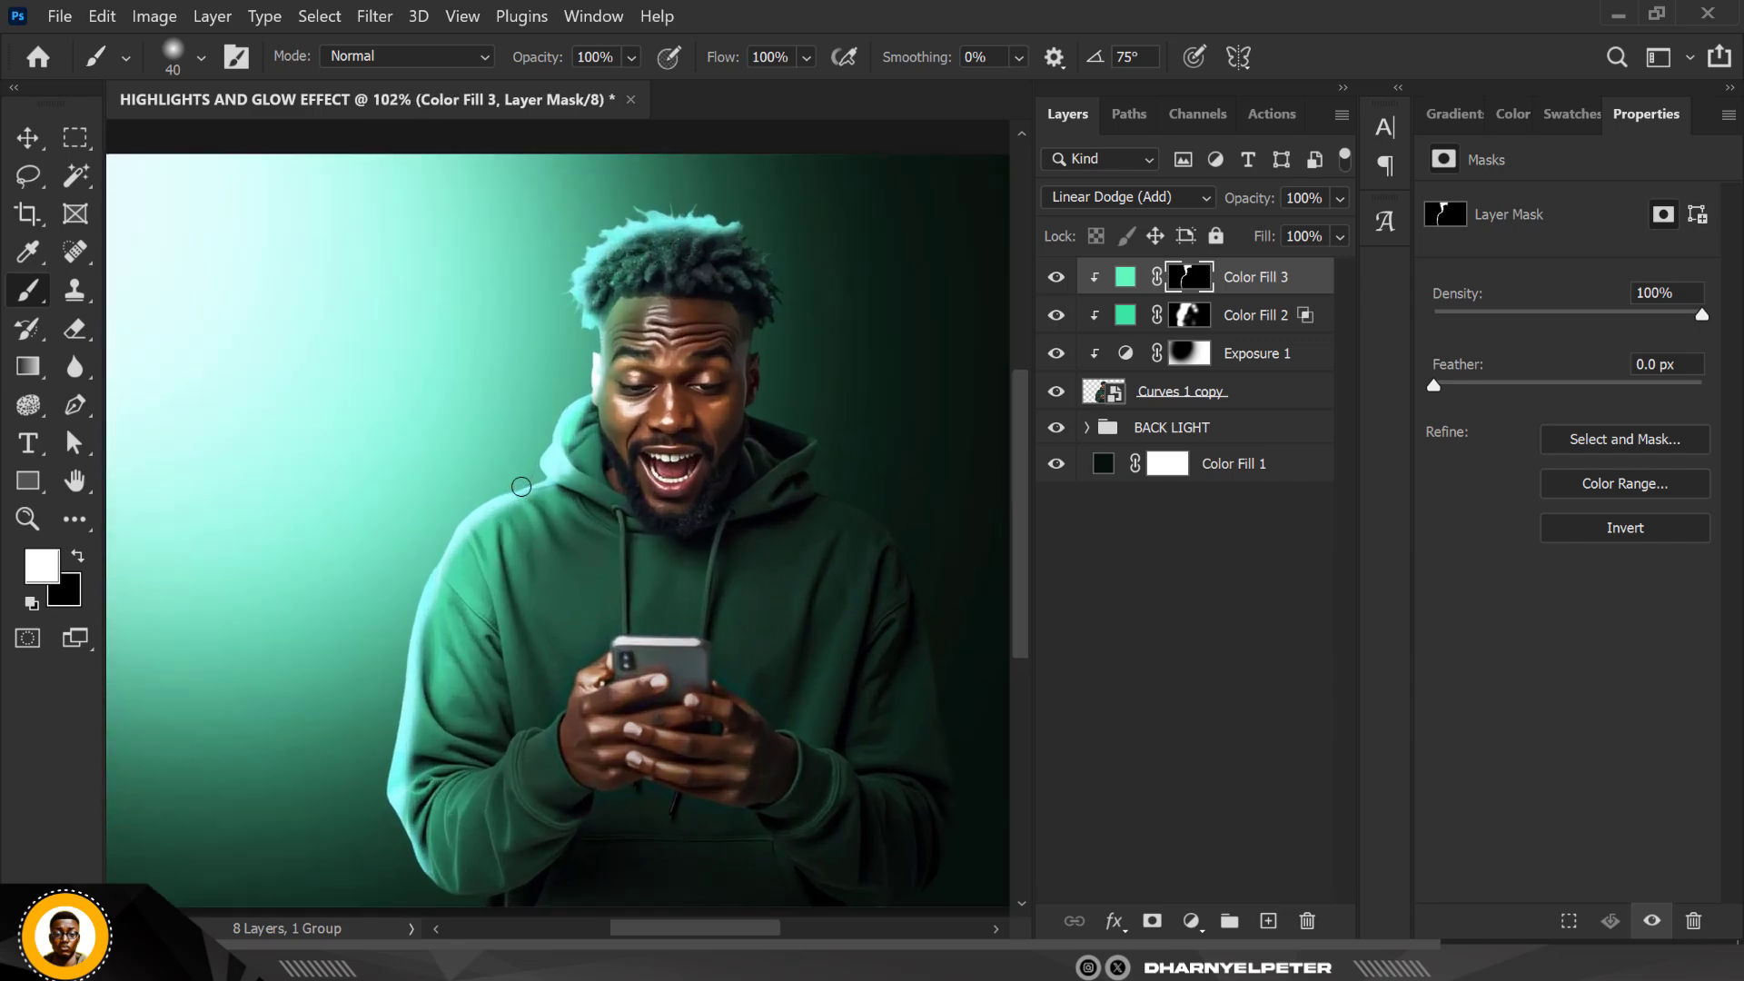
In Color Fill 3's Blend If settings, split the Underlying Layer black slider to 0 / 115 and lower its white slider
{"action": "right_click", "coordinate": [1317, 285]}
{"action": "left_click", "coordinate": [1429, 36]}
{"action": "left_click_drag", "start_coordinate": [945, 64], "coordinate": [1217, 84]}
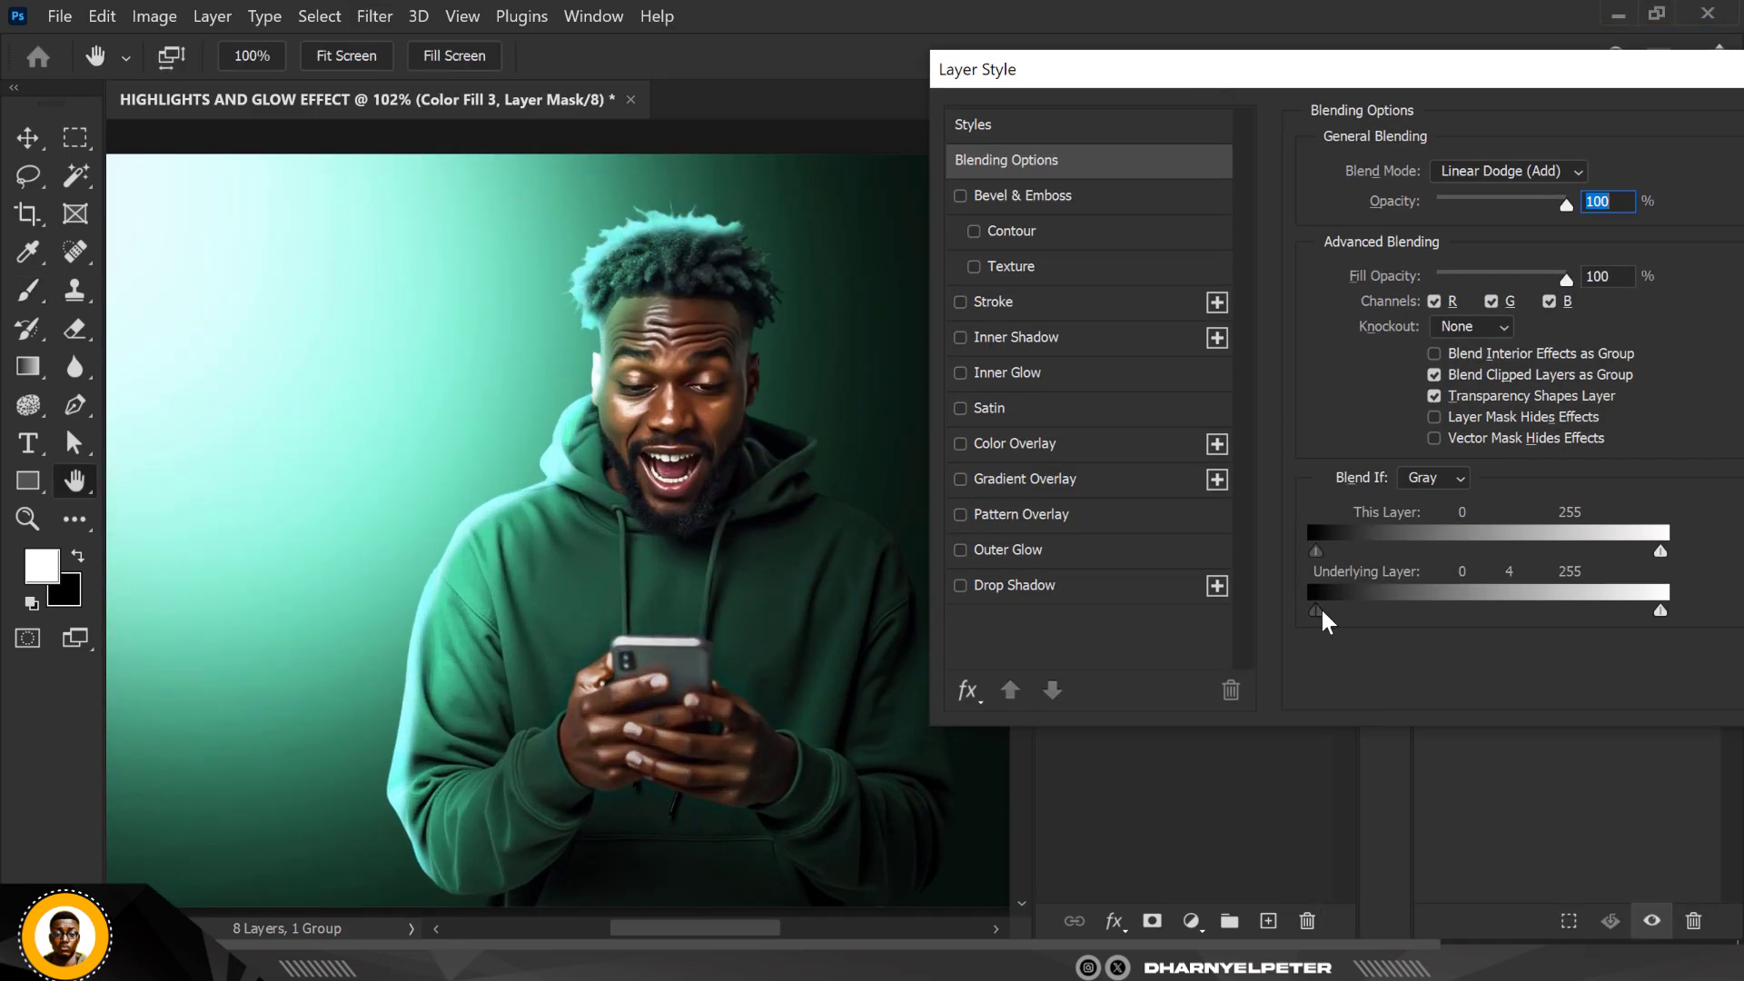
{"action": "left_click_drag", "start_coordinate": [1316, 611], "coordinate": [1473, 610]}
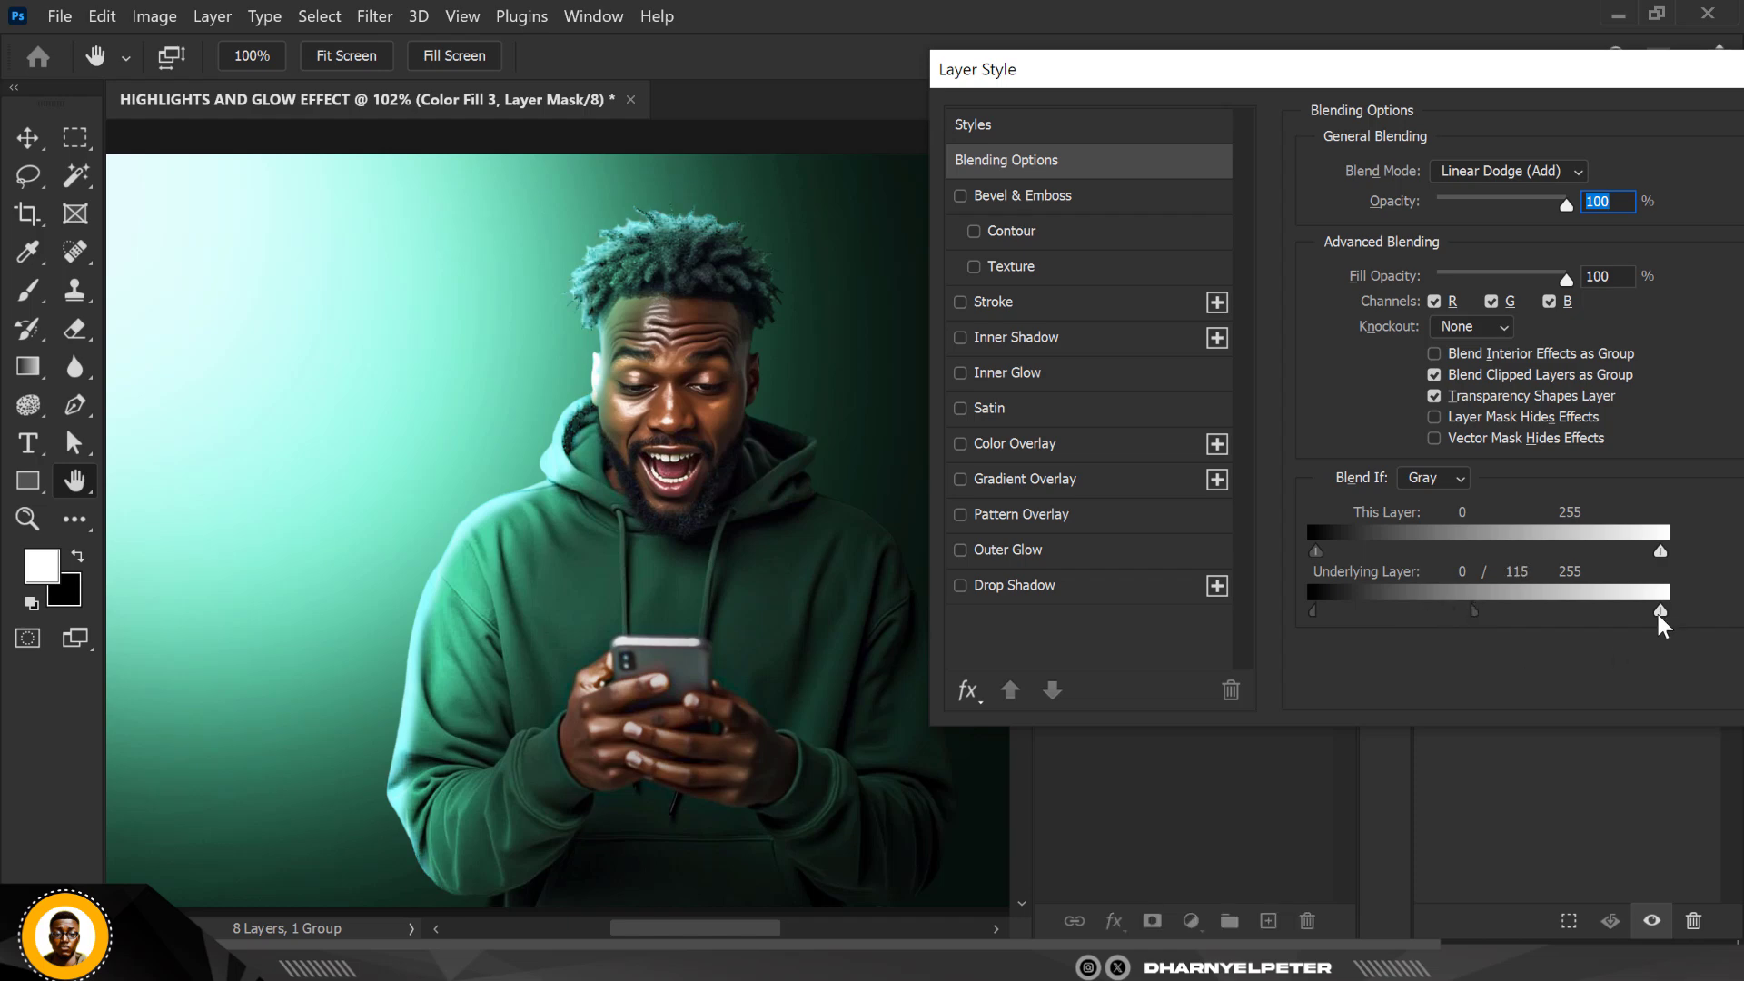
{"action": "left_click_drag", "start_coordinate": [1660, 611], "coordinate": [1615, 619]}
{"action": "left_click_drag", "start_coordinate": [1689, 72], "coordinate": [1405, 66]}
{"action": "left_click", "coordinate": [1643, 128]}
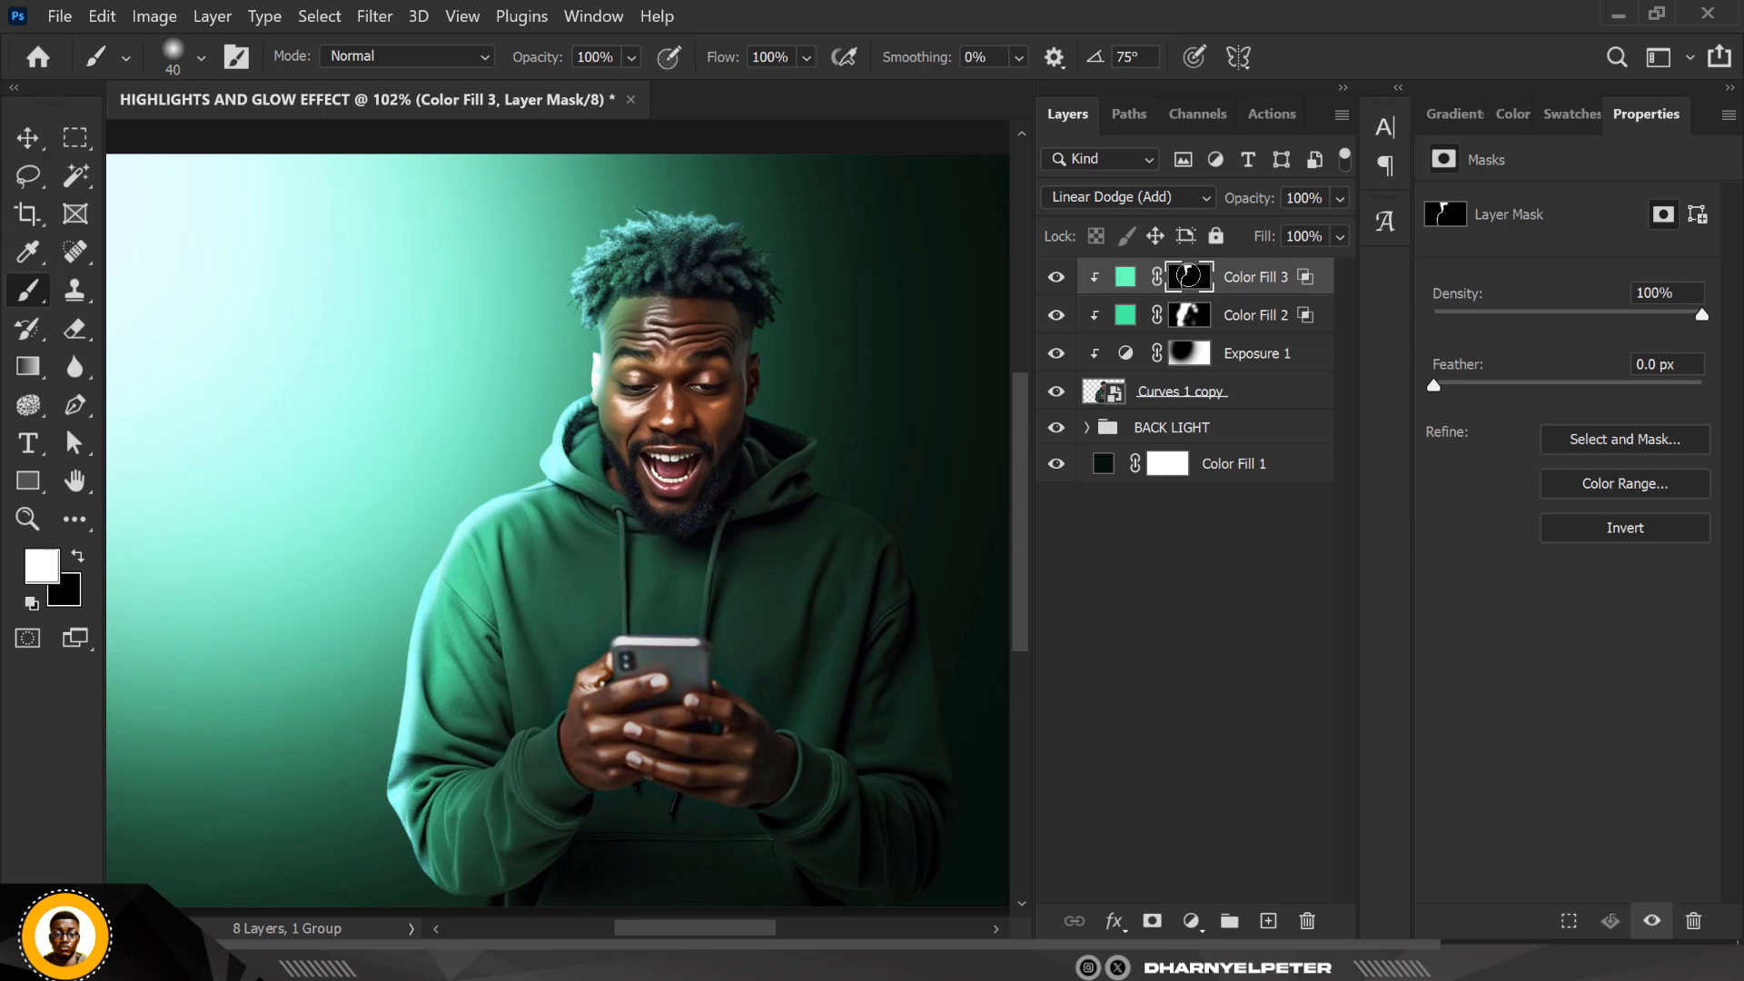
Strengthen the Color Fill 3 highlight over the hair, hood and sleeve edge with a size 125 brush at 40% flow
{"action": "scroll", "coordinate": [608, 366], "scroll_direction": "down", "scroll_amount": 1}
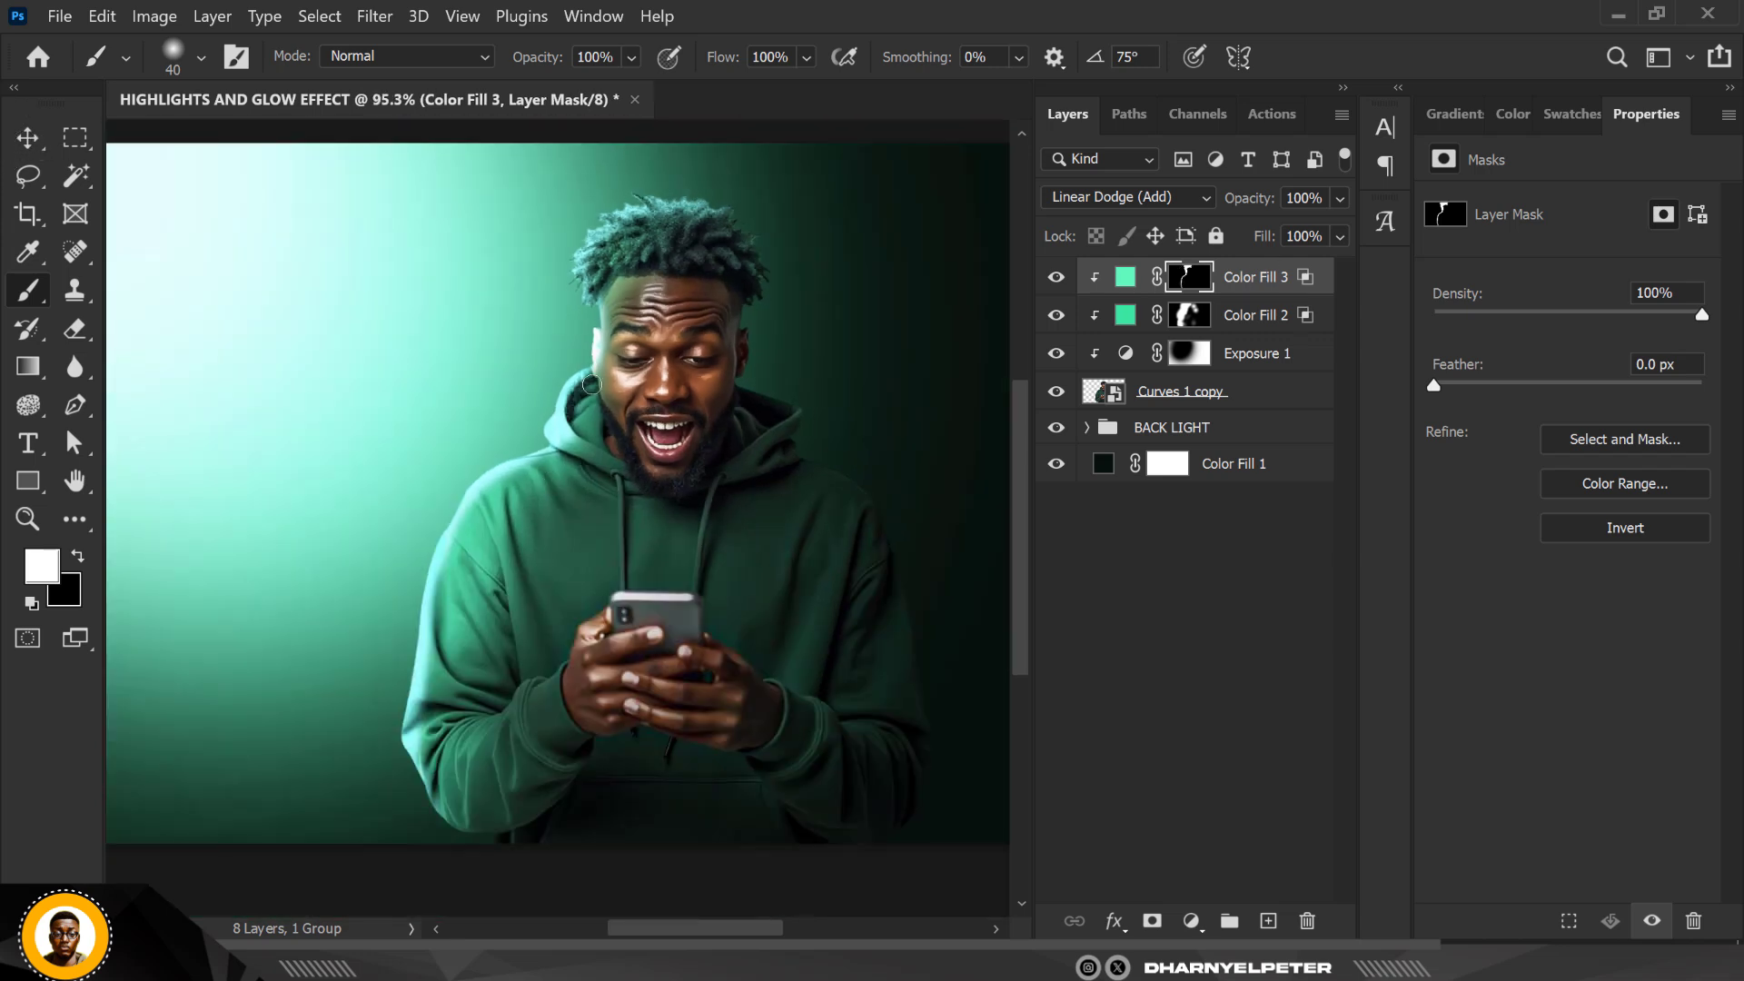
{"action": "left_click", "coordinate": [807, 58]}
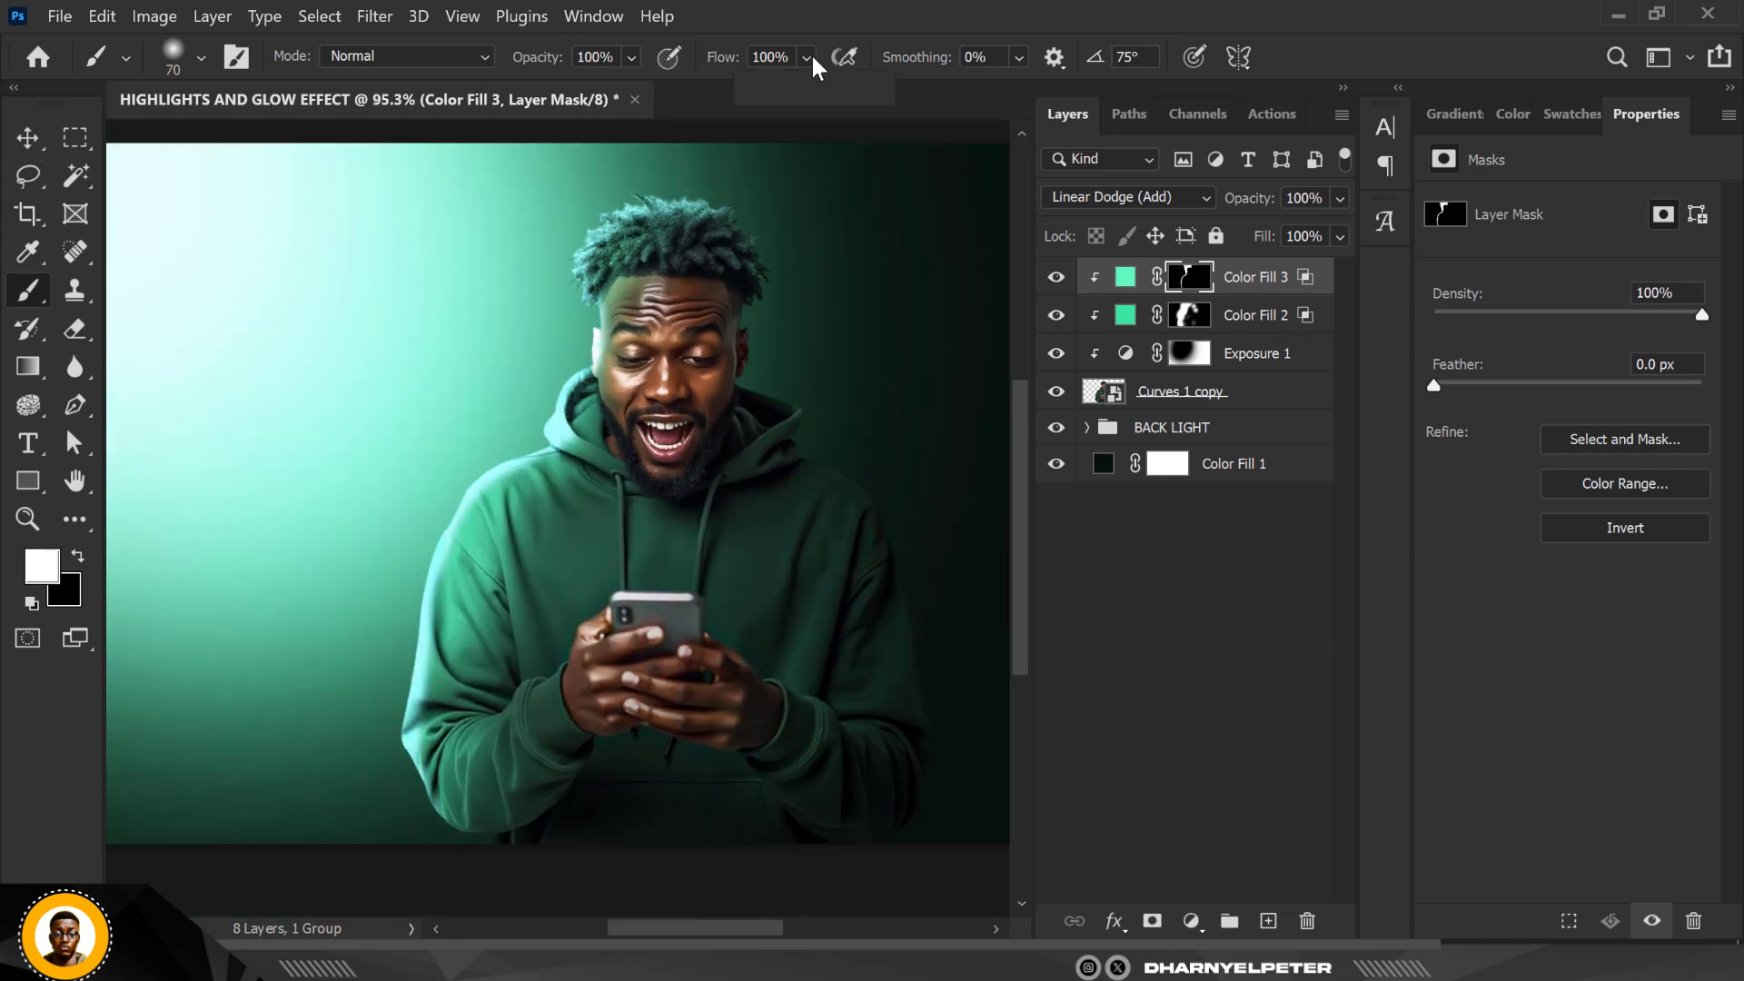
{"action": "left_click_drag", "start_coordinate": [818, 87], "coordinate": [802, 89]}
{"action": "left_click", "coordinate": [721, 279]}
{"action": "key", "text": "bracketright"}
{"action": "key", "text": "bracketright"}
{"action": "key", "text": "bracketright"}
{"action": "key", "text": "bracketright"}
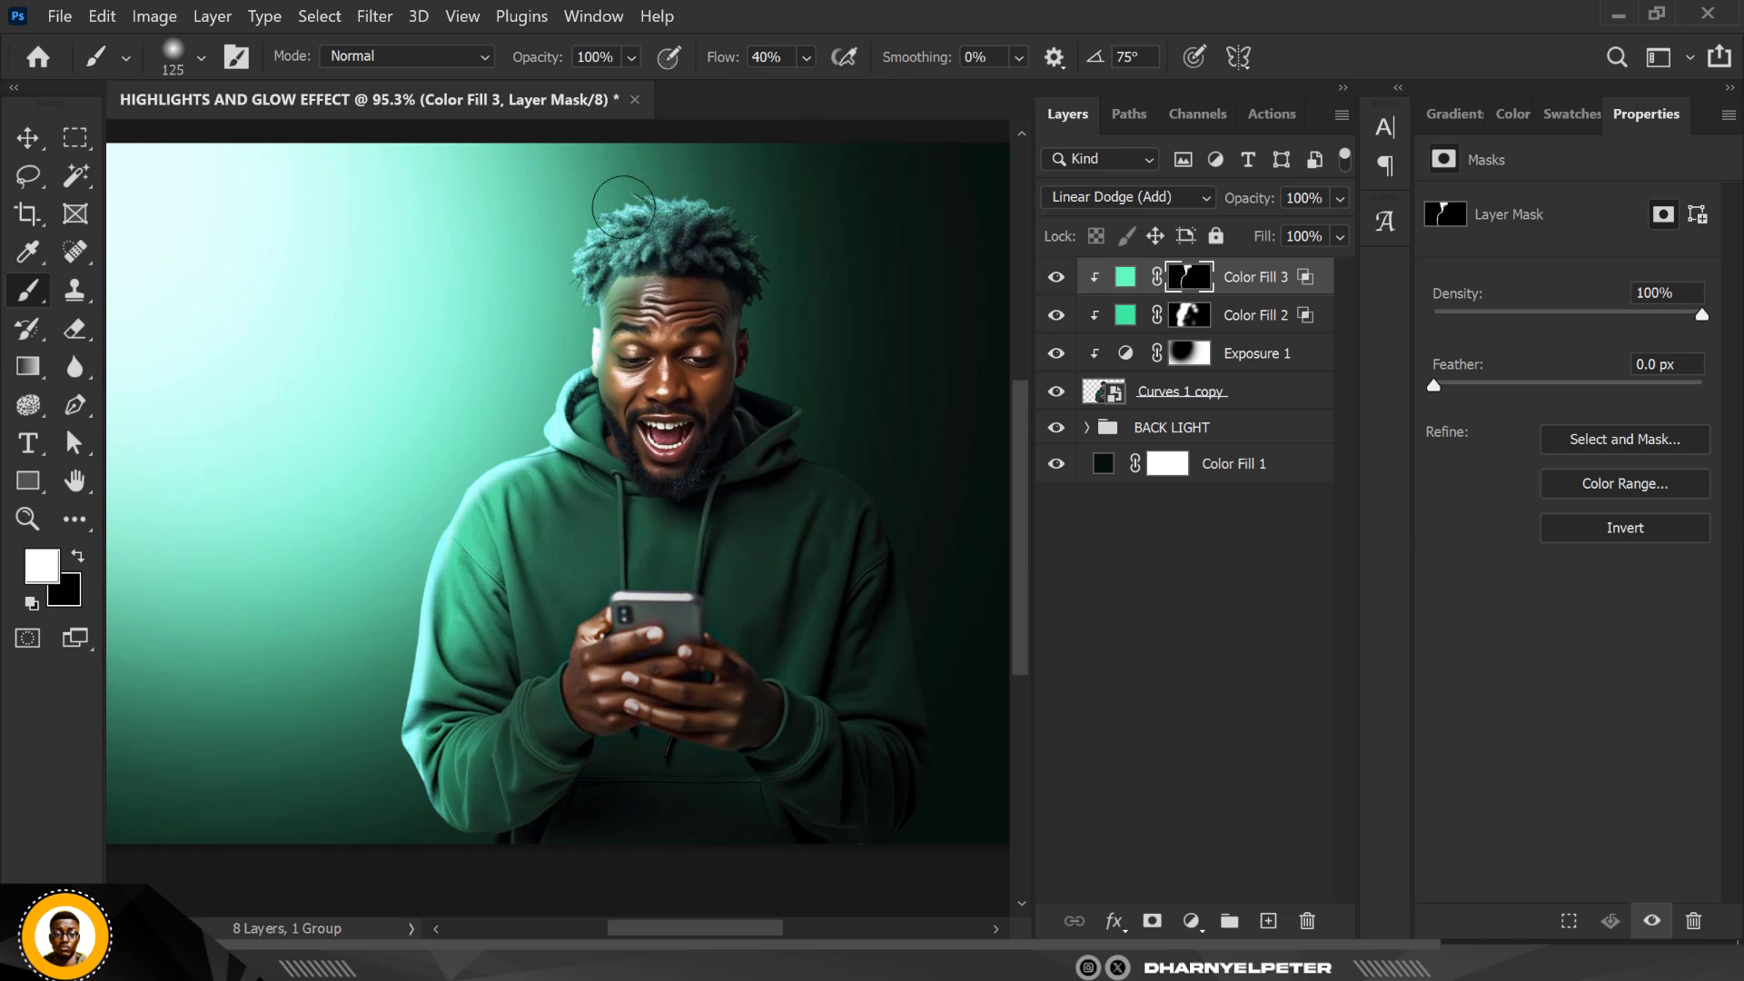
{"action": "mouse_move", "coordinate": [624, 207]}
{"action": "left_mouse_down"}
{"action": "mouse_move", "coordinate": [572, 274]}
{"action": "mouse_move", "coordinate": [556, 445]}
{"action": "mouse_move", "coordinate": [476, 501]}
{"action": "mouse_move", "coordinate": [343, 787]}
{"action": "left_mouse_up"}
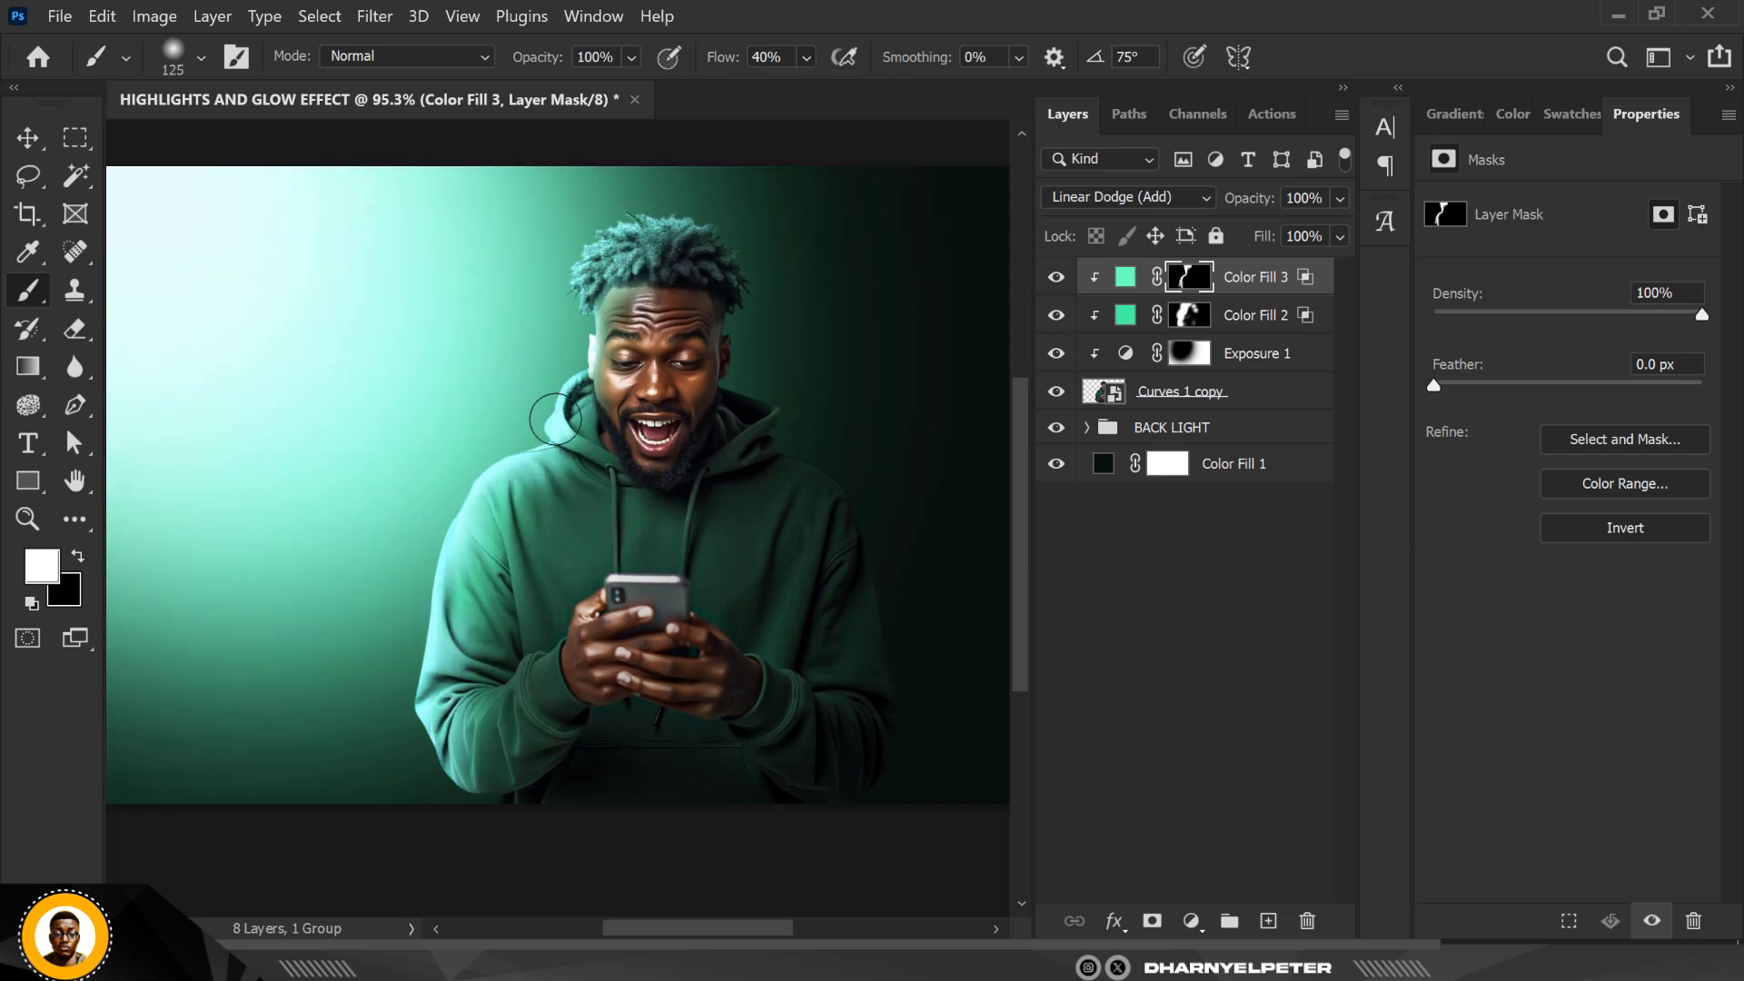
{"action": "scroll", "coordinate": [436, 772], "scroll_direction": "down", "scroll_amount": 2}
{"action": "scroll", "coordinate": [446, 741], "scroll_direction": "up", "scroll_amount": 3}
{"action": "scroll", "coordinate": [450, 729], "scroll_direction": "up", "scroll_amount": 1}
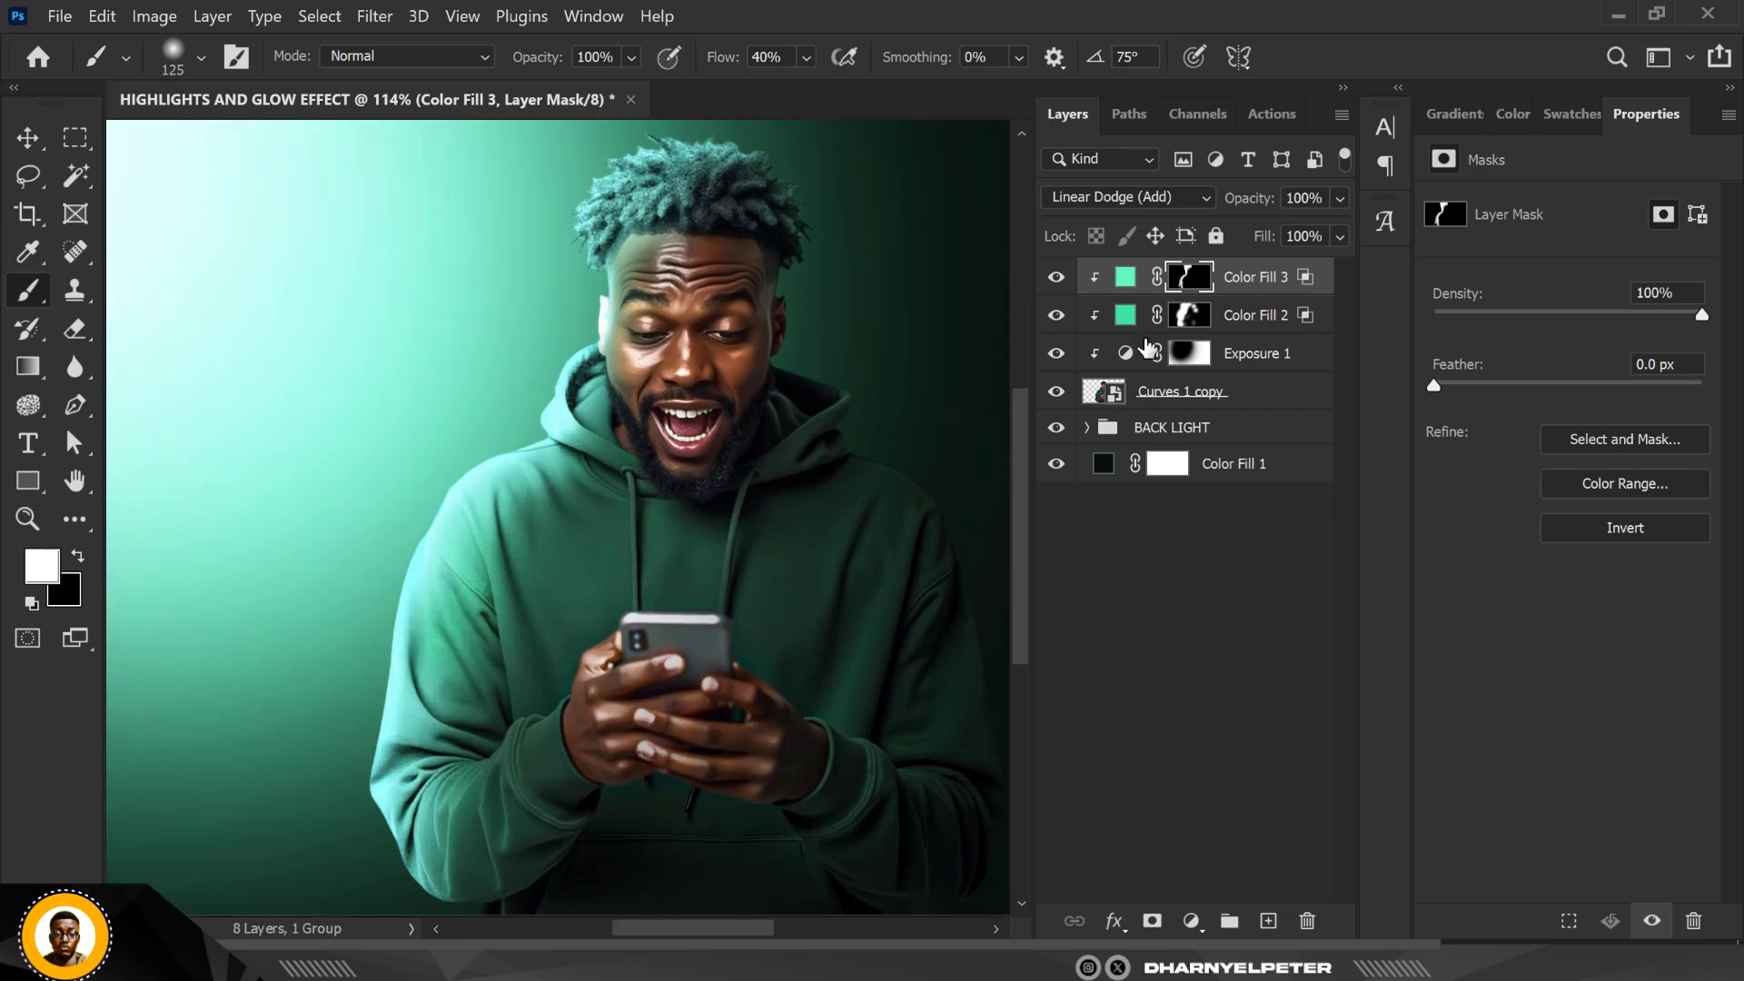
Paint softer green light onto the hoodie's chest and lower sleeve on the Color Fill 2 mask, using a size 250 brush at 17% flow
{"action": "left_click", "coordinate": [1189, 316]}
{"action": "left_click", "coordinate": [806, 57]}
{"action": "left_click_drag", "start_coordinate": [838, 88], "coordinate": [810, 88]}
{"action": "left_click", "coordinate": [562, 712]}
{"action": "key", "text": "bracketright"}
{"action": "key", "text": "bracketright"}
{"action": "key", "text": "bracketright"}
{"action": "key", "text": "bracketright"}
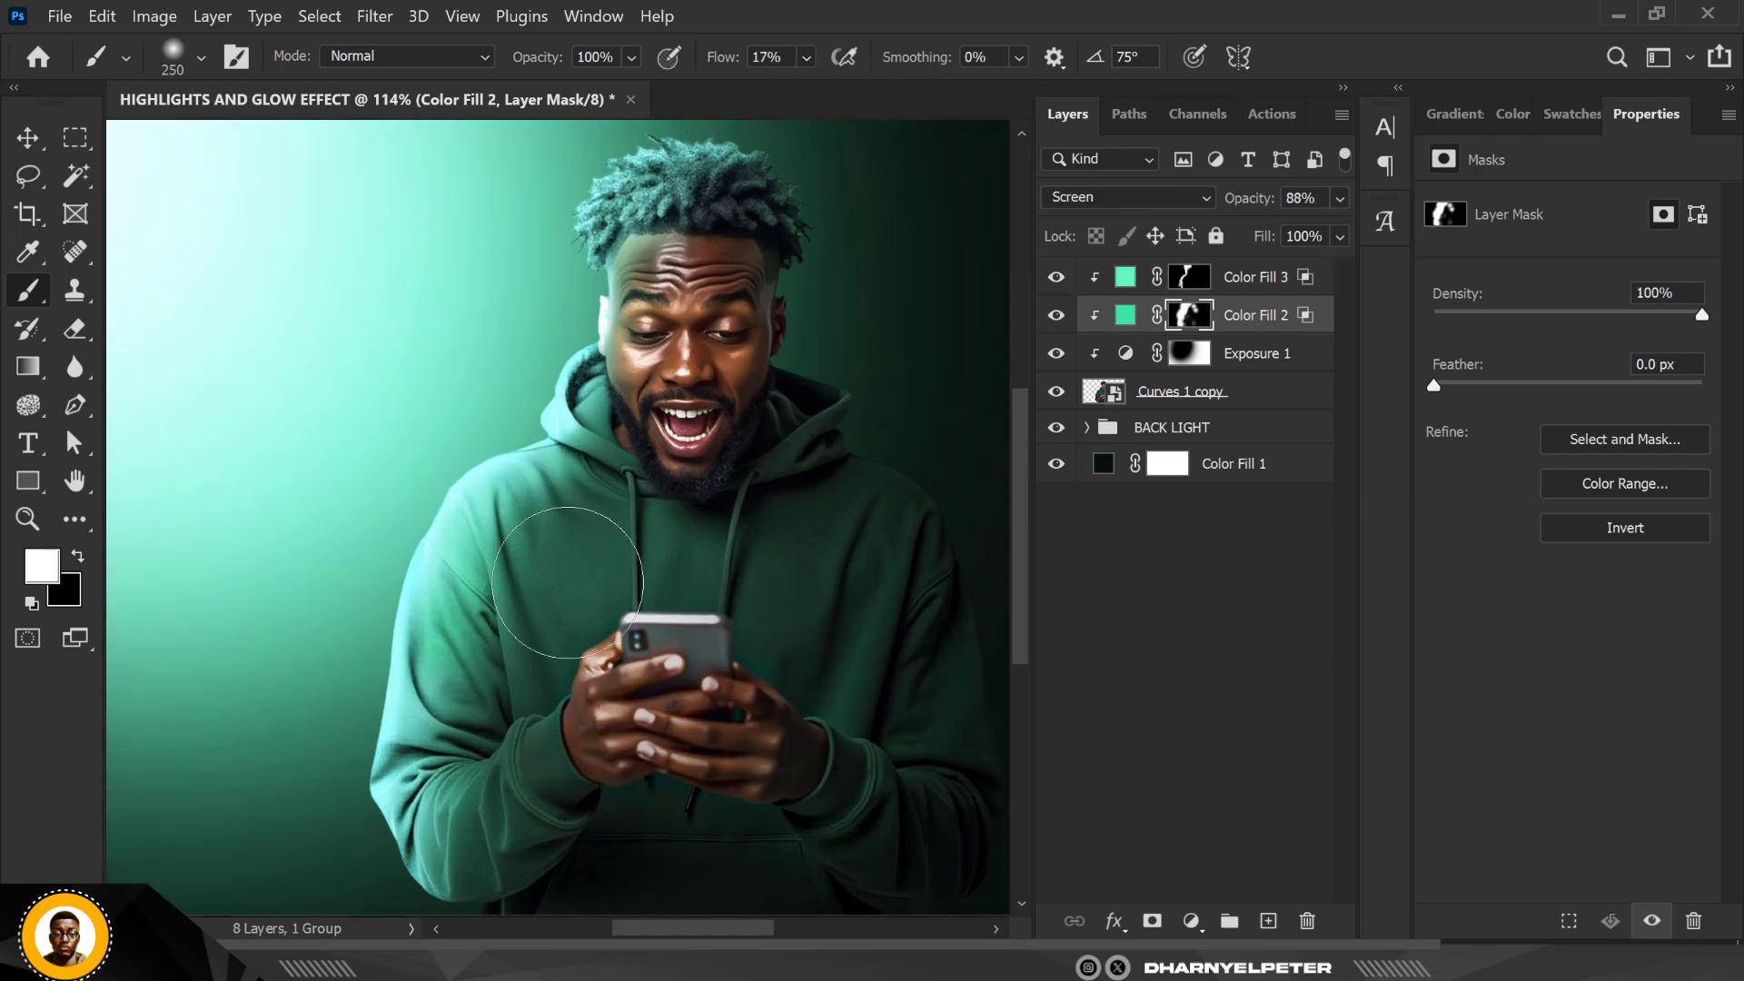
{"action": "mouse_move", "coordinate": [569, 583]}
{"action": "left_mouse_down"}
{"action": "mouse_move", "coordinate": [572, 527]}
{"action": "mouse_move", "coordinate": [531, 581]}
{"action": "left_mouse_up"}
{"action": "left_click_drag", "start_coordinate": [530, 842], "coordinate": [562, 720]}
{"action": "scroll", "coordinate": [614, 543], "scroll_direction": "down", "scroll_amount": 5}
{"action": "scroll", "coordinate": [459, 822], "scroll_direction": "down", "scroll_amount": 2}
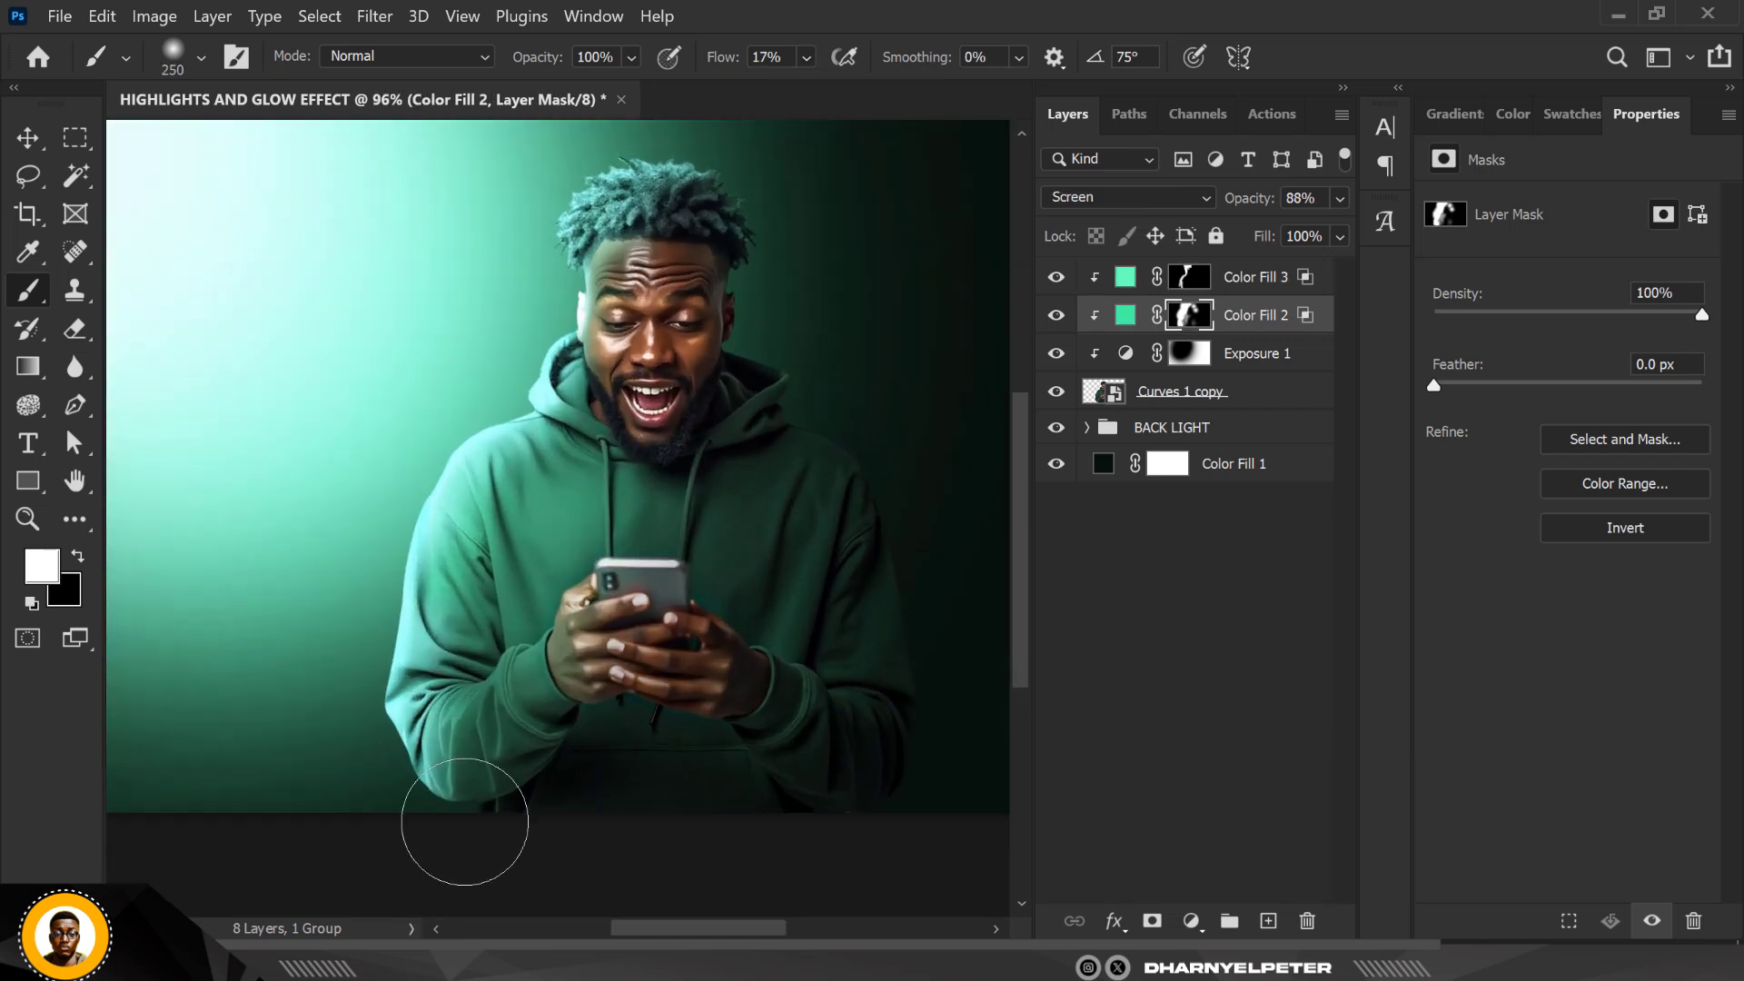
{"action": "scroll", "coordinate": [545, 636], "scroll_direction": "up", "scroll_amount": 1}
Add a Brightness/Contrast adjustment layer above Color Fill 3 and clip it to the subject
{"action": "key", "text": "v"}
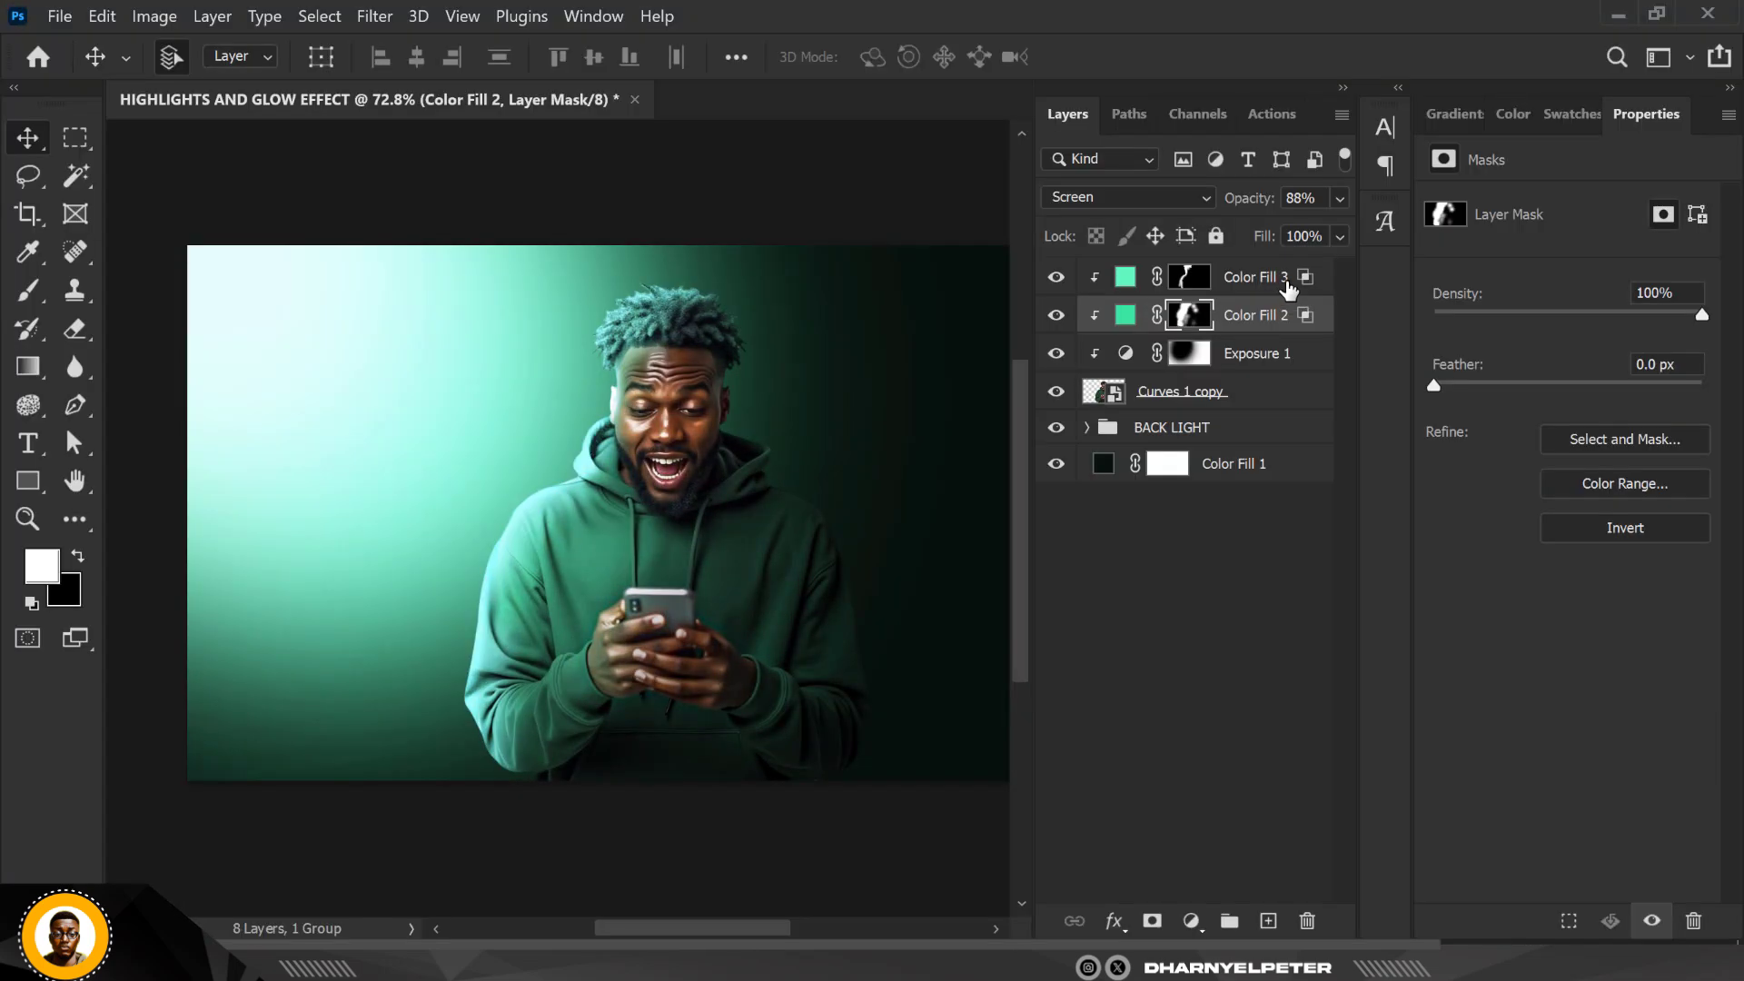
{"action": "left_click", "coordinate": [1286, 289]}
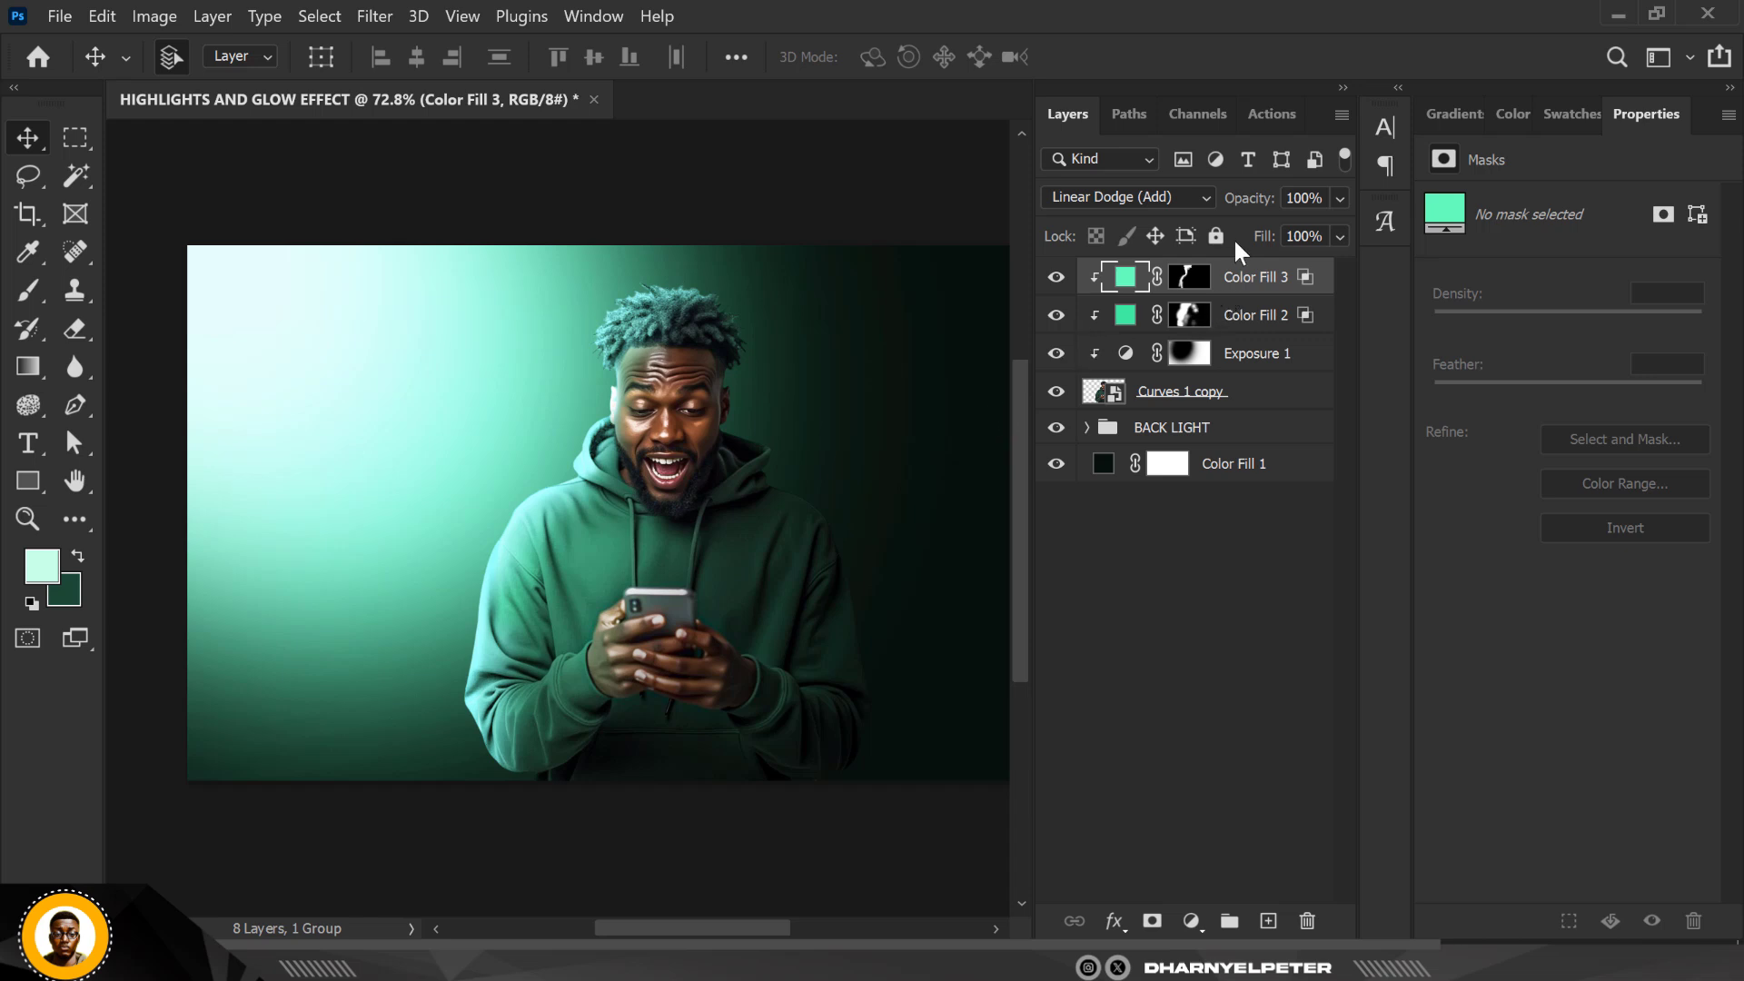
{"action": "left_click", "coordinate": [1192, 922]}
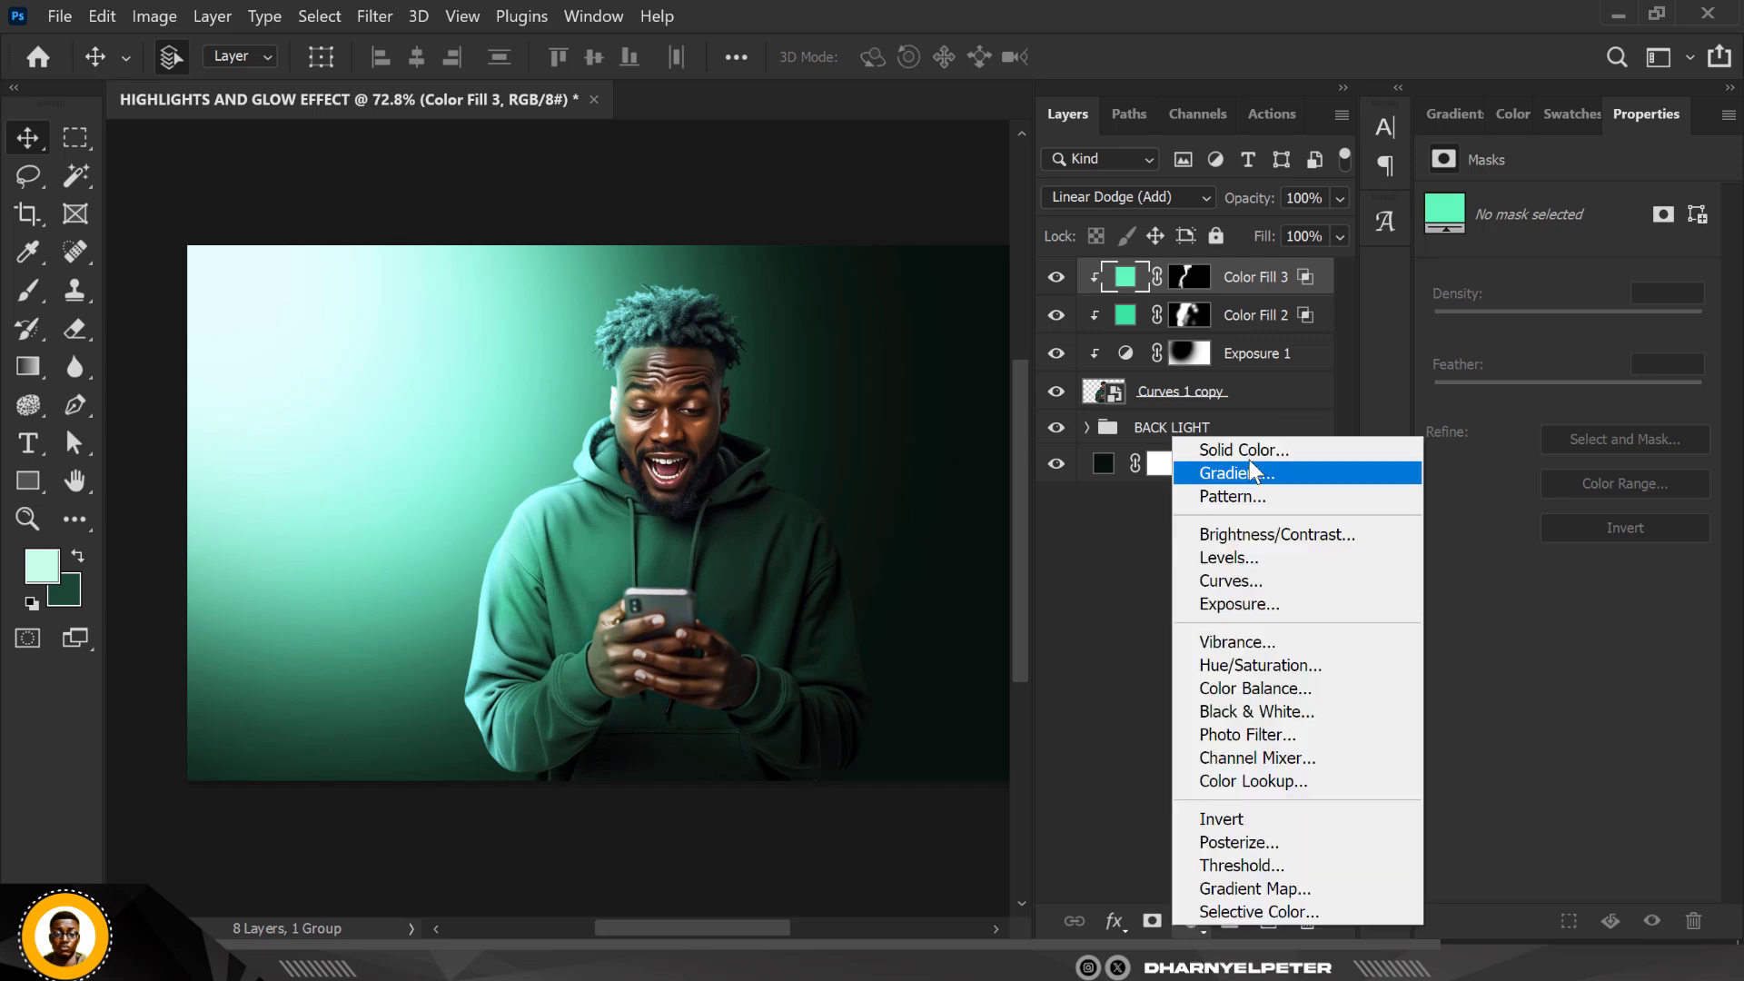
{"action": "left_click", "coordinate": [1277, 542]}
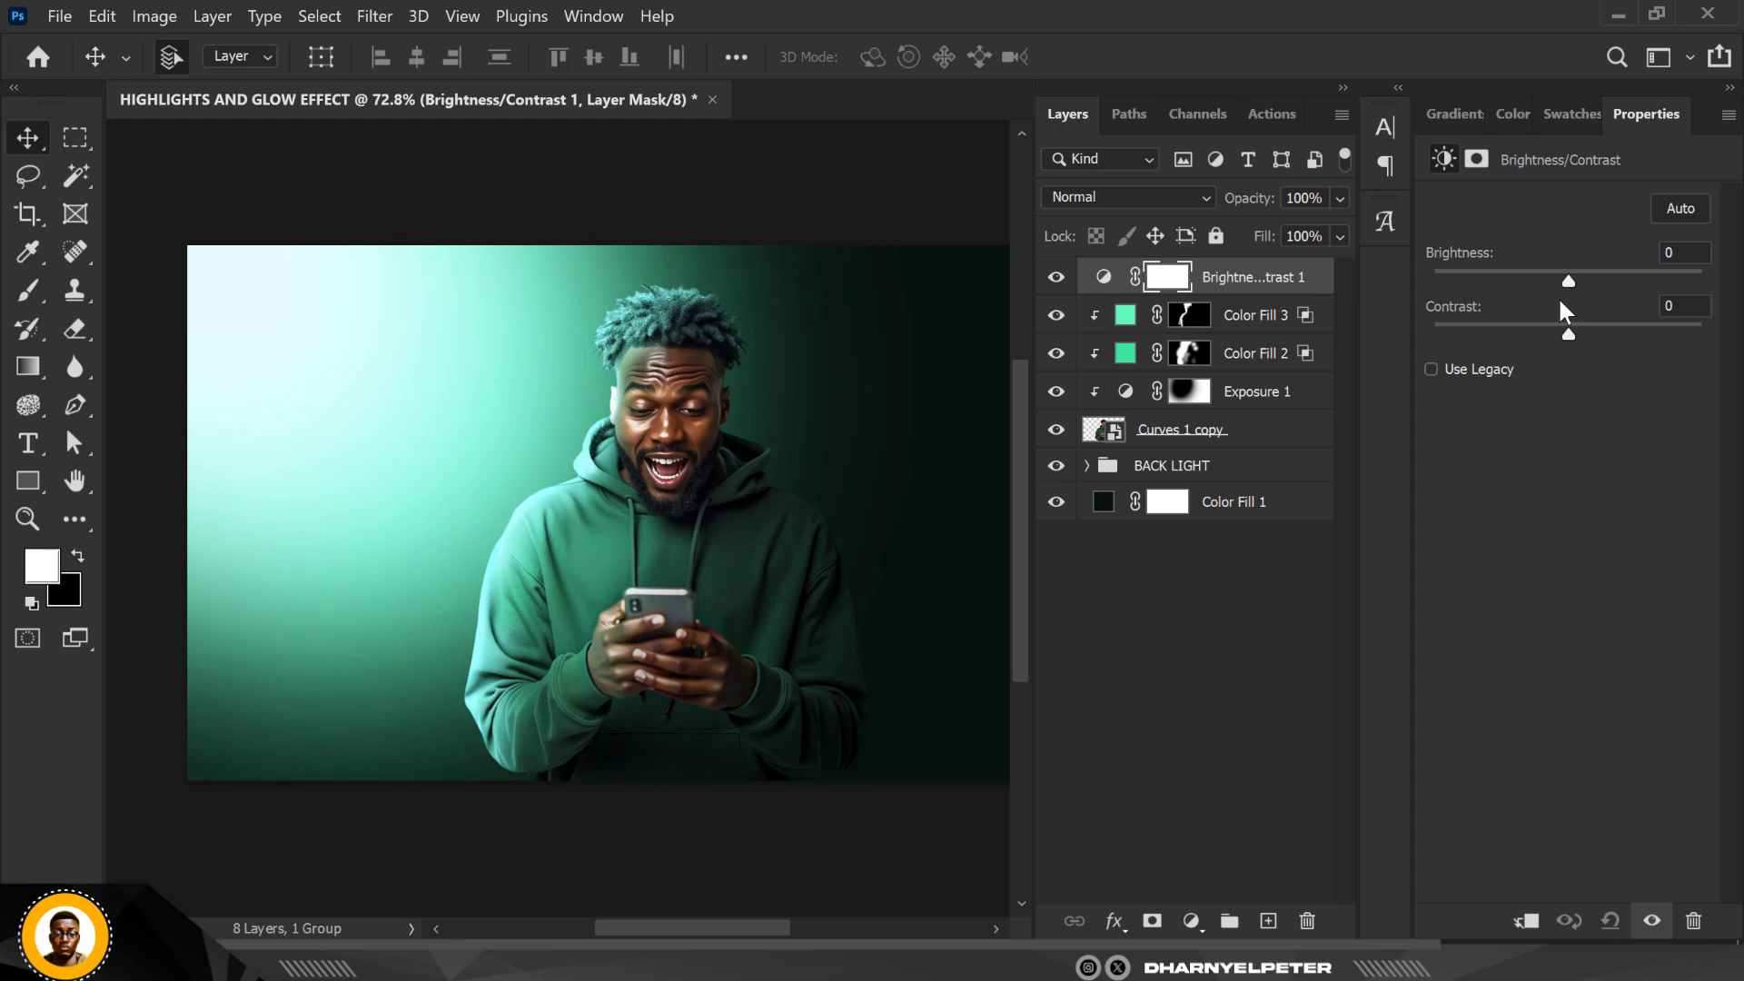
{"action": "right_click", "coordinate": [1273, 292]}
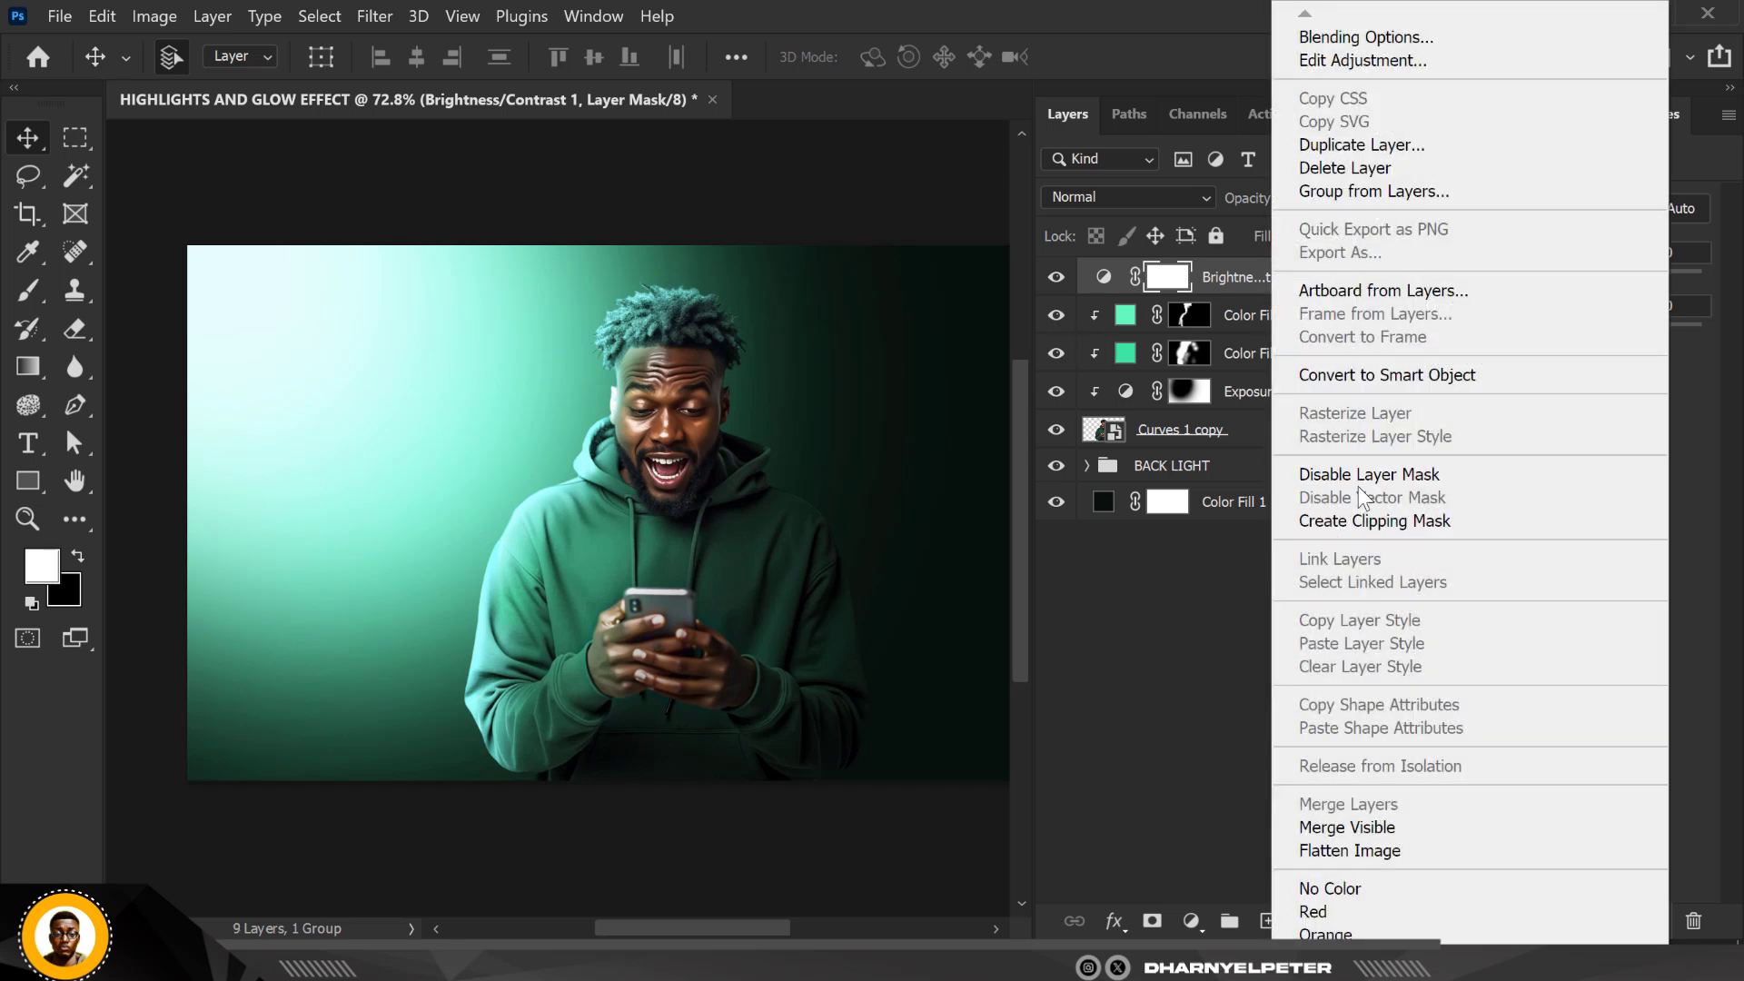
{"action": "left_click", "coordinate": [1362, 521]}
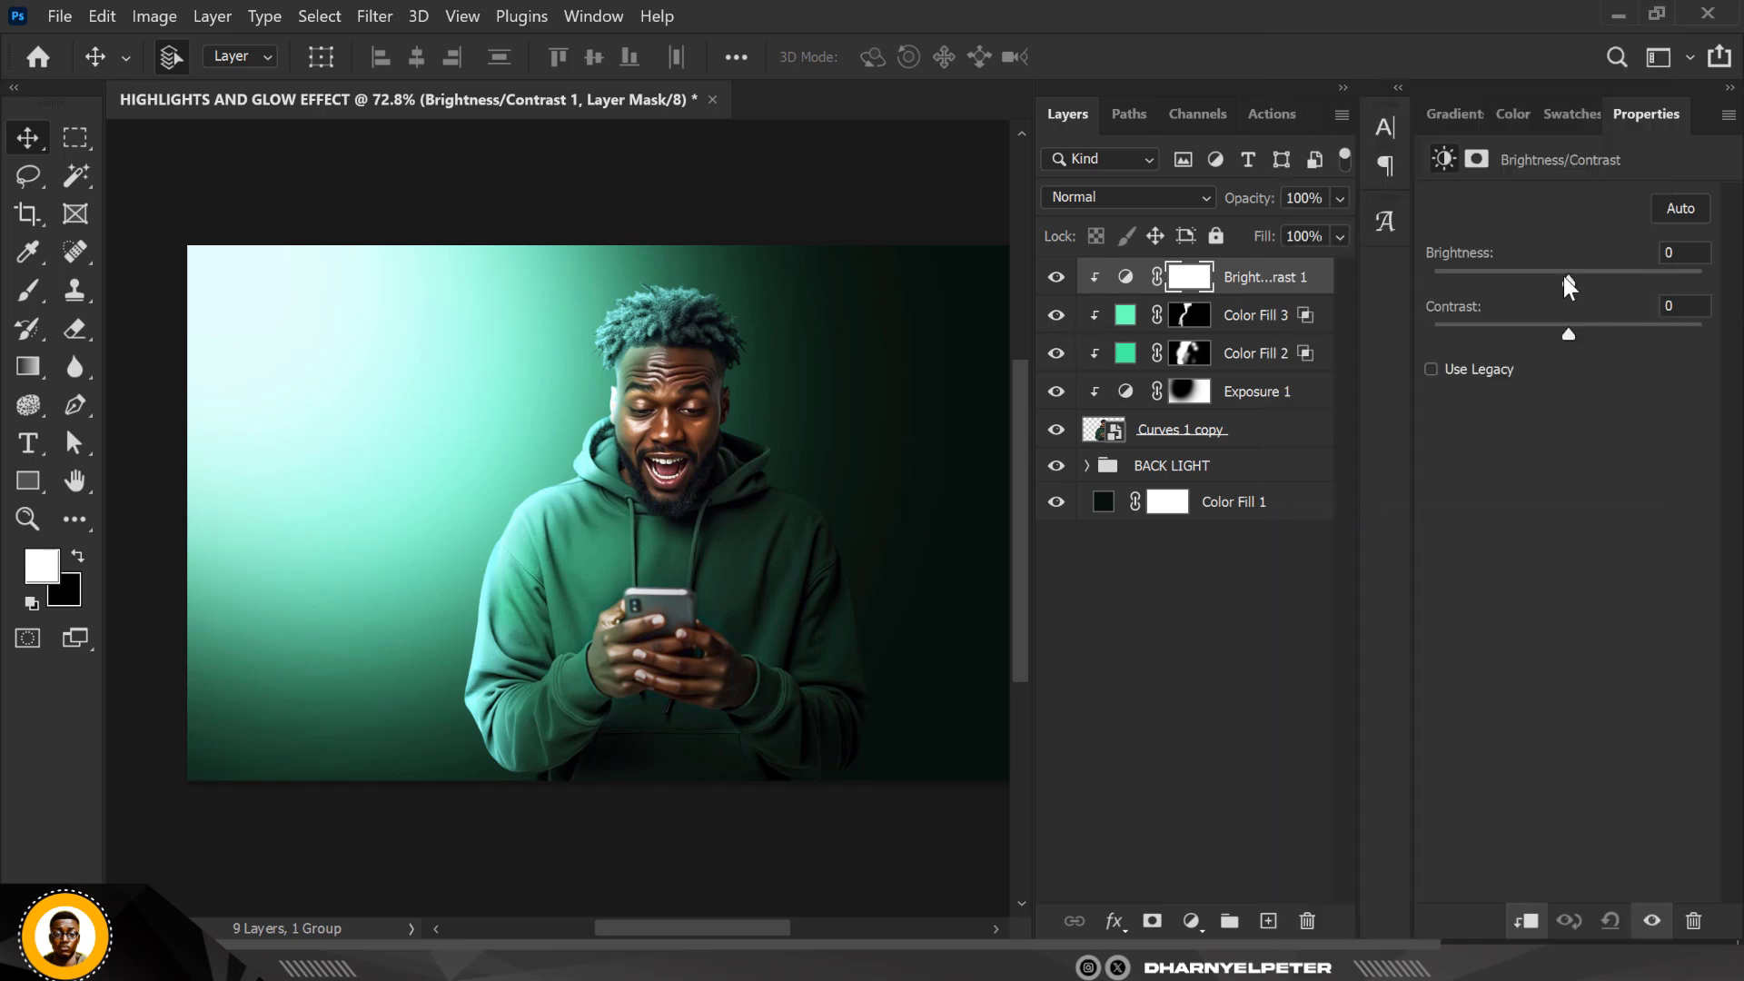
Set the Brightness/Contrast layer's brightness to 63 and invert its mask to black
{"action": "left_click_drag", "start_coordinate": [1566, 276], "coordinate": [1622, 282]}
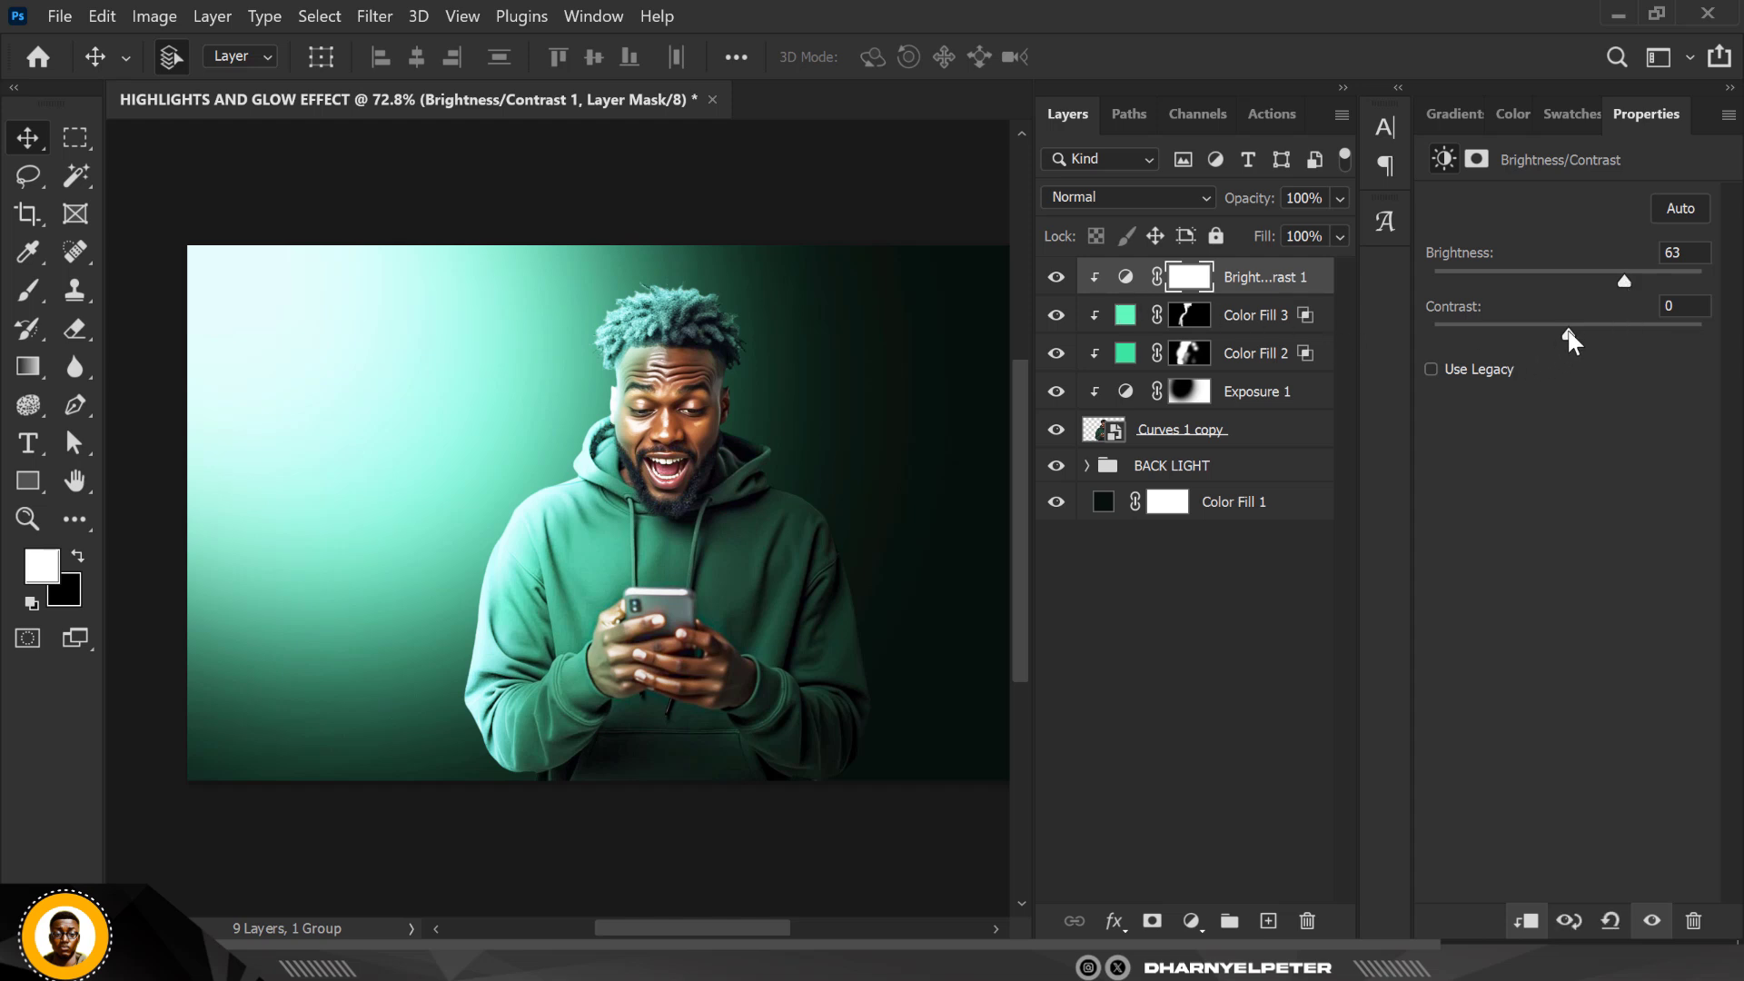
{"action": "left_click", "coordinate": [1198, 283]}
{"action": "key", "text": "ctrl+i"}
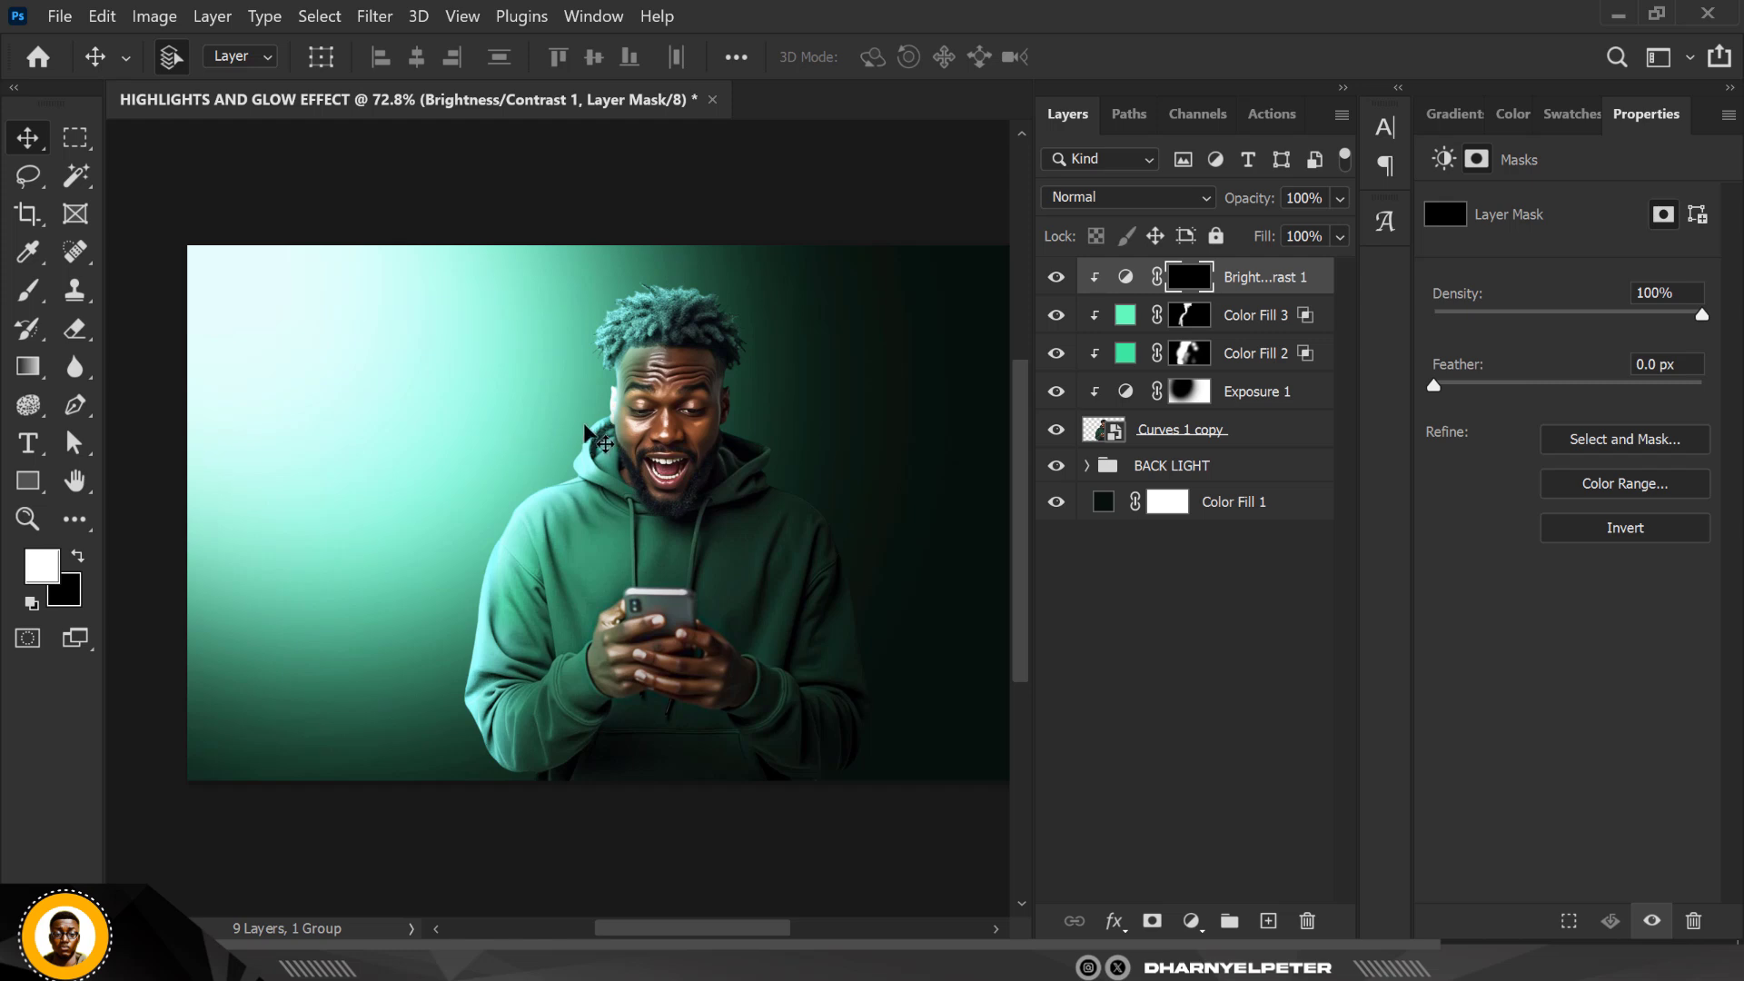
Paint white along the subject's backlit edge on the Brightness/Contrast 1 mask, using a size 250 brush at 100% flow
{"action": "key", "text": "b"}
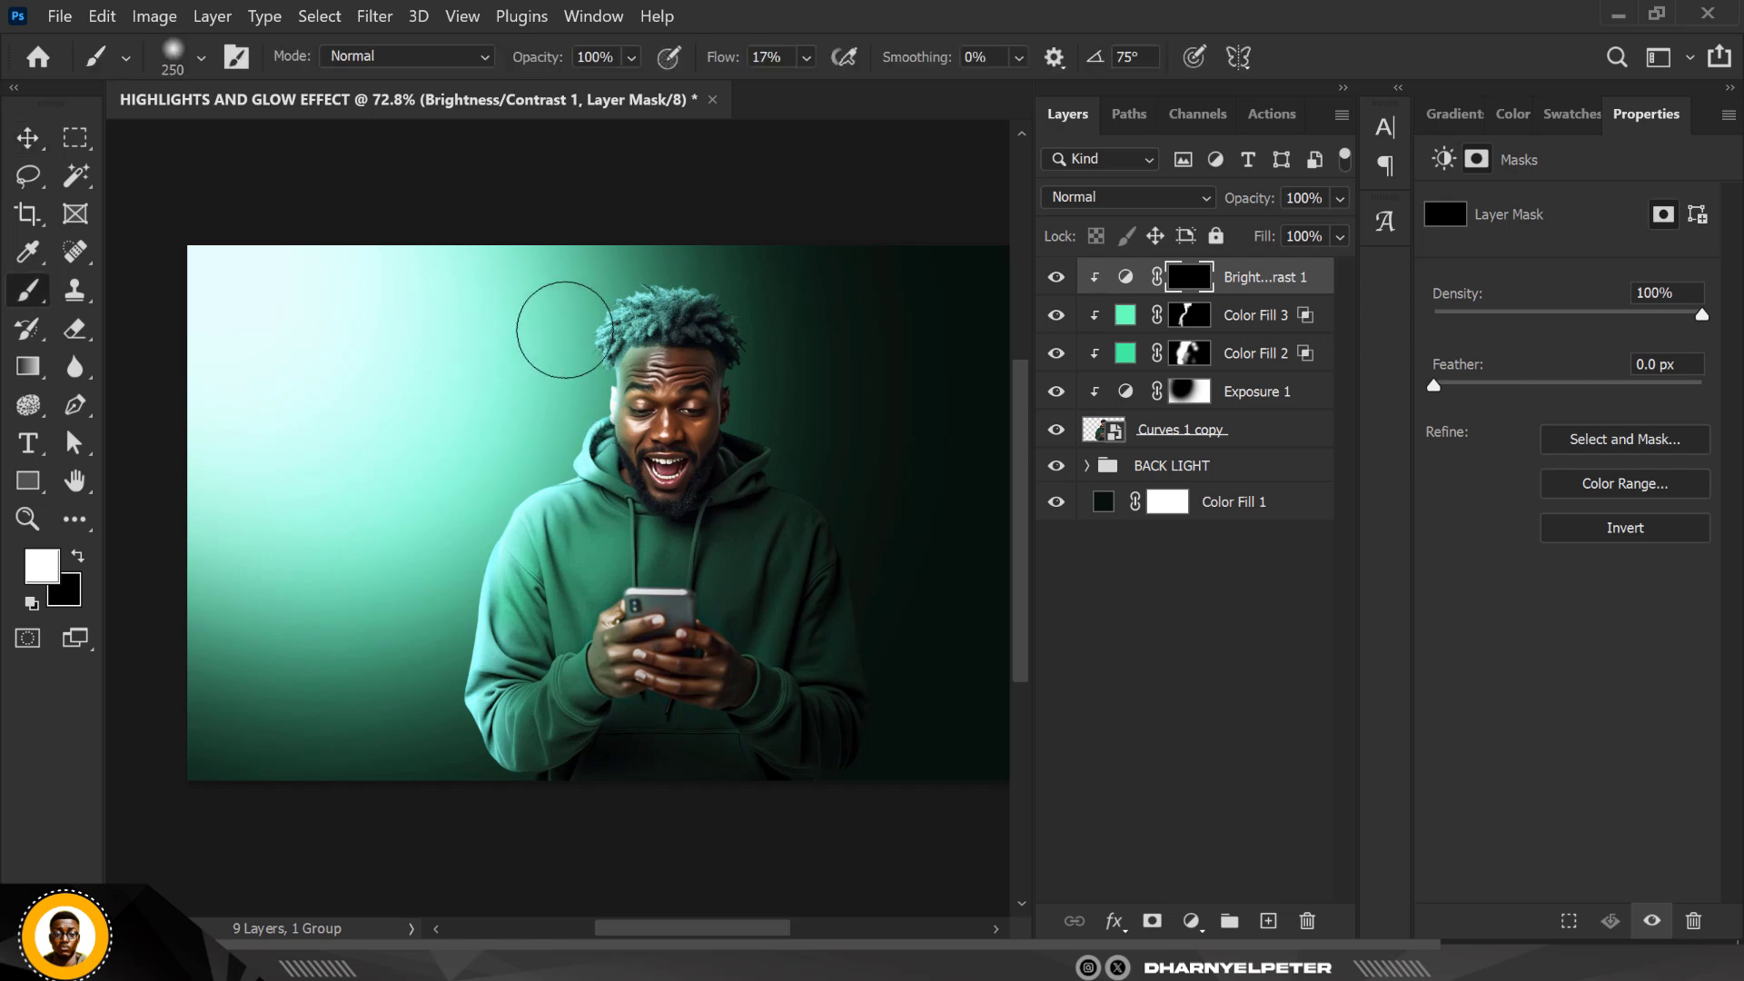
{"action": "left_click", "coordinate": [806, 56]}
{"action": "left_click", "coordinate": [859, 88]}
{"action": "left_click", "coordinate": [556, 274]}
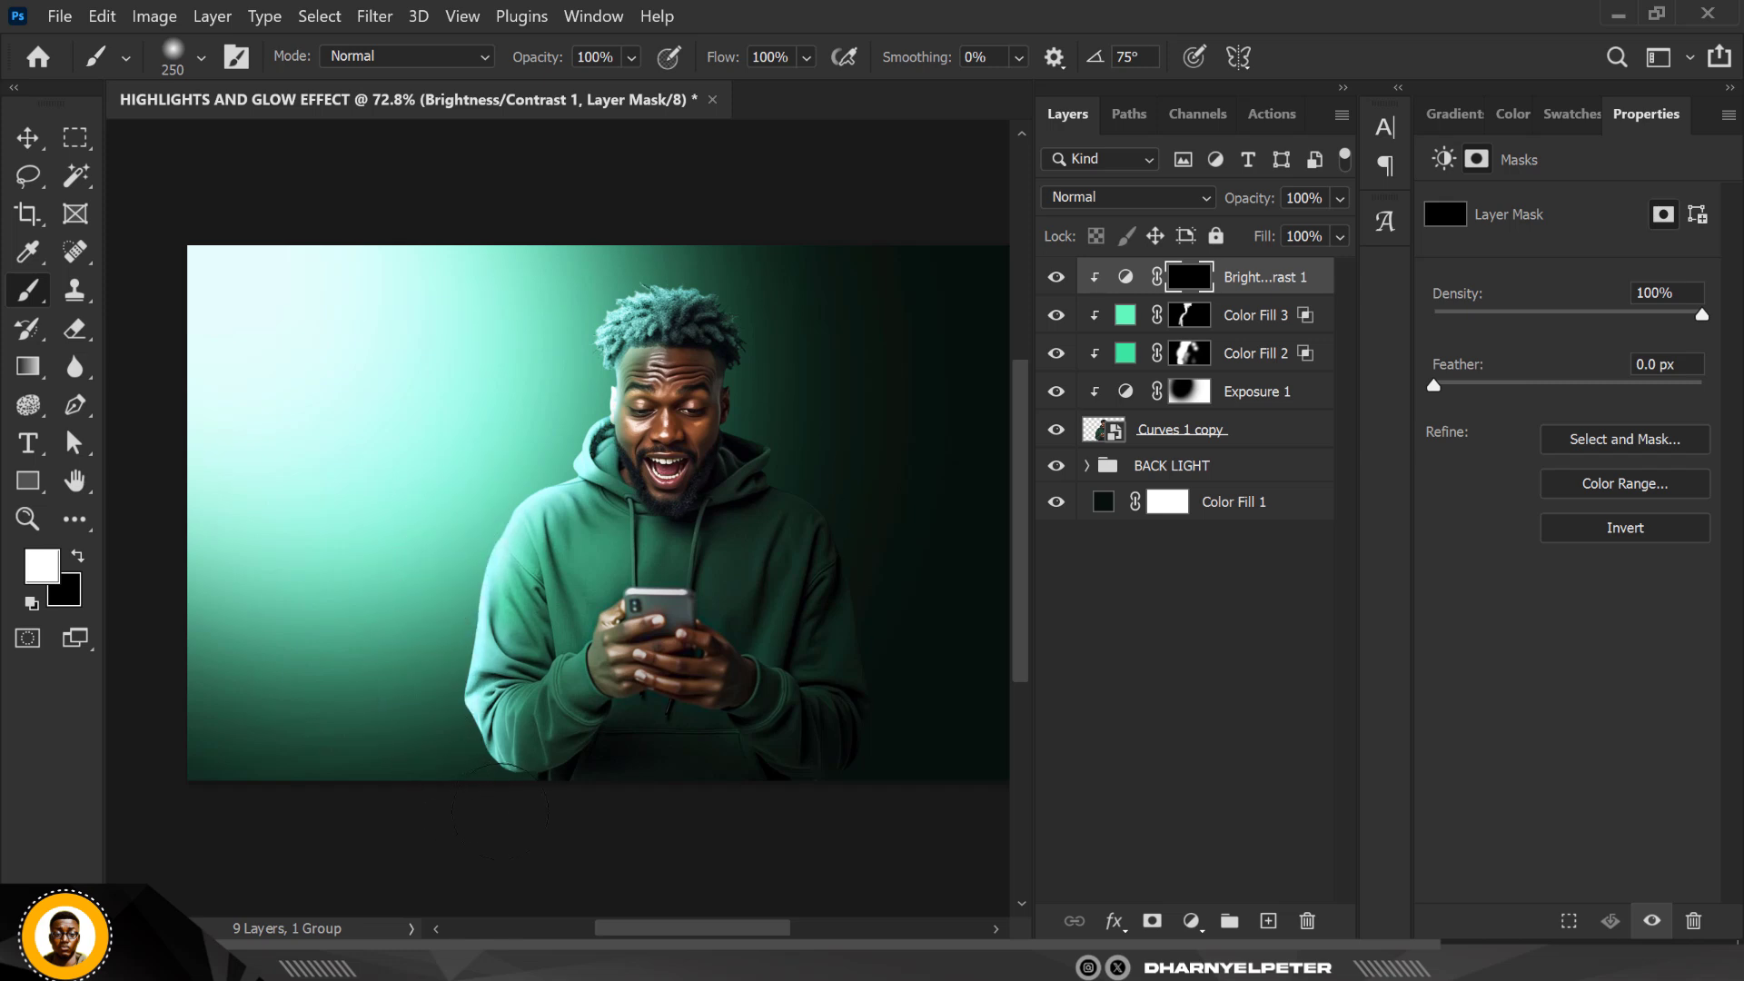
{"action": "left_click_drag", "start_coordinate": [491, 805], "coordinate": [454, 810]}
Paint softer brightening onto the hoodie and the forearm near the phone on the same mask, using a size 125 brush at 24% flow
{"action": "left_click", "coordinate": [806, 57]}
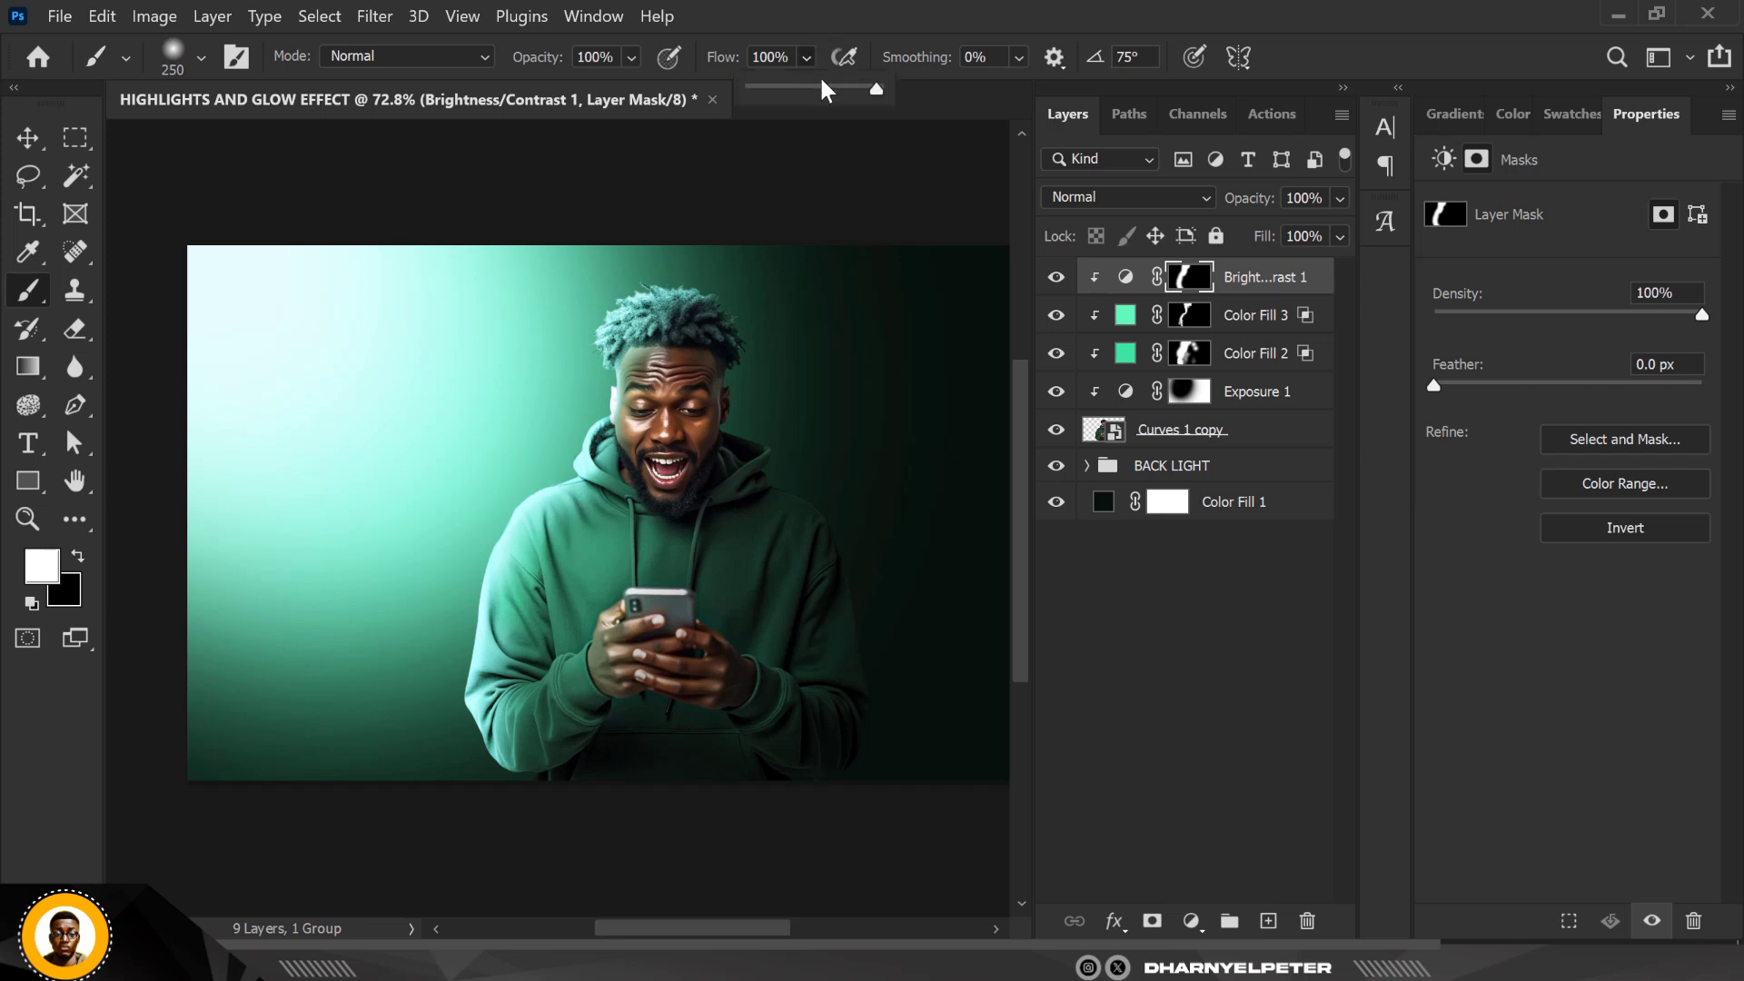
{"action": "scroll", "coordinate": [656, 426], "scroll_direction": "up", "scroll_amount": 5}
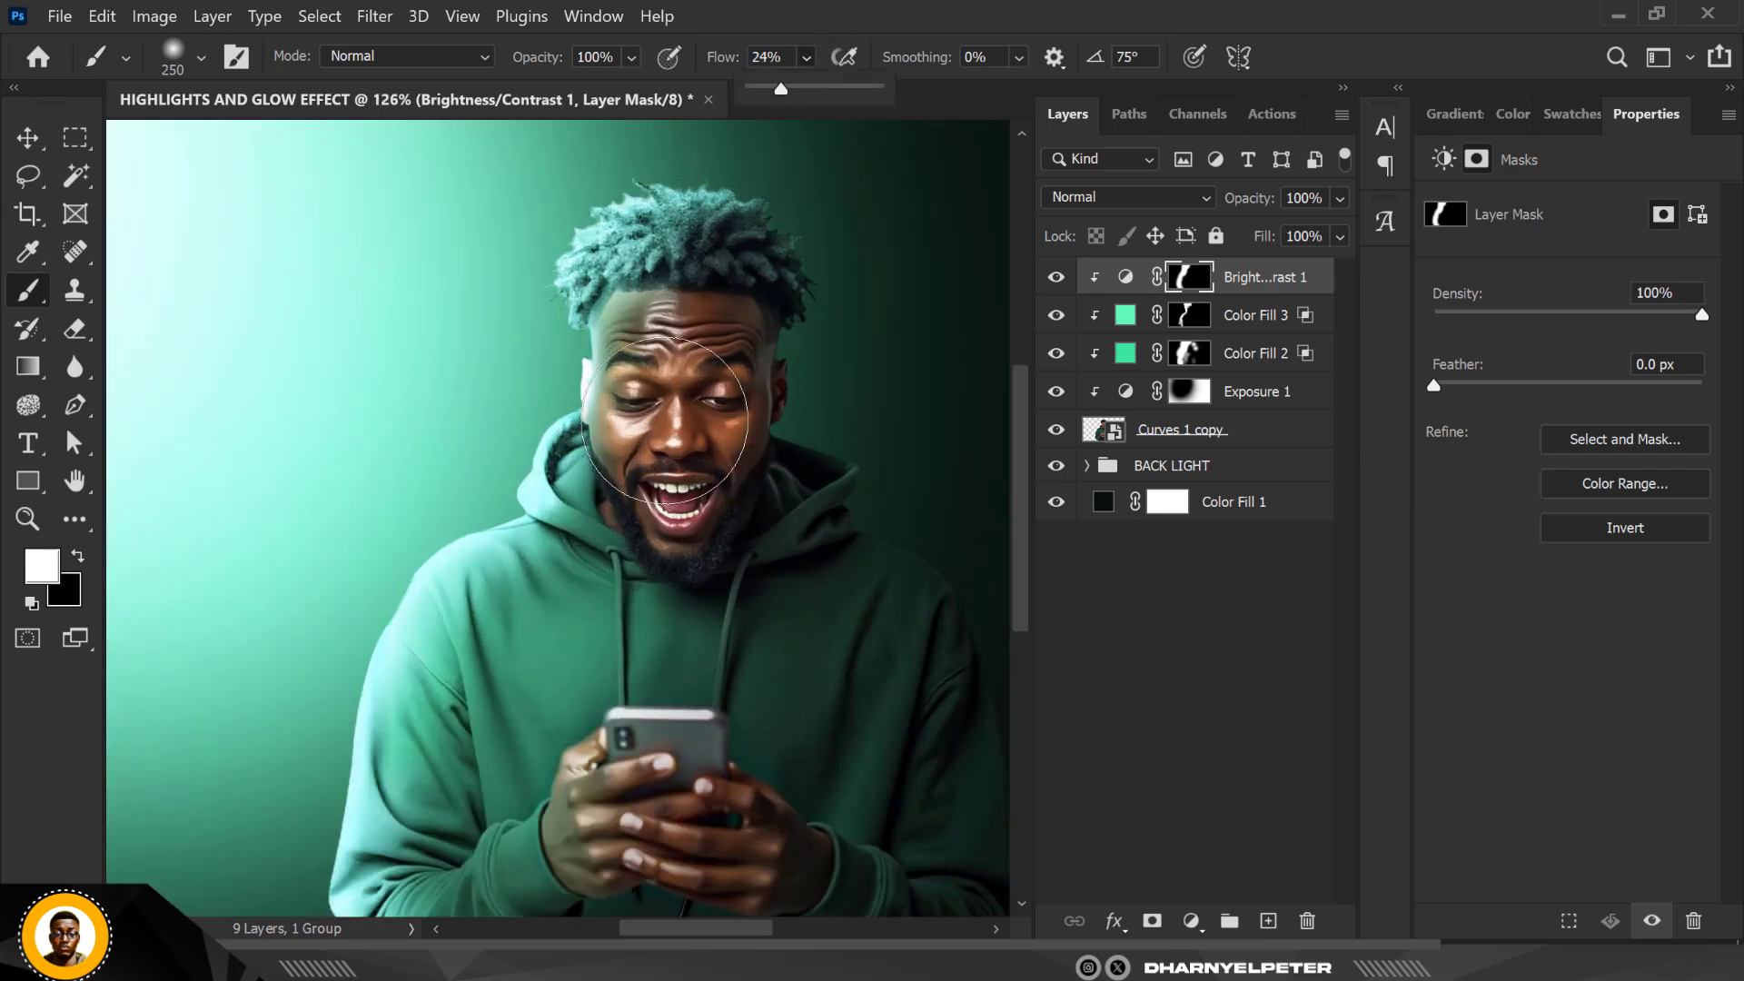
{"action": "key", "text": "["}
{"action": "key", "text": "["}
{"action": "key", "text": "["}
{"action": "key", "text": "["}
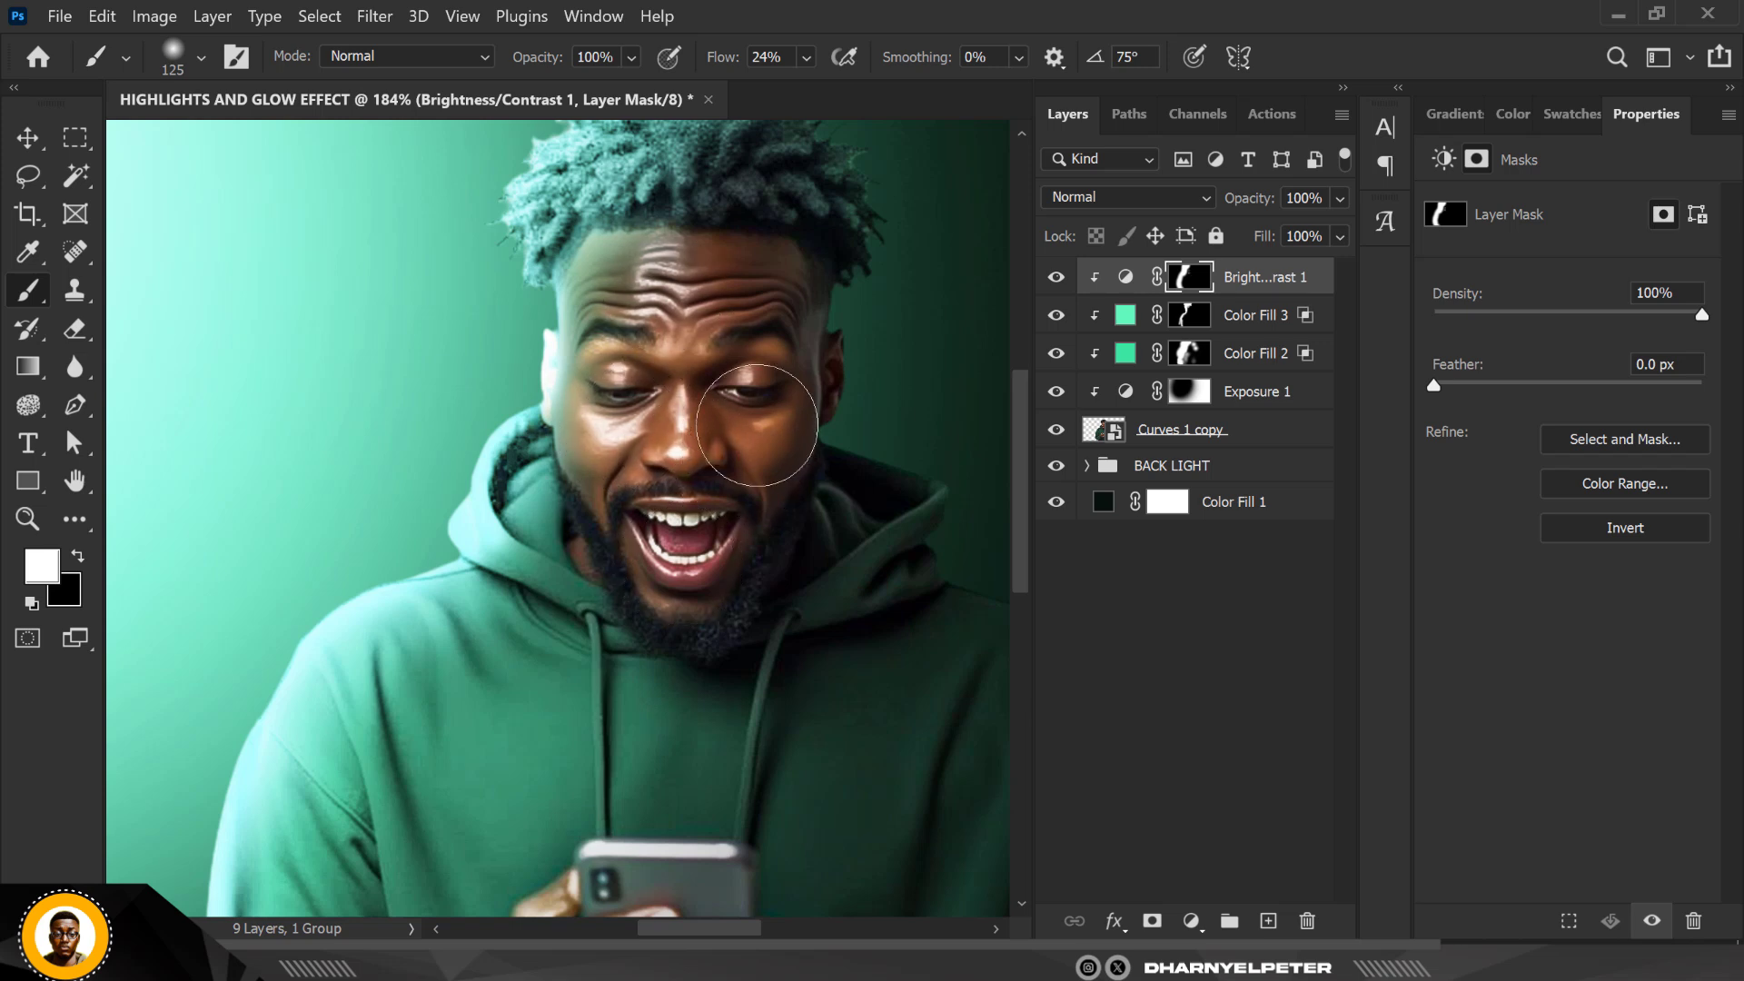
{"action": "scroll", "coordinate": [642, 463], "scroll_direction": "down", "scroll_amount": 2}
{"action": "scroll", "coordinate": [641, 464], "scroll_direction": "down", "scroll_amount": 1}
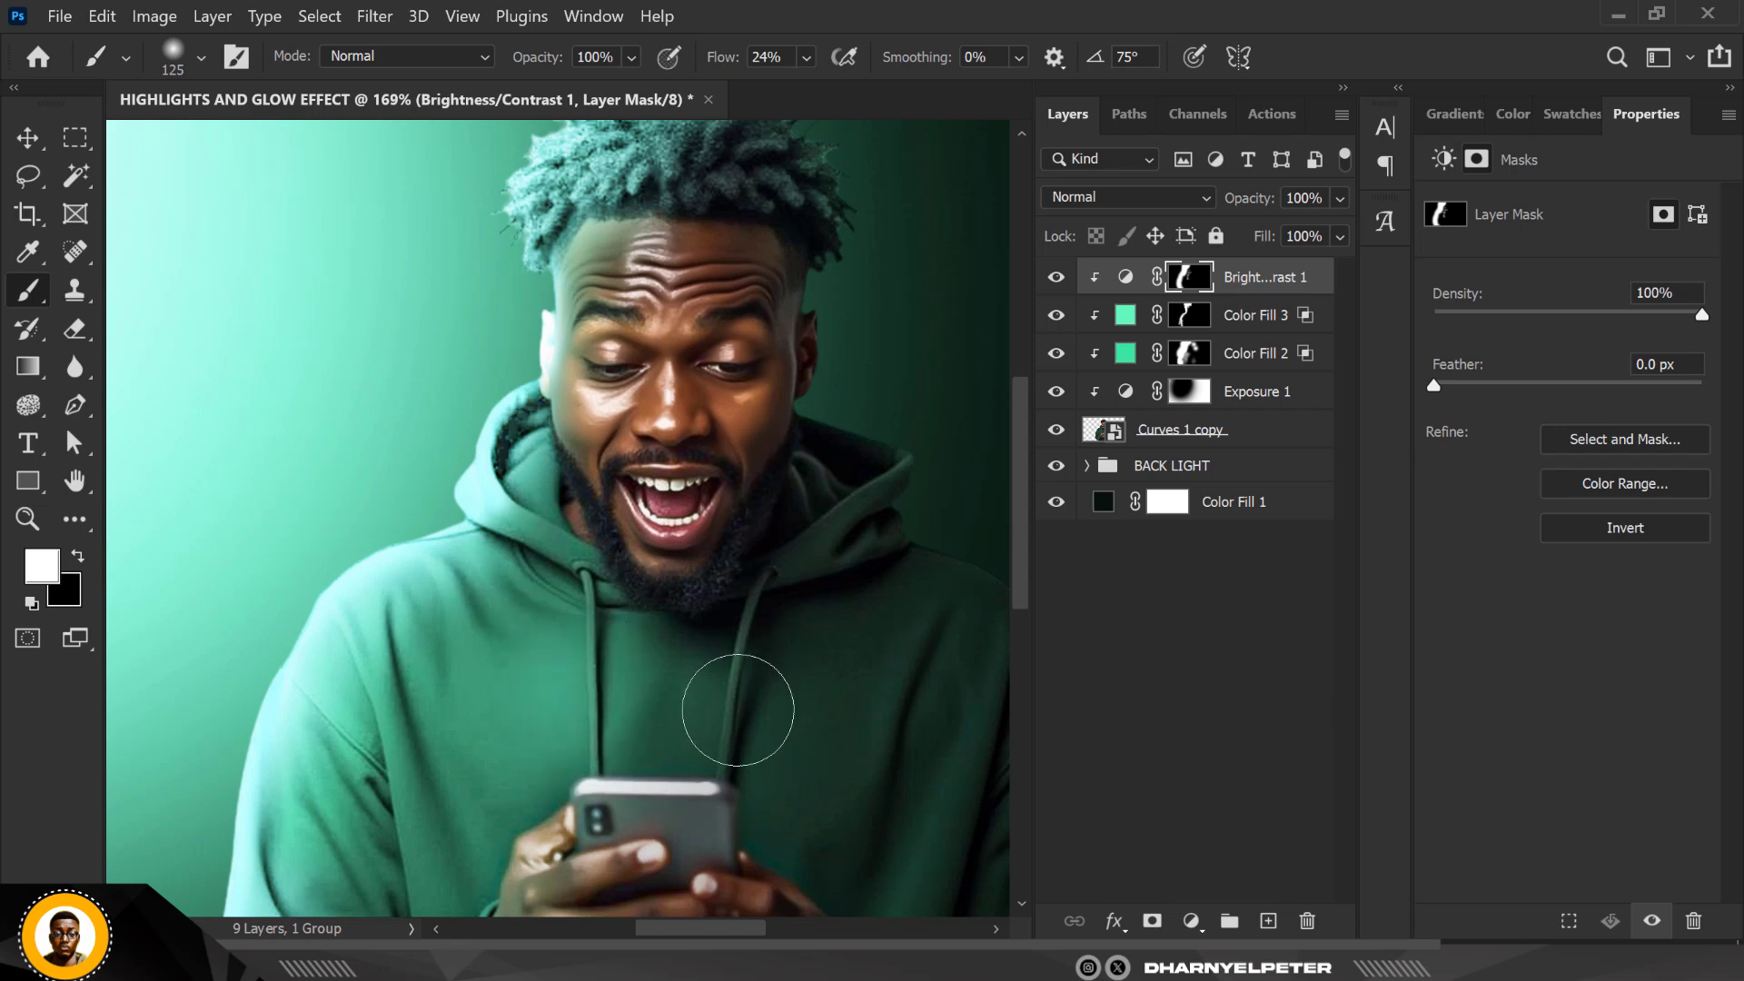
{"action": "scroll", "coordinate": [672, 654], "scroll_direction": "down", "scroll_amount": 3}
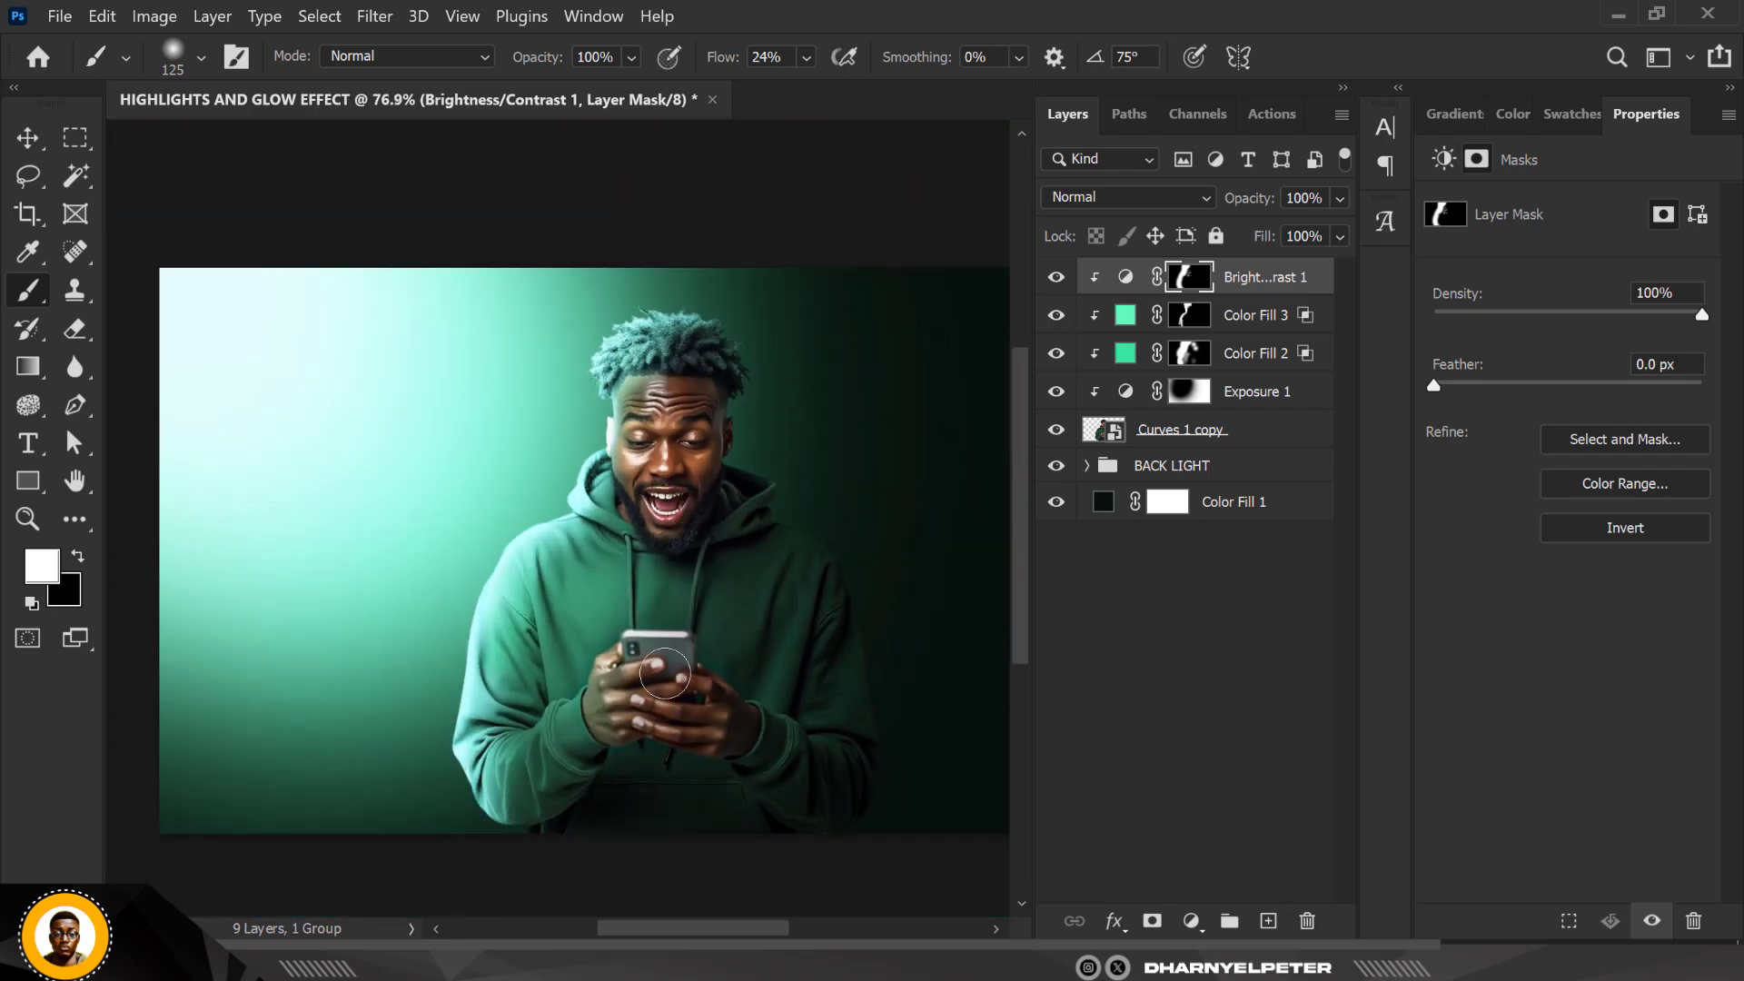
{"action": "scroll", "coordinate": [618, 681], "scroll_direction": "up", "scroll_amount": 2}
{"action": "mouse_move", "coordinate": [612, 686]}
{"action": "left_mouse_down"}
{"action": "mouse_move", "coordinate": [682, 648]}
{"action": "mouse_move", "coordinate": [683, 718]}
{"action": "mouse_move", "coordinate": [606, 726]}
{"action": "mouse_move", "coordinate": [585, 694]}
{"action": "left_mouse_up"}
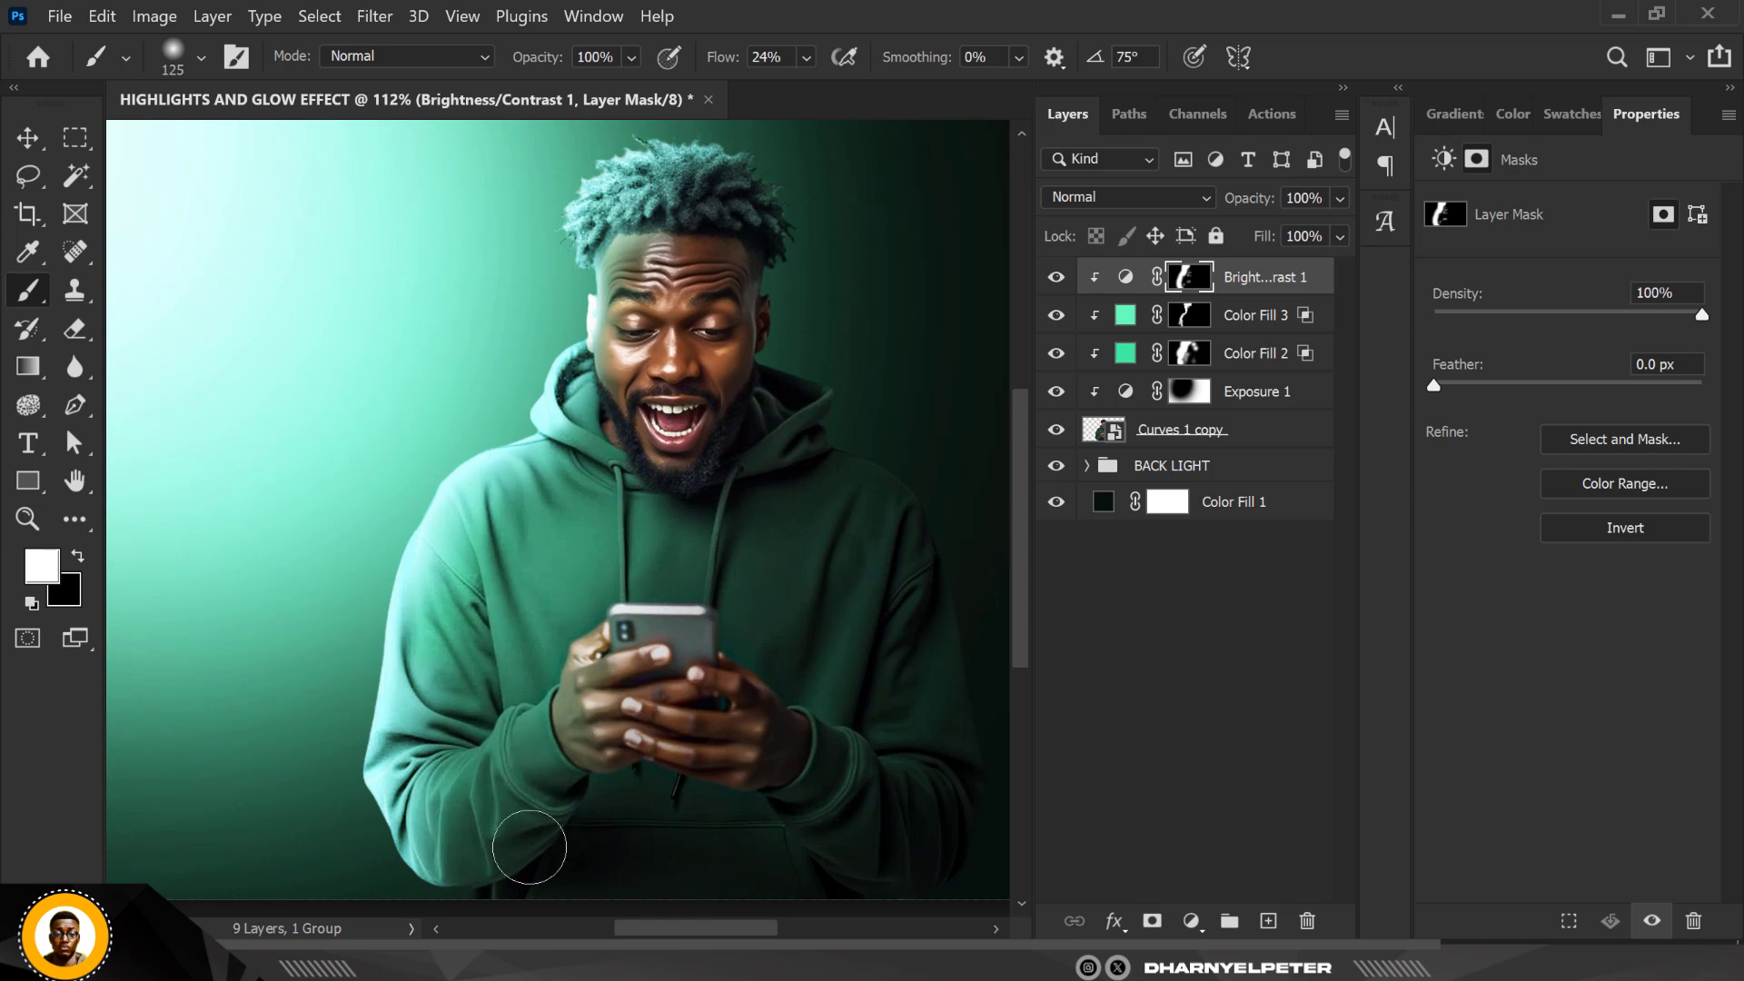
{"action": "scroll", "coordinate": [511, 471], "scroll_direction": "down", "scroll_amount": 2}
{"action": "scroll", "coordinate": [510, 471], "scroll_direction": "up", "scroll_amount": 1}
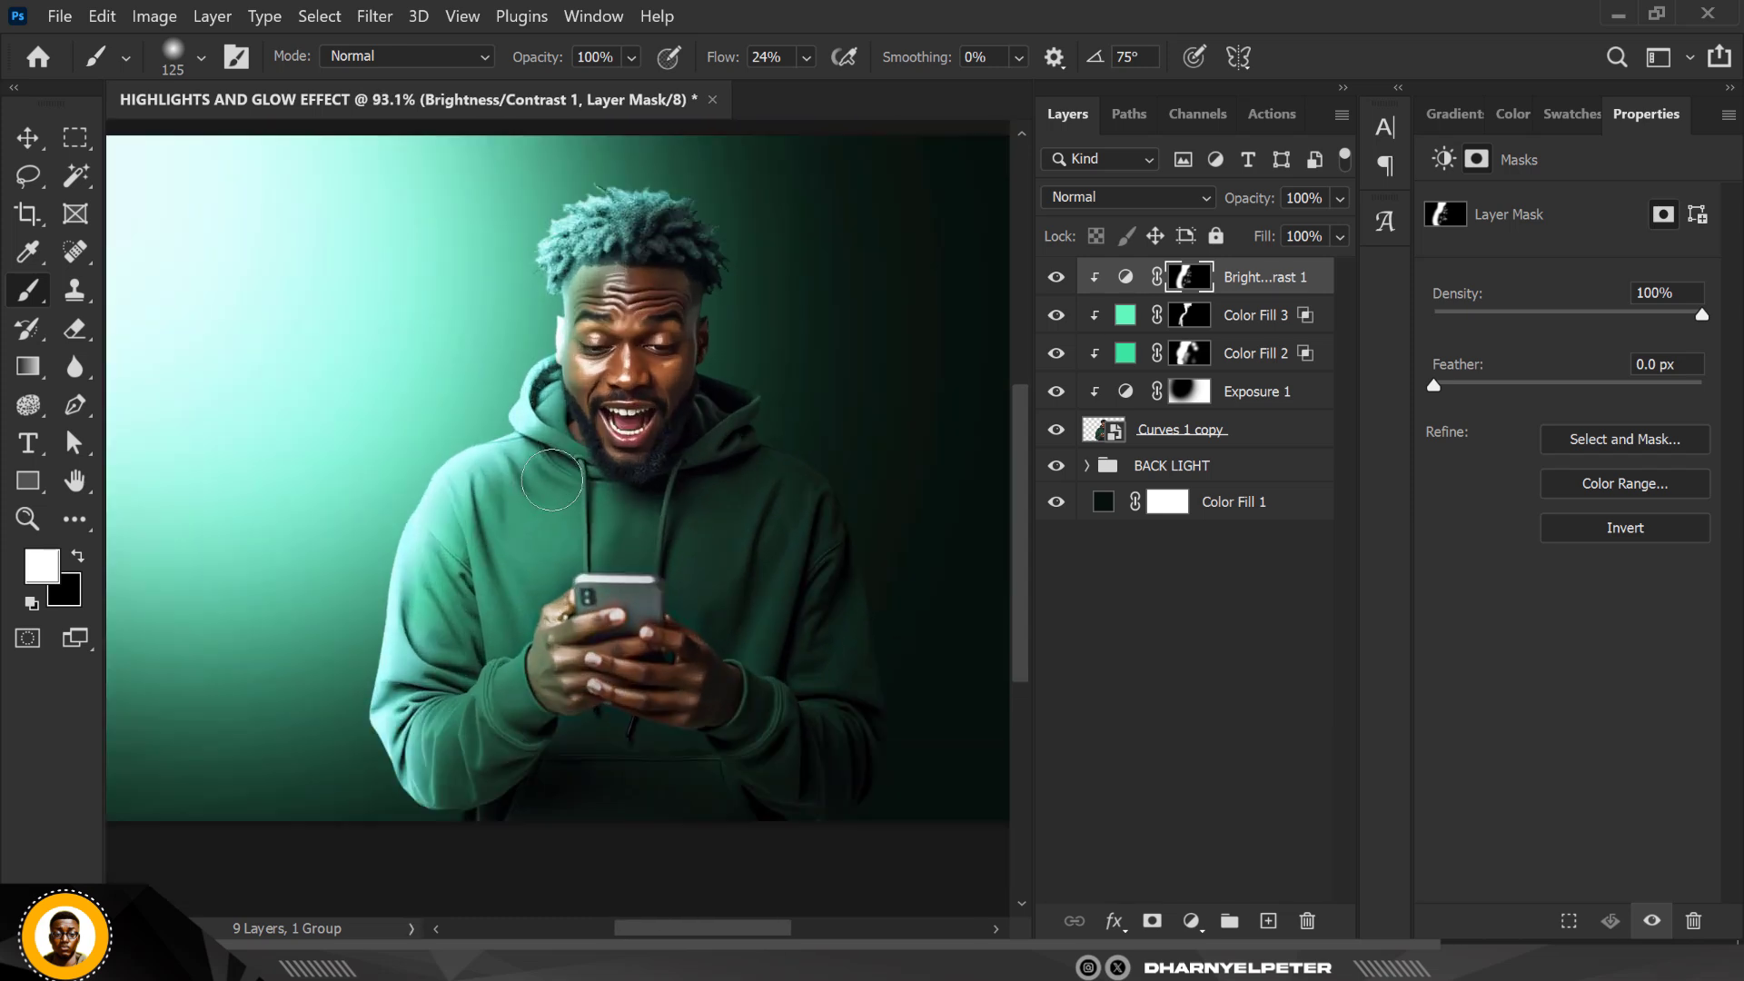
Blend the brightening into the lit sleeve and lower hoodie with a size 250 brush at 24% flow
{"action": "key", "text": "bracketright"}
{"action": "key", "text": "bracketright"}
{"action": "key", "text": "bracketright"}
{"action": "key", "text": "bracketright"}
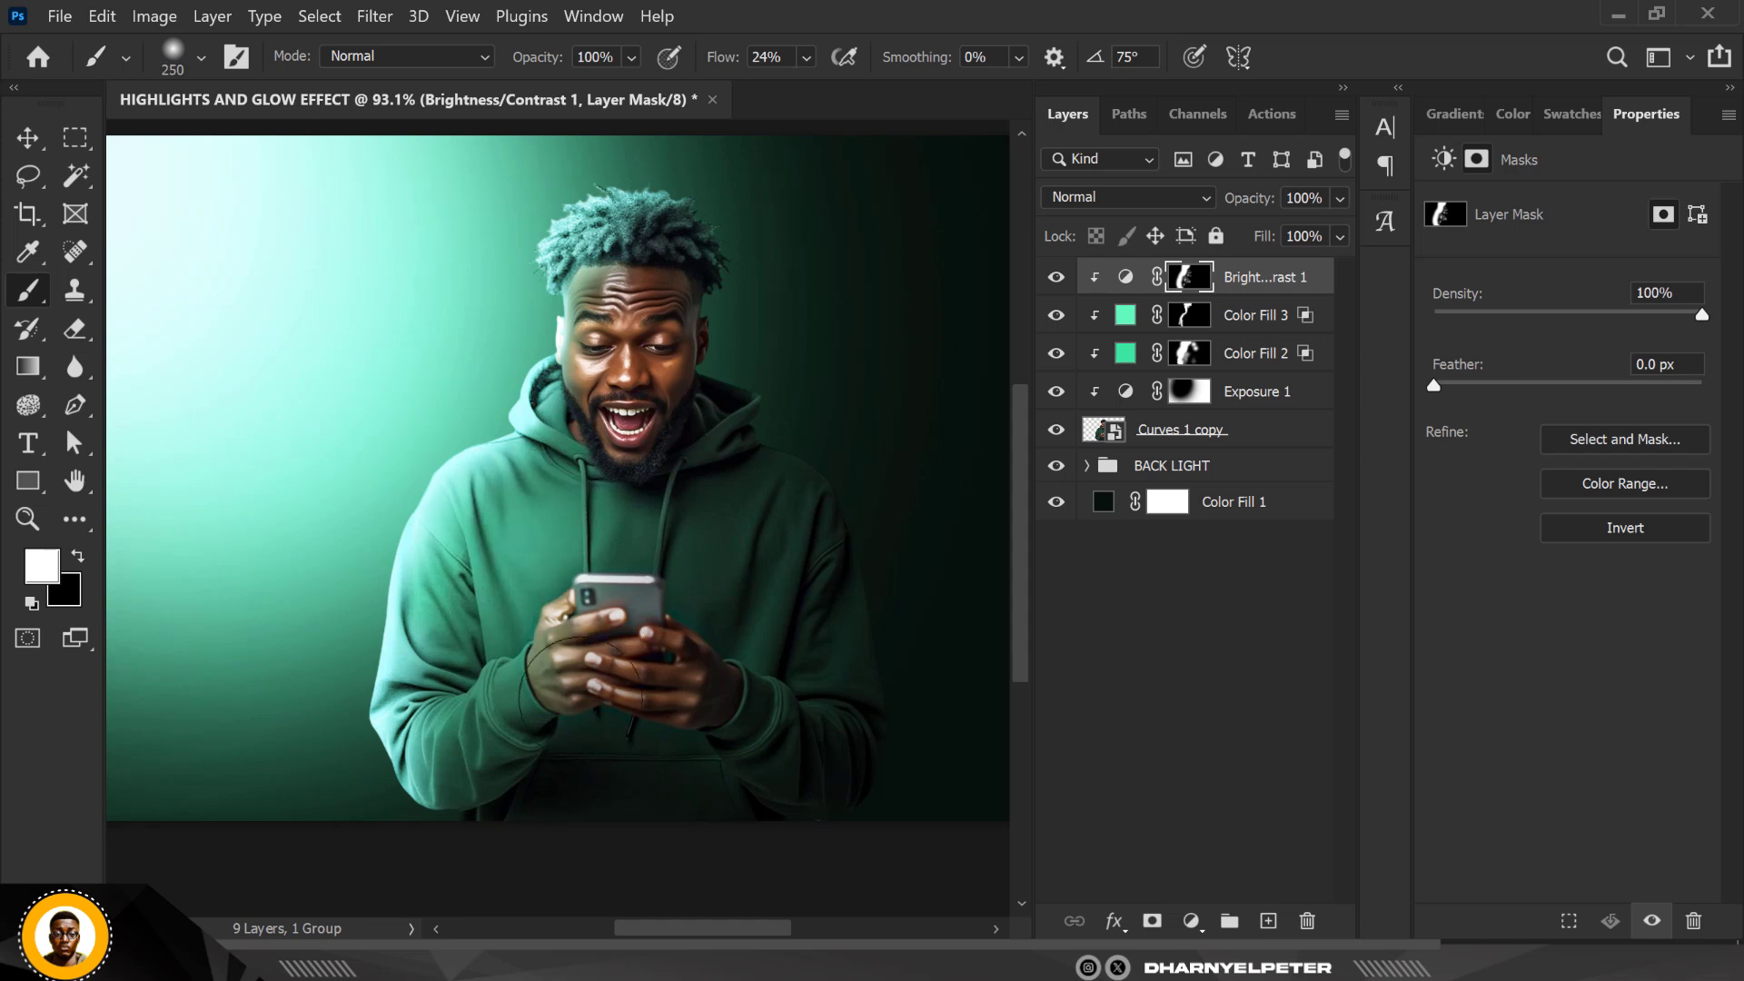
{"action": "left_click_drag", "start_coordinate": [447, 737], "coordinate": [436, 749]}
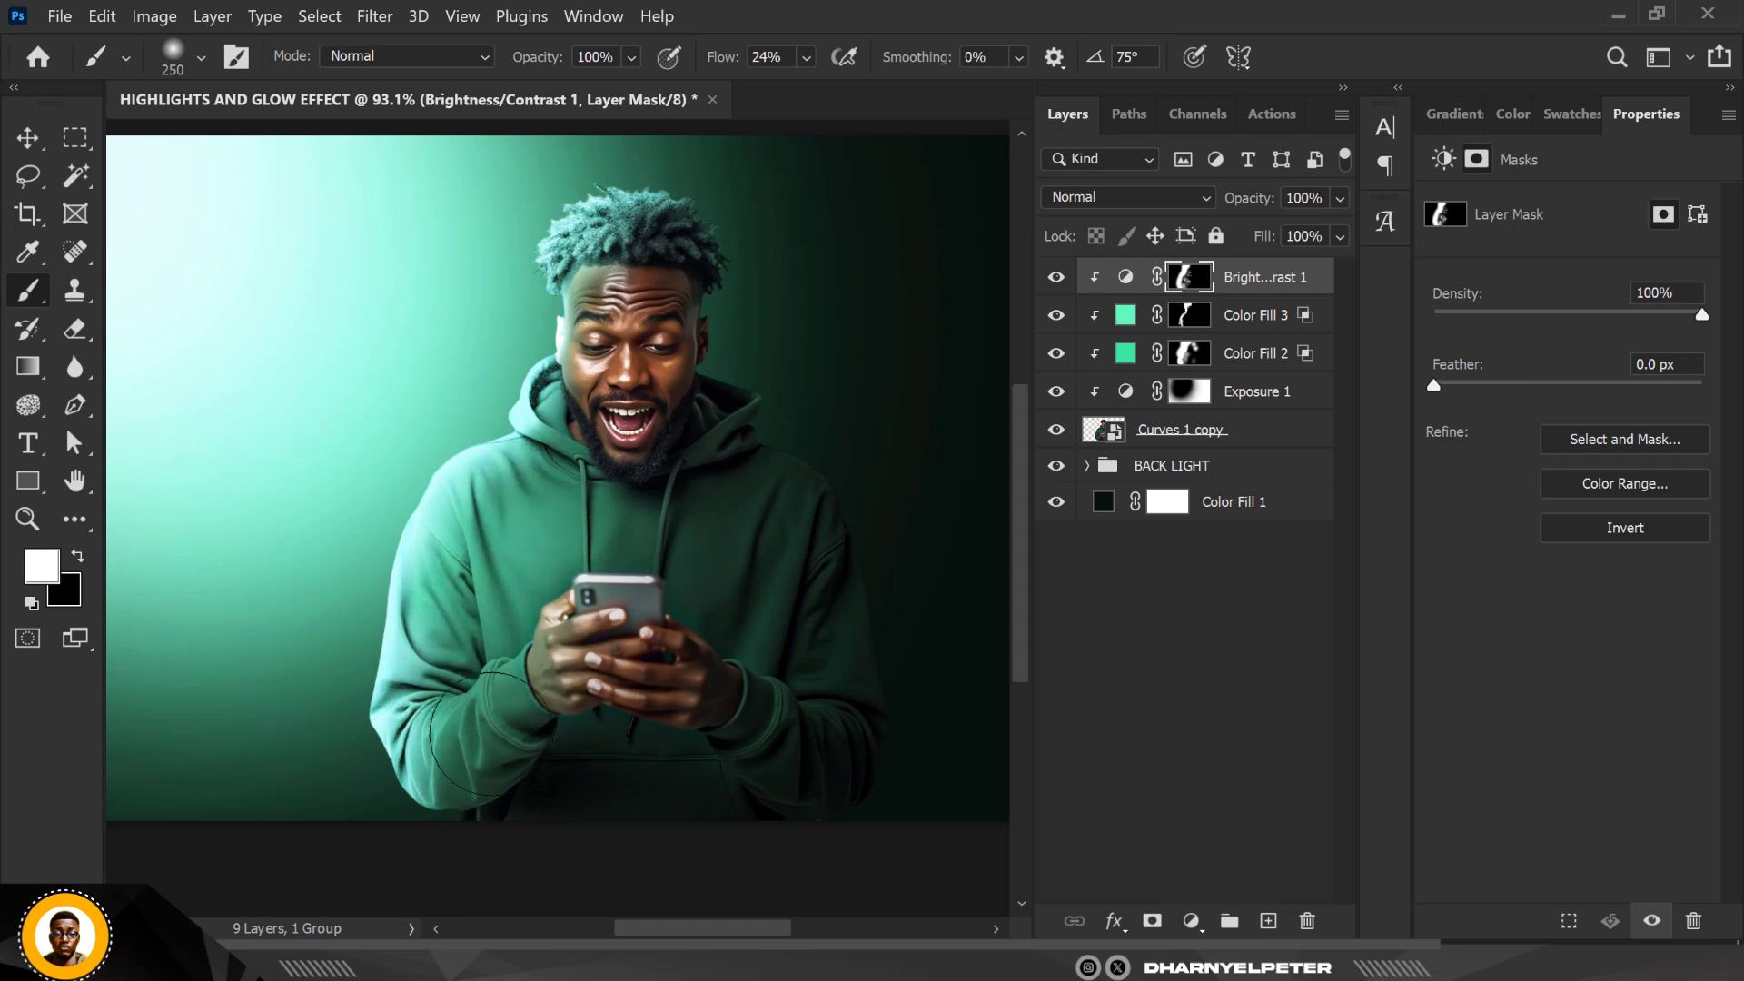
Set the Brightness/Contrast 1 layer's opacity to 75%
{"action": "scroll", "coordinate": [511, 542], "scroll_direction": "down", "scroll_amount": 3}
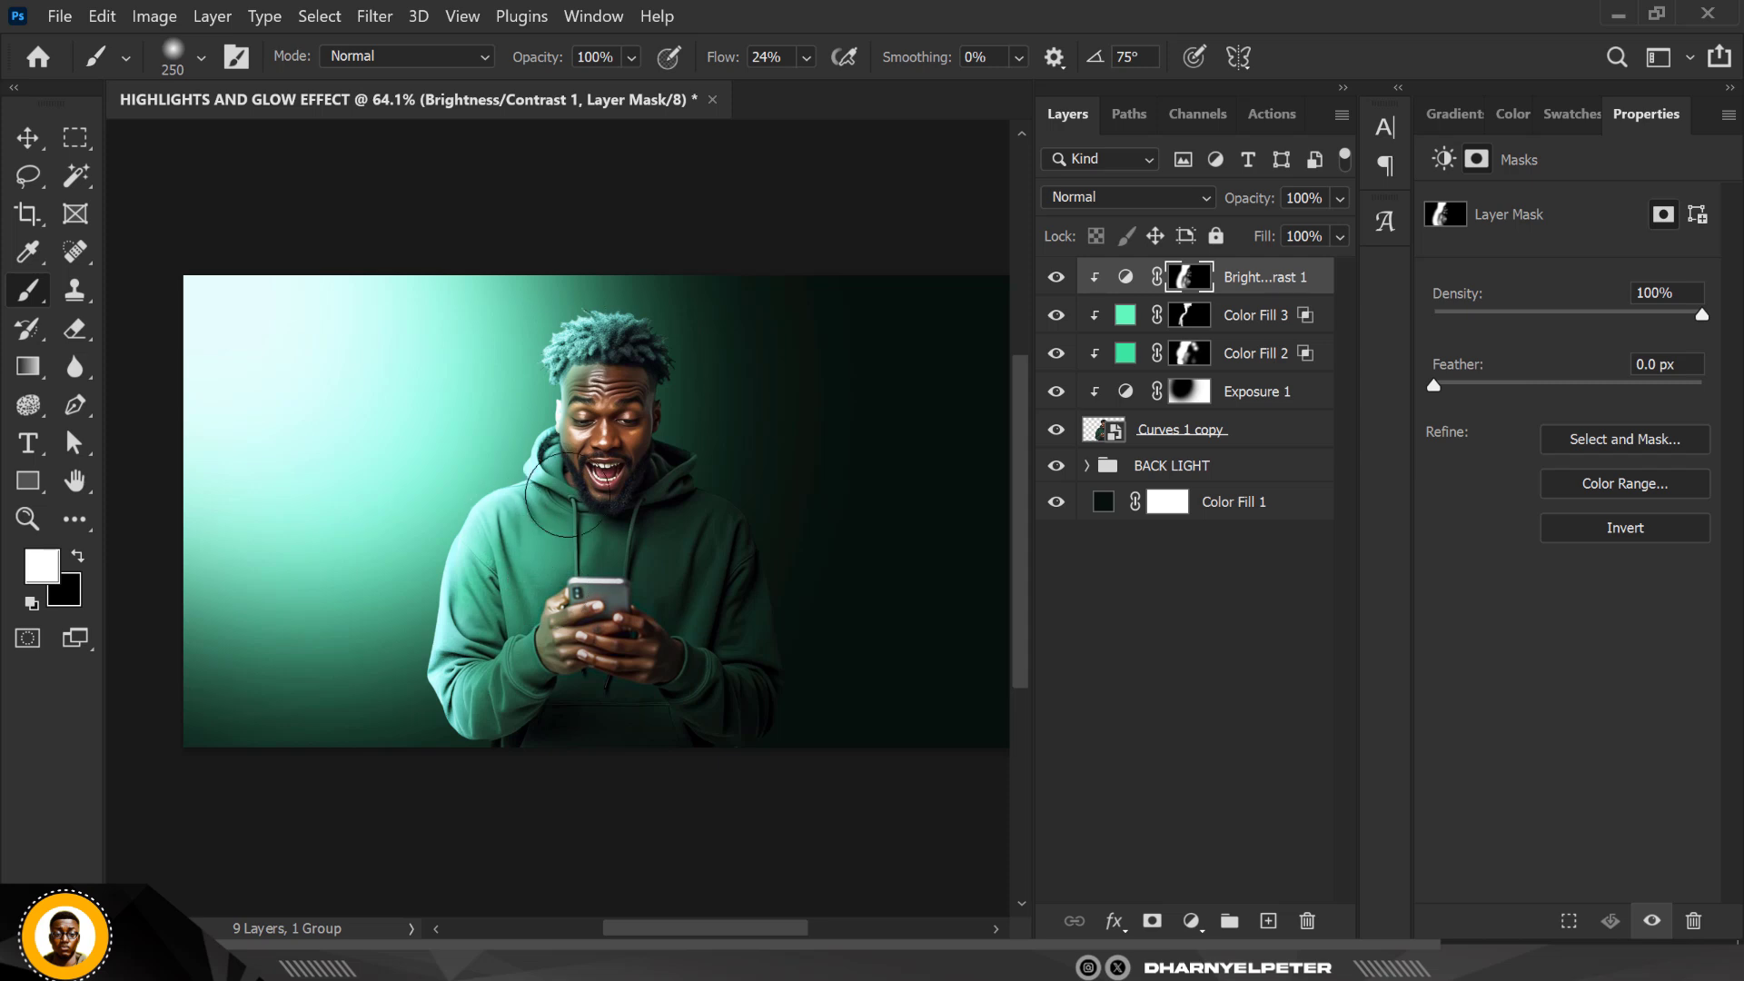
{"action": "scroll", "coordinate": [620, 559], "scroll_direction": "down", "scroll_amount": 3}
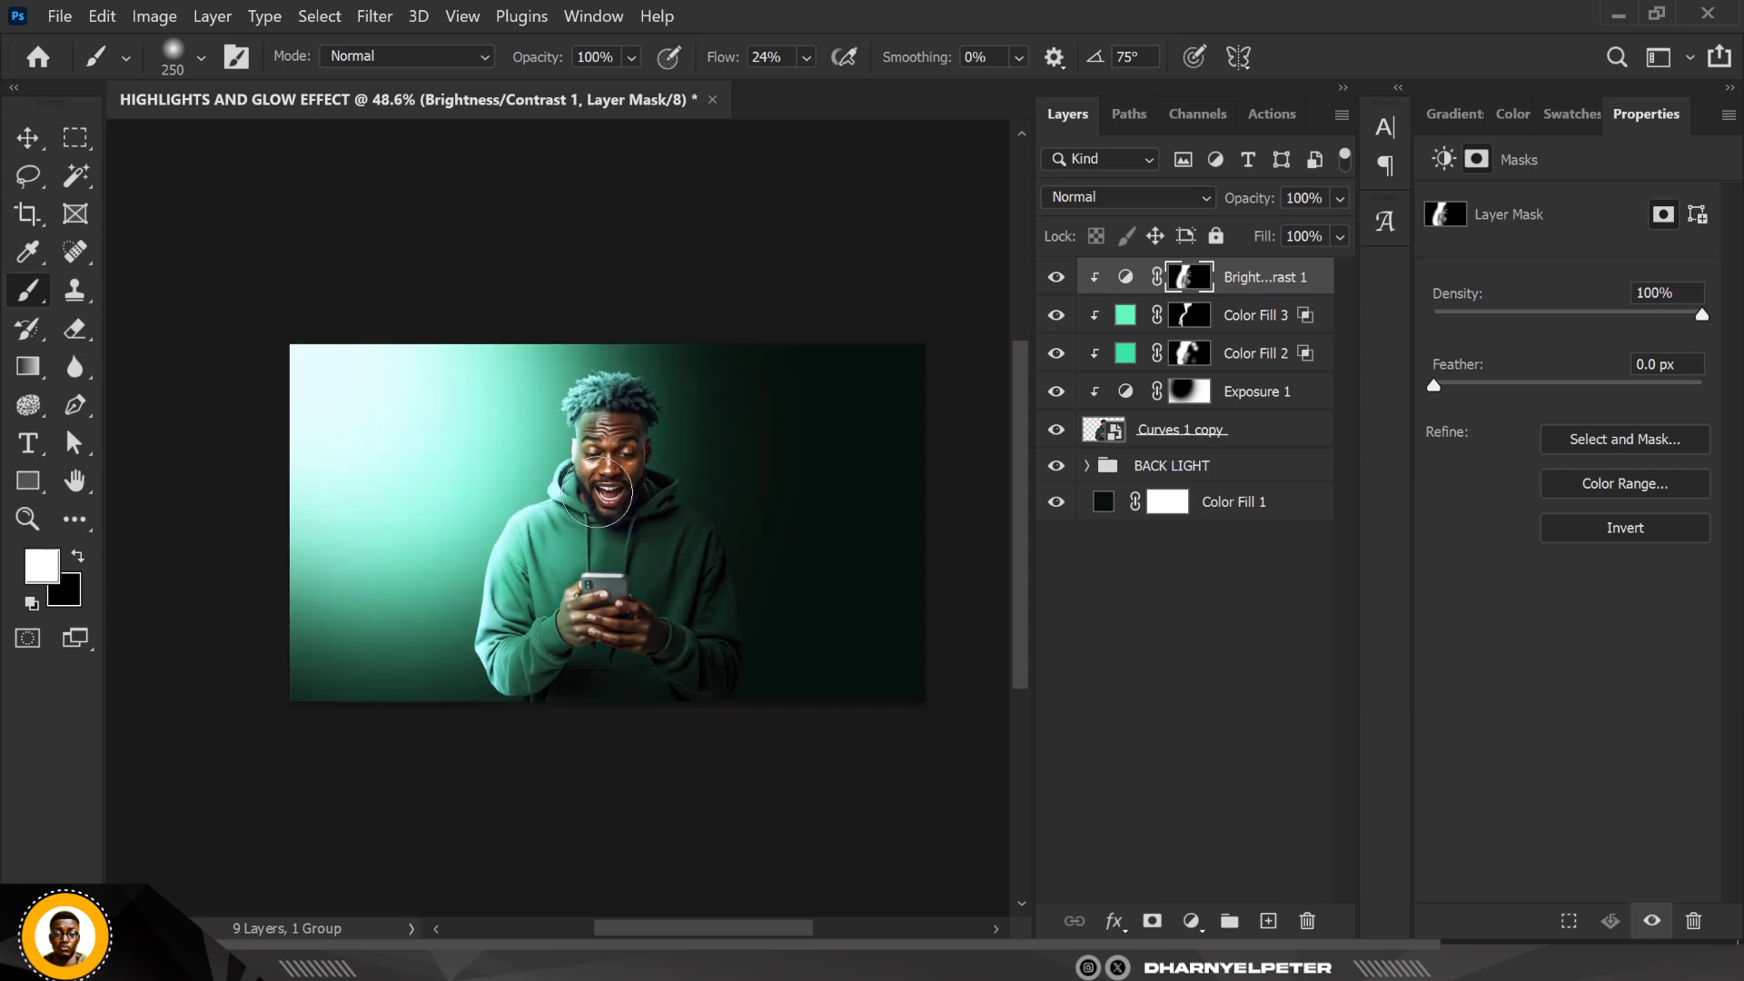
{"action": "scroll", "coordinate": [617, 491], "scroll_direction": "up", "scroll_amount": 2}
{"action": "left_click", "coordinate": [1339, 199]}
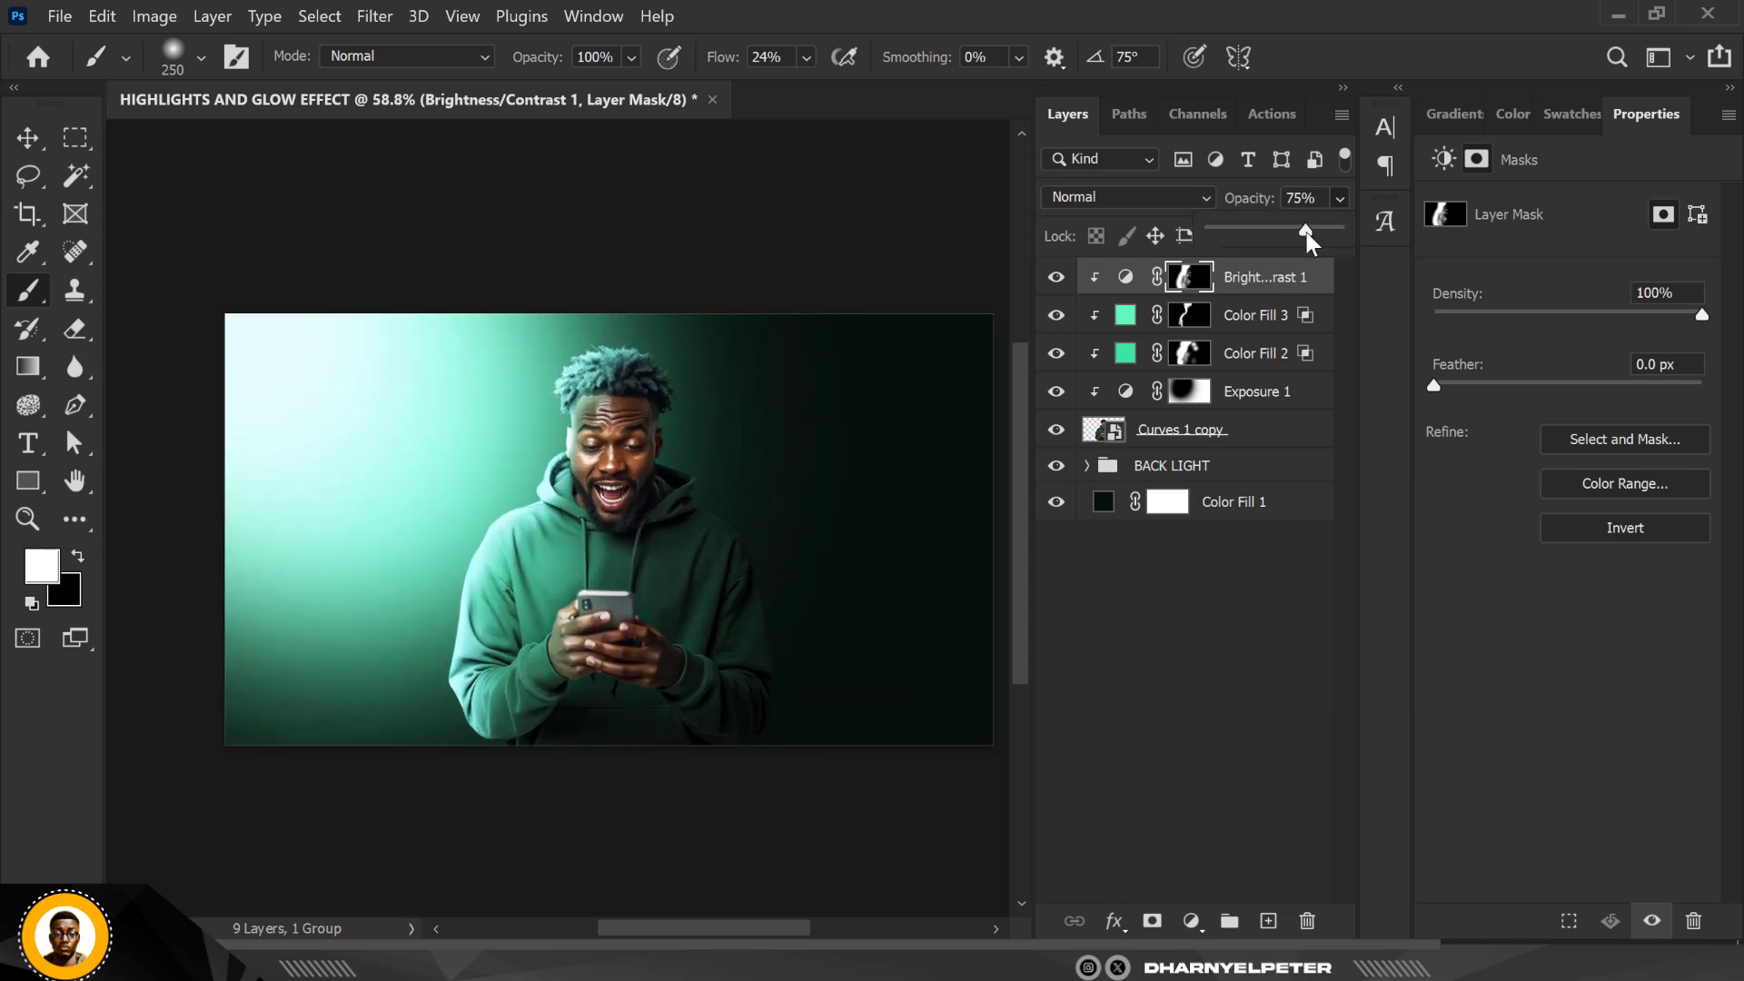
Compare the image with and without Color Fill 3, and set that layer's opacity to 73%
{"action": "left_click", "coordinate": [1267, 316]}
{"action": "left_click", "coordinate": [1054, 318]}
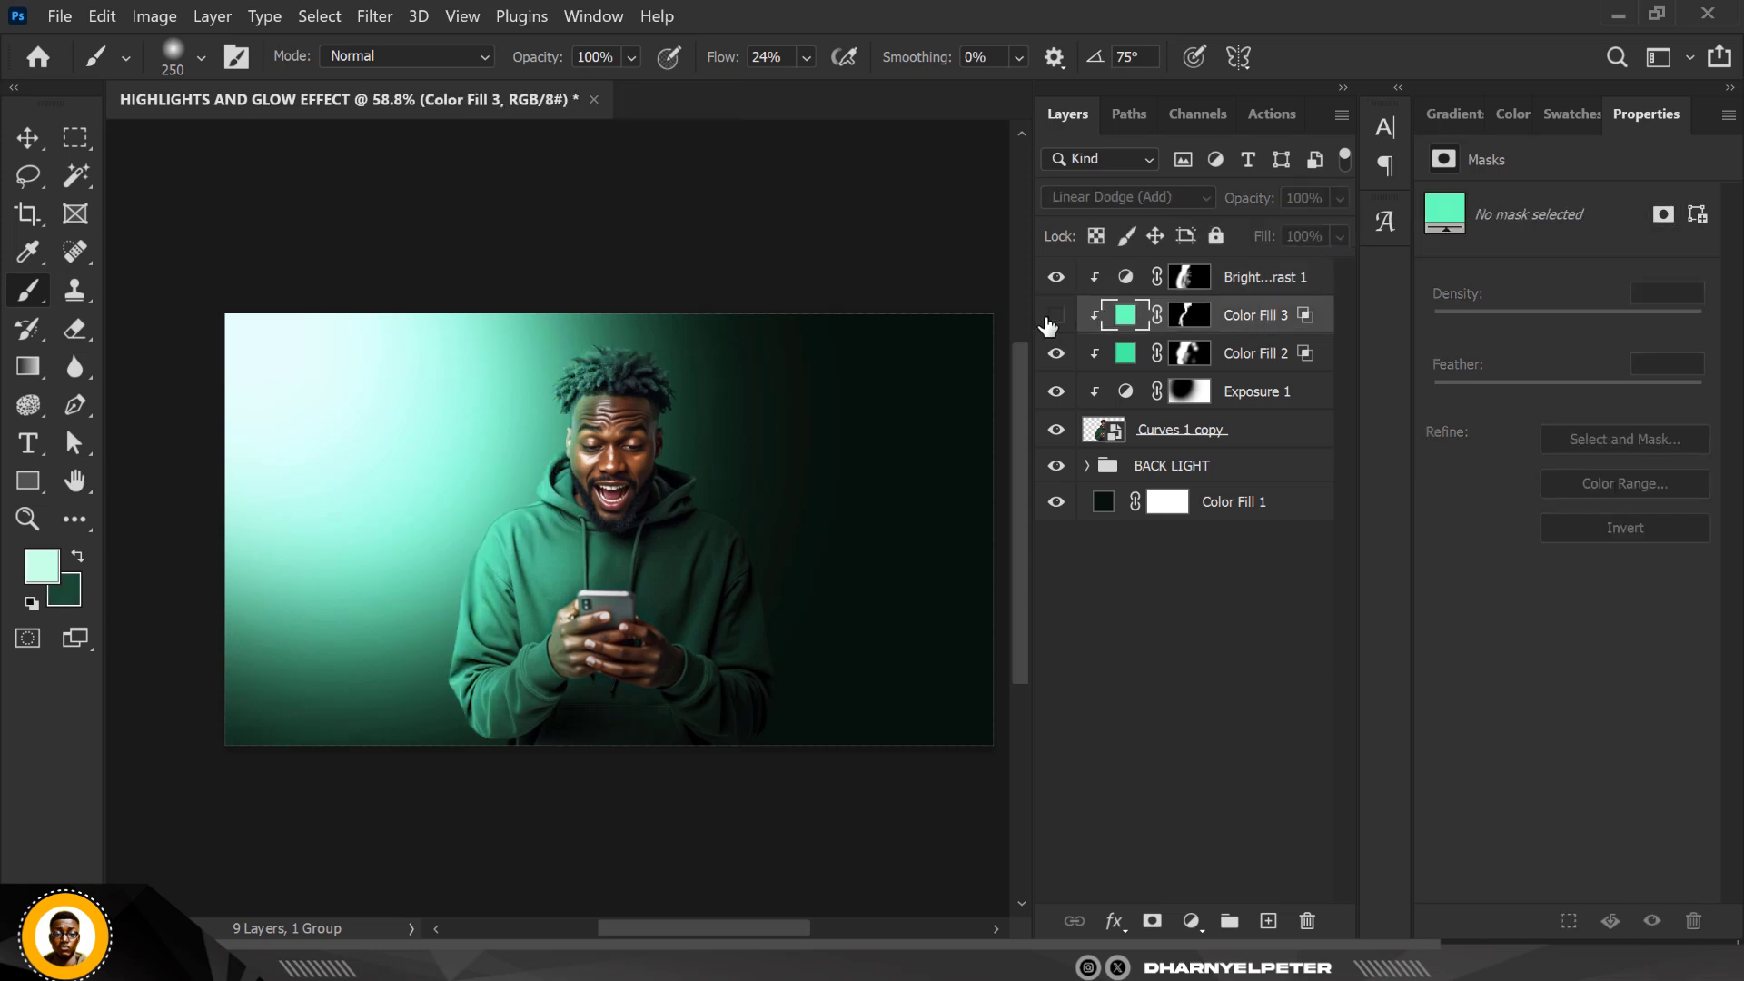
{"action": "left_click", "coordinate": [1053, 318]}
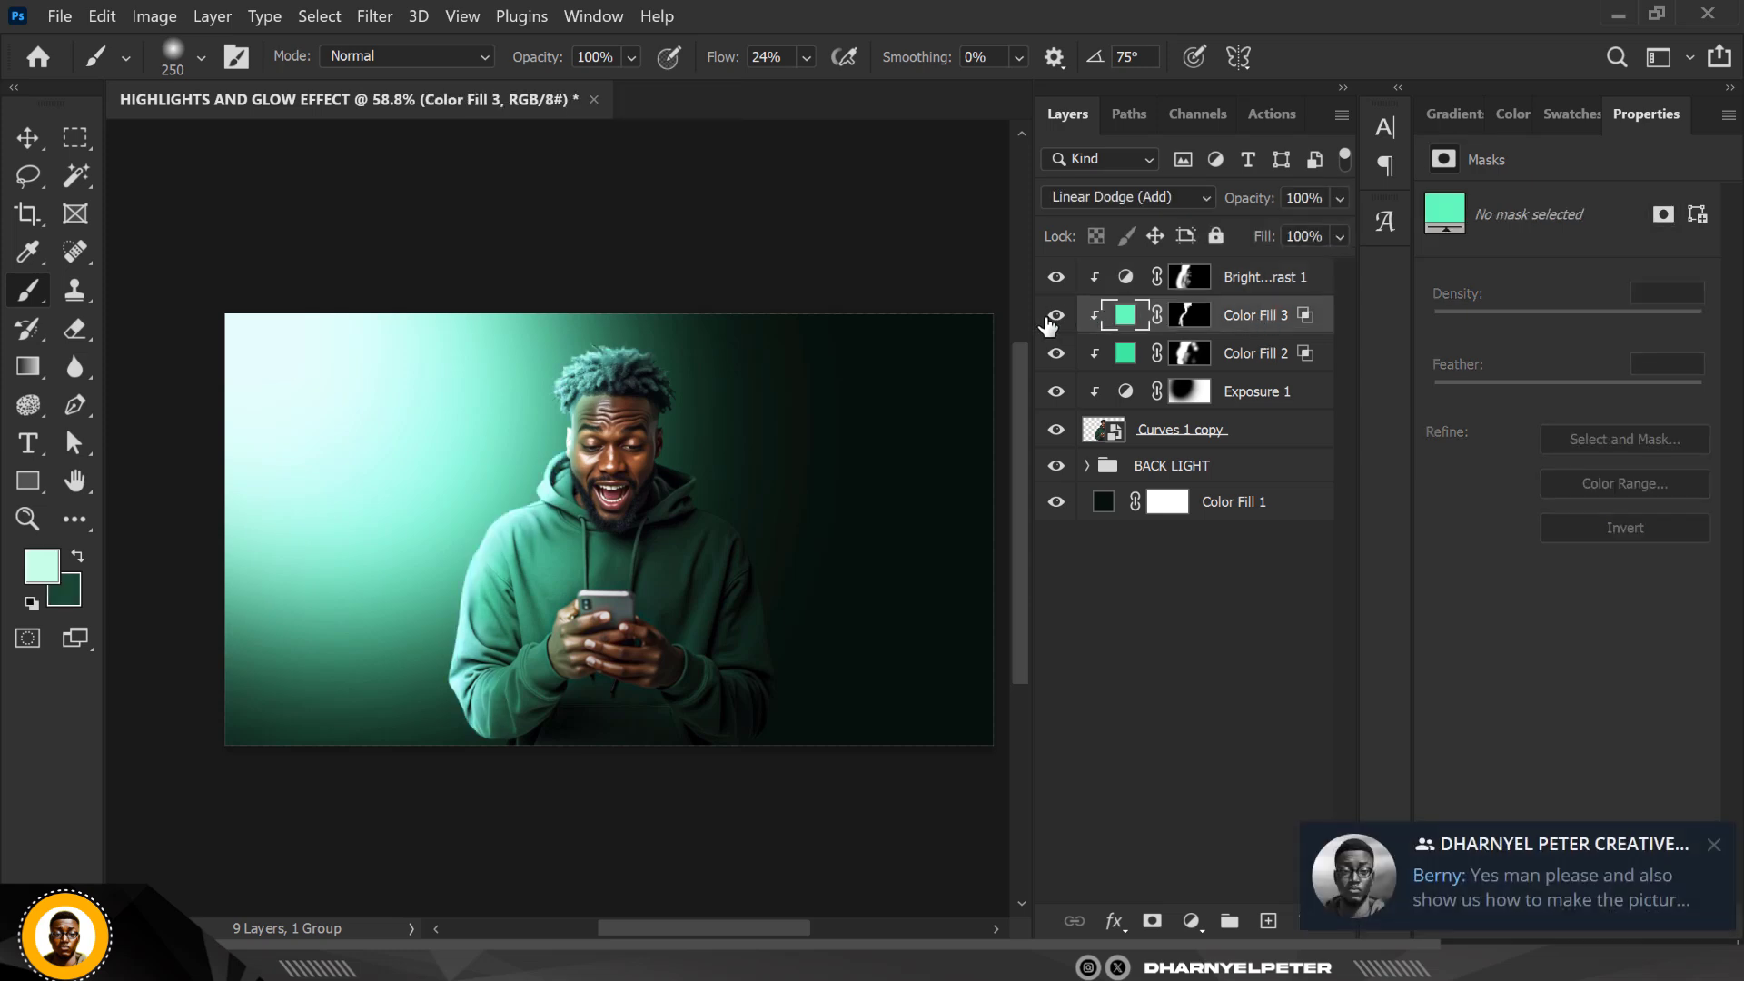
{"action": "left_click", "coordinate": [1714, 844]}
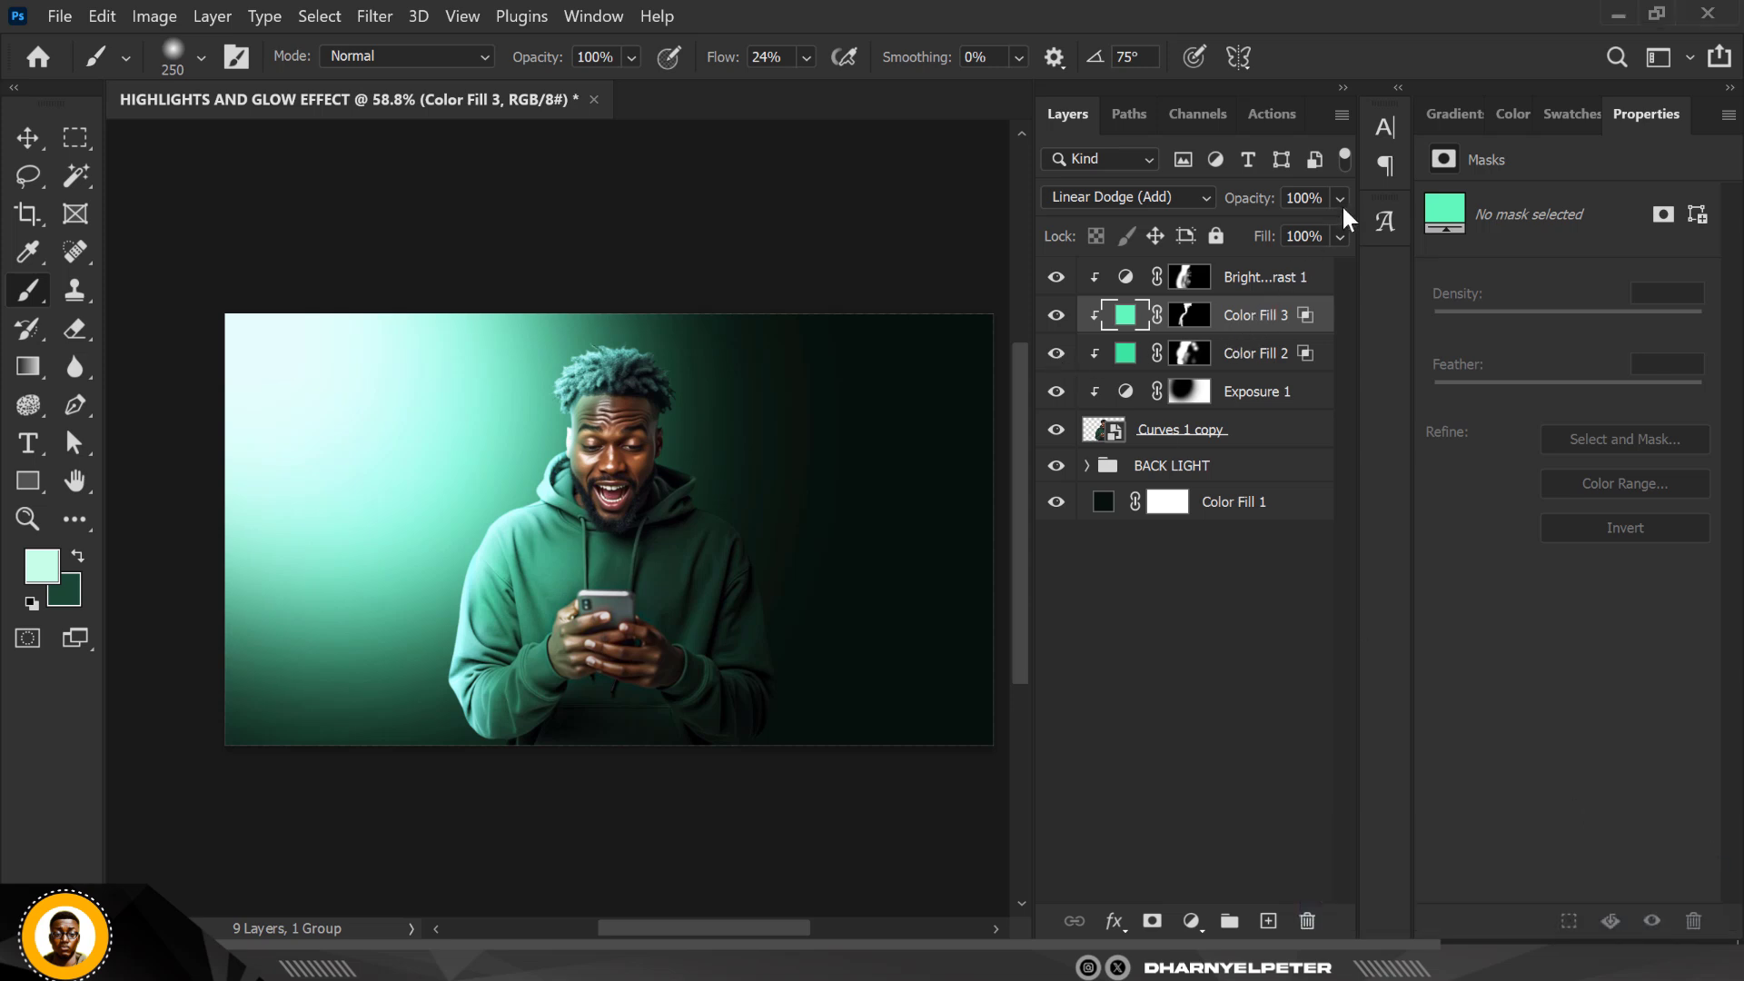
{"action": "left_click", "coordinate": [1343, 234]}
{"action": "left_click_drag", "start_coordinate": [1302, 232], "coordinate": [1295, 232]}
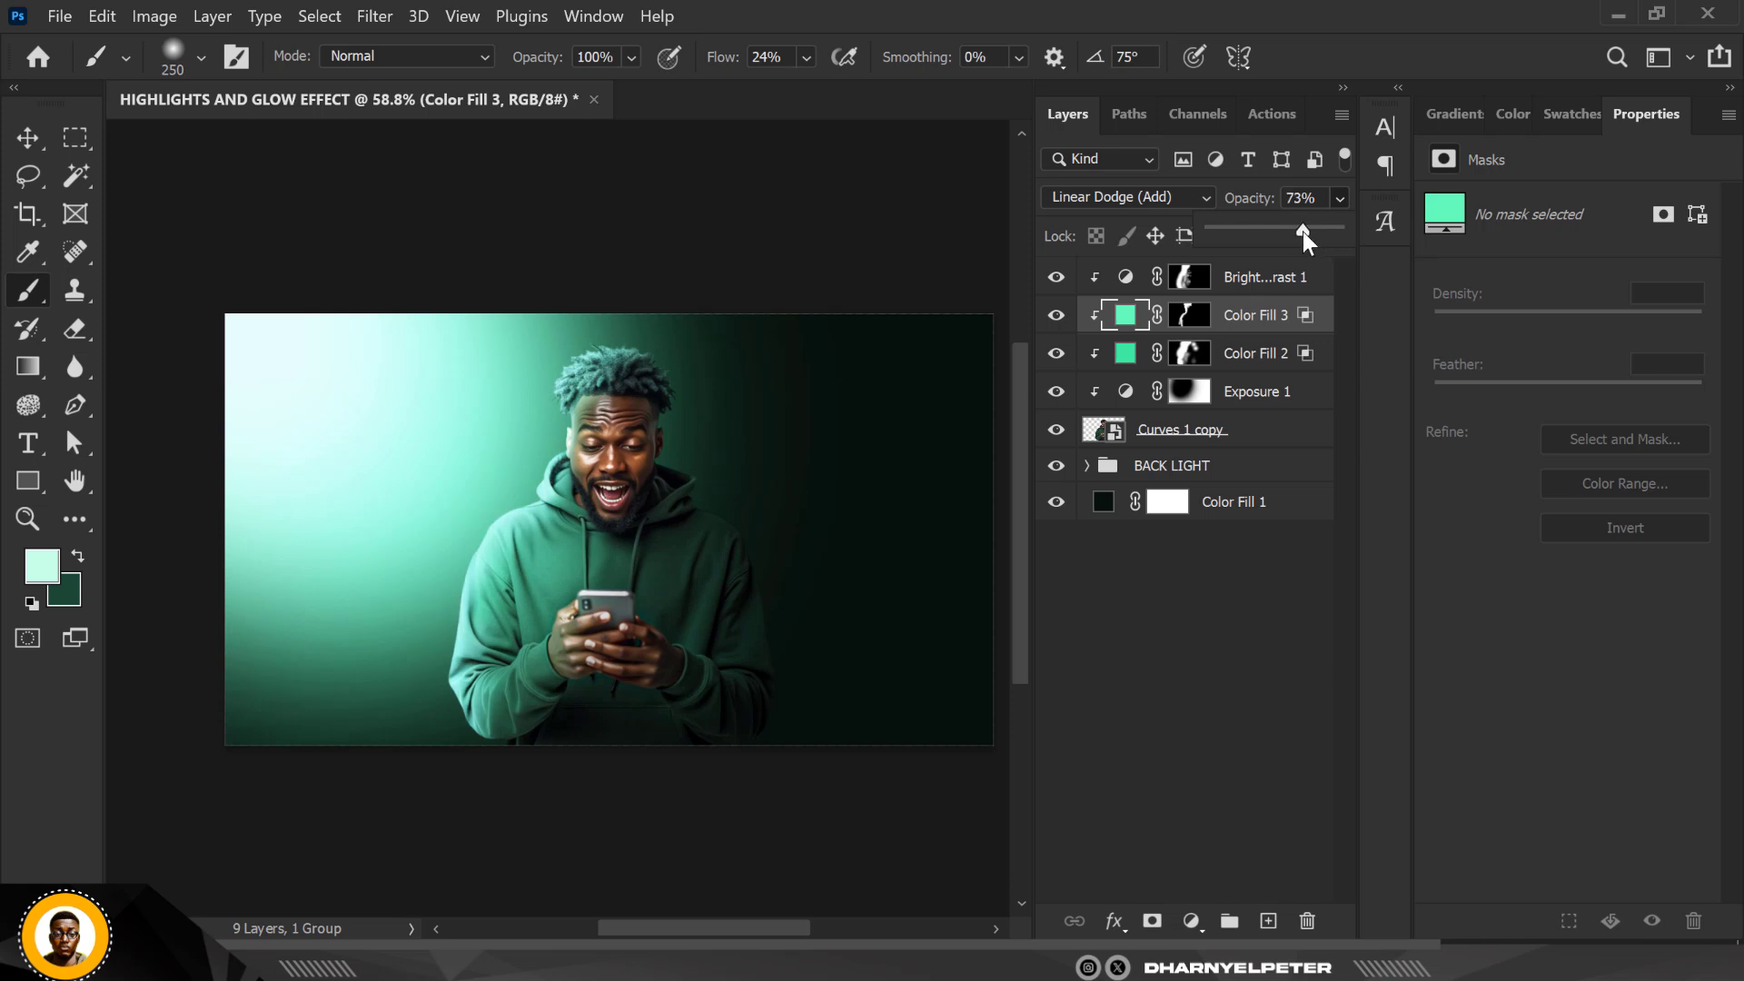
{"action": "left_click", "coordinate": [36, 136]}
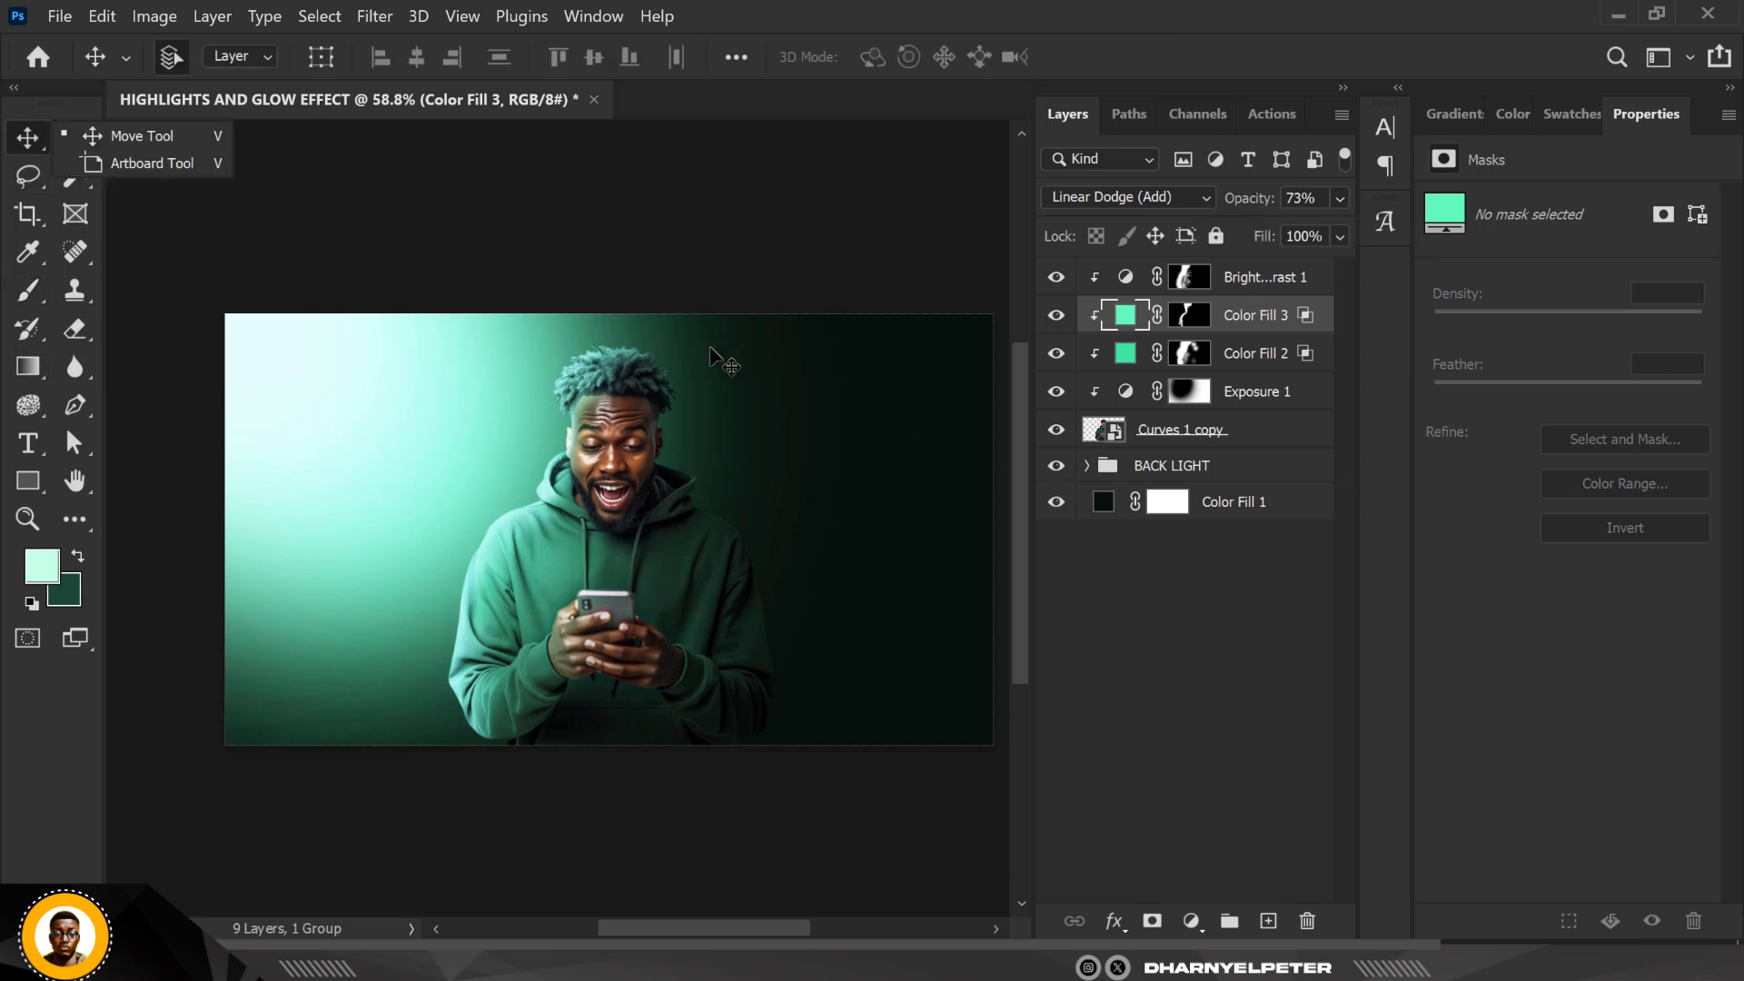
{"action": "left_click", "coordinate": [447, 242]}
{"action": "key", "text": "ctrl+0"}
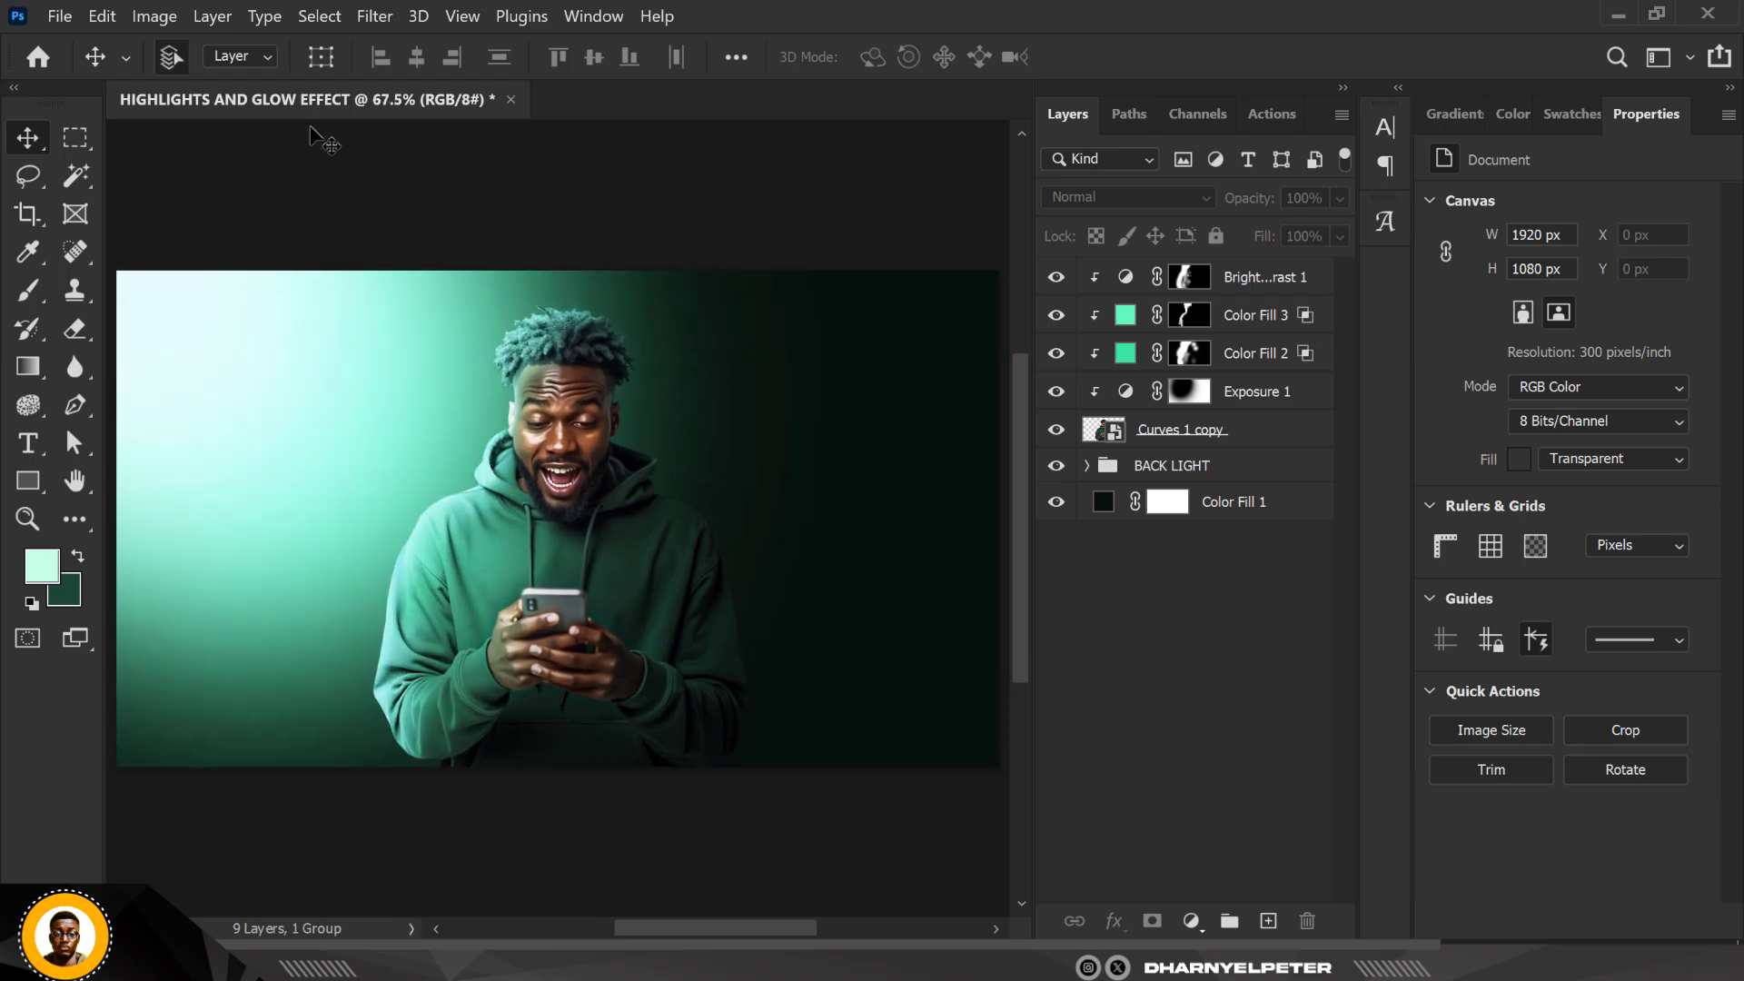
Duplicate the Brightness/Contrast 1 layer as a clipped adjustment on the subject with its brightness set to 83
{"action": "left_click", "coordinate": [1244, 284]}
{"action": "key", "text": "ctrl+j"}
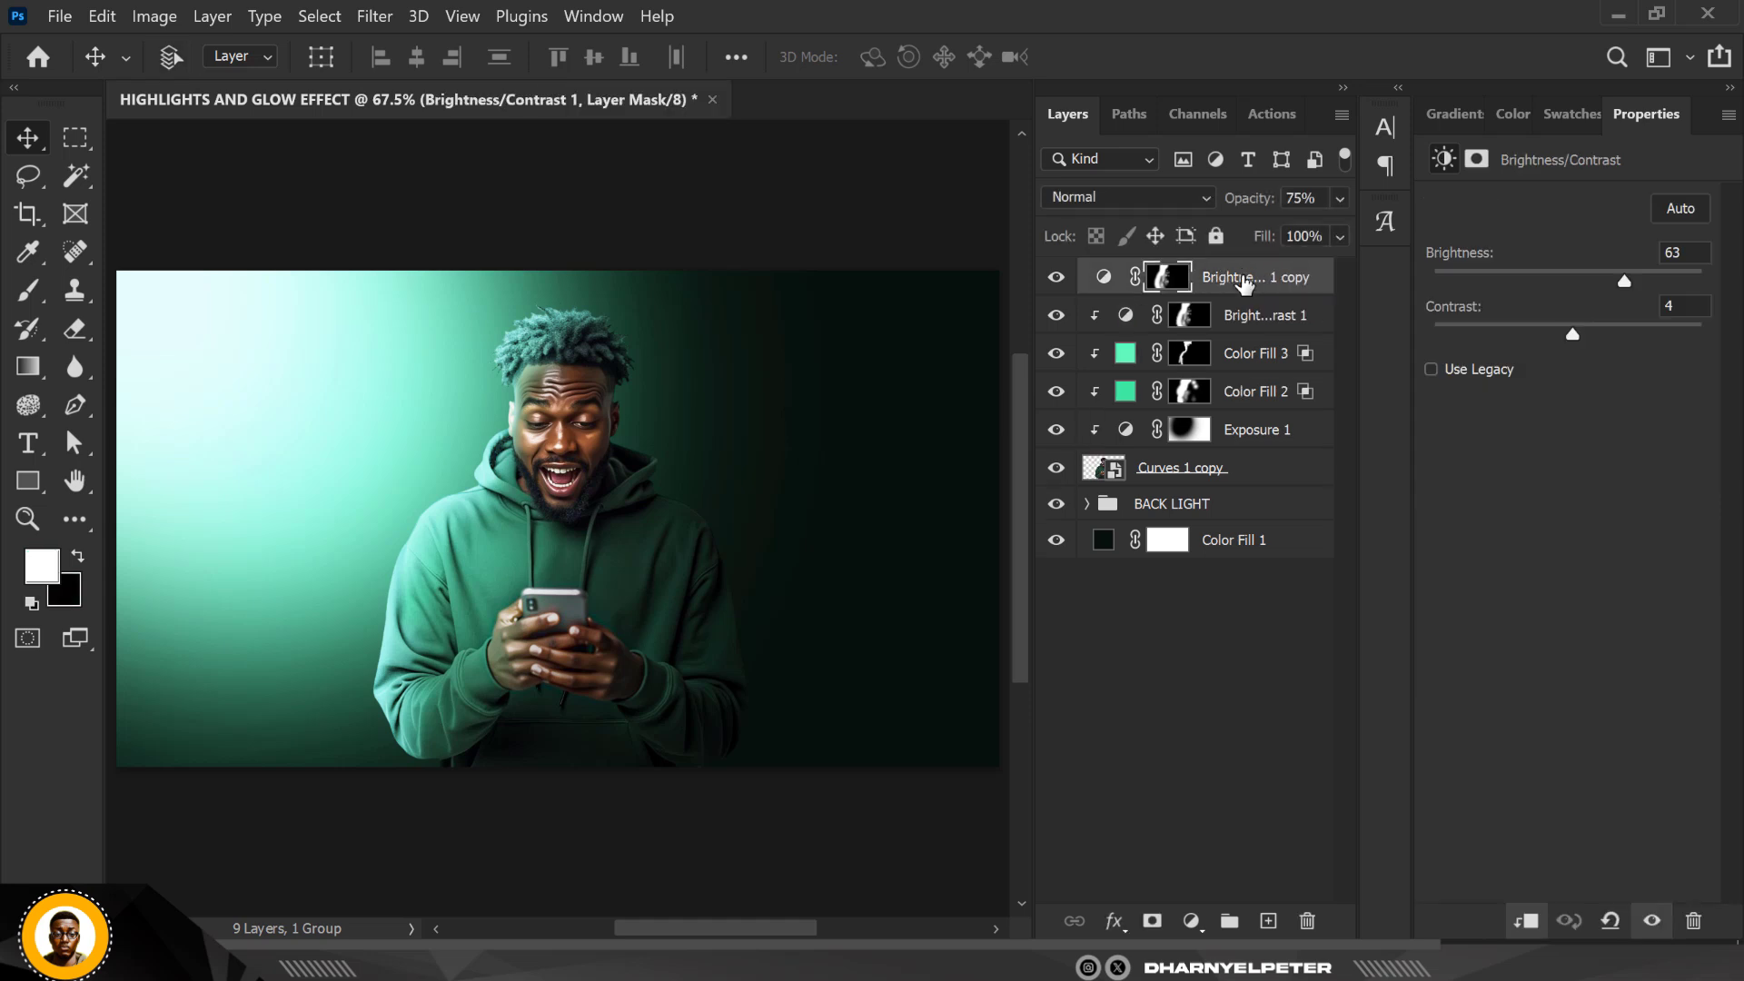
{"action": "left_click_drag", "start_coordinate": [1278, 286], "coordinate": [1277, 281]}
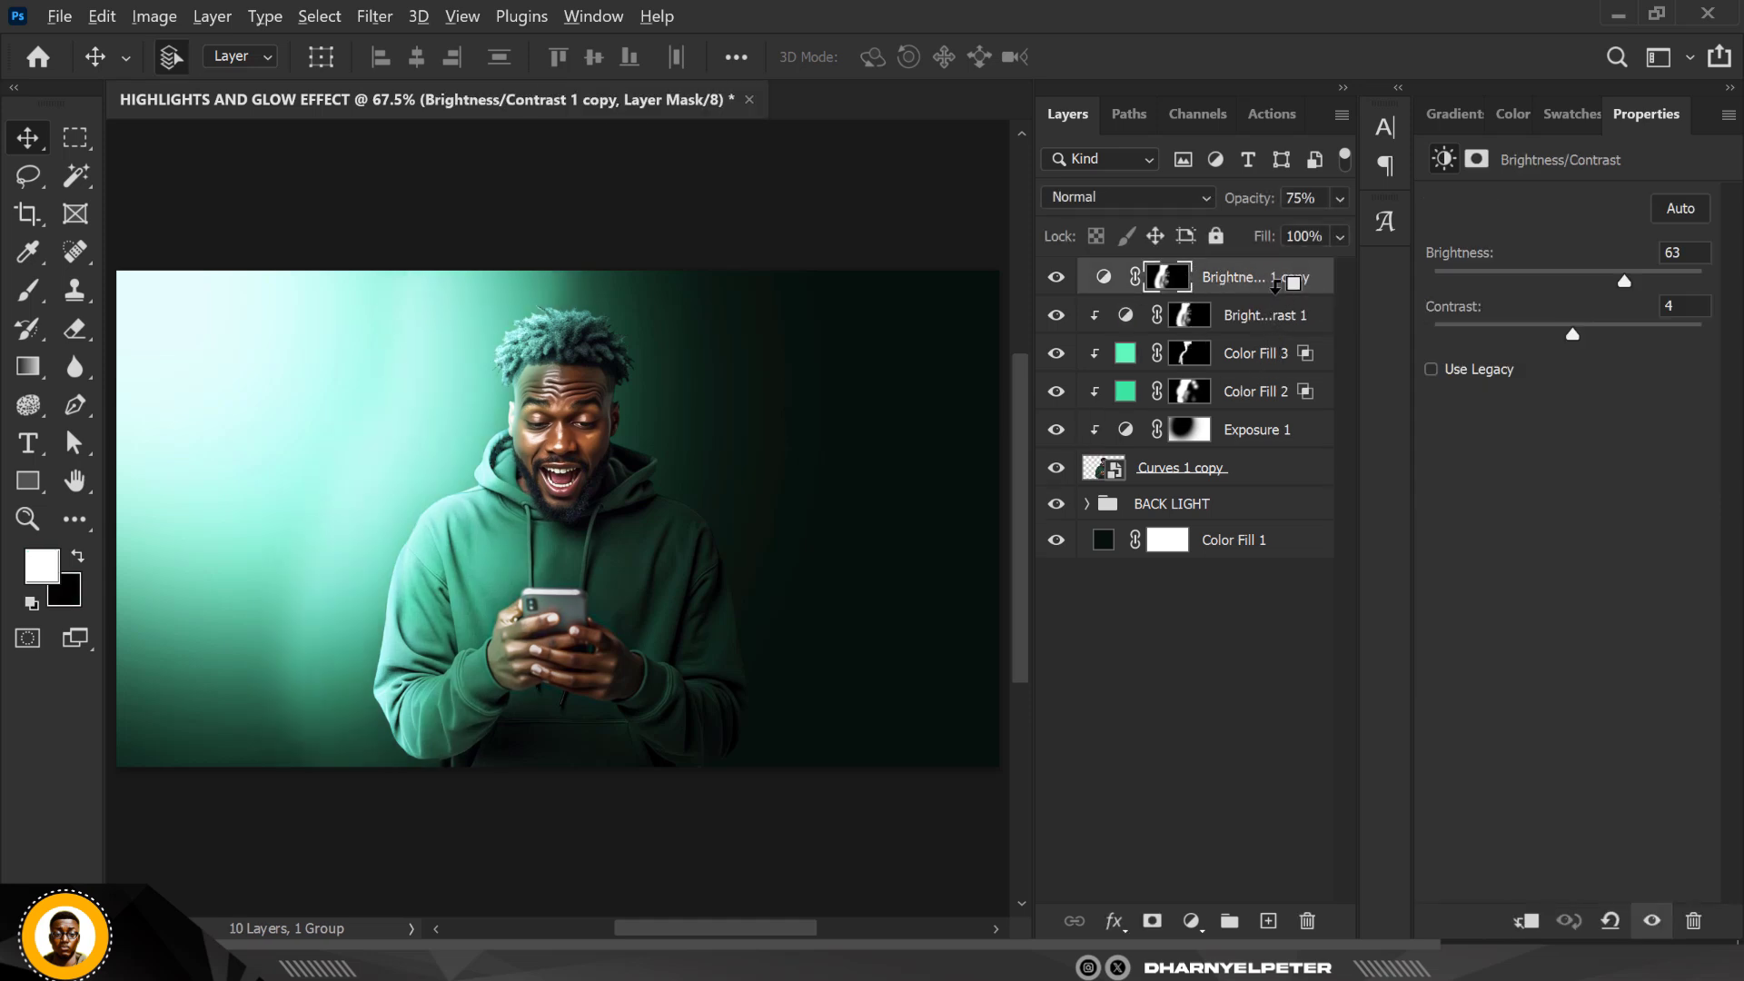
{"action": "left_click", "coordinate": [1279, 287], "text": "alt"}
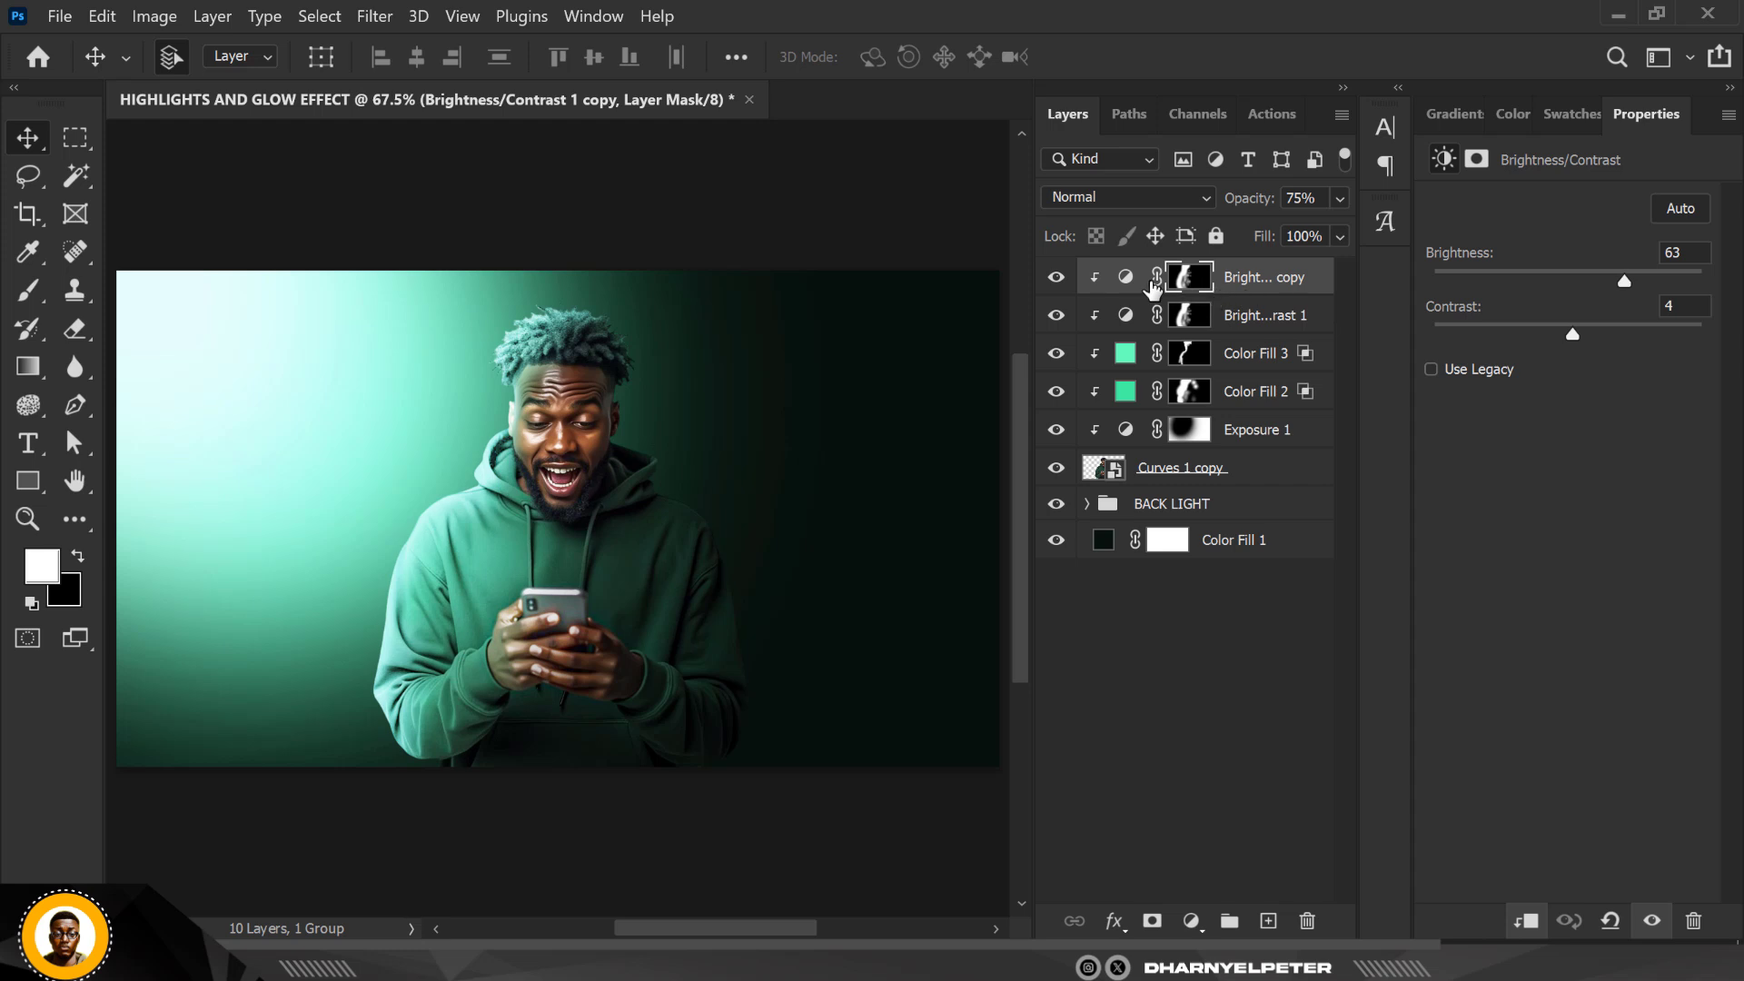
{"action": "left_click_drag", "start_coordinate": [1626, 281], "coordinate": [1659, 284]}
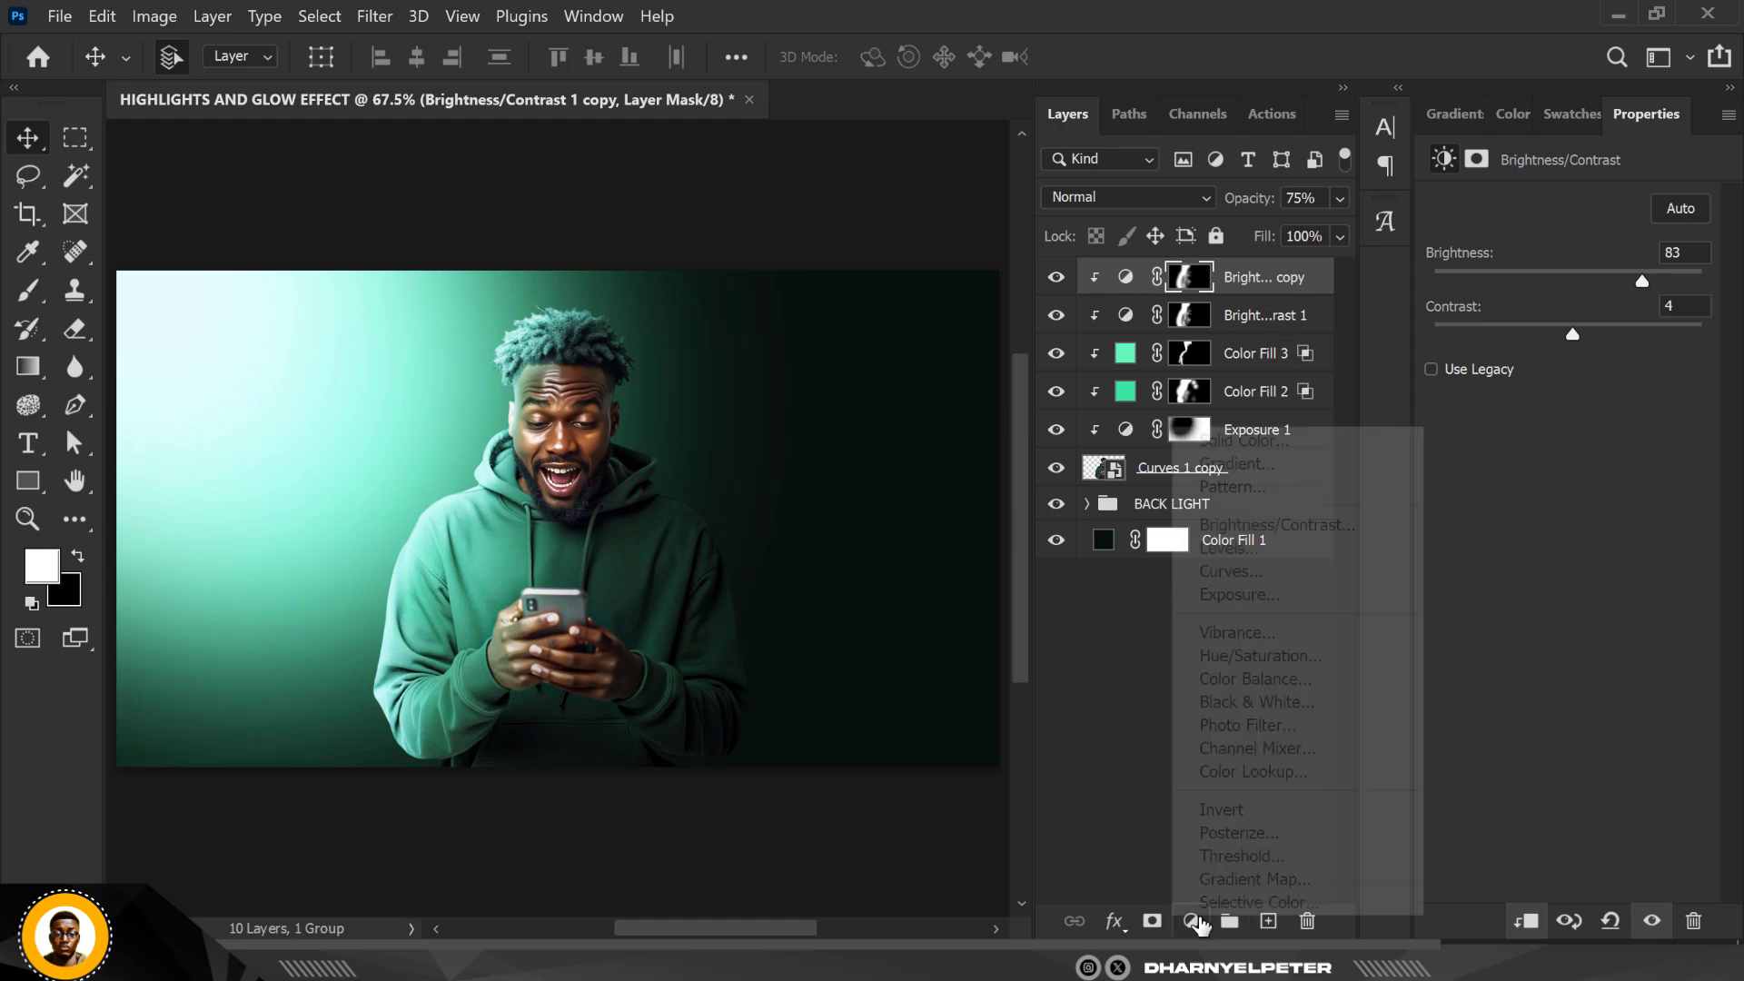
Add a Photo Filter adjustment layer above the Brightness/Contrast copy, with the Warming Filter (85) preset
{"action": "left_click", "coordinate": [1191, 921]}
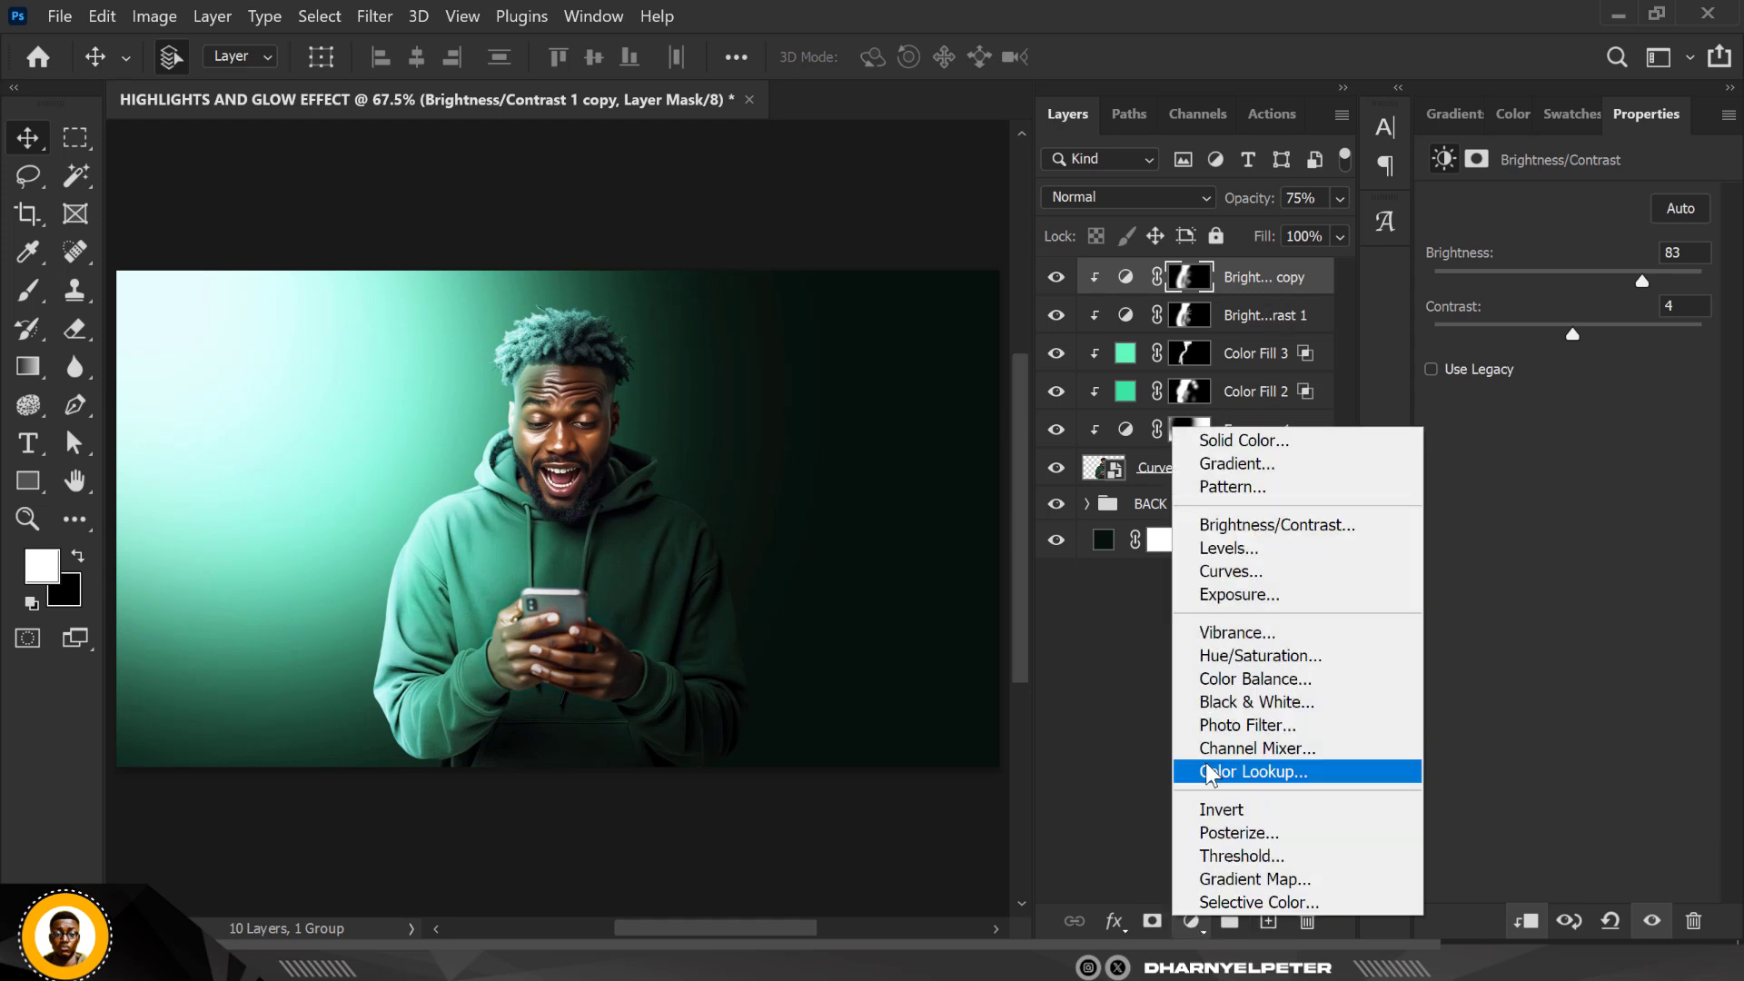
{"action": "left_click", "coordinate": [1279, 725]}
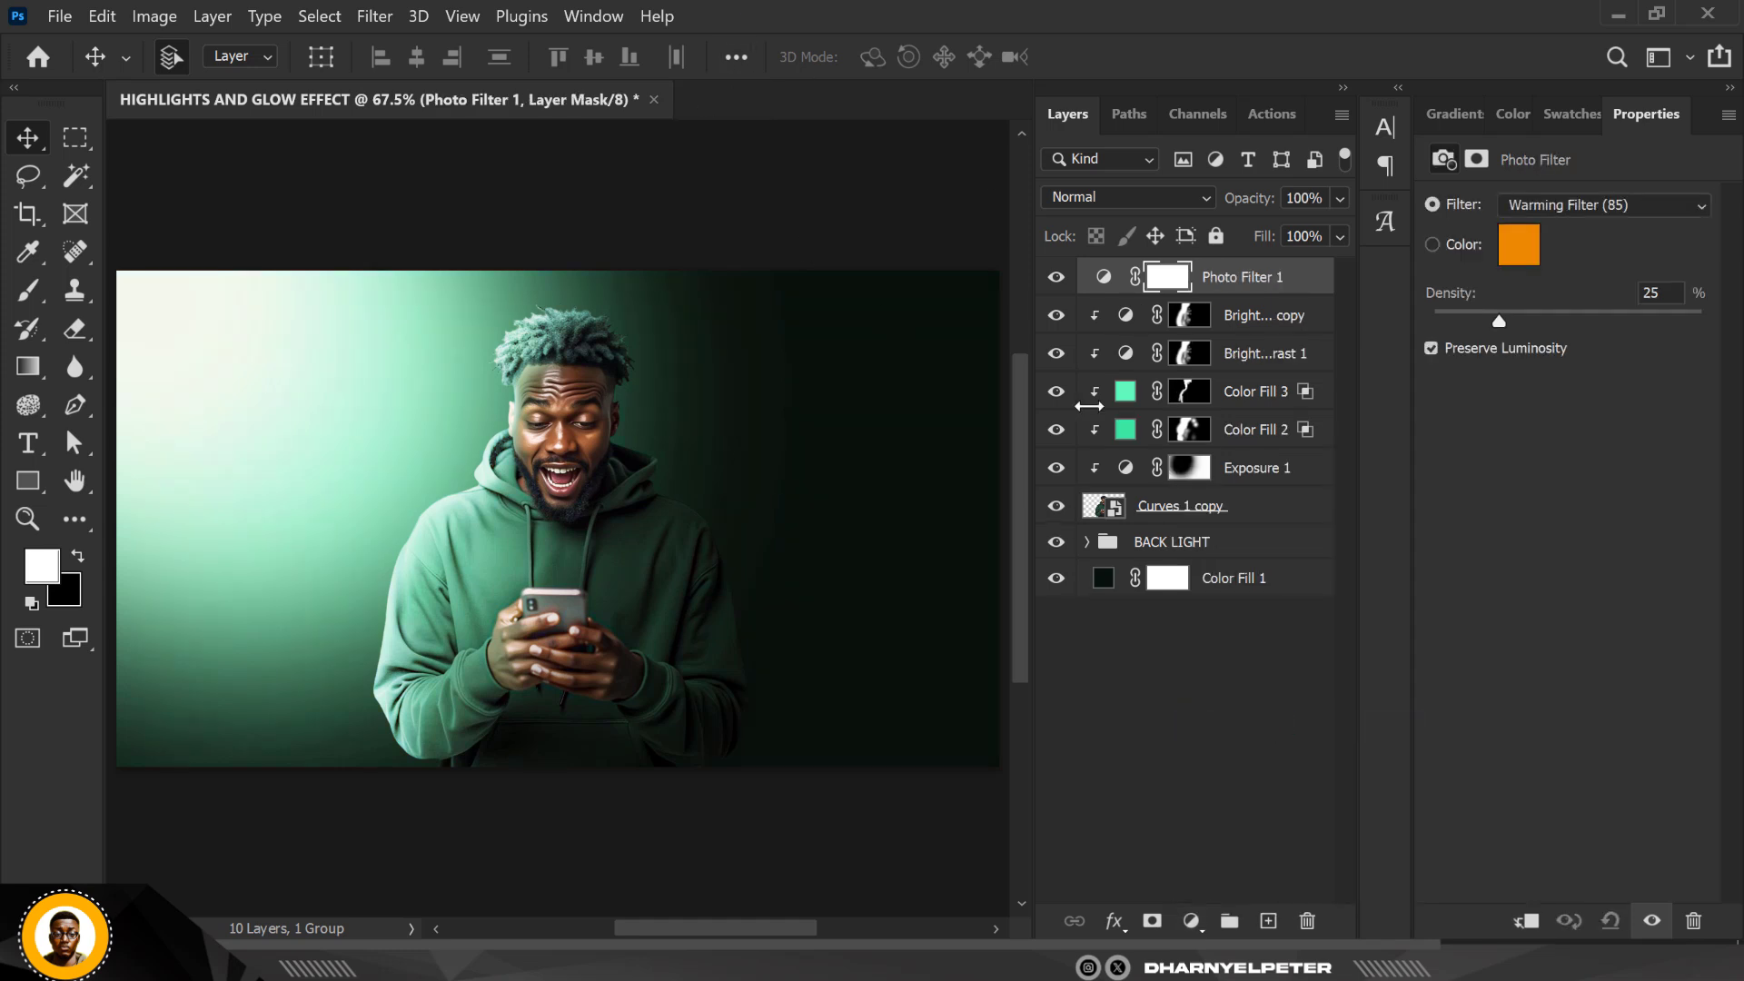
{"action": "left_click", "coordinate": [1638, 196]}
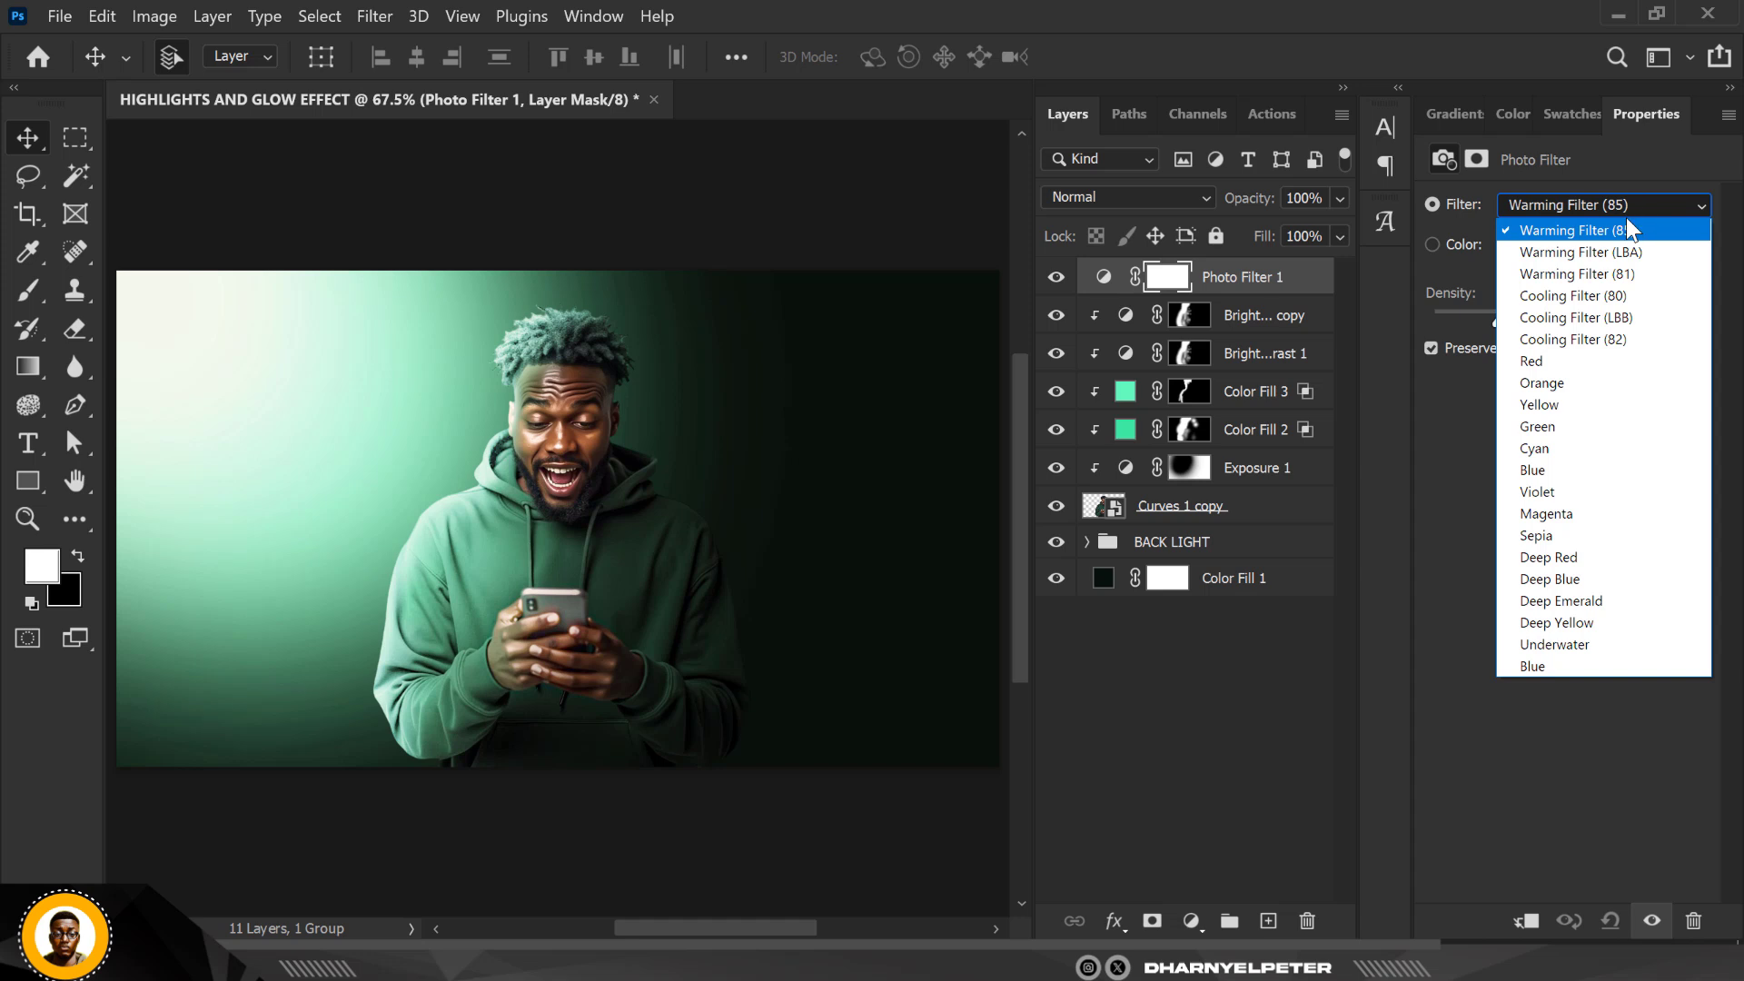
{"action": "left_click", "coordinate": [1626, 218]}
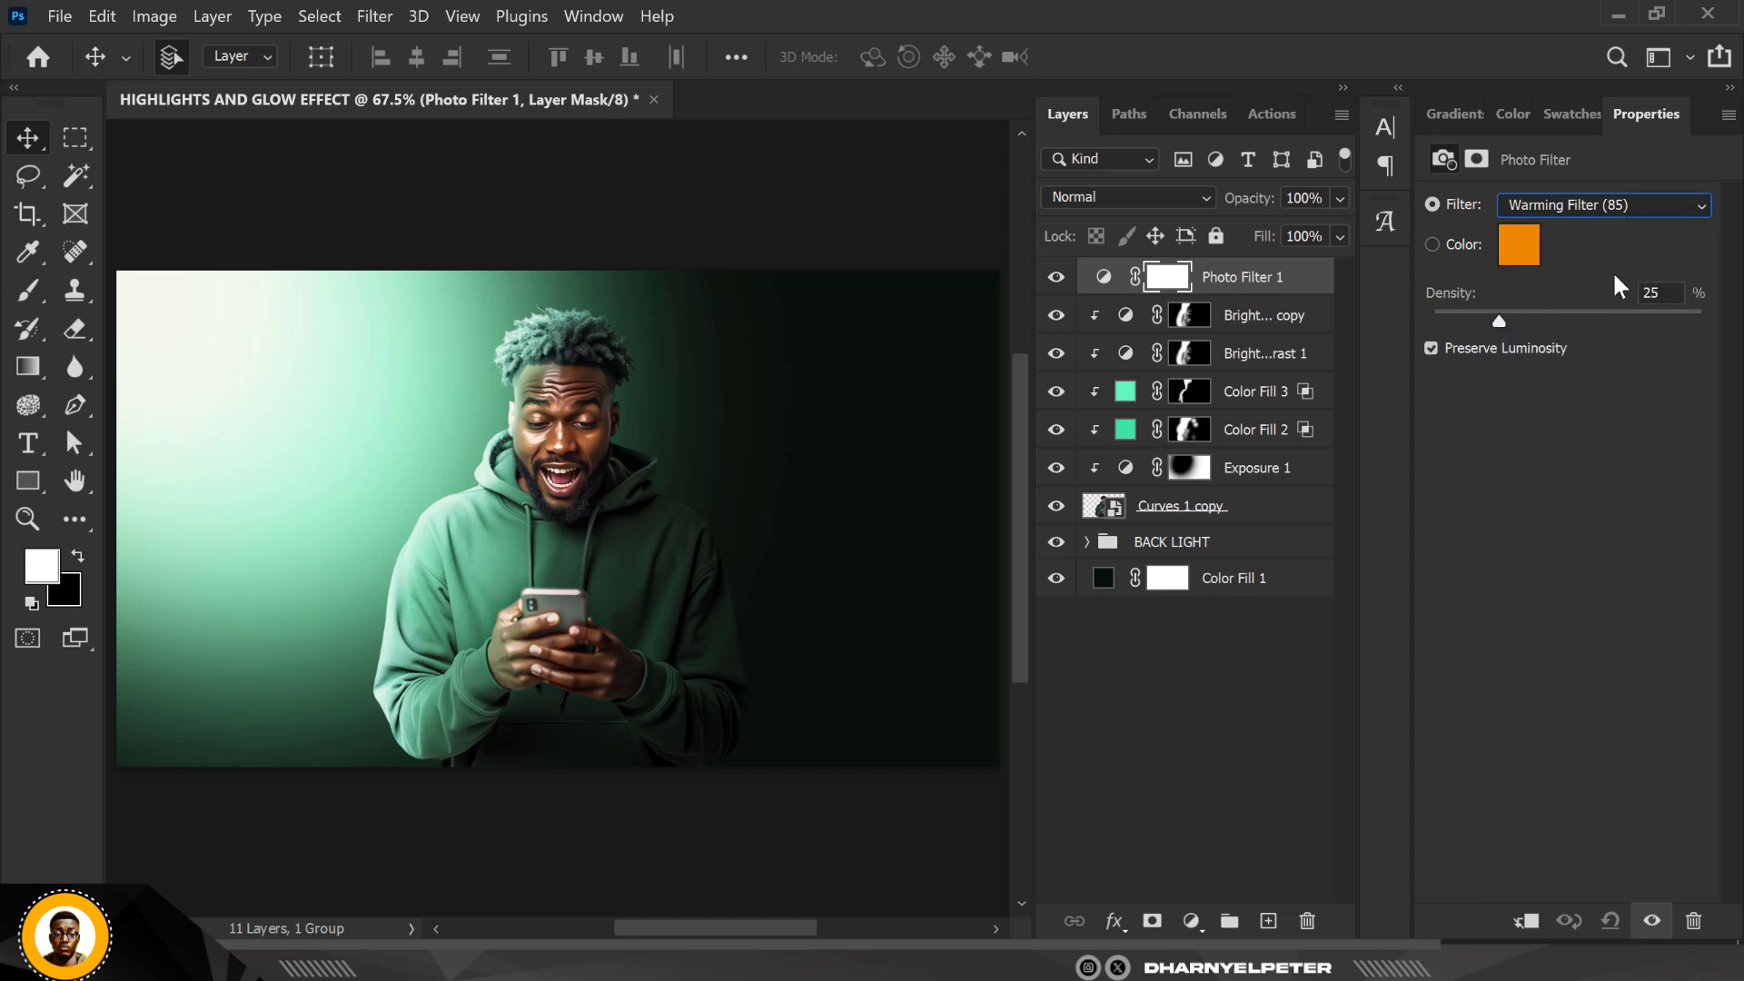
Set the Photo Filter's color to the bright green 21e486
{"action": "left_click", "coordinate": [1529, 257]}
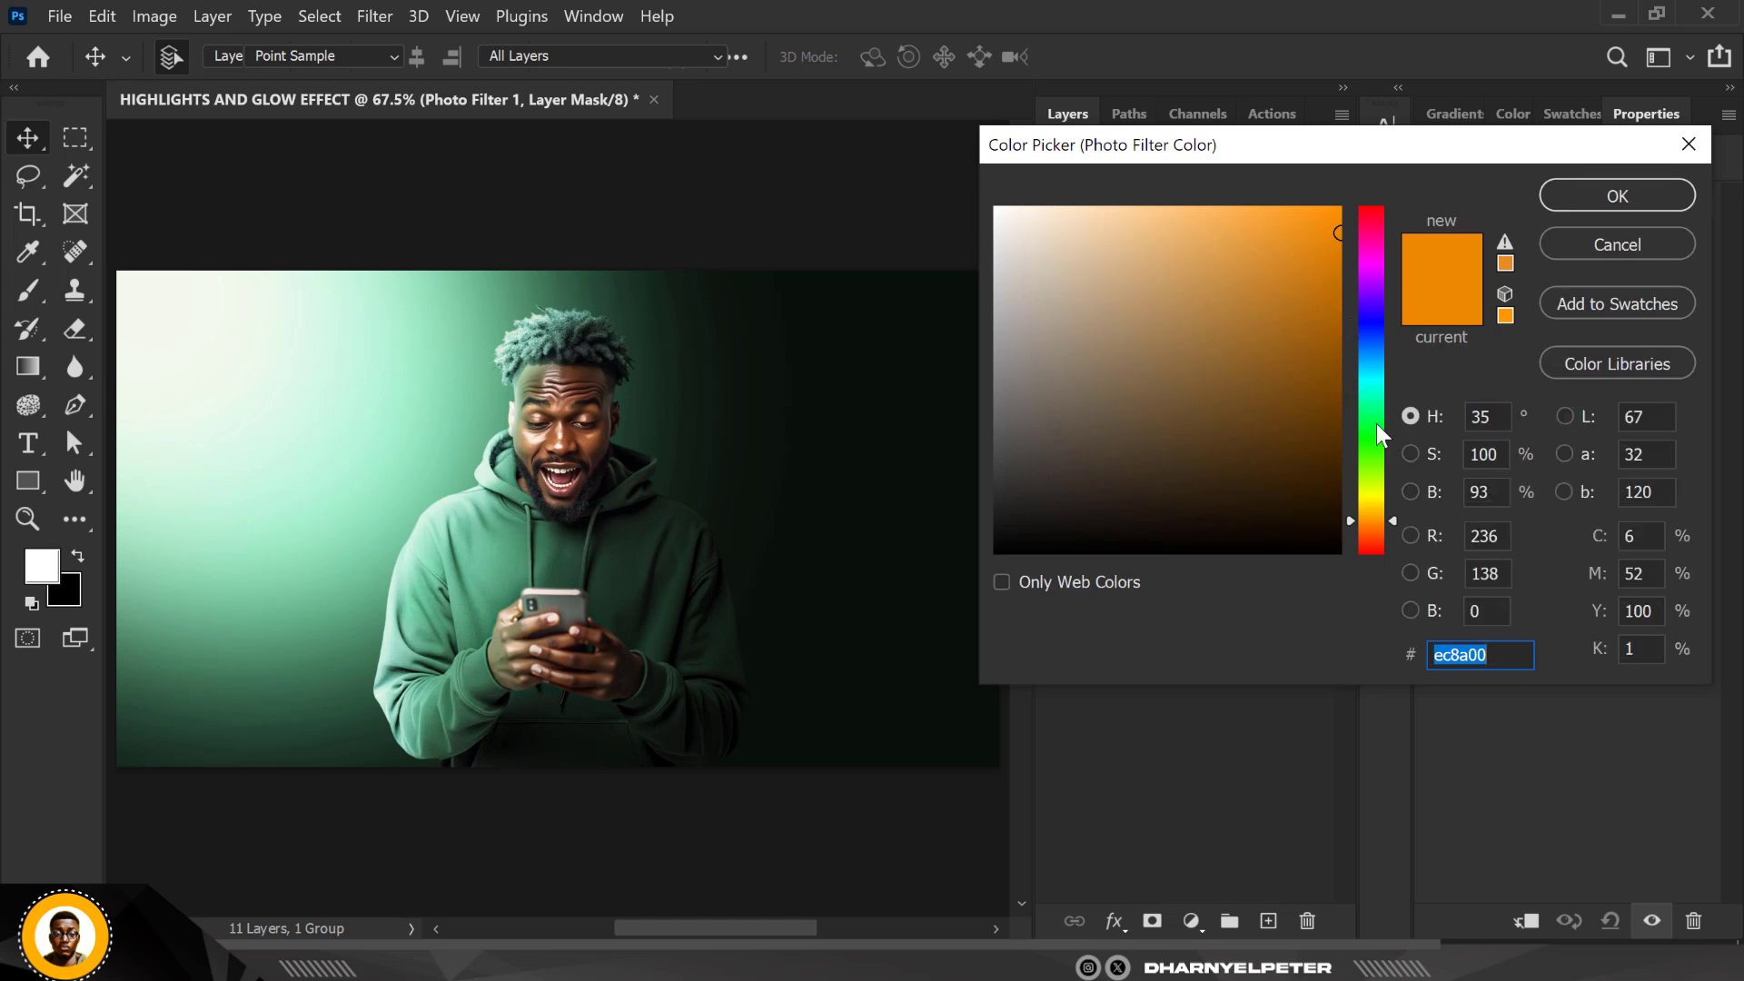
{"action": "left_click", "coordinate": [1372, 425]}
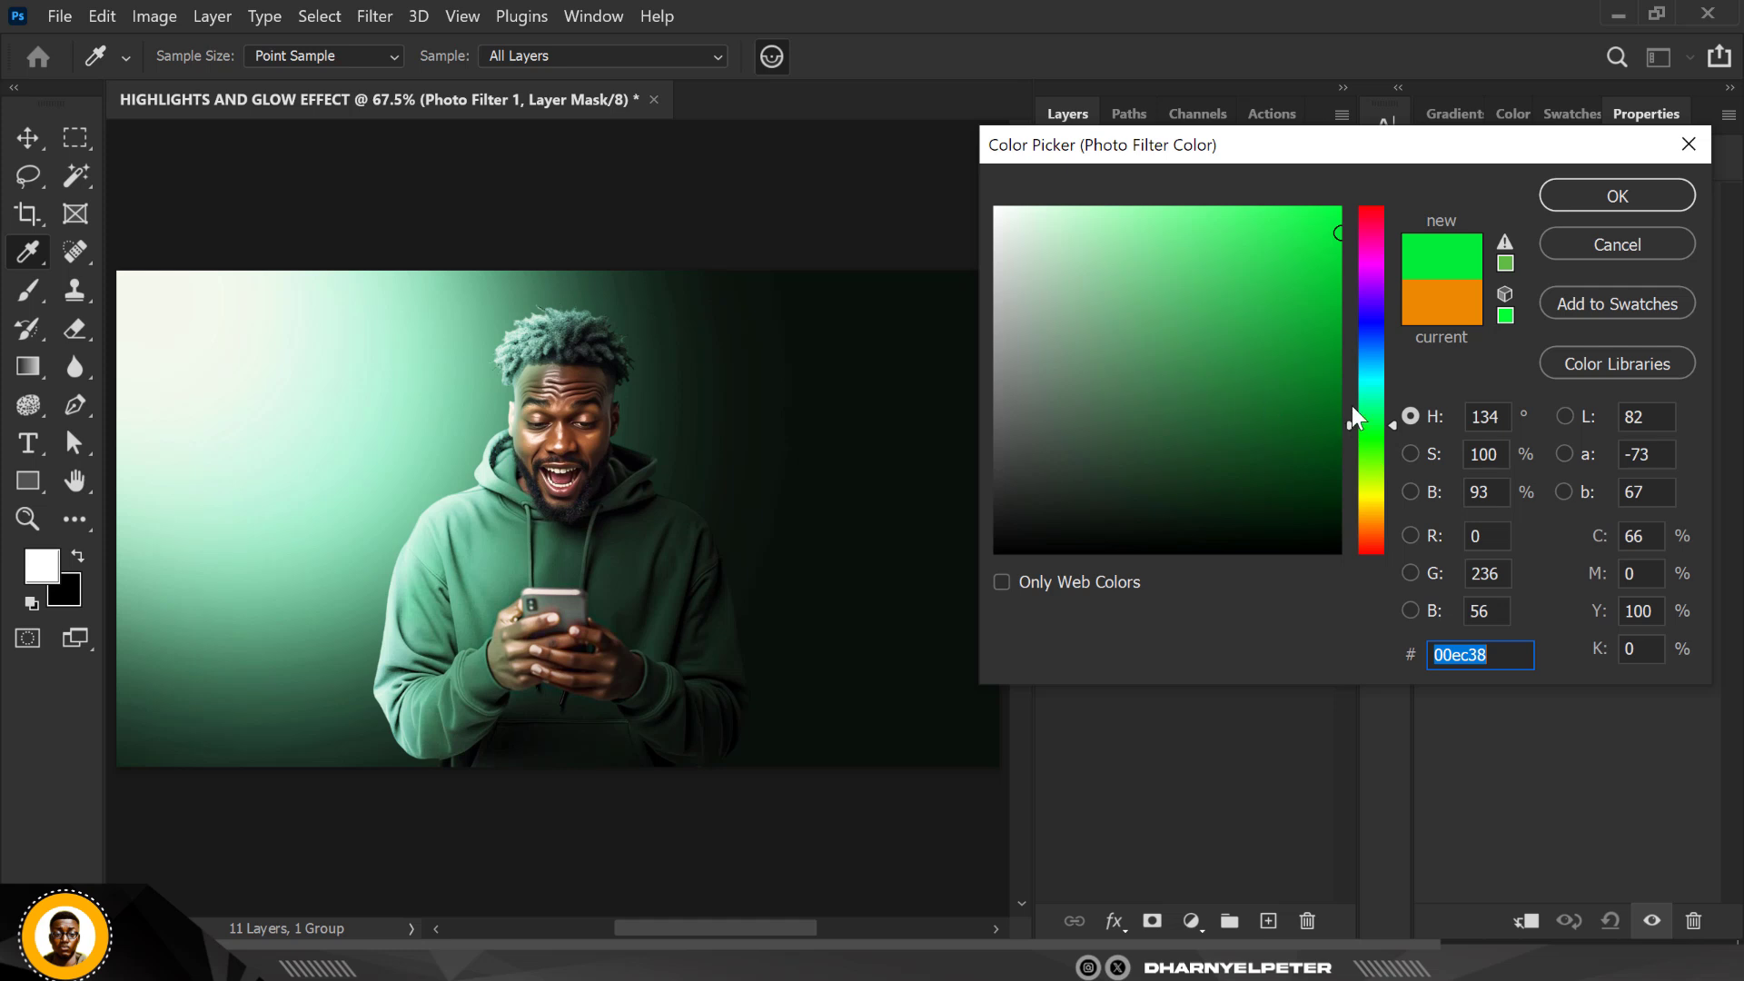
{"action": "type", "text": "4eec00"}
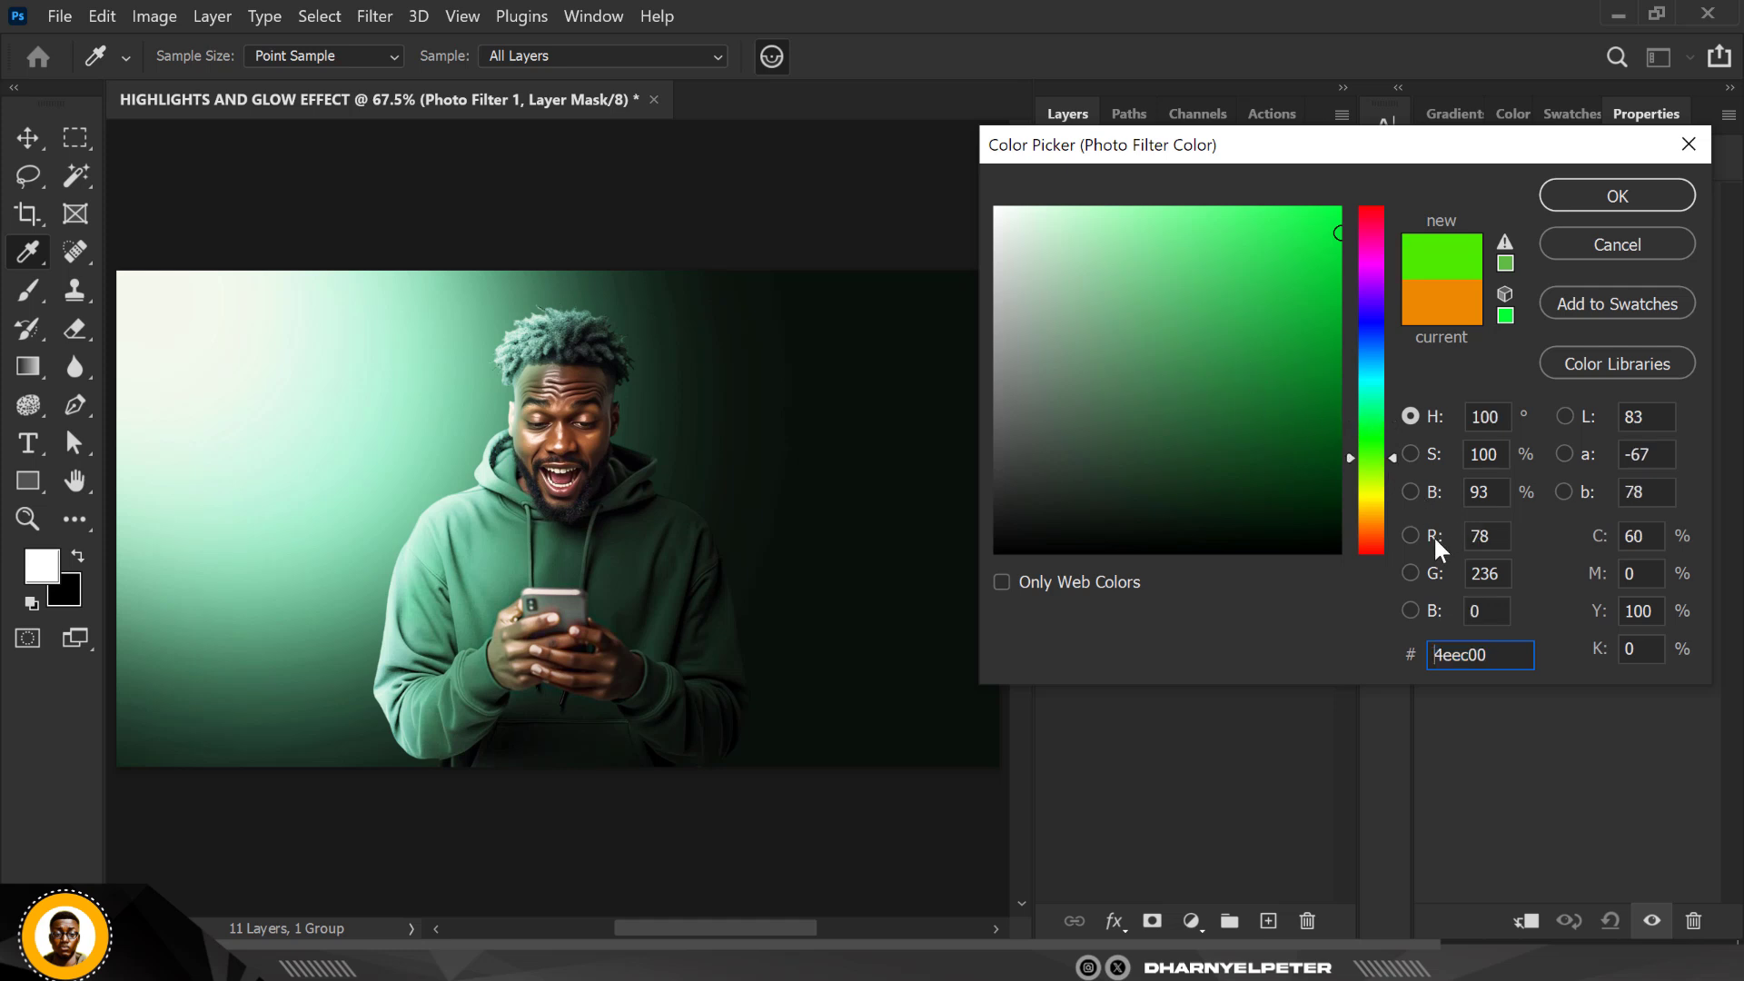
{"action": "left_click", "coordinate": [1373, 469]}
{"action": "type", "text": "278f5d"}
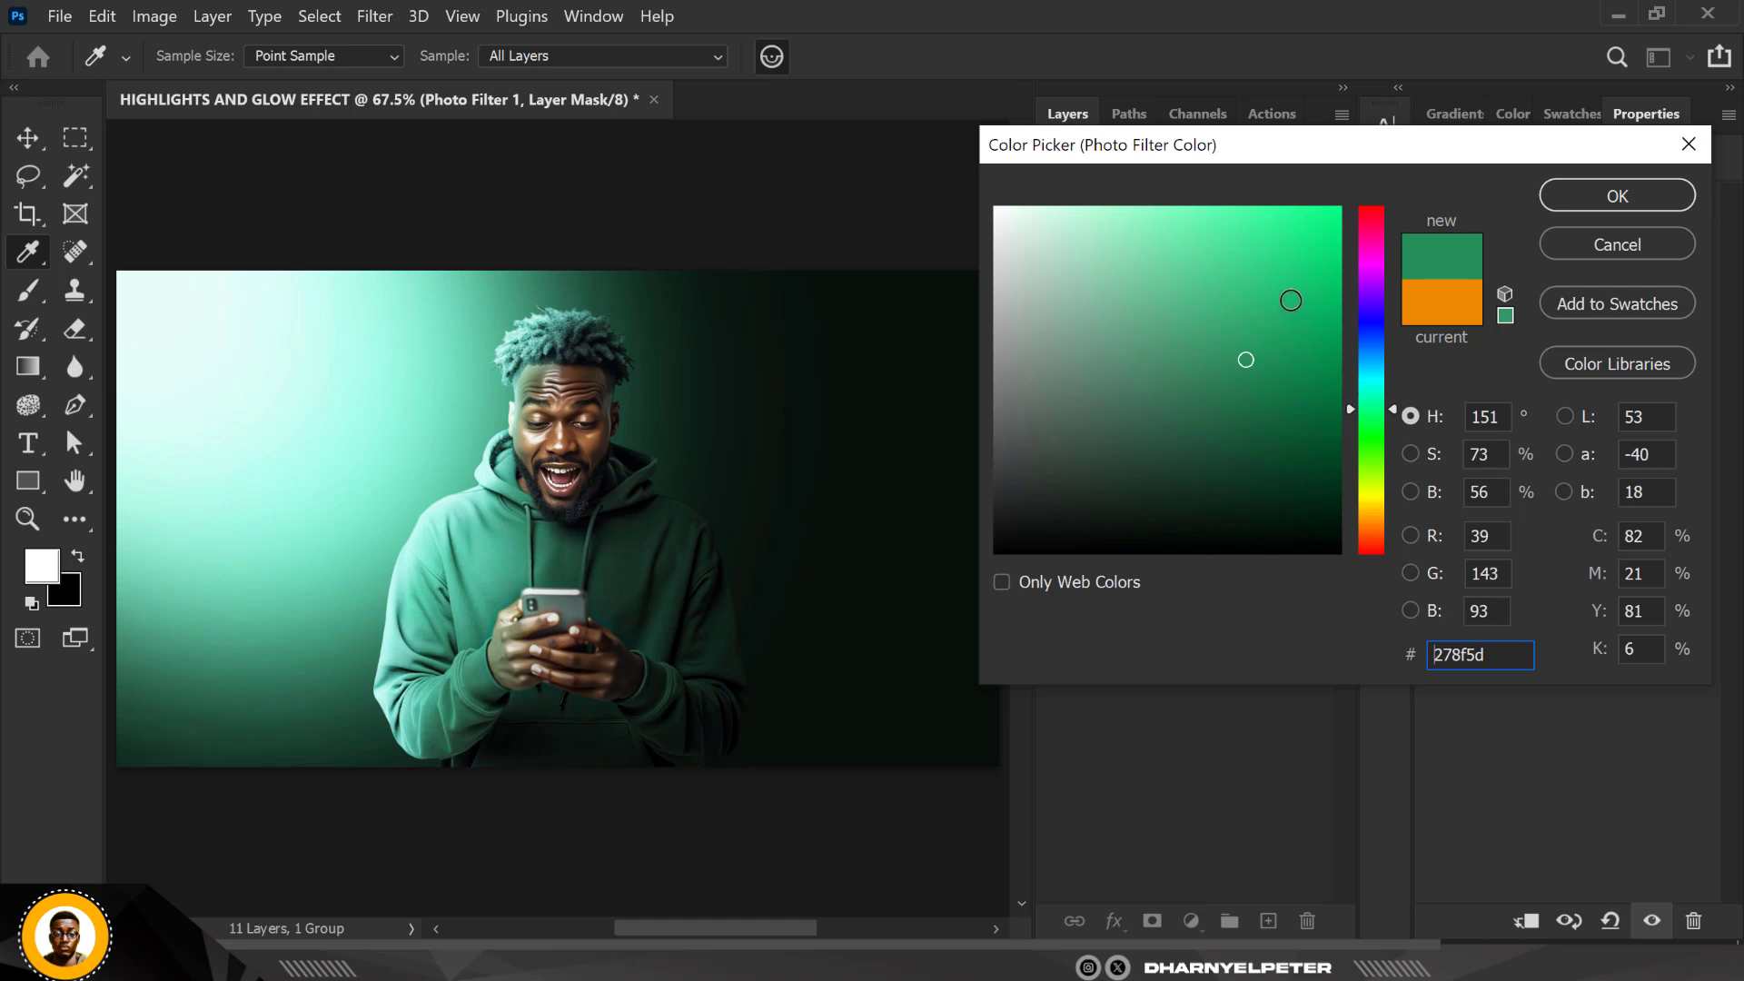
{"action": "left_click", "coordinate": [1291, 301]}
{"action": "left_click", "coordinate": [1294, 279]}
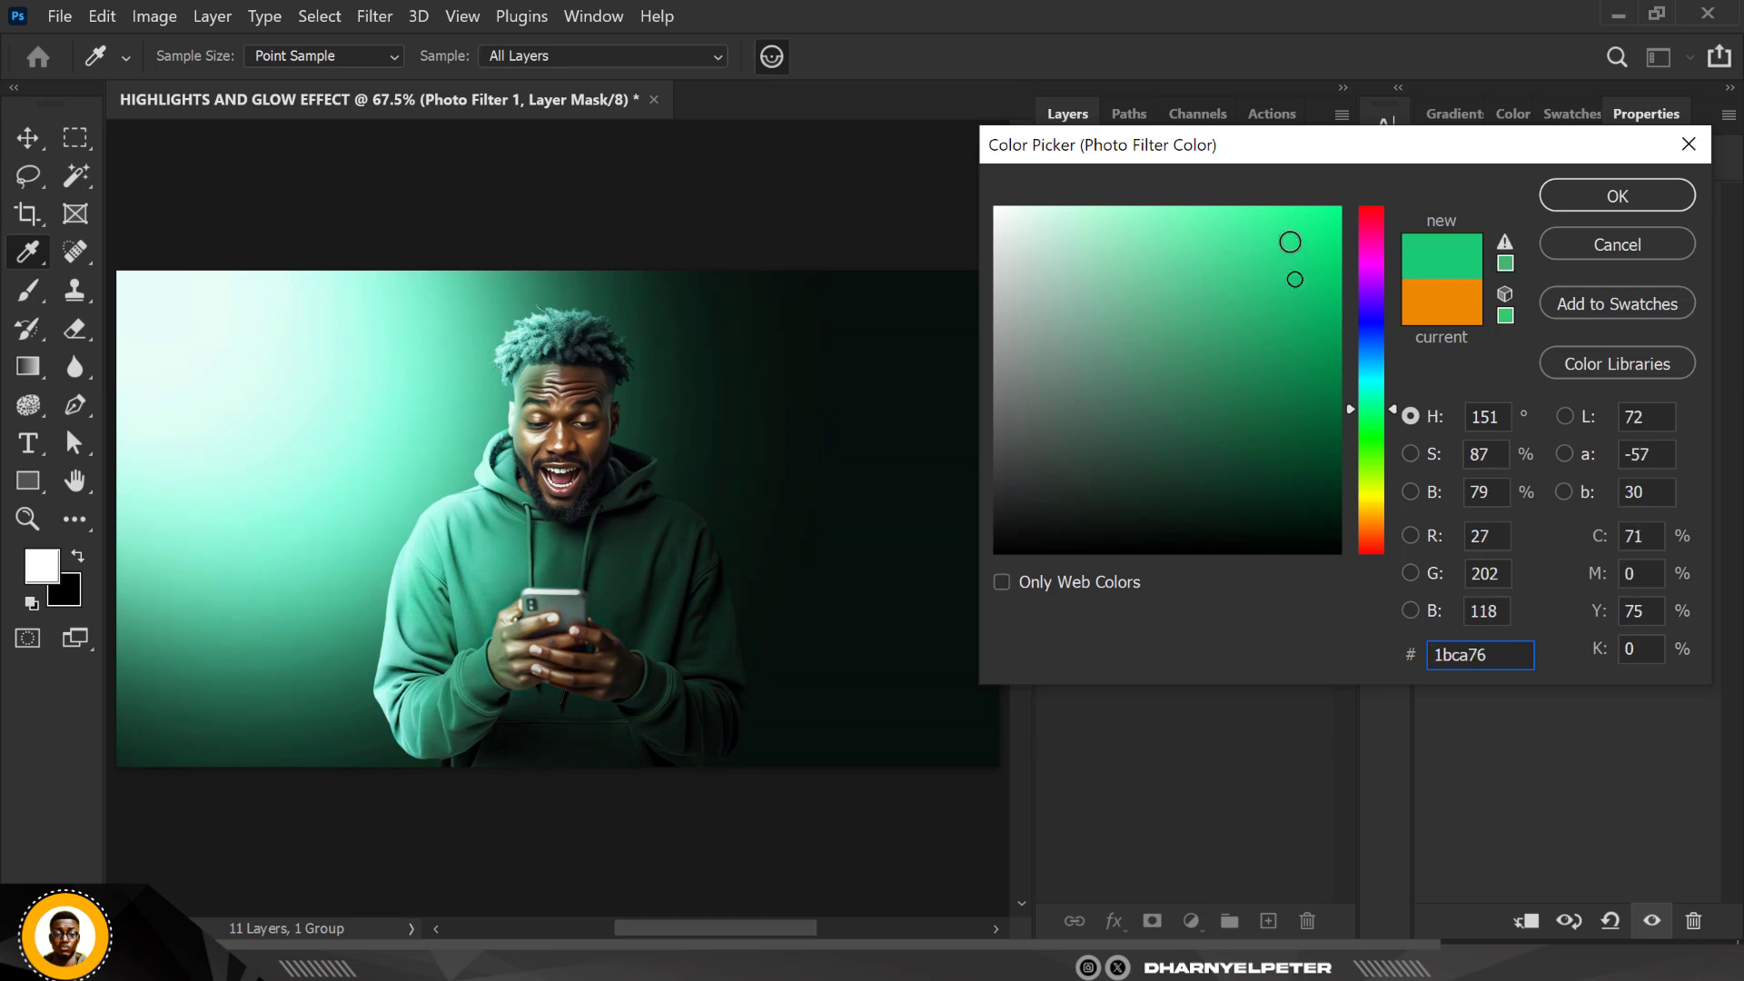
{"action": "left_click", "coordinate": [1291, 244]}
{"action": "left_click_drag", "start_coordinate": [1508, 652], "coordinate": [1410, 668]}
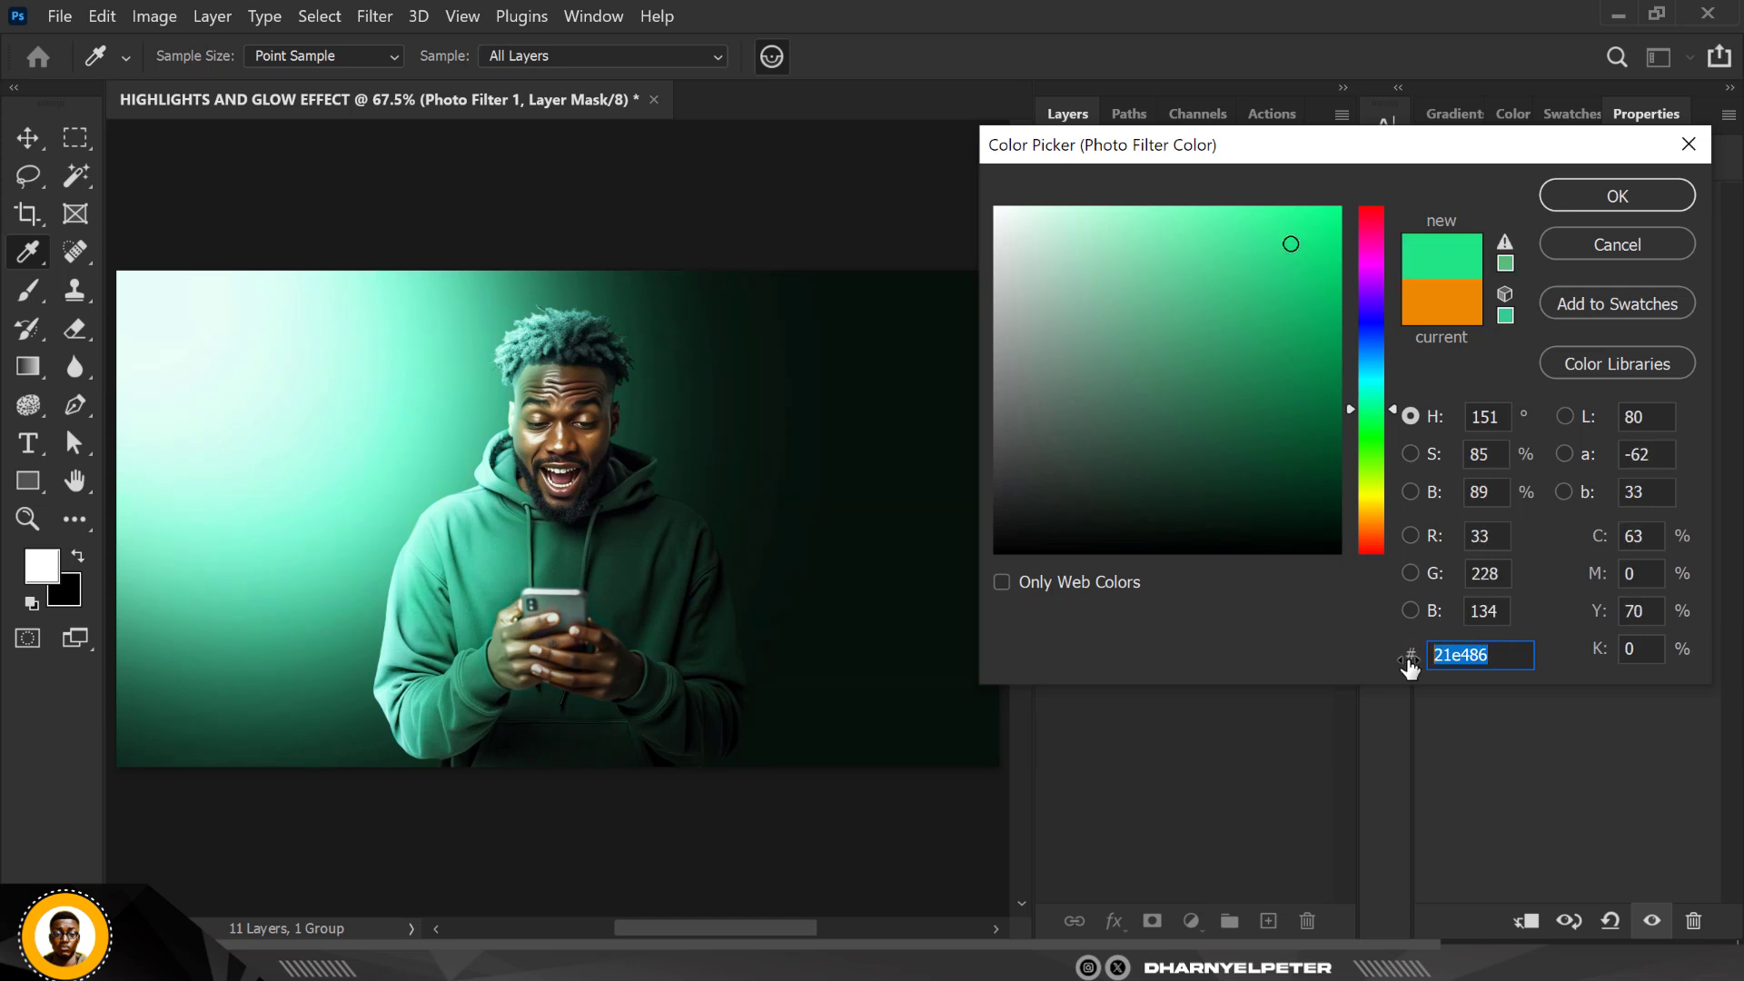
{"action": "left_click", "coordinate": [1644, 200]}
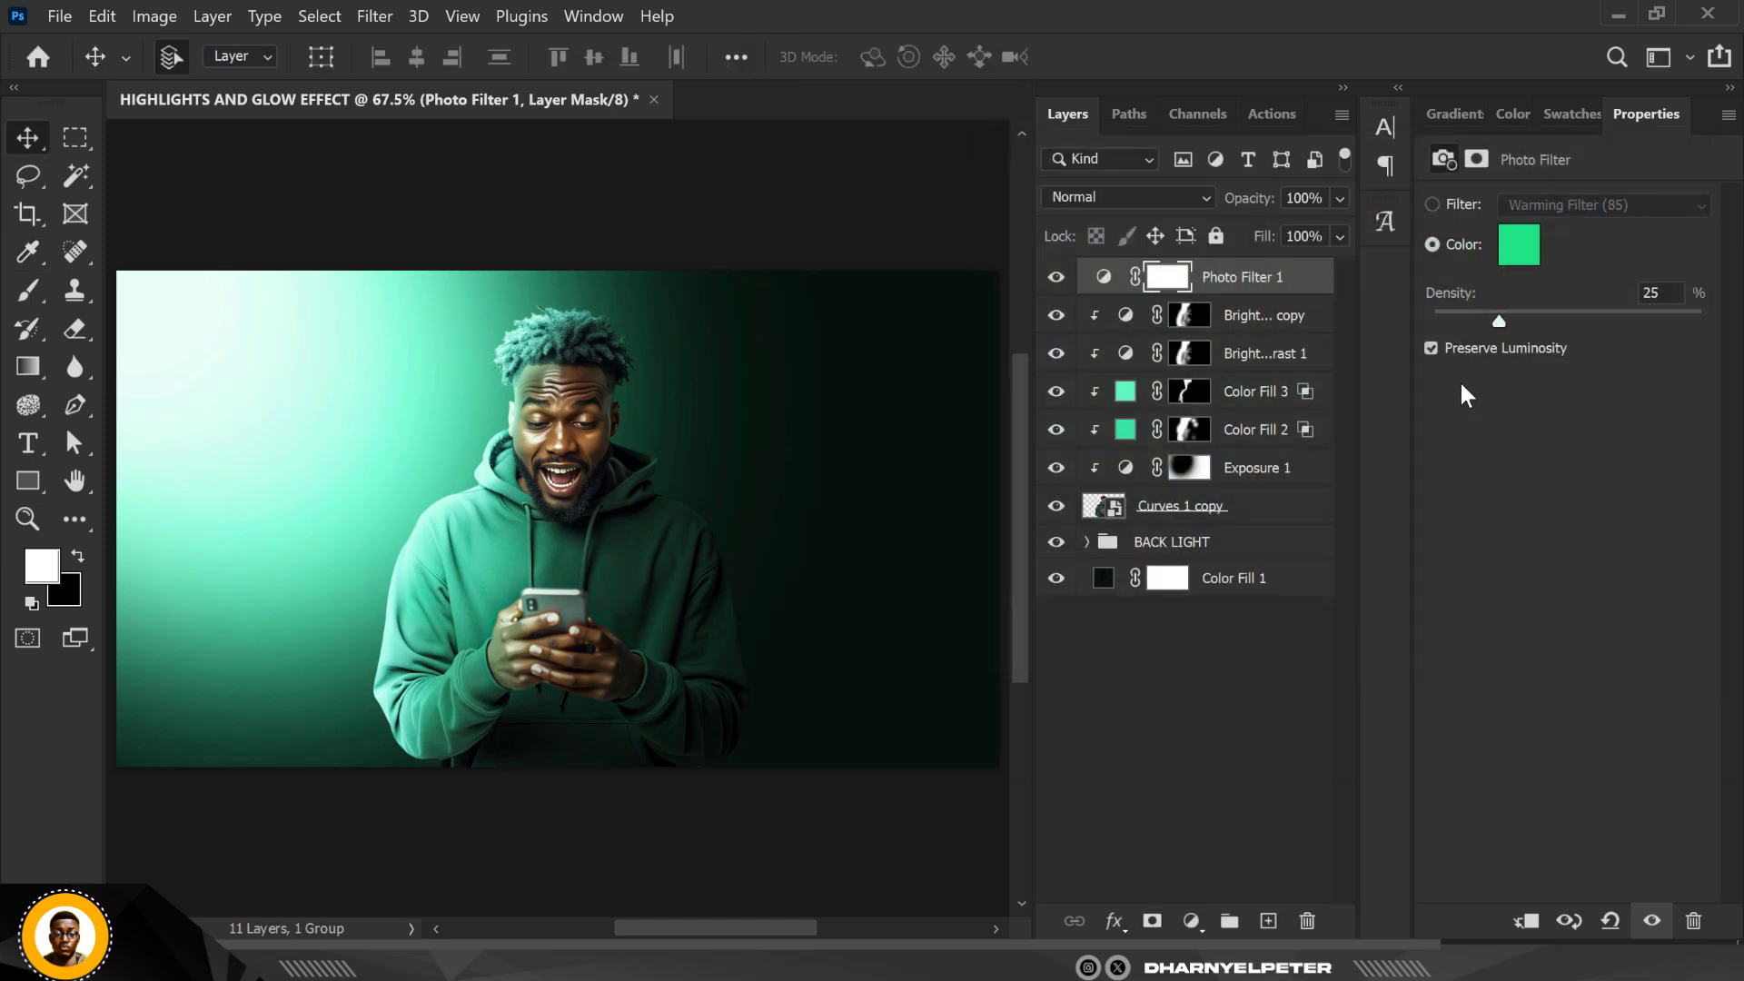
Set the Photo Filter's density to 50% and compare the image with and without the filter
{"action": "left_click_drag", "start_coordinate": [1501, 320], "coordinate": [1535, 321]}
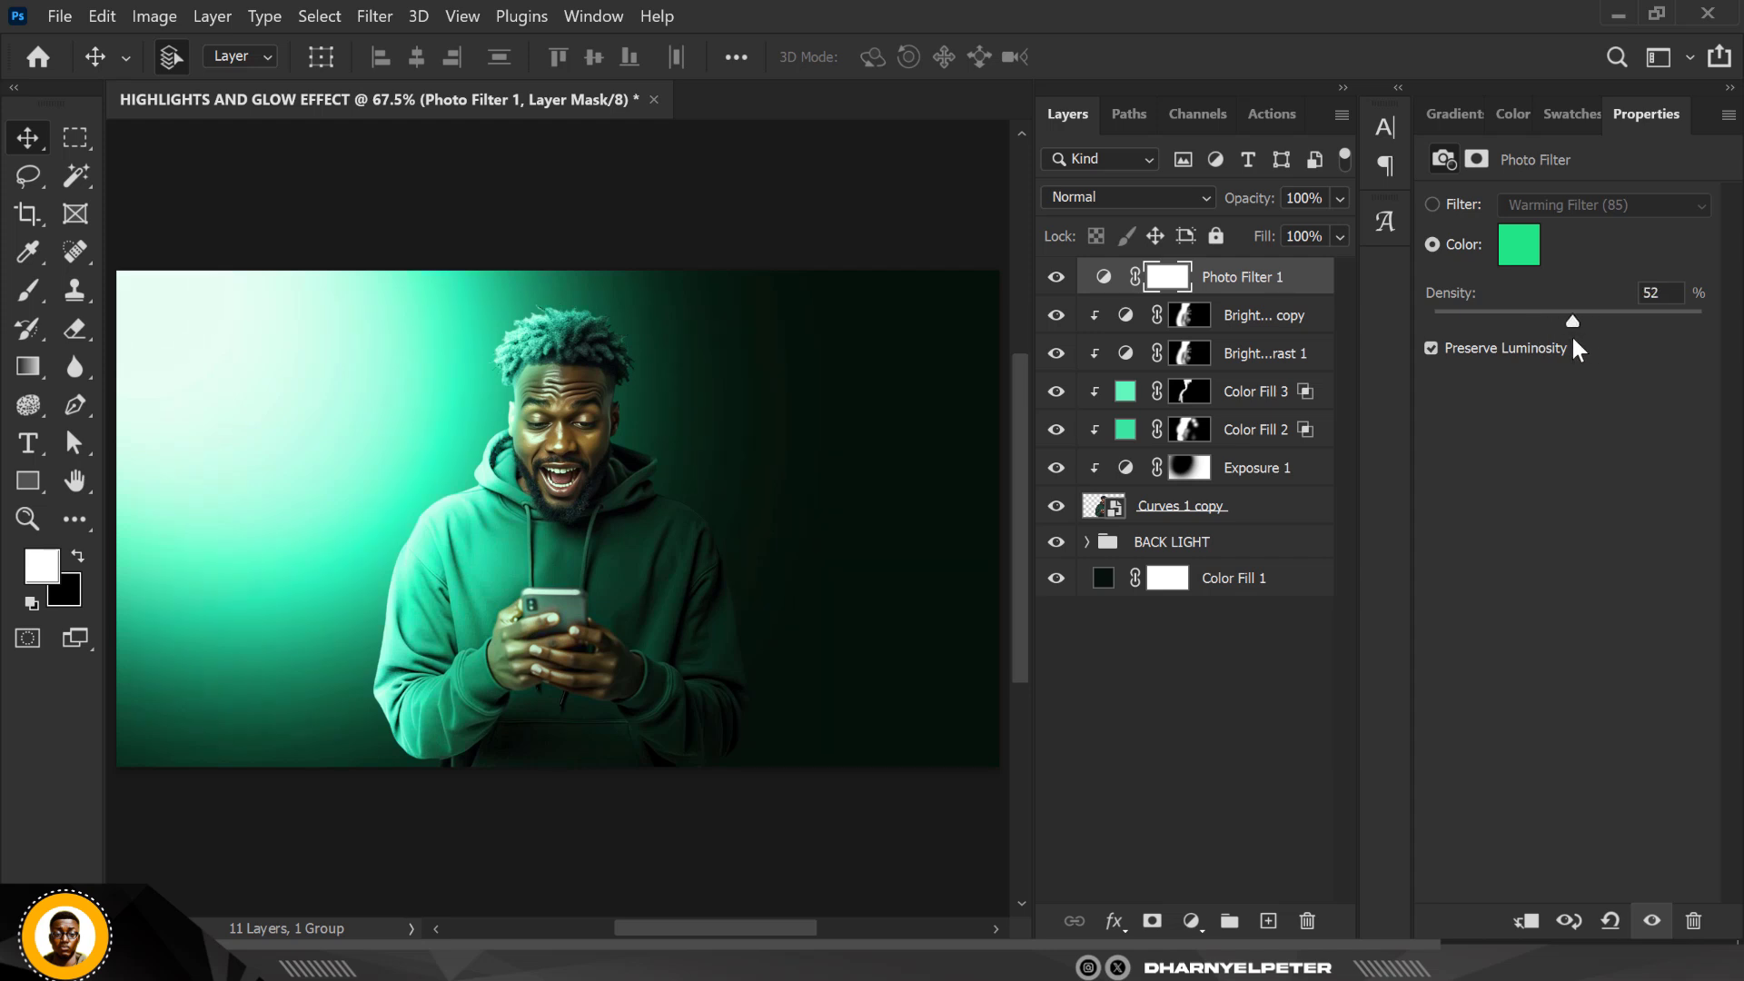
{"action": "left_click", "coordinate": [1057, 279]}
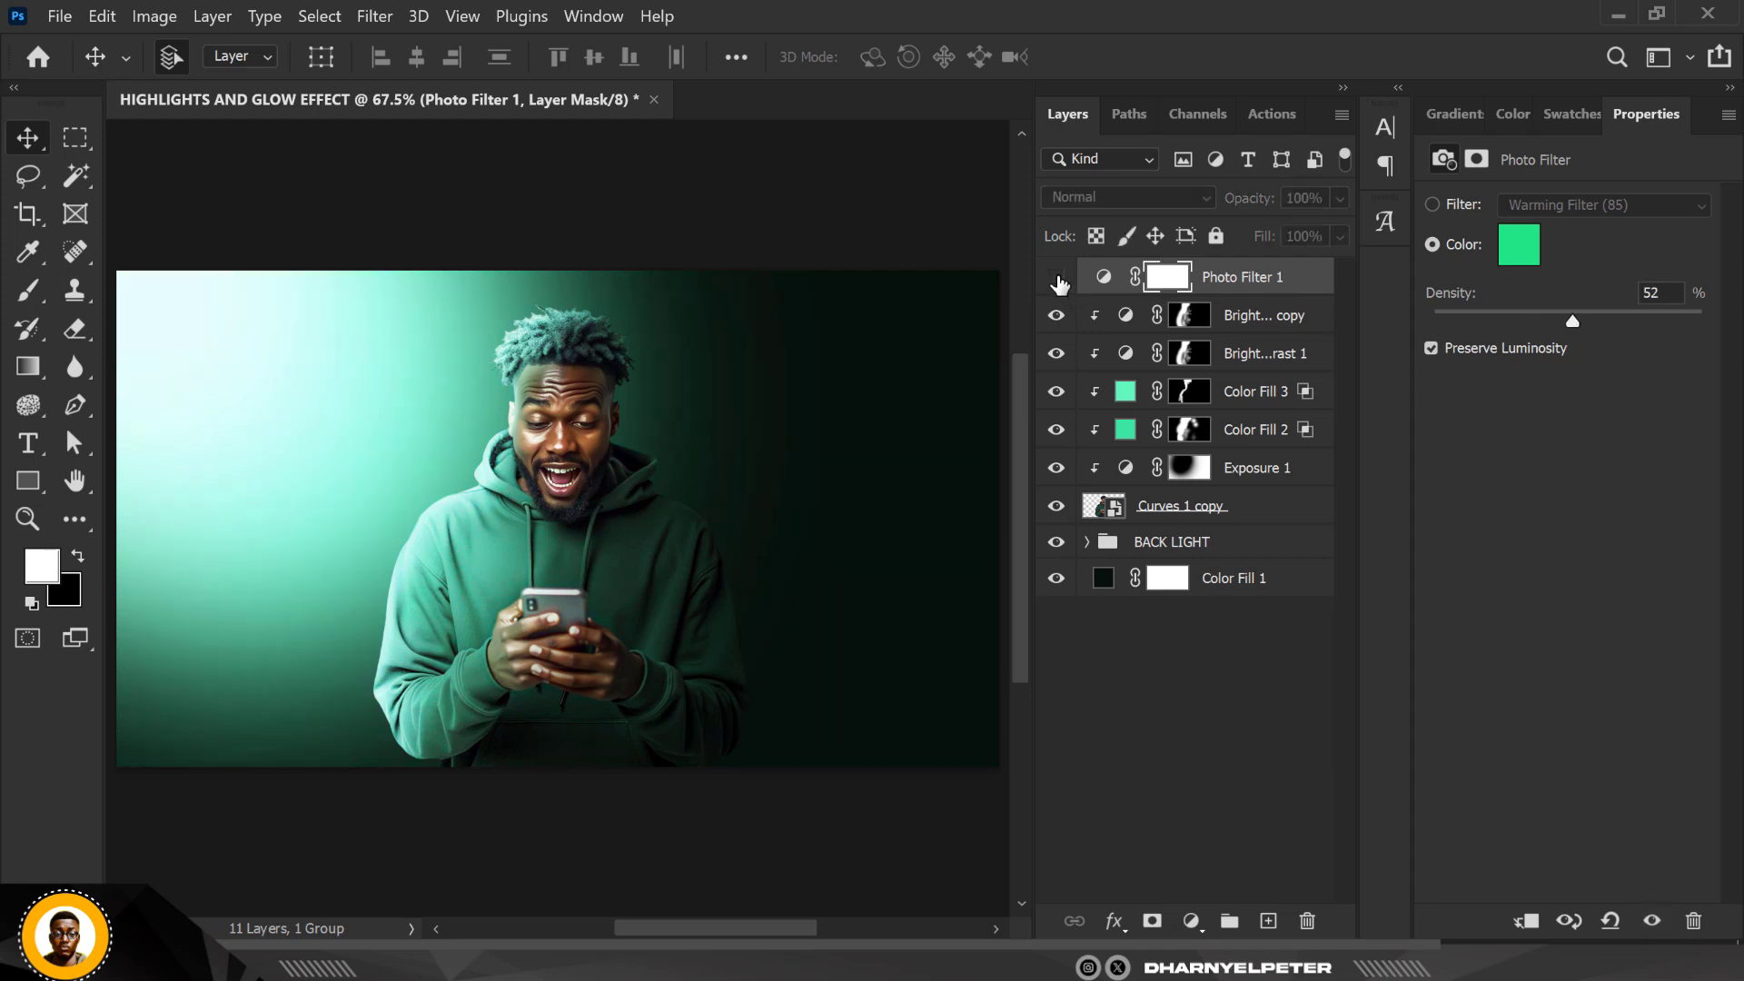
{"action": "left_click", "coordinate": [1057, 279]}
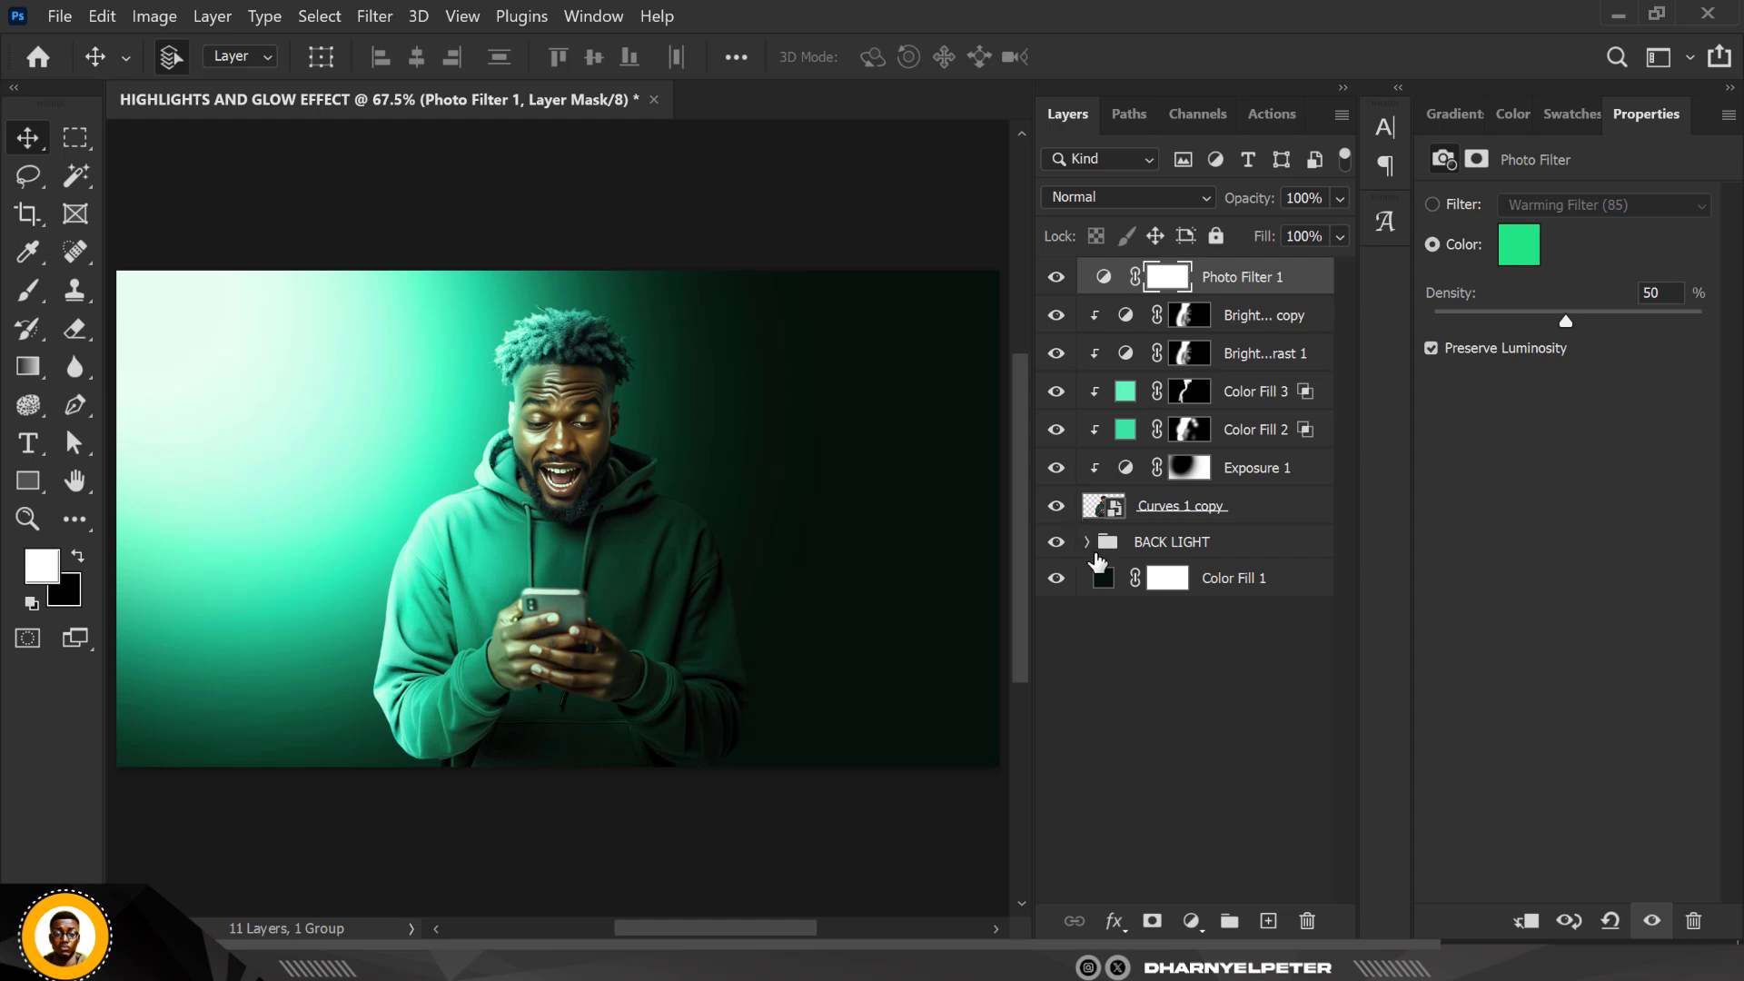
{"action": "scroll", "coordinate": [684, 394], "scroll_direction": "down", "scroll_amount": 1}
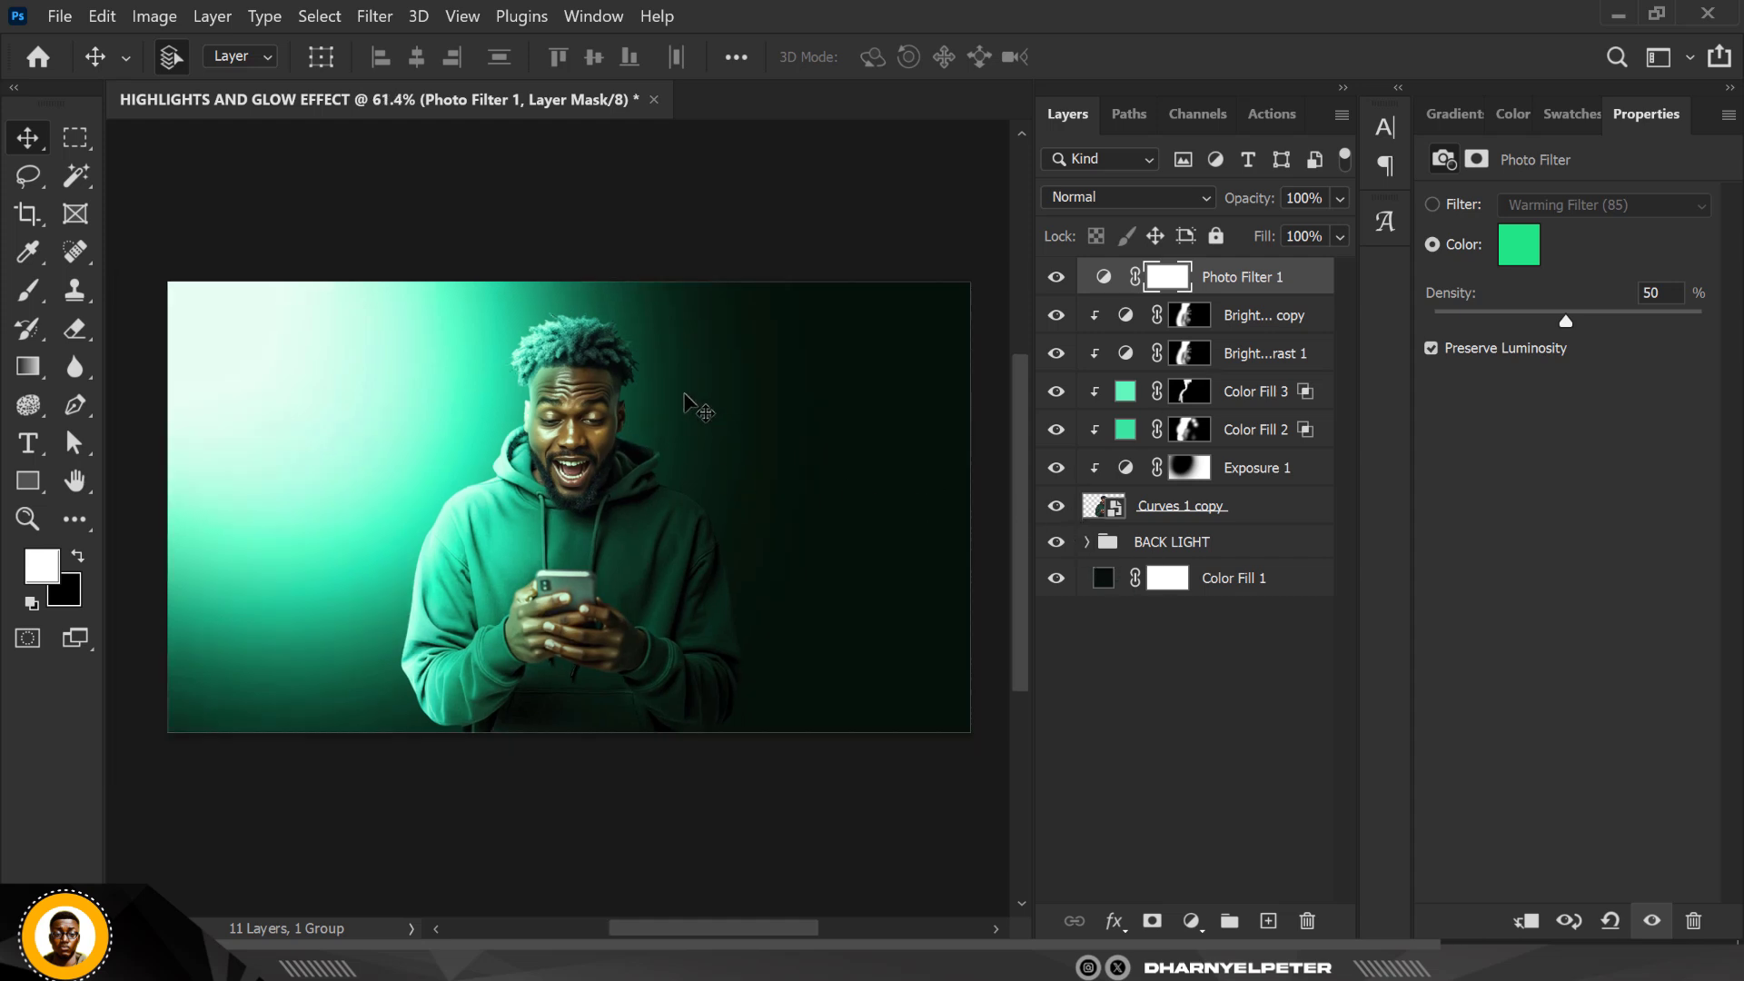
{"action": "scroll", "coordinate": [688, 399], "scroll_direction": "up", "scroll_amount": 1}
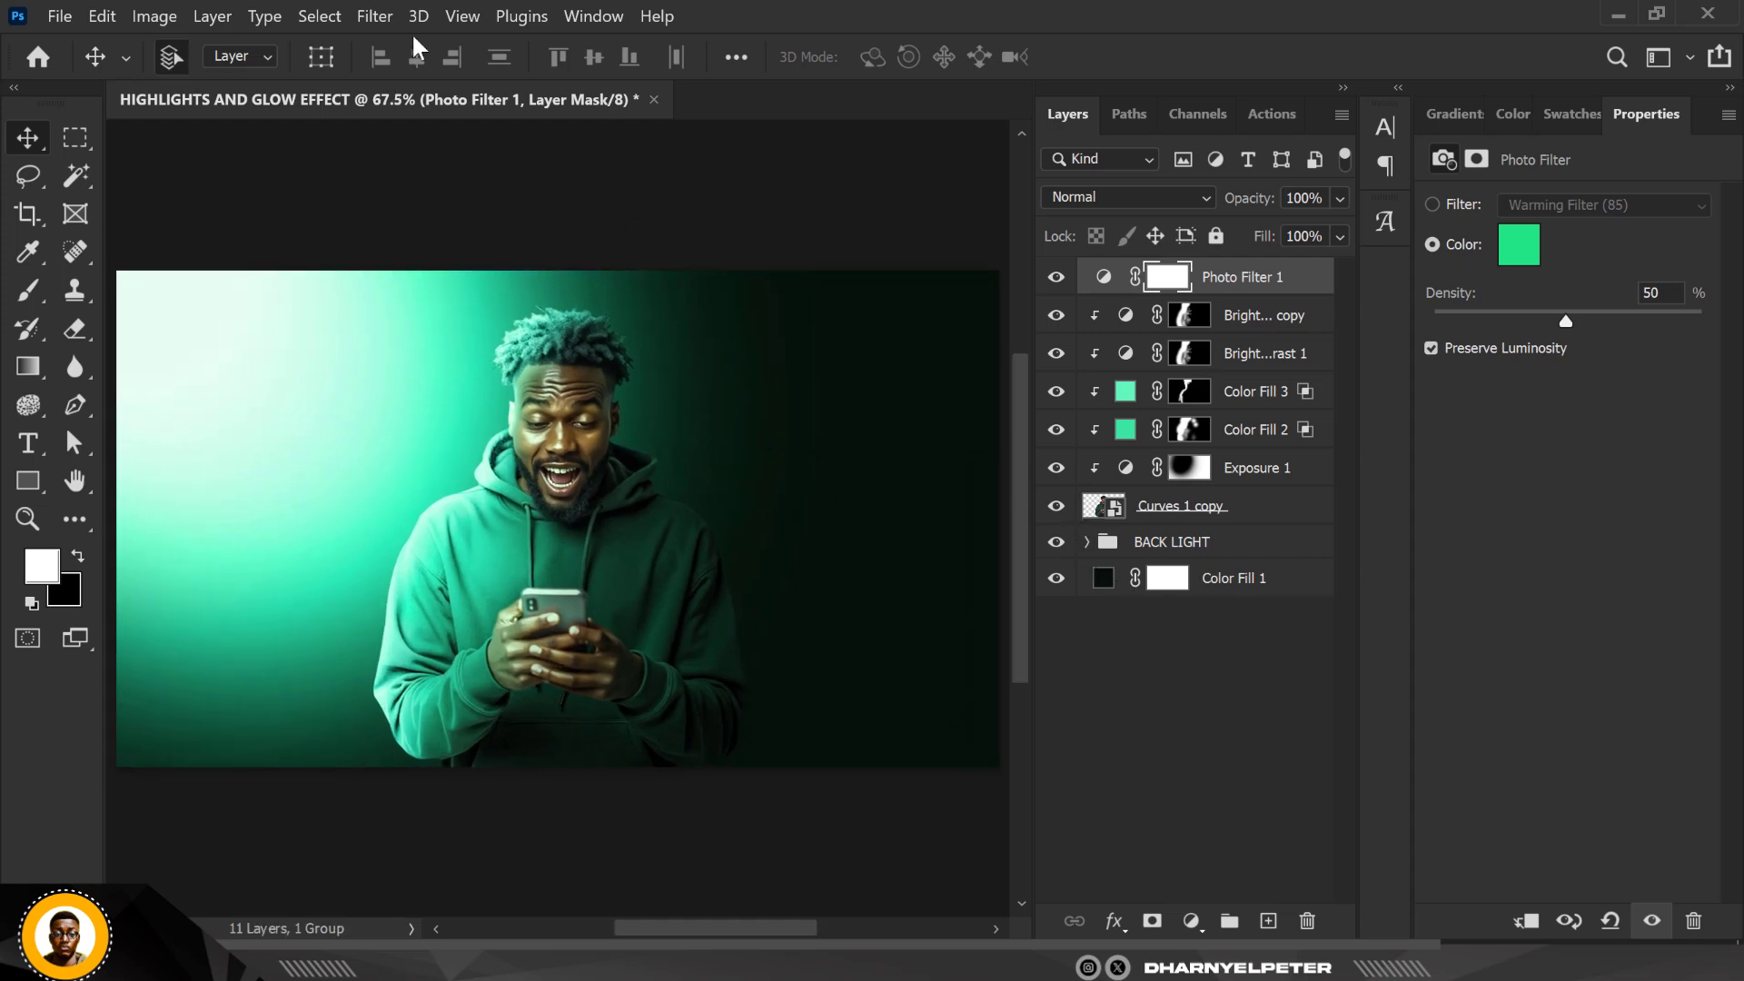
{"action": "scroll", "coordinate": [414, 379], "scroll_direction": "down", "scroll_amount": 1}
{"action": "scroll", "coordinate": [565, 545], "scroll_direction": "up", "scroll_amount": 3}
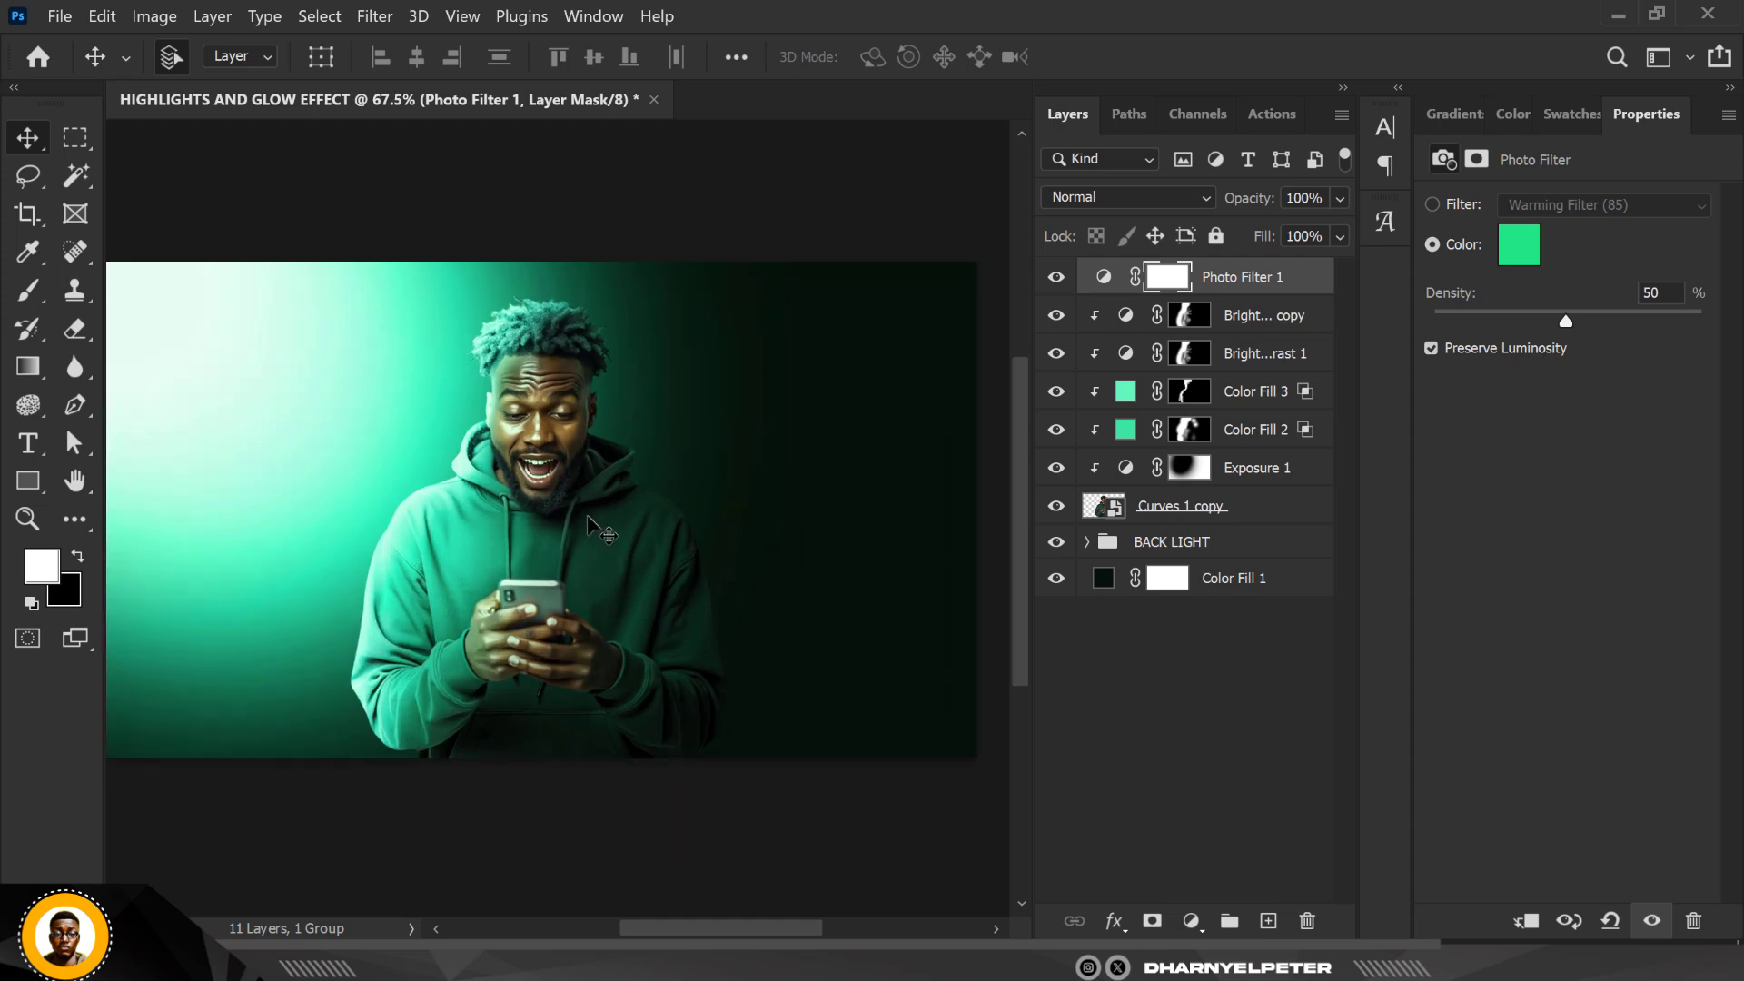
{"action": "scroll", "coordinate": [573, 549], "scroll_direction": "down", "scroll_amount": 1}
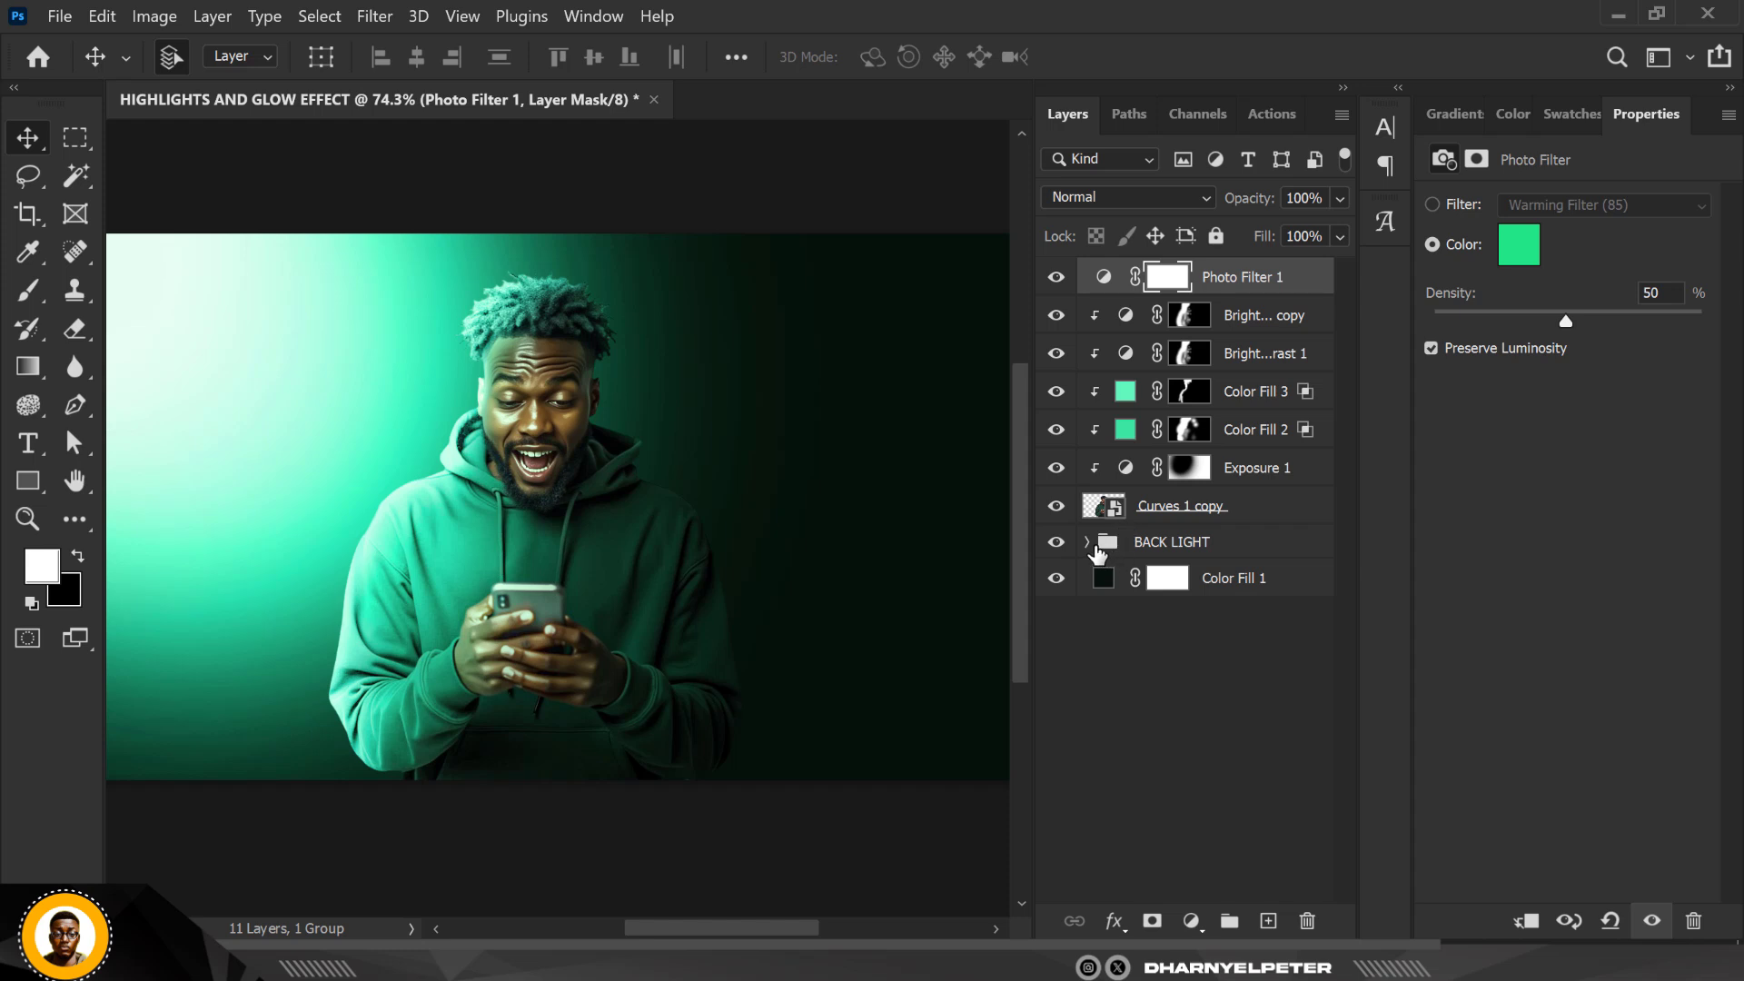
Clip the Photo Filter 1 adjustment to the subject with a clipping mask so it leaves the background alone
{"action": "left_click", "coordinate": [1279, 293], "text": "alt"}
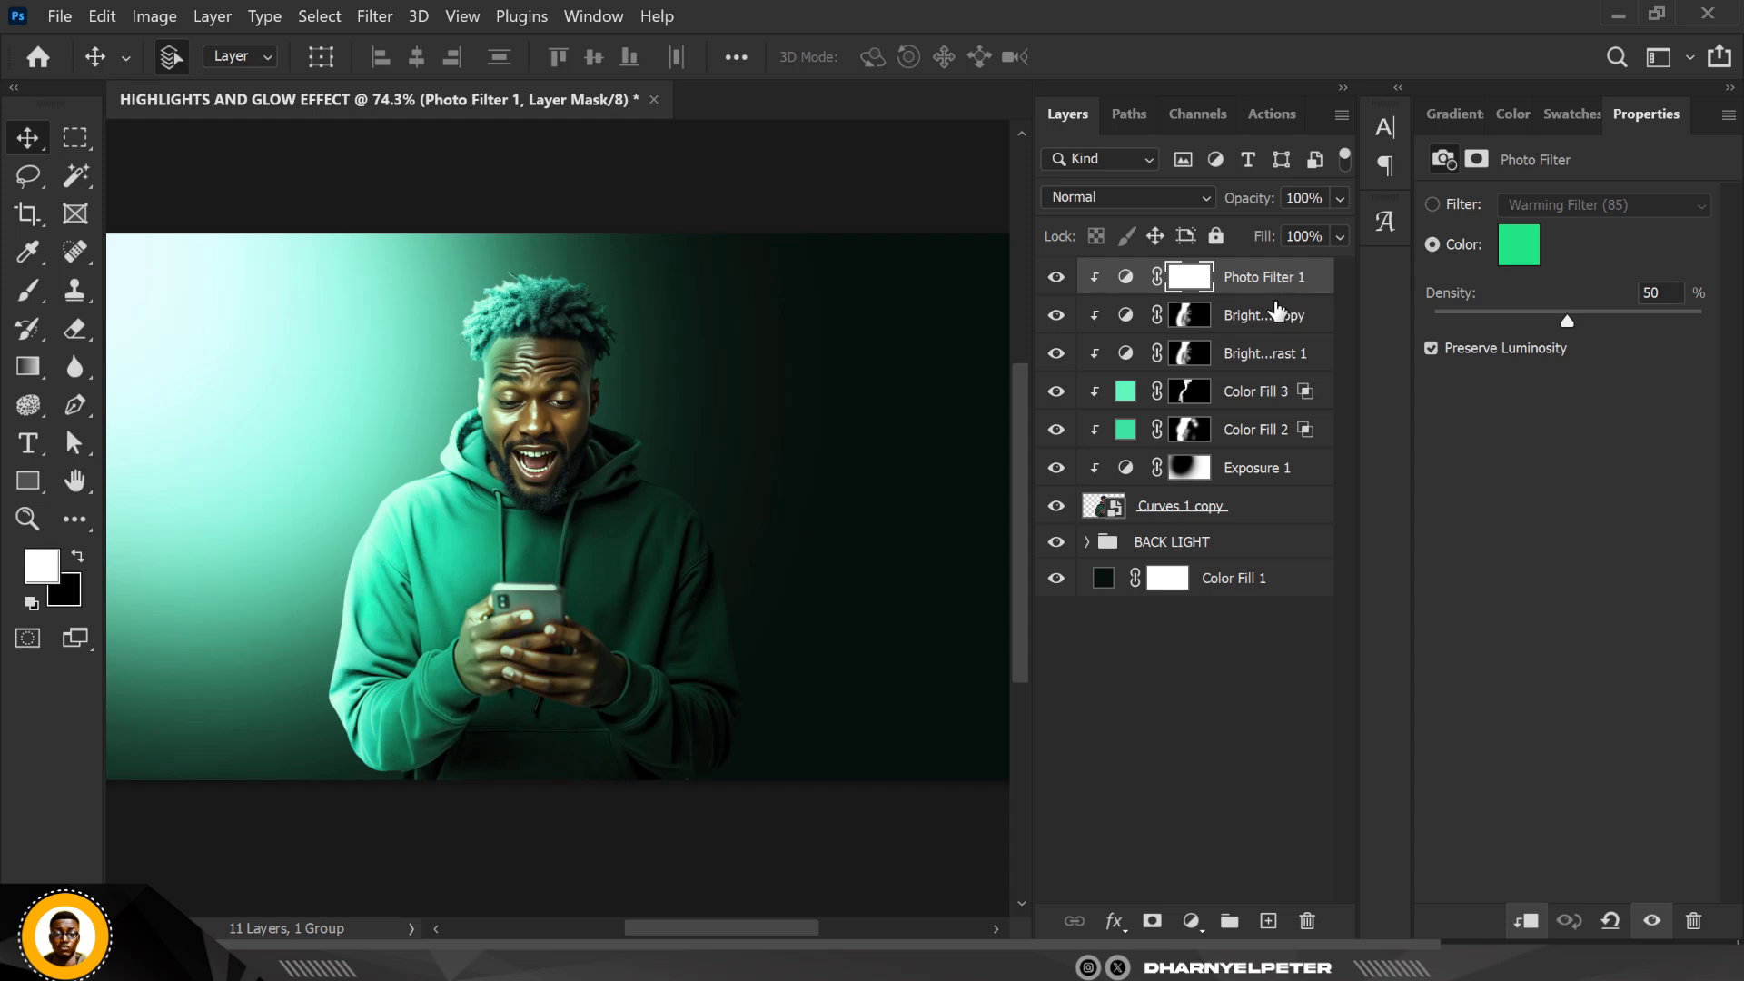
{"action": "left_click", "coordinate": [1276, 309], "text": "alt"}
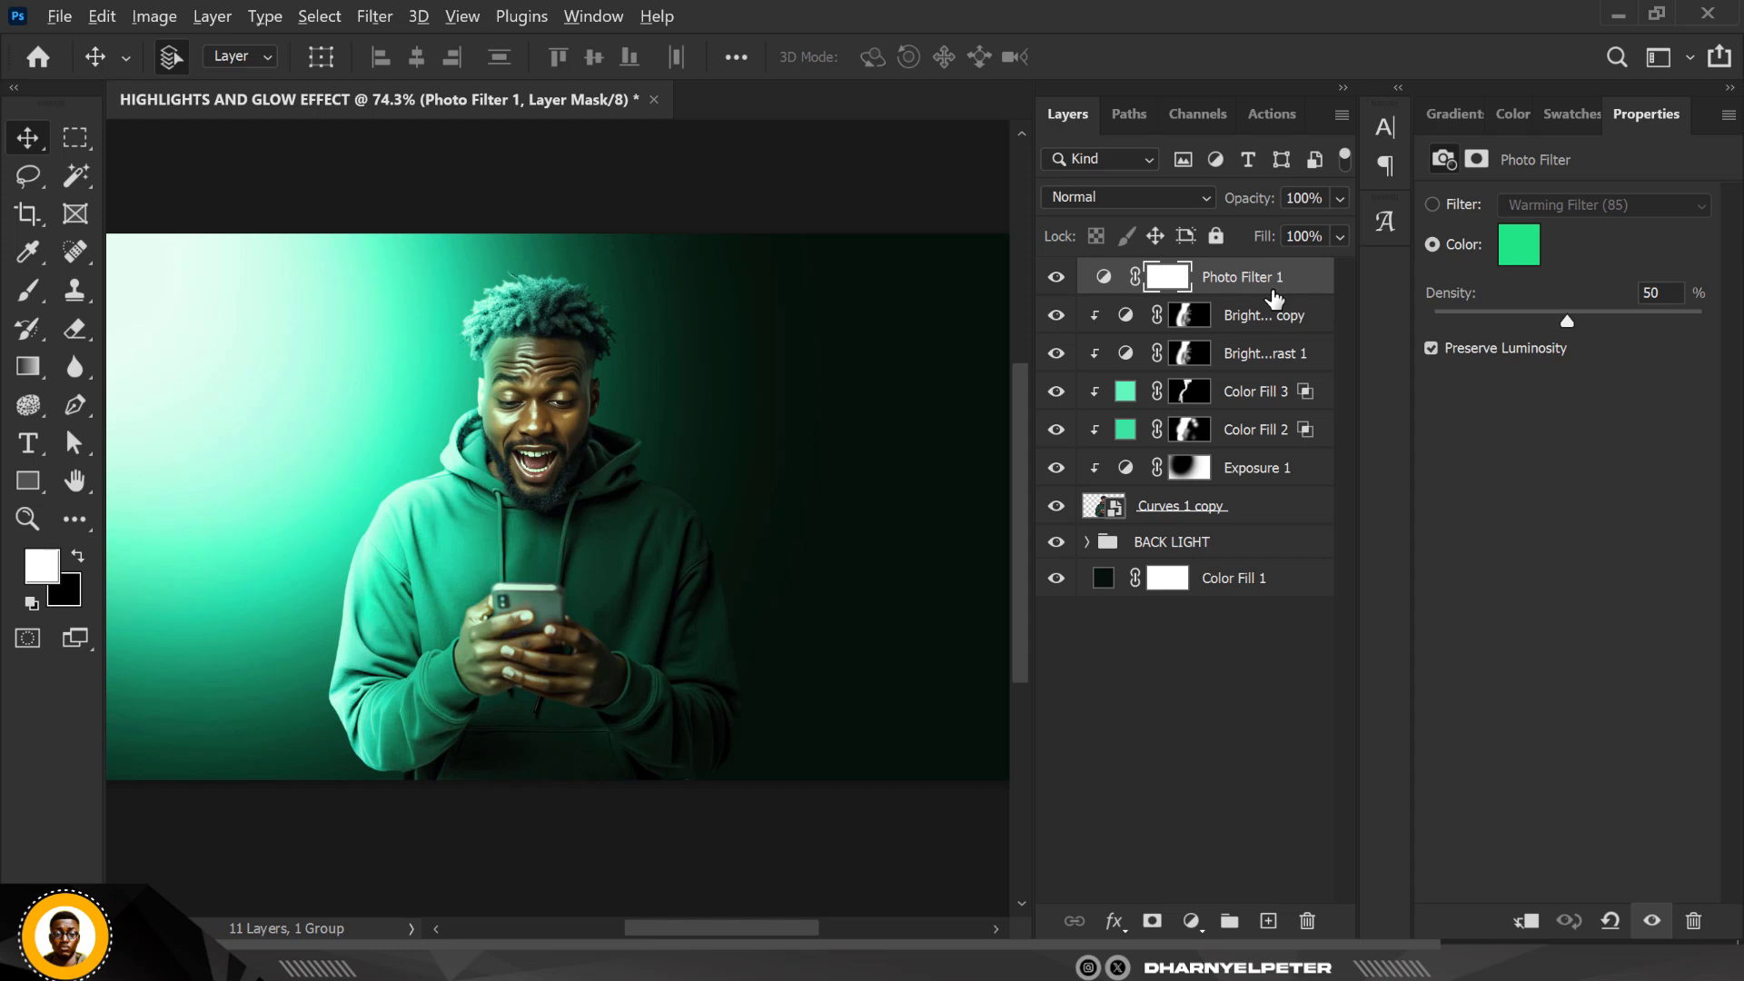
{"action": "right_click", "coordinate": [1282, 283]}
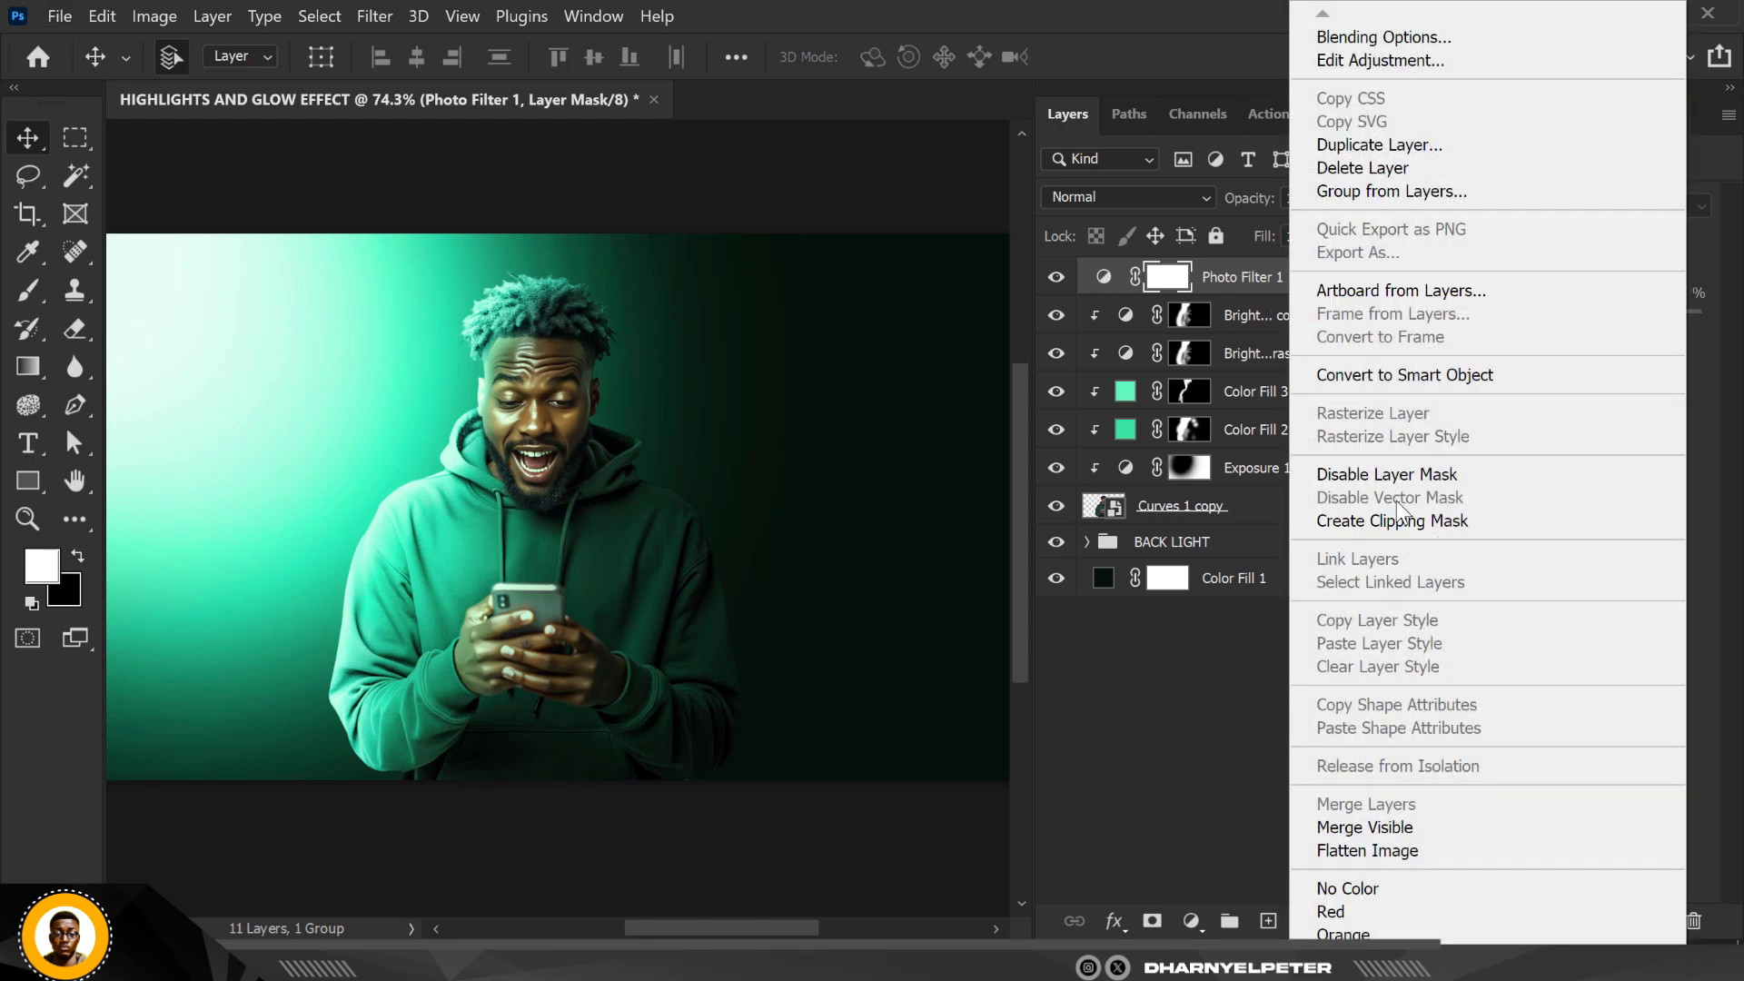
{"action": "left_click", "coordinate": [1398, 520]}
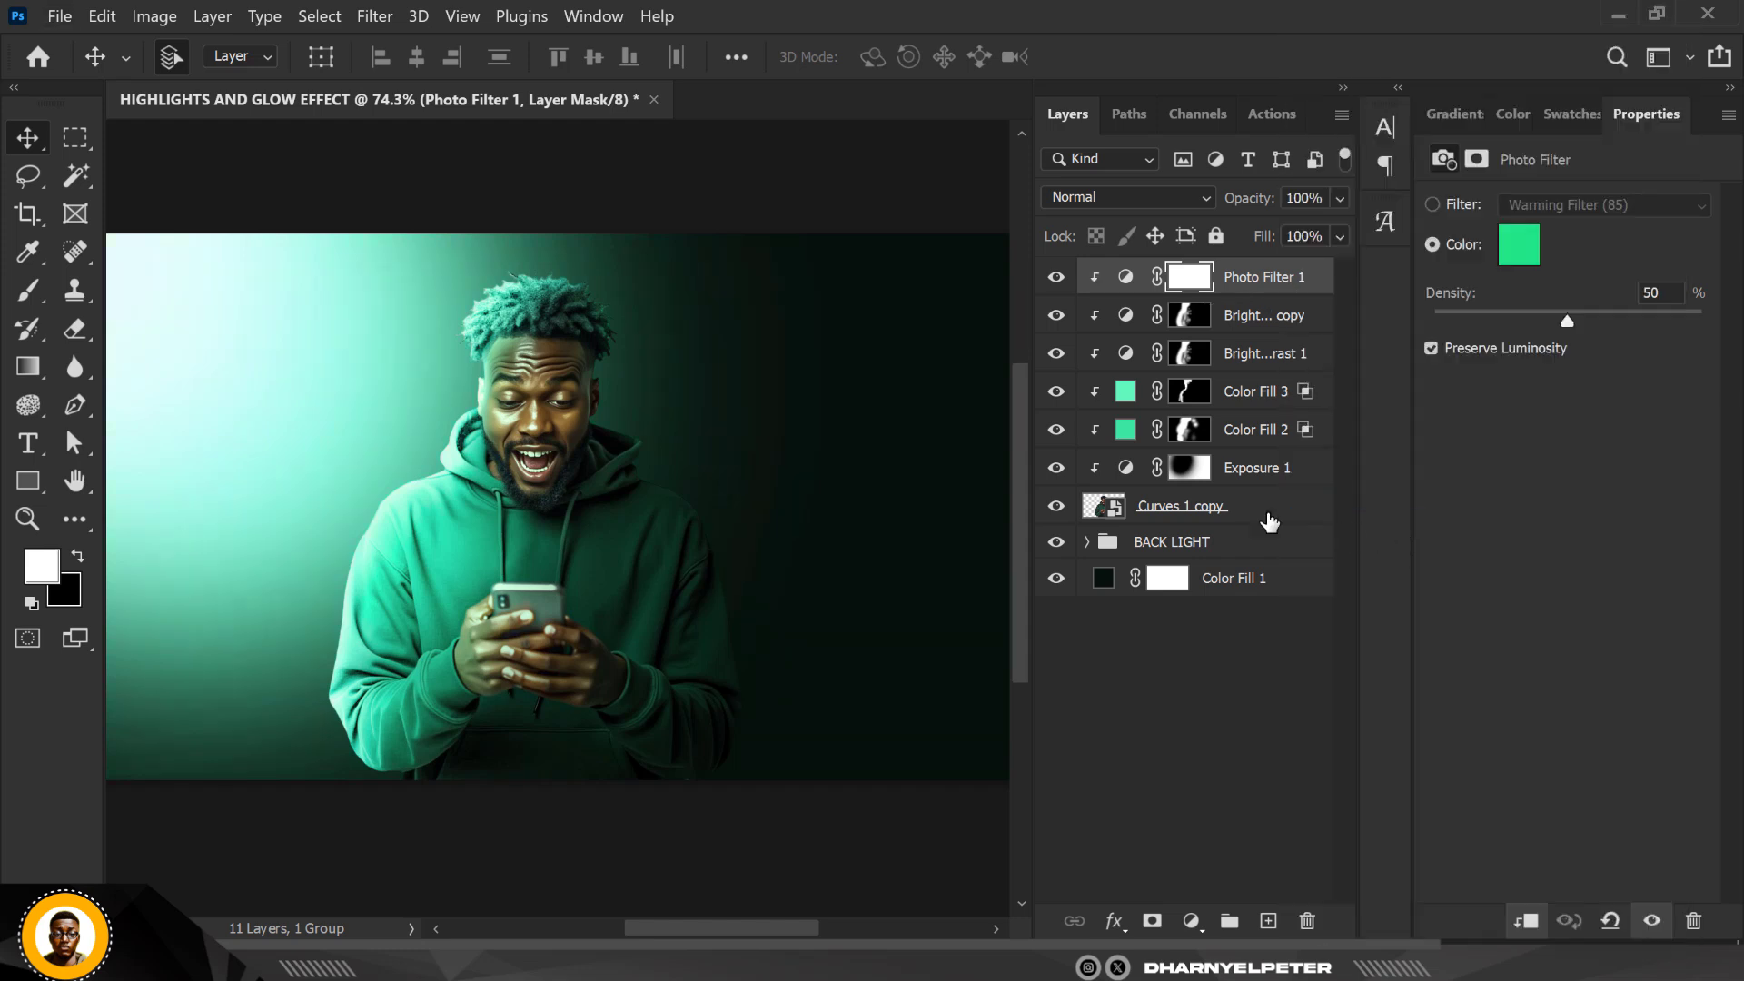
Compare Layer 2 of the BACK LIGHT group on and off, and lower Layer 1 copy's opacity to about 73%
{"action": "scroll", "coordinate": [713, 488], "scroll_direction": "down", "scroll_amount": 1}
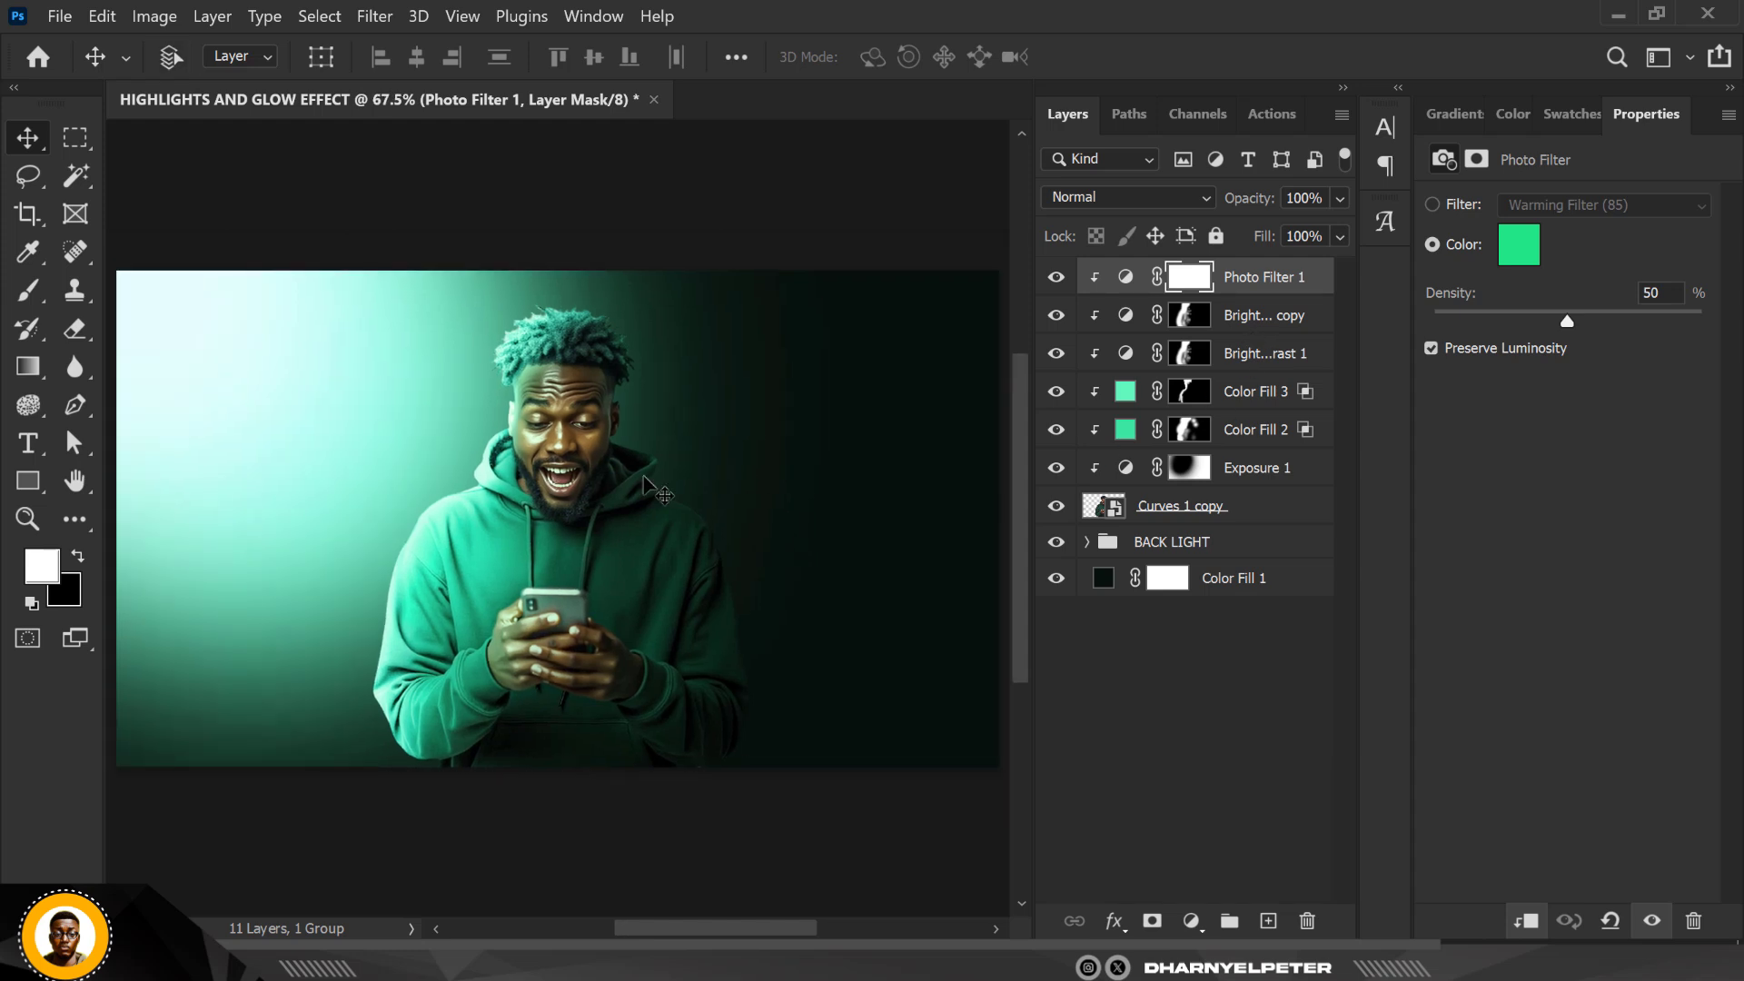
{"action": "left_click", "coordinate": [1089, 542]}
{"action": "left_click", "coordinate": [1056, 579]}
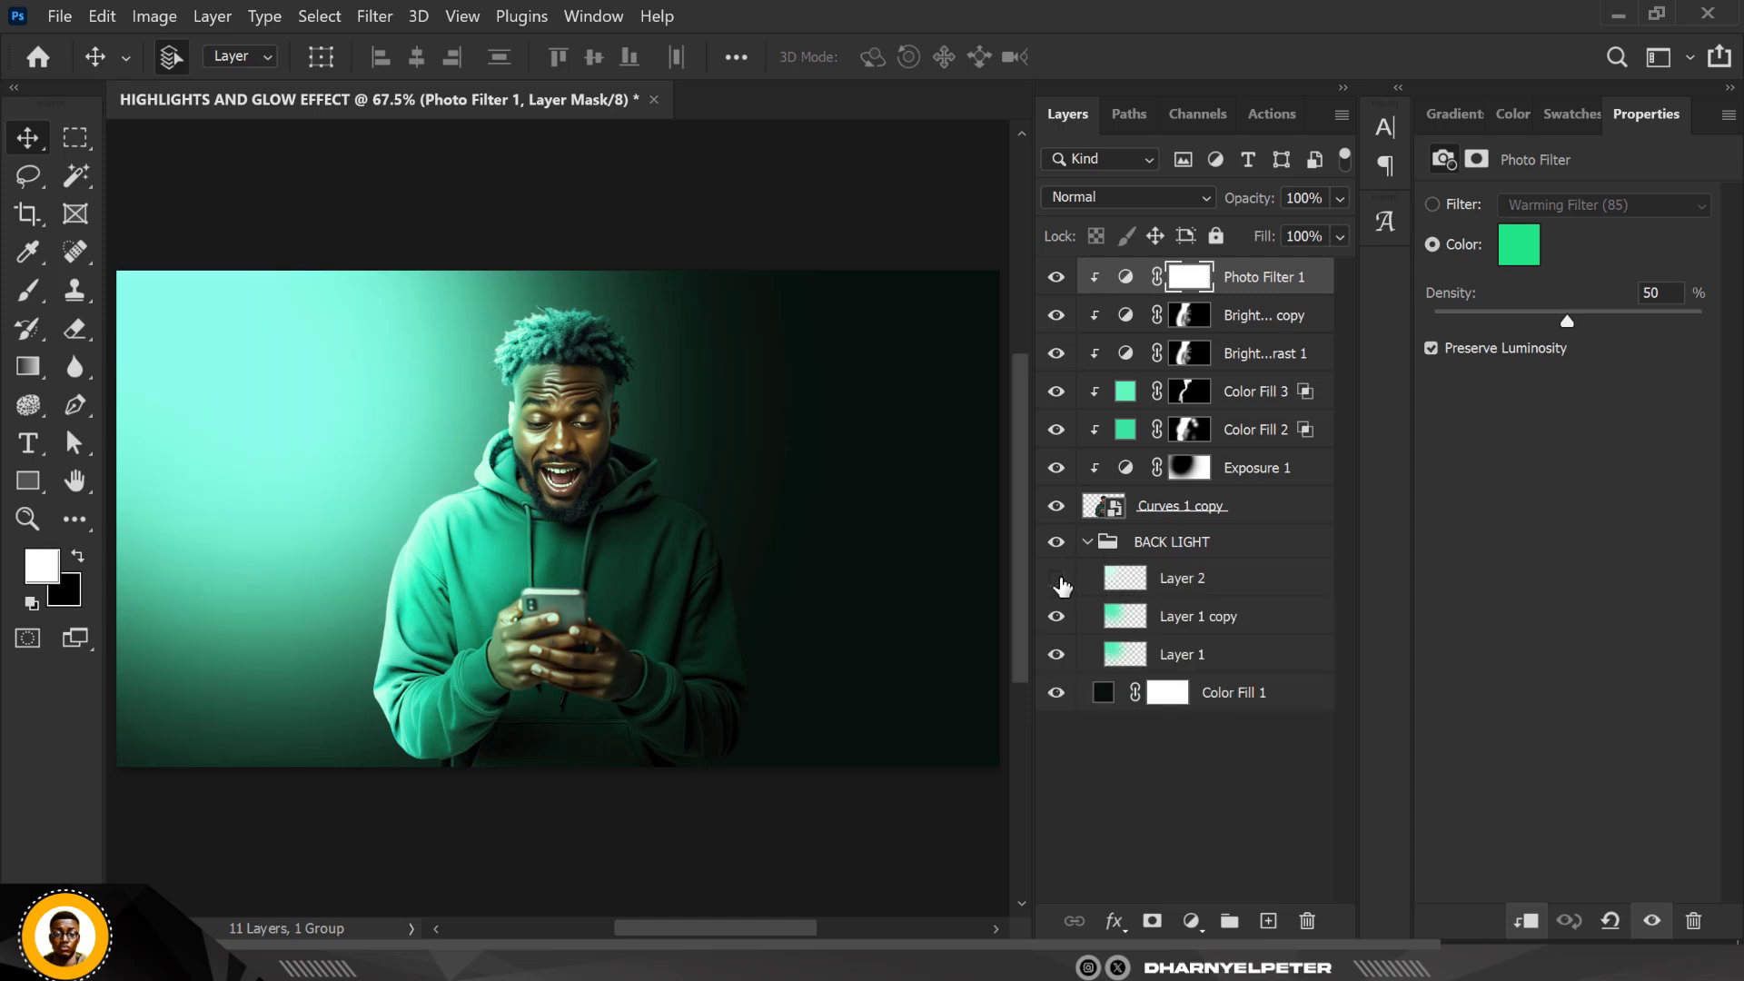
{"action": "left_click", "coordinate": [1056, 578]}
{"action": "left_click", "coordinate": [1200, 582]}
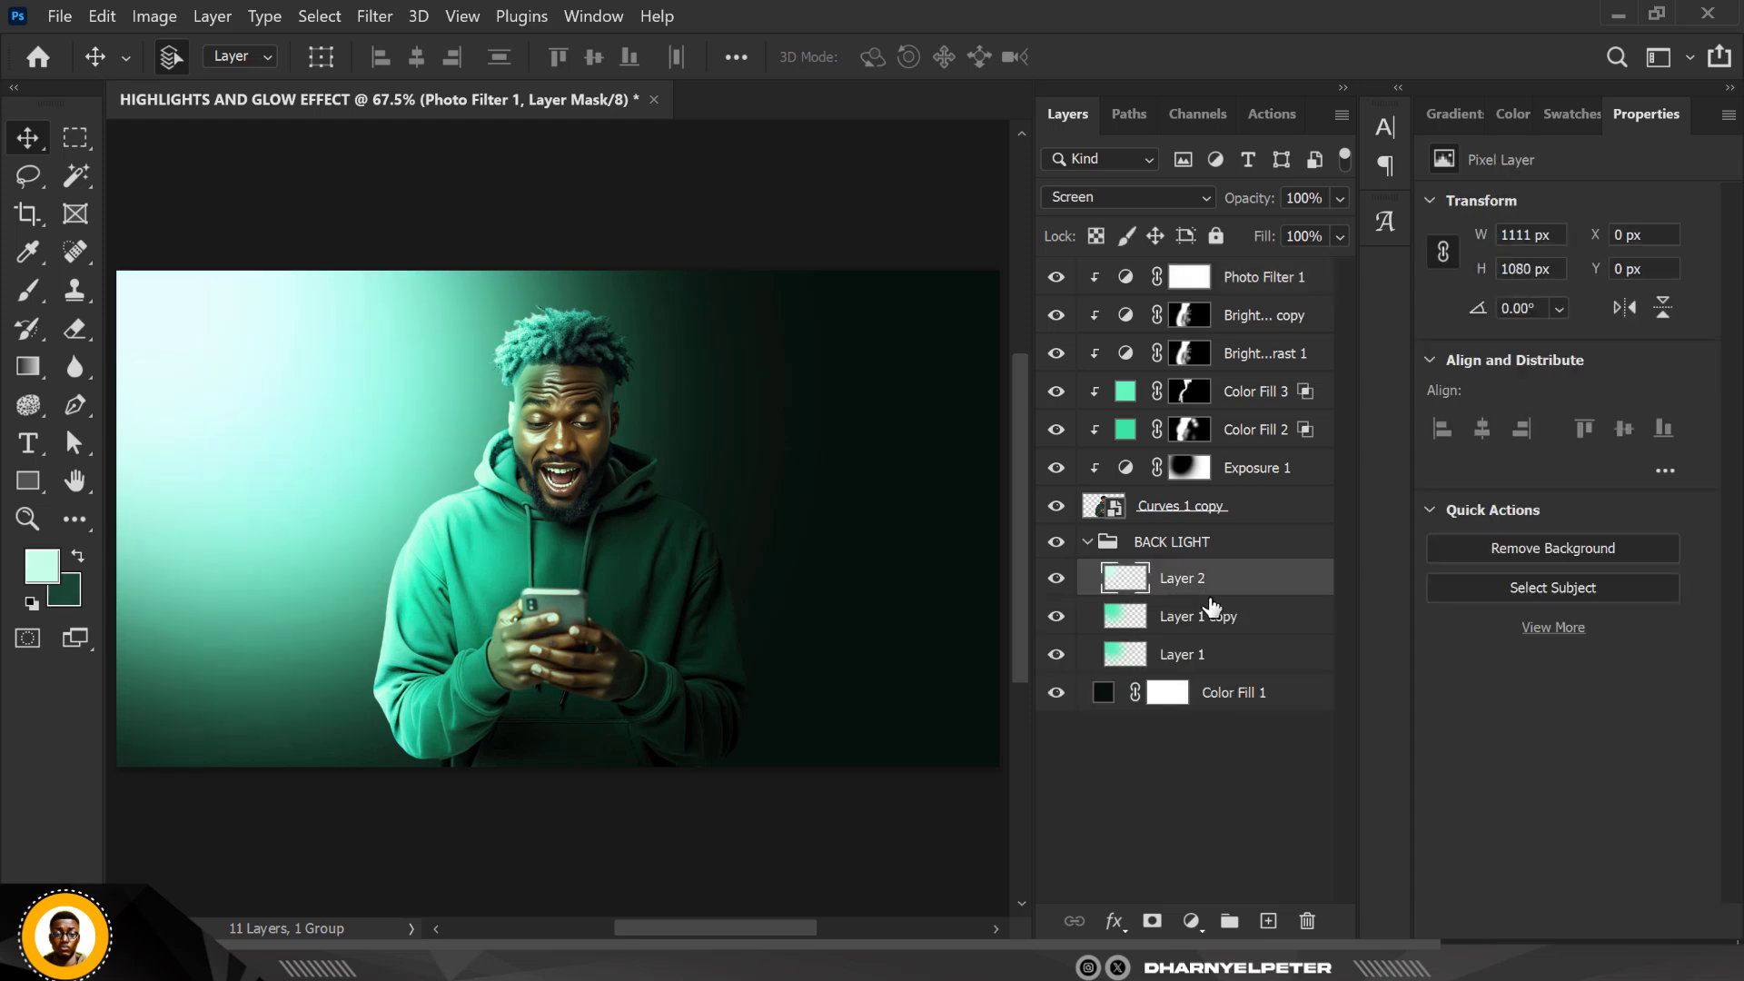
{"action": "left_click", "coordinate": [1218, 621]}
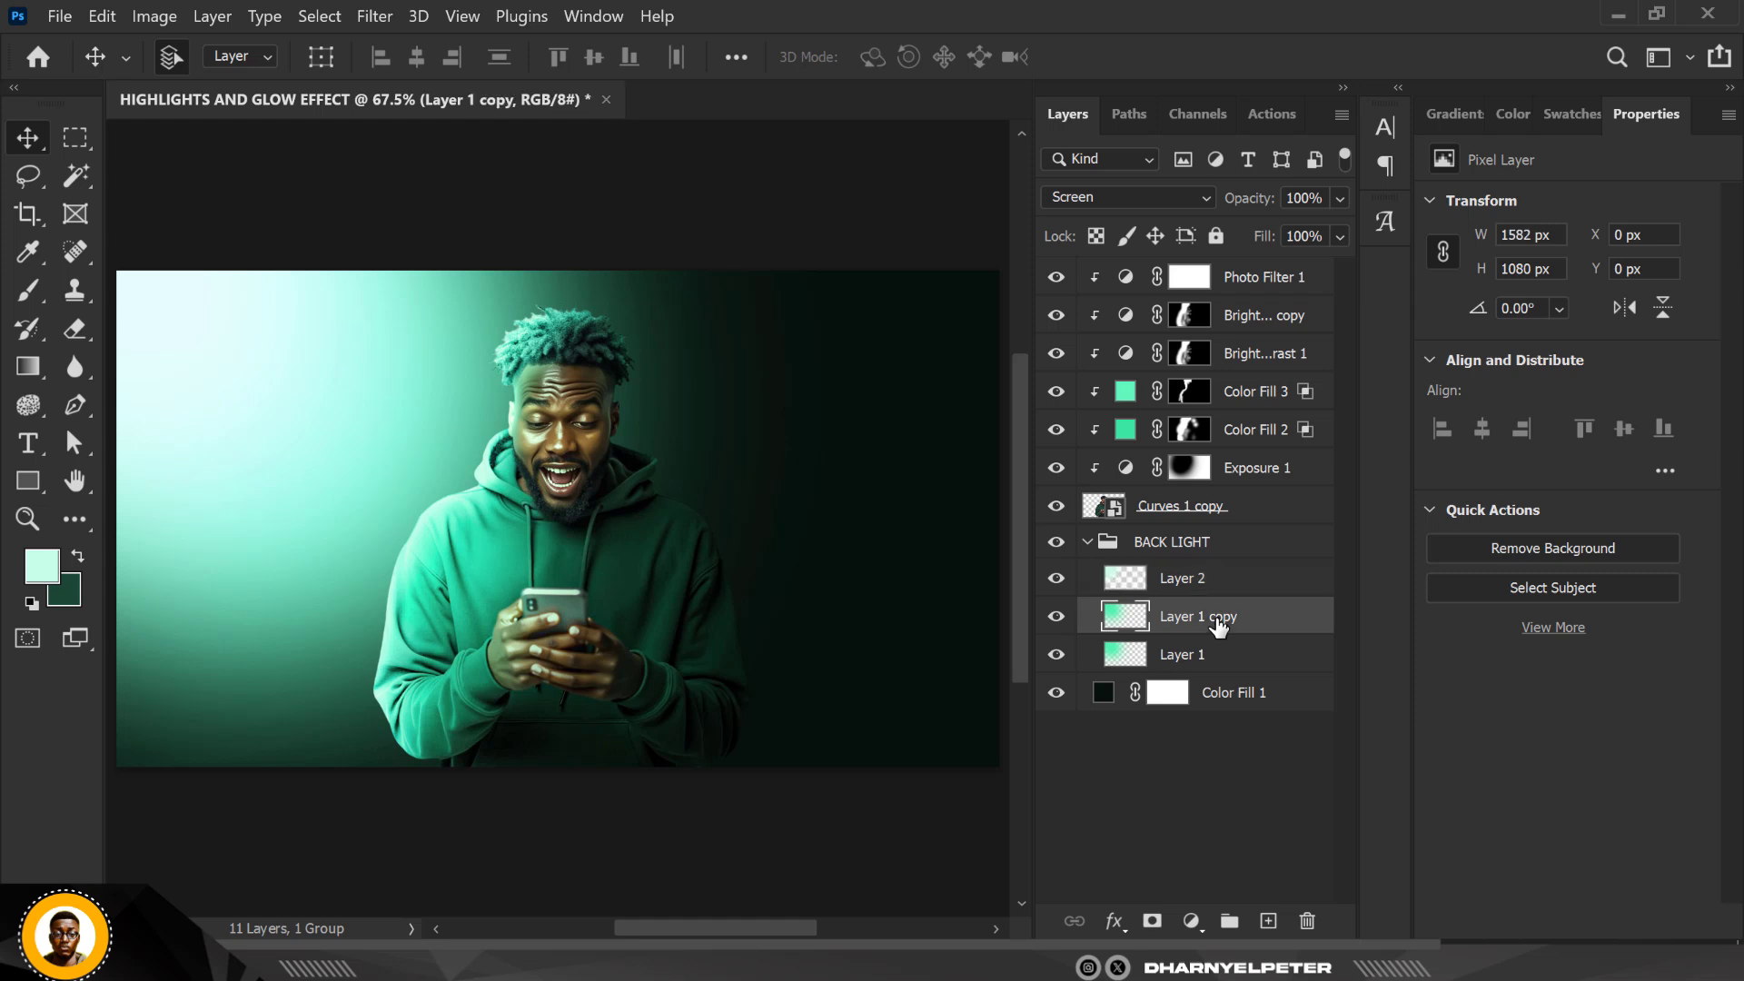
{"action": "left_click", "coordinate": [1342, 198]}
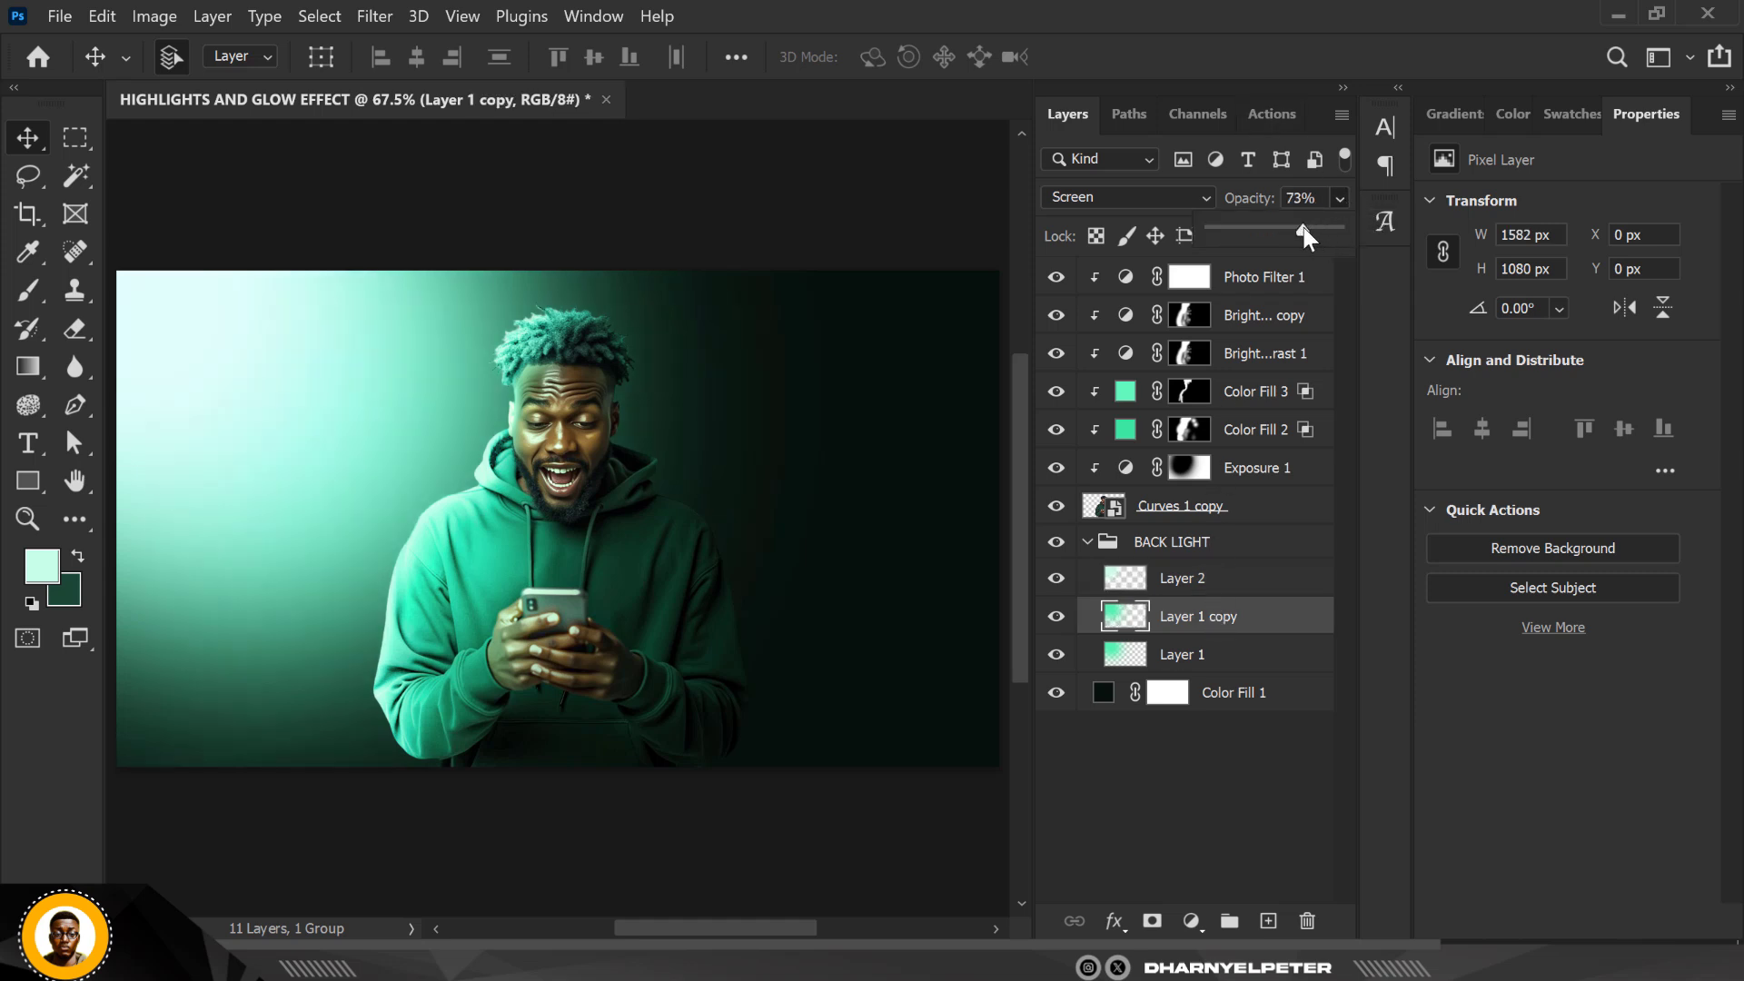
{"action": "left_click", "coordinate": [193, 200]}
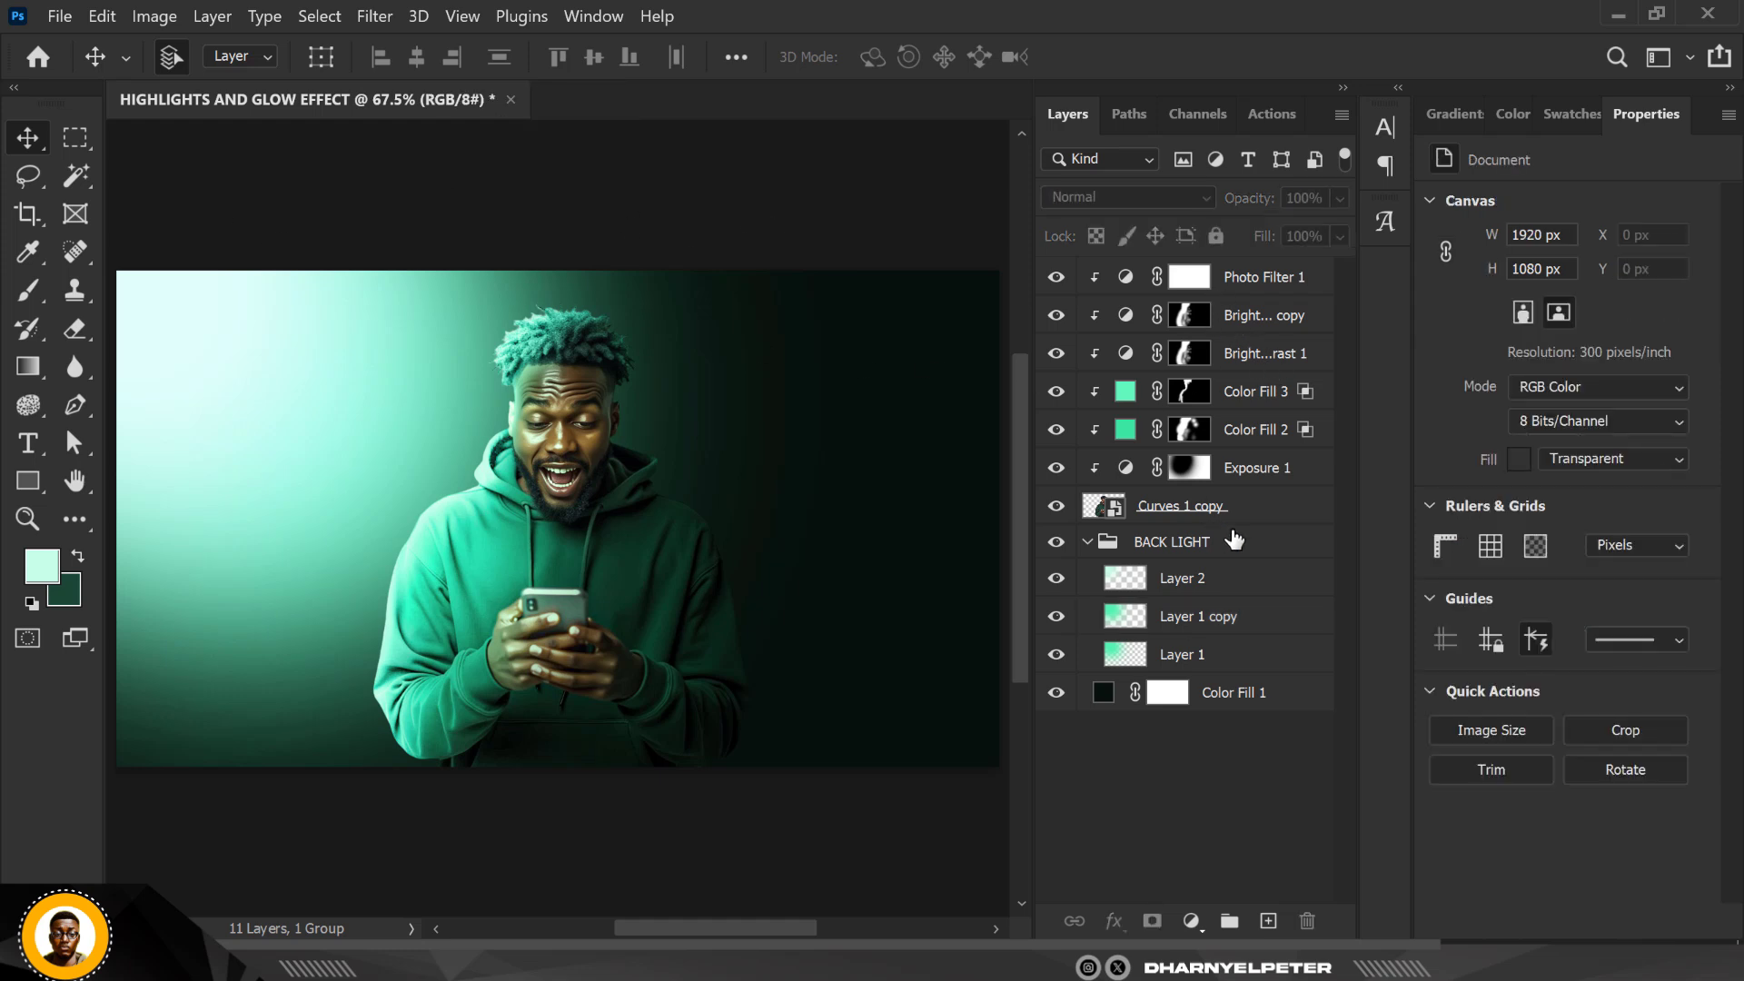
{"action": "left_click", "coordinate": [1088, 541]}
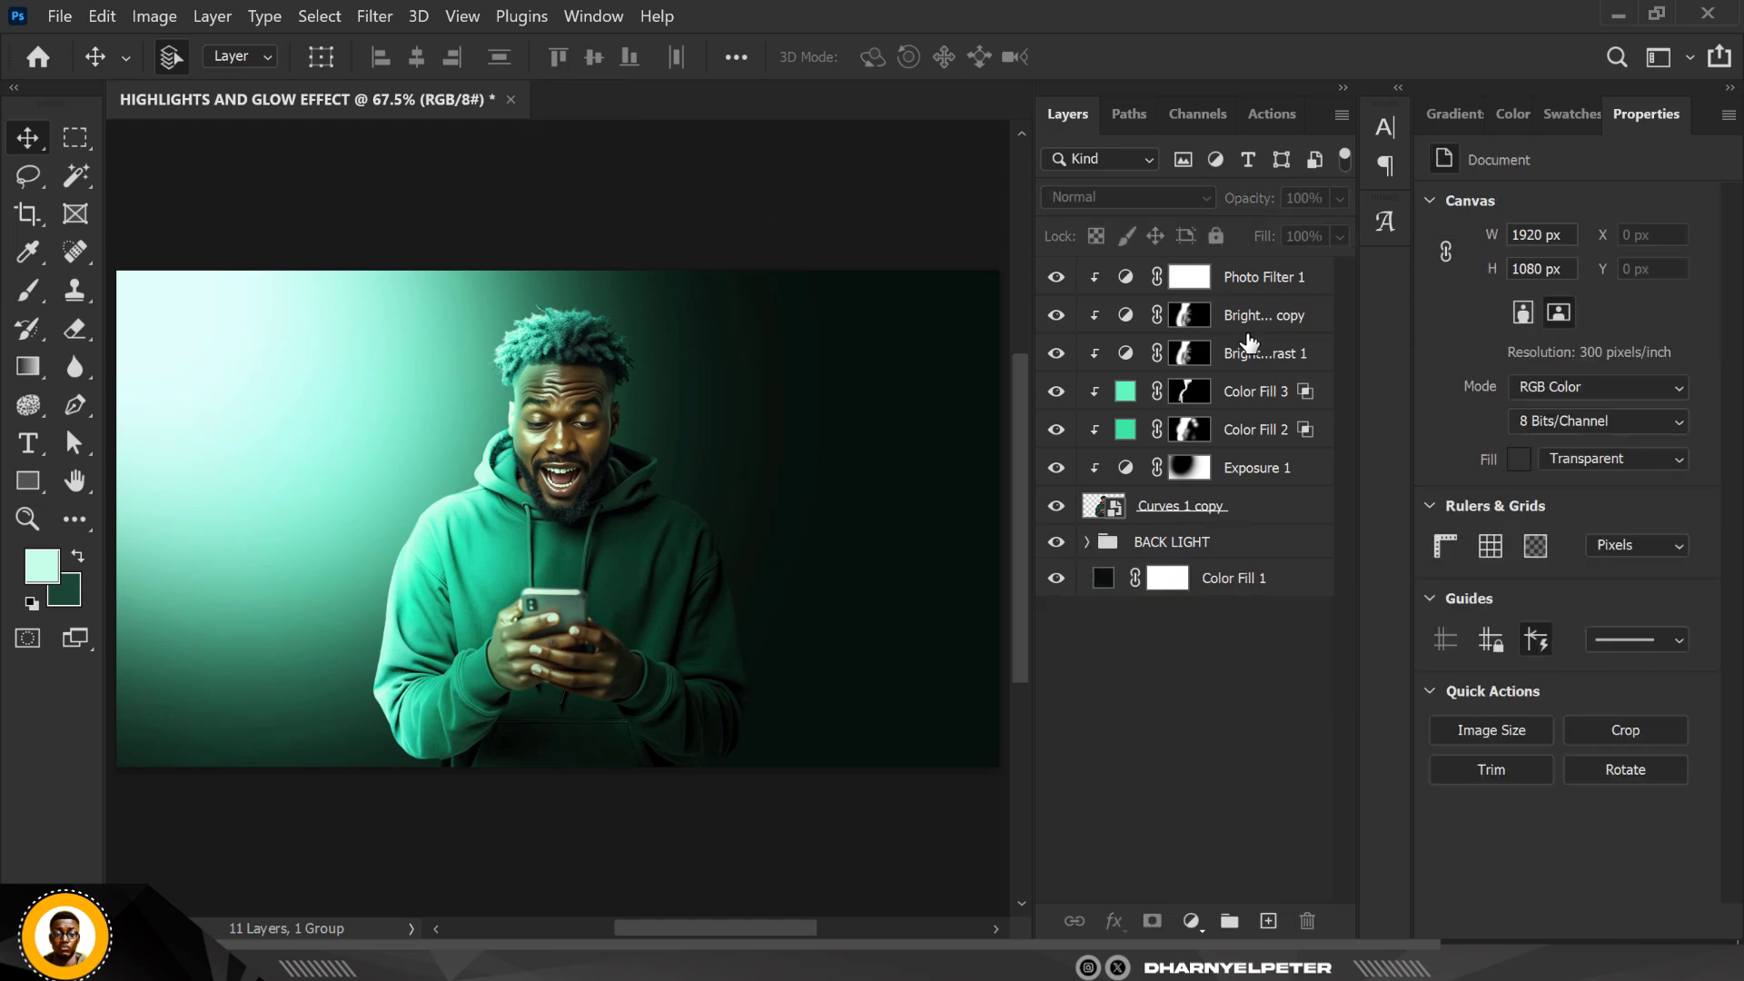
Group the subject layer Curves 1 copy with all its clipped adjustments up to Photo Filter 1, and name the group IMAGE
{"action": "left_click", "coordinate": [1255, 282]}
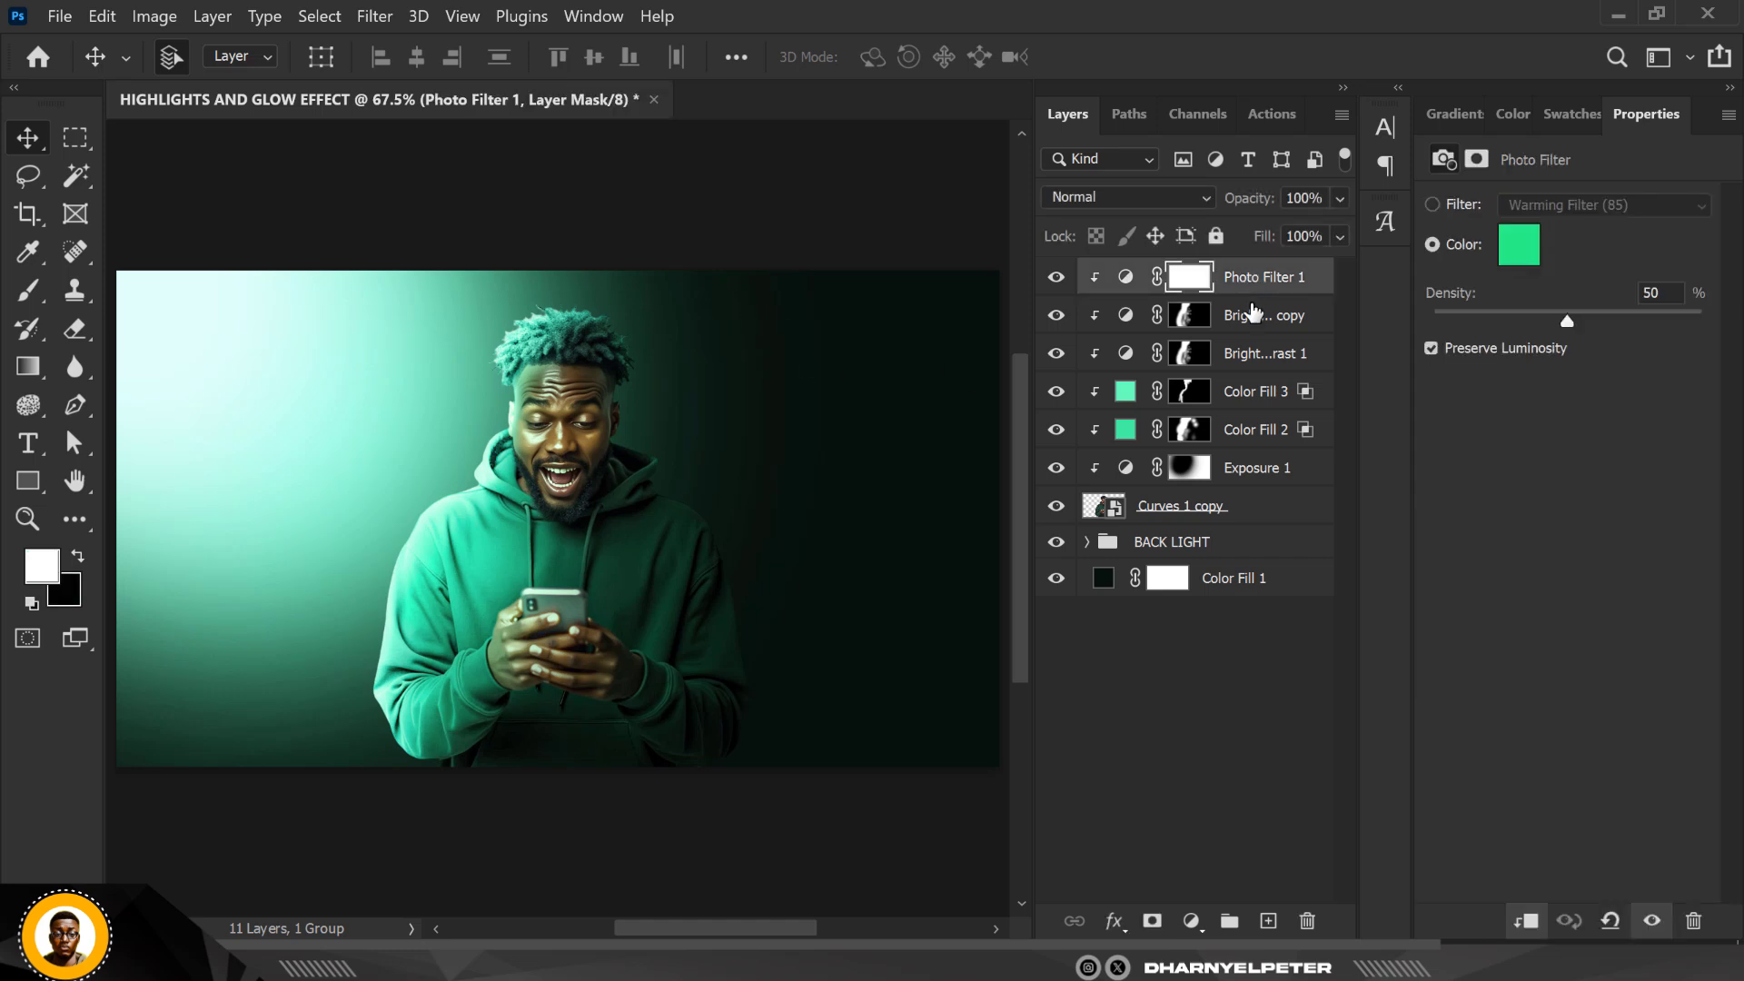
{"action": "left_click", "coordinate": [1234, 516]}
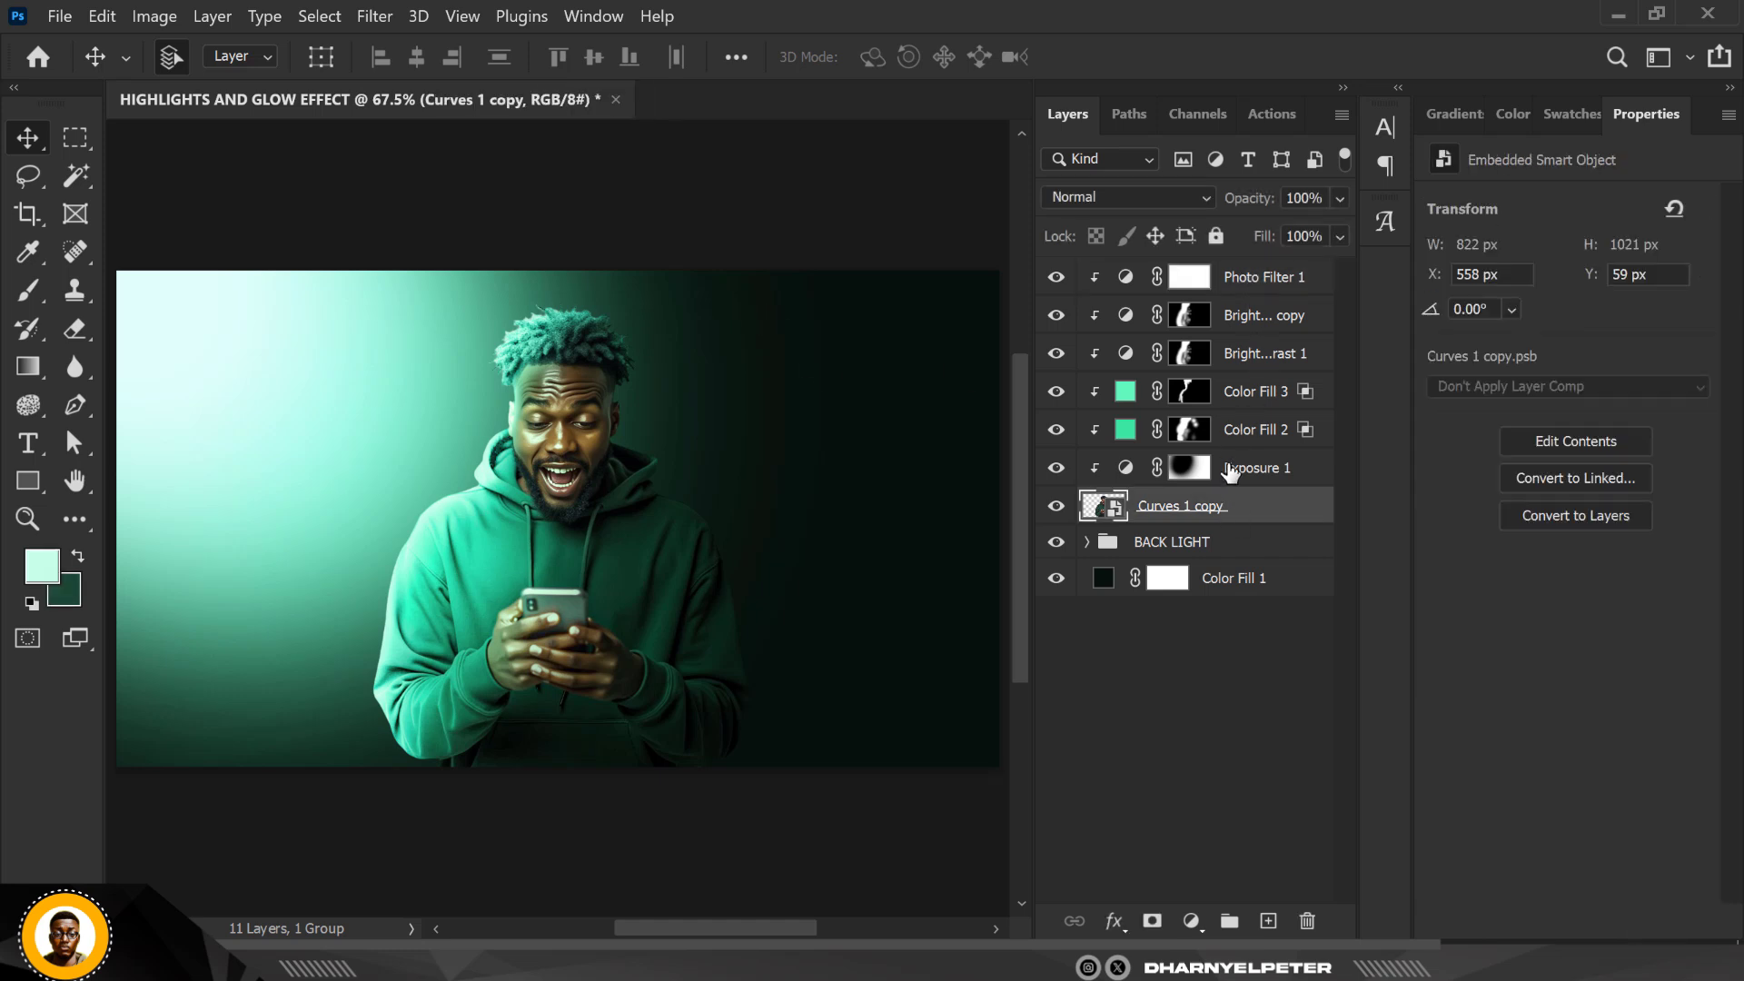
{"action": "left_click", "coordinate": [1245, 285], "text": "shift"}
{"action": "key", "text": "ctrl+g"}
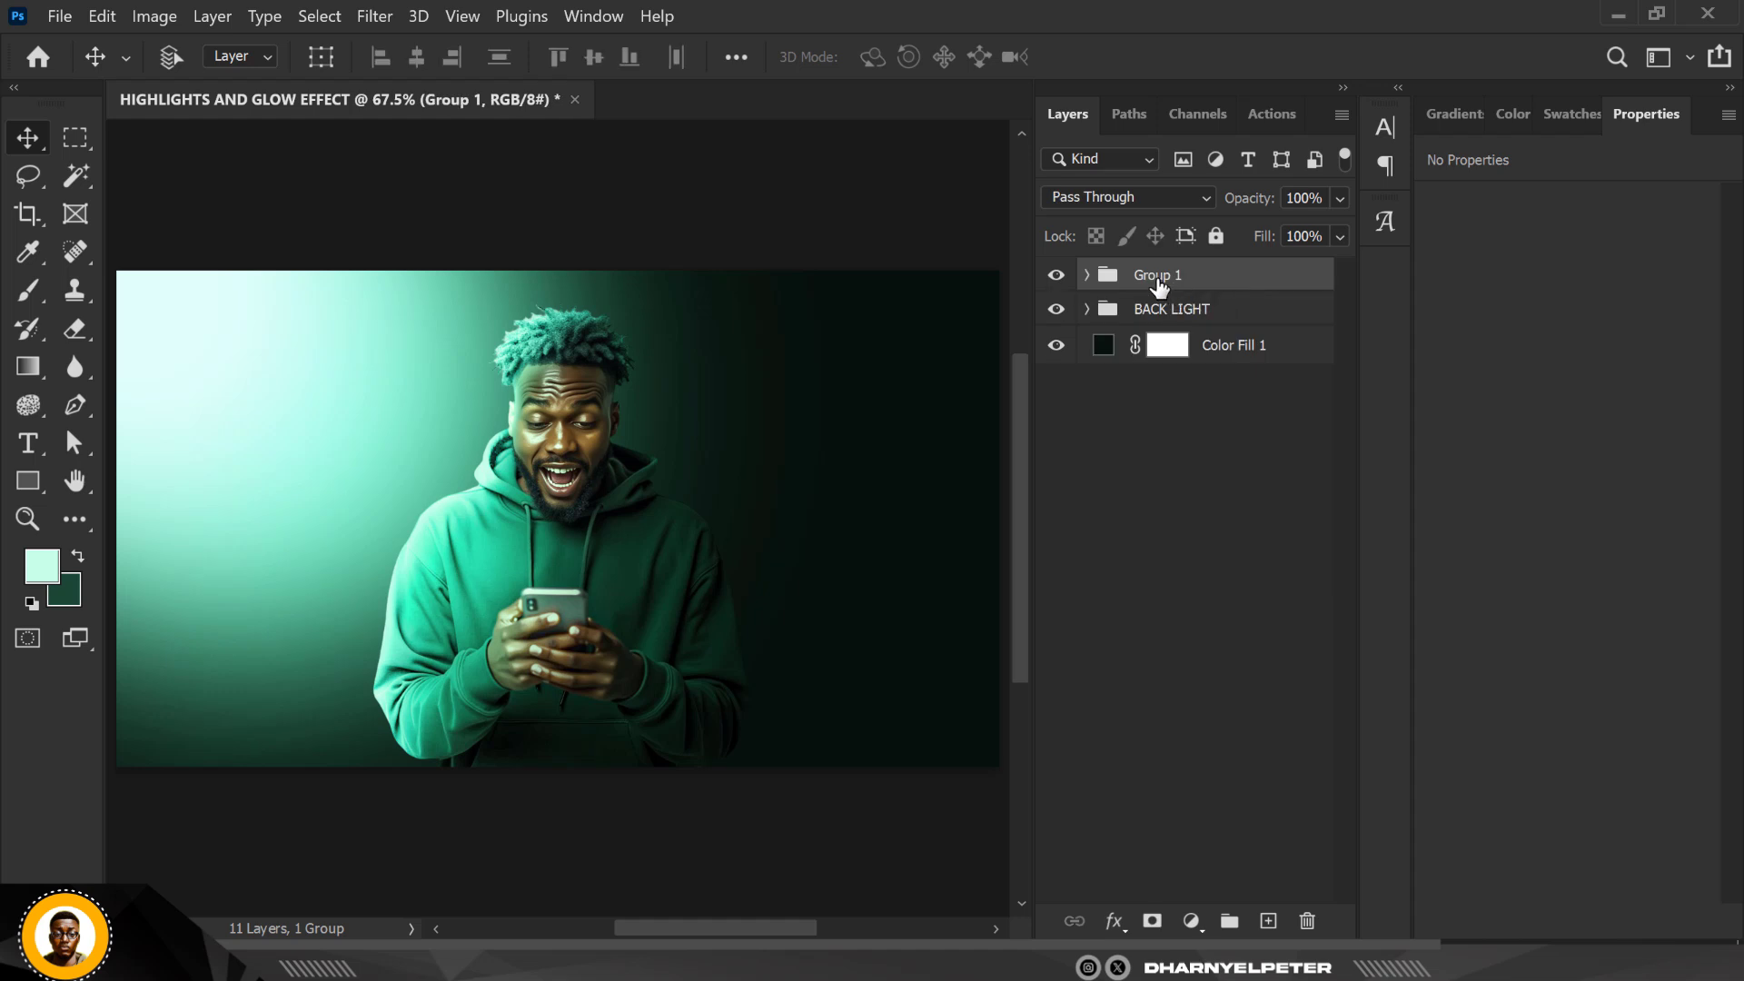
{"action": "double_click", "coordinate": [1158, 278]}
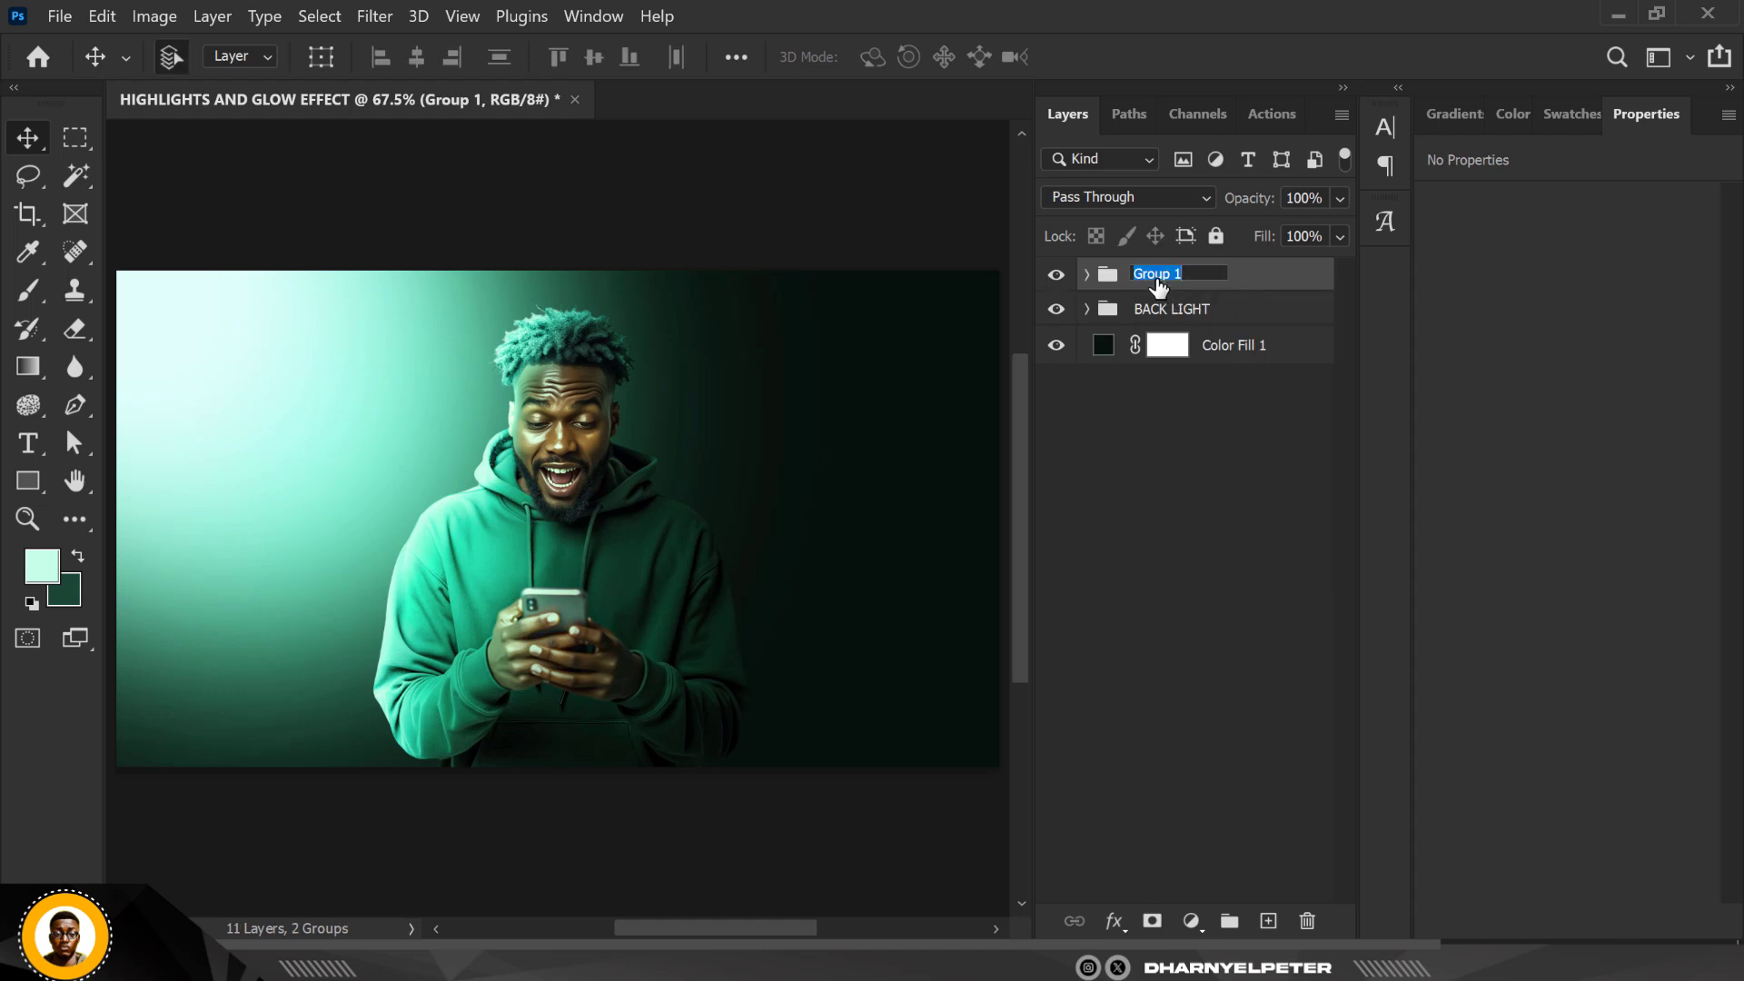
{"action": "type", "text": "IMAGE"}
{"action": "key", "text": "Return"}
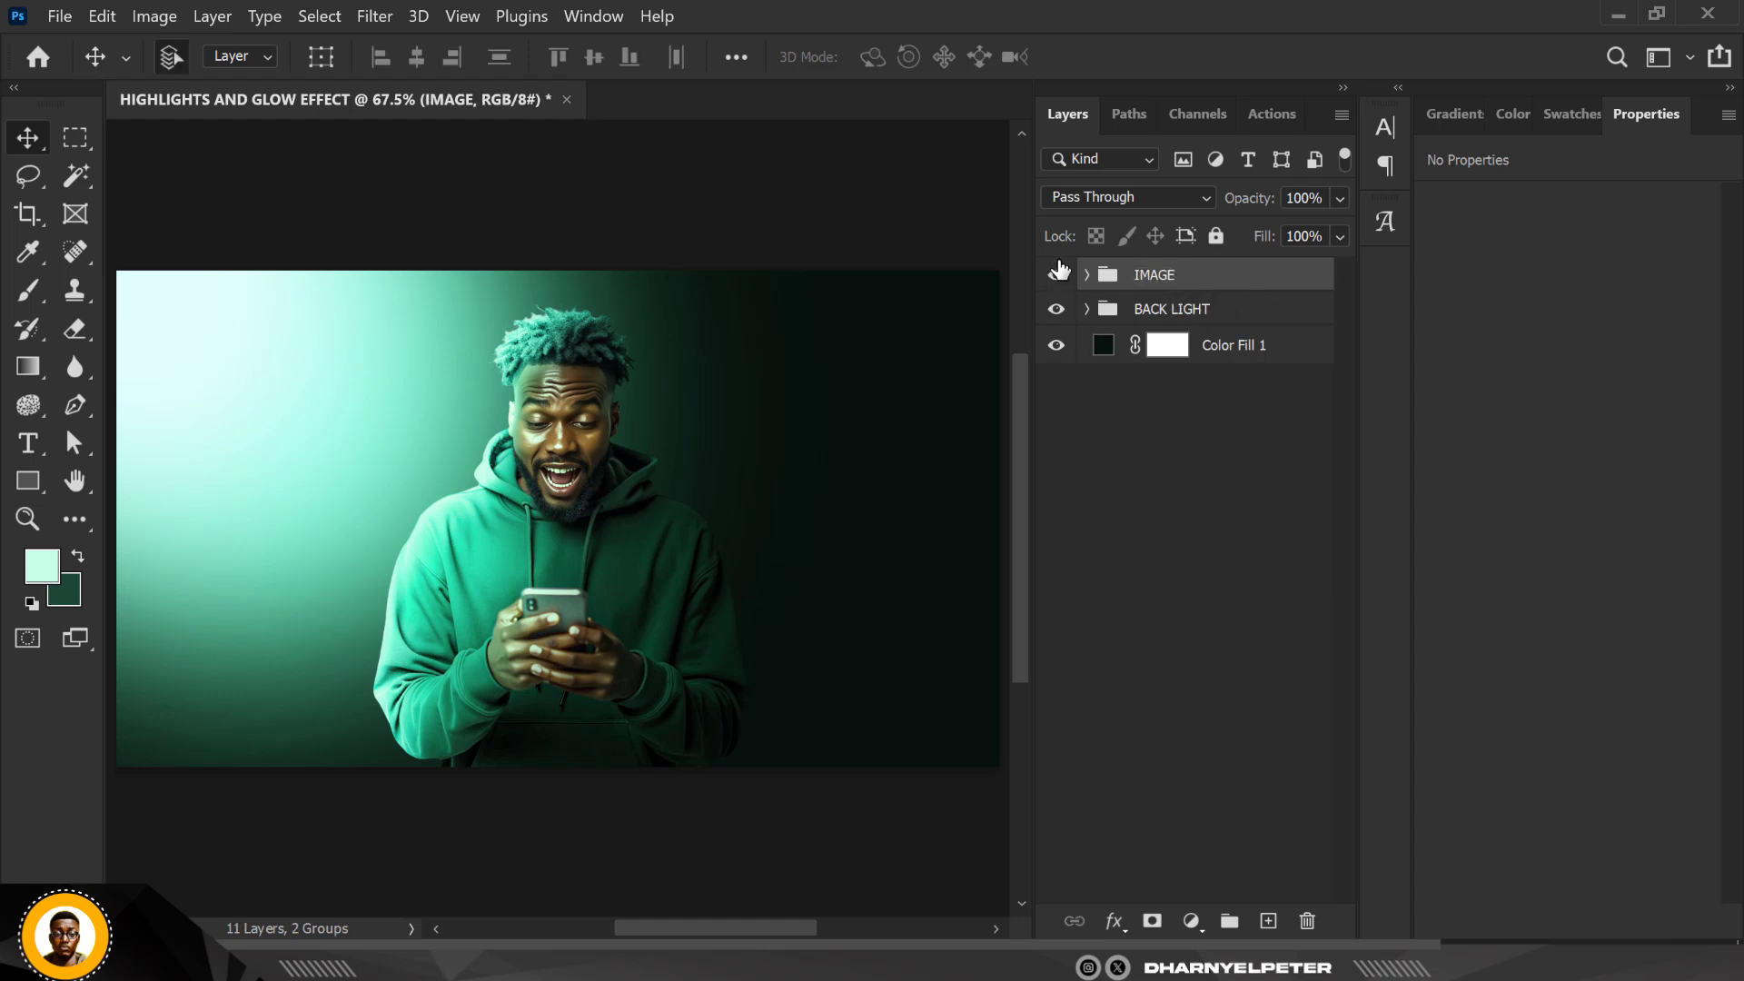
Compare the subject with and without the Color Fill 3 and Color Fill 2 highlights in the IMAGE group
{"action": "scroll", "coordinate": [616, 500], "scroll_direction": "up", "scroll_amount": 2}
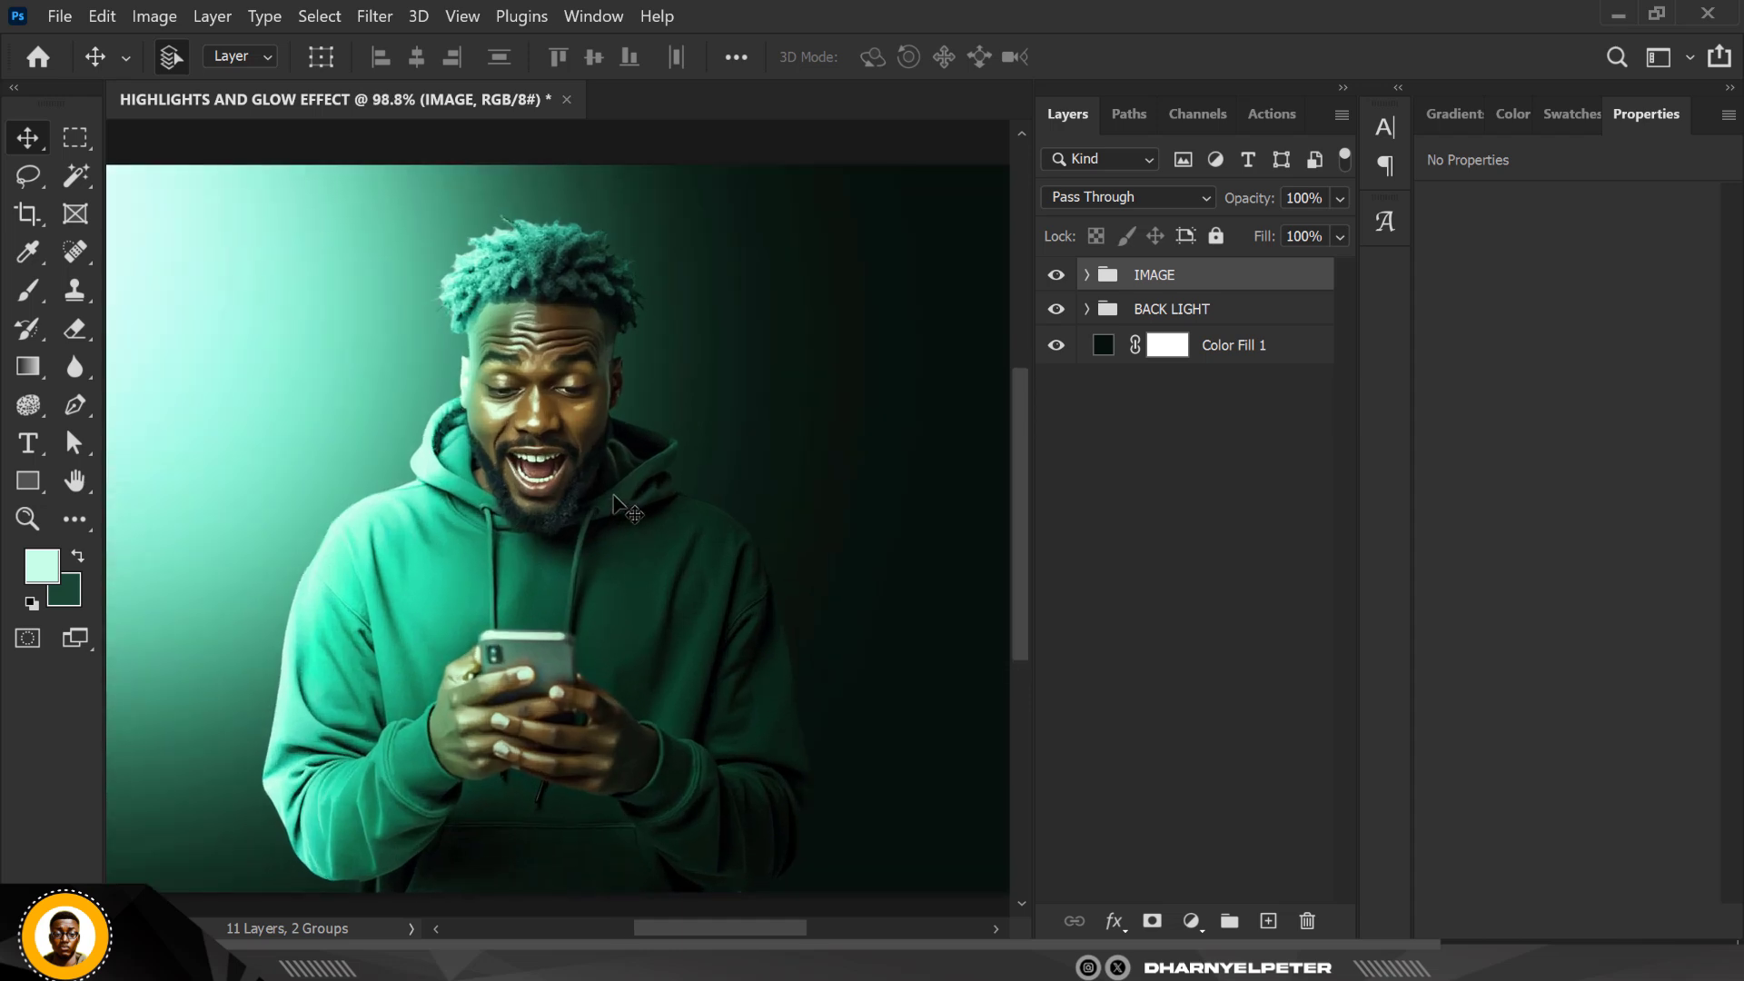
{"action": "left_click", "coordinate": [1086, 275]}
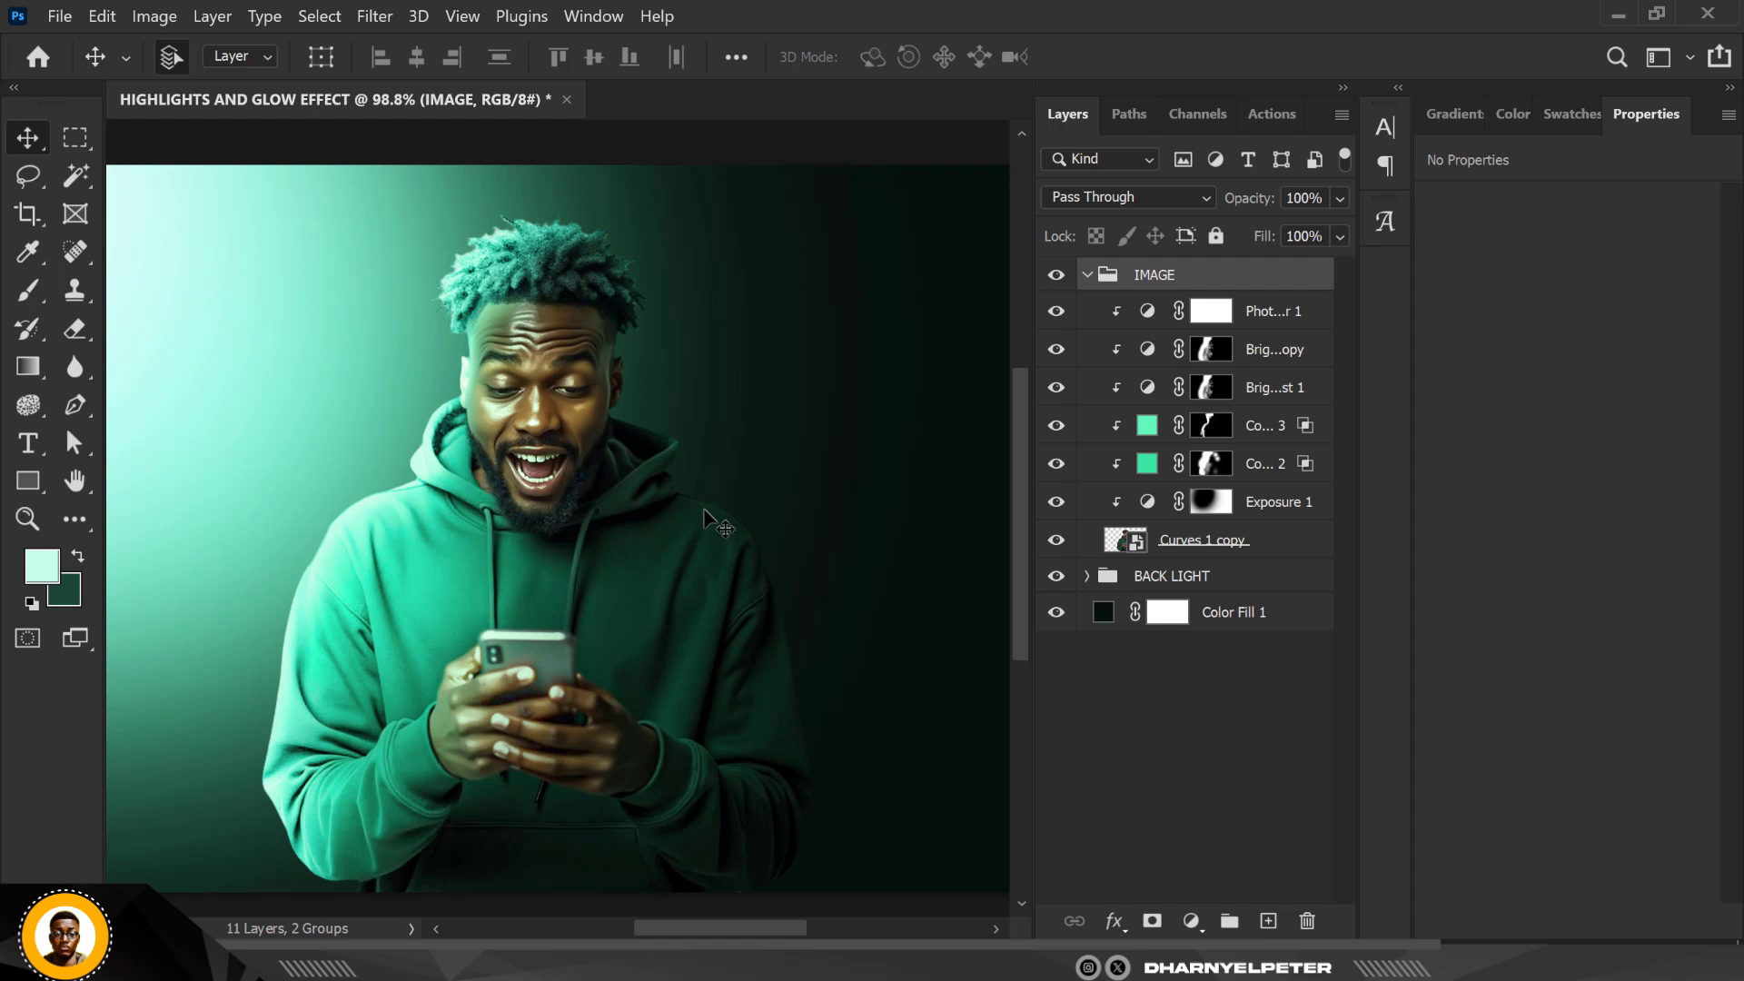
{"action": "left_click", "coordinate": [1056, 427]}
{"action": "left_click", "coordinate": [1057, 427]}
{"action": "left_click", "coordinate": [1057, 464]}
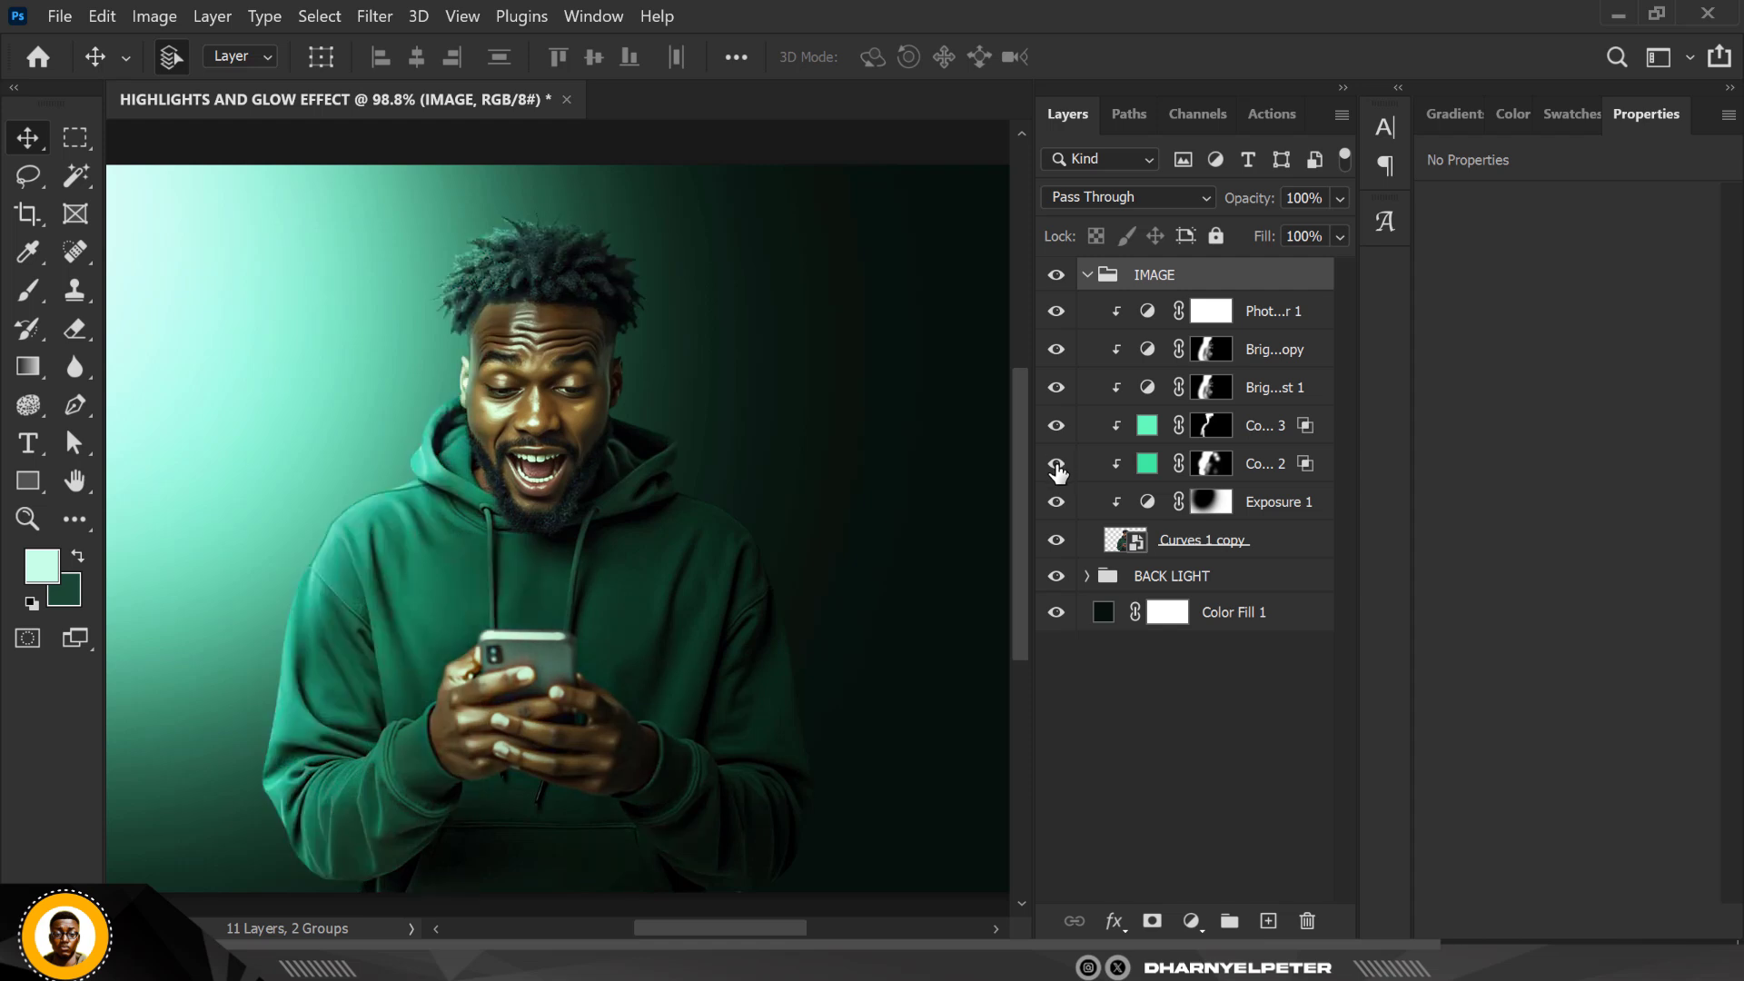
{"action": "left_click", "coordinate": [1057, 464]}
Paint white on the Color Fill 2 mask with an 80 px soft brush along the subject's hood, shoulder and sleeve on the dark side
{"action": "left_click", "coordinate": [1211, 465]}
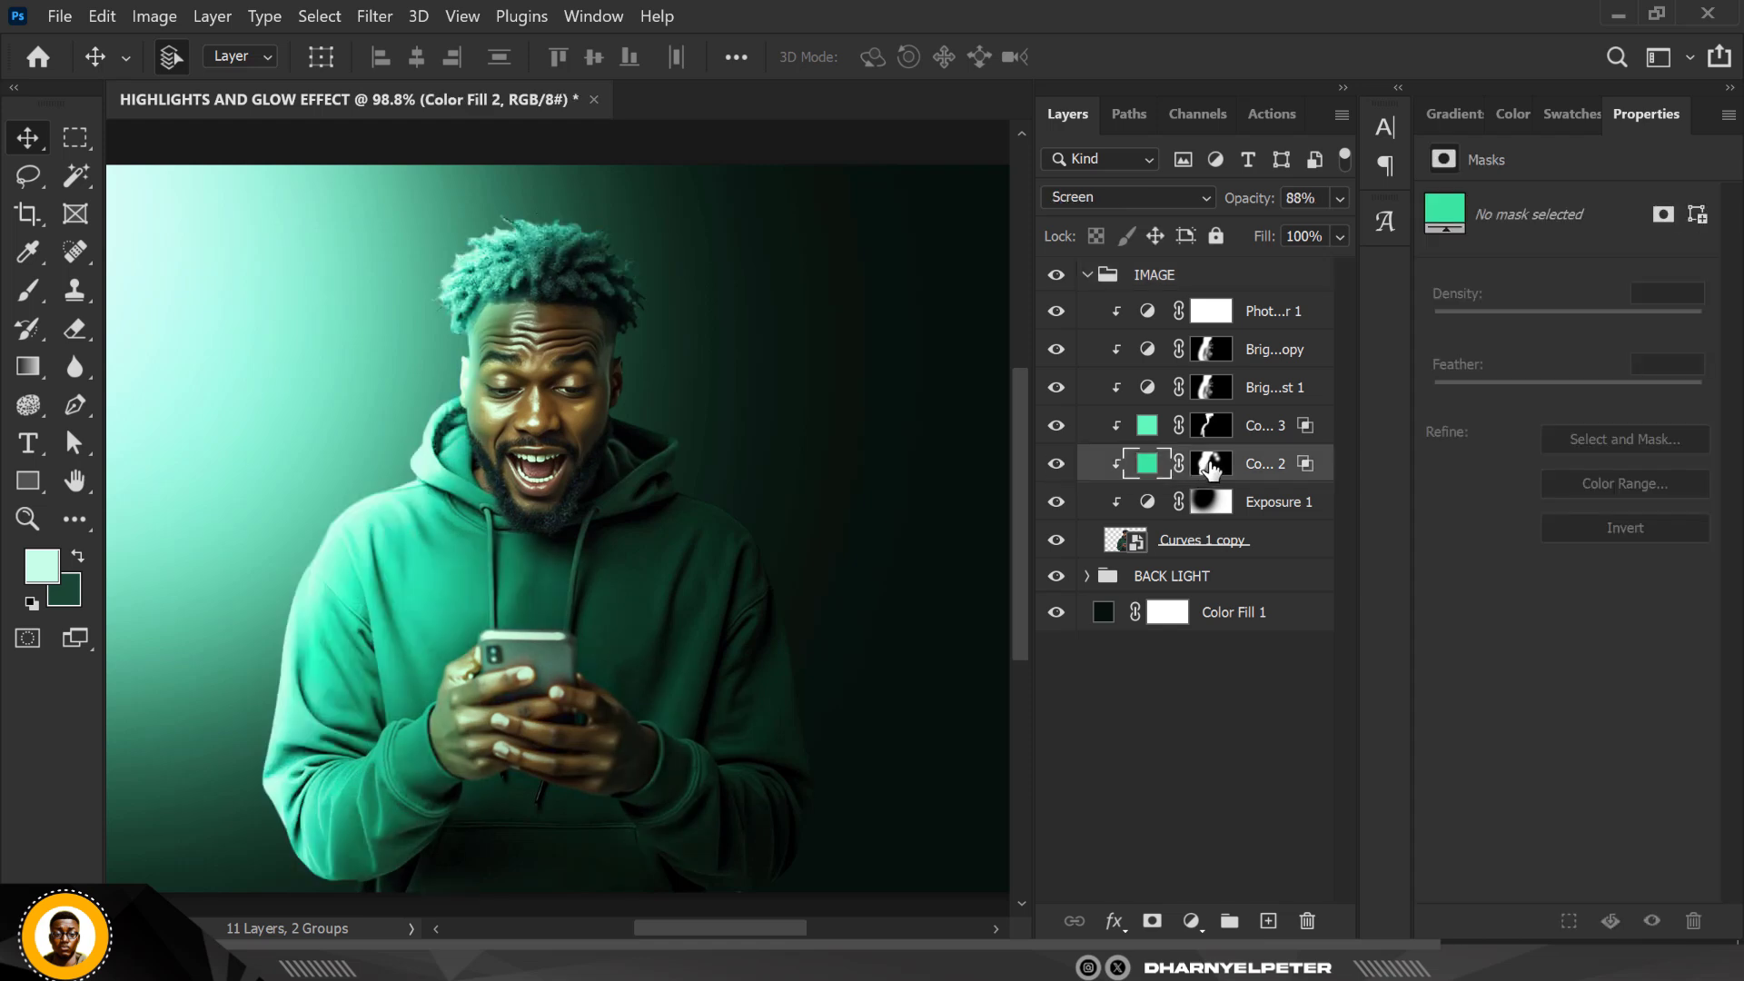
{"action": "left_click", "coordinate": [1211, 465]}
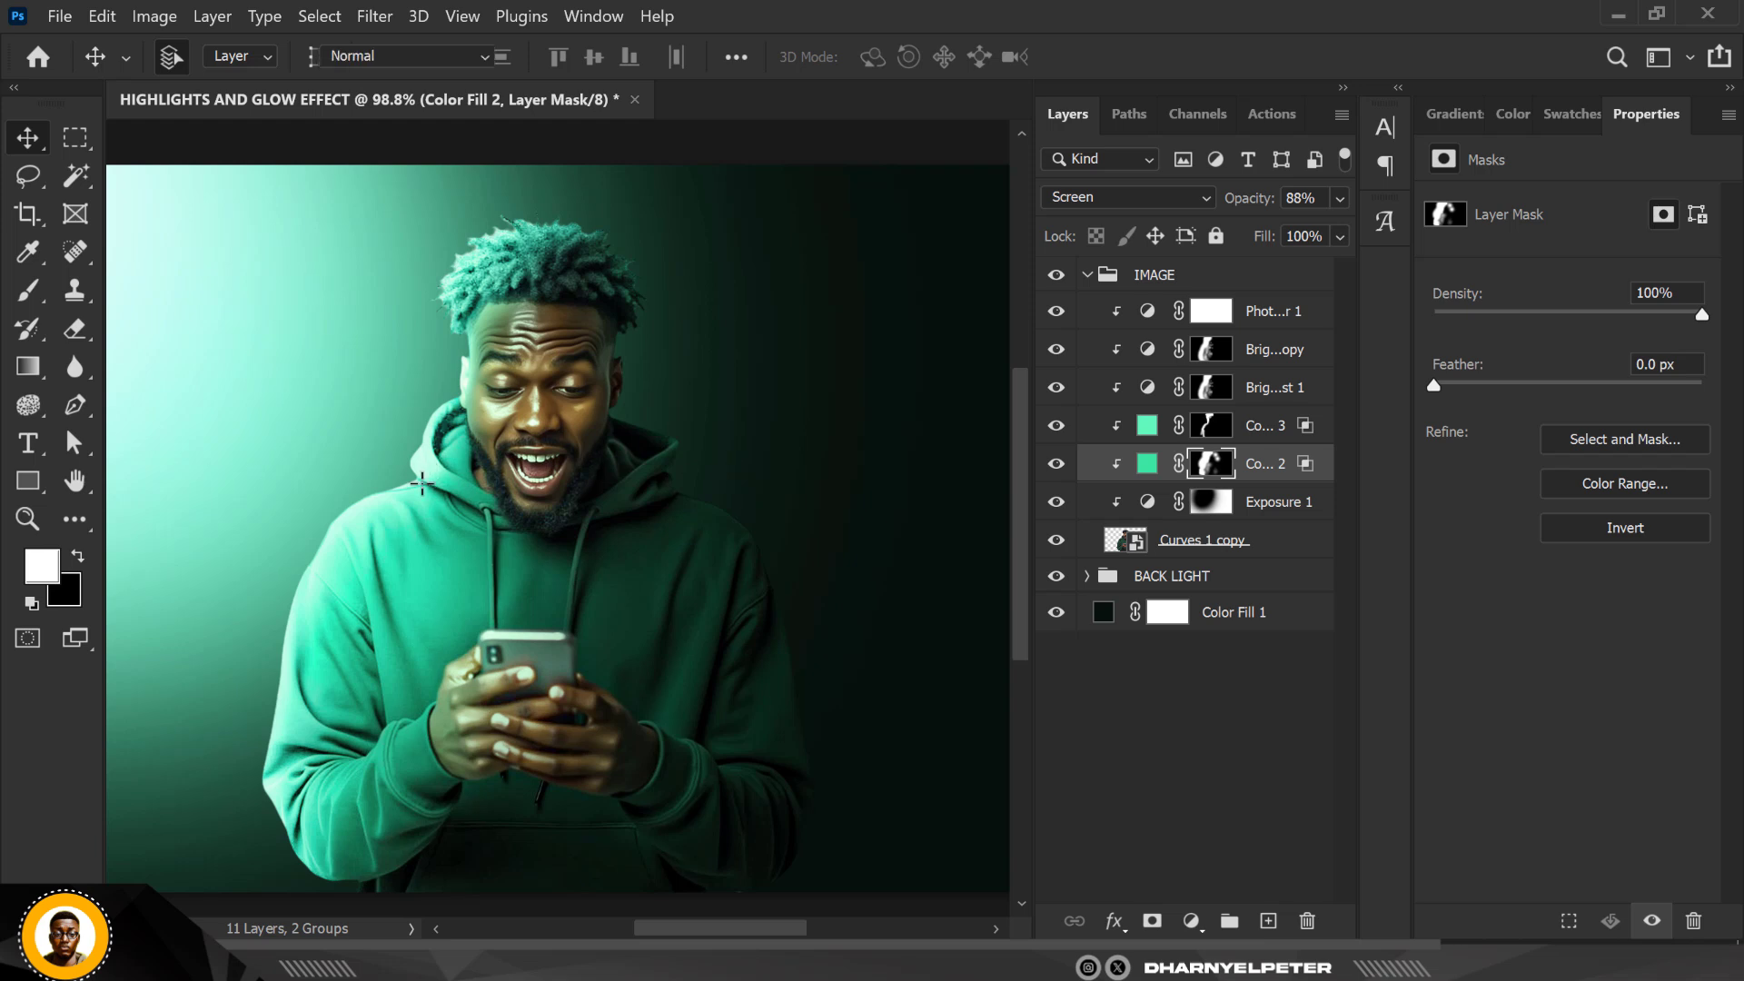
{"action": "key", "text": "b"}
{"action": "key", "text": "bracketleft"}
{"action": "key", "text": "bracketleft"}
{"action": "key", "text": "bracketleft"}
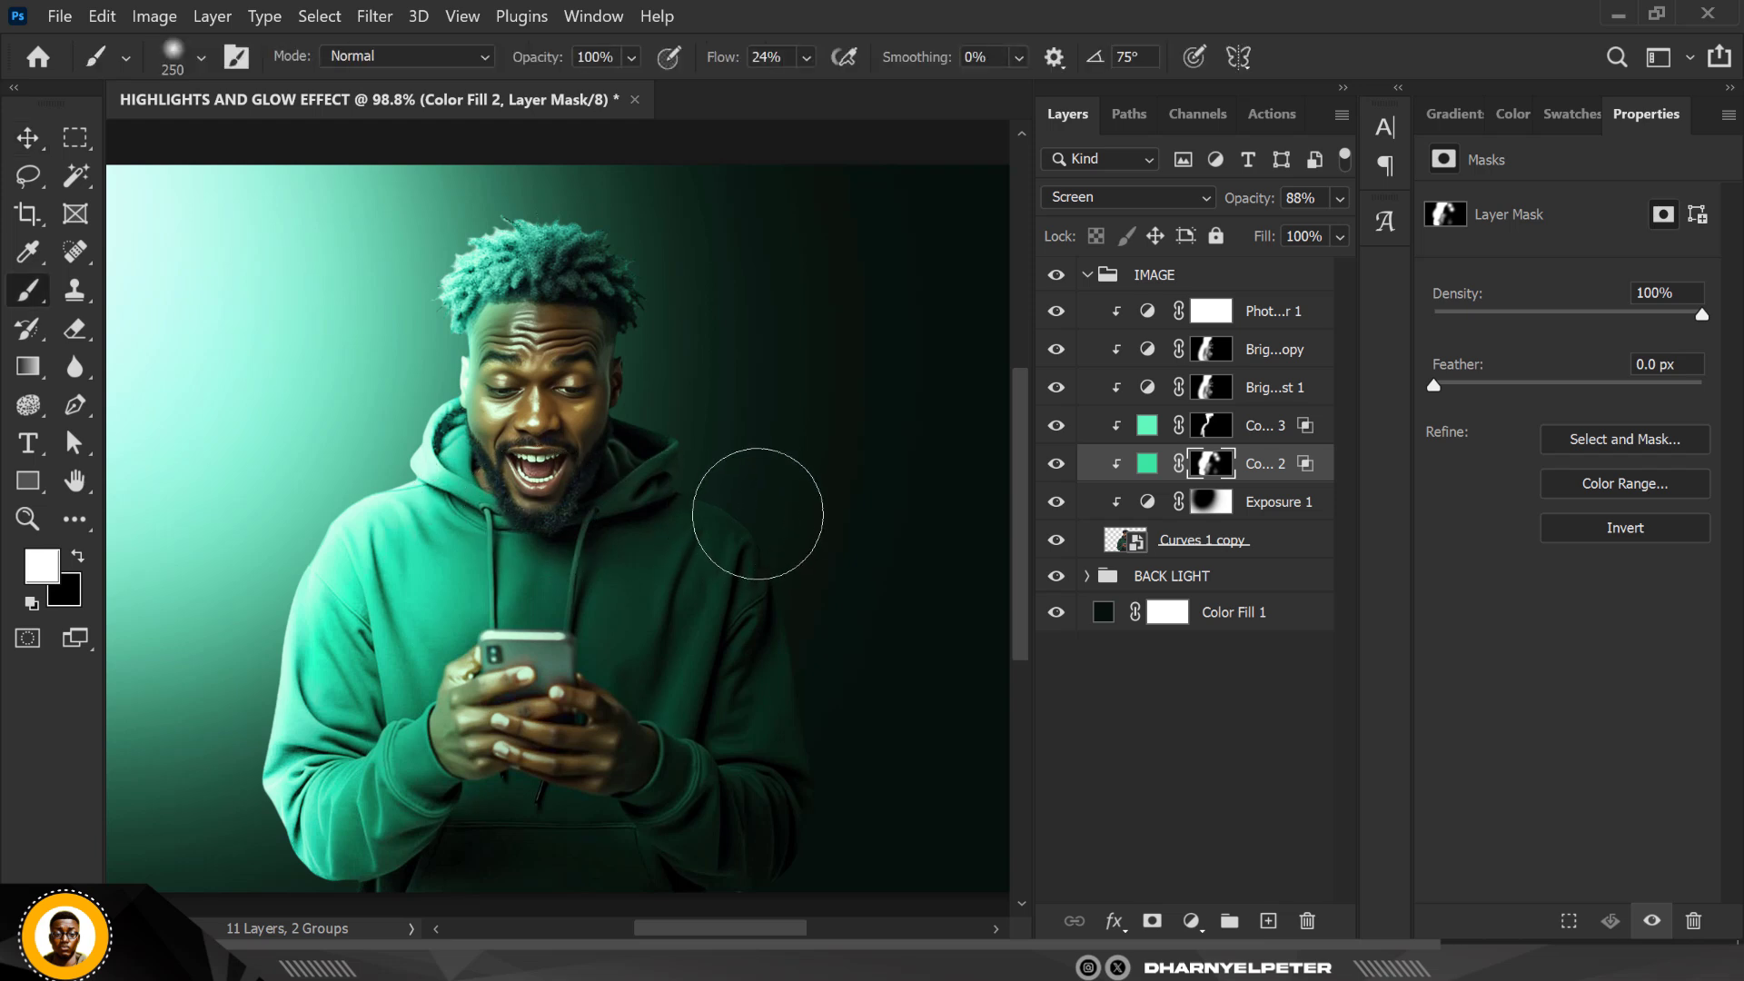
{"action": "key", "text": "bracketleft"}
{"action": "key", "text": "bracketleft"}
{"action": "key", "text": "bracketleft"}
{"action": "key", "text": "bracketleft"}
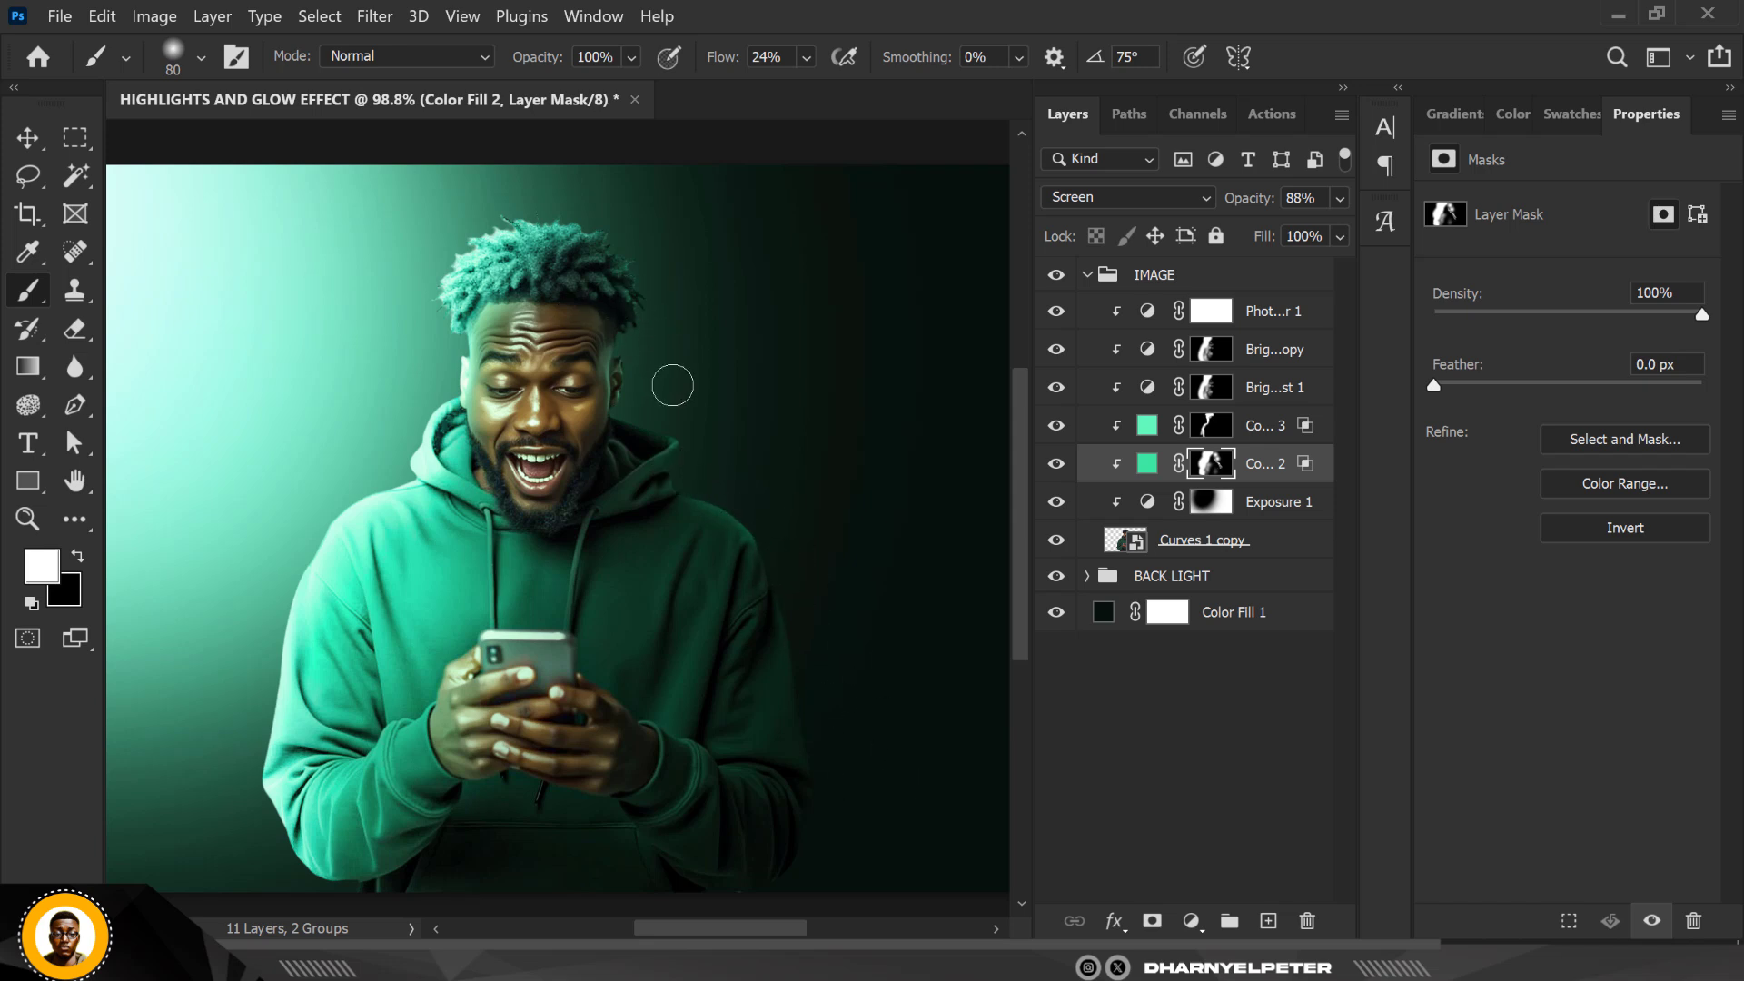
Paint white on the Color Fill 3 mask along the dark-side shoulder edge, switch to the Move tool and inspect the whole image
{"action": "left_click", "coordinate": [1215, 429]}
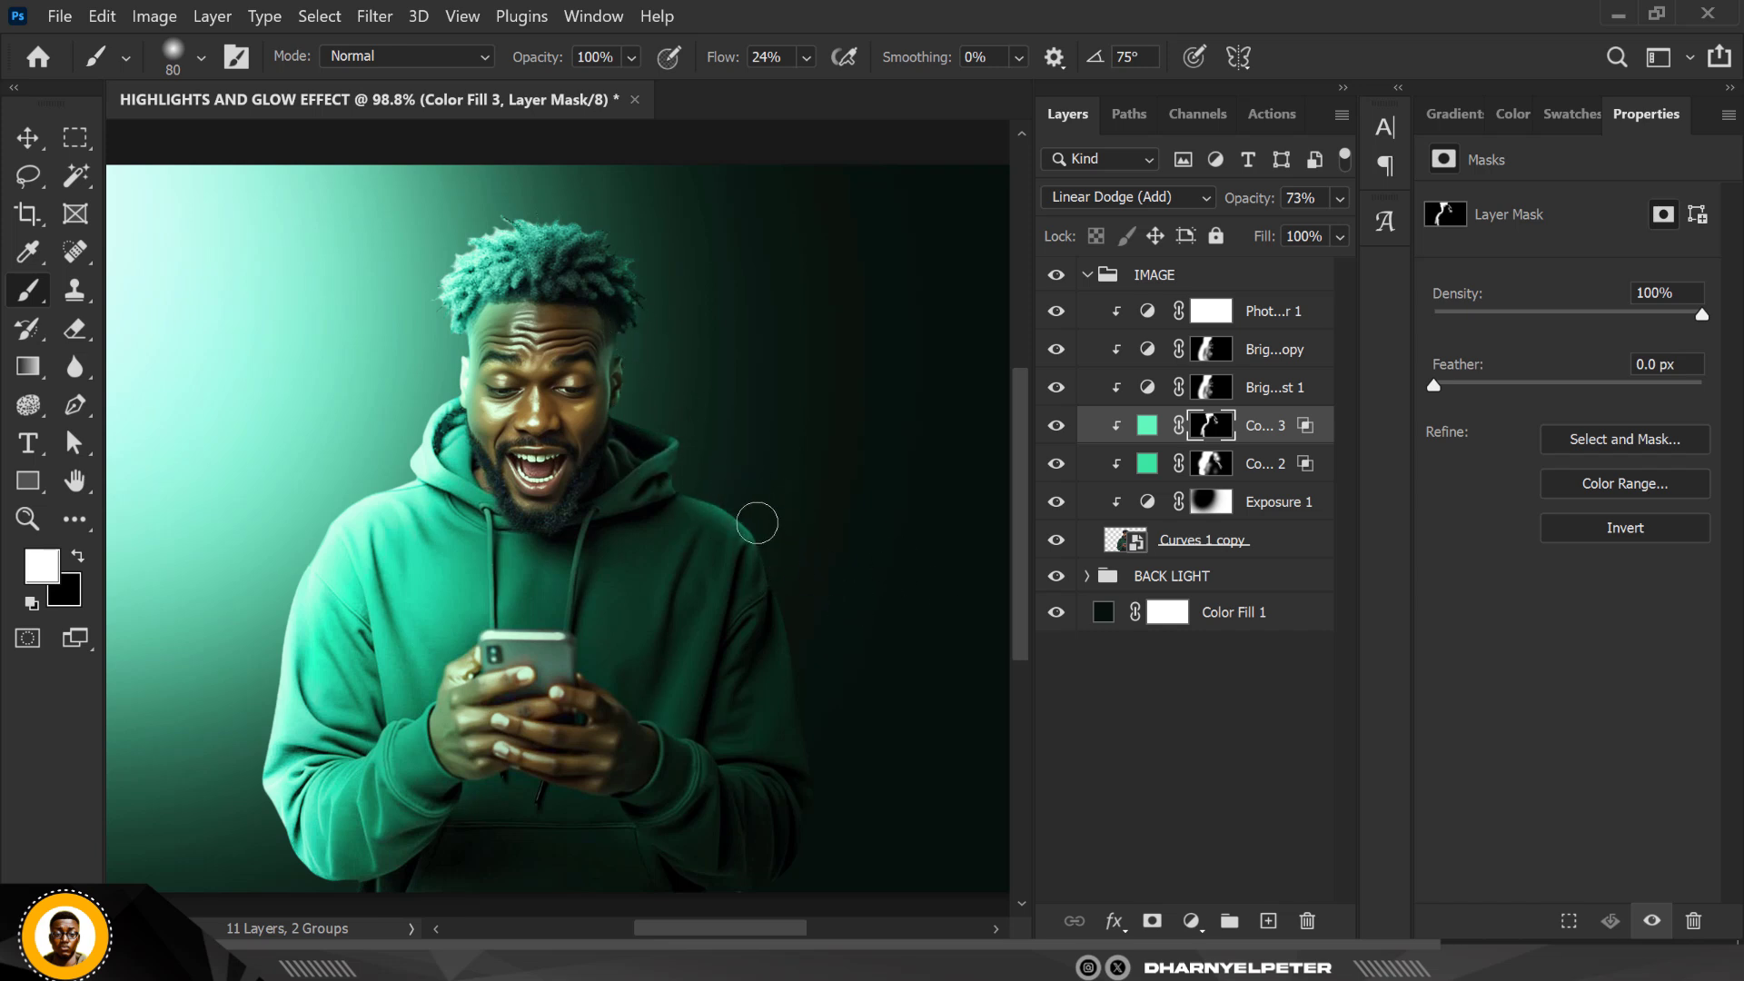
{"action": "scroll", "coordinate": [645, 442], "scroll_direction": "down", "scroll_amount": 1}
{"action": "scroll", "coordinate": [646, 442], "scroll_direction": "down", "scroll_amount": 1}
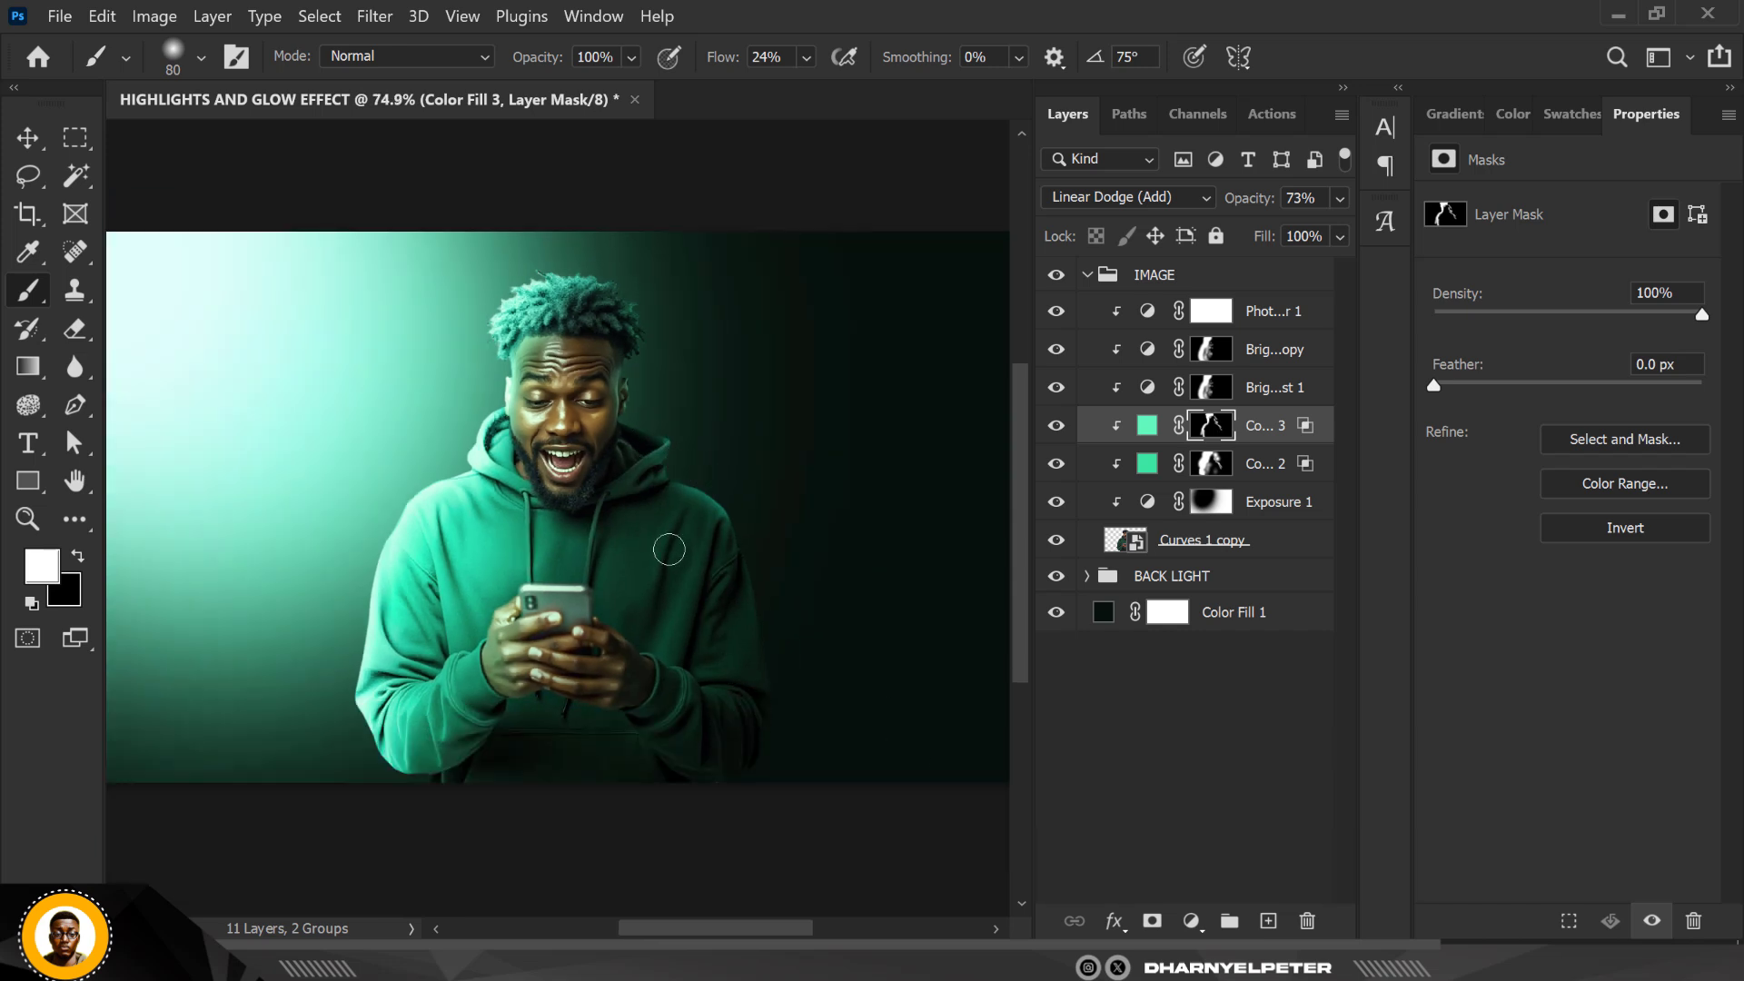
{"action": "left_click", "coordinate": [28, 137]}
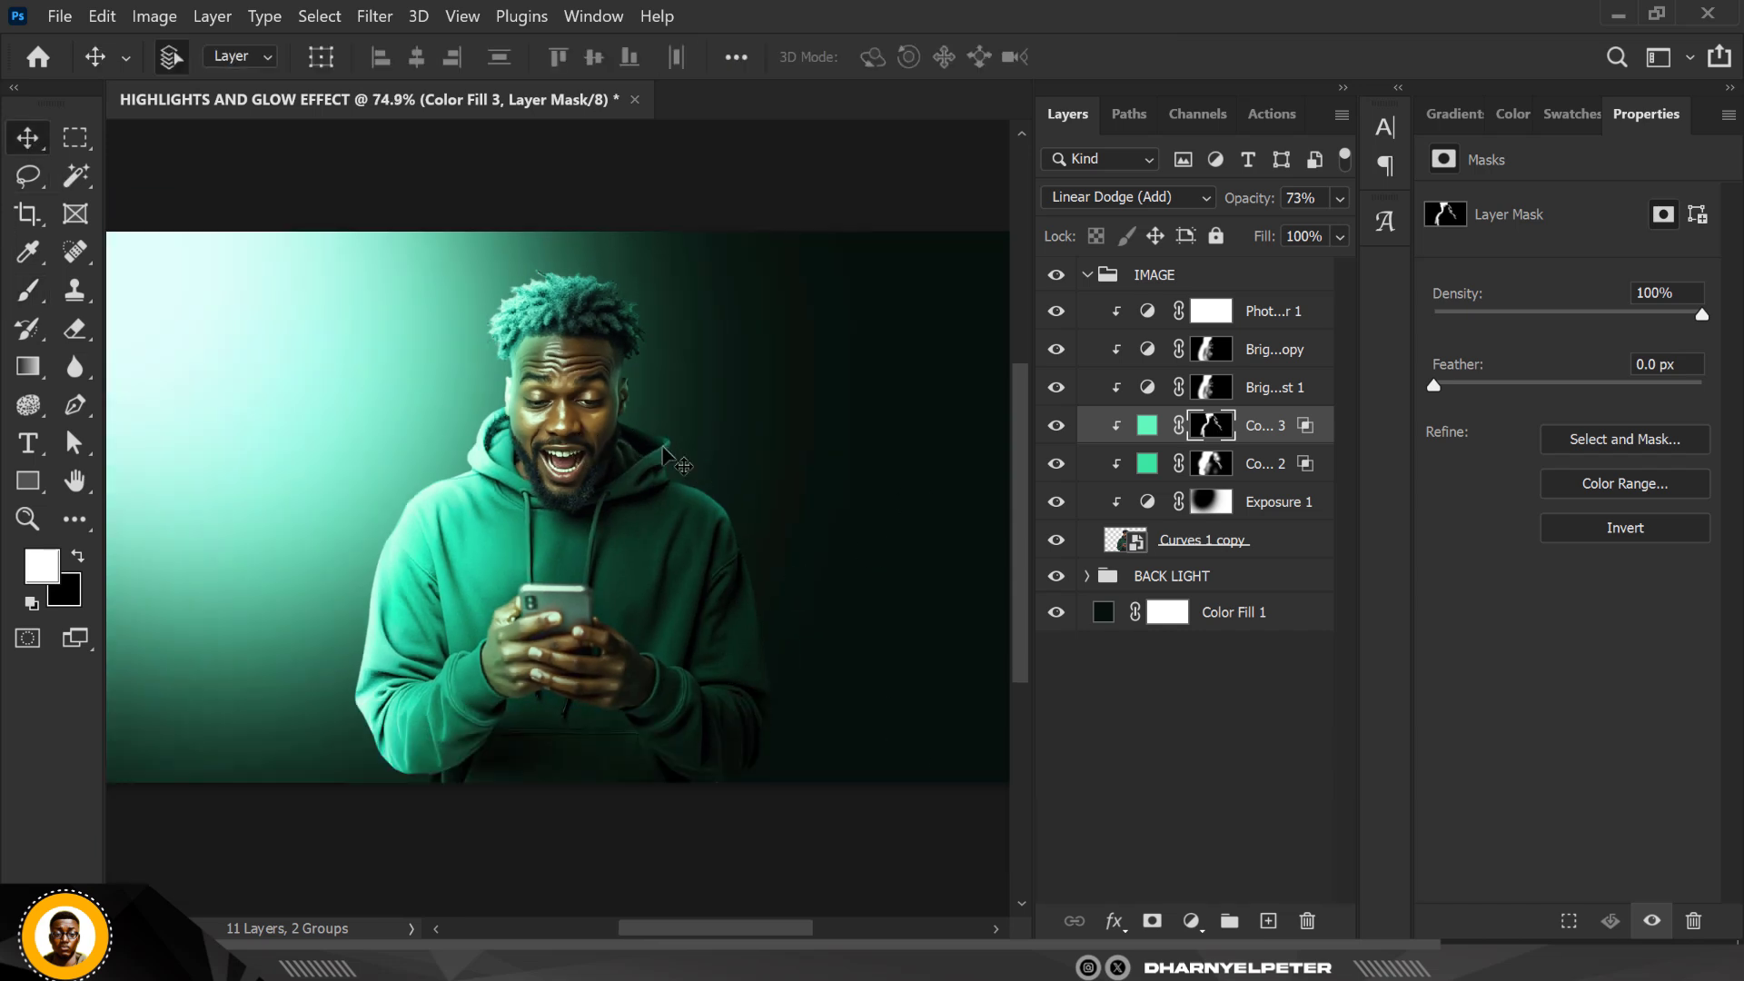
{"action": "scroll", "coordinate": [600, 431], "scroll_direction": "down", "scroll_amount": 1}
{"action": "scroll", "coordinate": [600, 432], "scroll_direction": "up", "scroll_amount": 1}
{"action": "scroll", "coordinate": [599, 434], "scroll_direction": "up", "scroll_amount": 1}
{"action": "scroll", "coordinate": [599, 434], "scroll_direction": "down", "scroll_amount": 1}
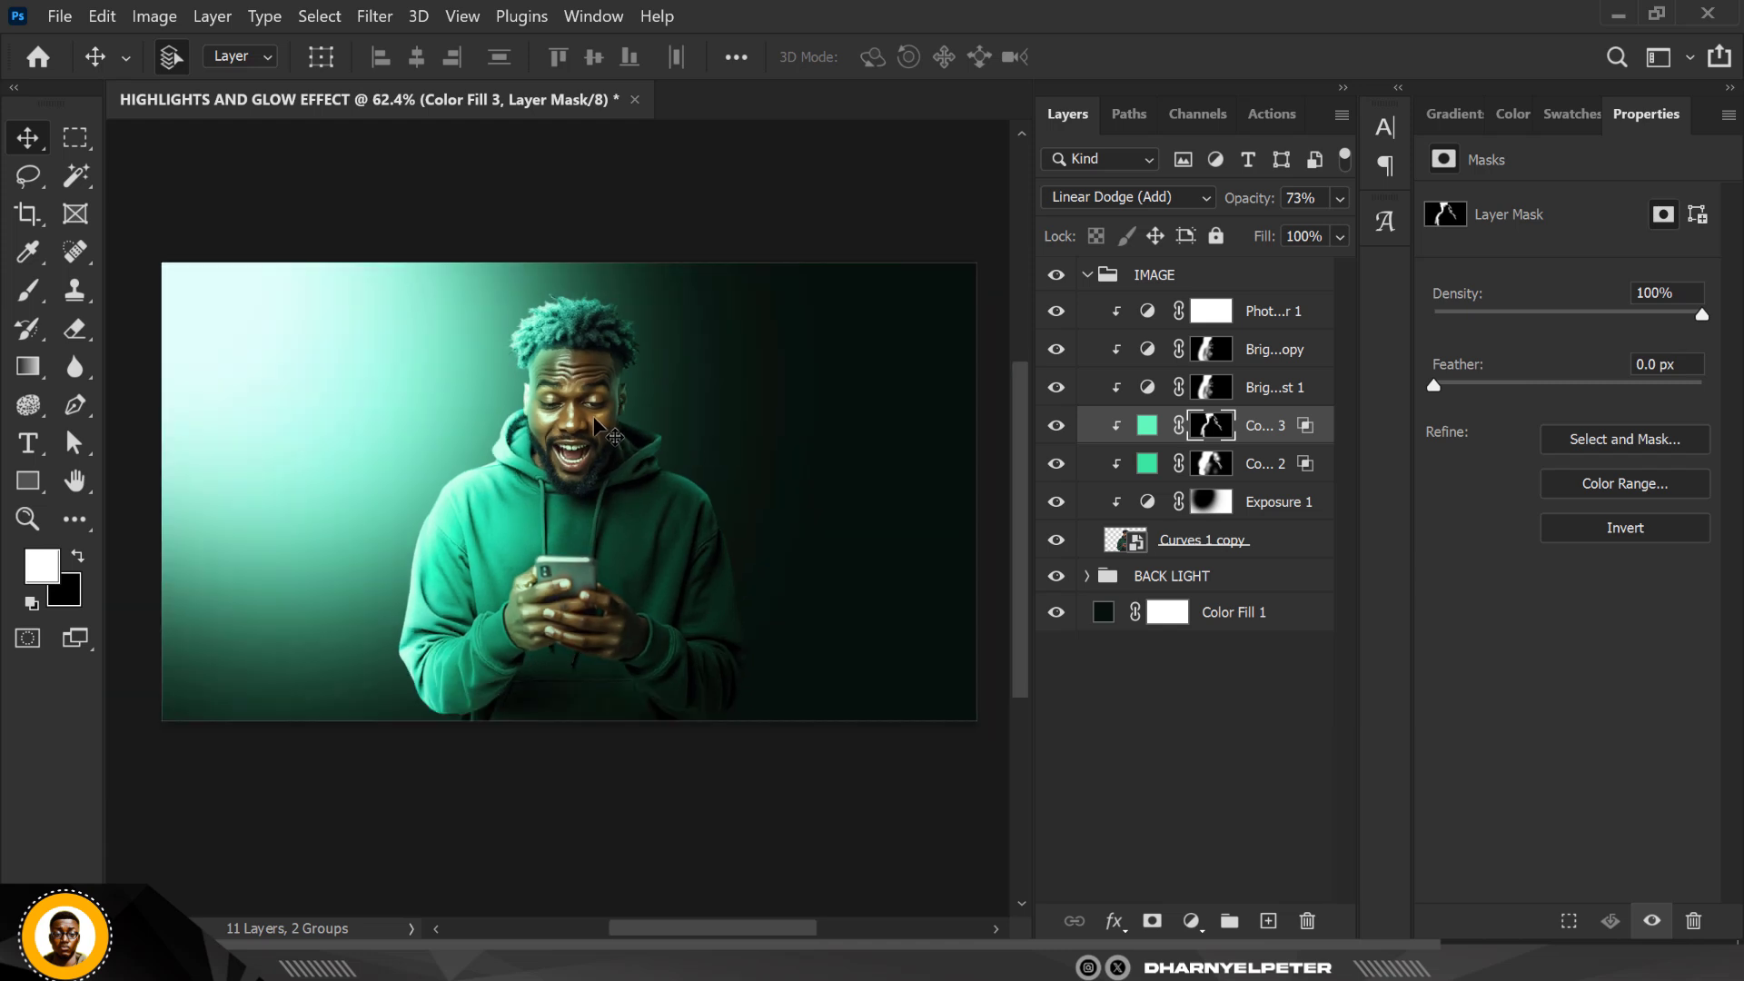
{"action": "scroll", "coordinate": [597, 426], "scroll_direction": "up", "scroll_amount": 1}
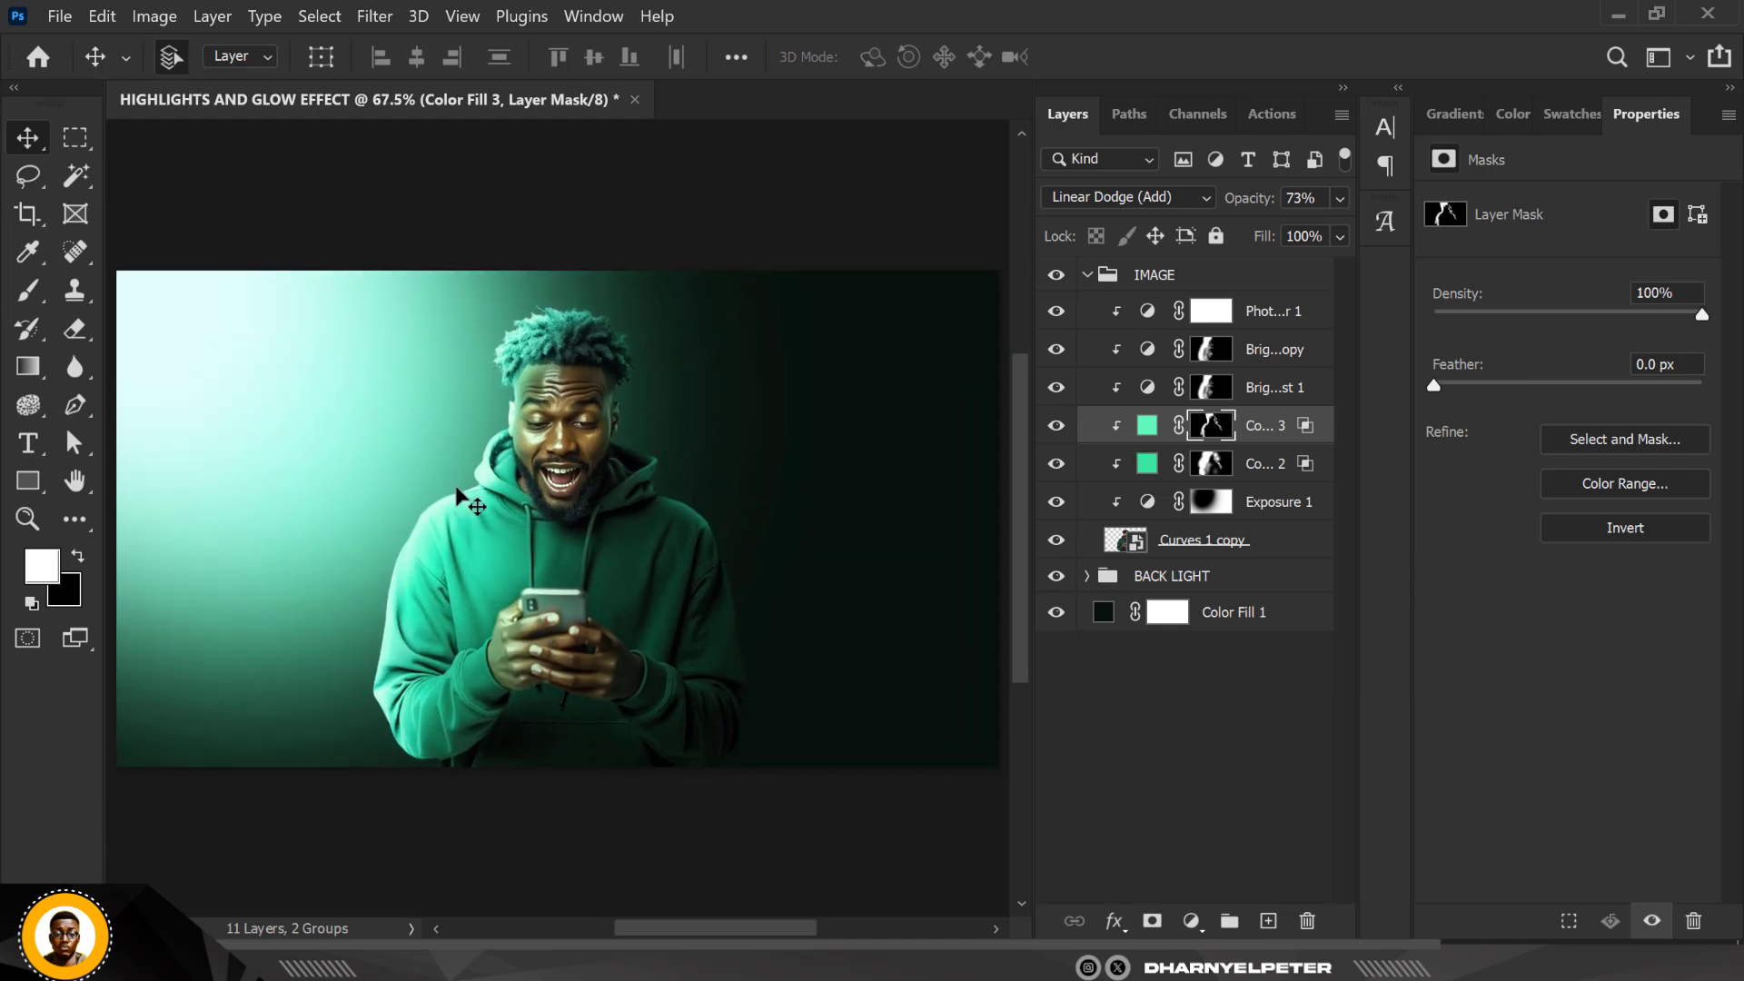
Add a Black & White adjustment above the IMAGE group, set Reds to -32 and its blend mode to Luminosity
{"action": "left_click", "coordinate": [1089, 275]}
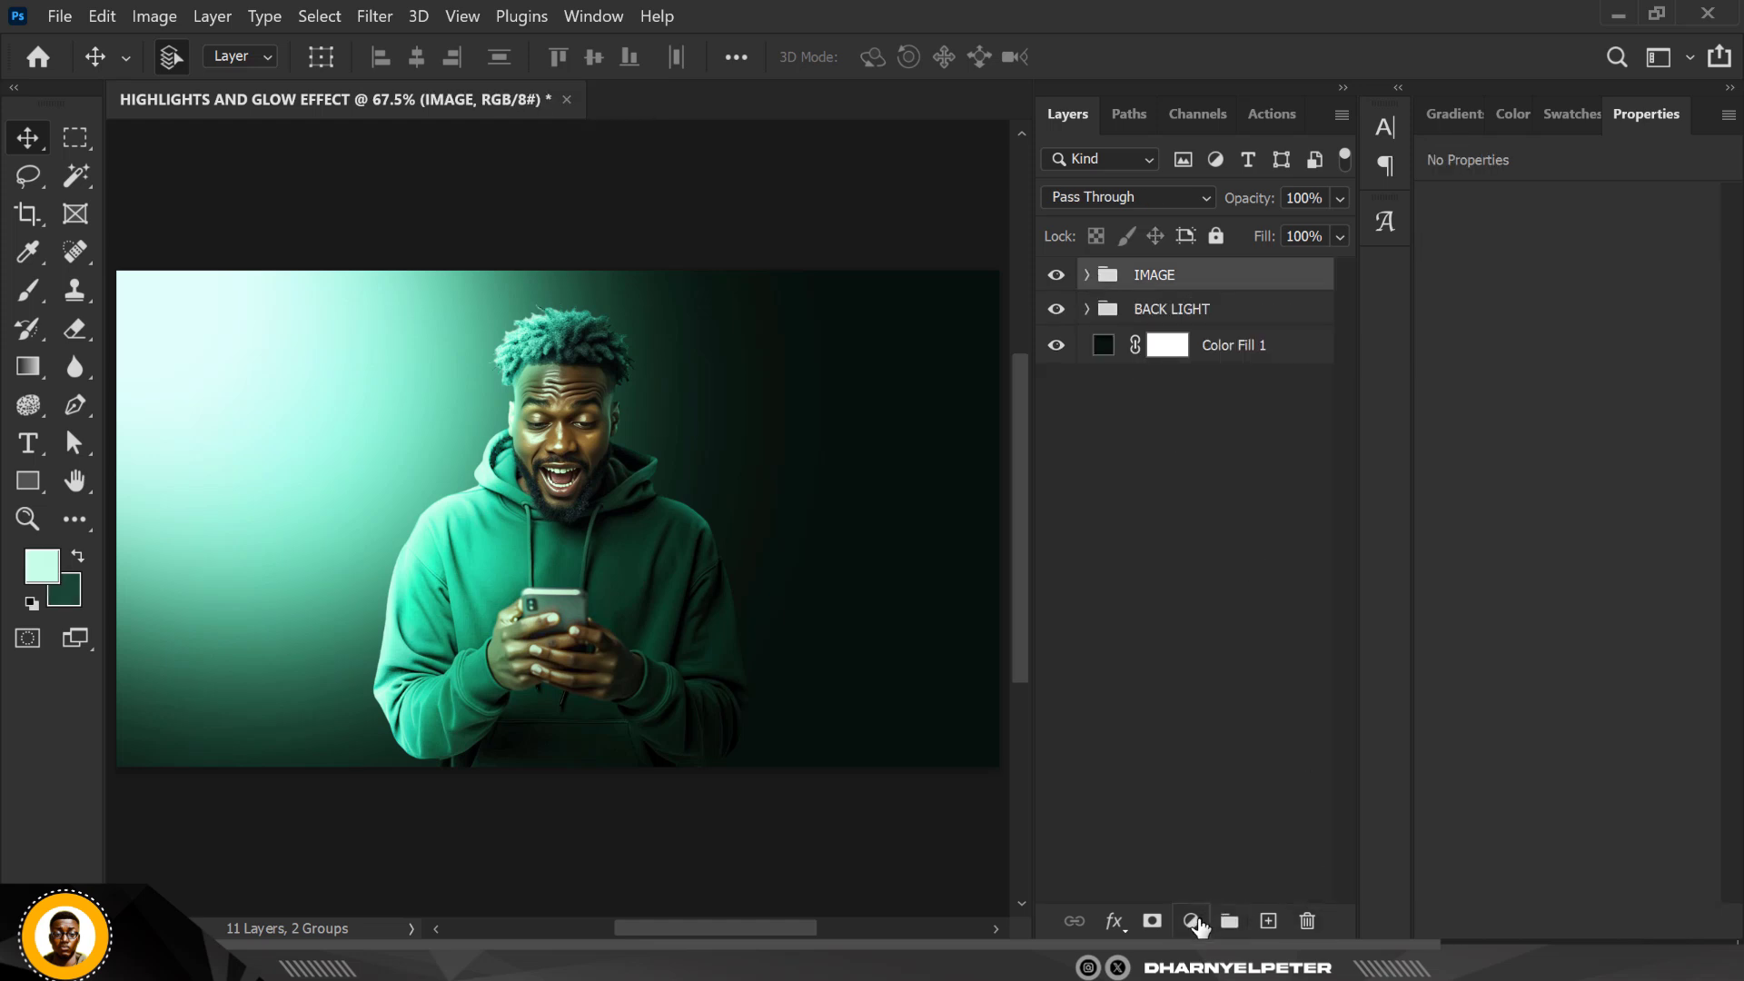
{"action": "left_click", "coordinate": [1193, 920]}
{"action": "left_click", "coordinate": [1267, 705]}
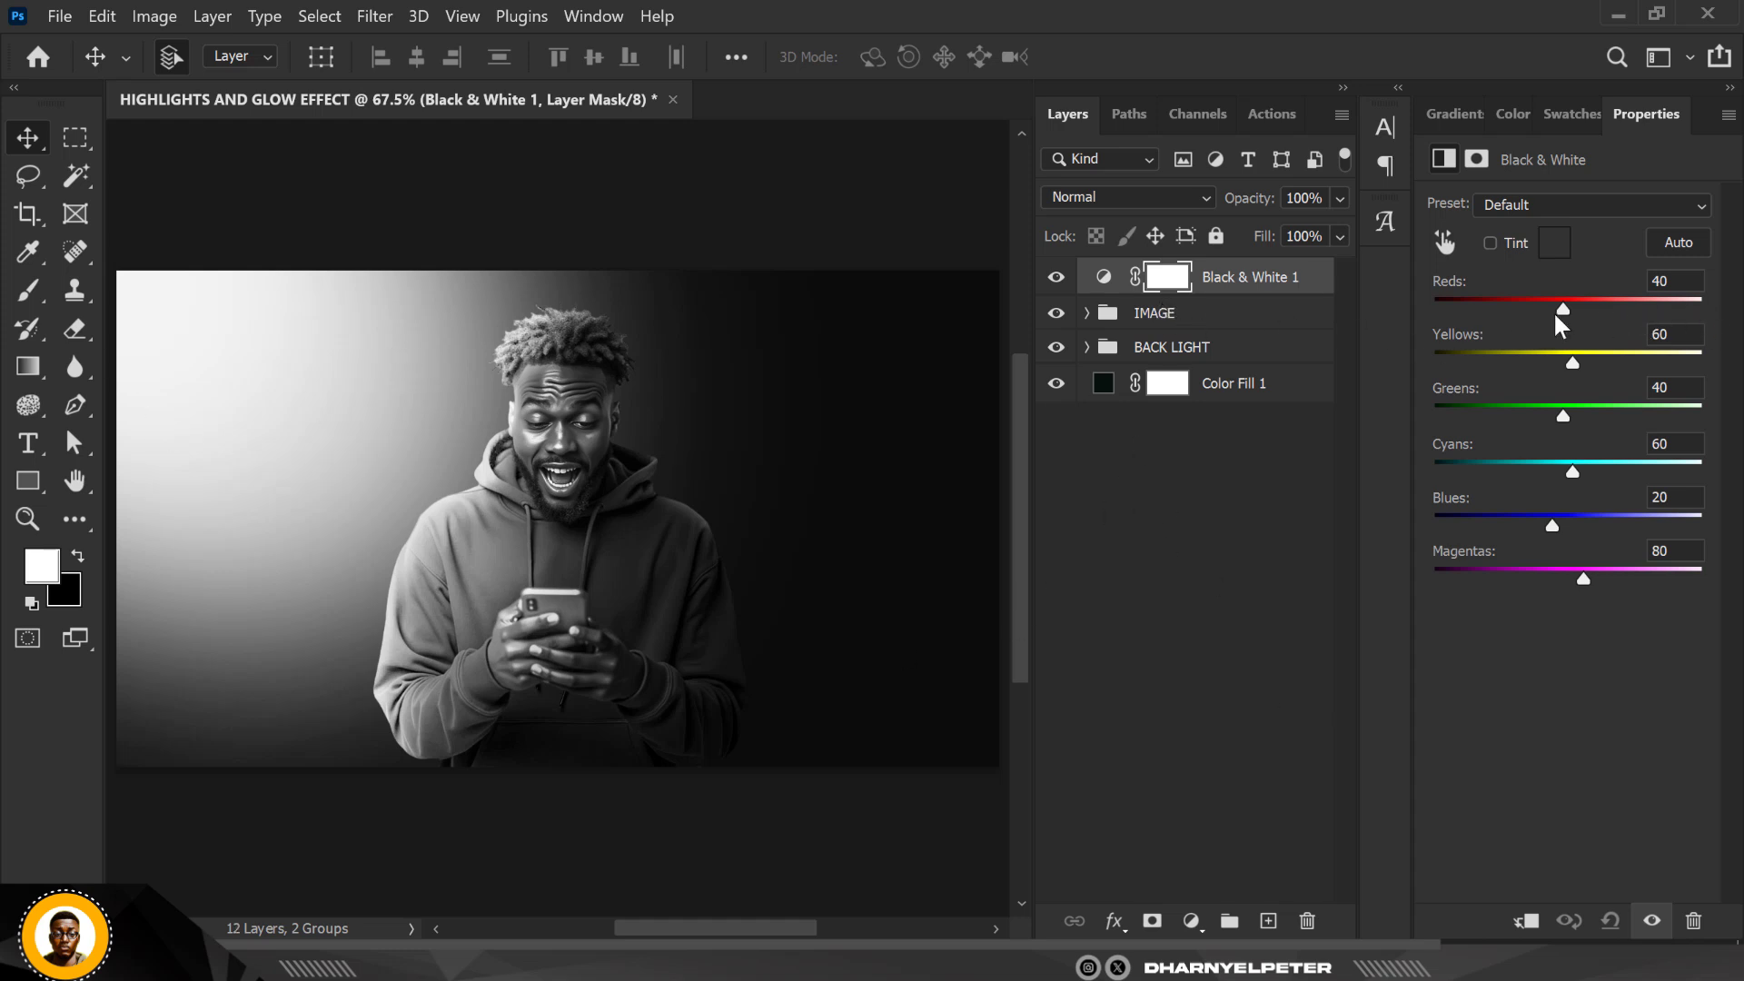
{"action": "left_click_drag", "start_coordinate": [1565, 307], "coordinate": [1535, 309]}
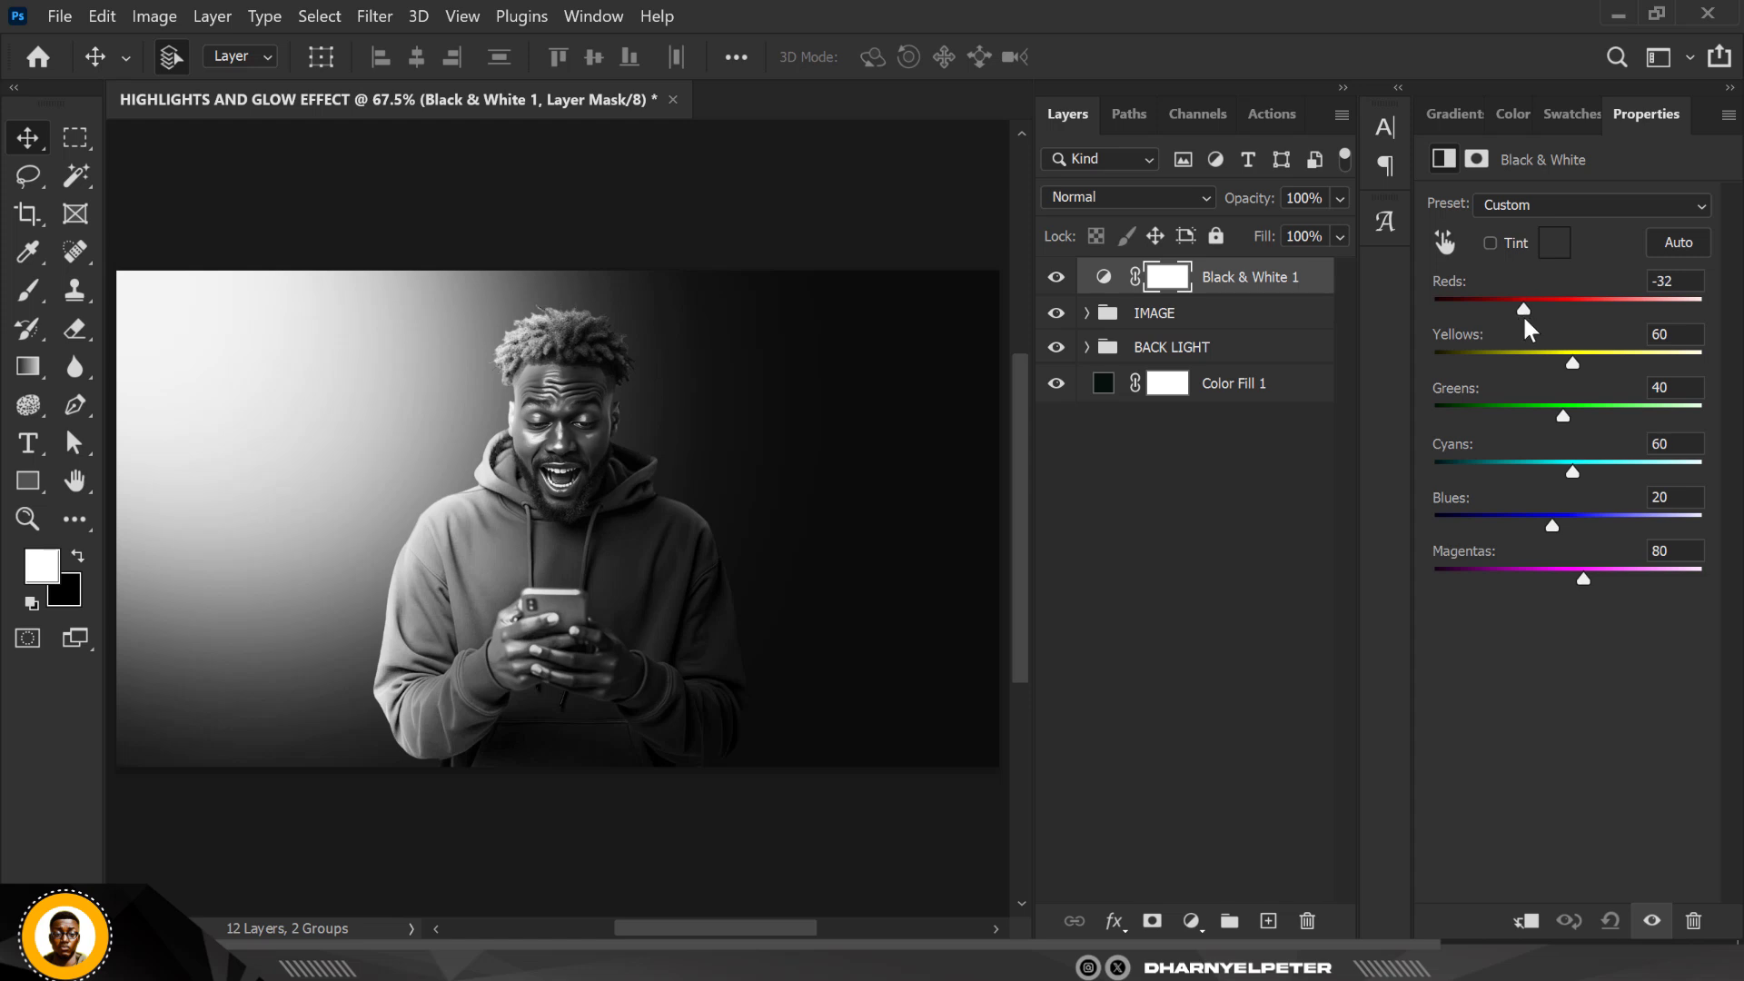
{"action": "left_click", "coordinate": [1143, 198]}
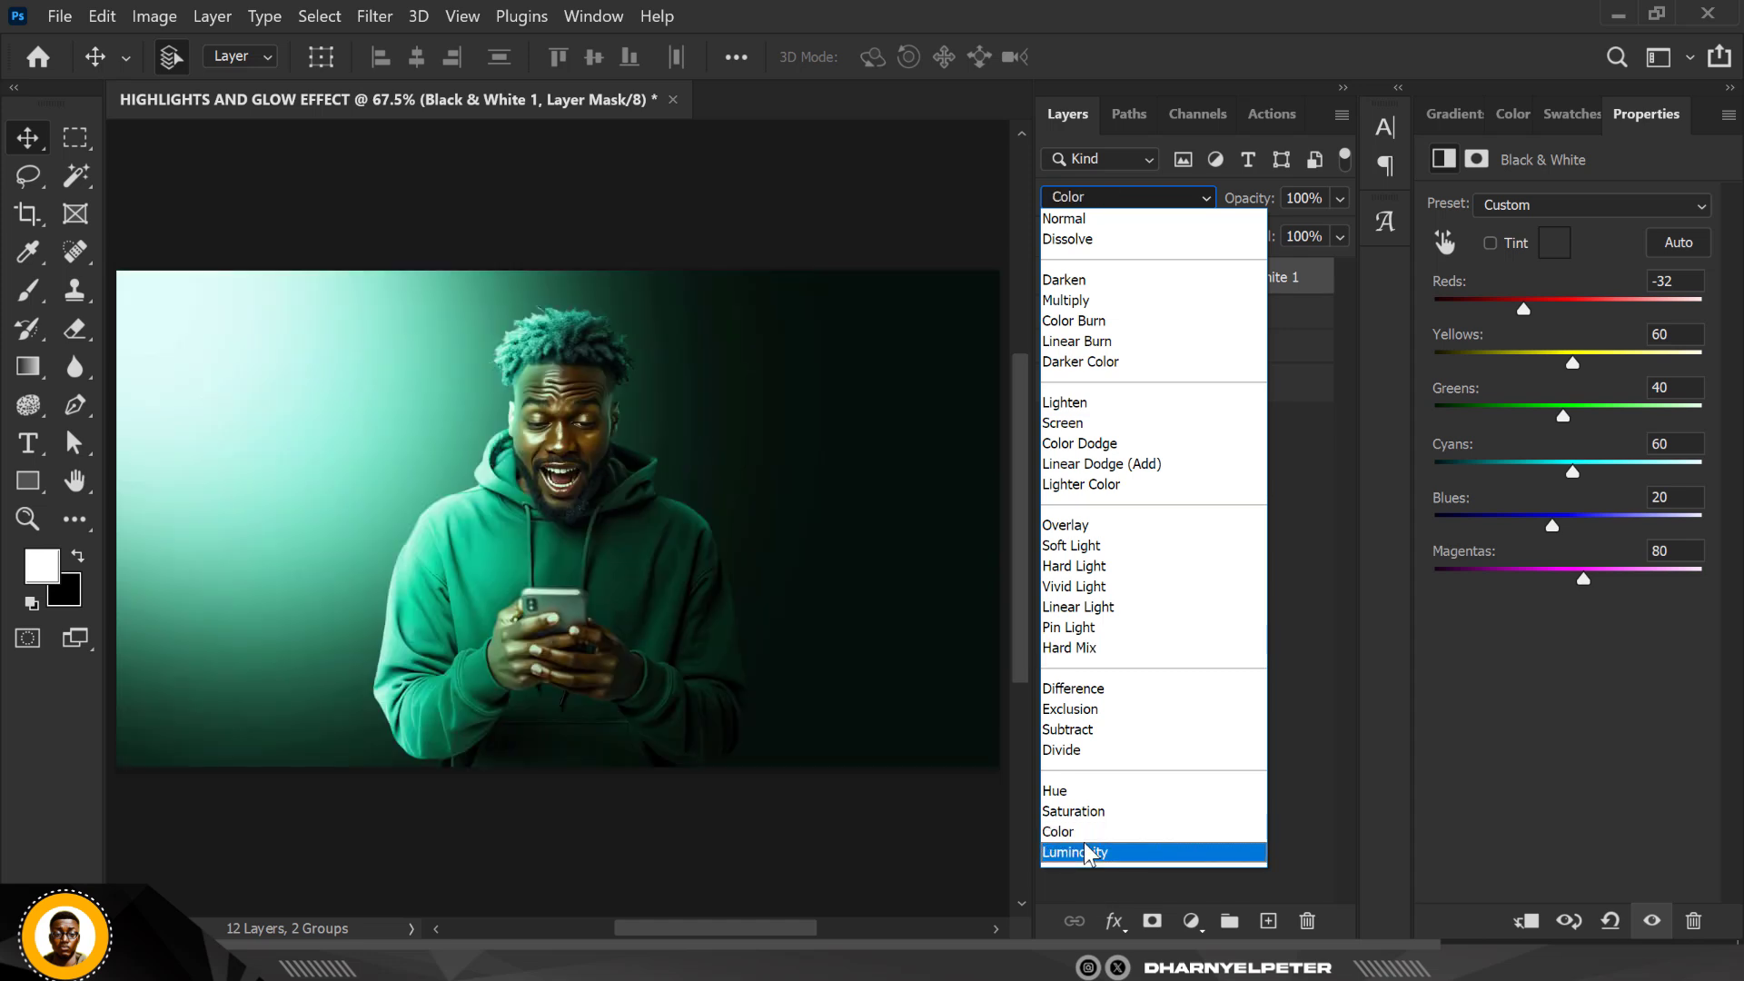
{"action": "left_click", "coordinate": [1088, 854]}
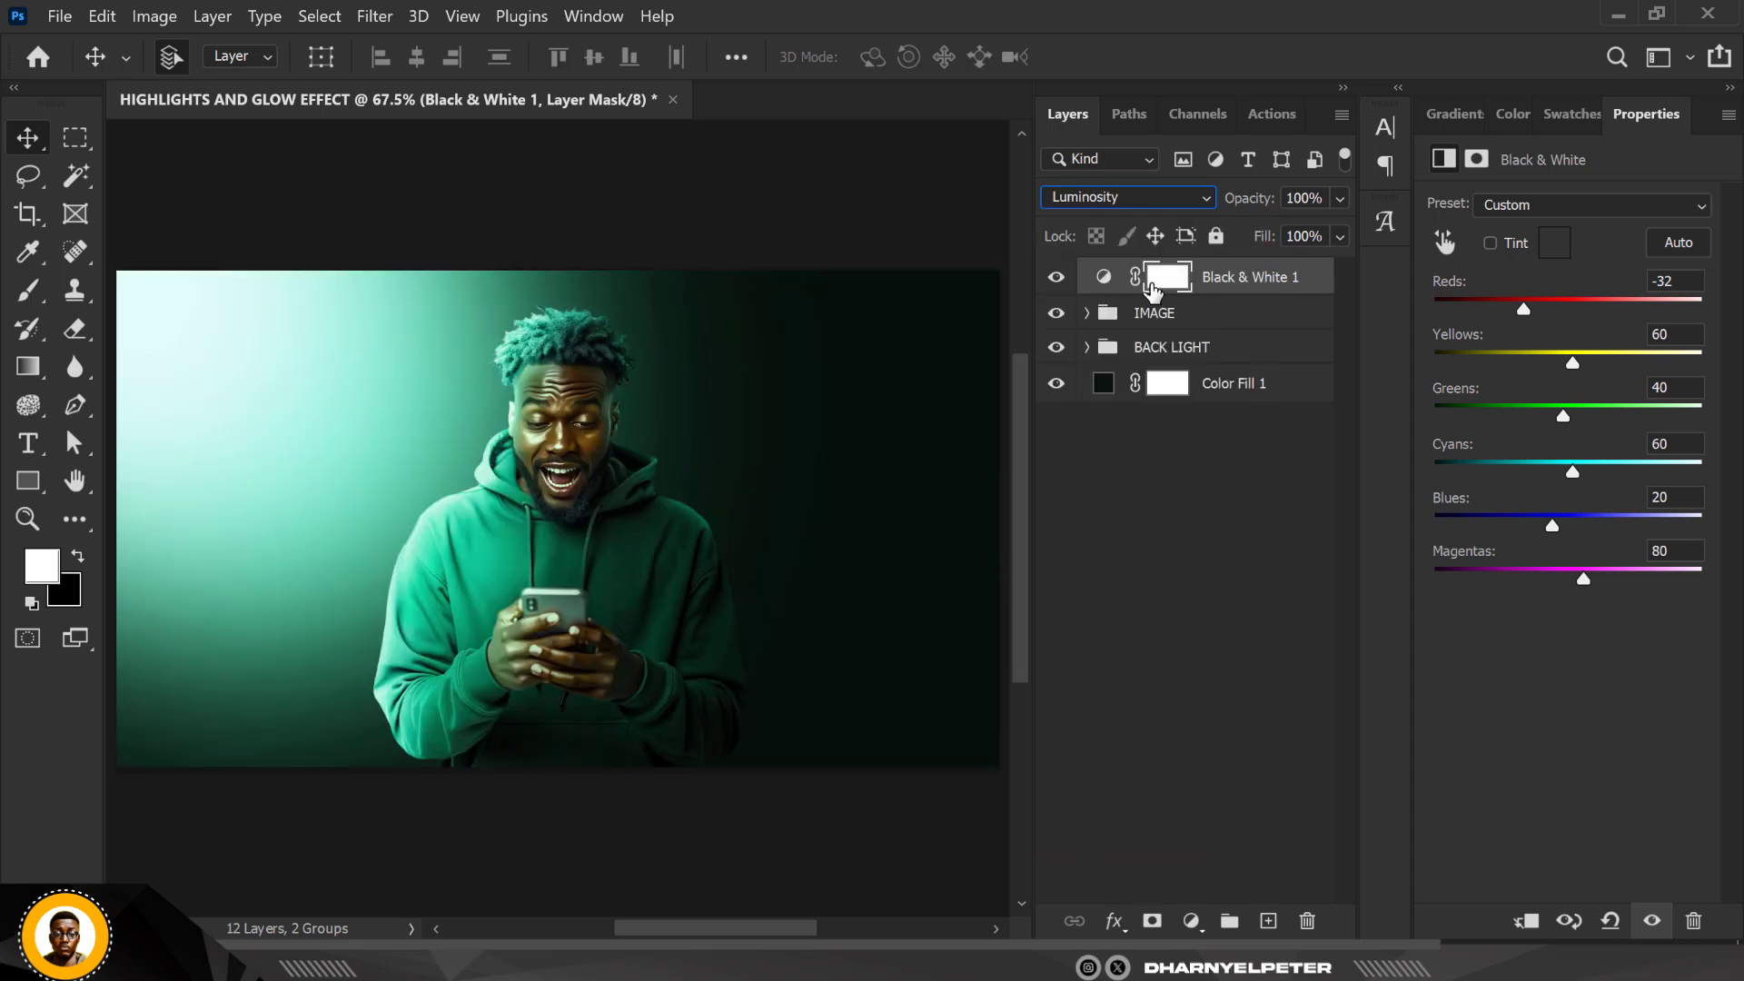
{"action": "left_click", "coordinate": [1055, 278]}
{"action": "left_click", "coordinate": [1057, 278]}
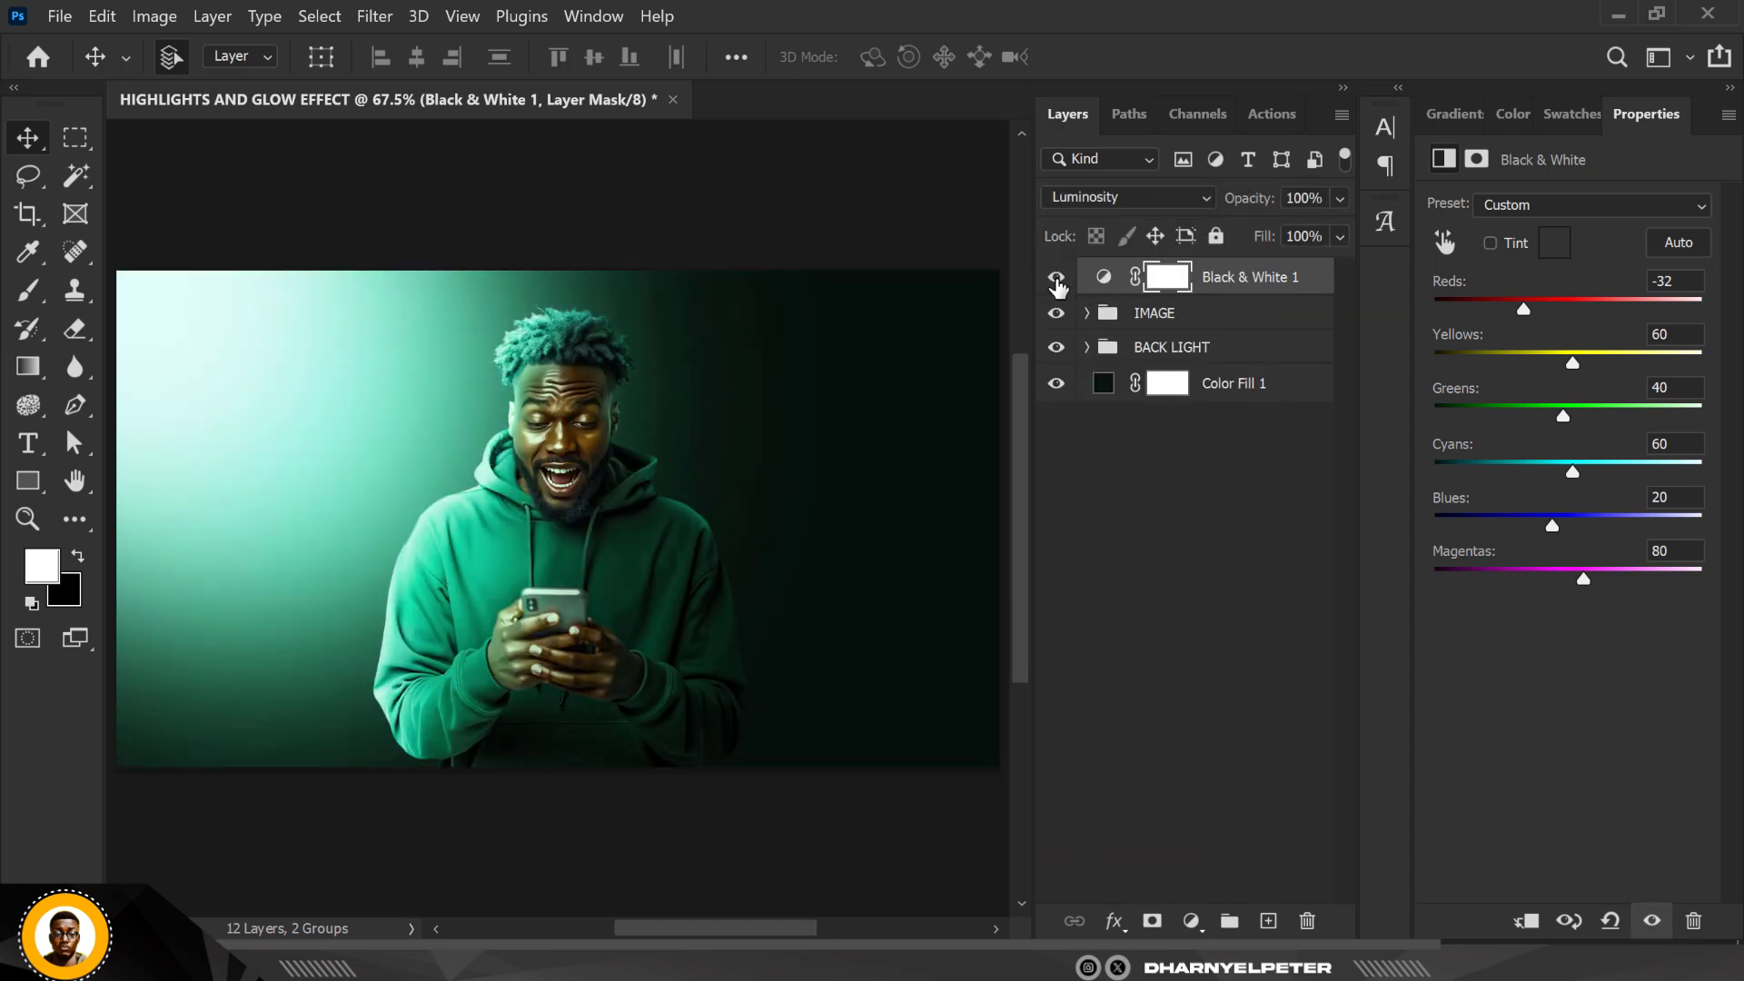
Lower the Black & White 1 layer's opacity to 62% and compare the image with and without it
{"action": "double_click", "coordinate": [1326, 280]}
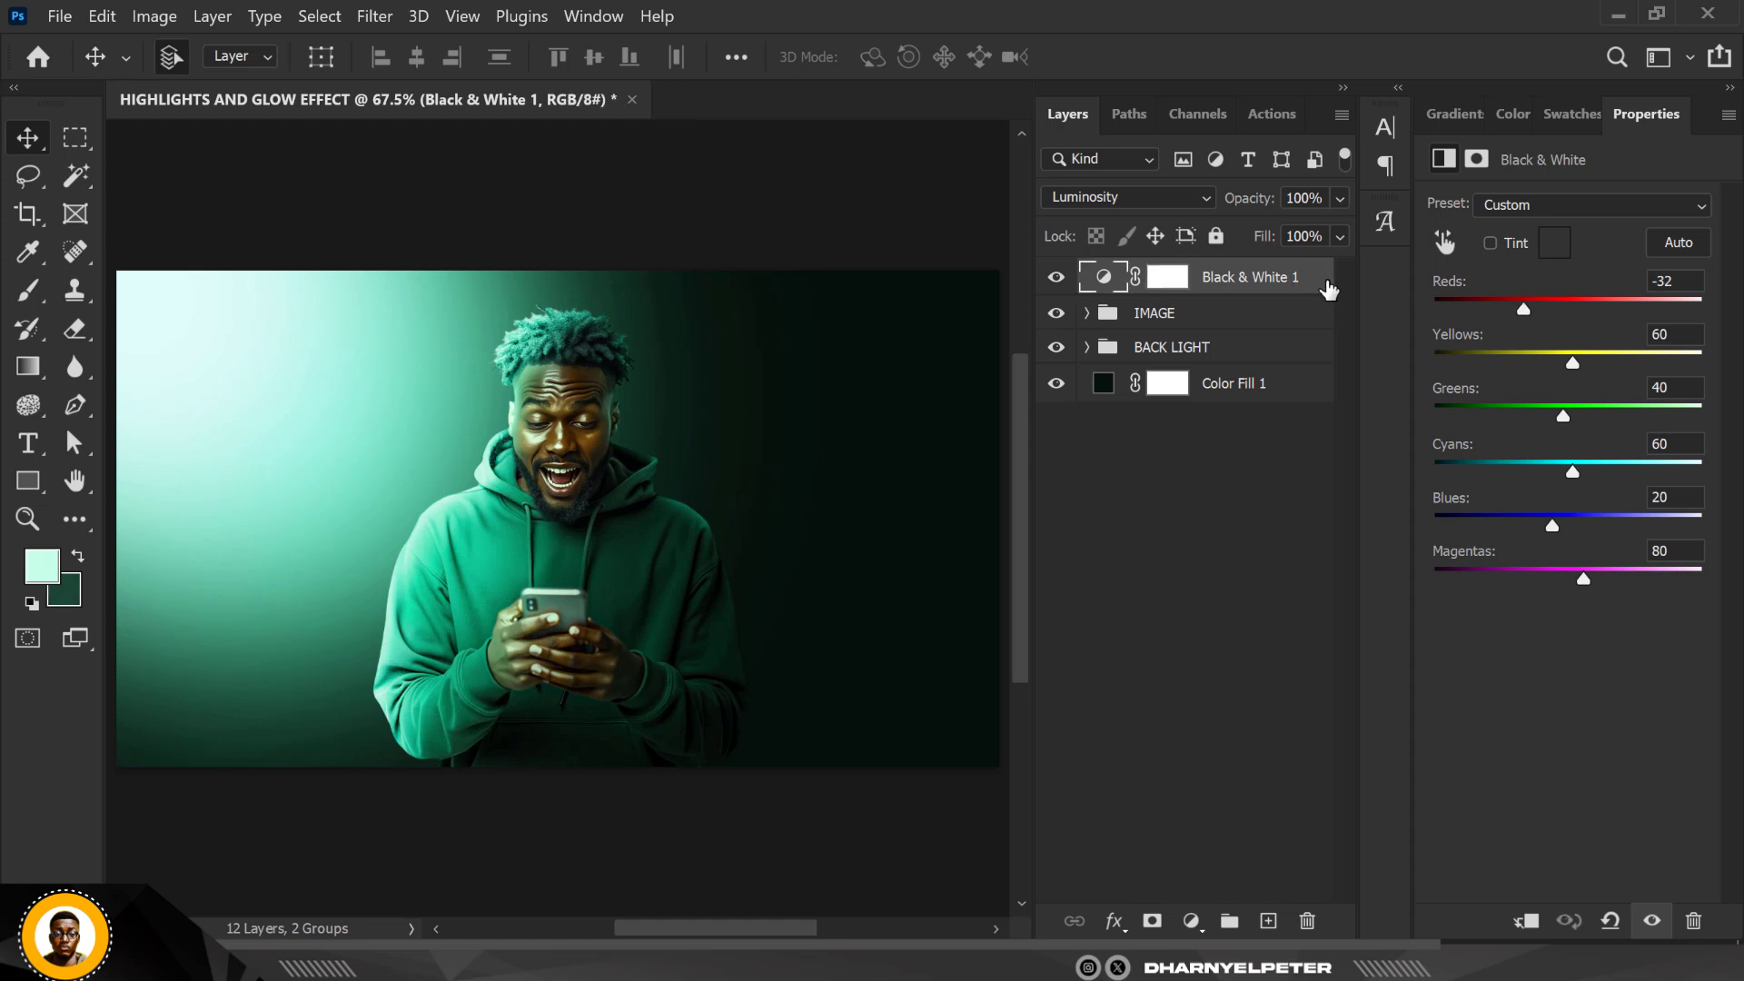
{"action": "left_click", "coordinate": [1340, 236]}
{"action": "left_click_drag", "start_coordinate": [1304, 232], "coordinate": [1300, 232]}
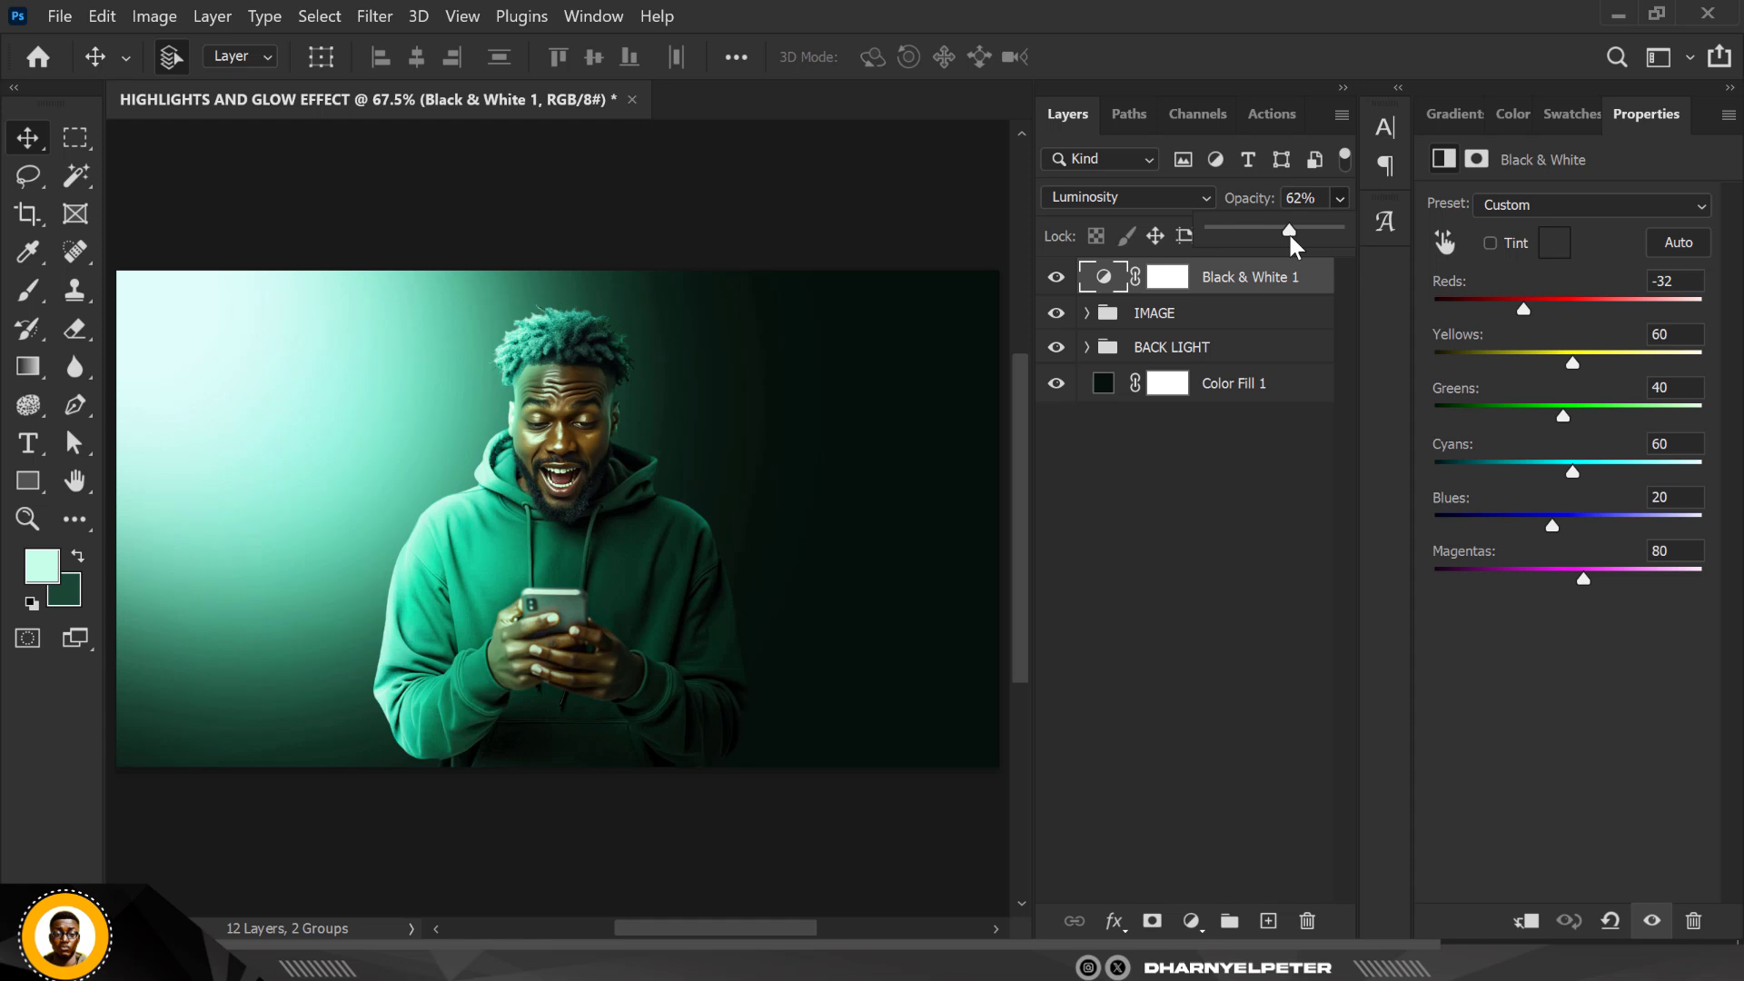
{"action": "left_click", "coordinate": [1059, 279]}
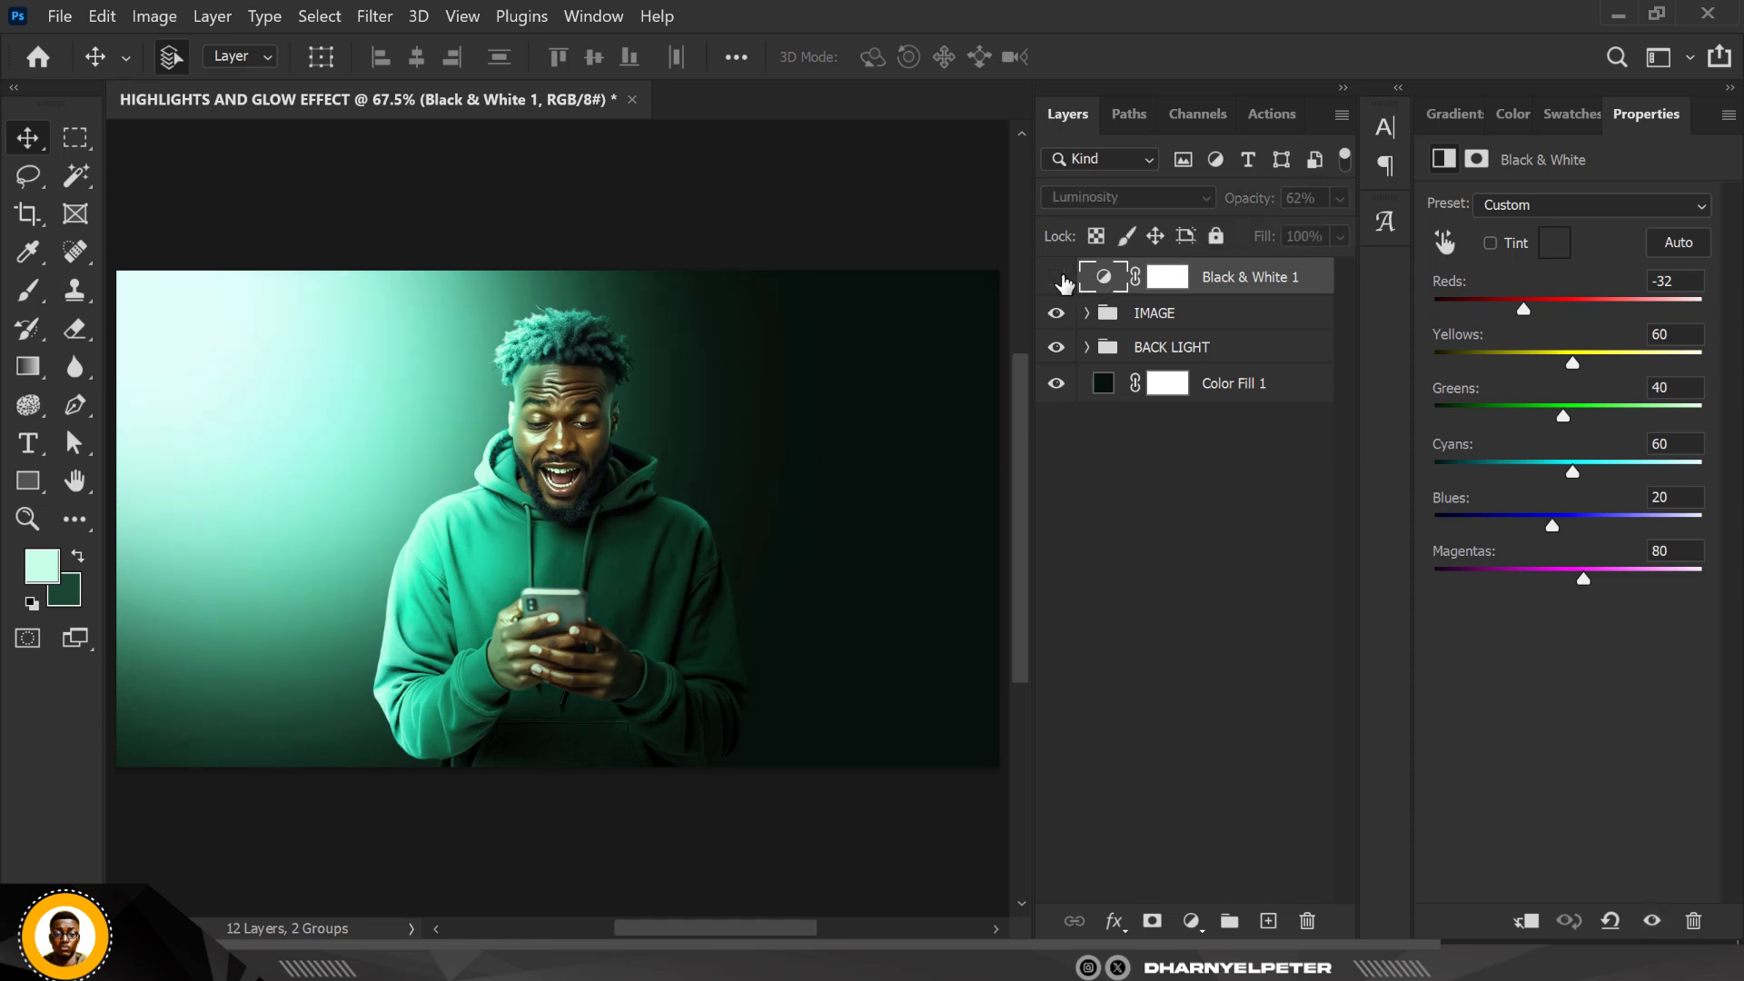
{"action": "left_click", "coordinate": [1059, 280]}
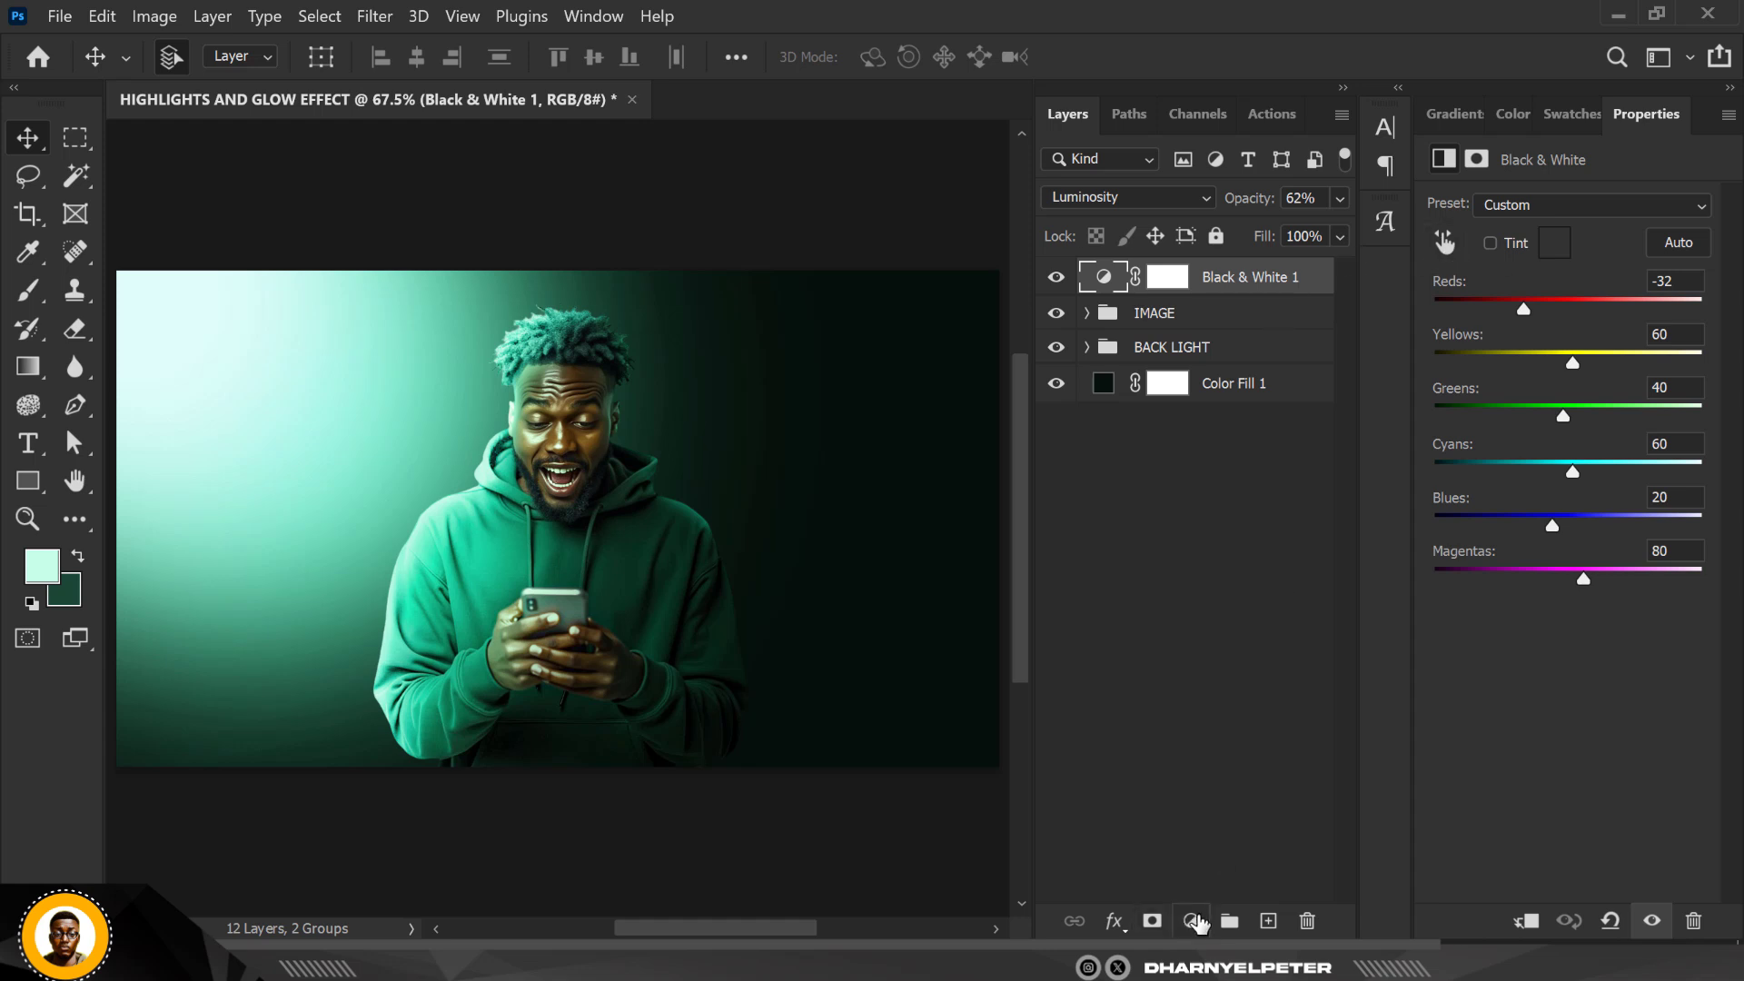
Add a Color Balance adjustment on top with Midtones at Cyan–Red -4 and Magenta–Green +13
{"action": "left_click", "coordinate": [1193, 922]}
{"action": "left_click", "coordinate": [1277, 678]}
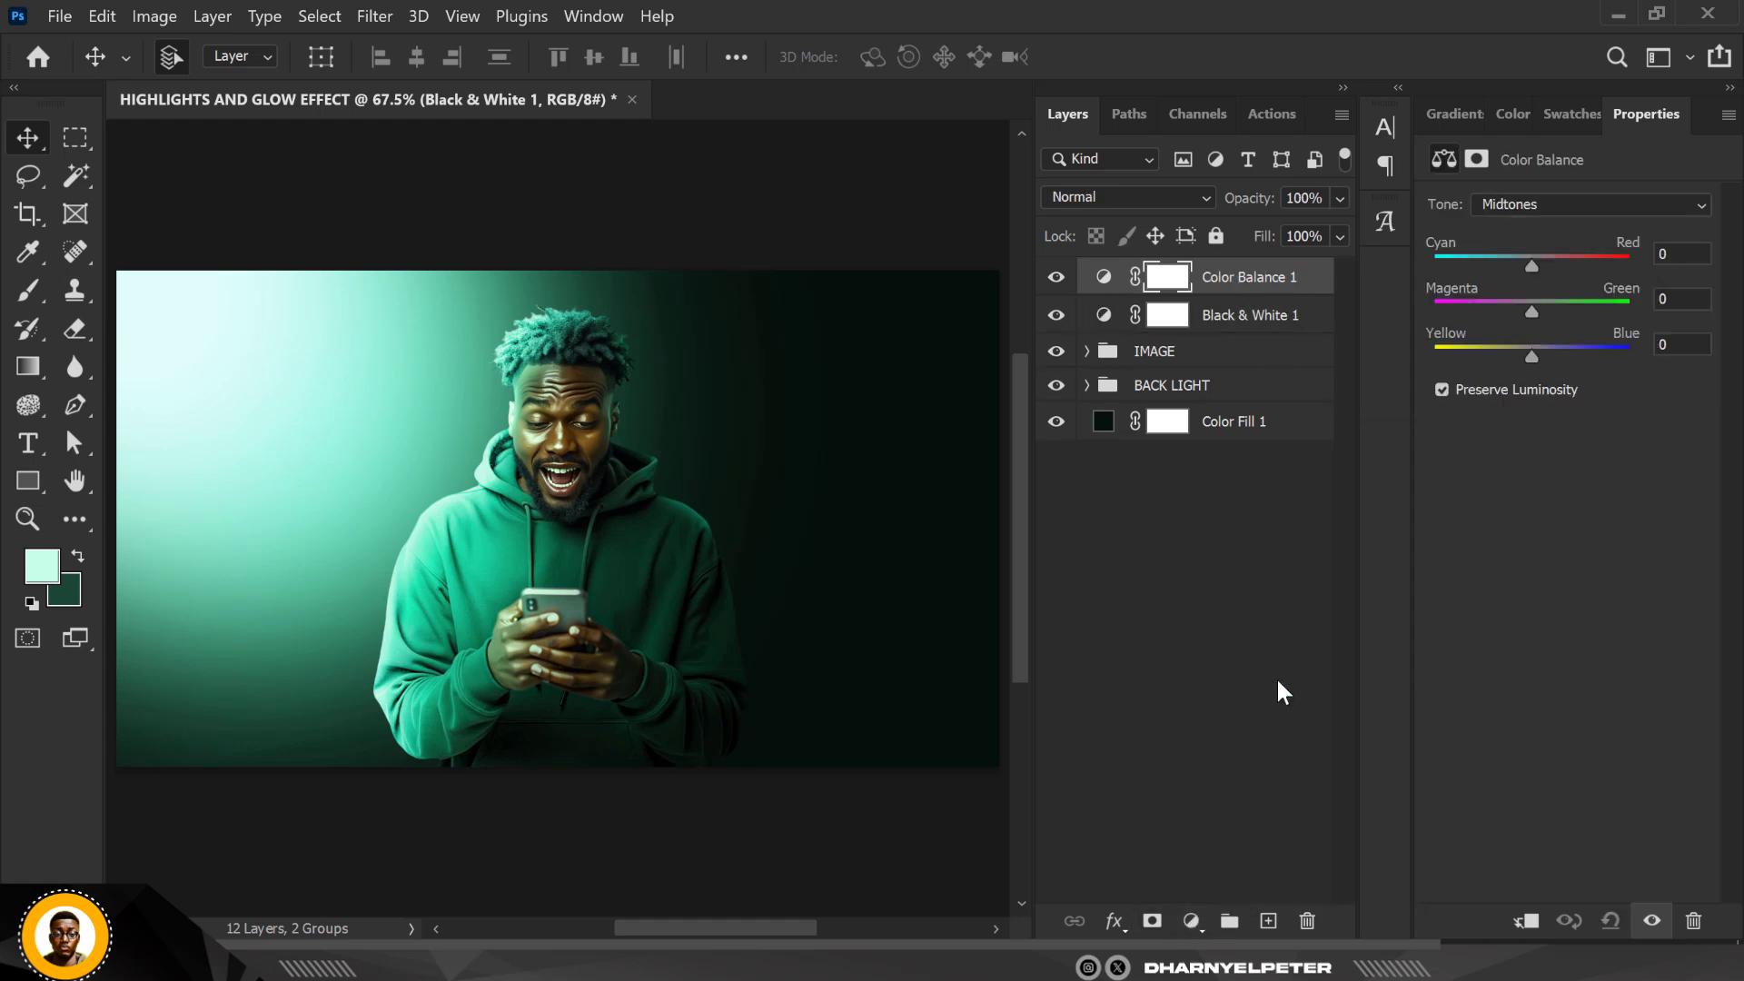
{"action": "left_click", "coordinate": [1535, 311]}
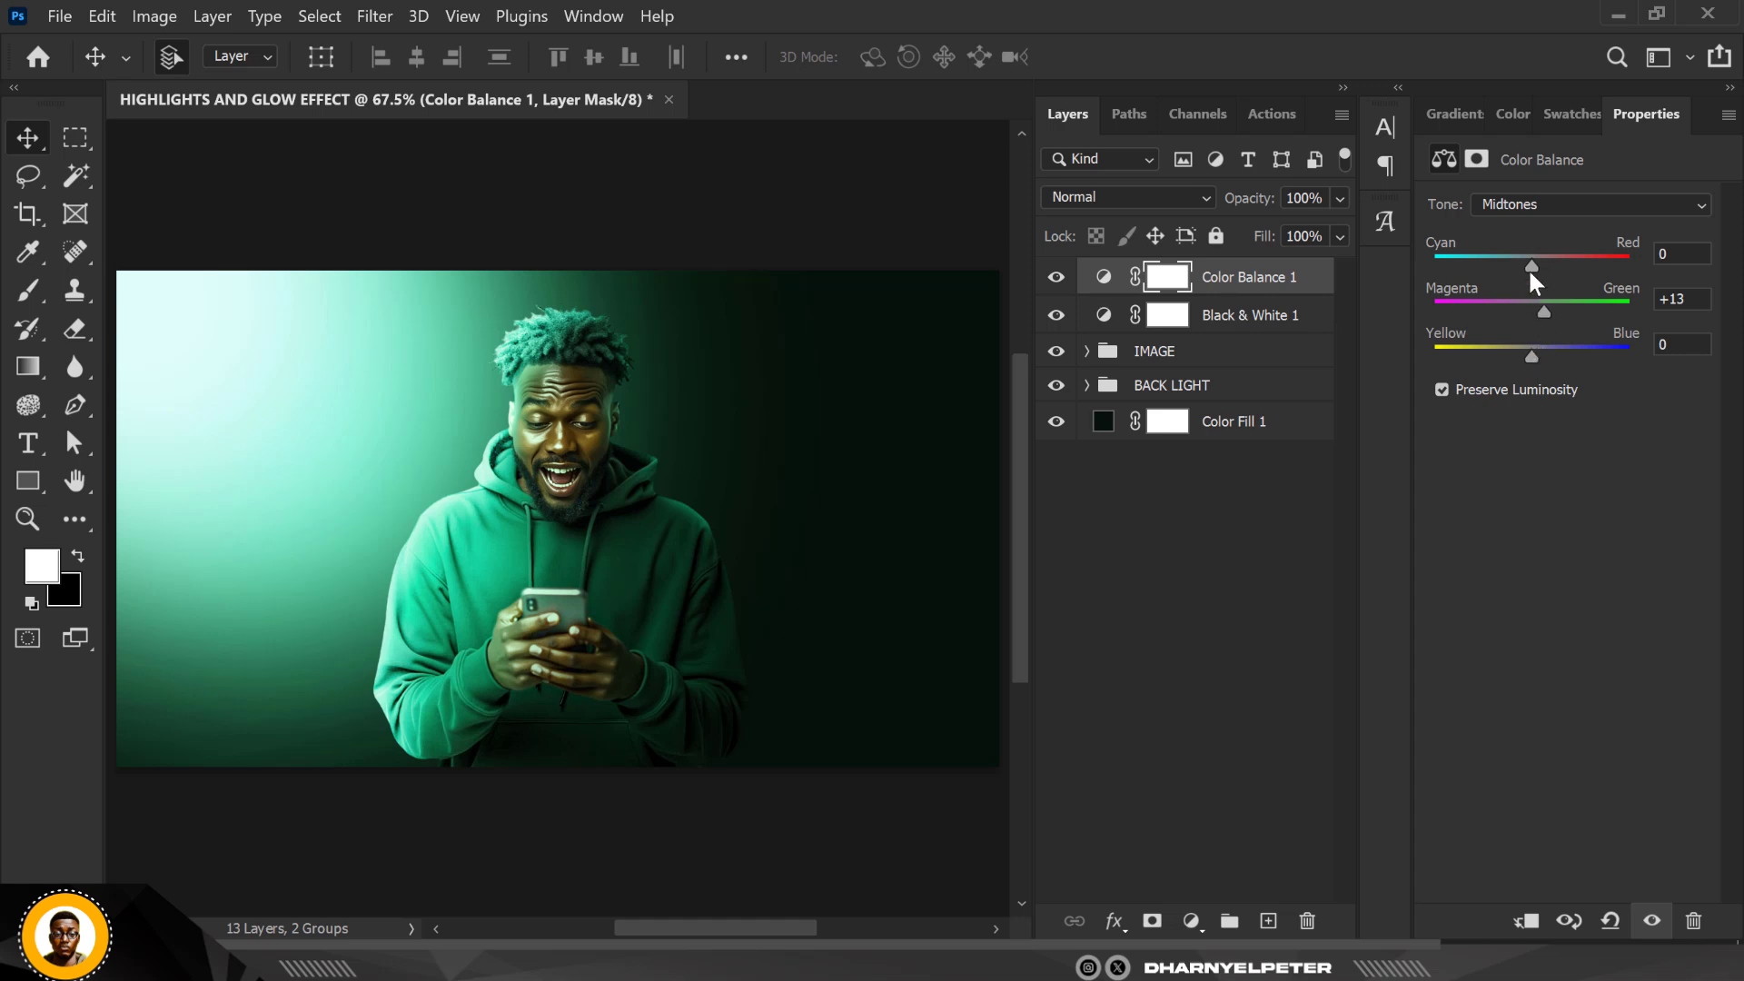
{"action": "left_click_drag", "start_coordinate": [1530, 265], "coordinate": [1541, 311]}
Set the Color Balance Highlights to Magenta–Green +4
{"action": "left_click", "coordinate": [1574, 215]}
{"action": "left_click", "coordinate": [1564, 274]}
{"action": "left_click", "coordinate": [1542, 310]}
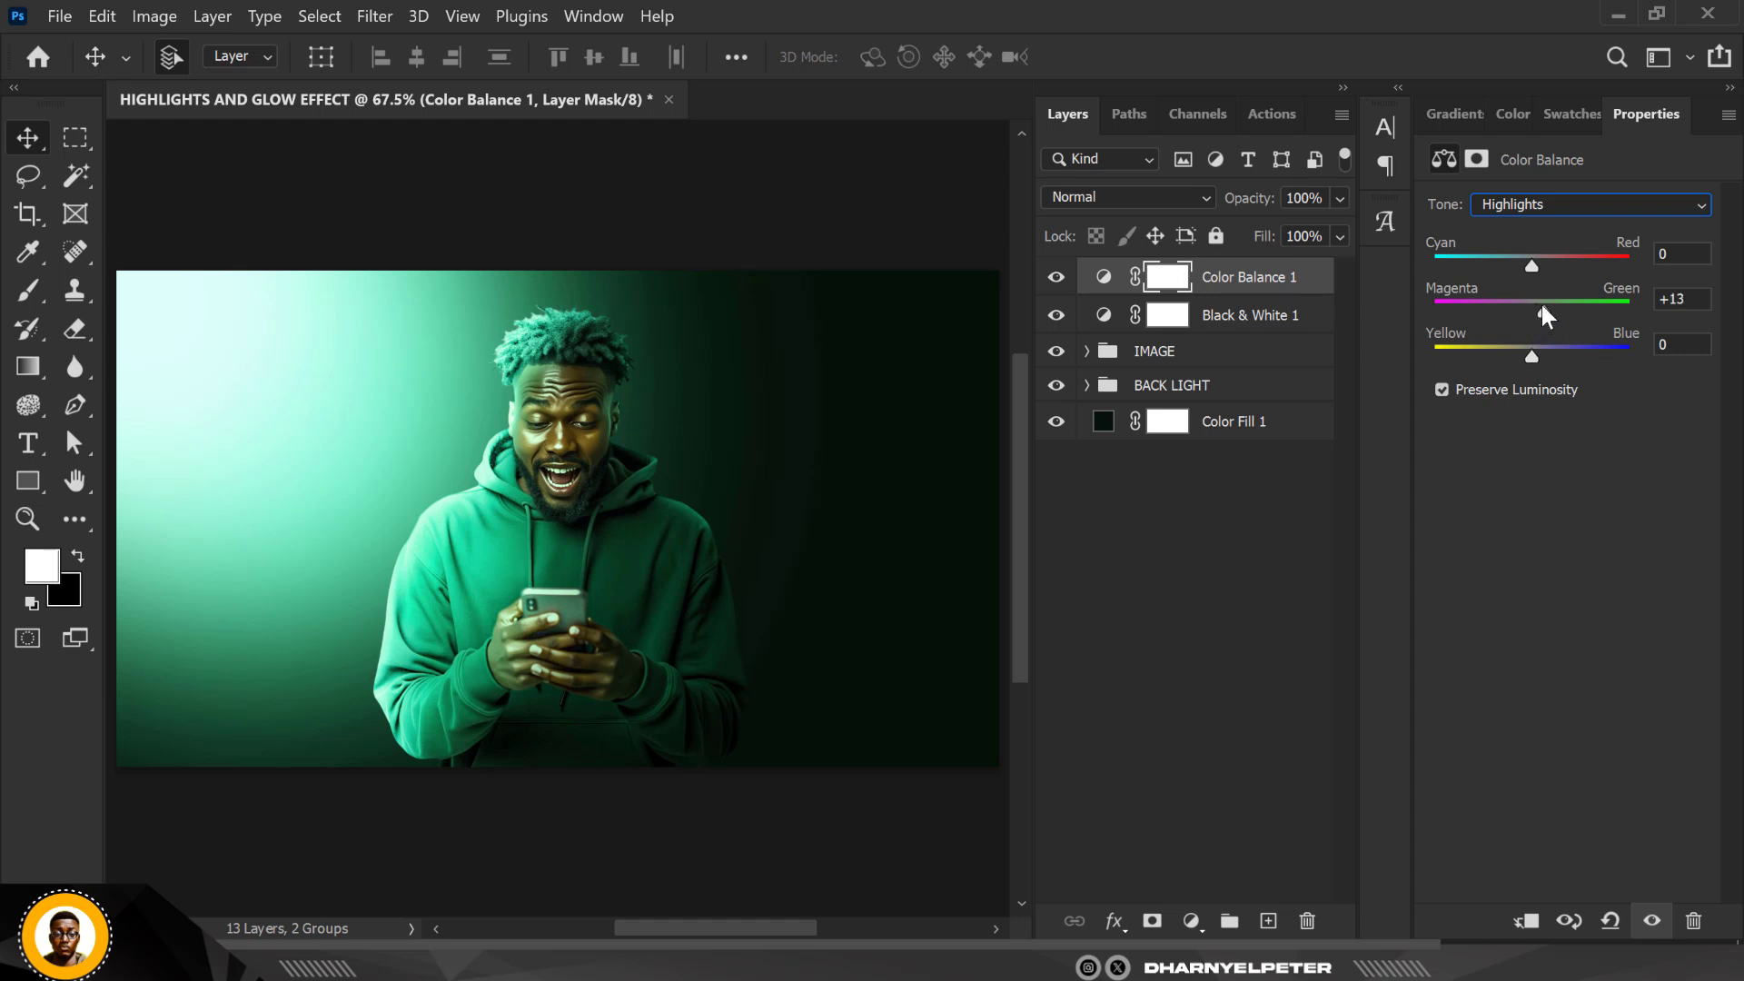
{"action": "left_click_drag", "start_coordinate": [1545, 308], "coordinate": [1542, 309]}
{"action": "double_click", "coordinate": [1685, 298]}
{"action": "type", "text": "4"}
Set the Color Balance Shadows to Yellow–Blue +1, deselect the layer and inspect the whole image
{"action": "left_click", "coordinate": [1523, 208]}
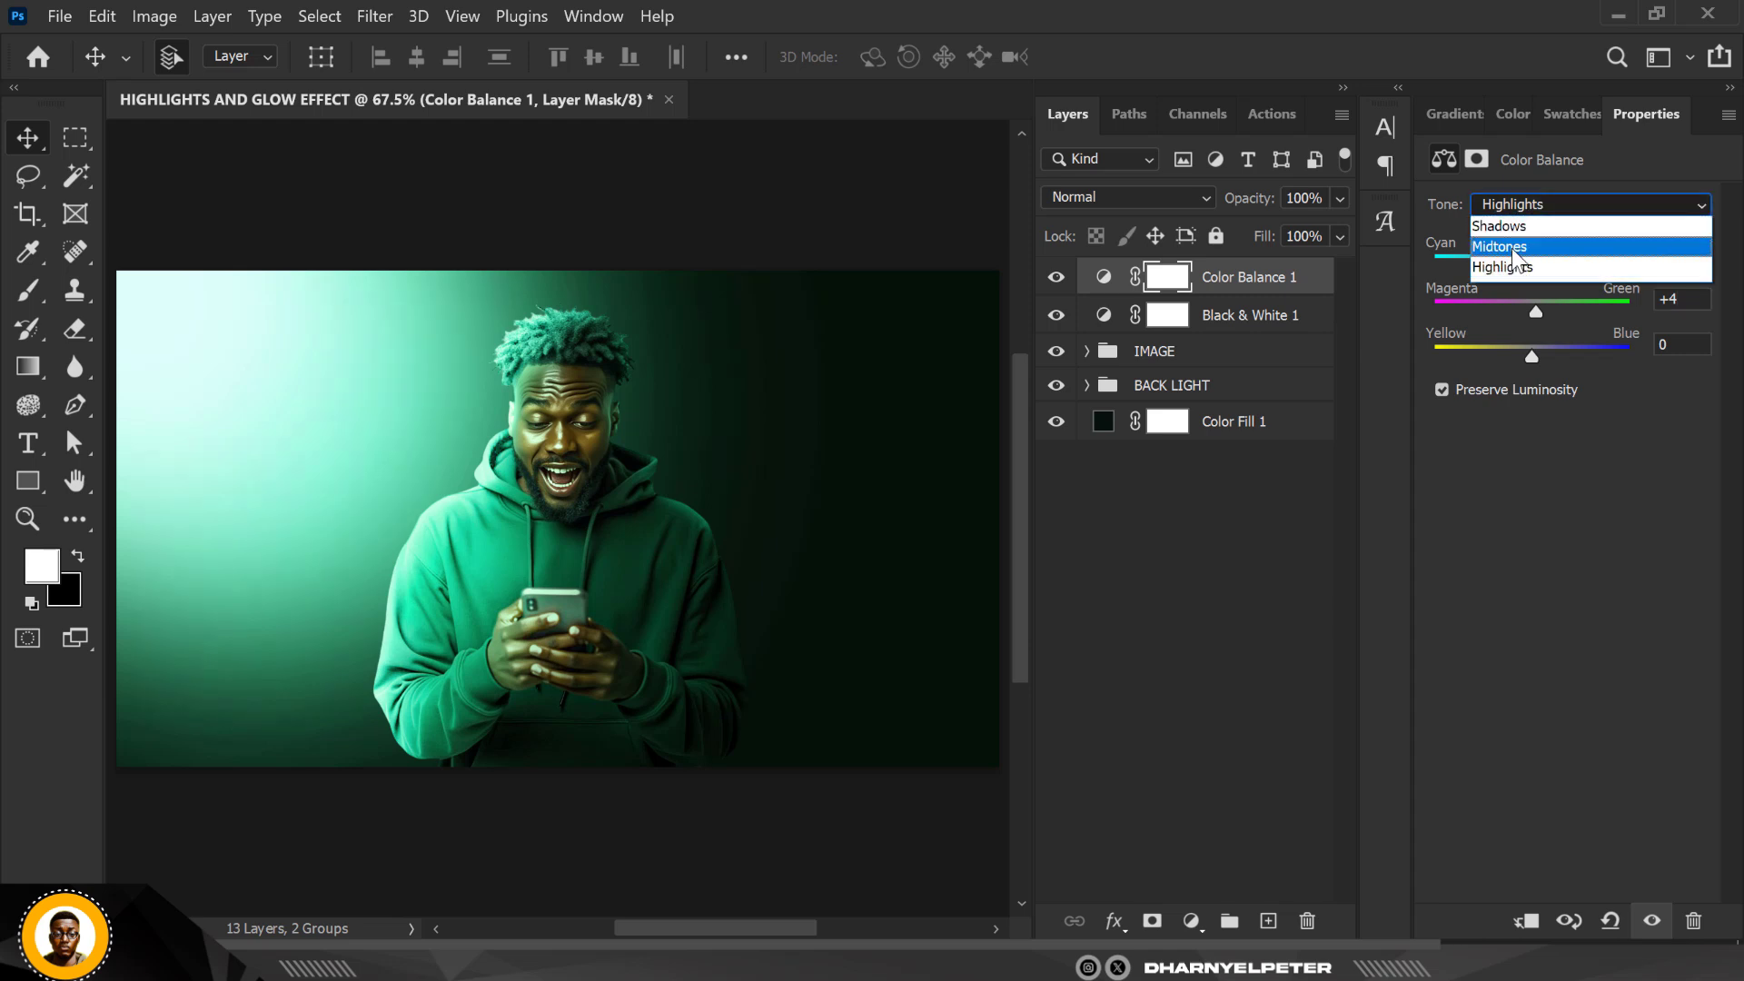
{"action": "left_click", "coordinate": [1510, 226]}
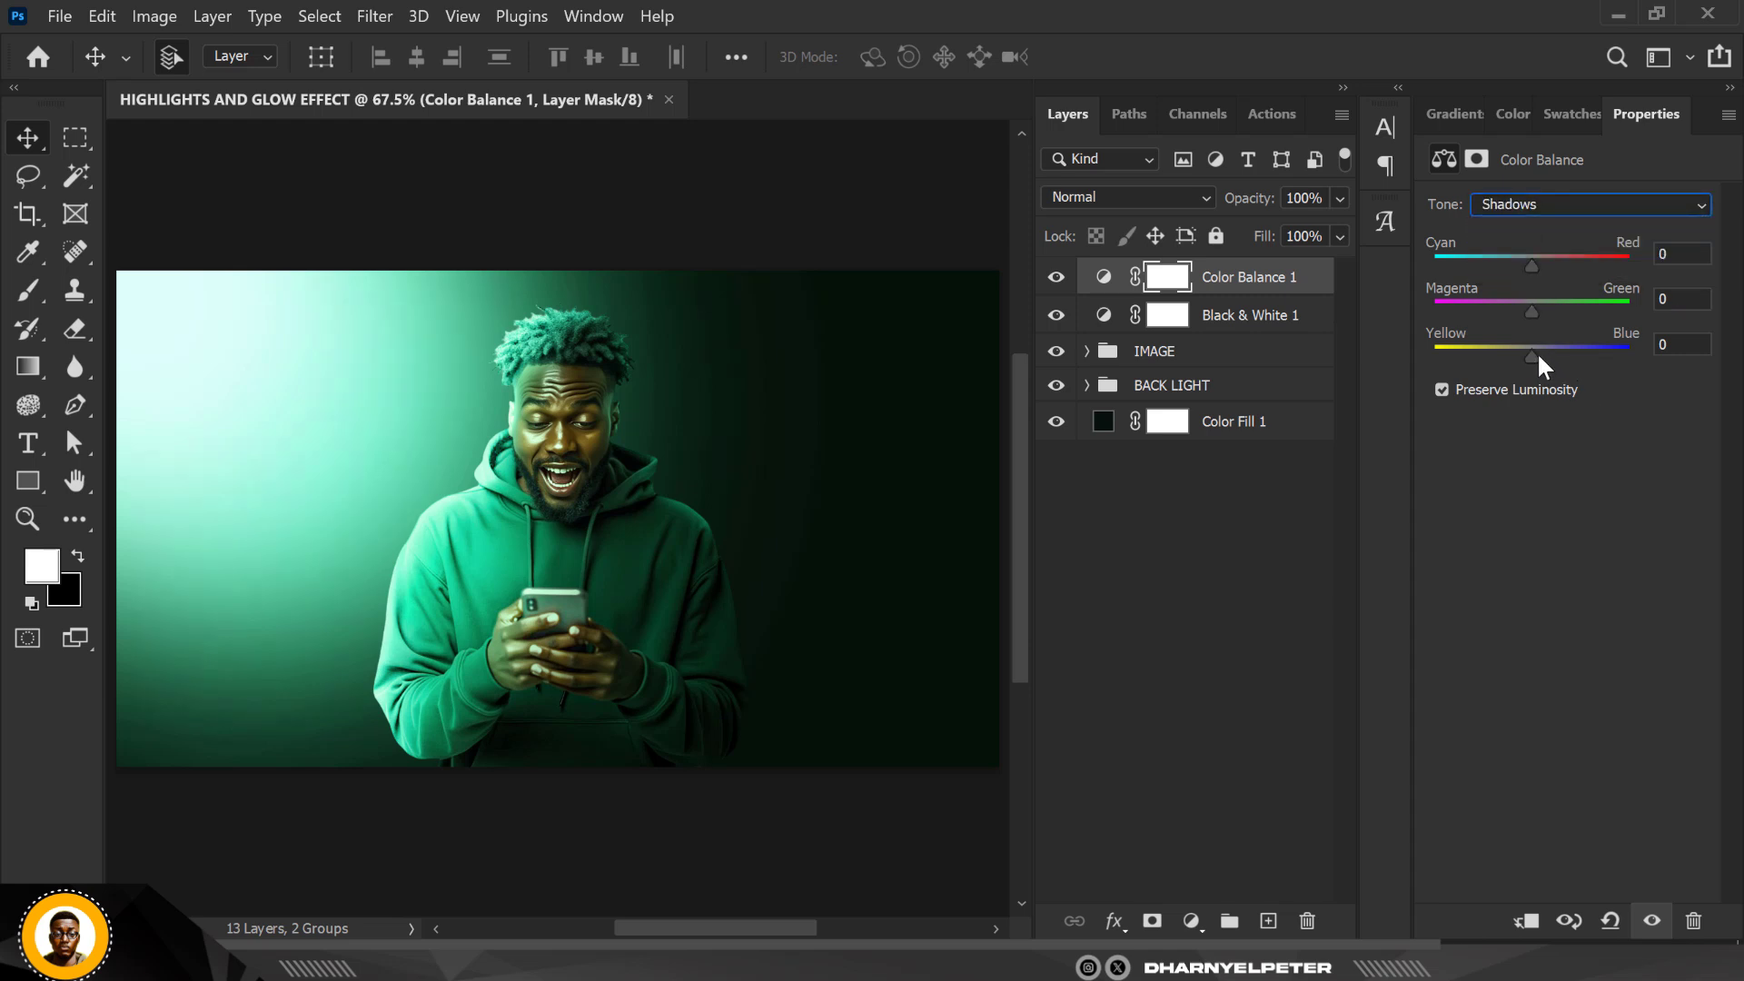
{"action": "left_click_drag", "start_coordinate": [1532, 354], "coordinate": [1533, 358]}
{"action": "left_click", "coordinate": [613, 179]}
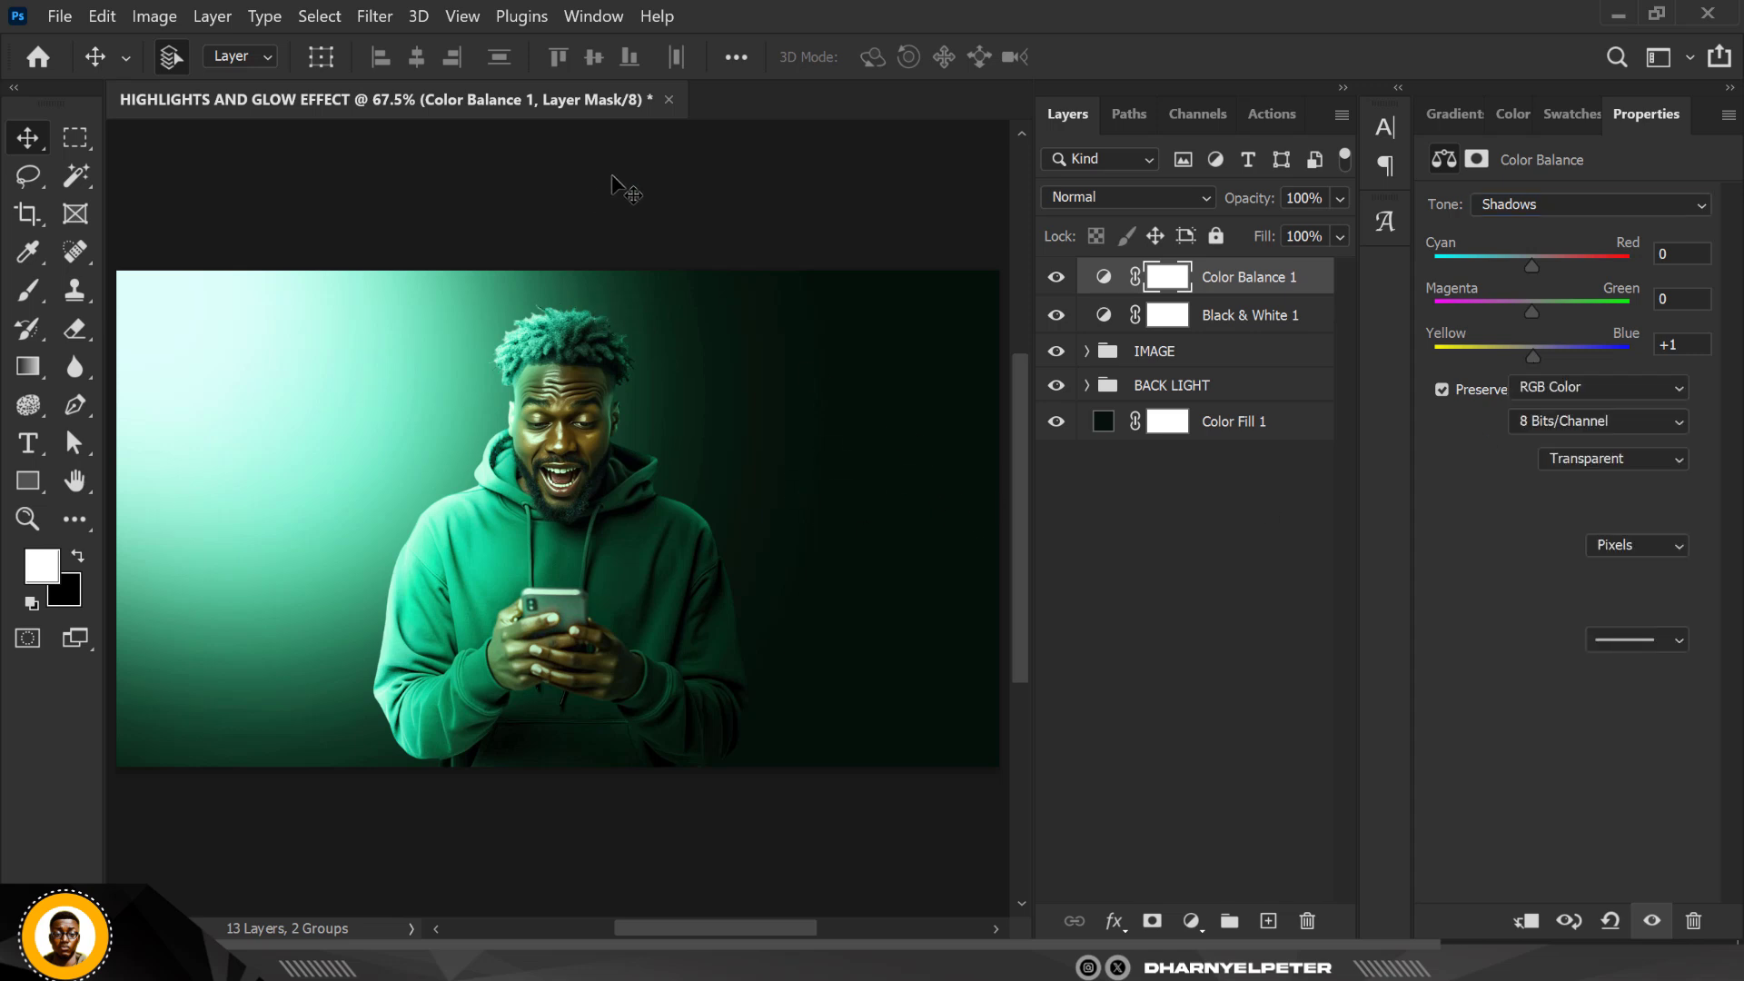
{"action": "scroll", "coordinate": [179, 339], "scroll_direction": "down", "scroll_amount": 1}
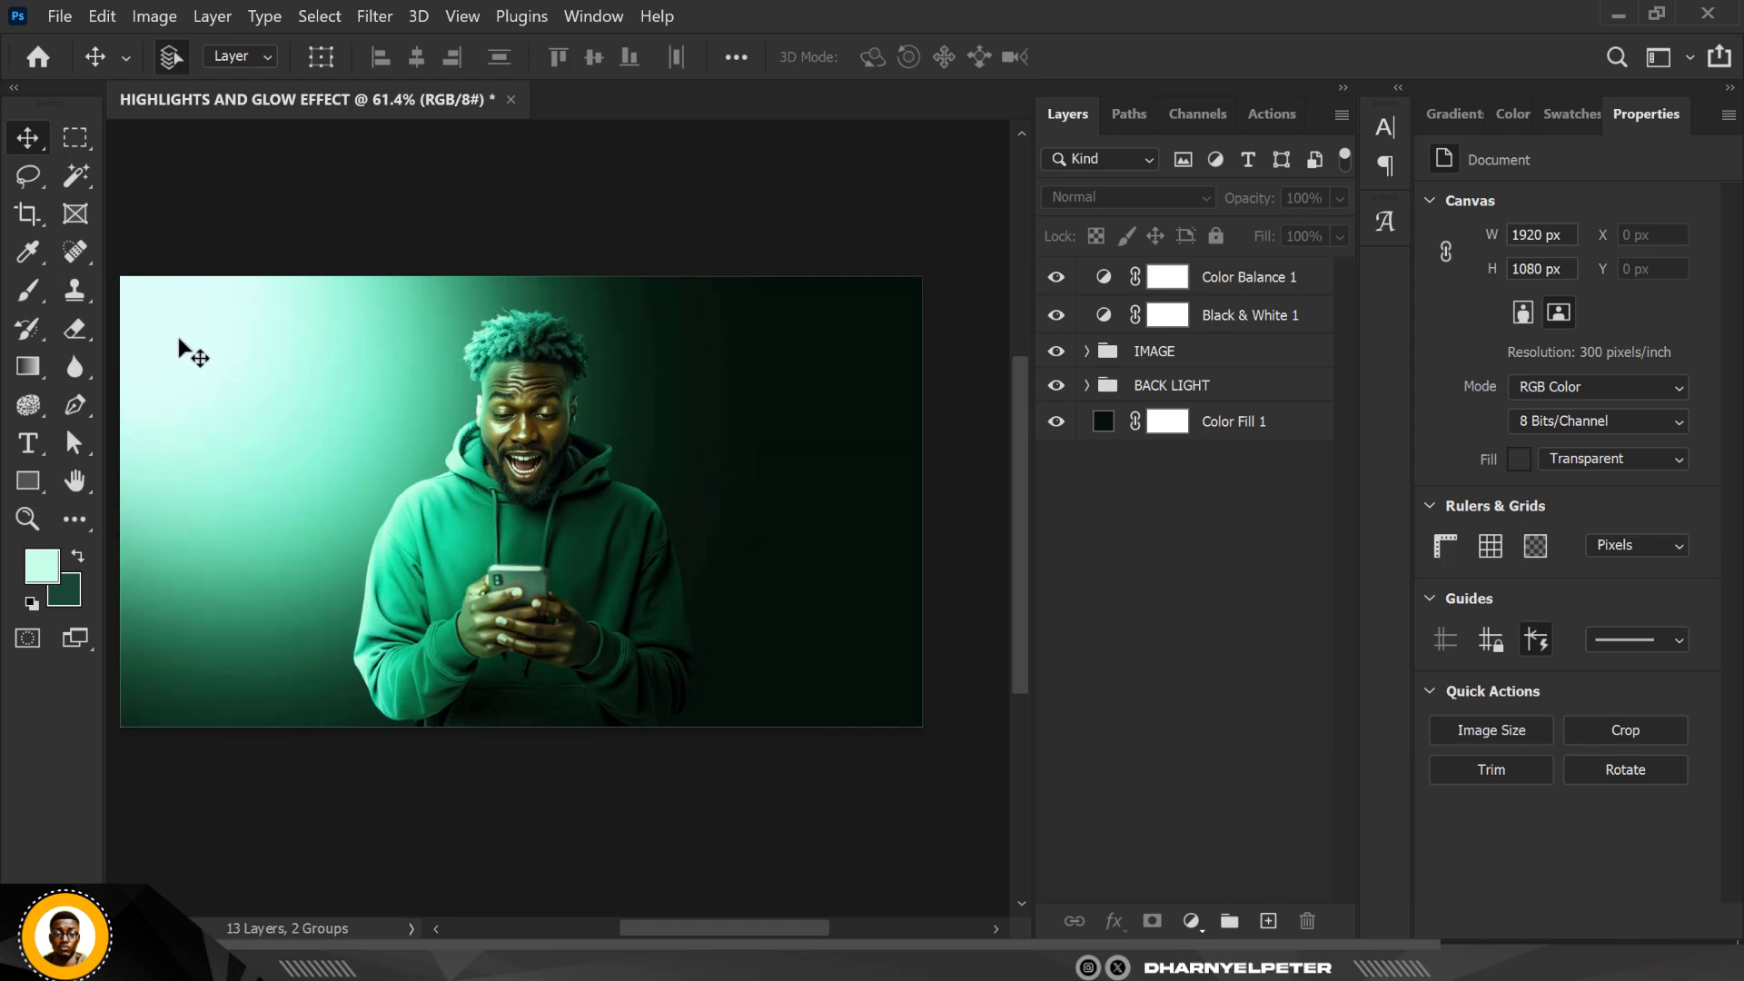
{"action": "scroll", "coordinate": [561, 429], "scroll_direction": "up", "scroll_amount": 2}
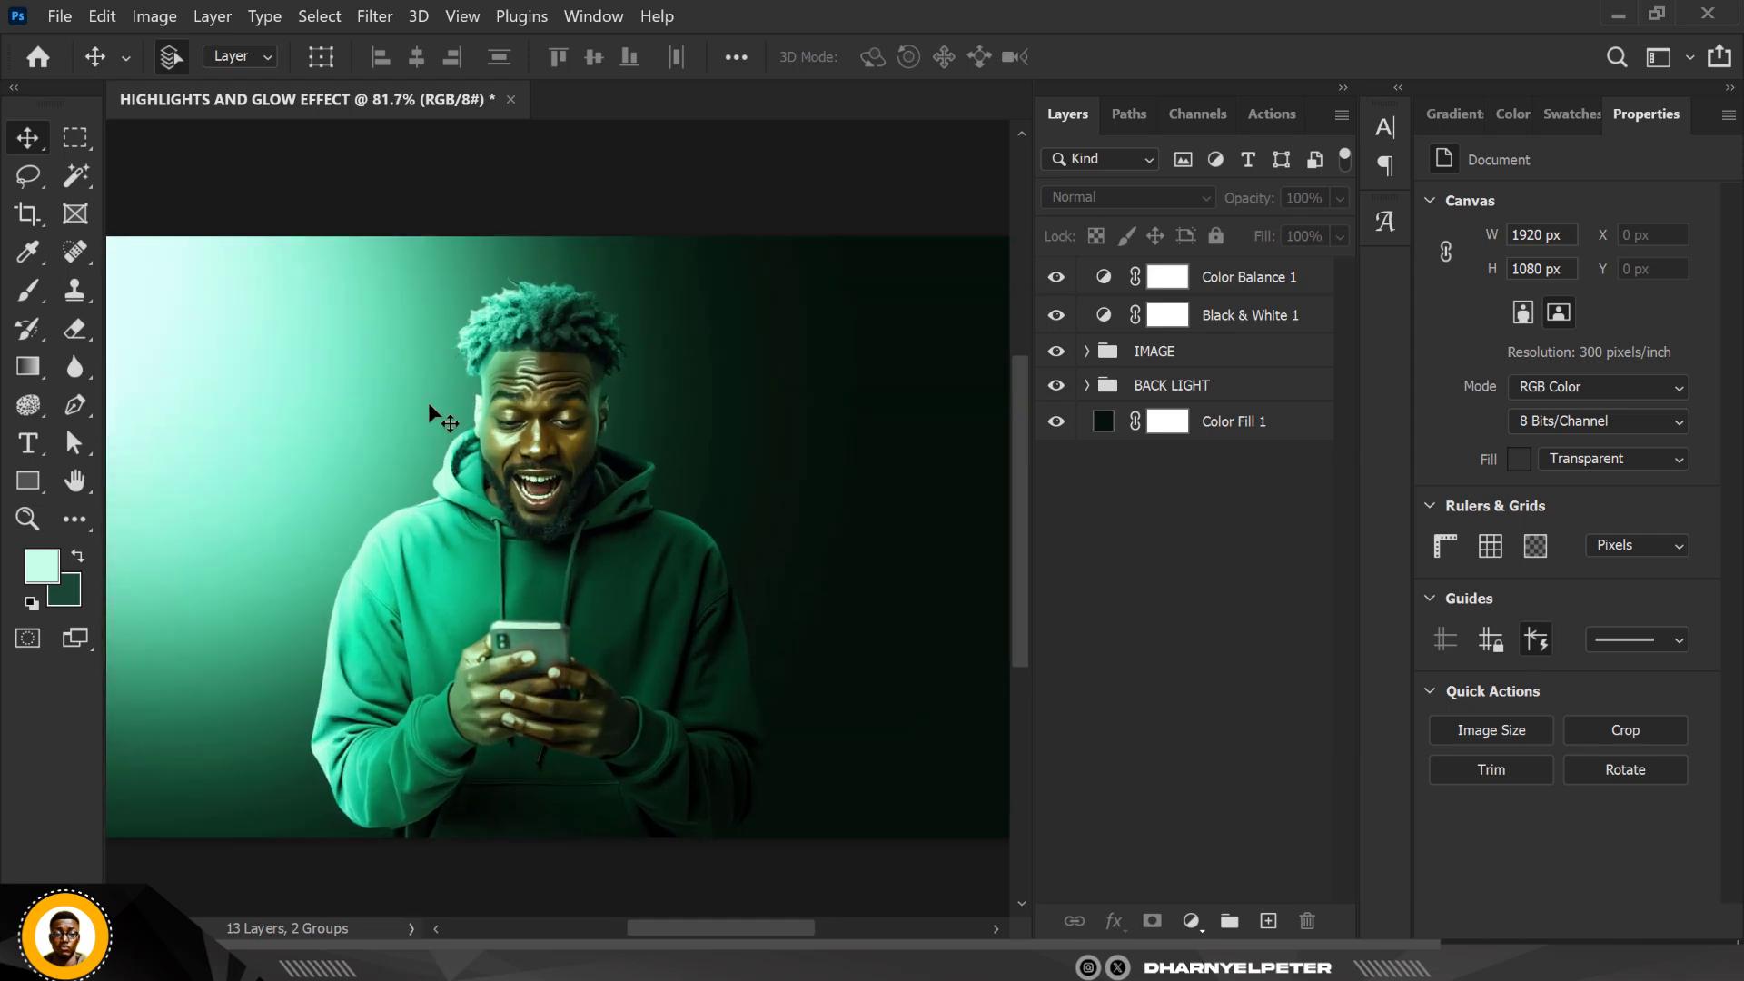
{"action": "scroll", "coordinate": [421, 410], "scroll_direction": "down", "scroll_amount": 2}
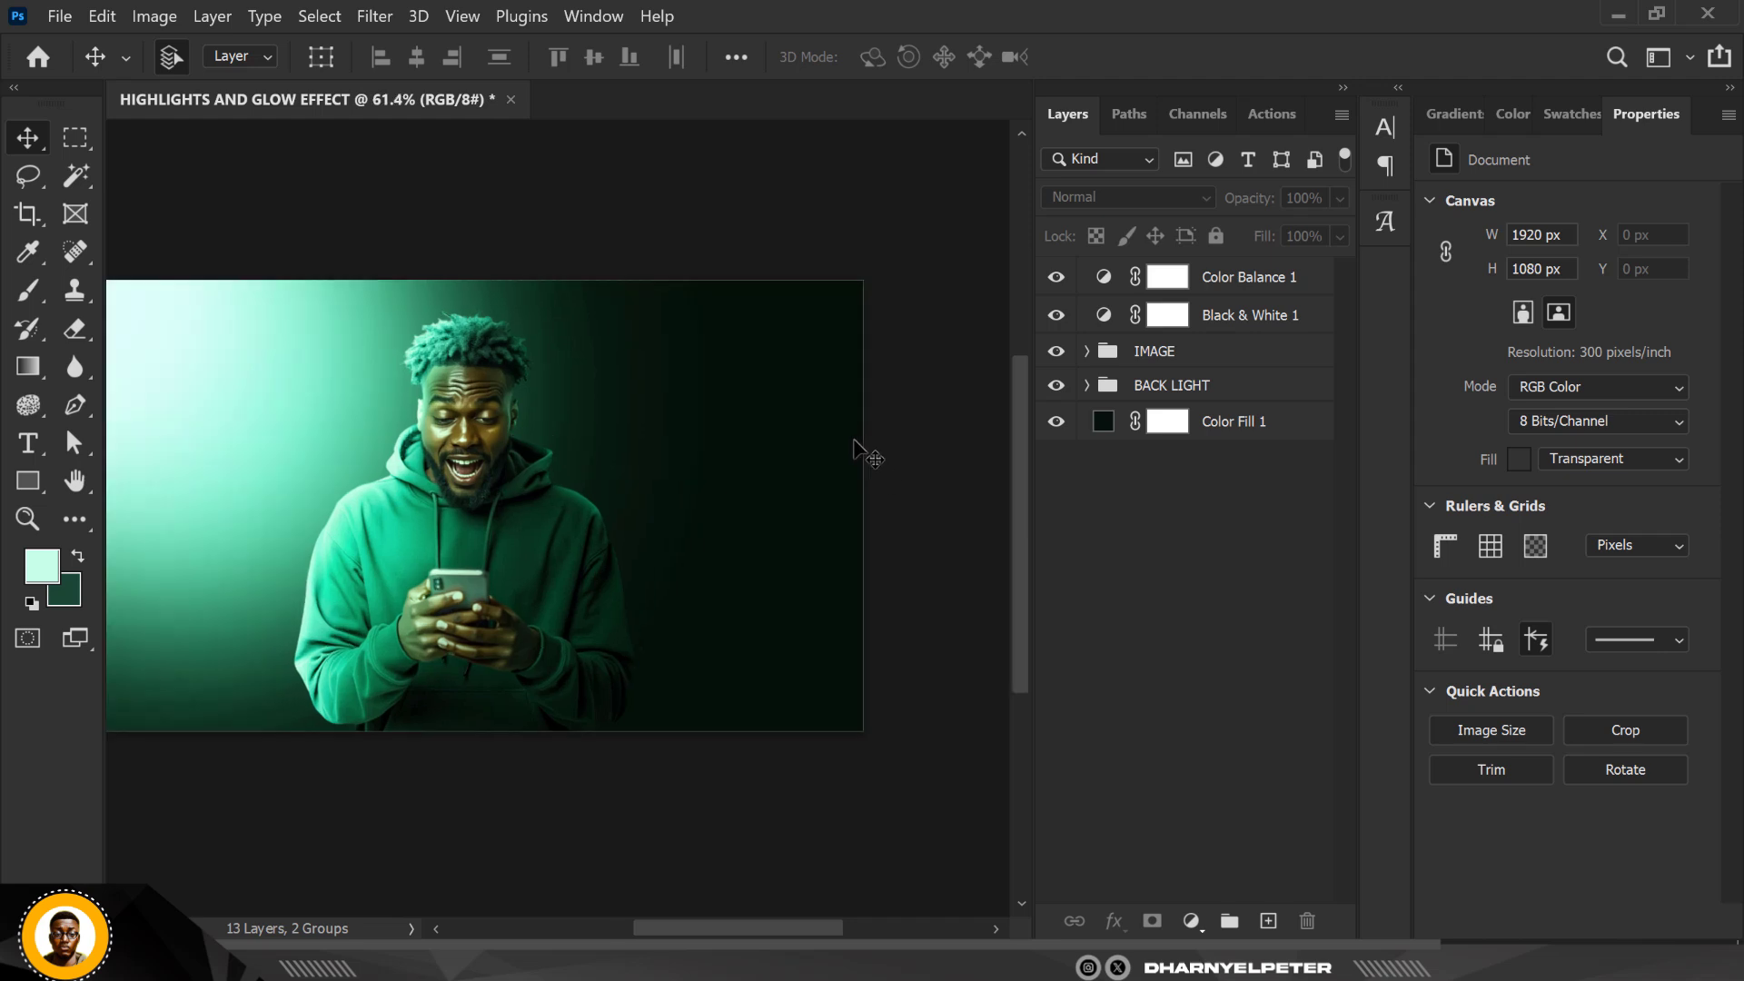
Add the white text "Highlights" in TT Travels Next Trl Bd on a new layer above Color Balance 1, beside the man on the dark side
{"action": "left_click", "coordinate": [1246, 279]}
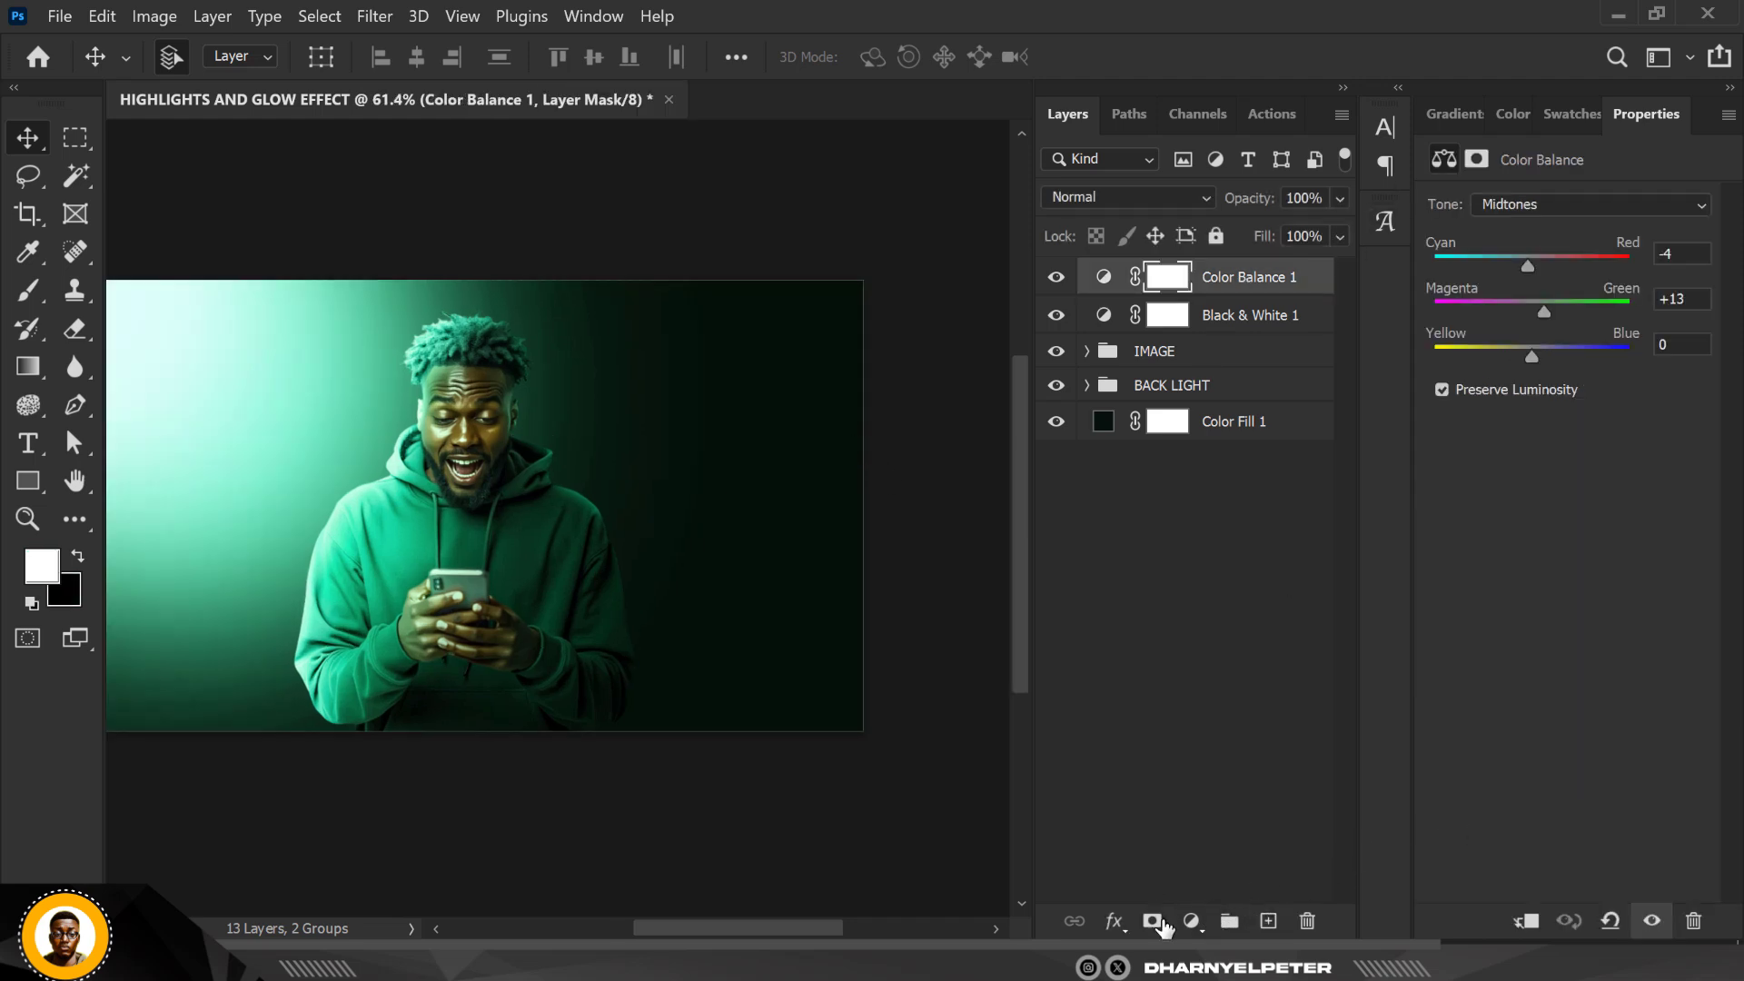
{"action": "left_click", "coordinate": [1269, 921]}
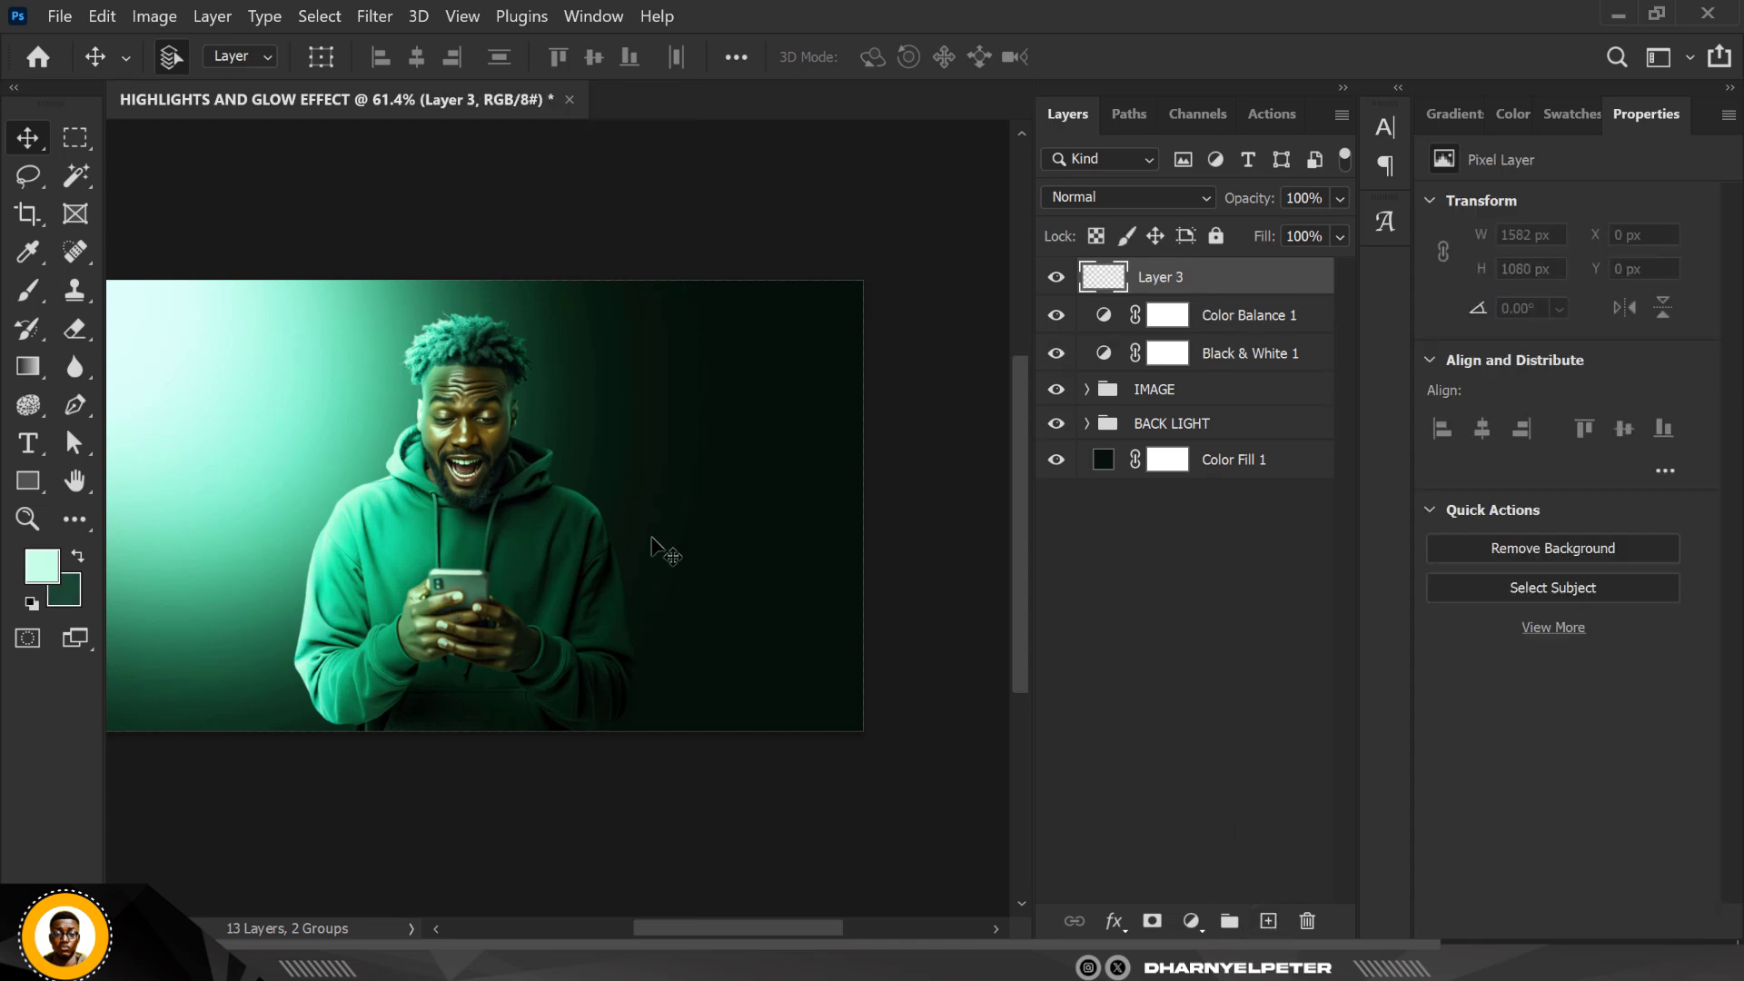
{"action": "left_click", "coordinate": [39, 445]}
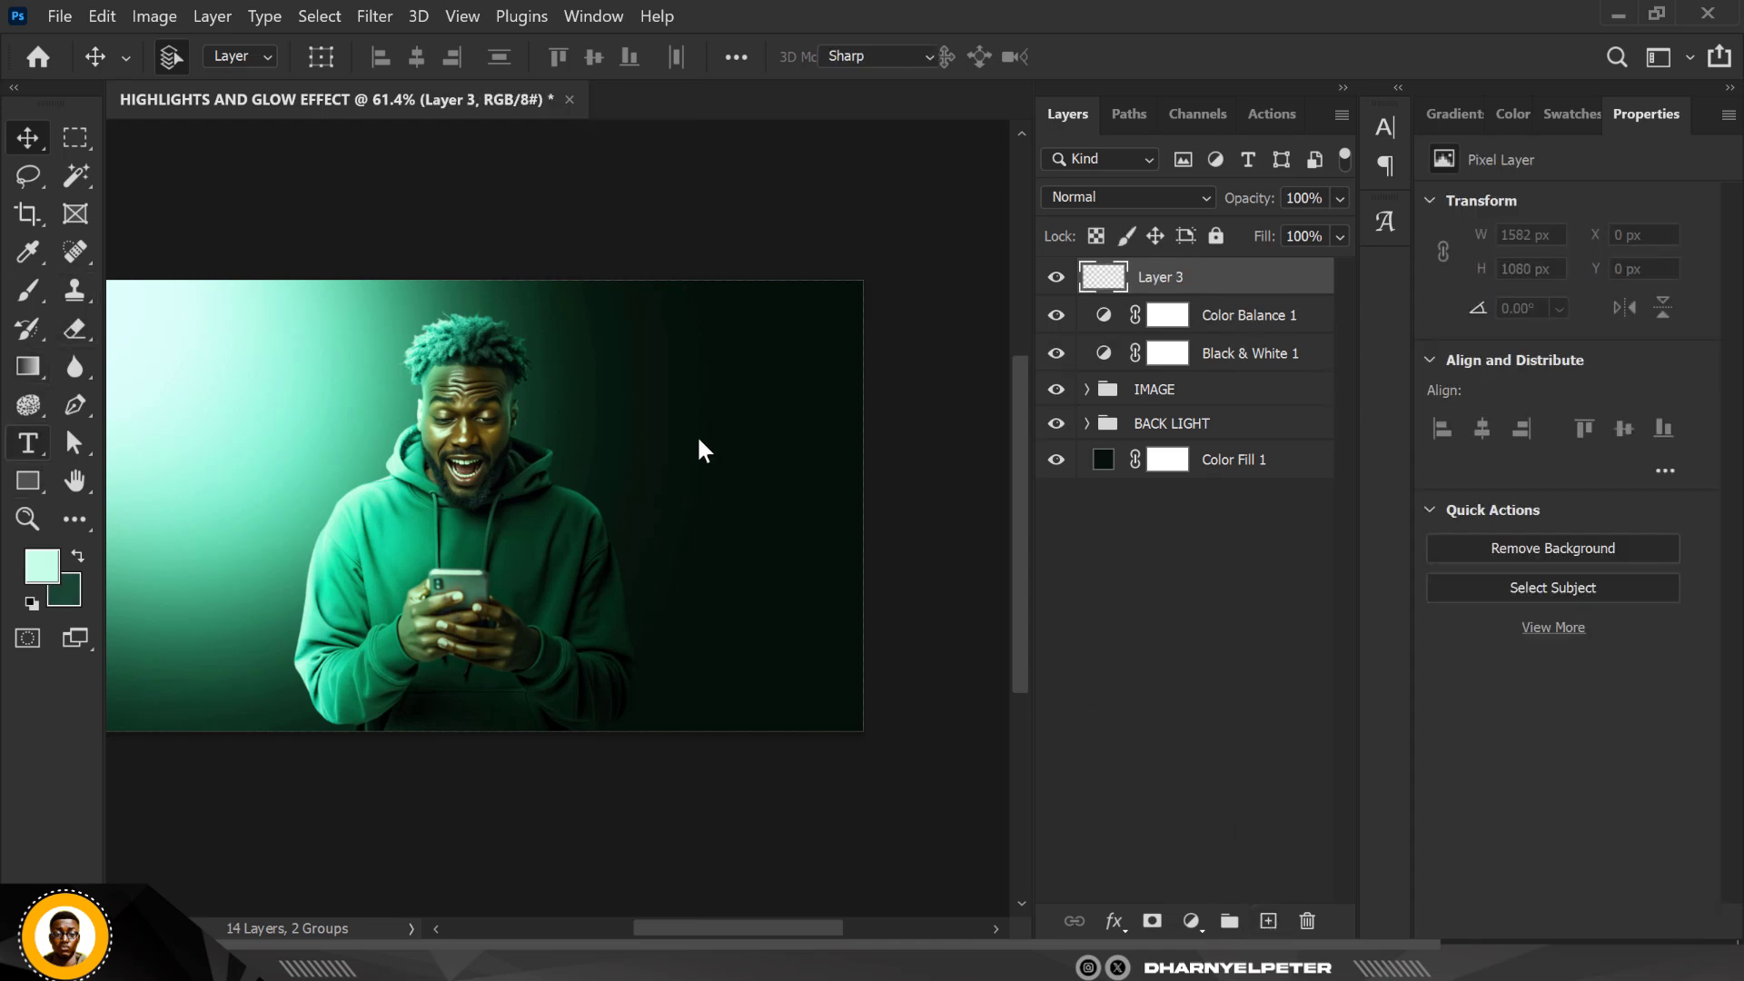
{"action": "left_click", "coordinate": [133, 440]}
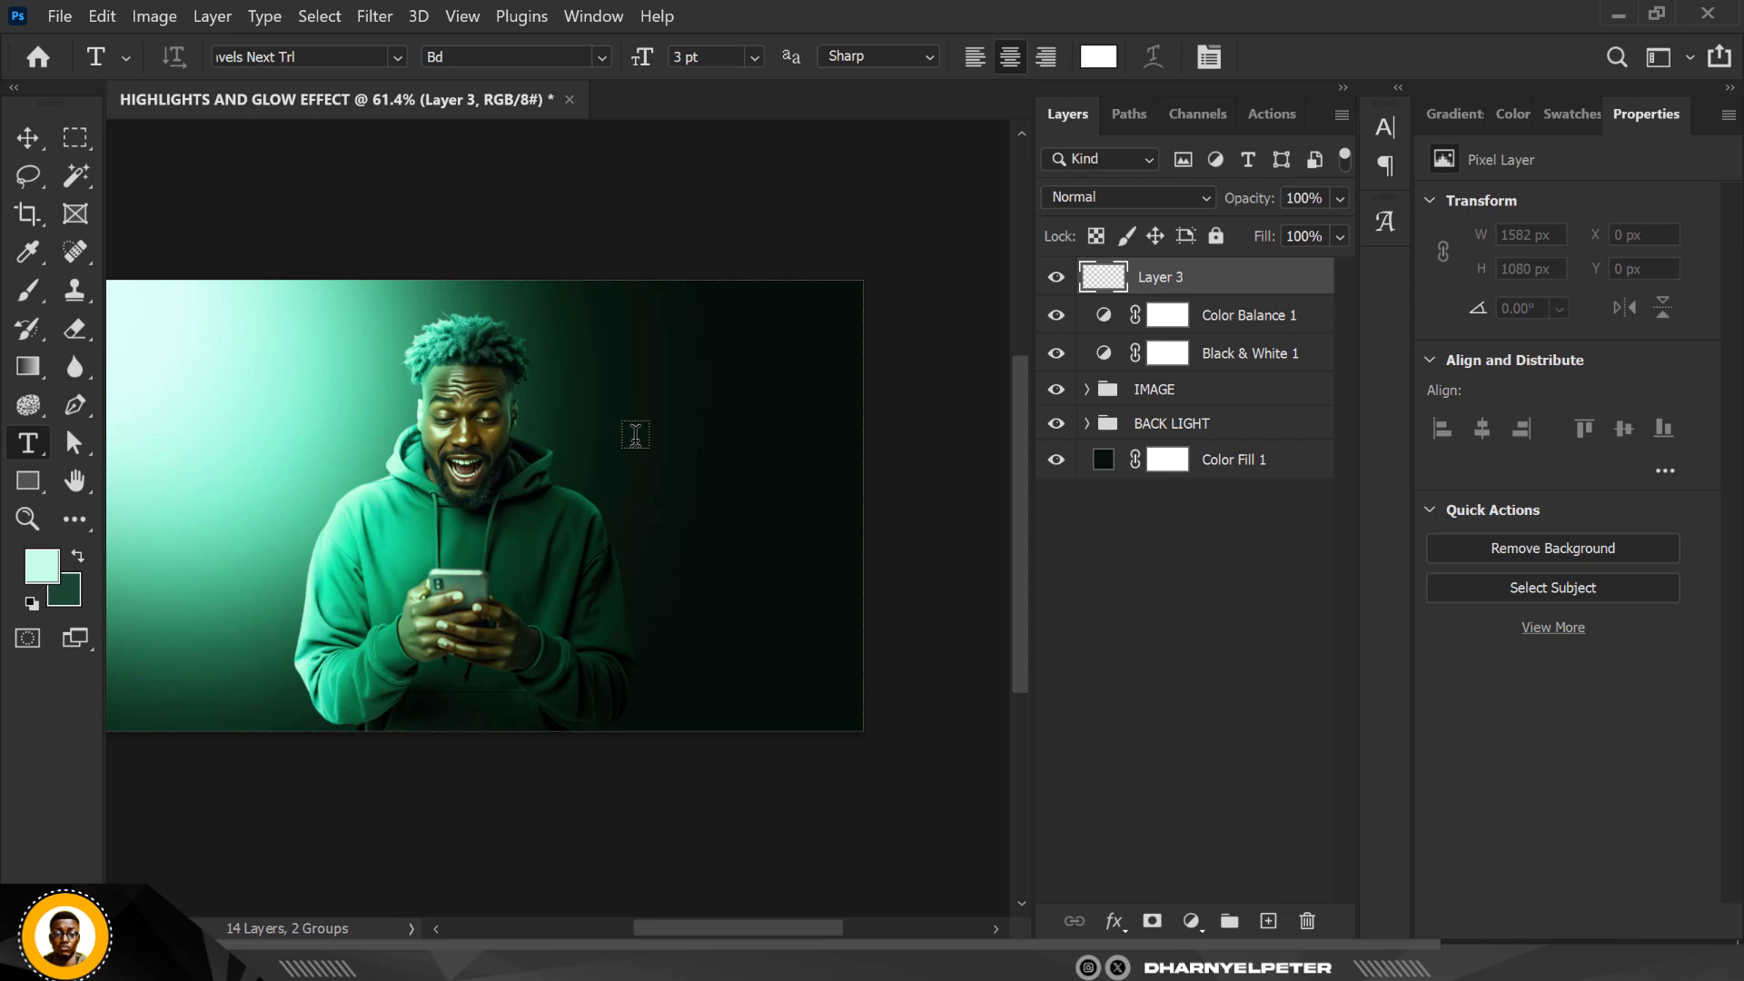
{"action": "left_click", "coordinate": [637, 435]}
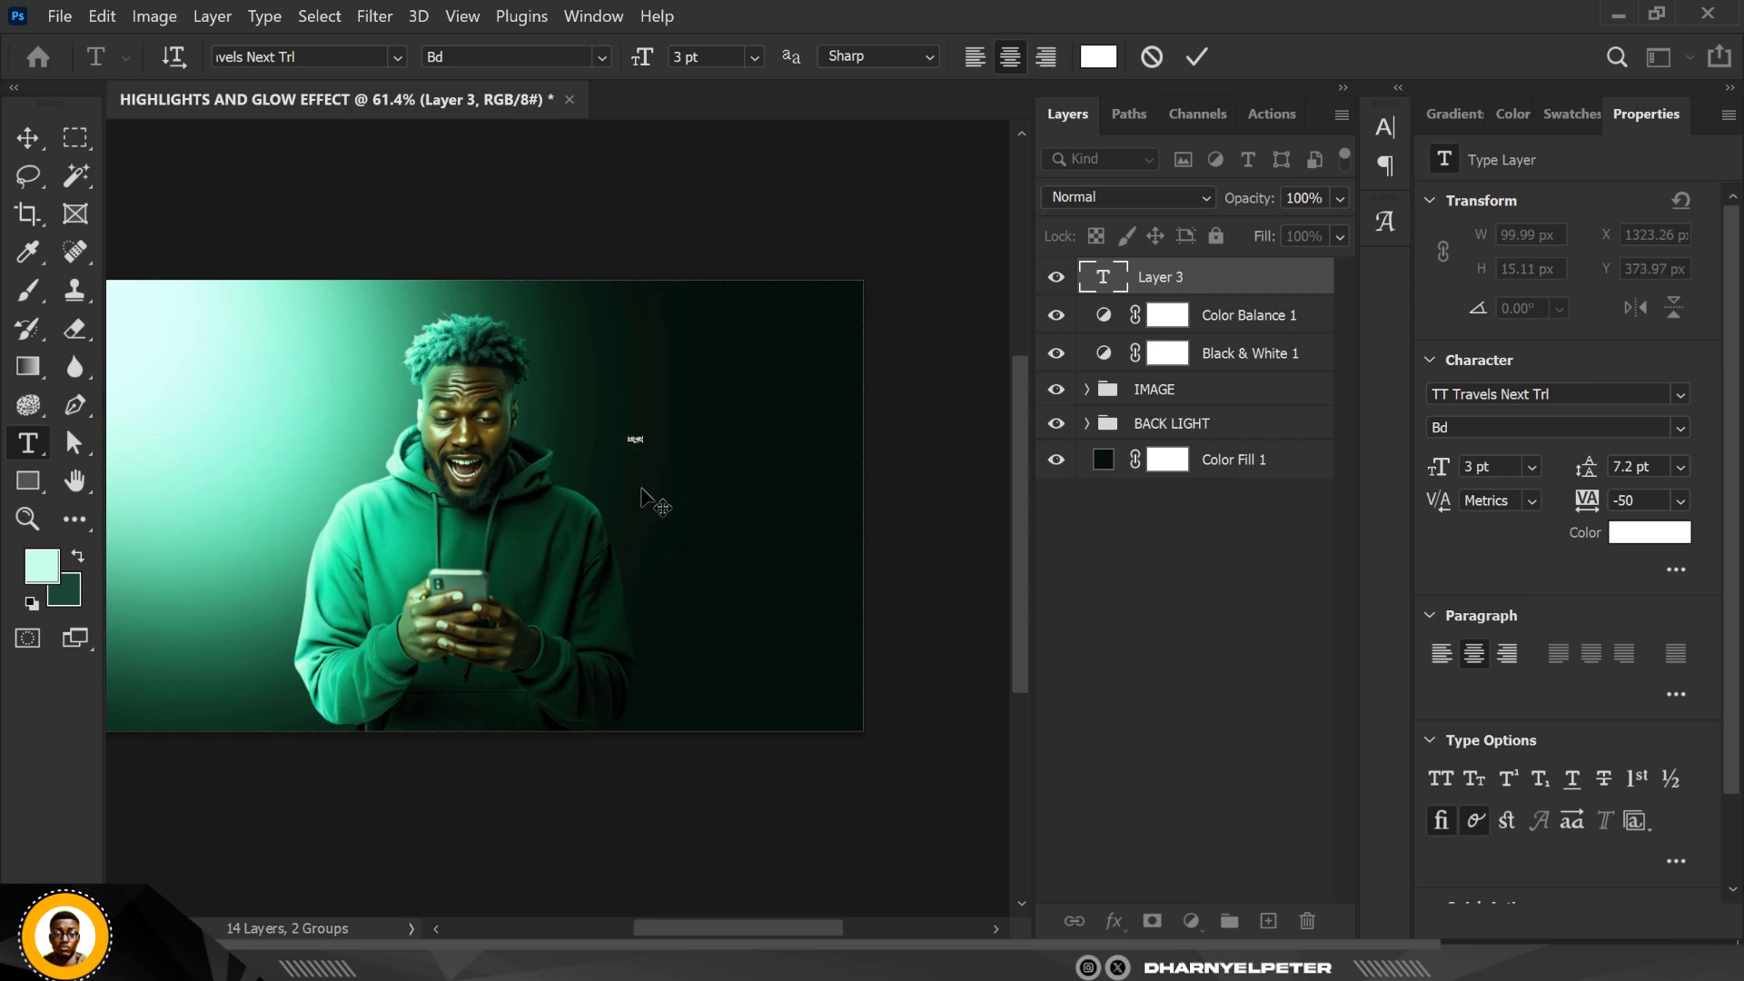
{"action": "type", "text": "Highlights"}
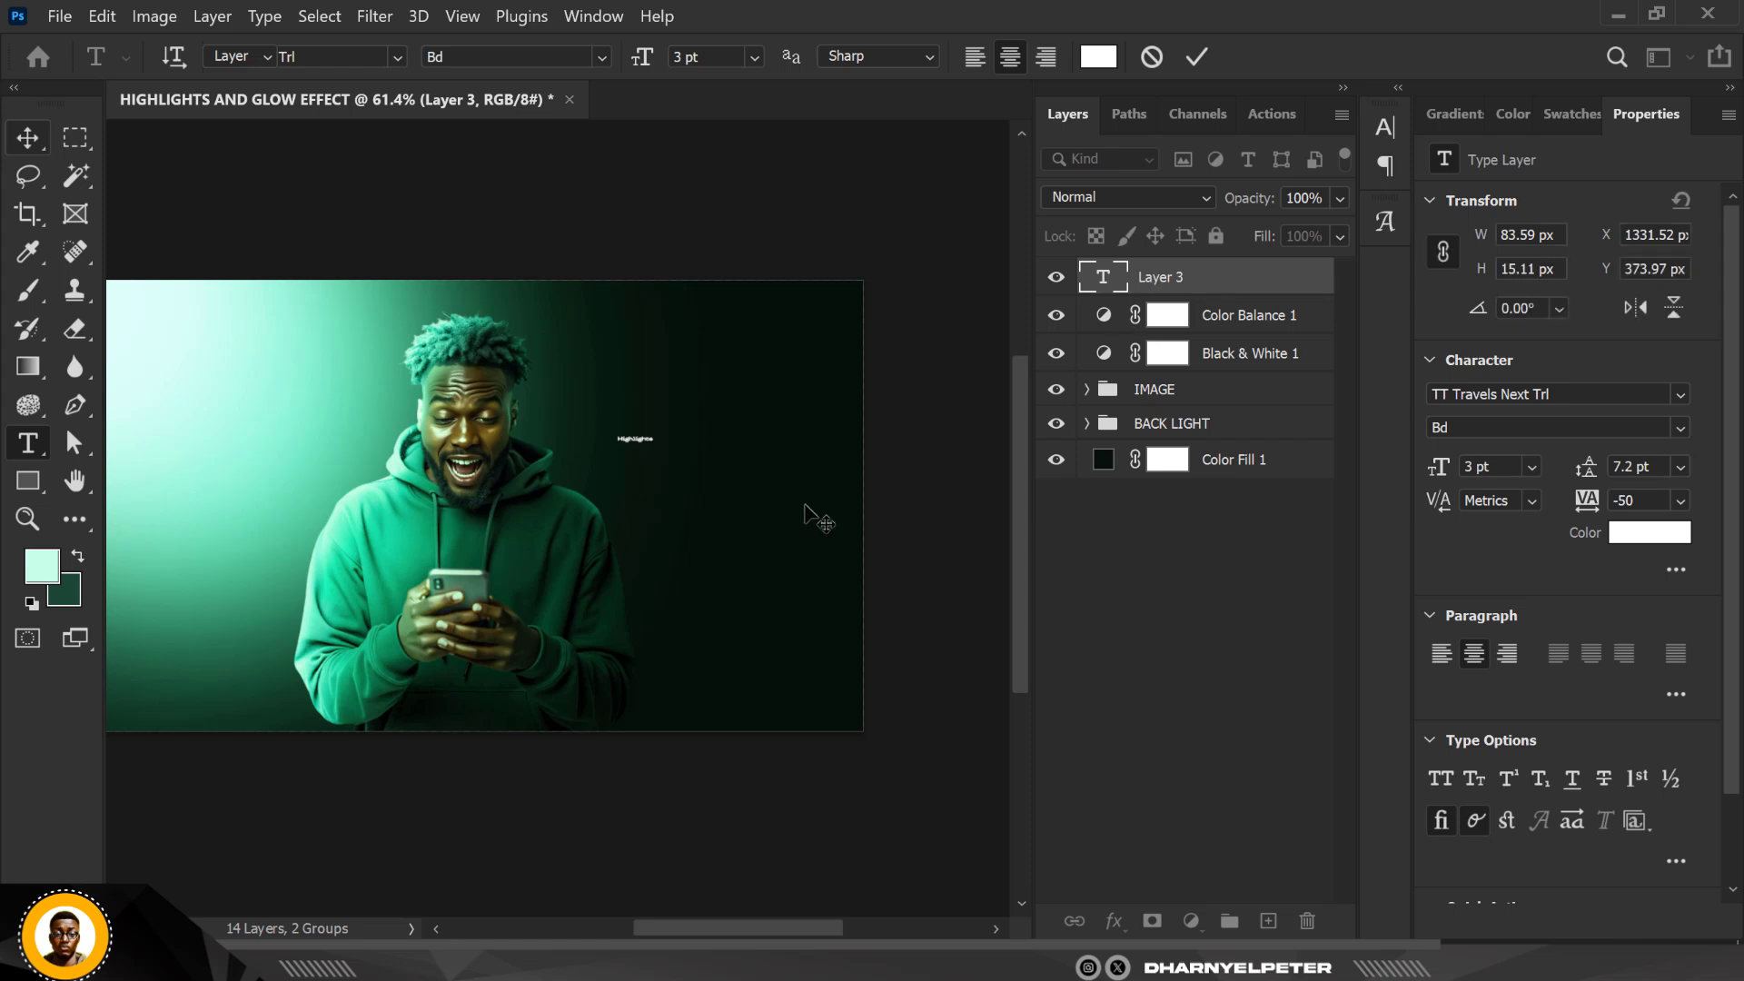
{"action": "key", "text": "ctrl+Return"}
{"action": "key", "text": "v"}
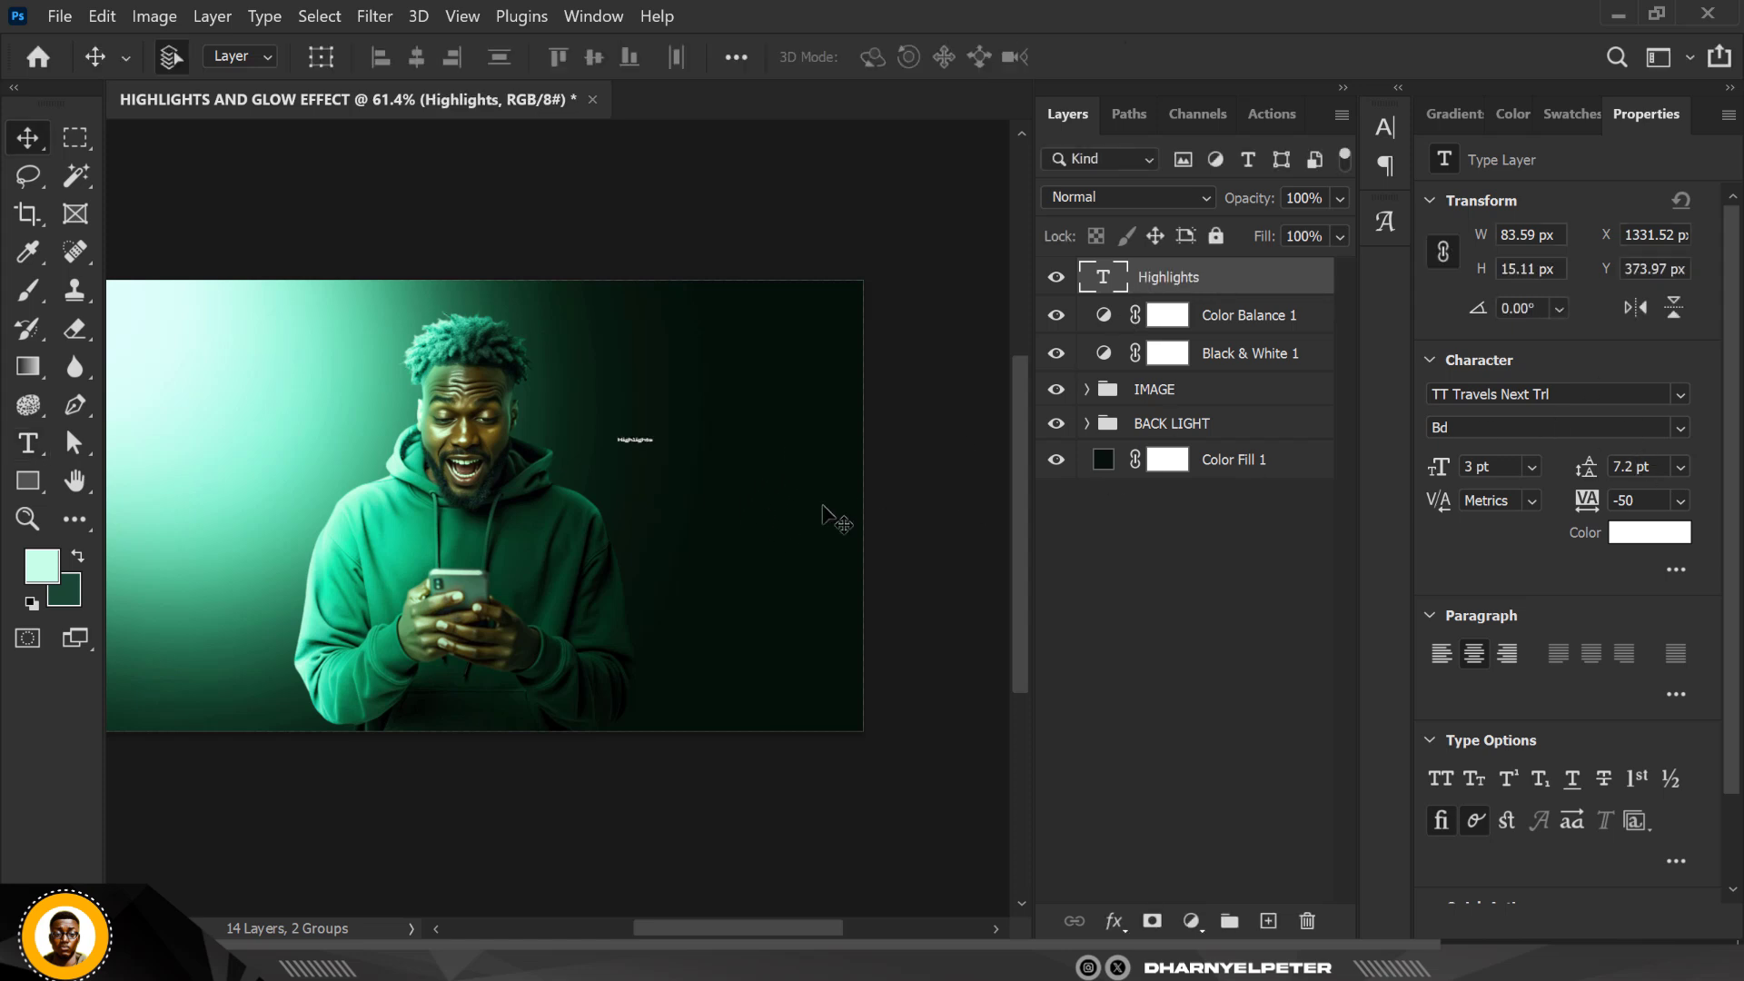
Scale the "Highlights" text up proportionally to about 561% across the dark area beside the man
{"action": "key", "text": "ctrl+t"}
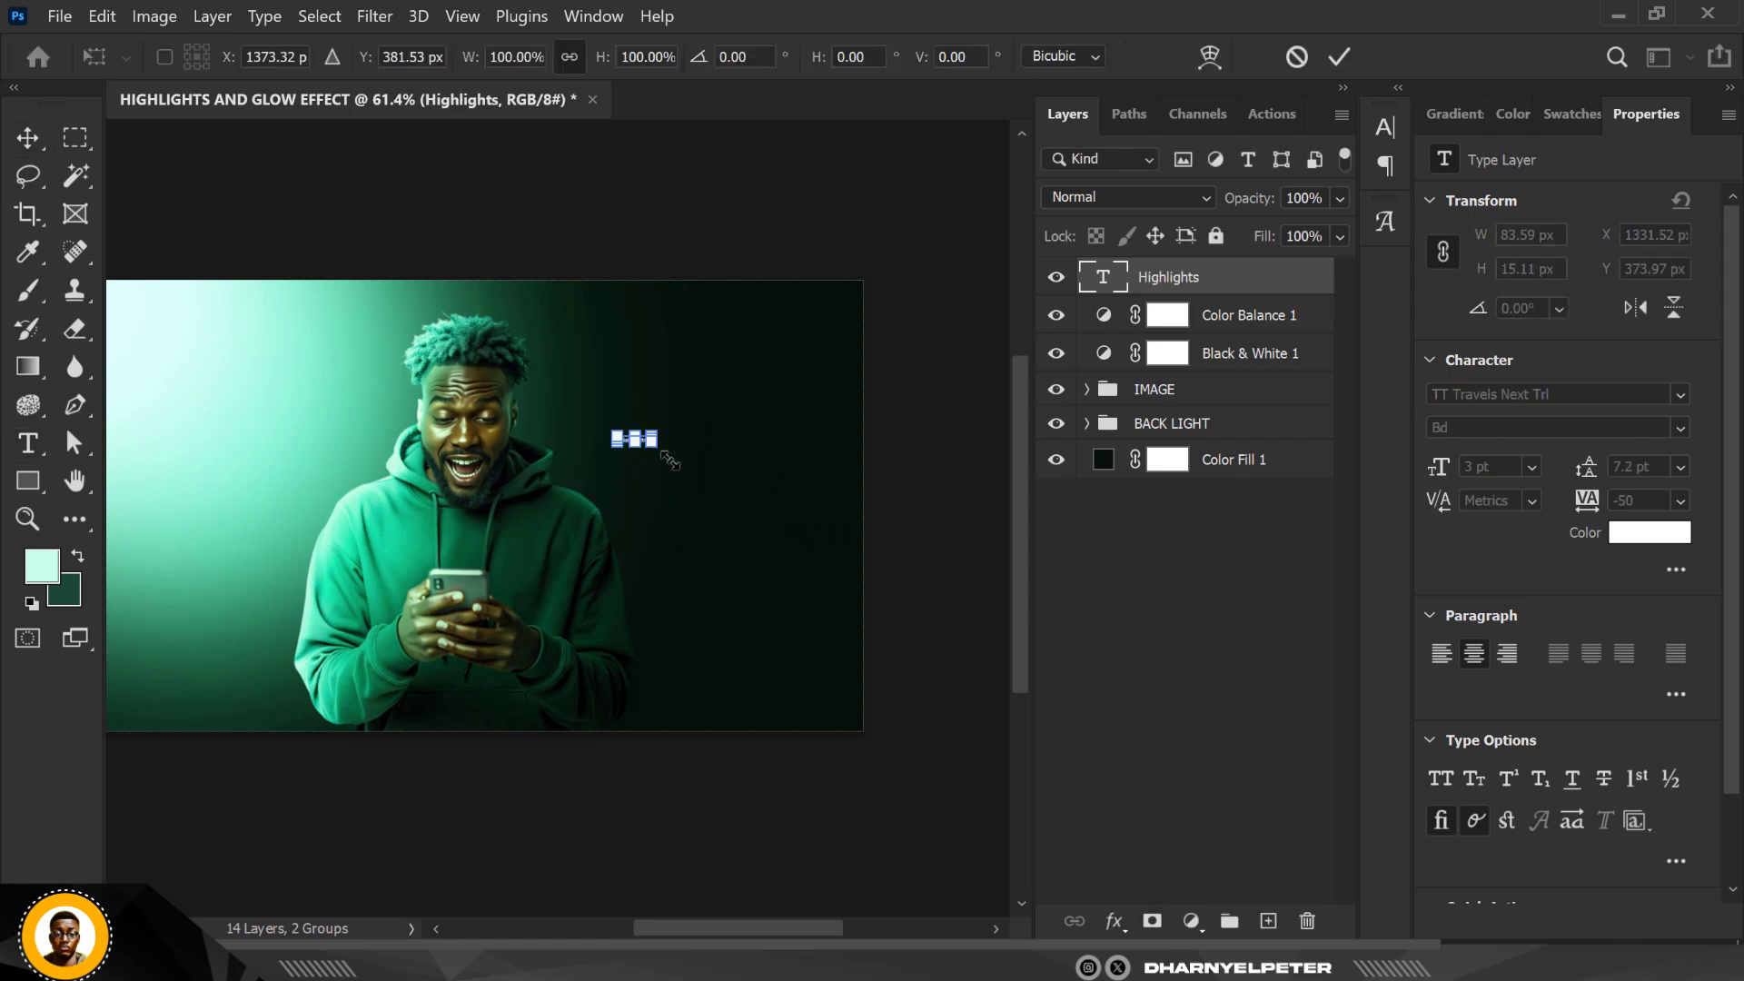
{"action": "left_click_drag", "start_coordinate": [669, 460], "coordinate": [799, 545]}
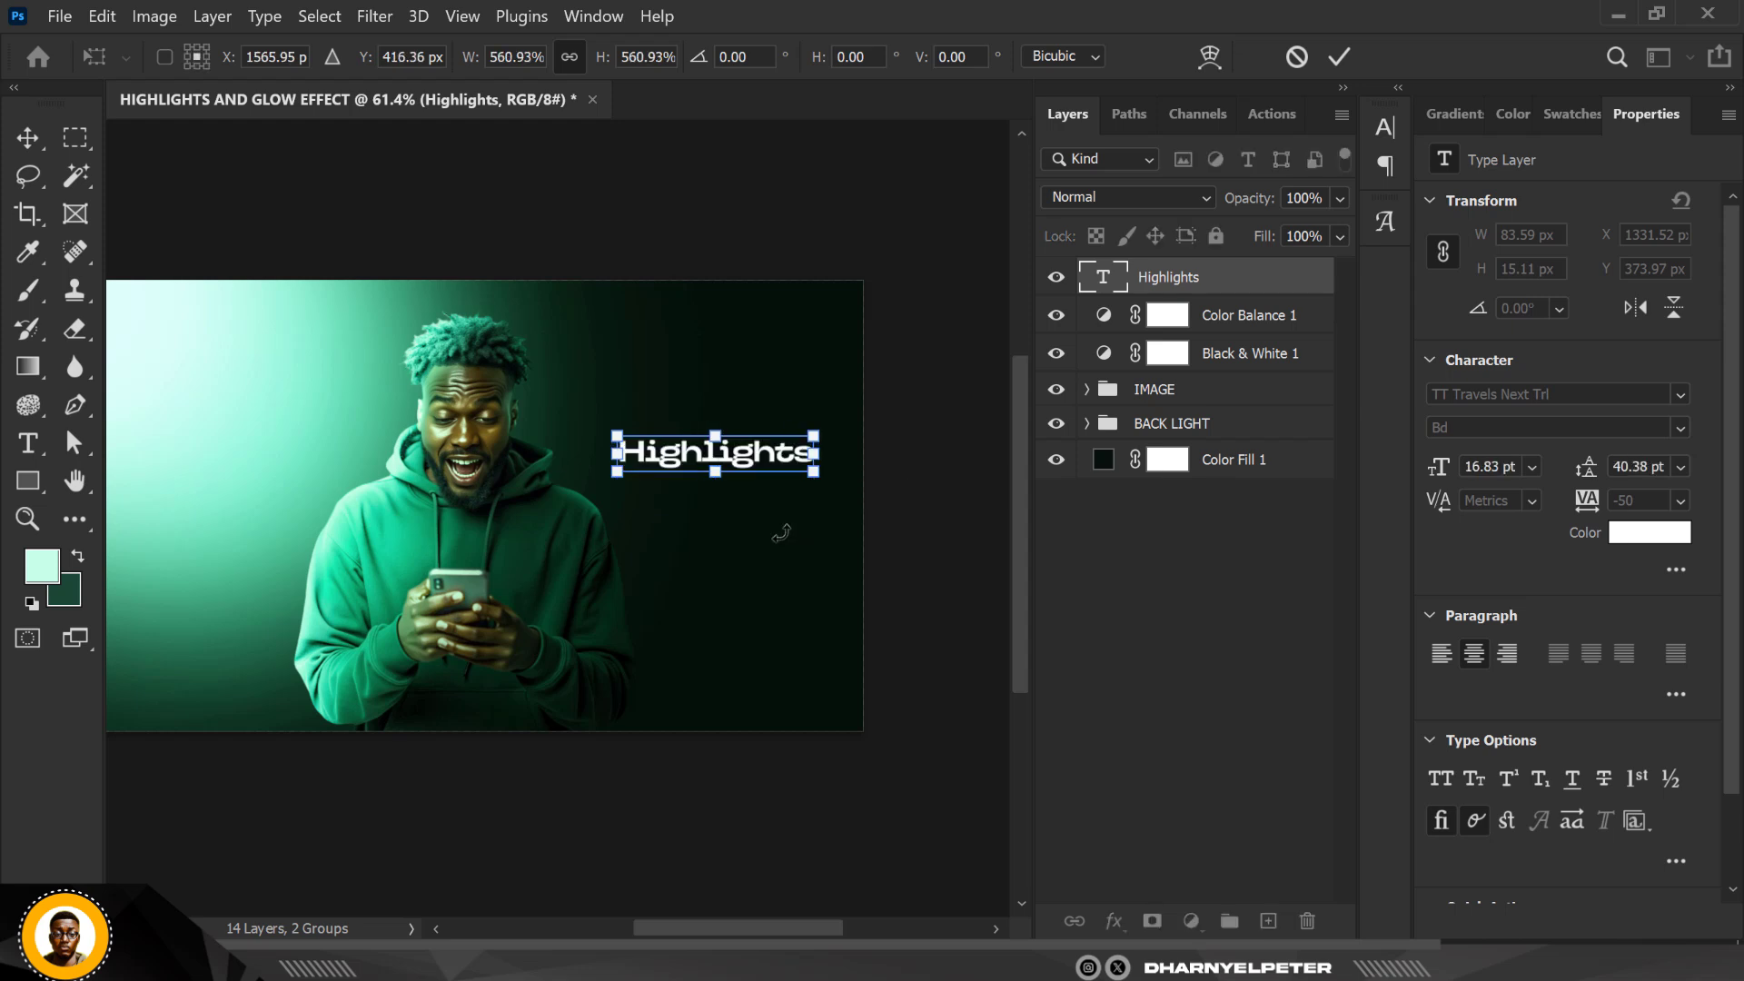
{"action": "key", "text": "Return"}
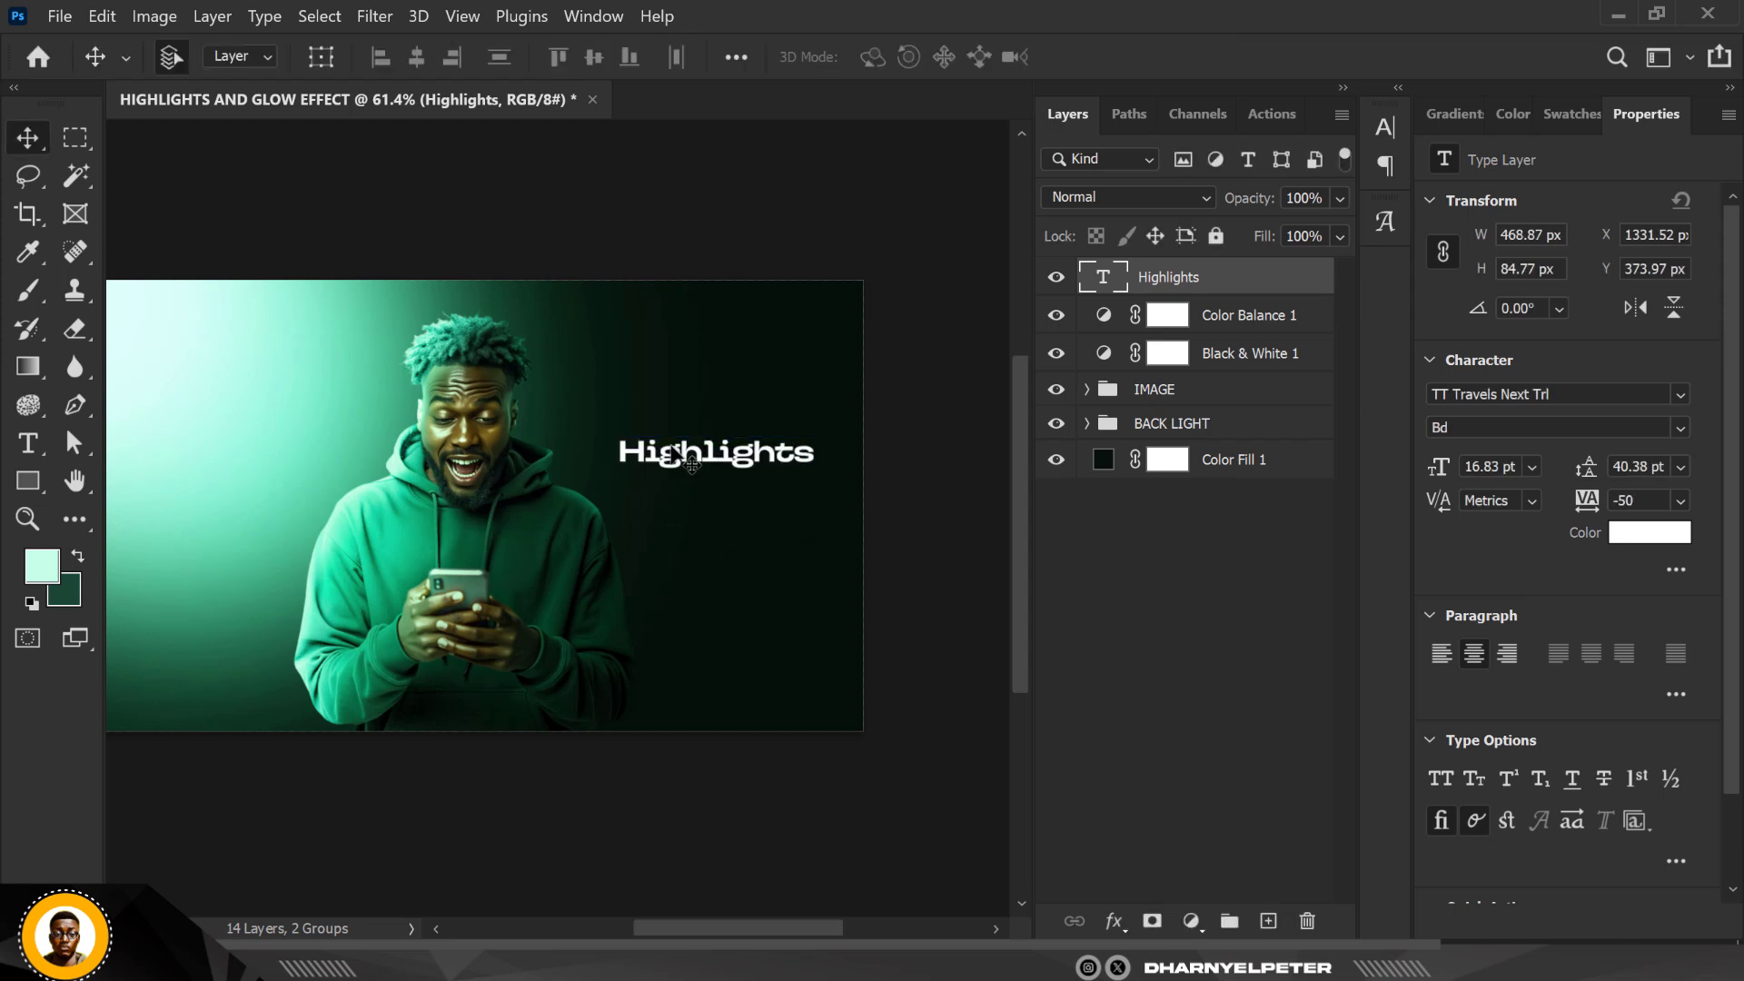
Duplicate the "Highlights" text directly below itself and change the copy's wording to "& Glow effect"
{"action": "scroll", "coordinate": [675, 447], "scroll_direction": "up", "scroll_amount": 4}
{"action": "scroll", "coordinate": [595, 400], "scroll_direction": "down", "scroll_amount": 1}
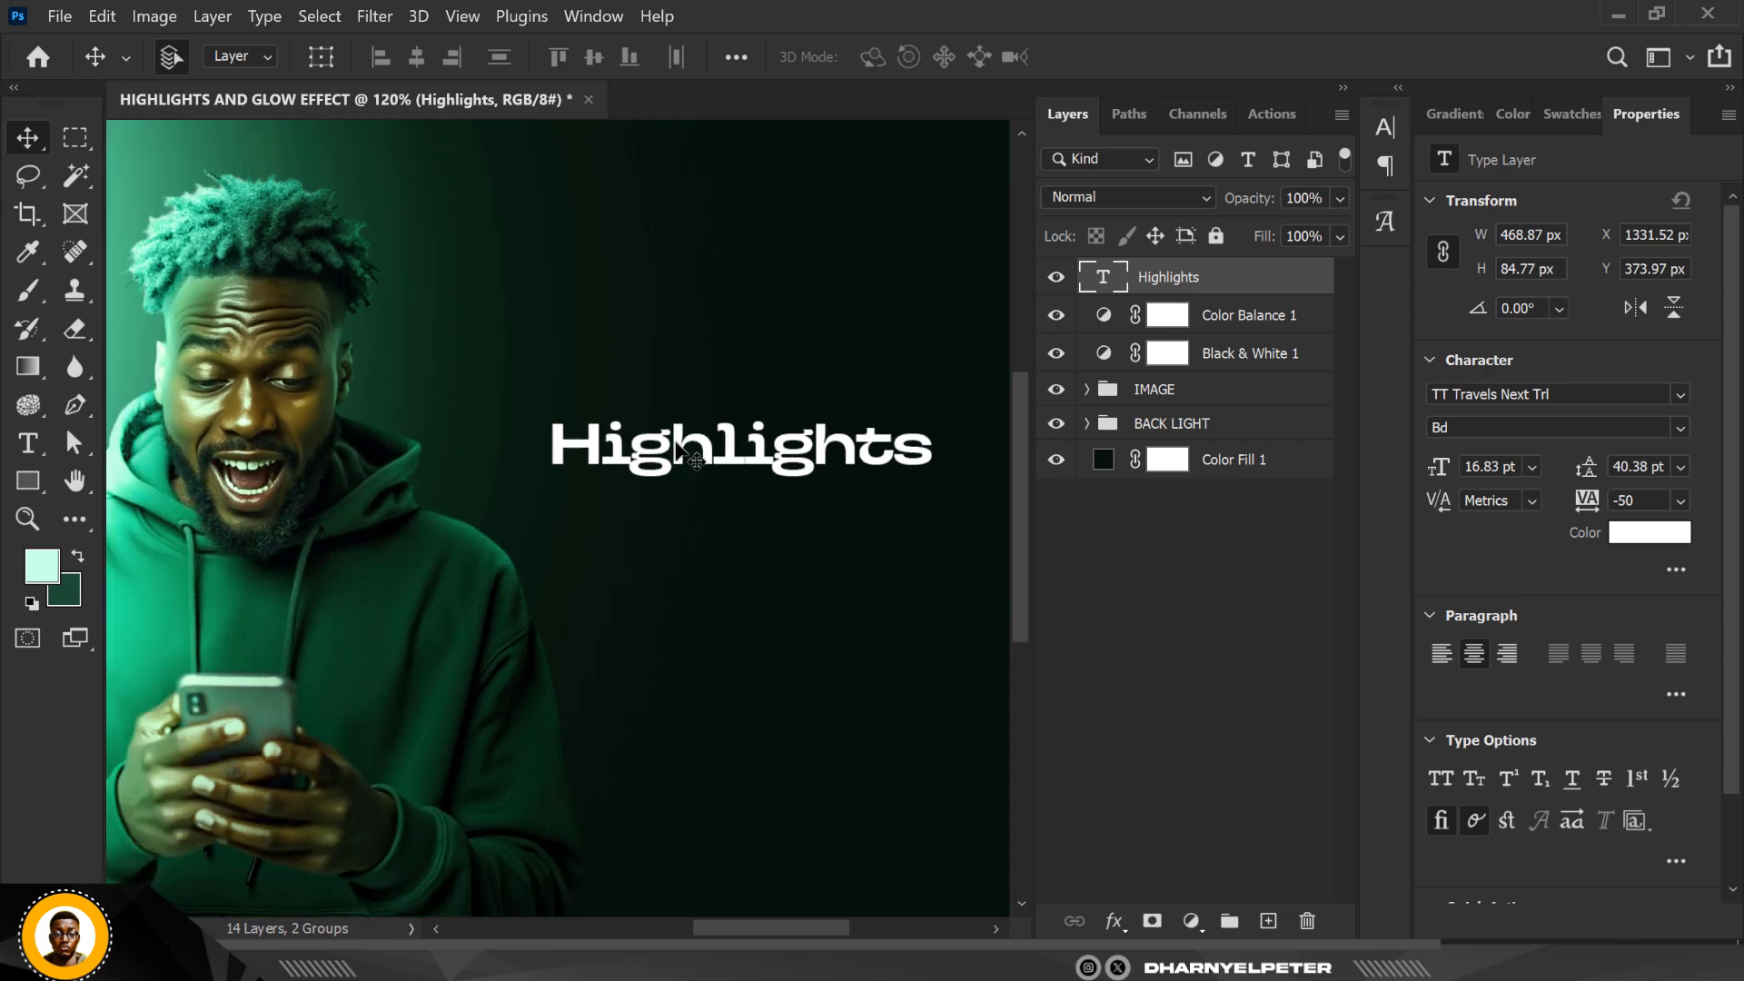
{"action": "left_click_drag", "start_coordinate": [677, 440], "coordinate": [686, 501], "text": "alt"}
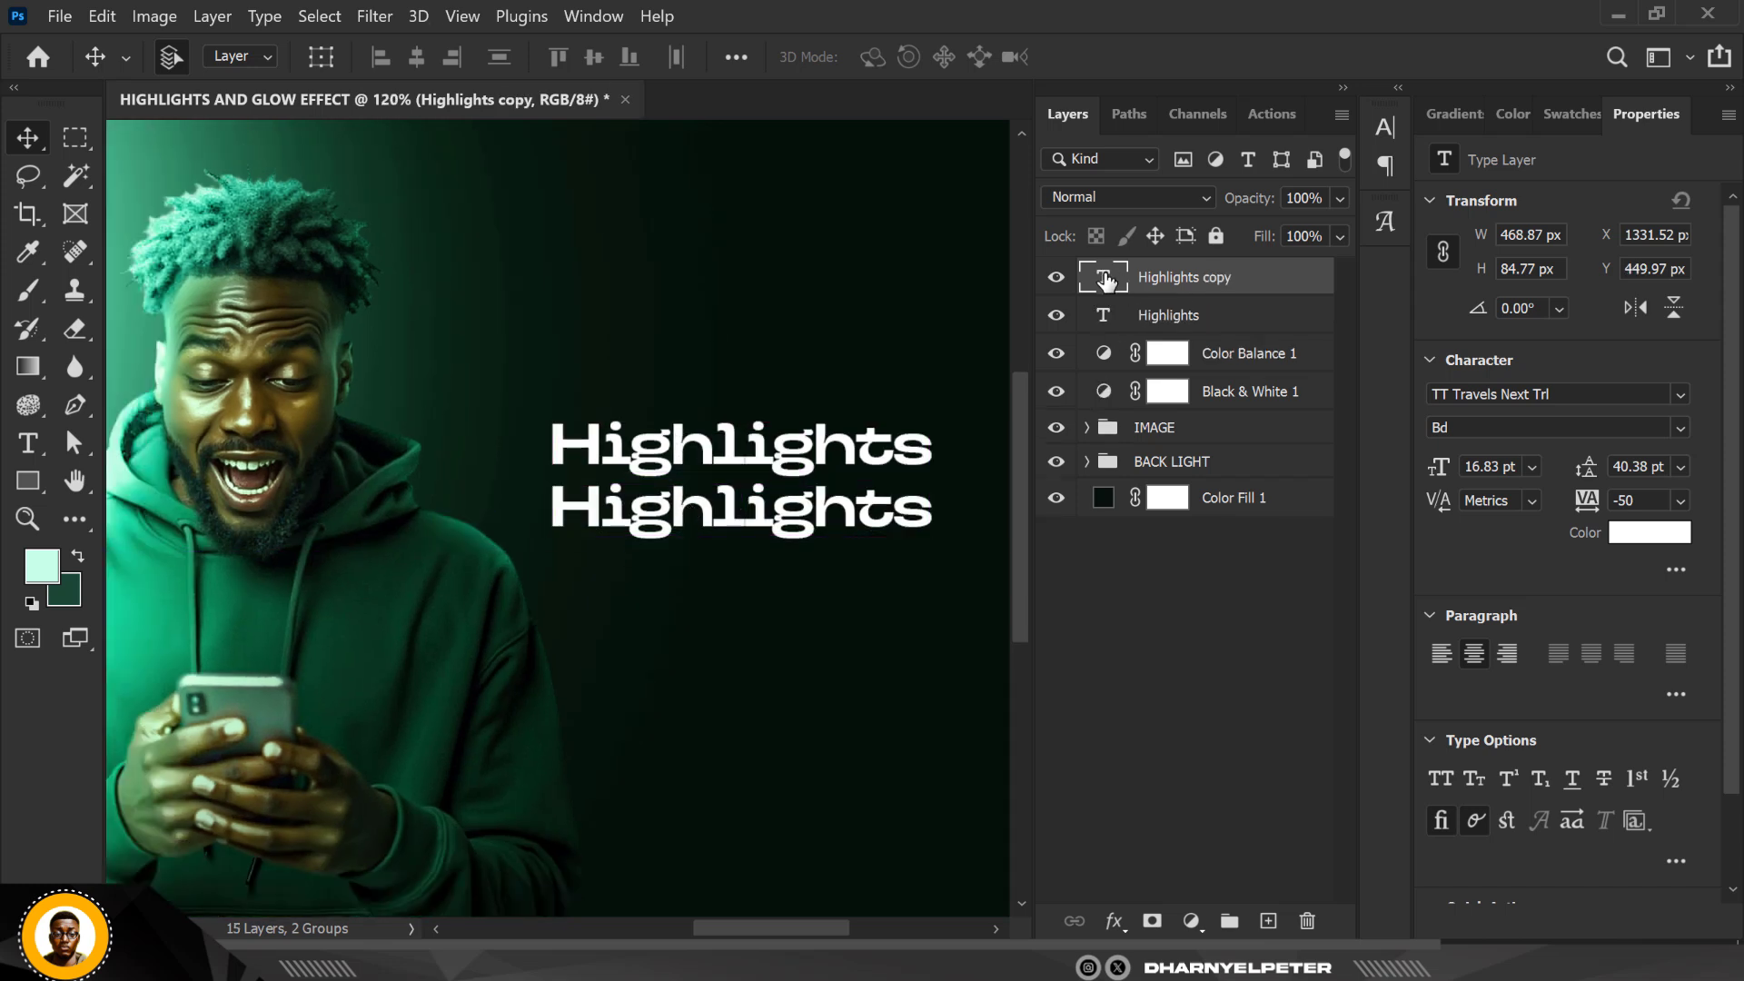
{"action": "double_click", "coordinate": [1106, 282]}
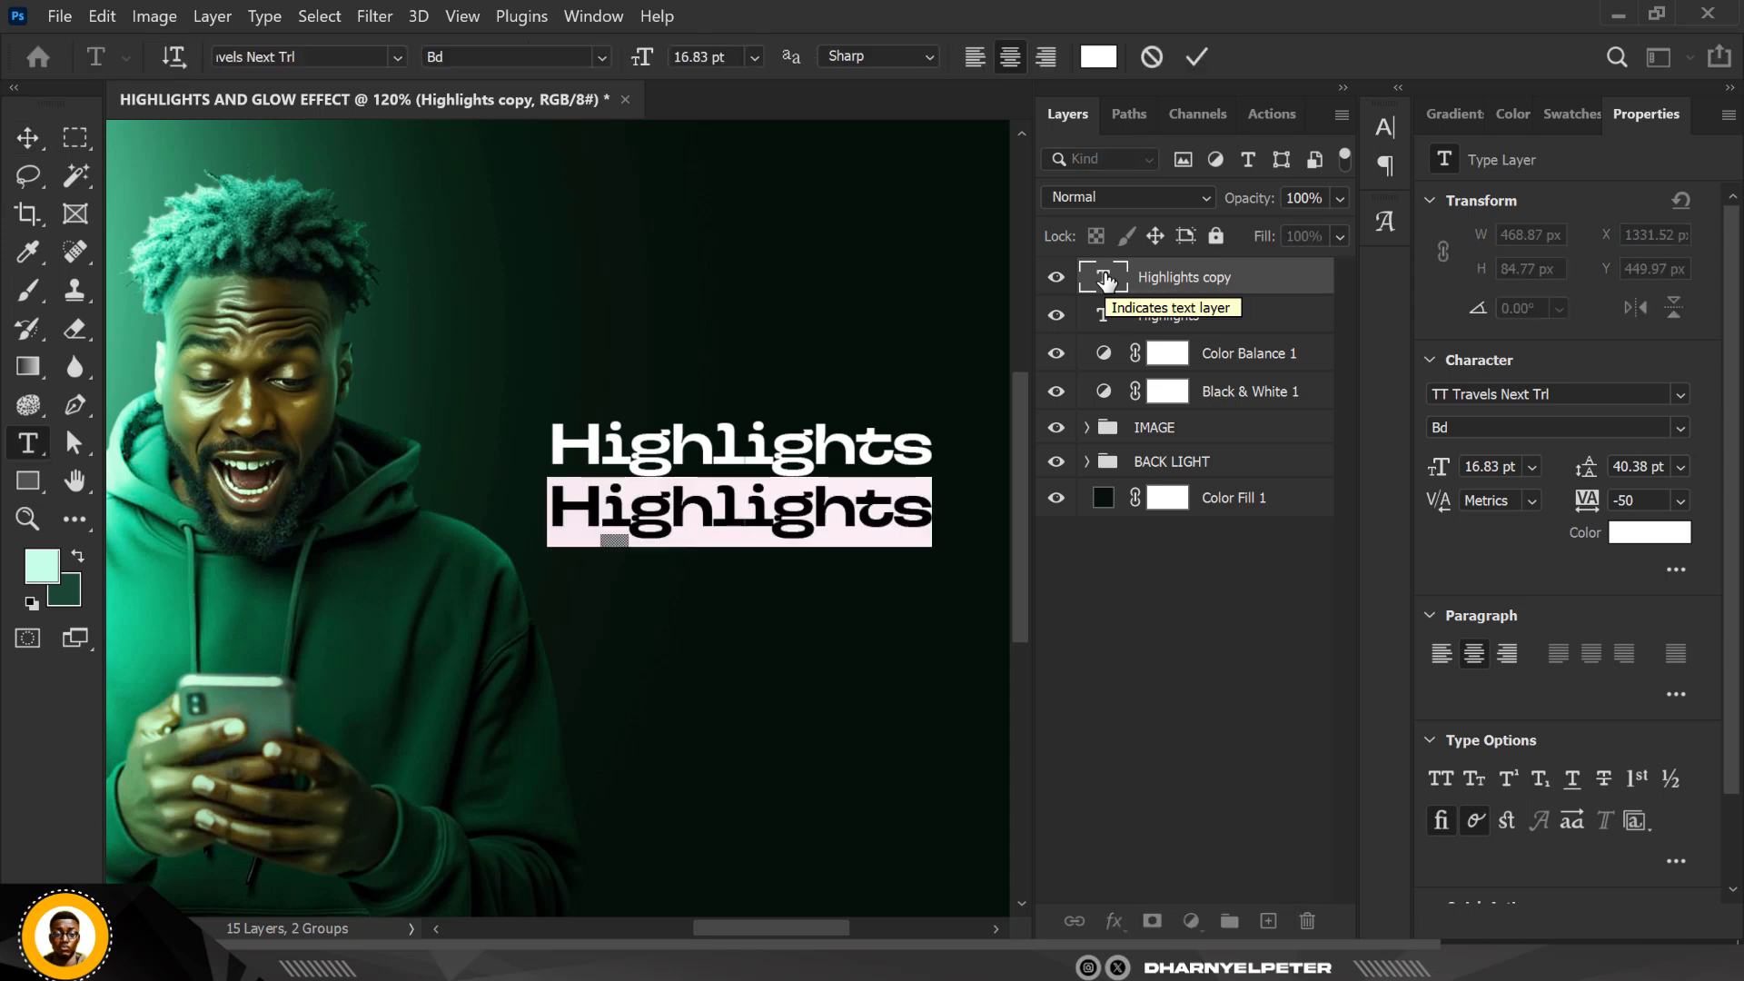
{"action": "type", "text": "&"}
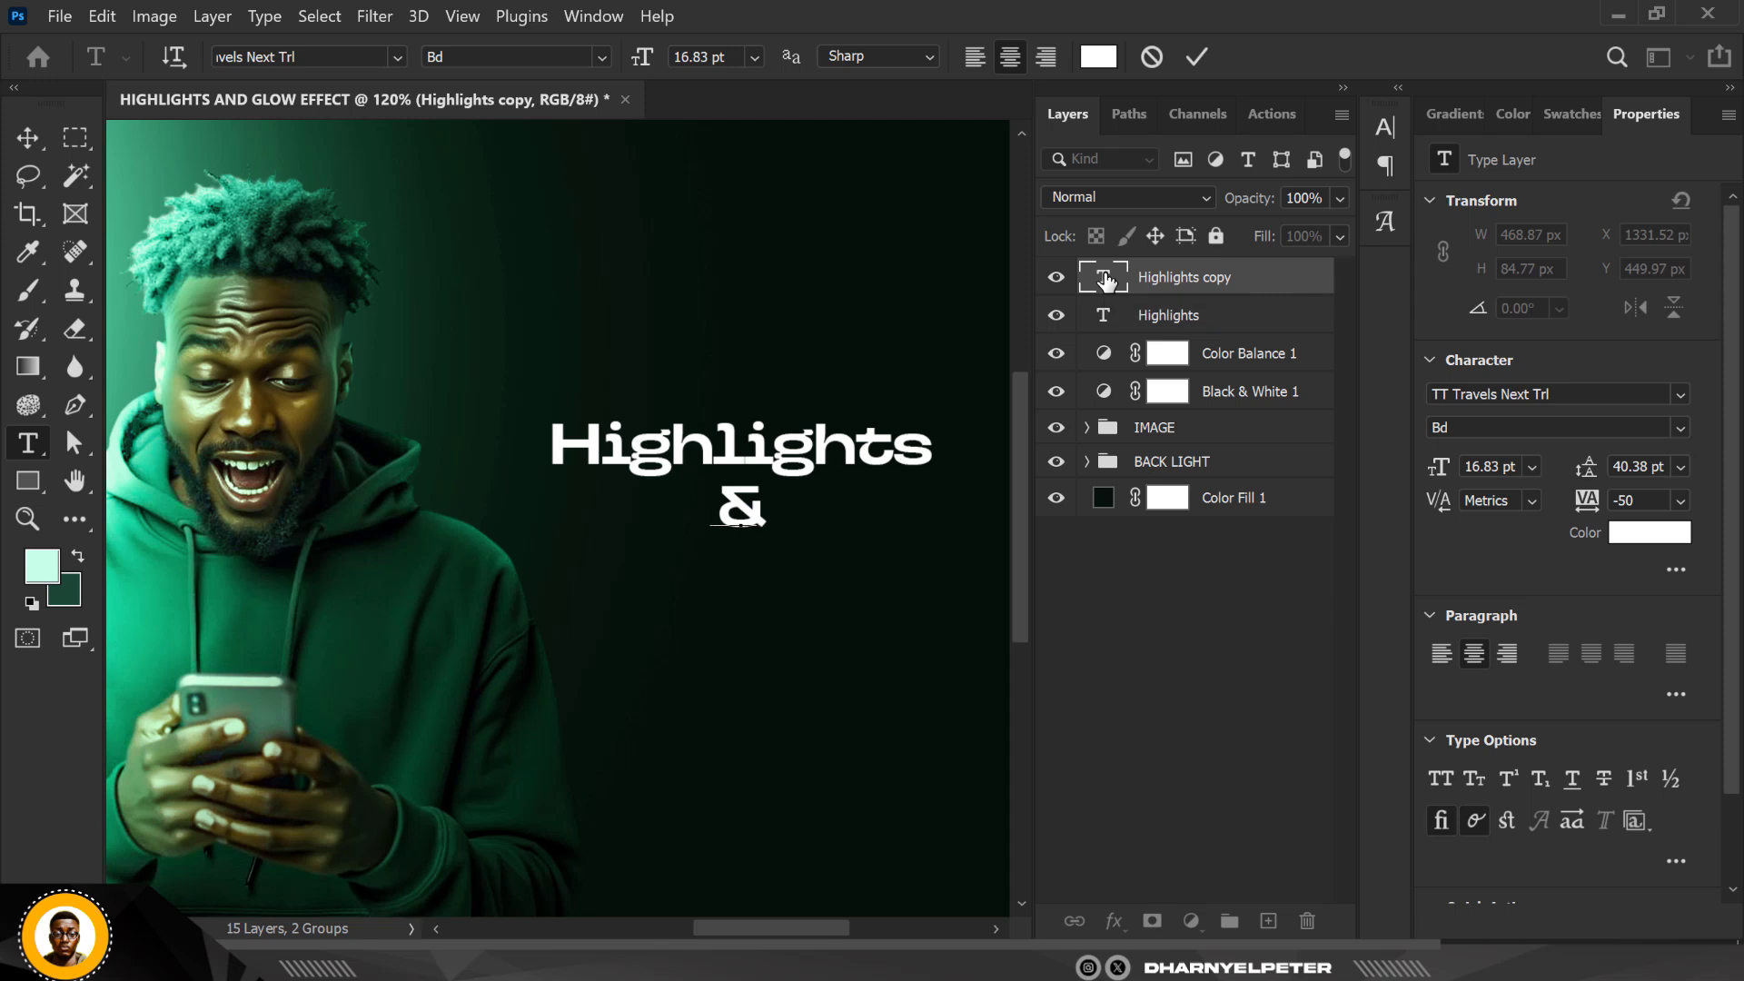
{"action": "type", "text": " G"}
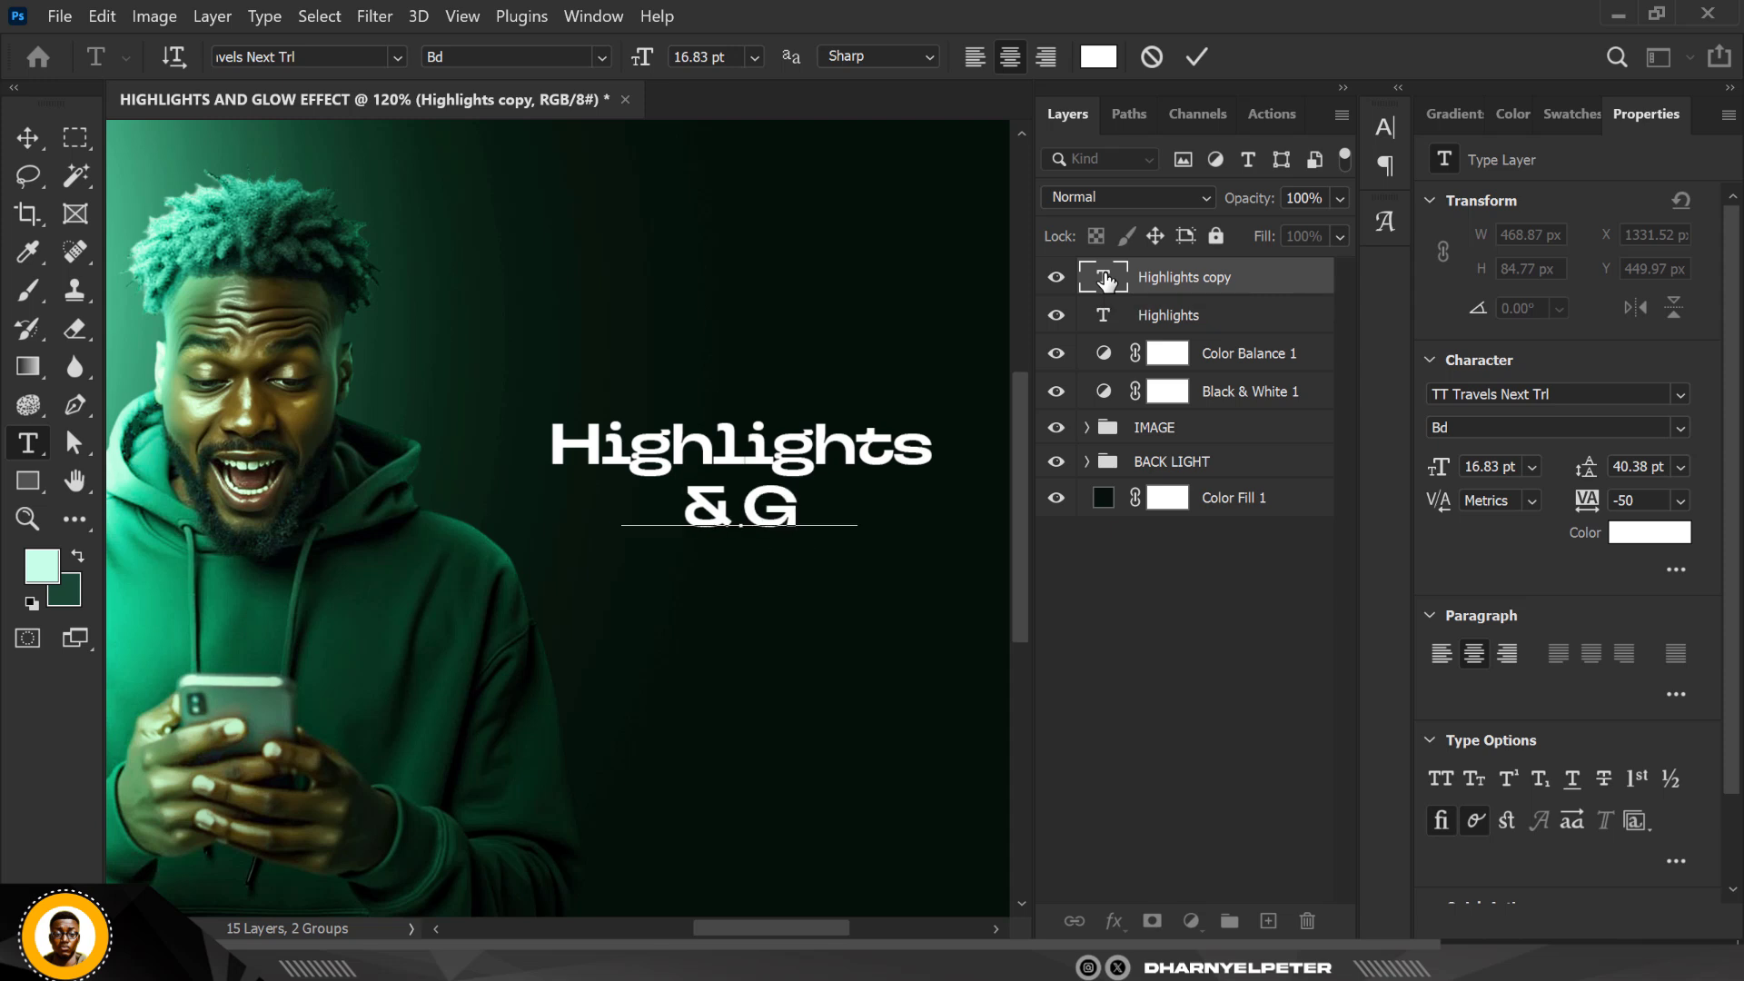
{"action": "type", "text": "low"}
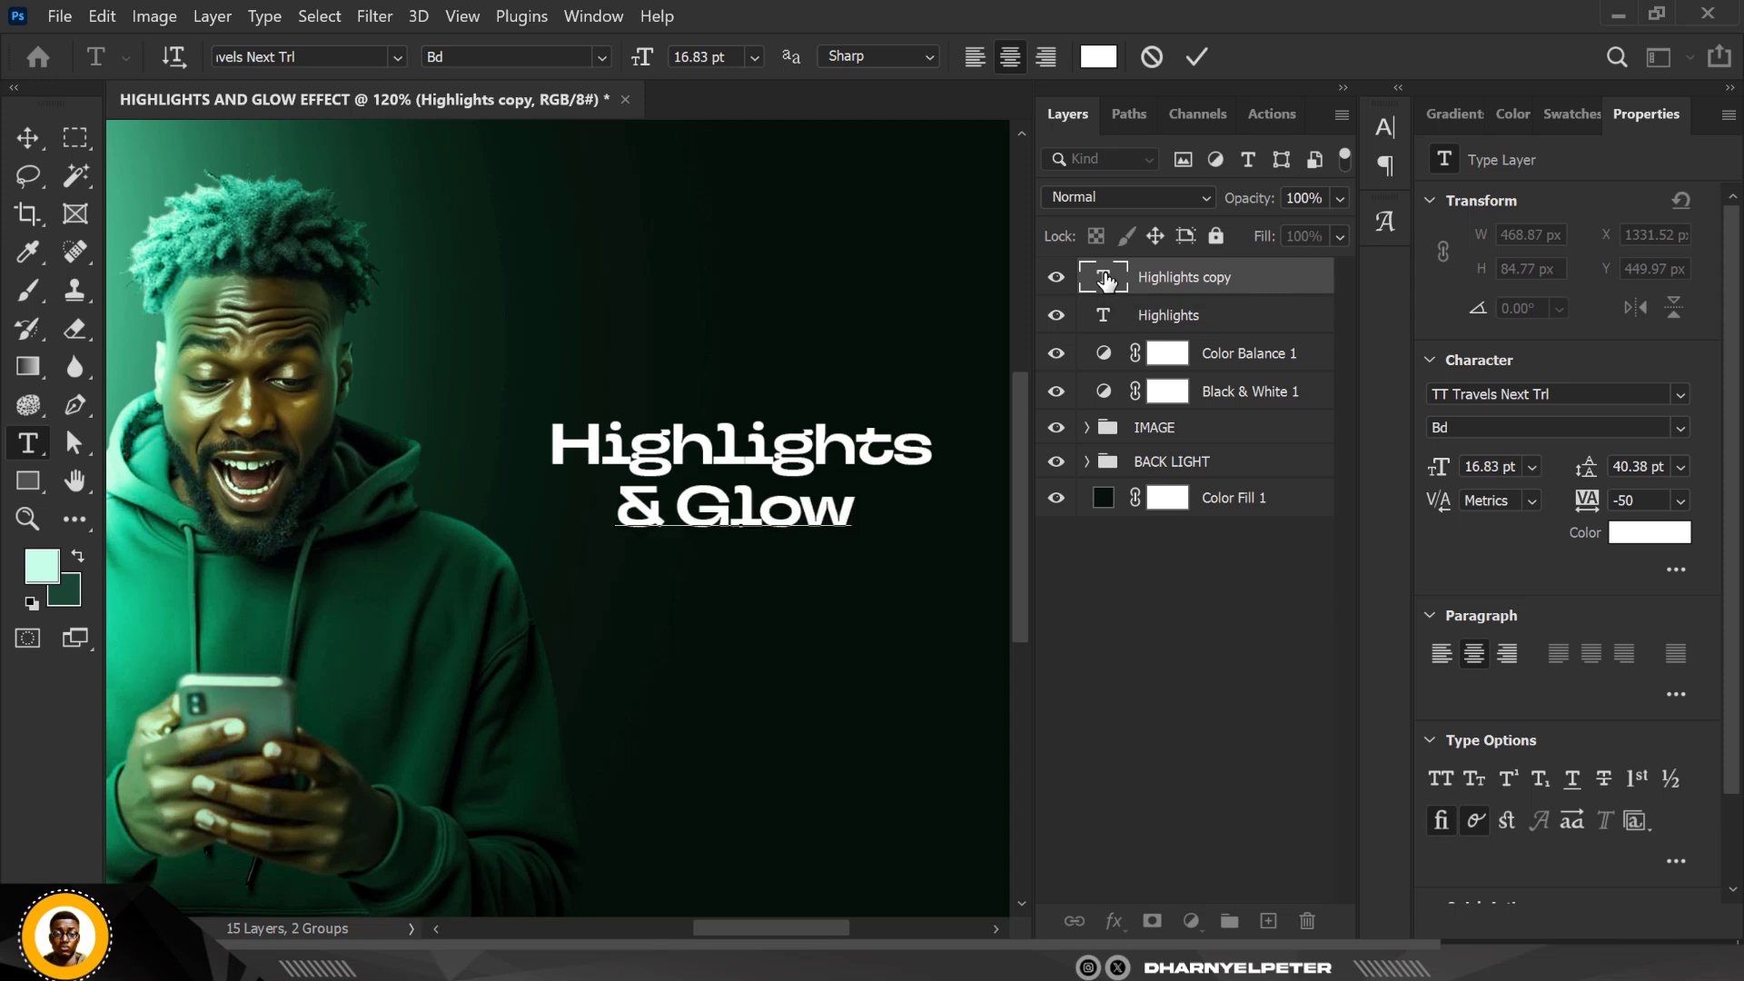
{"action": "type", "text": " effect"}
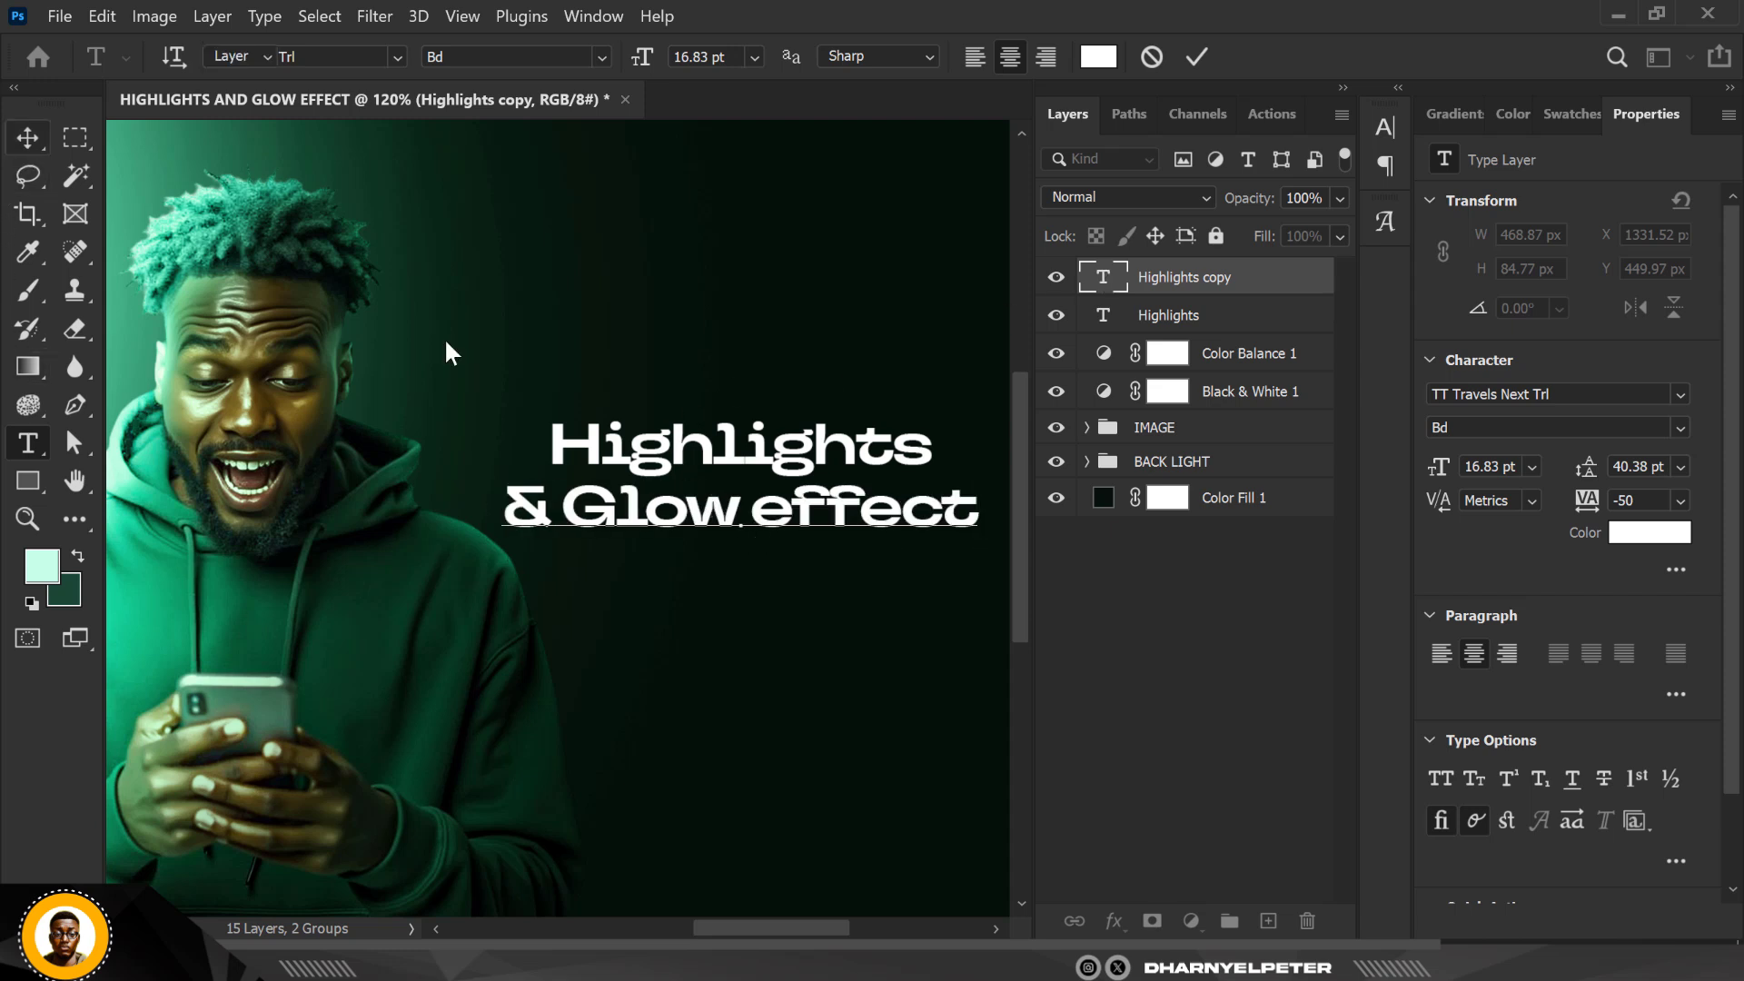
{"action": "key", "text": "ctrl+Return"}
{"action": "key", "text": "ctrl+Return"}
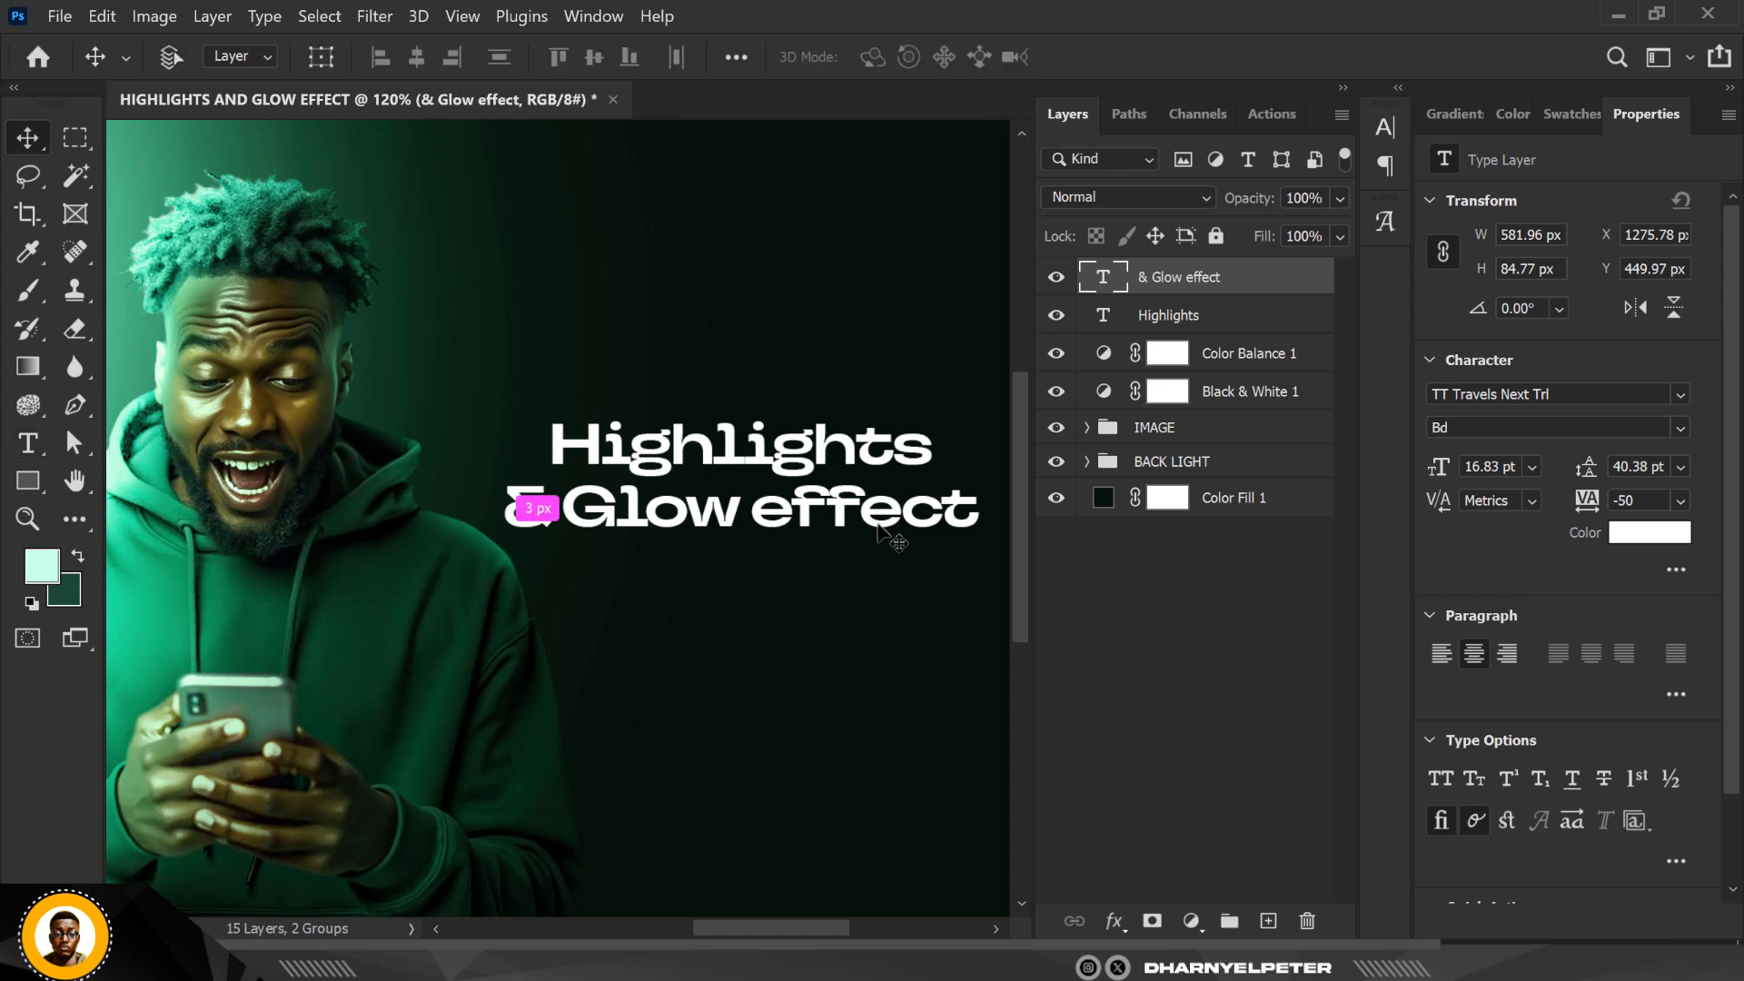
Scale the "& Glow effect" line to about 77% and tuck it close beneath "Highlights" at roughly the same width
{"action": "key", "text": "ctrl+t"}
{"action": "left_click_drag", "start_coordinate": [981, 549], "coordinate": [924, 545]}
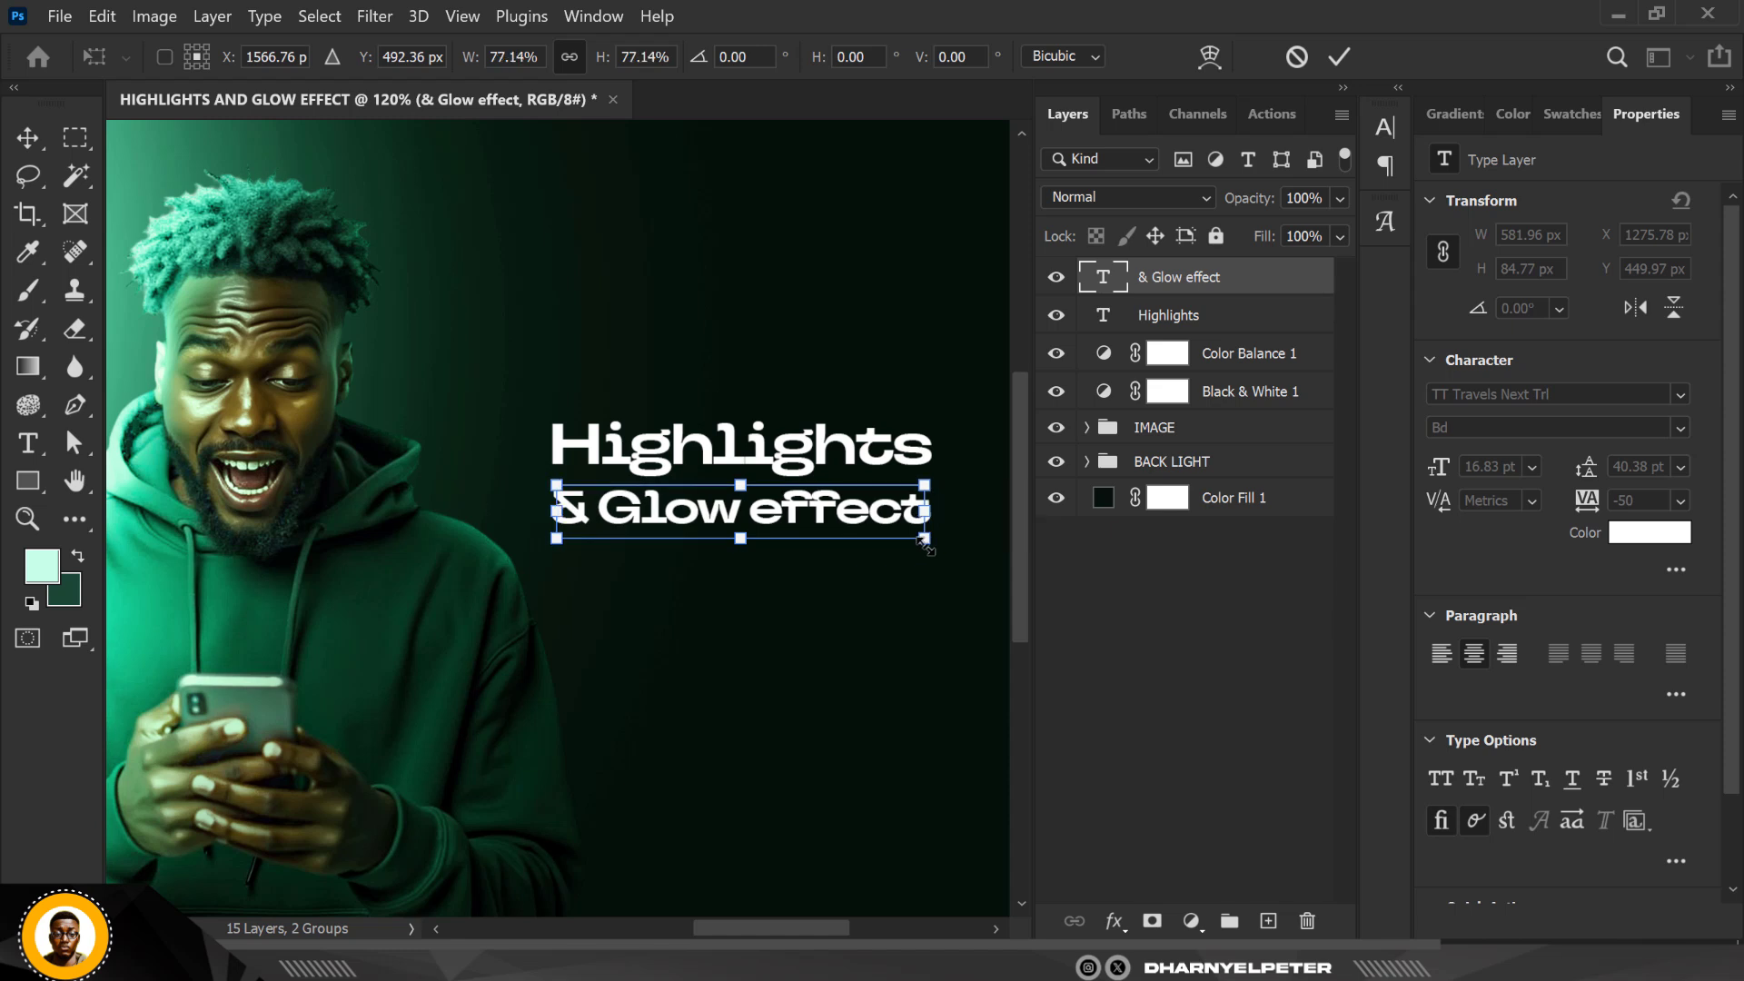
{"action": "key", "text": "Return"}
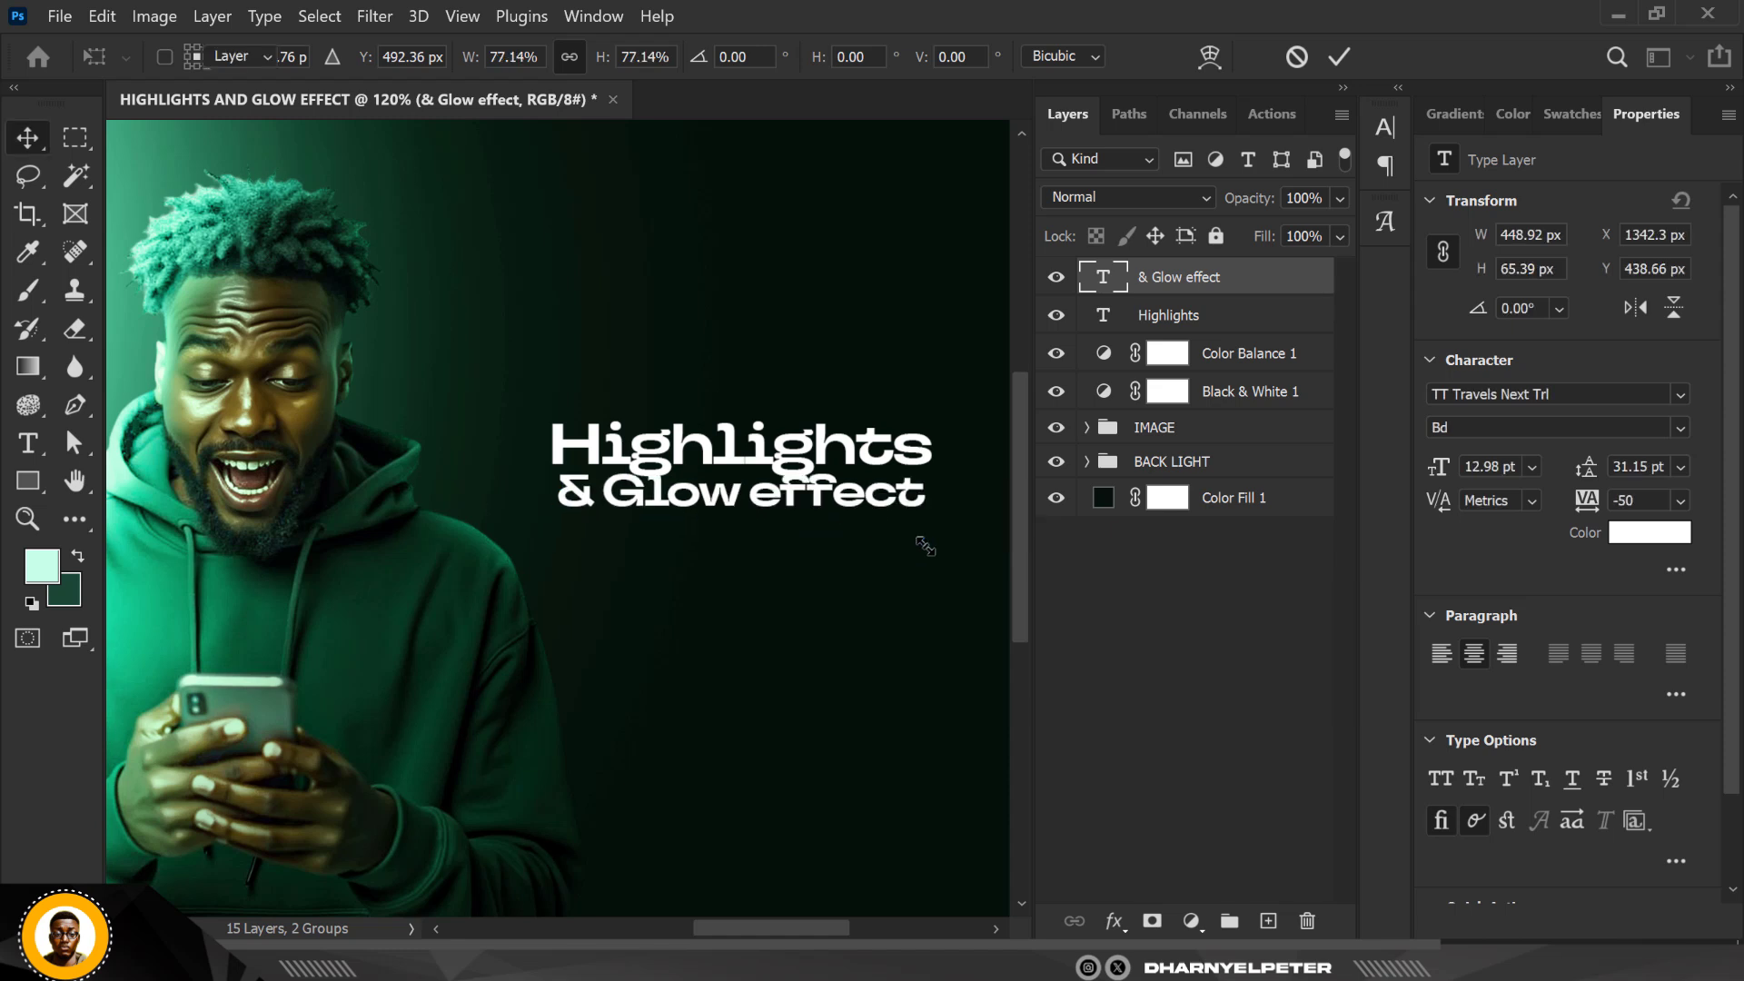
{"action": "key", "text": "shift+Up"}
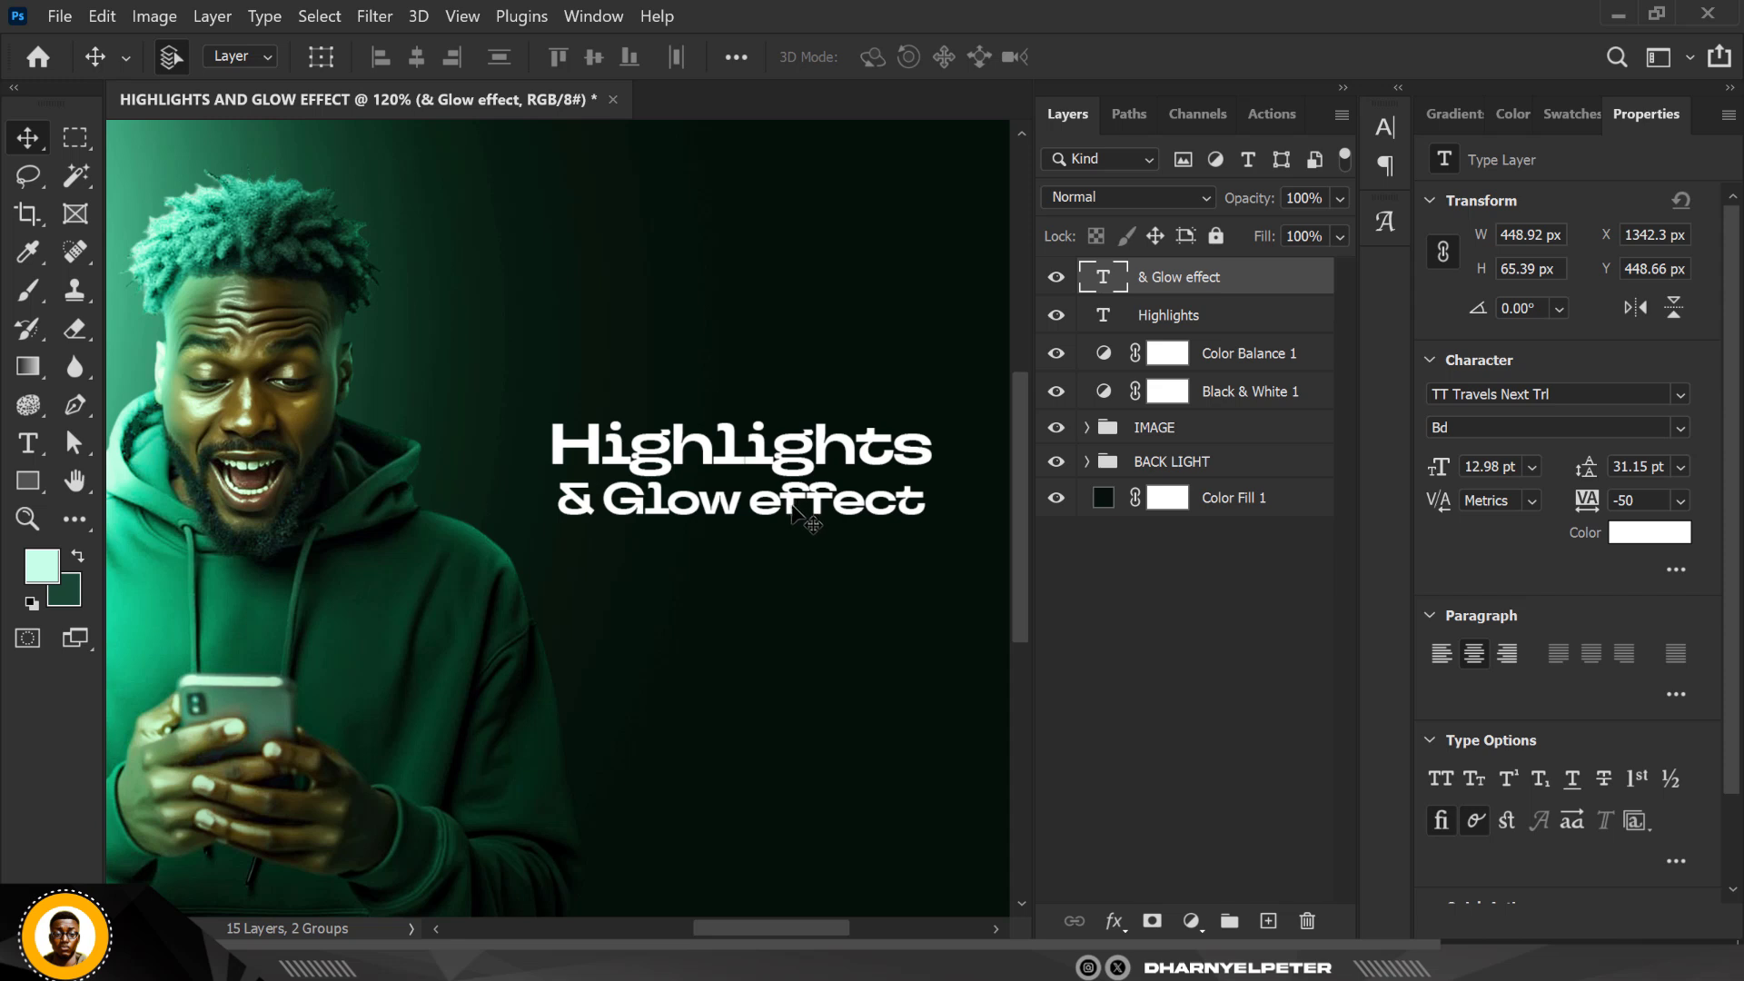
Duplicate the "& Glow effect" text above "Highlights" and change the copy's wording to "PHOTOSHOP"
{"action": "left_click_drag", "start_coordinate": [791, 512], "coordinate": [786, 380]}
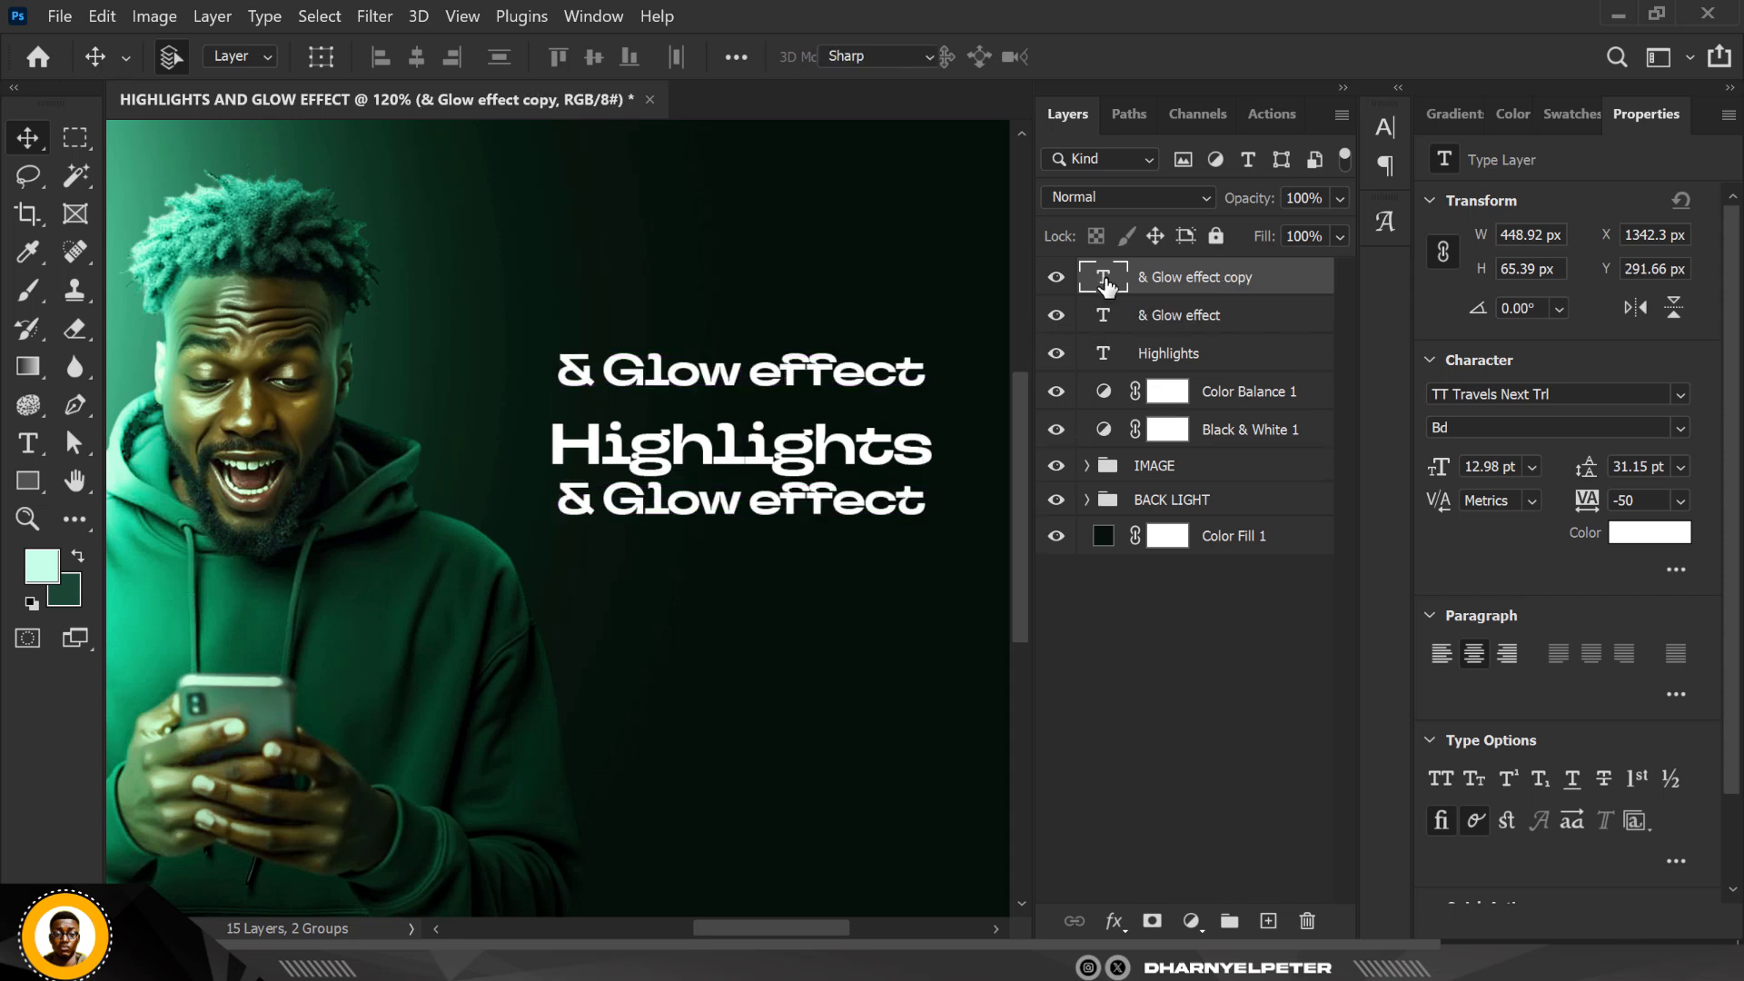
{"action": "double_click", "coordinate": [1106, 284]}
{"action": "type", "text": "How to"}
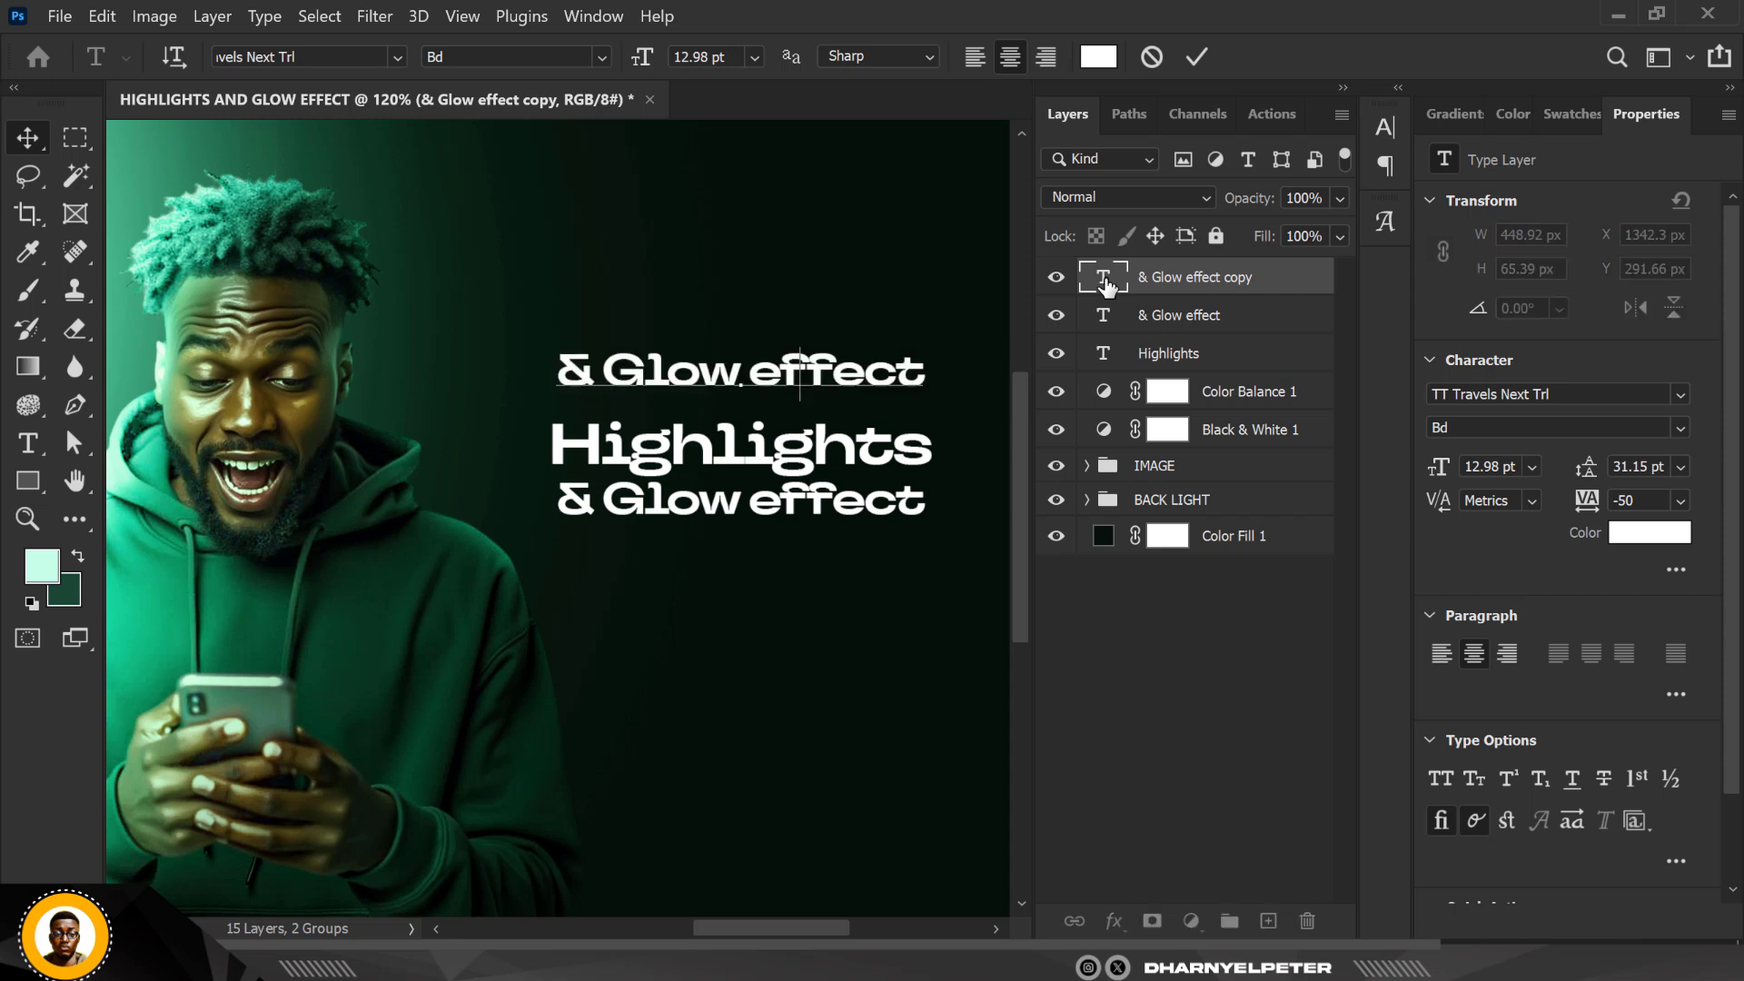
{"action": "type", "text": "PHOTOSHOP"}
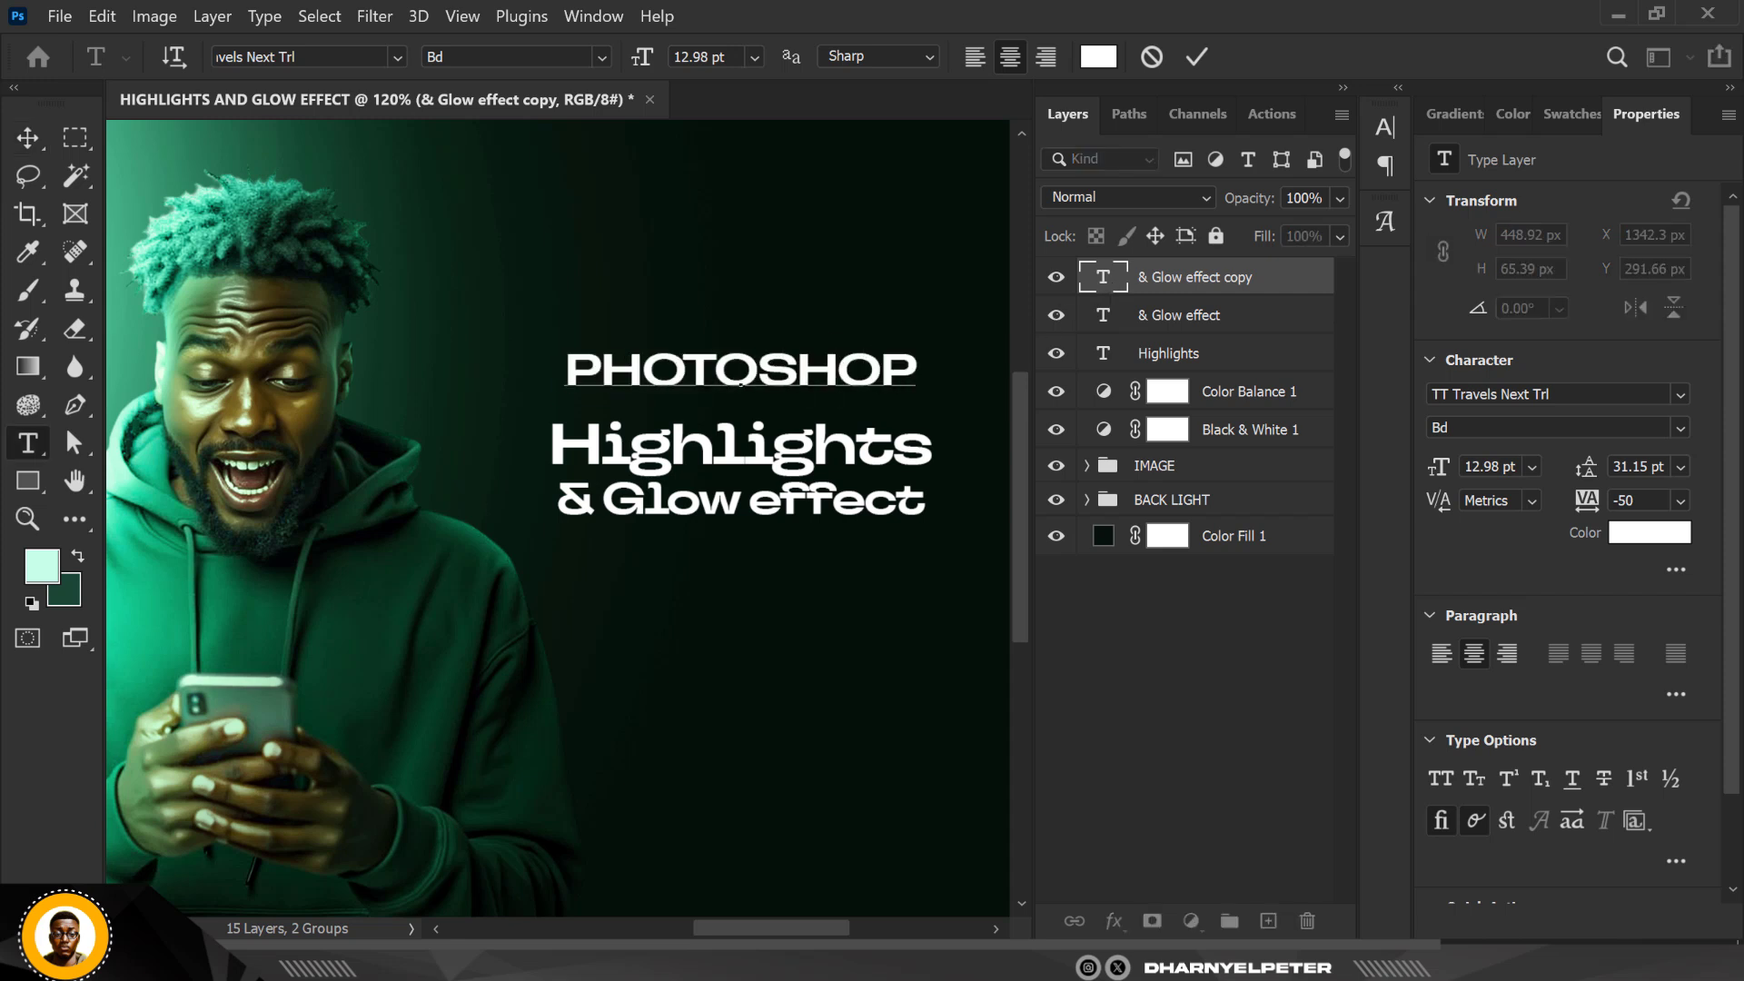
{"action": "left_click", "coordinate": [28, 138]}
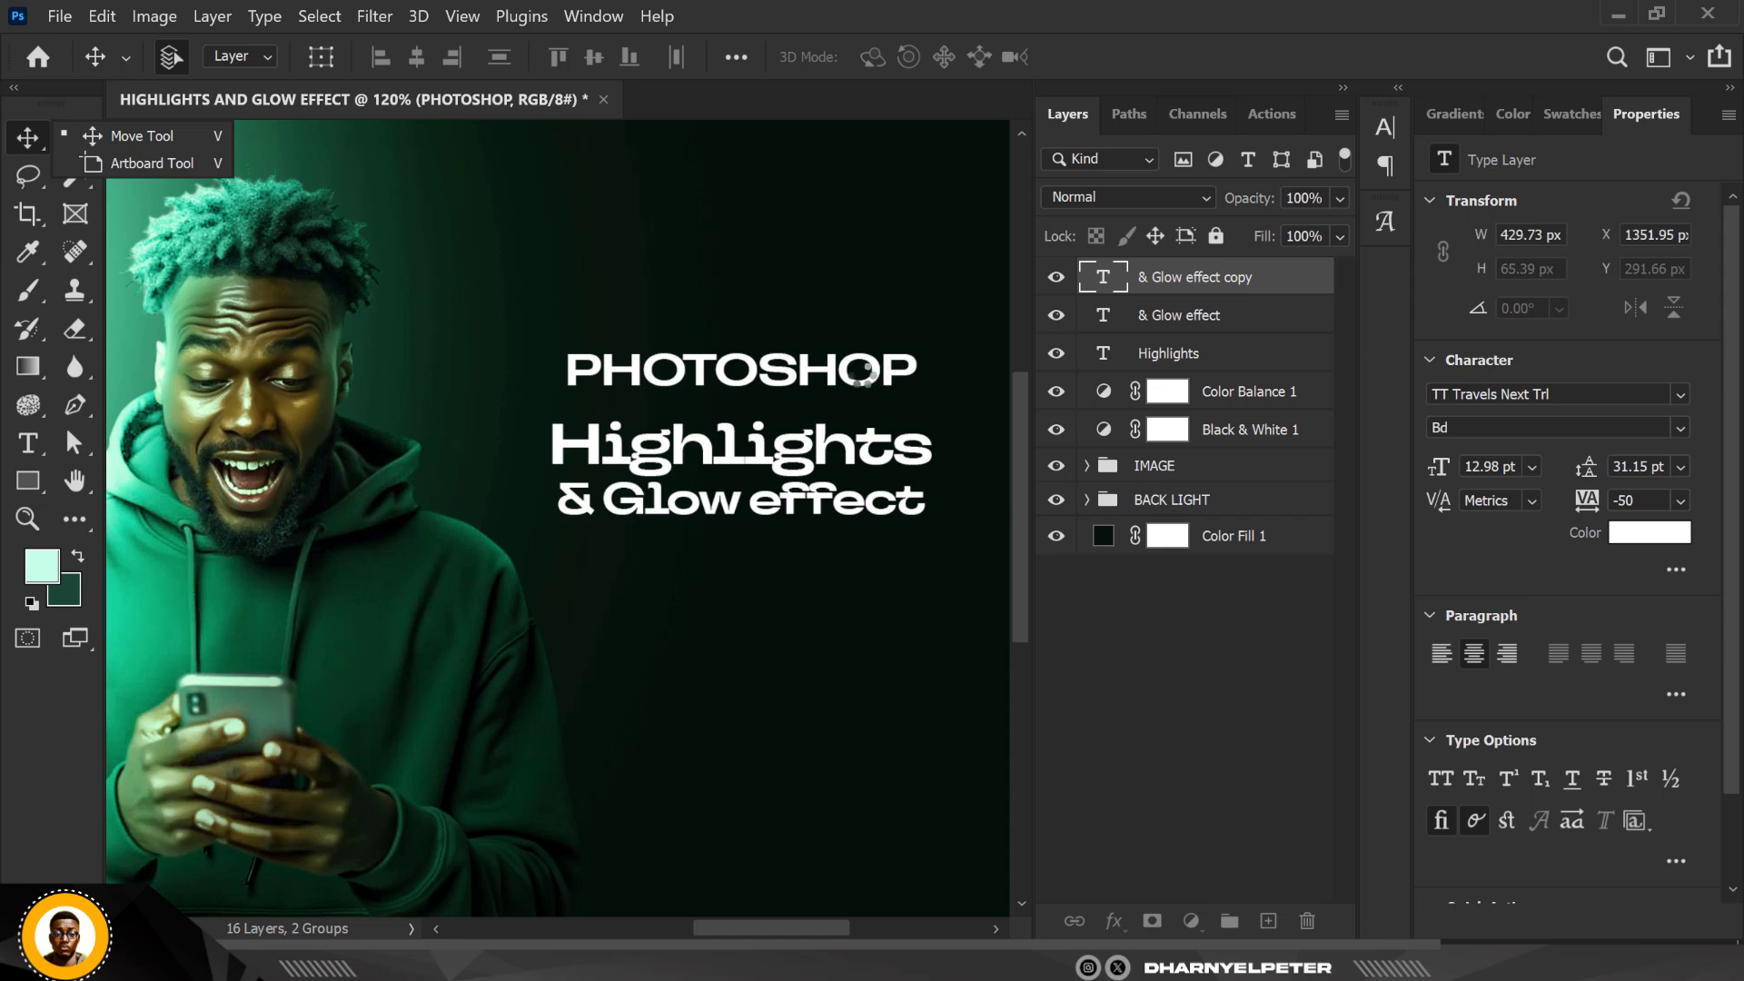
Scale the "PHOTOSHOP" text to about 44% and set its tracking to 2000
{"action": "key", "text": "ctrl+t"}
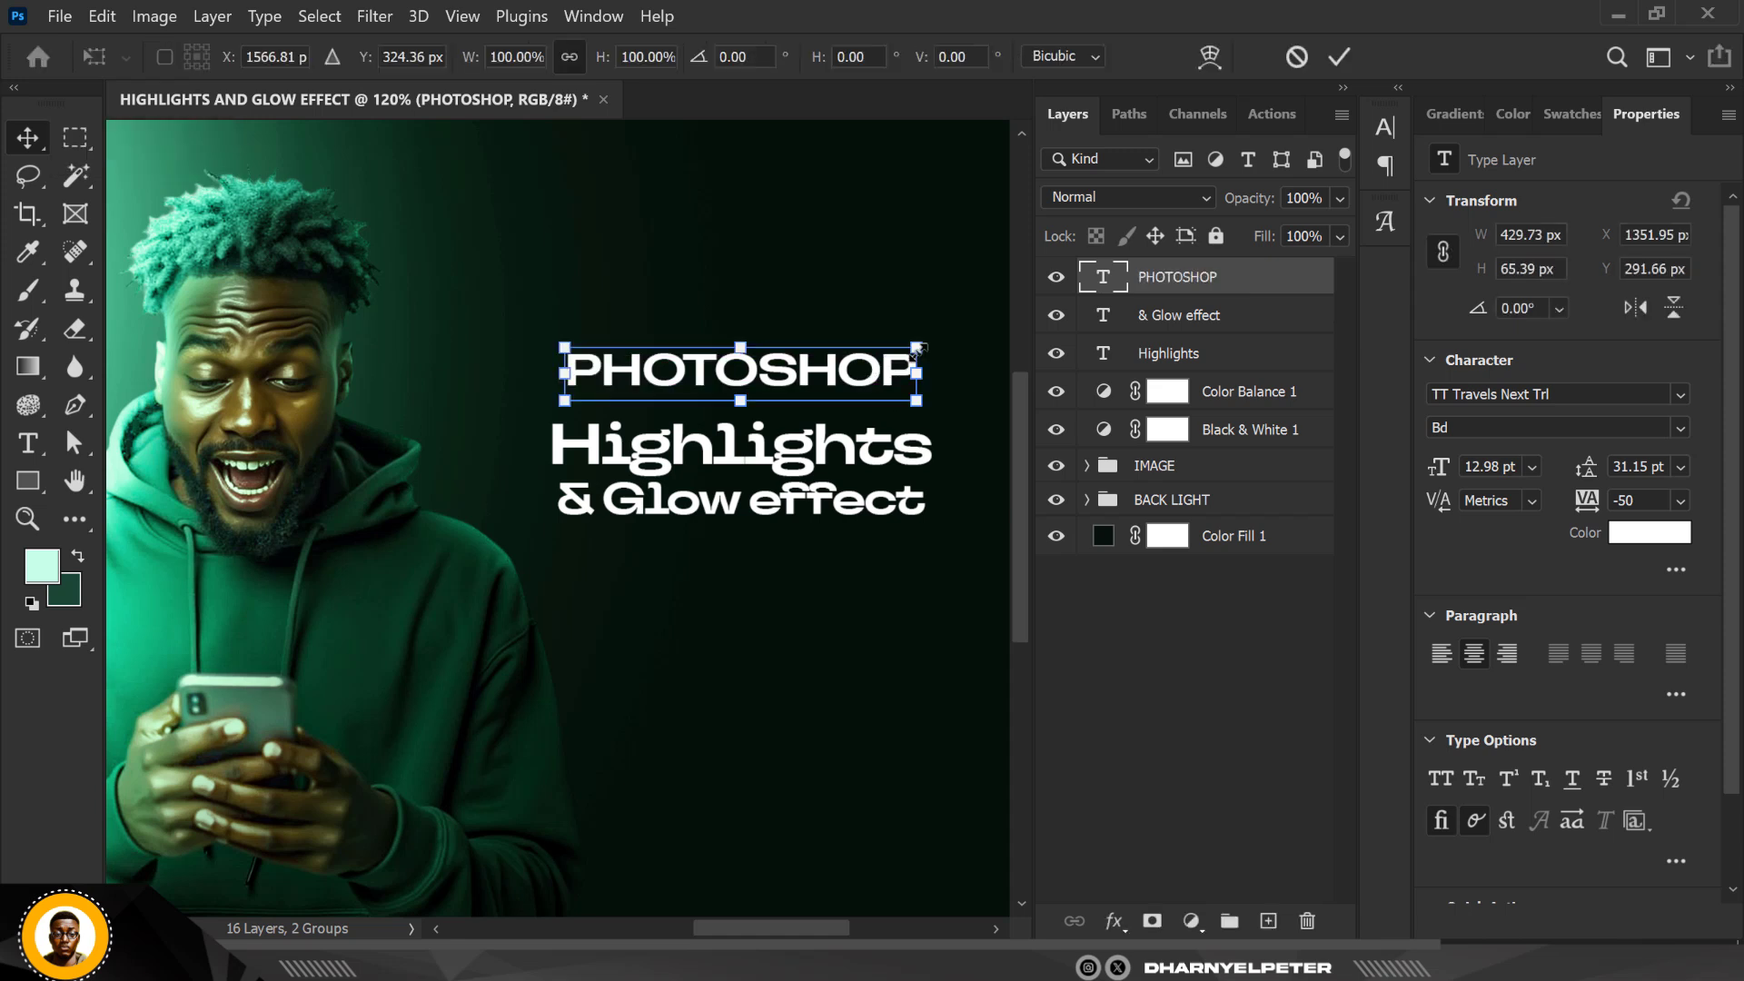
{"action": "left_click_drag", "start_coordinate": [921, 345], "coordinate": [725, 363]}
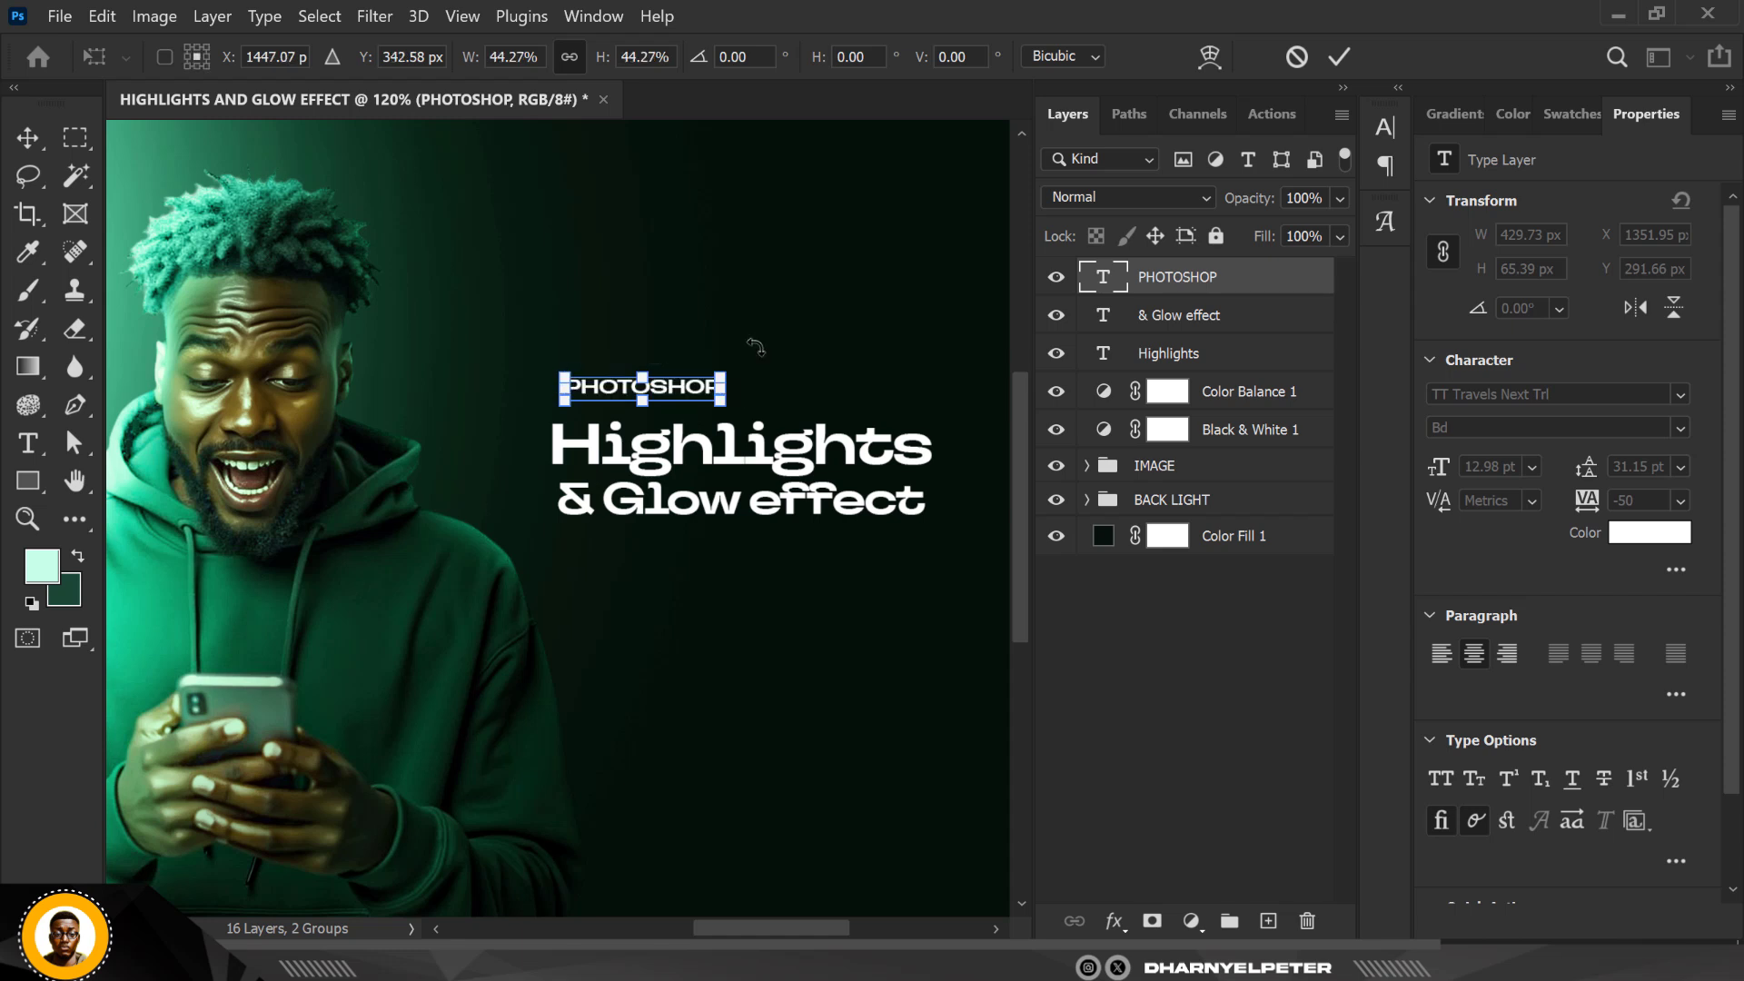
{"action": "key", "text": "Return"}
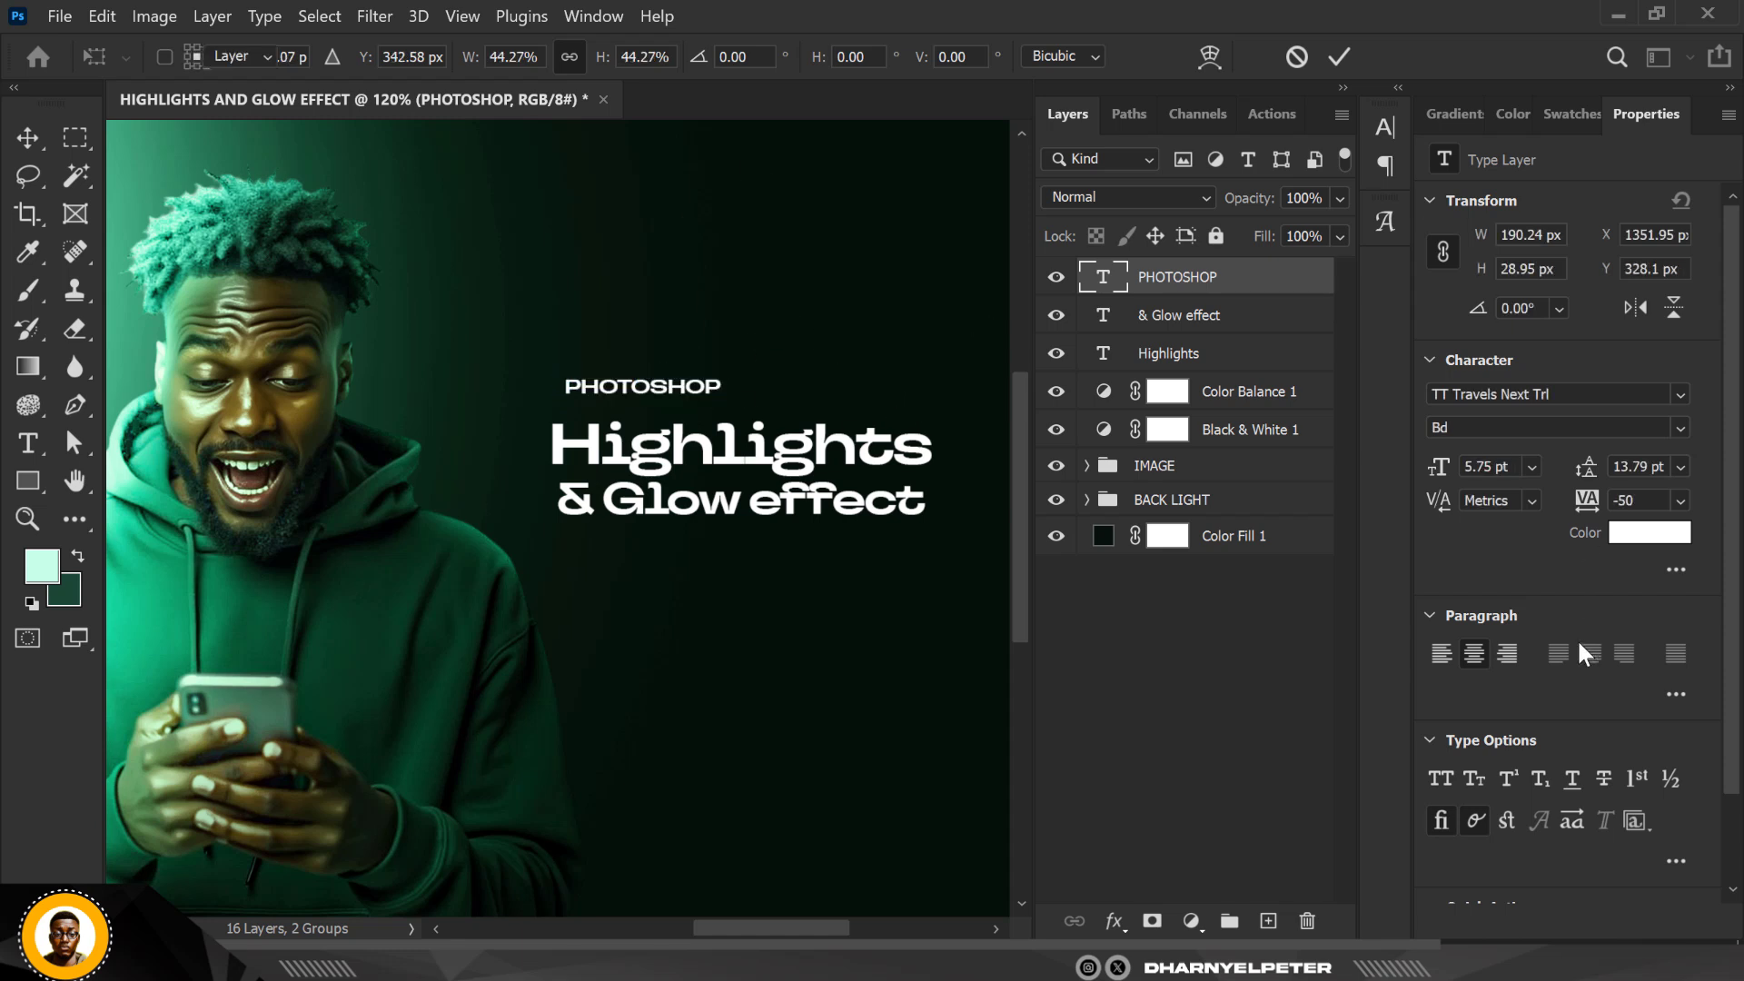
{"action": "left_click_drag", "start_coordinate": [1649, 503], "coordinate": [1610, 499]}
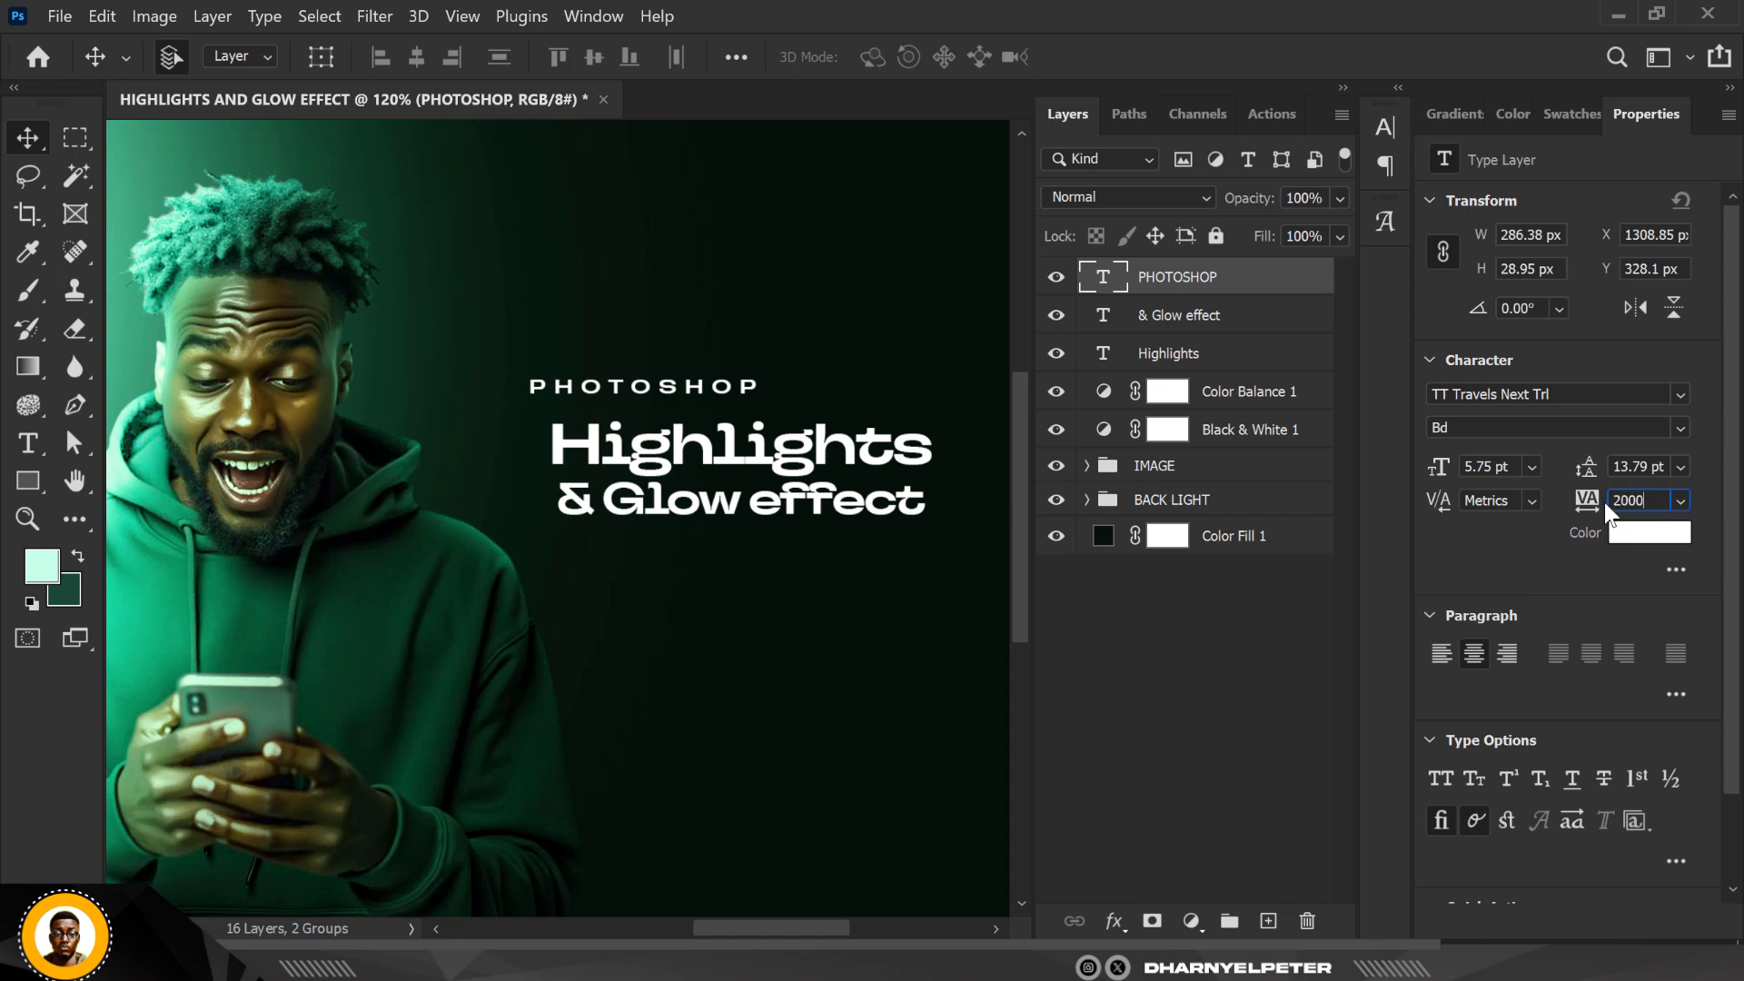
{"action": "key", "text": "Return"}
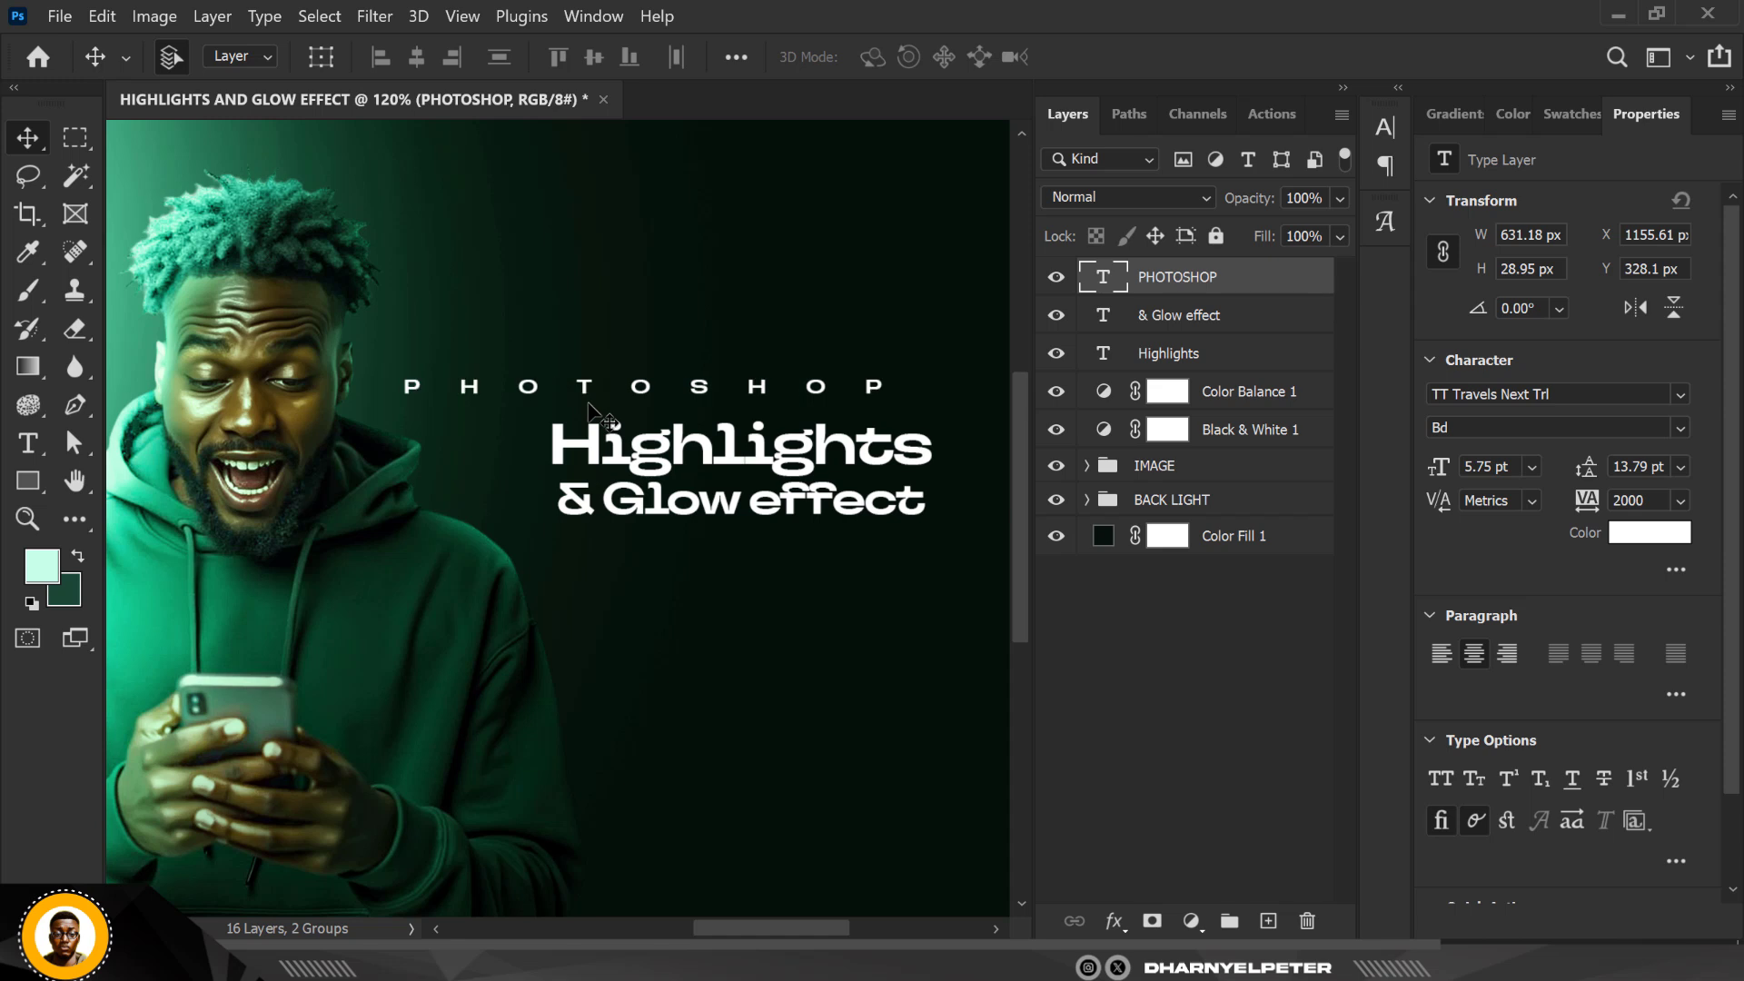
Scale the widely spaced "PHOTOSHOP" line to about 67% and place it just above "Highlights"
{"action": "scroll", "coordinate": [591, 413], "scroll_direction": "down", "scroll_amount": 3}
{"action": "key", "text": "ctrl+t"}
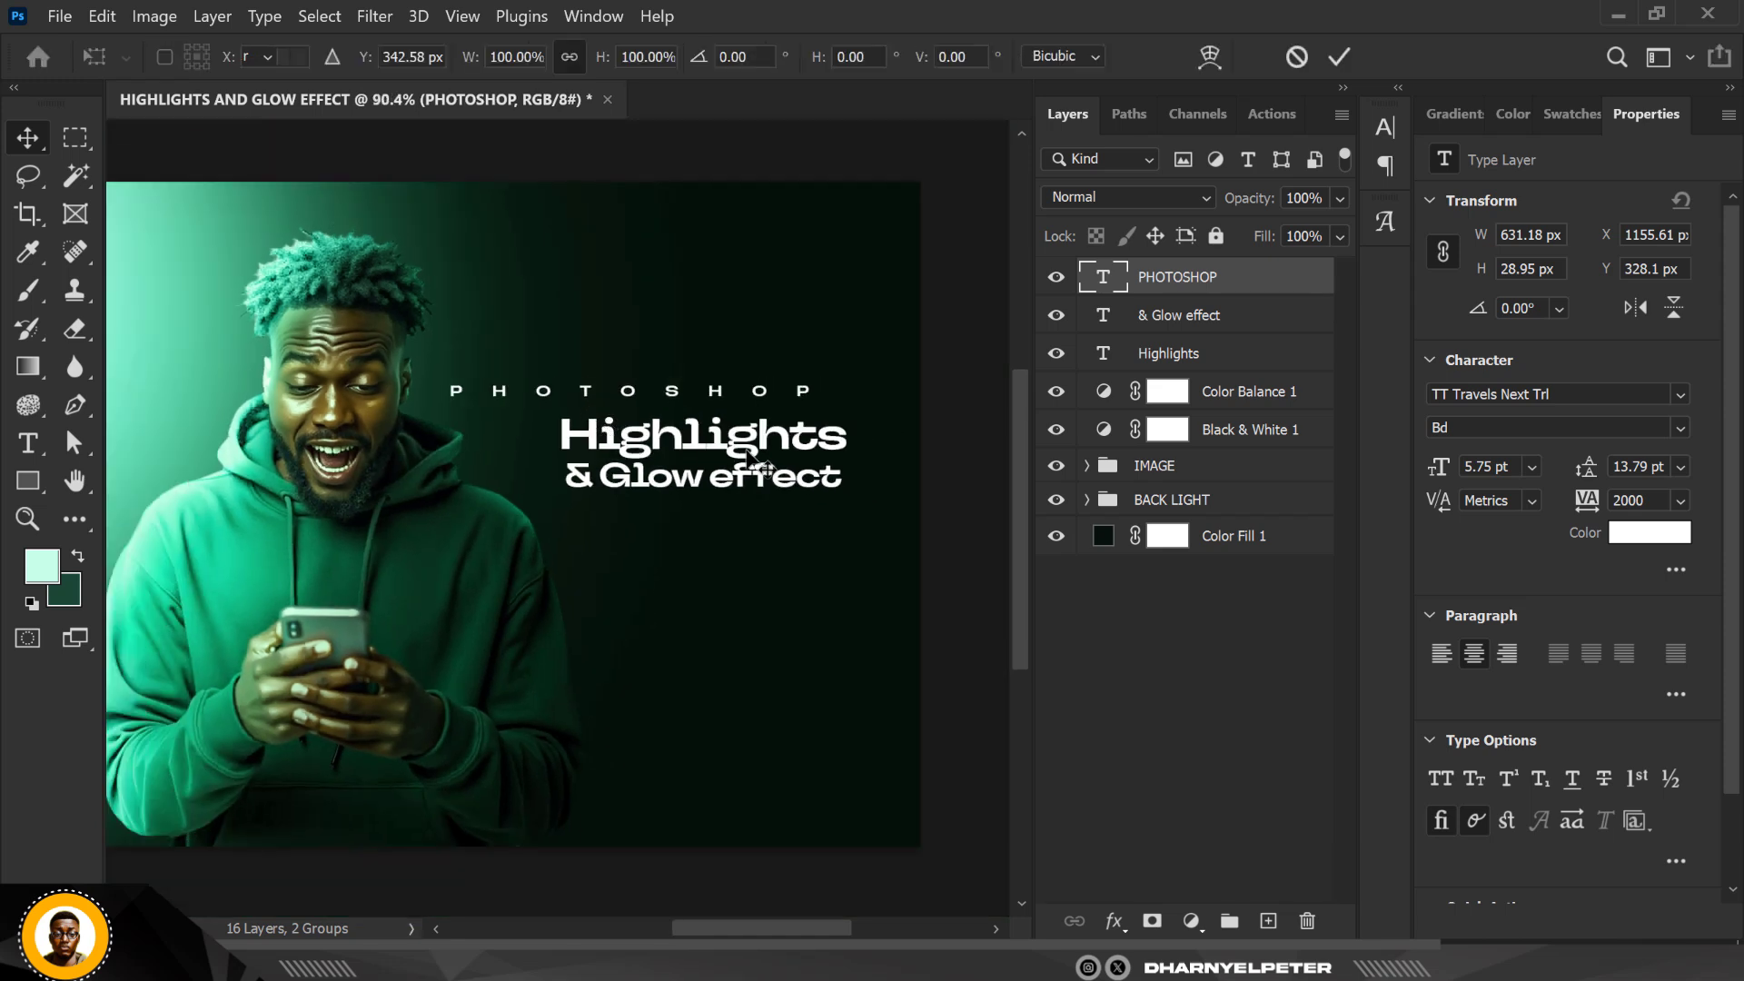
{"action": "left_click_drag", "start_coordinate": [844, 411], "coordinate": [782, 410]}
{"action": "key", "text": "Return"}
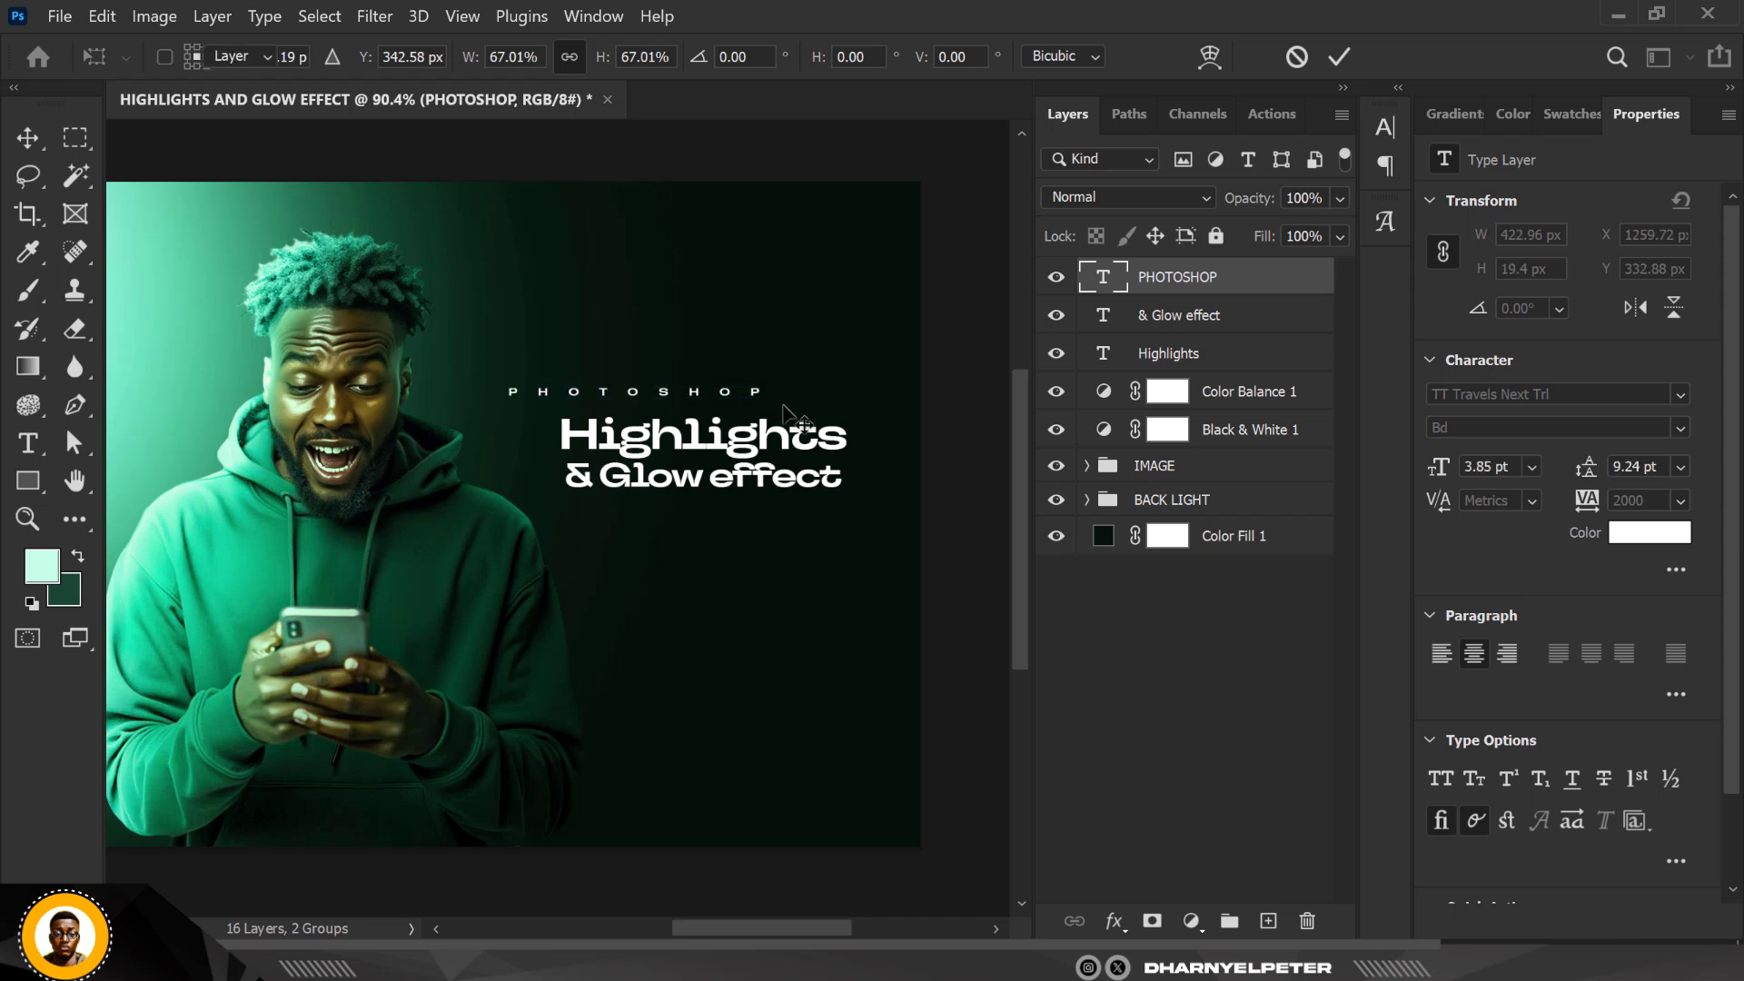
{"action": "left_click_drag", "start_coordinate": [665, 397], "coordinate": [737, 407]}
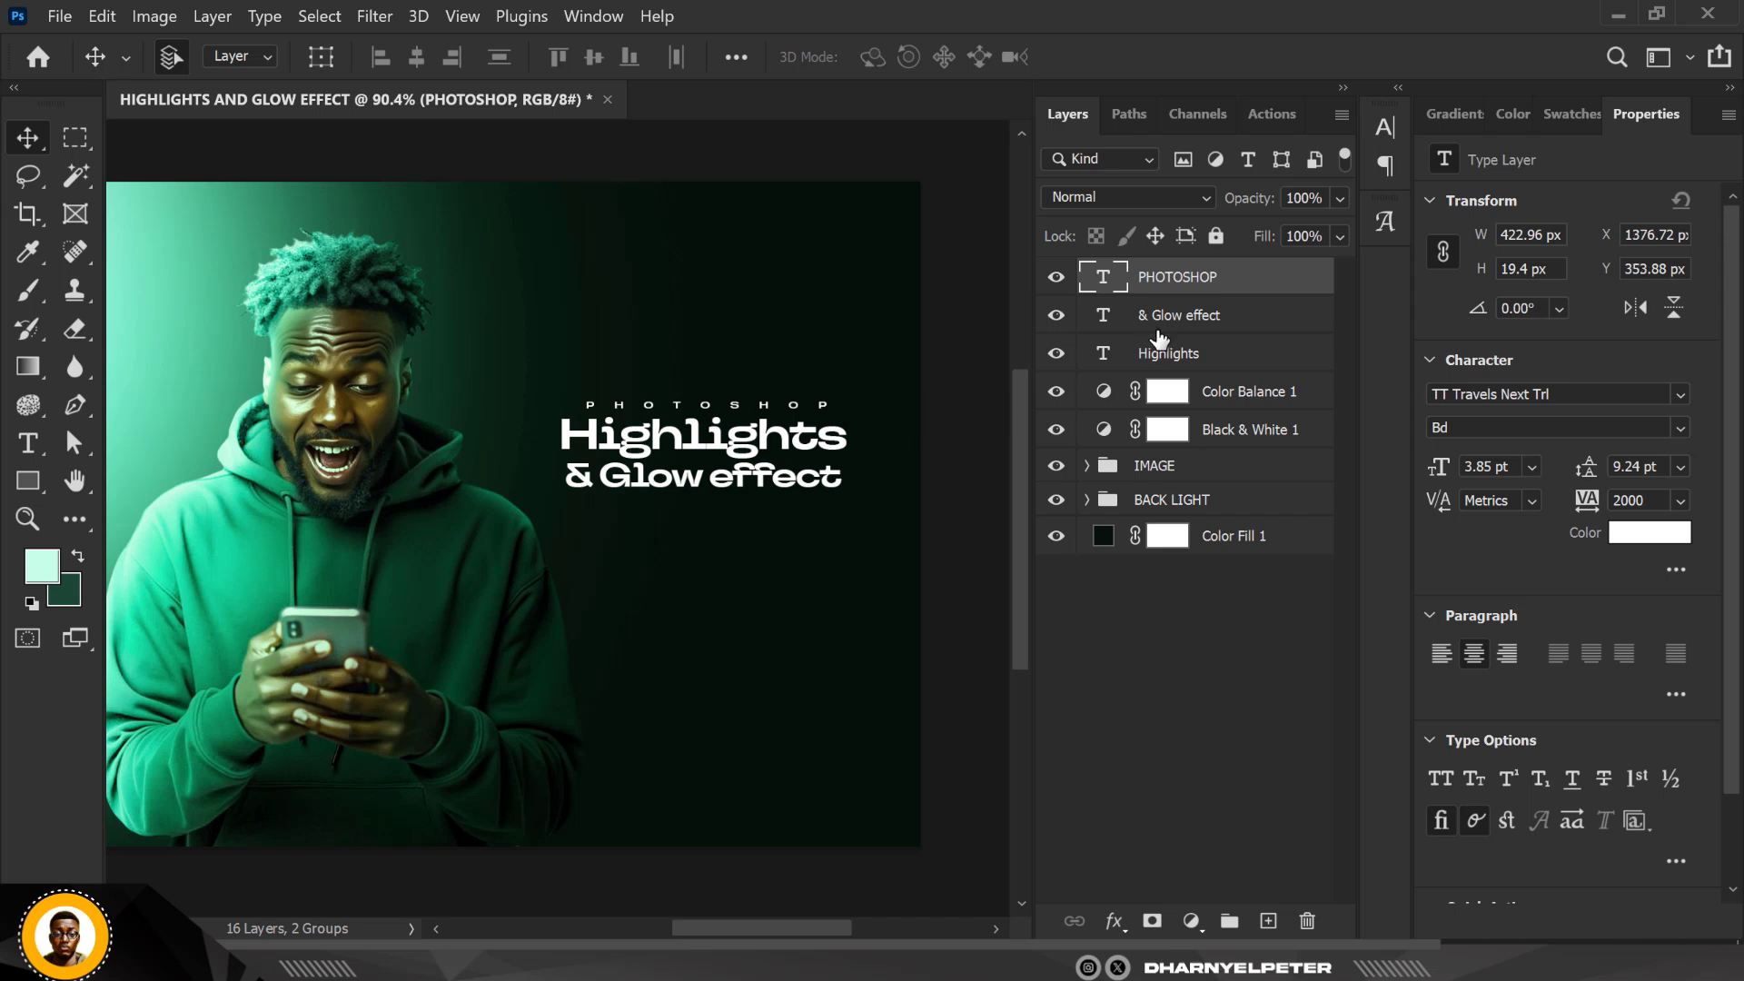
Shift the three title text layers together about 70 px down and 30 px right
{"action": "left_click", "coordinate": [1208, 360], "text": "shift"}
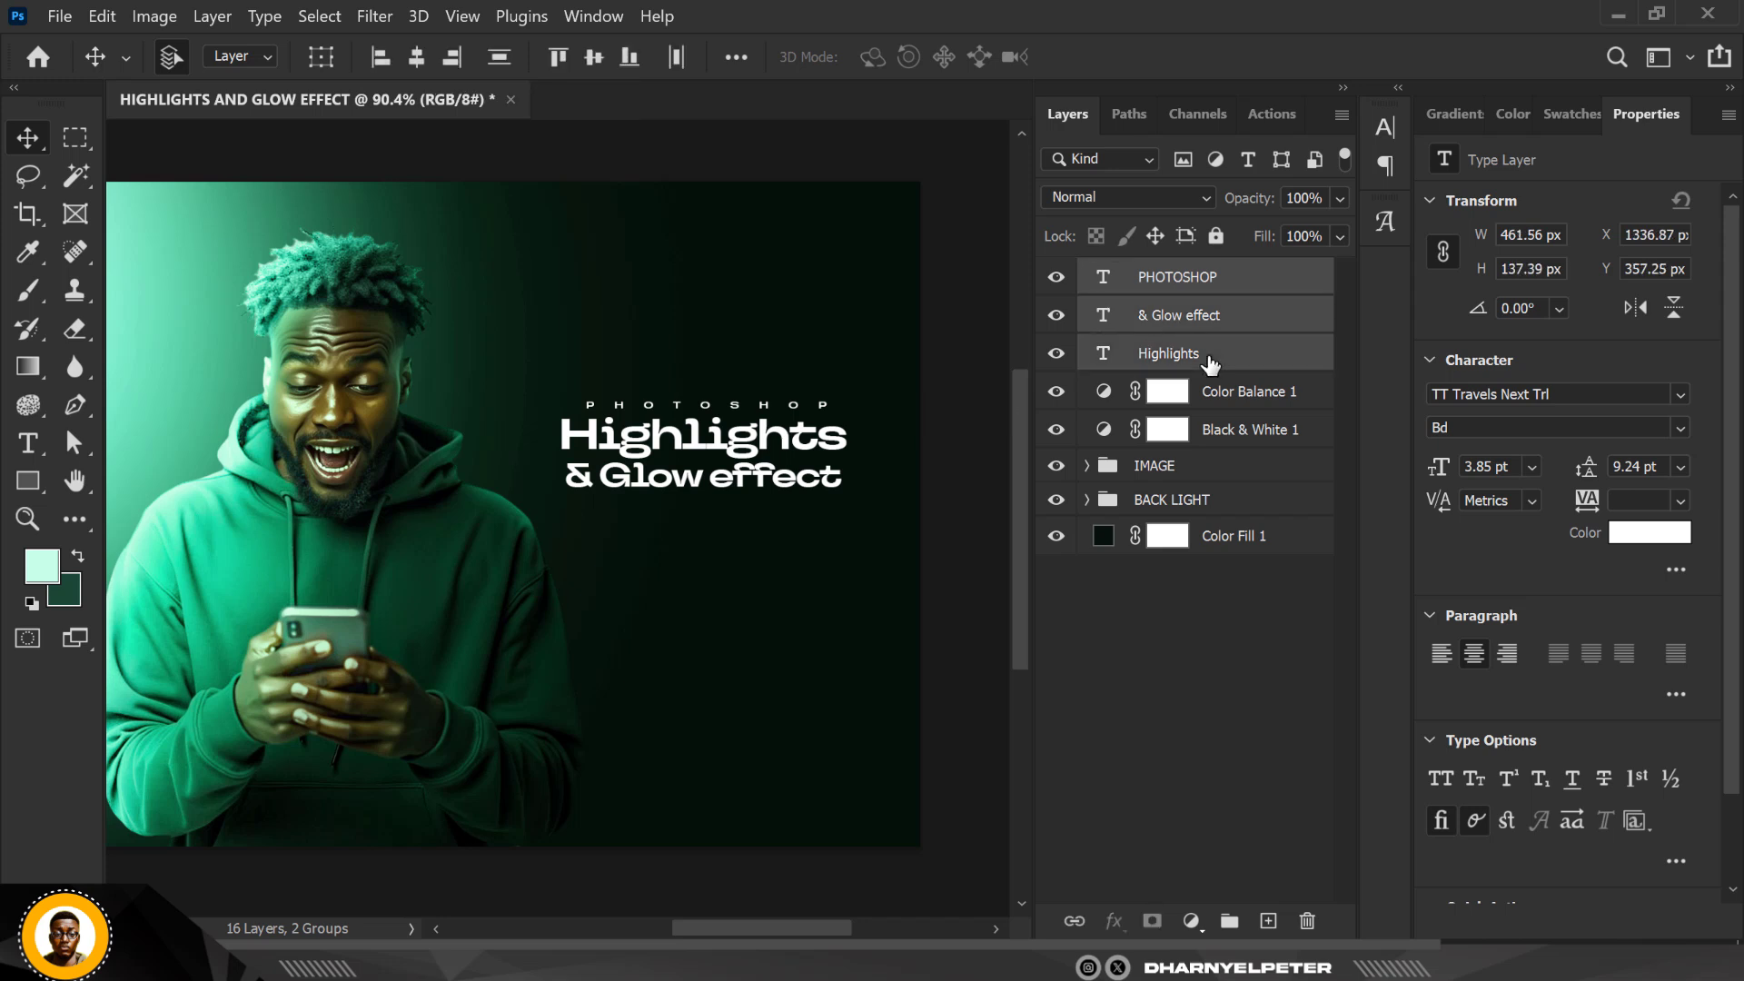
{"action": "key", "text": "shift+Down"}
{"action": "key", "text": "shift+Down"}
{"action": "key", "text": "shift+Down"}
{"action": "key", "text": "shift+Down"}
{"action": "key", "text": "shift+Down"}
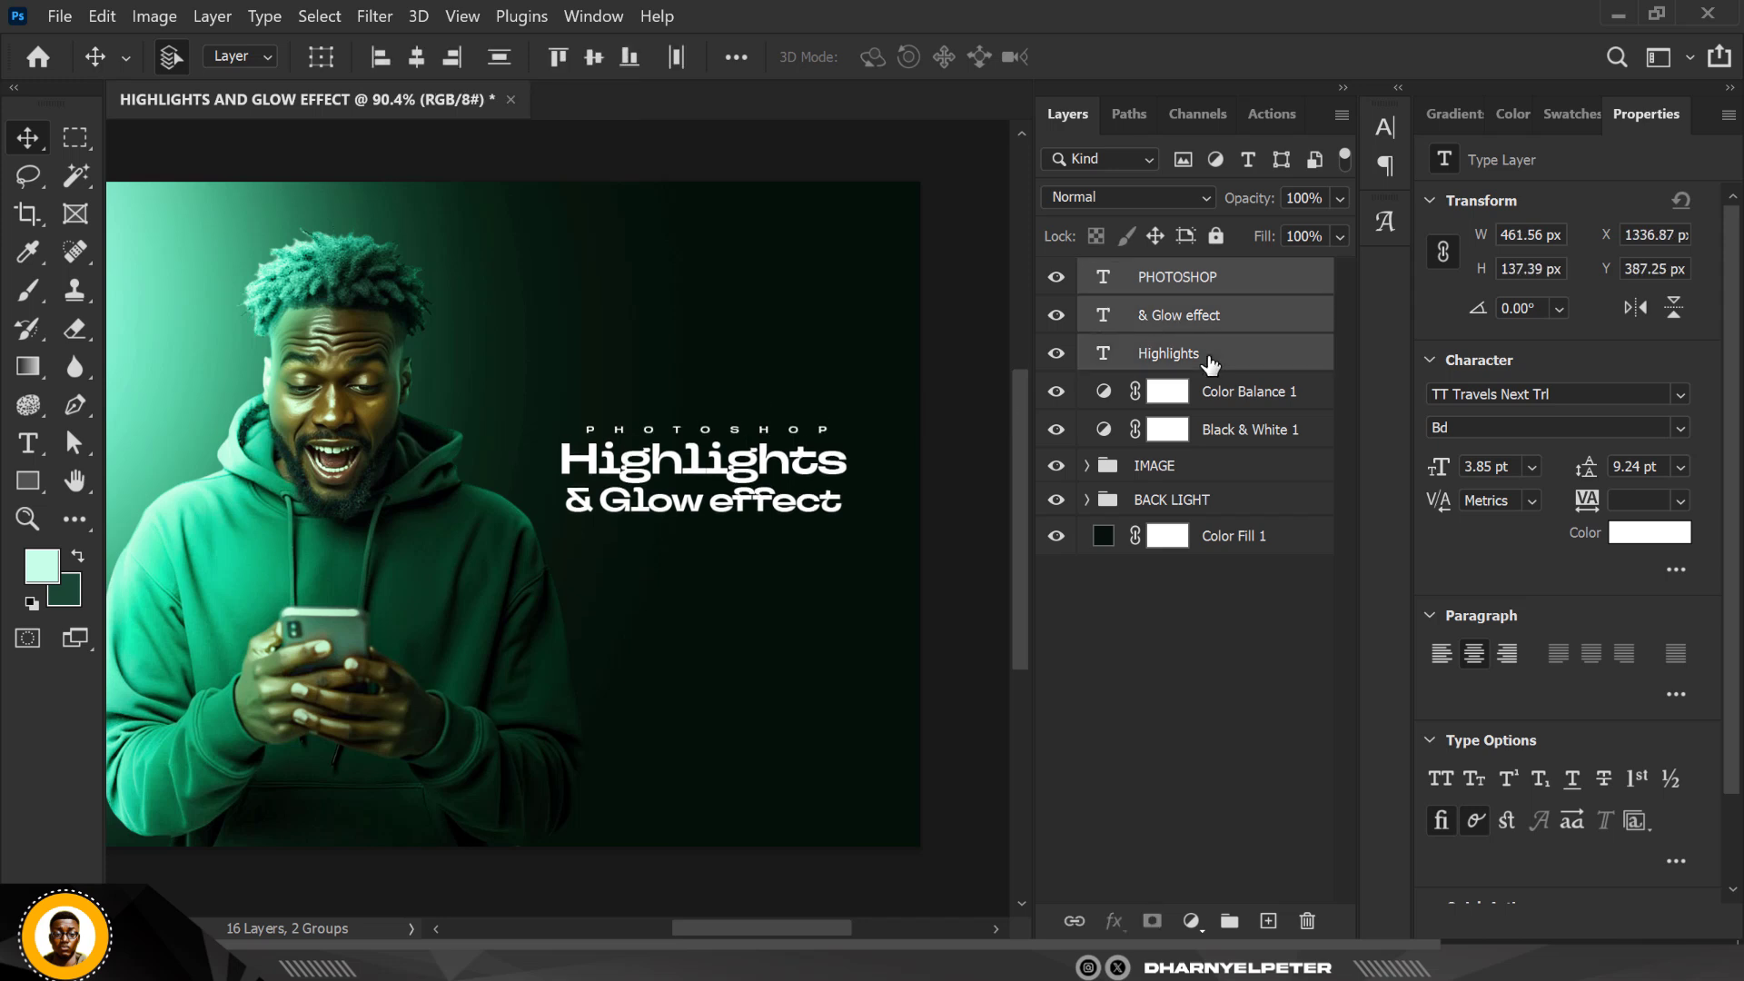
{"action": "key", "text": "shift+Right"}
{"action": "key", "text": "shift+Right"}
{"action": "key", "text": "shift+Right"}
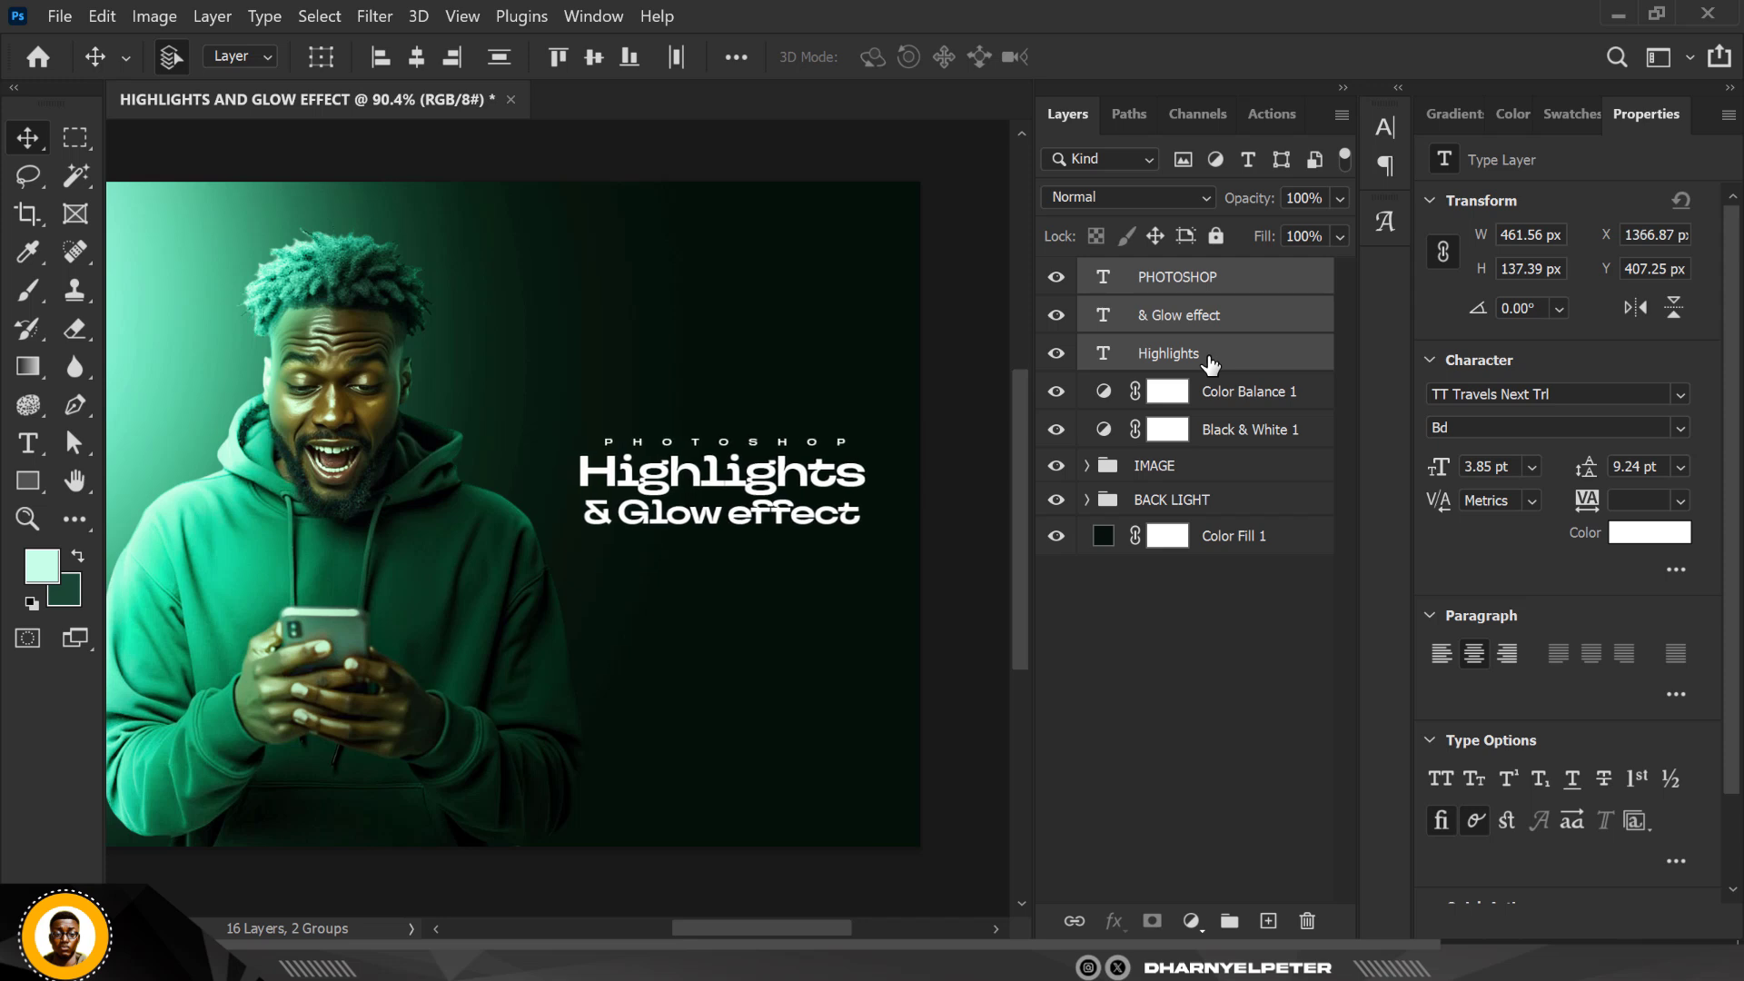
{"action": "key", "text": "shift+Down"}
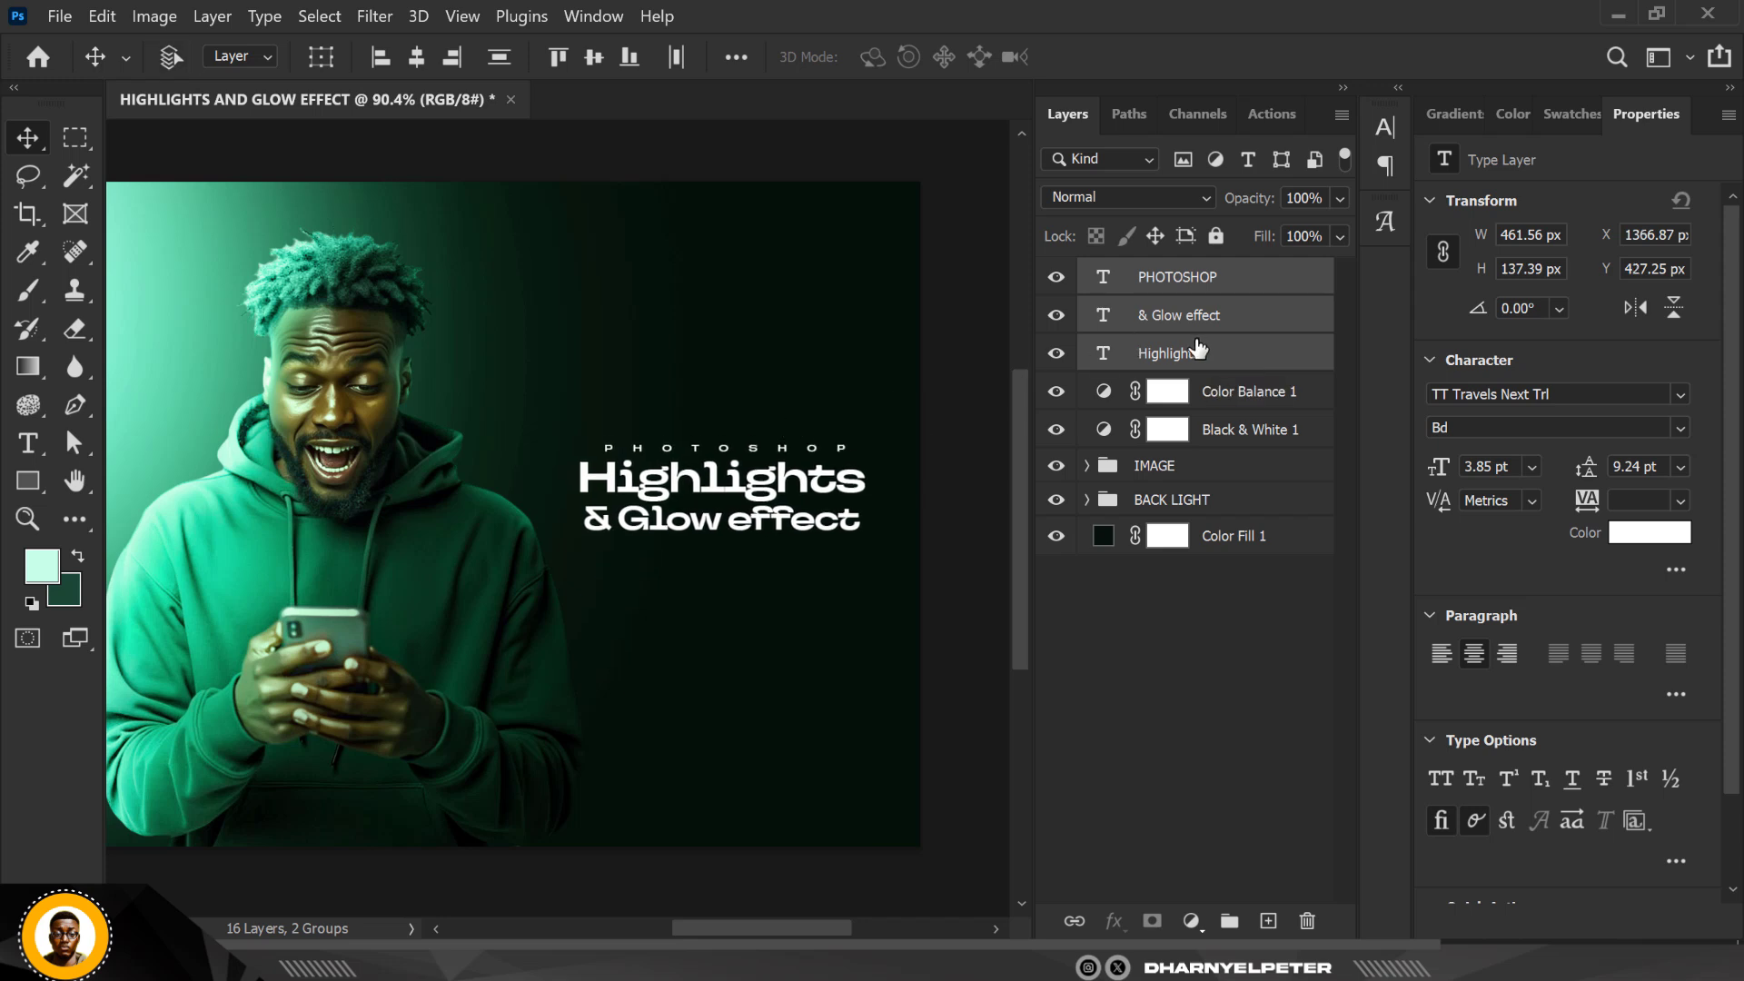
Group the three title text layers and add a new empty layer above, clipped to that group
{"action": "key", "text": "ctrl+g"}
{"action": "key", "text": "ctrl+shift+alt+n"}
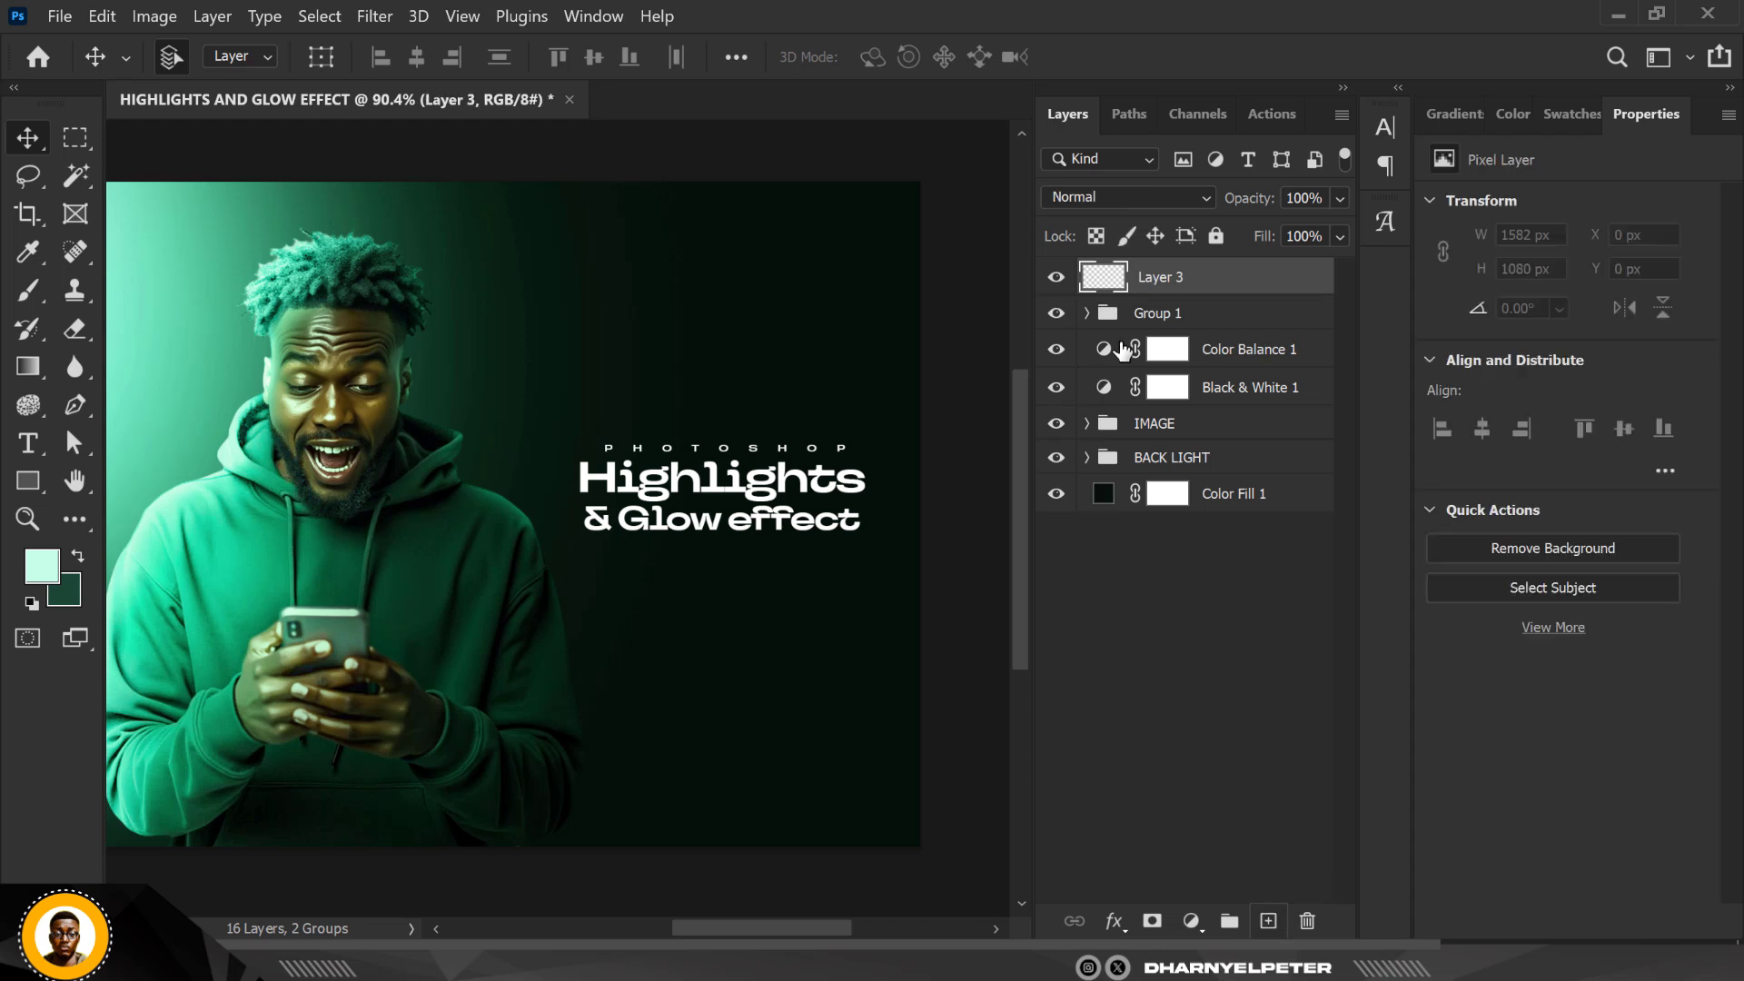
{"action": "left_click", "coordinate": [1205, 288], "text": "alt"}
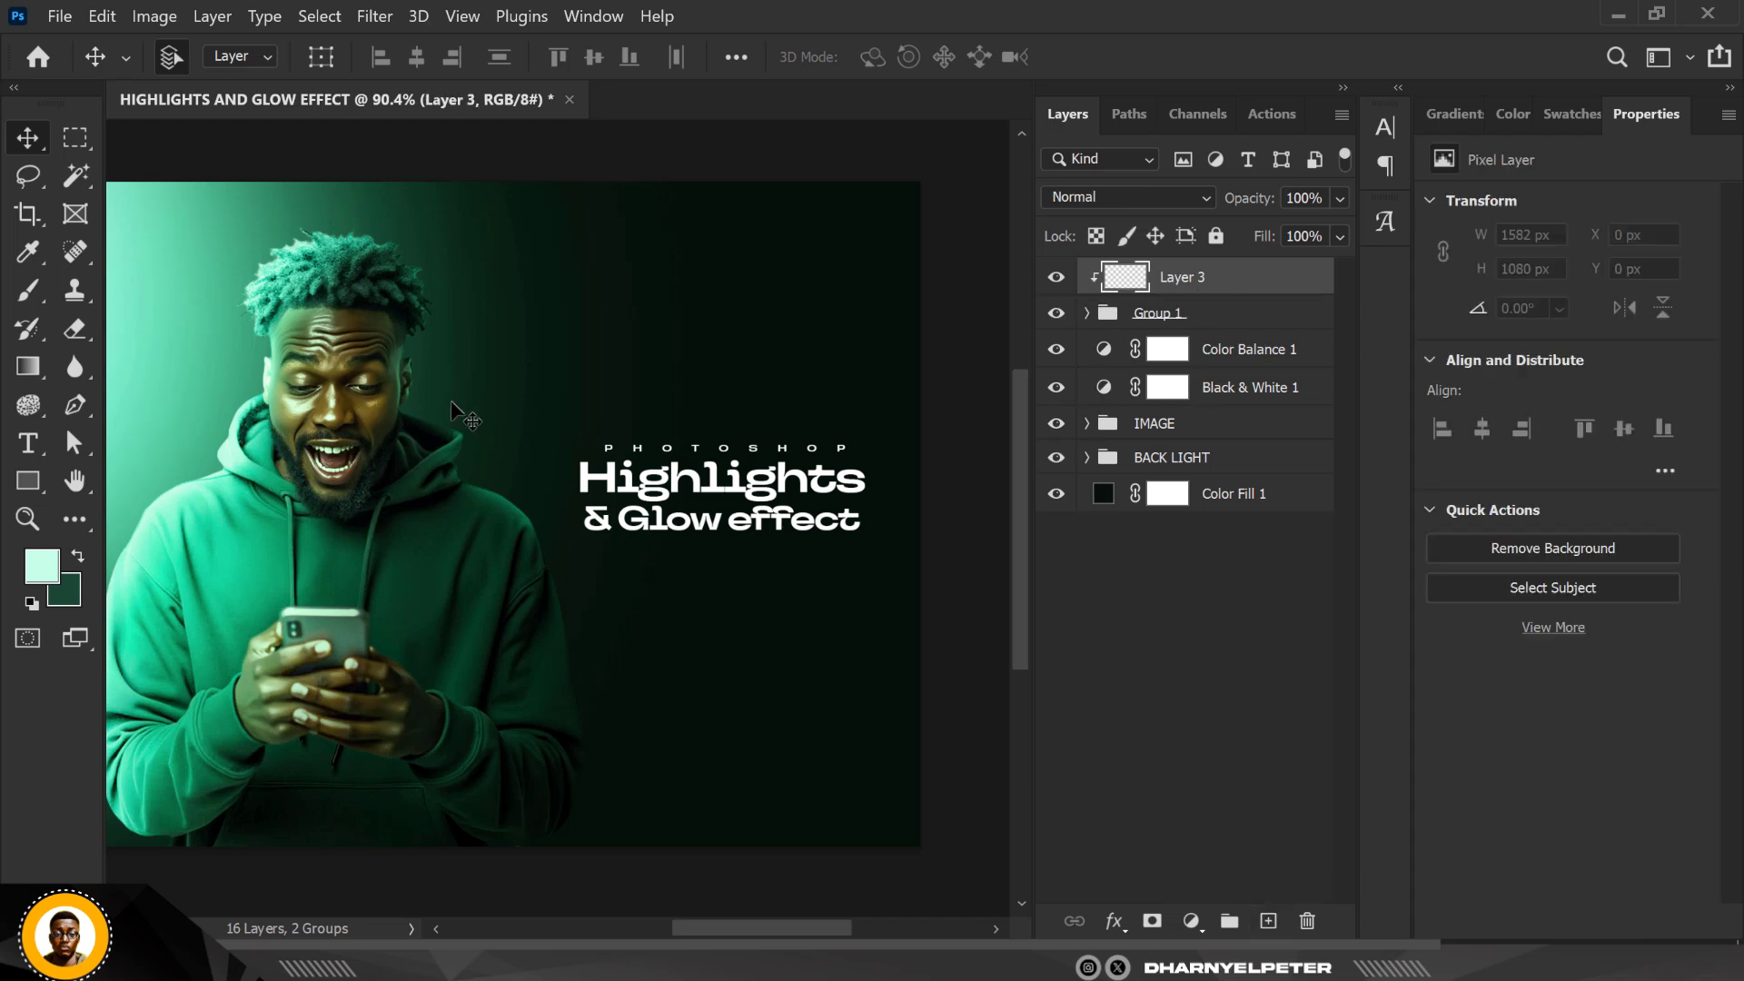
Choose the Brush tool and set the foreground color to the bright green #15d8a0
{"action": "key", "text": "b"}
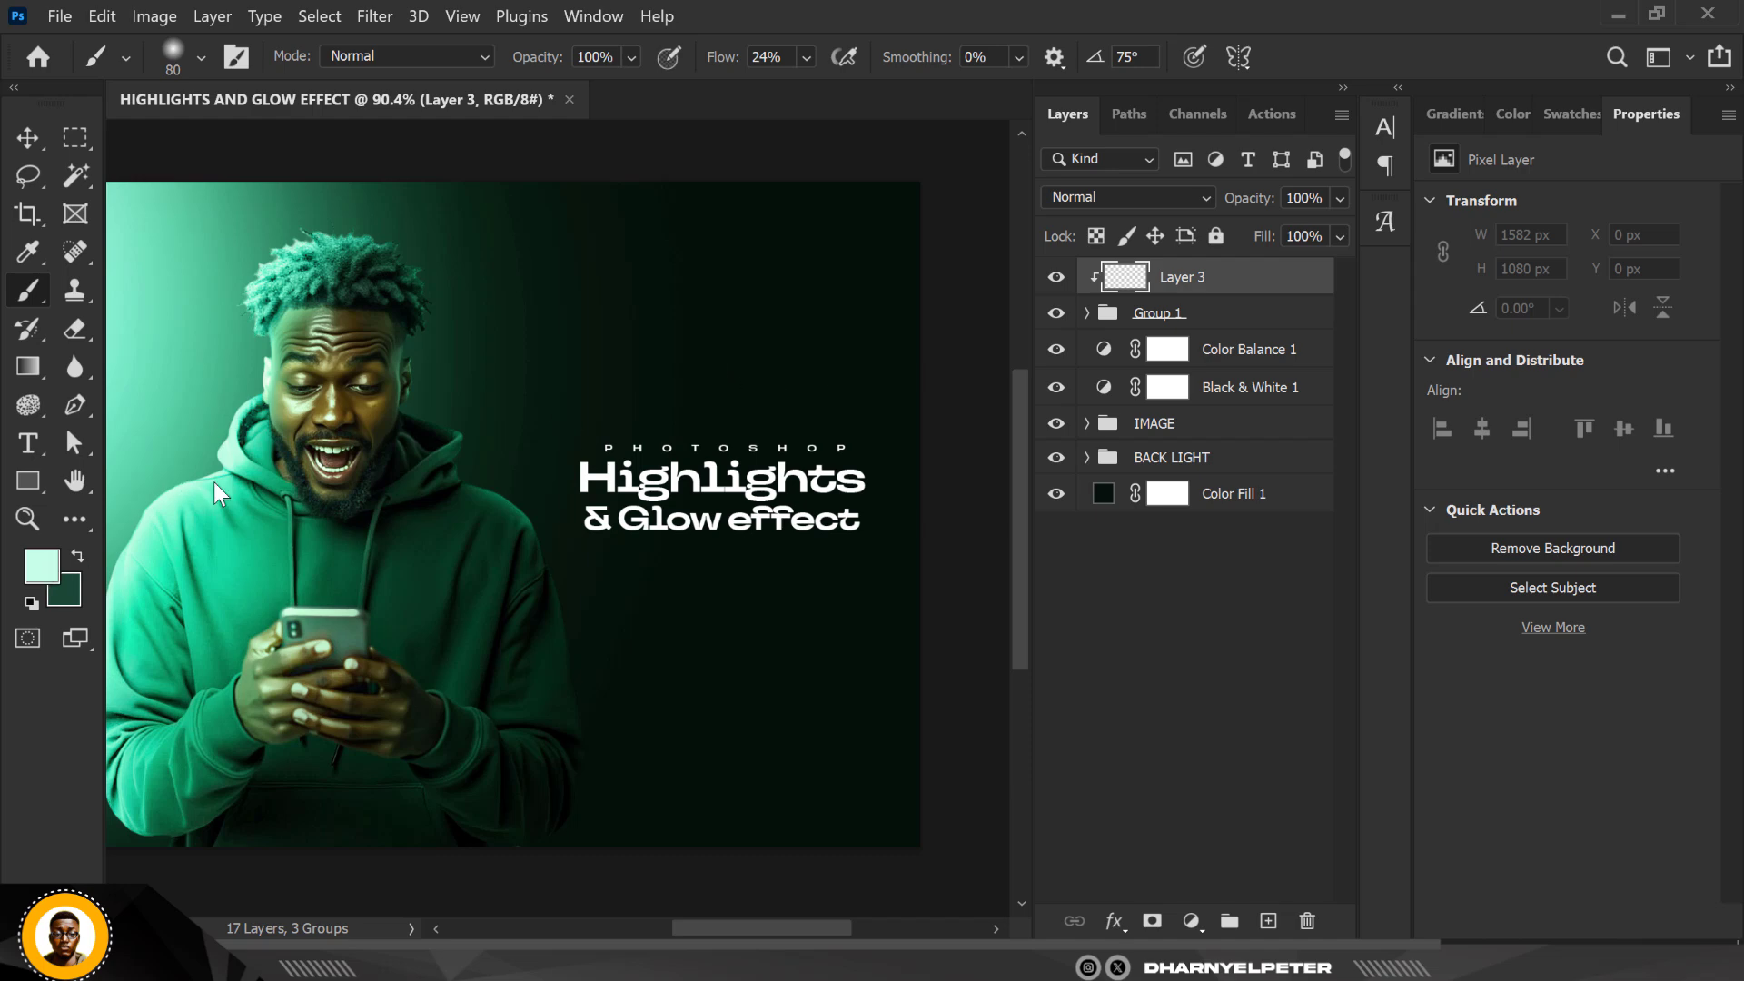
{"action": "left_click", "coordinate": [41, 565]}
{"action": "left_click", "coordinate": [1308, 260]}
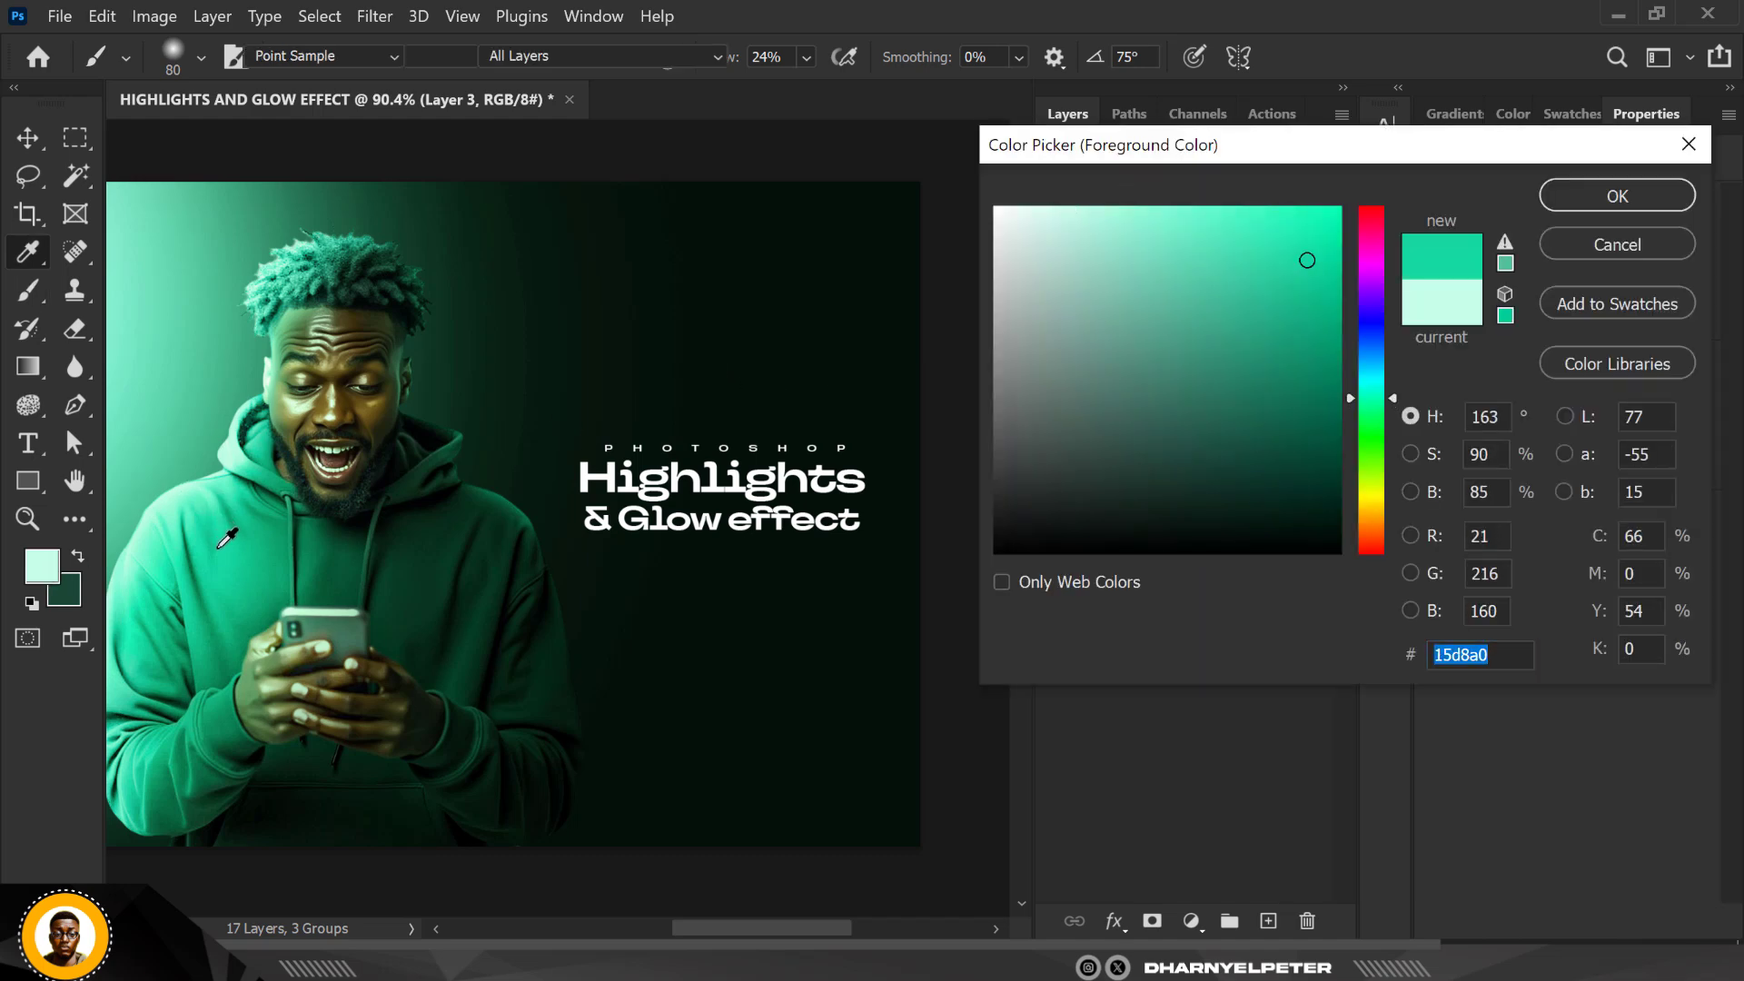
{"action": "left_click", "coordinate": [1578, 205]}
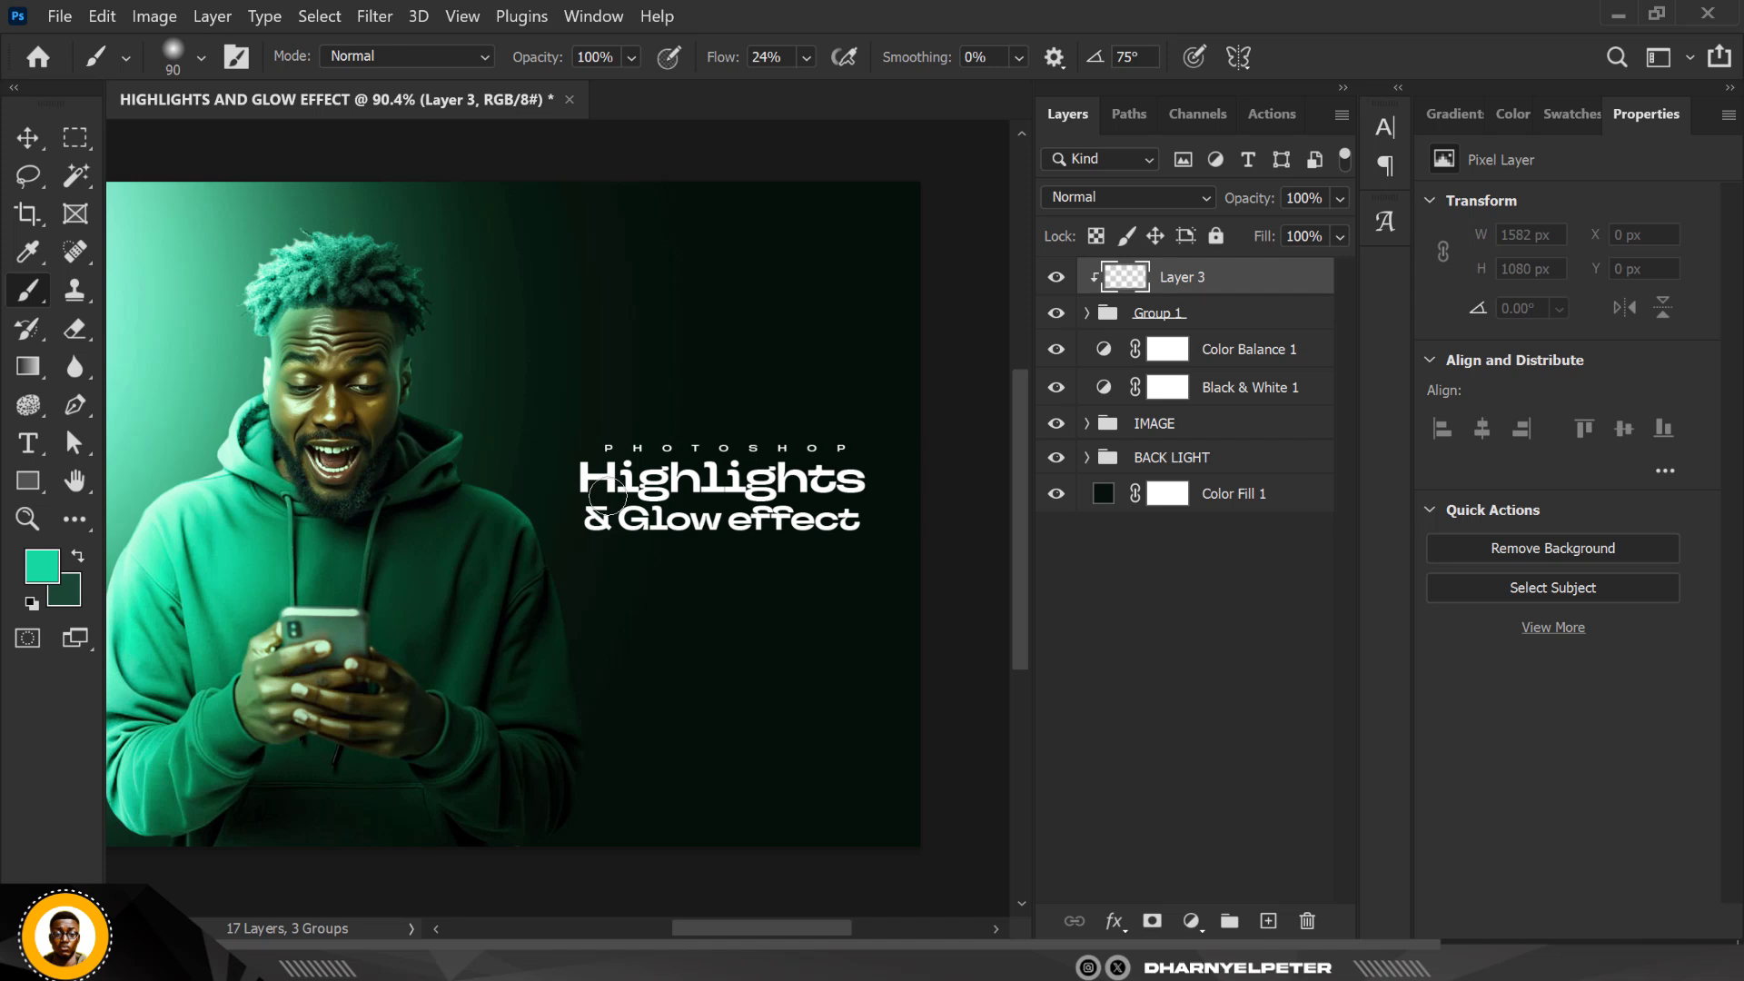
Enlarge the soft brush to 900 px and paint a green tint from above the title on the clipped layer
{"action": "key", "text": "bracketright"}
{"action": "key", "text": "bracketright"}
{"action": "key", "text": "bracketright"}
{"action": "key", "text": "bracketright"}
{"action": "key", "text": "bracketright"}
{"action": "key", "text": "bracketright"}
{"action": "key", "text": "bracketright"}
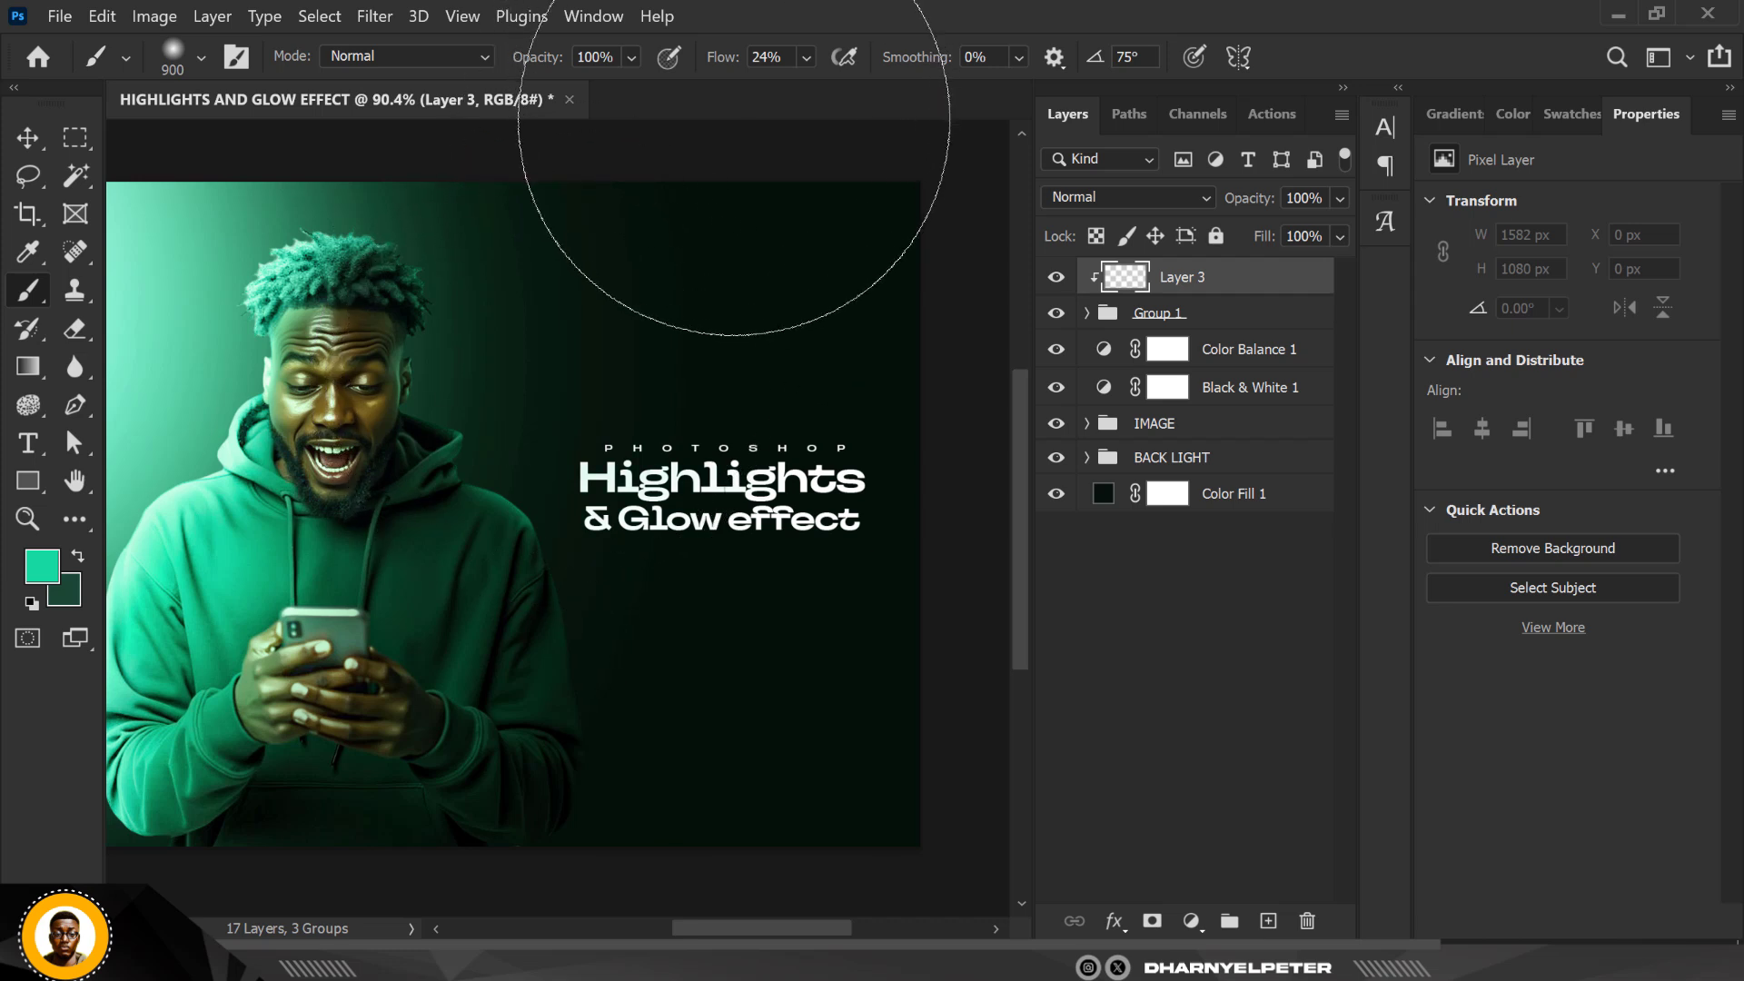
{"action": "left_click_drag", "start_coordinate": [734, 118], "coordinate": [681, 97]}
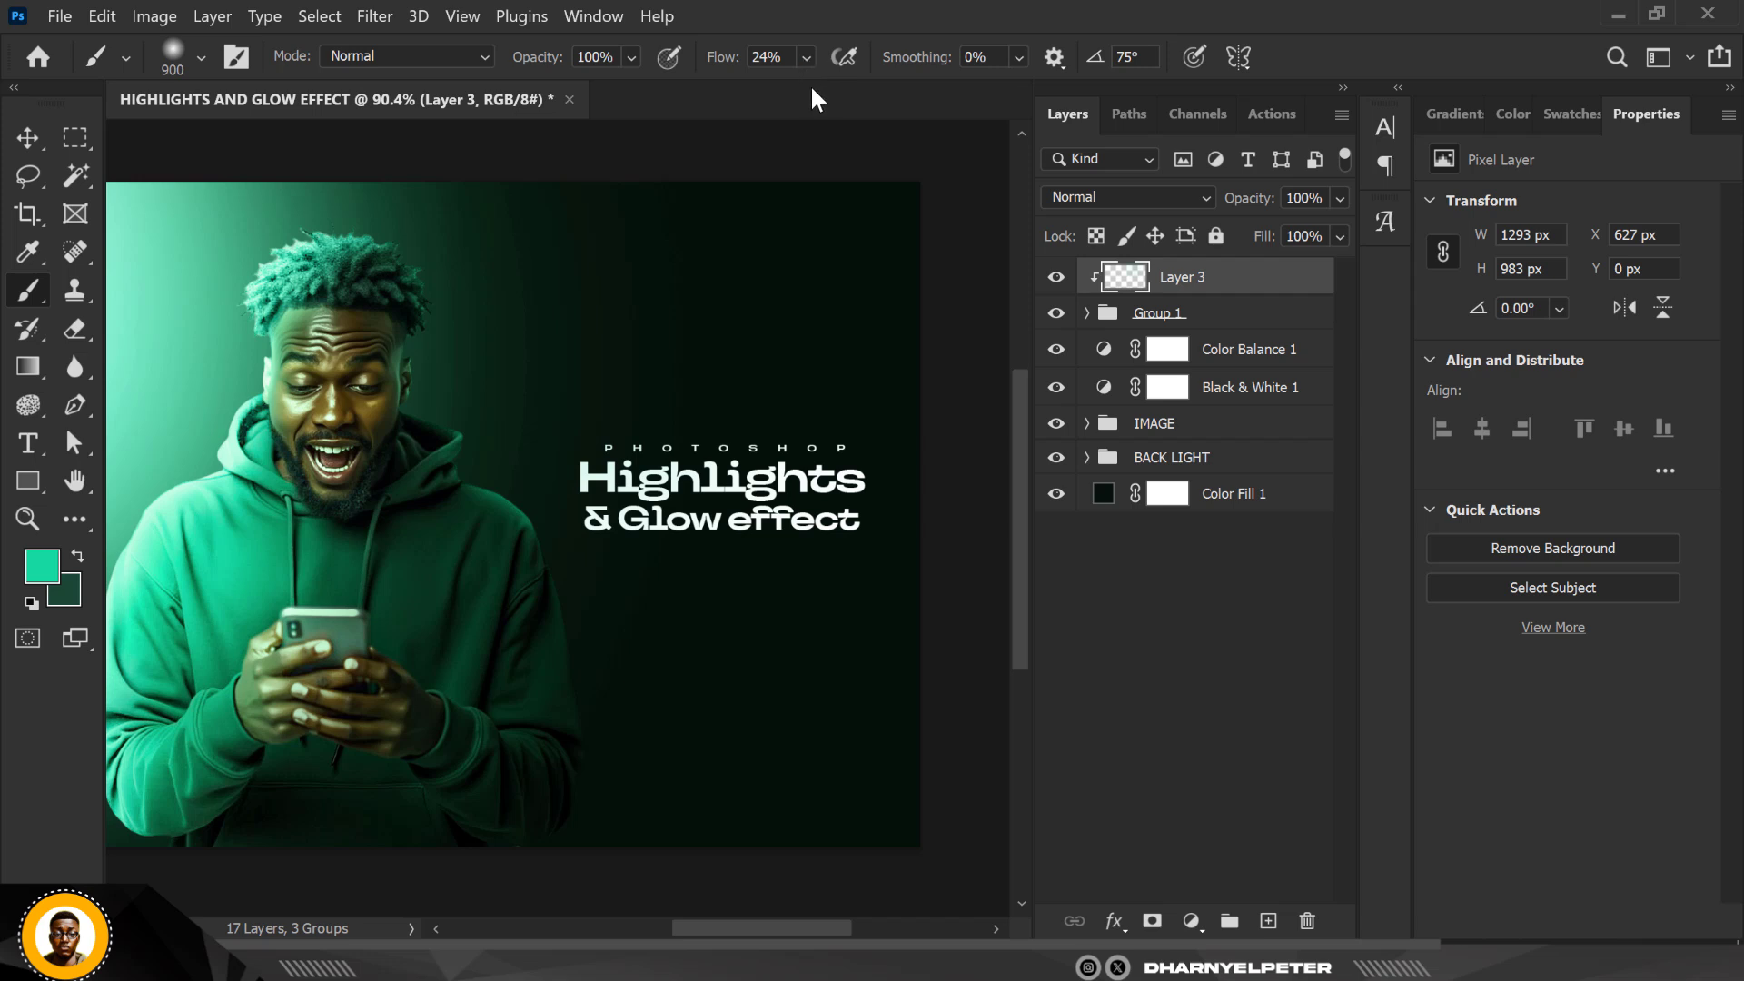
Raise the brush flow to 100% and paint more green over the title's side nearest the man on the clipped layer
{"action": "left_click", "coordinate": [806, 57]}
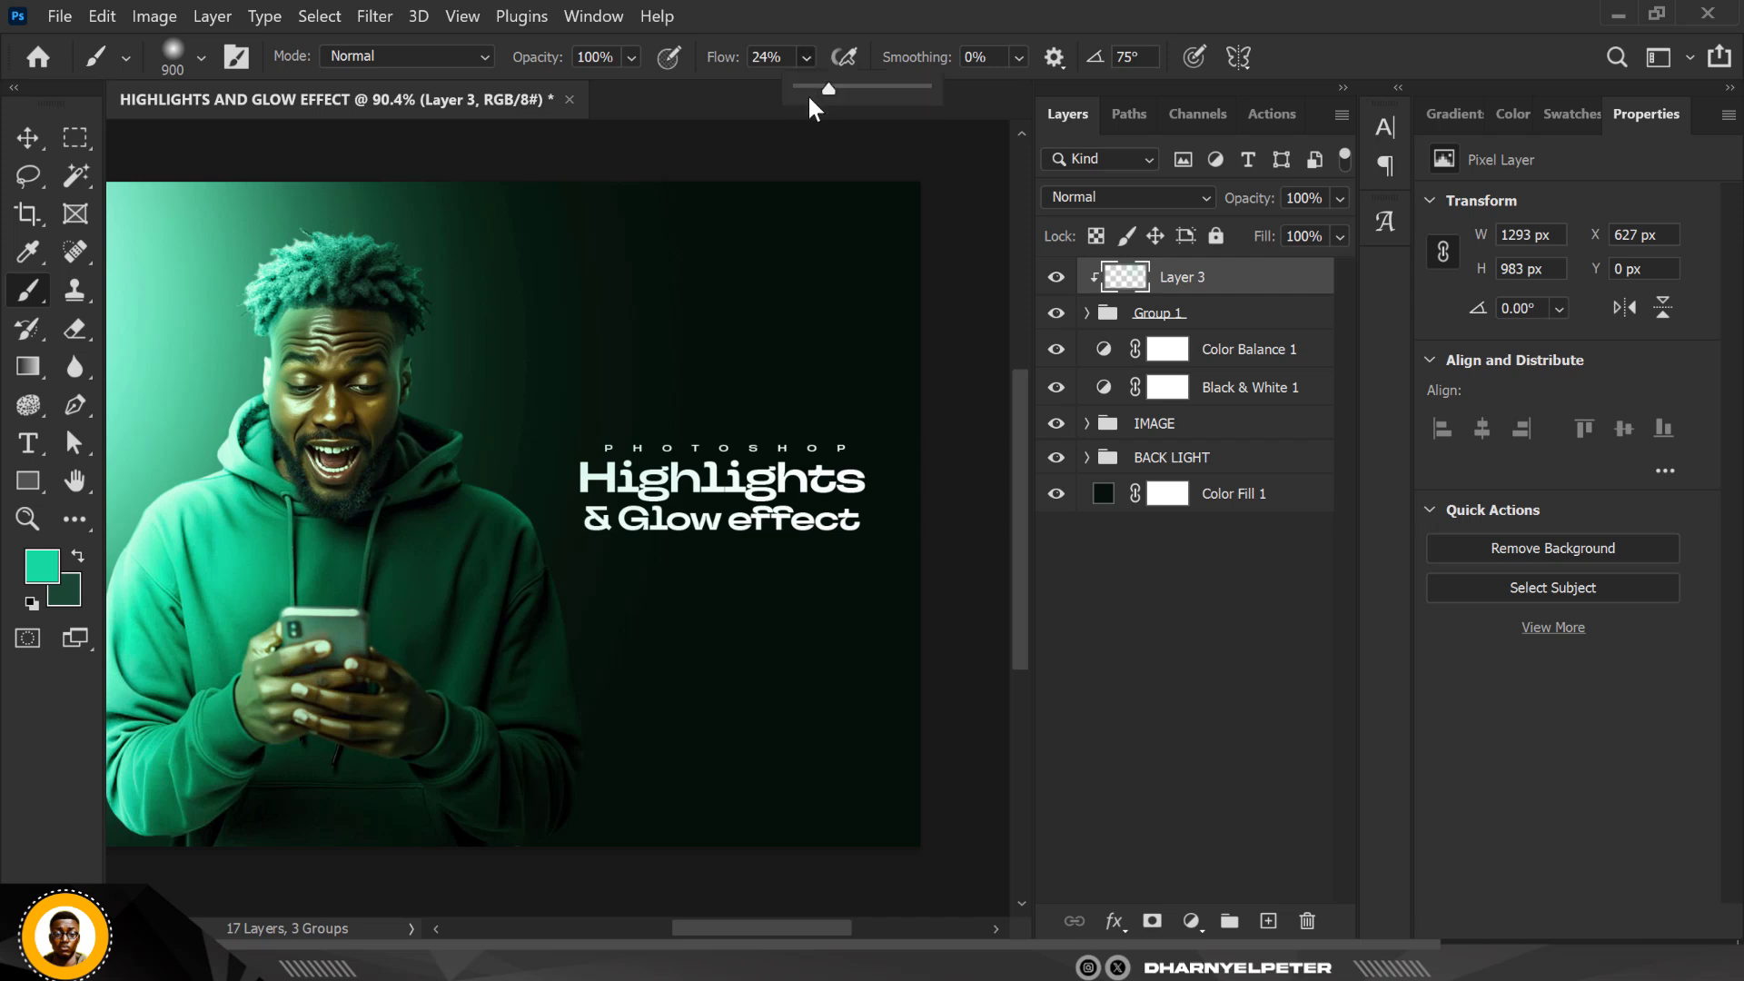
{"action": "left_click", "coordinate": [928, 86]}
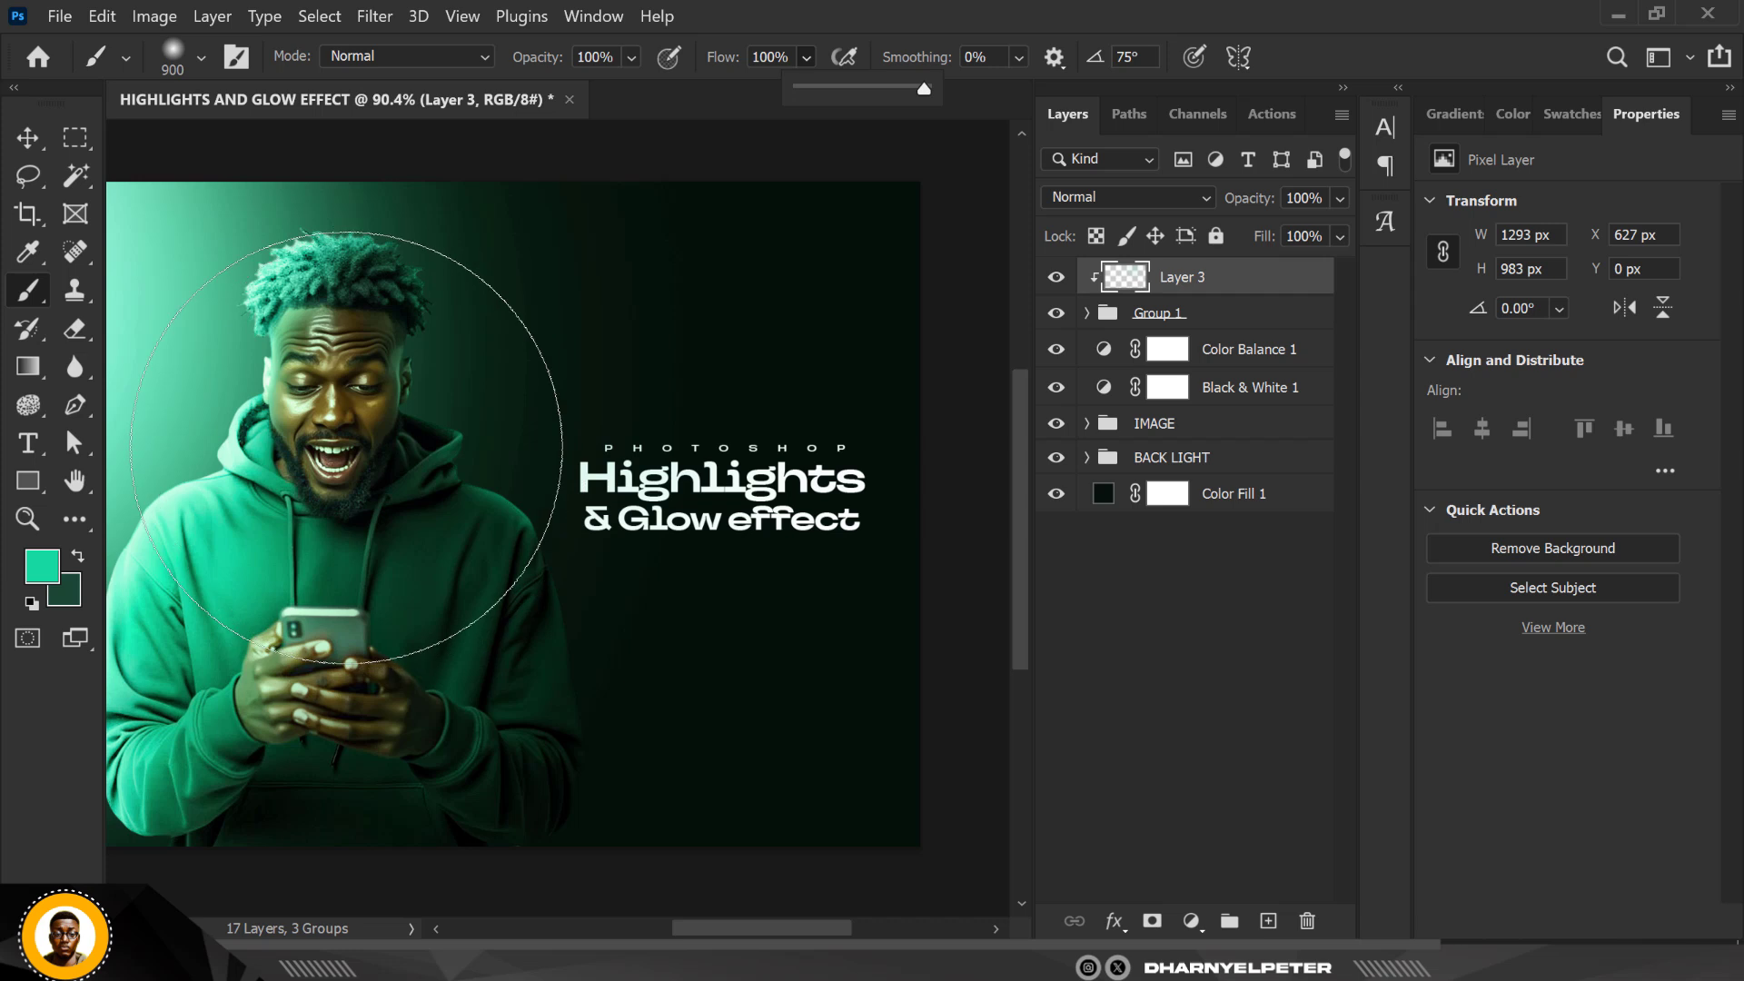
{"action": "mouse_move", "coordinate": [346, 447]}
{"action": "left_mouse_down"}
{"action": "mouse_move", "coordinate": [427, 506]}
{"action": "mouse_move", "coordinate": [427, 324]}
{"action": "mouse_move", "coordinate": [556, 425]}
{"action": "left_mouse_up"}
{"action": "left_click", "coordinate": [514, 404]}
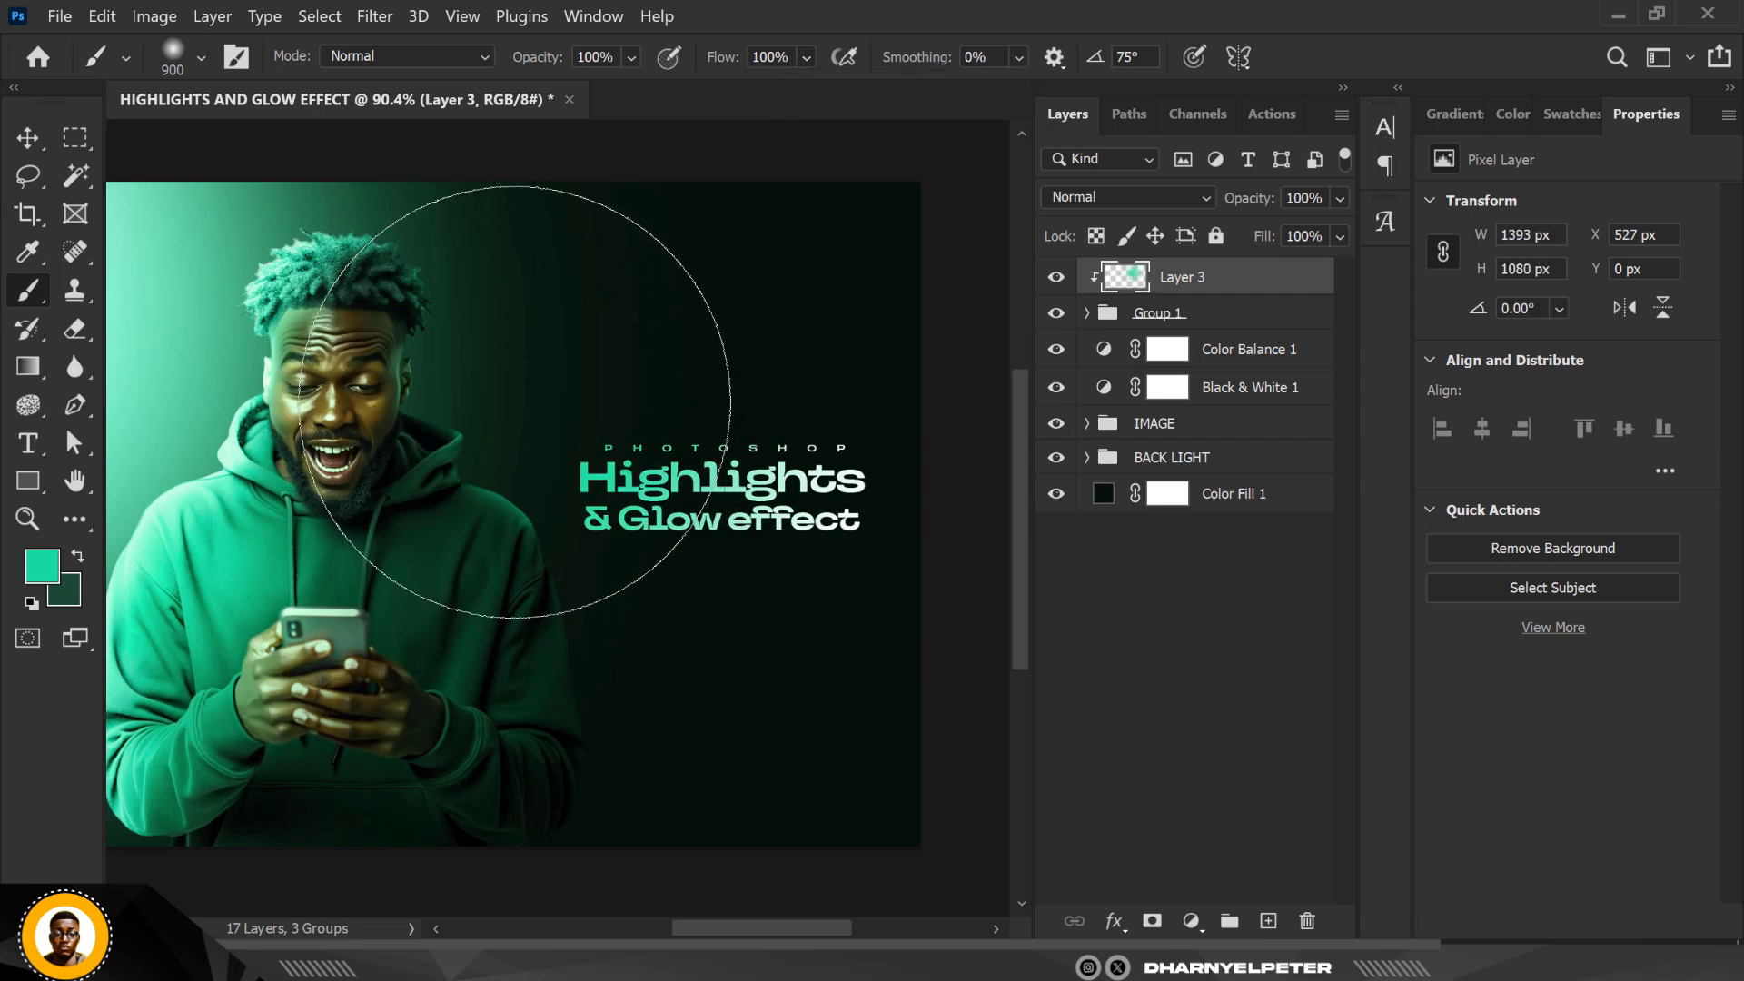
{"action": "left_click", "coordinate": [514, 406]}
Set the clipped green tint layer's blend mode to Dissolve and lower its opacity to 43%
{"action": "left_click", "coordinate": [1154, 200]}
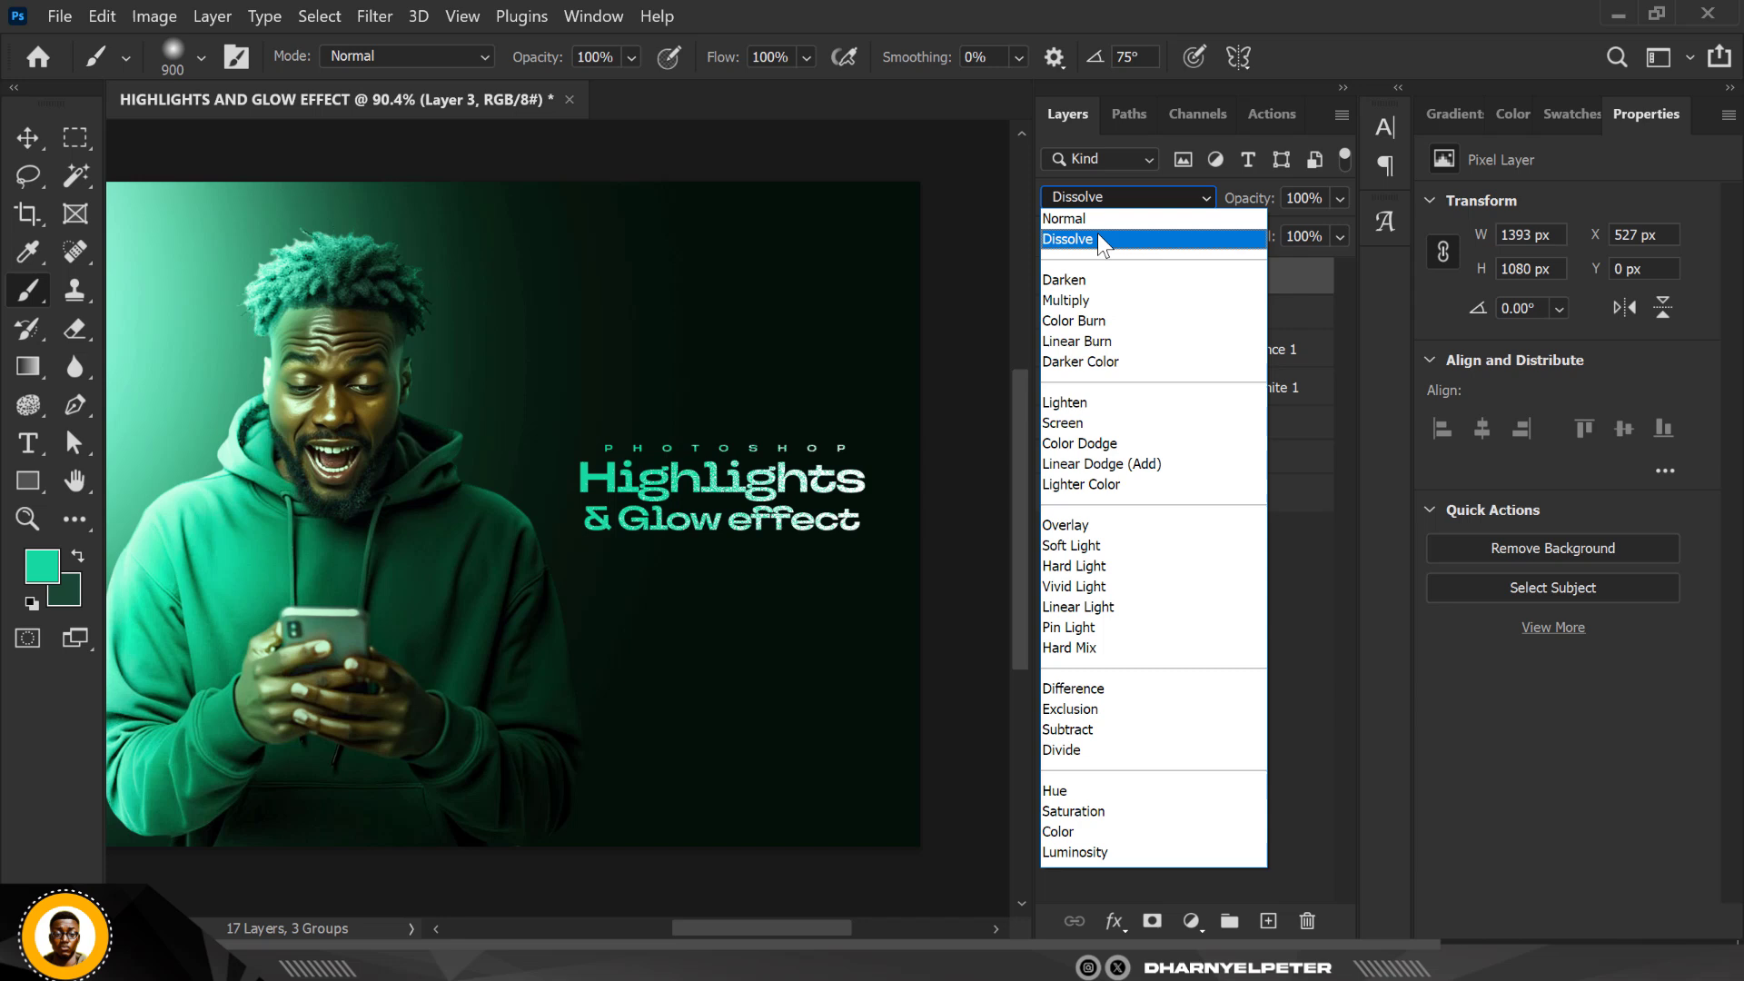
{"action": "left_click", "coordinate": [1098, 238]}
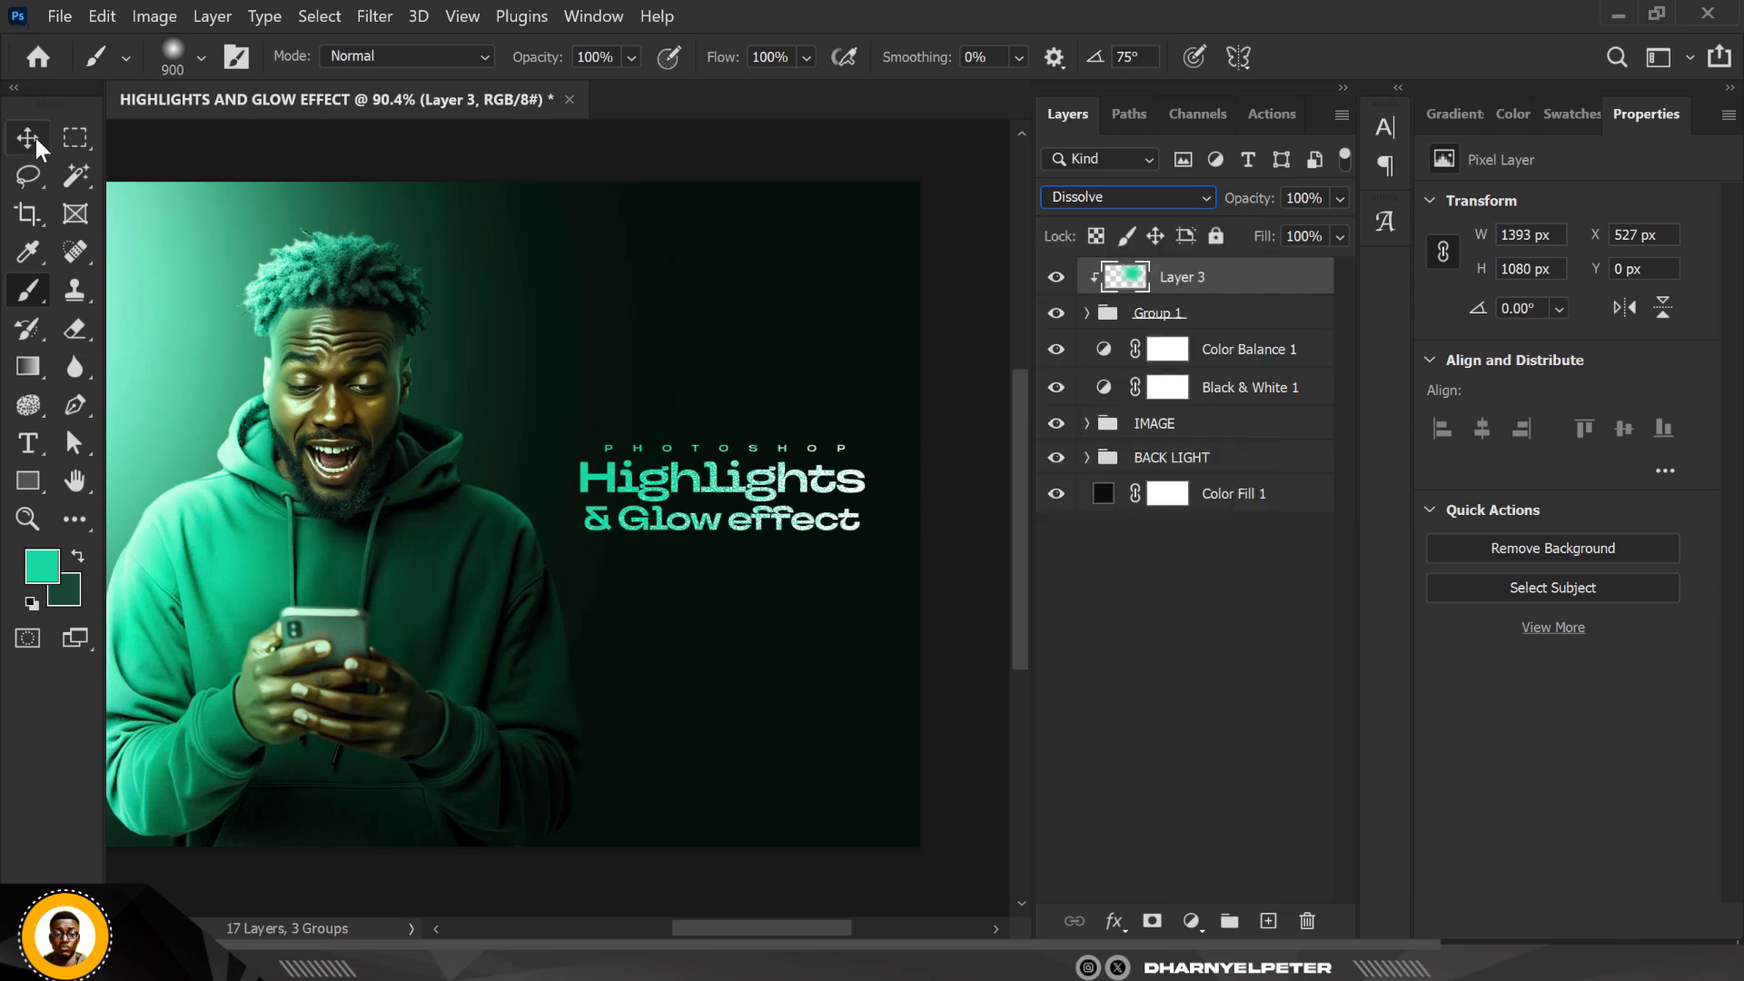
{"action": "left_click", "coordinate": [28, 138]}
{"action": "scroll", "coordinate": [650, 347], "scroll_direction": "down", "scroll_amount": 5}
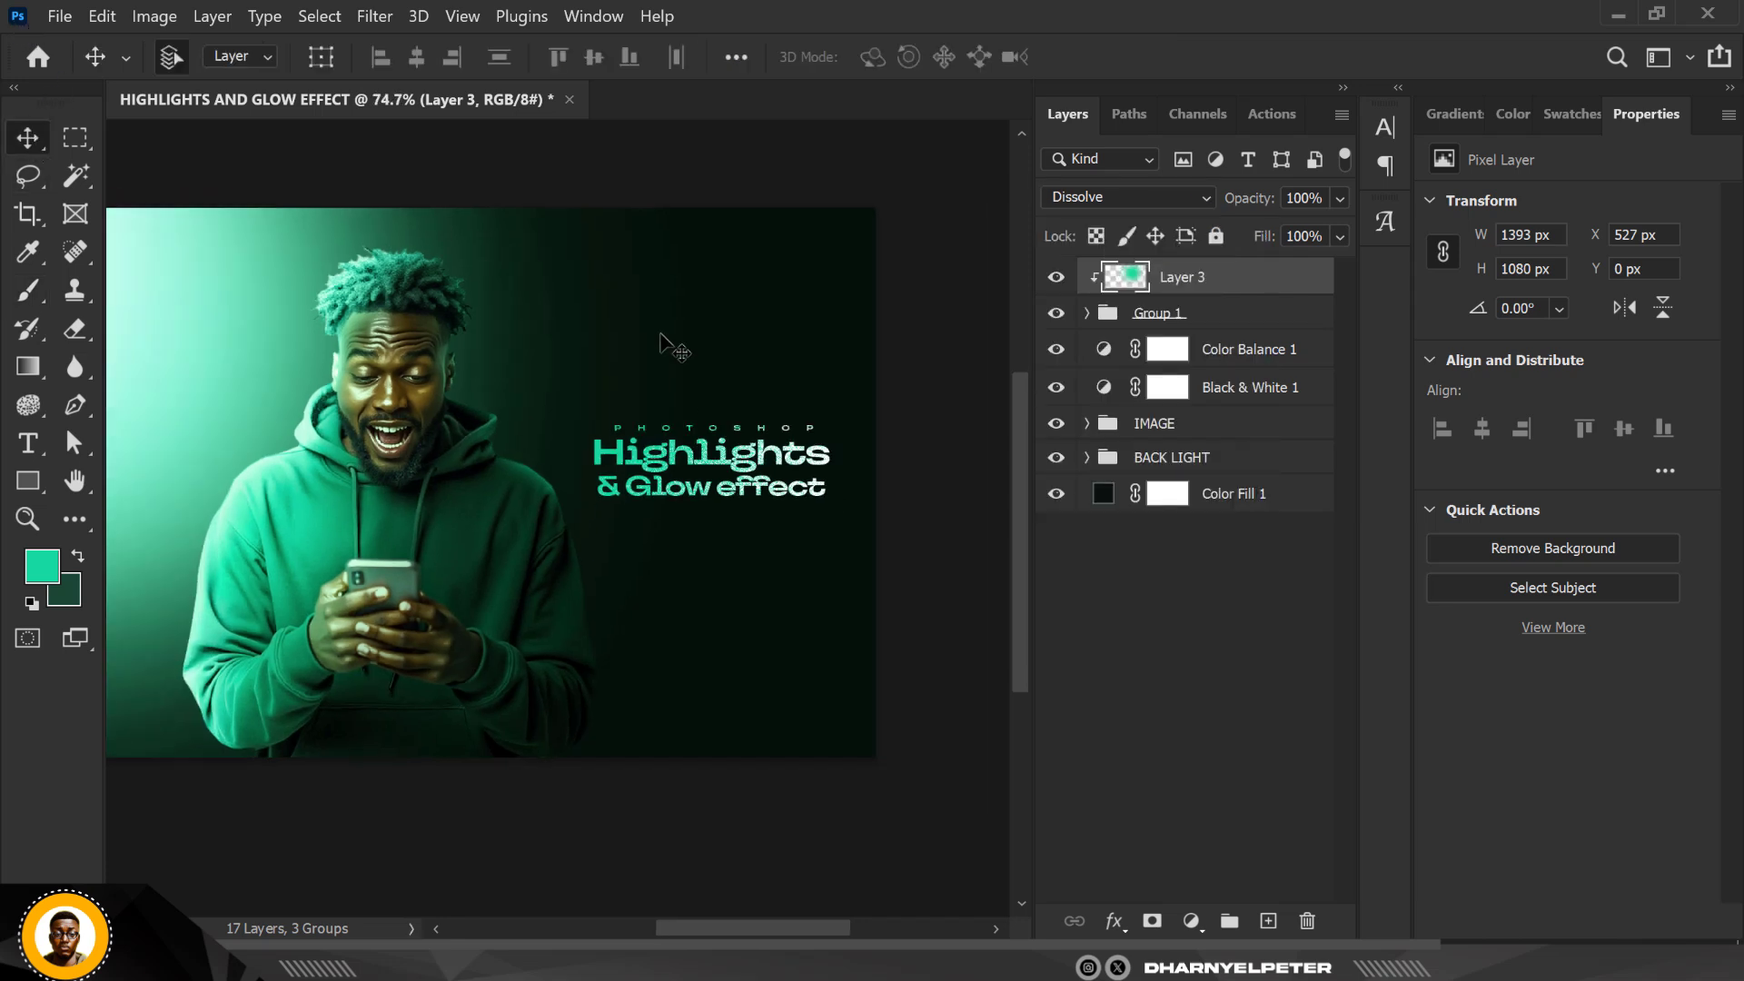
{"action": "scroll", "coordinate": [651, 347], "scroll_direction": "up", "scroll_amount": 5}
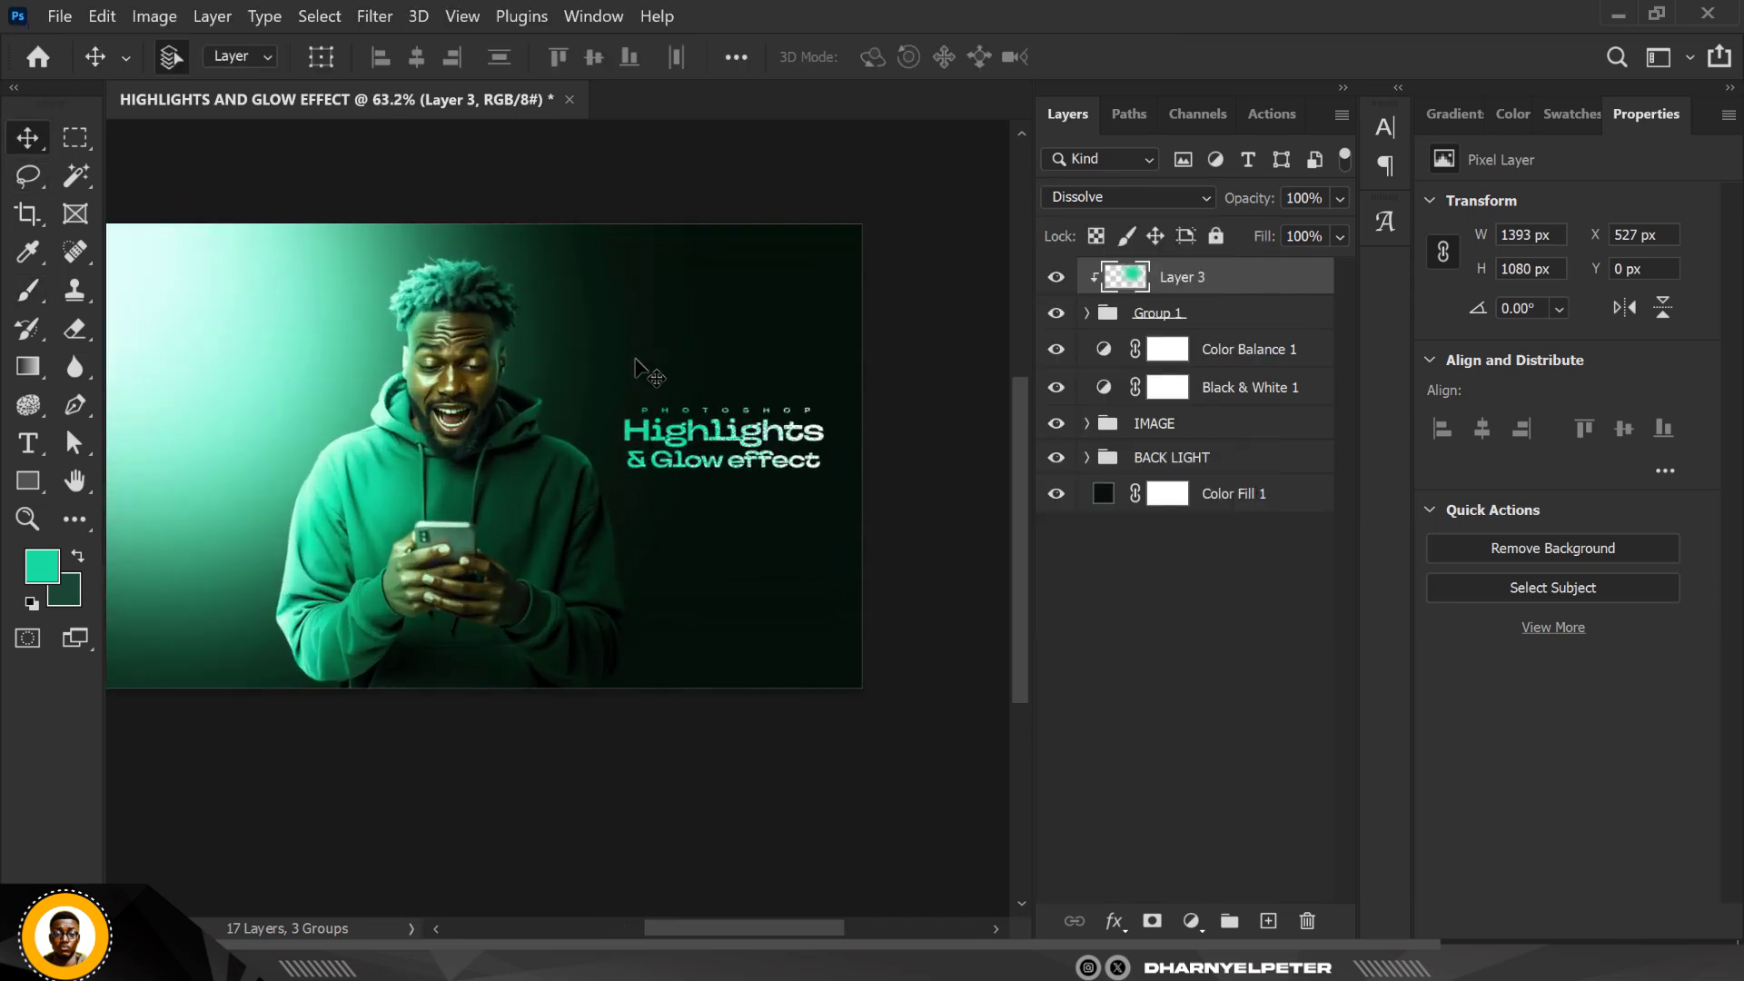
{"action": "left_click", "coordinate": [1340, 199]}
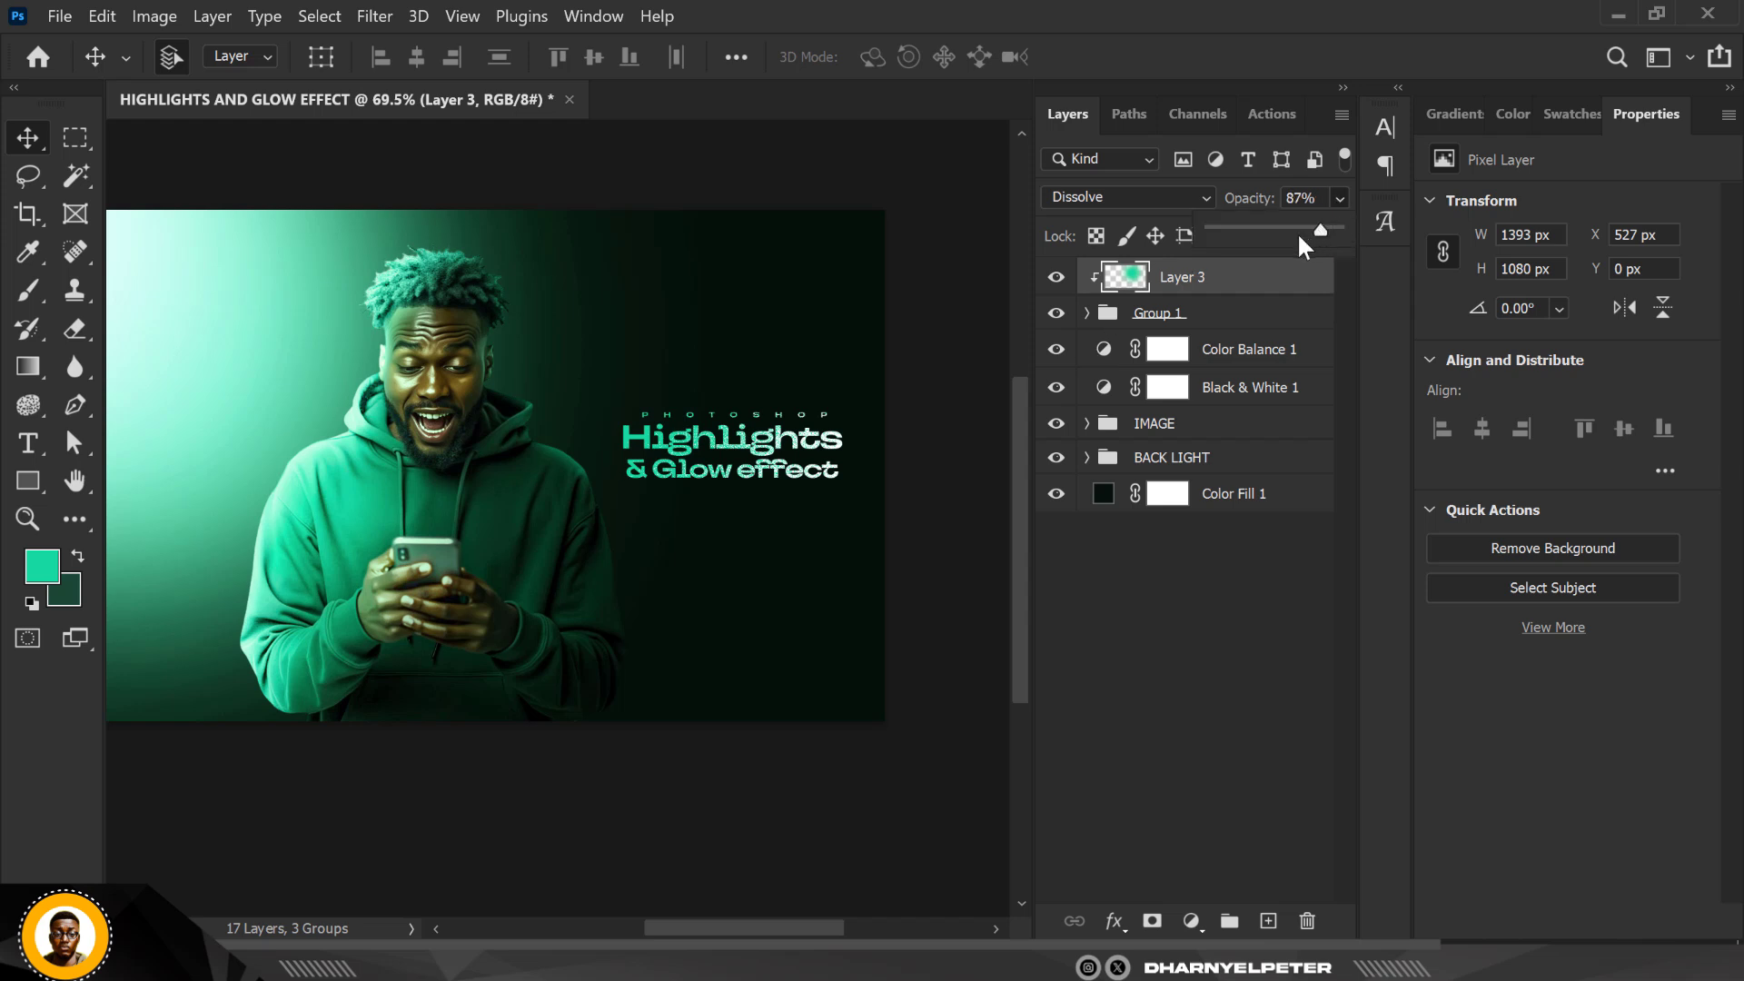
{"action": "left_click_drag", "start_coordinate": [1299, 234], "coordinate": [1284, 238]}
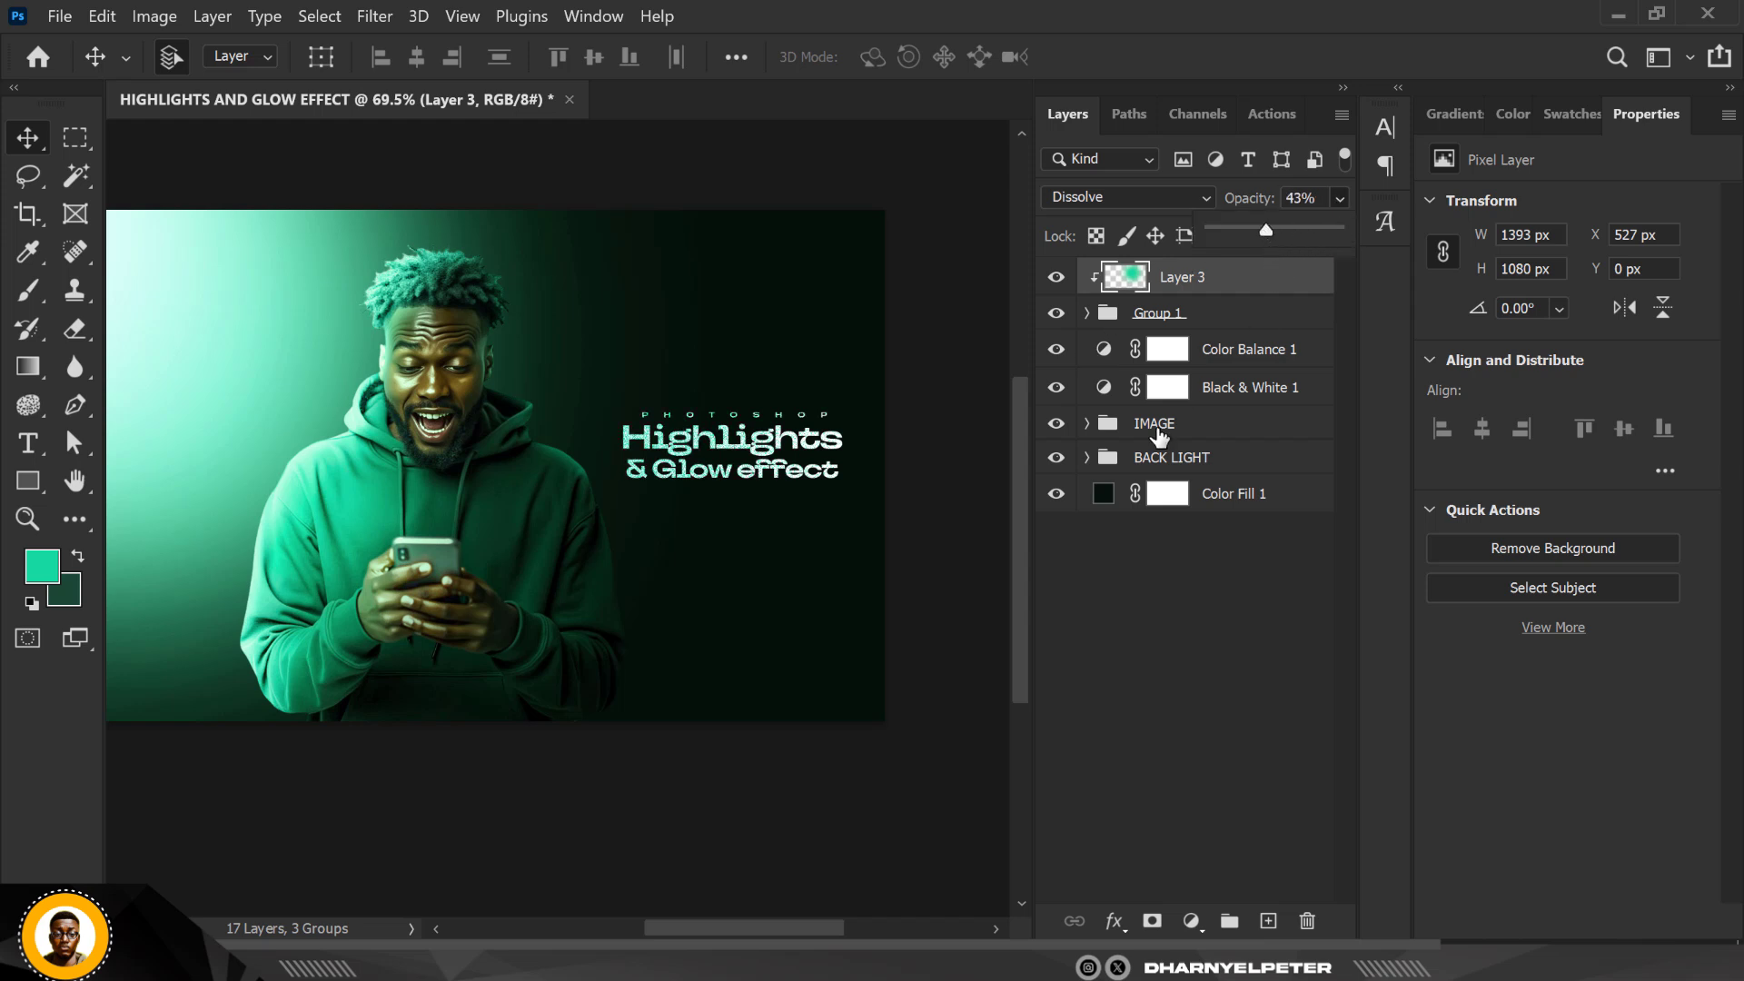
{"action": "scroll", "coordinate": [527, 425], "scroll_direction": "down", "scroll_amount": 2}
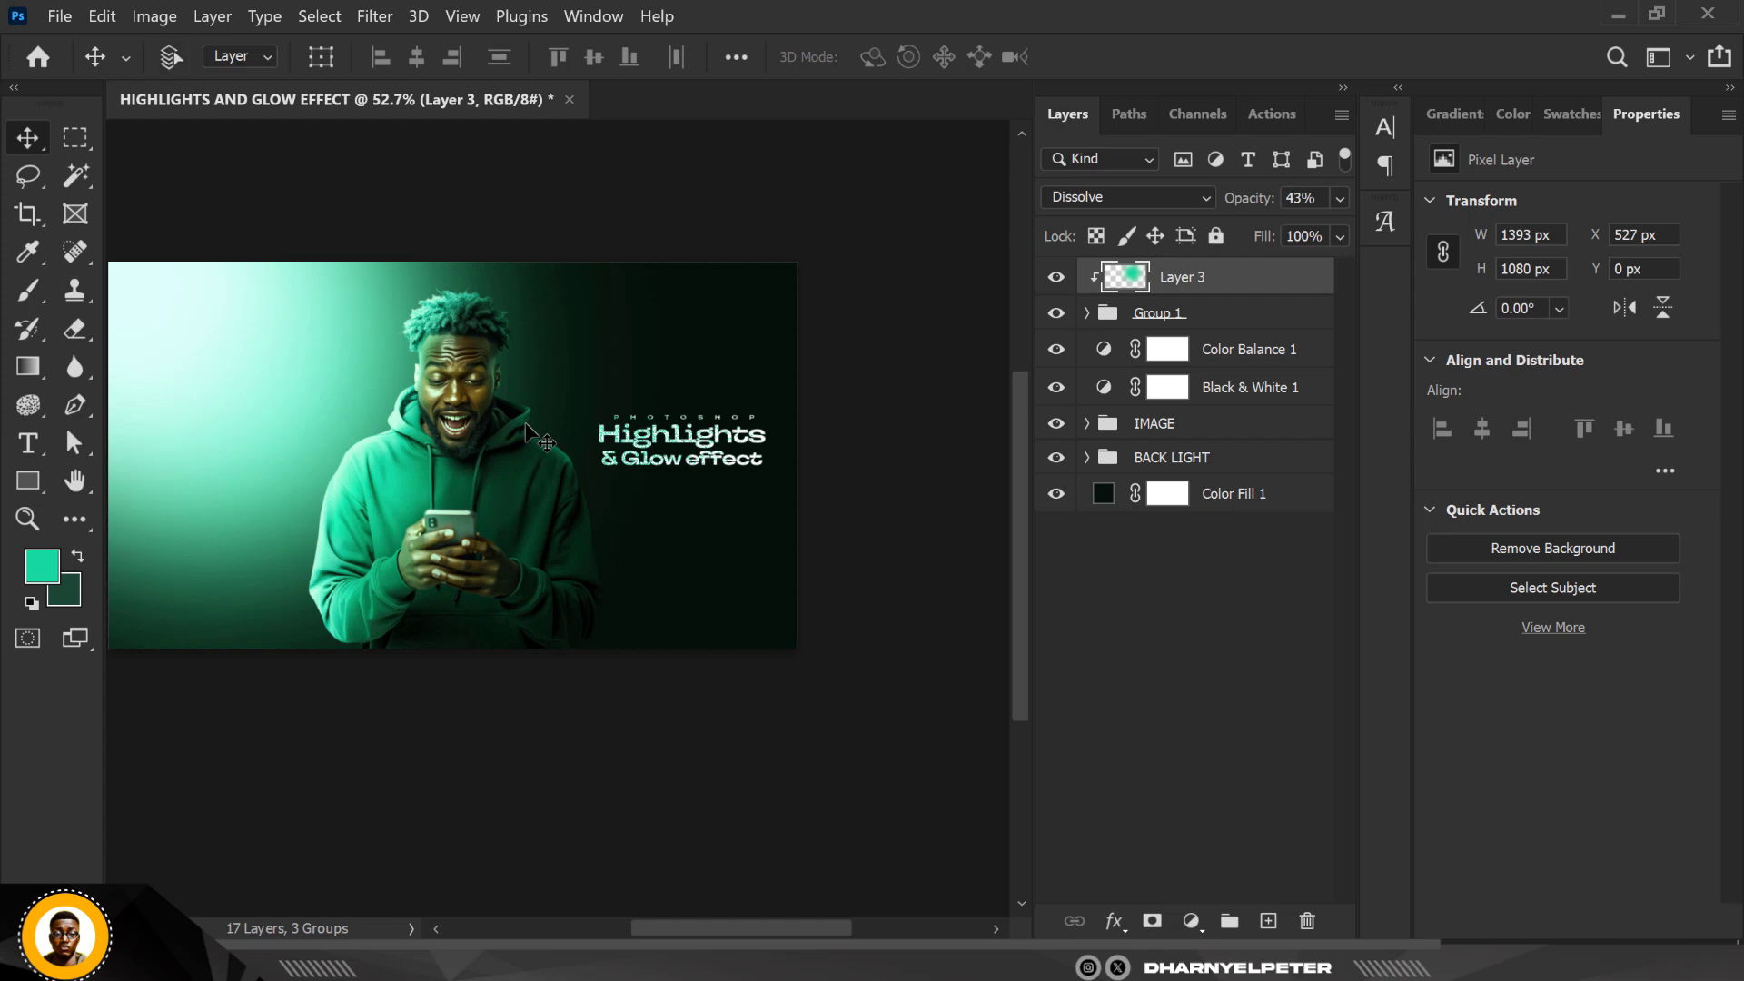
{"action": "scroll", "coordinate": [527, 425], "scroll_direction": "up", "scroll_amount": 2}
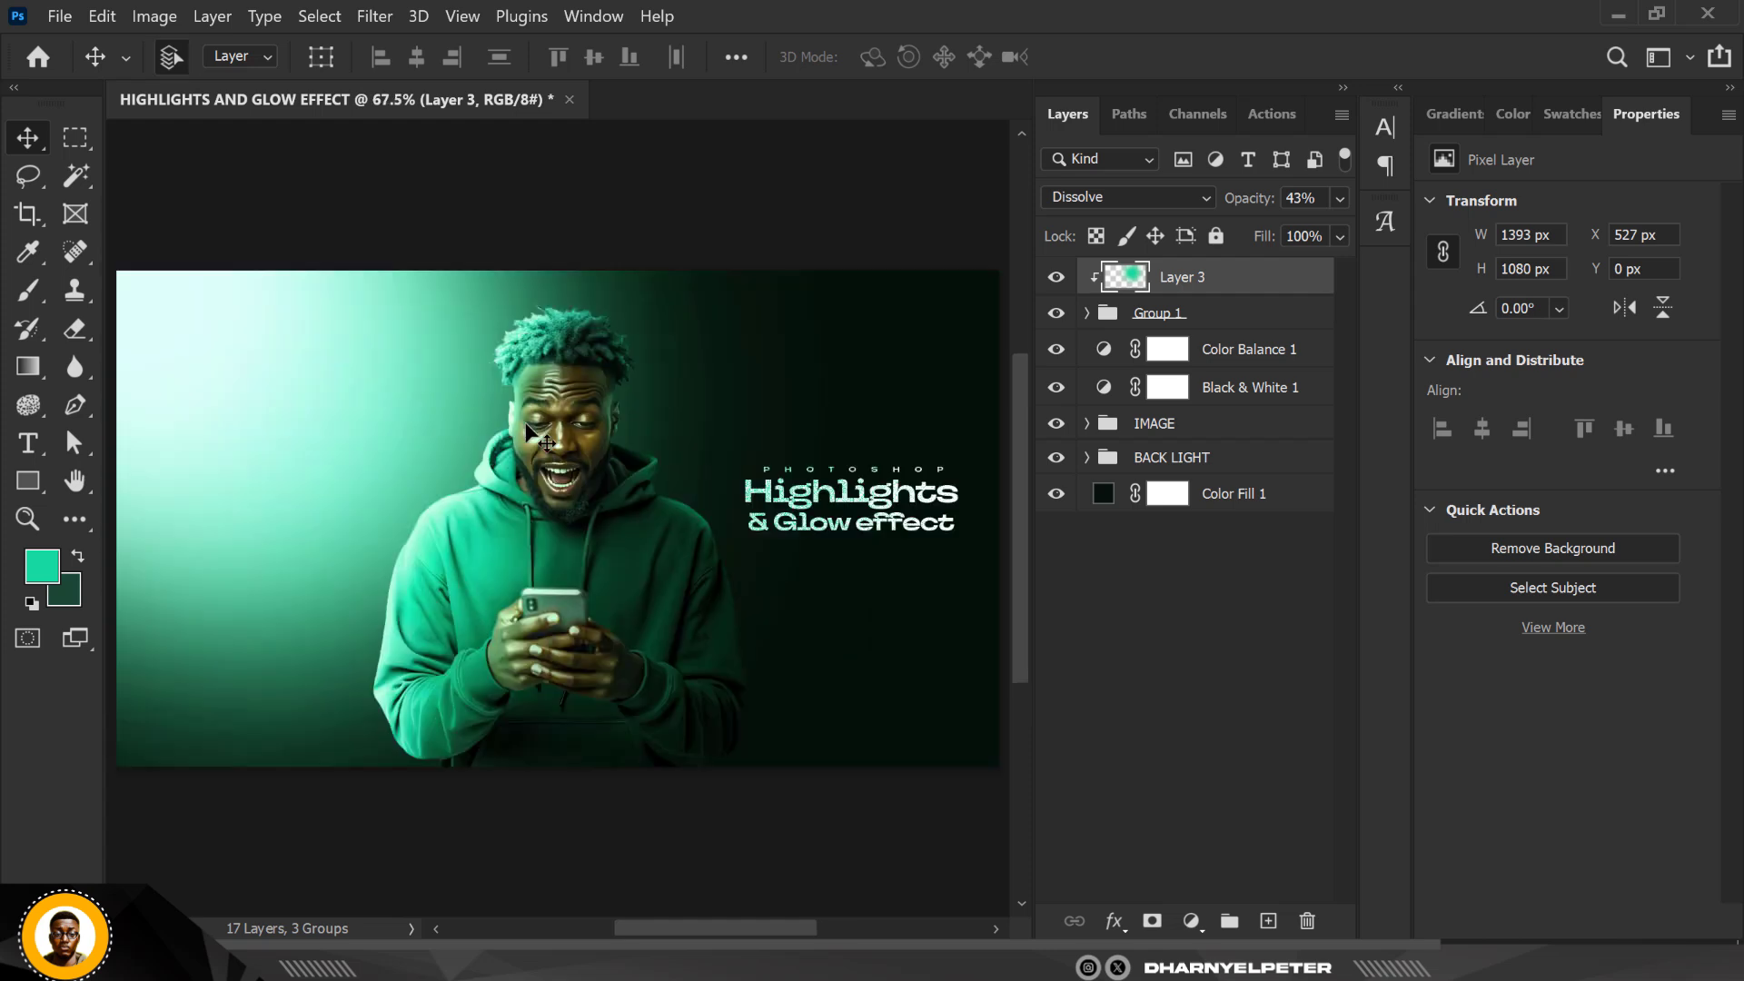